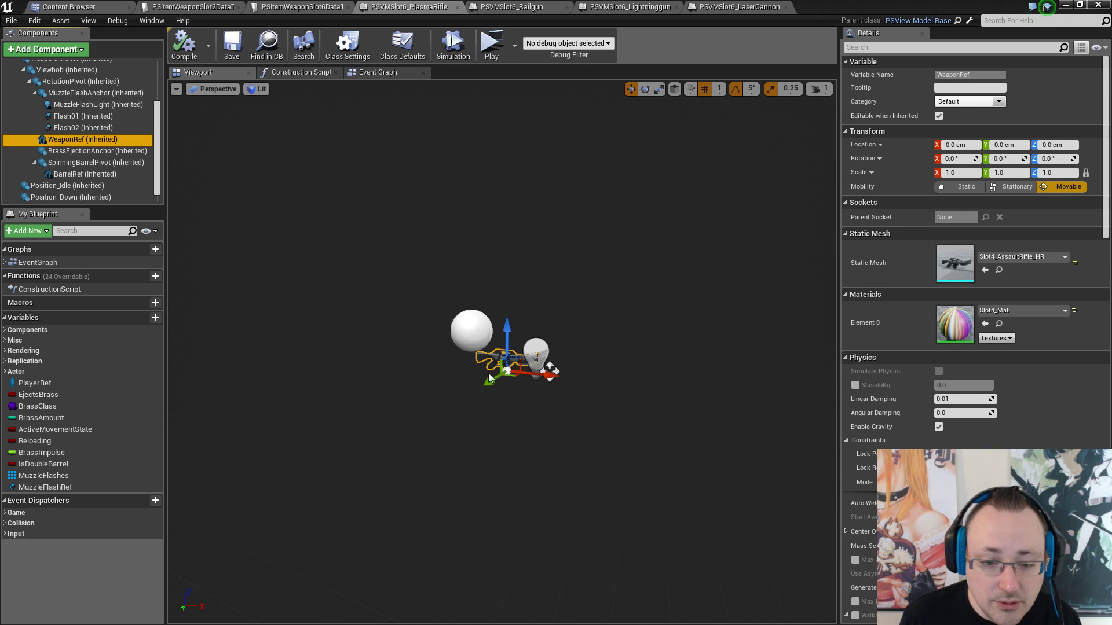
Assign the PSVMSlot6_LaserCannon blueprint as the ViewModel of the Laser Cannon row in the slot 6 weapon data table
right_click_drag(646, 324, 628, 311)
left_click(290, 8)
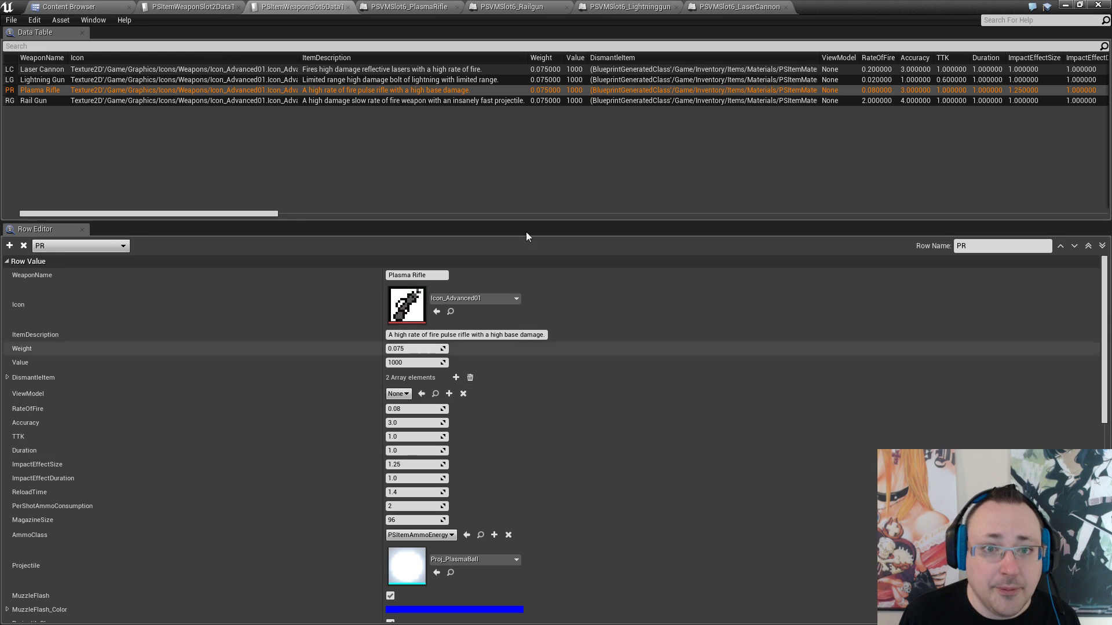
left_click(82, 6)
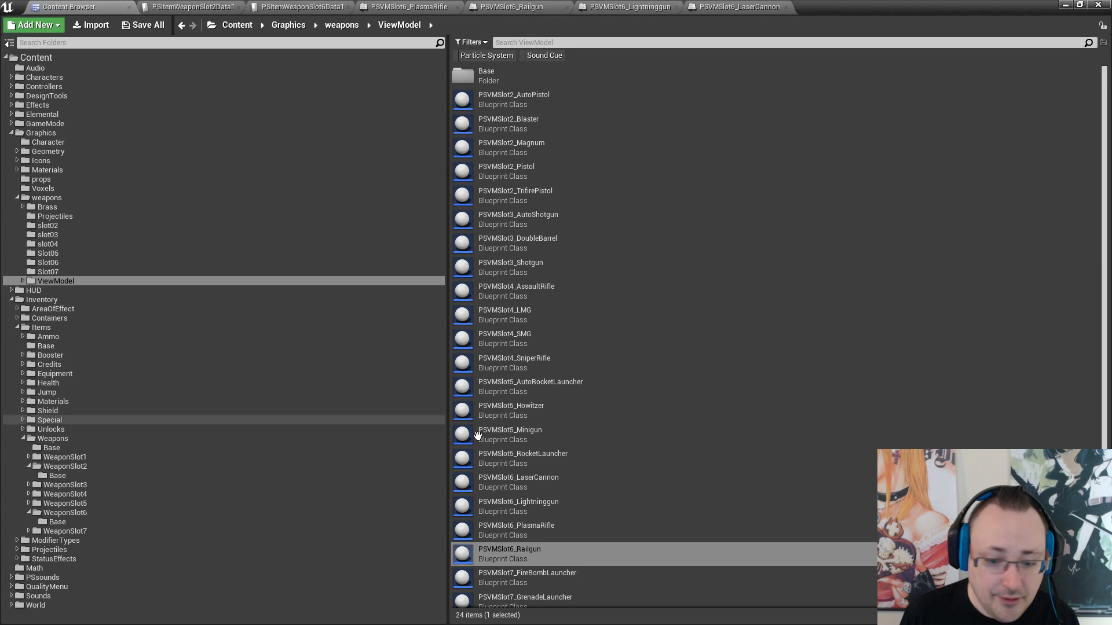
scroll(611, 456, "down", 1)
left_click(575, 452)
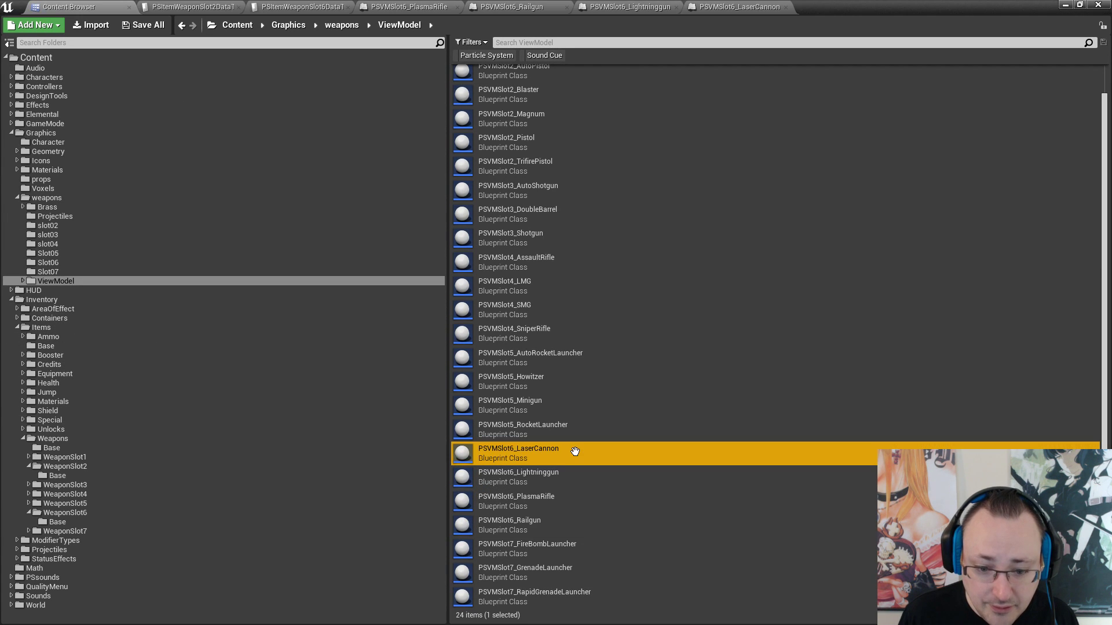
left_click(334, 5)
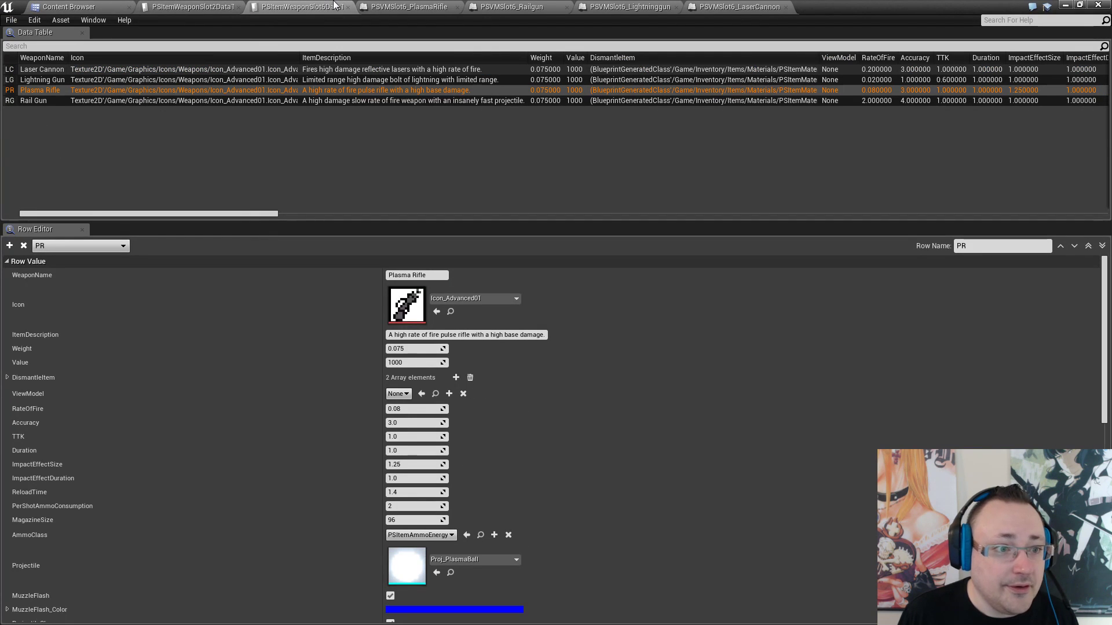
left_click(82, 71)
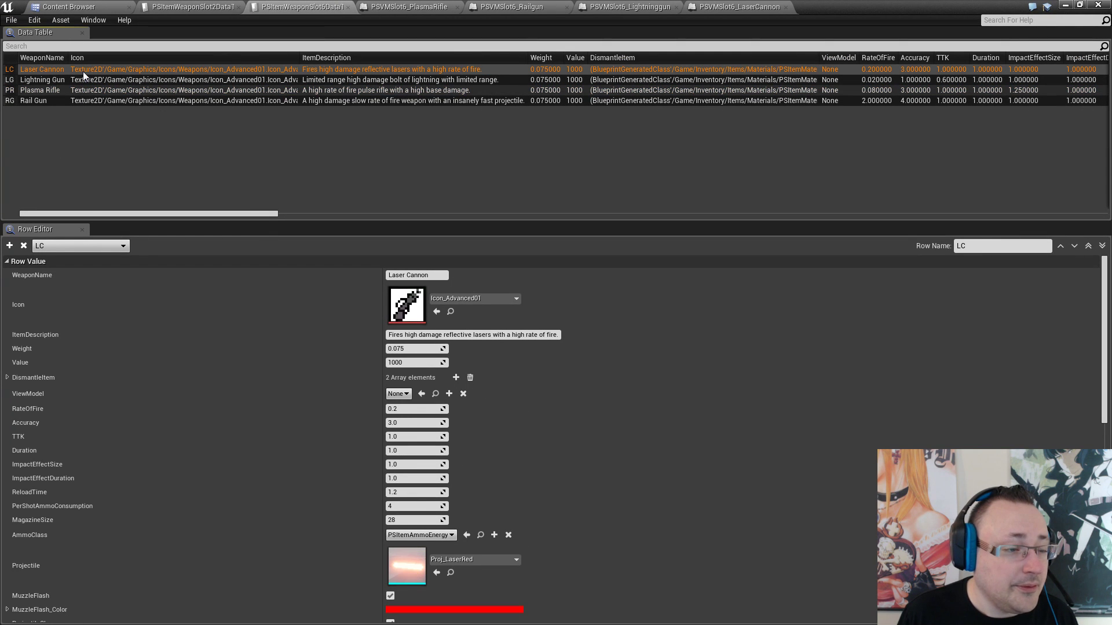
left_click(421, 394)
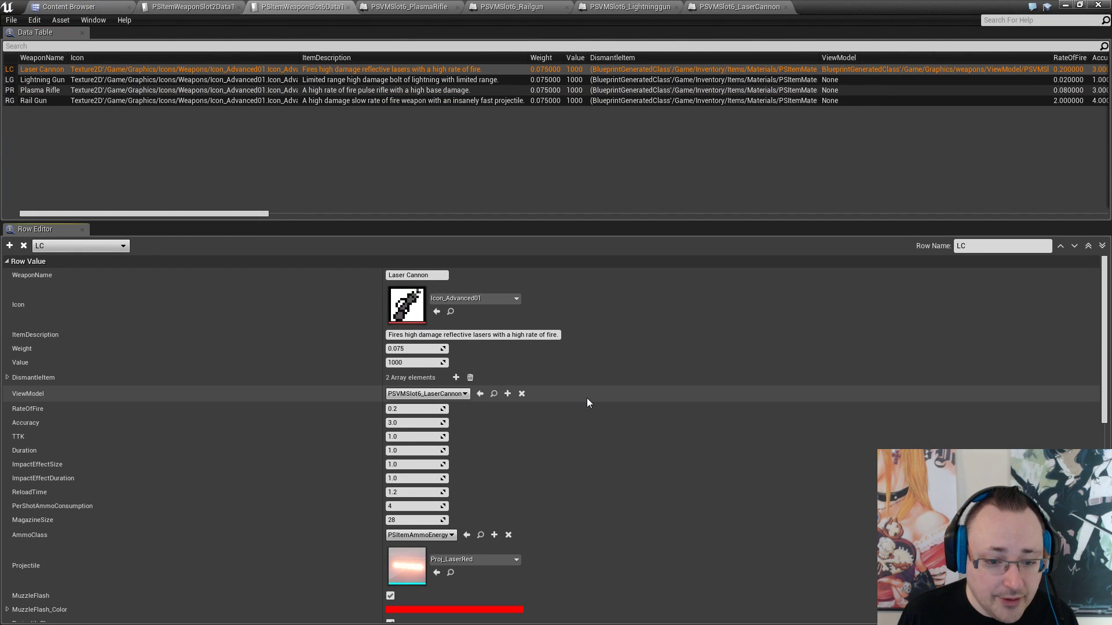
Assign the PSVMSlot6_Lightninggun blueprint as the ViewModel of the Lightning Gun row in the slot 6 data table
left_click(200, 7)
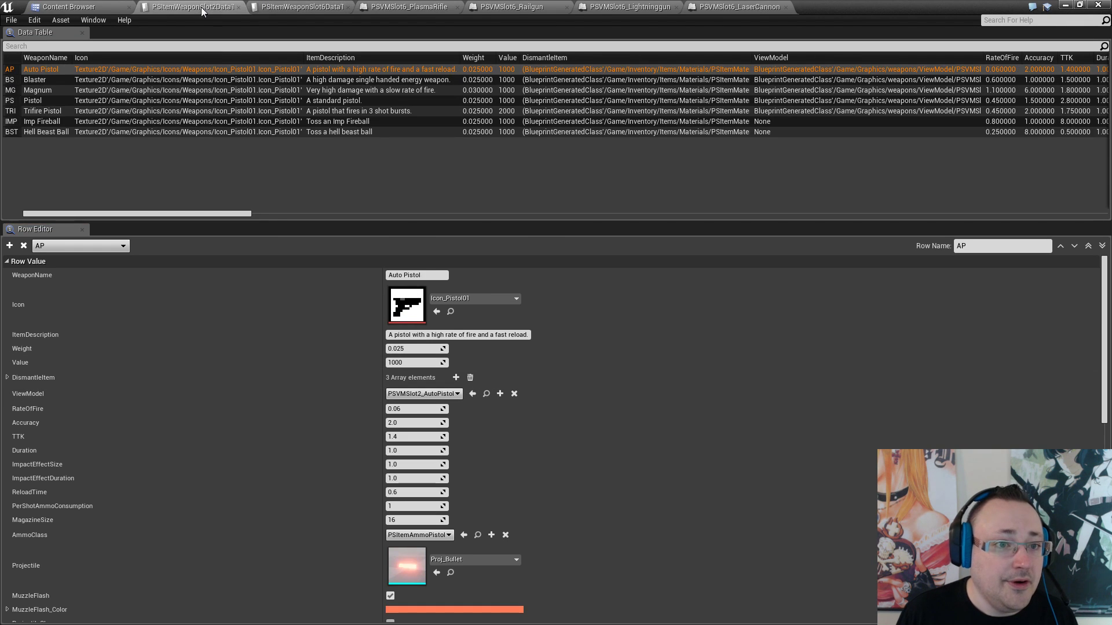
left_click(305, 7)
left_click(71, 81)
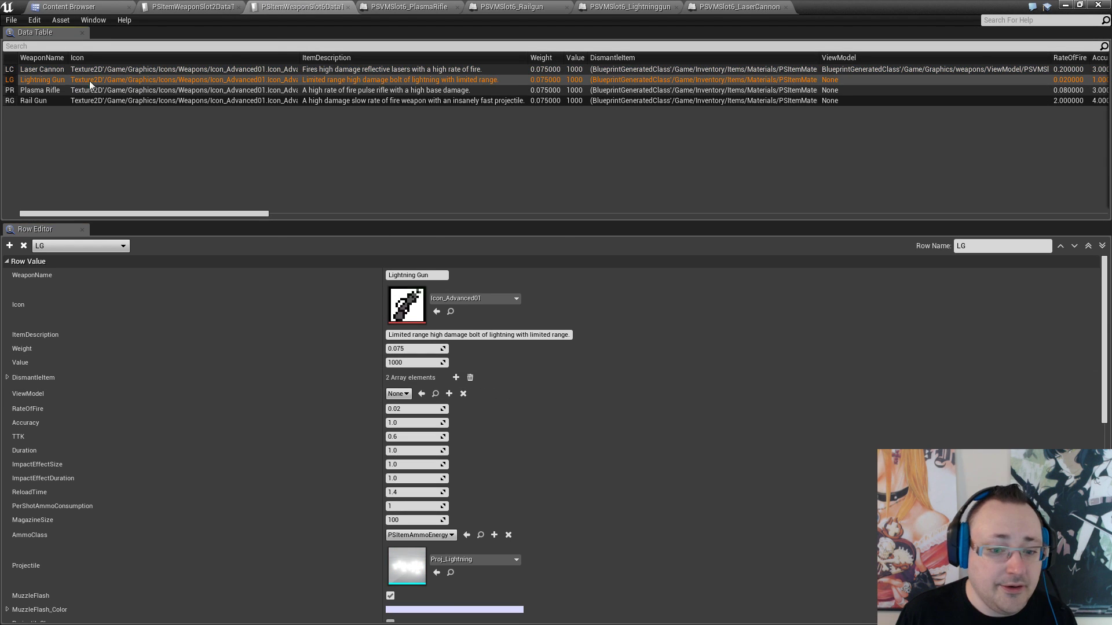
left_click(128, 4)
left_click(576, 474)
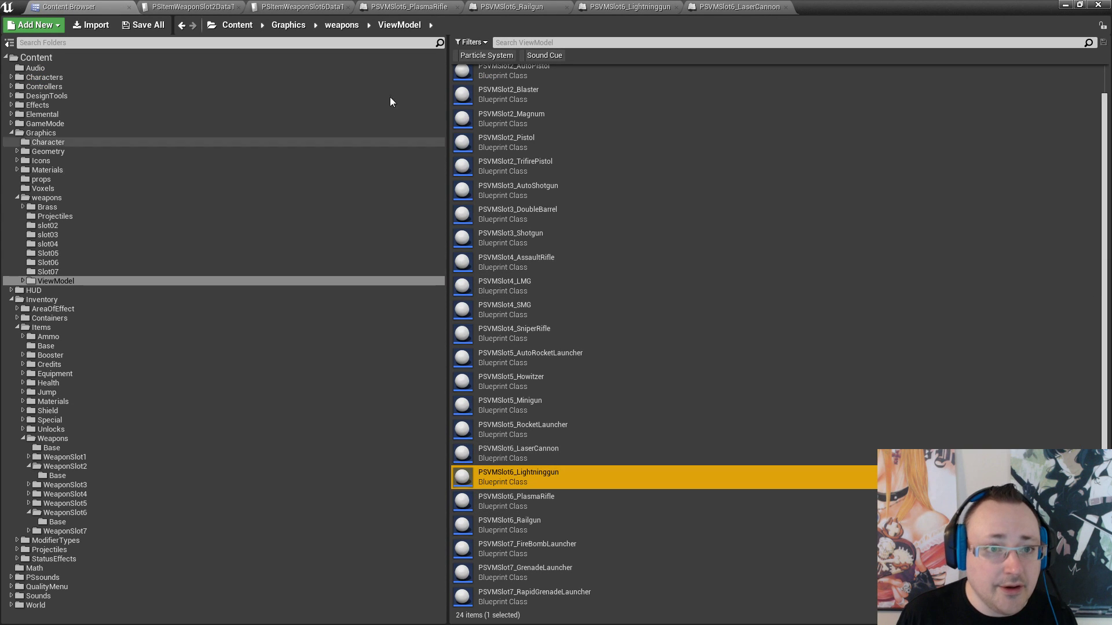
left_click(198, 8)
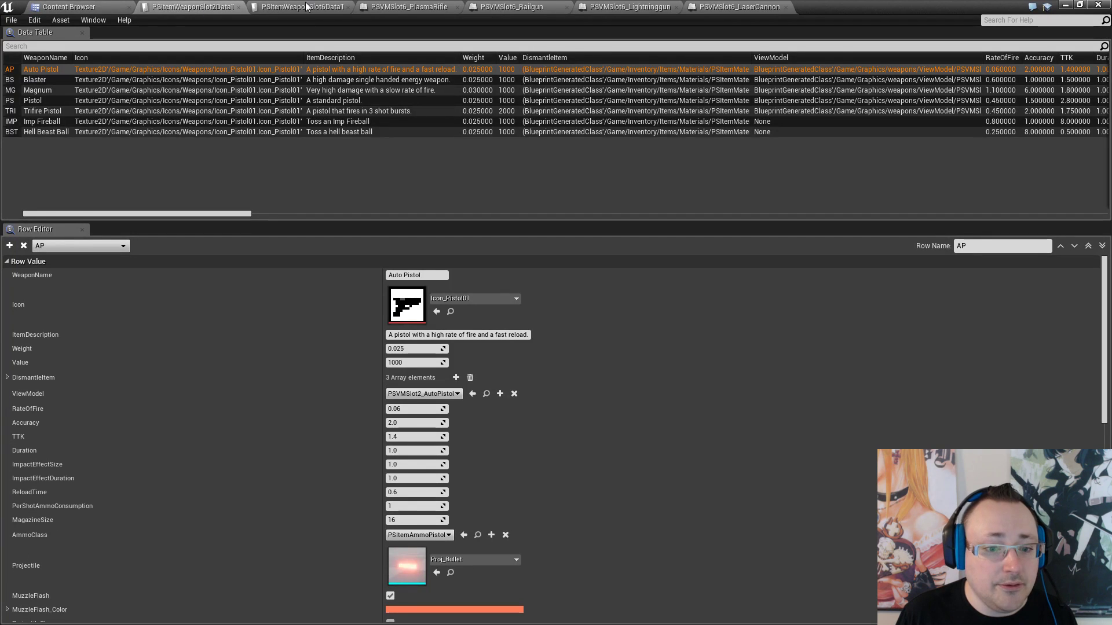
left_click(306, 7)
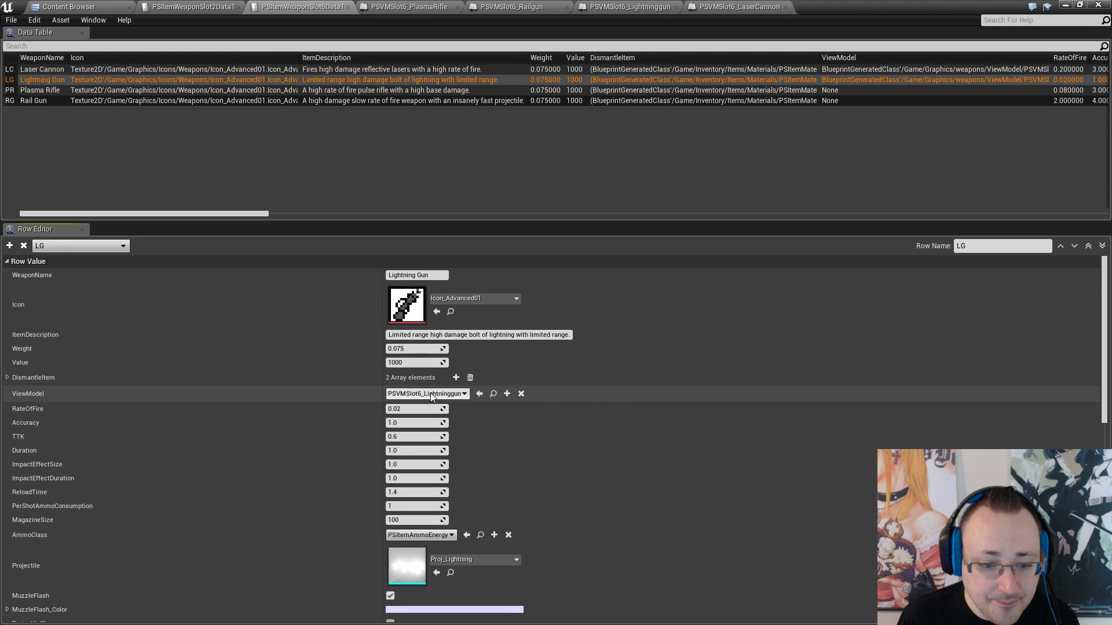
Assign the PSVMSlot6_PlasmaRifle blueprint as the ViewModel of the Plasma Rifle row in the slot 6 data table
left_click(75, 6)
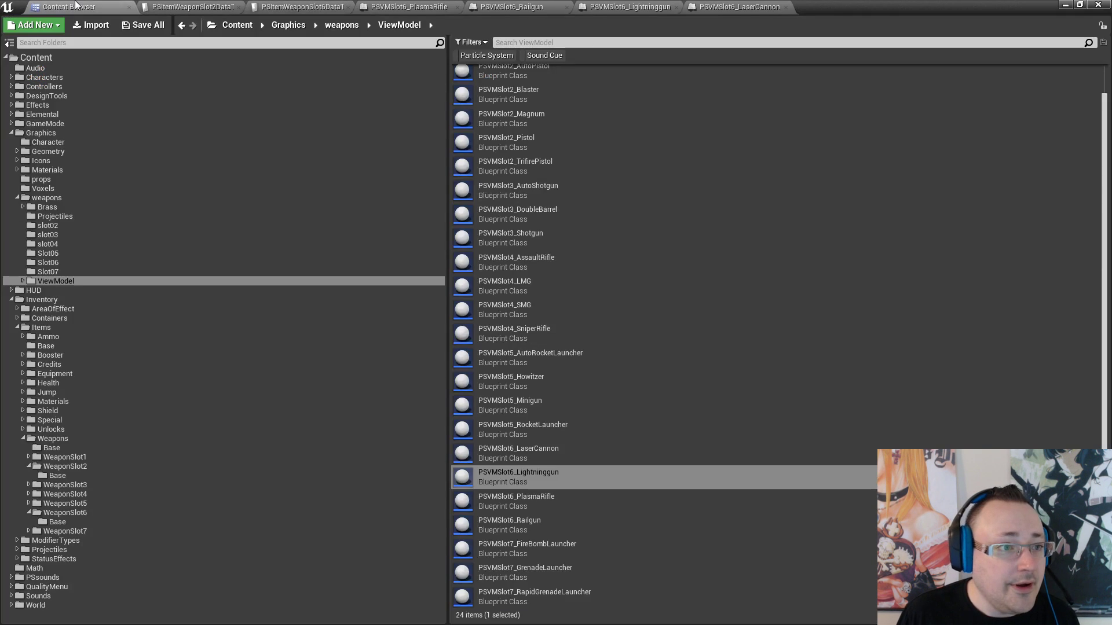
left_click(537, 503)
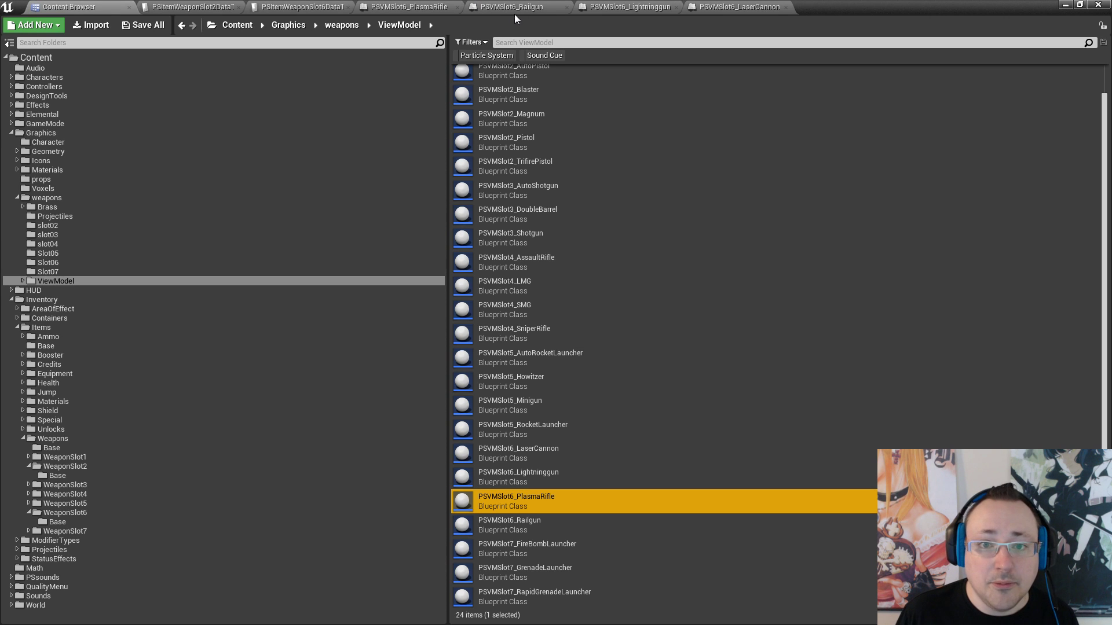
left_click(436, 7)
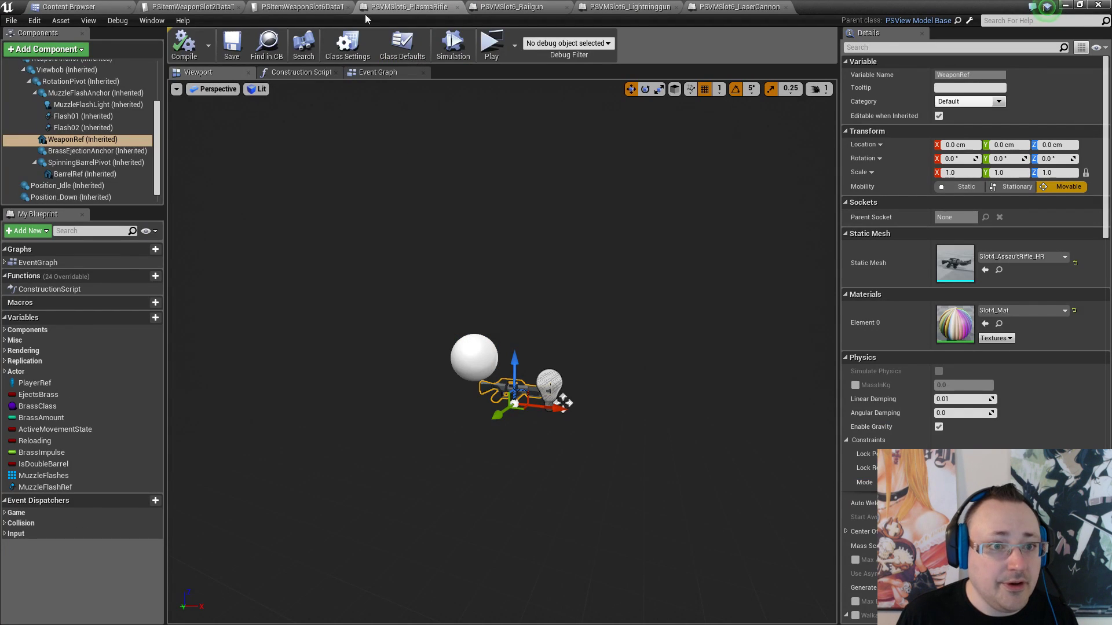
left_click(197, 6)
left_click(253, 6)
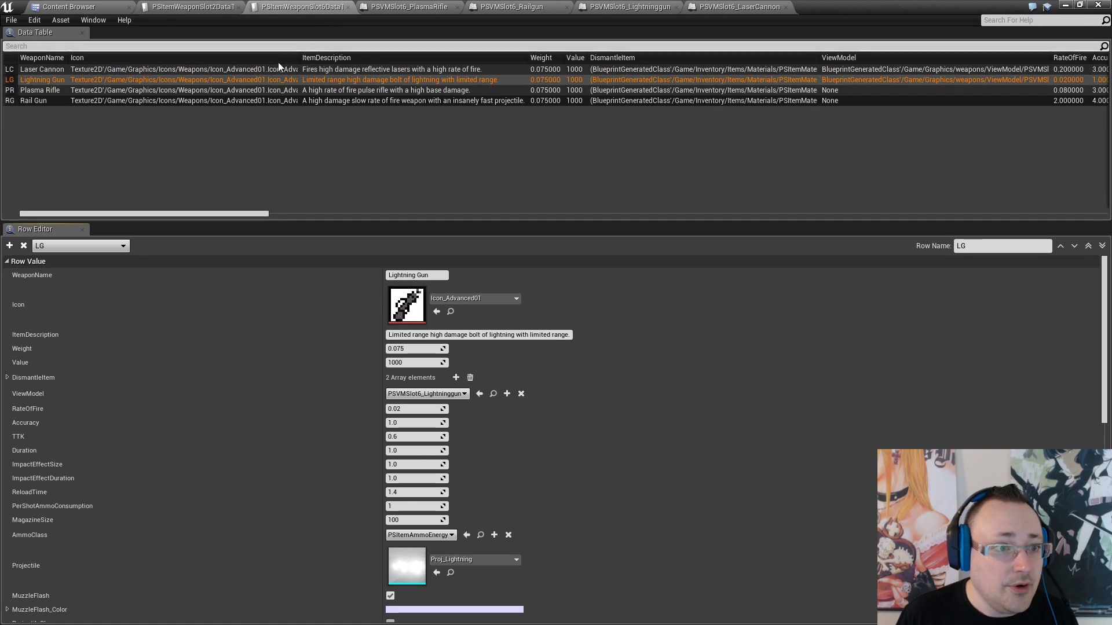
left_click(116, 91)
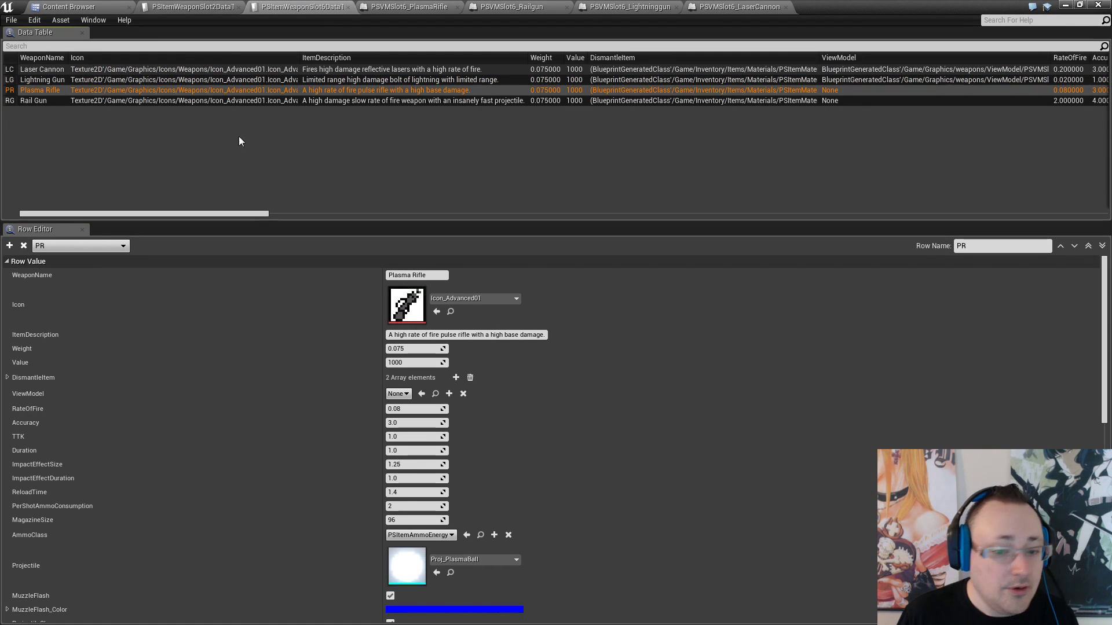
left_click(422, 393)
Assign the PSVMSlot6_Railgun blueprint as the ViewModel of the Rail Gun row in the slot 6 data table
left_click(106, 5)
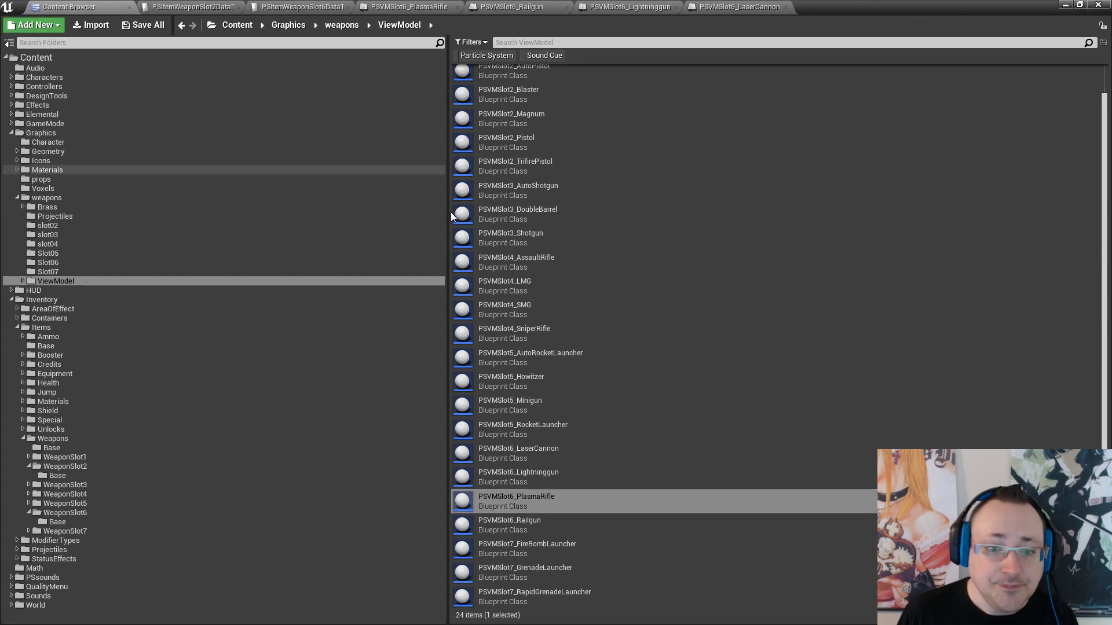
left_click(538, 524)
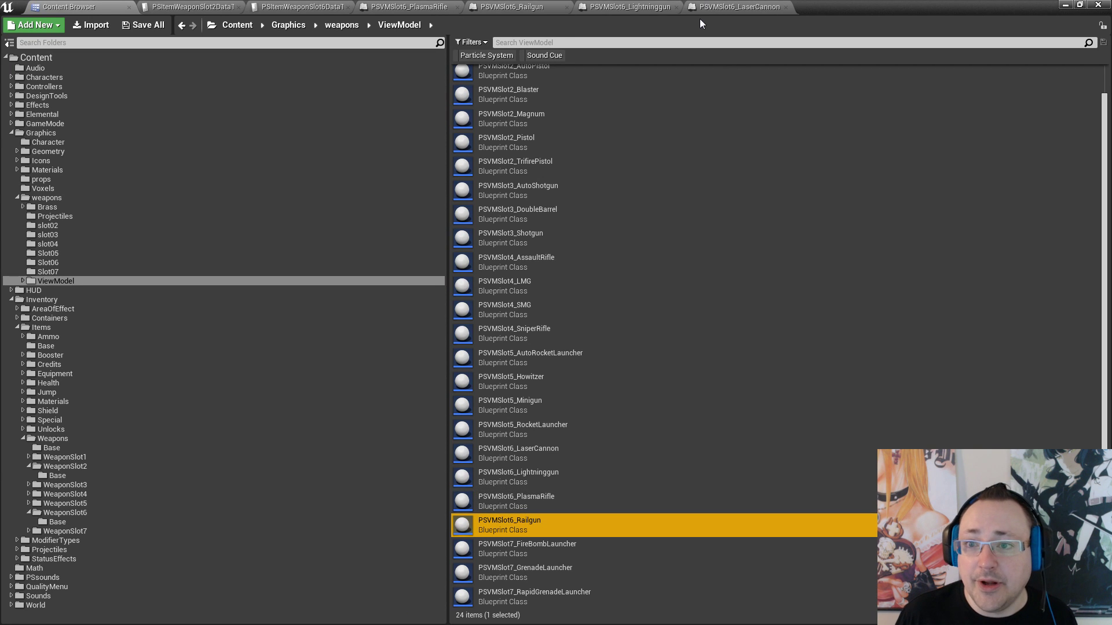
left_click(527, 6)
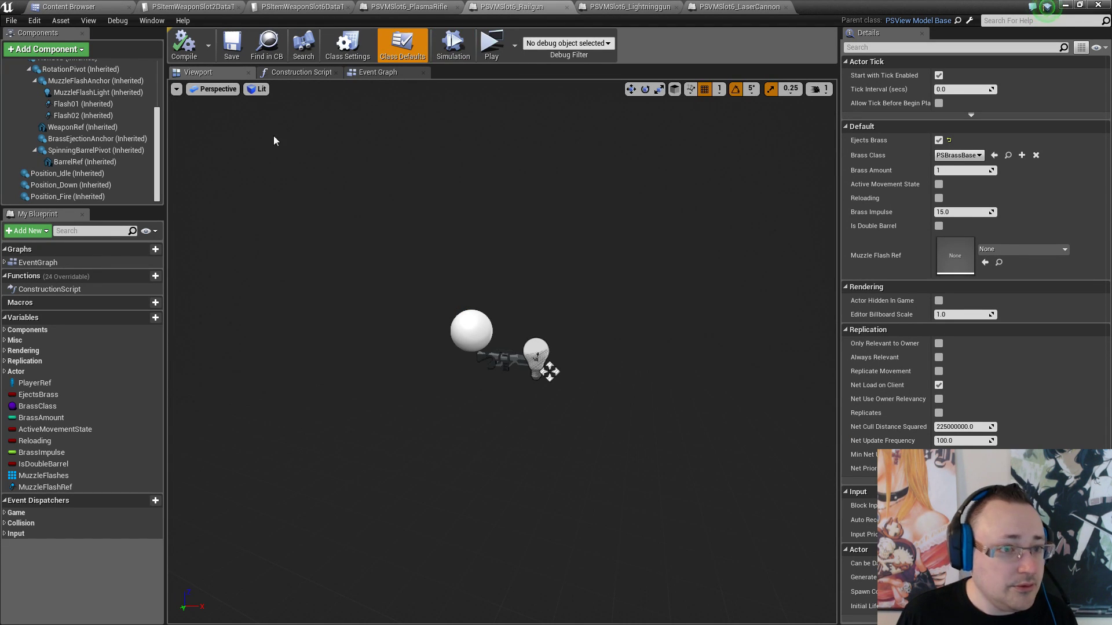
left_click(225, 6)
left_click(304, 6)
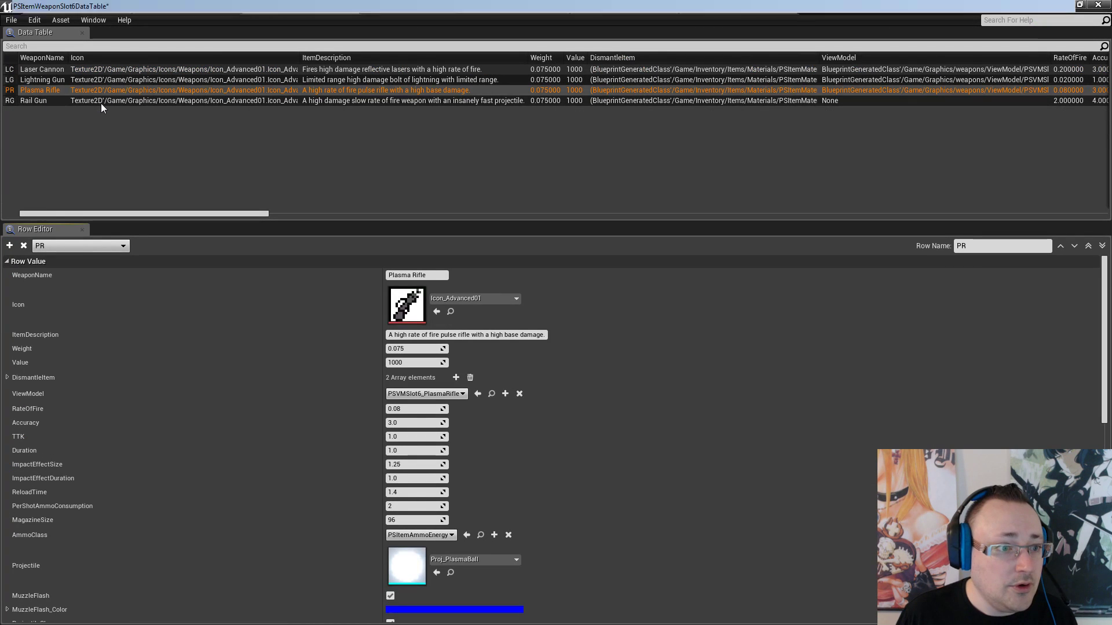
left_click(422, 394)
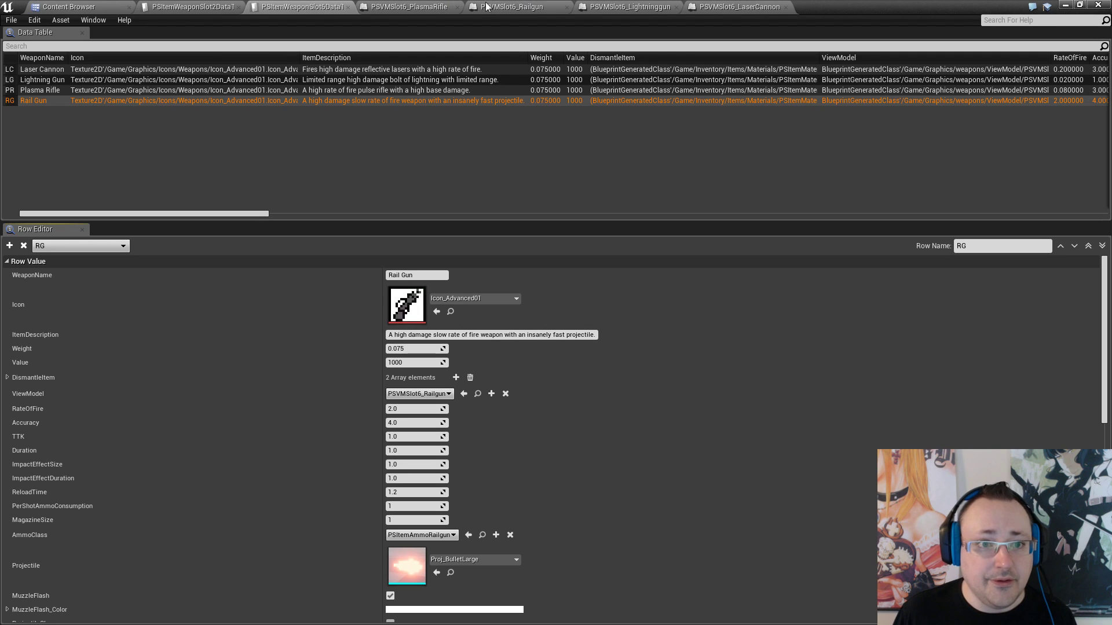
Examine the projectile, accuracy, sound and impact effect settings of the four weapon rows in the slot 6 data table
scroll(635, 432, "down", 10)
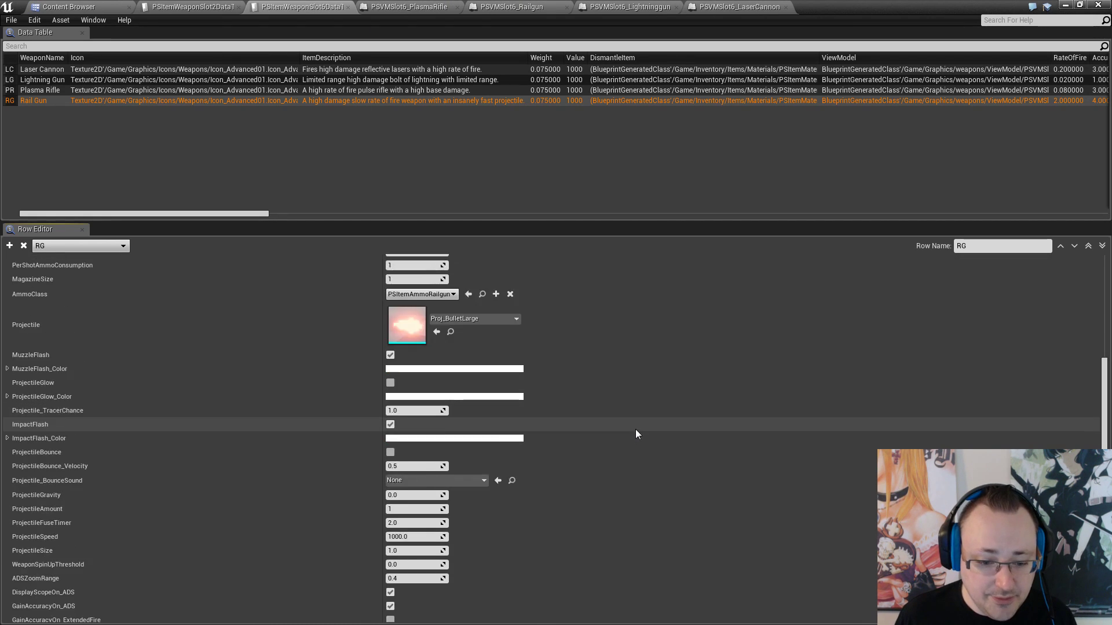
left_click(416, 6)
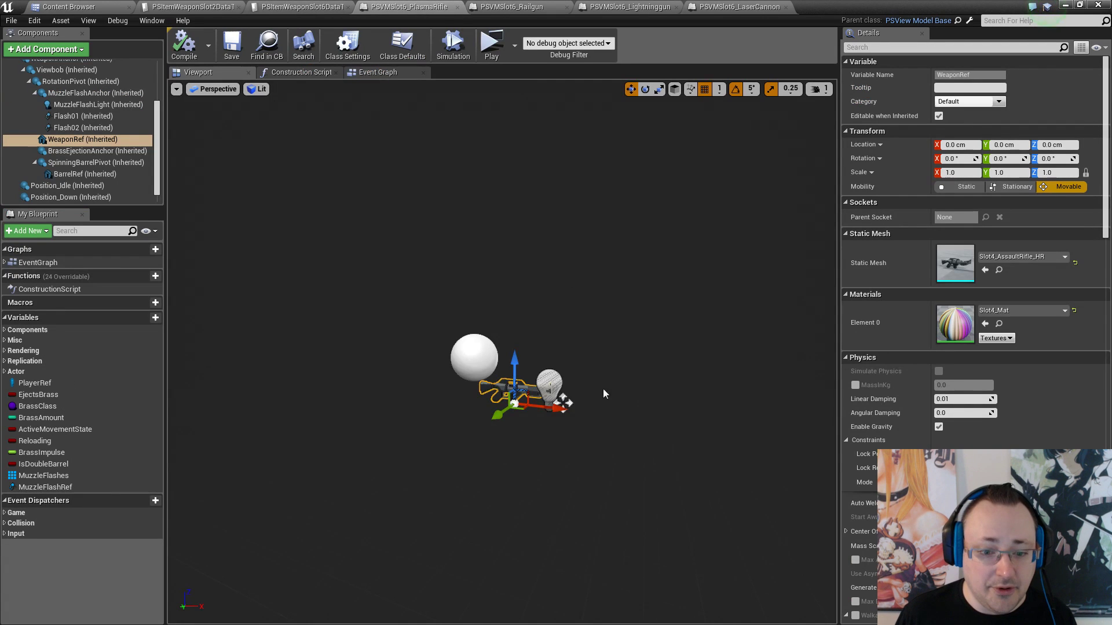
left_click(298, 7)
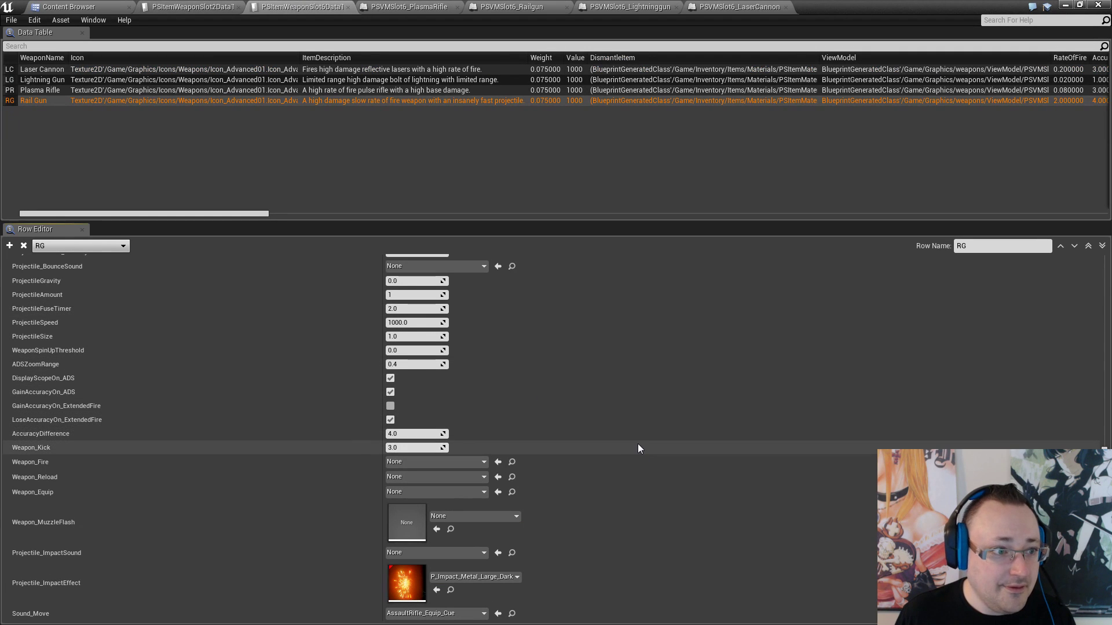
left_click(121, 92)
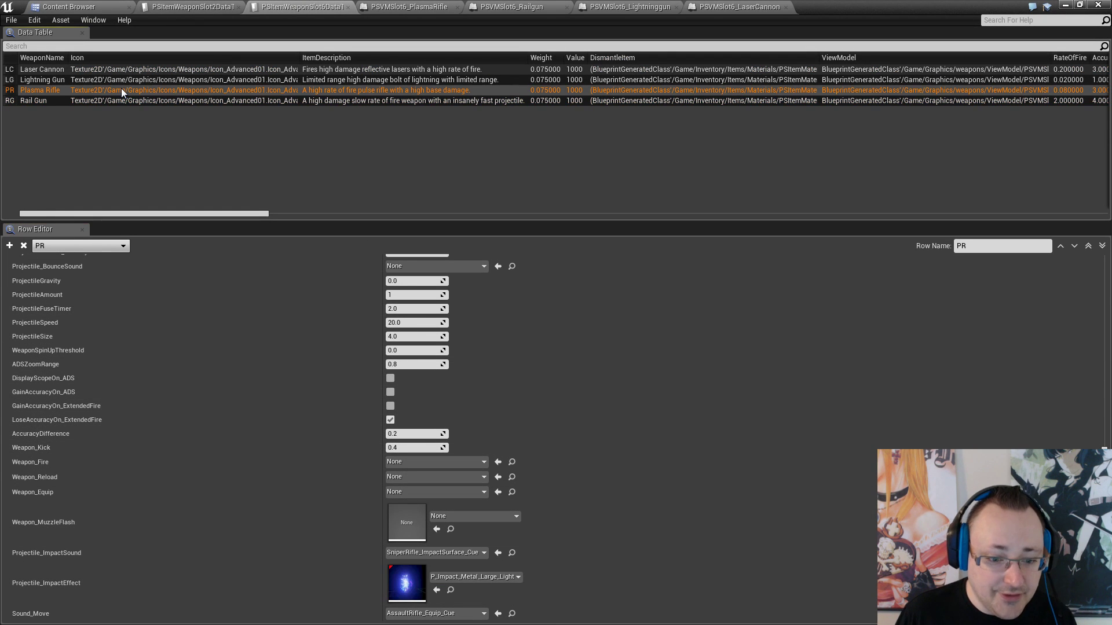
left_click(124, 79)
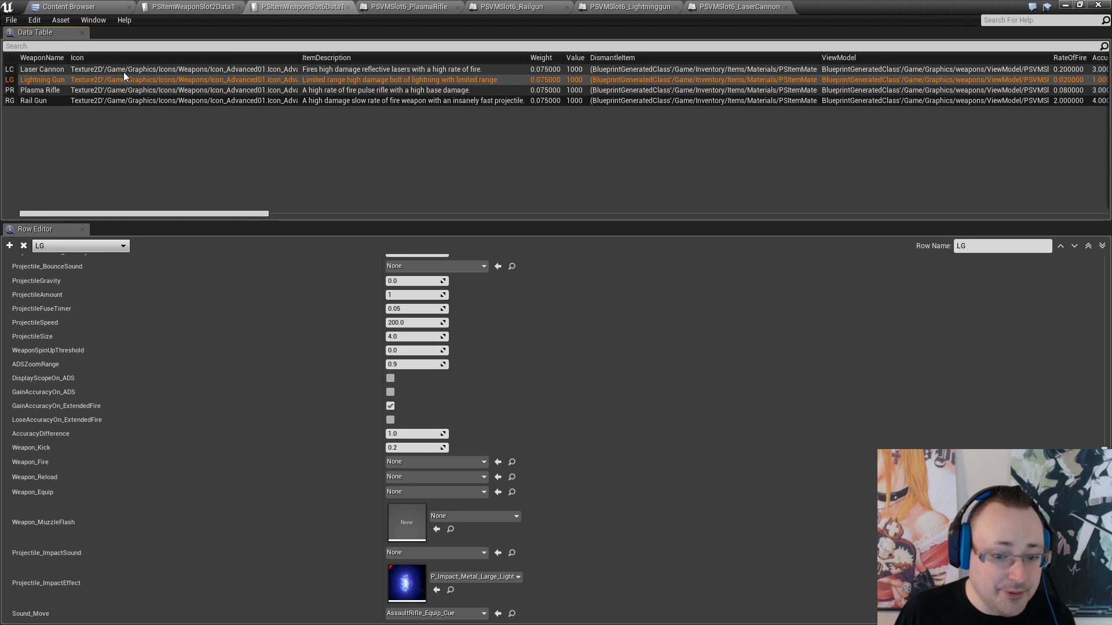
left_click(124, 72)
left_click(125, 79)
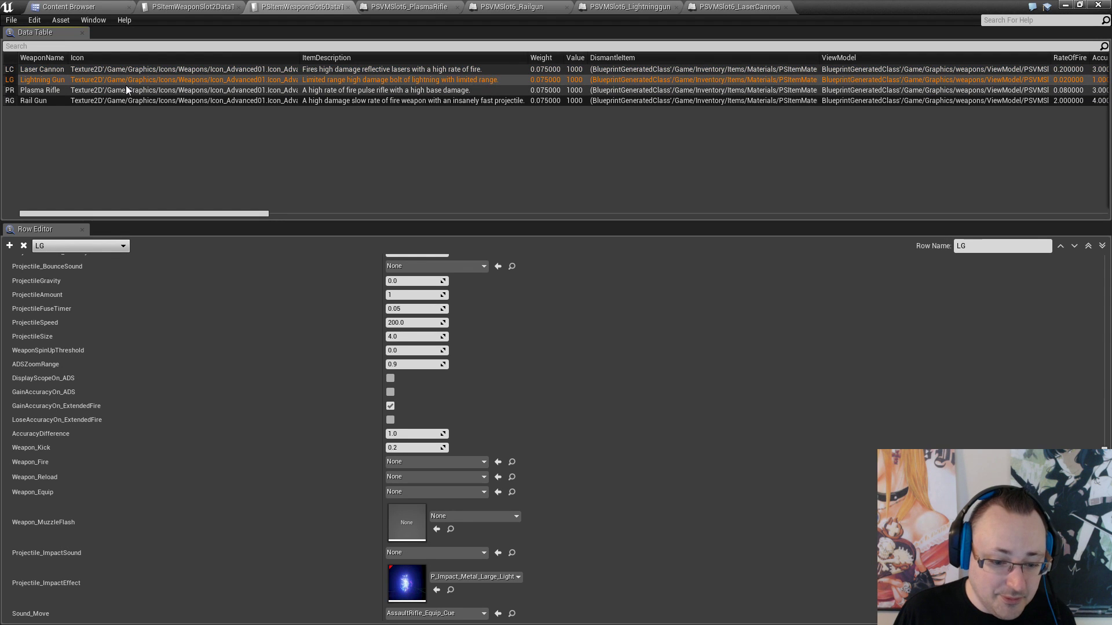
left_click(127, 89)
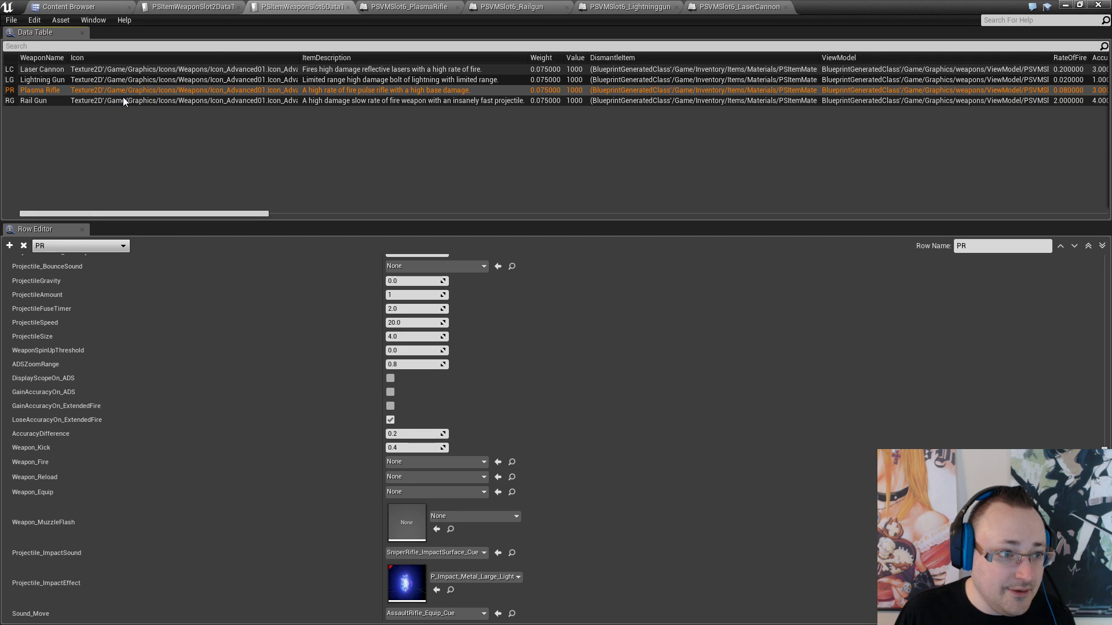
left_click(124, 98)
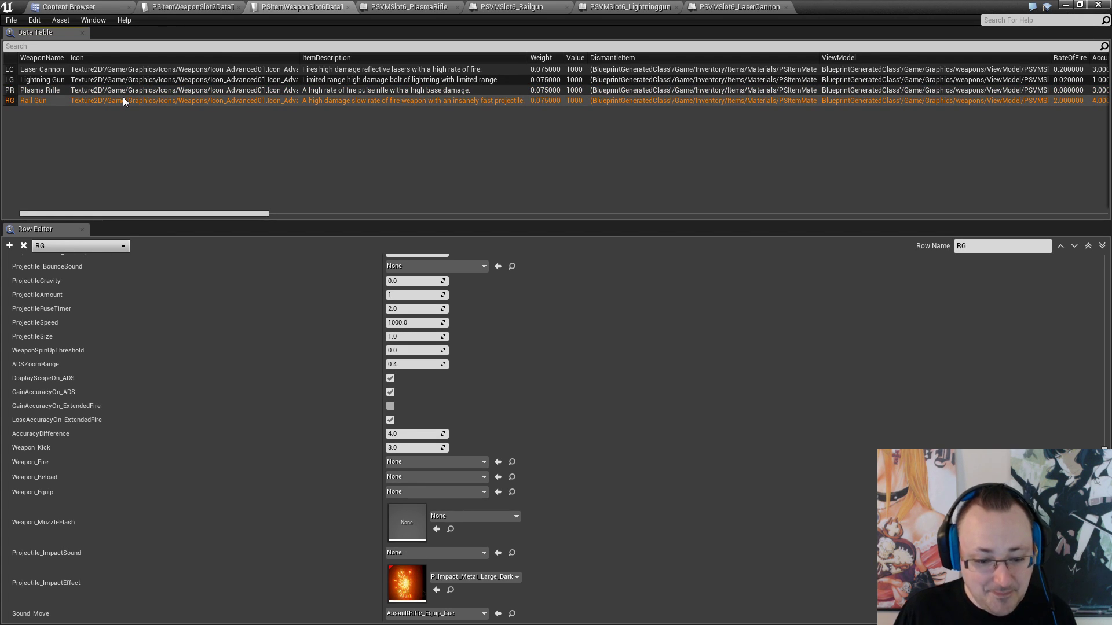
left_click(122, 91)
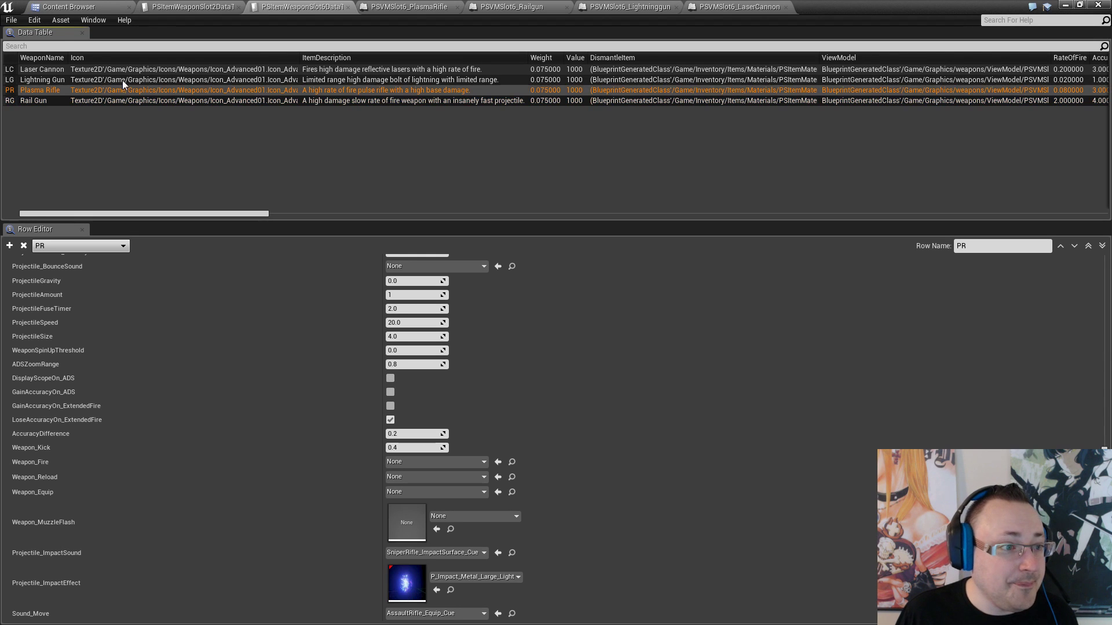
left_click(123, 81)
left_click(123, 68)
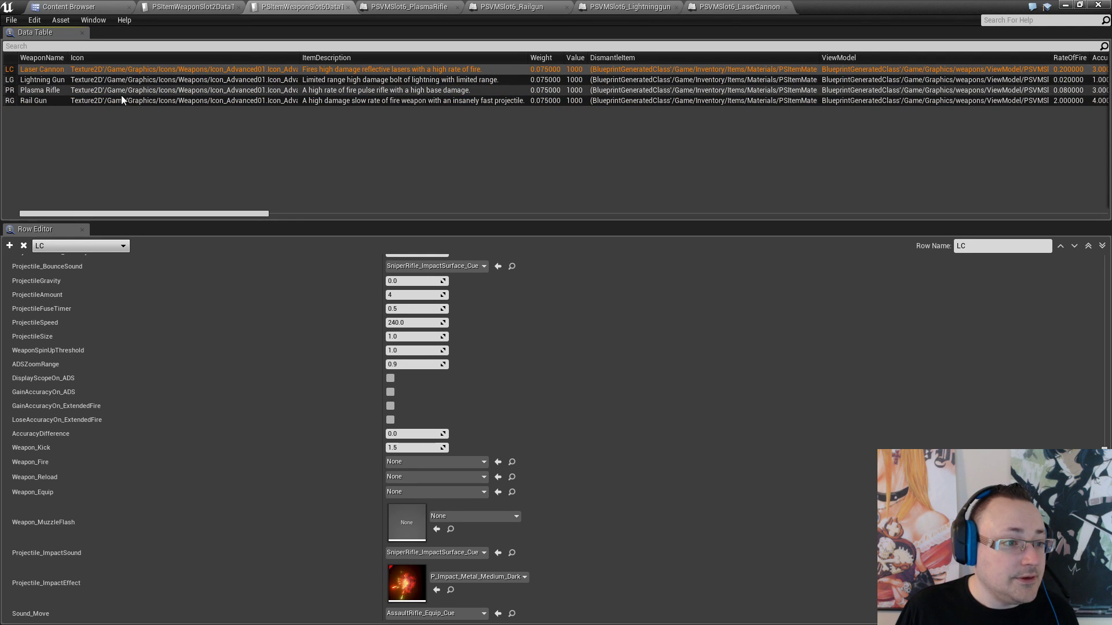
left_click(119, 92)
Assign the Slot6_PlasmaRifle_HR mesh from the weapons Slot06 folder to WeaponRef in the PSVMSlot6_PlasmaRifle blueprint
left_click(415, 6)
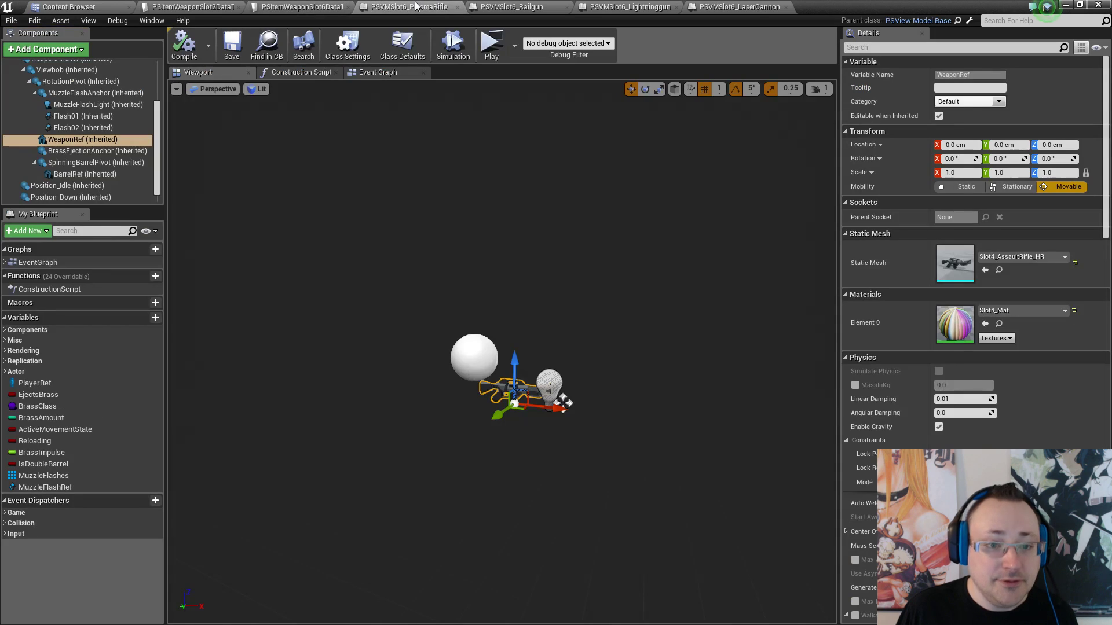
left_click(60, 6)
left_click(72, 262)
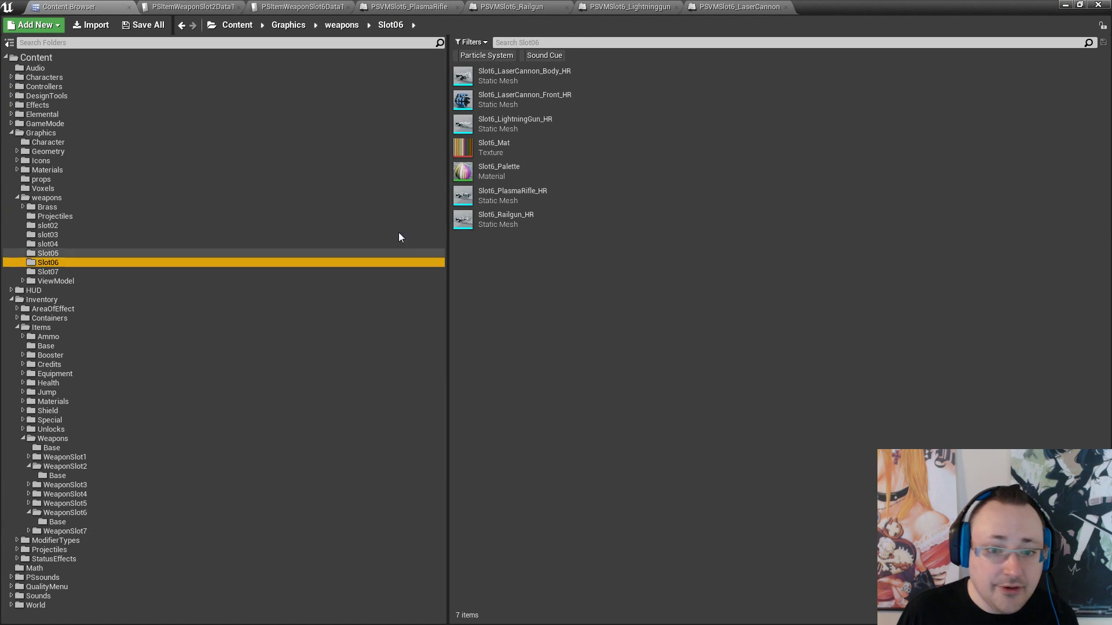
left_click(560, 194)
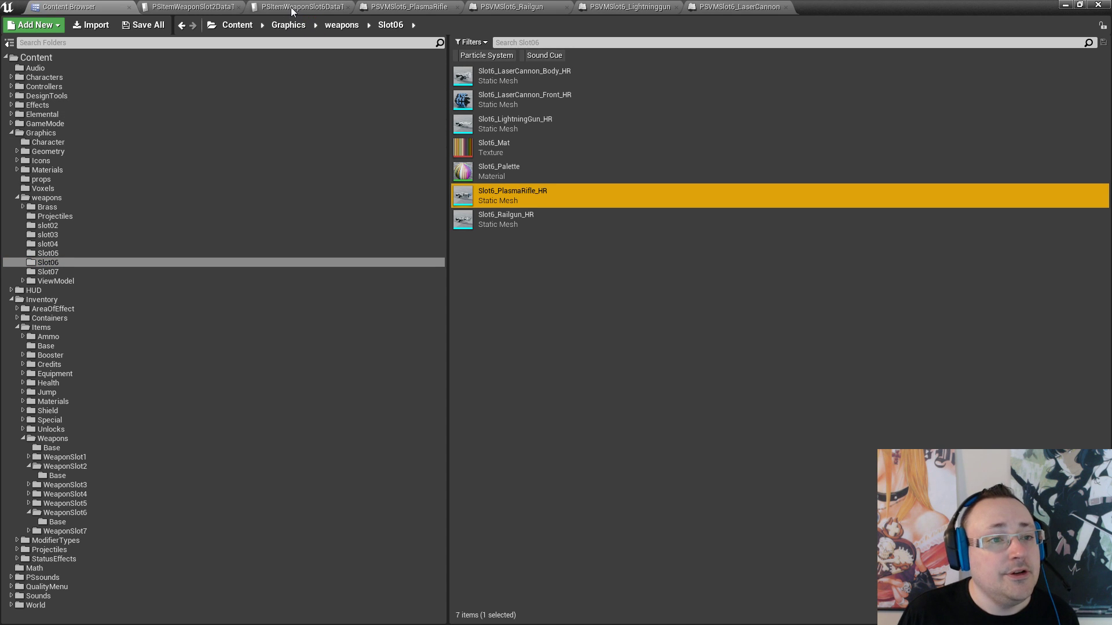
left_click(416, 6)
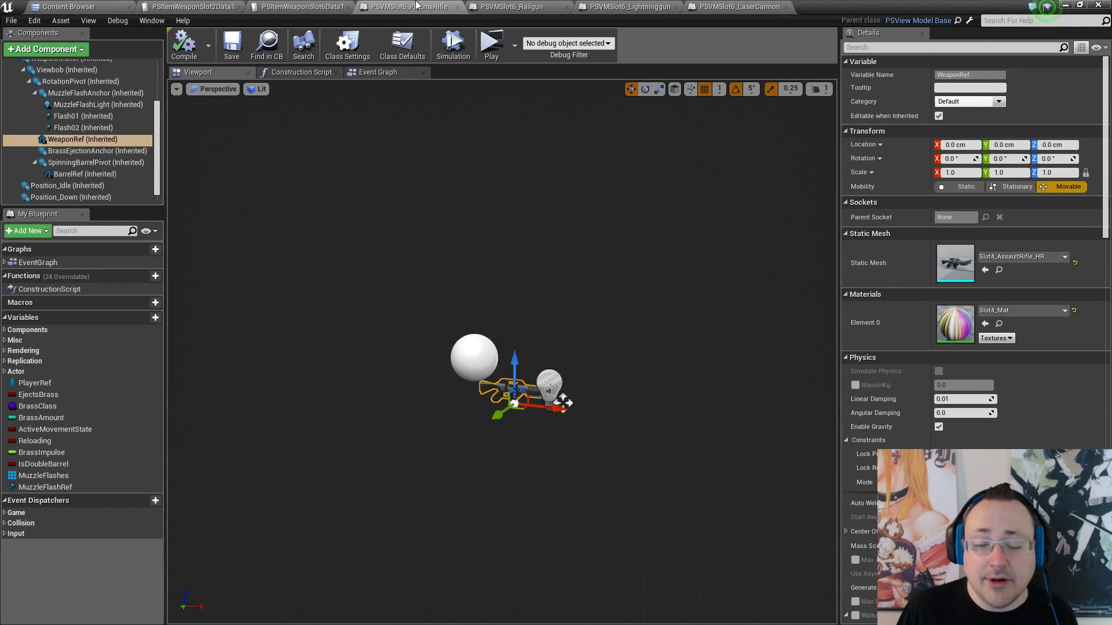
left_click(985, 270)
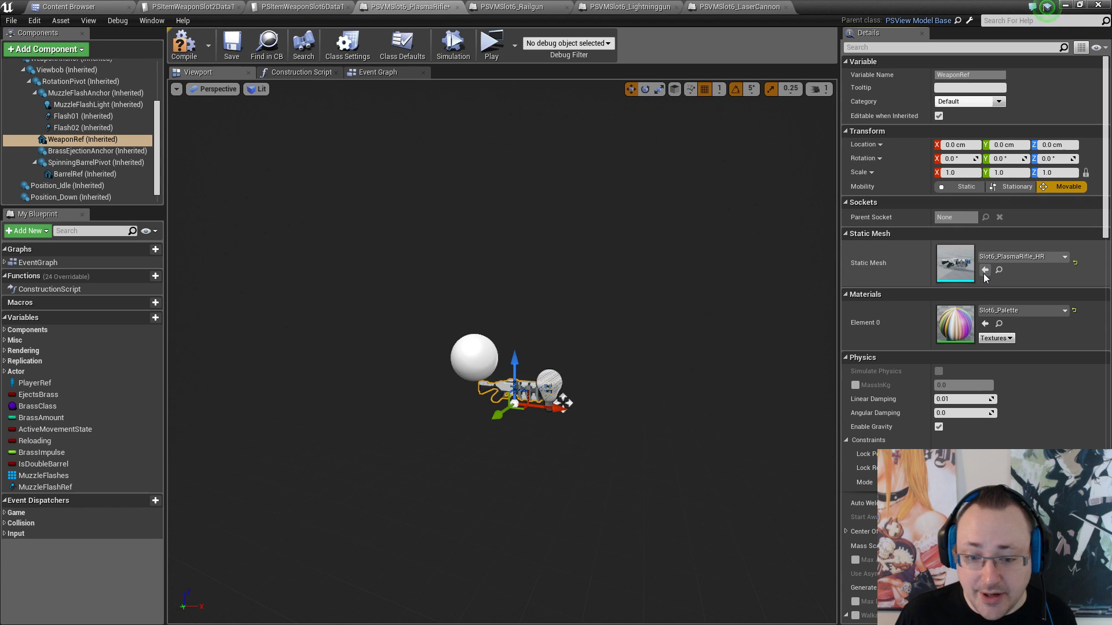
Inspect the new mesh up close, and compile and save the PSVMSlot6_PlasmaRifle blueprint
right_click_drag(502, 351, 179, 332)
key("w")
right_click_drag(658, 367, 710, 362)
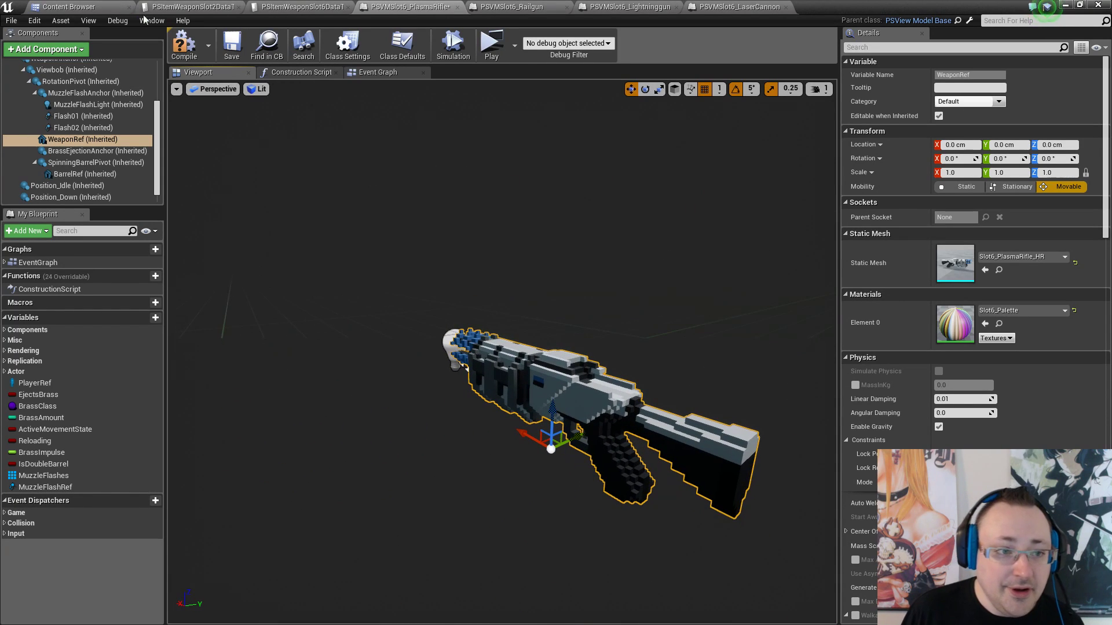
left_click(181, 47)
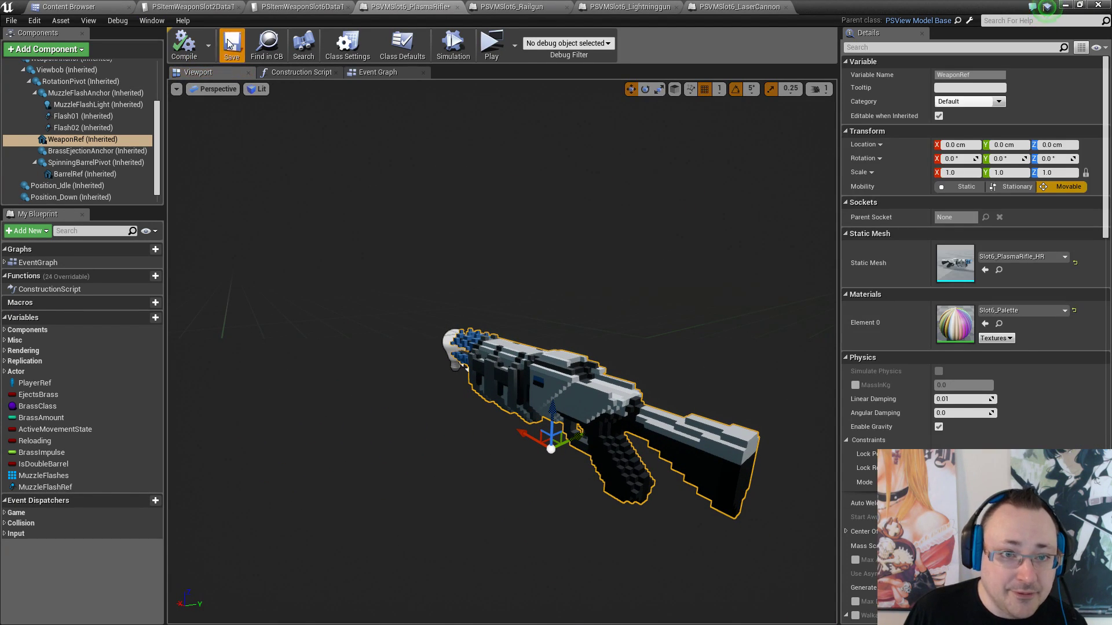
left_click(231, 44)
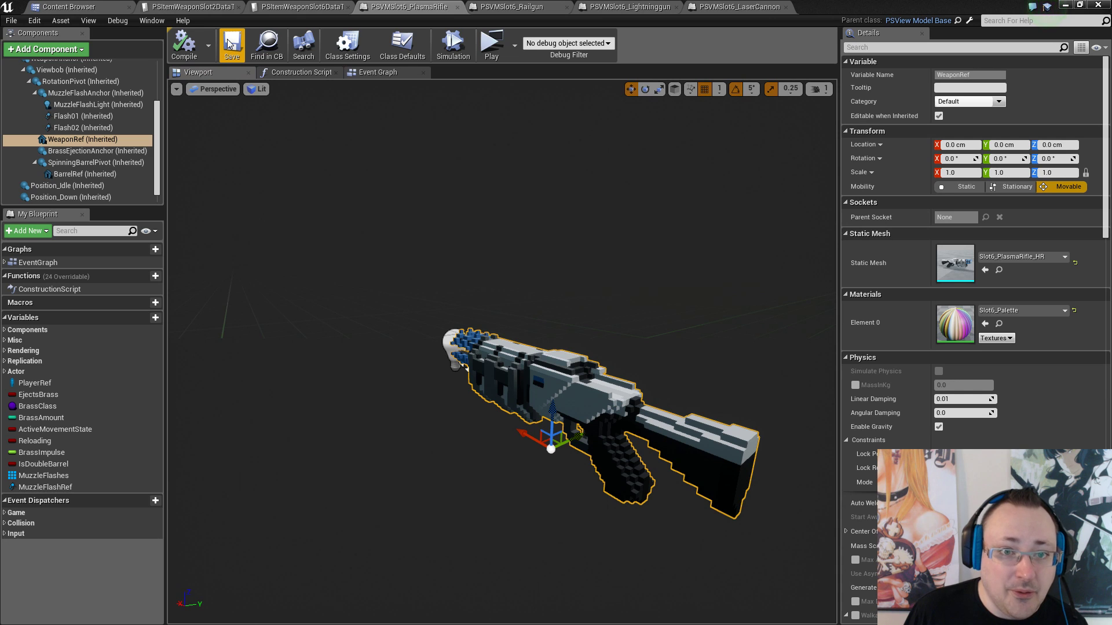
Examine the slot 6 weapon models laid out in the Hub01 level and the plasma rifle in its blueprint
left_click(1064, 5)
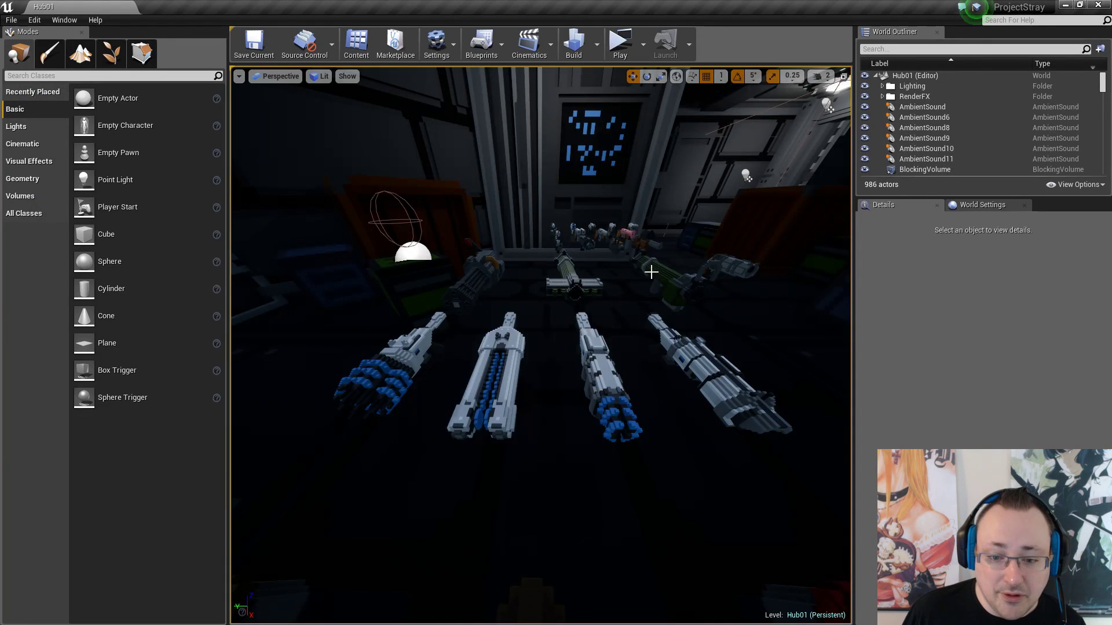
right_click_drag(650, 271, 406, 217)
key("F11")
right_click_drag(556, 313, 383, 350)
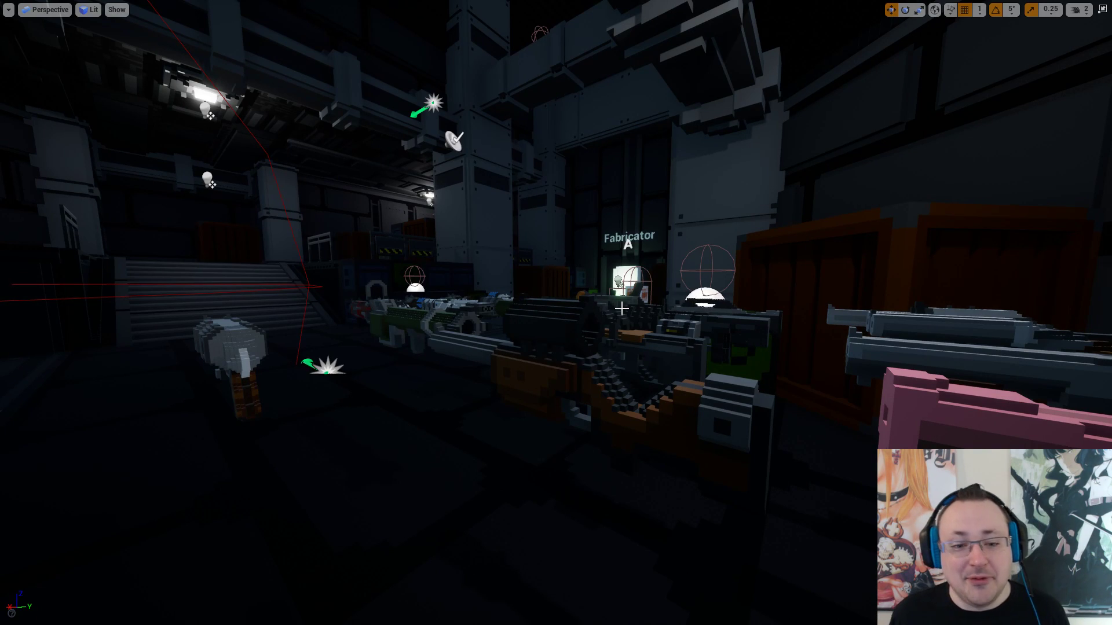
right_click_drag(383, 350, 433, 393)
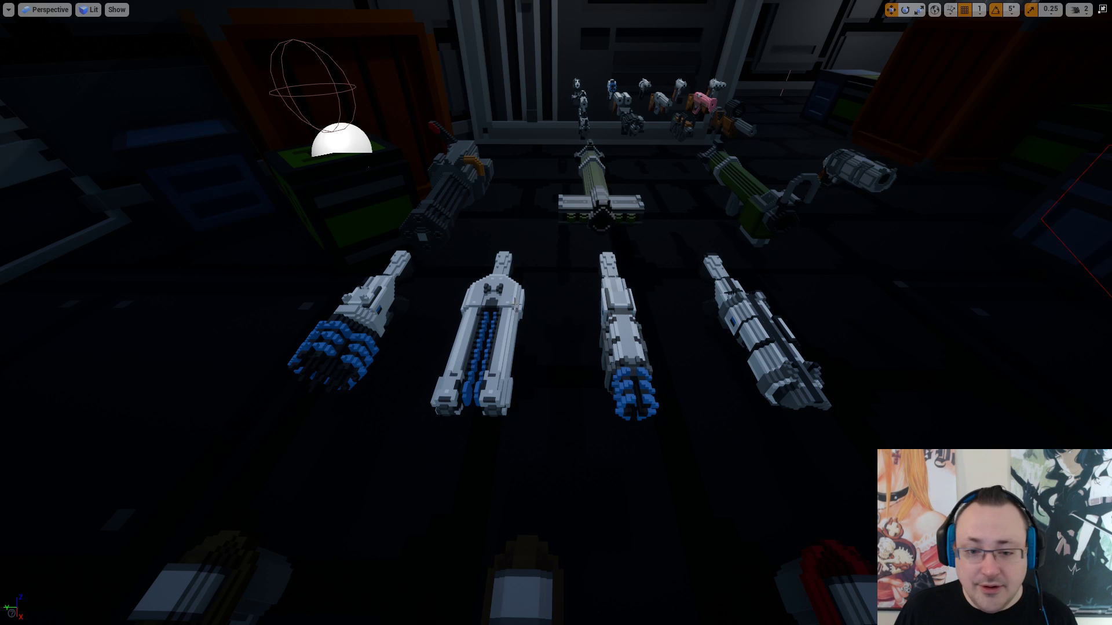
right_click_drag(587, 320, 585, 319)
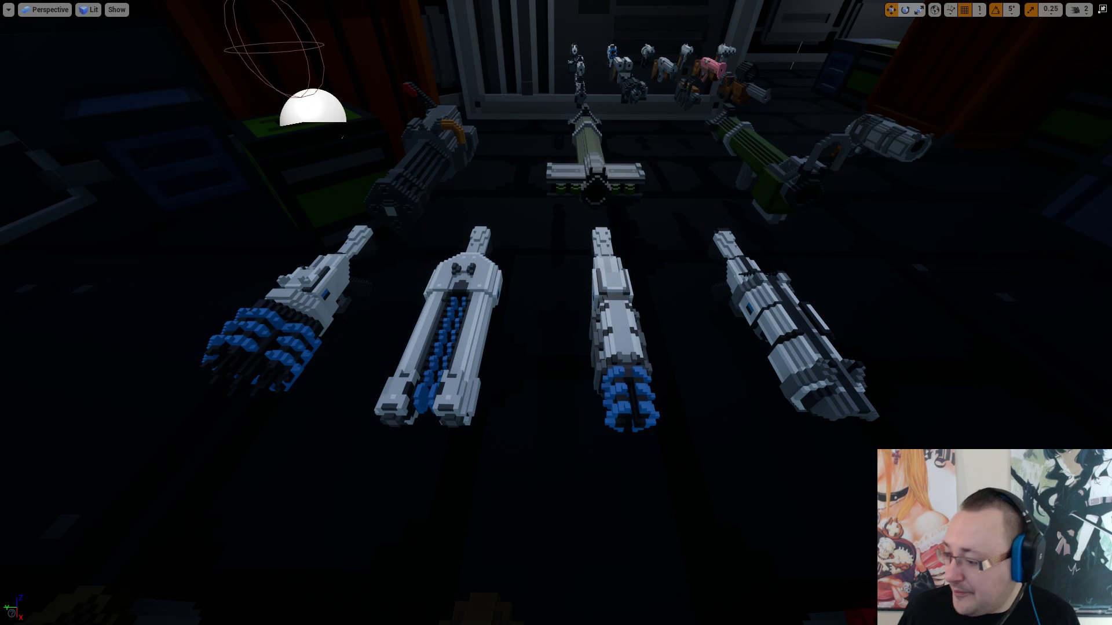
key("F11")
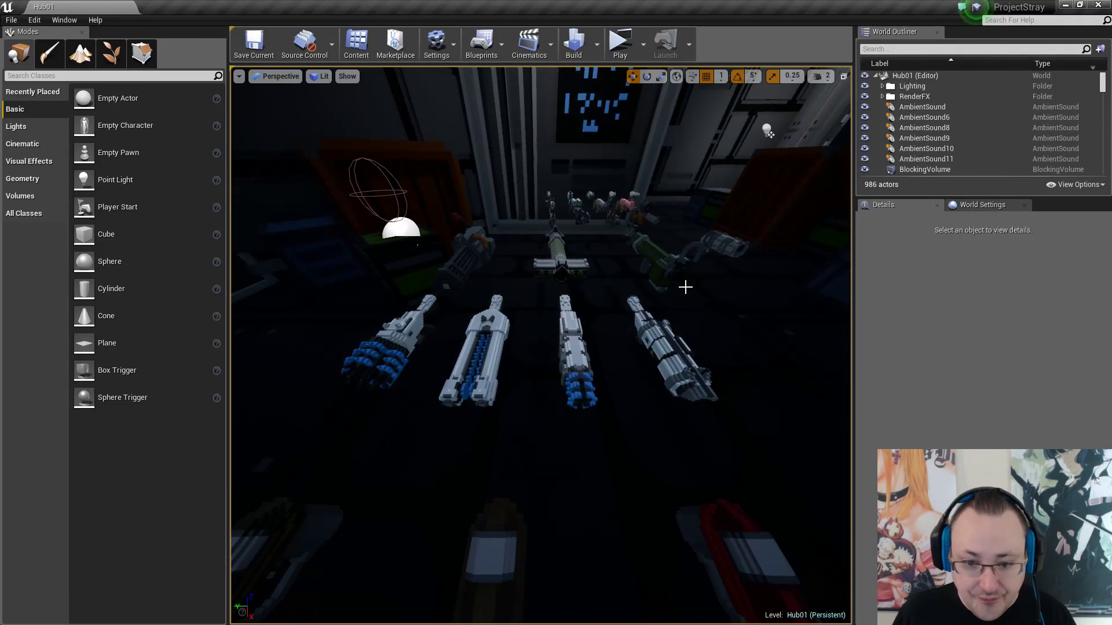
right_click_drag(585, 319, 635, 305)
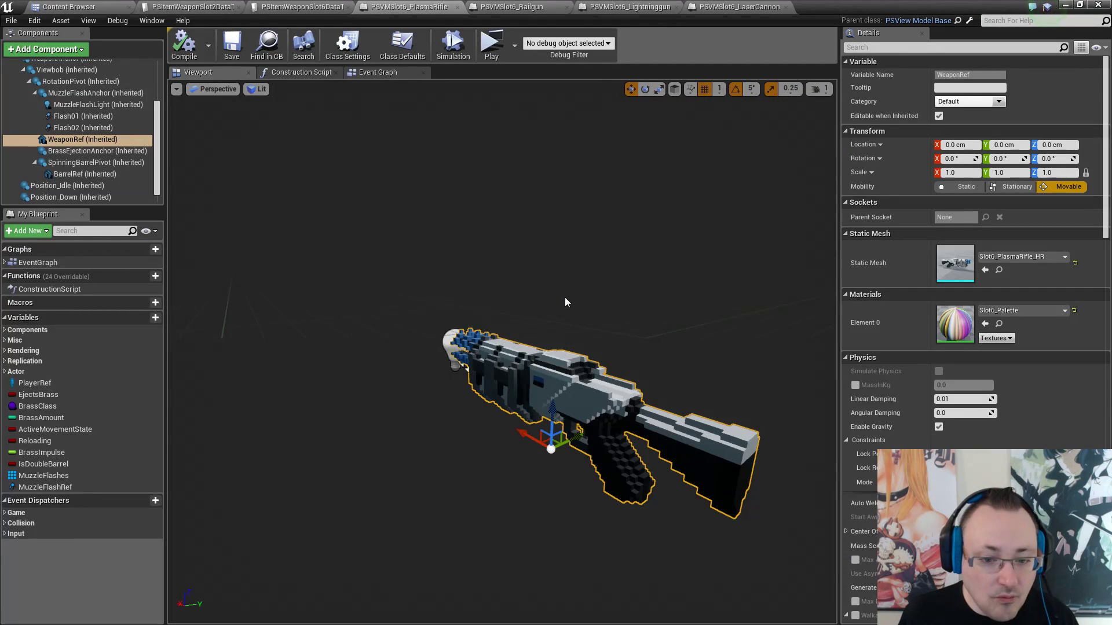
right_click_drag(565, 301, 637, 307)
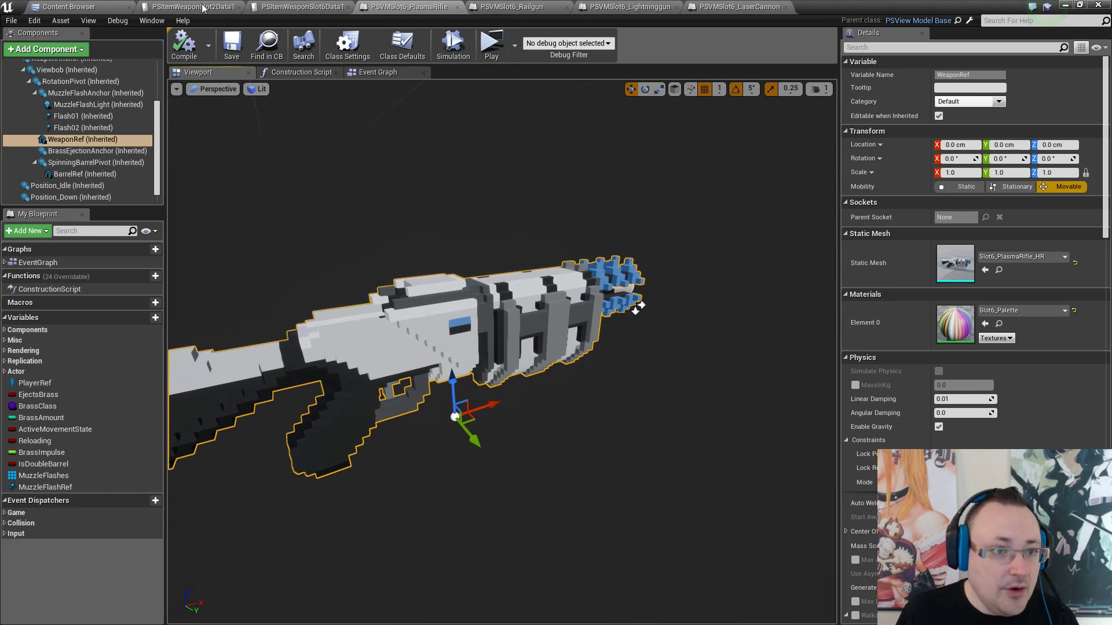
Save the plasma rifle blueprint and launch a maximized standalone game preview of the Hub01 level
left_click(233, 46)
left_click(1064, 6)
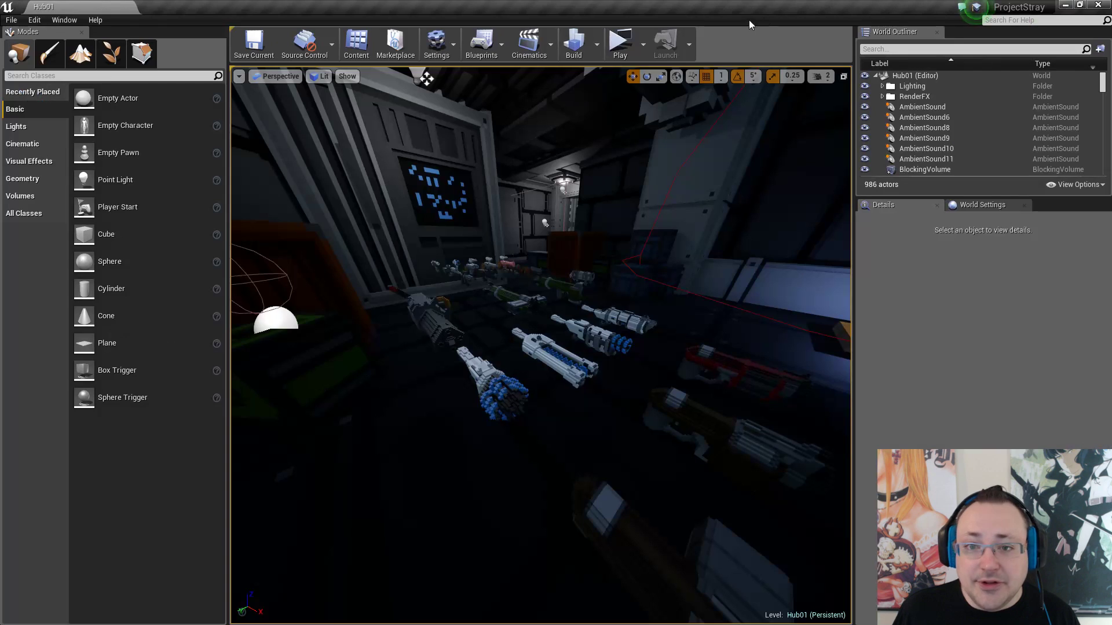
left_click(621, 39)
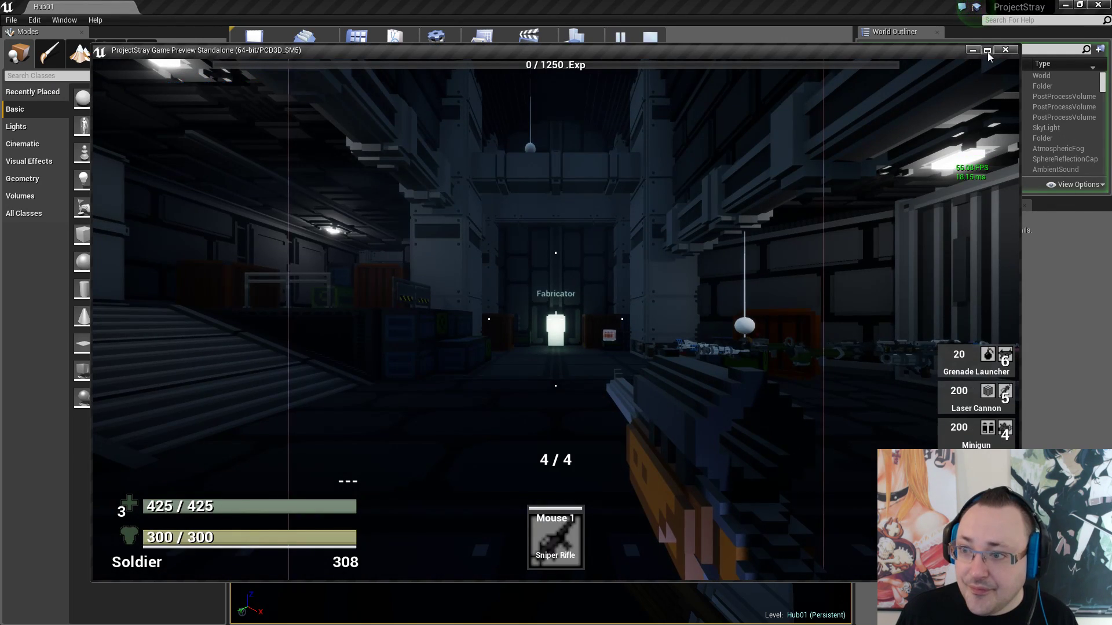
left_click(988, 50)
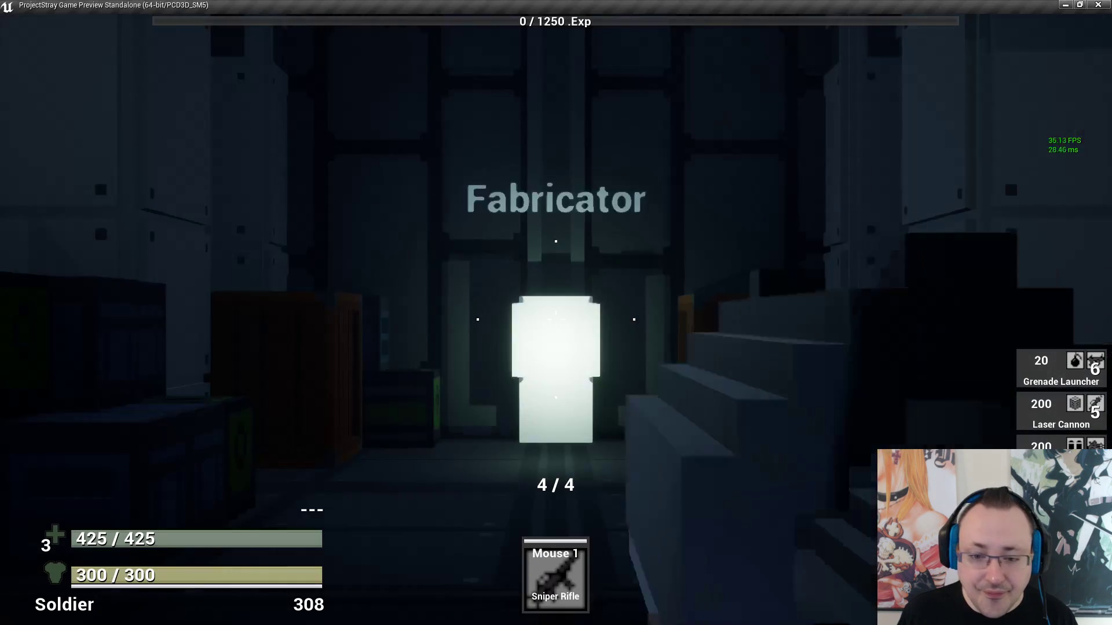
Equip the Plasma Rifle in the Advanced weapon slot through the in-game inventory
key("i")
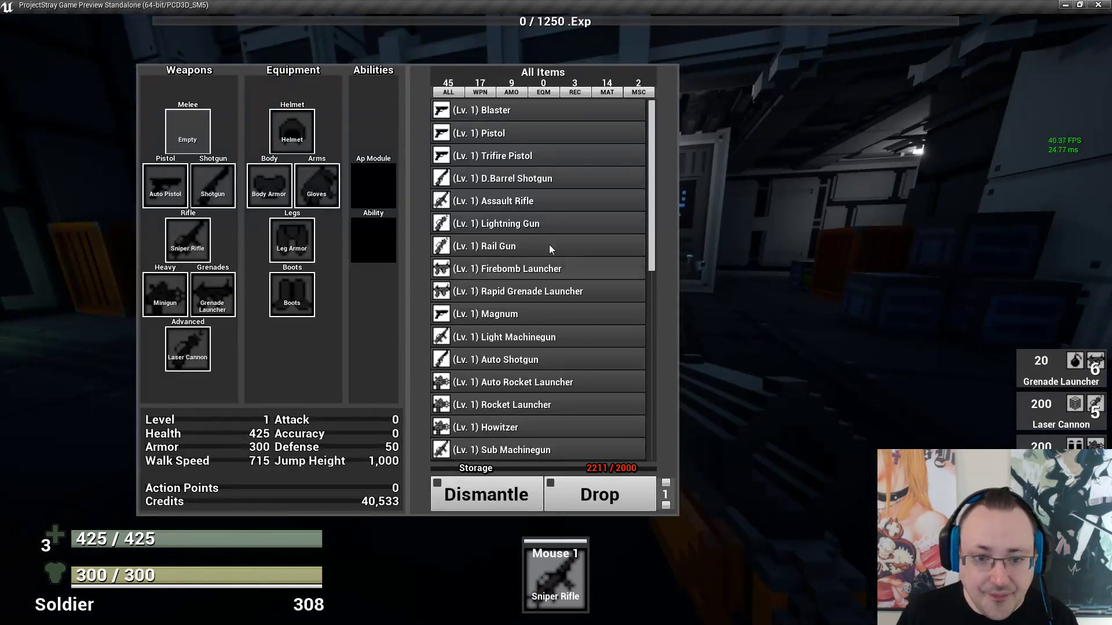
scroll(558, 265, "down", 5)
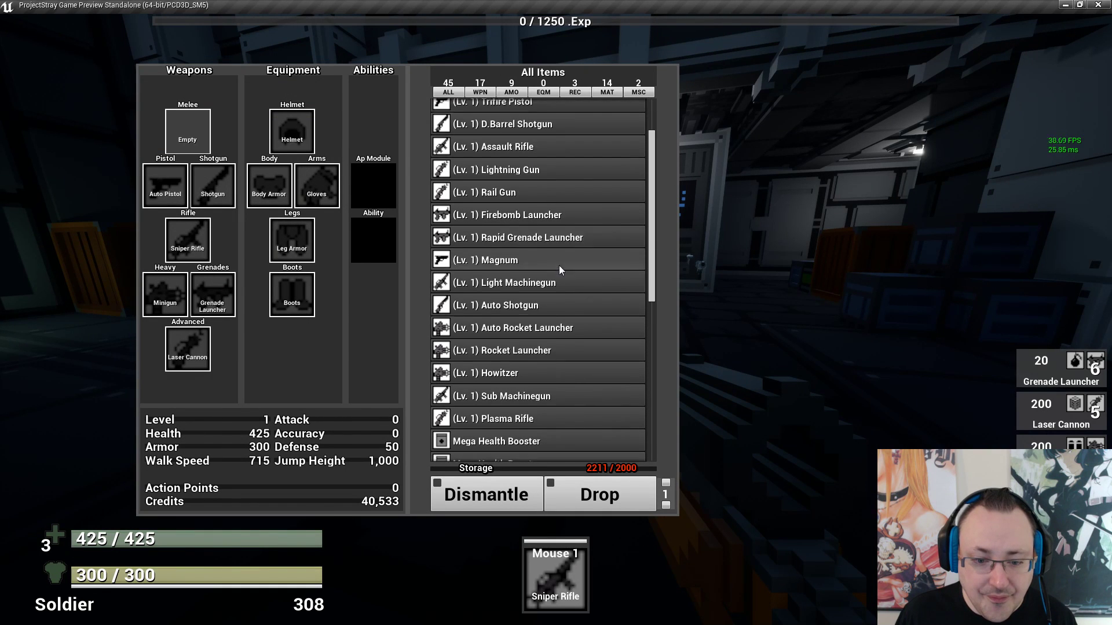
double_click(532, 364)
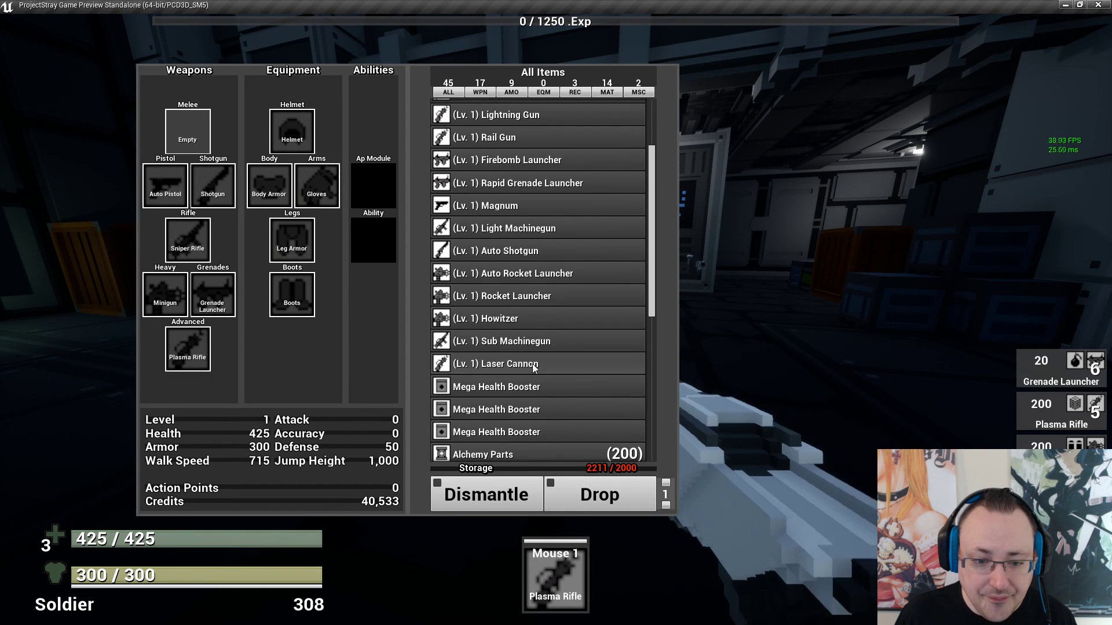
key("i")
Test aiming with the Plasma Rifle and reload it in the game preview
right_click(556, 319)
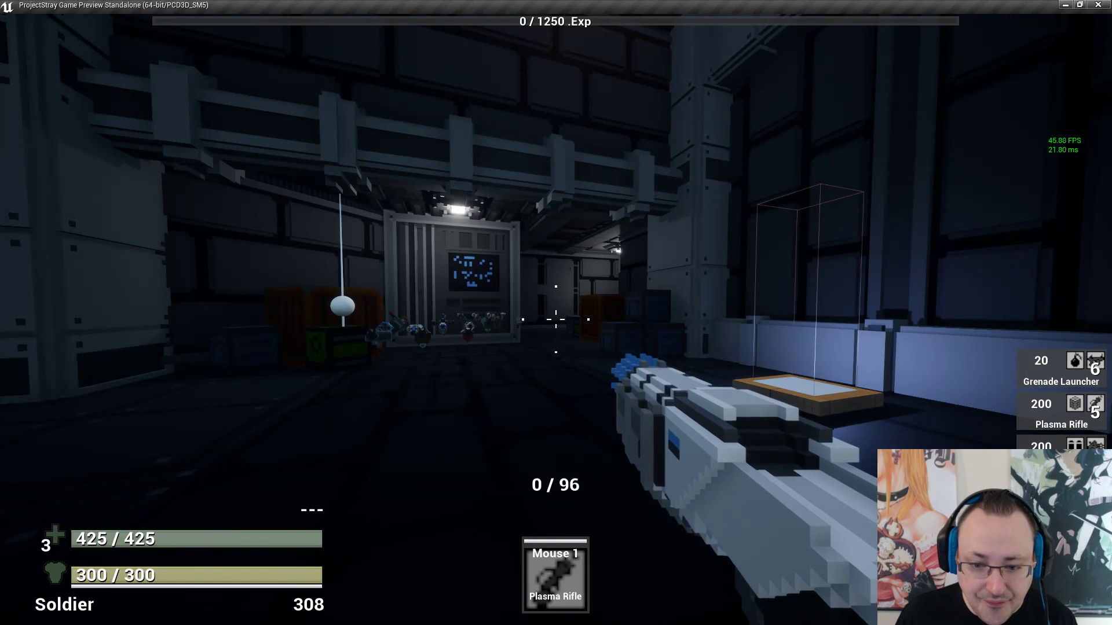
right_click(555, 319)
right_click(556, 319)
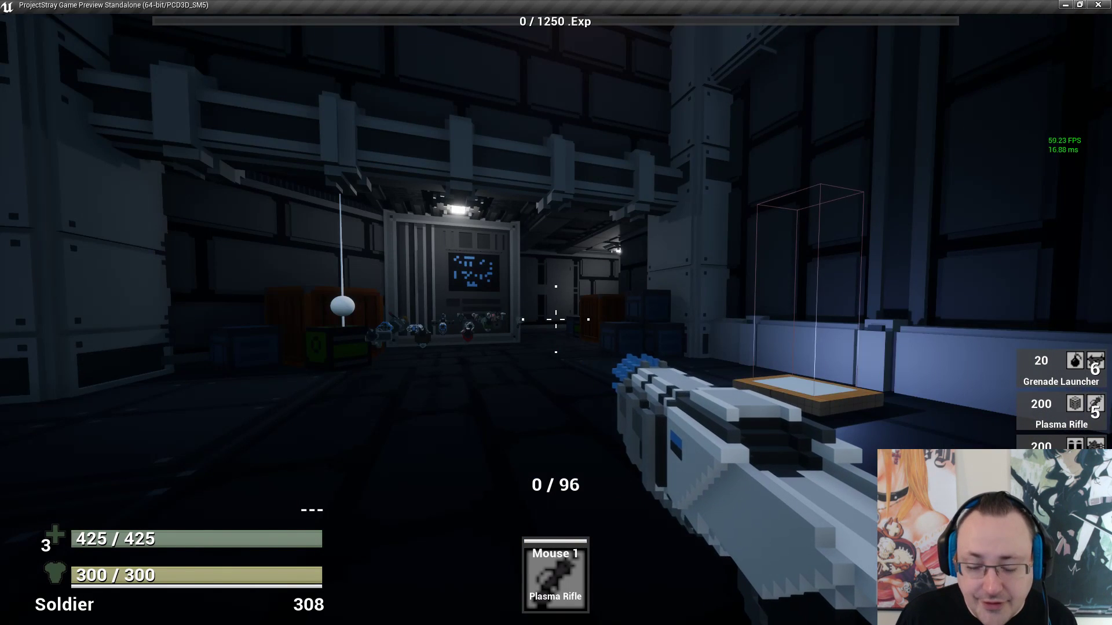
right_click(556, 319)
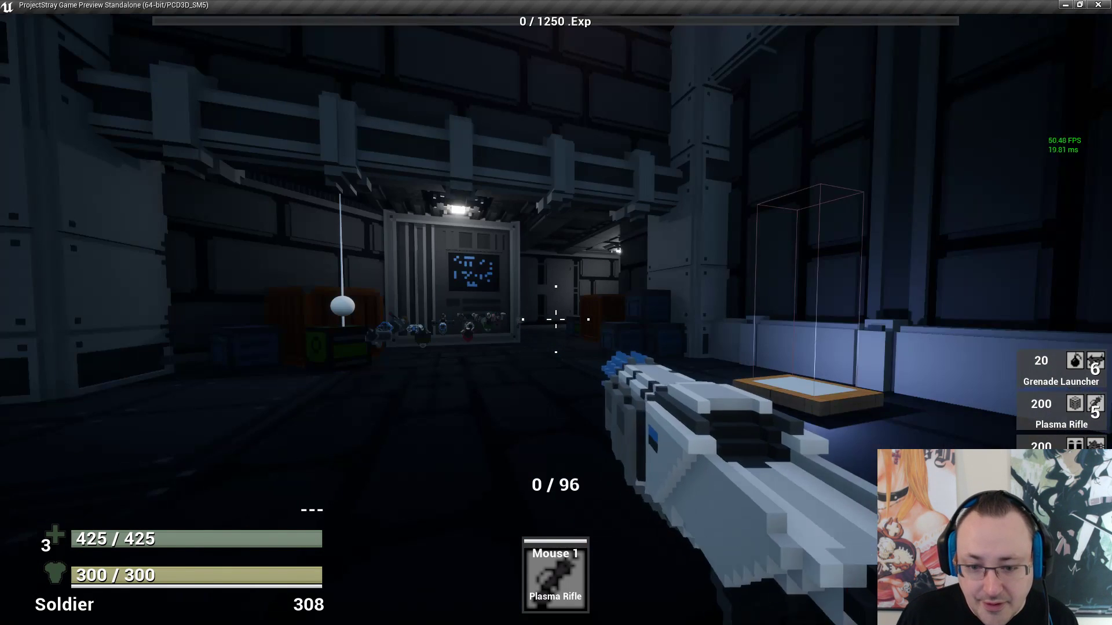
key("r")
key("w")
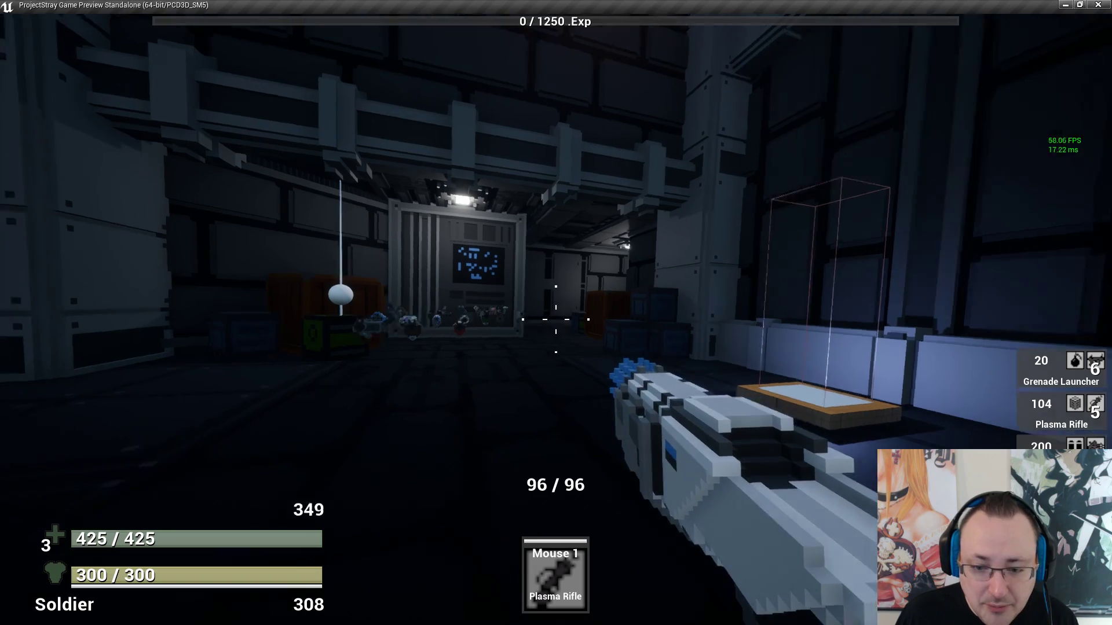
Fire repeated Plasma Rifle shots across the hub to check its projectiles and muzzle flash
left_click(556, 319)
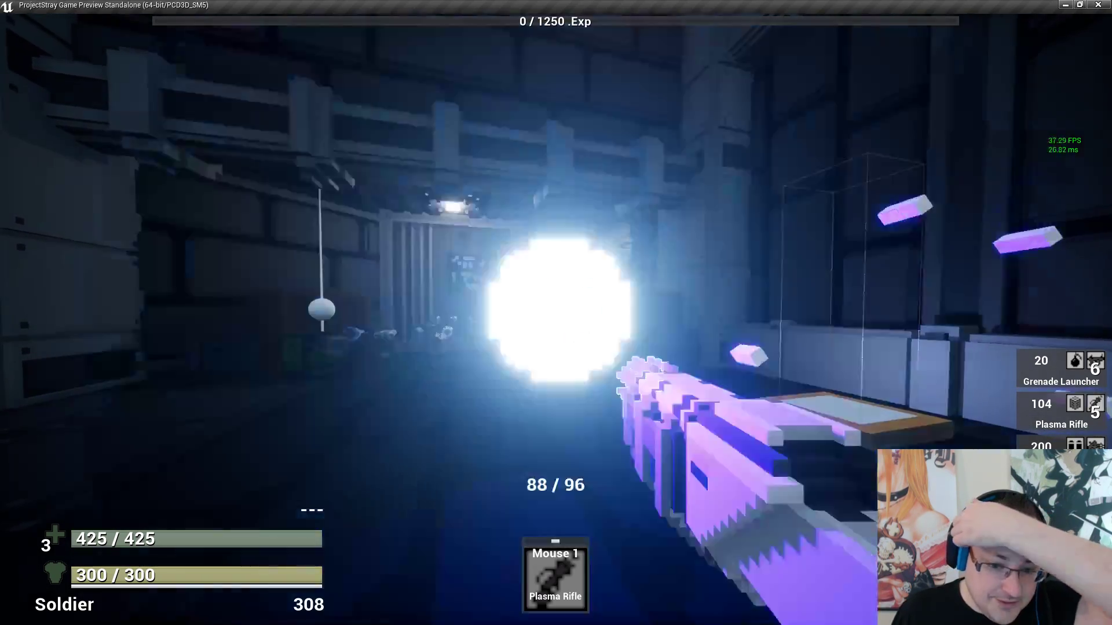
left_click(556, 320)
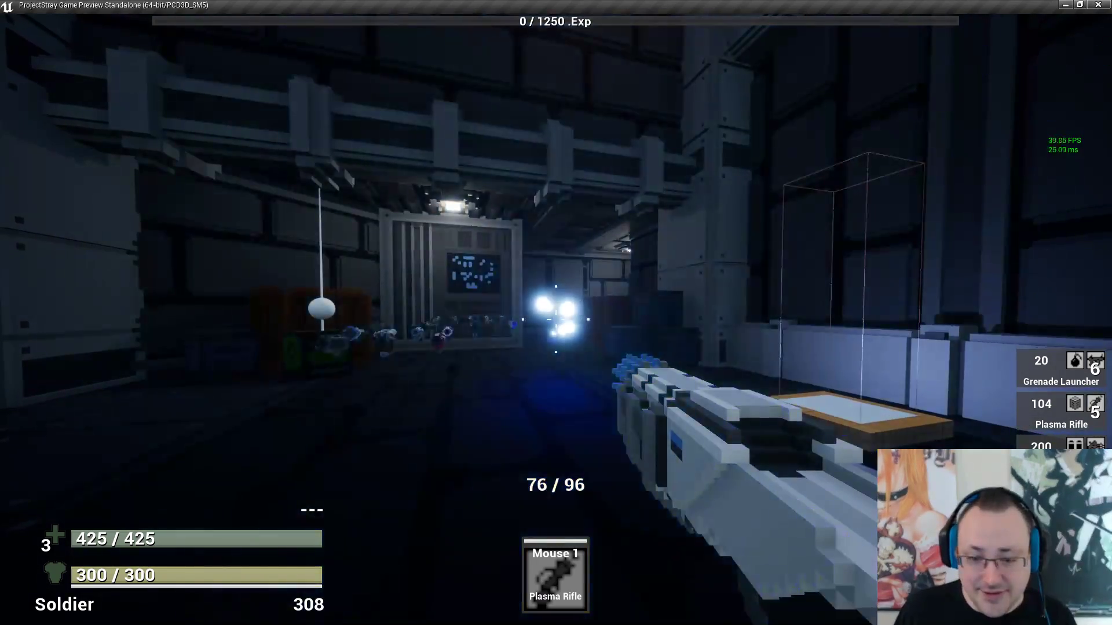
left_click(556, 319)
left_click(556, 319)
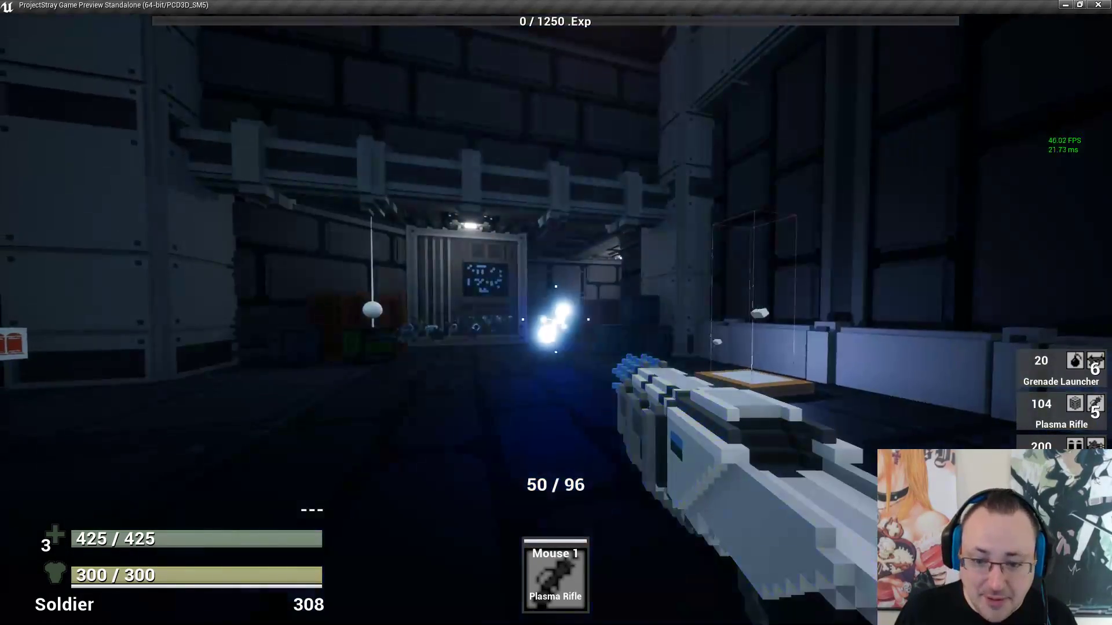
left_click(556, 319)
left_click(556, 320)
left_click(556, 319)
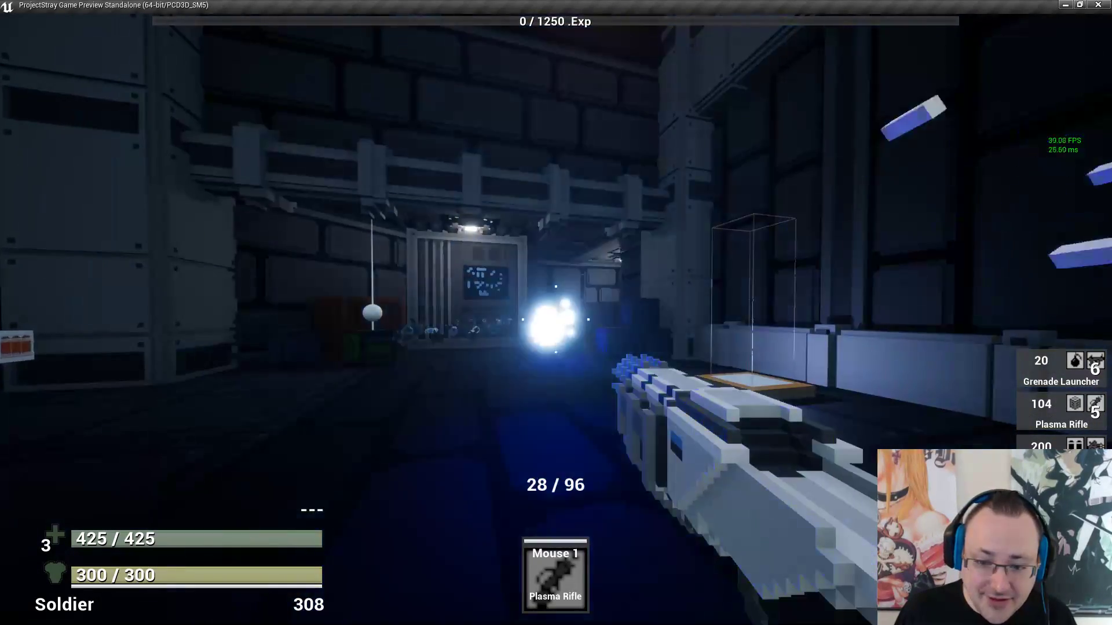
left_click(556, 319)
left_click(556, 319)
left_click(556, 319)
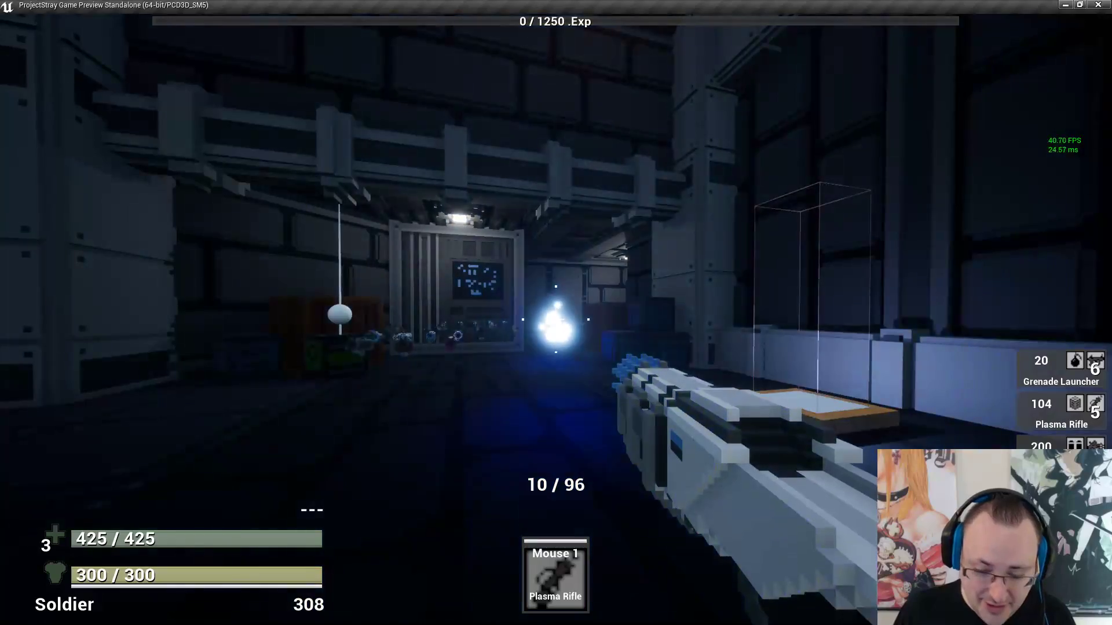
Reload the Plasma Rifle, fire it in the crate-lined corridor, and end the game preview
key("r")
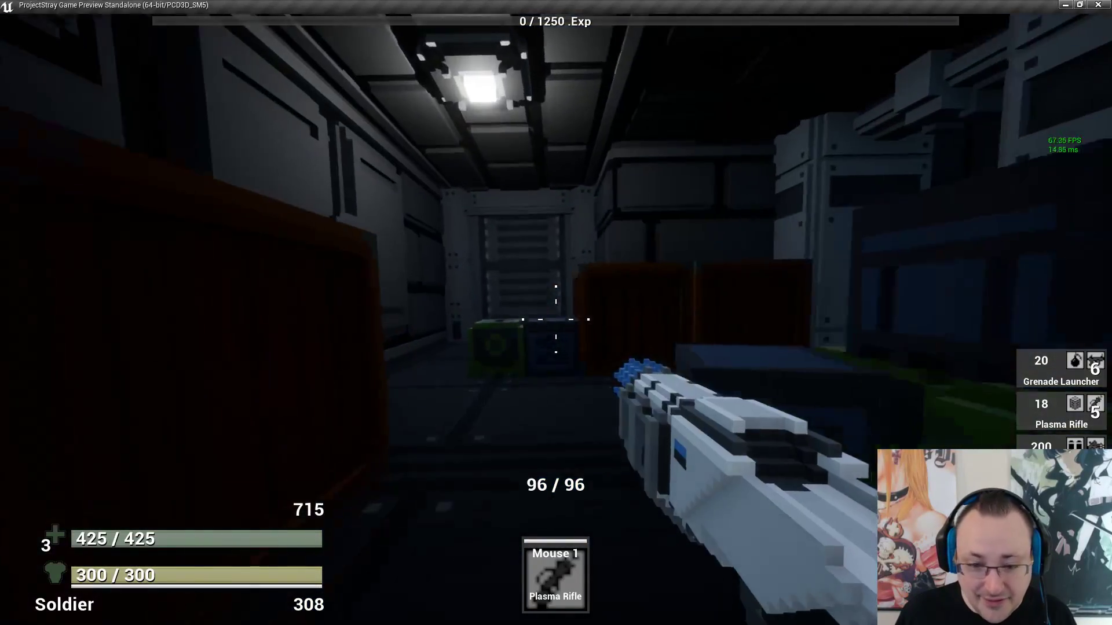
left_click(556, 319)
left_click(556, 319)
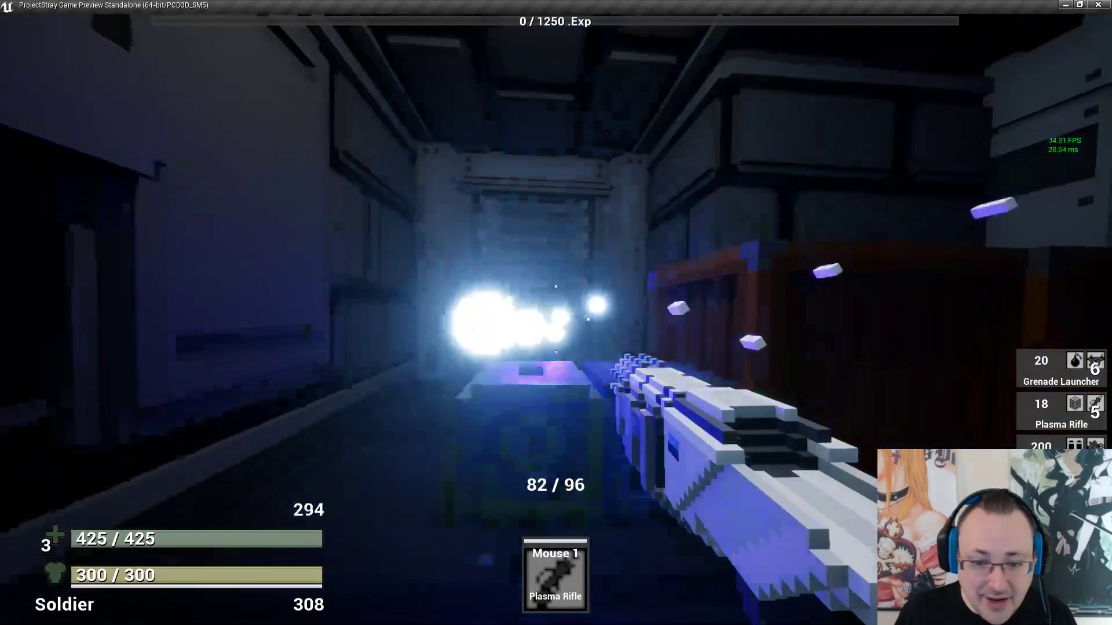
left_click(556, 319)
left_click(556, 319)
key("Escape")
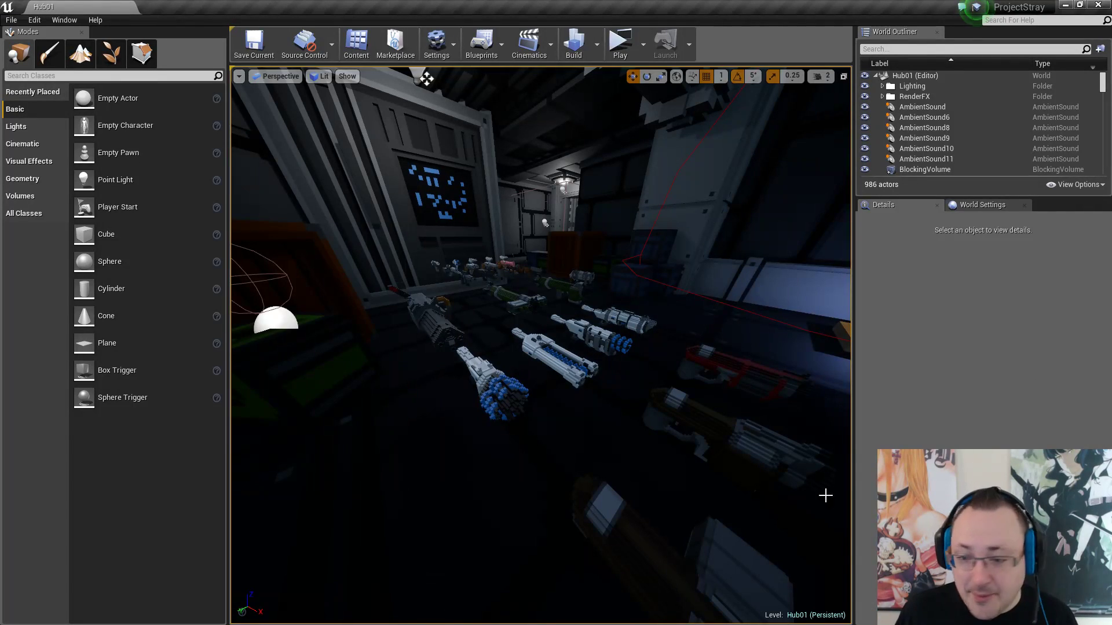
Copy the Weapon_Fire sound reference from the Blaster row of the PSItemWeaponSlot2DataT table
key("alt+Tab")
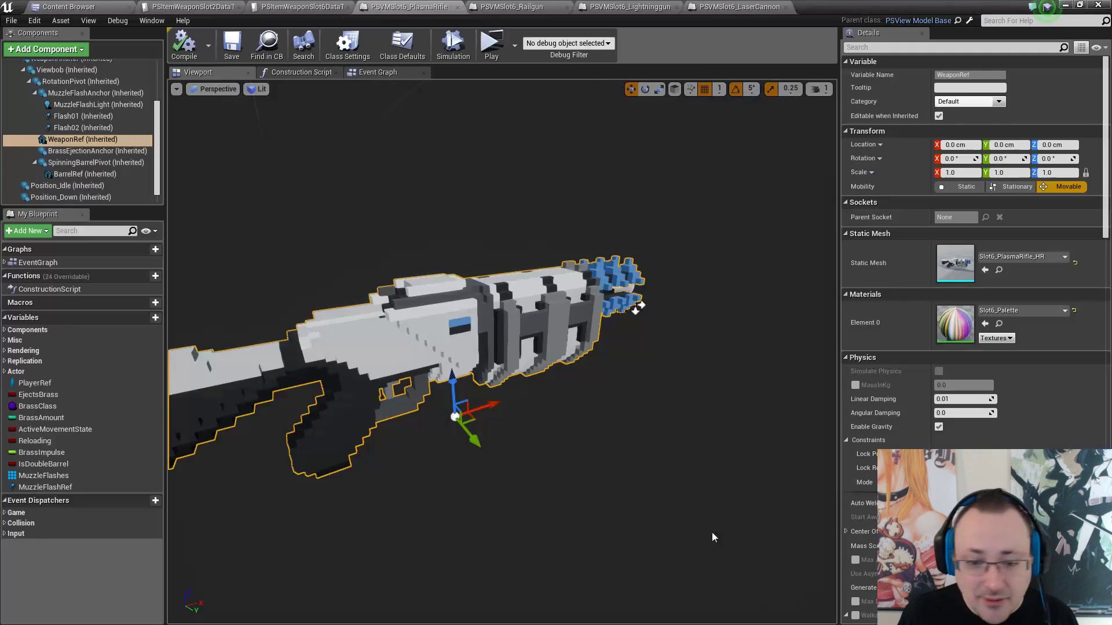
left_click(191, 8)
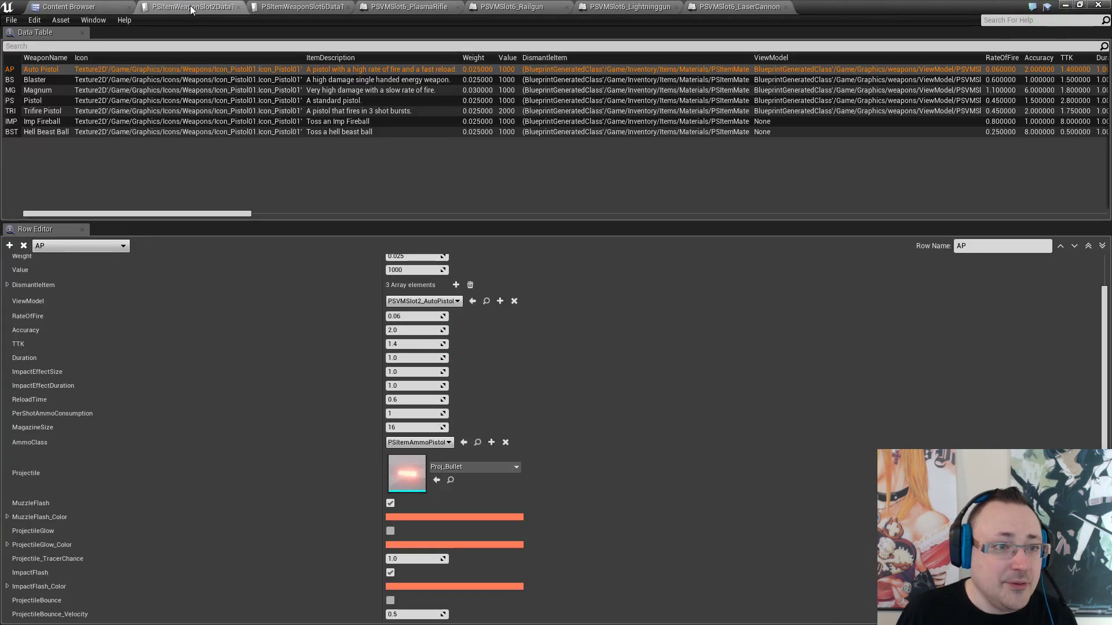
left_click(290, 7)
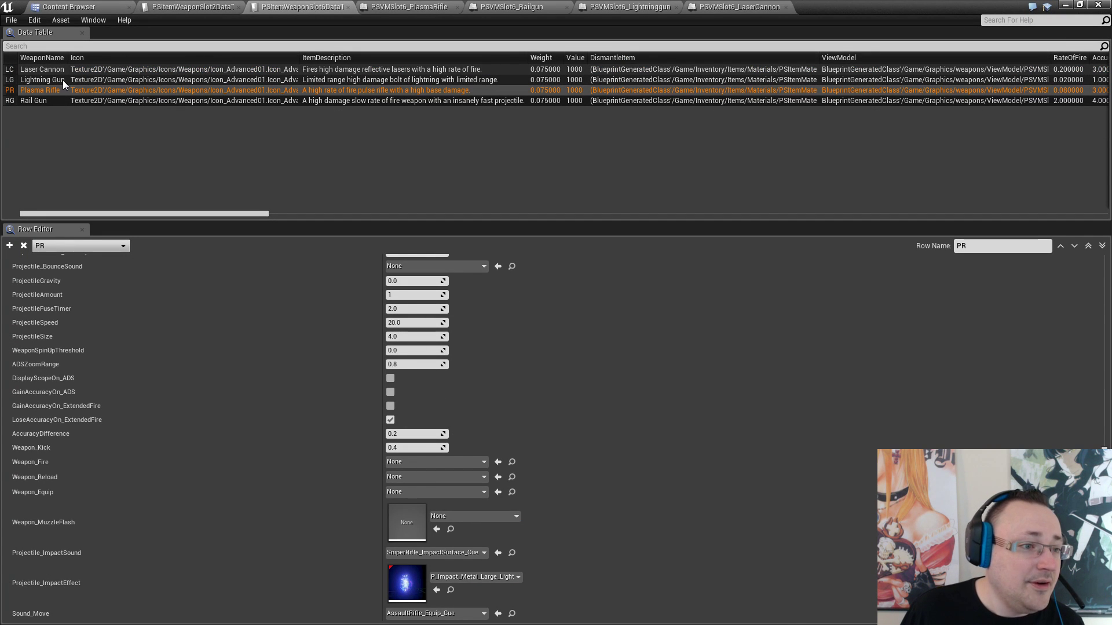
left_click(183, 7)
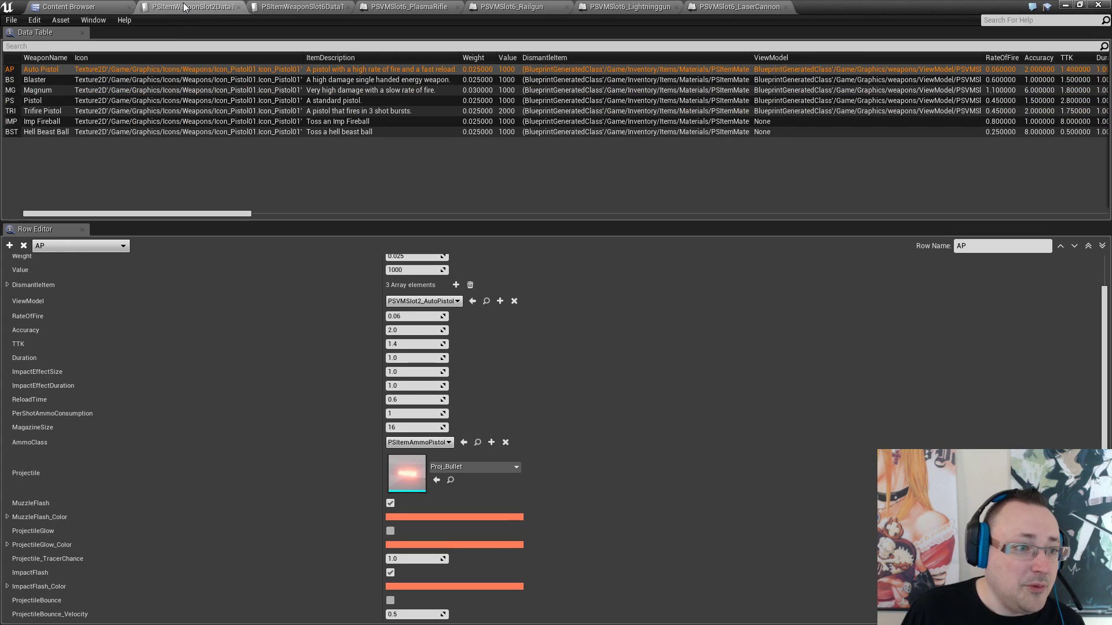
left_click(52, 79)
scroll(567, 486, "down", 8)
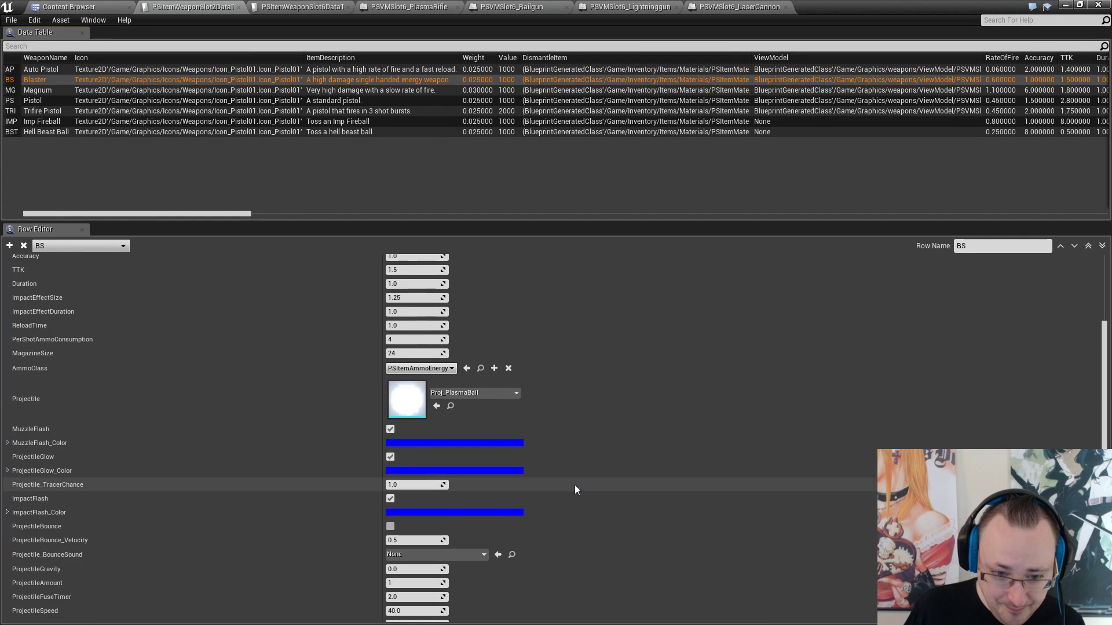
scroll(574, 488, "down", 2)
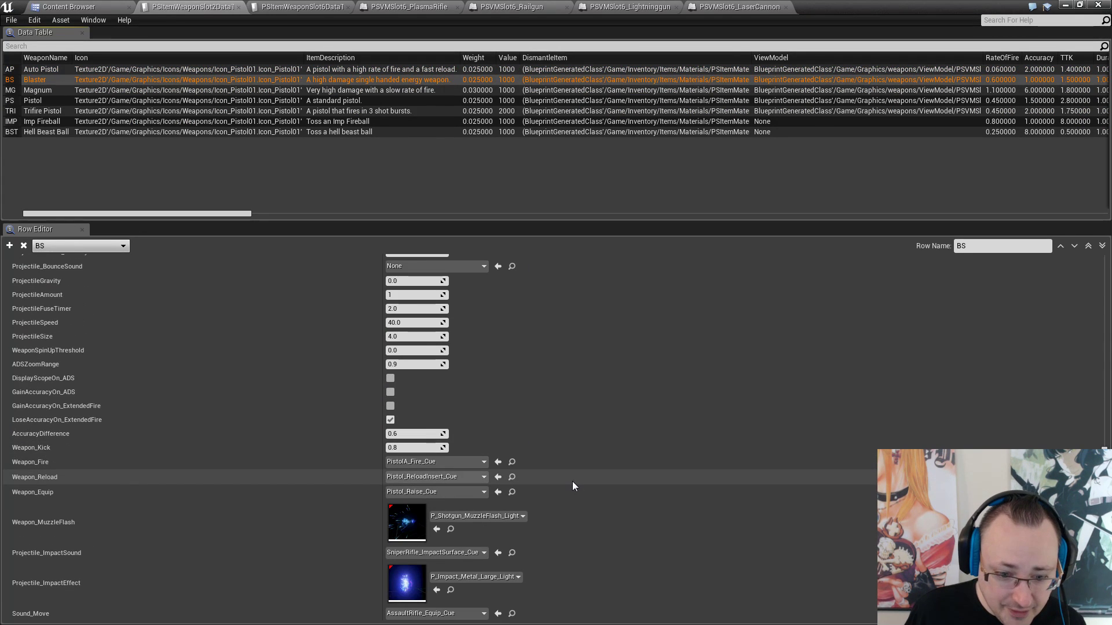
right_click(444, 462)
left_click(462, 471)
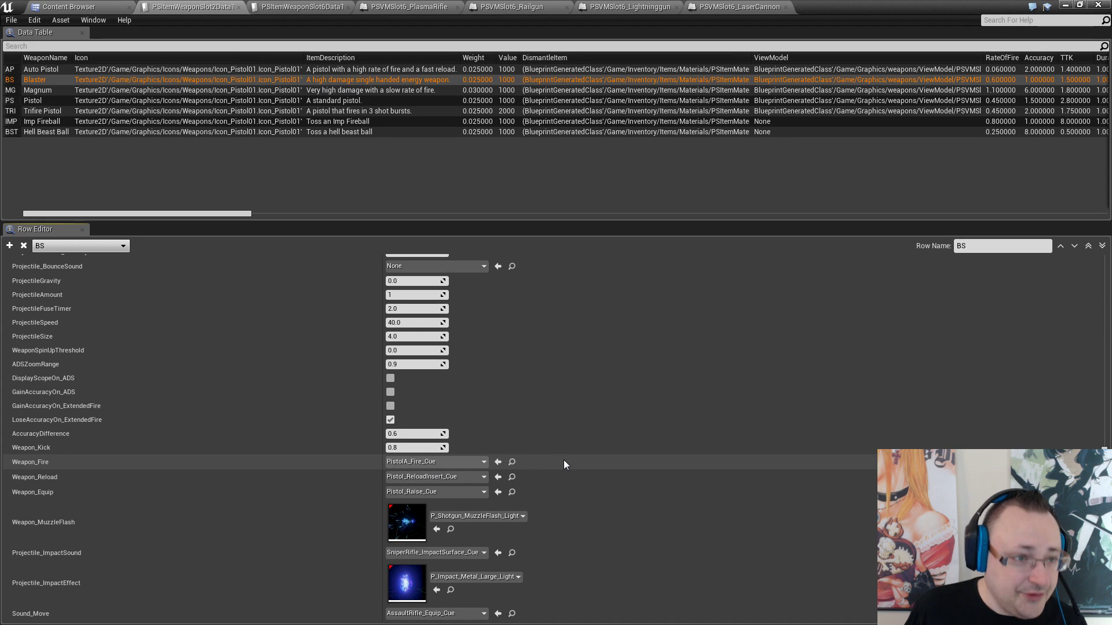
Paste PistolA_Fire_Cue as the Plasma Rifle's Weapon_Fire sound in the slot 6 data table and close the slot 2 table
left_click(403, 7)
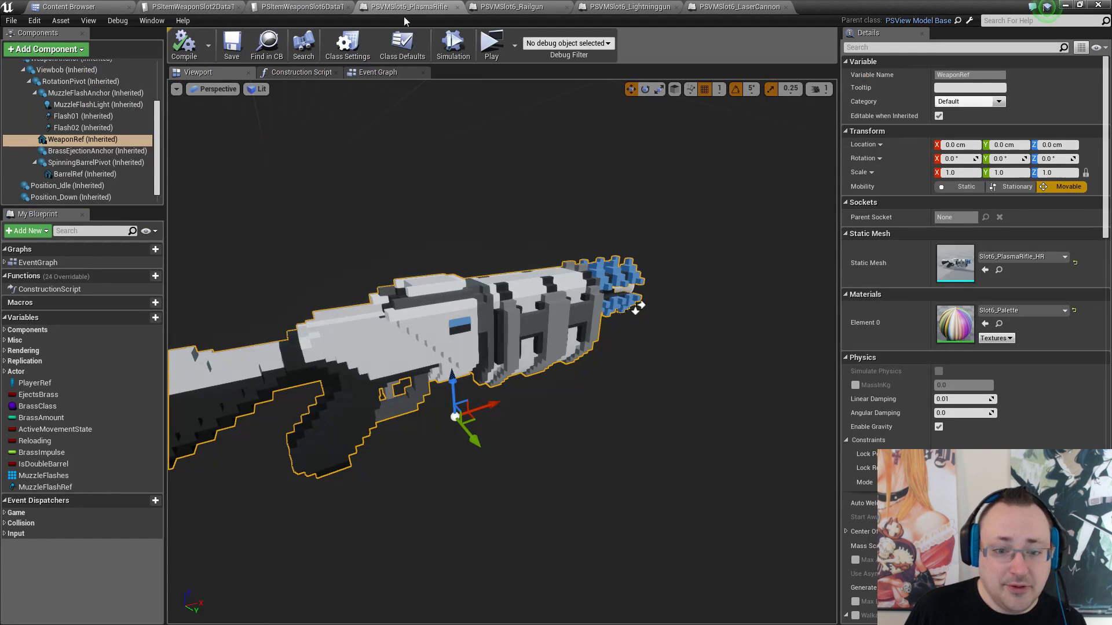
left_click(194, 7)
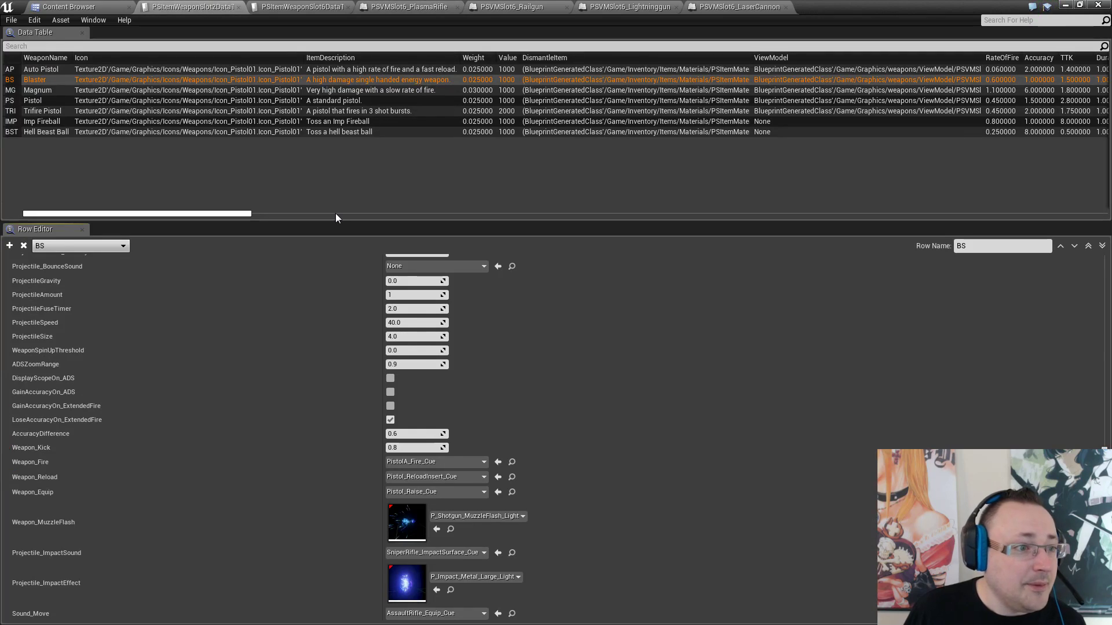
left_click(294, 7)
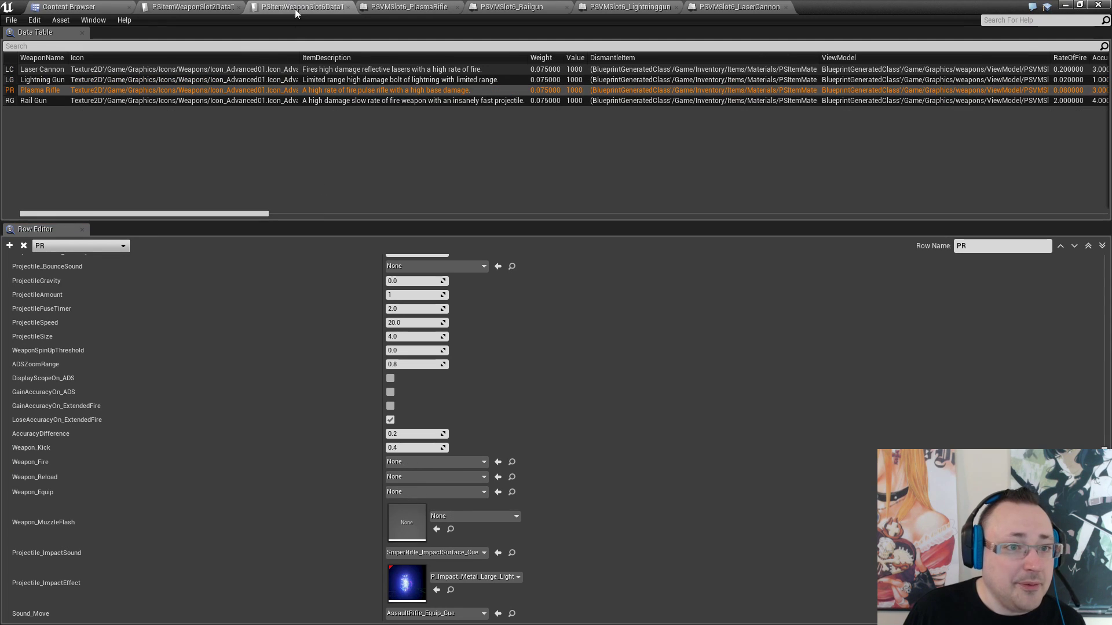
right_click(430, 462)
left_click(442, 484)
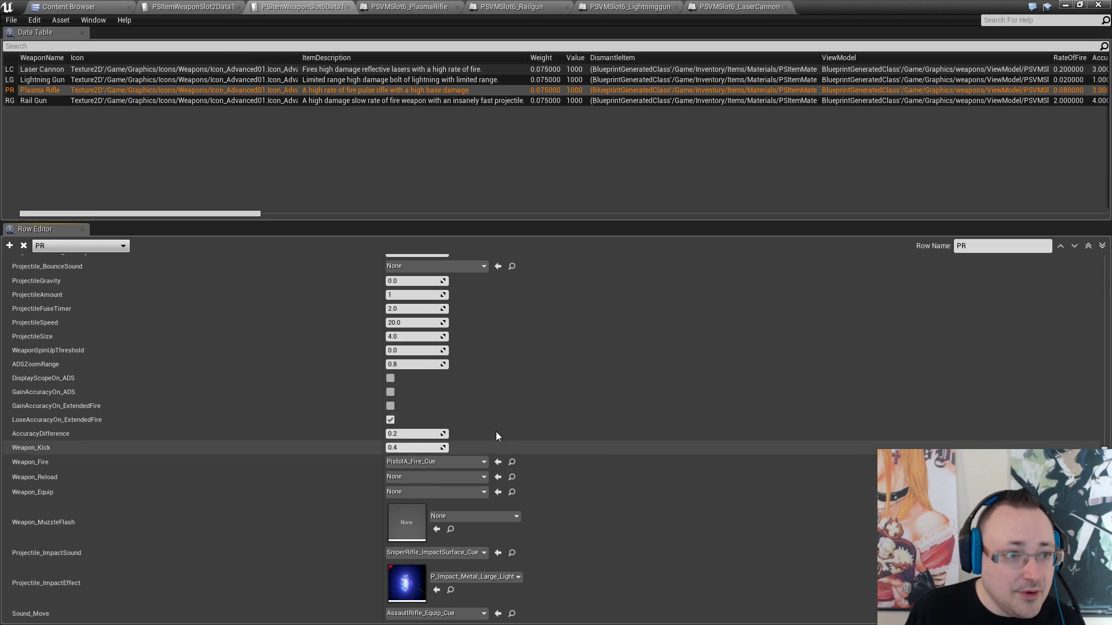
left_click(197, 7)
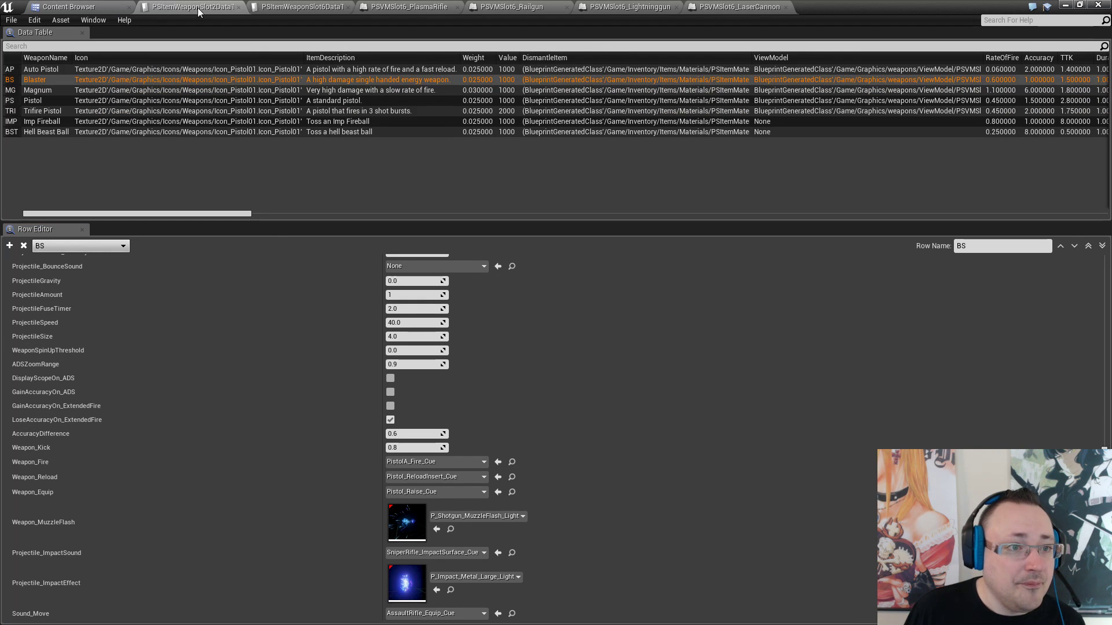
left_click(239, 7)
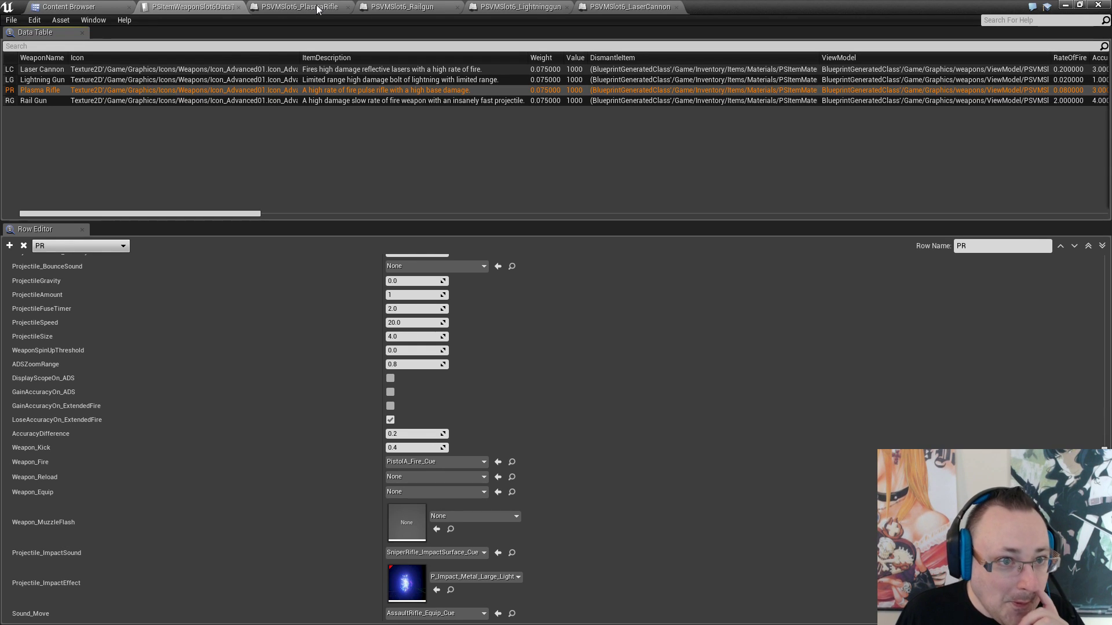
Set the Plasma Rifle's projectile mesh to Proj_LaserRed
scroll(408, 513, "up", 5)
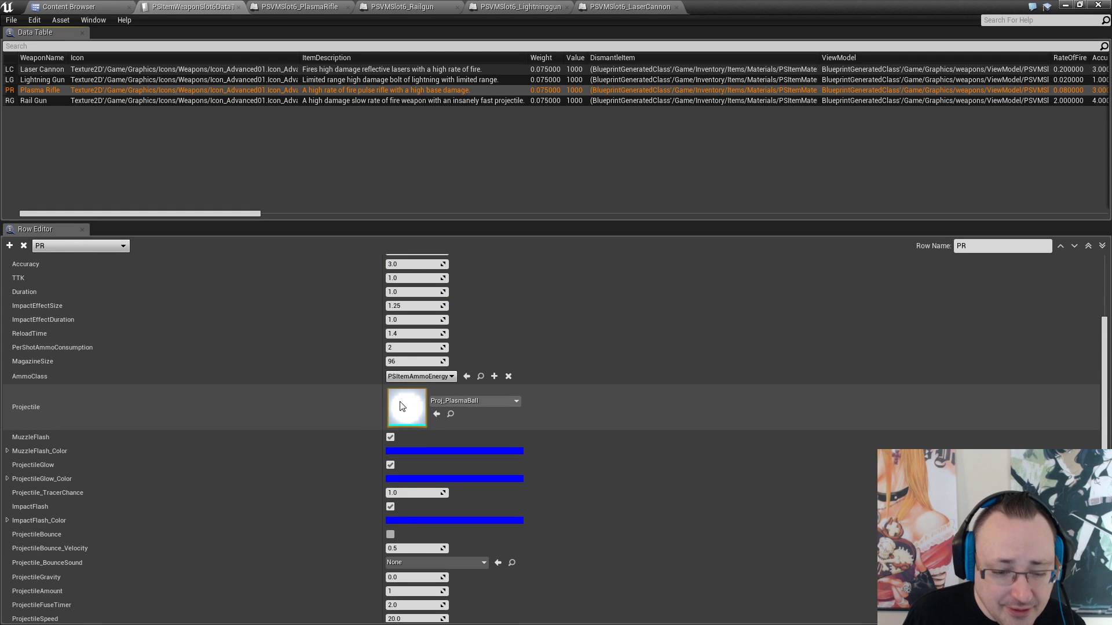
left_click(490, 401)
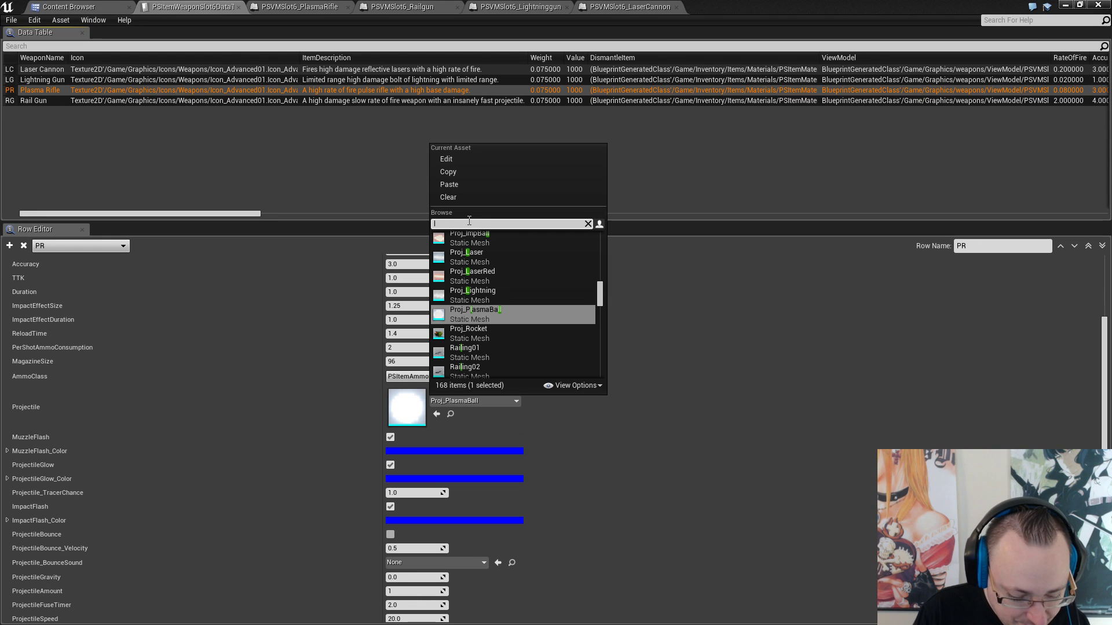
type("lser")
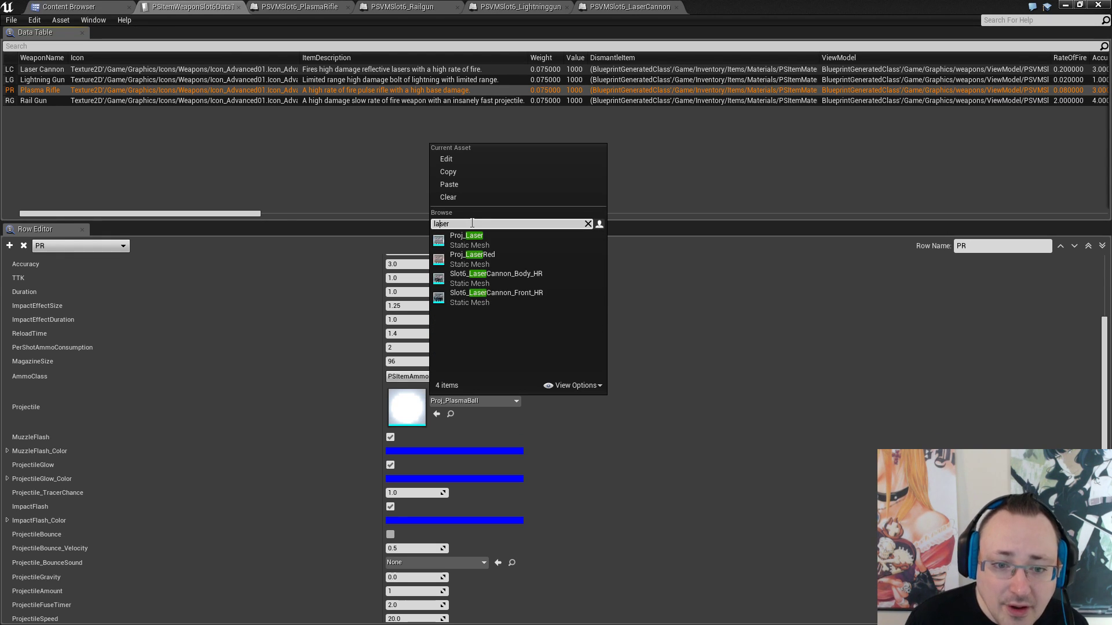
left_click(537, 260)
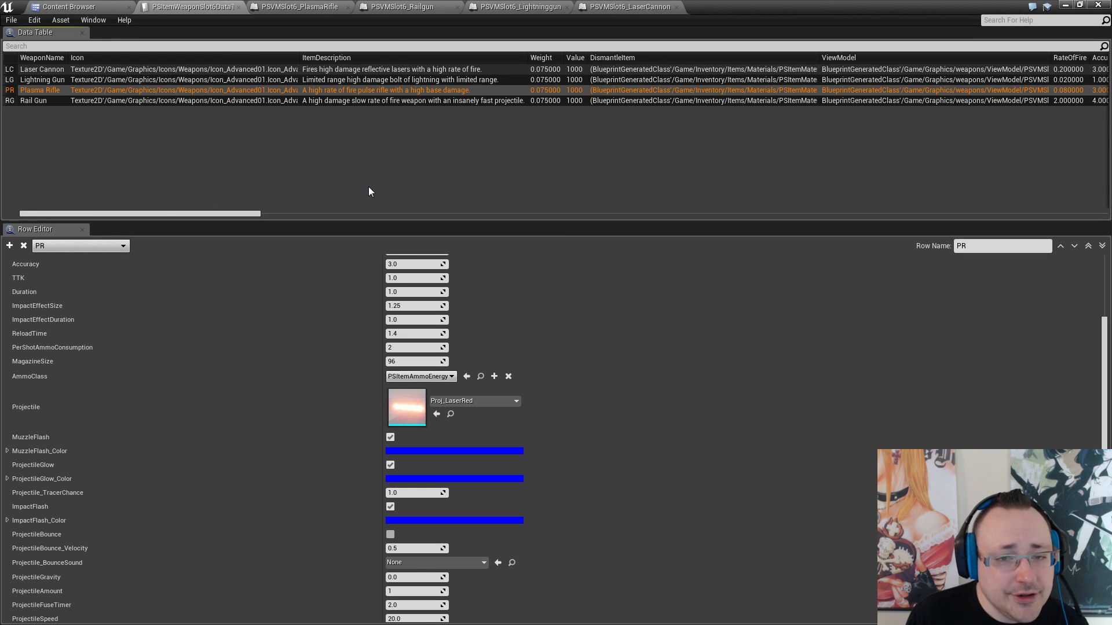
Run the game preview in a maximized window, move around the hub, and switch to the Laser Cannon
left_click(1065, 5)
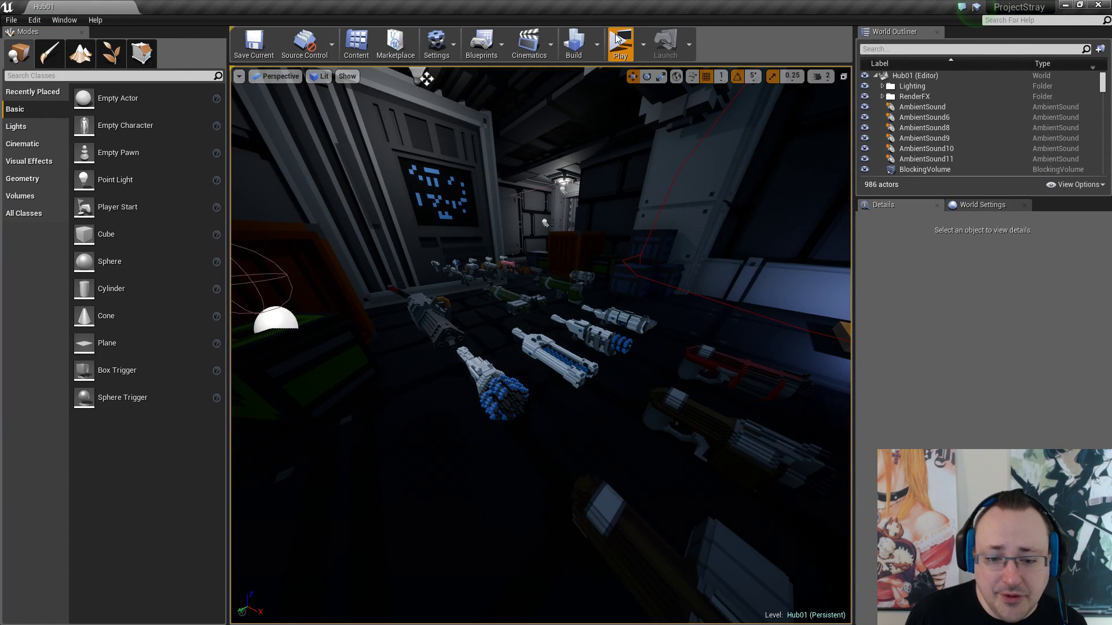
left_click(619, 38)
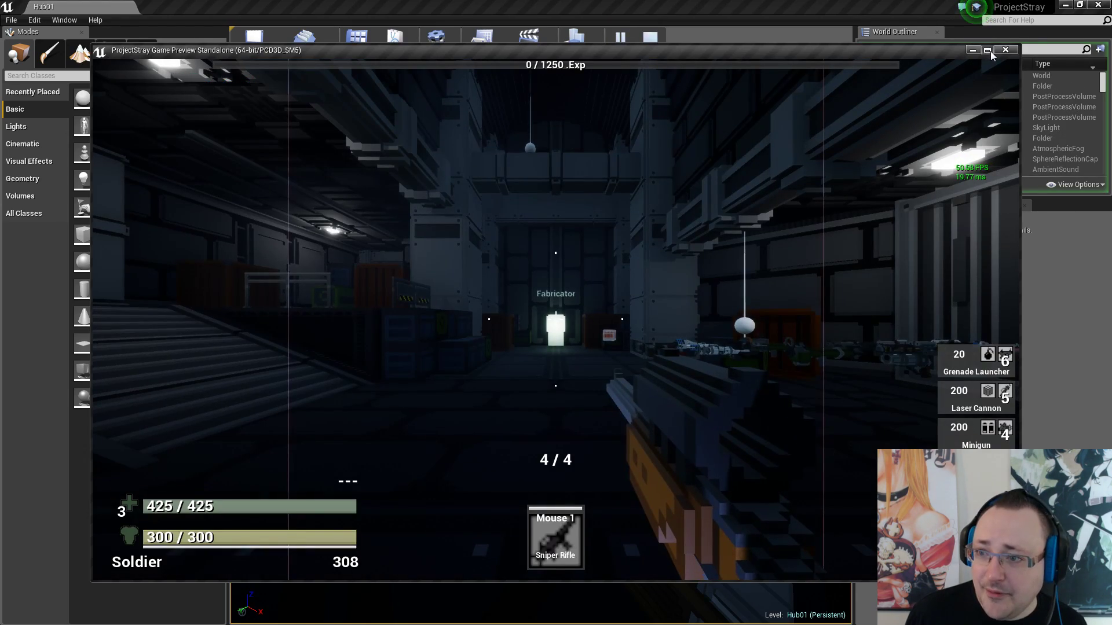
left_click(987, 50)
key("w")
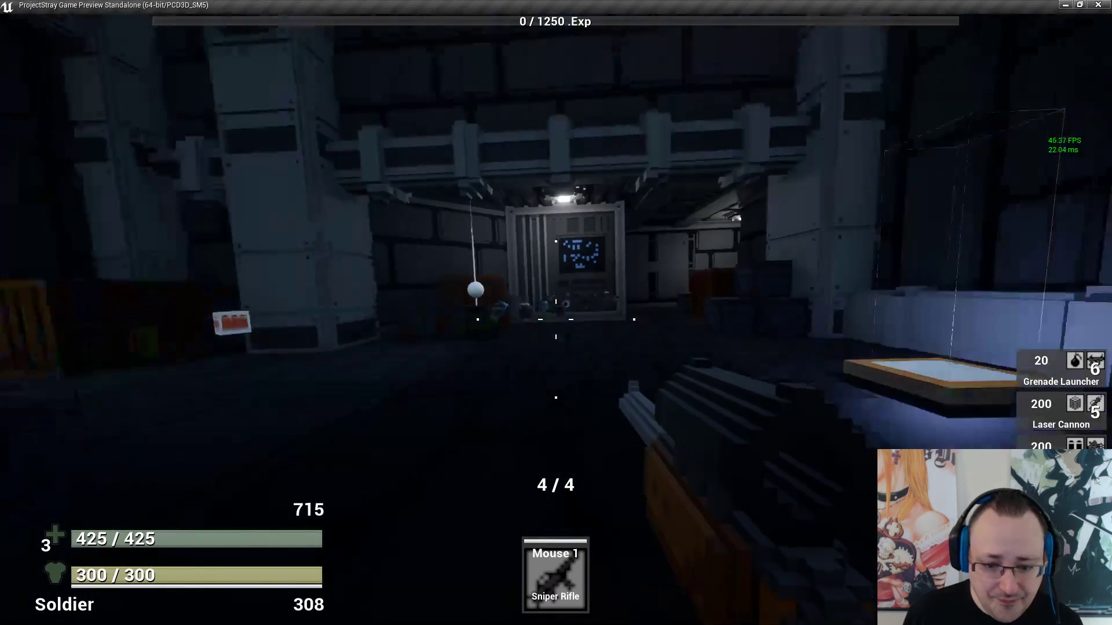
key("s")
key("2")
key("1")
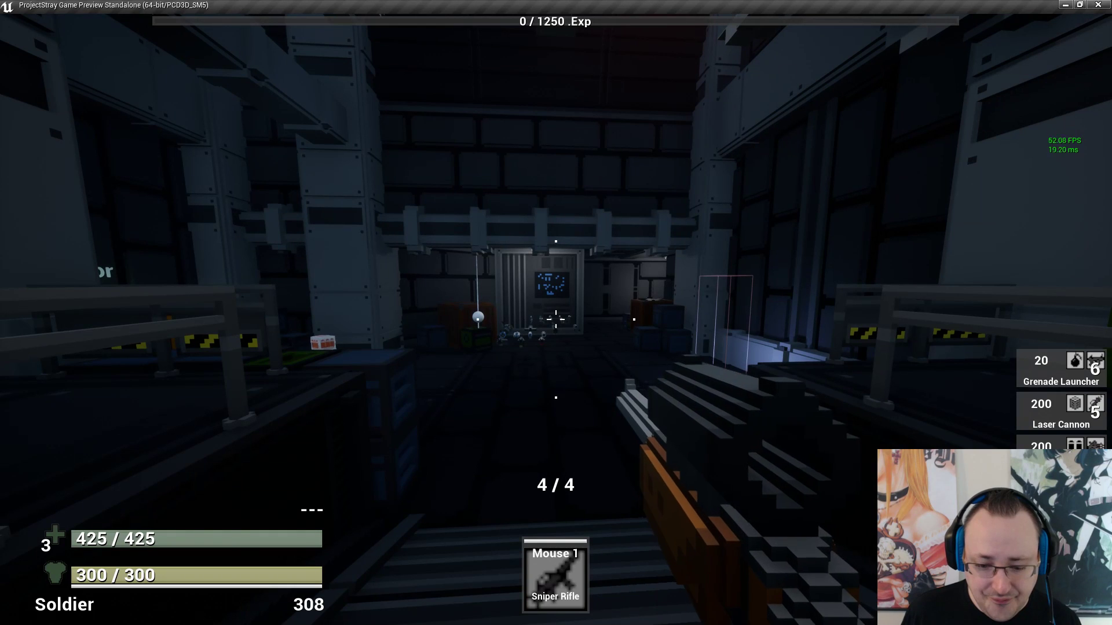
key("4")
key("5")
Equip the Plasma Rifle in place of the Laser Cannon through the in-game inventory and reload it
key("i")
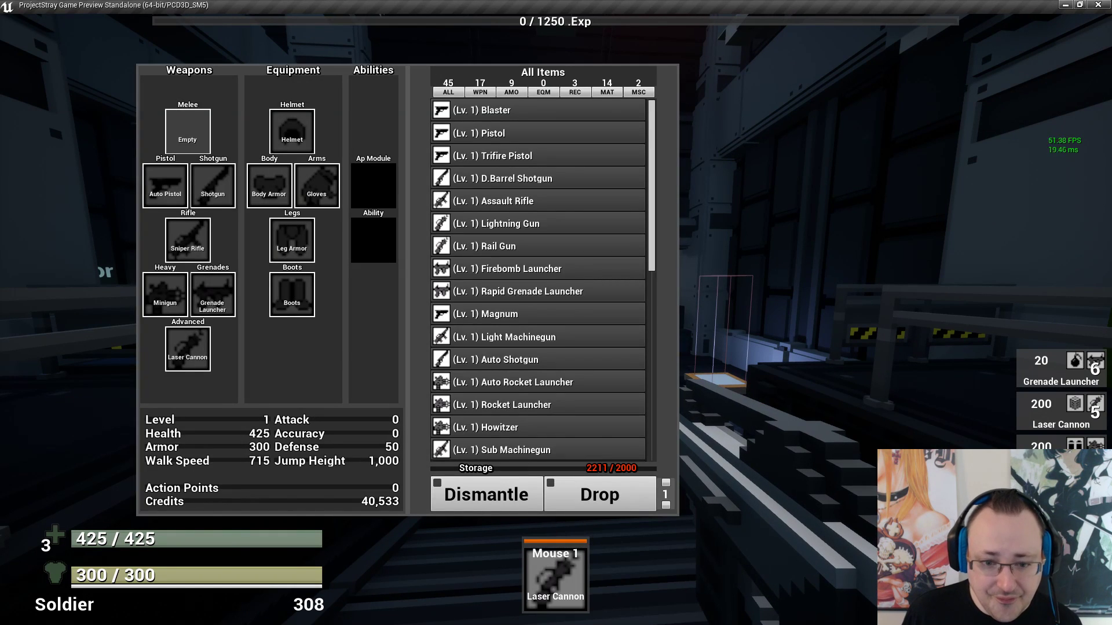
scroll(555, 394, "down", 4)
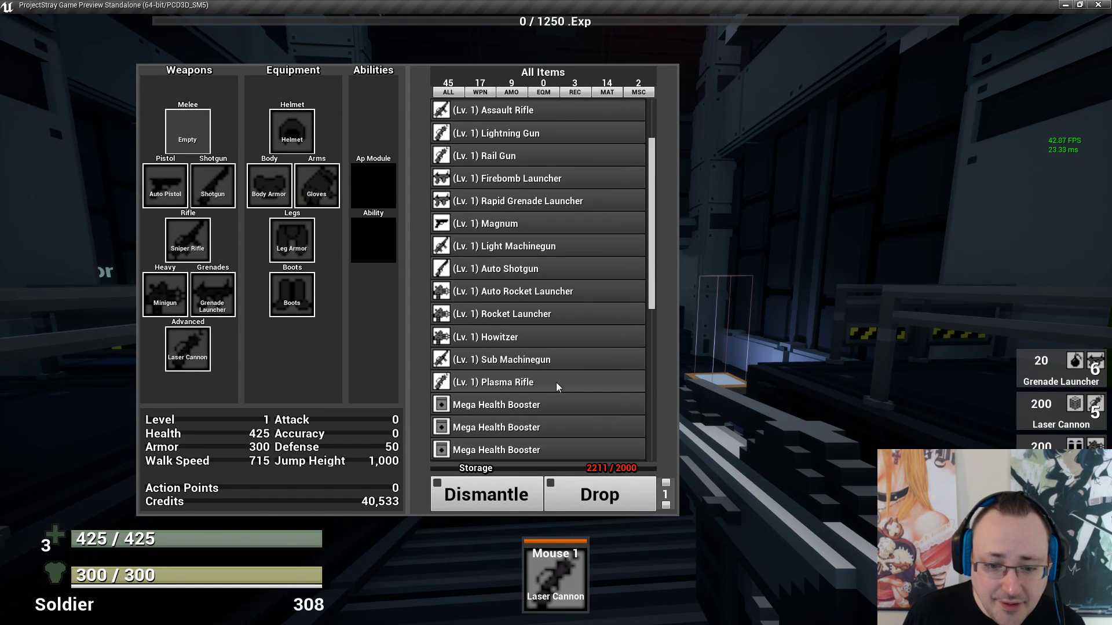
left_click(556, 382)
key("i")
key("r")
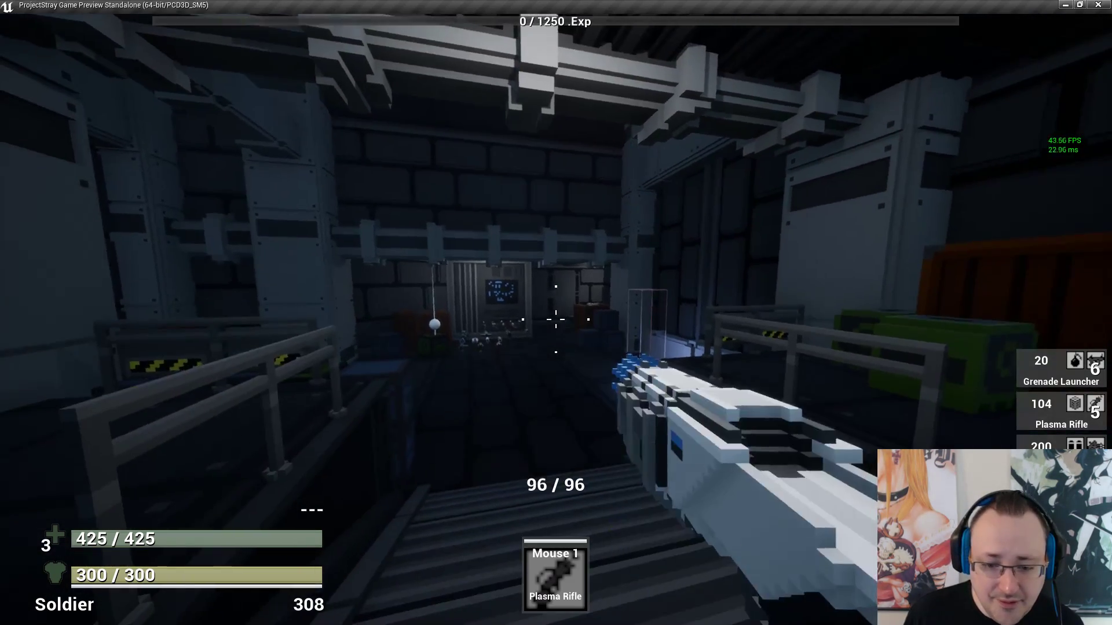
Fire Plasma Rifle bursts across the hub to check the red laser projectile, and end the game preview
left_click(556, 319)
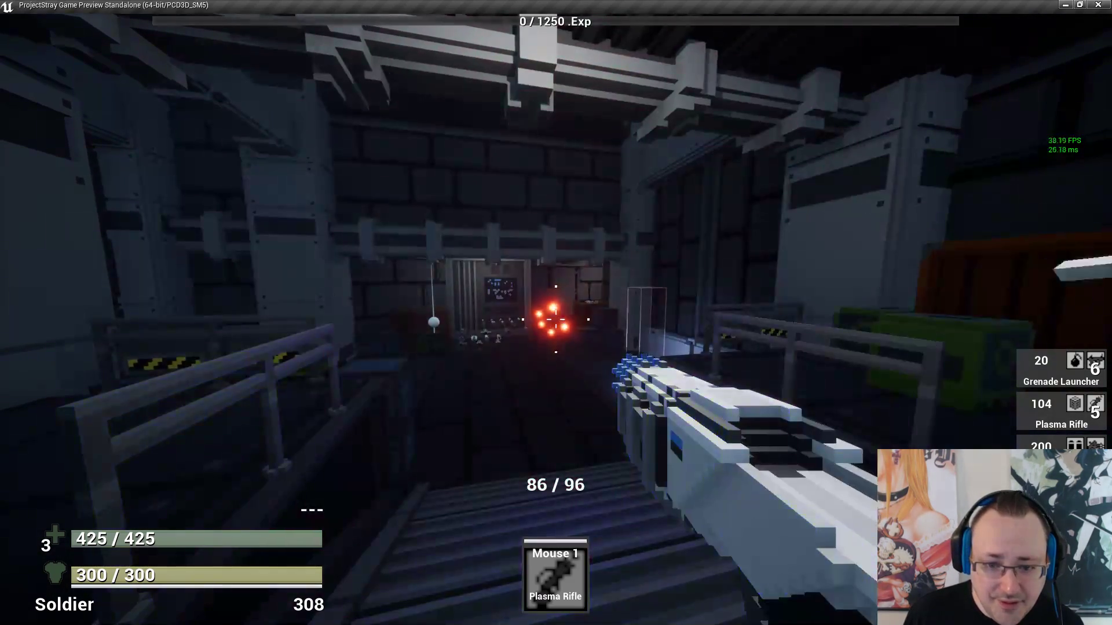
right_click(555, 319)
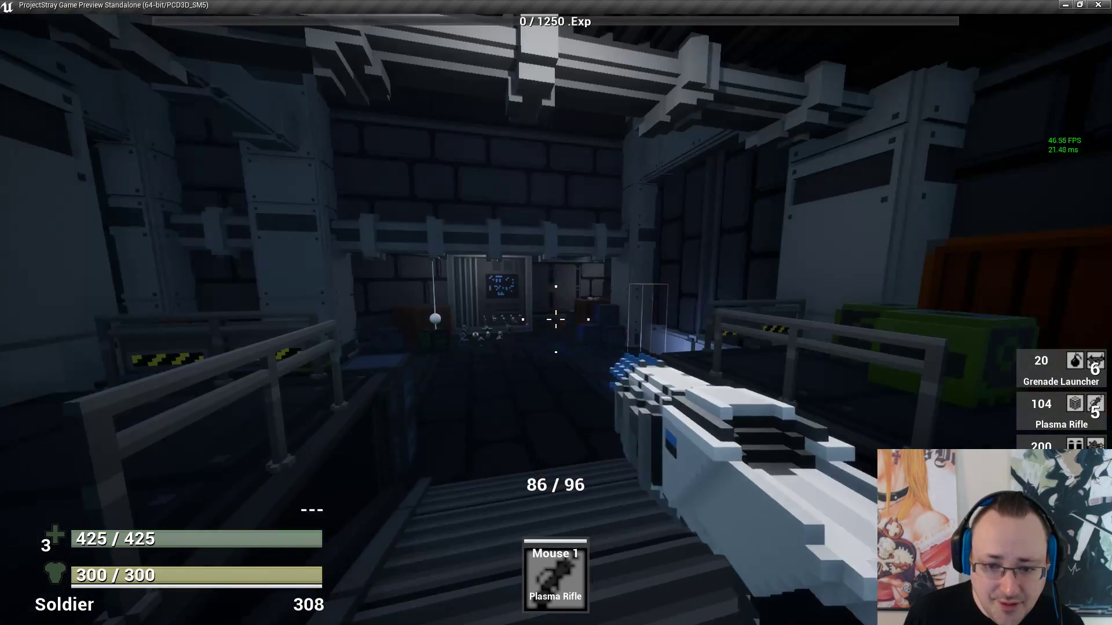
left_click(556, 319)
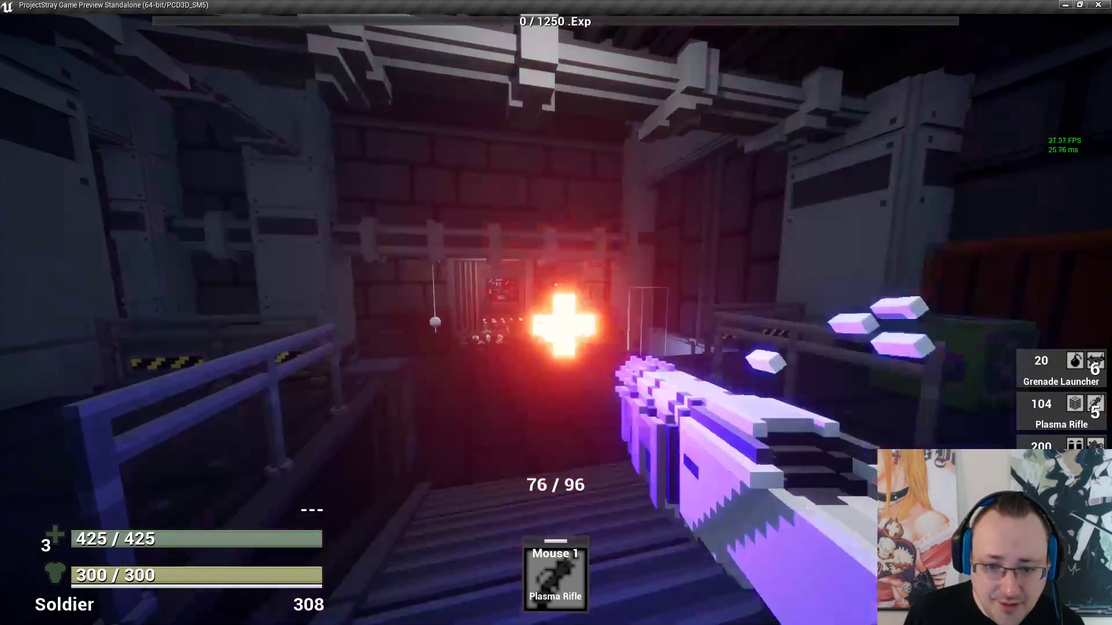
left_click(556, 320)
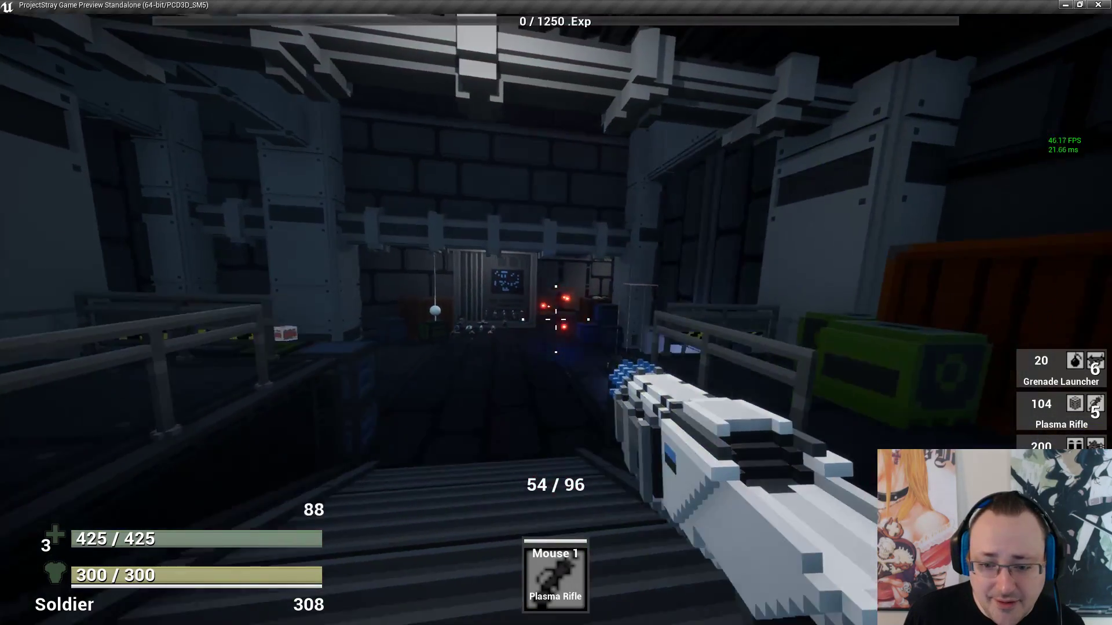
left_click(556, 319)
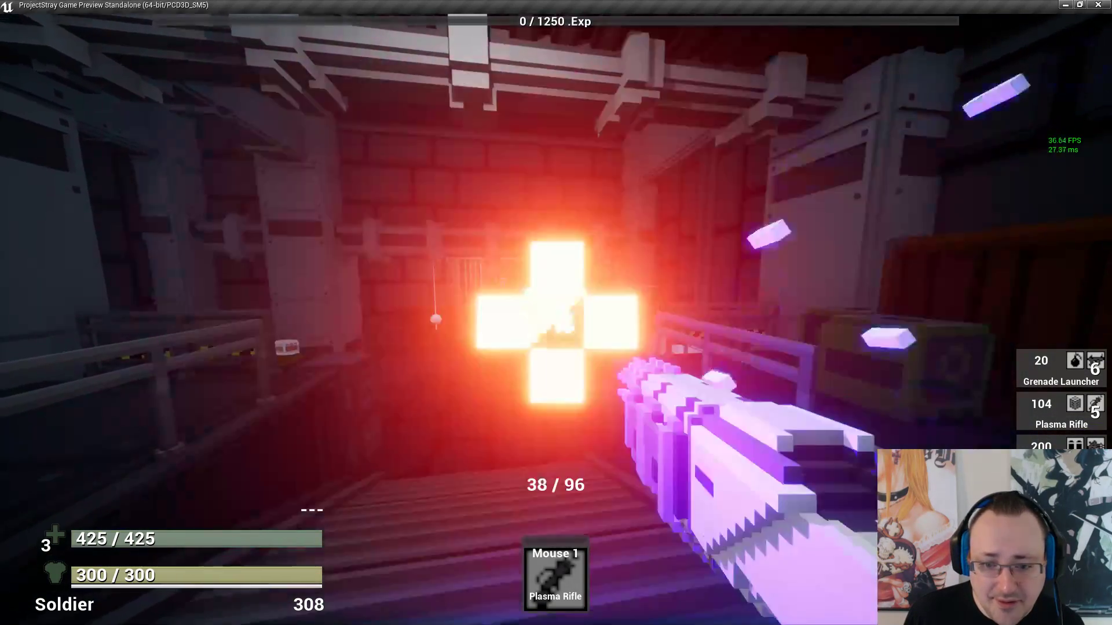
key("w")
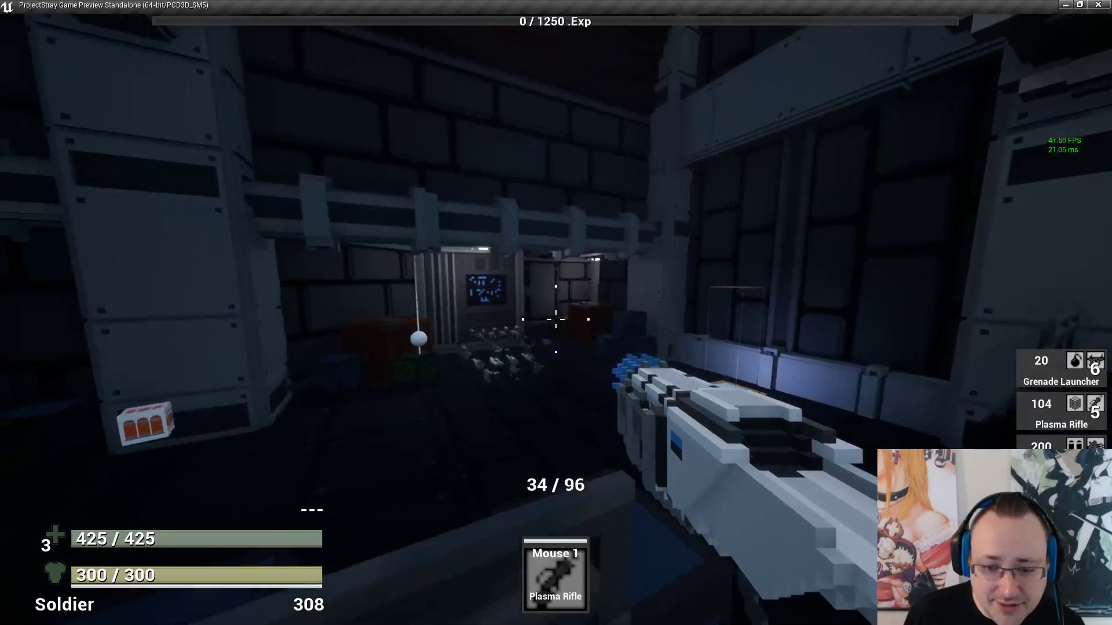
left_click(556, 320)
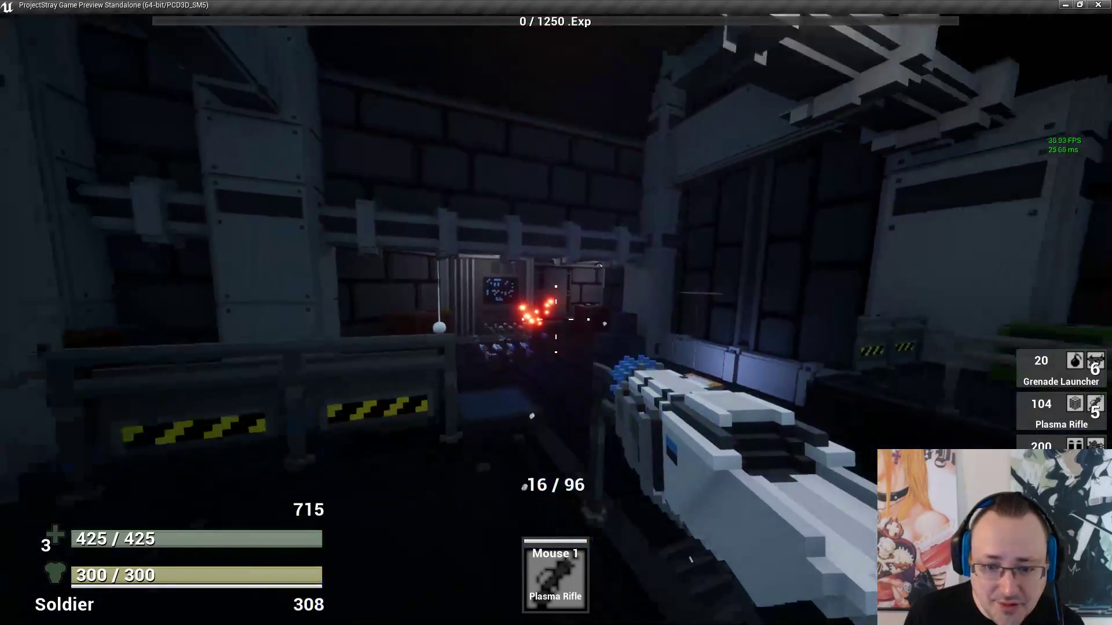
key("Escape")
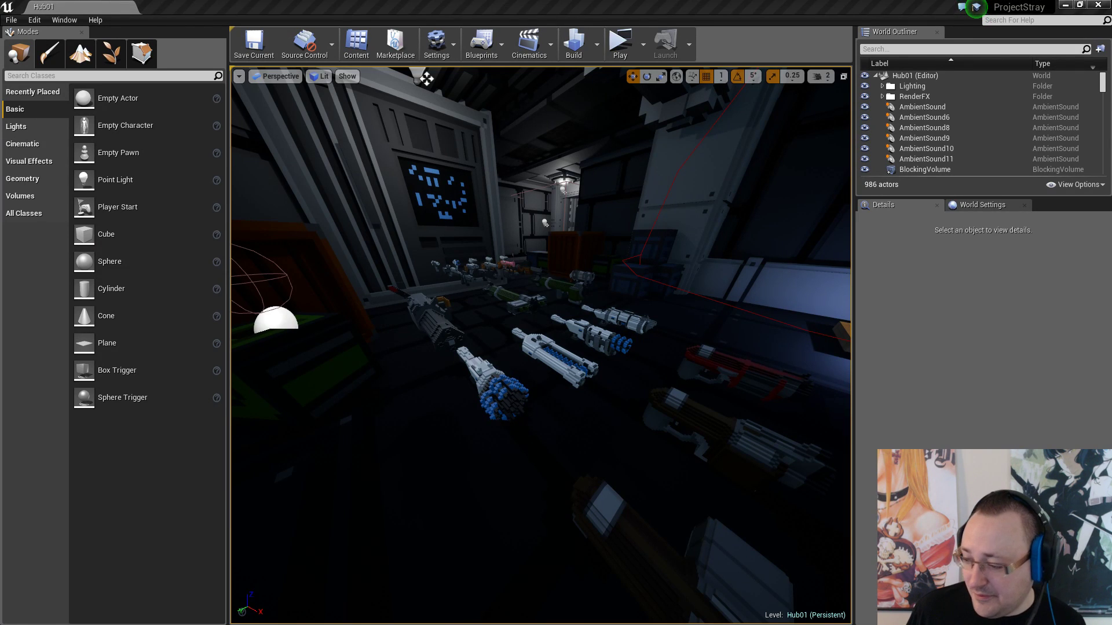
Set the Plasma Rifle's ProjectileSpeed to 60.0 in the slot 6 data table and deselect its row
key("alt+Tab")
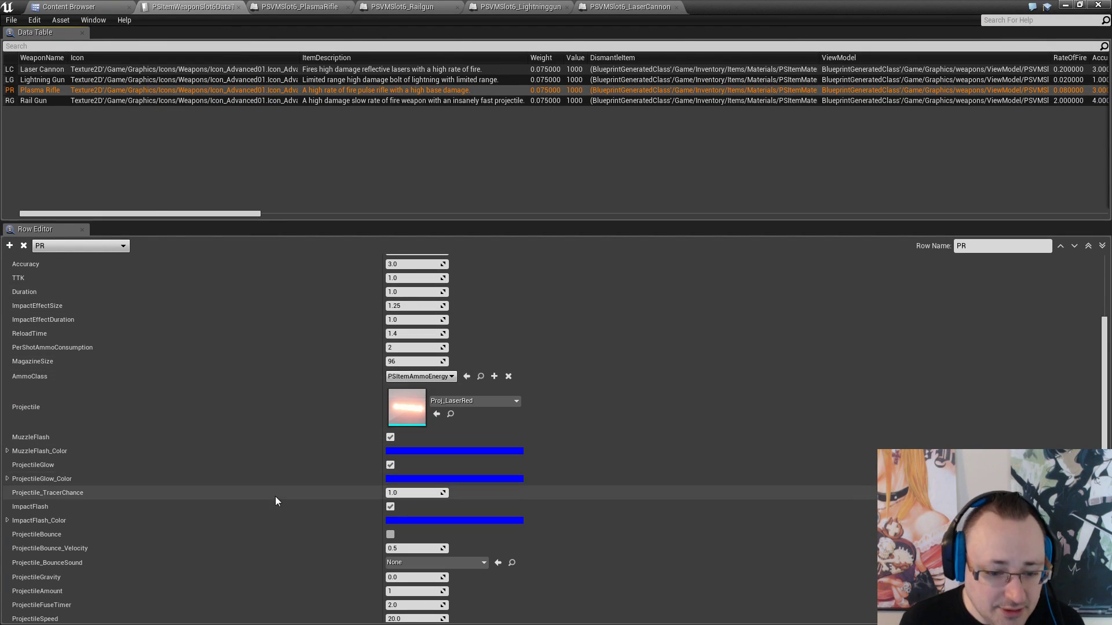
scroll(312, 480, "down", 2)
scroll(315, 478, "down", 3)
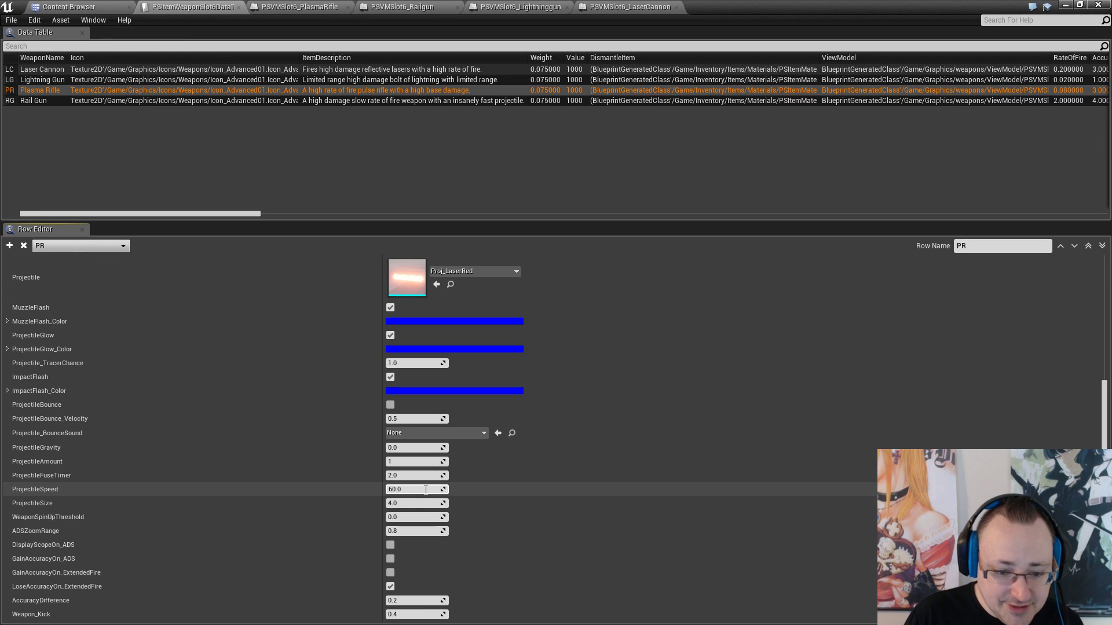
left_click(194, 184)
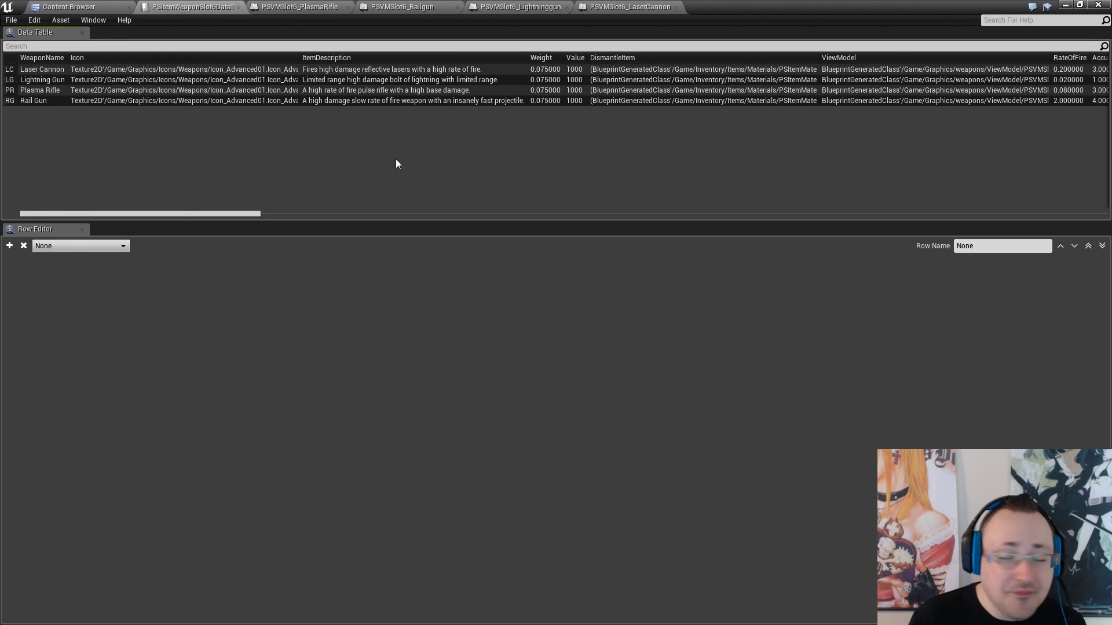
Minimize the data table window, save the current level, and run the game preview in a maximized window
left_click(1066, 4)
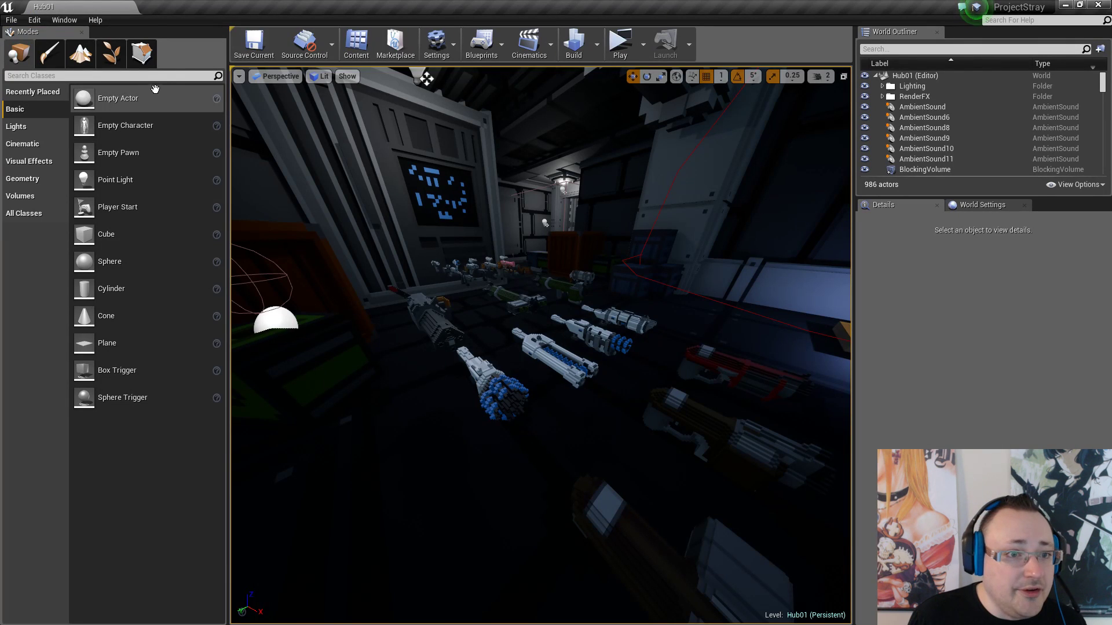
left_click(253, 44)
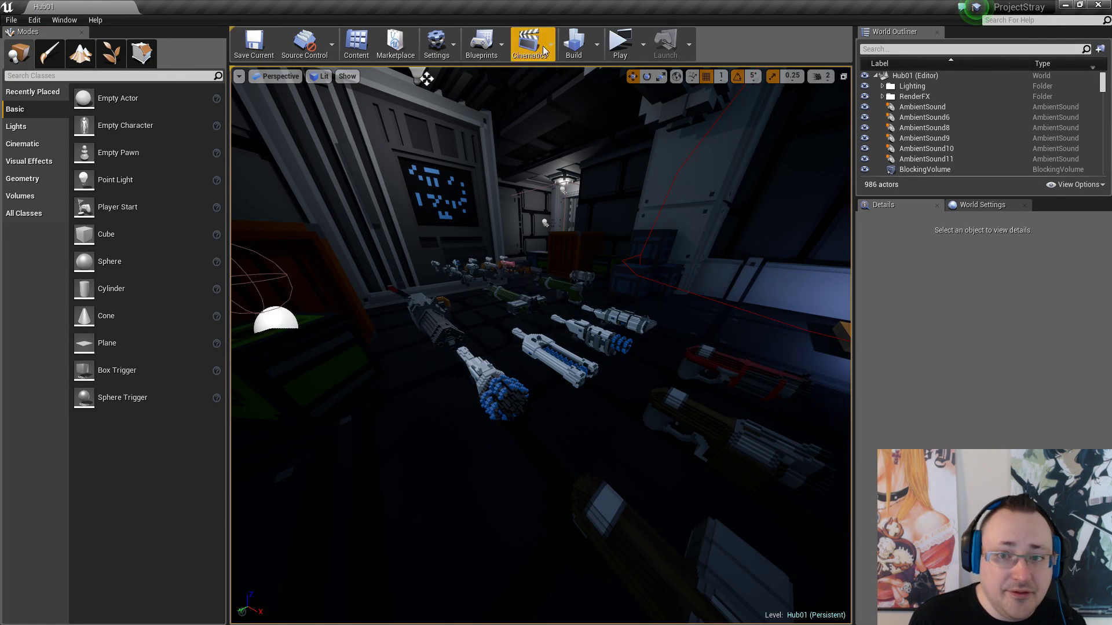
left_click(622, 42)
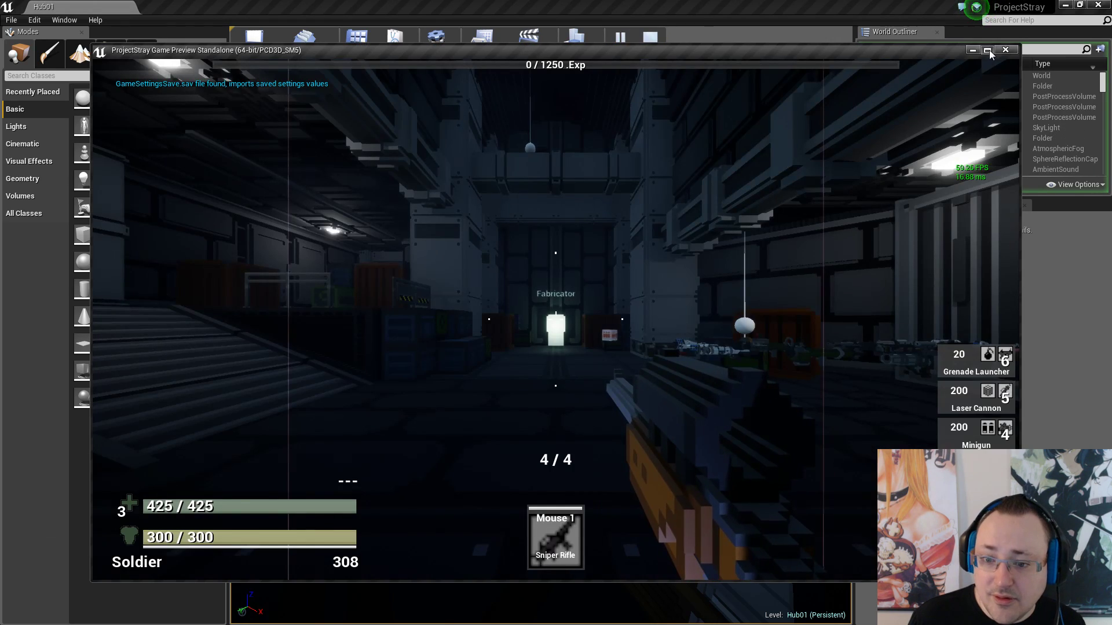
key("w")
Equip the Plasma Rifle in place of the Laser Cannon through the in-game inventory and reload it
key("Tab")
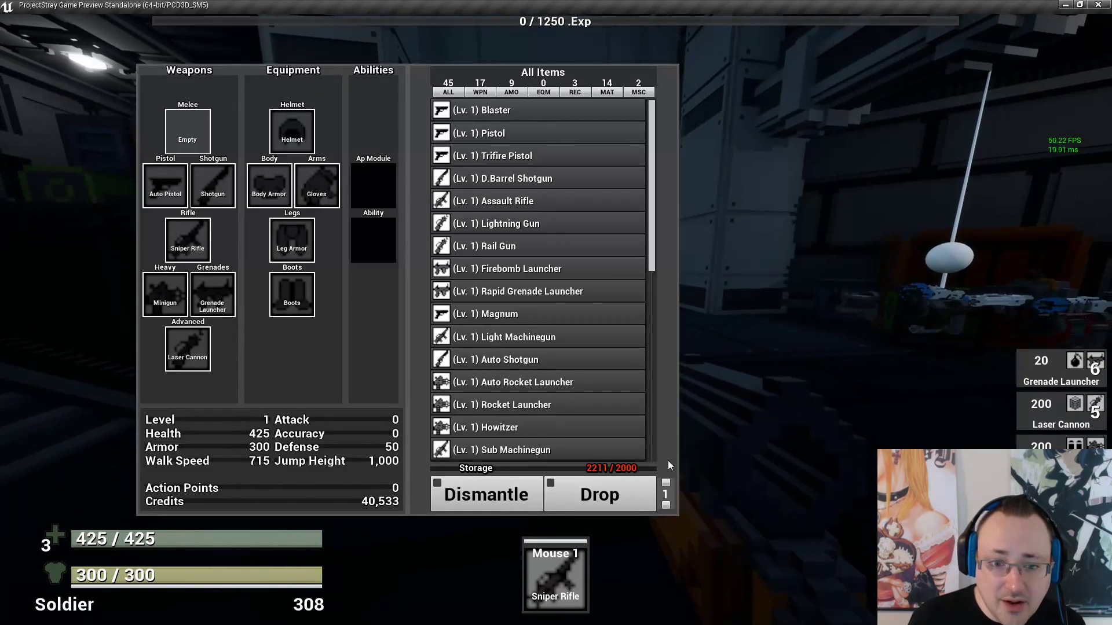
scroll(550, 401, "down", 7)
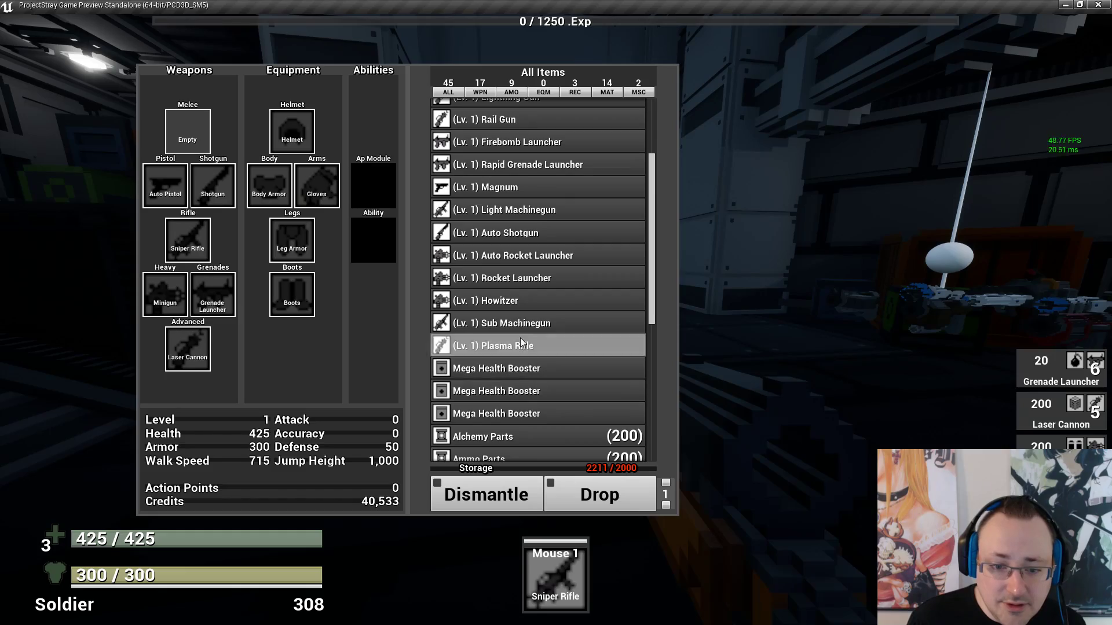
left_click(520, 341)
key("Tab")
key("r")
key("s")
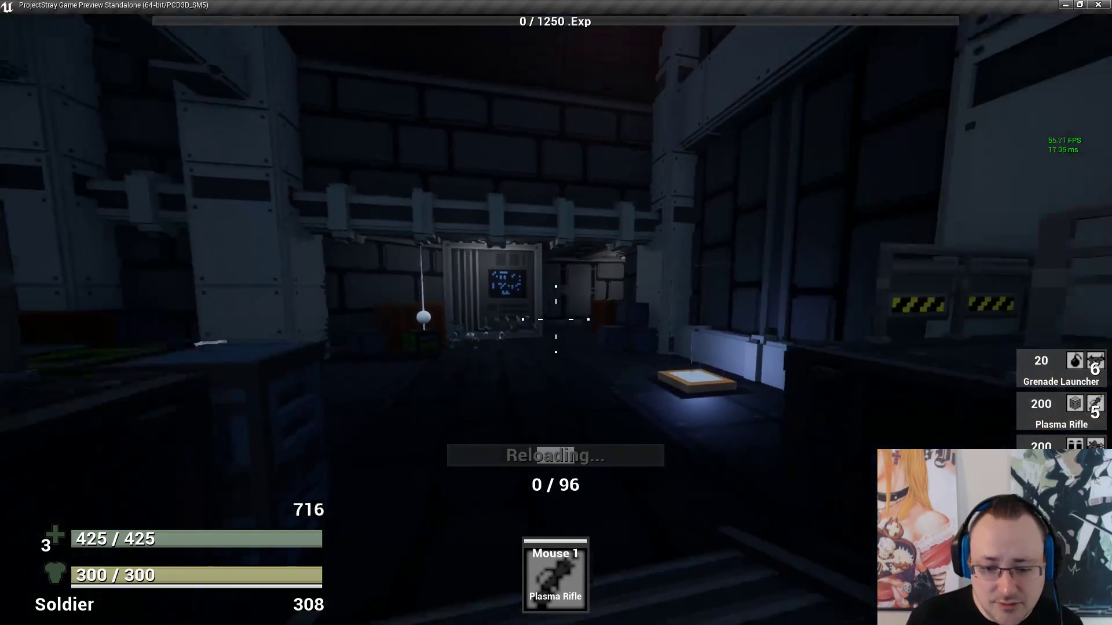
Fire Plasma Rifle bursts across the hub until its ammunition runs out, checking the projectile speed
left_click(556, 320)
right_click(556, 320)
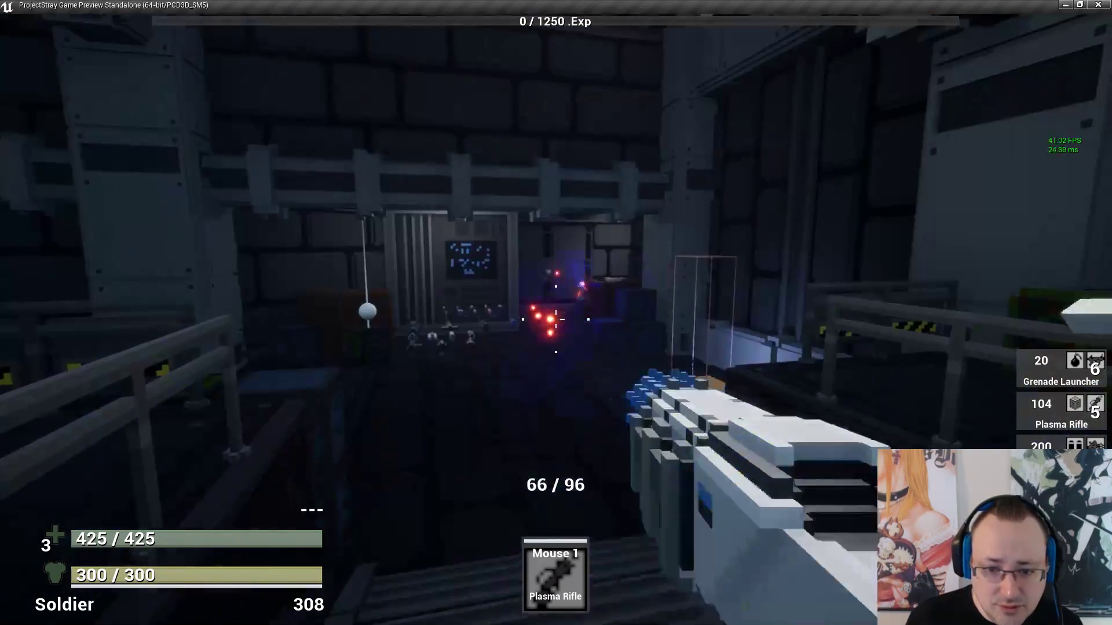
left_click(556, 320)
left_click(556, 320)
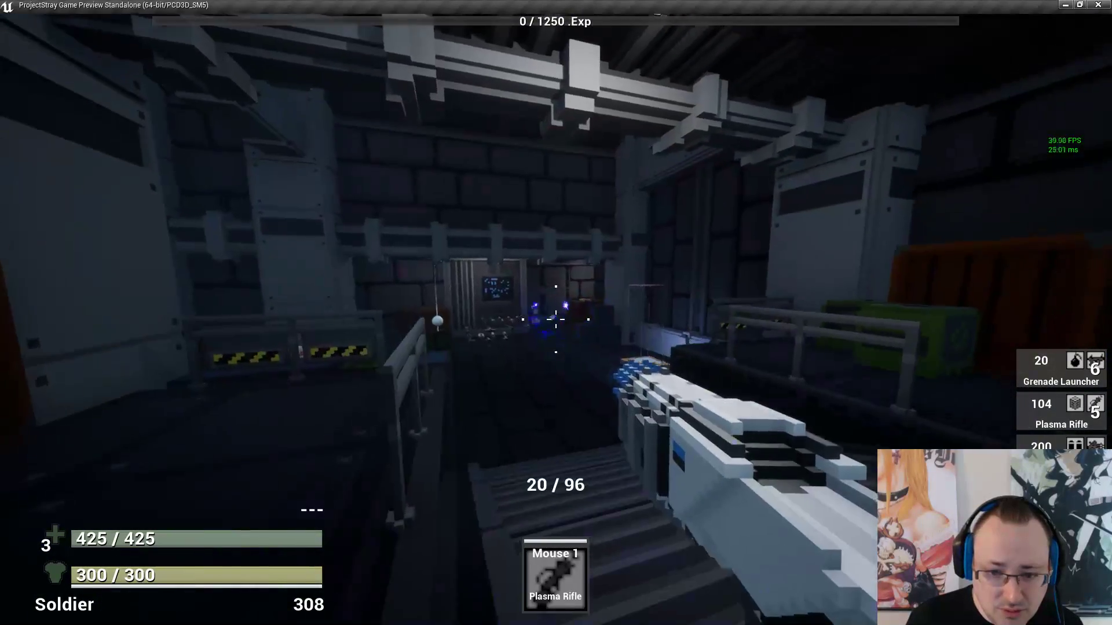
left_click(556, 320)
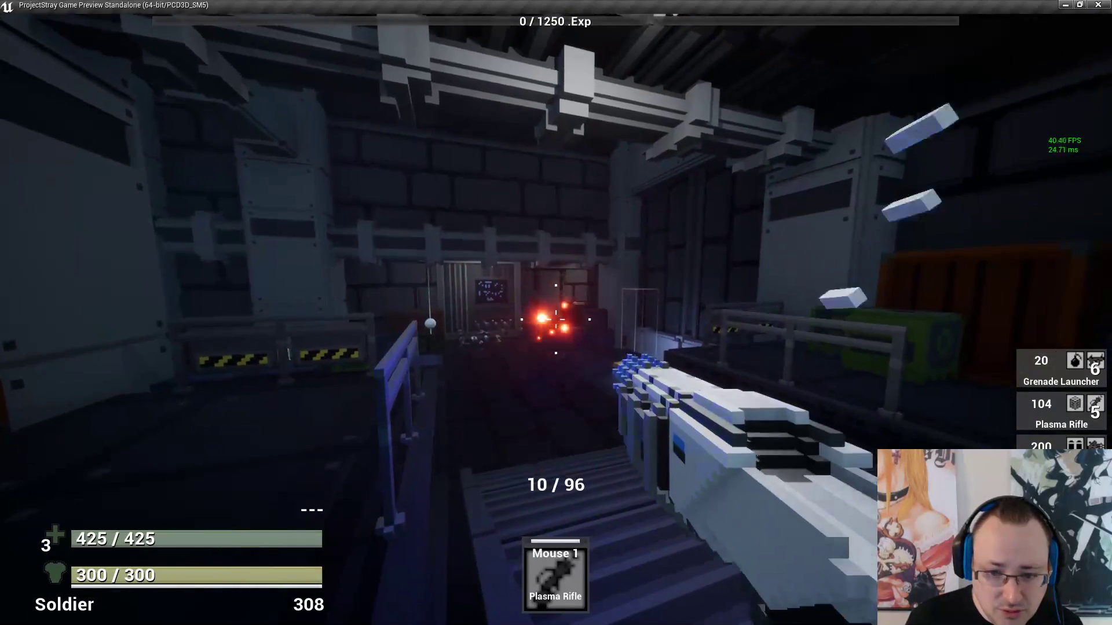
left_click(556, 319)
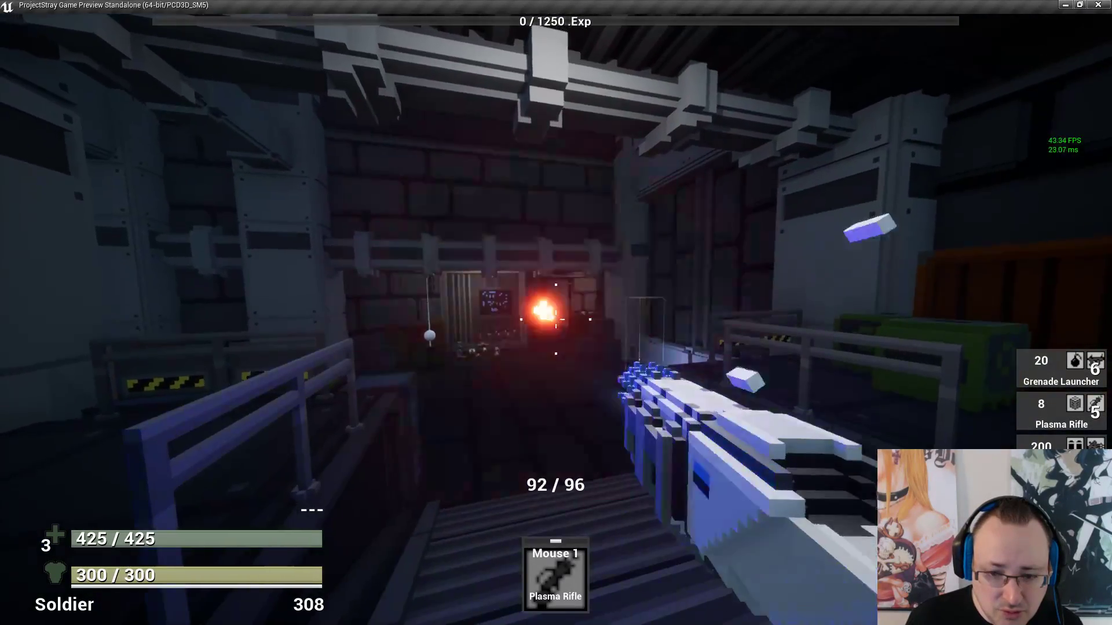
left_click(556, 320)
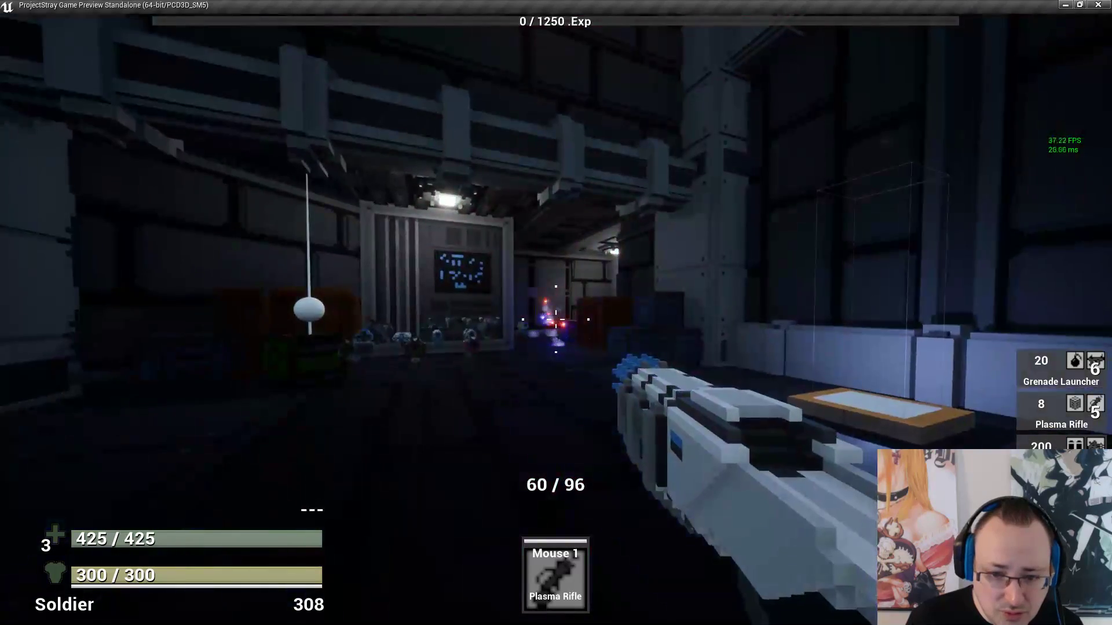
left_click(556, 320)
left_click(556, 320)
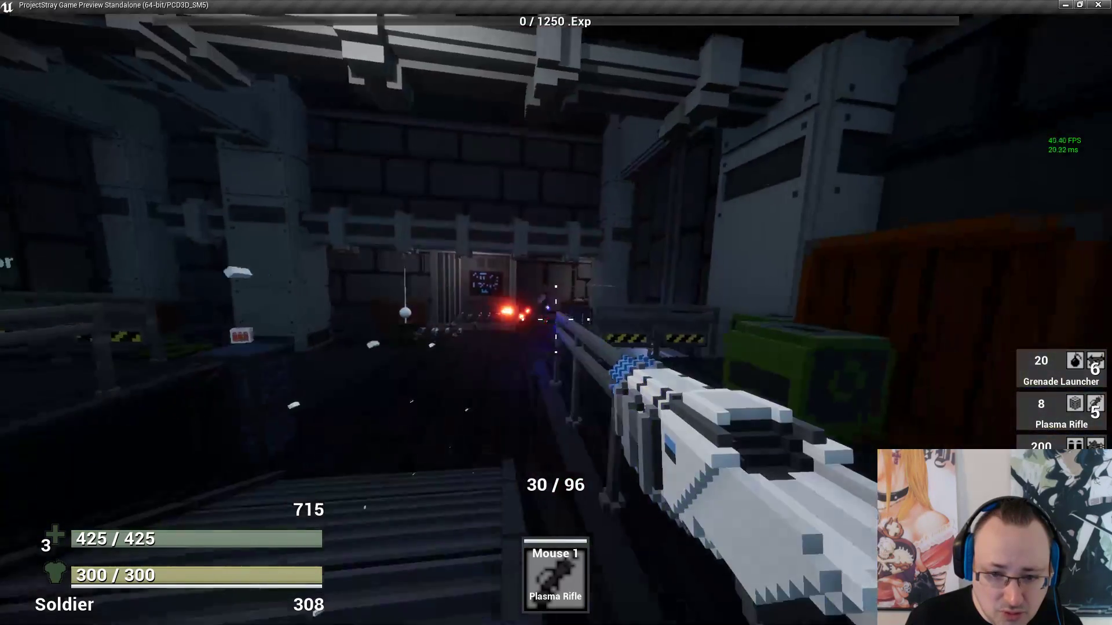
key("r")
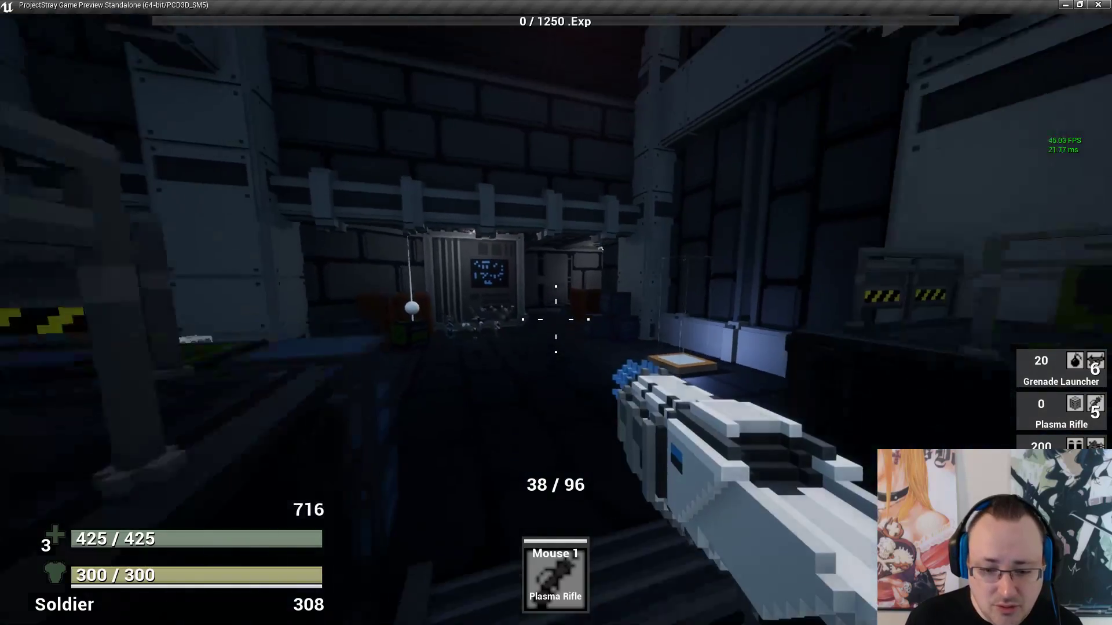
left_click(556, 320)
left_click(556, 320)
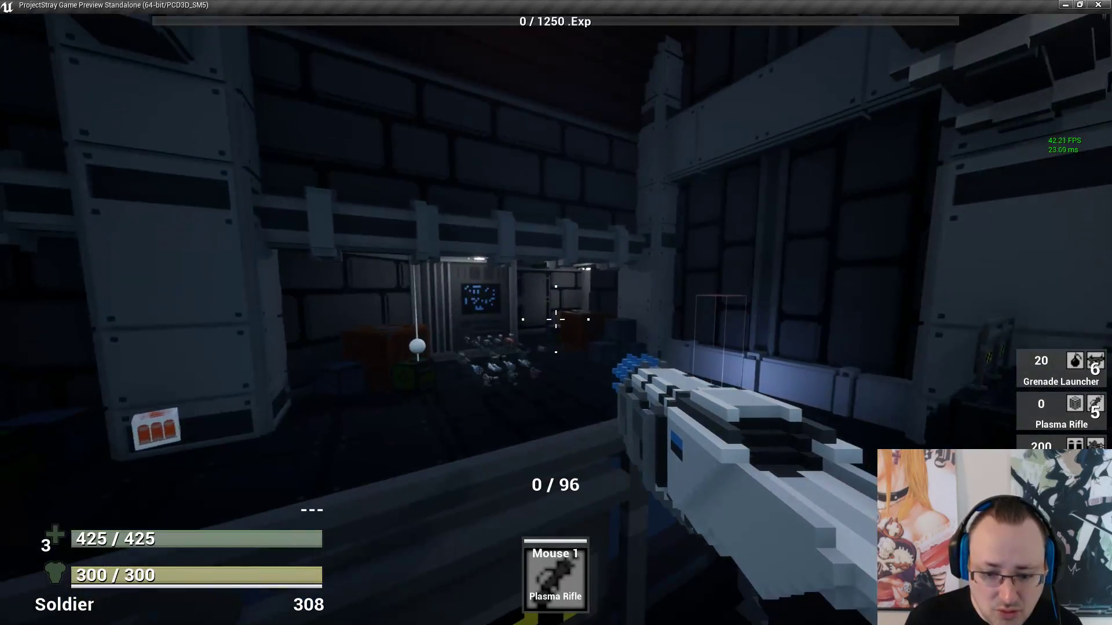
Walk around the hub to the ammo crate beside the Fabricator, restock, and reload the Plasma Rifle
key("w")
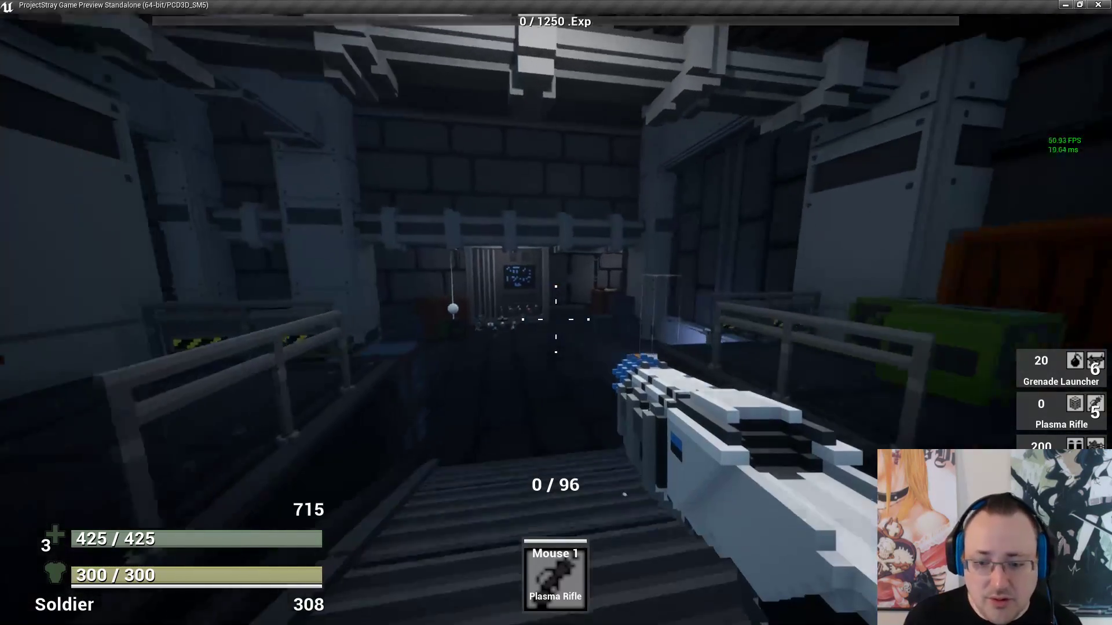
key("w")
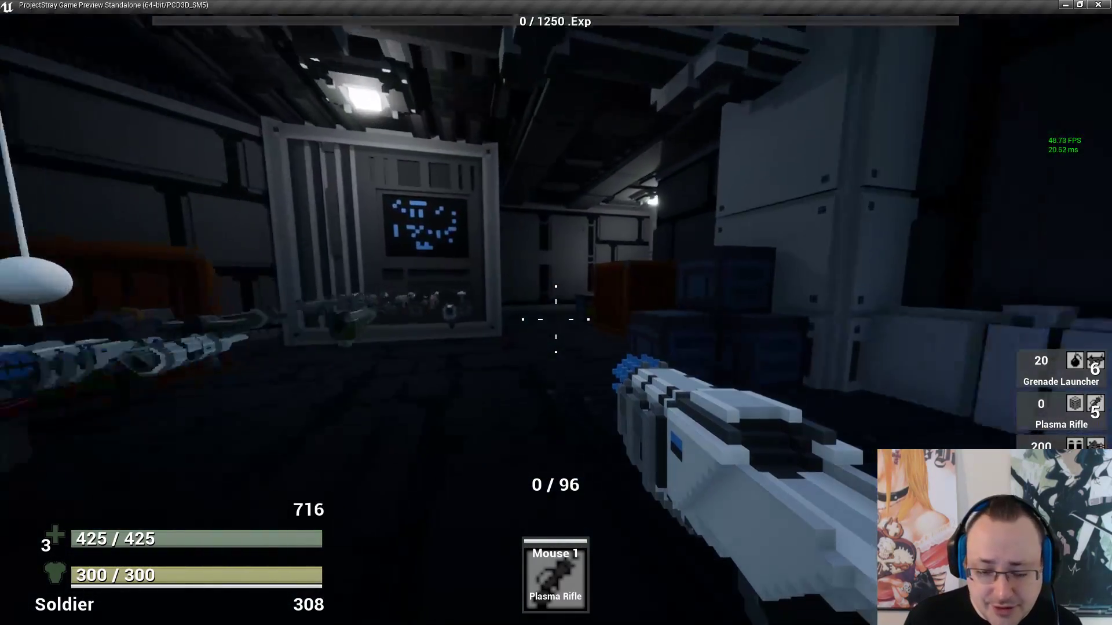
key("w")
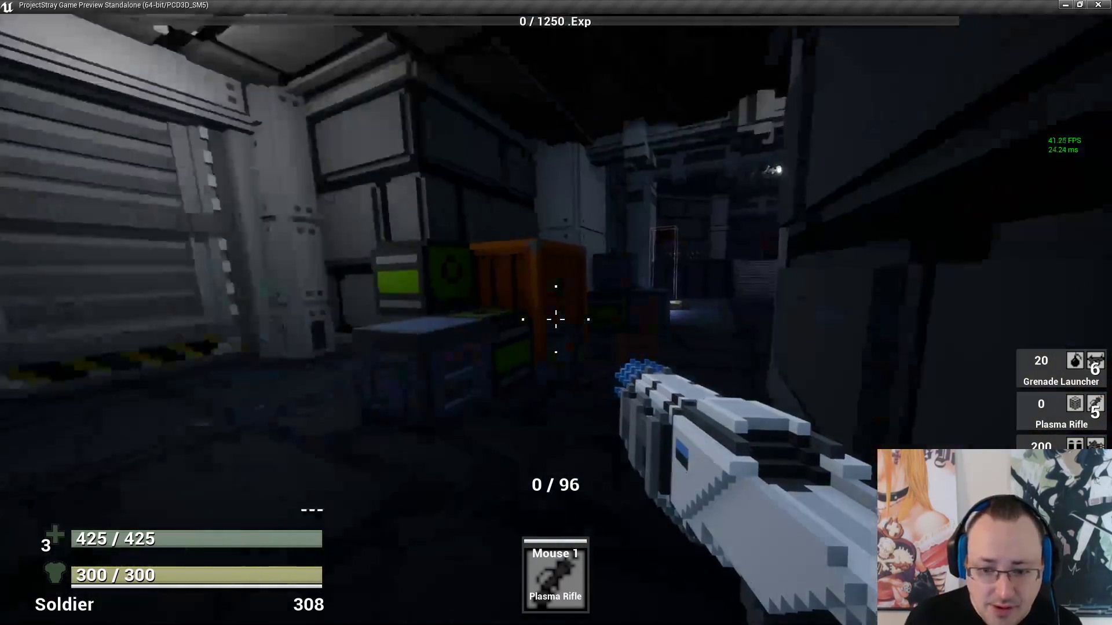
key("w")
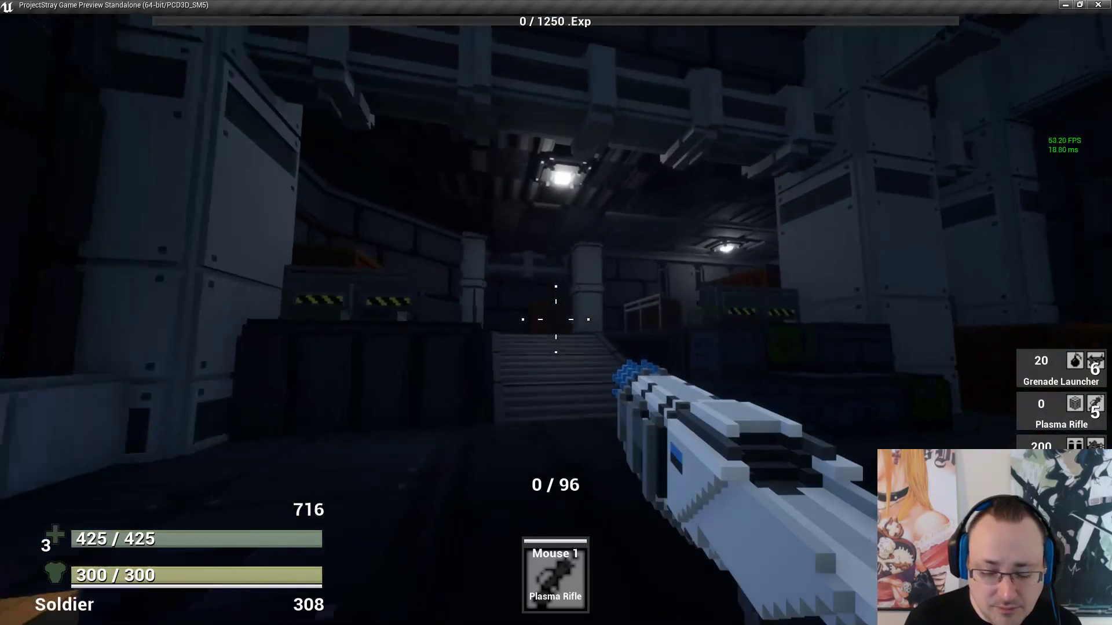
key("Tab")
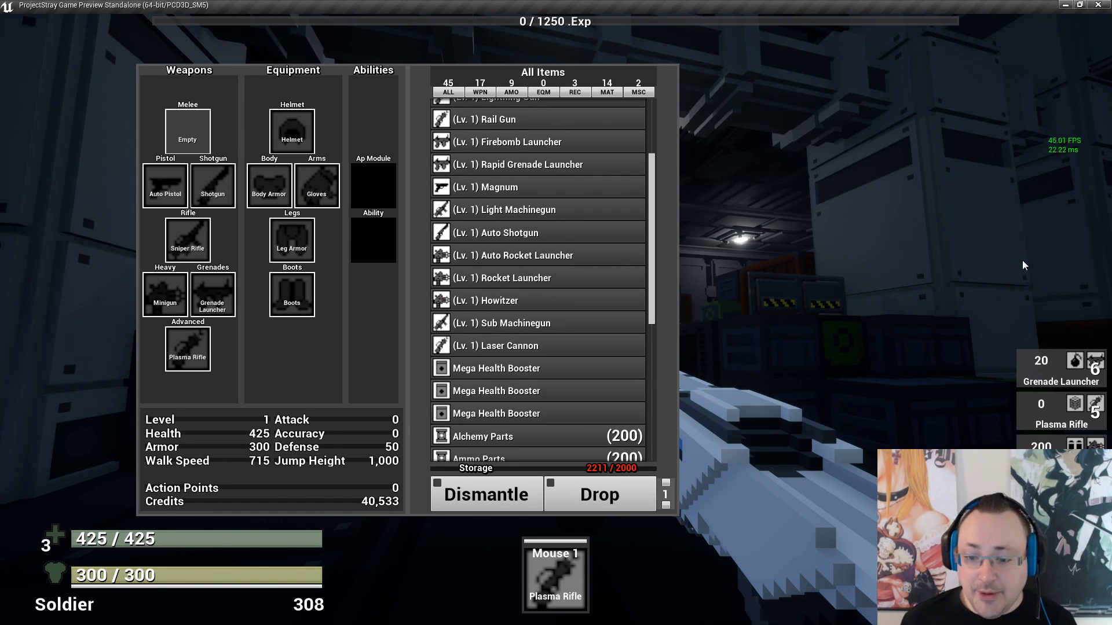
key("Tab")
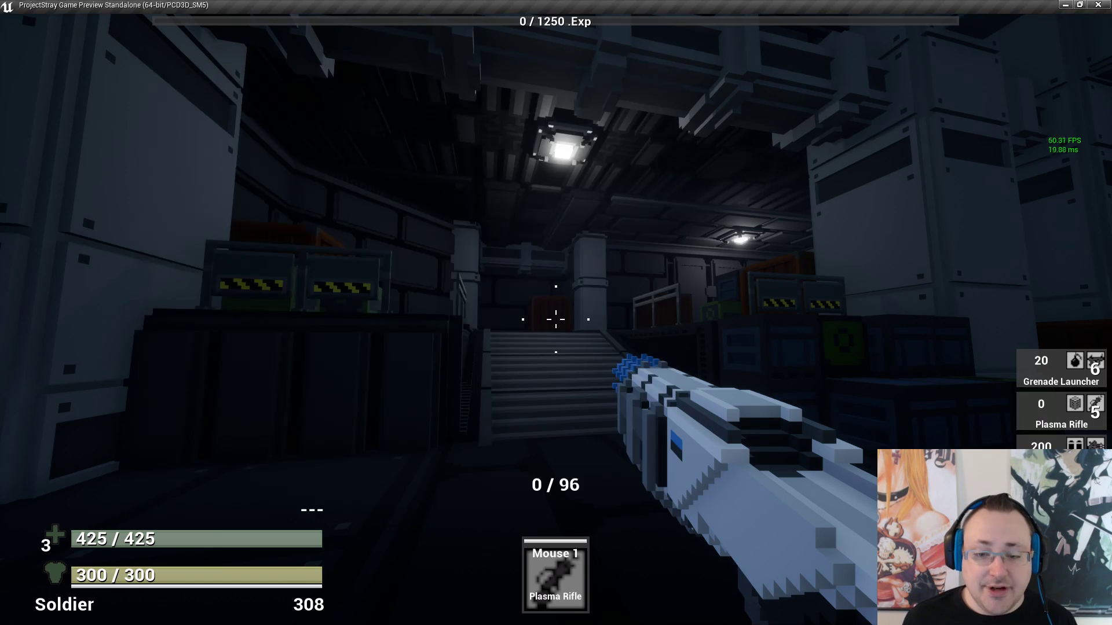
key("w")
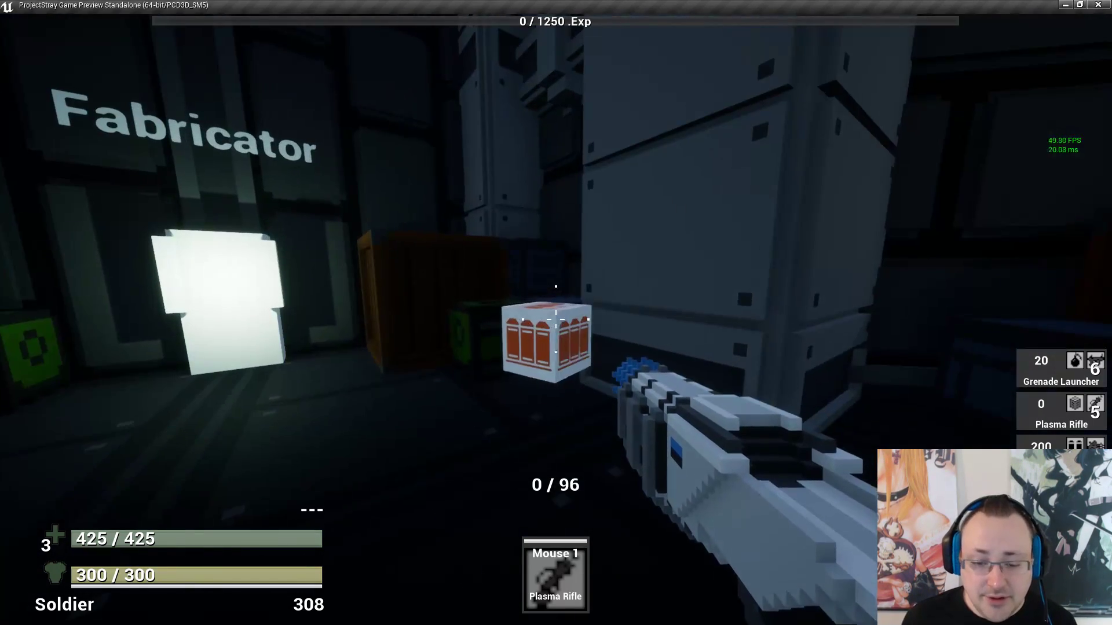
key("r")
key("w")
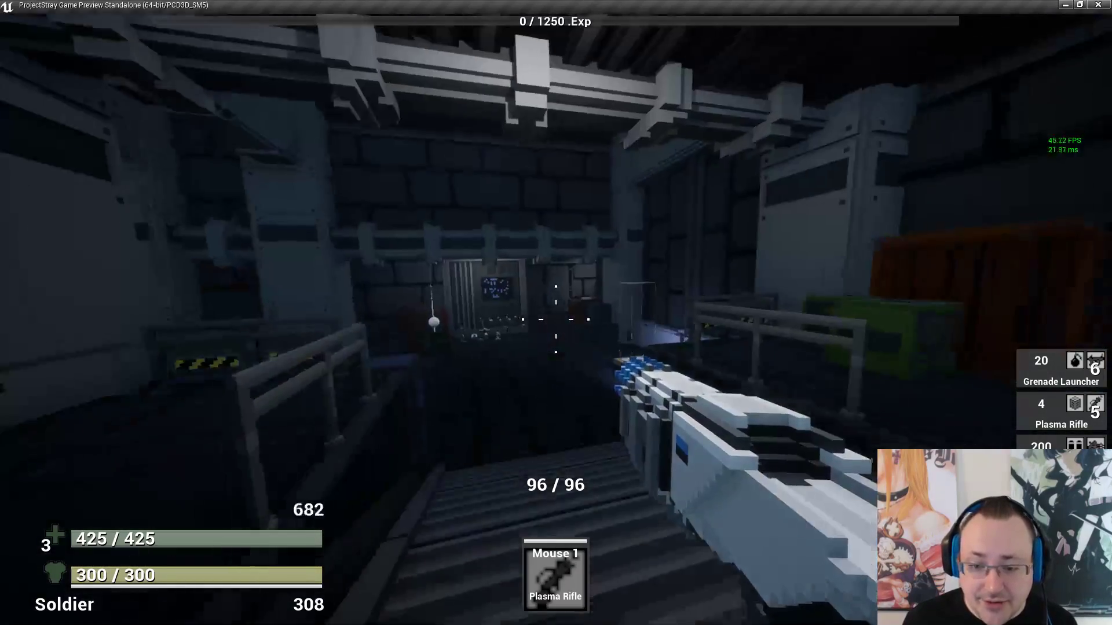
Switch to the Minigun, run out to the passage beyond the main hall, and test-fire it
key("Tab")
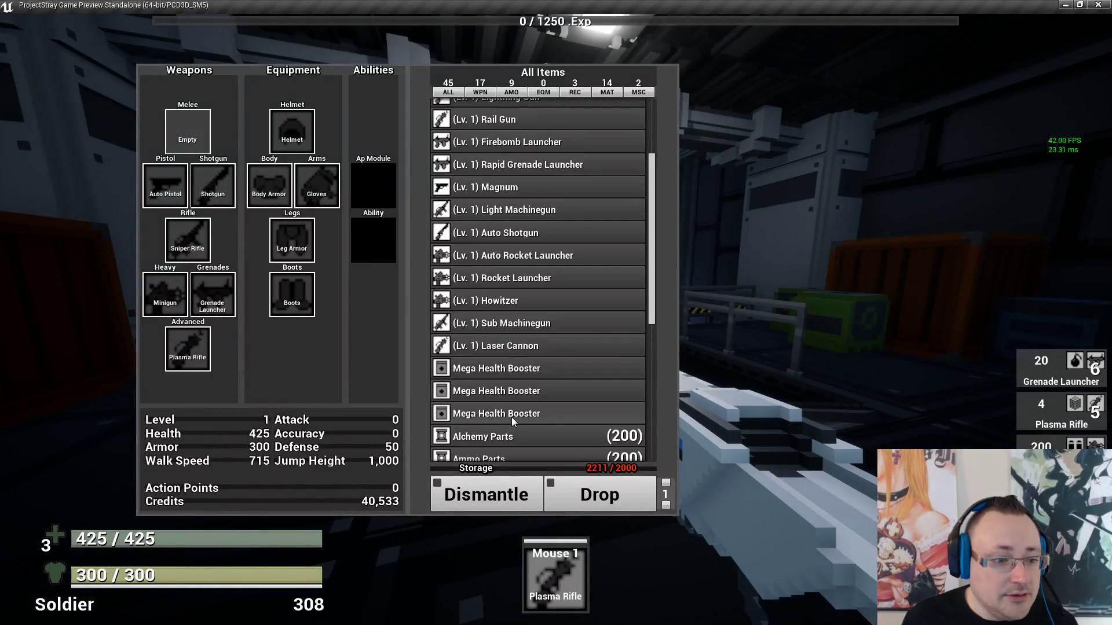
key("Tab")
key("4")
key("w")
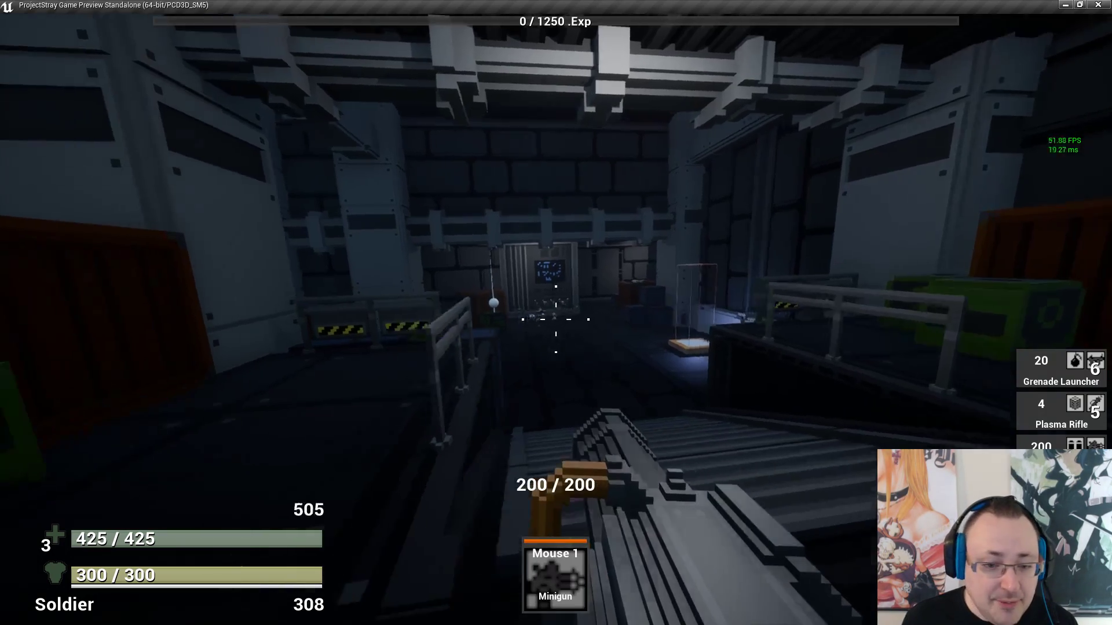
key("w")
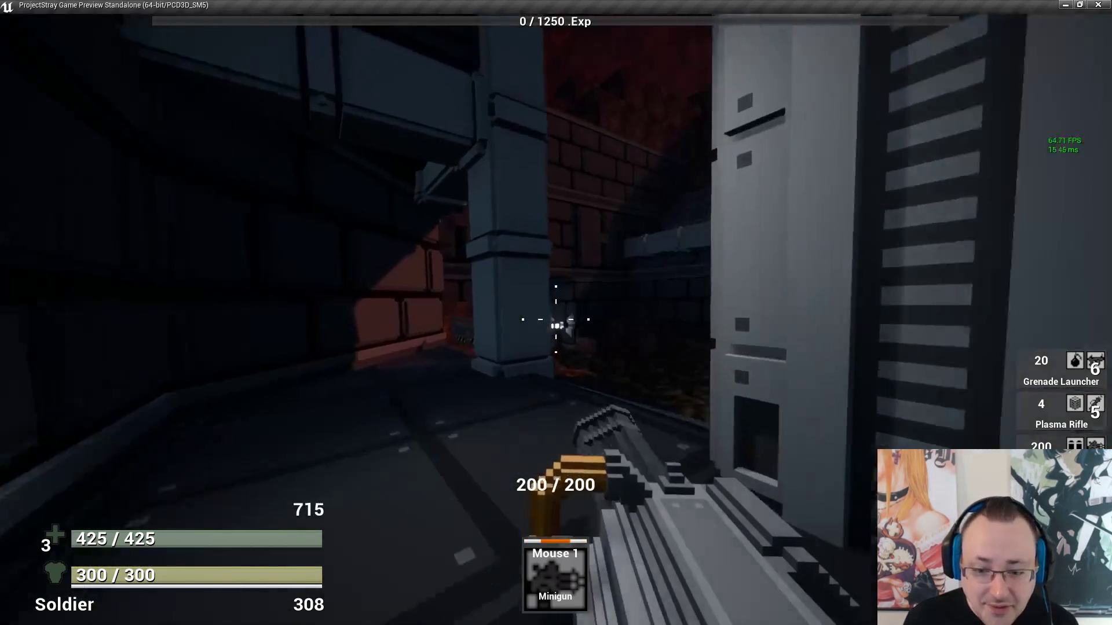
key("w")
left_click_drag(556, 319, 556, 319)
key("w")
key("w")
key("w")
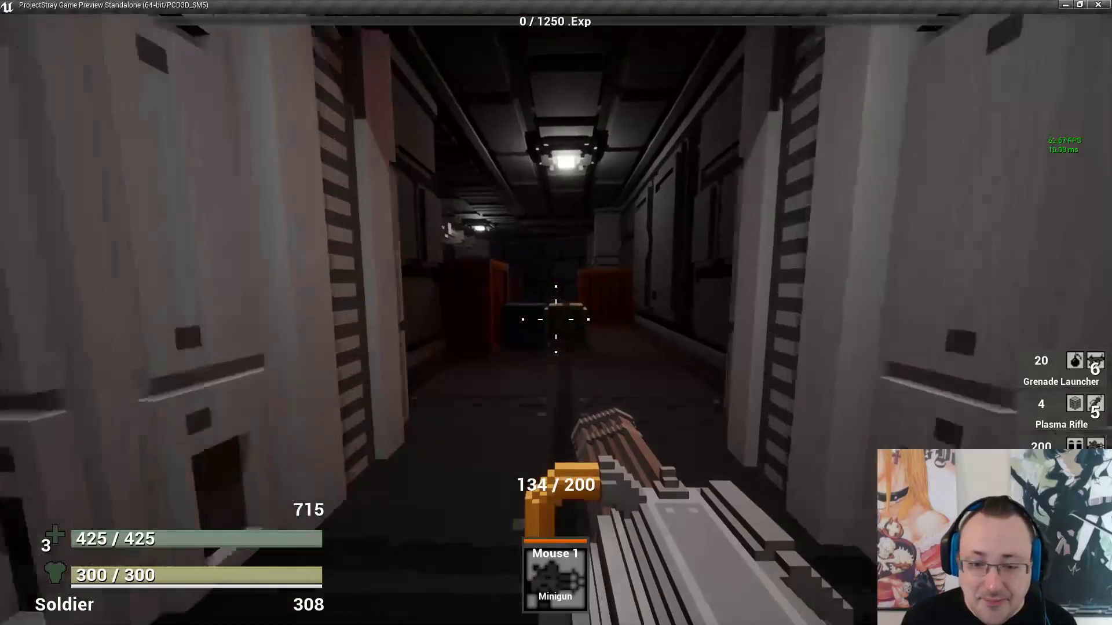
Return to the main hall and test-fire the Grenade Launcher in place of the Minigun
key("w")
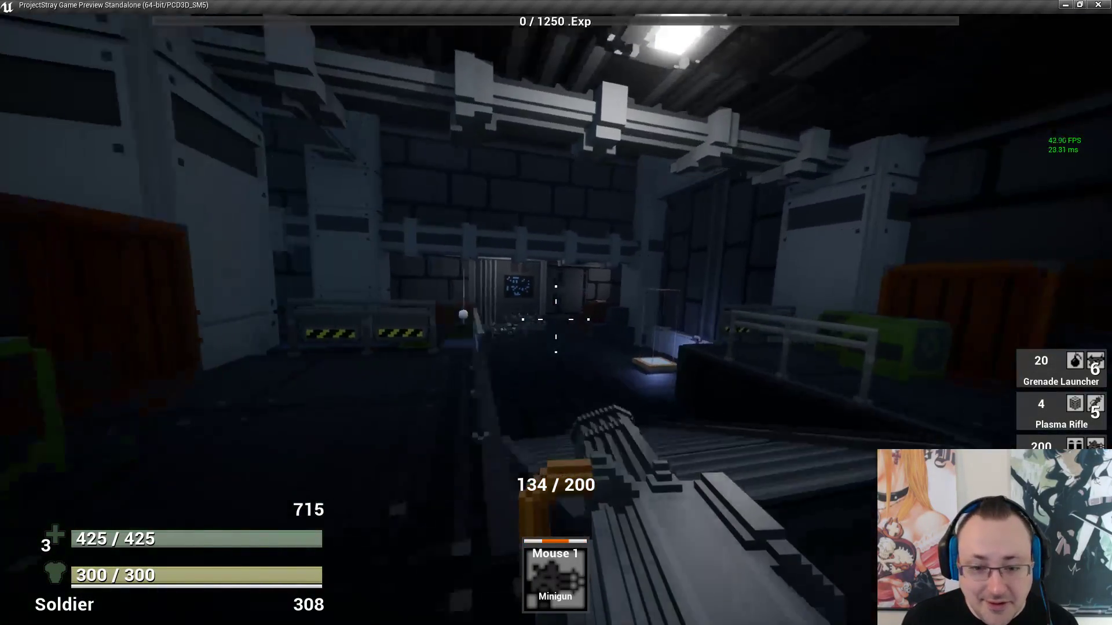
left_click_drag(556, 319, 556, 319)
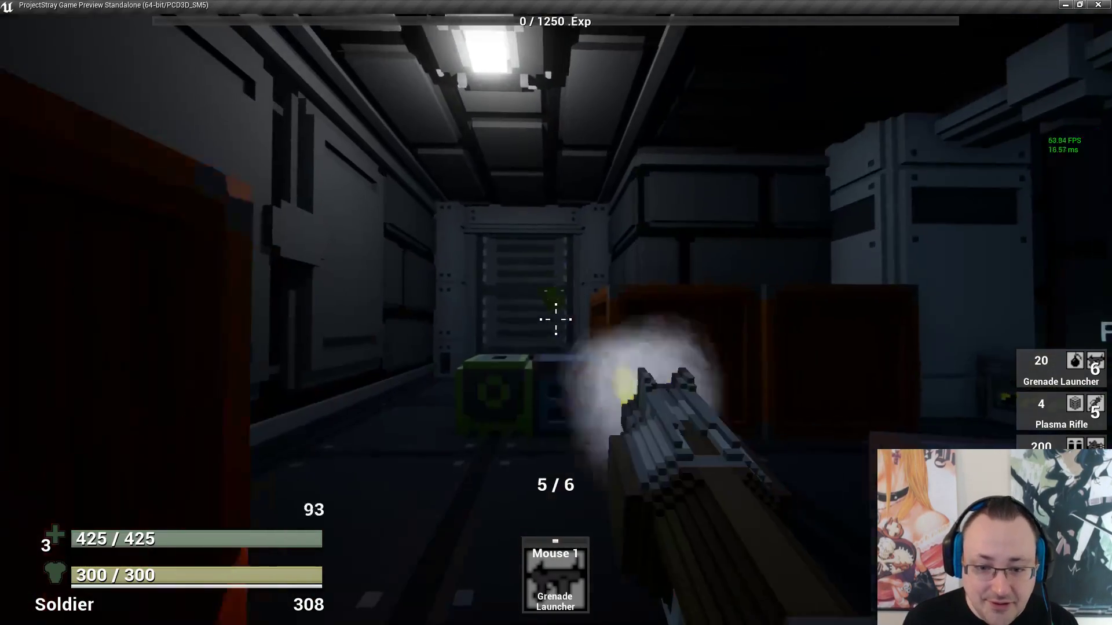
key("s")
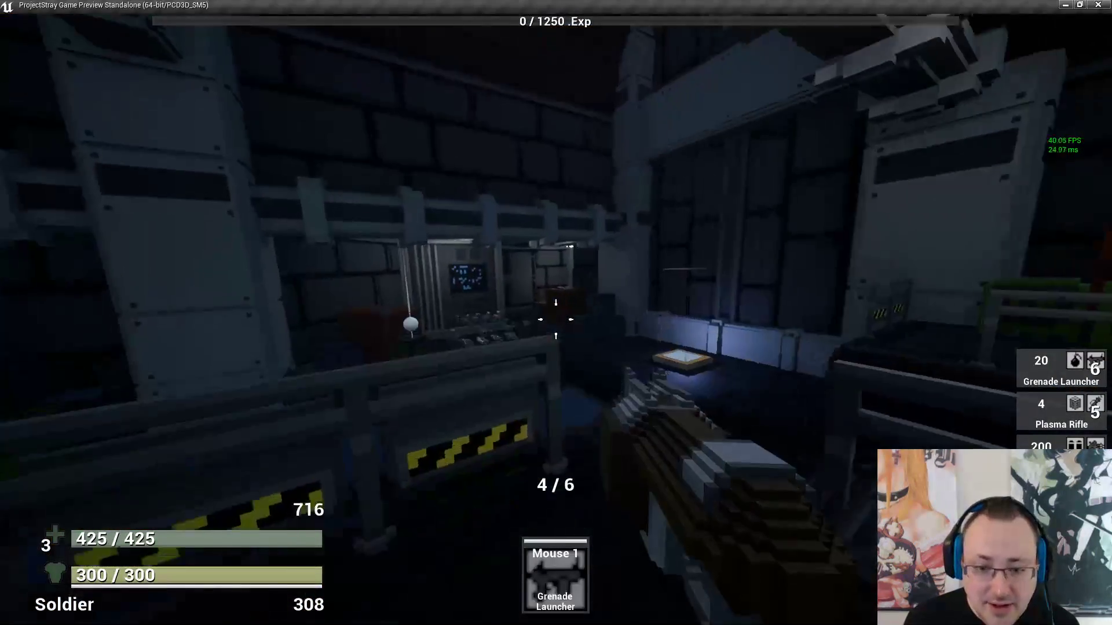
Walk among the weapon models laid out on the hub floor and examine them from several sides
key("w")
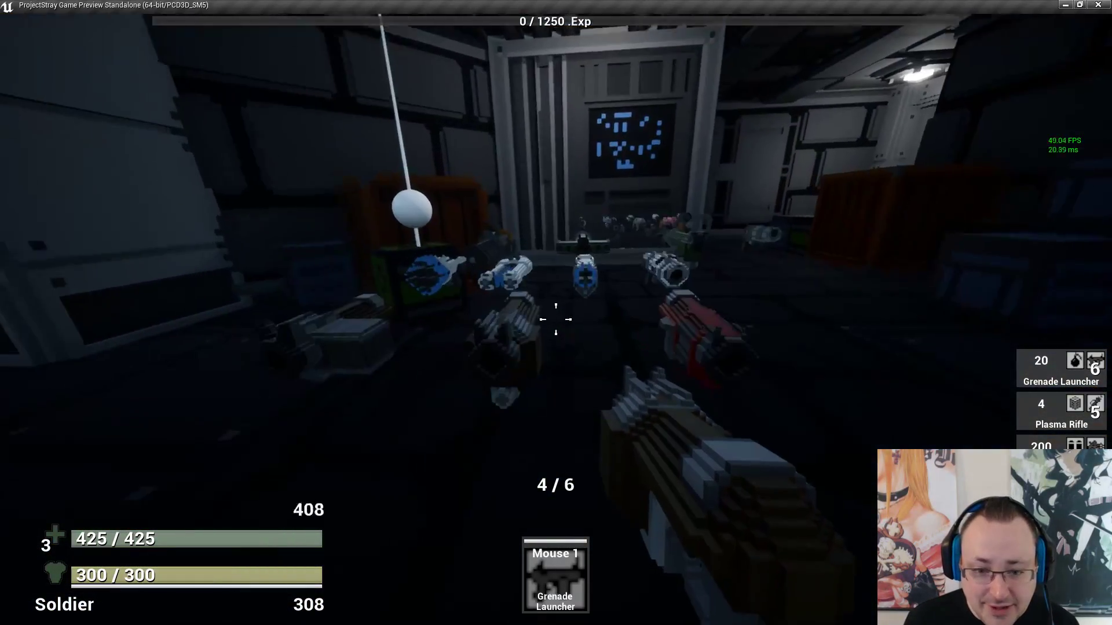
key("w")
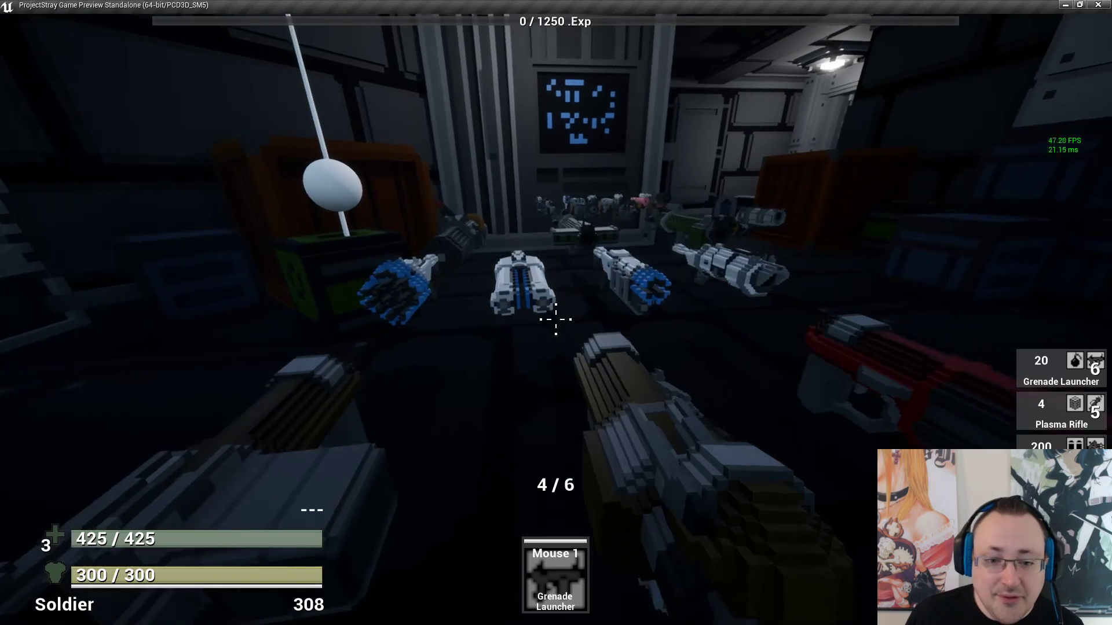
key("w")
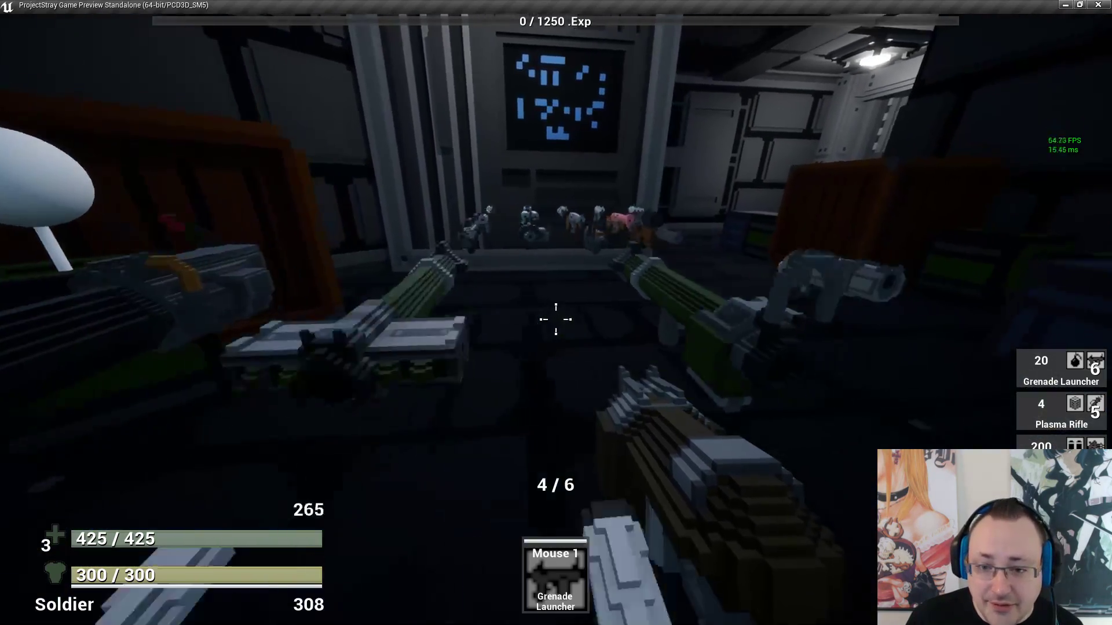
key("d")
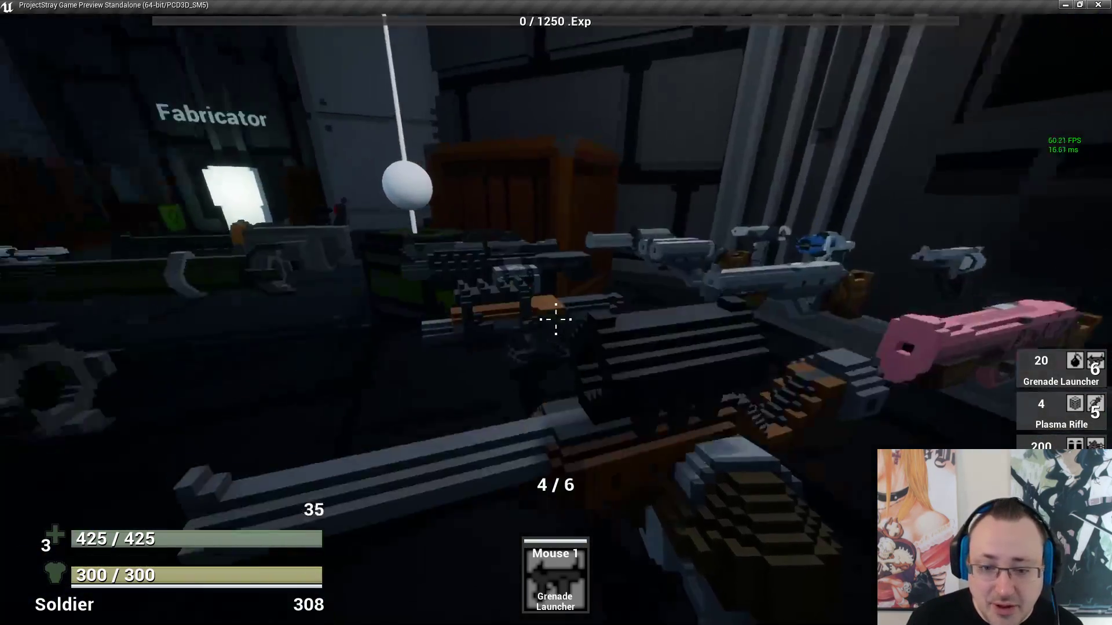
key("w")
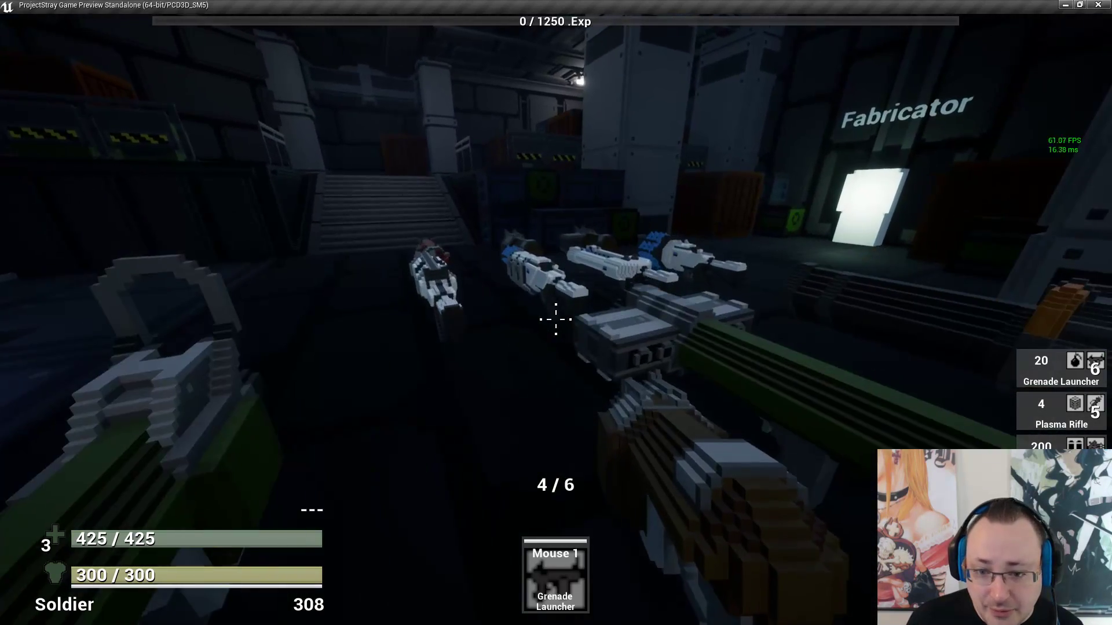
key("a")
key("a")
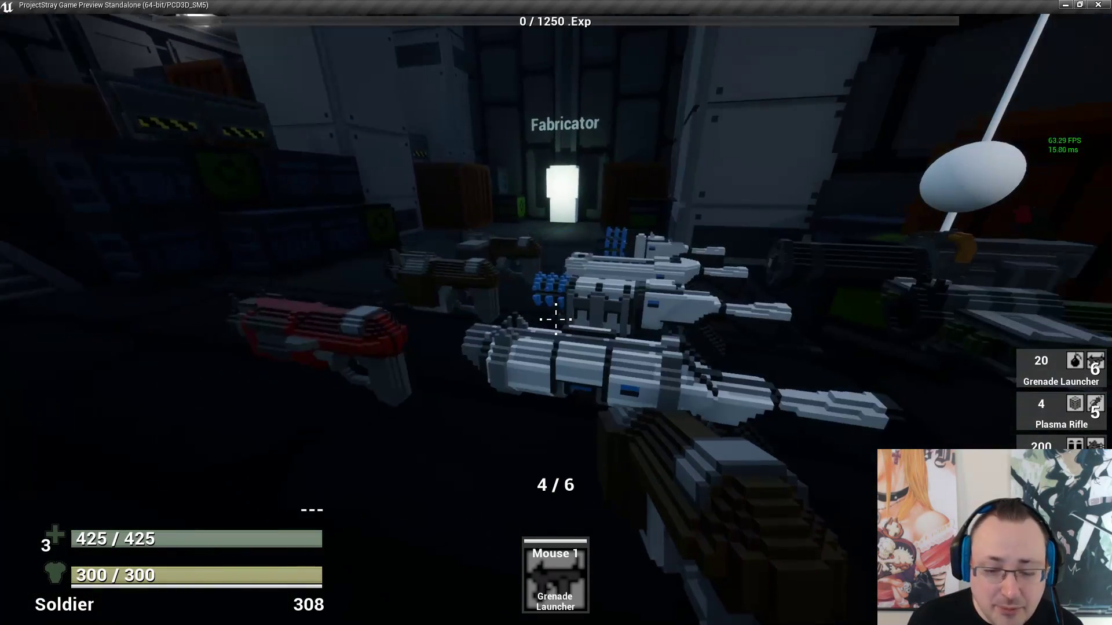
Circle the launcher models and the white weapons on the hub floor, and back away to view them together
key("w")
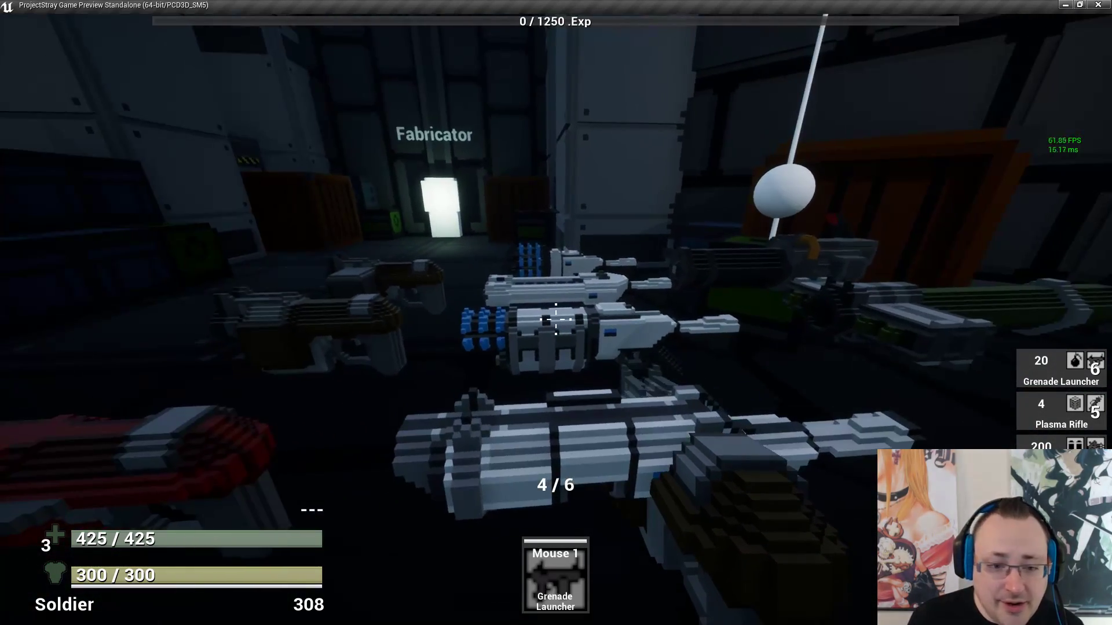
key("w")
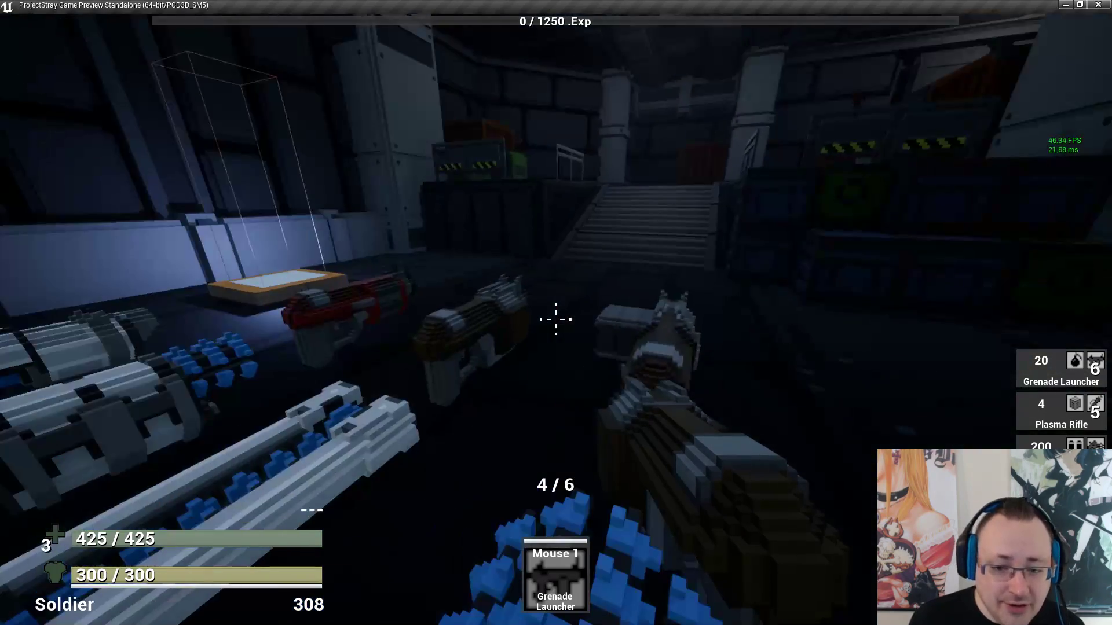
key("d")
key("d")
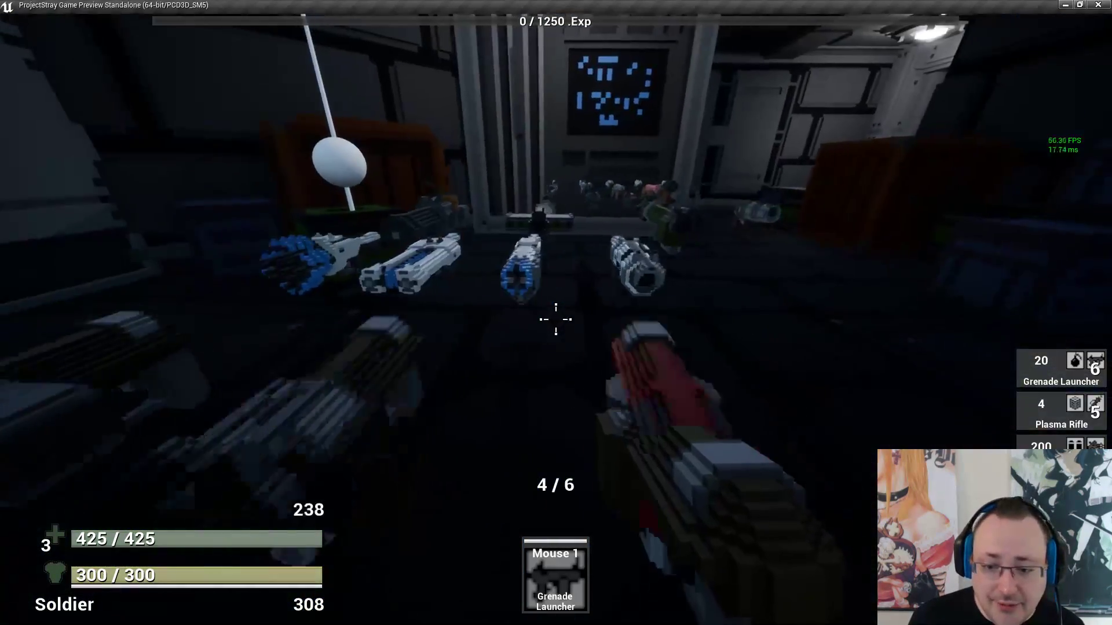
key("s")
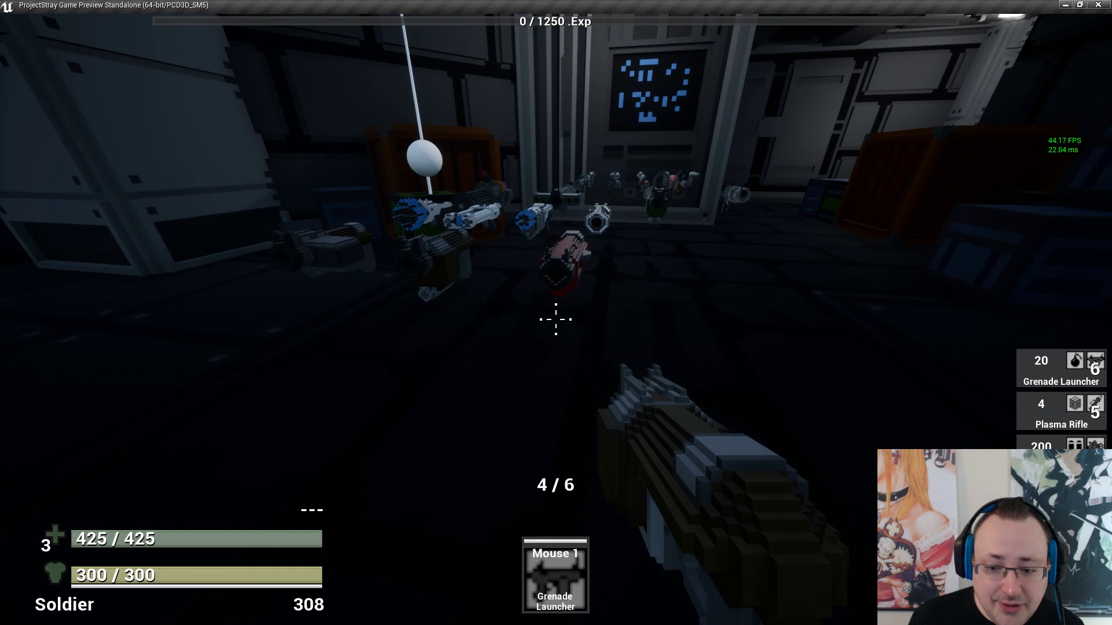
Browse the full inventory list, equip the Rapid Grenade Launcher, and replace it with the Firebomb Launcher
key("i")
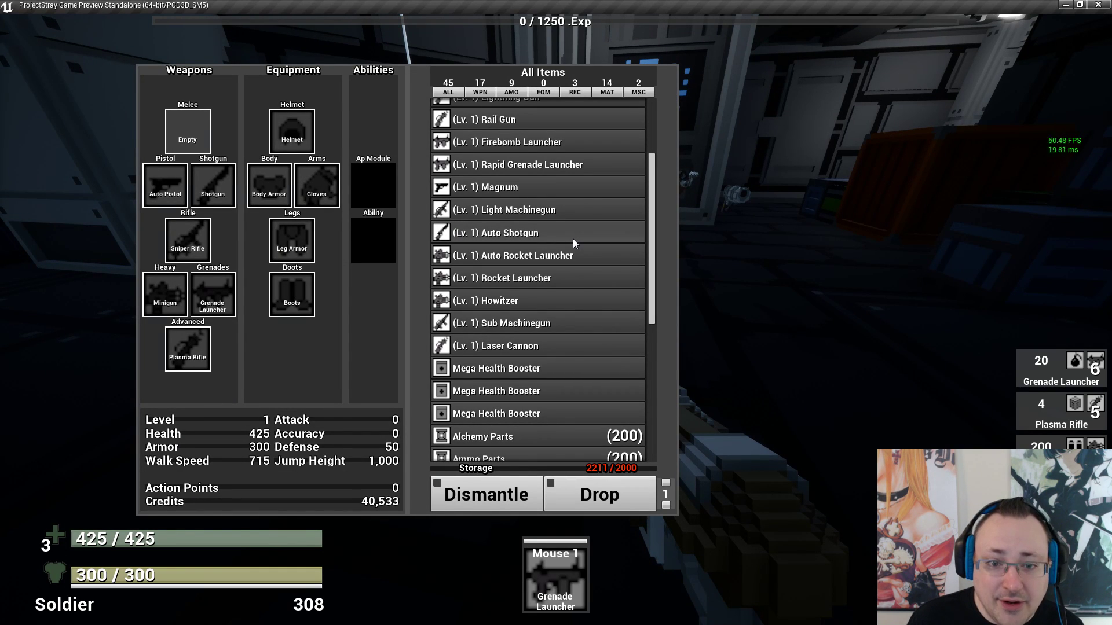
scroll(573, 239, "down", 12)
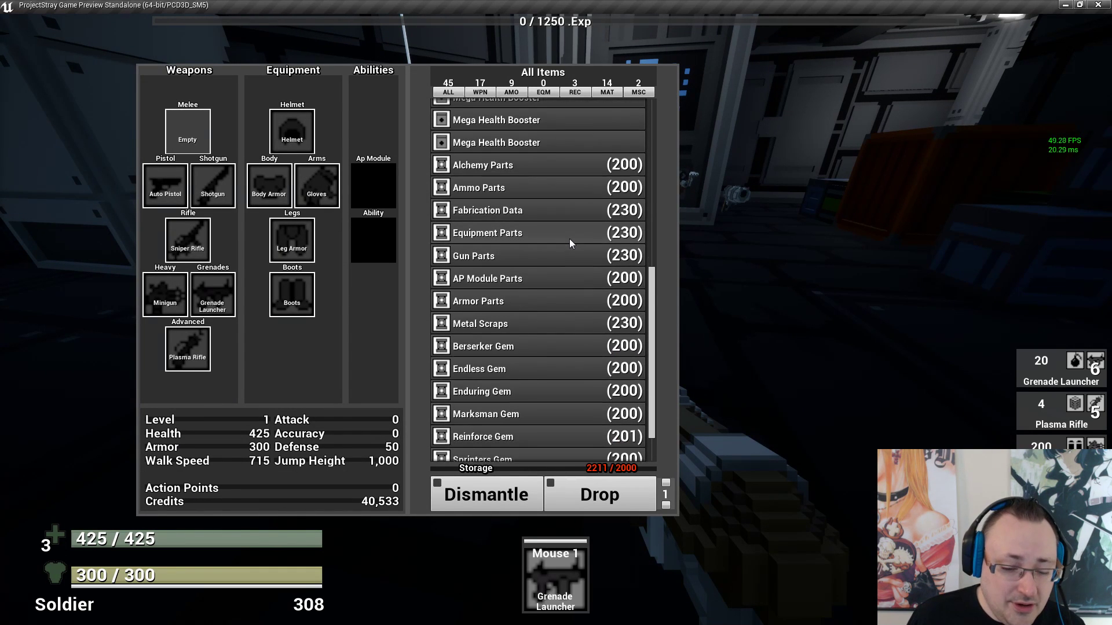
scroll(568, 238, "down", 3)
scroll(569, 239, "up", 9)
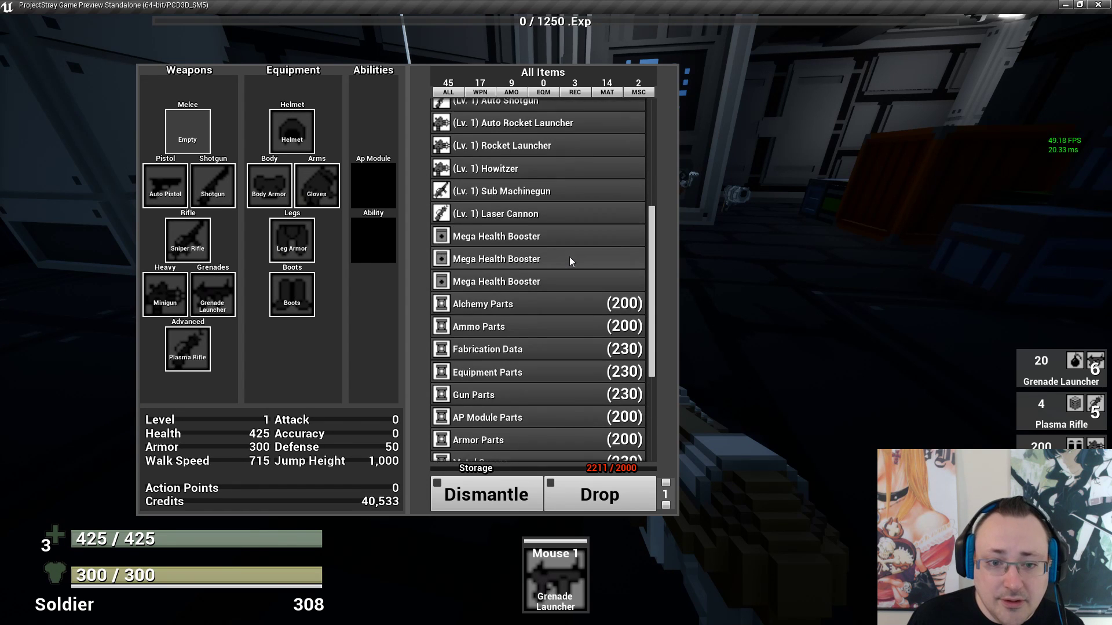
scroll(569, 256, "up", 10)
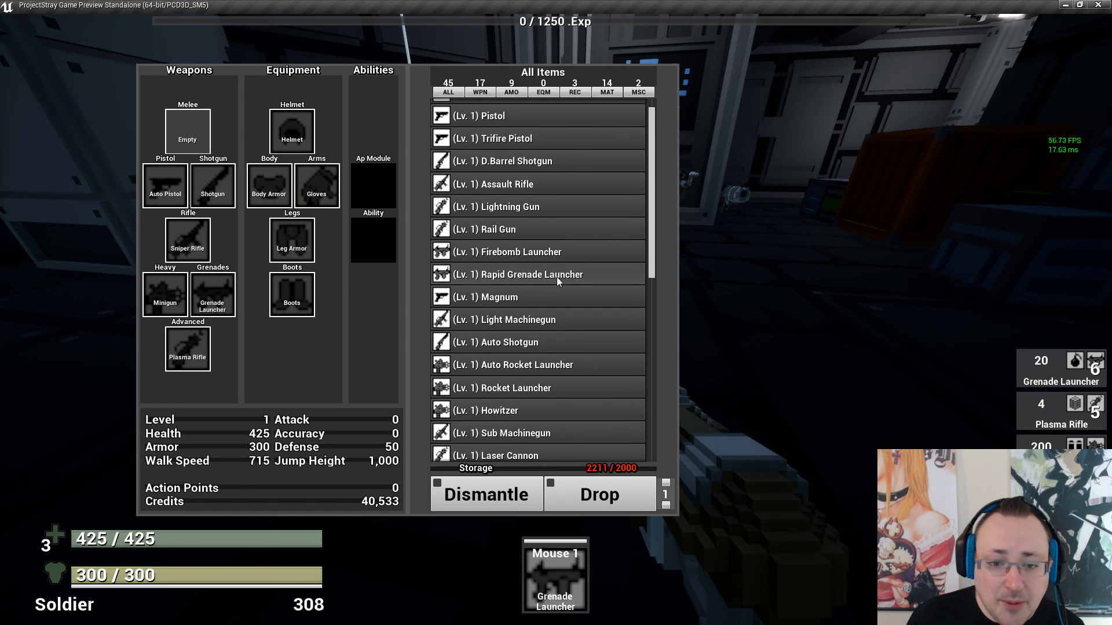
double_click(557, 277)
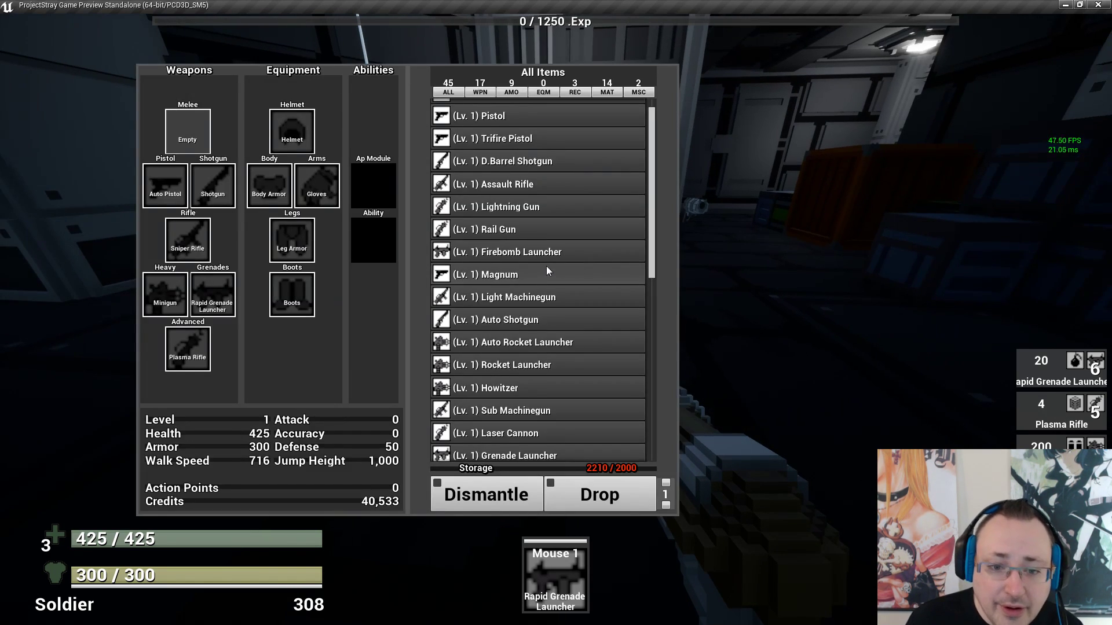
double_click(543, 252)
key("Tab")
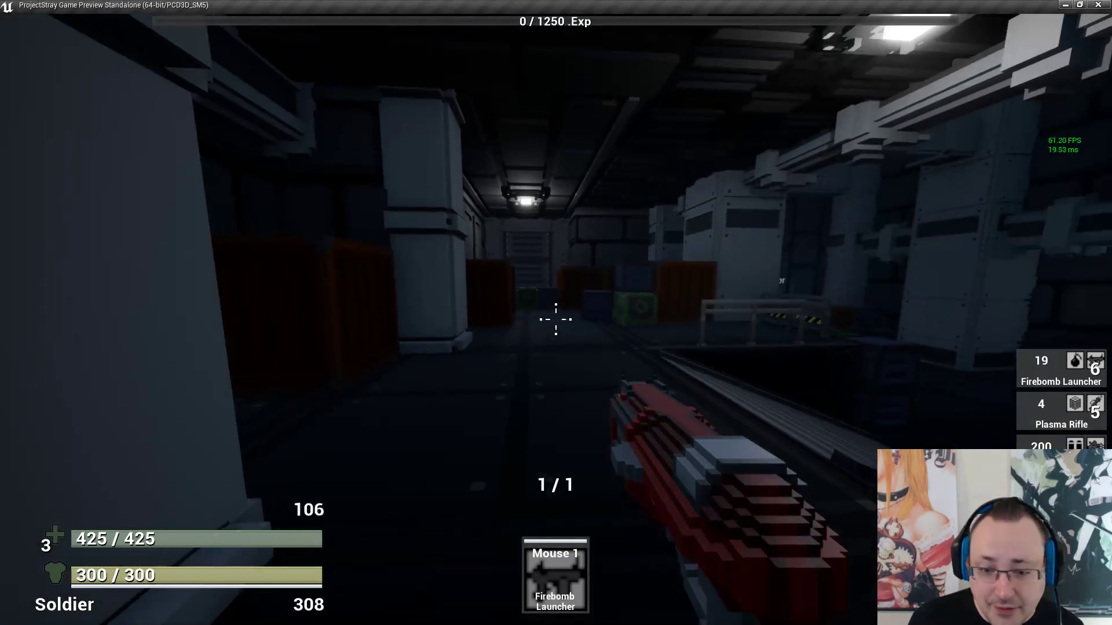
Test-fire the Firebomb Launcher down the crate-lined passage, reload, run into the impact area, and return to the near end
left_click(555, 320)
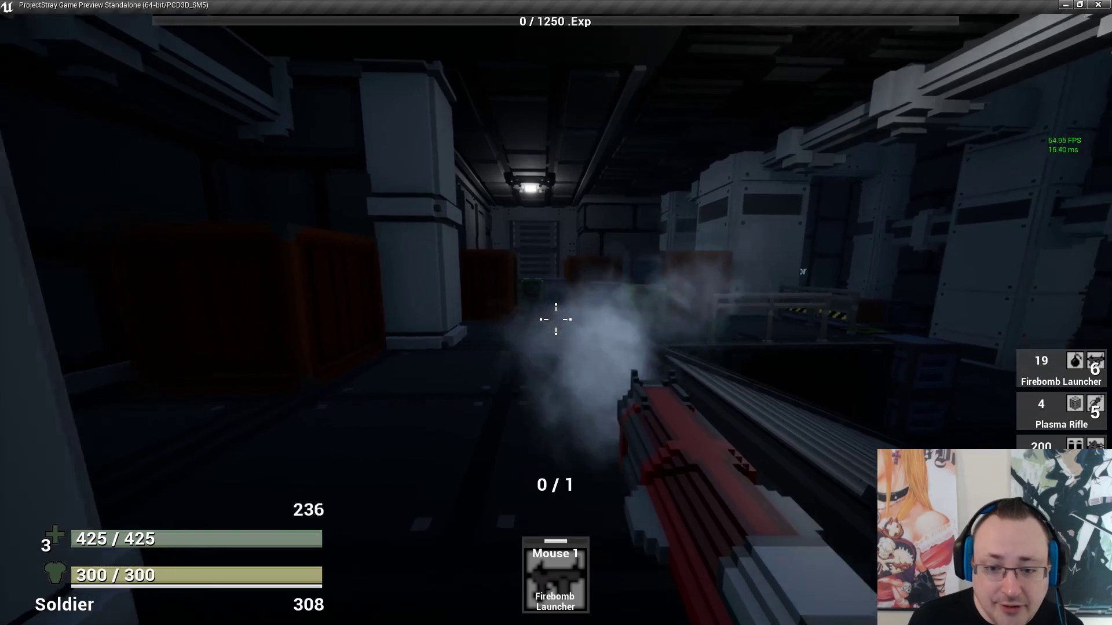
key("w")
key("r")
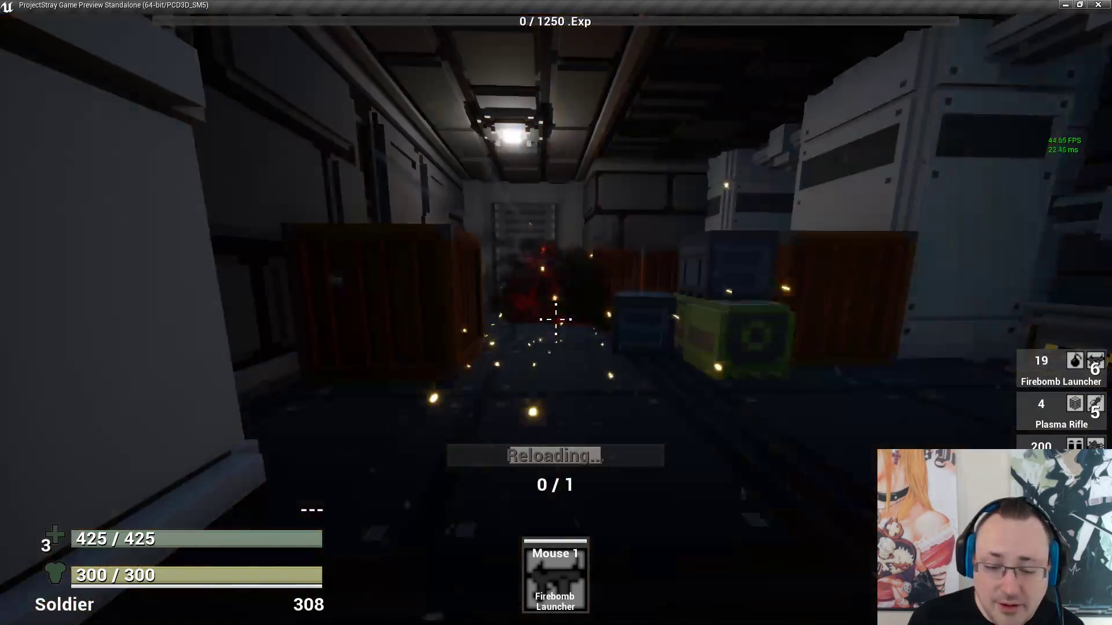
key("w")
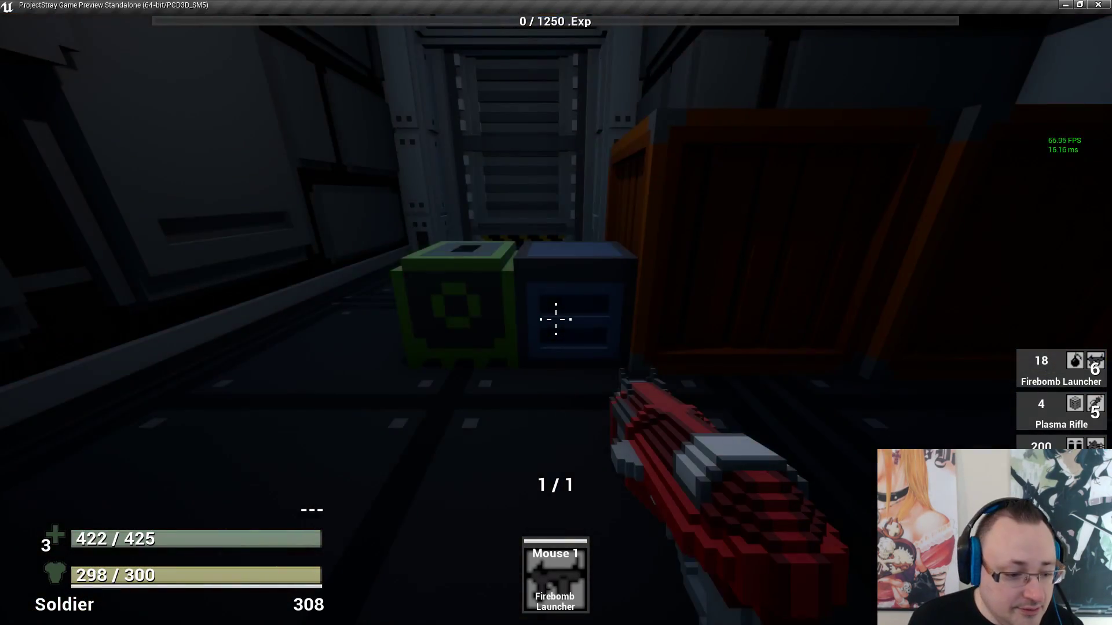
key("w")
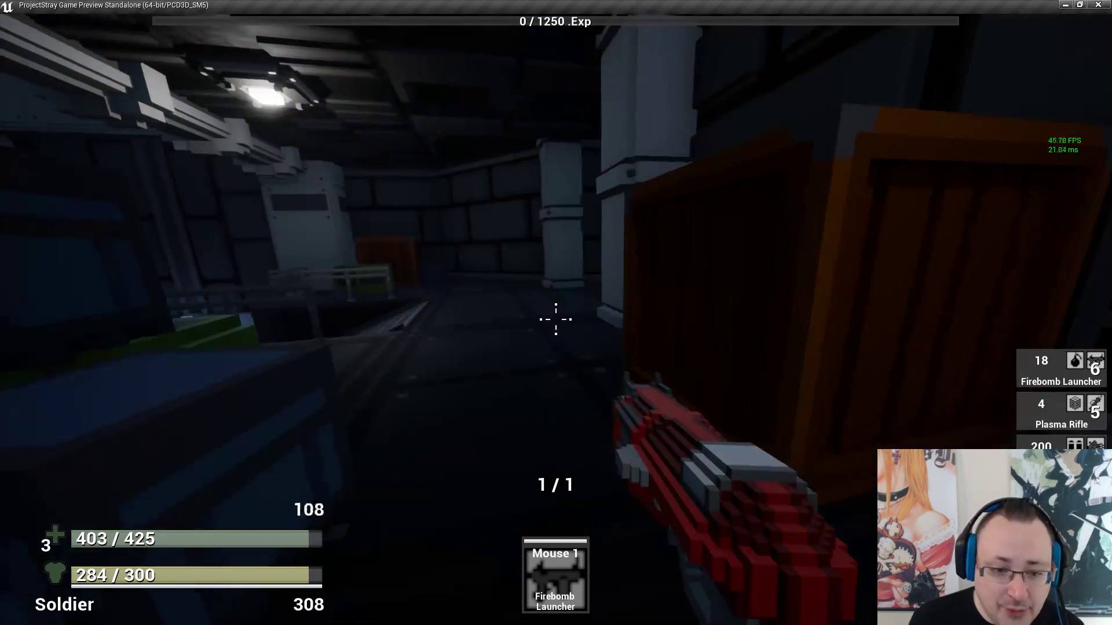
key("w")
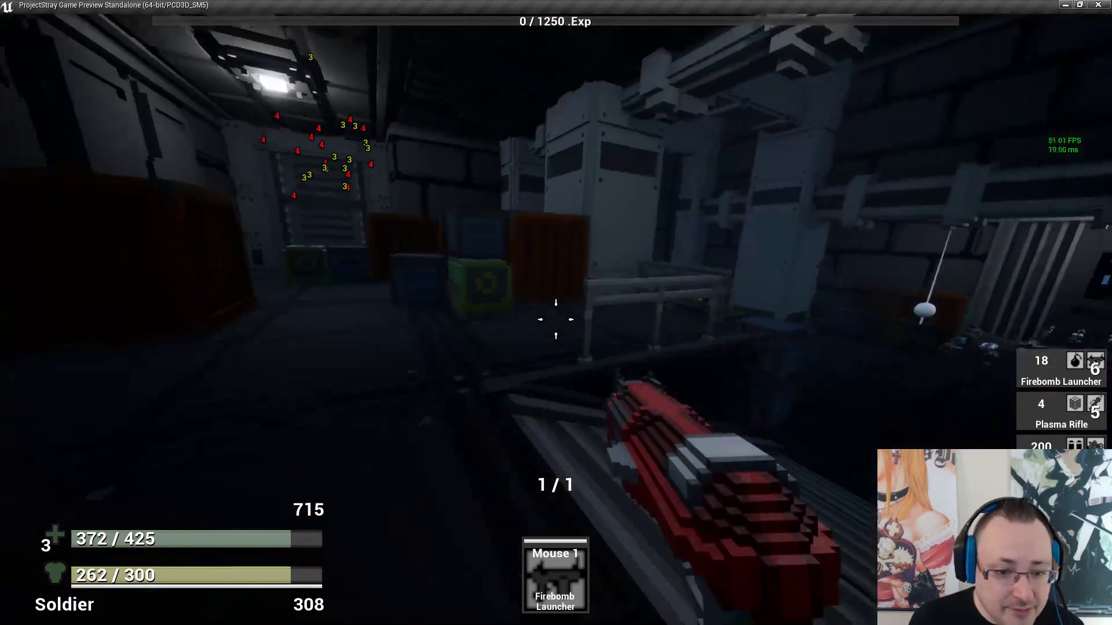
key("w")
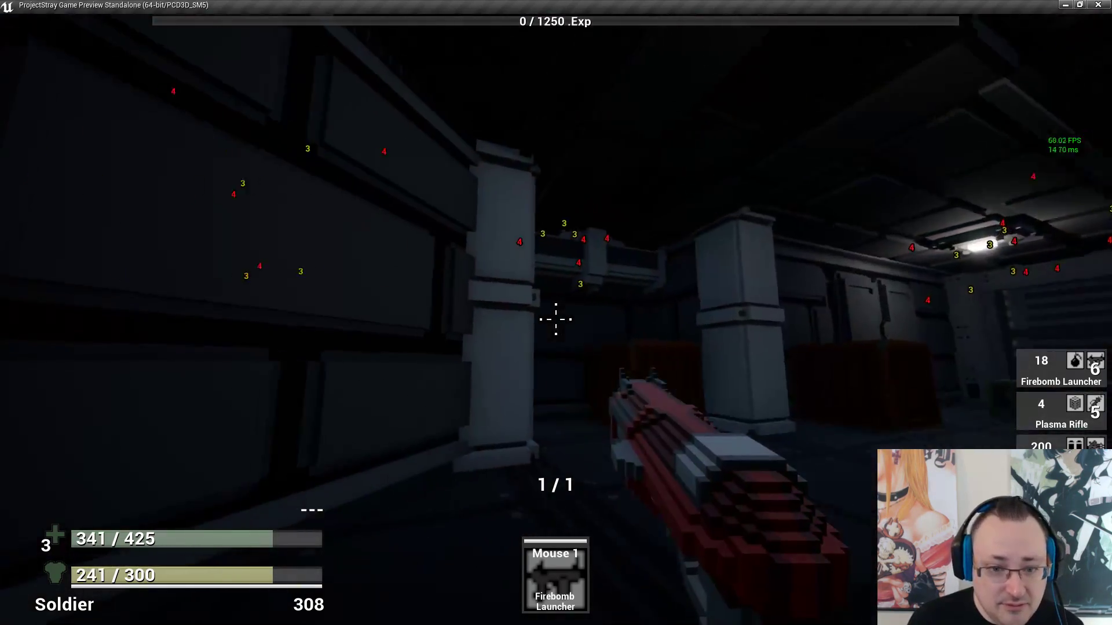
key("w")
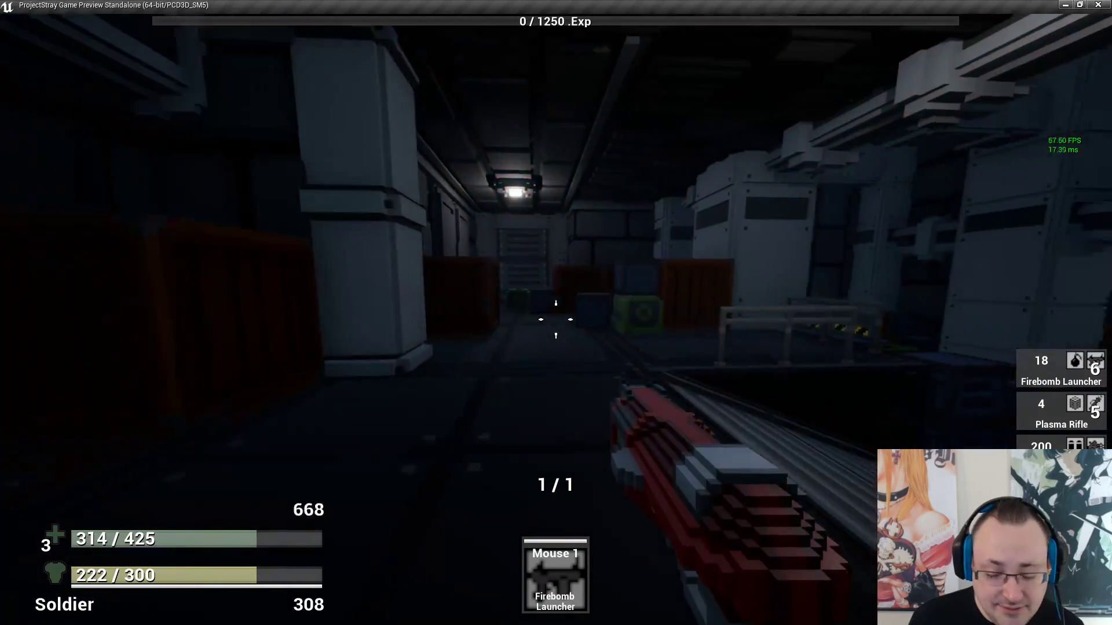
Fire more Firebomb Launcher shots down the passage from its near end, reloading between shots
key("w")
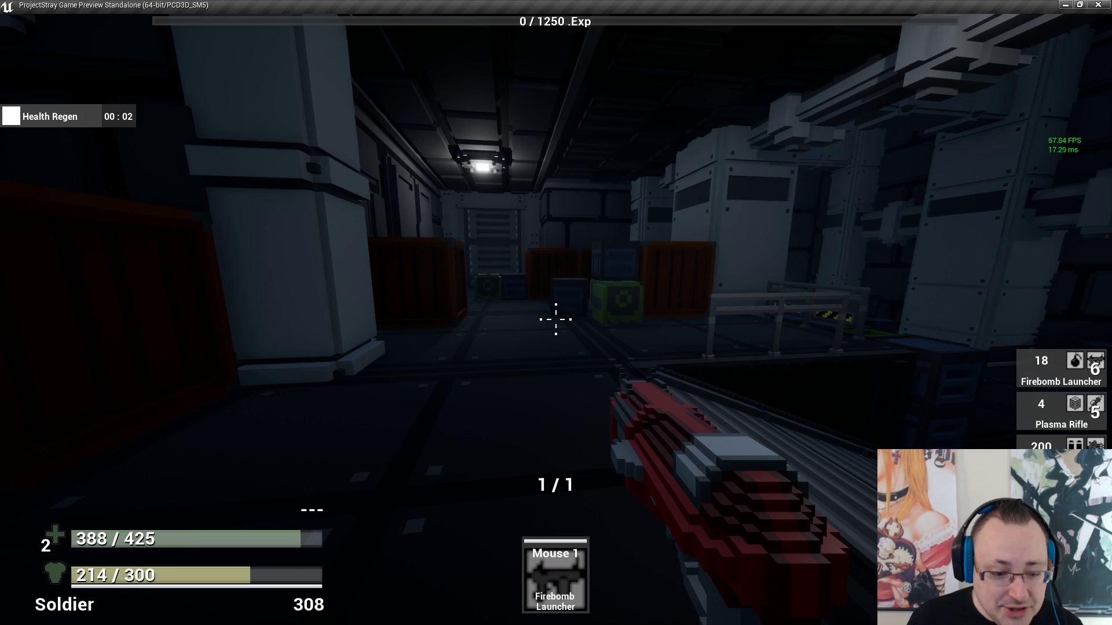
key("w")
left_click(555, 319)
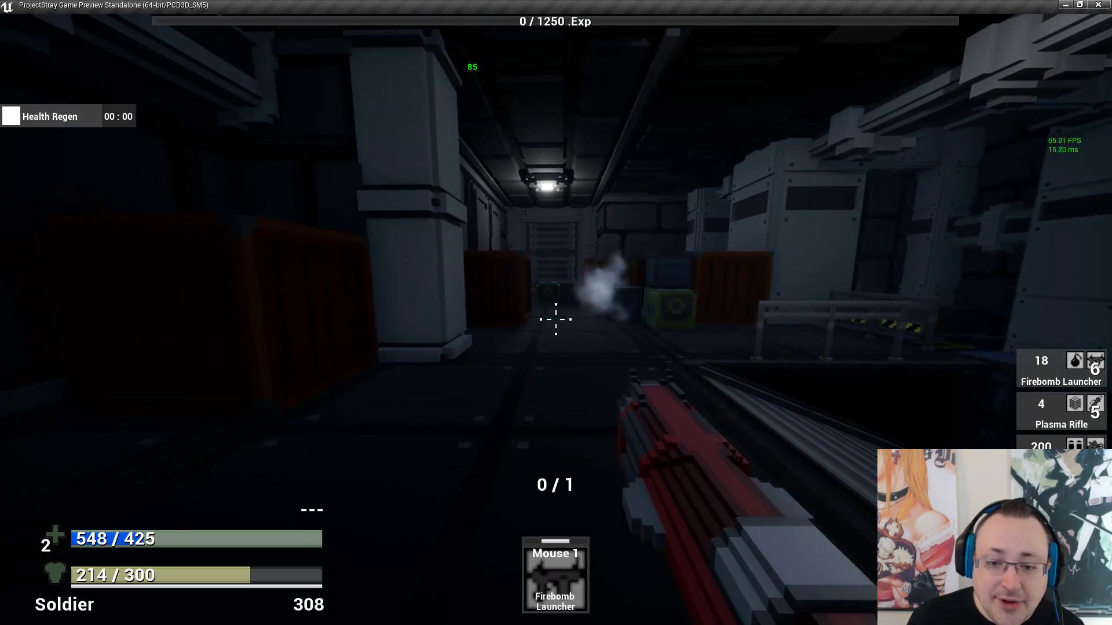
key("r")
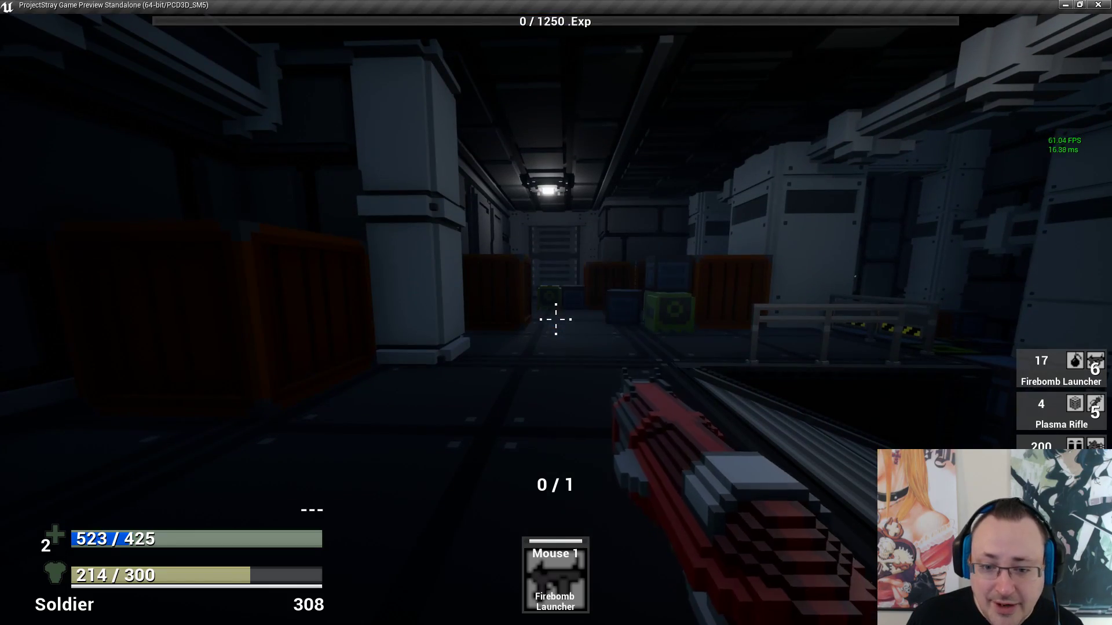
key("r")
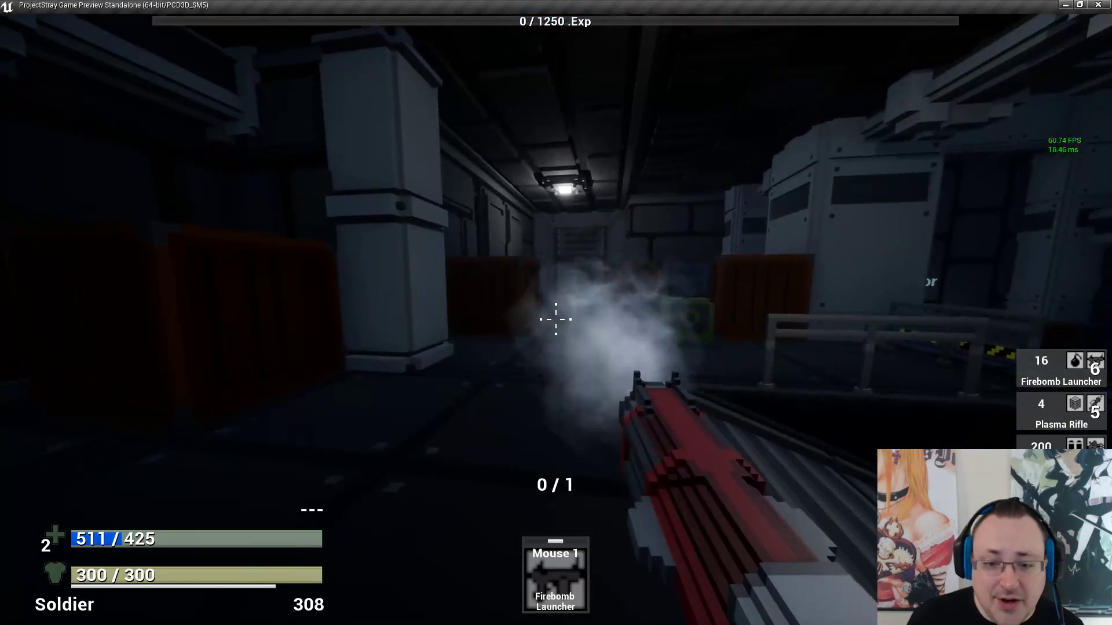
Run into the fresh firebomb area by the far crates and back out to check the burn damage
key("w")
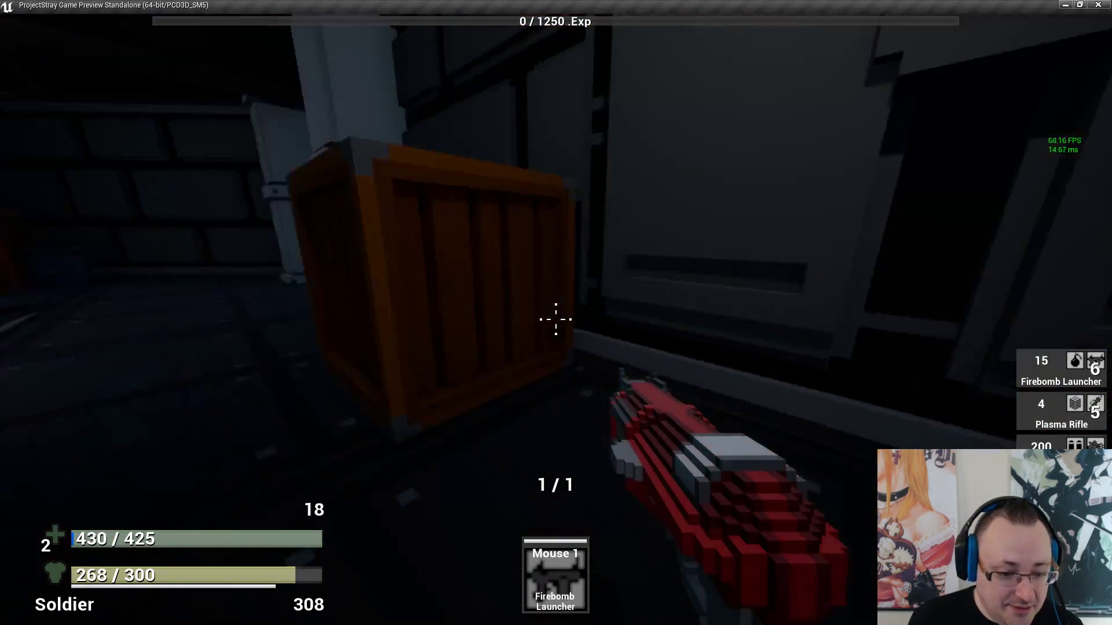
key("s")
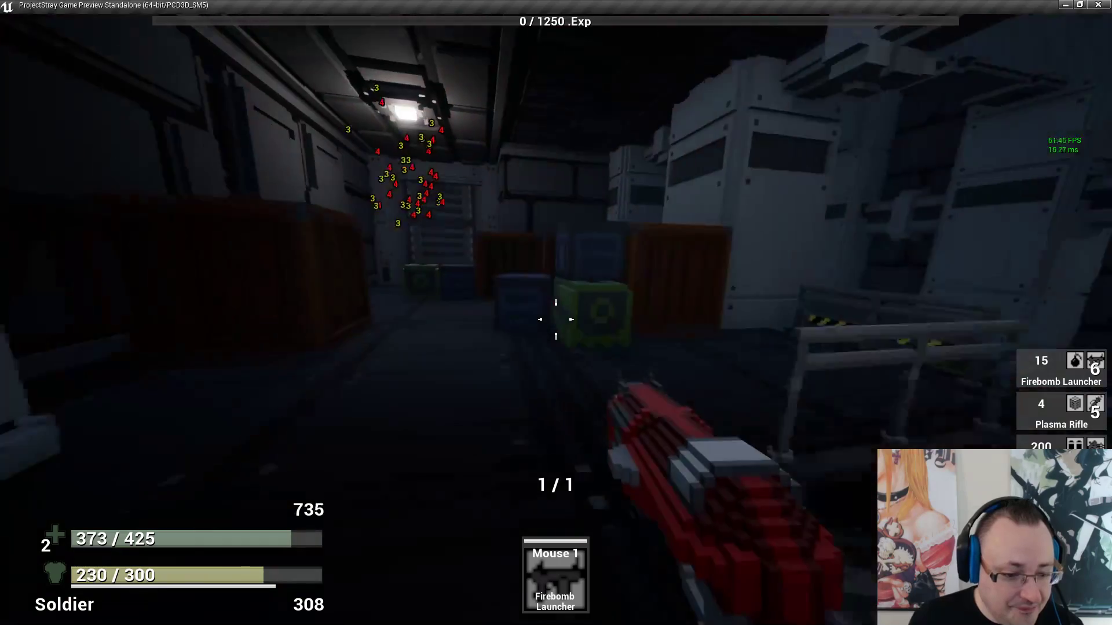
key("s")
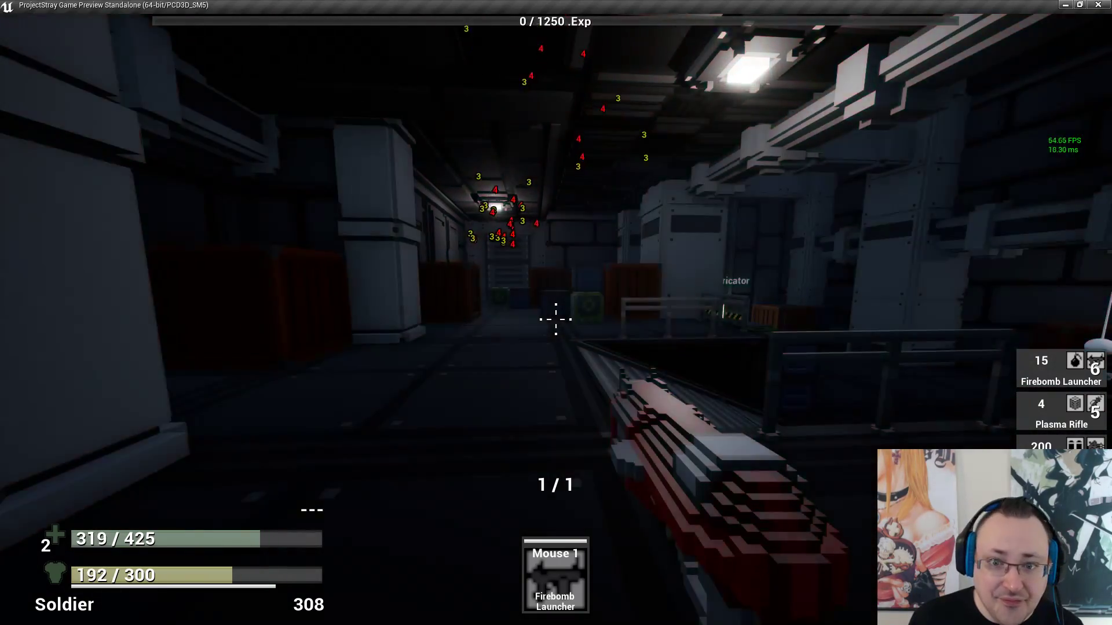
key("s")
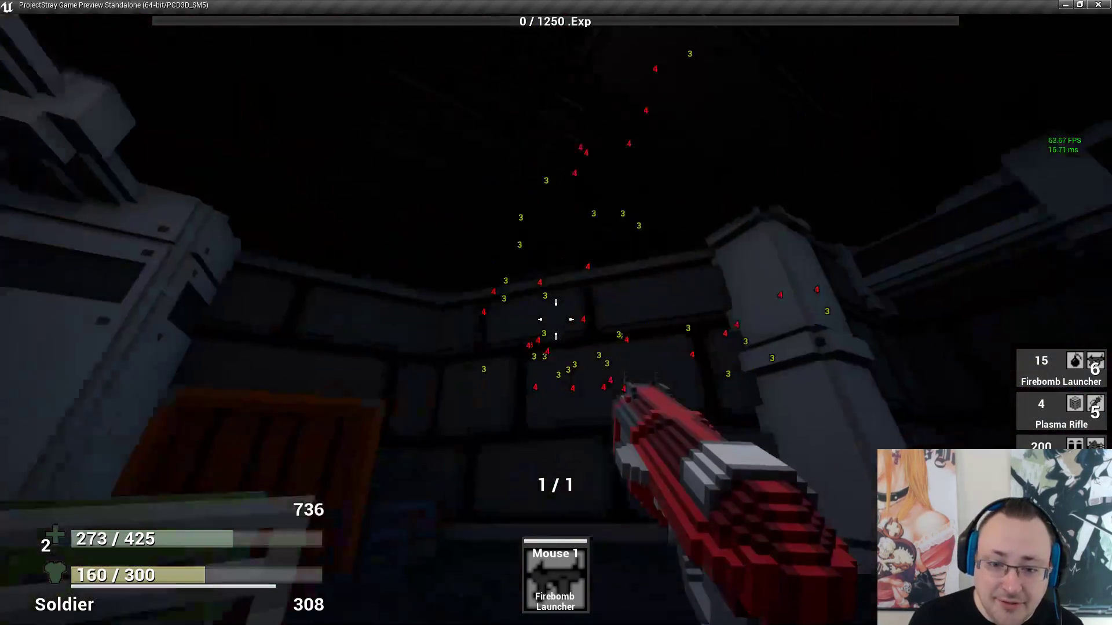
Cross the hub to the top of the stairs, fire the Firebomb Launcher toward the far wall terminal, and reload
key("w")
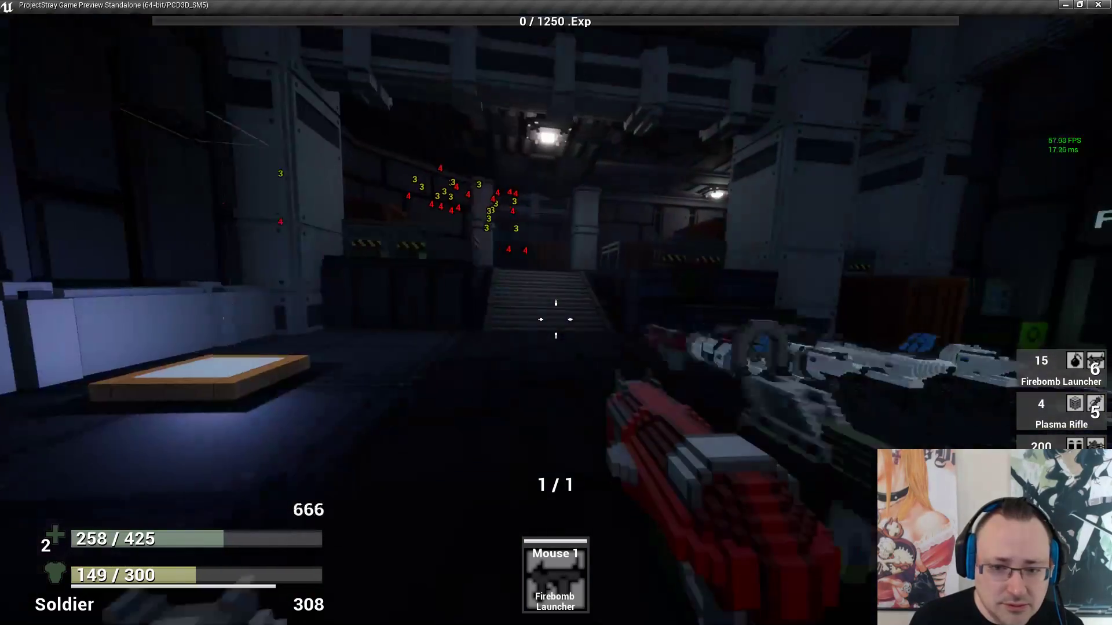
key("w")
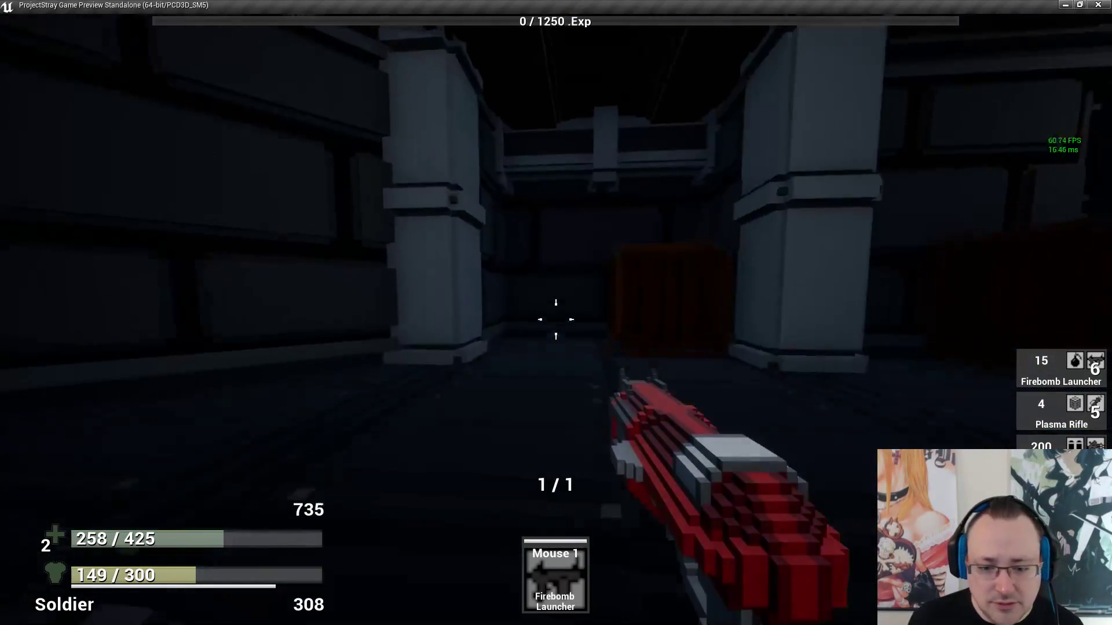
key("w")
left_click(556, 319)
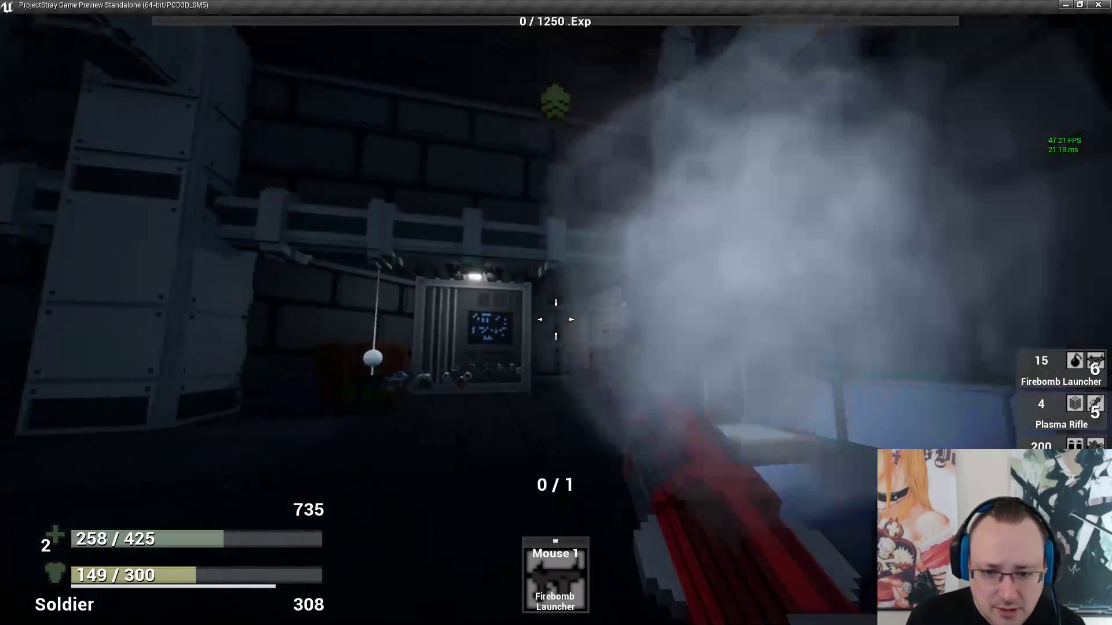
key("s")
key("r")
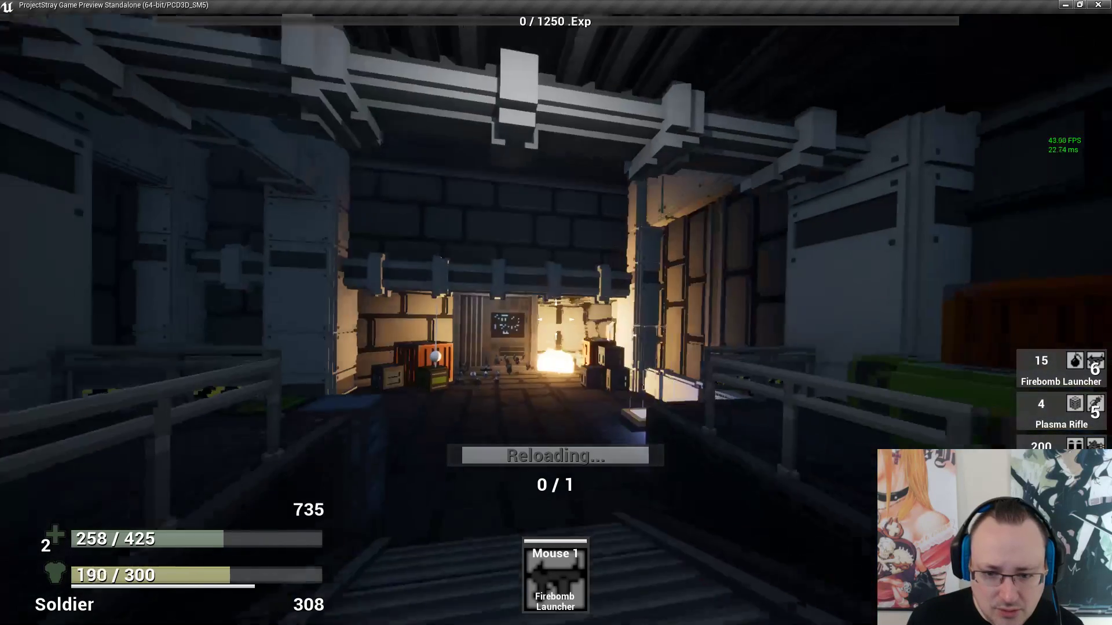
Equip the Light Machinegun from the inventory, load it, test-fire it across the hub, and reload
key("Tab")
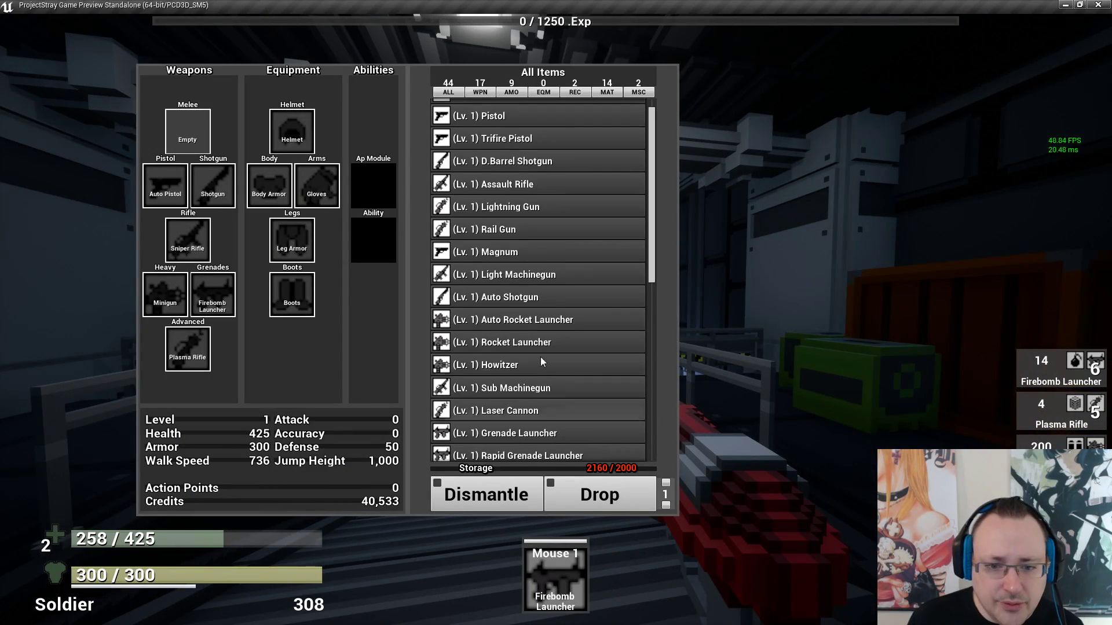
left_click(523, 275)
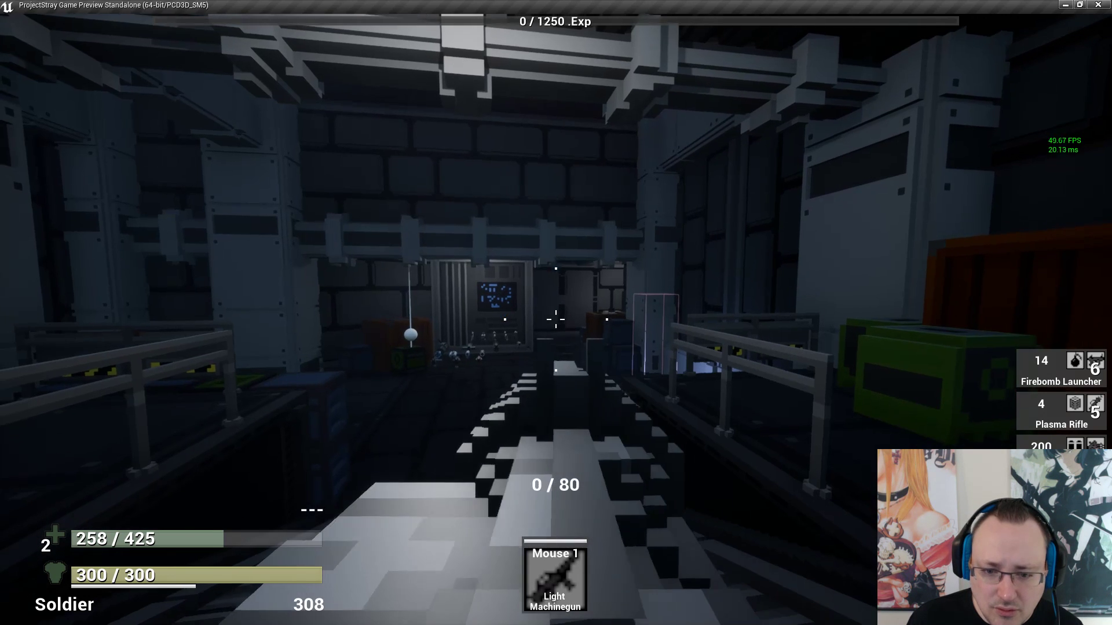
key("r")
left_click_drag(556, 319, 556, 319)
key("r")
key("w")
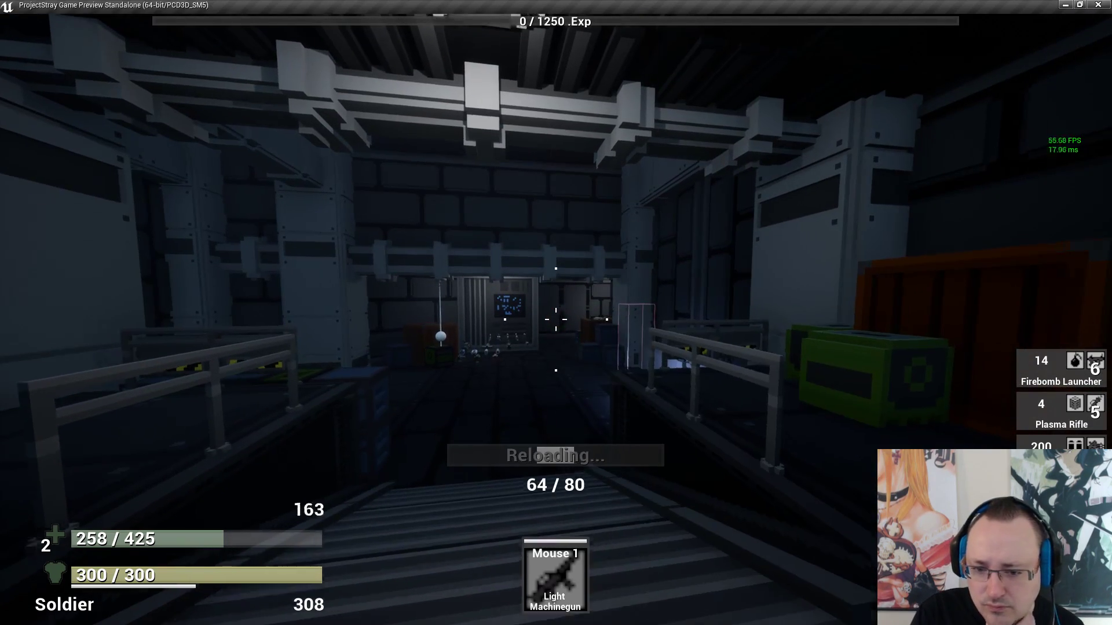
Leave the game preview and set the Plasma Rifle's projectile mesh to Proj_Laser in the slot 6 data table
key("i")
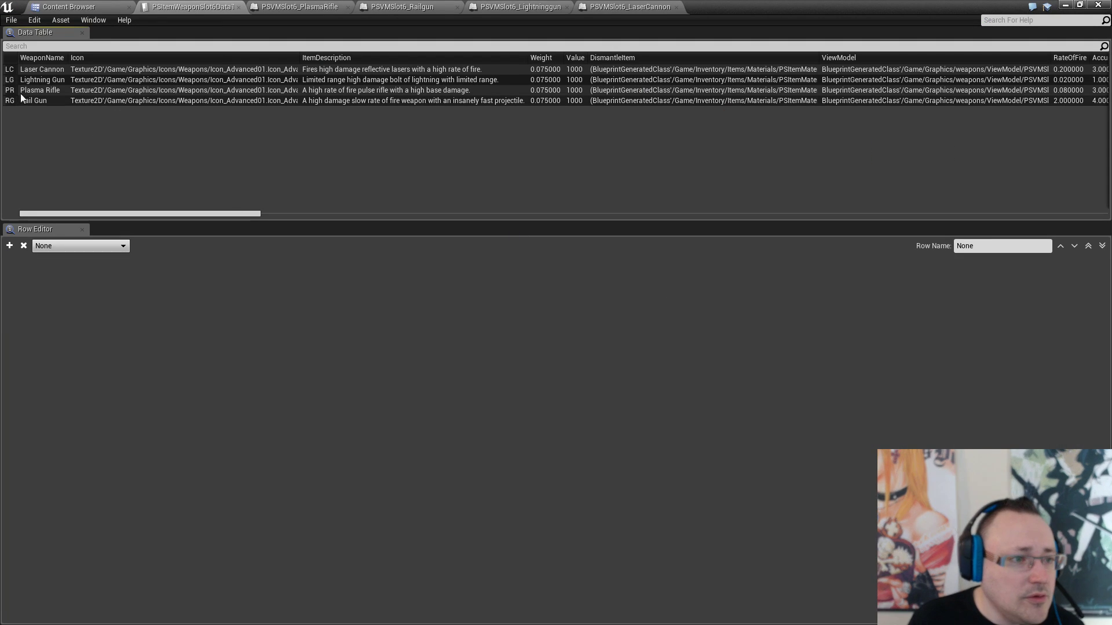
left_click(79, 91)
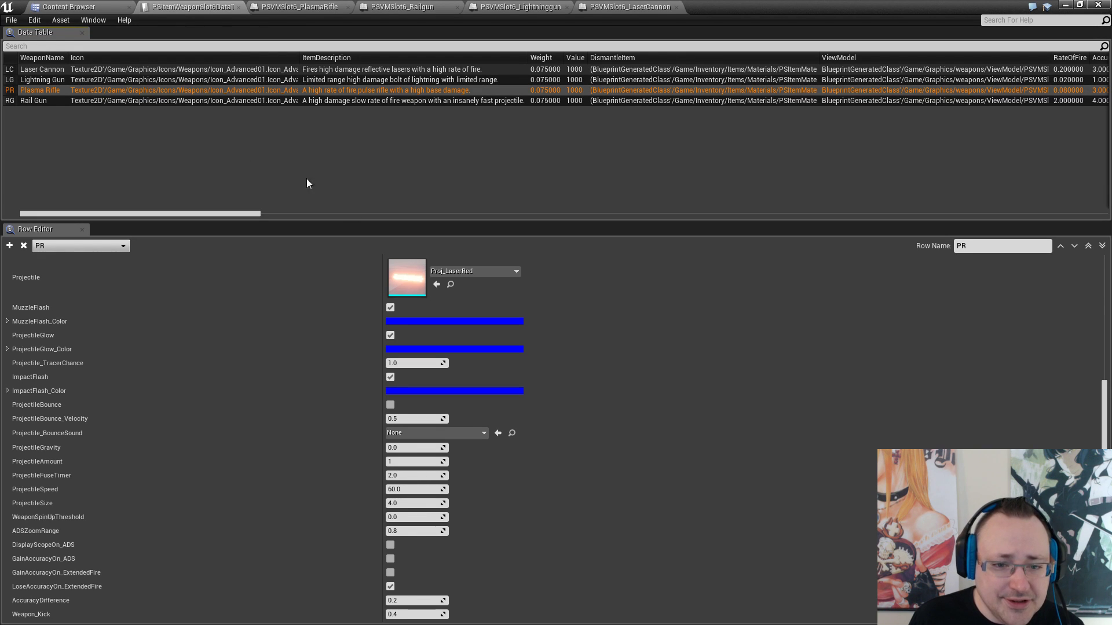
left_click(479, 274)
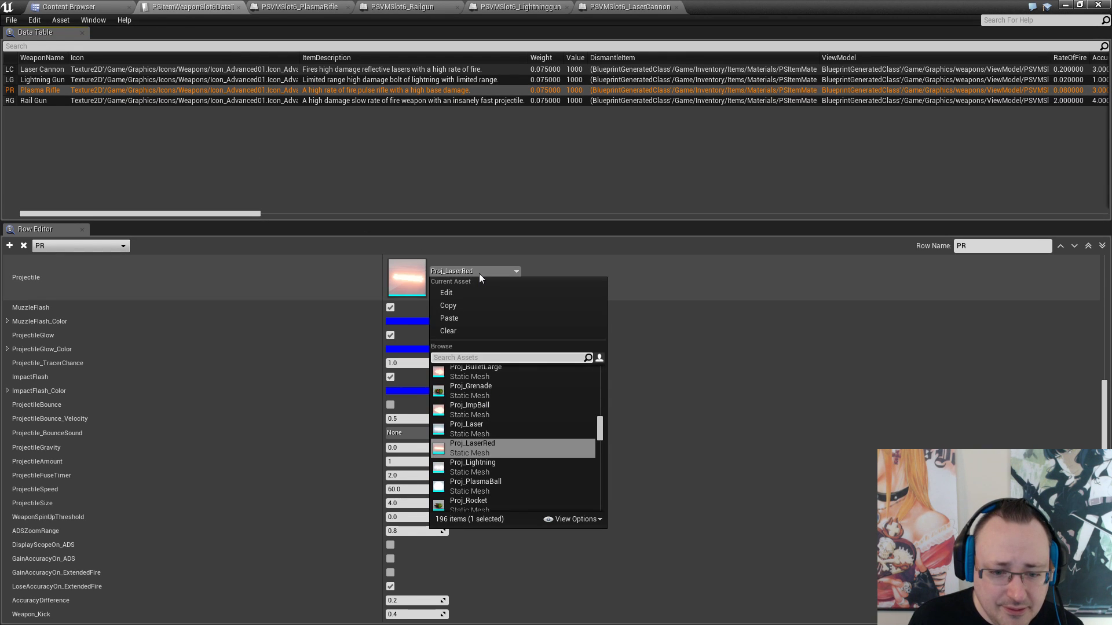
left_click(513, 429)
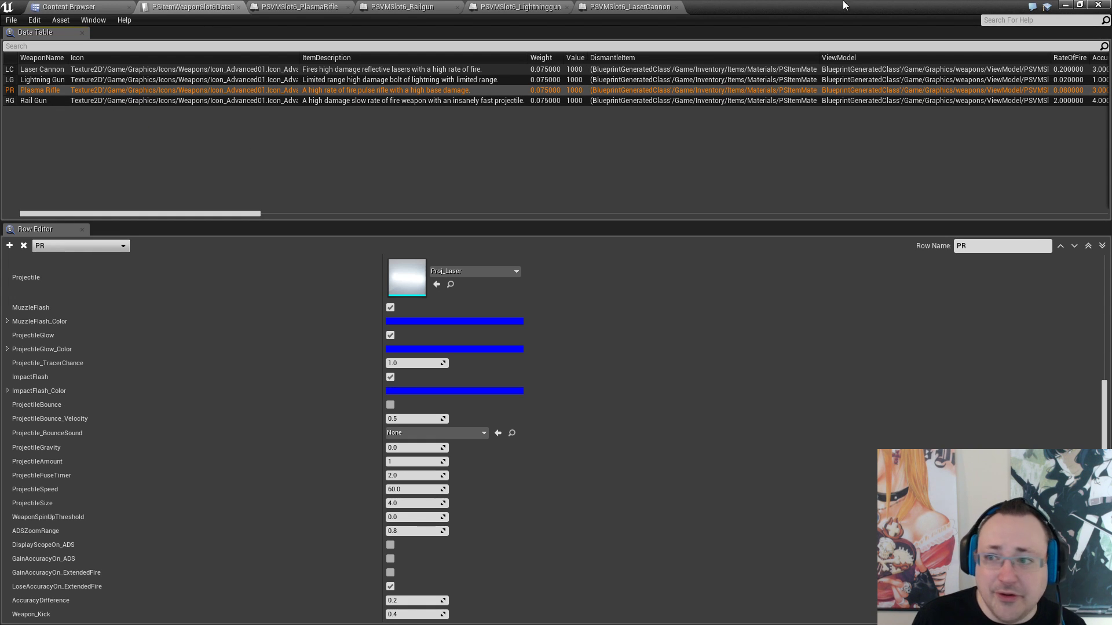
Return to the Hub01 level, start a new standalone game preview, and enlarge it to full size
left_click(1065, 5)
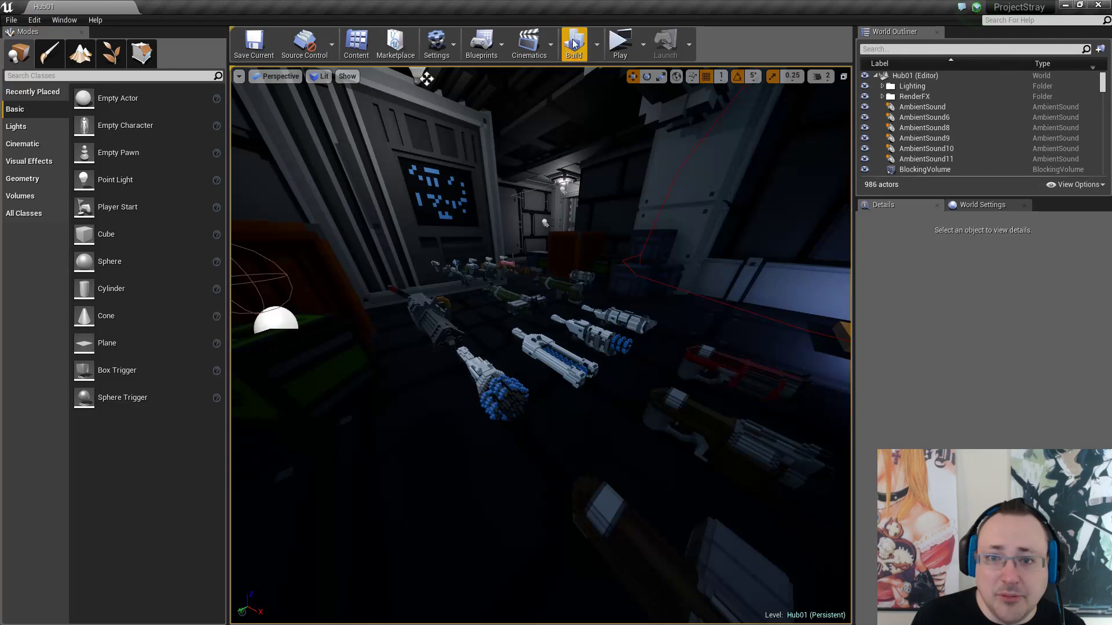
left_click(620, 44)
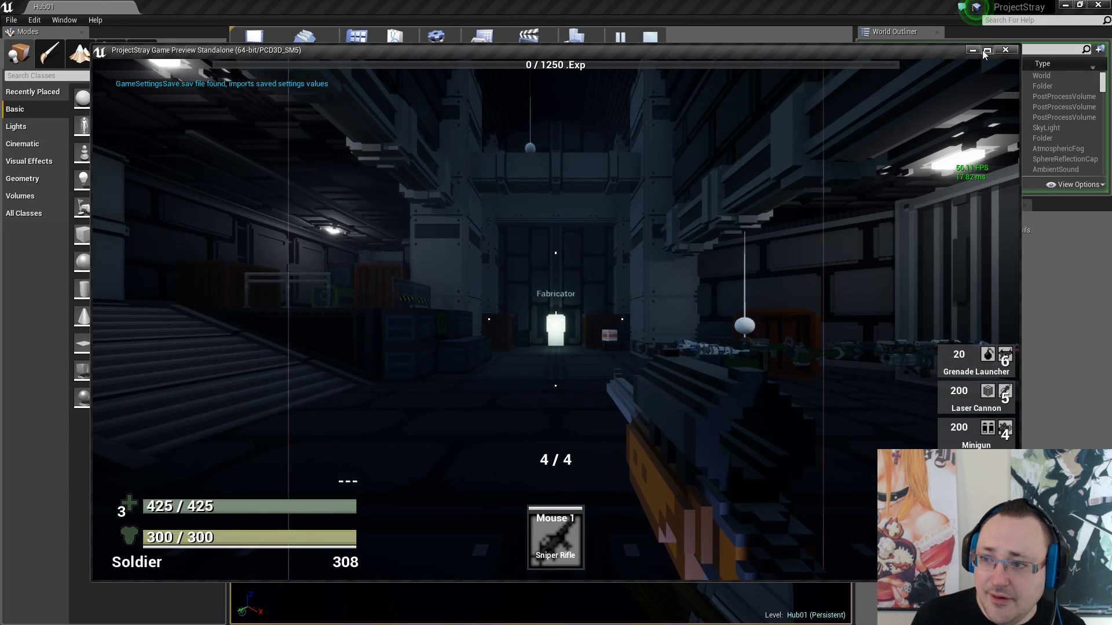
left_click(983, 50)
left_click(583, 306)
Equip the Plasma Rifle from the character's inventory
key("Tab")
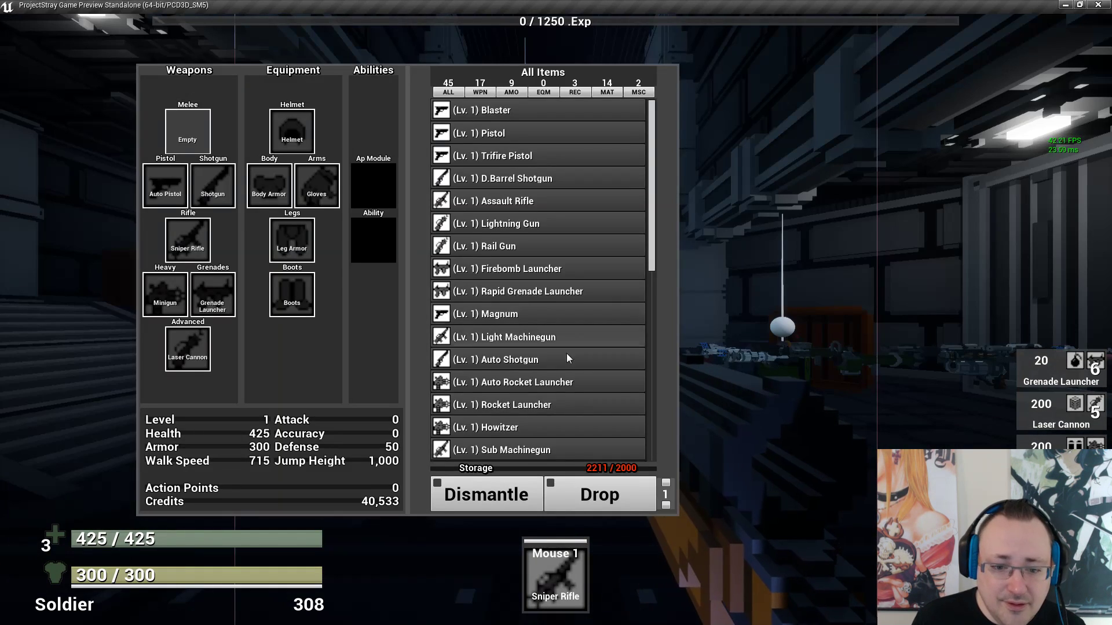
scroll(551, 390, "down", 2)
scroll(551, 390, "down", 5)
left_click(536, 346)
key("Tab")
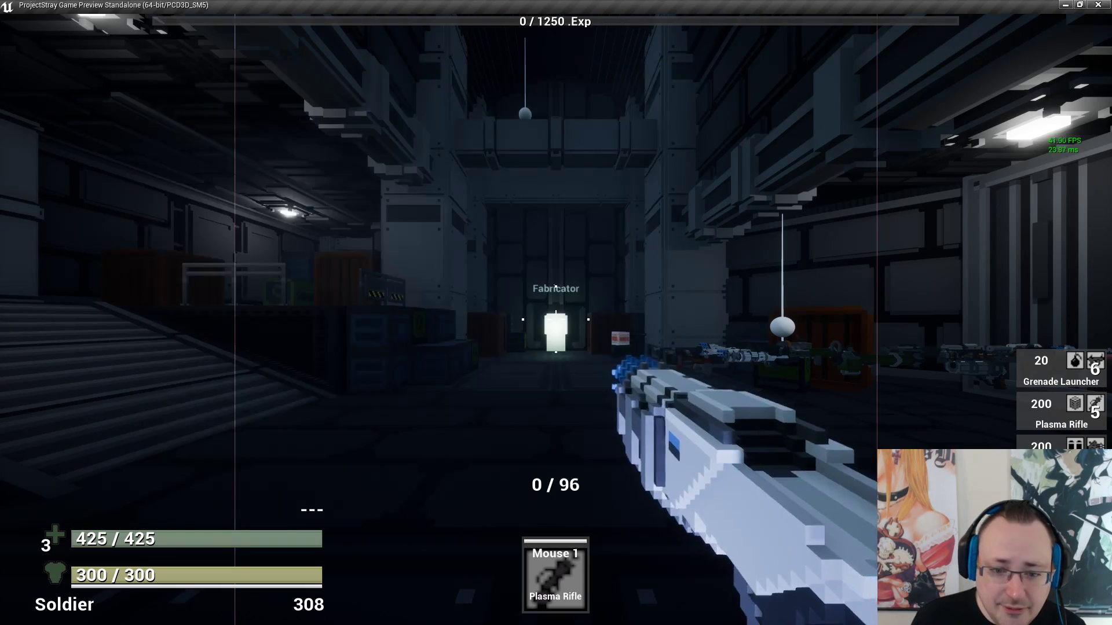
Load the Plasma Rifle, run up the stairs, and empty a full magazine toward the far crates to test the projectile
key("w")
key("r")
key("w")
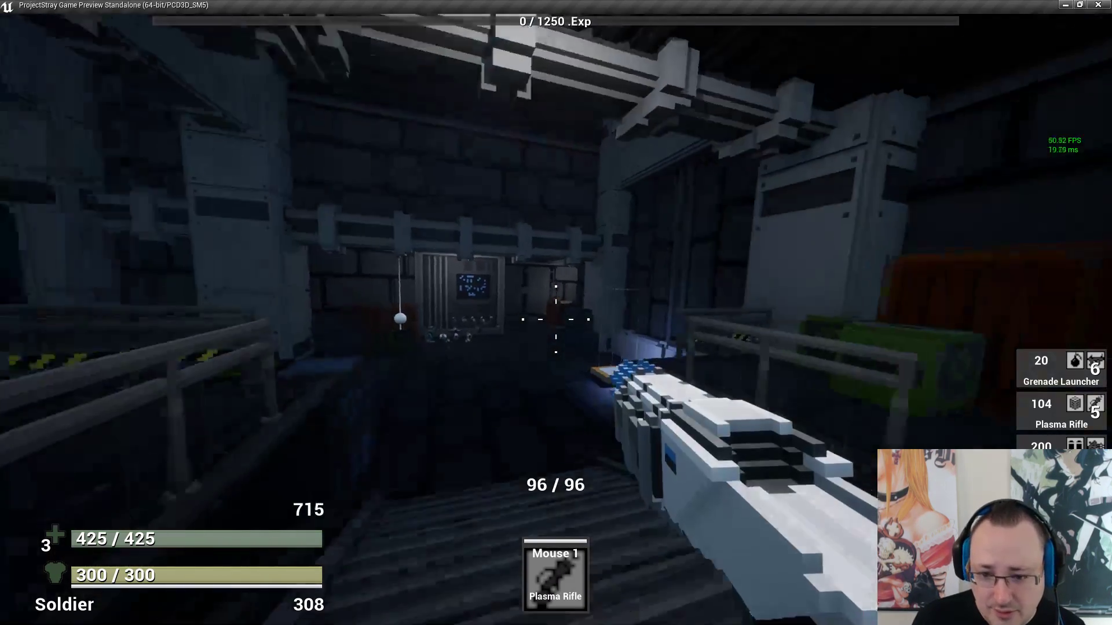
right_click(555, 319)
left_click_drag(556, 319, 556, 319)
right_click(556, 319)
right_click(555, 319)
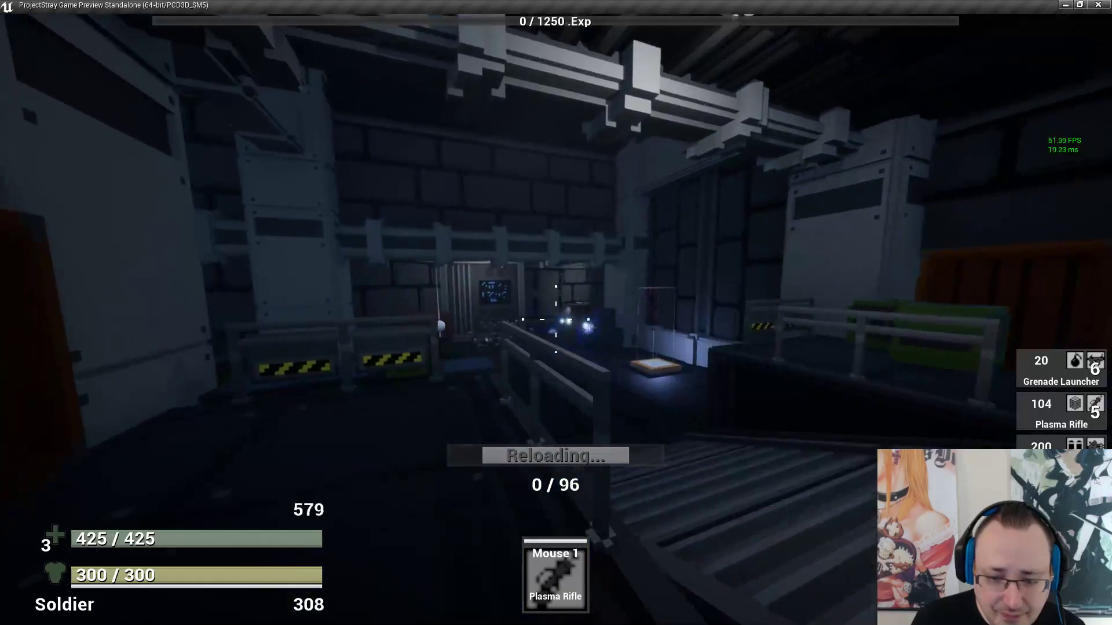
Fire the remaining Plasma Rifle ammo down the passage while moving around the stairs, and leave the game preview
key("w")
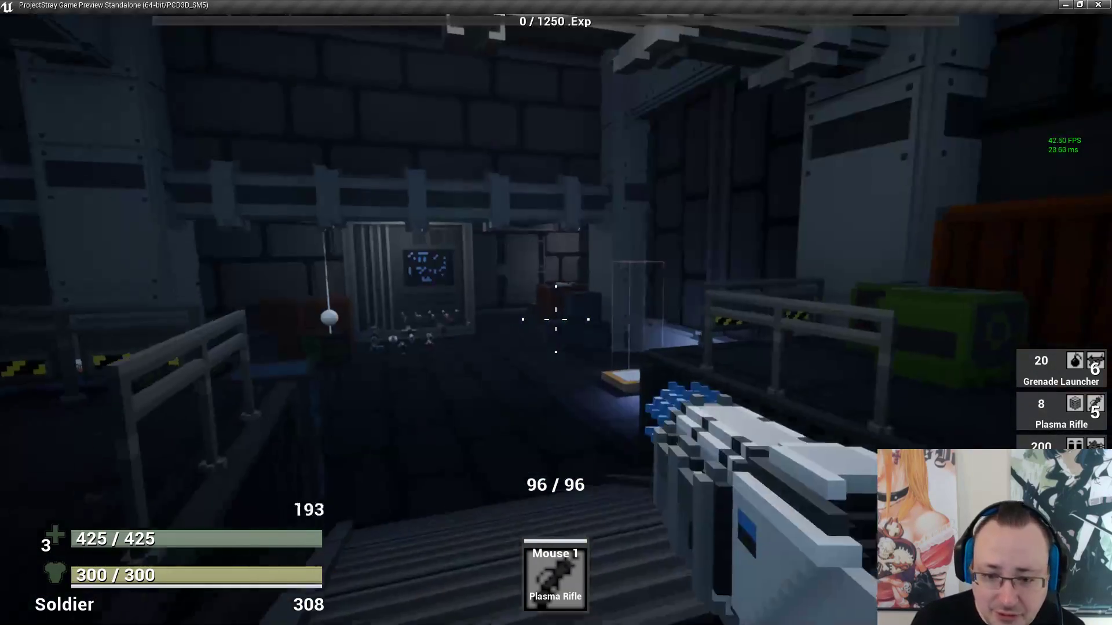
right_click(556, 319)
left_click_drag(556, 320, 556, 319)
key("s")
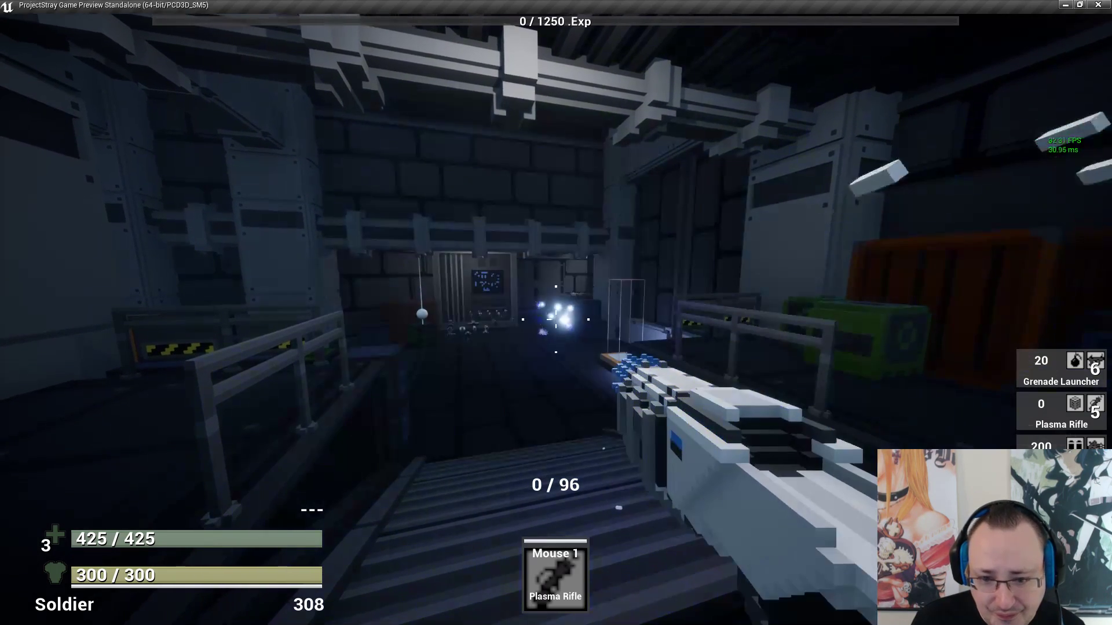
key("i")
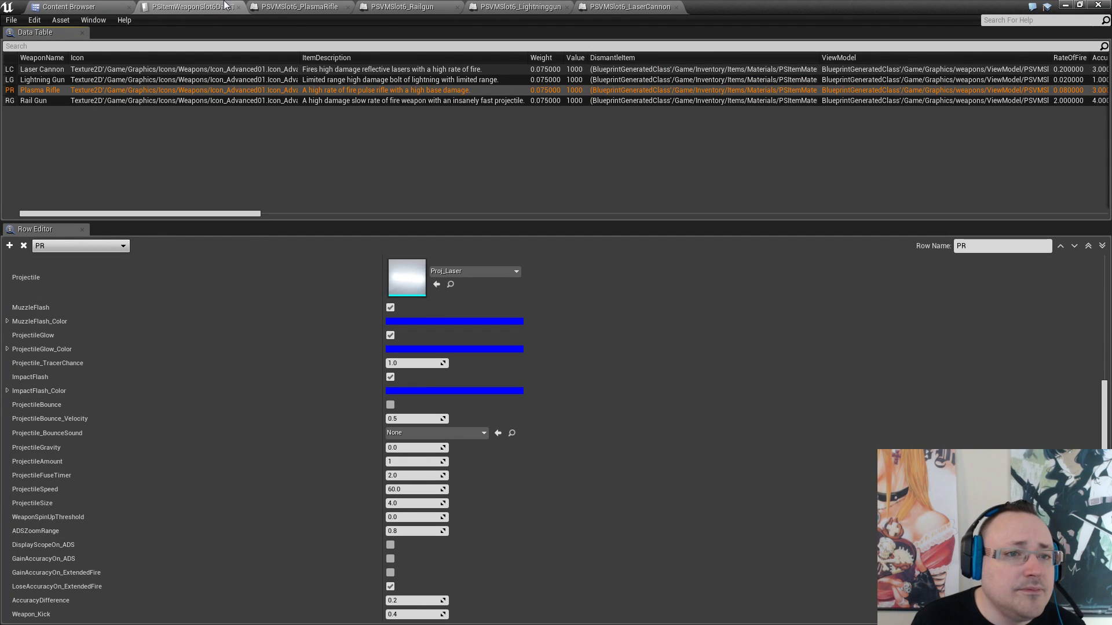
Open PSItemWeaponSlot2DataTable from the WeaponSlot2 Base folder and select the Blaster row
left_click(69, 7)
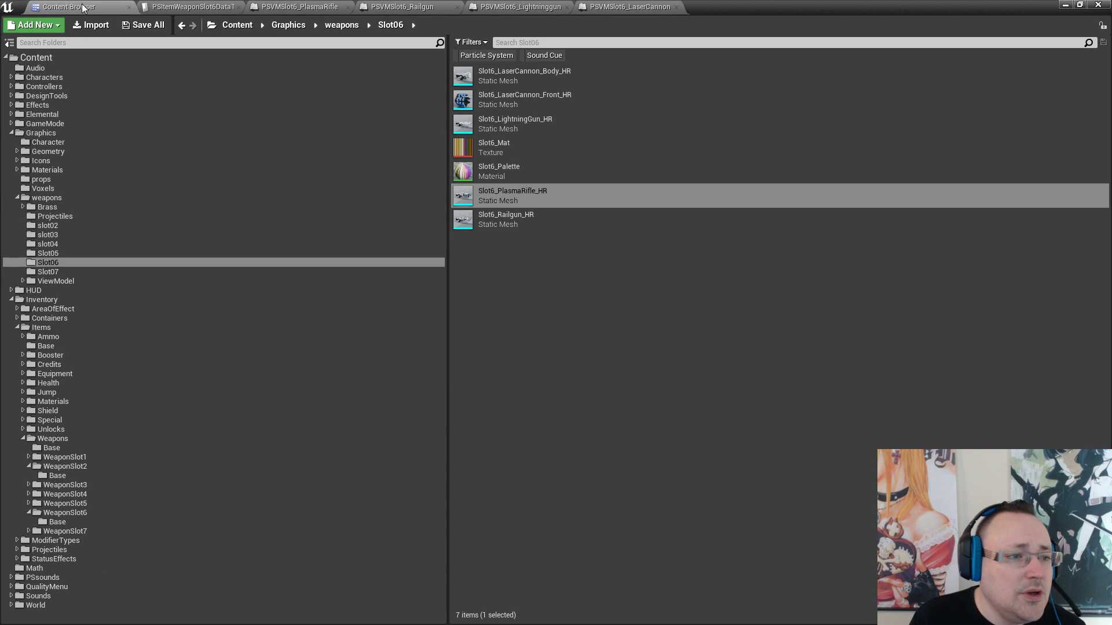
left_click(57, 227)
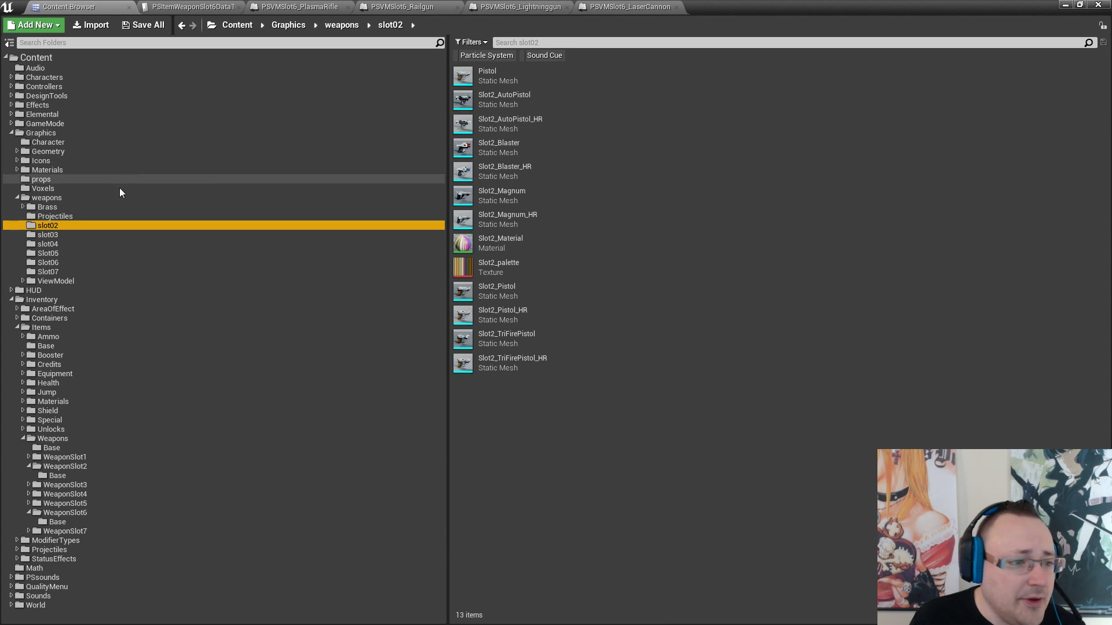
left_click(57, 475)
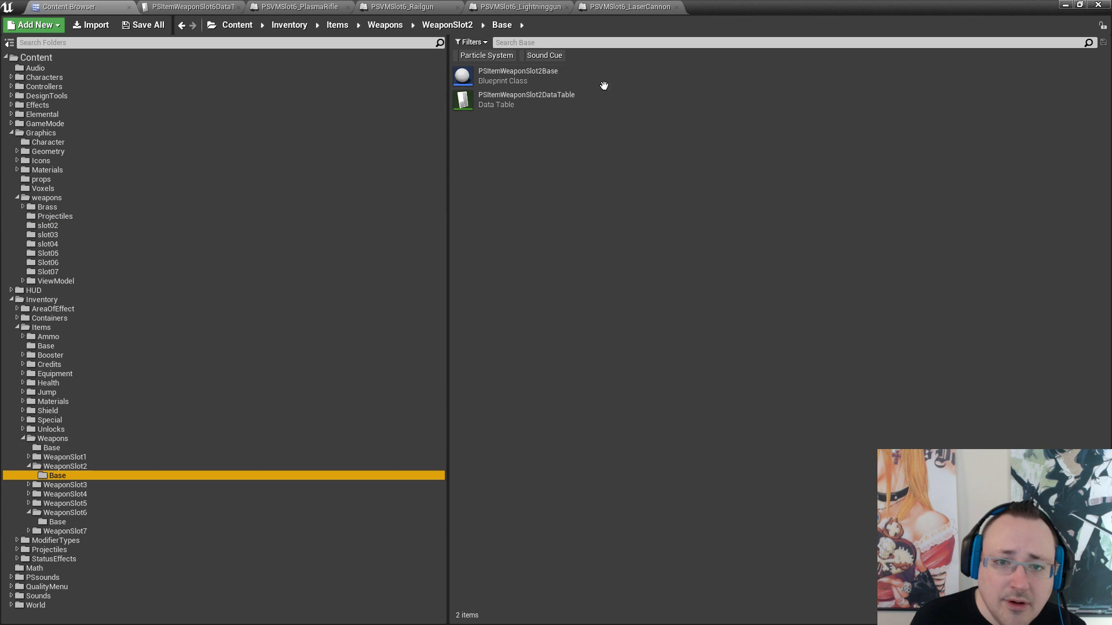
double_click(533, 100)
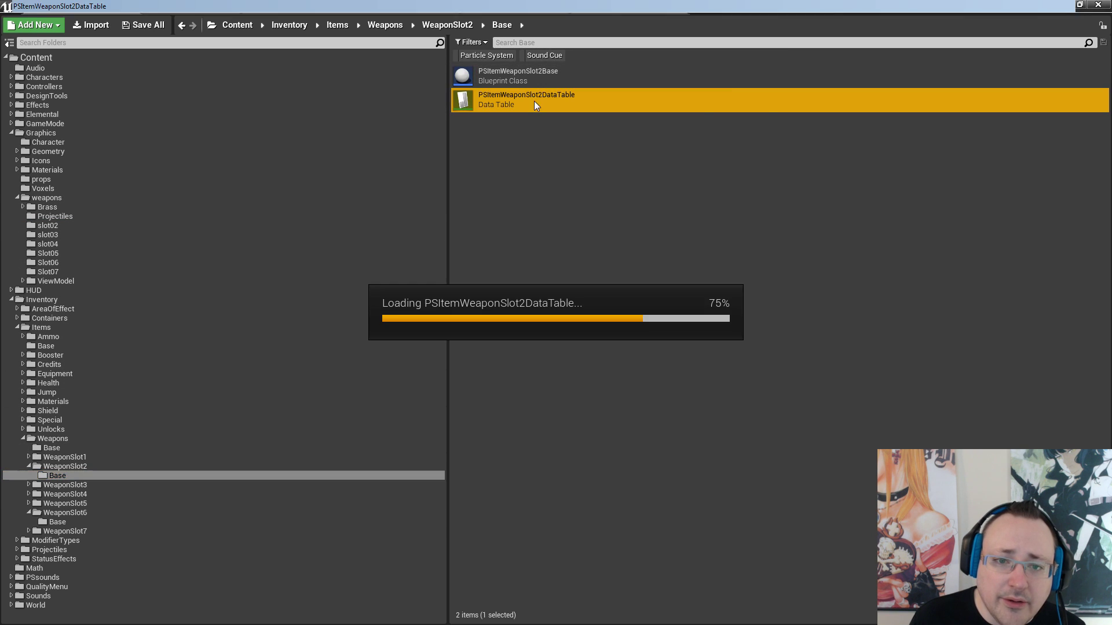
left_click(208, 80)
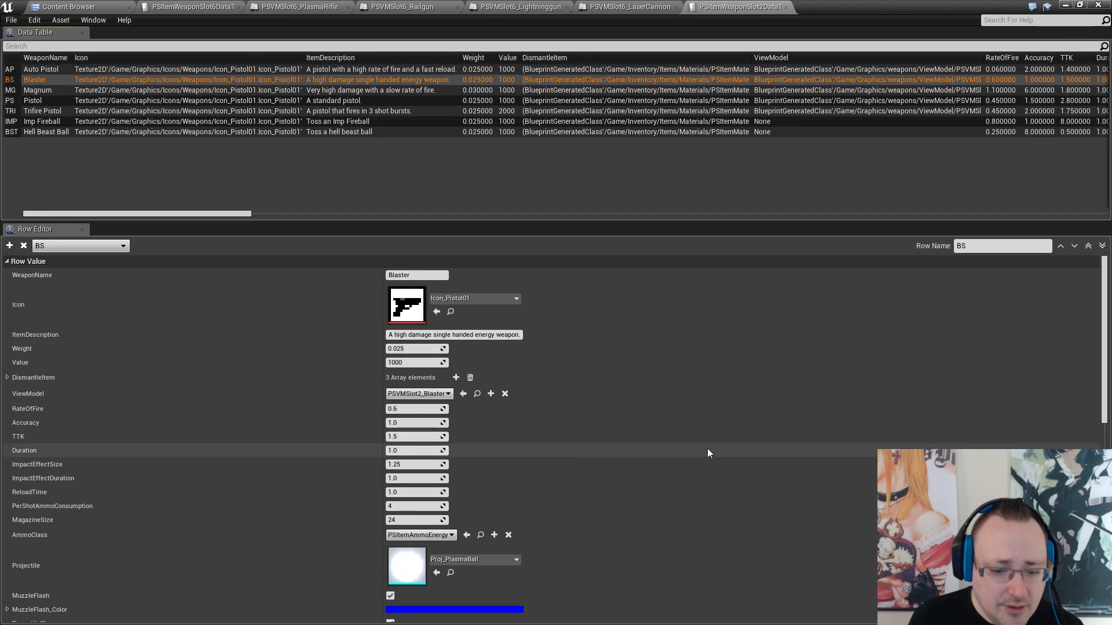
Copy the Blaster's Weapon_MuzzleFlash, P_Shotgun_MuzzleFlash_Light, into the Plasma Rifle's Weapon_MuzzleFlash in the slot 6 data table
scroll(655, 456, "down", 6)
scroll(638, 454, "down", 7)
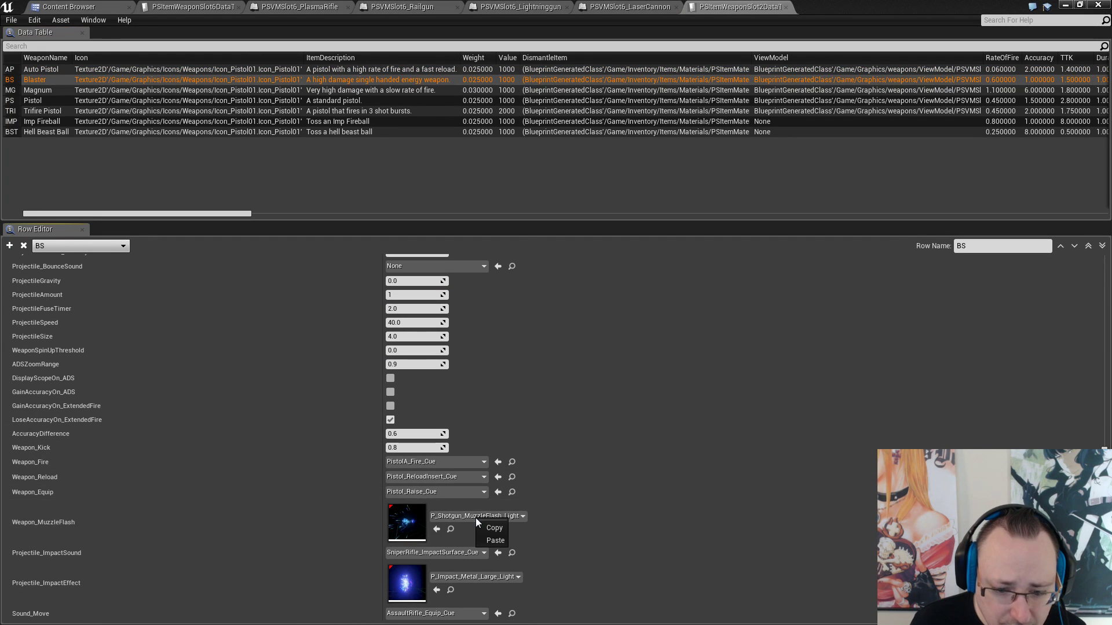
left_click(187, 7)
scroll(606, 469, "down", 10)
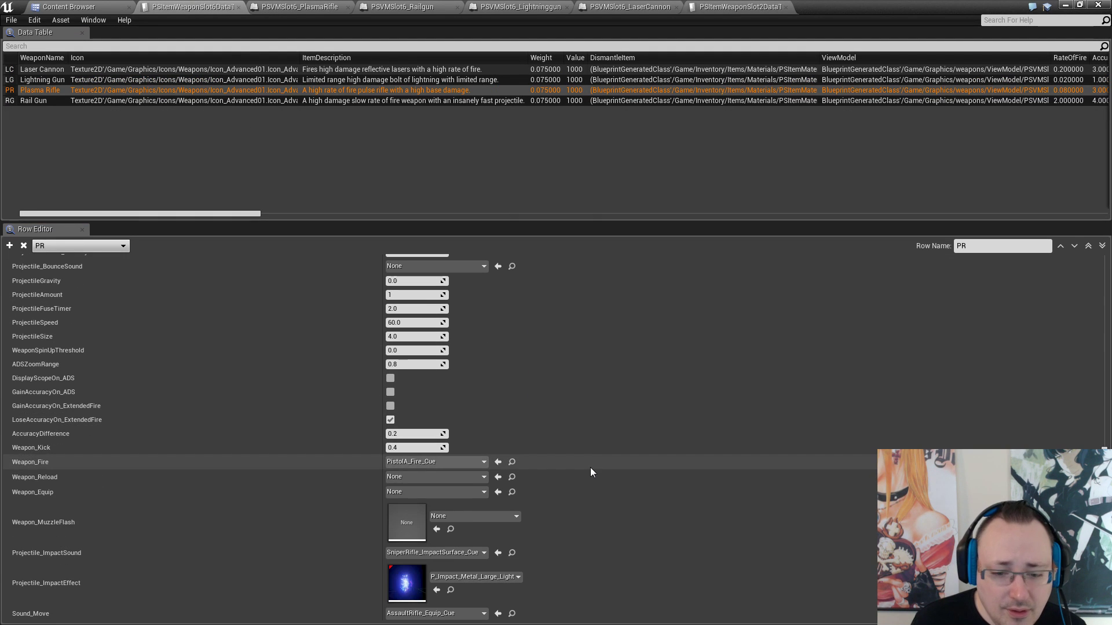
right_click(443, 516)
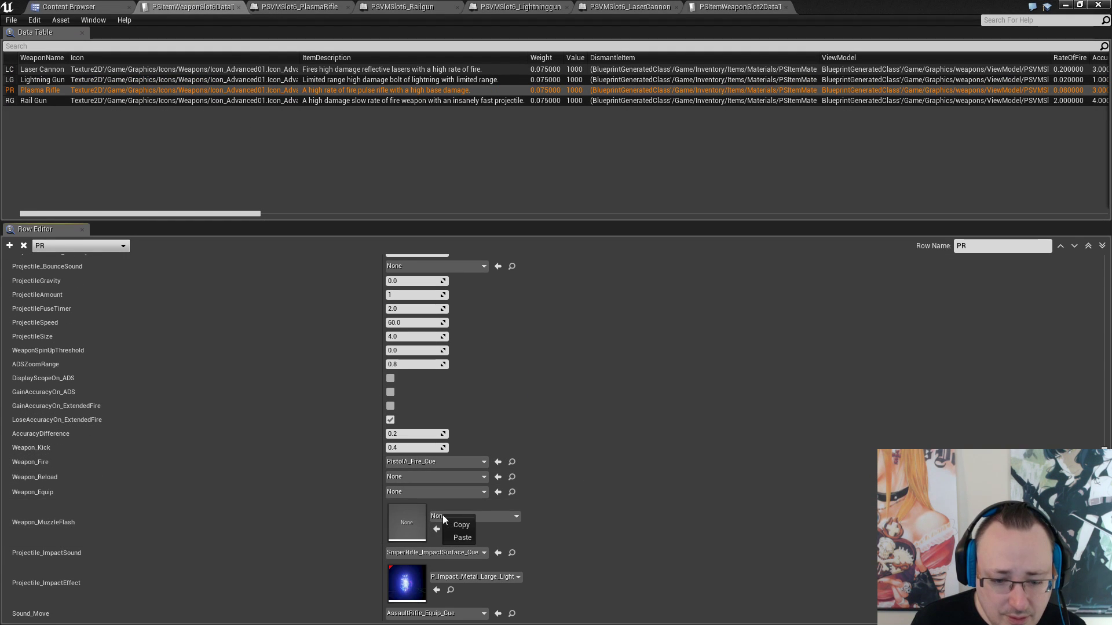
left_click(462, 538)
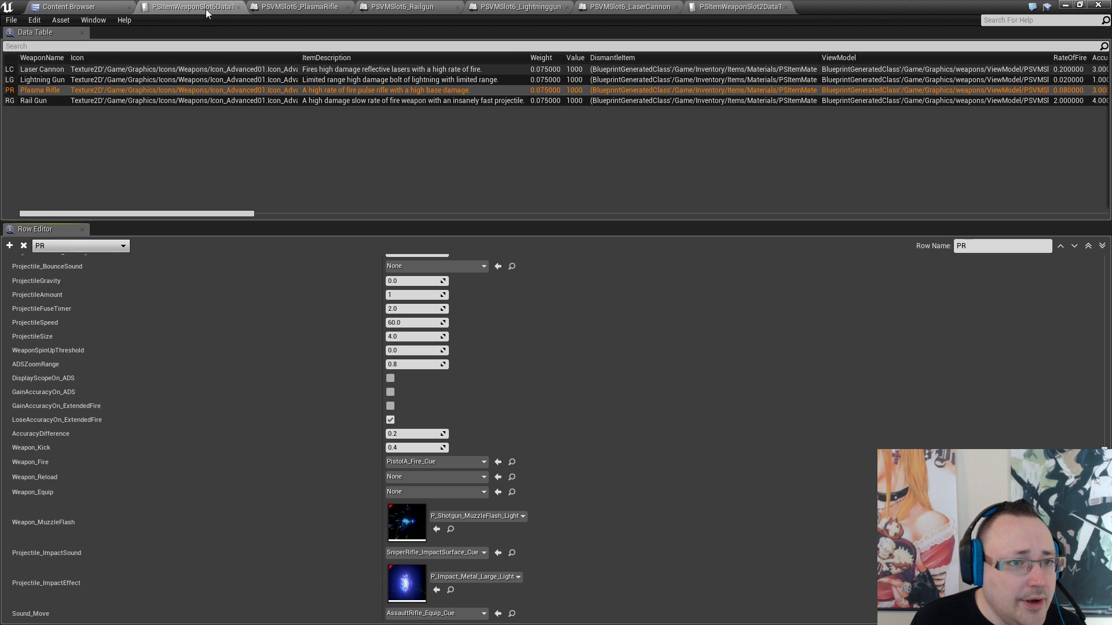
Close the slot 2 data table and return to the Plasma Rifle row in the slot 6 data table
left_click_drag(731, 10, 185, 8)
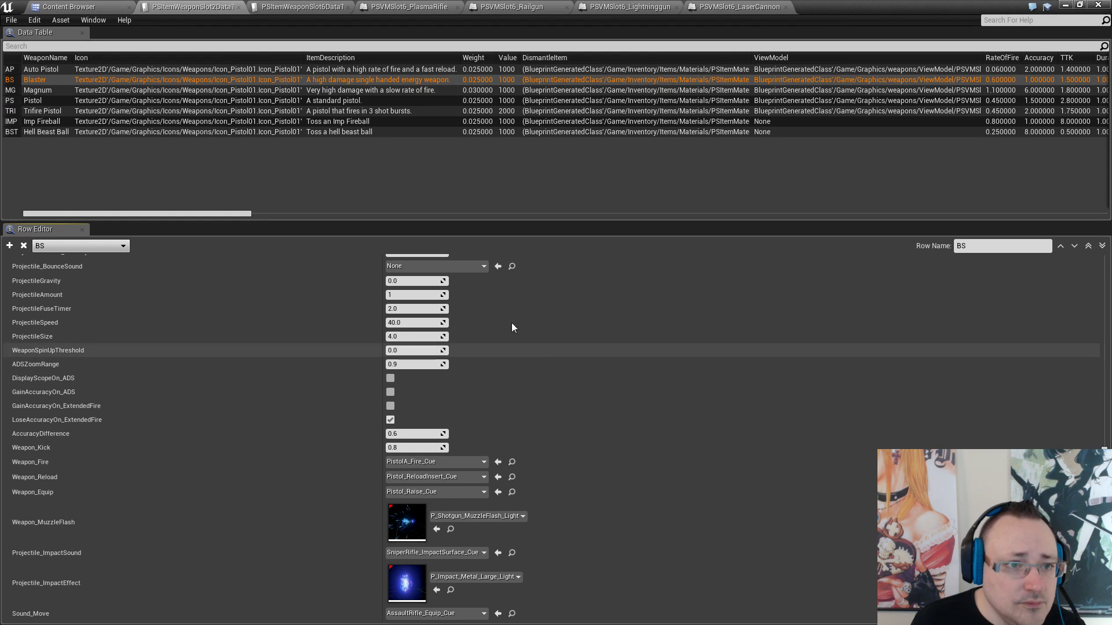
left_click(307, 7)
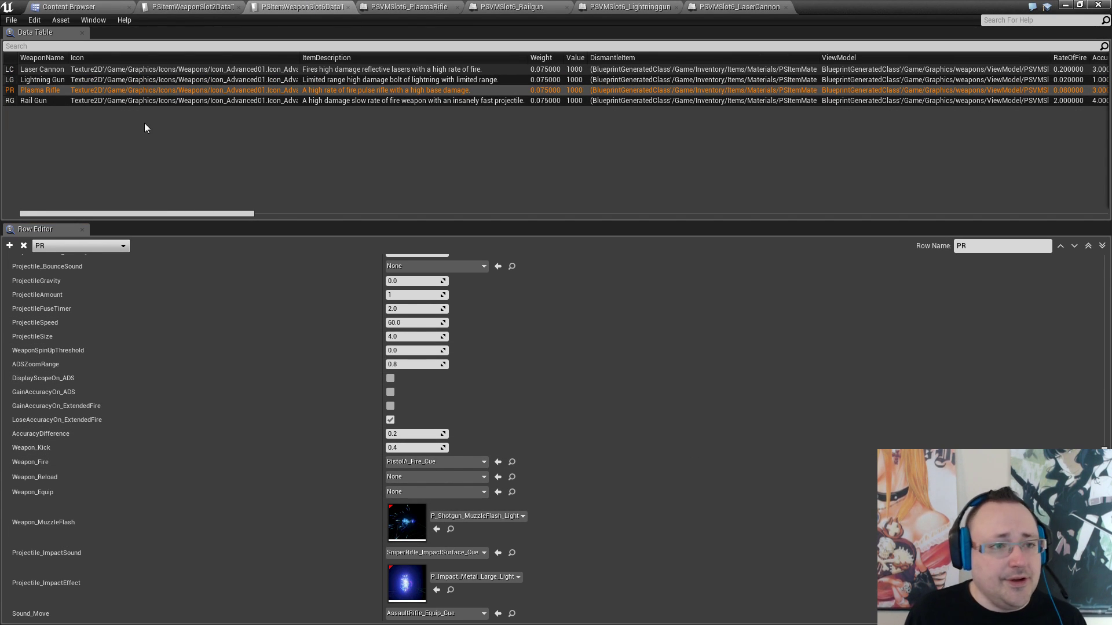
left_click(228, 9)
left_click(239, 7)
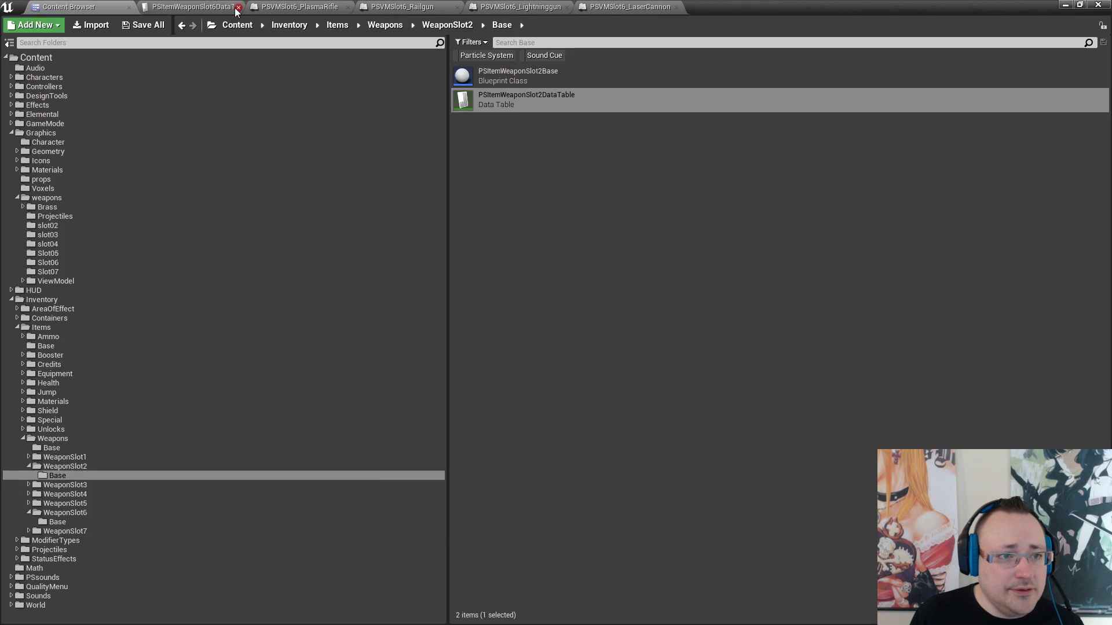
left_click(194, 8)
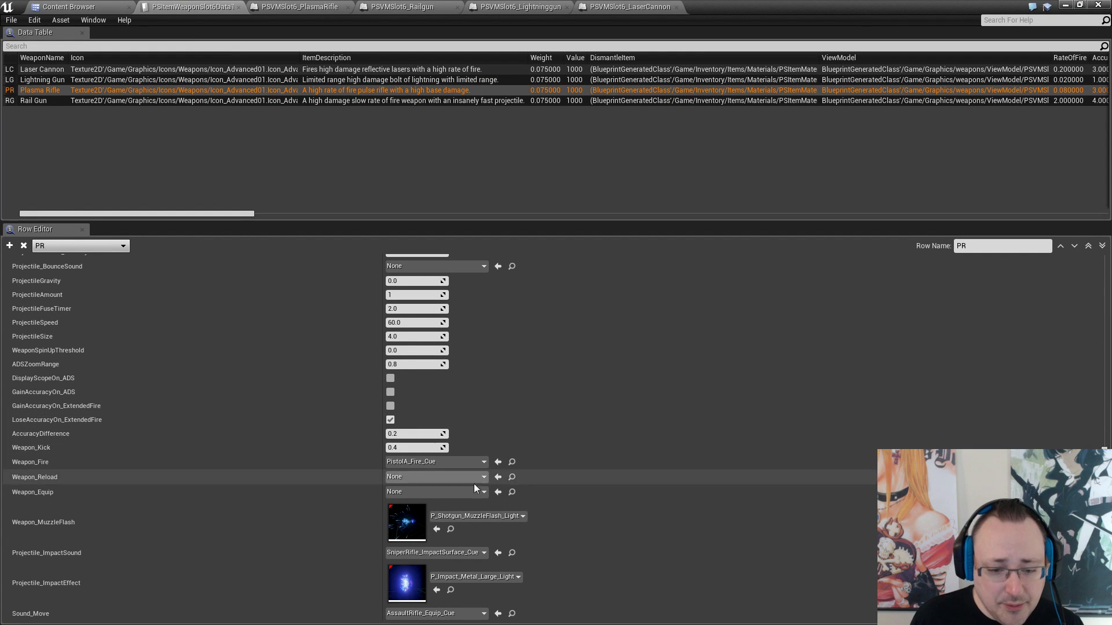
Locate the Plasma Rifle's muzzle flash asset in the Content Browser and examine the other particle systems in its folder
left_click(482, 515)
left_click(485, 513)
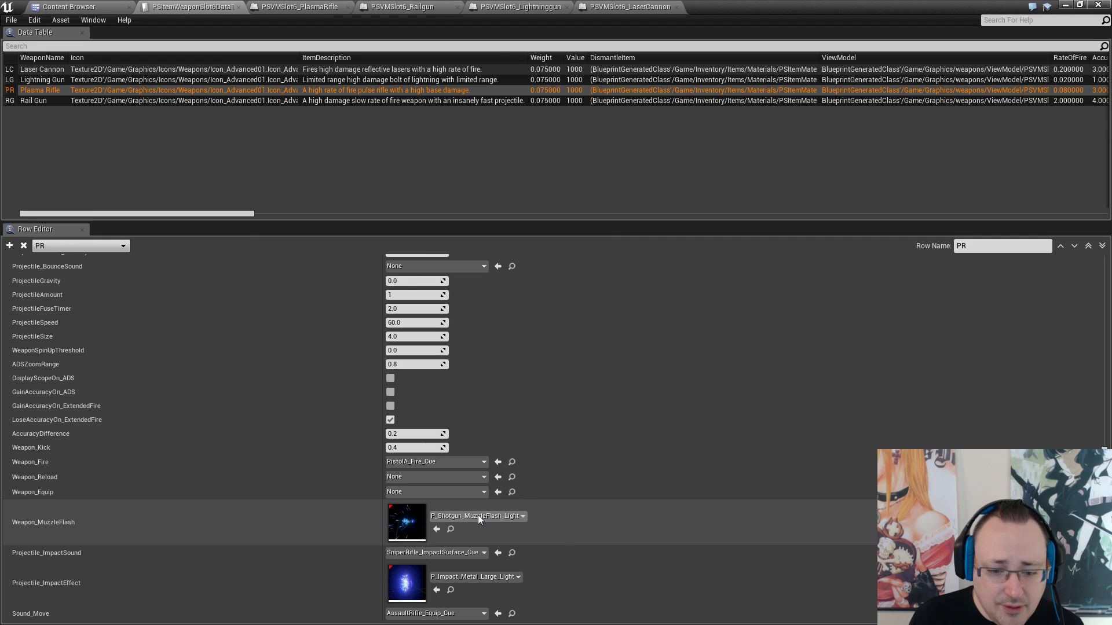
left_click(451, 530)
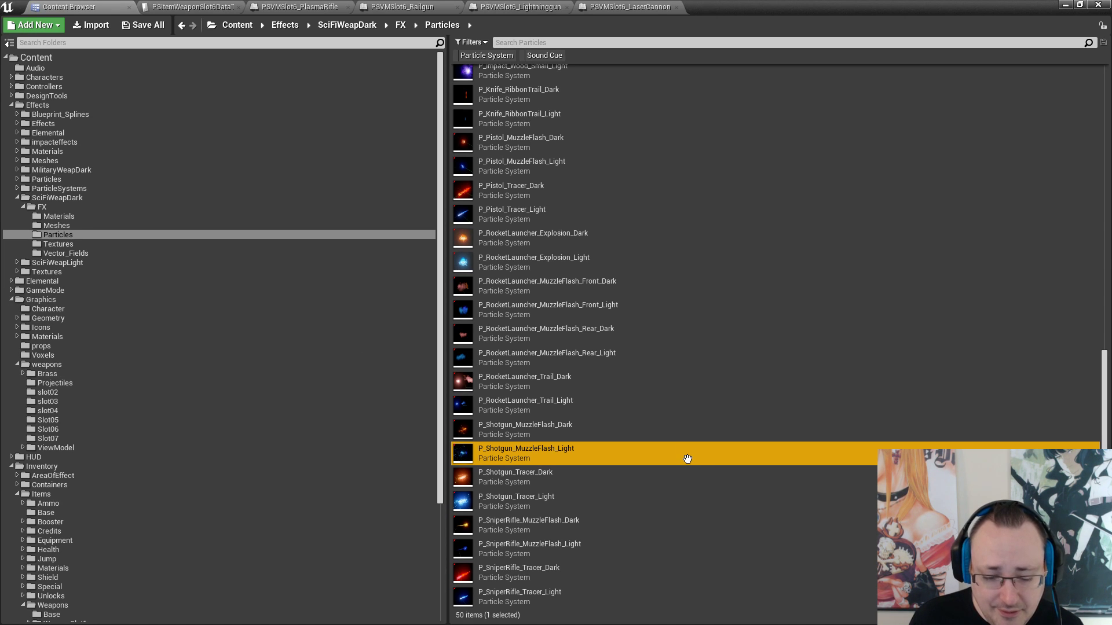
scroll(687, 459, "up", 2)
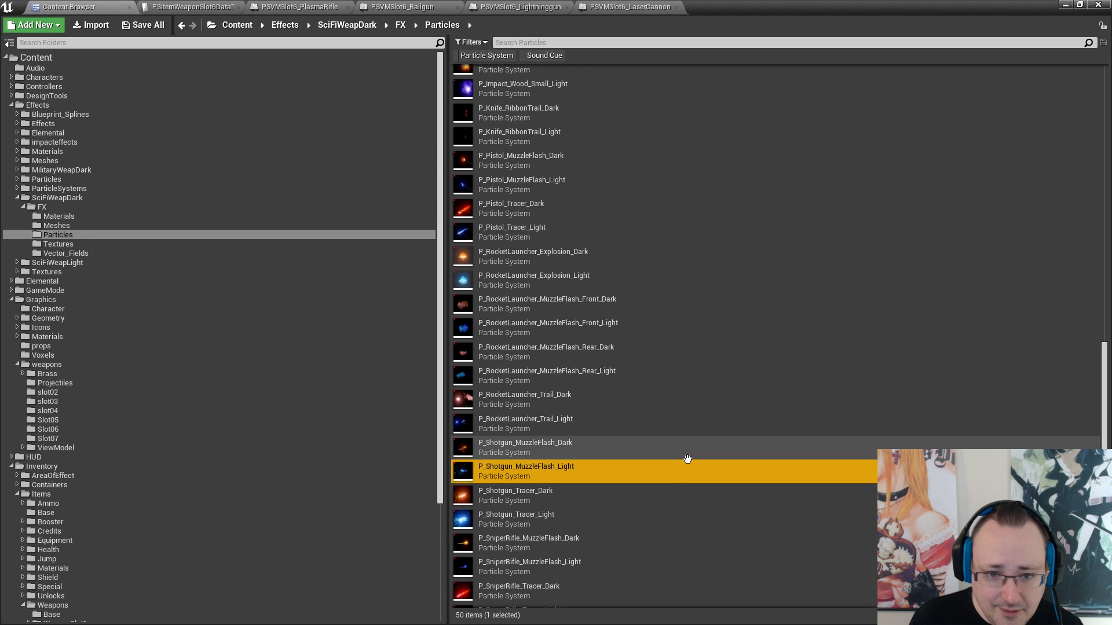
scroll(688, 459, "up", 9)
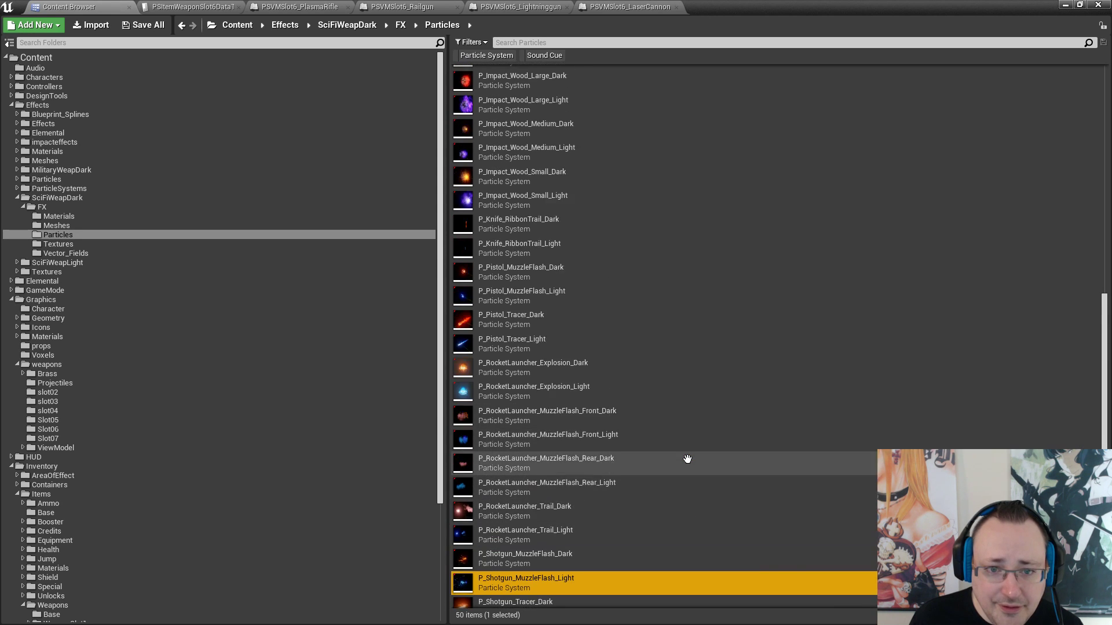
scroll(687, 459, "up", 5)
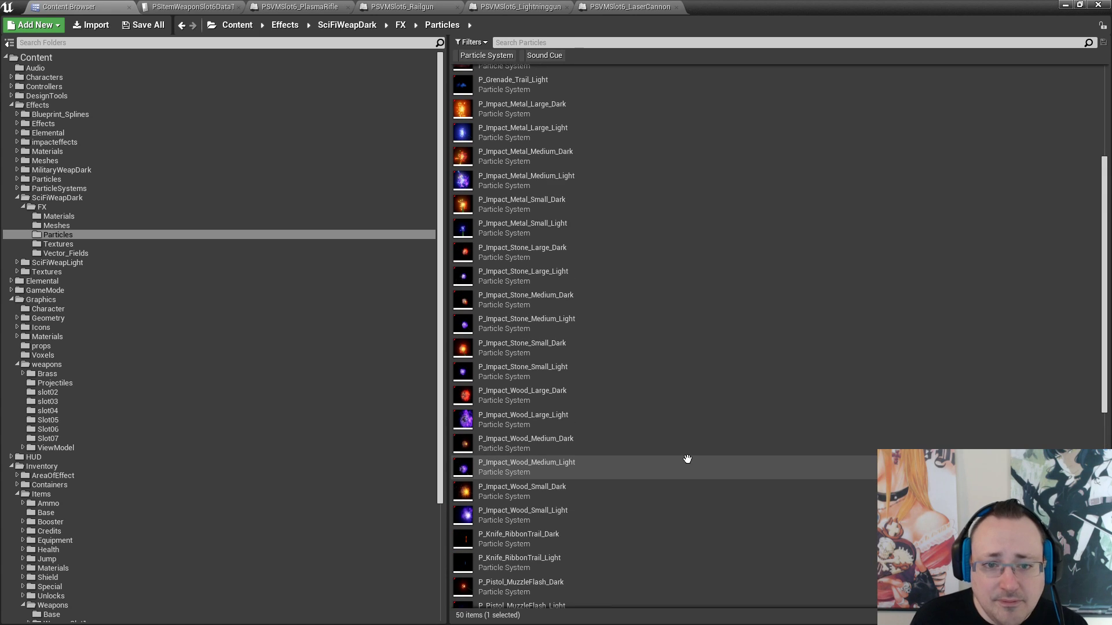
scroll(687, 459, "down", 10)
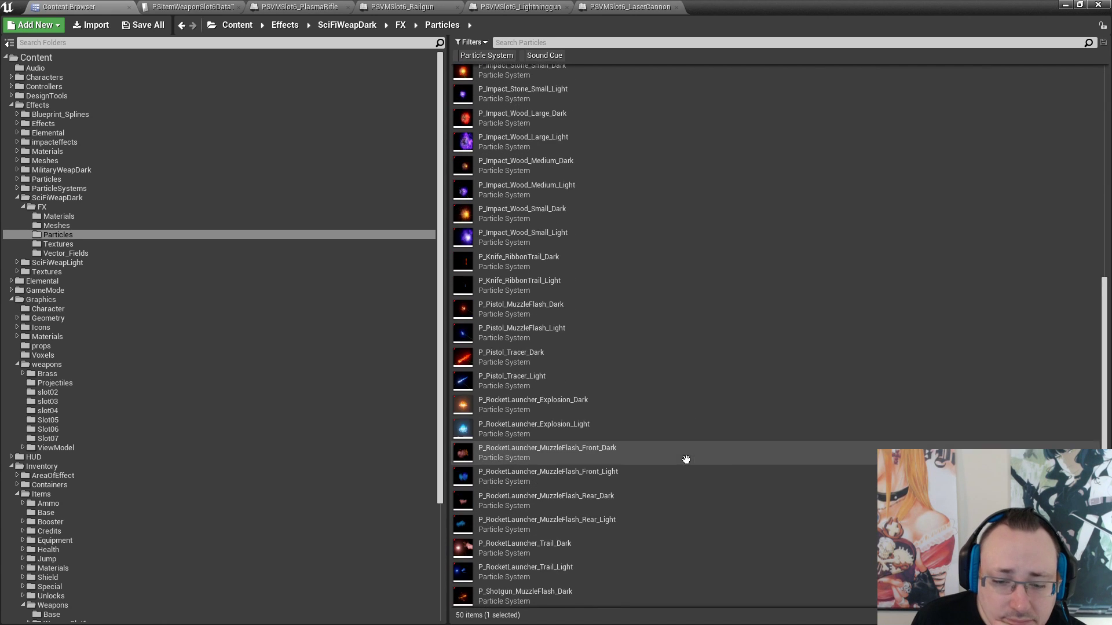
Limit the Particles folder to particle systems, search it for "muzzle" and select P_Shotgun_MuzzleFlash_Light
left_click(527, 54)
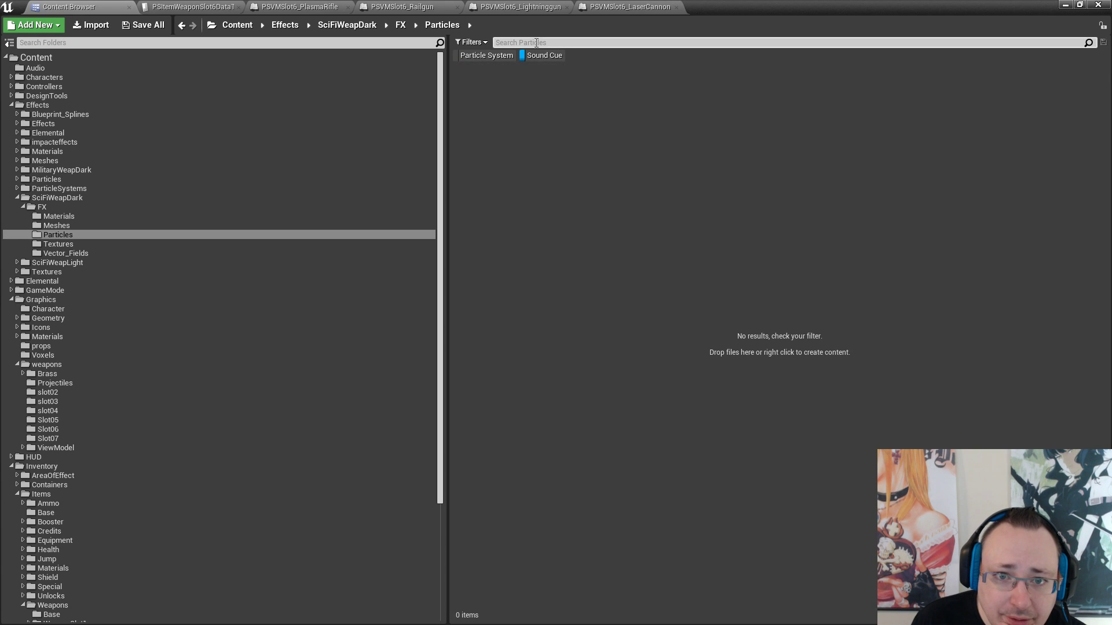
left_click(536, 42)
type("m")
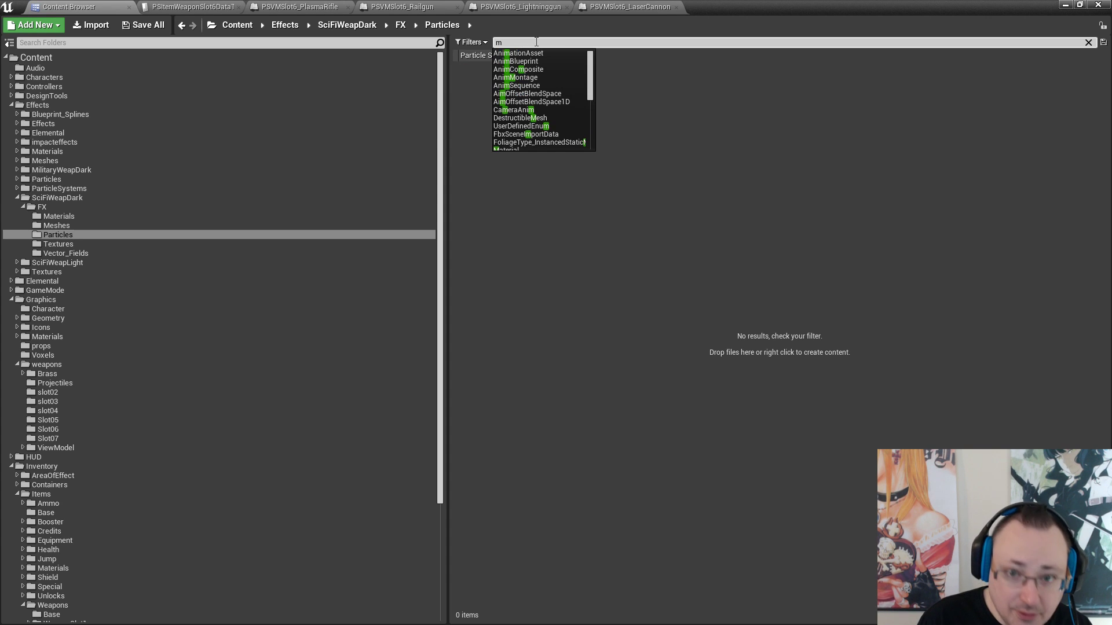
left_click(458, 54)
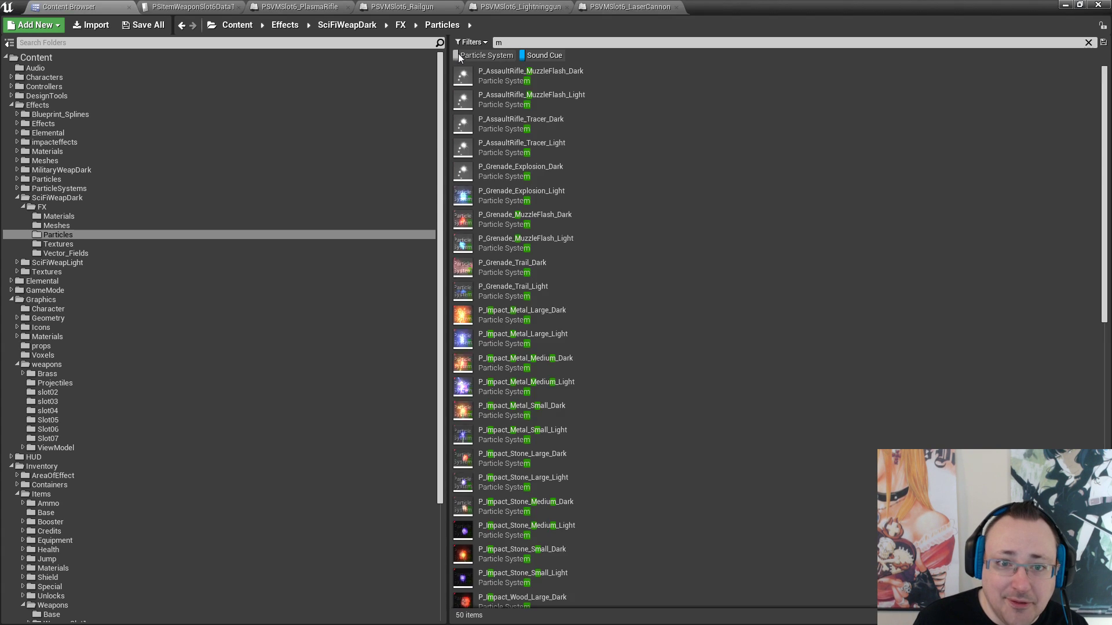
left_click(523, 56)
left_click(512, 41)
type("u")
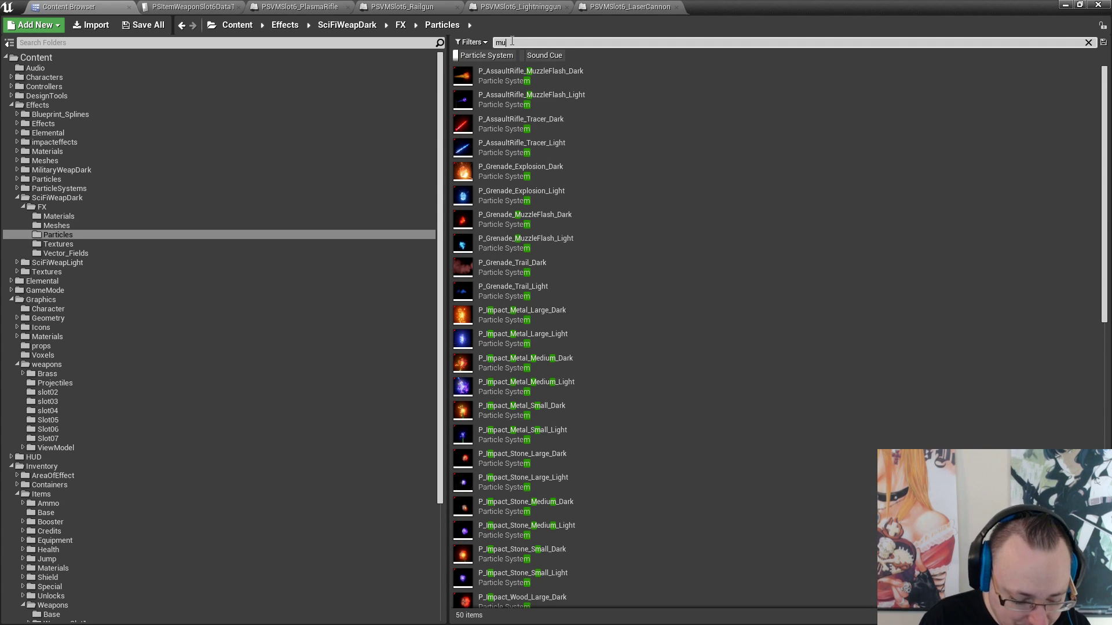
type("zzle")
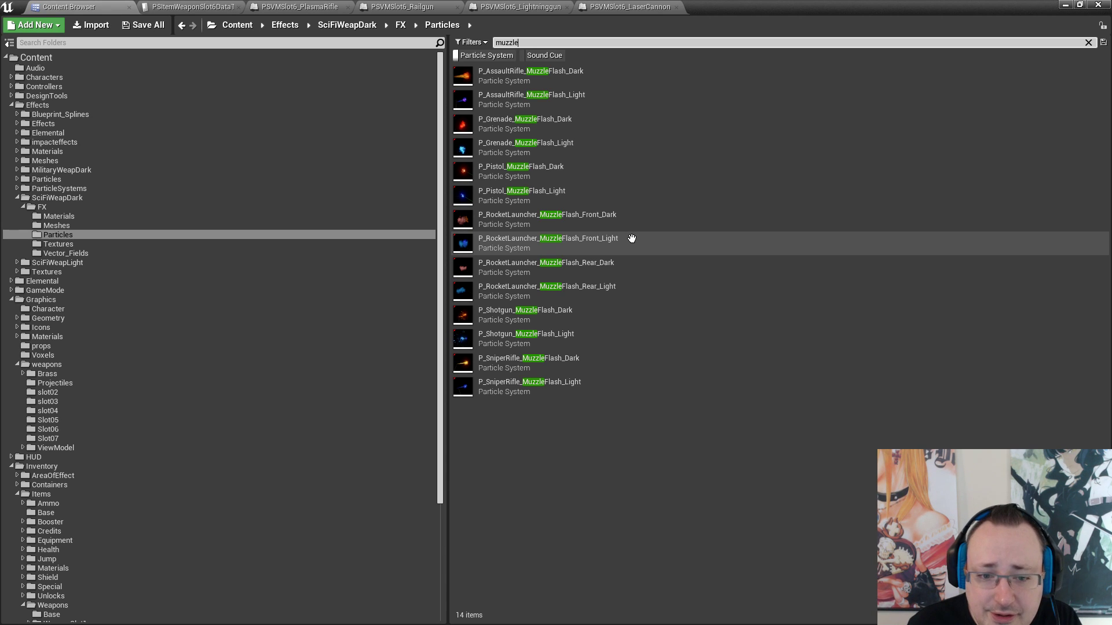
left_click(613, 336)
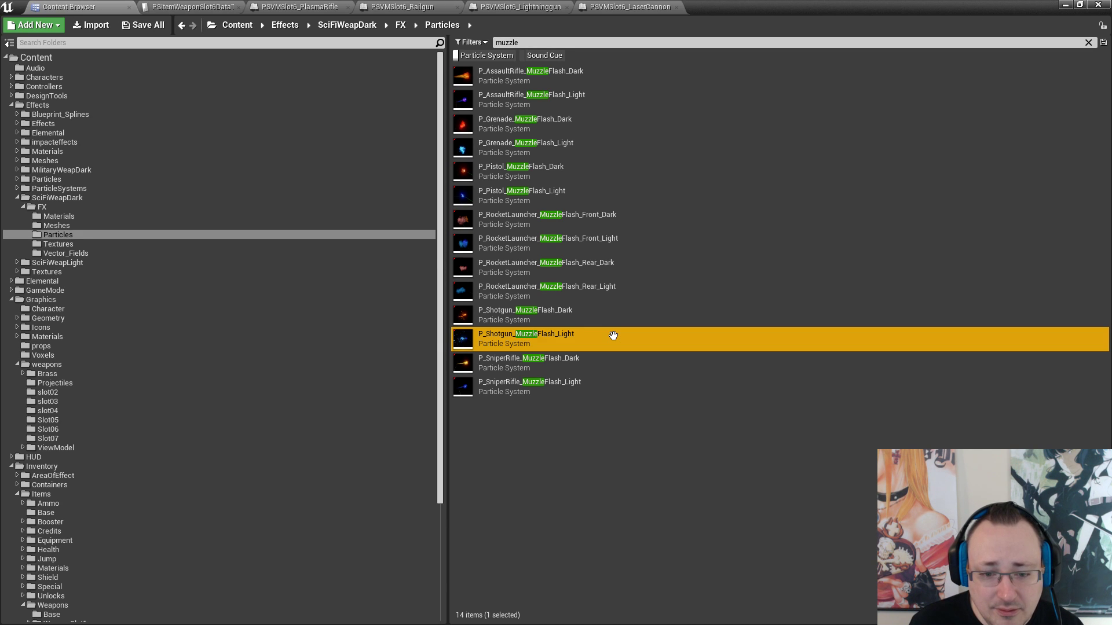
Start the game preview from the level editor, move through the hub and test-fire the Sniper Rifle both normally and aimed
left_click(1067, 6)
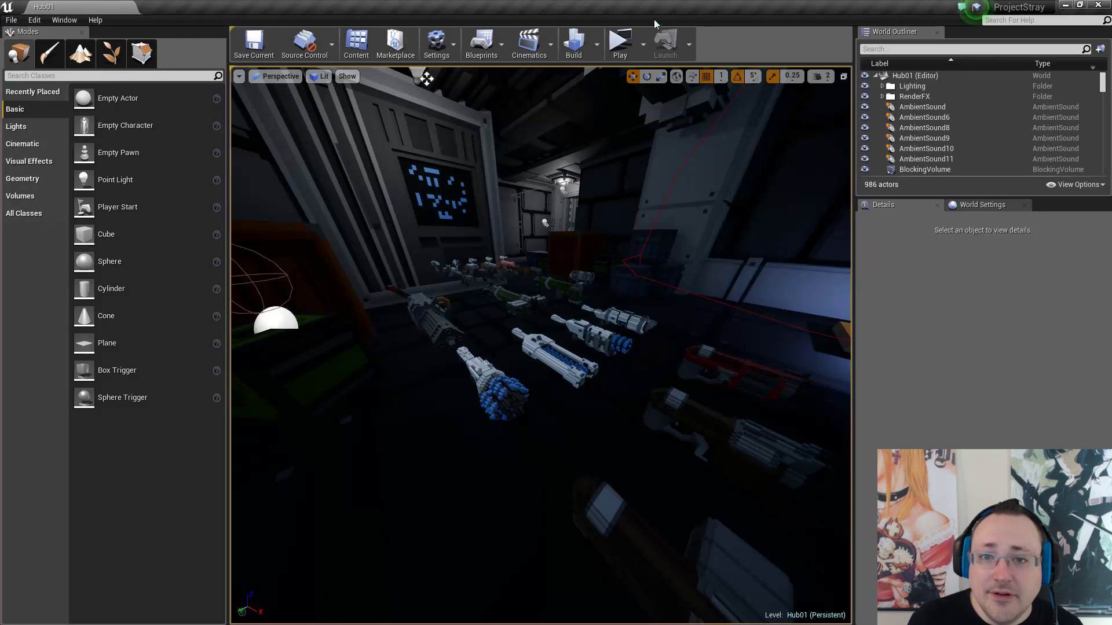
left_click(621, 45)
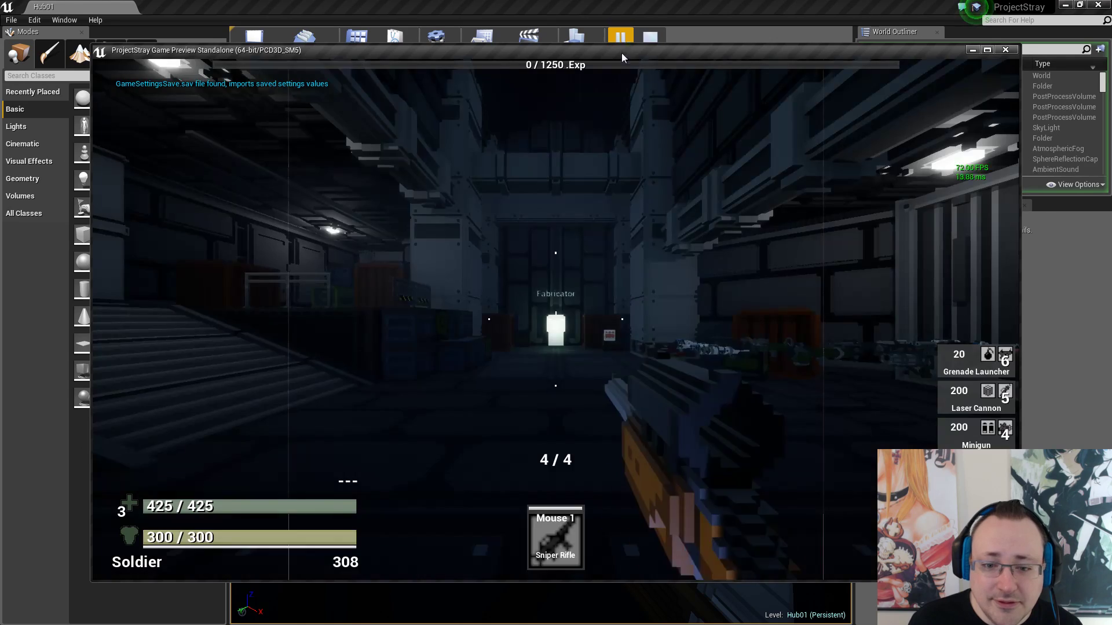
key("w")
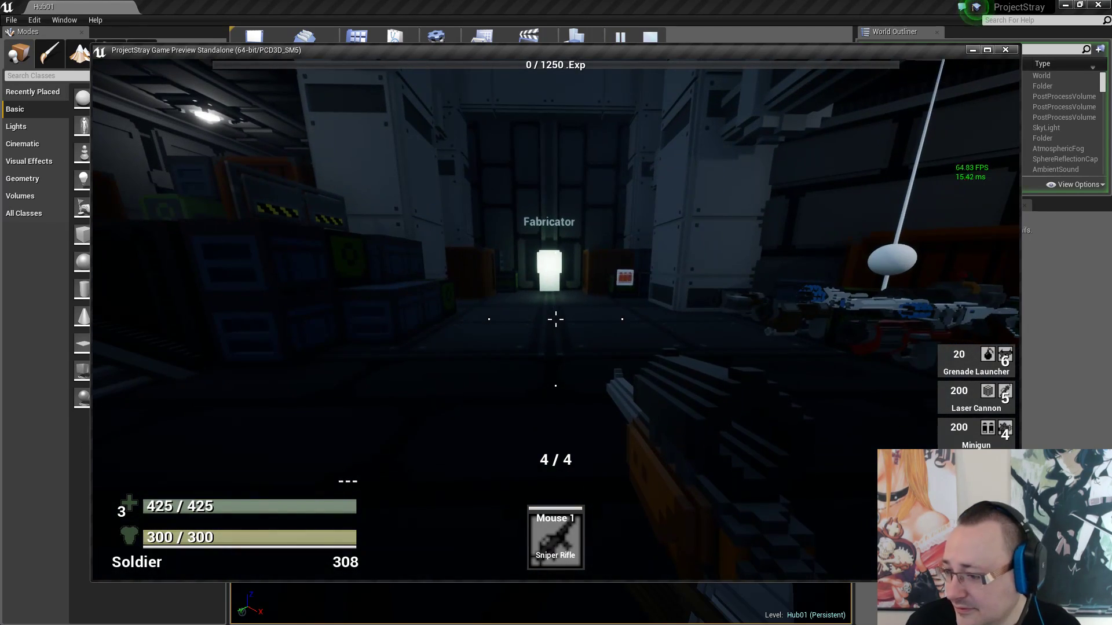
key("w")
key("w")
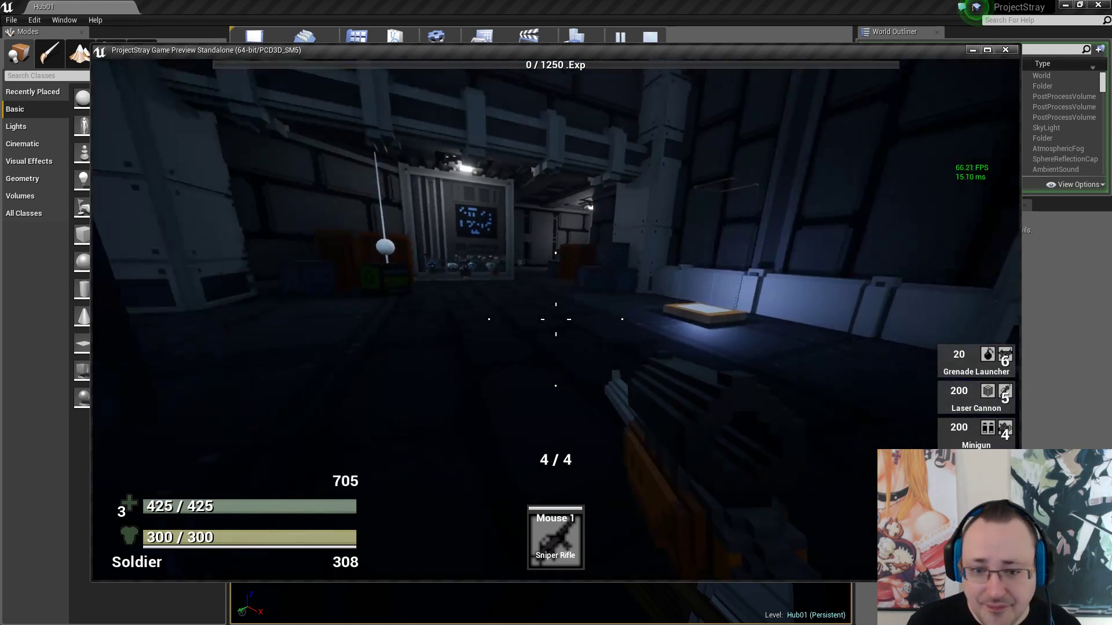
key("w")
left_click(556, 319)
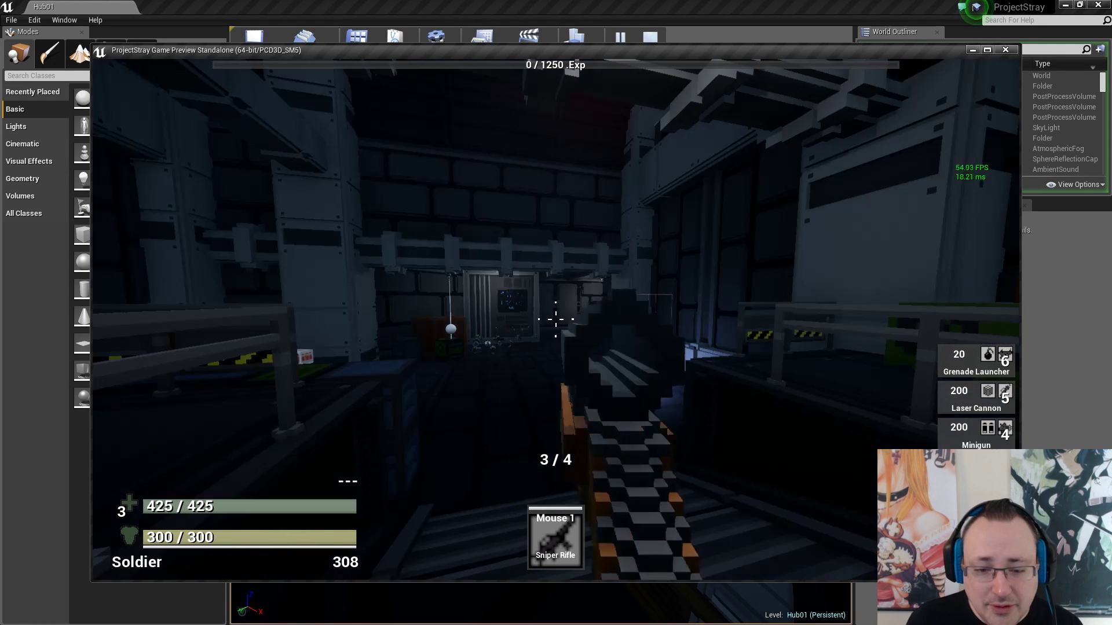
right_click(556, 320)
left_click(556, 319)
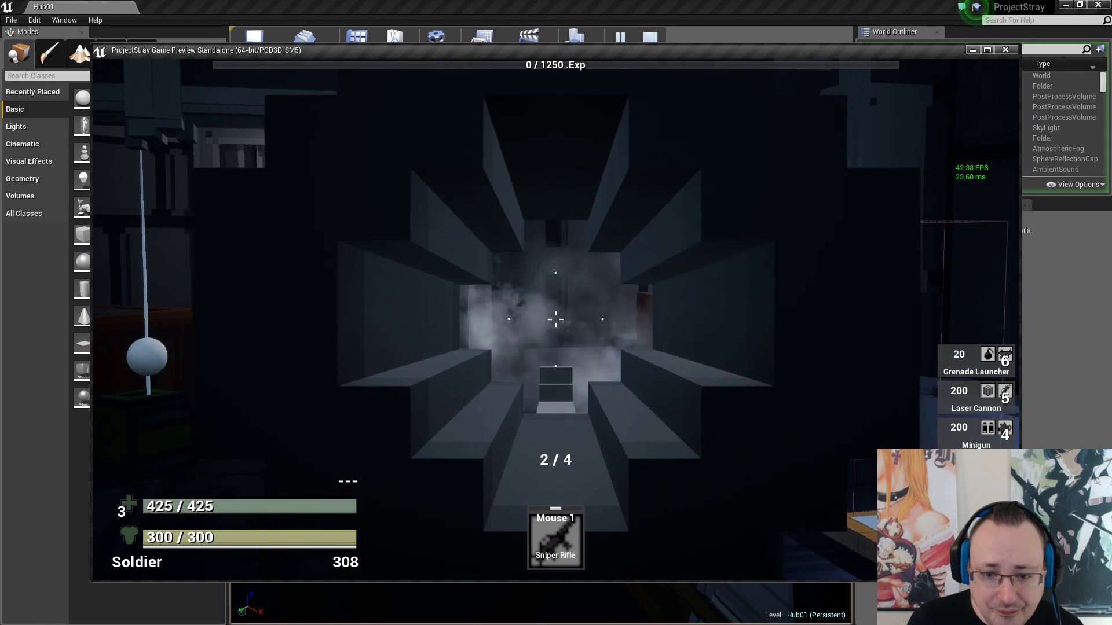
Equip the Plasma Rifle from the in-game inventory and return to play
key("i")
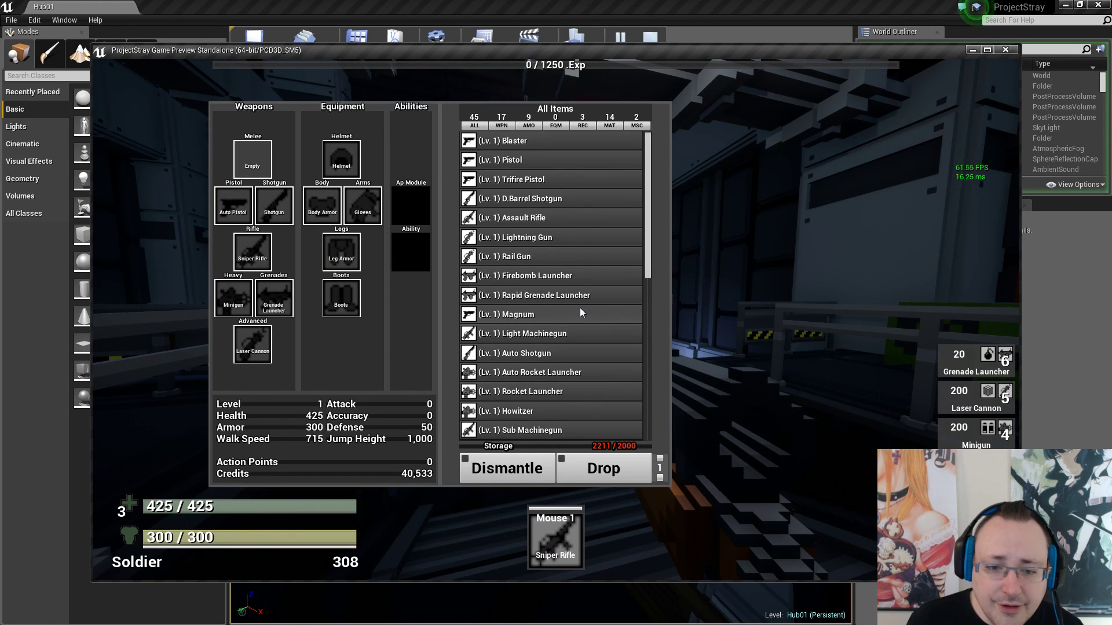
scroll(579, 308, "down", 3)
double_click(570, 325)
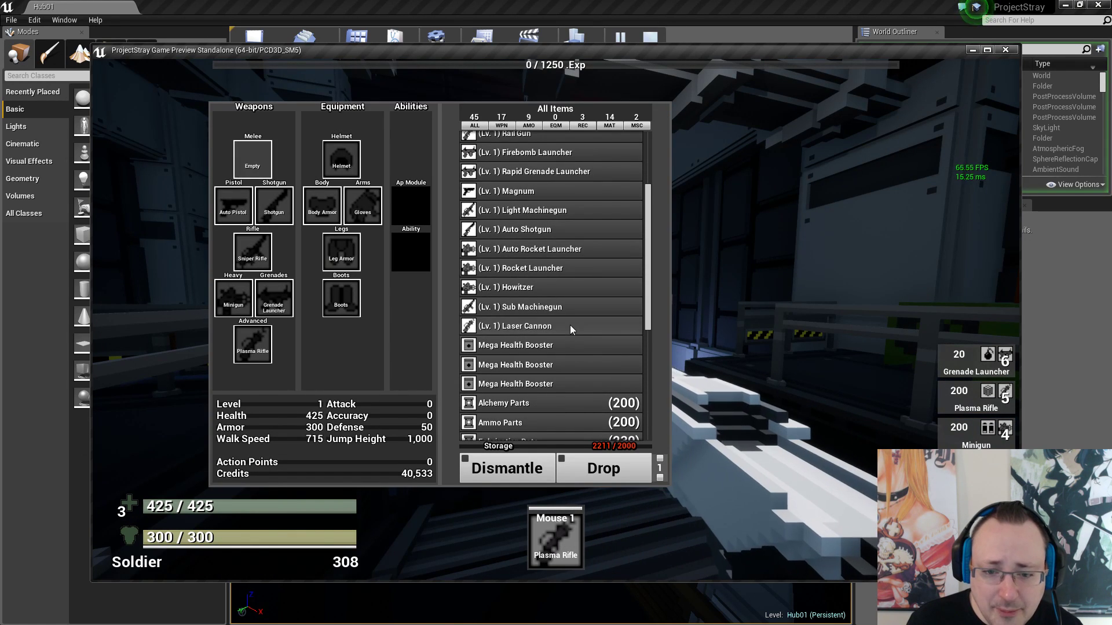
key("i")
Move through the hub with the Plasma Rifle, reload it and fire several bursts to check its muzzle flash and projectiles
key("w")
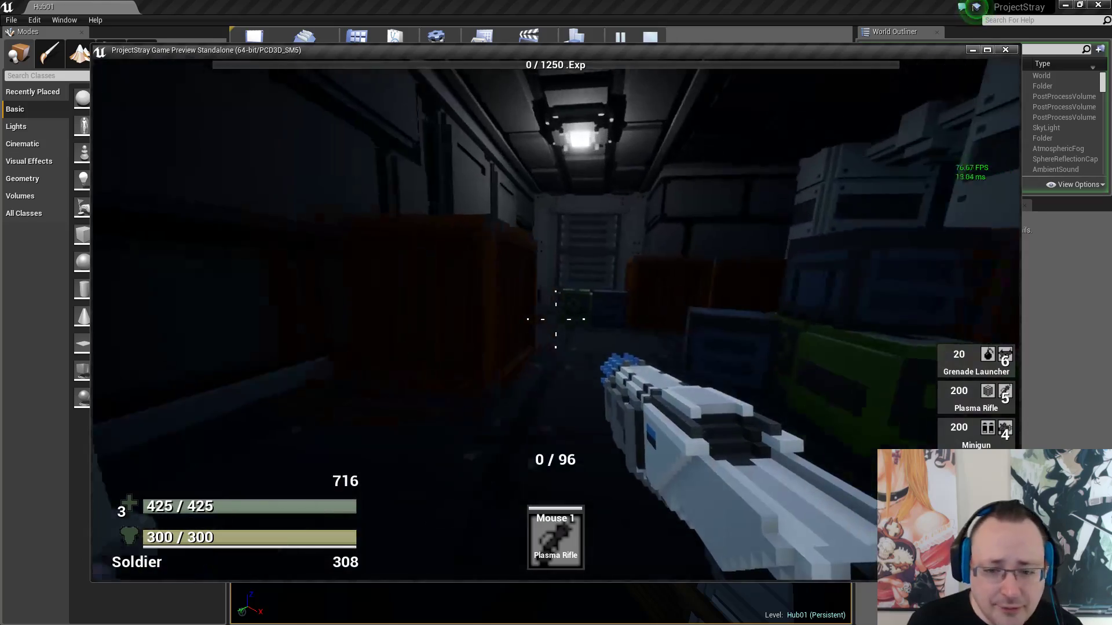
key("space")
key("w")
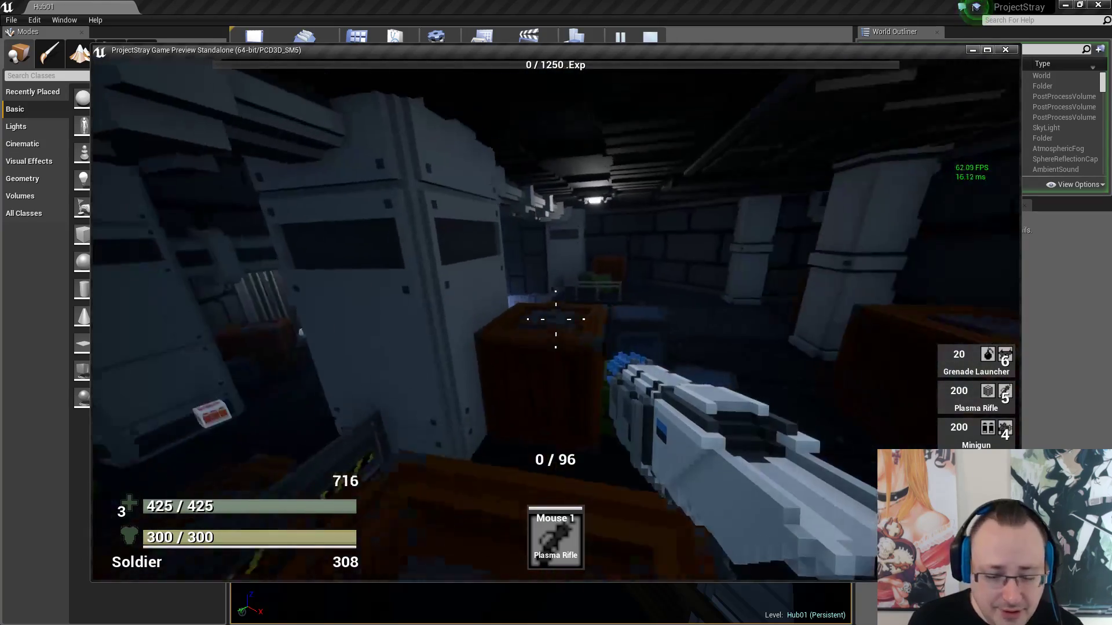
key("space")
key("w")
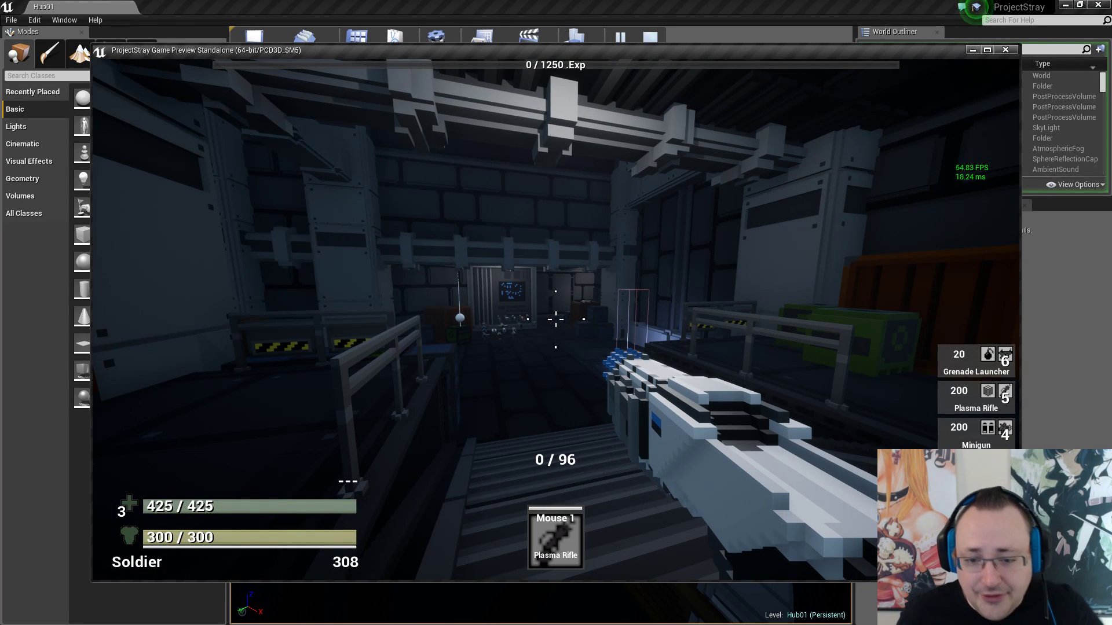
right_click(556, 319)
key("r")
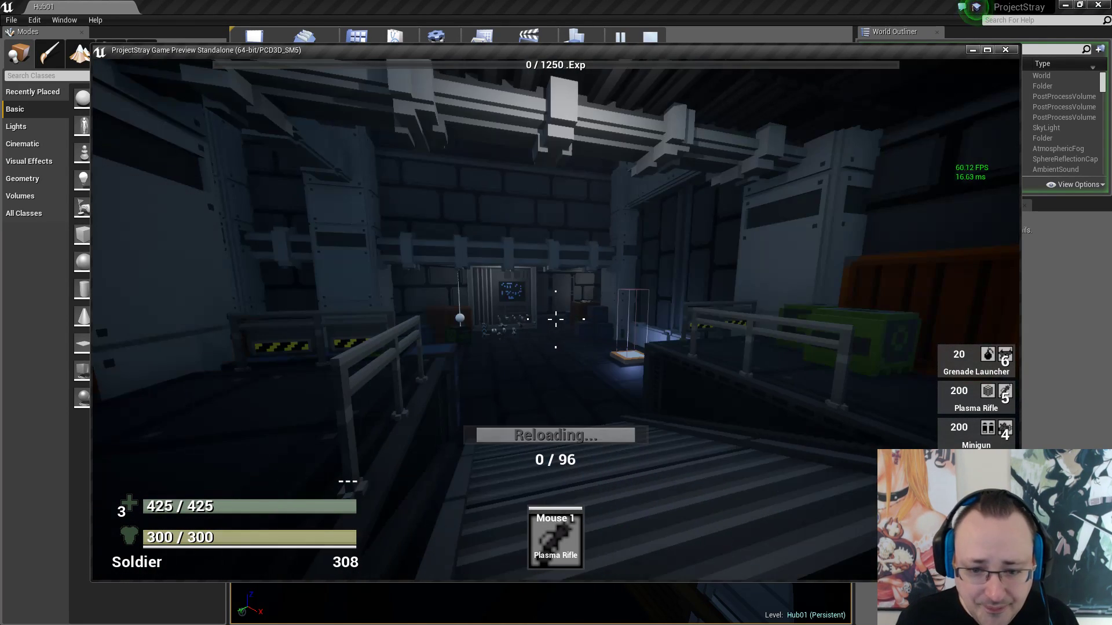
key("w")
left_click(556, 320)
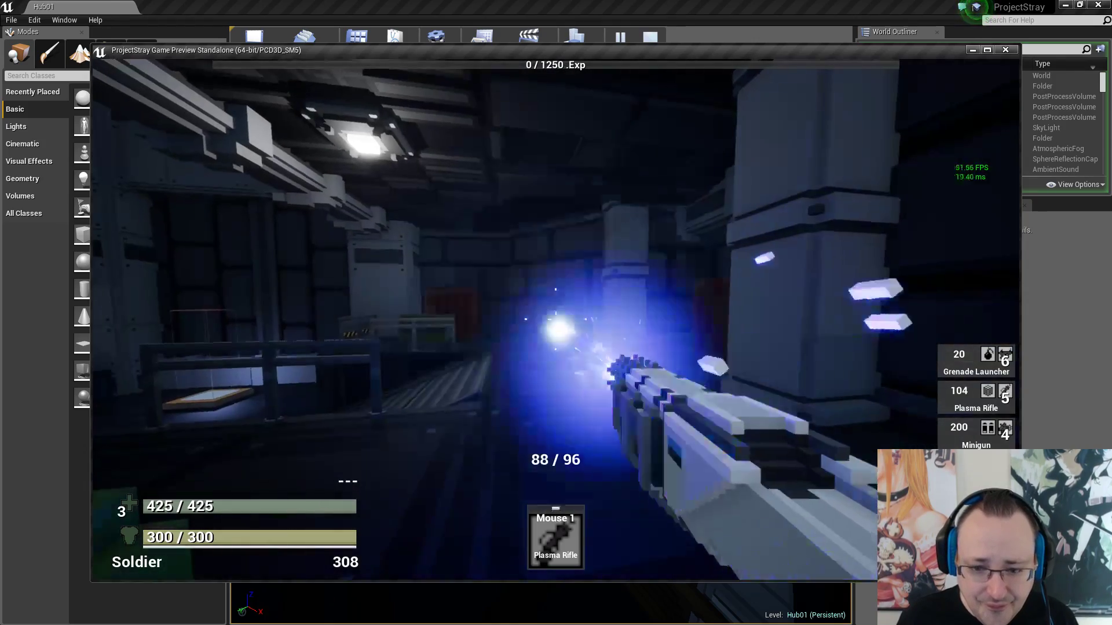
left_click(556, 319)
right_click(556, 319)
left_click(556, 319)
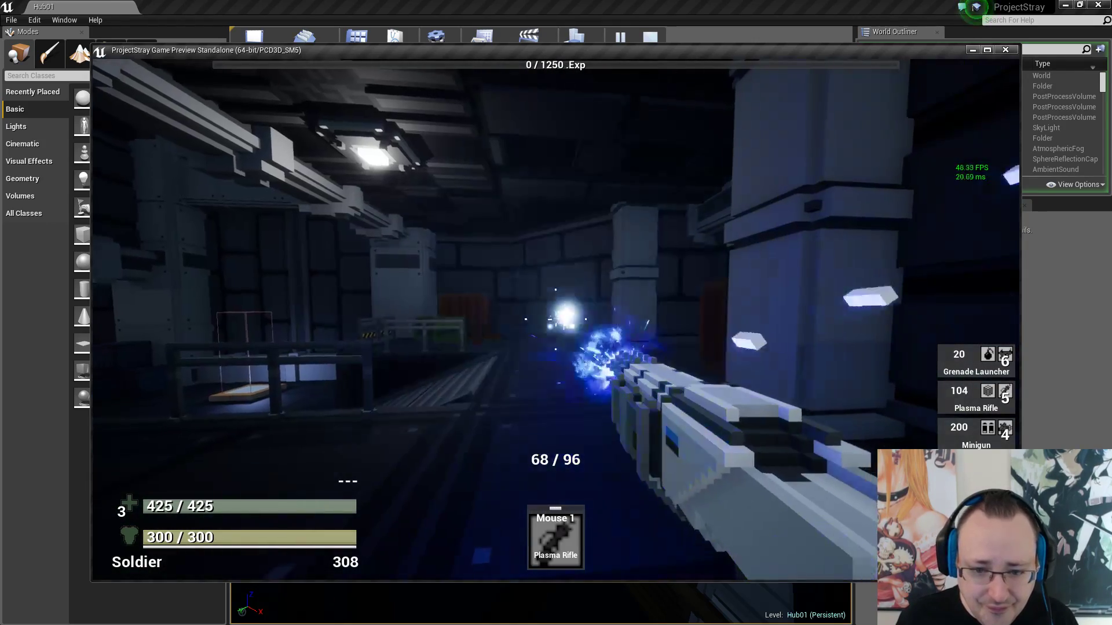
key("s")
left_click(556, 319)
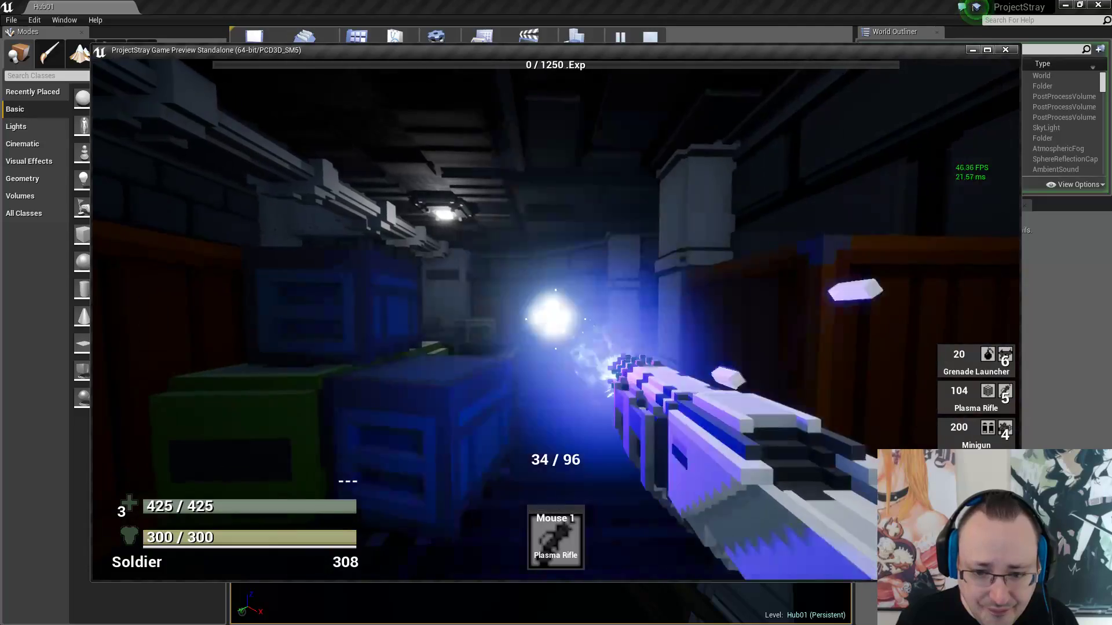
Reload and fire the Plasma Rifle down the ramp and into the lava area, and end the game preview
key("r")
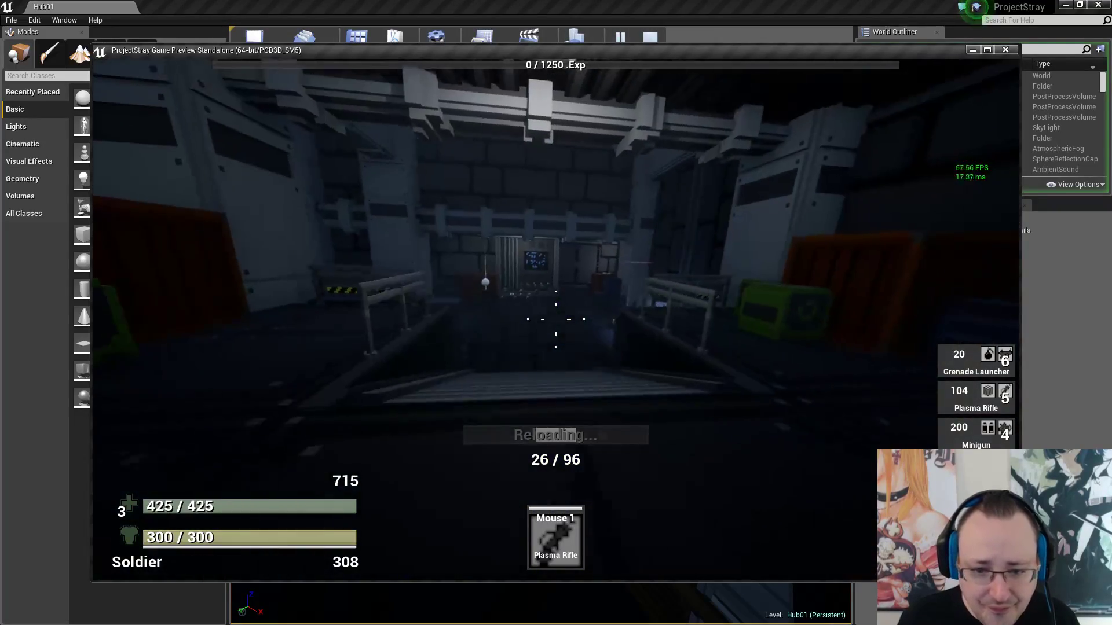
left_click(556, 319)
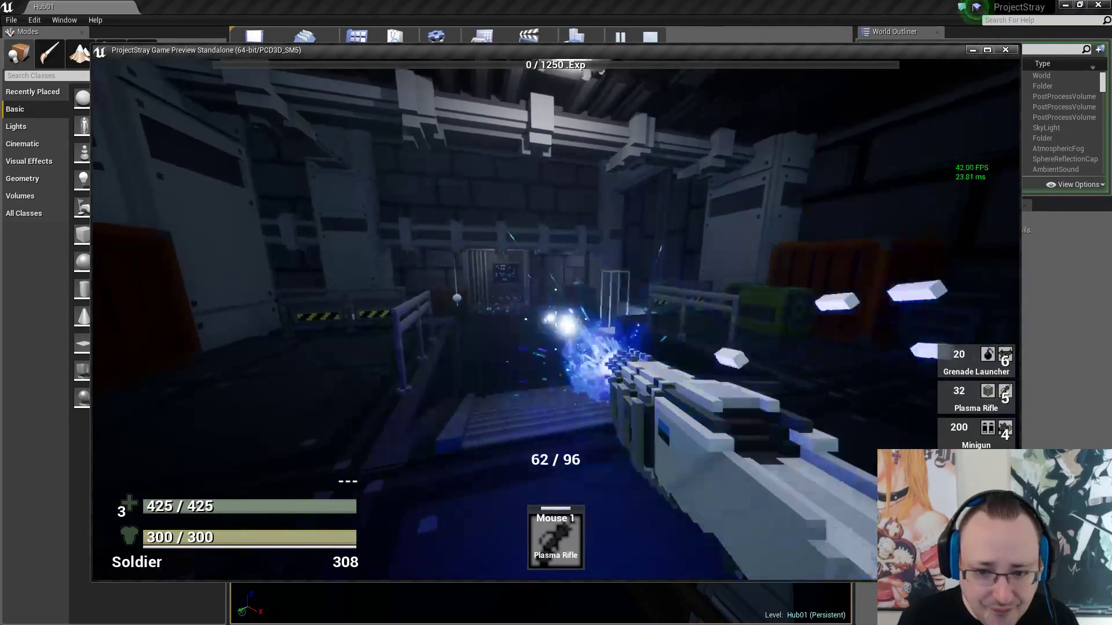
key("w")
left_click(556, 319)
left_click(556, 319)
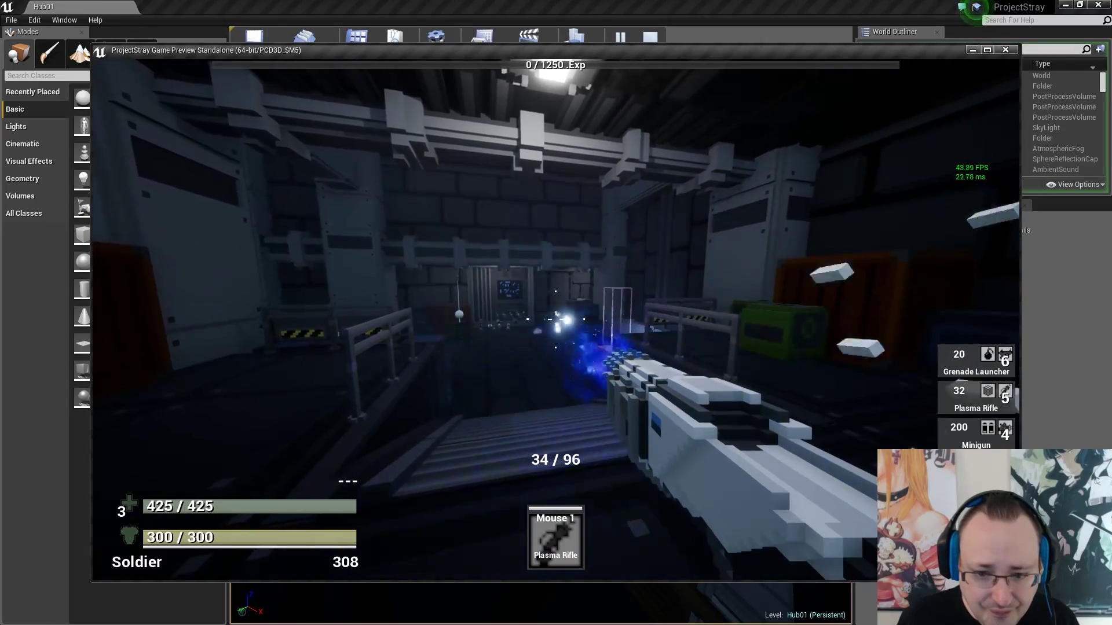
left_click(556, 319)
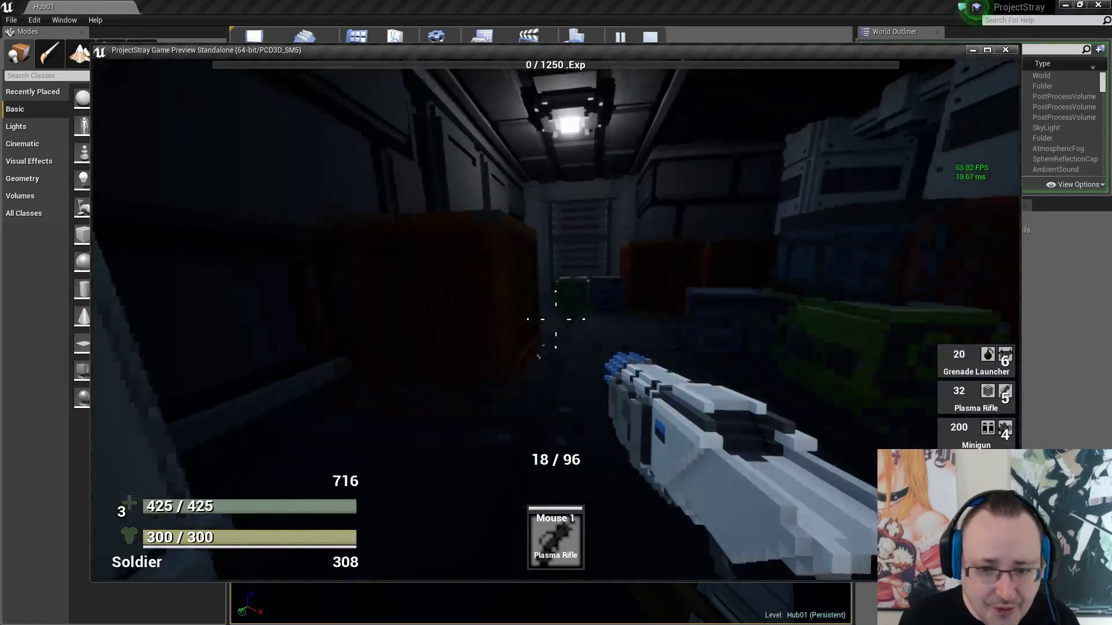
key("r")
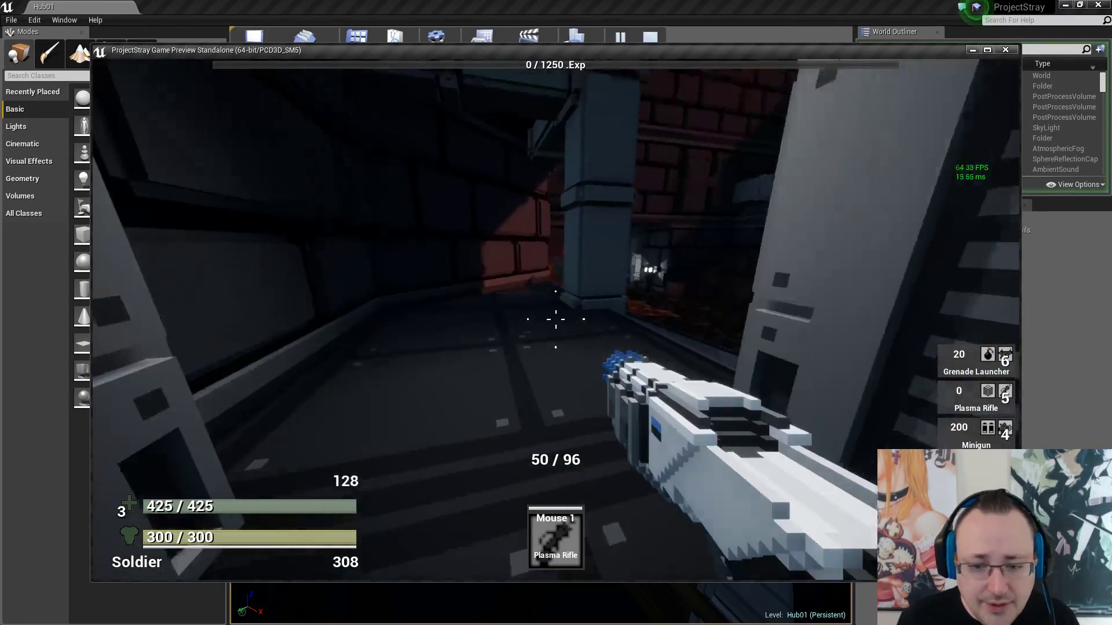
left_click(556, 319)
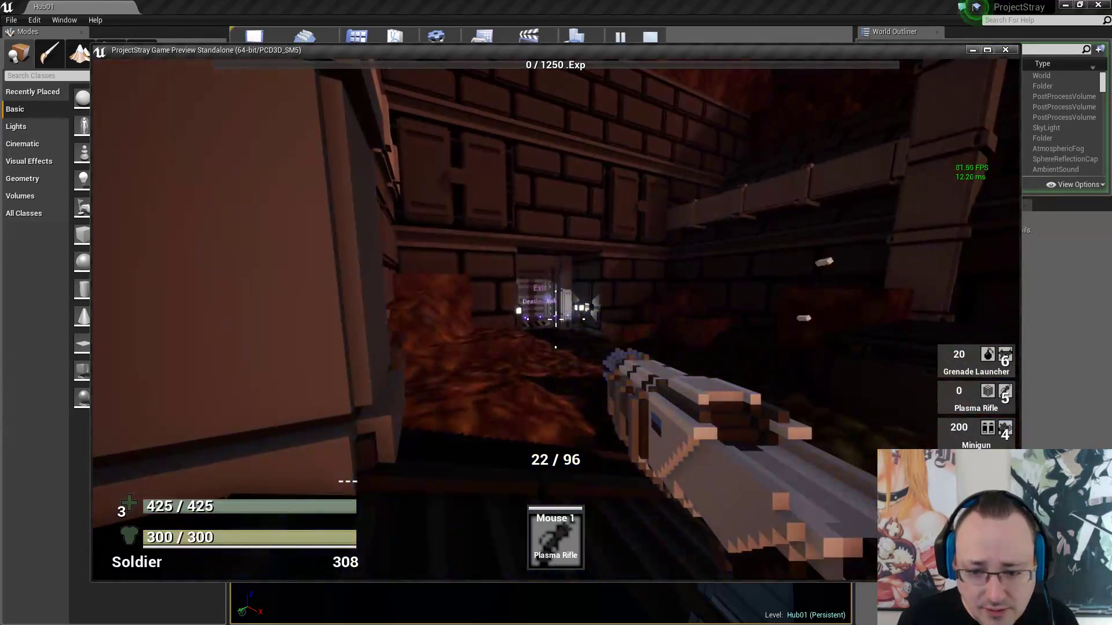
key("w")
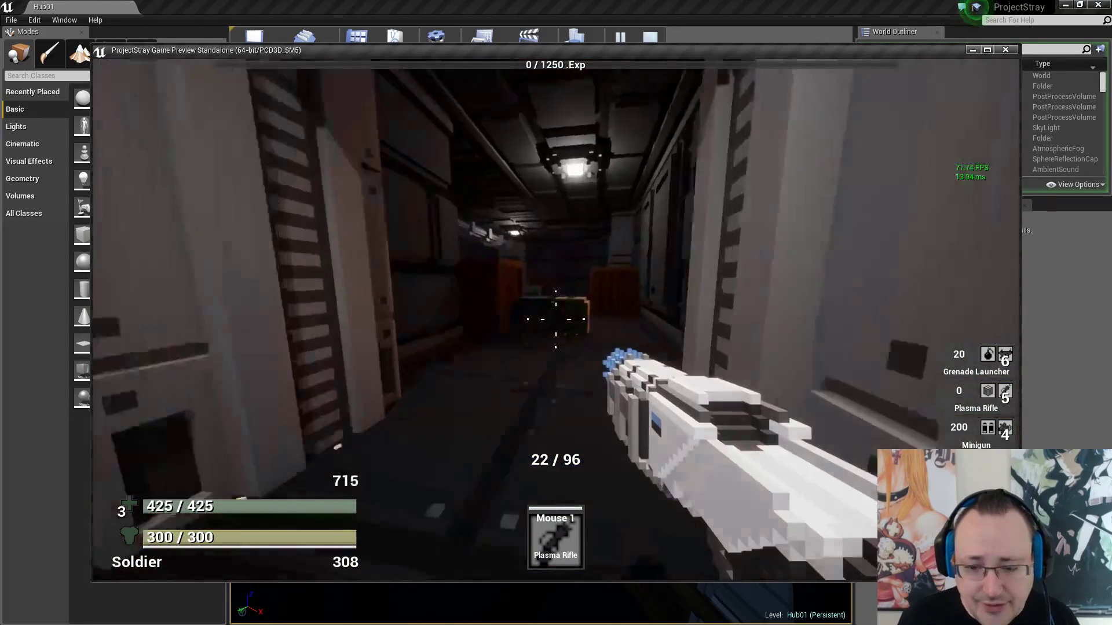
key("w")
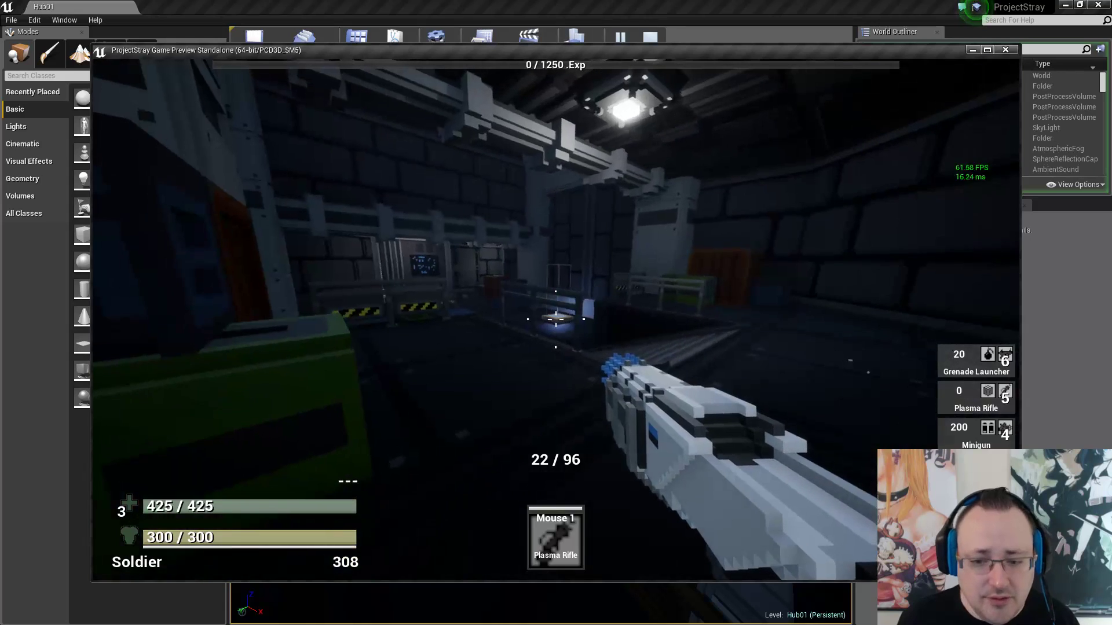
key("Escape")
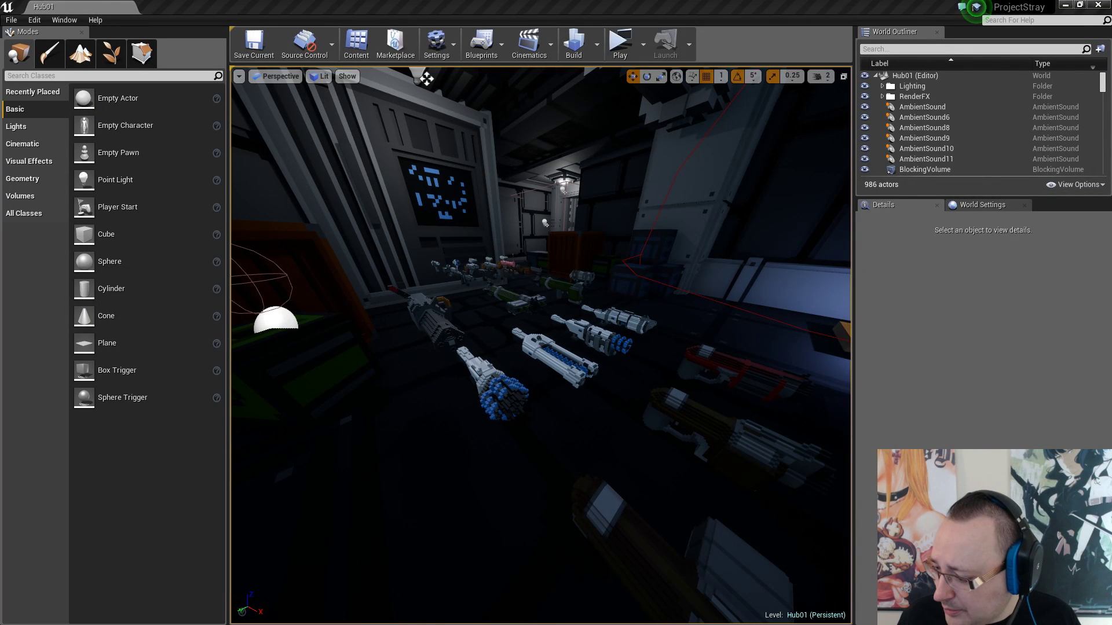
Switch to the asset editor window and select the WeaponRef component in the PSVMSlot6_Railgun blueprint
key("alt+Tab")
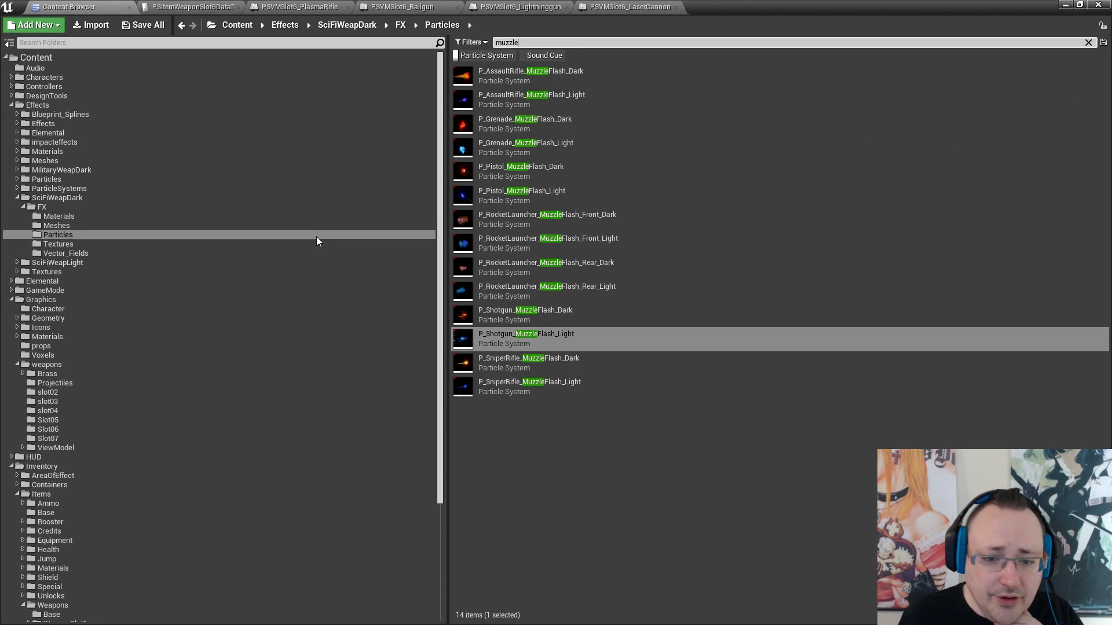
left_click(218, 6)
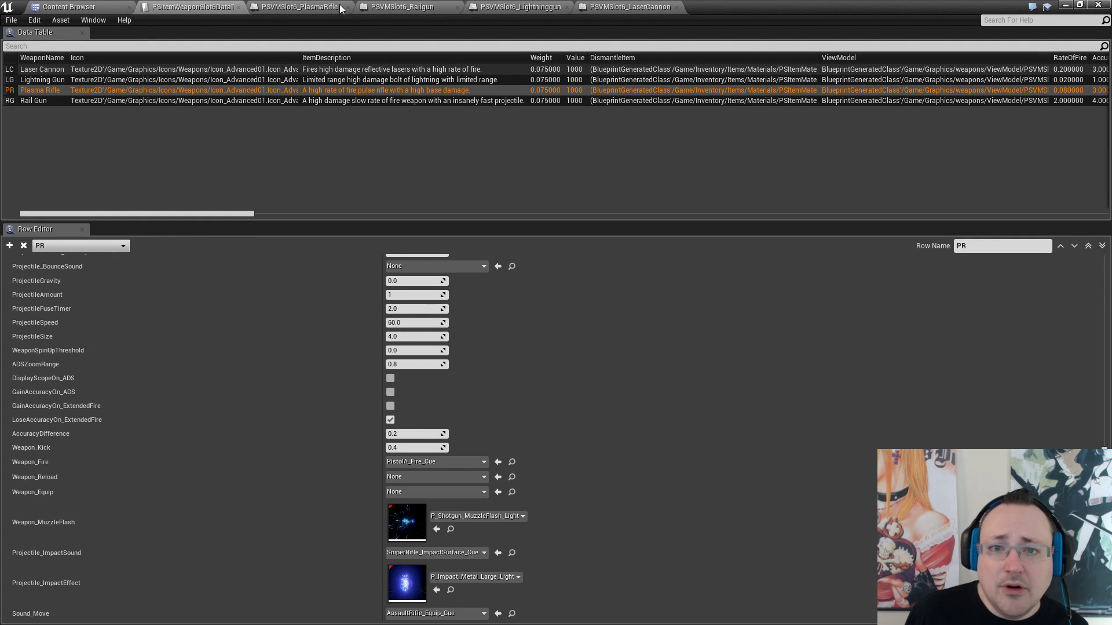
left_click(301, 7)
left_click(406, 7)
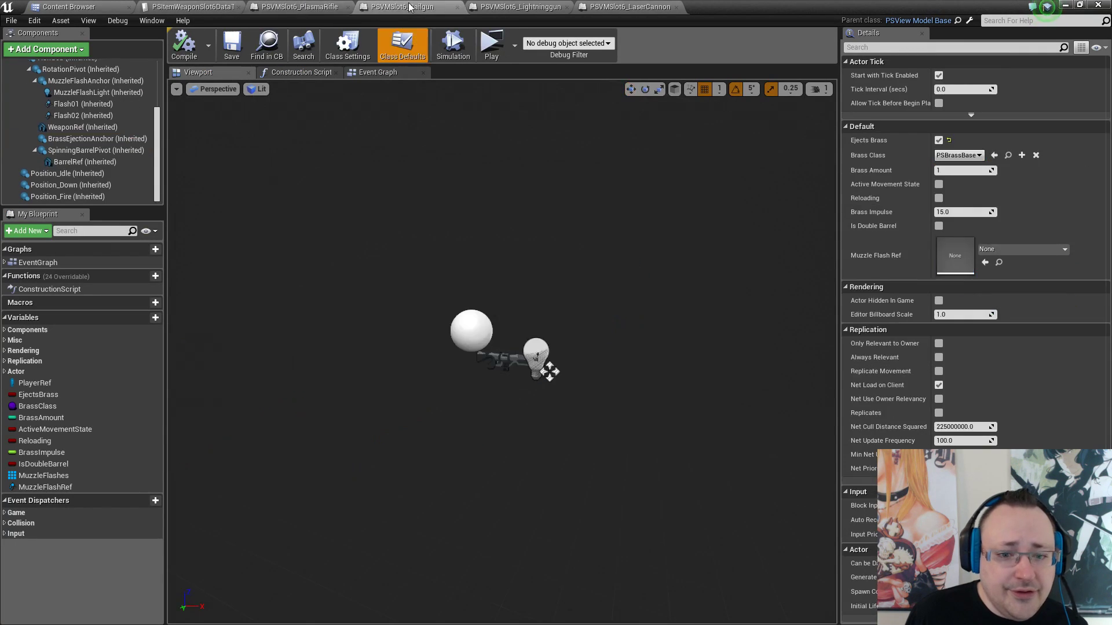
left_click(82, 127)
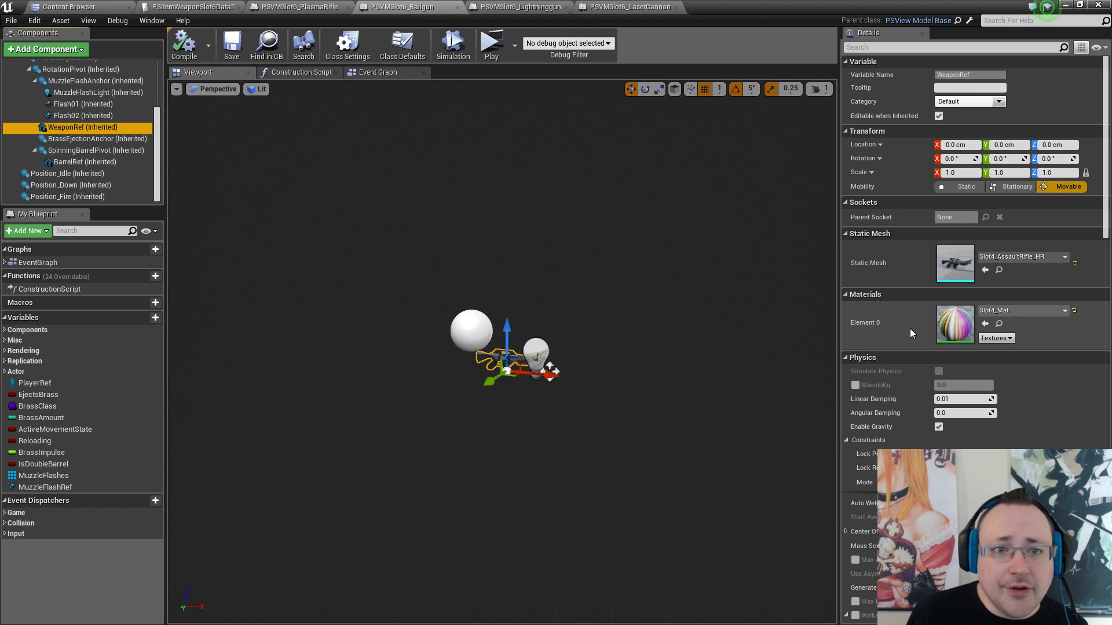
Tidy the folder tree, show the Graphics/weapons/Slot06 folder without the particle filter or muzzle search, and select the Slot6_Railgun_HR mesh
left_click(81, 6)
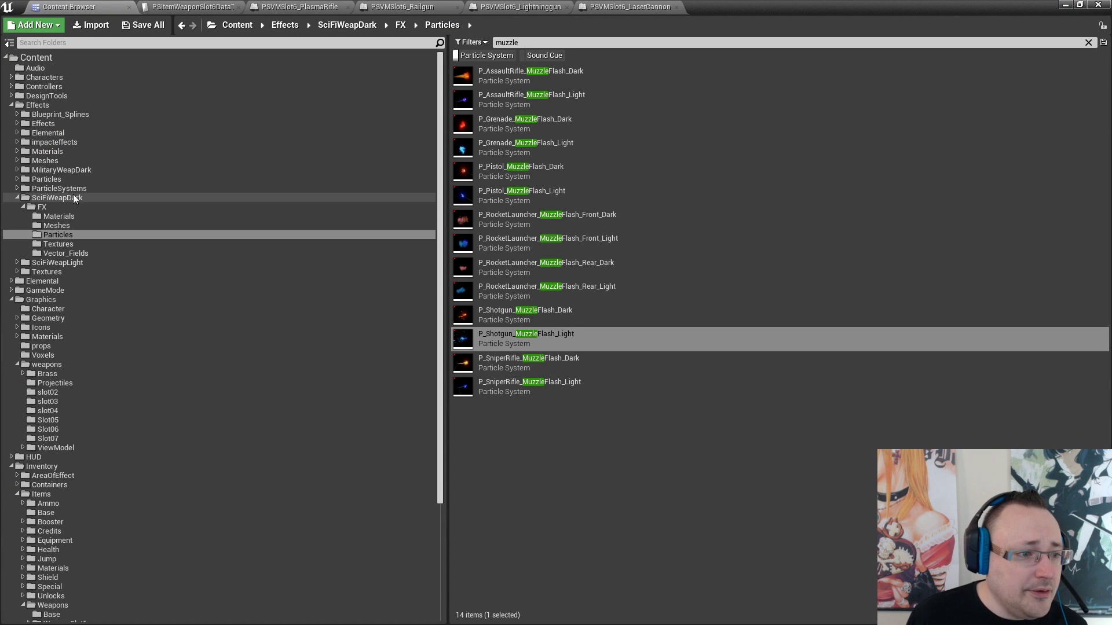
left_click(18, 198)
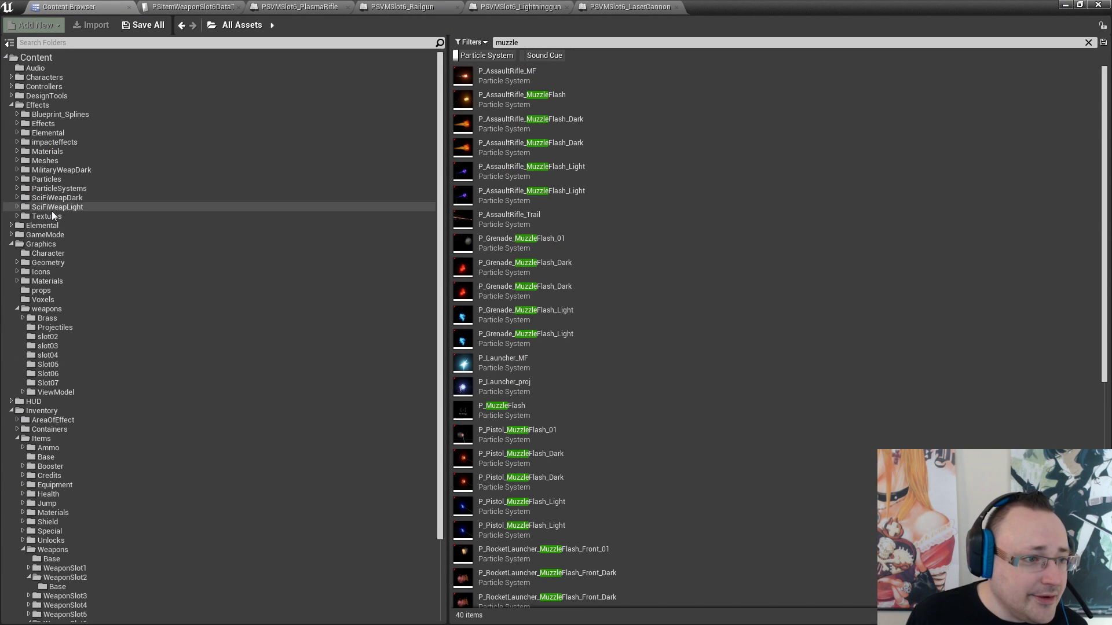
left_click(12, 105)
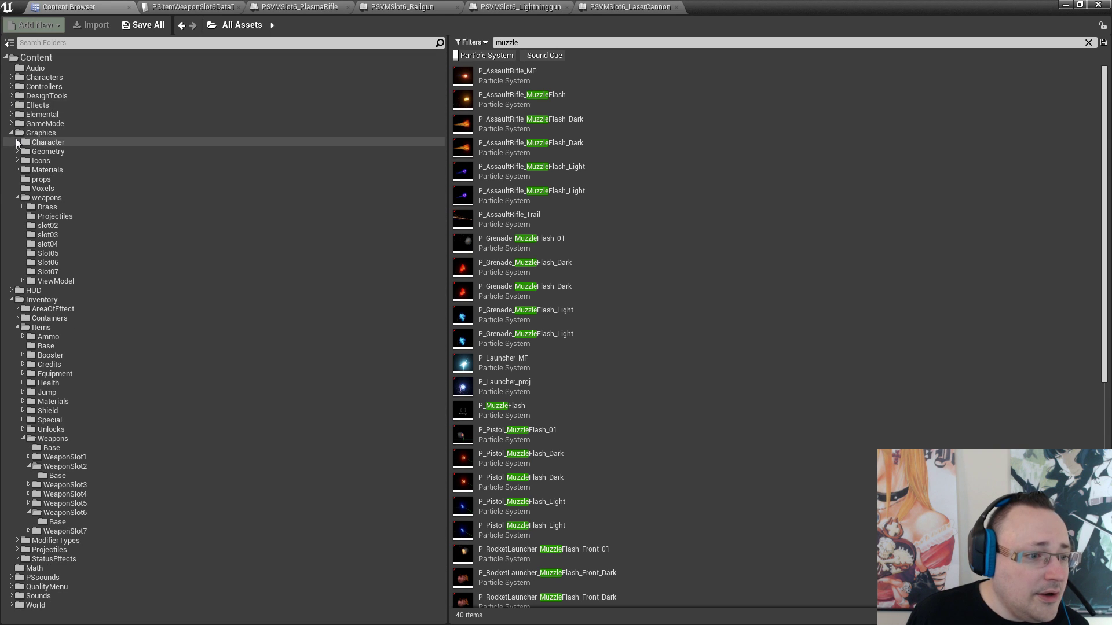
left_click(58, 263)
left_click(457, 56)
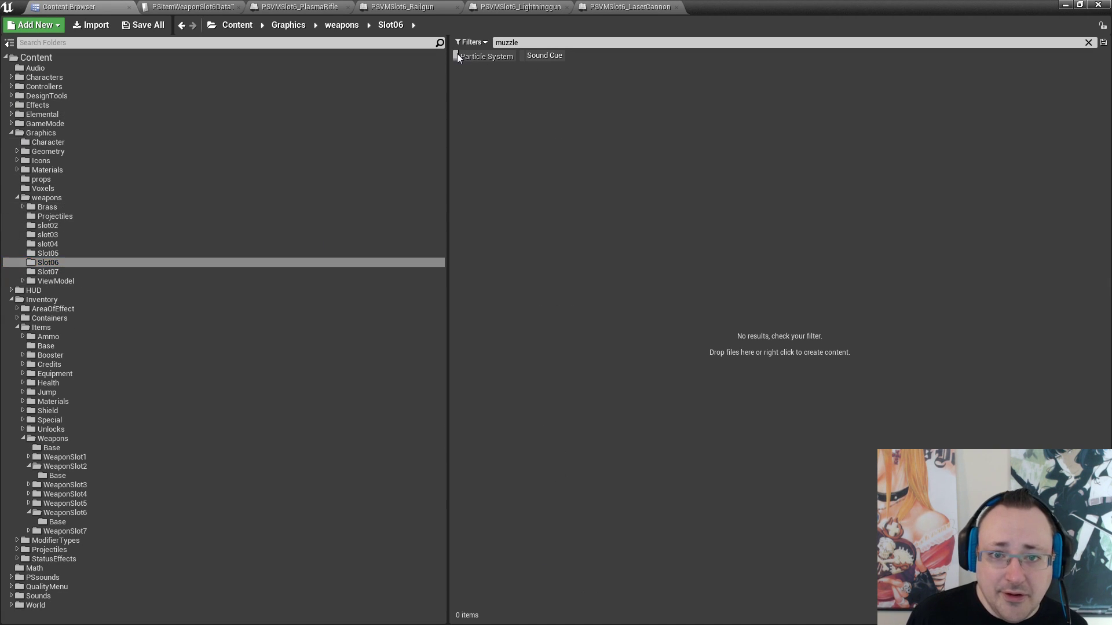
left_click(1088, 43)
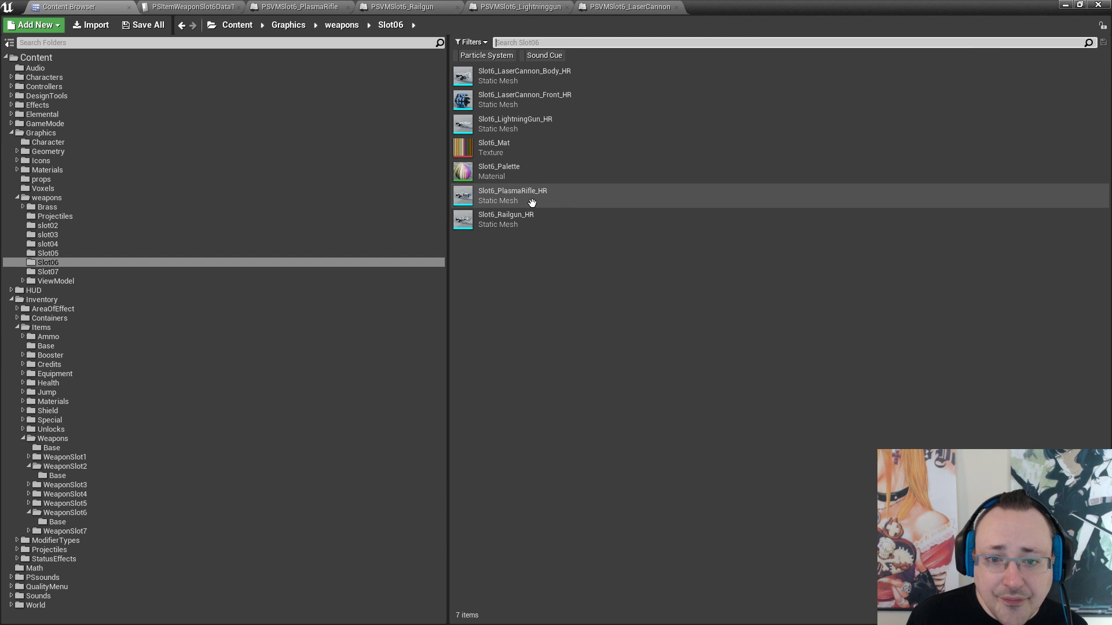
left_click(532, 220)
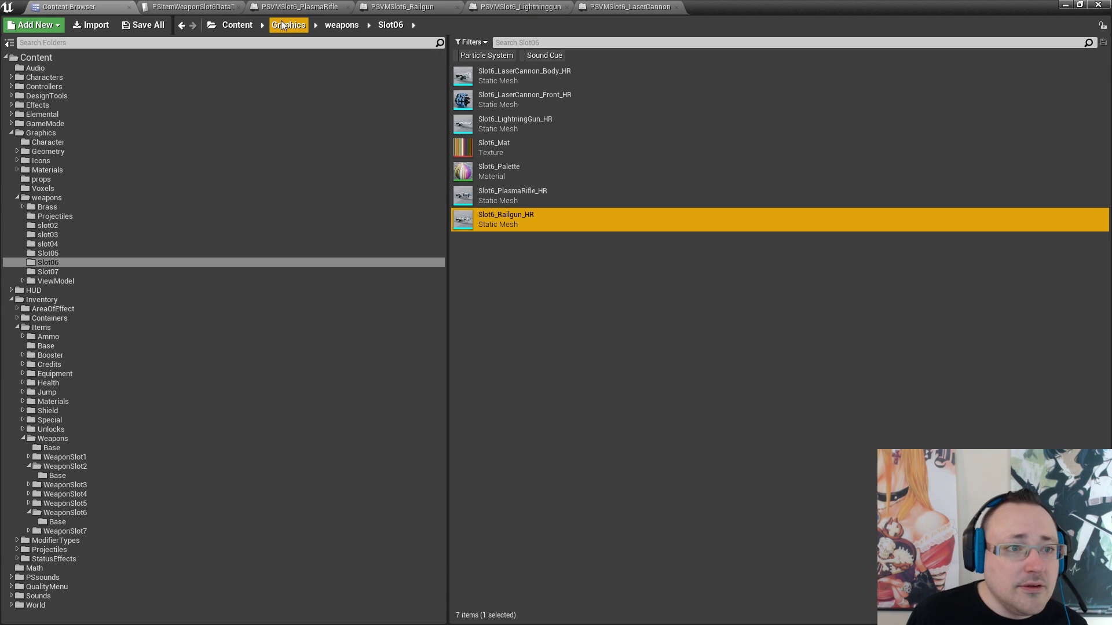
Assign Slot6_Railgun_HR as the static mesh of the Railgun's WeaponRef, and compile and save the blueprint
left_click(216, 6)
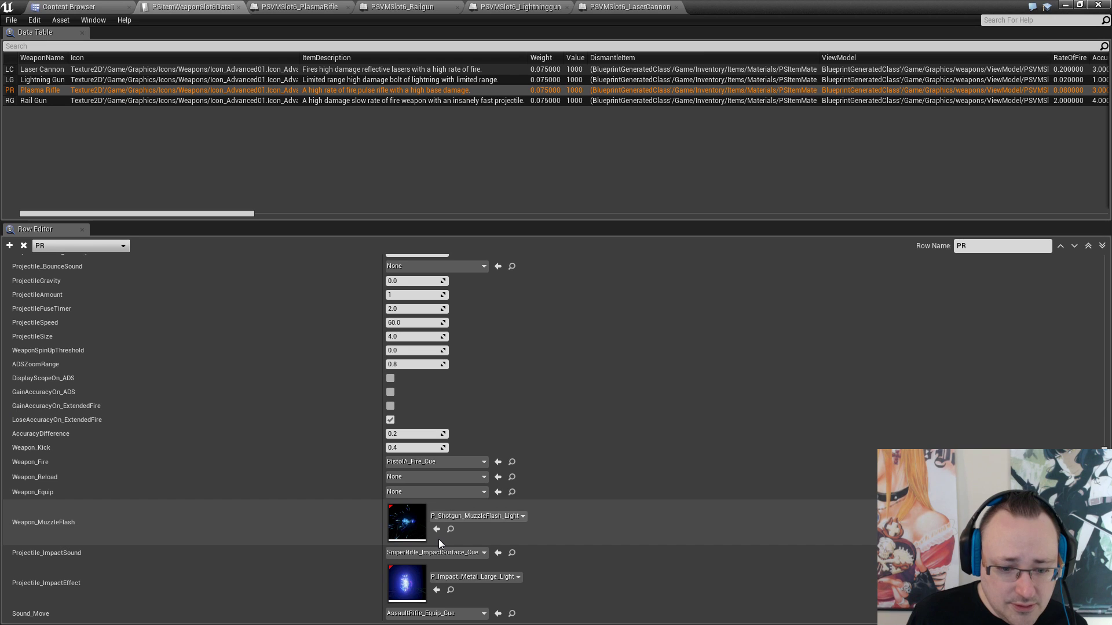
left_click(288, 6)
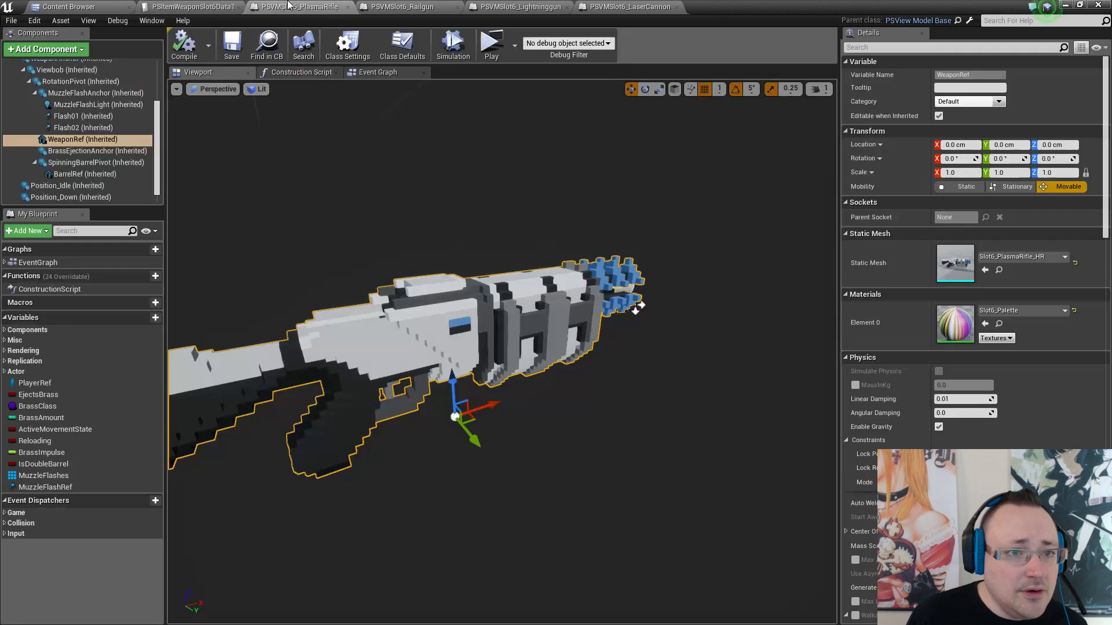
left_click(419, 8)
left_click(985, 270)
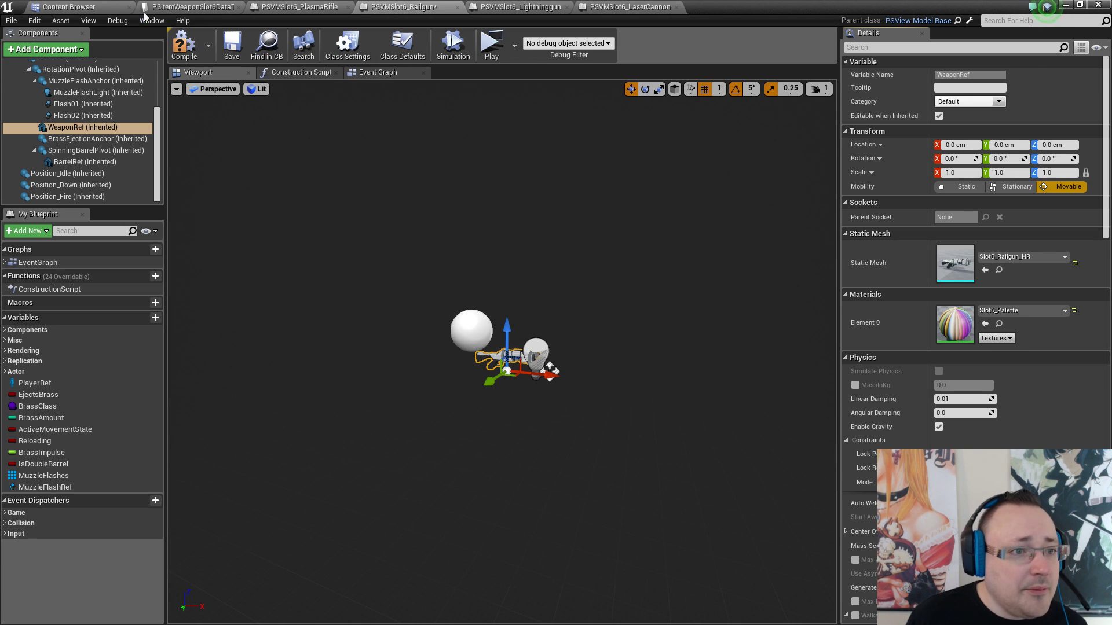
left_click(173, 48)
key("ctrl+s")
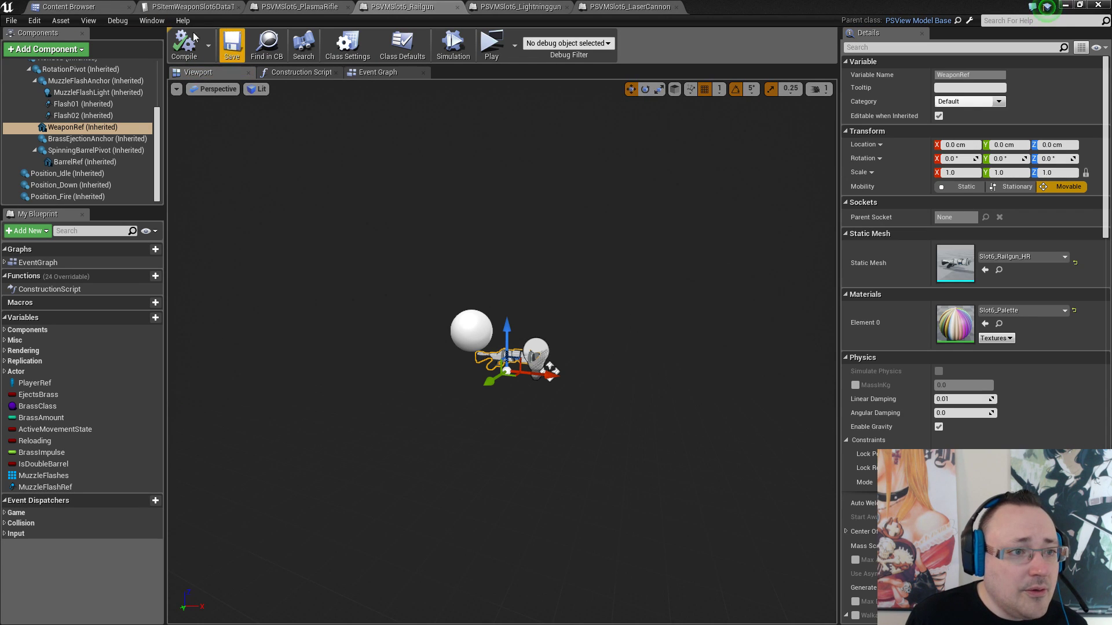
Assign the Slot6_LightningGun_HR mesh to the WeaponRef component of the PSVMSlot6_Lightninggun blueprint
left_click(101, 5)
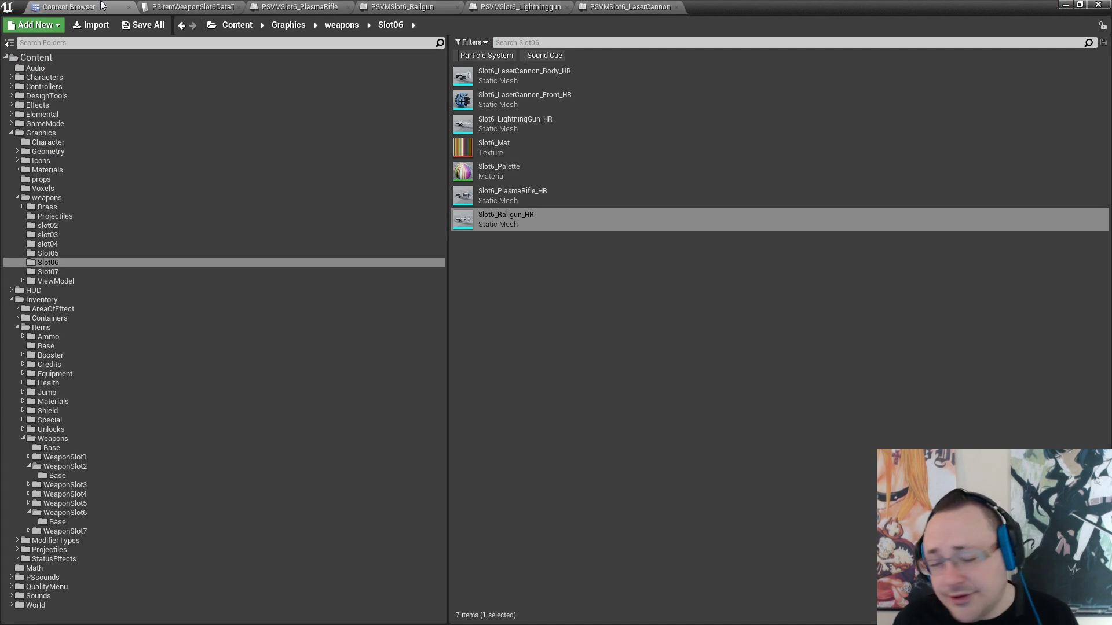
left_click(174, 6)
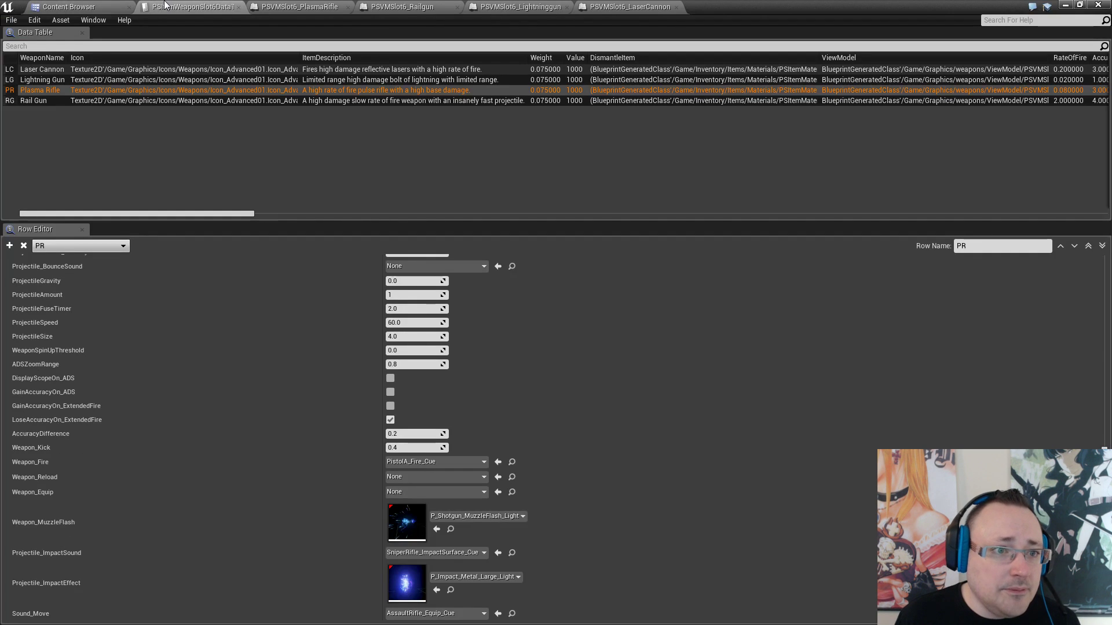
left_click(519, 8)
left_click(86, 7)
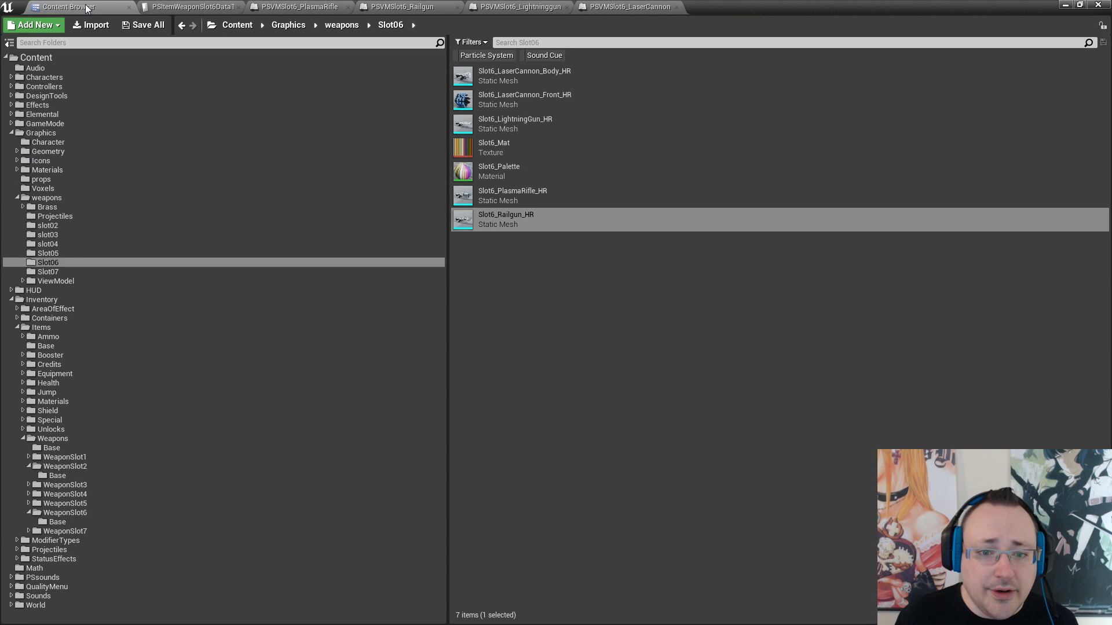
left_click(527, 123)
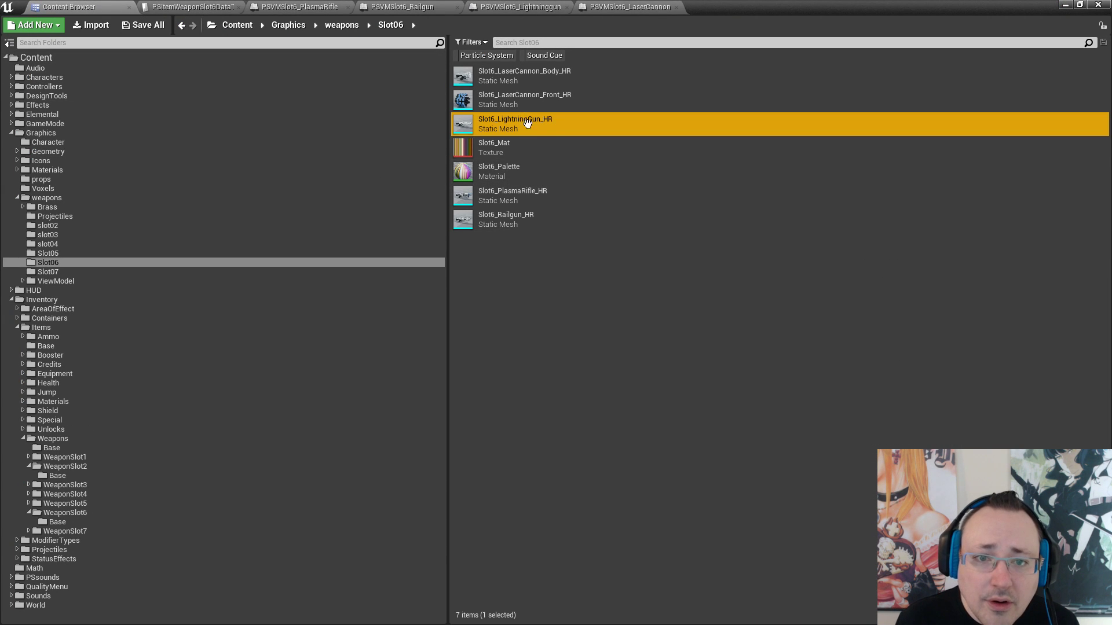
left_click(538, 7)
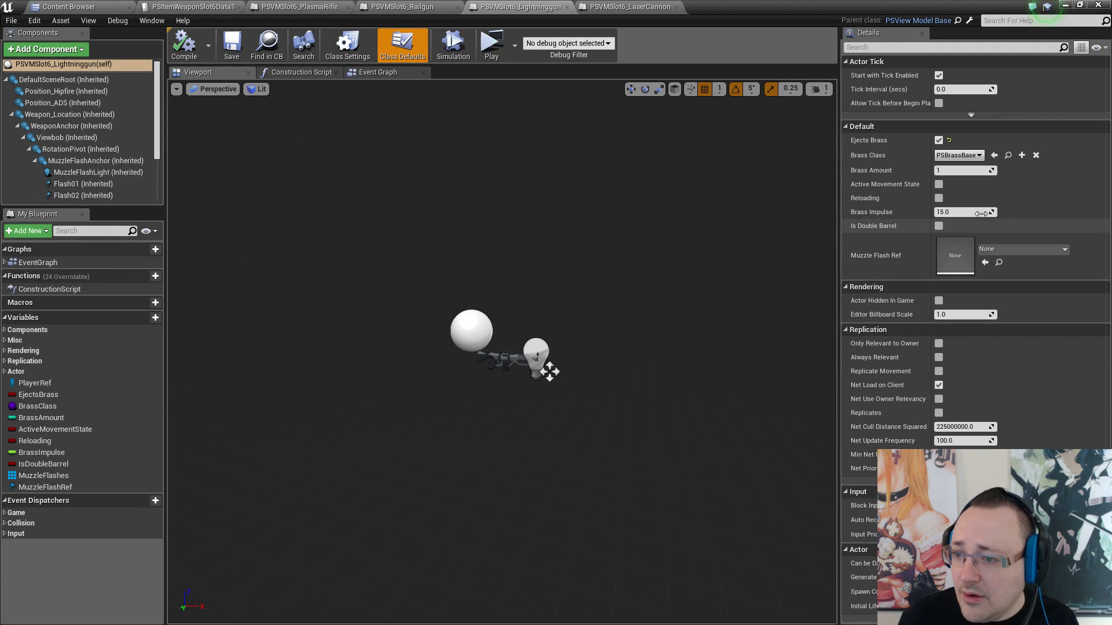
scroll(116, 139, "down", 3)
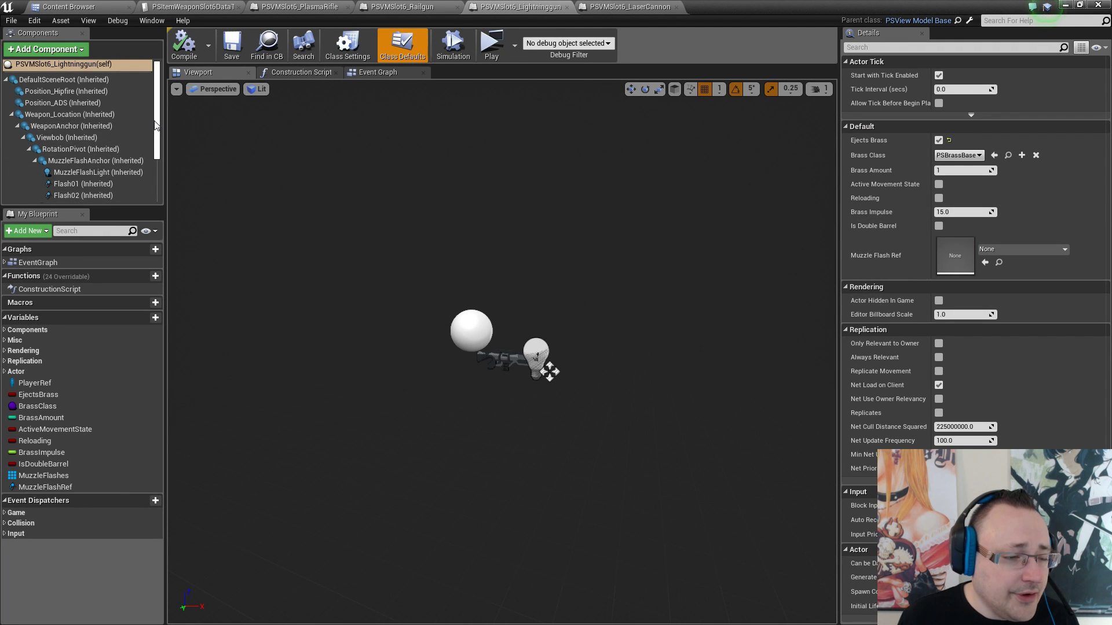
left_click(87, 127)
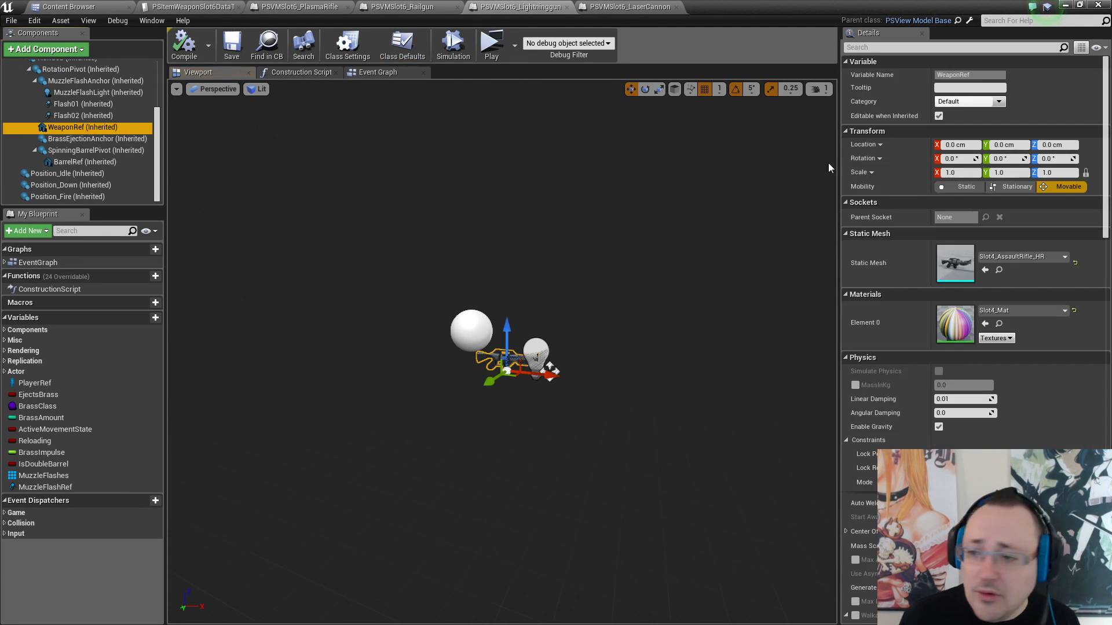
left_click(984, 271)
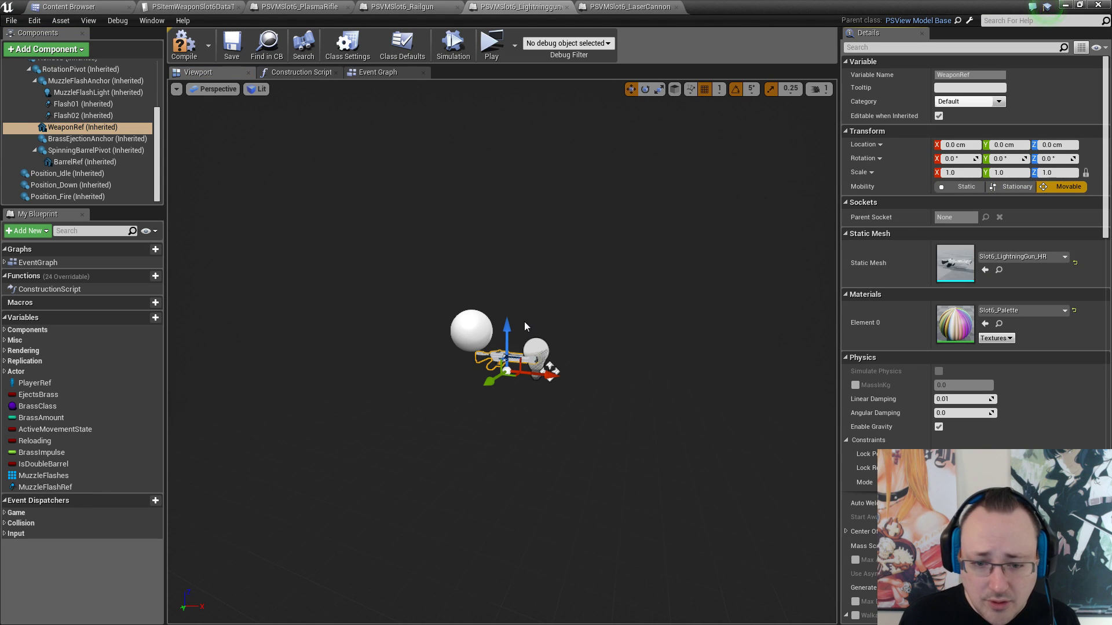
Inspect the Lightning Gun model up close with the camera speed set to 2, and compile and save its blueprint
key("w")
mouse_move(572, 301)
right_mouse_down()
mouse_move(585, 275)
mouse_move(581, 297)
right_mouse_up()
left_click(820, 90)
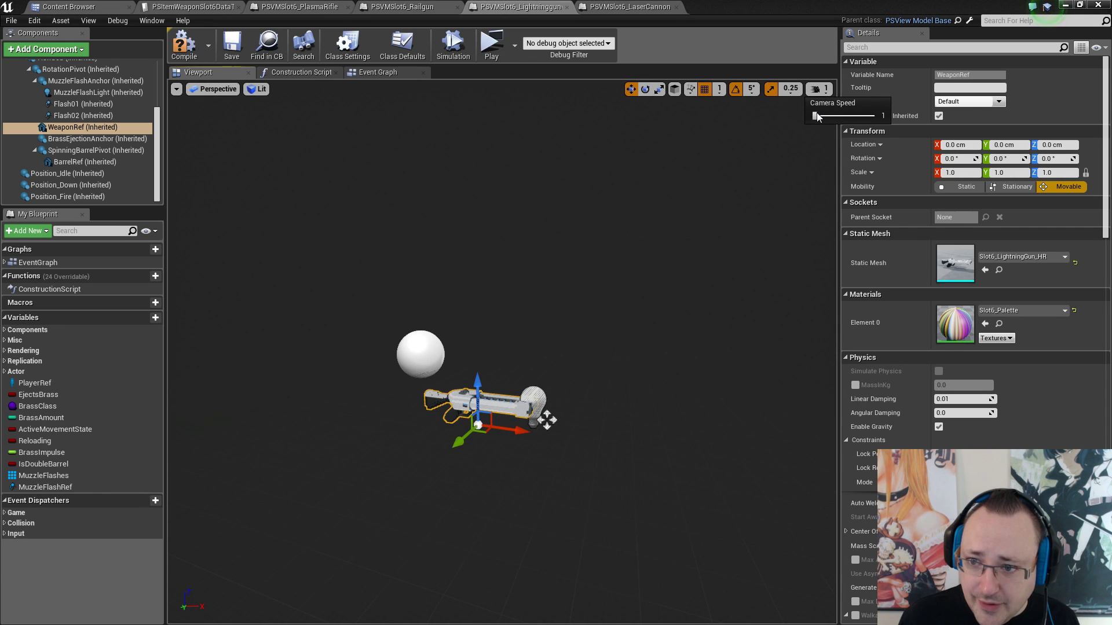
right_click_drag(613, 260, 617, 267)
key("w")
right_click_drag(675, 439, 628, 420)
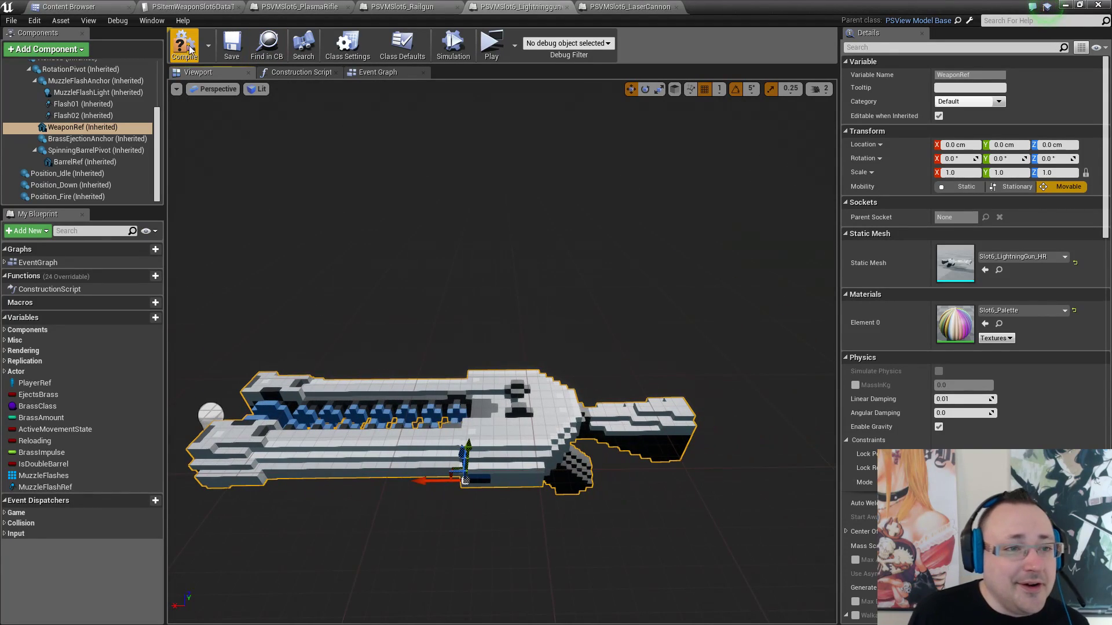
left_click(223, 45)
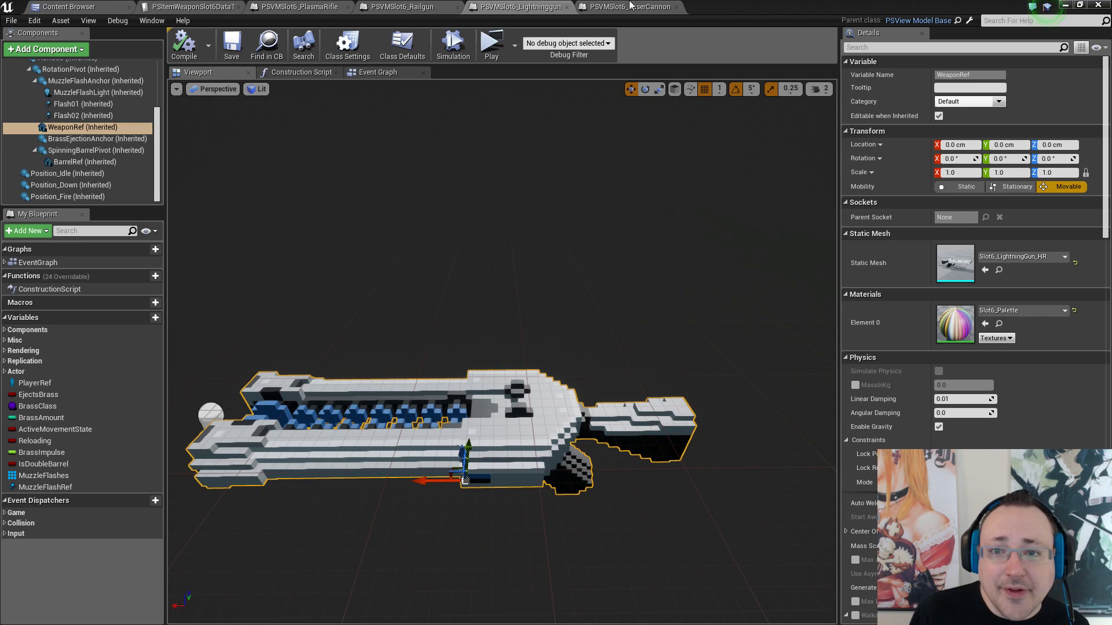
Assign the Slot6_LaserCannon_Body_HR mesh to the WeaponRef component of the PSVMSlot6_LaserCannon blueprint
left_click(631, 6)
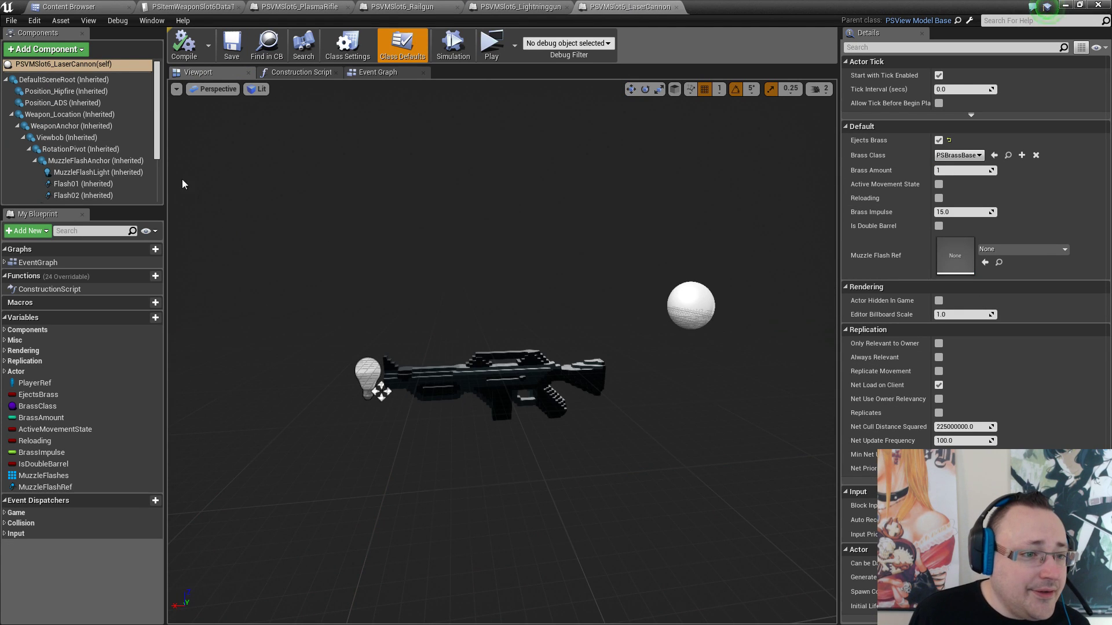
left_click_drag(156, 118, 155, 163)
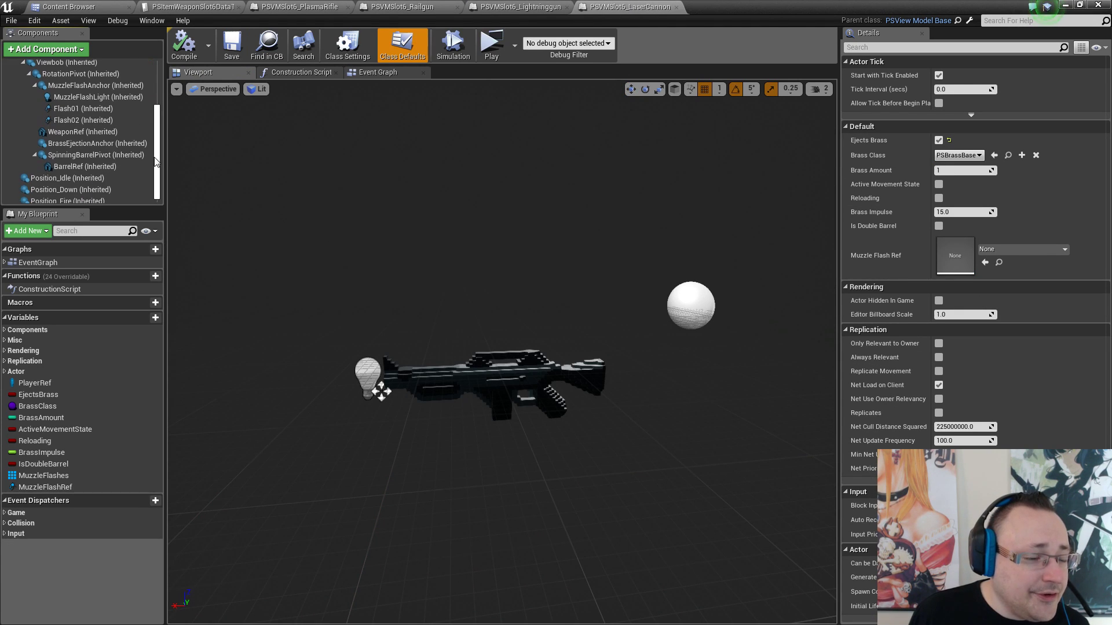
left_click(113, 132)
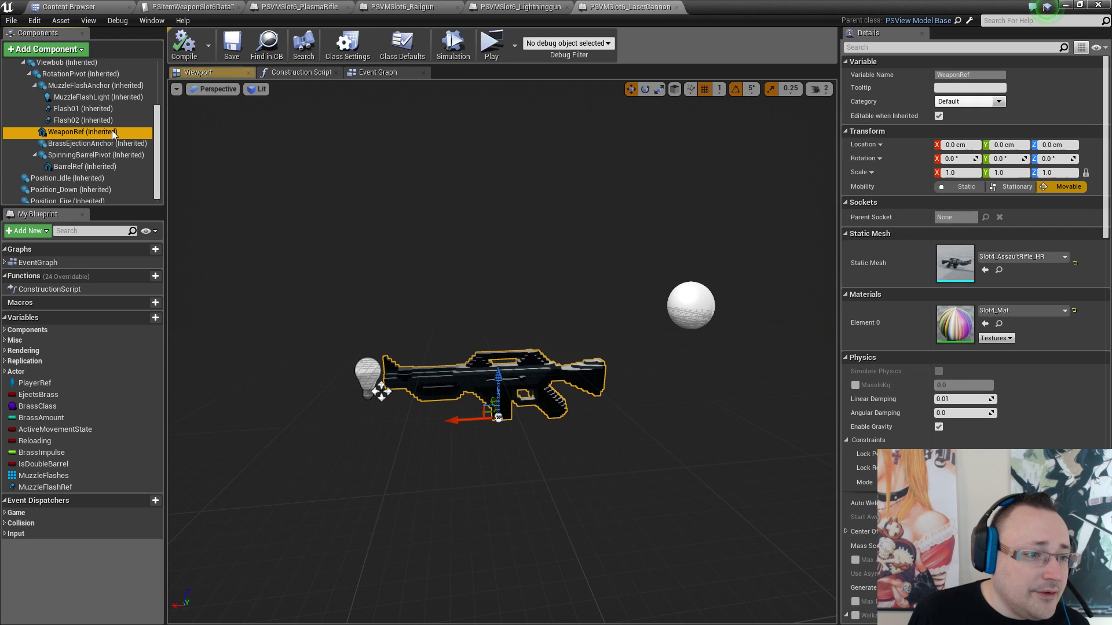
left_click(69, 6)
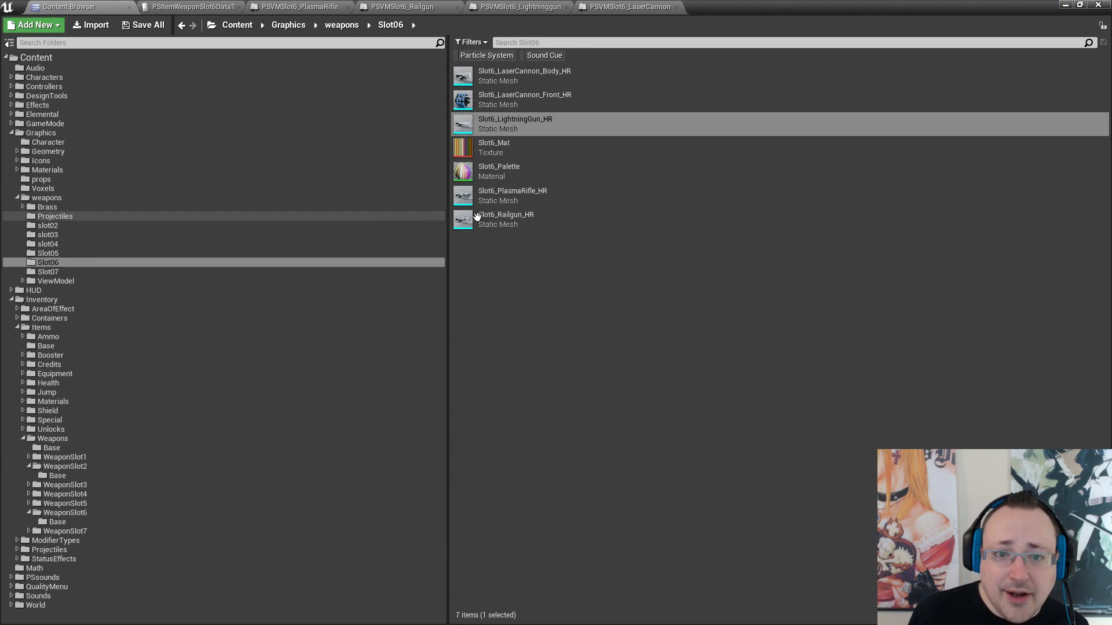
left_click(517, 78)
left_click(600, 8)
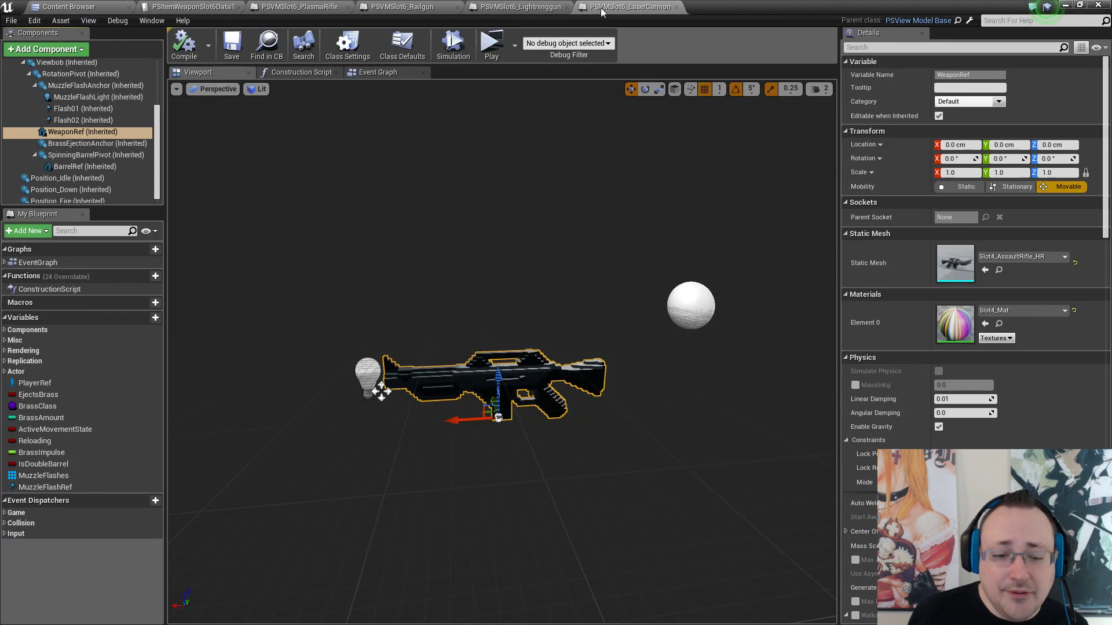
left_click(985, 270)
mouse_move(586, 325)
right_mouse_down()
mouse_move(573, 336)
mouse_move(614, 333)
mouse_move(586, 327)
right_mouse_up()
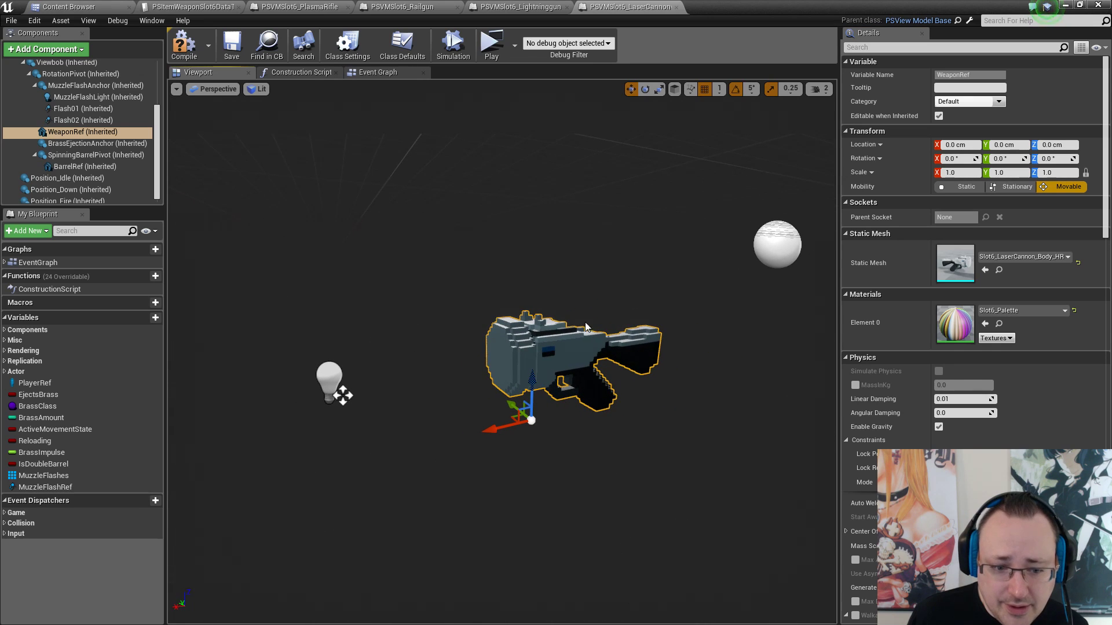
Assign the Slot6_LaserCannon_Front_HR mesh to the Laser Cannon's BarrelRef component and inspect how it fits the body
left_click(108, 166)
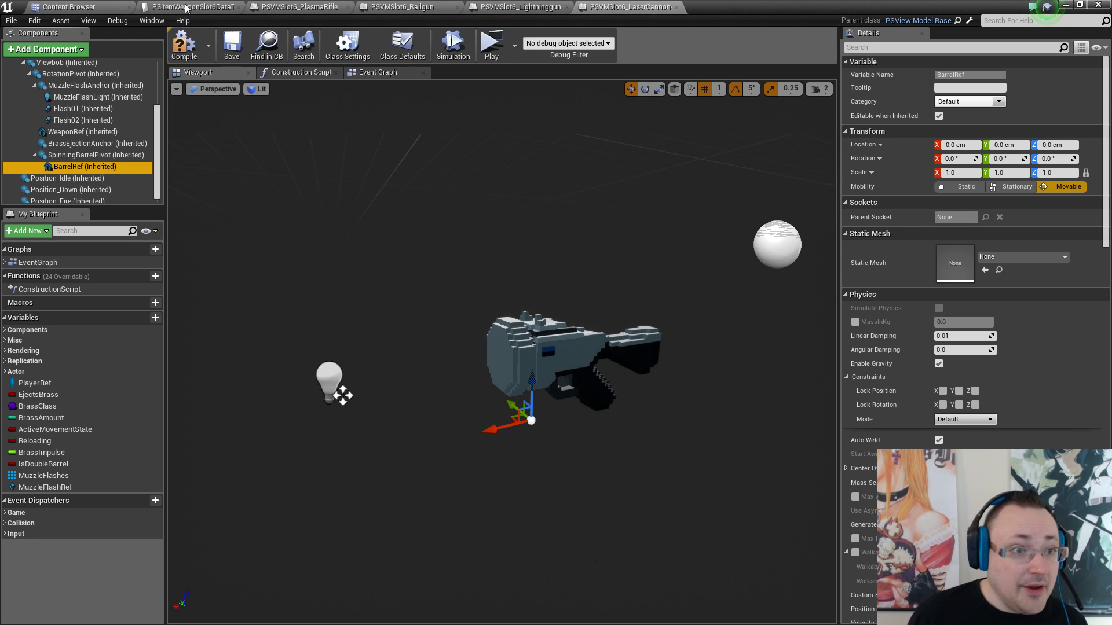
left_click(106, 7)
left_click(503, 93)
left_click(624, 6)
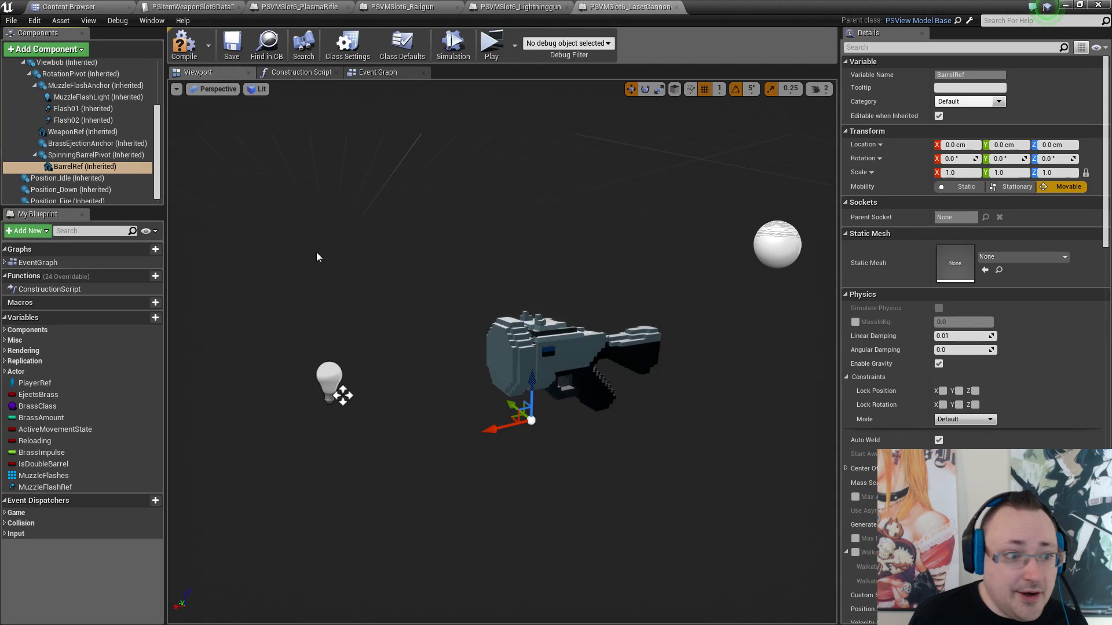
left_click(984, 271)
right_click_drag(683, 336, 637, 331)
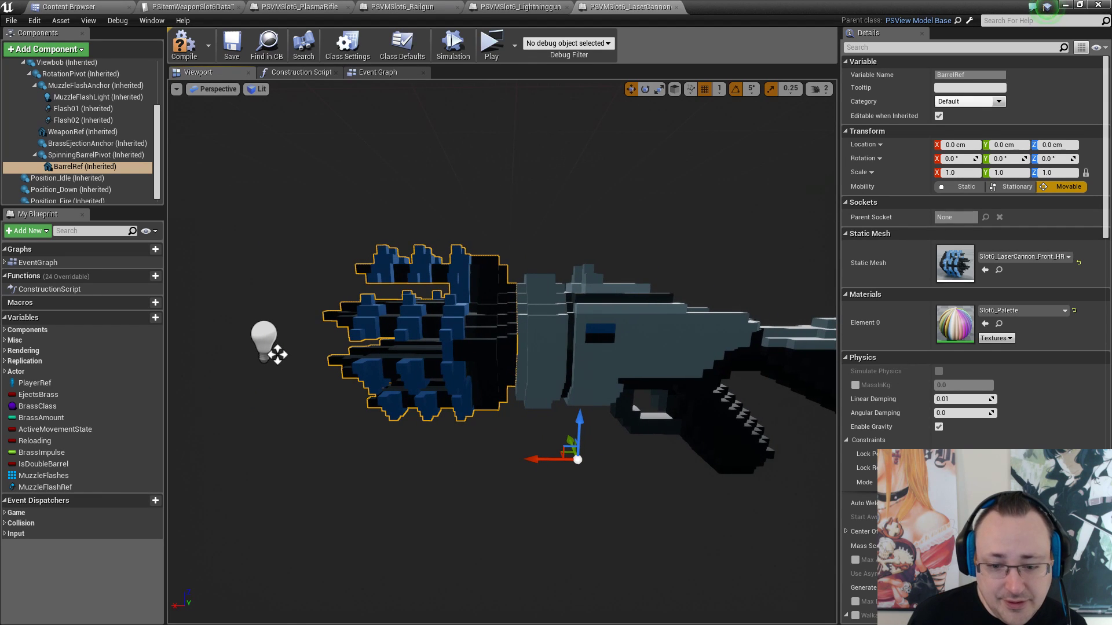
Move the Laser Cannon's SpinningBarrelPivot to the front face of the body, at X 10 cm and Z 19 cm
left_click(93, 155)
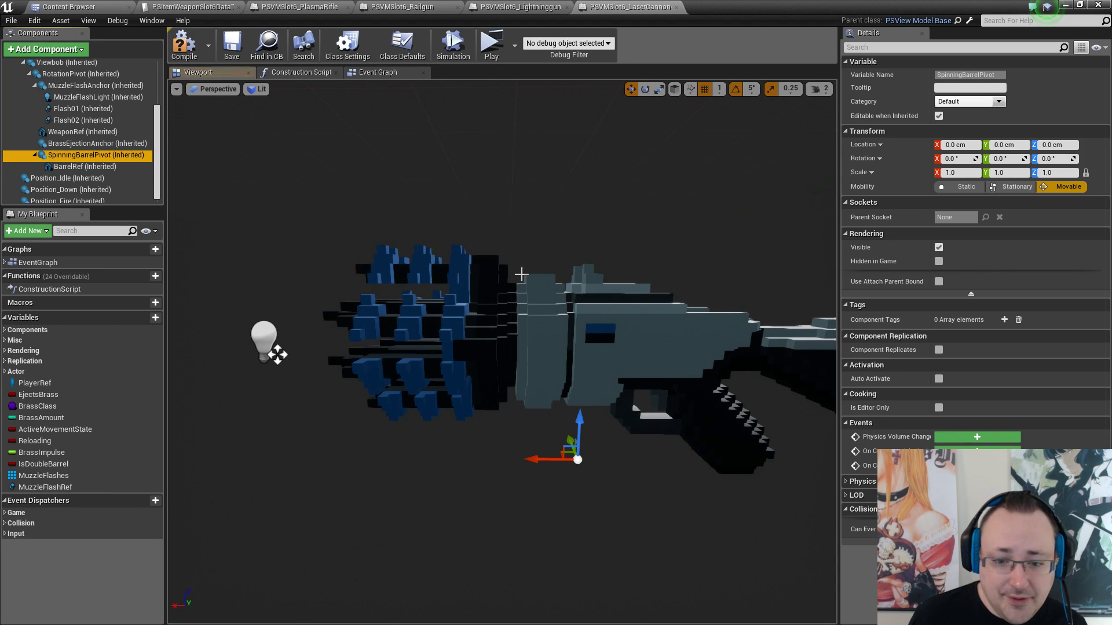
right_click_drag(522, 273, 593, 391)
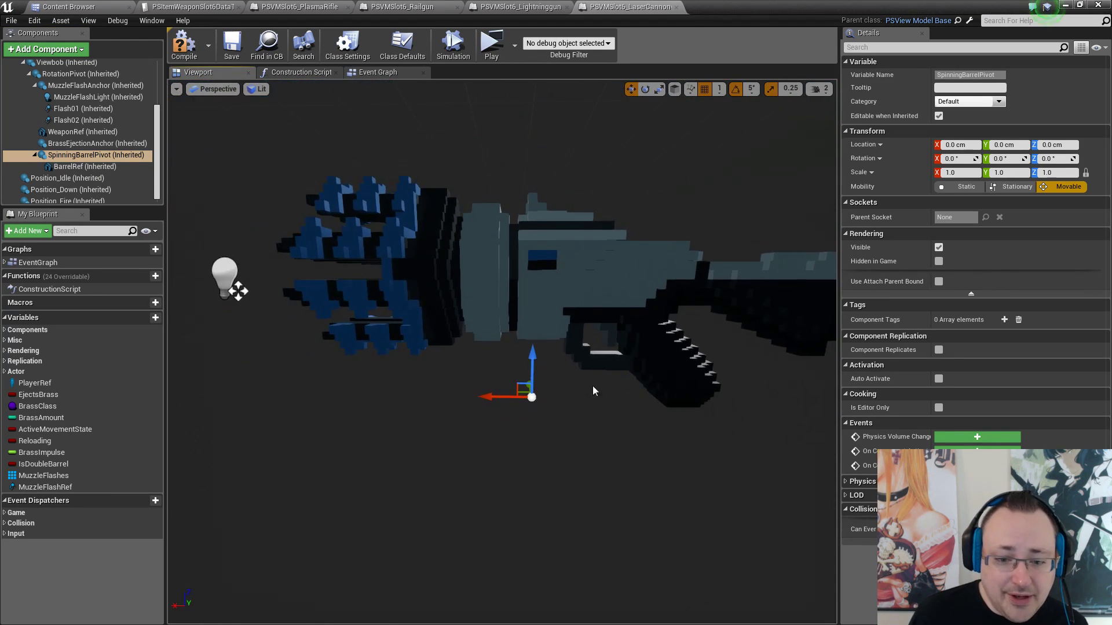
left_click_drag(519, 383, 447, 318)
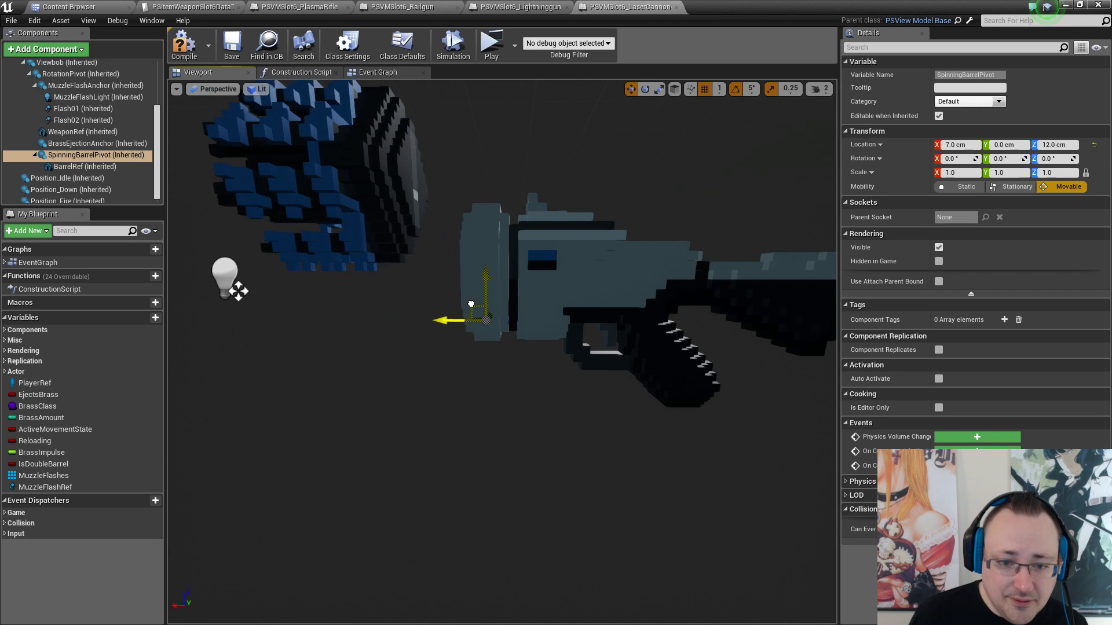
right_click_drag(562, 359, 487, 300)
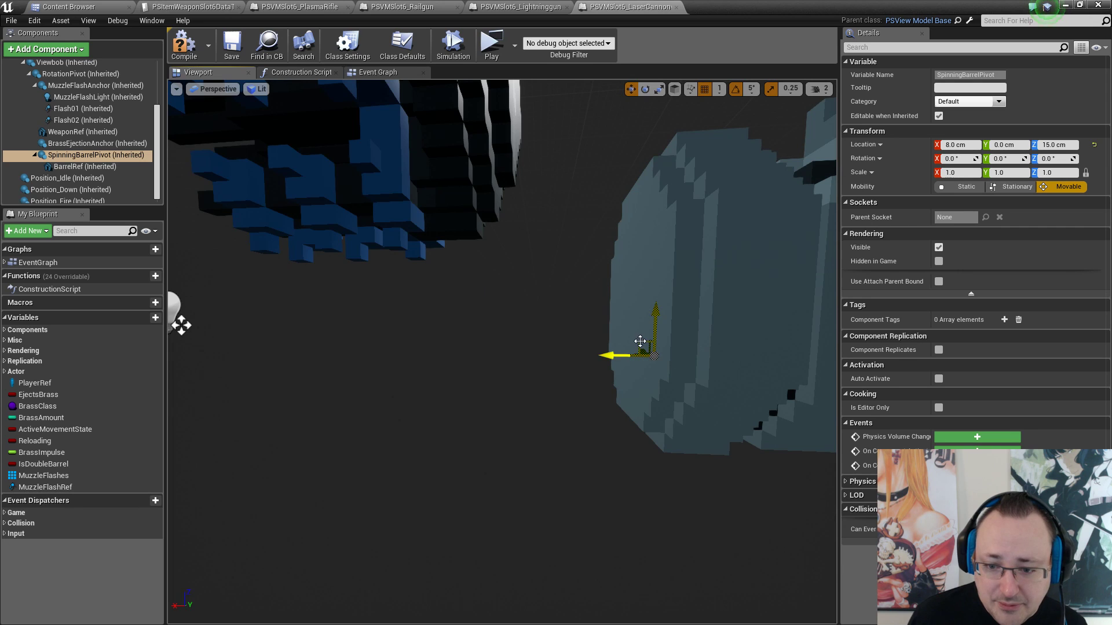
left_click_drag(640, 341, 612, 307)
mouse_move(612, 306)
right_mouse_down()
mouse_move(660, 324)
mouse_move(591, 327)
mouse_move(613, 287)
right_mouse_up()
right_click_drag(544, 293, 419, 284)
Shift the BarrelRef mesh back against the front of the Laser Cannon body to compensate for the moved pivot
left_click(95, 167)
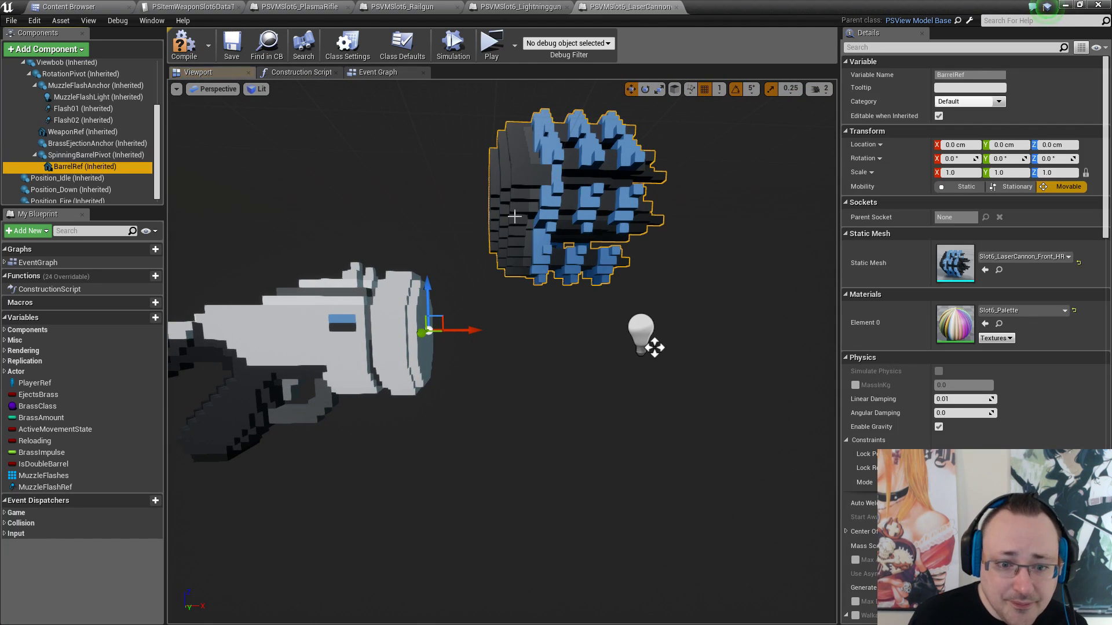
left_click(98, 164)
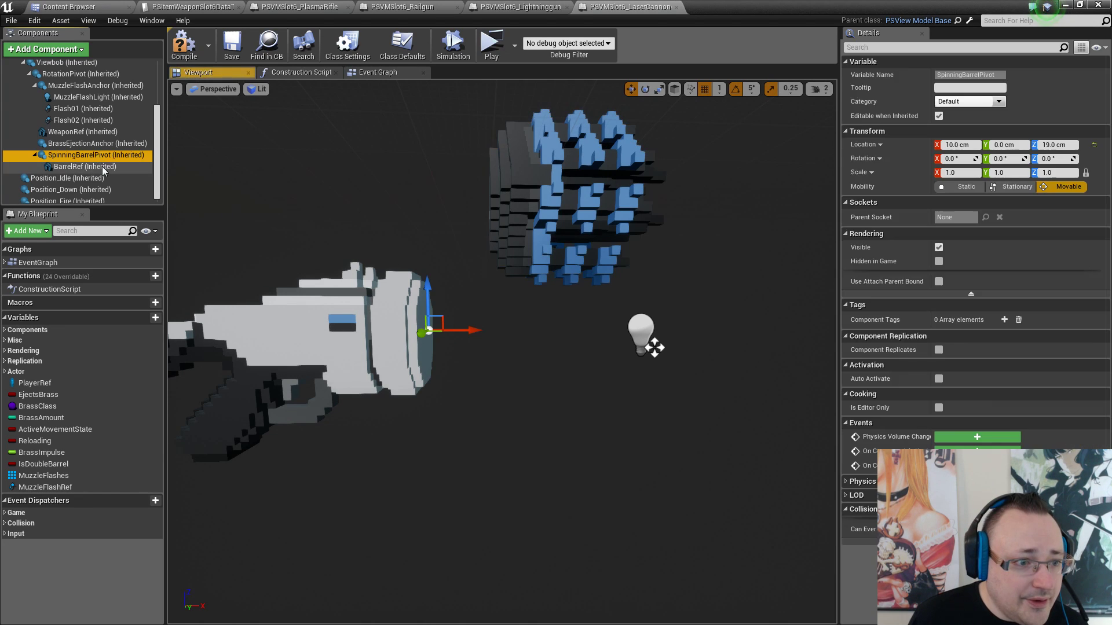
left_click_drag(442, 316, 382, 439)
right_click_drag(383, 439, 503, 427)
key("s")
Check the barrel's alignment around the pivot and adjust BarrelRef to X -10 cm and Z -19 cm
left_click(95, 155)
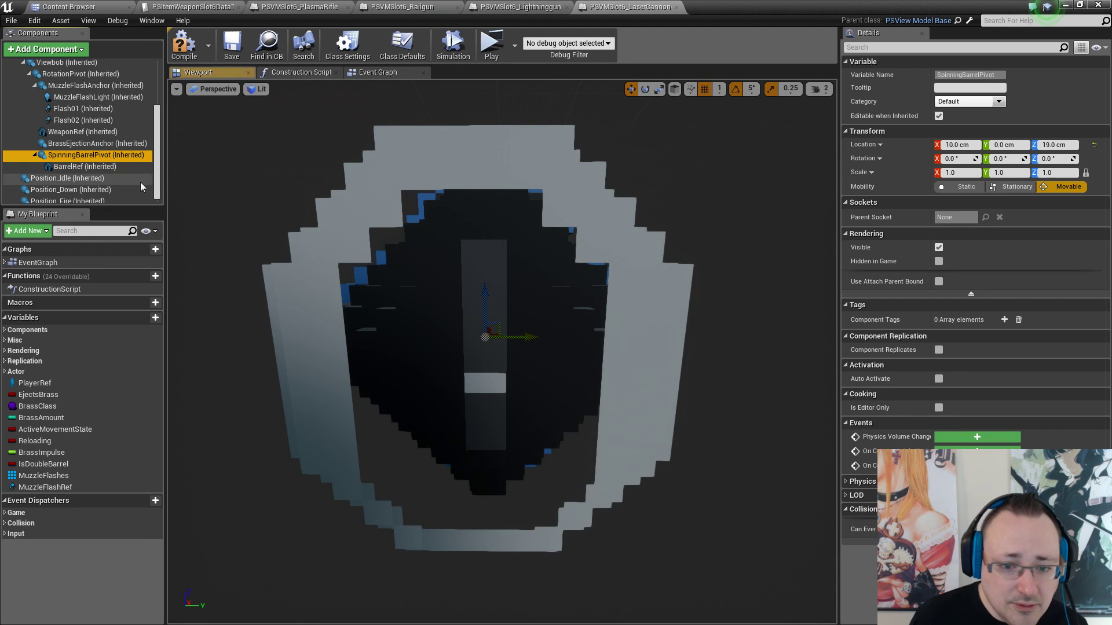
key("f")
key("d")
right_click_drag(503, 371, 246, 367)
key("s")
key("w")
key("s")
left_click(109, 166)
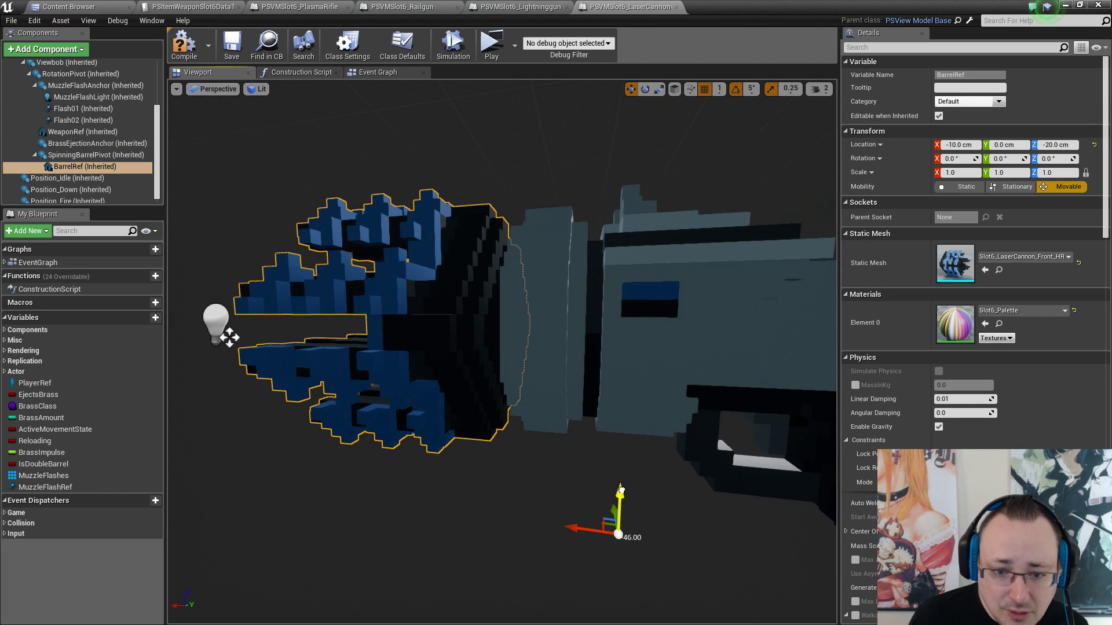
left_click_drag(621, 490, 621, 481)
left_click(93, 169)
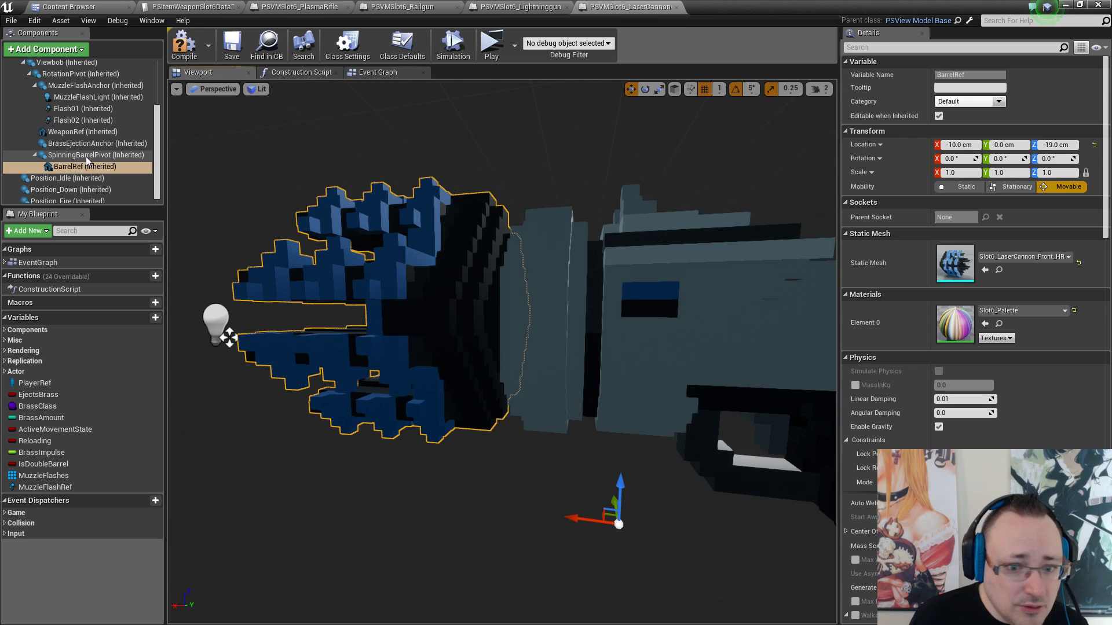
Check the Laser Cannon's barrel and pivot placement from several sides, and compile and save its blueprint
left_click(87, 157)
key("w")
right_click_drag(244, 243, 8, 252)
key("s")
key("d")
key("s")
key("d")
key("w")
right_click_drag(440, 156, 286, 188)
key("s")
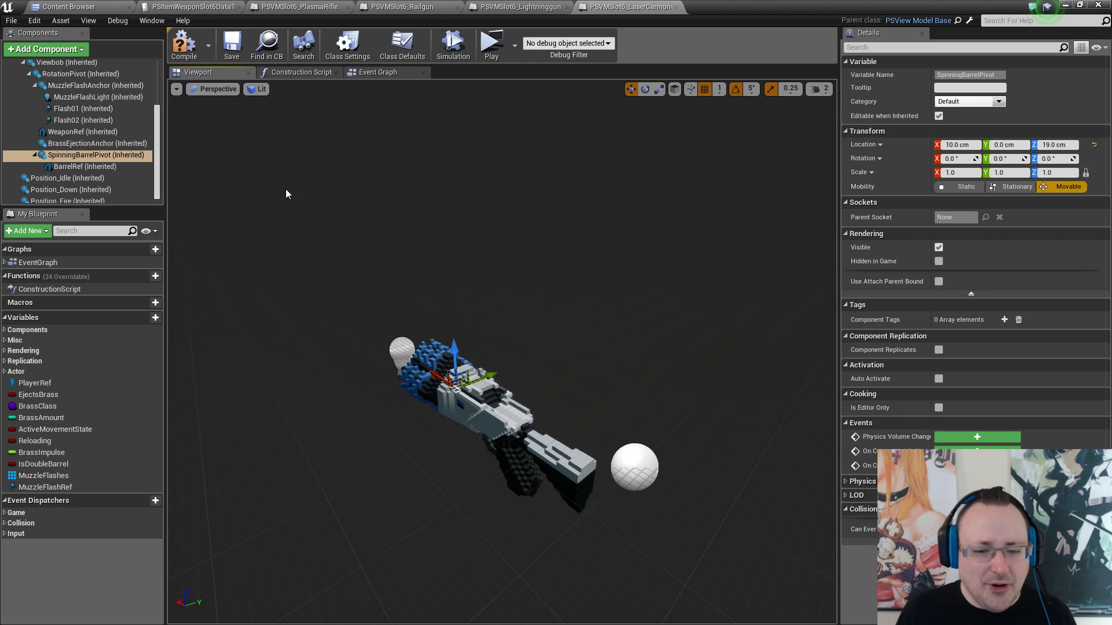
left_click(184, 45)
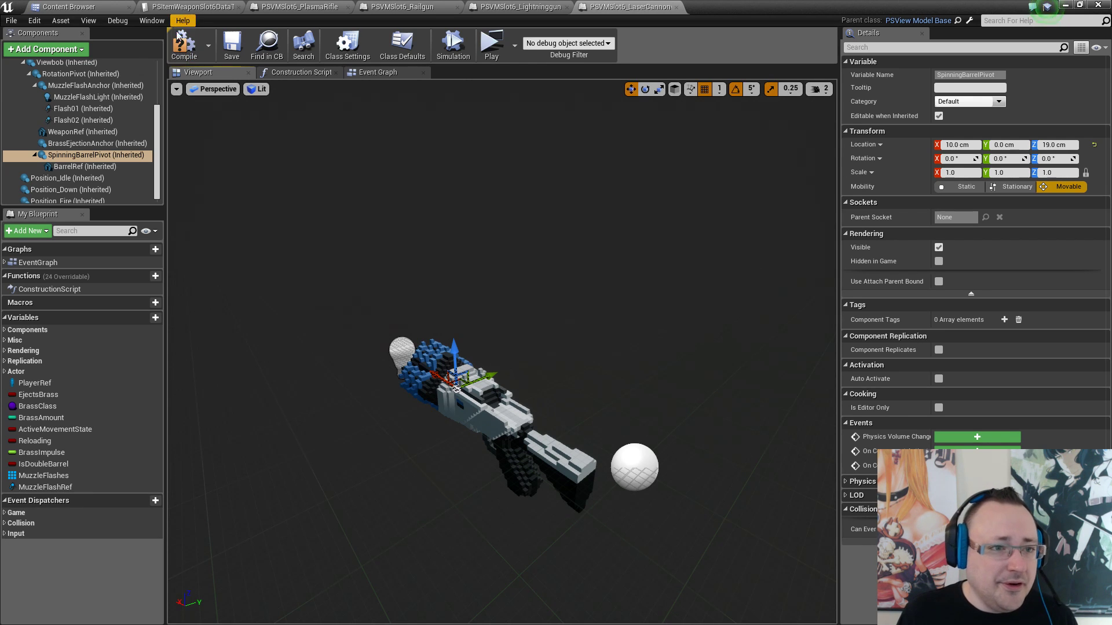
left_click(233, 46)
Examine the assembled Laser Cannon model from the front, side and rear
key("w")
right_click_drag(272, 185, 382, 194)
key("a")
key("s")
key("a")
key("d")
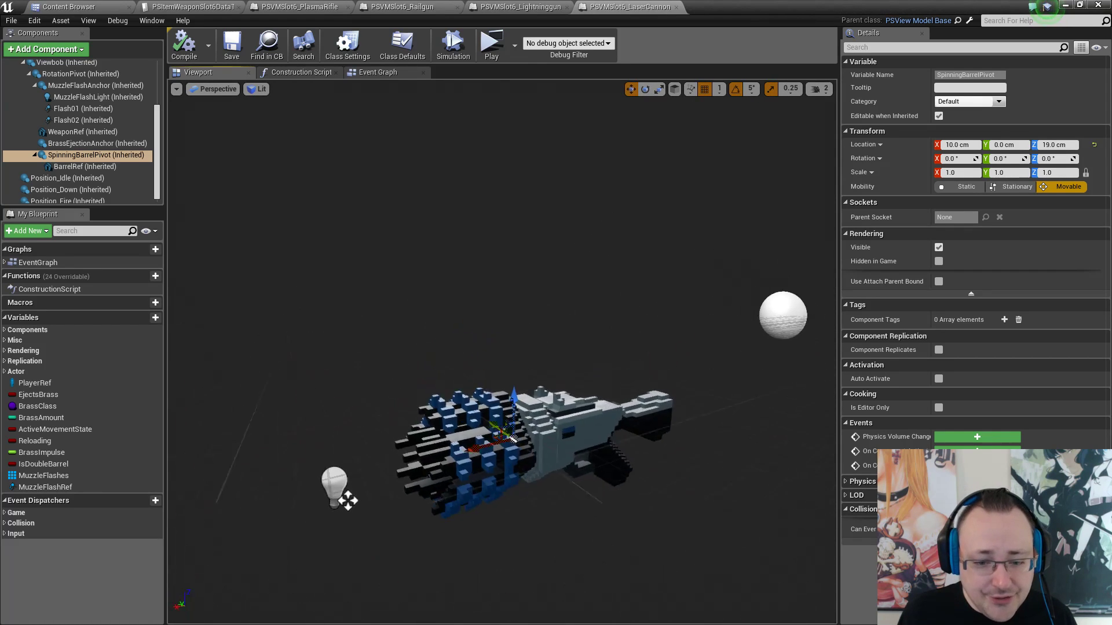
mouse_move(450, 262)
right_mouse_down()
mouse_move(492, 272)
mouse_move(450, 263)
right_mouse_up()
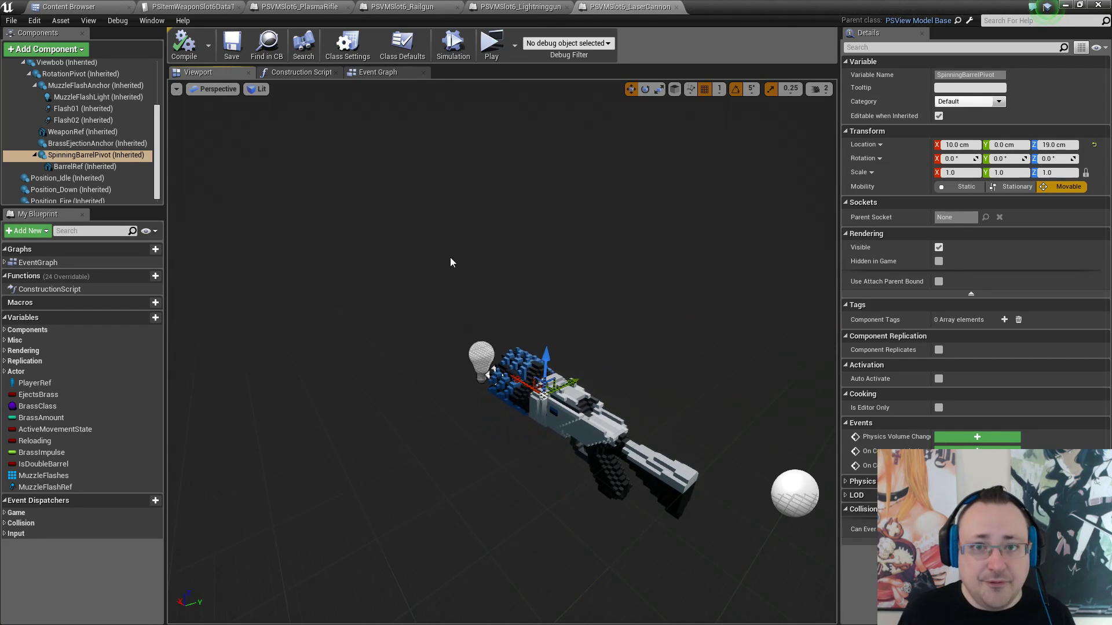
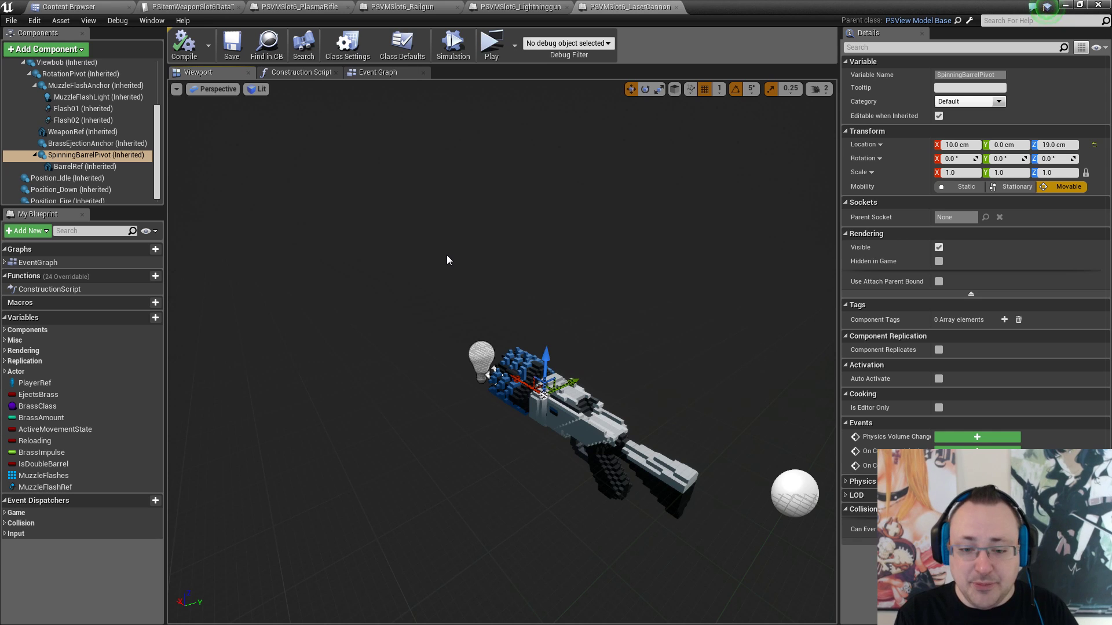
left_click_drag(444, 291, 631, 281, "alt")
right_click_drag(632, 281, 445, 296)
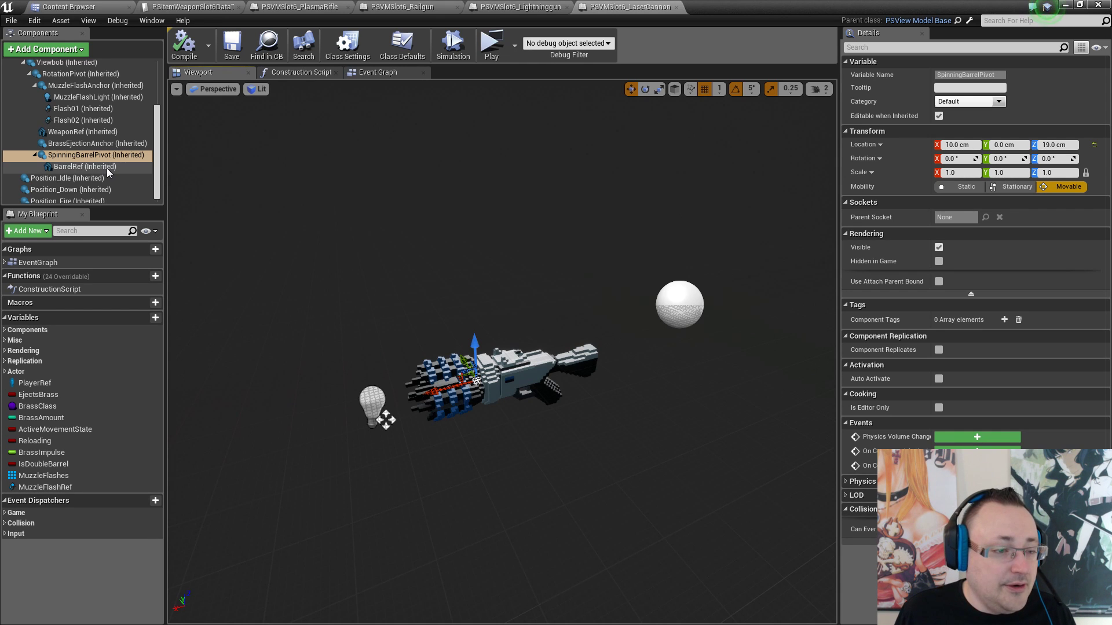
right_click_drag(498, 324, 632, 339)
Review the Plasma Rifle, Railgun and Lightning Gun meshes in their view model blueprints
scroll(495, 339, "down", 5)
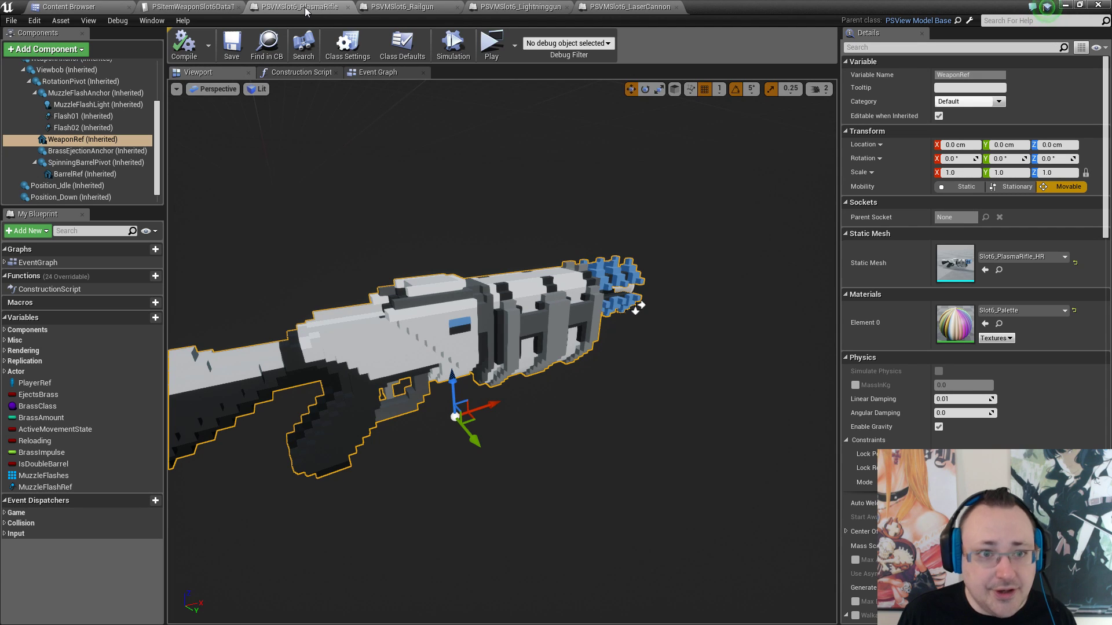
left_click(403, 7)
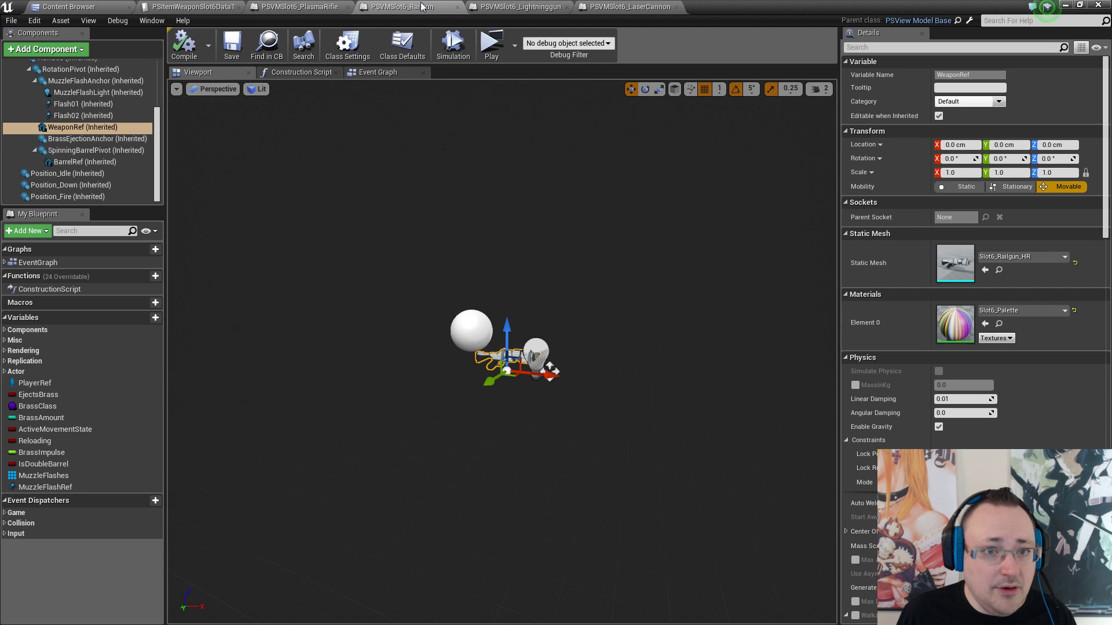
key("w")
right_click_drag(502, 352, 541, 374)
key("a")
key("a")
key("a")
key("w")
key("s")
right_click_drag(484, 116, 466, 109)
key("w")
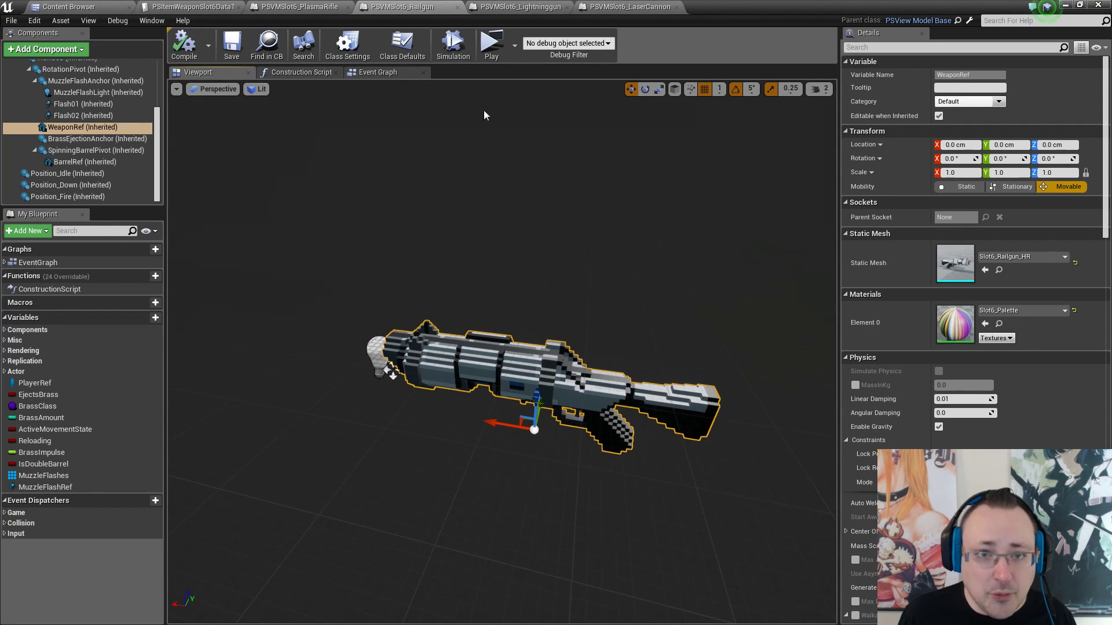
left_click(524, 9)
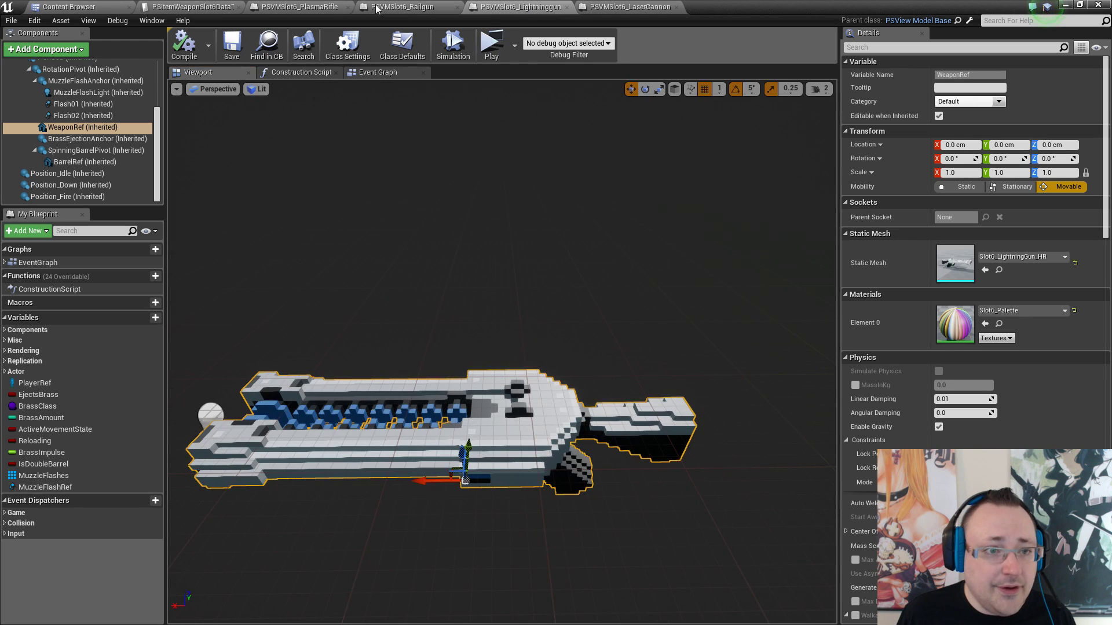
Return to the slot 6 weapon data table and set the Laser Cannon's Projectile to Proj_Laser
left_click(197, 6)
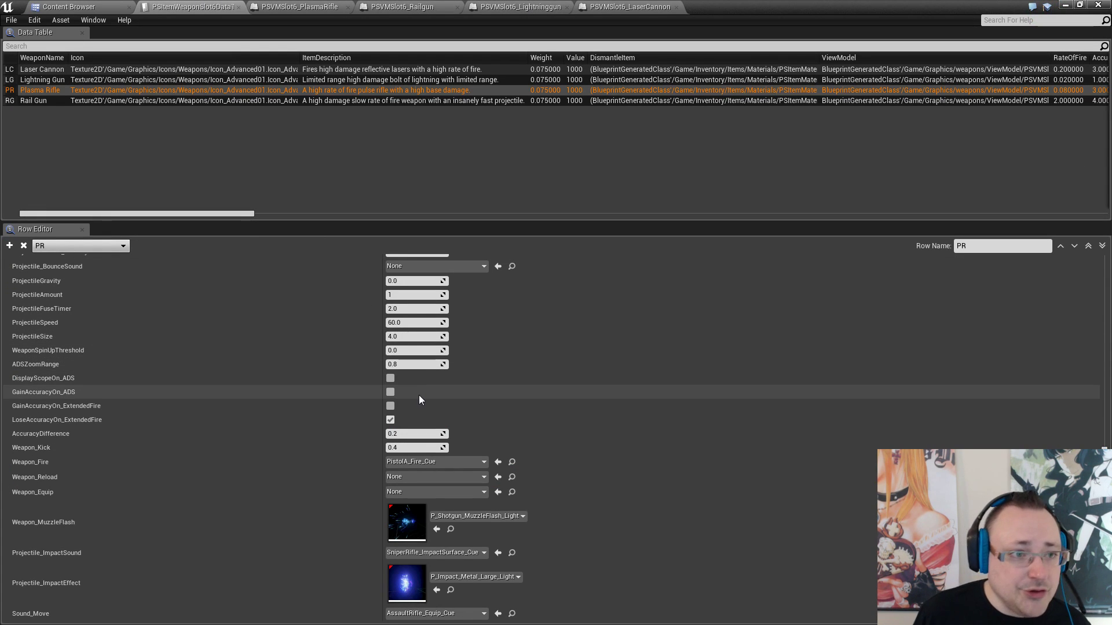
left_click(67, 81)
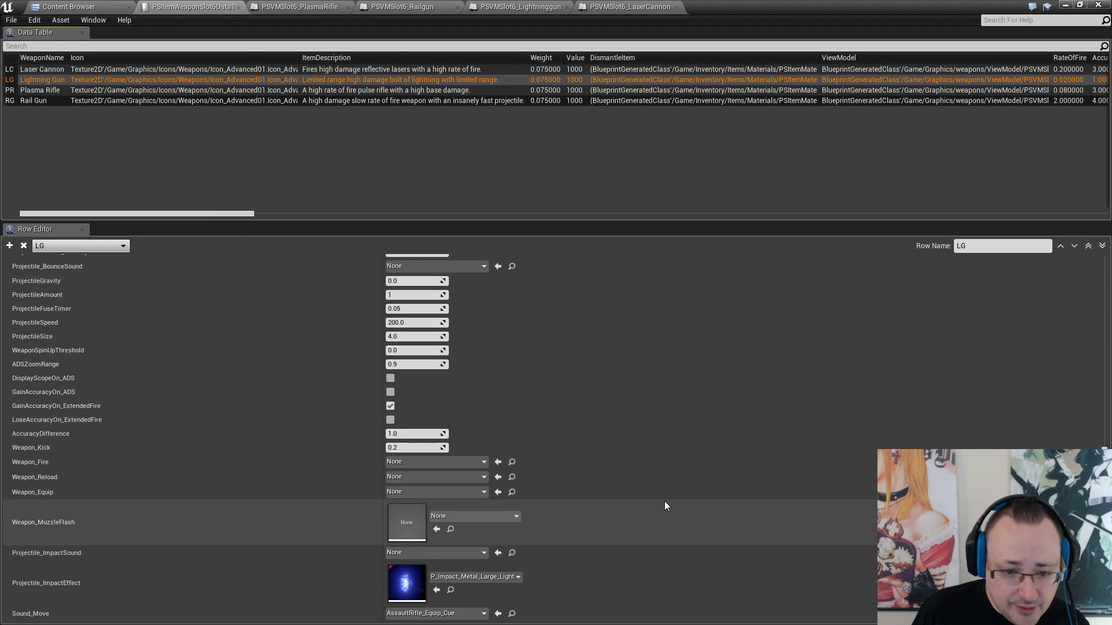
scroll(660, 503, "up", 10)
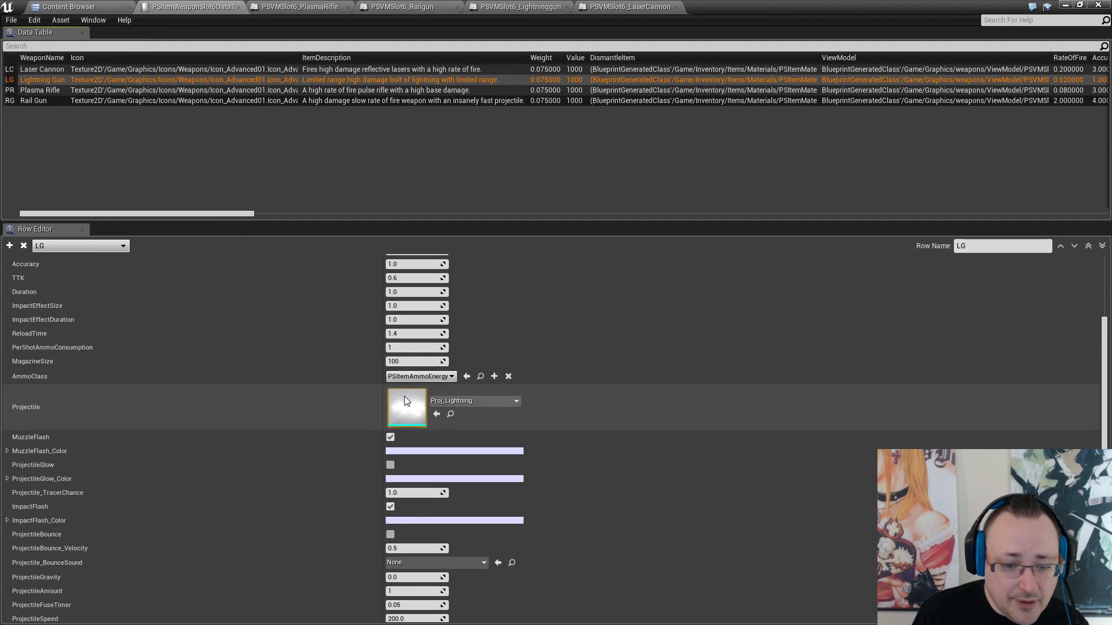
left_click(49, 69)
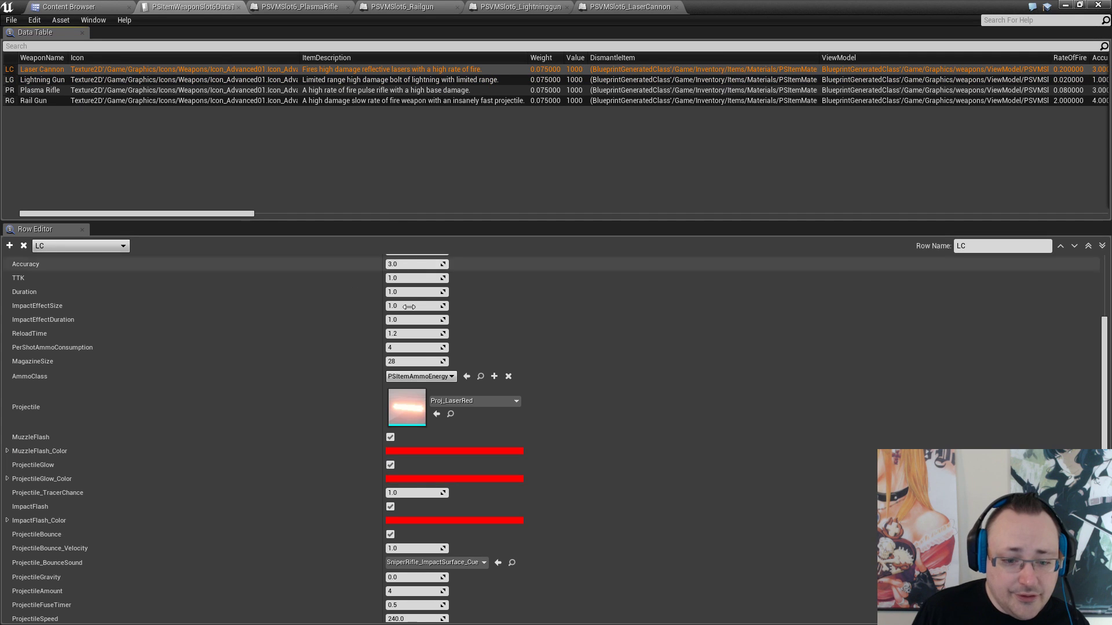
scroll(634, 438, "down", 3)
scroll(634, 432, "up", 1)
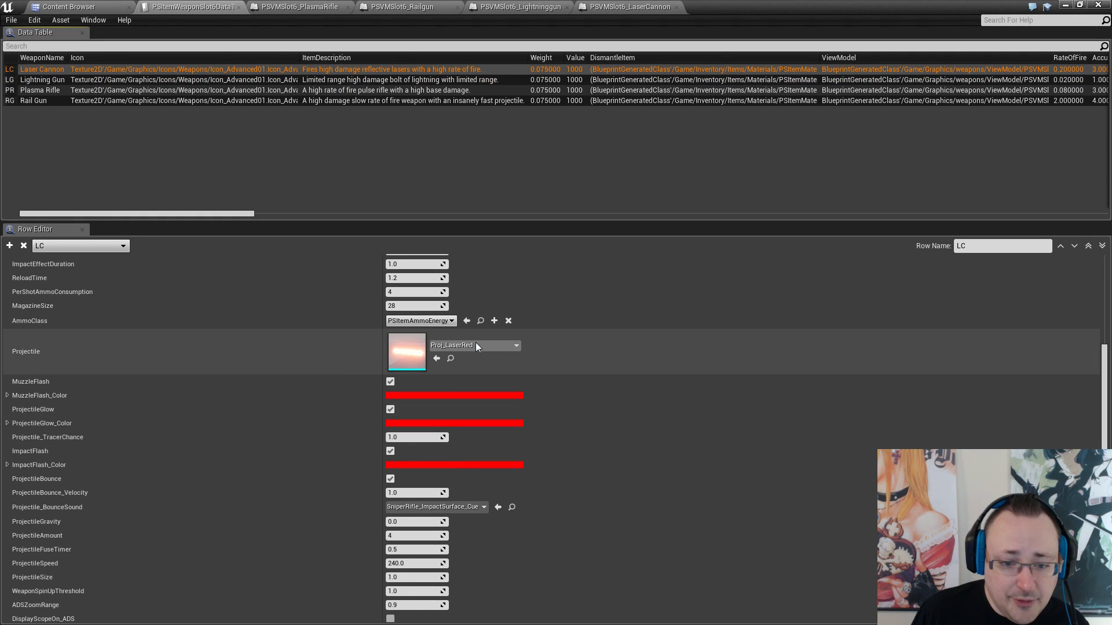
left_click(473, 346)
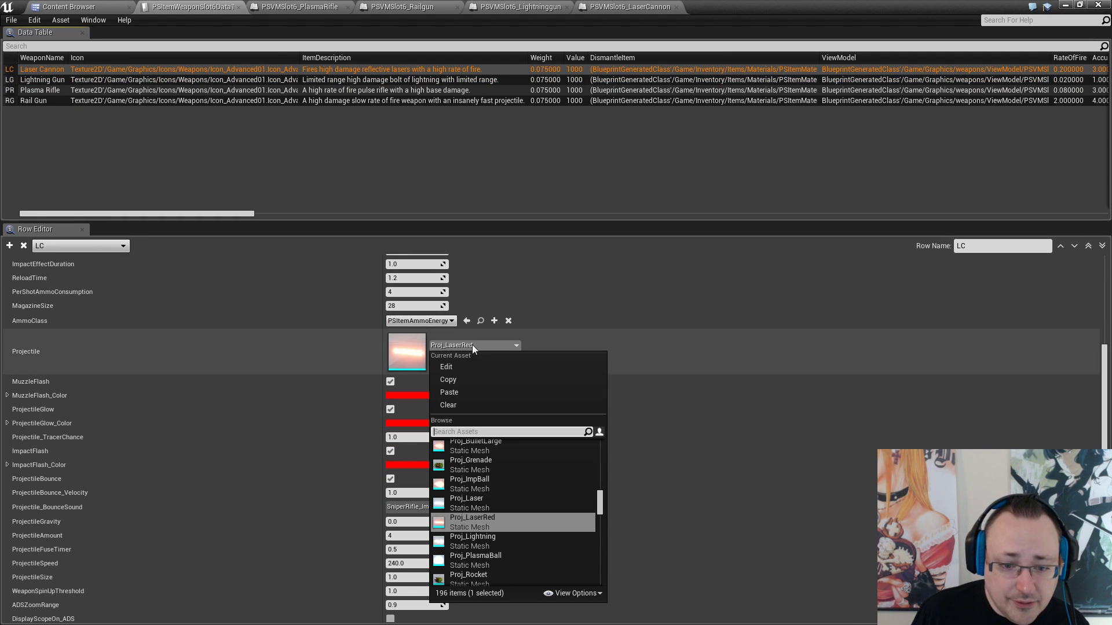
left_click(484, 502)
Set the Laser Cannon's MuzzleFlash_Color to pure blue (R 0, G 0, B 1) and copy it to ProjectileGlow_Color and ImpactFlash_Color
left_click(447, 395)
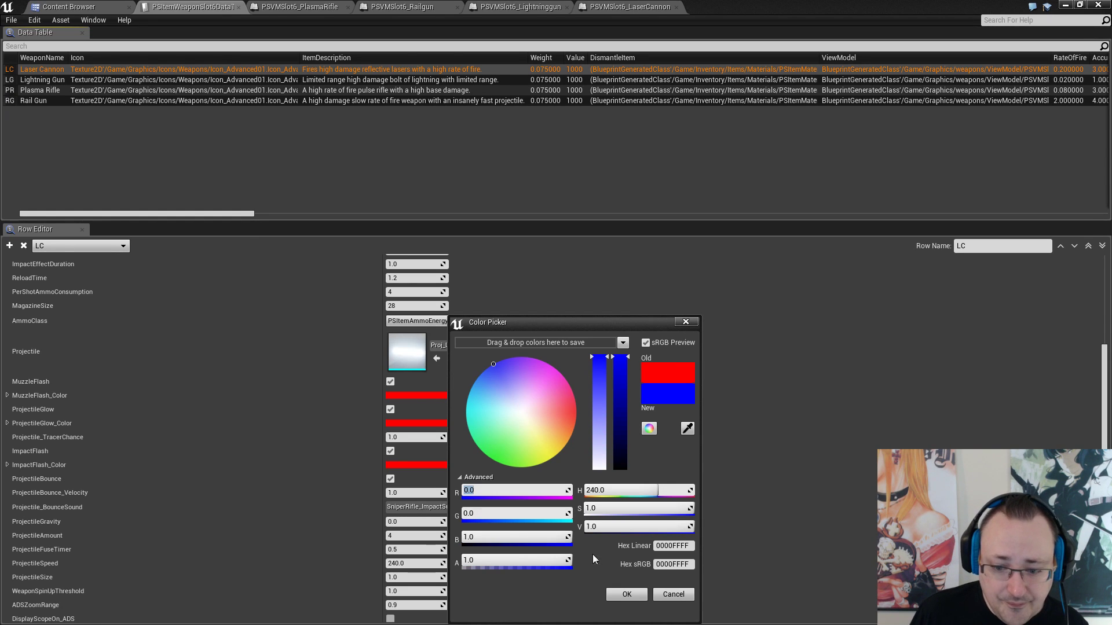
left_click(627, 595)
right_click(443, 398)
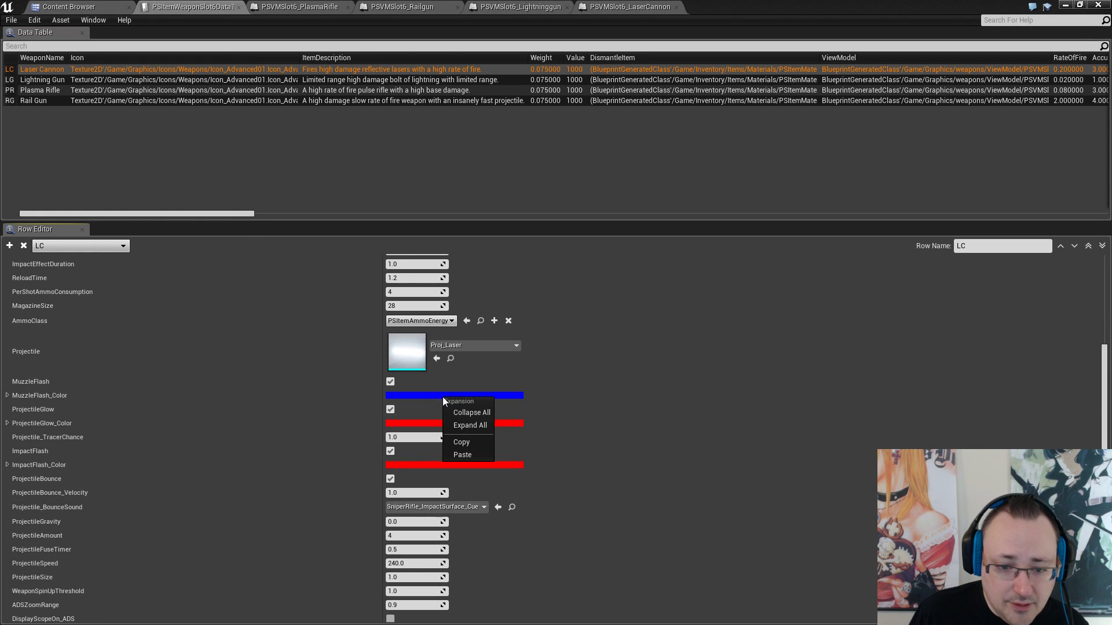
left_click(466, 441)
right_click(450, 425)
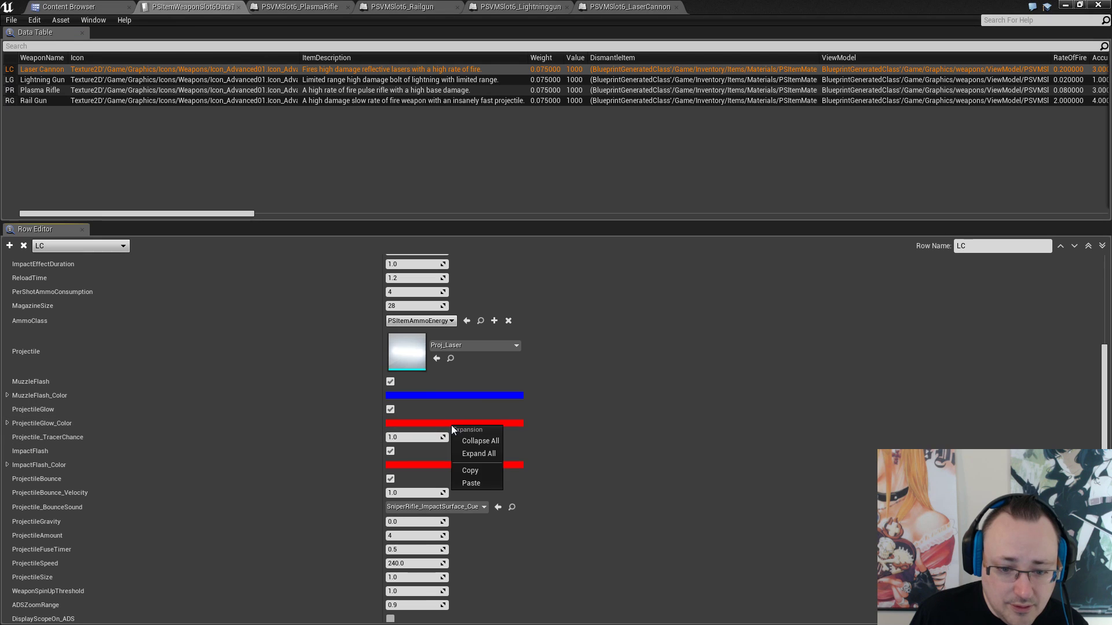
left_click(476, 480)
right_click(455, 464)
left_click(475, 519)
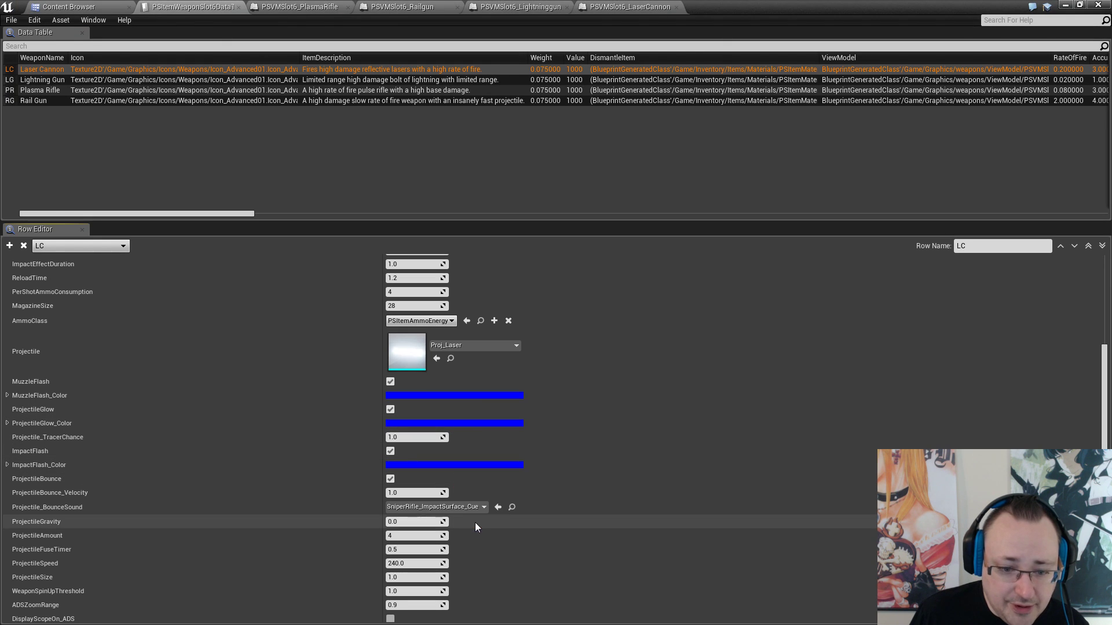
Review the projectile and flash colour settings in the Lightning Gun and Plasma Rifle rows
left_click(52, 80)
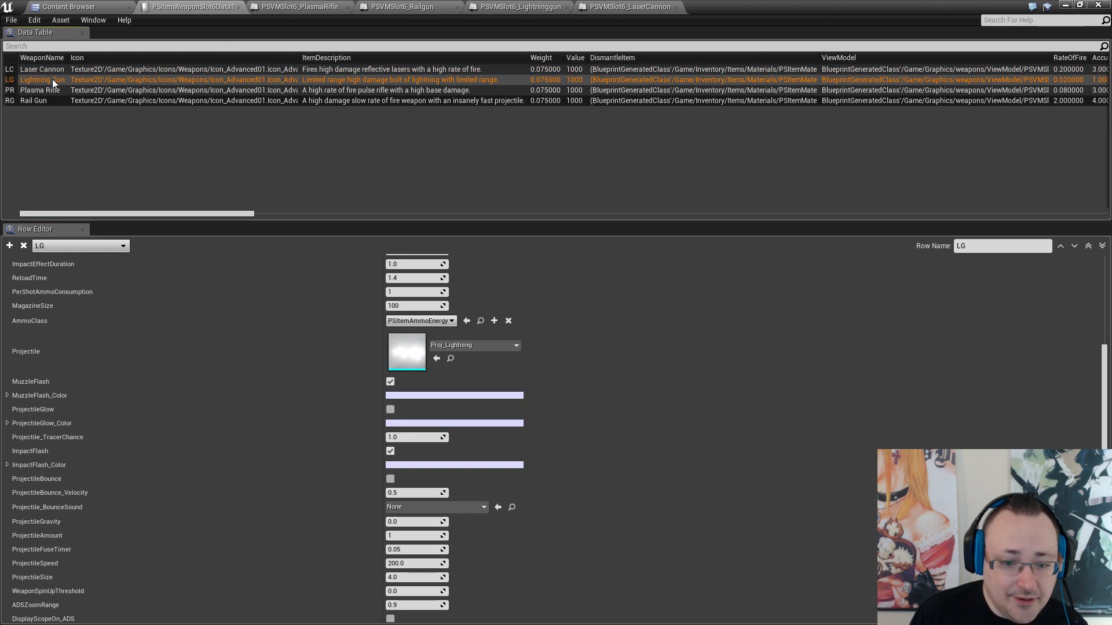
left_click(47, 89)
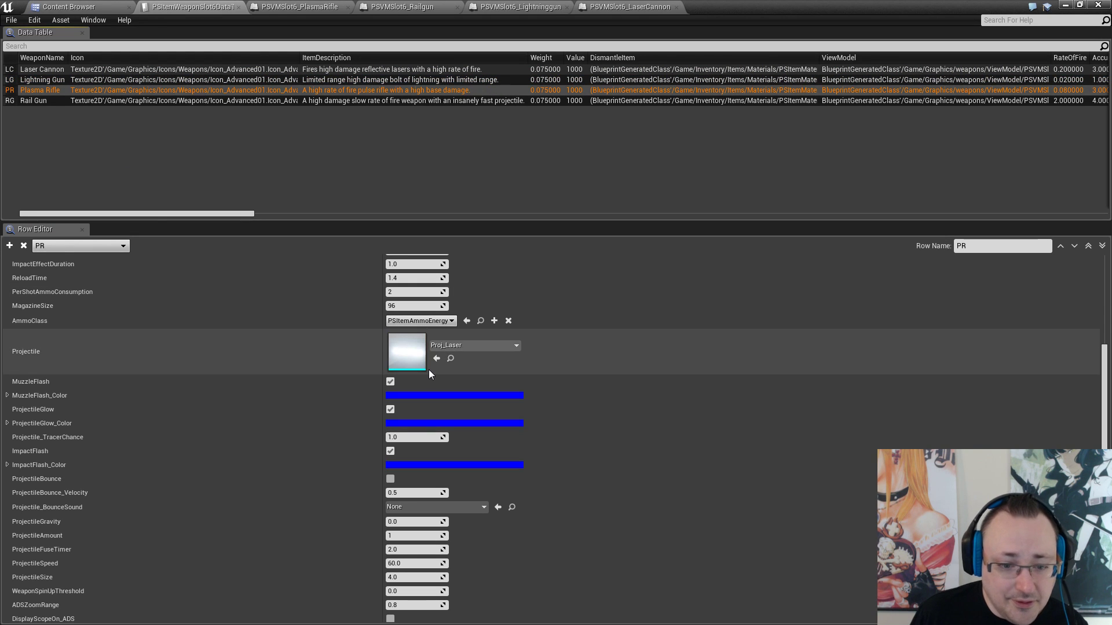
Set the Rail Gun's MuzzleFlash_Color to pure red (R 1, G 0, B 0)
left_click(33, 100)
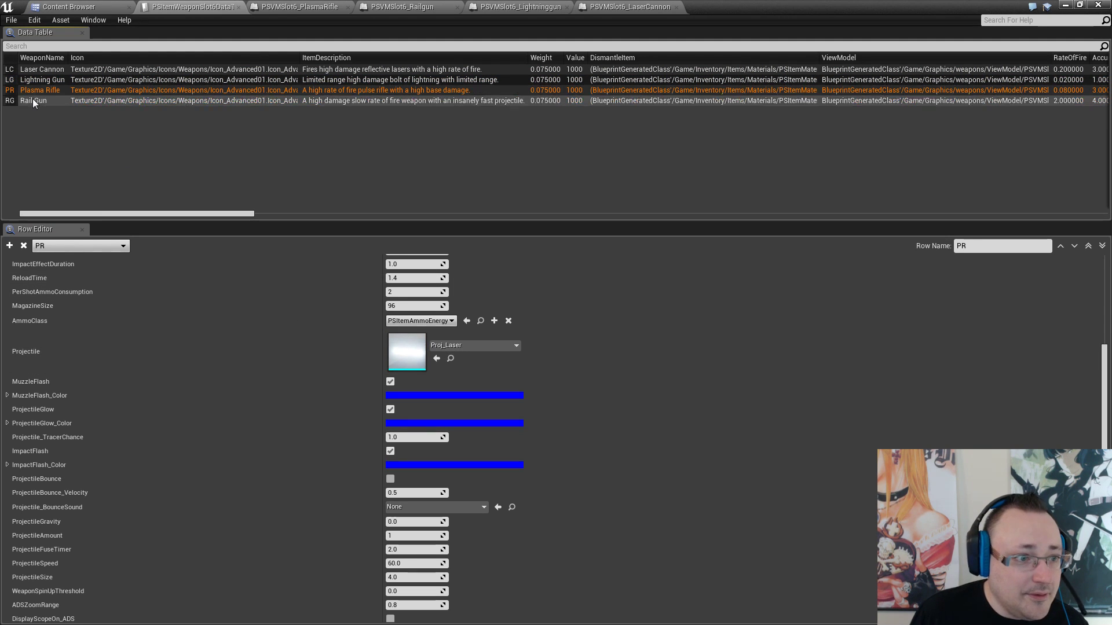
right_click(448, 396)
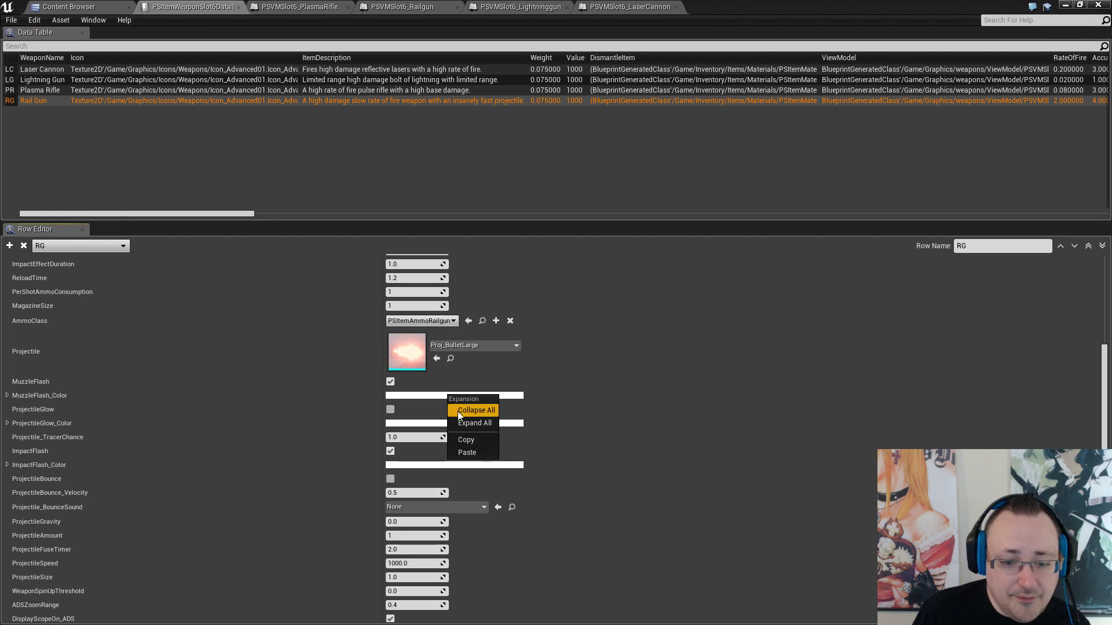
left_click(434, 397)
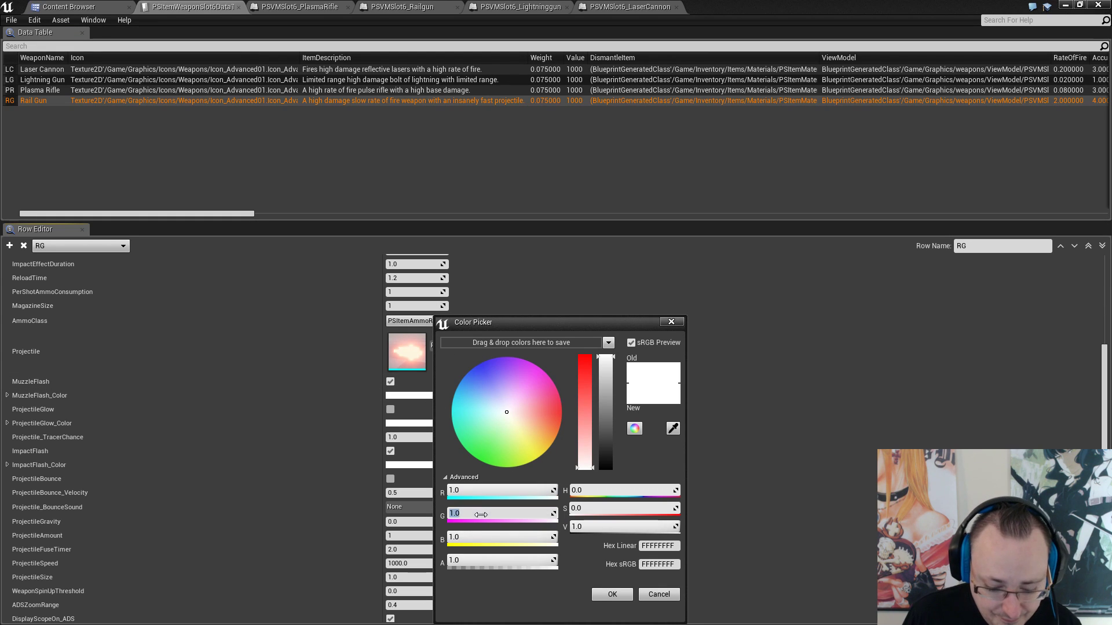
type("0")
left_click(478, 534)
type("0")
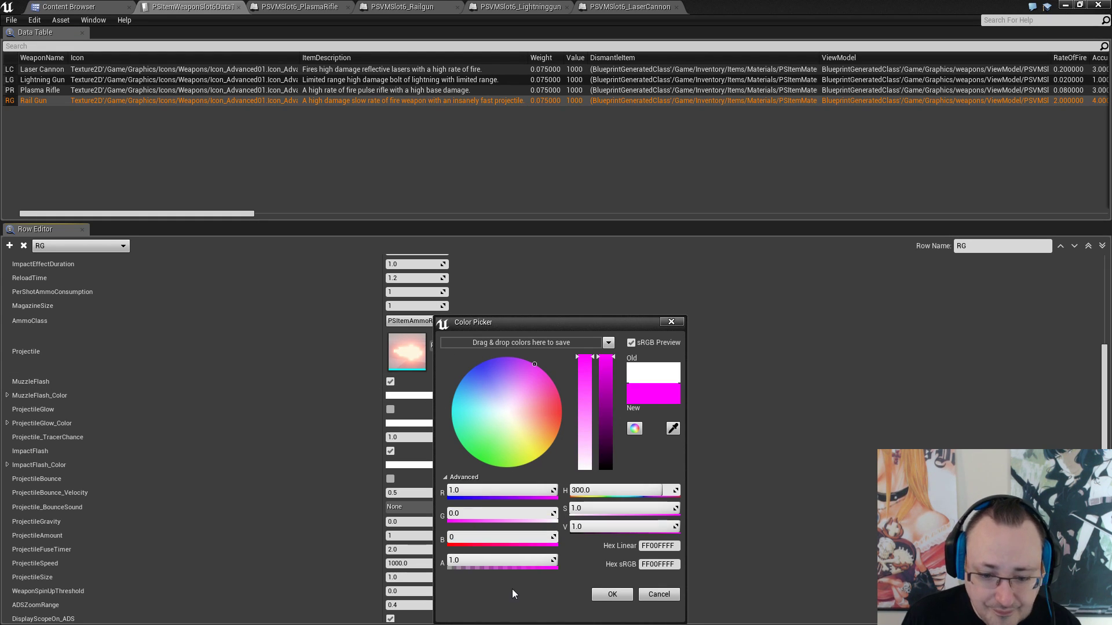
key("Return")
left_click(612, 595)
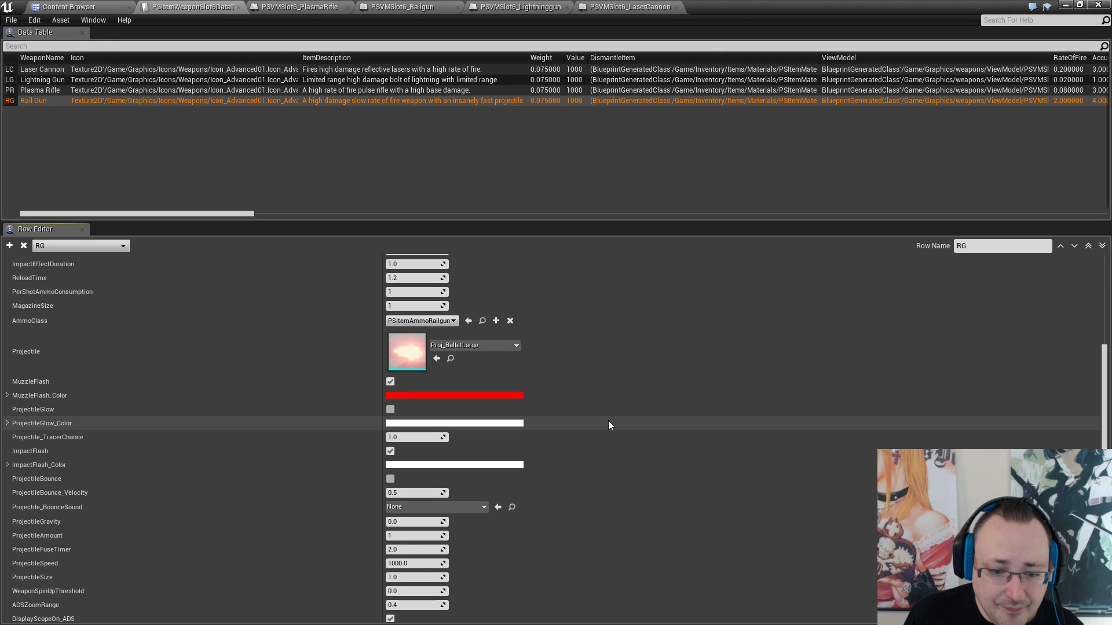
Compare the sound, muzzle flash and impact effect settings of the Rail Gun and Plasma Rifle rows
scroll(608, 422, "down", 6)
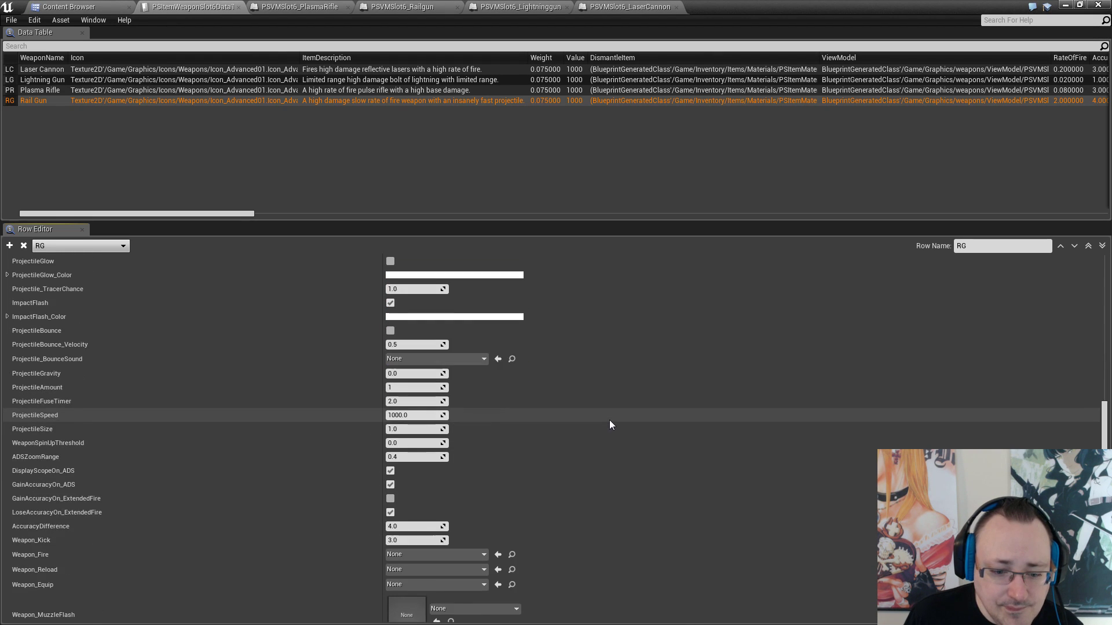
scroll(609, 425, "down", 1)
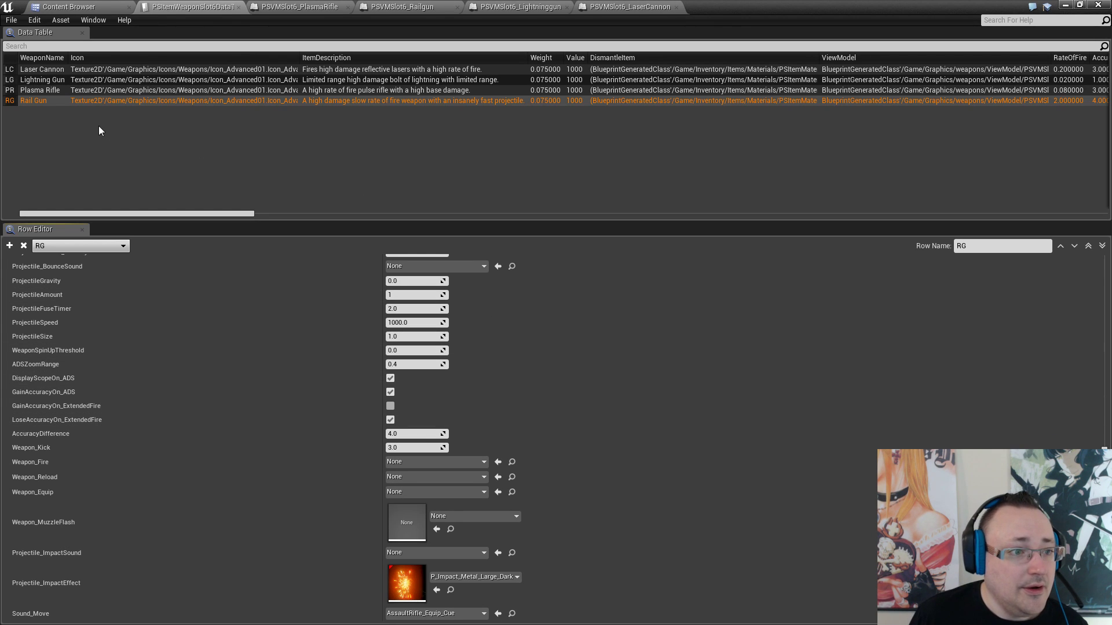
left_click(54, 91)
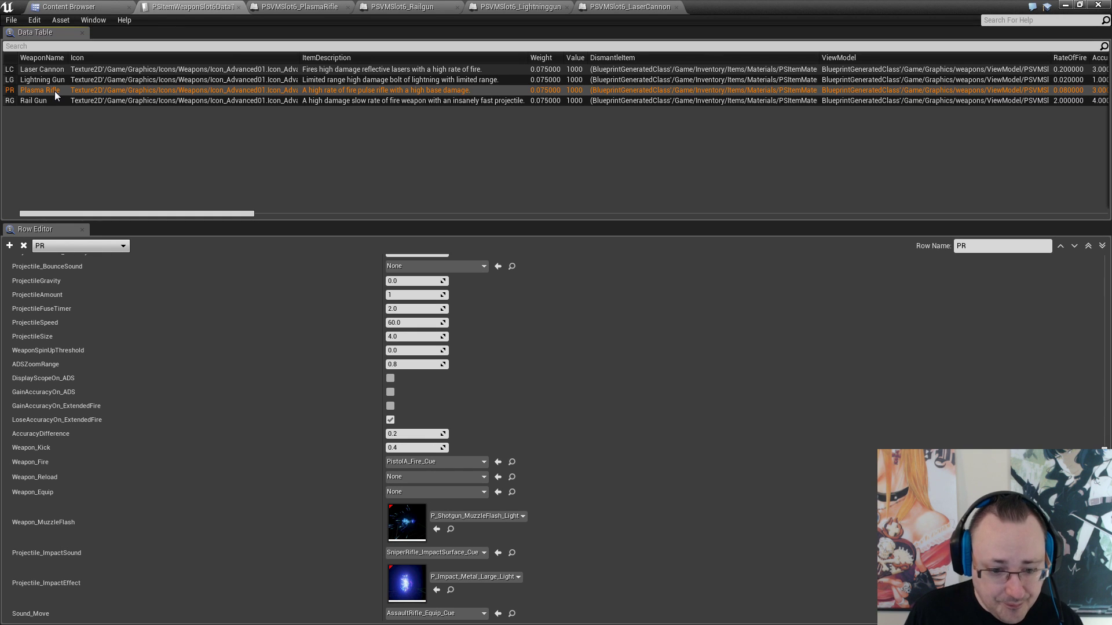
Return to the Hub01 level, launch the standalone game preview and equip the Rail Gun from the inventory
left_click(1066, 5)
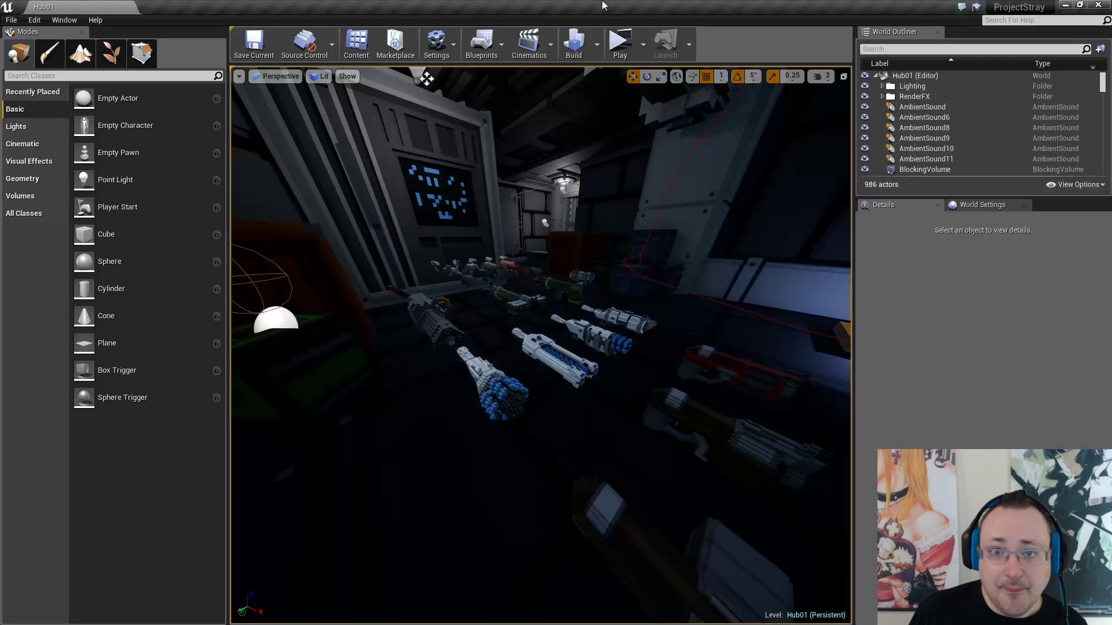
left_click(615, 40)
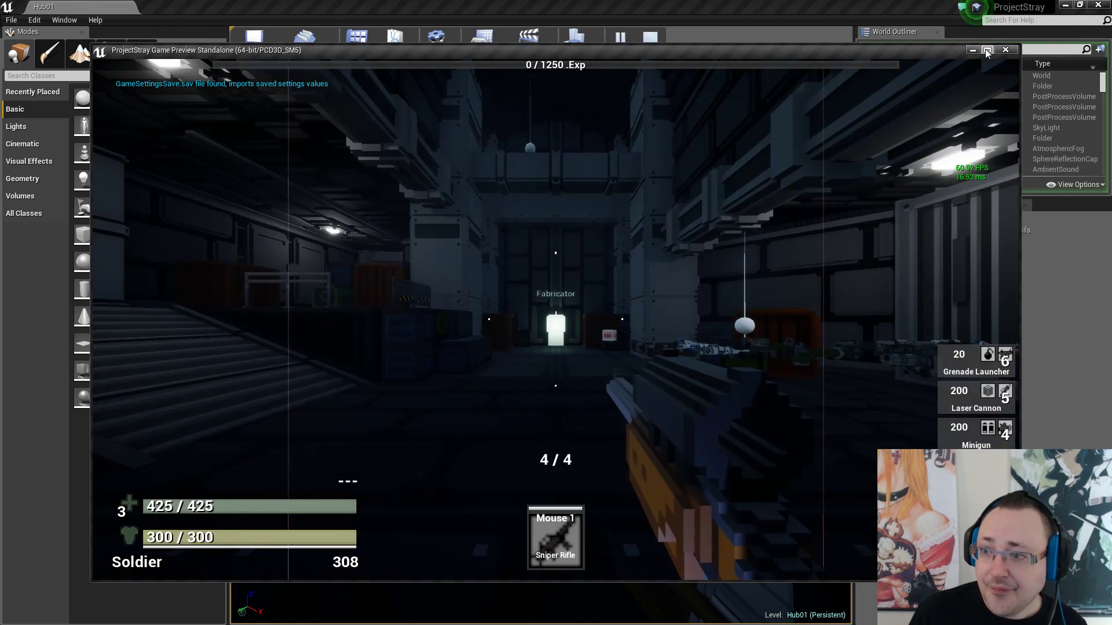
key("w")
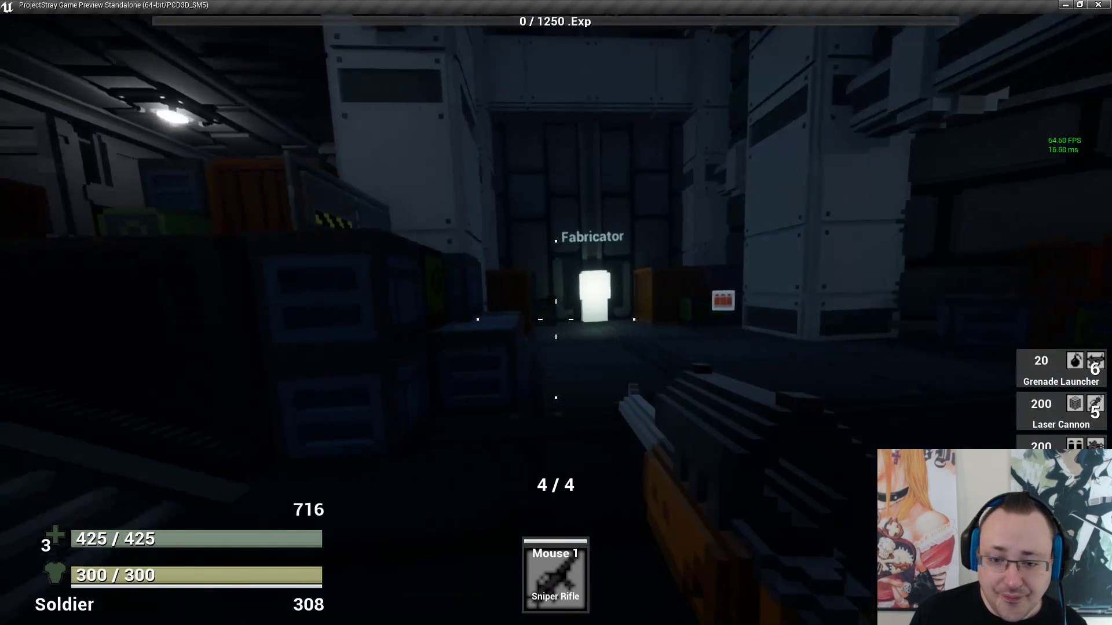
key("Tab")
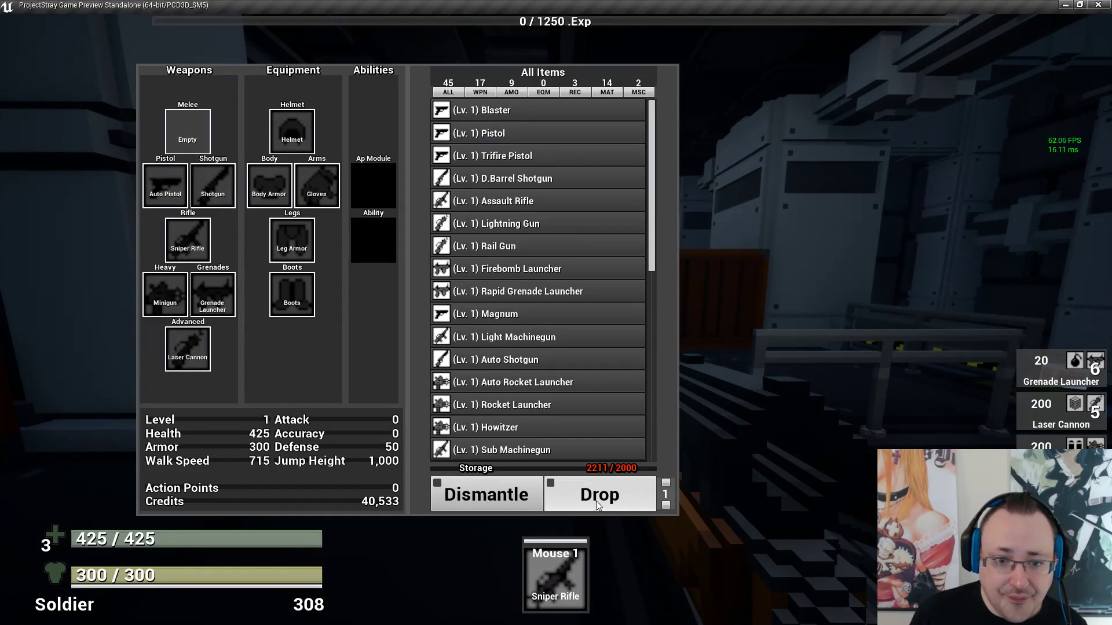
double_click(540, 247)
key("Tab")
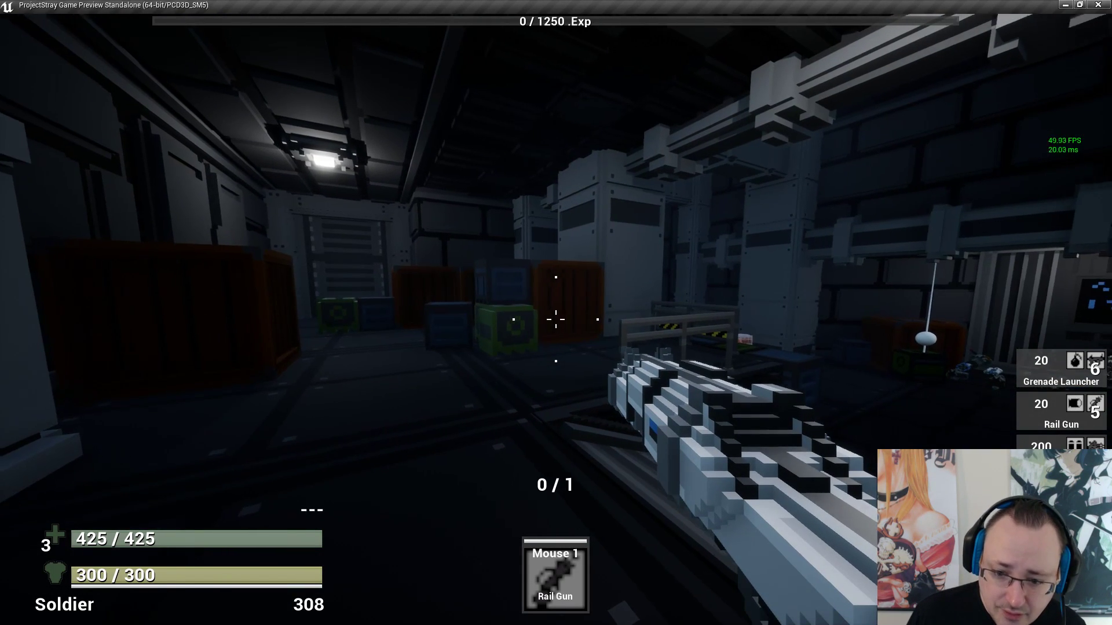
Test the Rail Gun by moving around the hub, aiming down its sights, firing and reloading
key("w")
key("d")
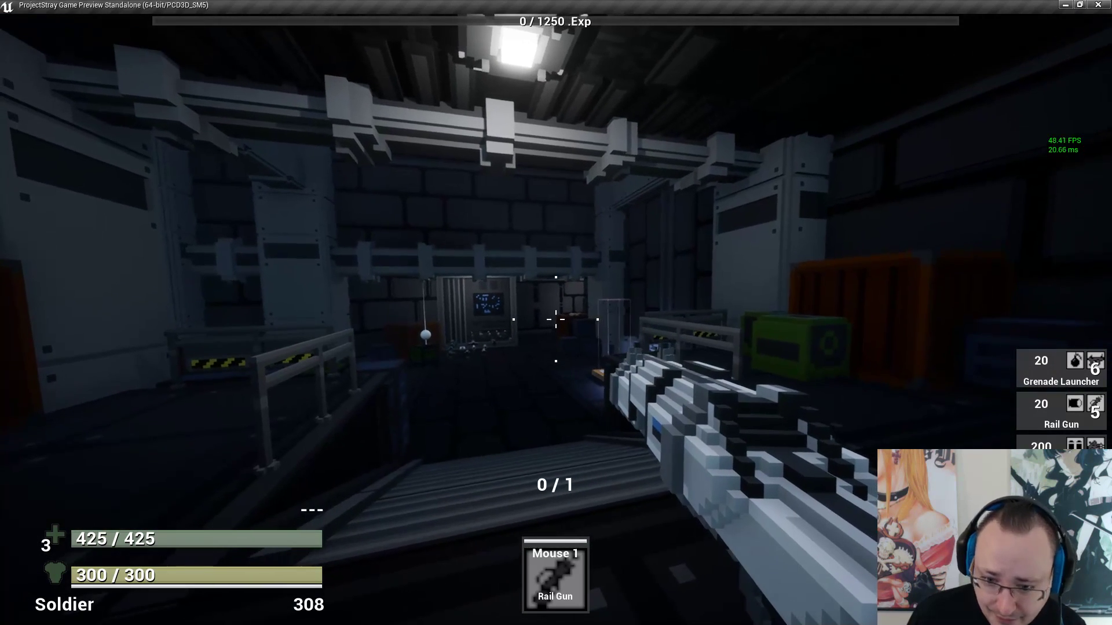
key("a")
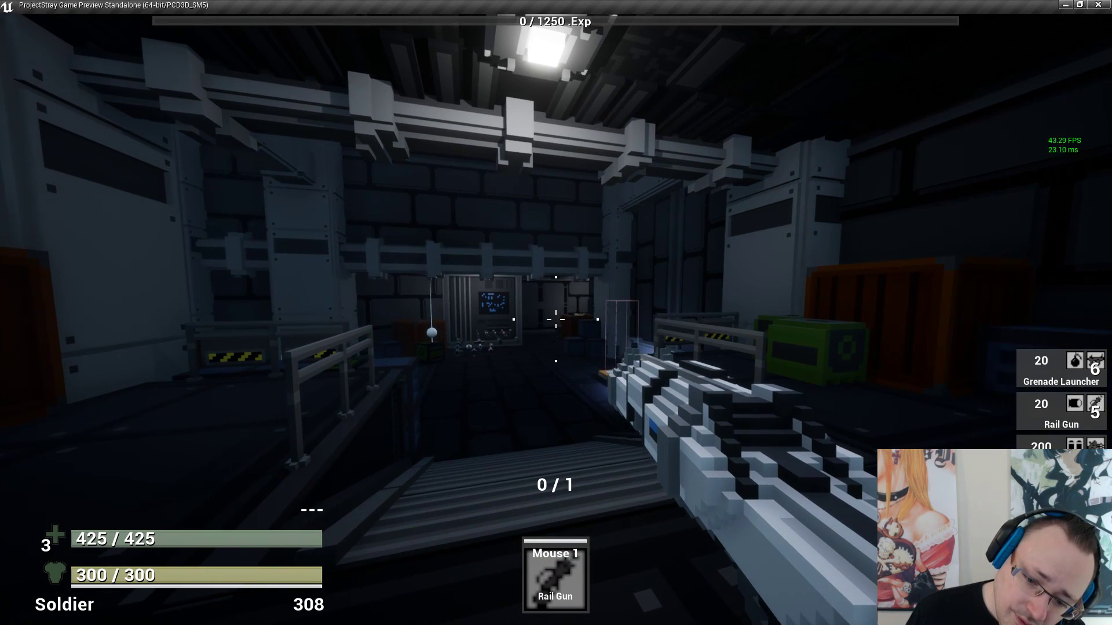
key("w")
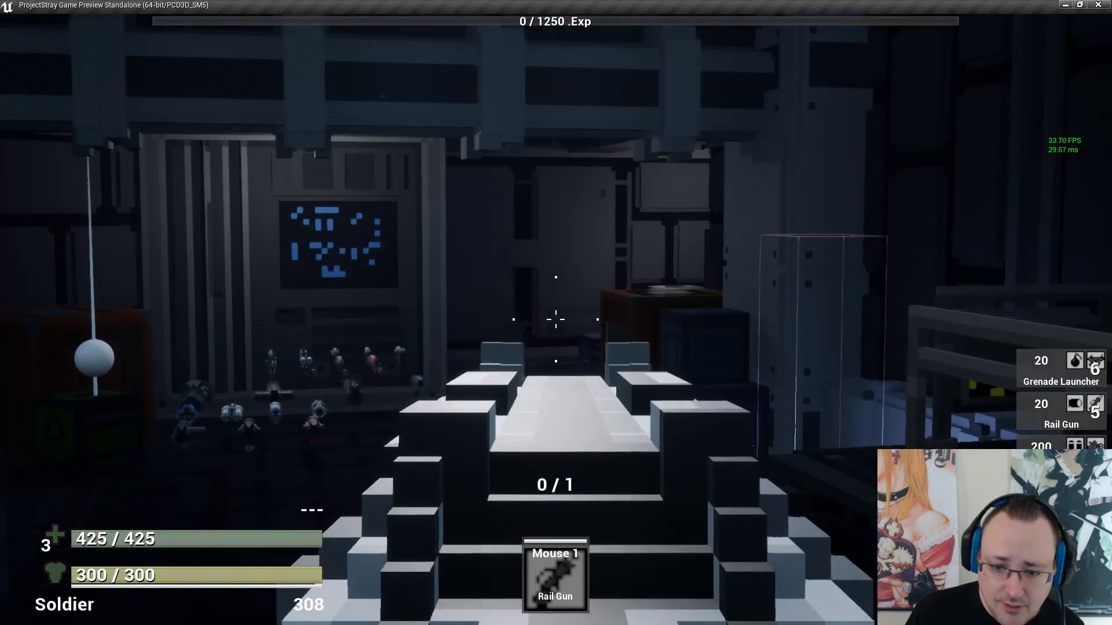
key("s")
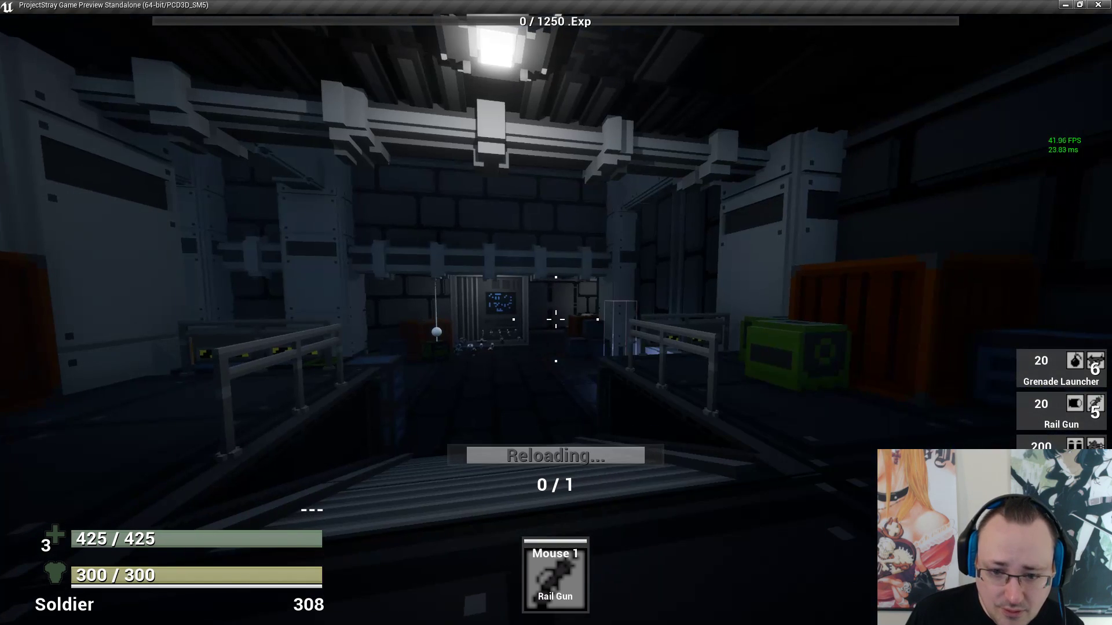
key("w")
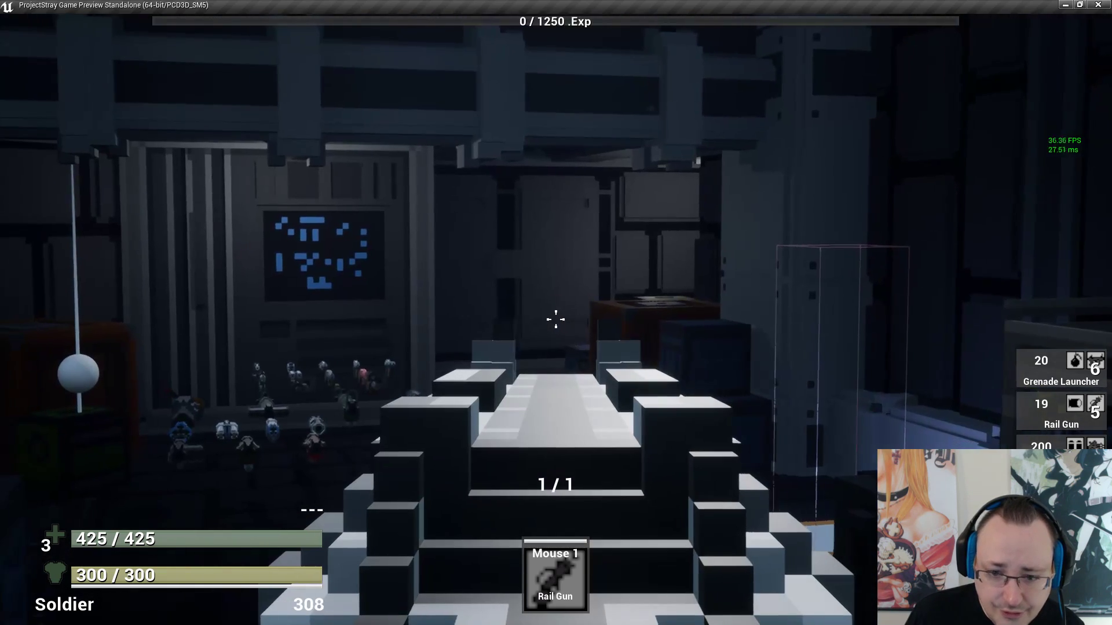
left_click(555, 319)
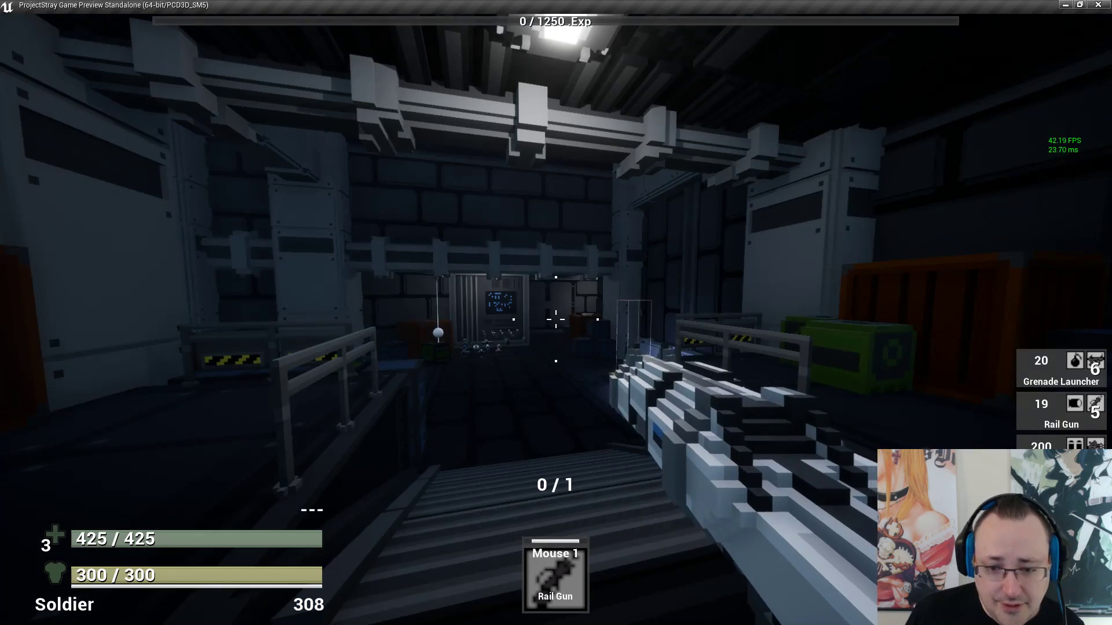
key("r")
key("w")
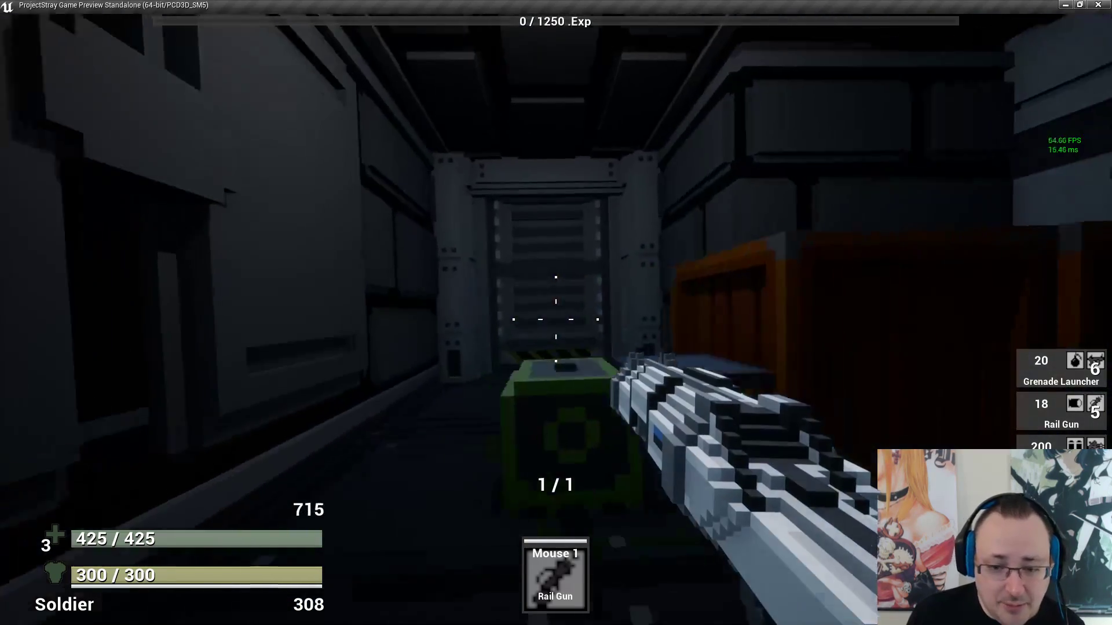
left_click(556, 319)
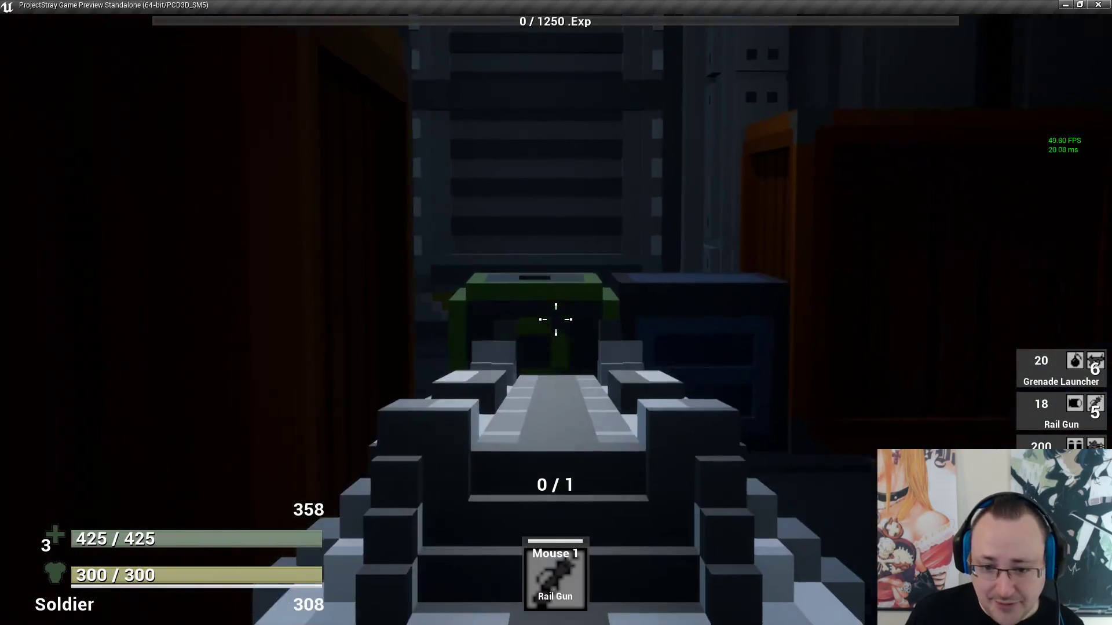
key("r")
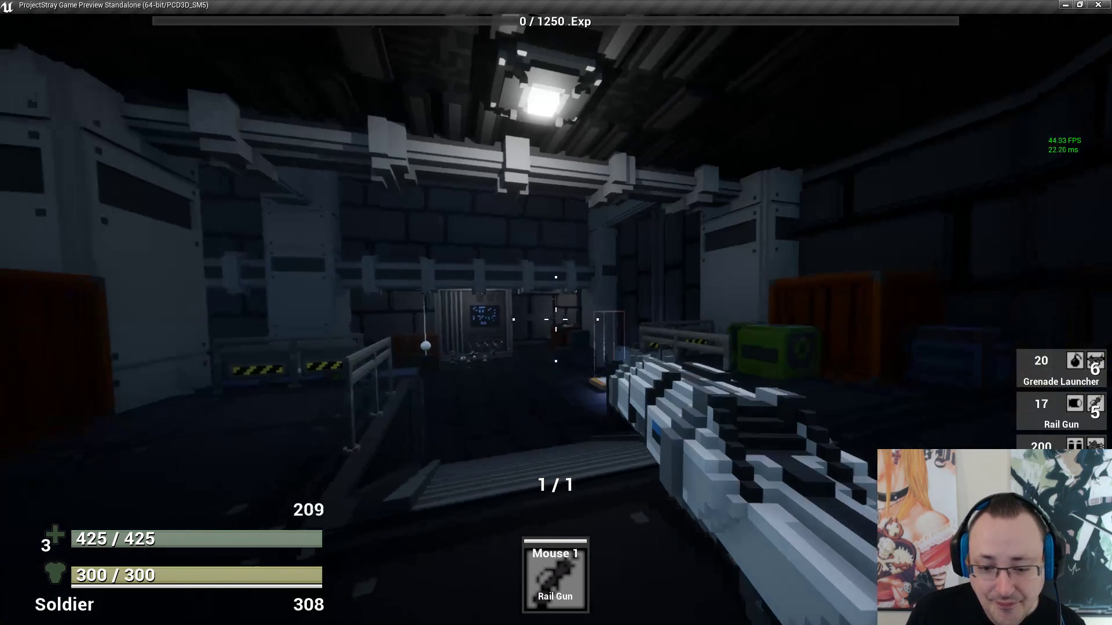
Equip the Plasma Rifle from the inventory and test its aiming, sustained fire and reload
key("i")
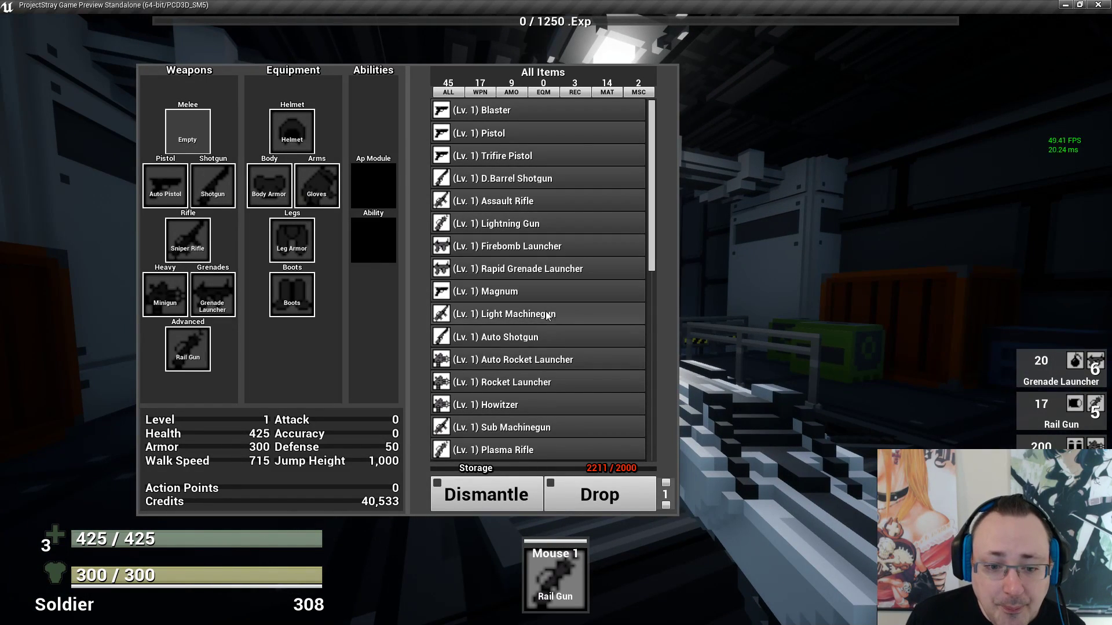
scroll(570, 366, "down", 5)
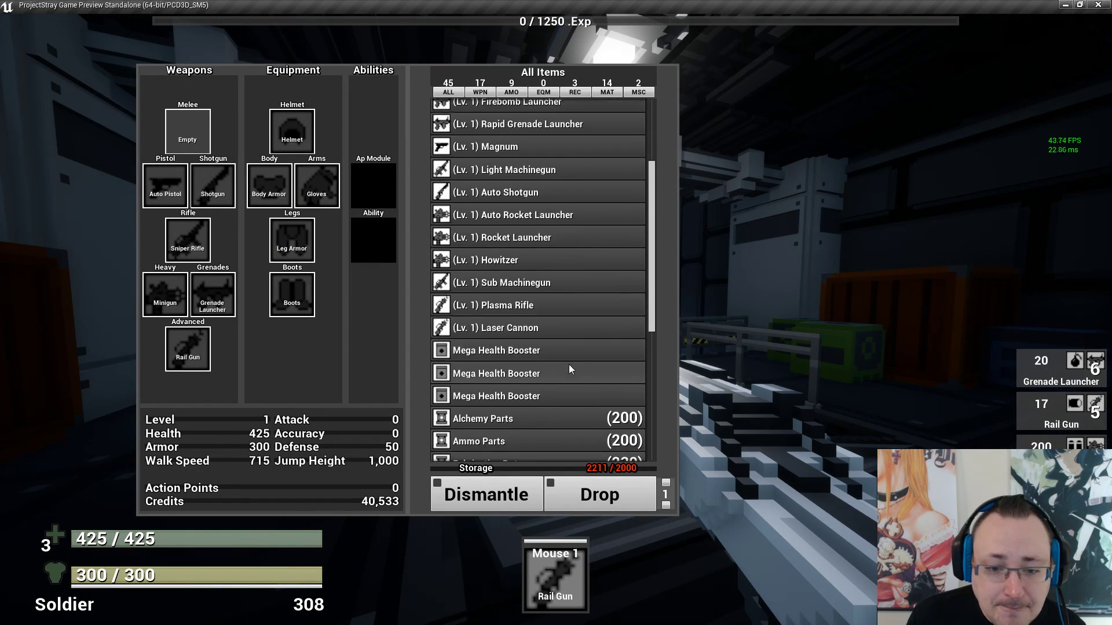
double_click(552, 307)
key("i")
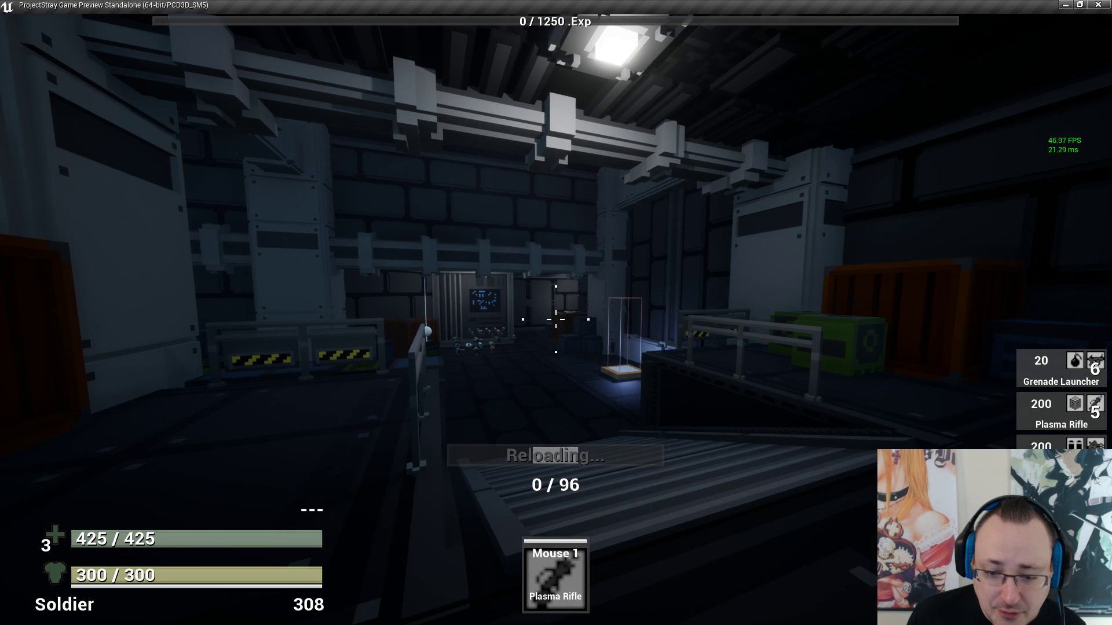
left_click(556, 319)
left_click(556, 319)
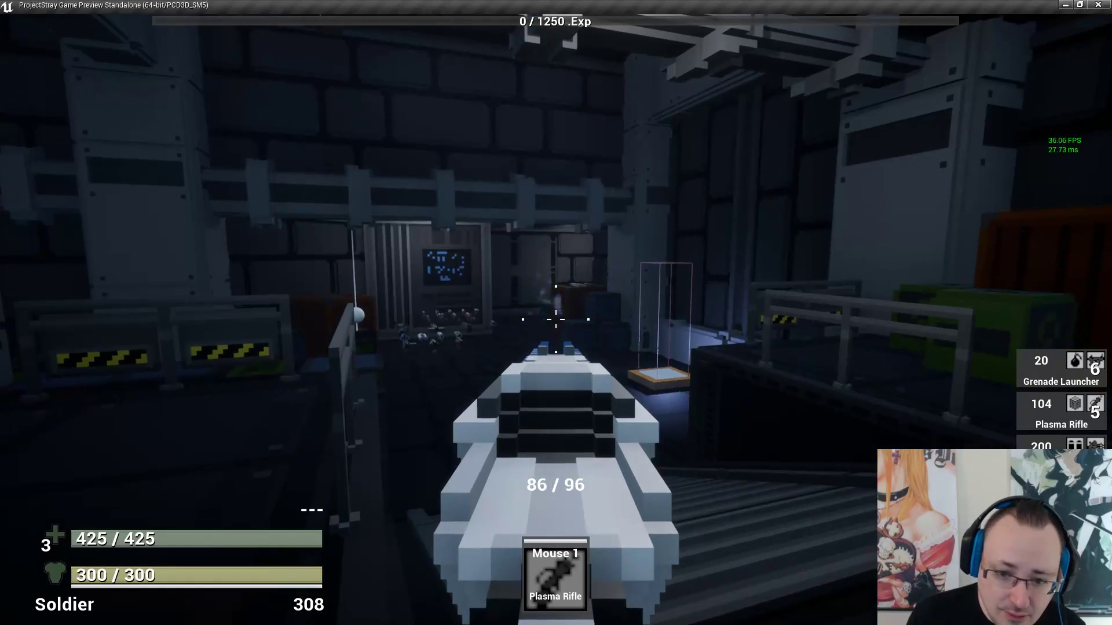
left_click_drag(556, 319, 556, 319)
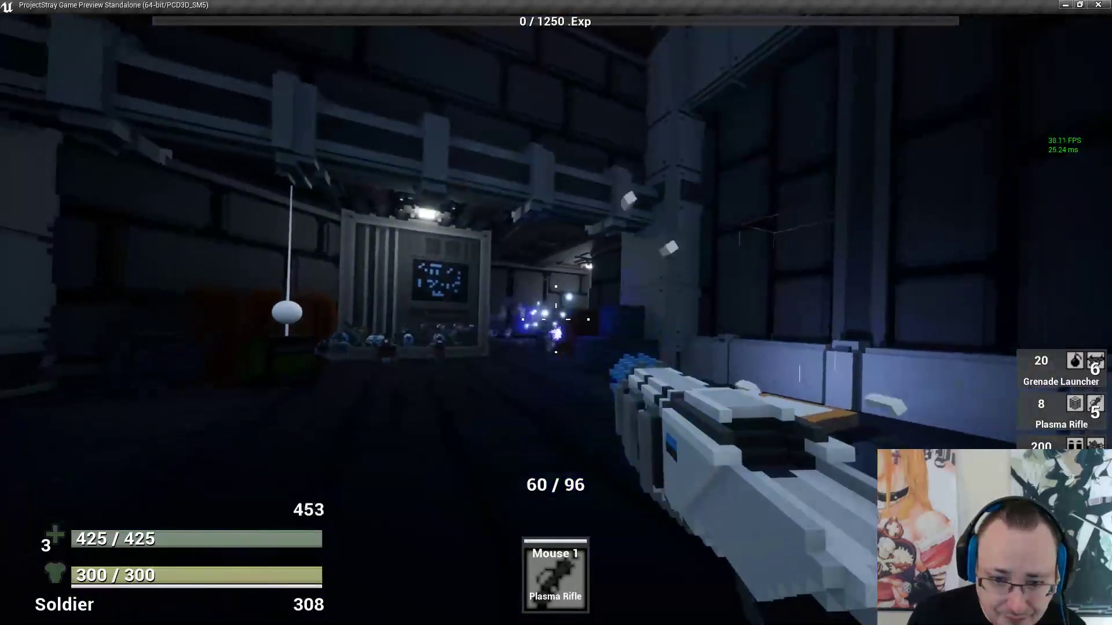
key("r")
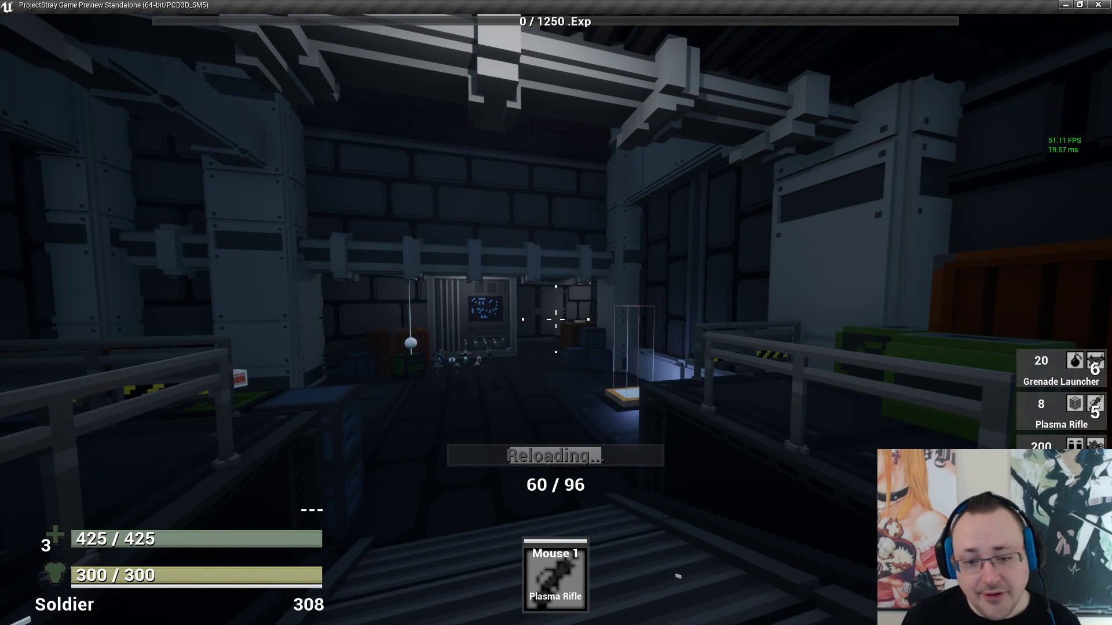
Equip the Laser Cannon from the inventory, fire off its full magazine and walk around with it
key("i")
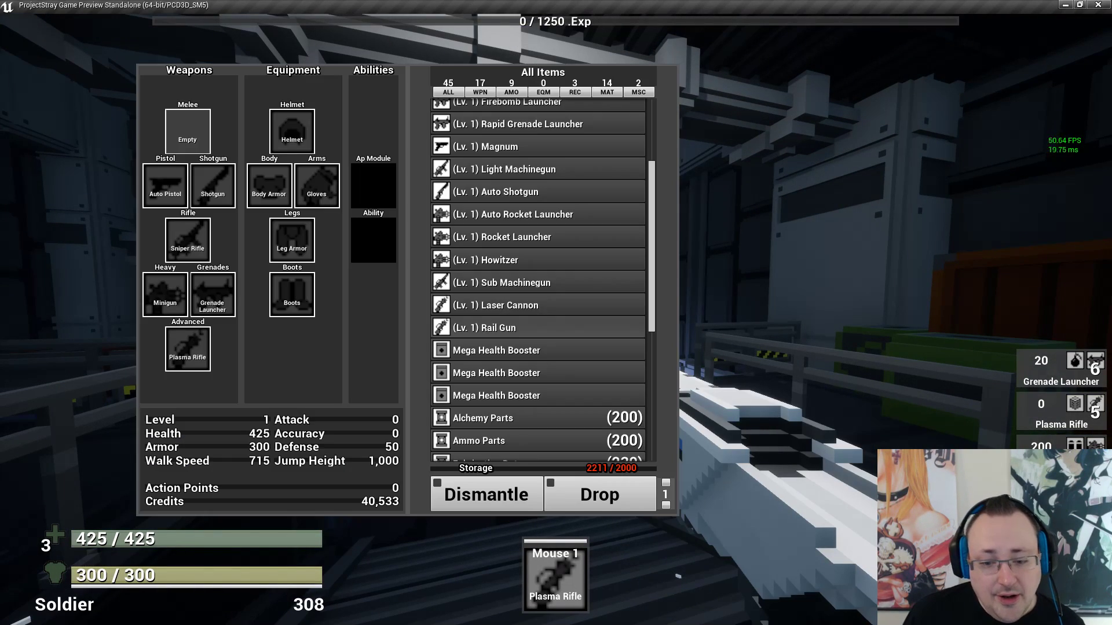
double_click(547, 304)
key("i")
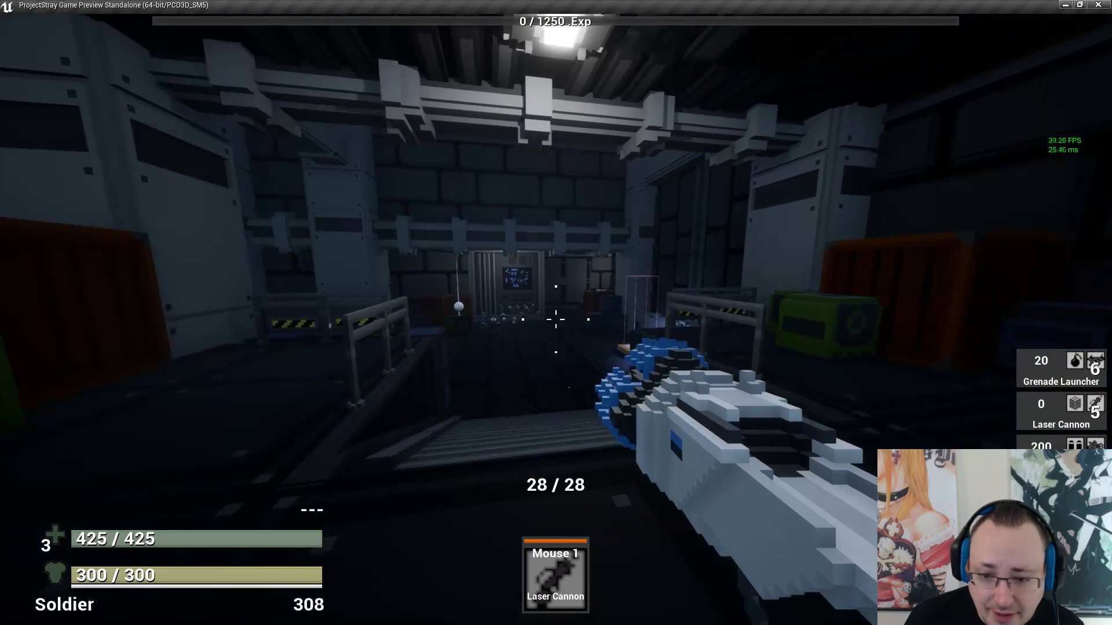
left_click_drag(556, 319, 556, 319)
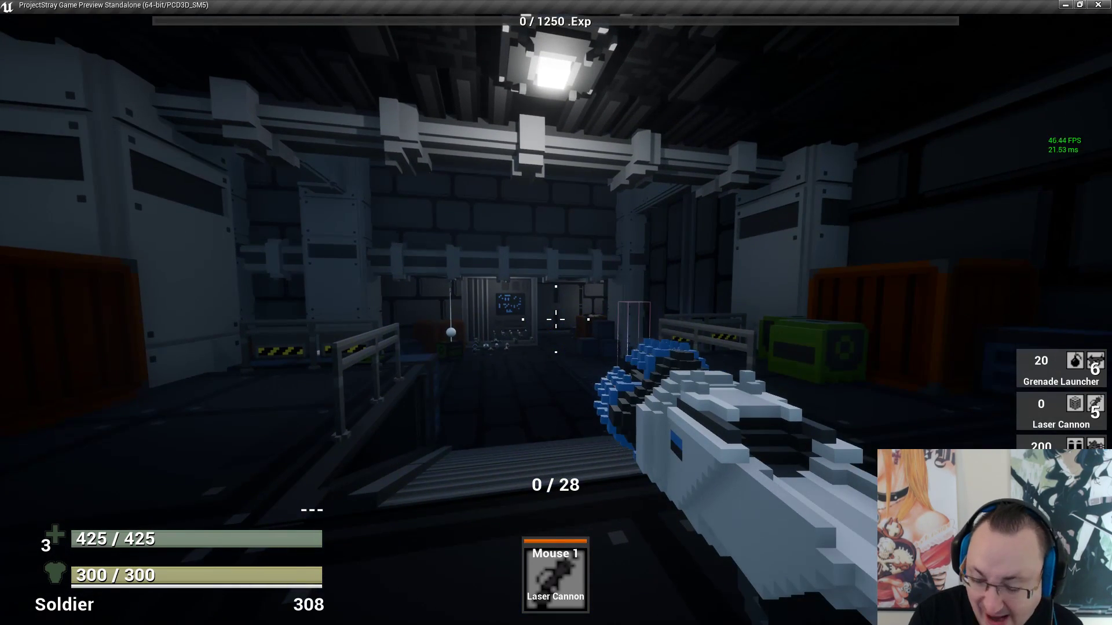
key("w")
key("a")
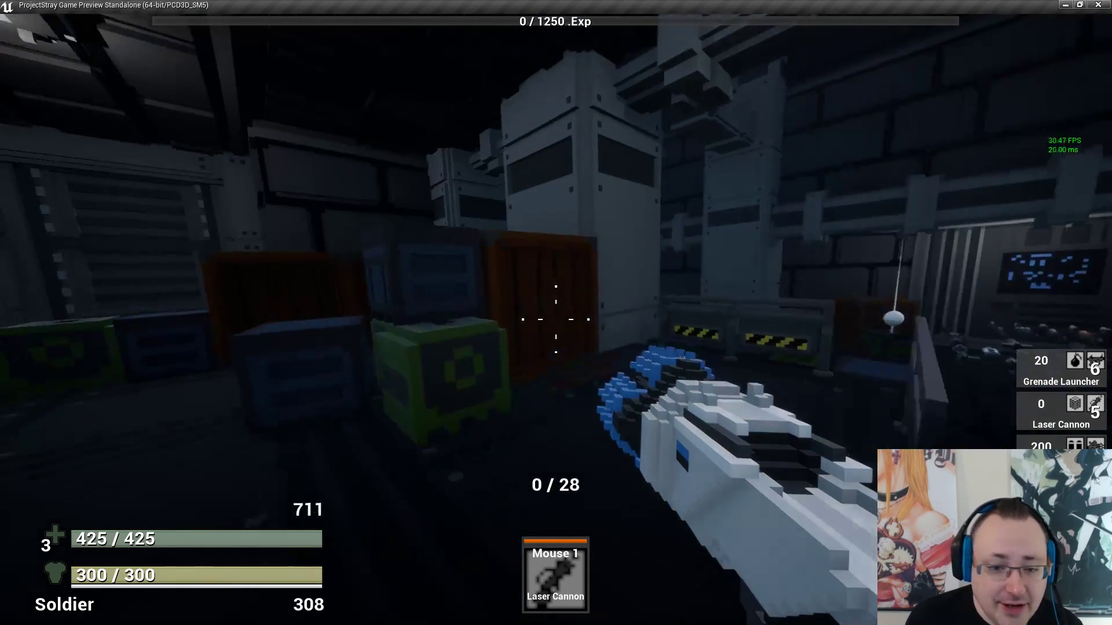
Walk around the hub level in the game preview and try firing the equipped Laser Cannon
key("w")
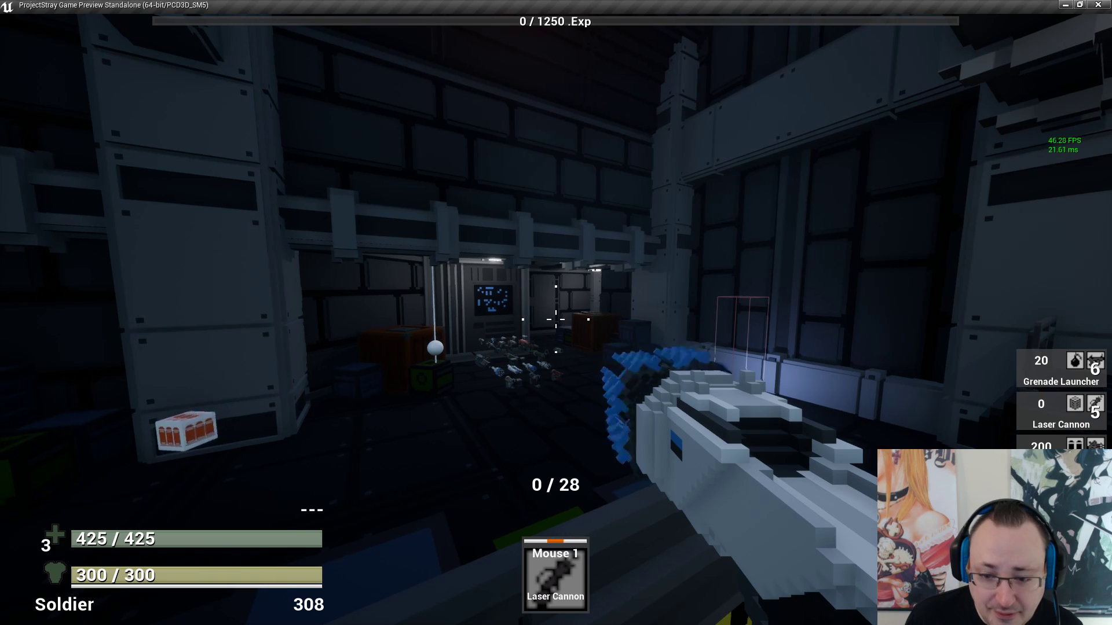
key("w")
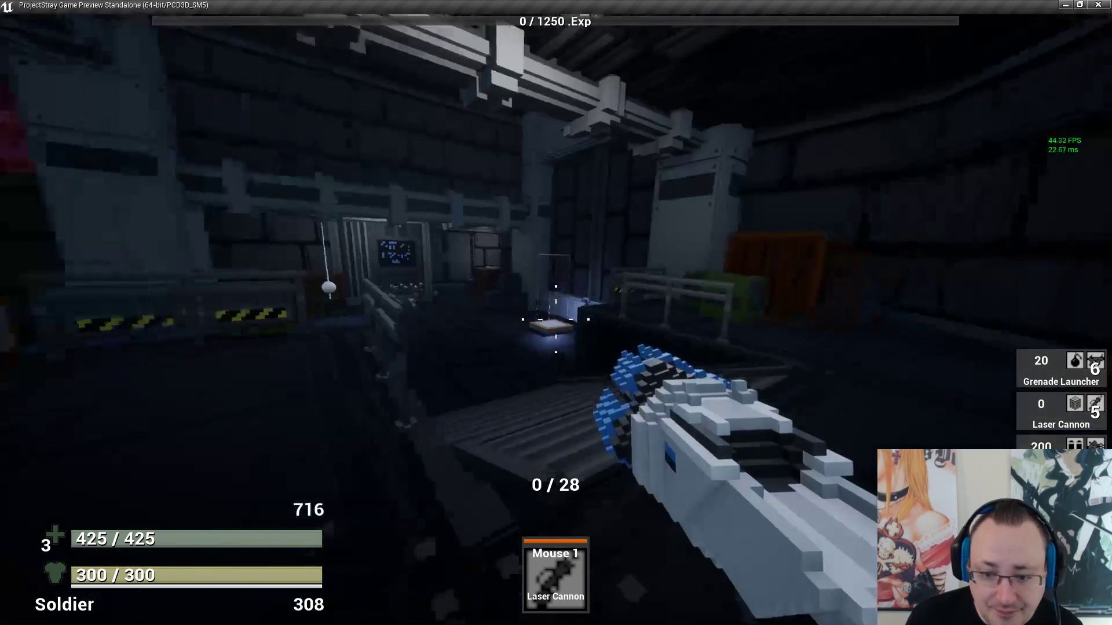
left_click(556, 319)
key("w")
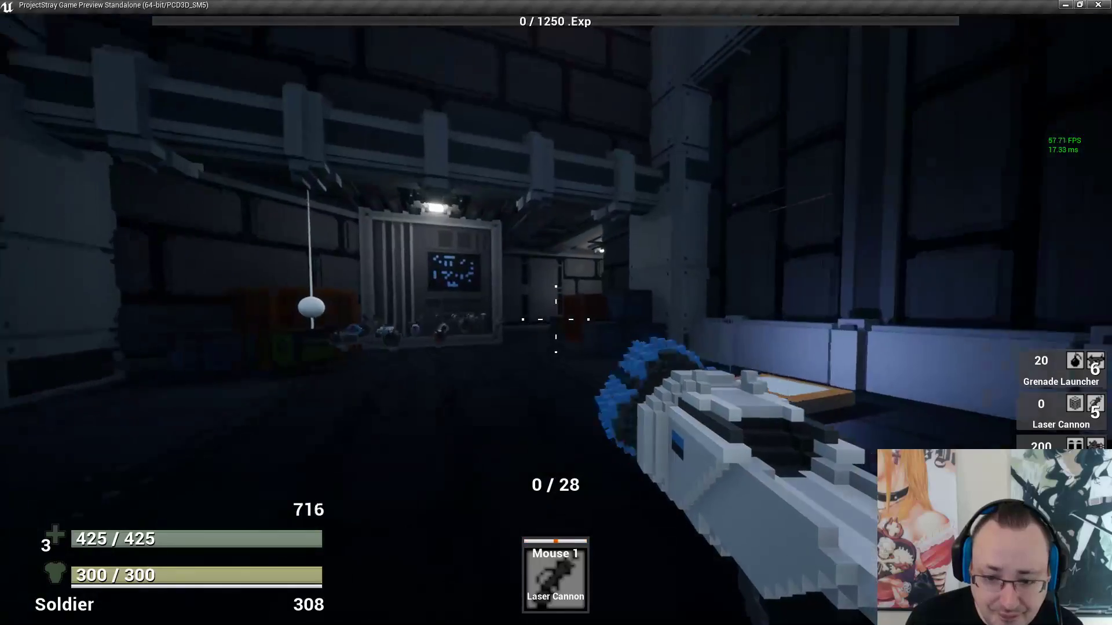
key("s")
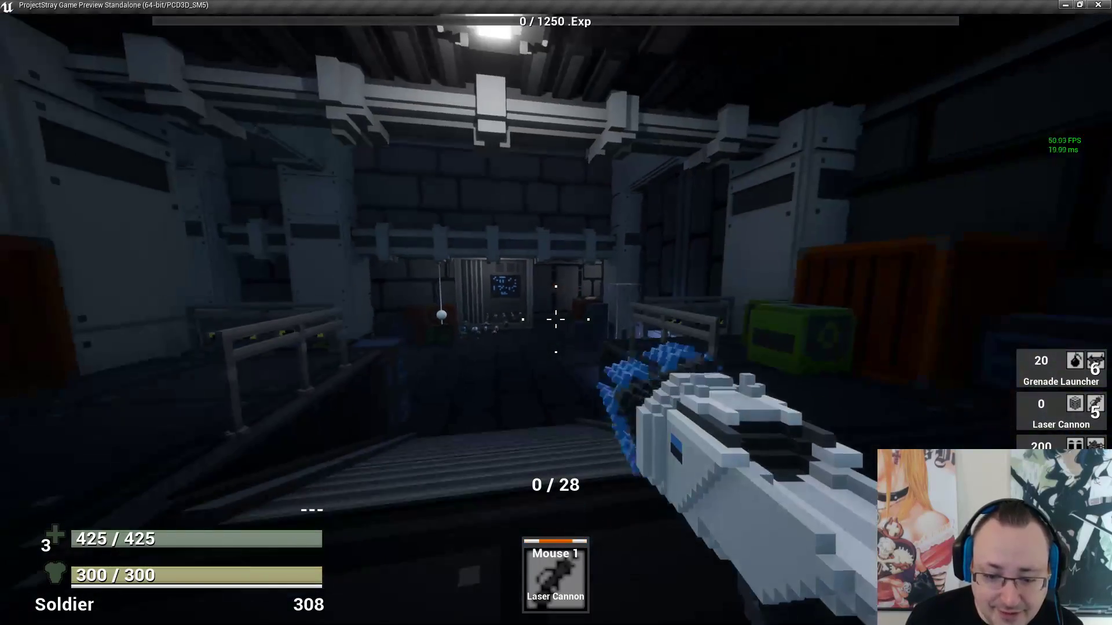
key("w")
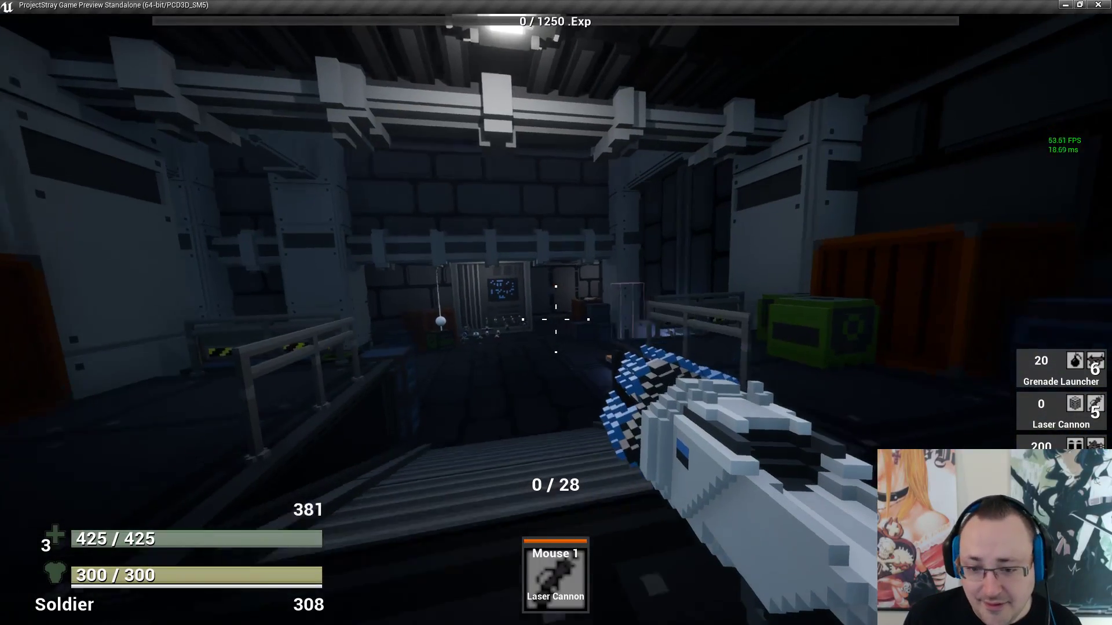
Look through the whole list of carried items in the character's inventory, from weapons to blueprints
key("Tab")
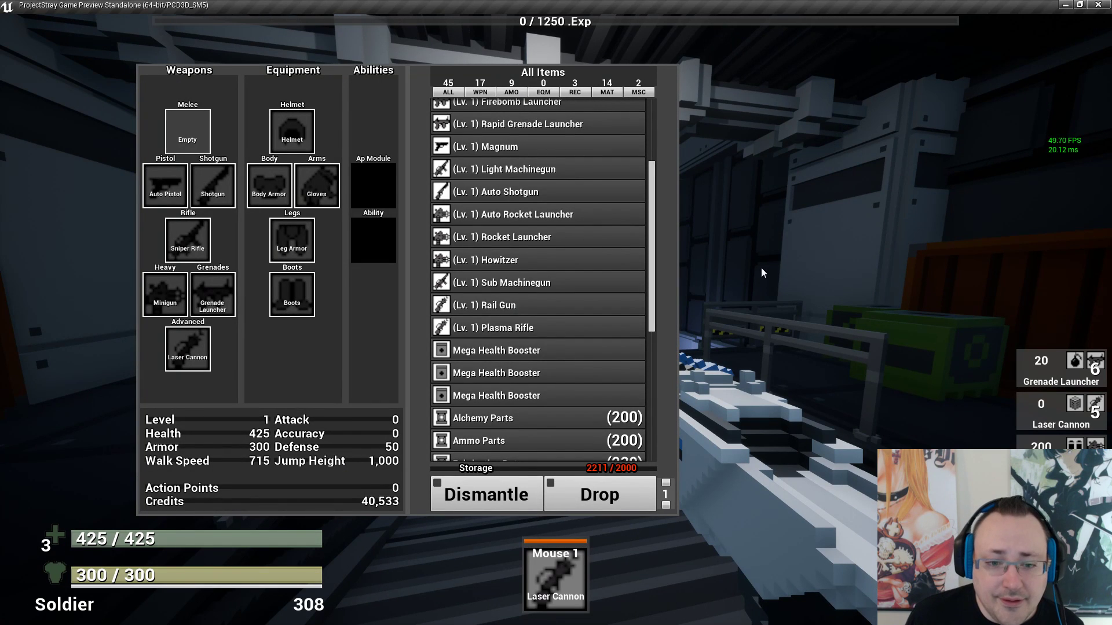
left_click_drag(653, 259, 660, 207)
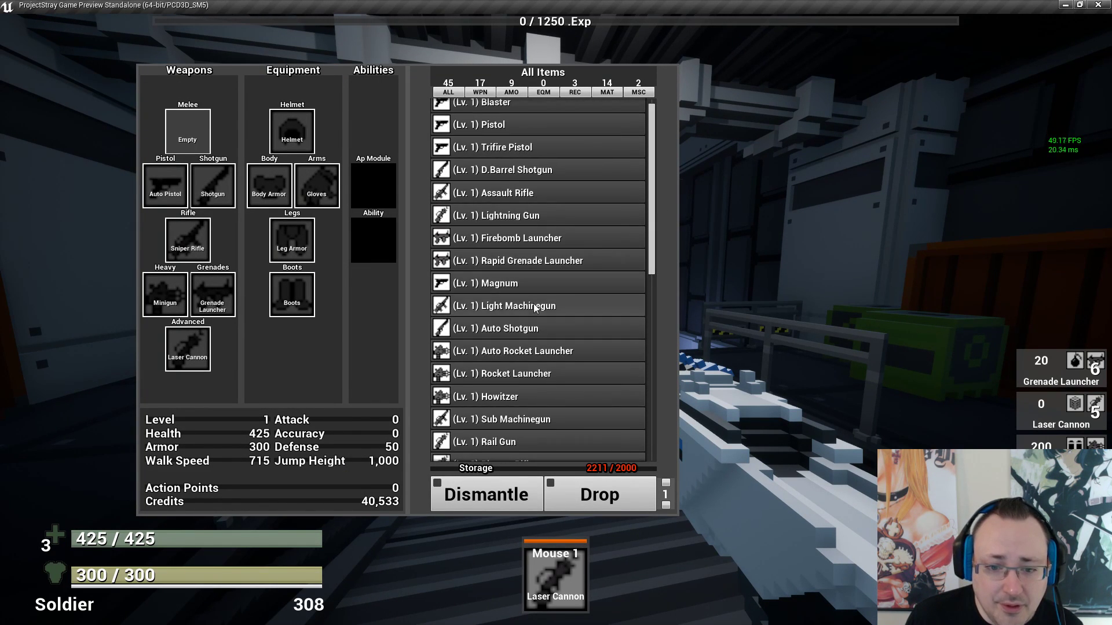
scroll(585, 300, "down", 6)
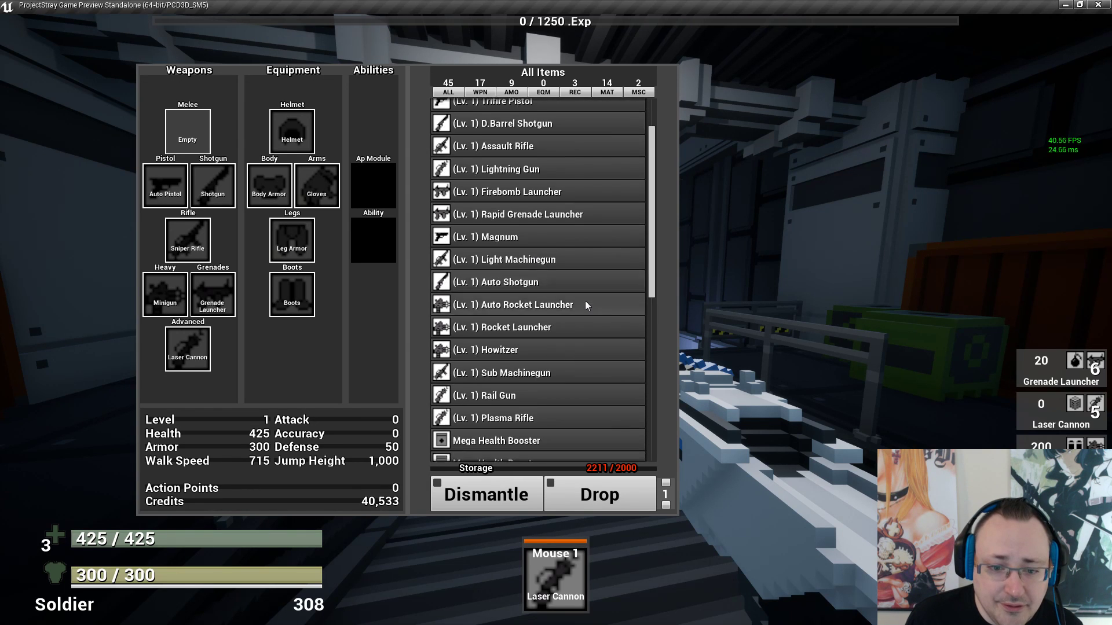
scroll(582, 300, "down", 3)
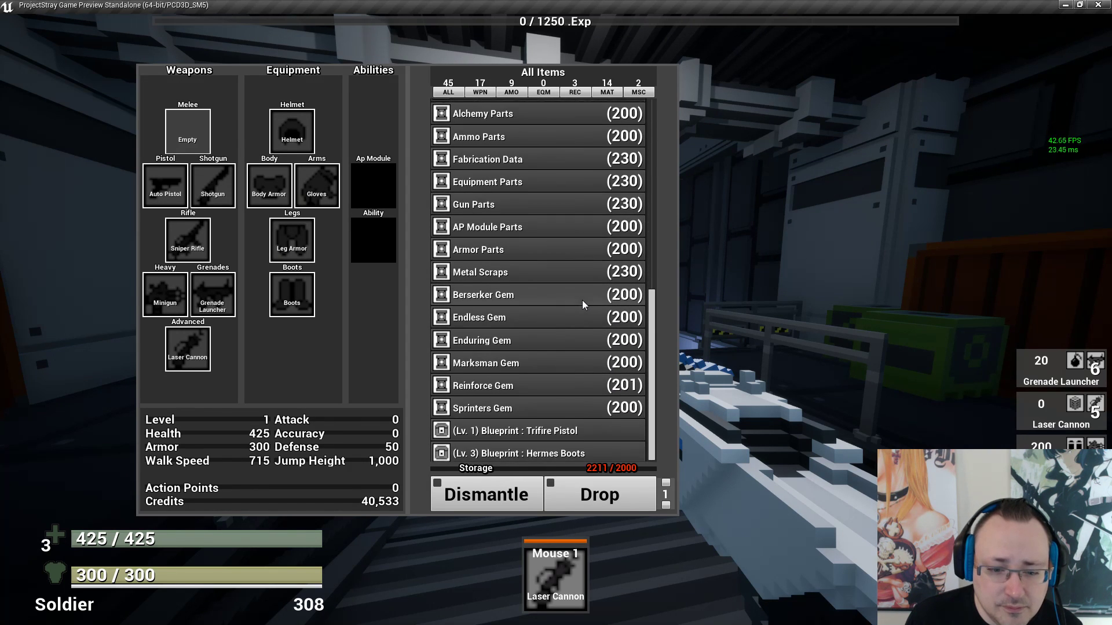
scroll(582, 300, "up", 5)
scroll(580, 300, "up", 5)
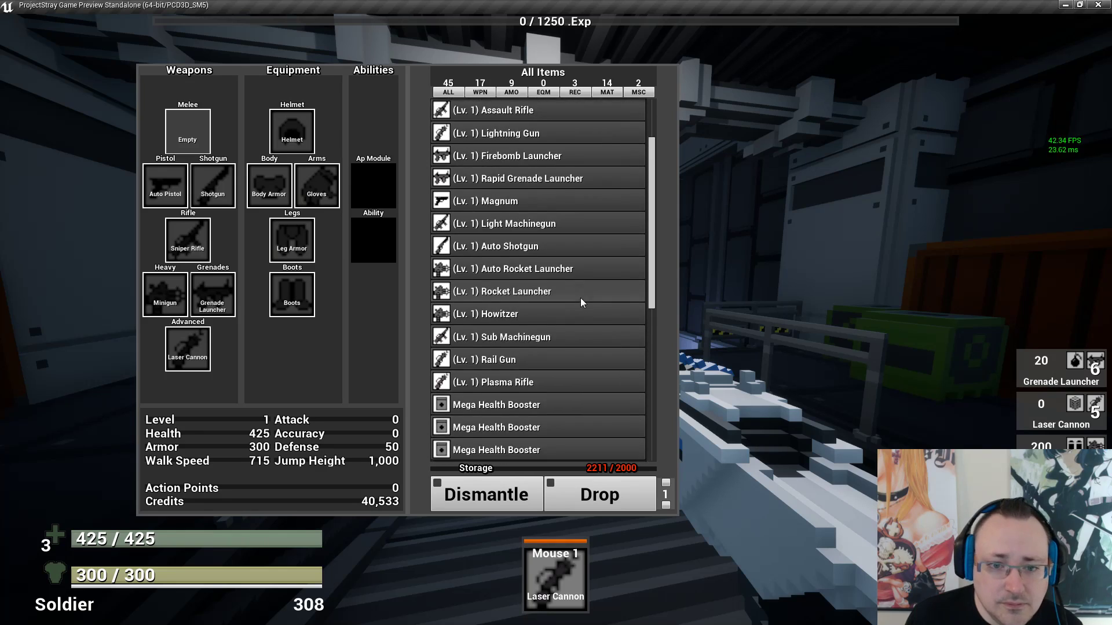
scroll(582, 290, "down", 3)
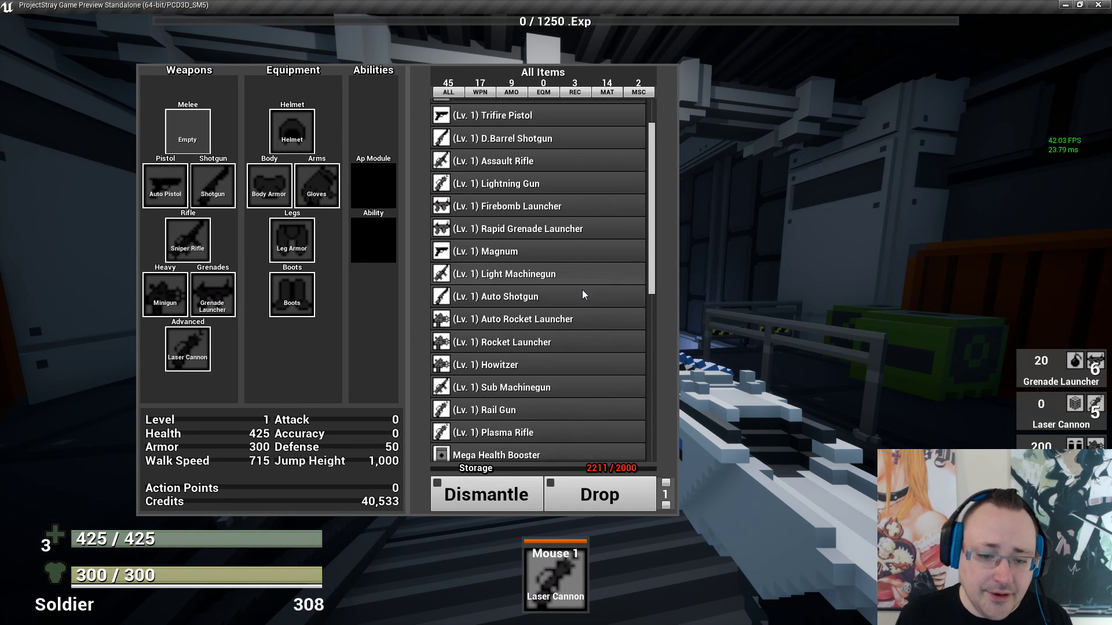
key("Tab")
Walk to the Dev Case and take the Lv. 1 Lightning Gun from it
key("w")
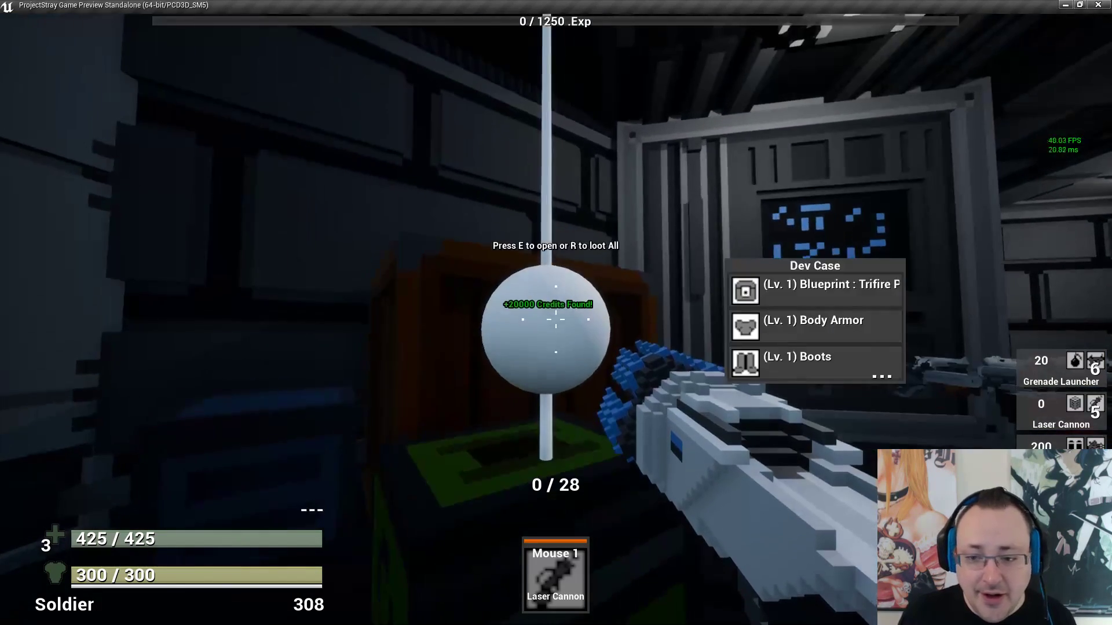
key("e")
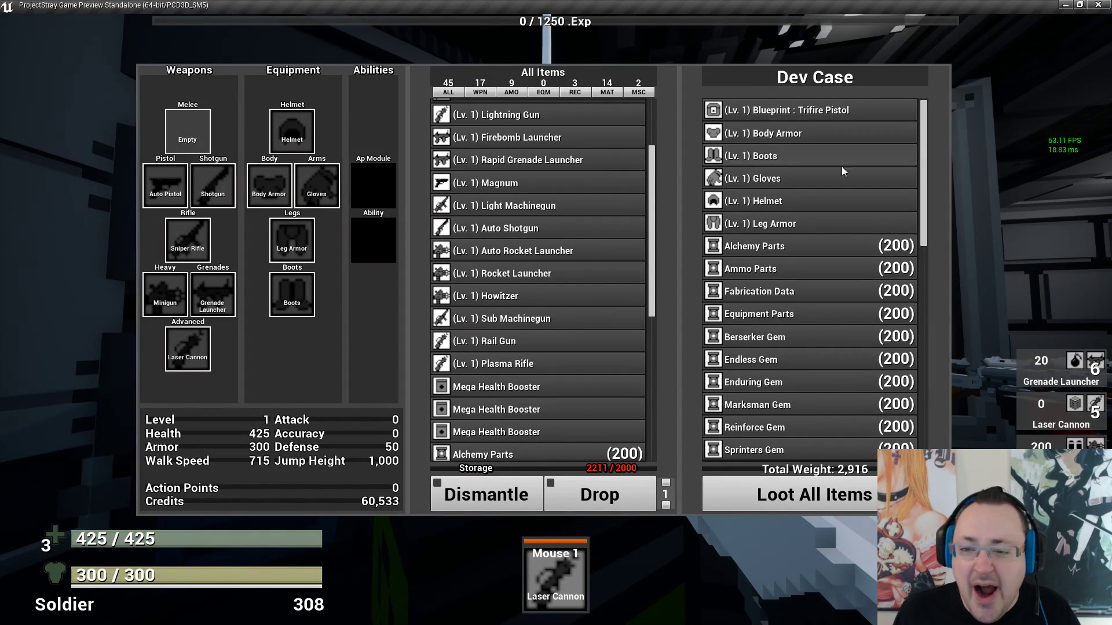
scroll(839, 185, "down", 5)
scroll(836, 230, "down", 7)
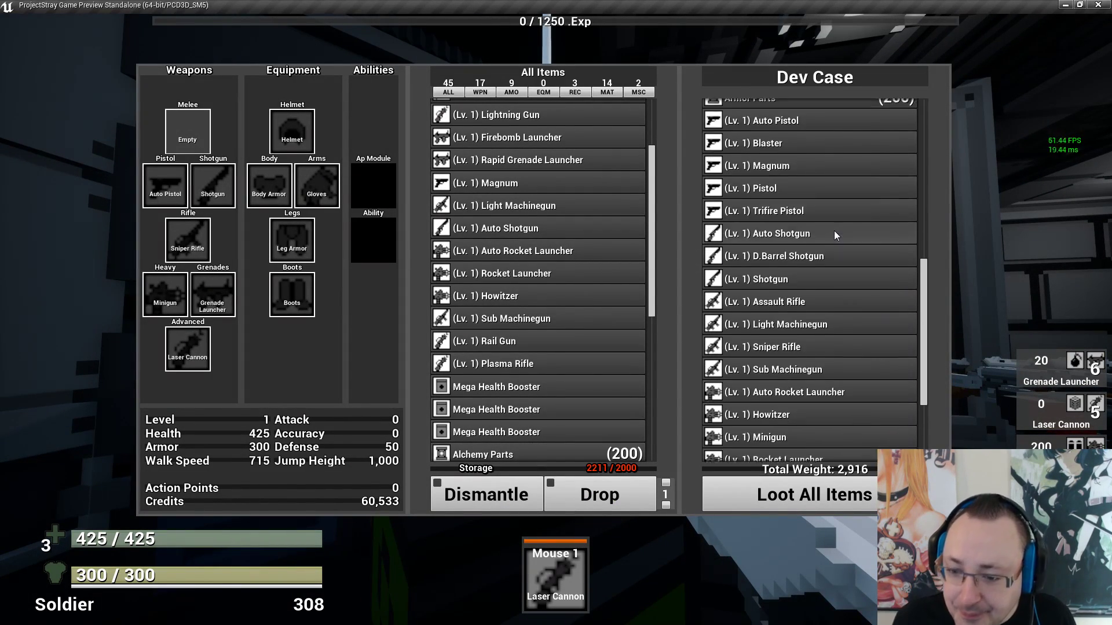
scroll(843, 290, "down", 7)
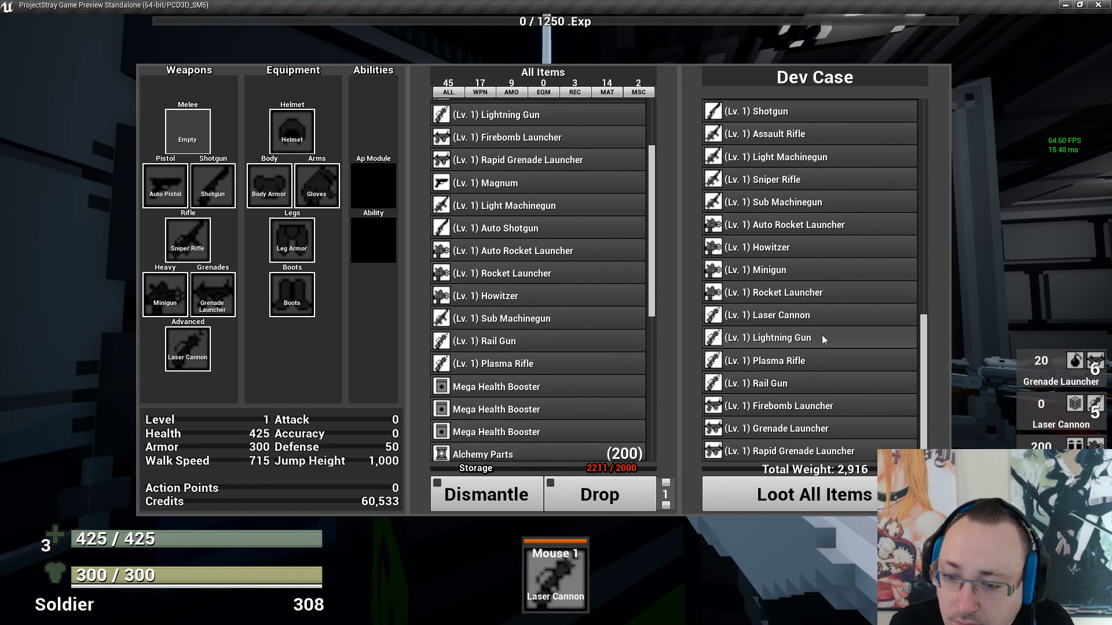
left_click(821, 334)
key("e")
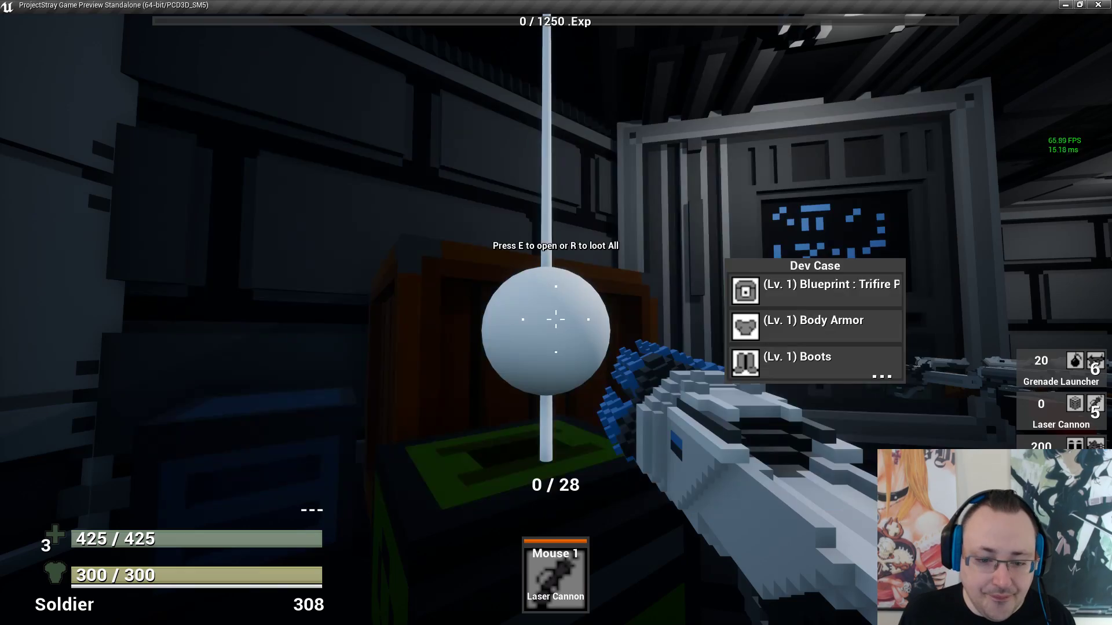
Equip the Lightning Gun from the inventory in the advanced weapon slot
key("s")
key("Tab")
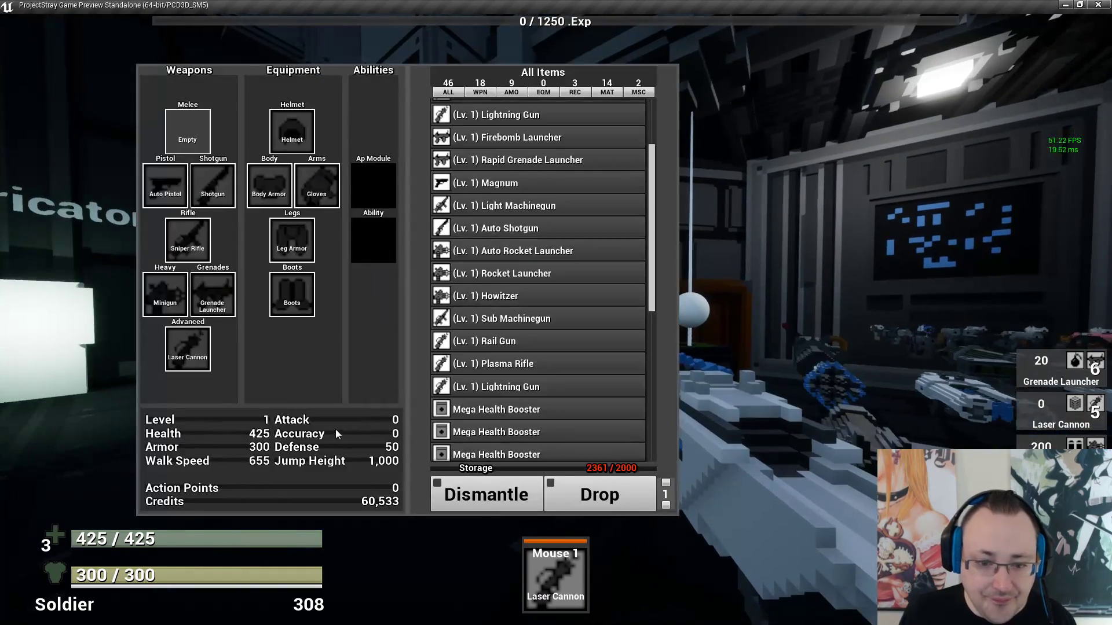
left_click(524, 387)
key("Tab")
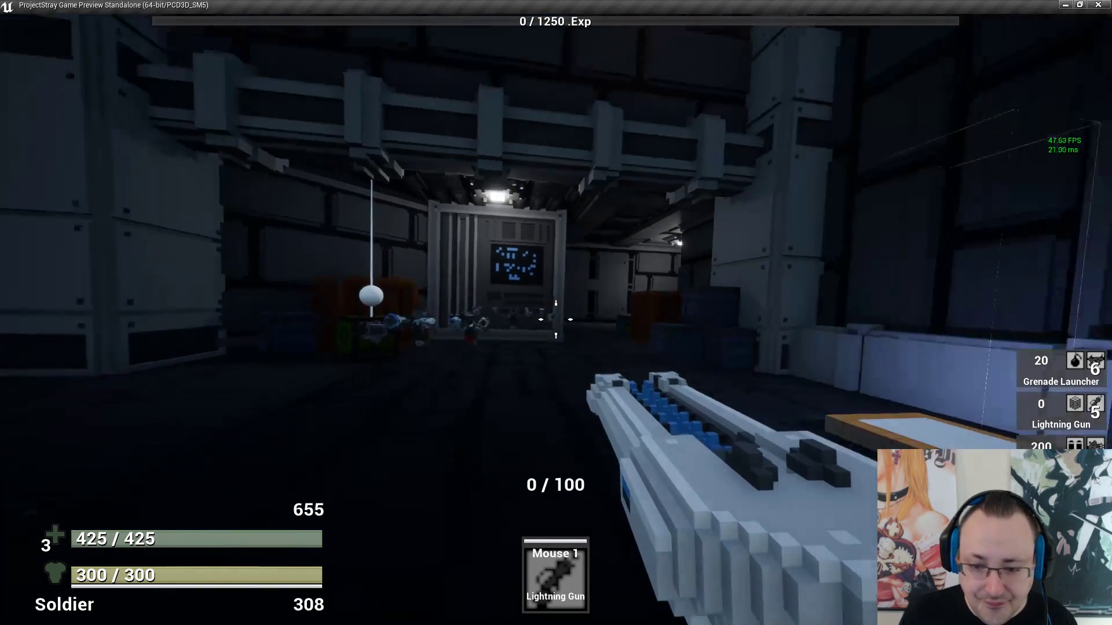
Examine the Lightning Gun's view model in play, aiming down its sights and walking through the hub
key("s")
right_click(556, 319)
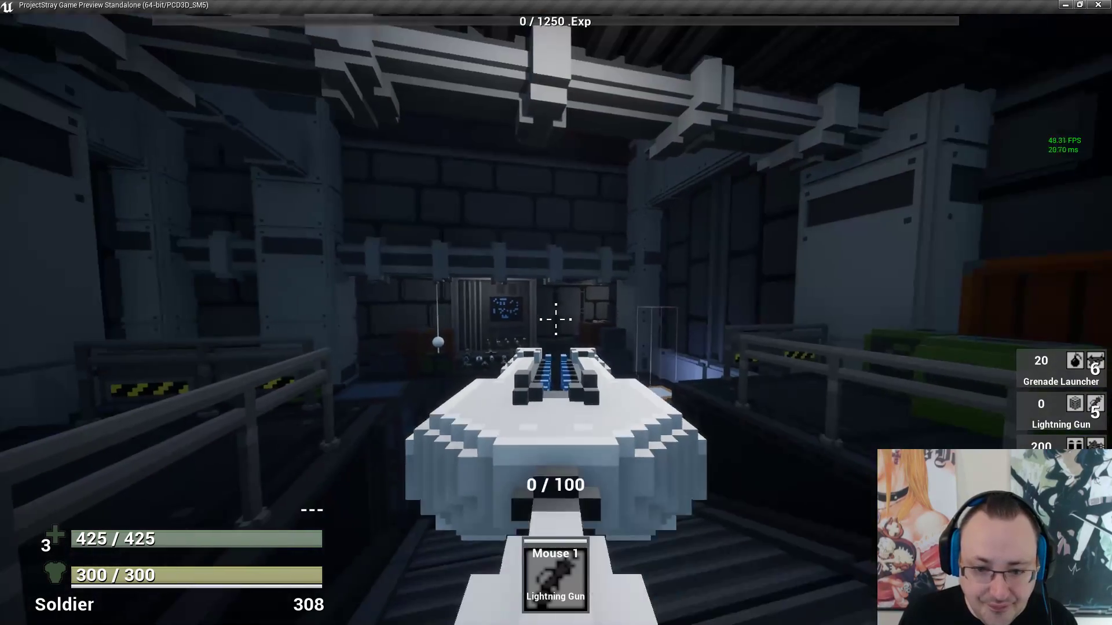
right_click(556, 319)
key("w")
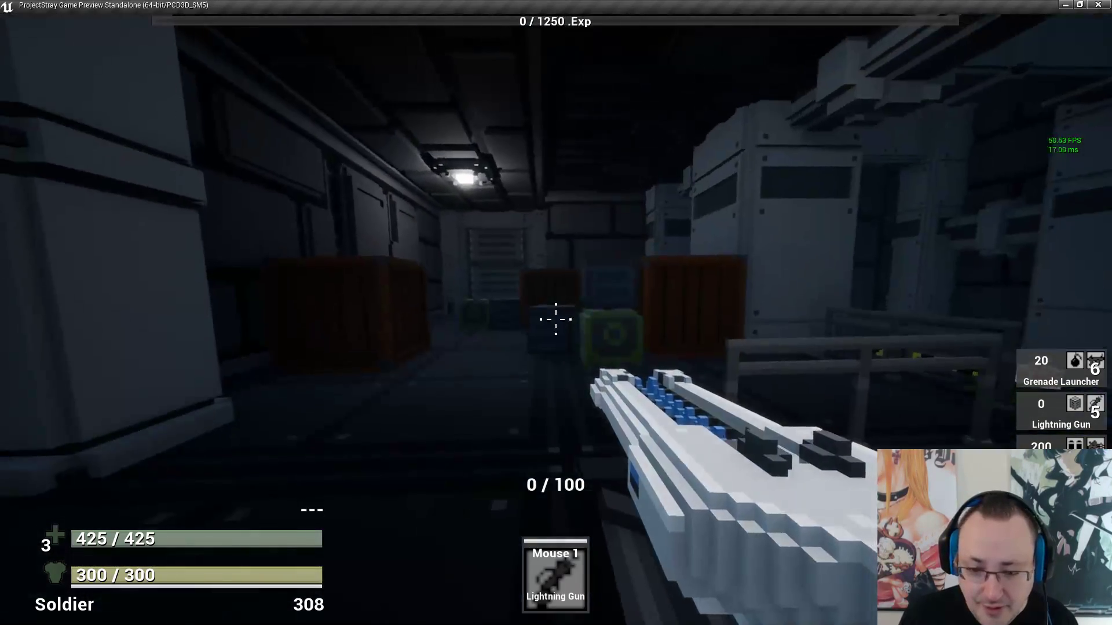
key("w")
key("d")
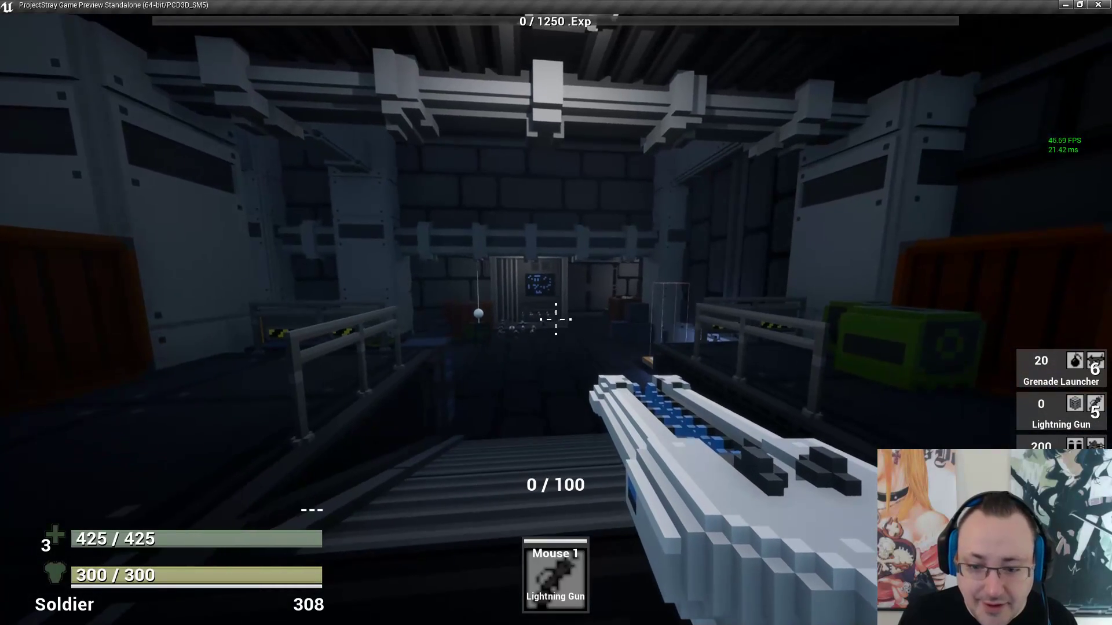
key("w")
right_click(556, 319)
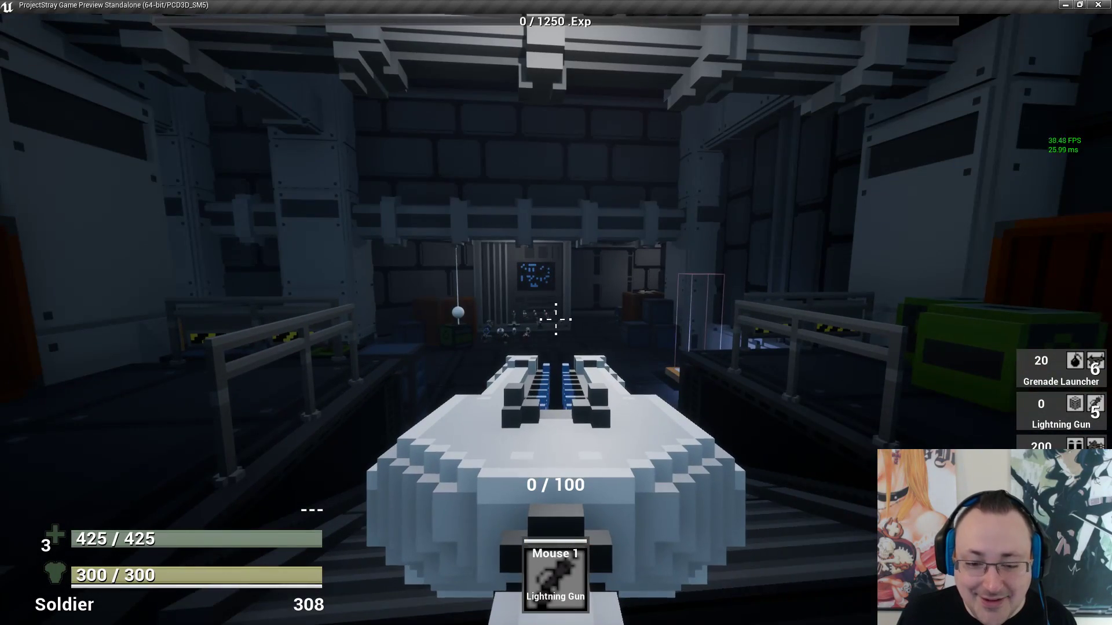
key("w")
key("w")
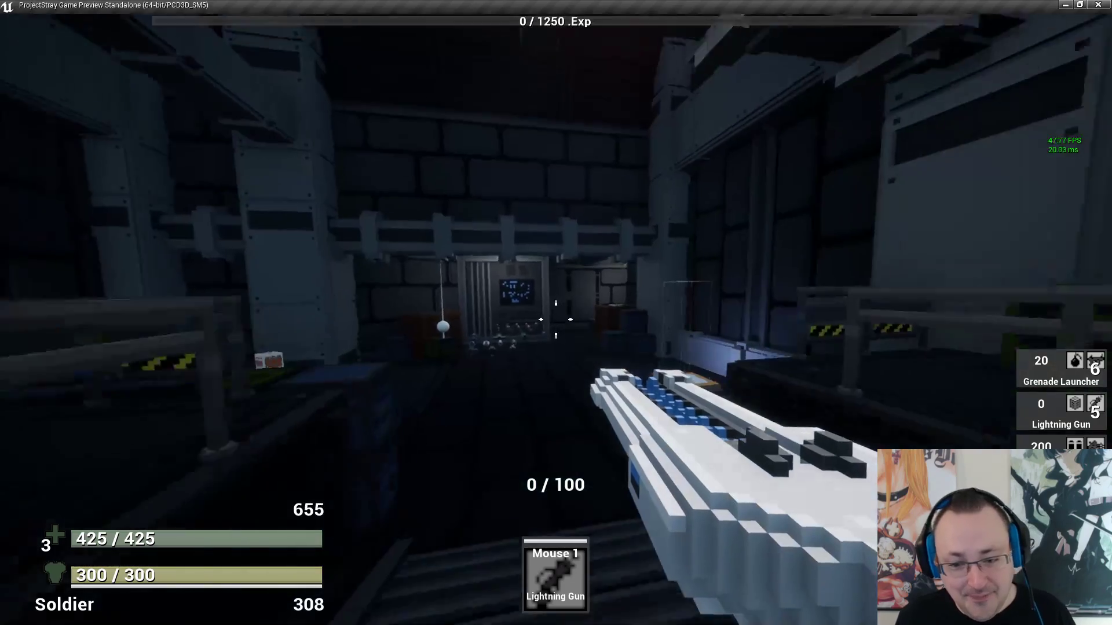
key("w")
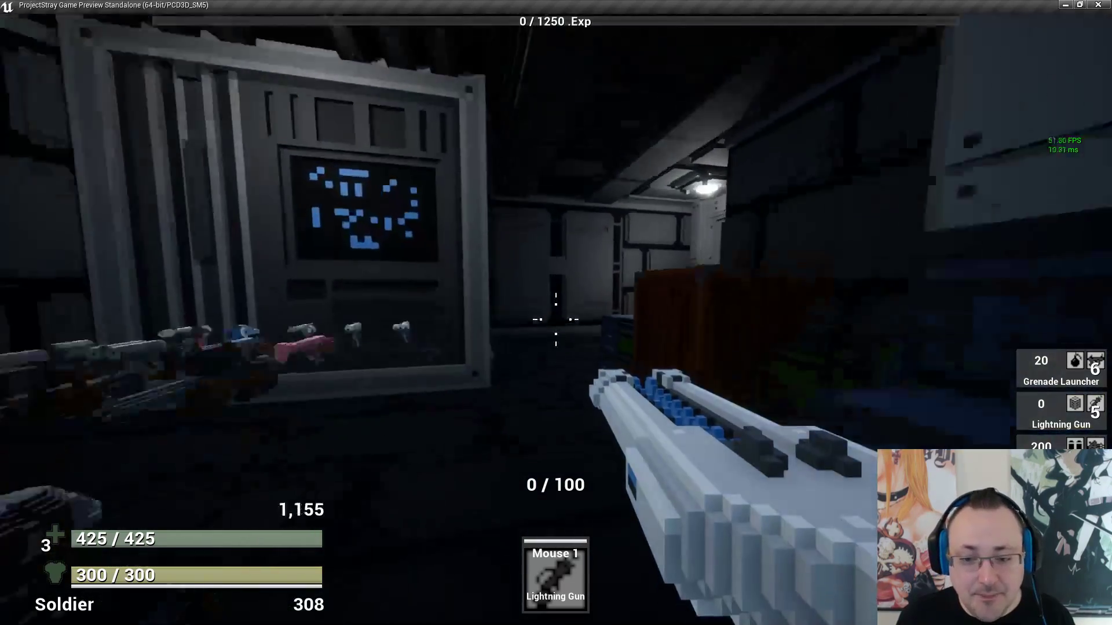
key("w")
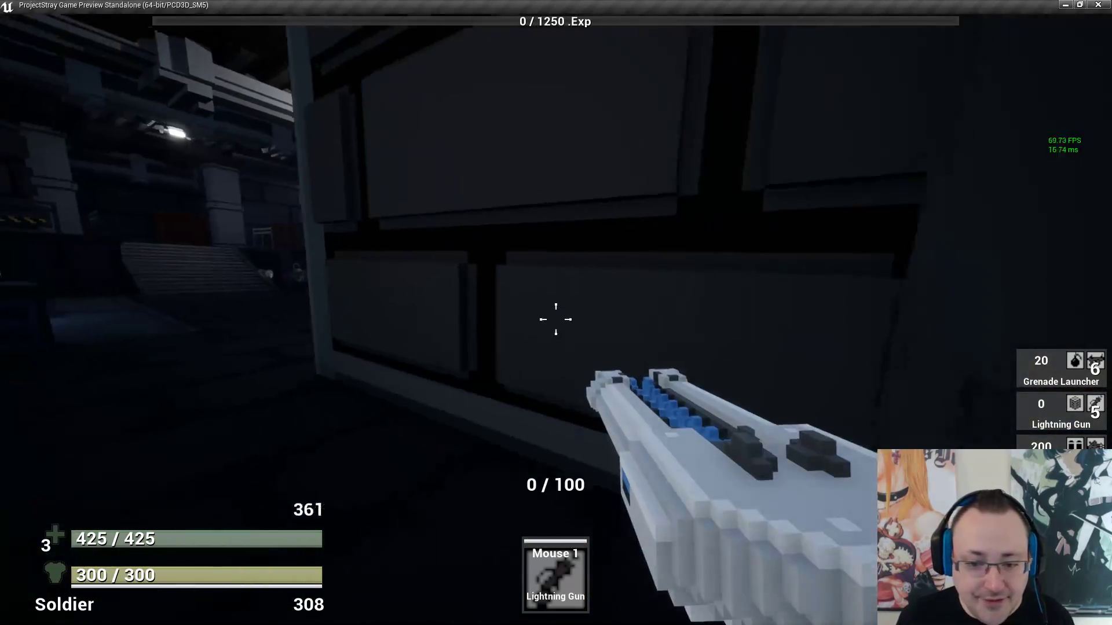
End the play test and bring up the PSVMSlot6_Lightninggun blueprint with the weapon model in view
key("Escape")
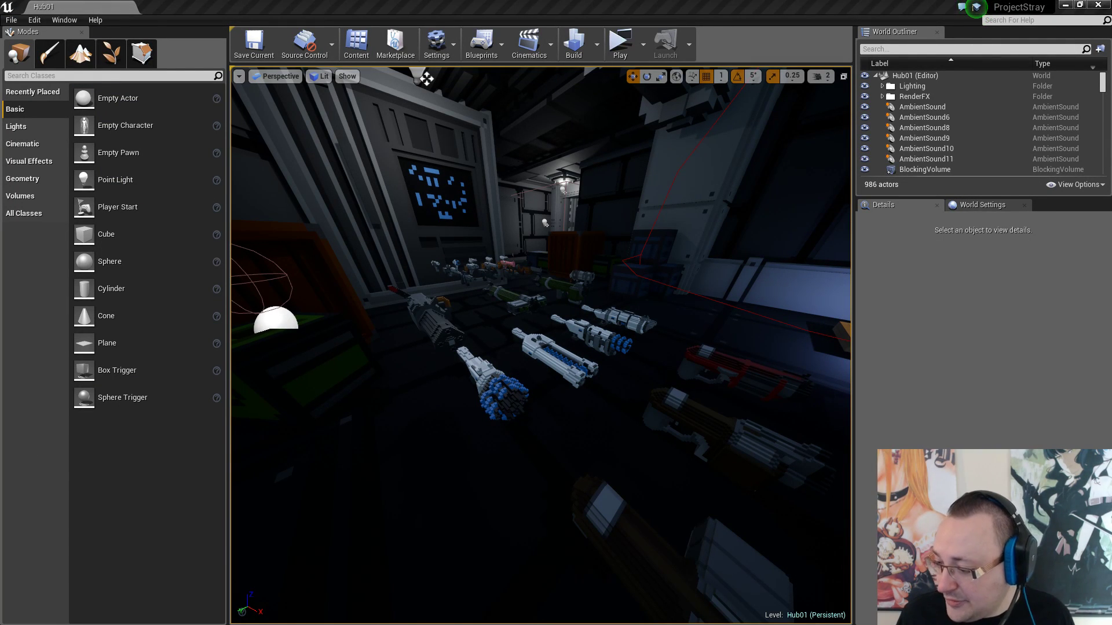
key("alt+Tab")
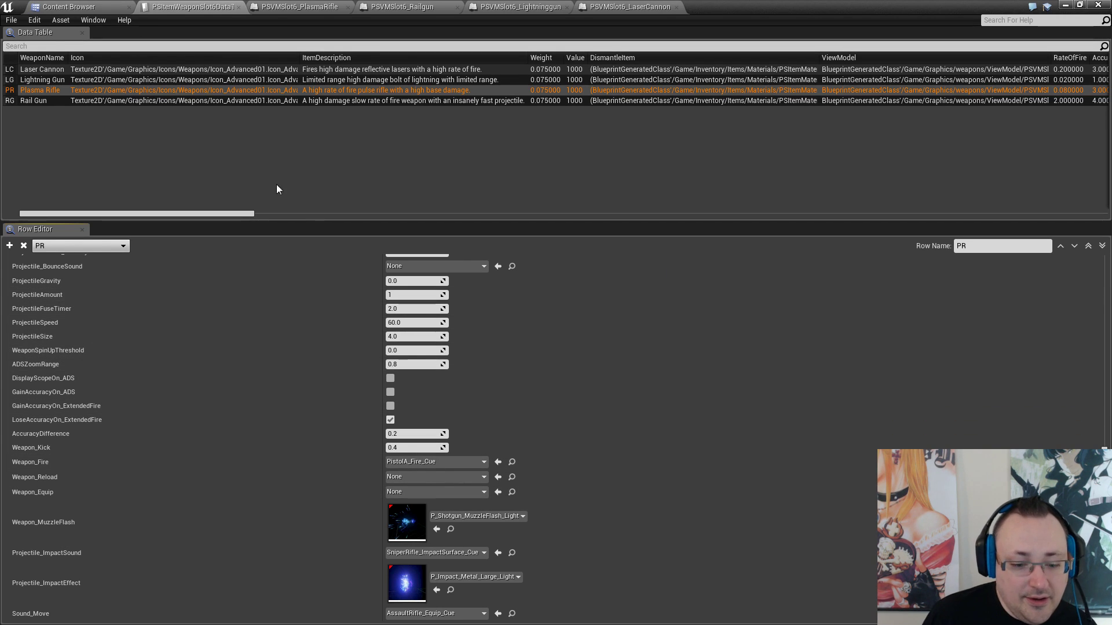
left_click(521, 6)
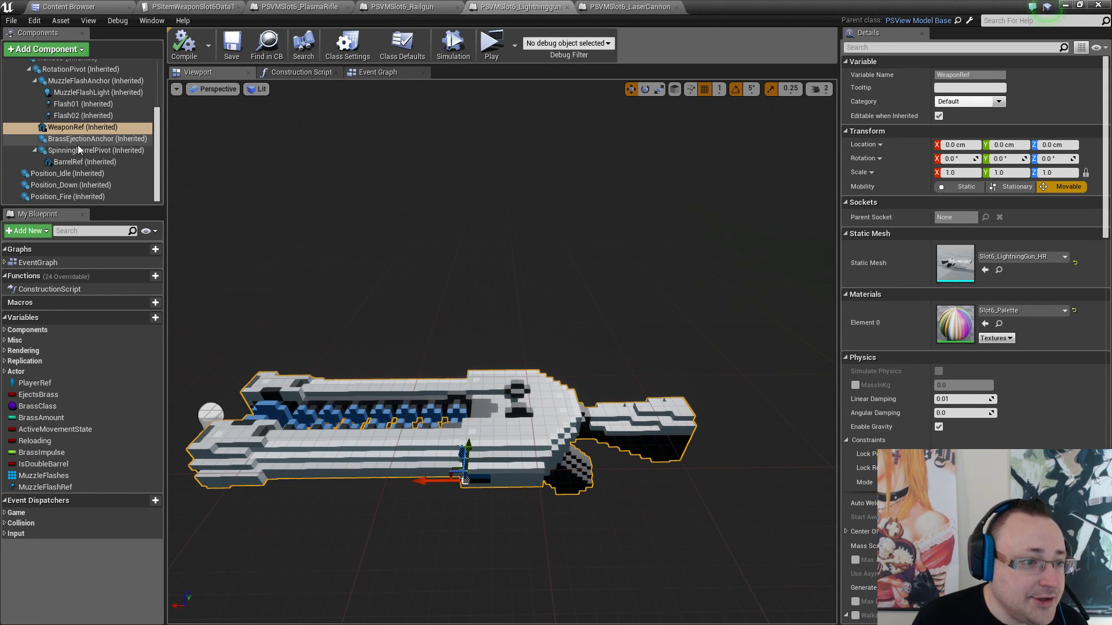
right_click_drag(417, 313, 505, 313)
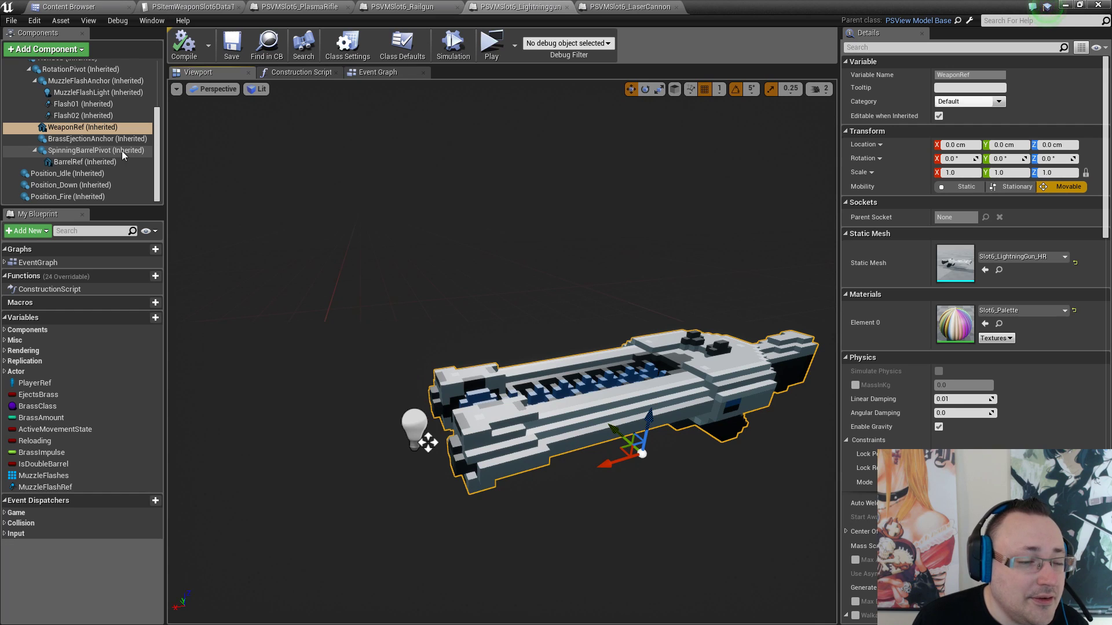
Move MuzzleFlashLight, Flash01 and Flash02 together back over the gun's coils, to X -9 cm and Z 0 cm
left_click(102, 93)
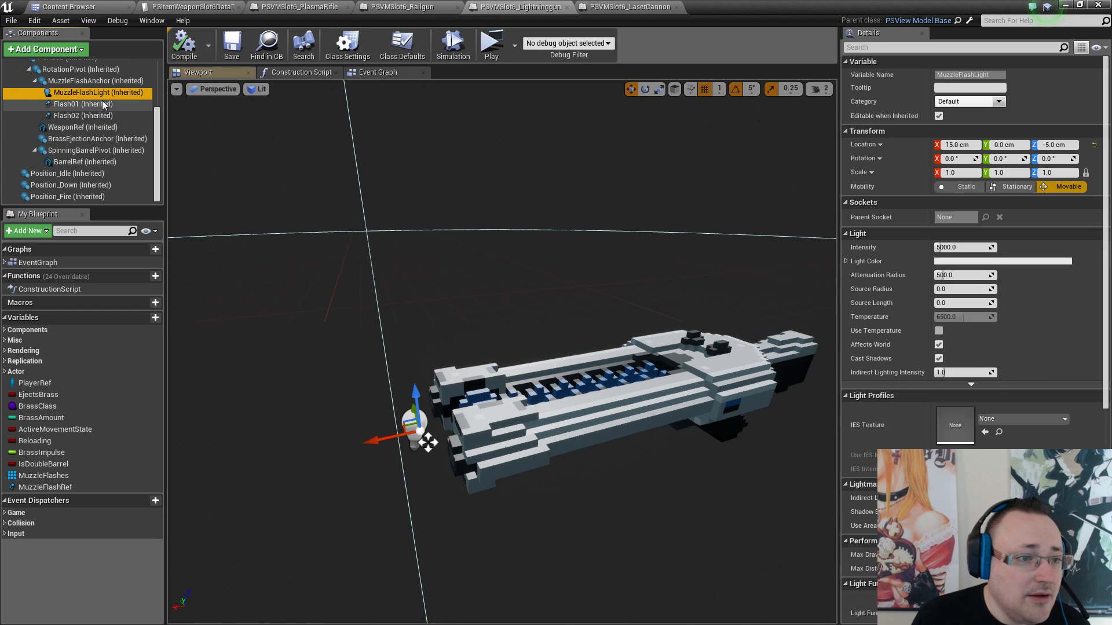
left_click(103, 114, "shift")
right_click_drag(180, 168, 191, 174)
right_click_drag(381, 461, 523, 352)
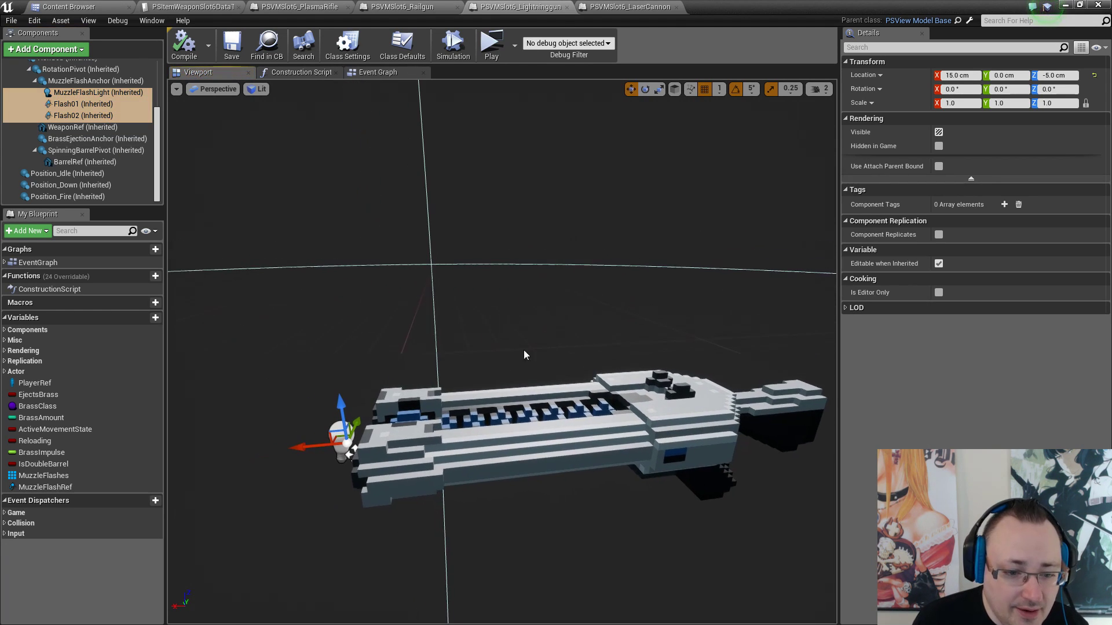
left_click_drag(331, 430, 483, 389)
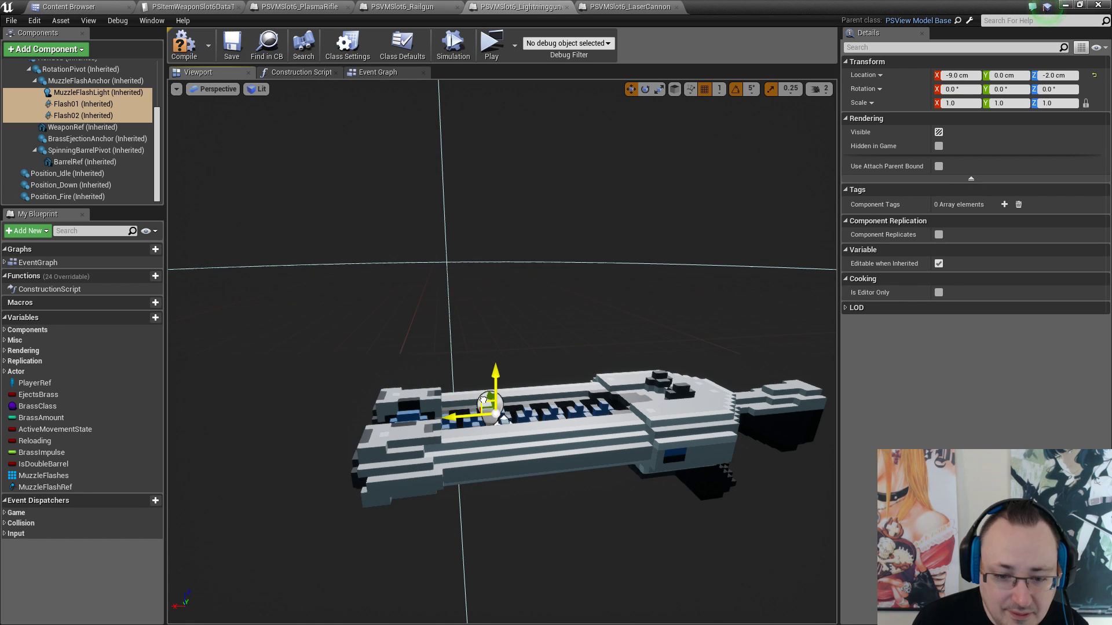
right_click_drag(484, 394, 426, 394)
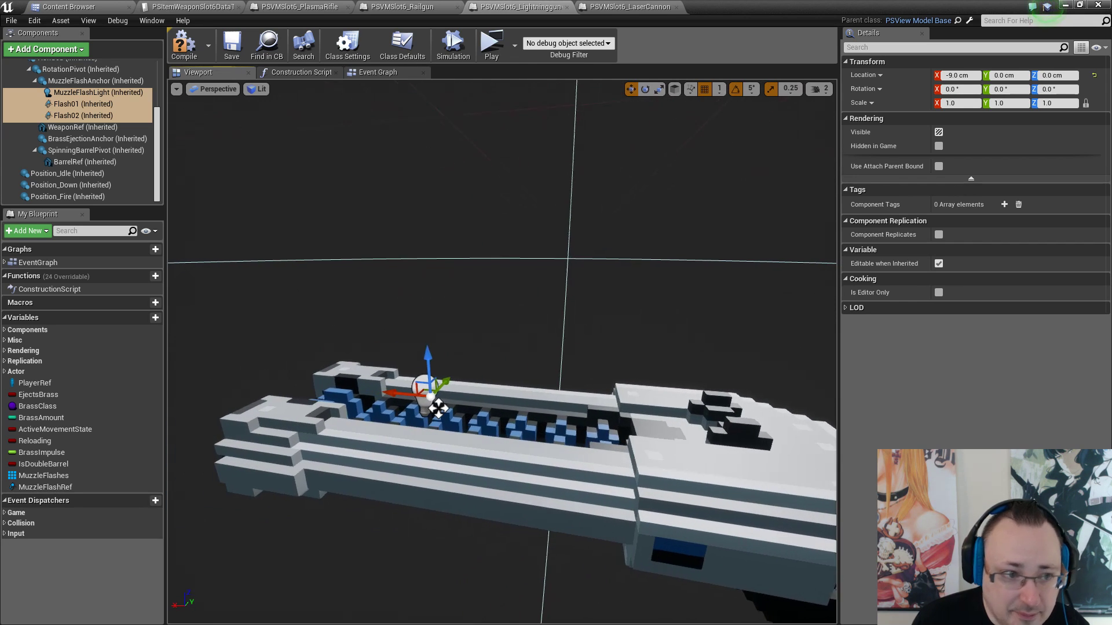
Move Flash01 alone down and back to the rear of the gun's coils, to X -28 cm and Z -4 cm
left_click(96, 117)
left_click(91, 106)
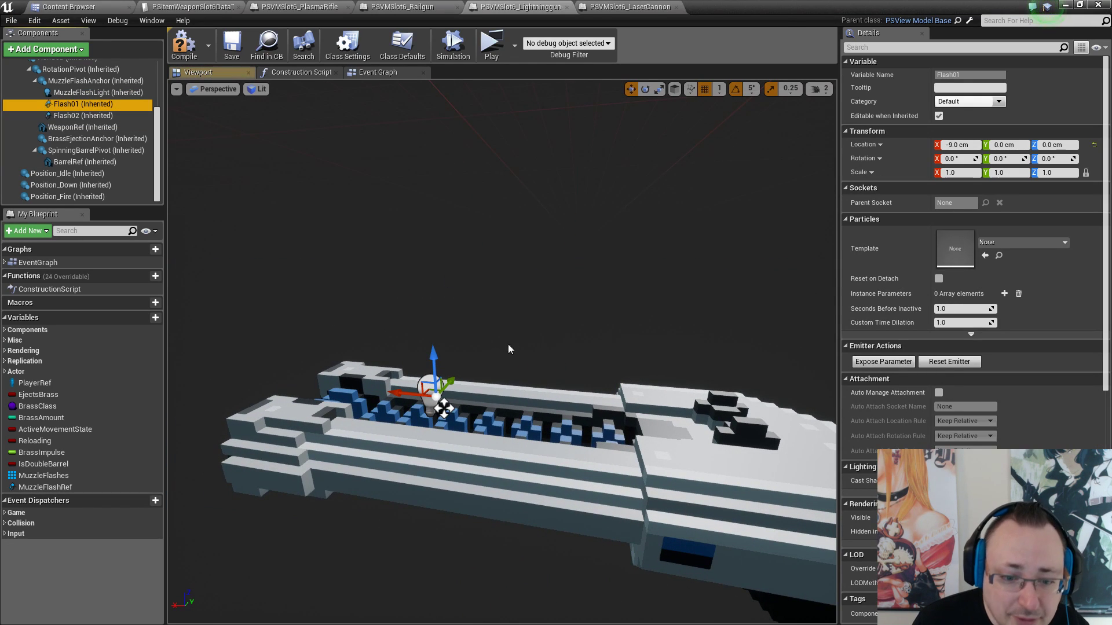
left_click_drag(433, 370, 430, 383)
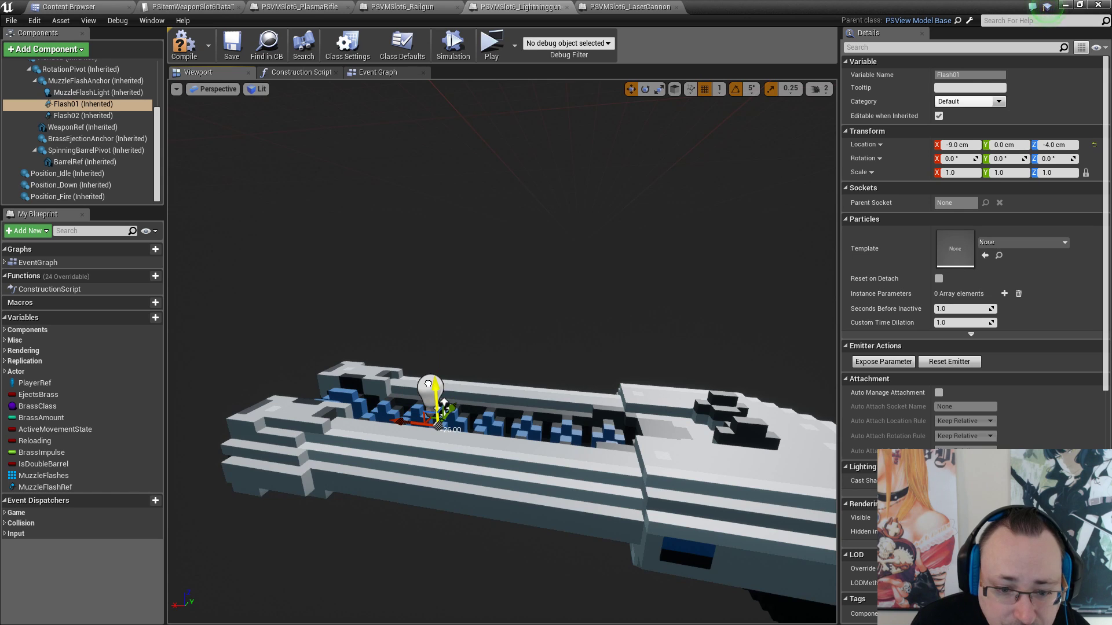
right_click_drag(430, 384, 361, 391)
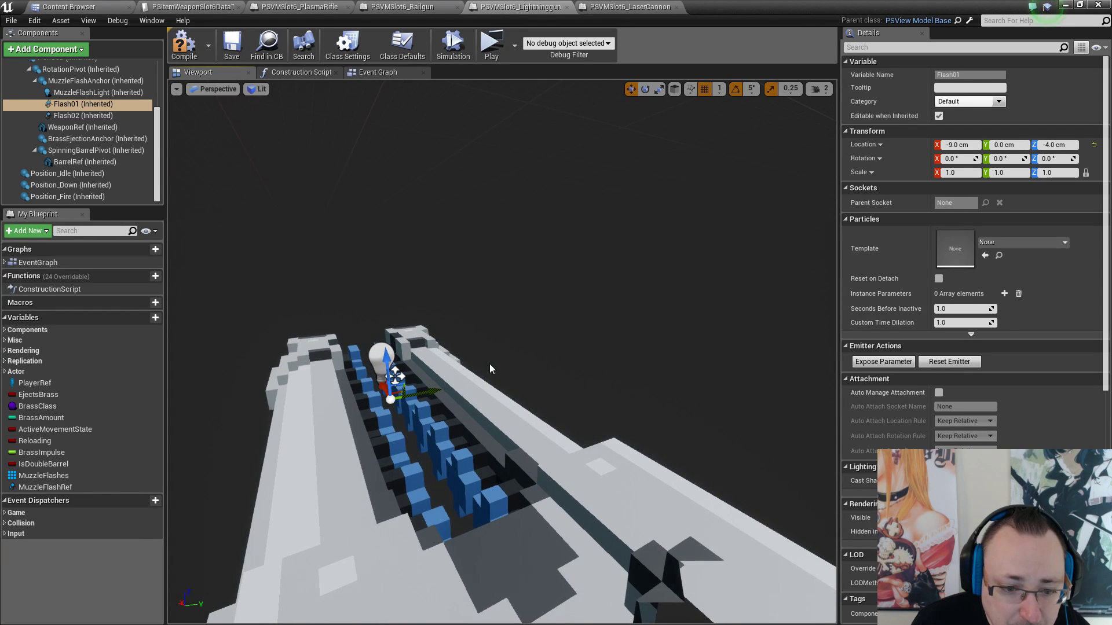
right_click_drag(490, 369, 434, 373)
left_click_drag(332, 419, 551, 464)
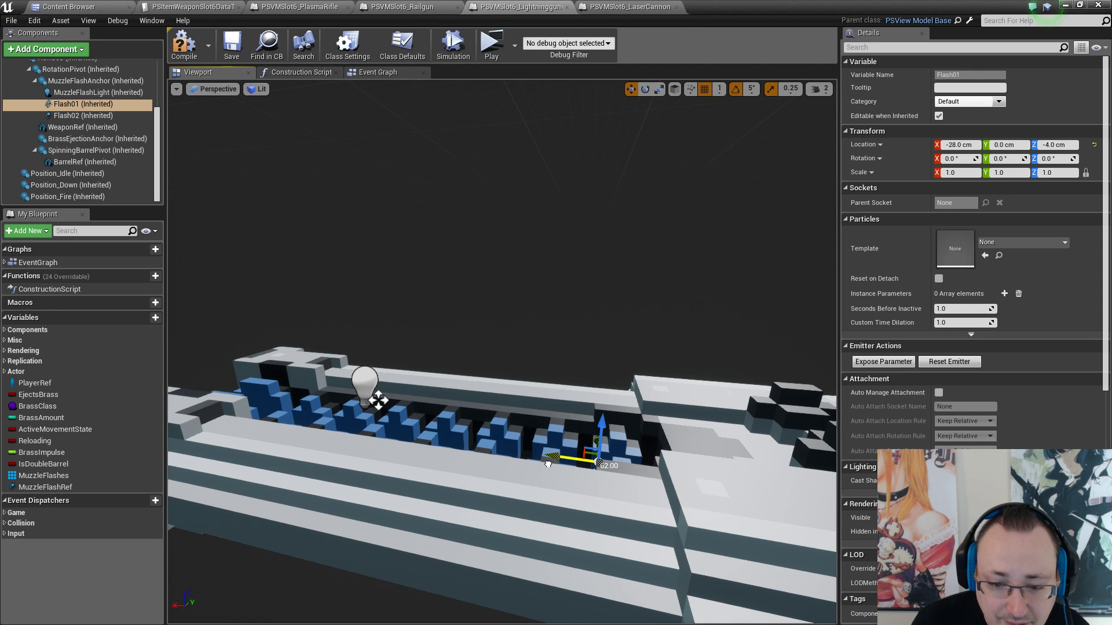
Raise MuzzleFlashLight to Z 1 cm above the coils and compile the Lightning Gun blueprint
left_click(365, 383)
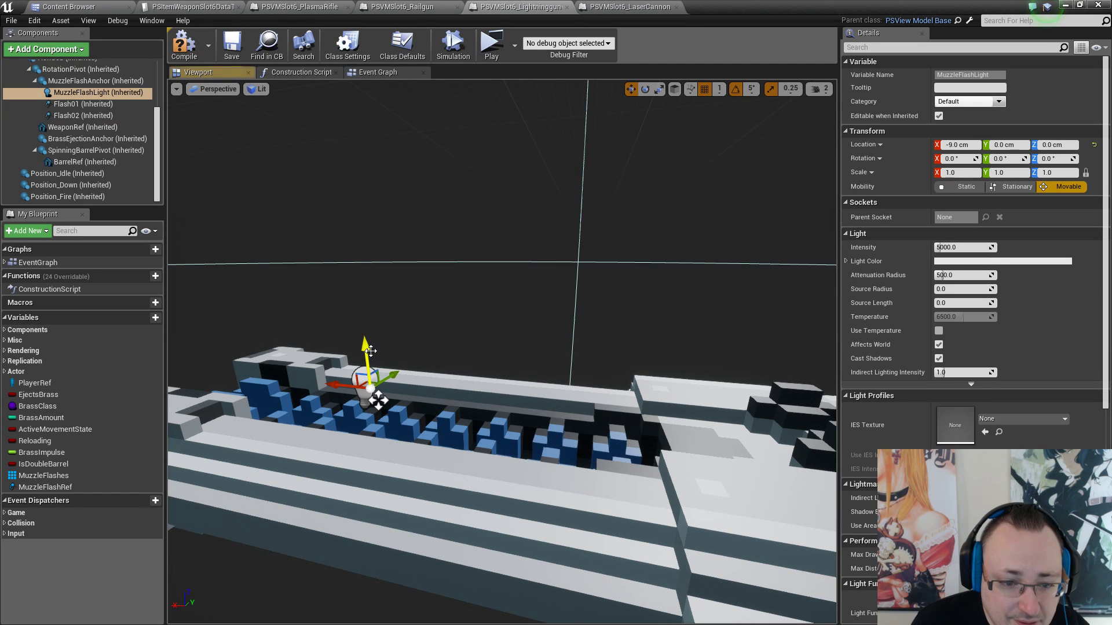
left_click_drag(370, 350, 370, 346)
right_click_drag(392, 338, 462, 334)
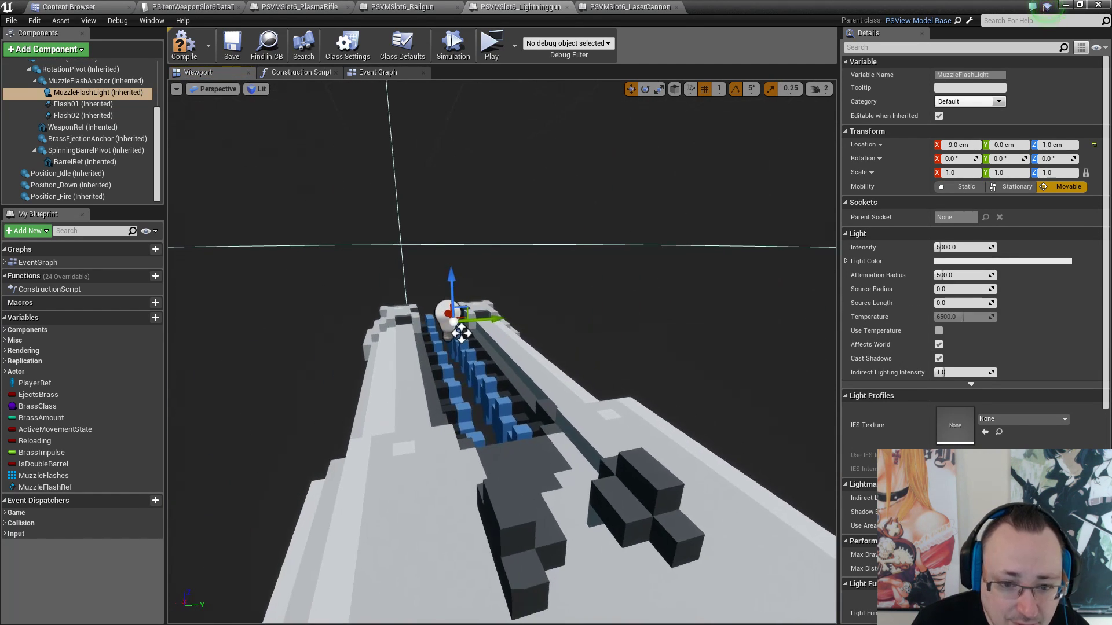
scroll(461, 334, "down", 5)
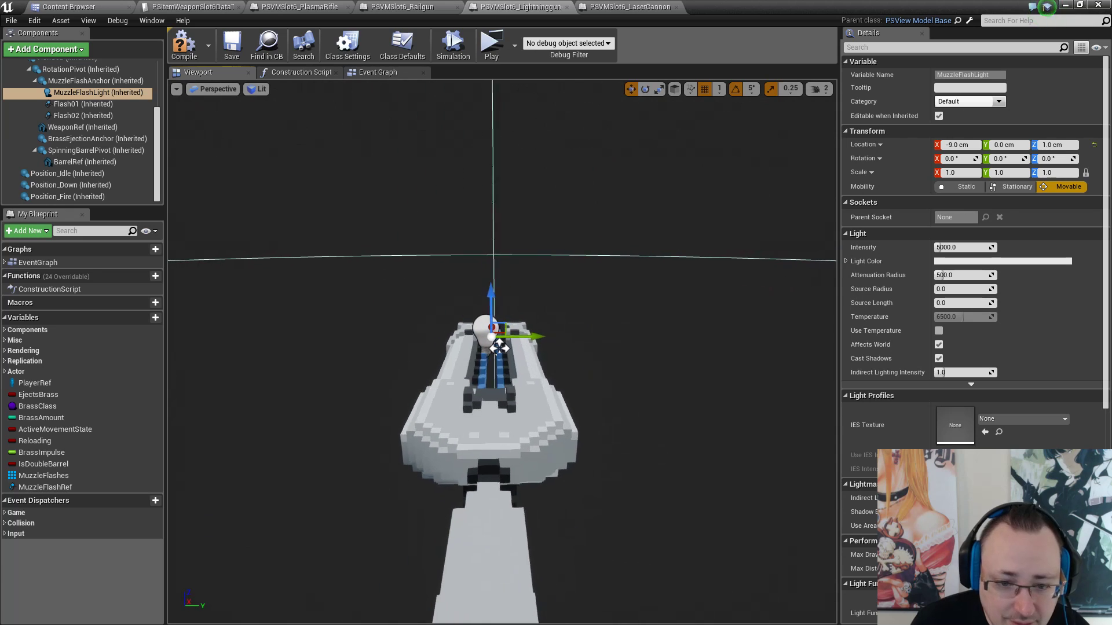
left_click(182, 43)
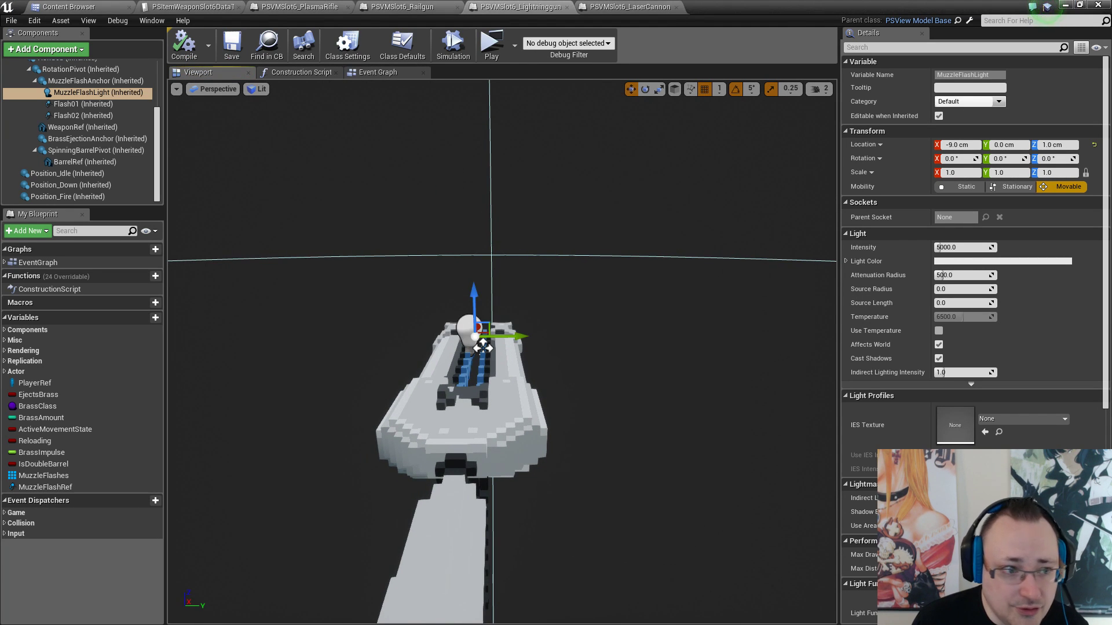
left_click_drag(483, 347, 503, 367, "alt")
Review the Laser Cannon and Plasma Rifle rows of the slot 6 weapon data table, checking their sound and effect settings
left_click(207, 5)
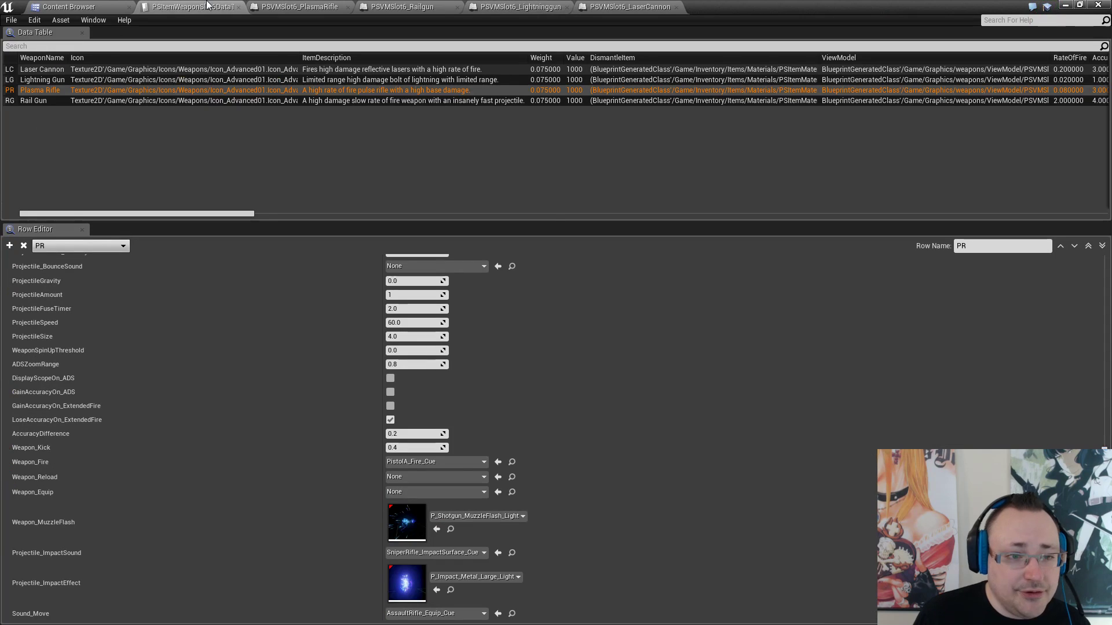
left_click(65, 70)
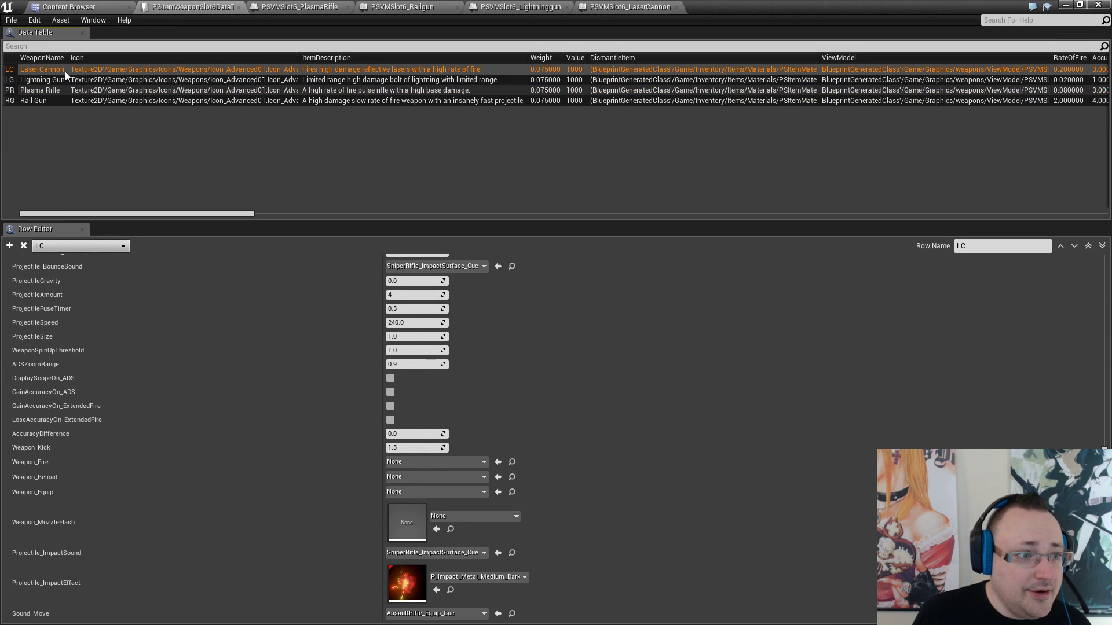
left_click(64, 90)
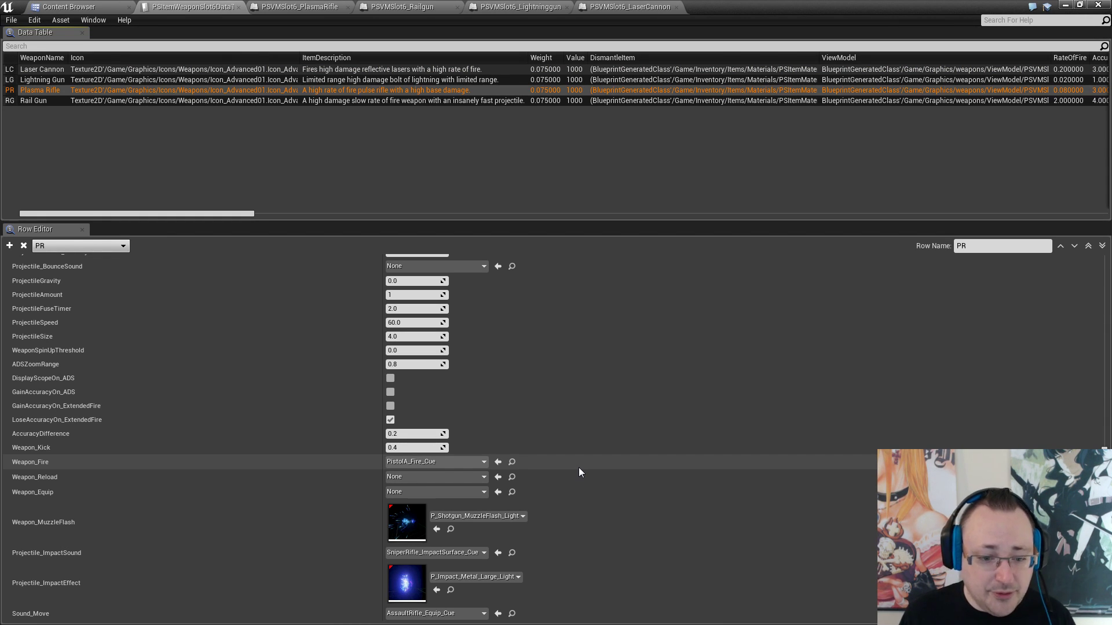
left_click(446, 477)
left_click(446, 478)
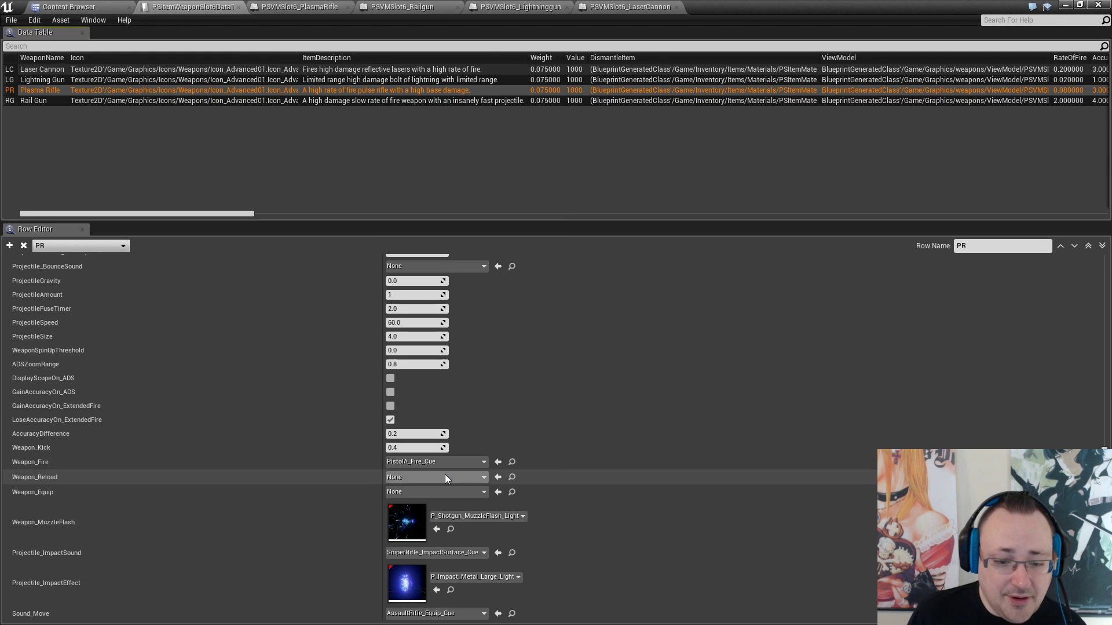
Bring up the Sounds > SciFiWeapDark > Sound folder among the project's content
left_click(512, 477)
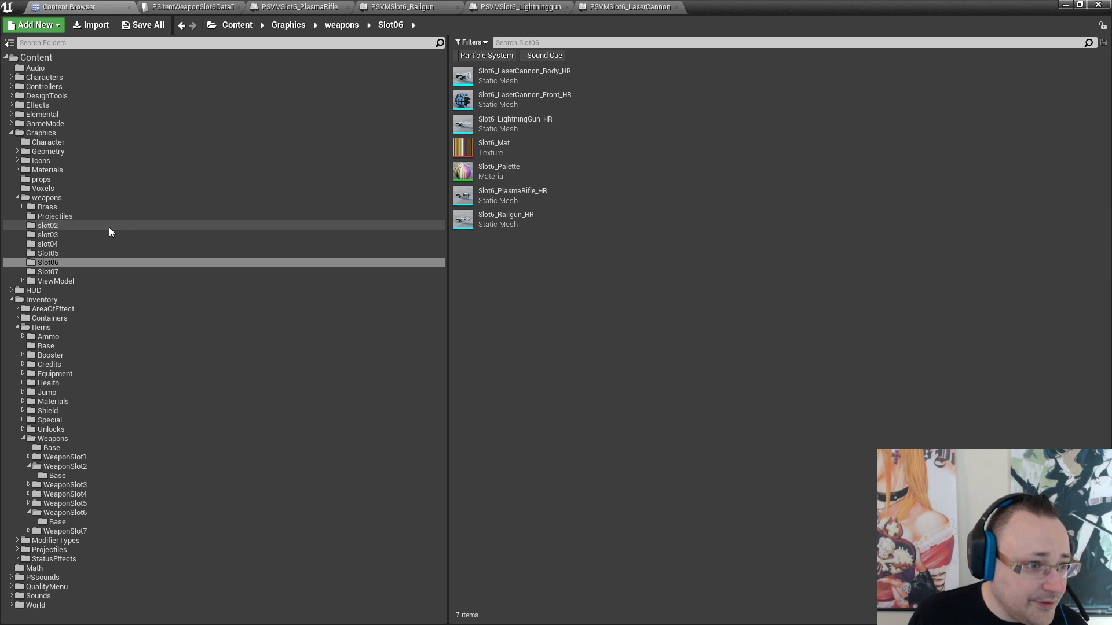
left_click(11, 596)
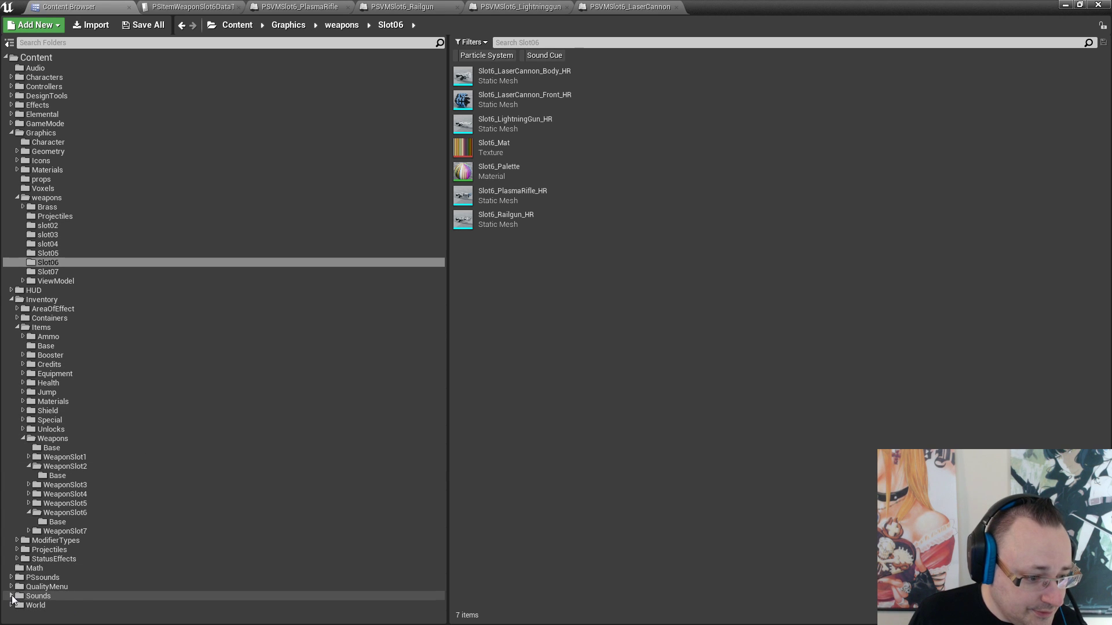
scroll(162, 436, "down", 8)
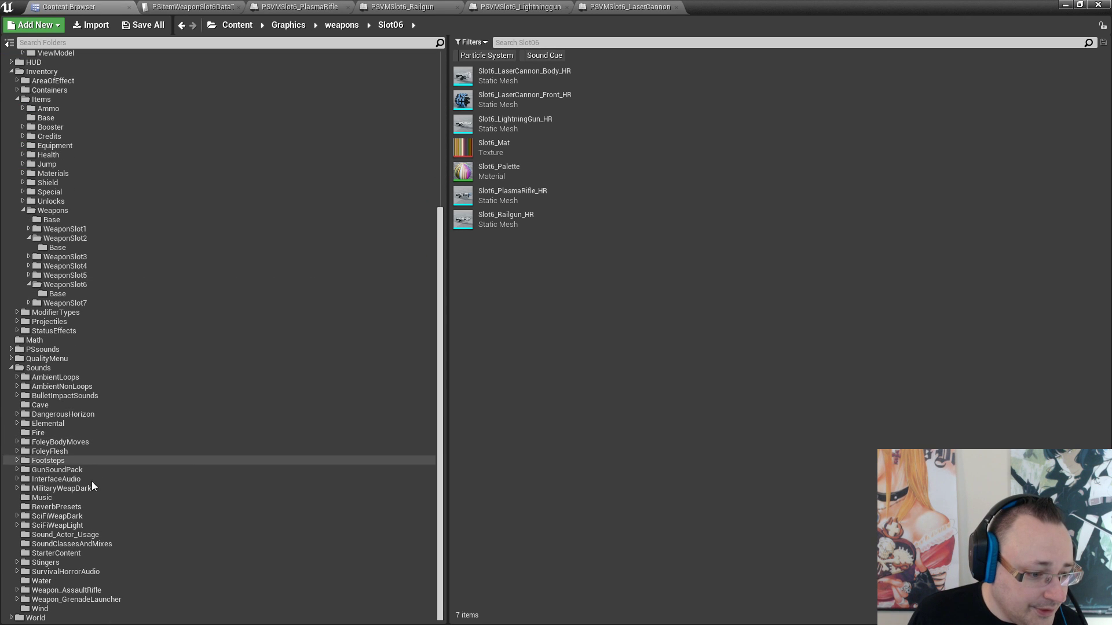
left_click(17, 516)
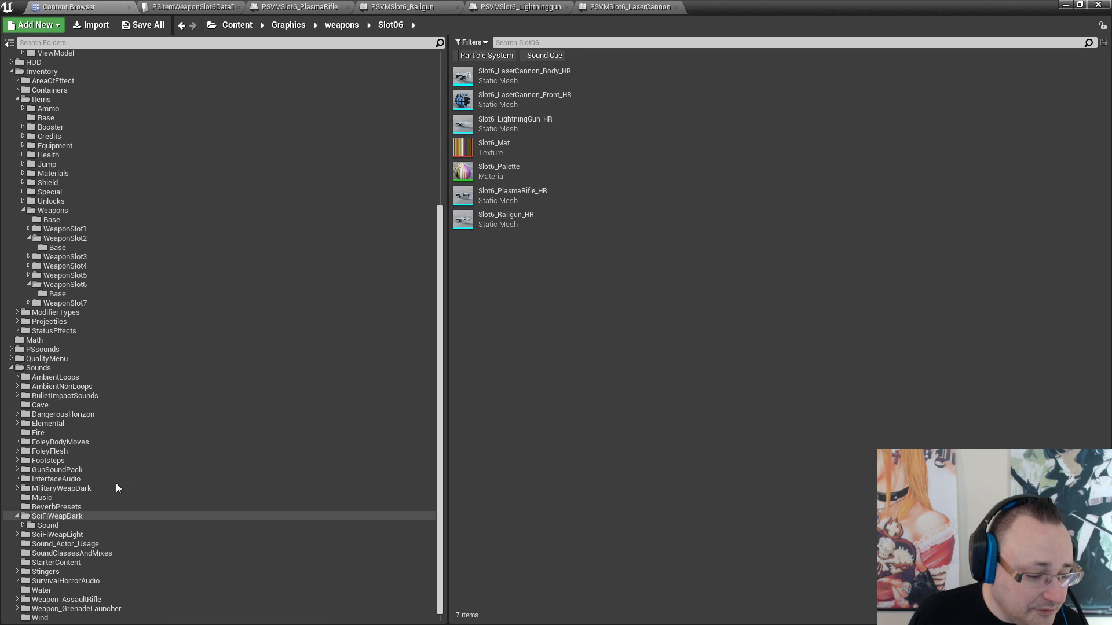
left_click(54, 524)
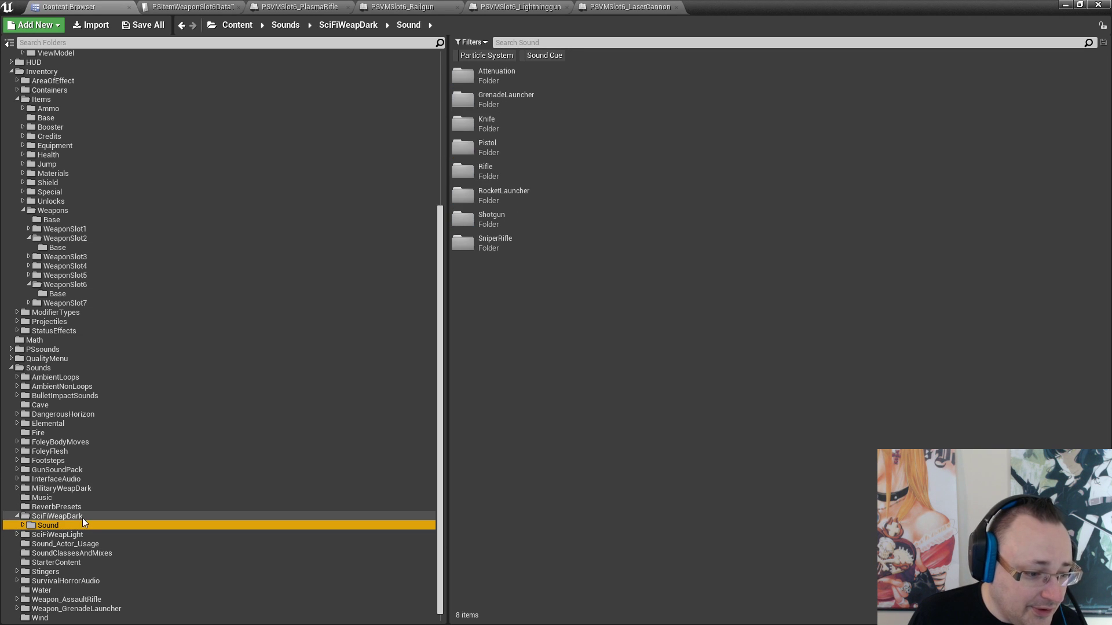
left_click(75, 516)
left_click(87, 525)
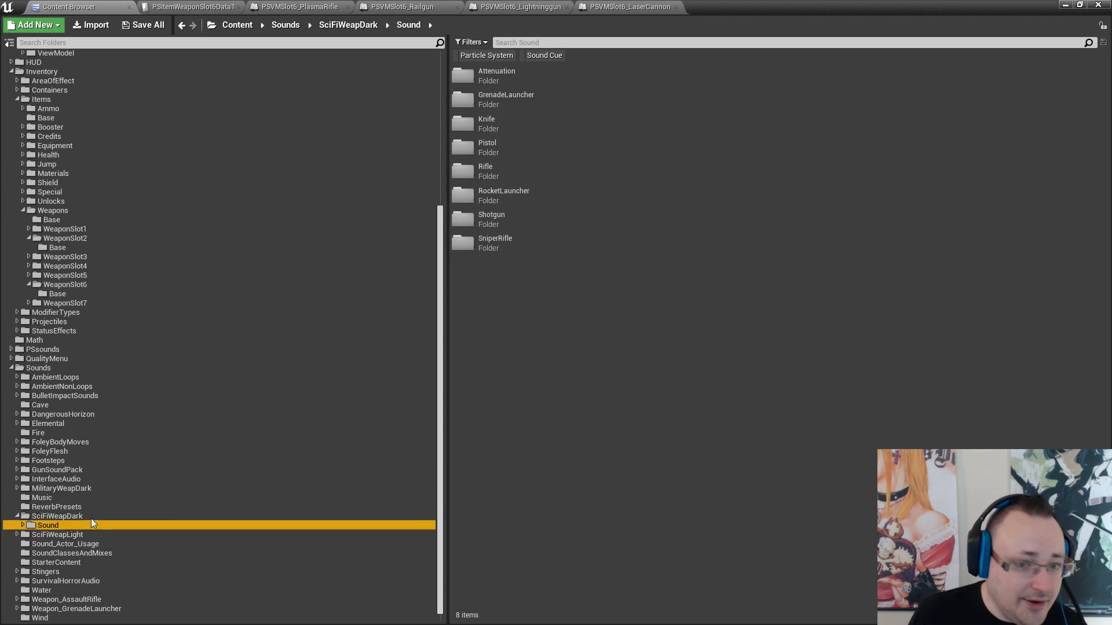
Find RifleA_Fire_Cue in the Rifle folder and open it for editing
left_click(526, 261)
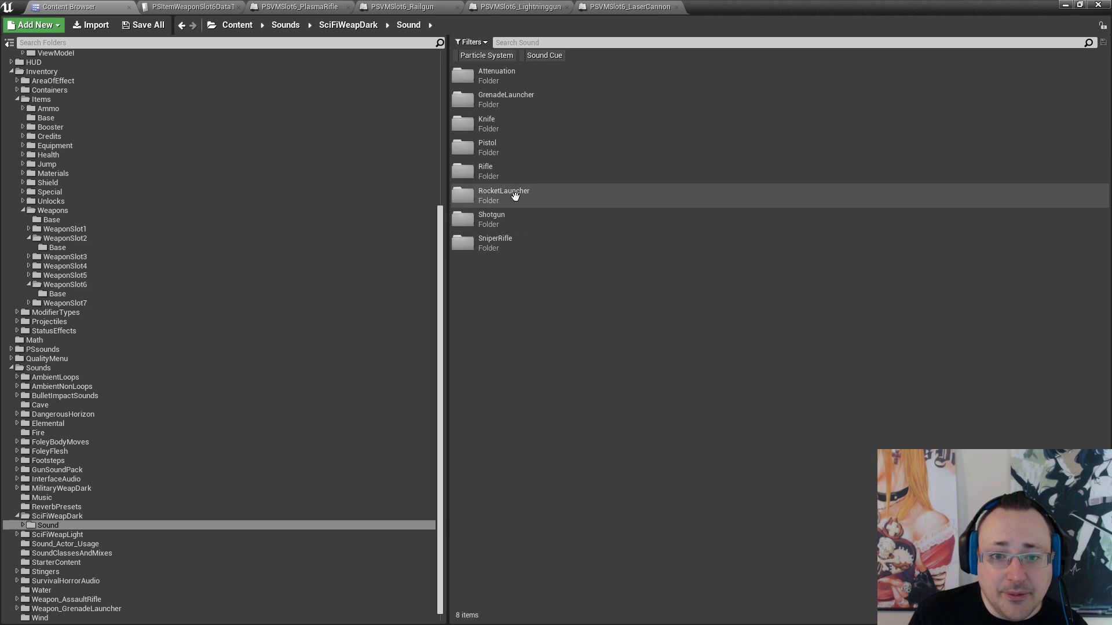
double_click(526, 171)
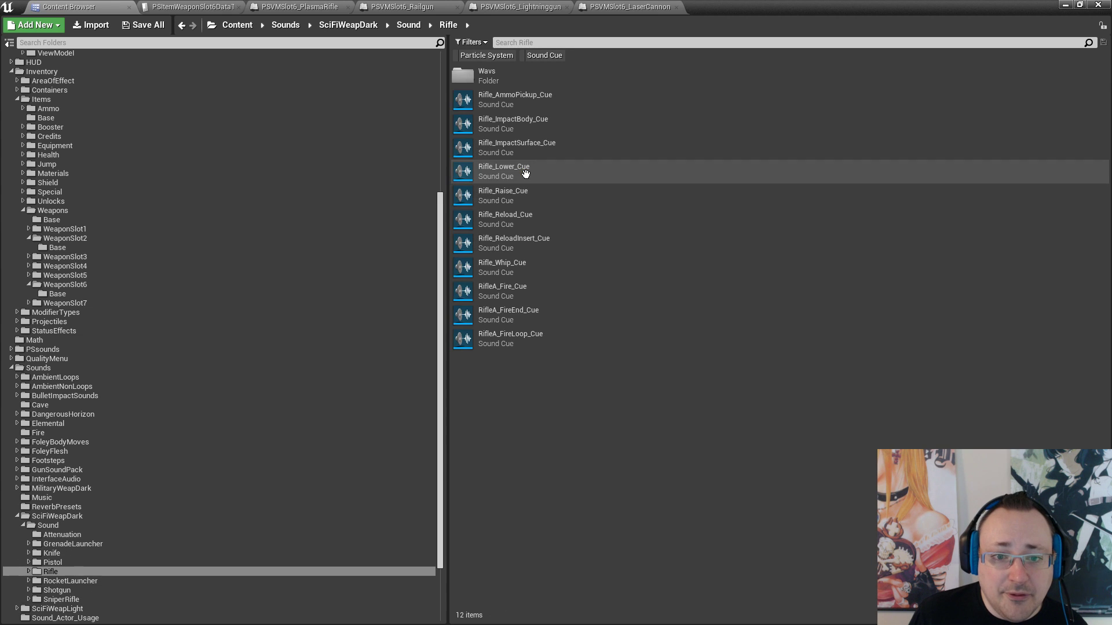
left_click(565, 219)
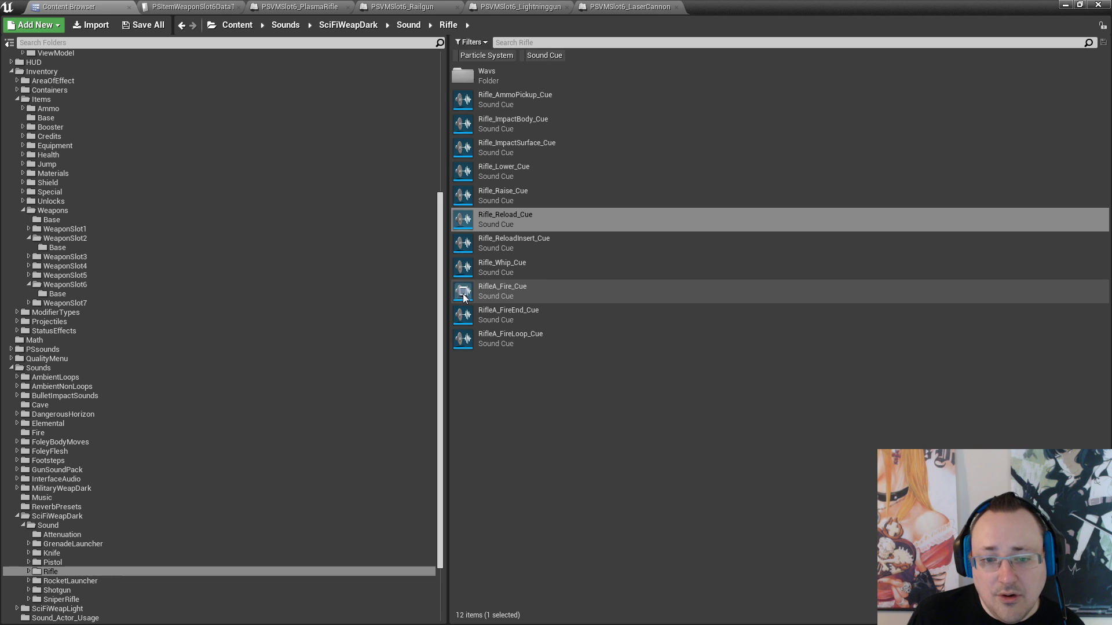
left_click(504, 292)
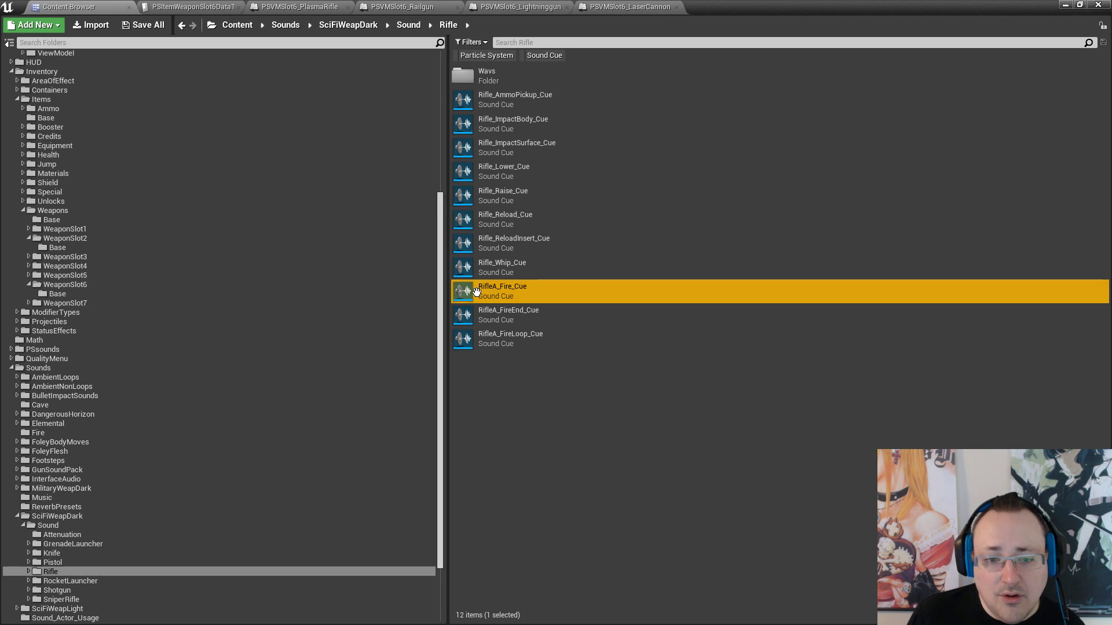
double_click(479, 290)
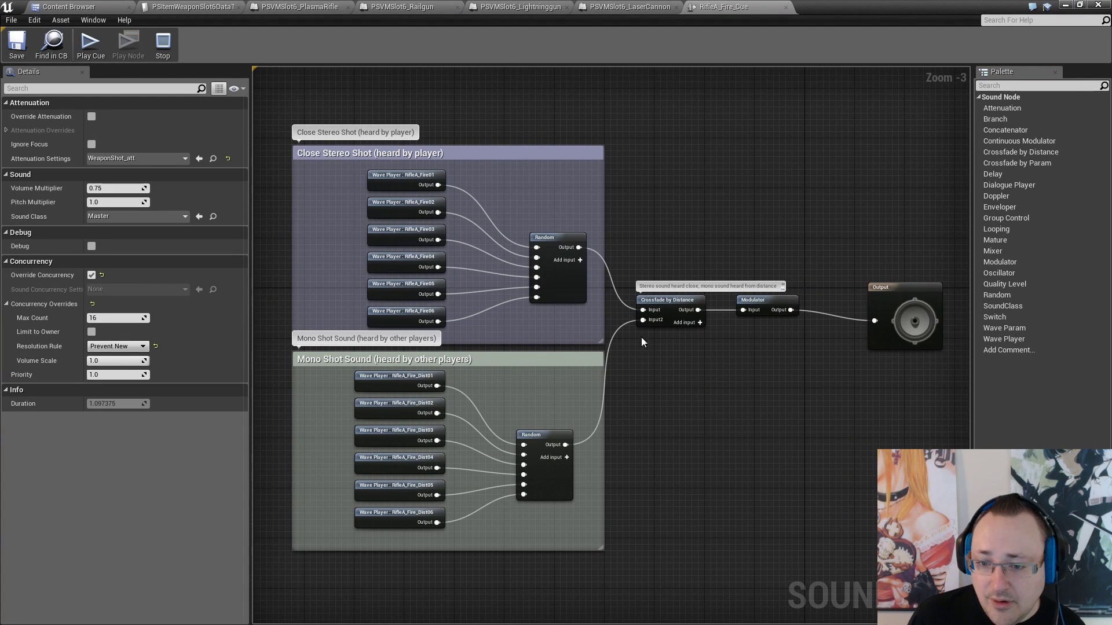
Wire the stereo shots' Random output directly into the Modulator and disconnect the Crossfade by Distance node completely
left_click_drag(677, 311, 695, 406)
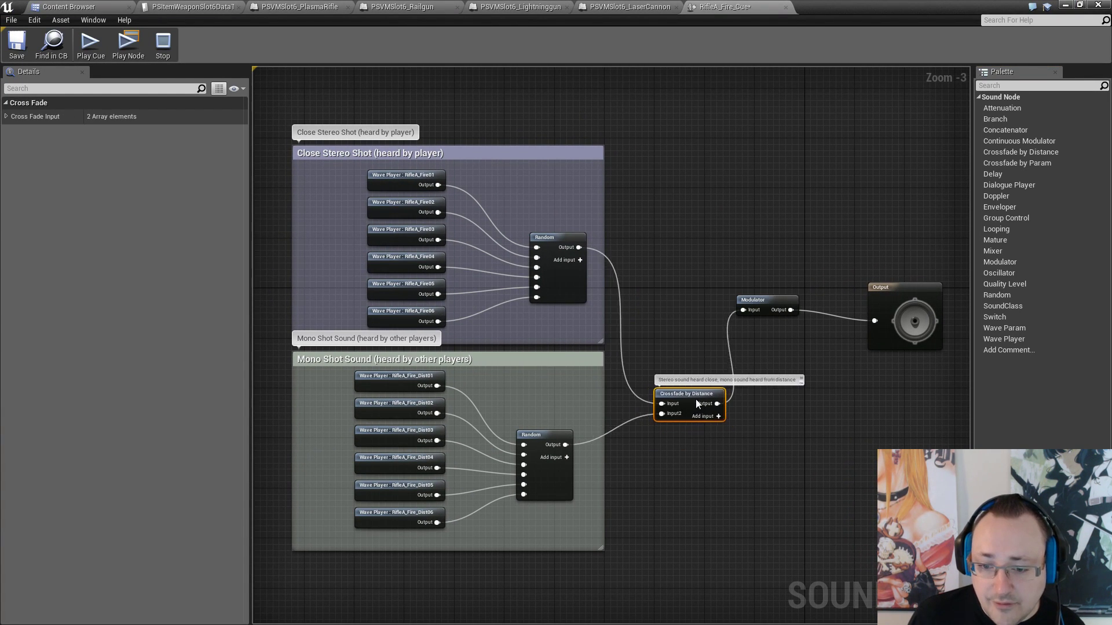
left_click(752, 355)
mouse_move(767, 307)
left_mouse_down()
mouse_move(785, 307)
mouse_move(762, 304)
left_mouse_up()
left_click(780, 367)
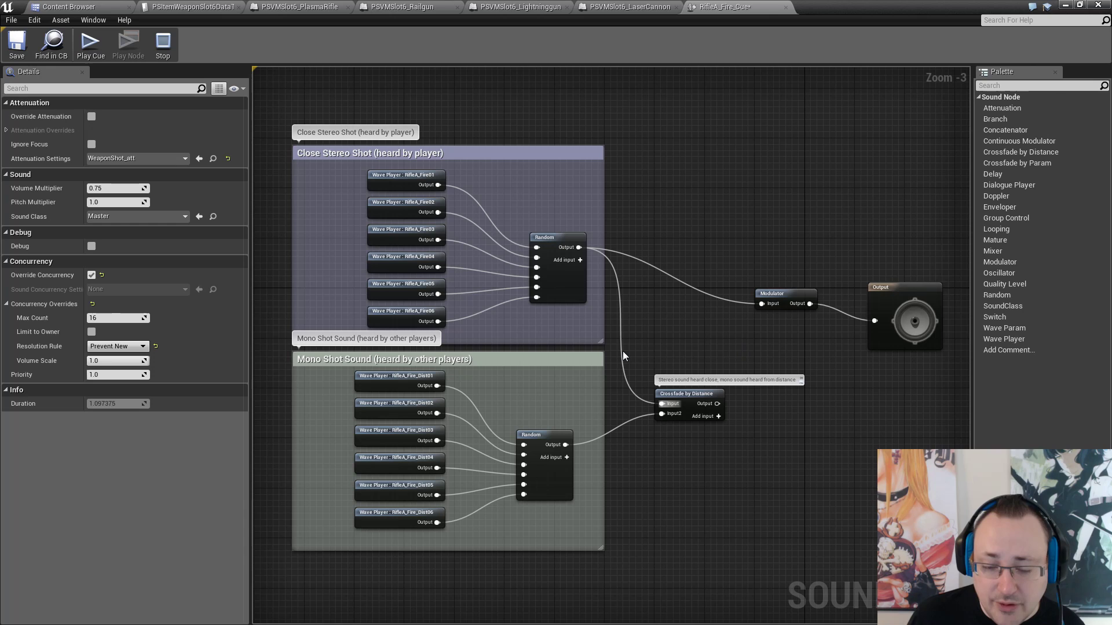
left_click(623, 351, "alt")
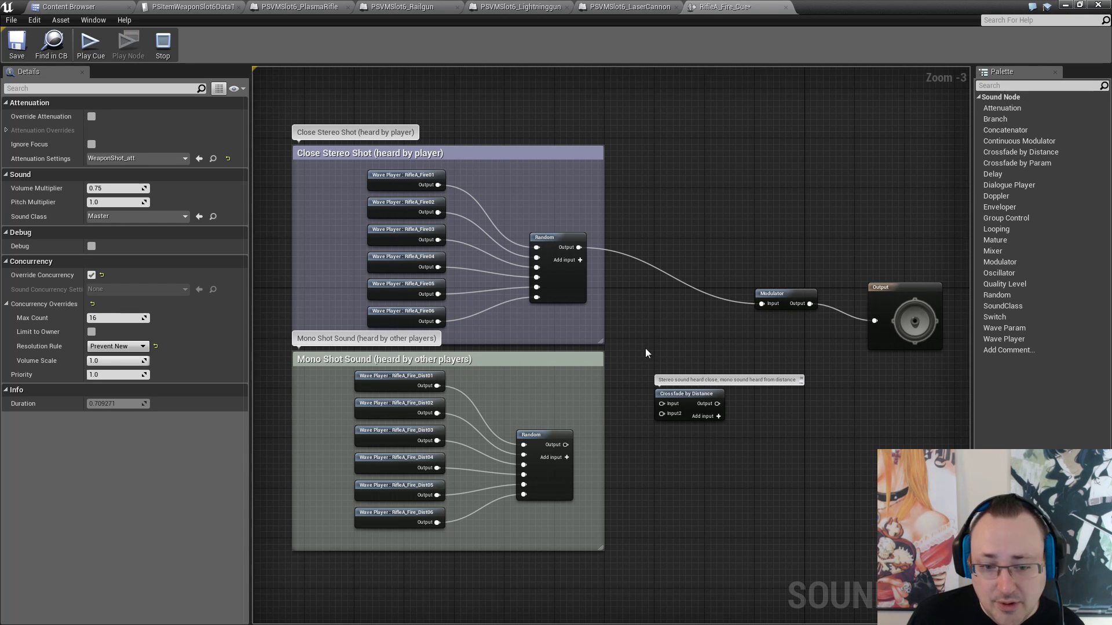
Move the Mono Shot Sound group and the disconnected Crossfade by Distance node down, away from the stereo chain
right_click_drag(645, 349, 668, 285)
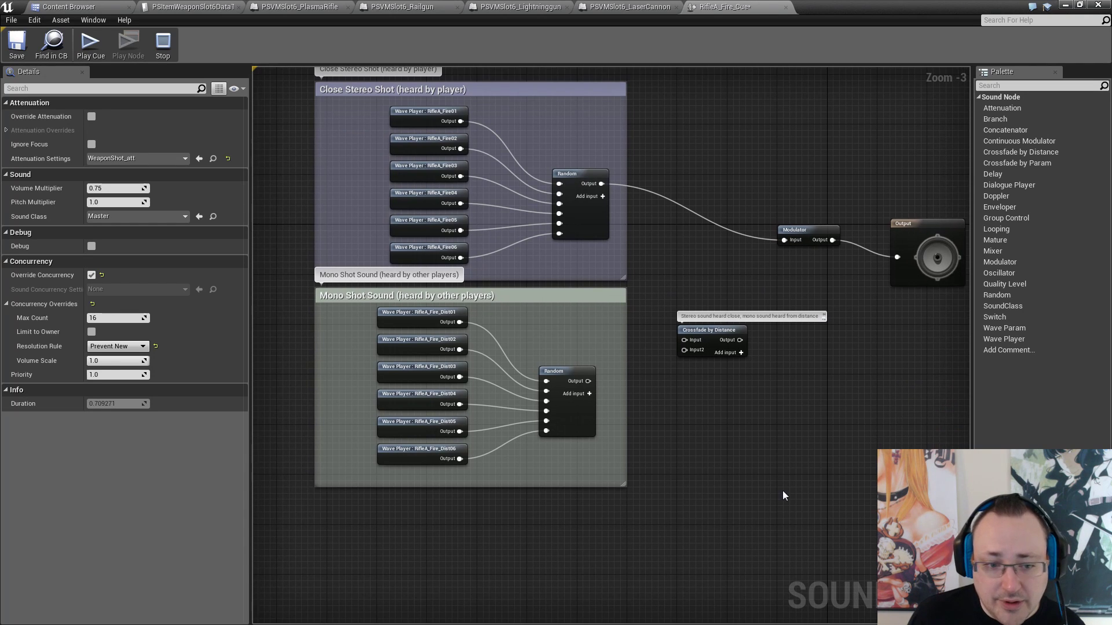
left_click_drag(796, 519, 366, 336)
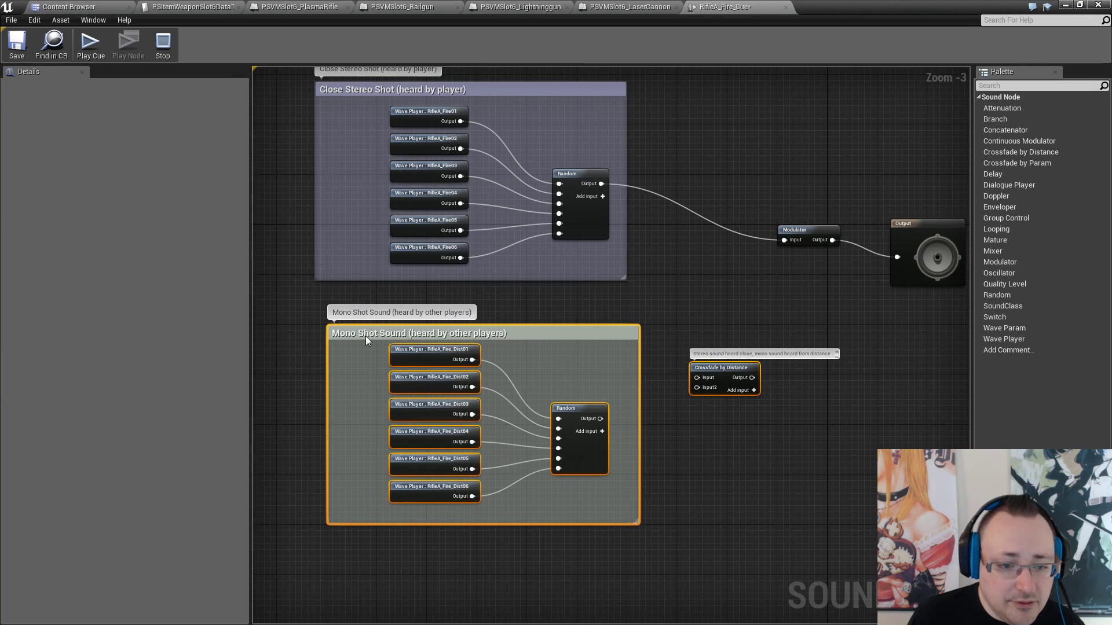
left_click(613, 288)
left_click_drag(717, 375, 704, 438)
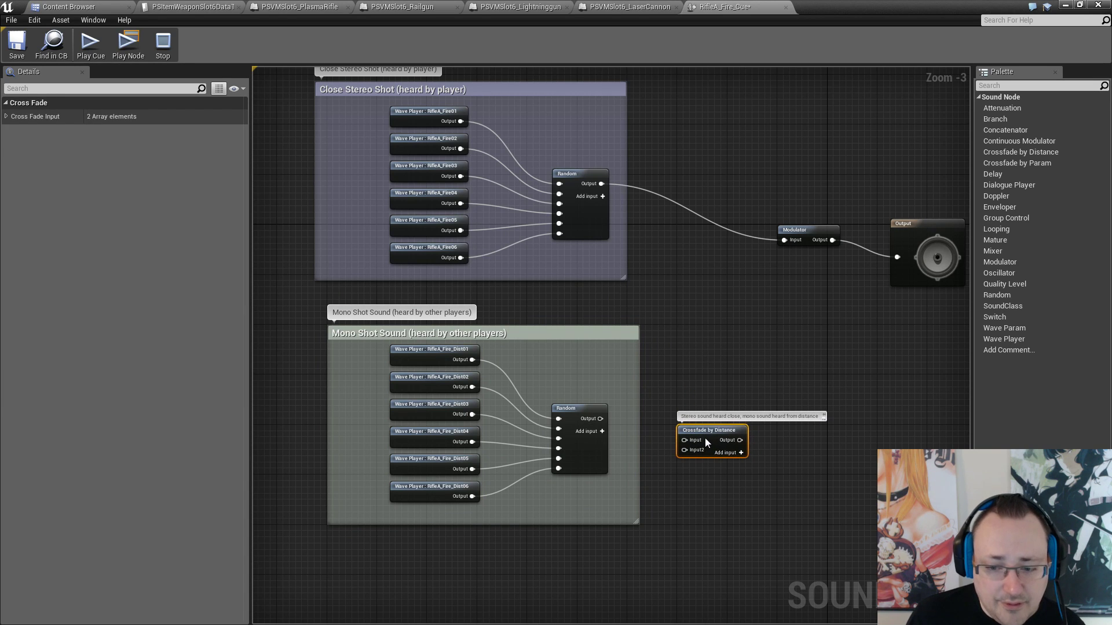
left_click(710, 347)
Resize the Close Stereo Shot comment box, extending it past the Random node and trimming its side beside the wave players
right_click_drag(708, 346, 658, 350)
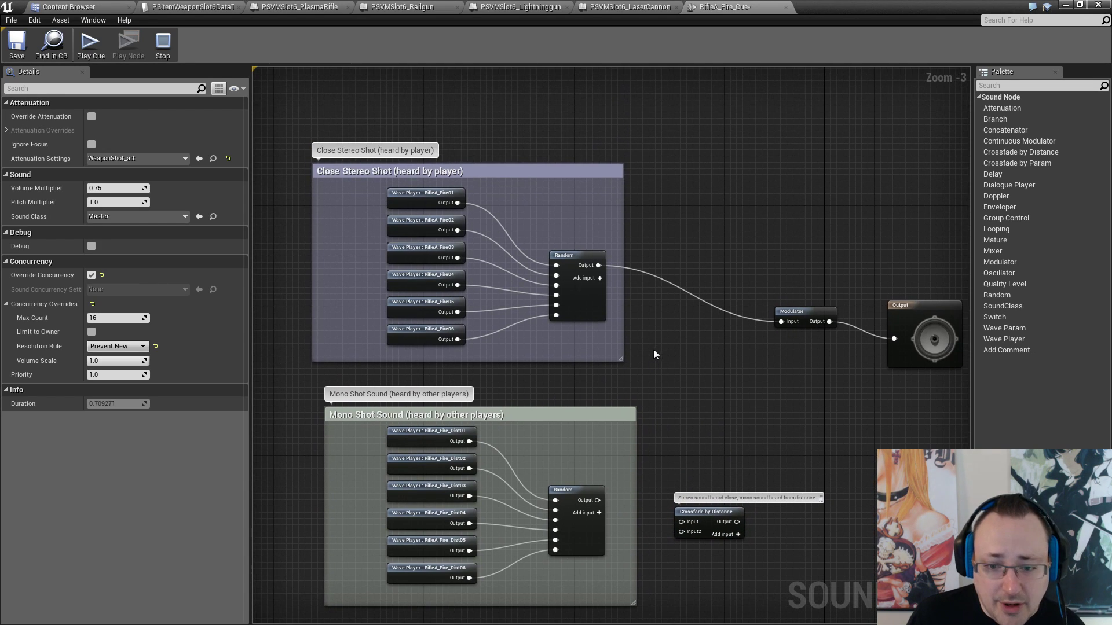
left_click_drag(621, 360, 675, 357)
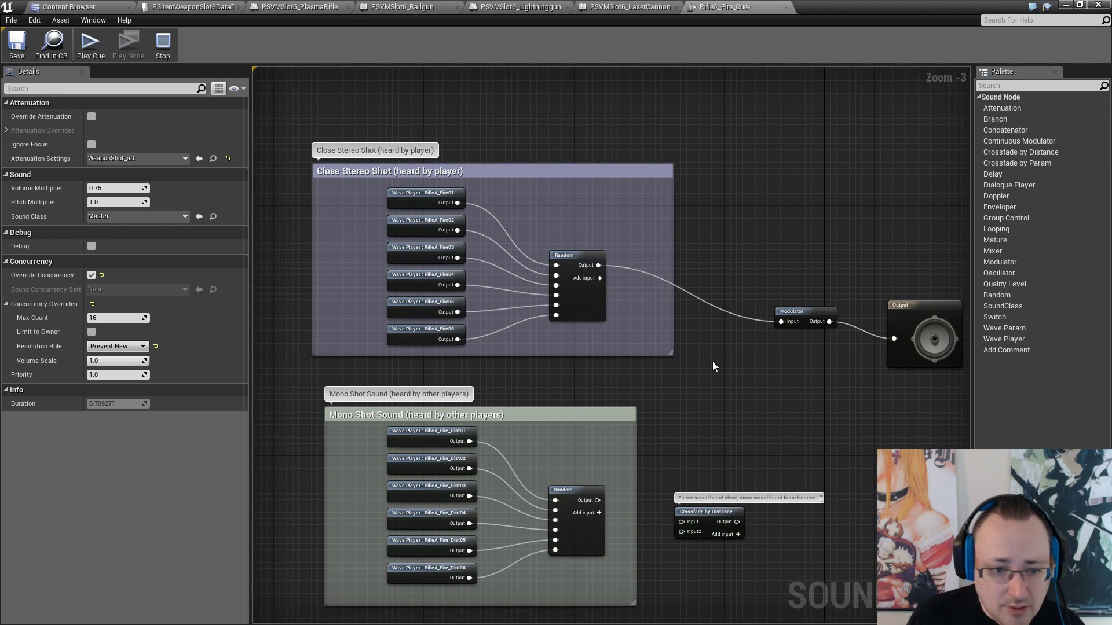
left_click_drag(312, 273, 325, 272)
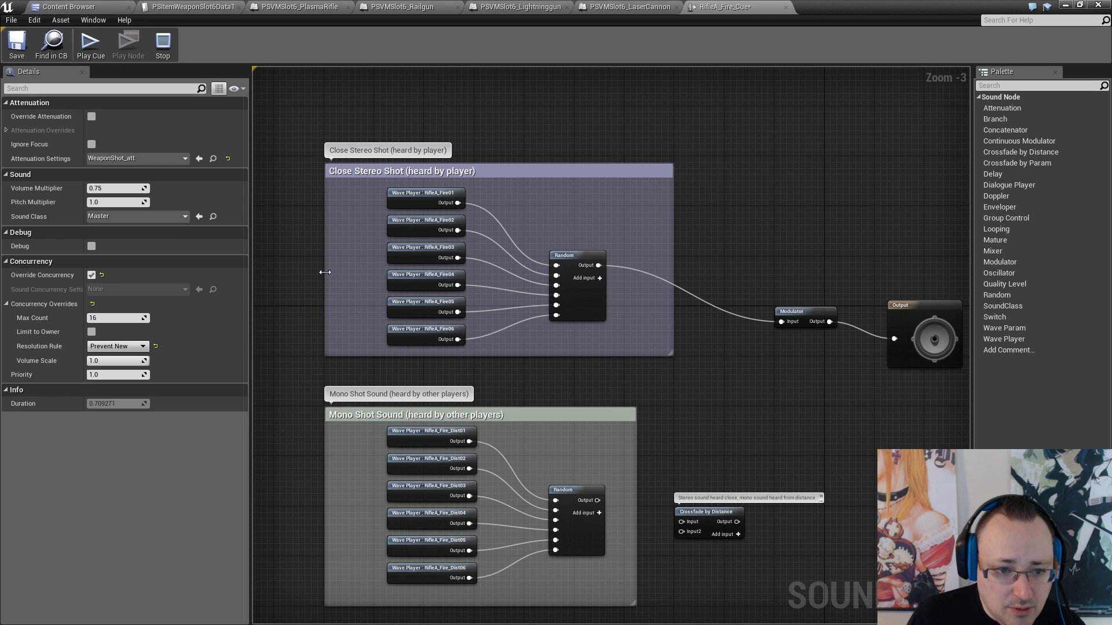
Play the rewired rifle fire cue several times to hear its random stereo shots
left_click(89, 47)
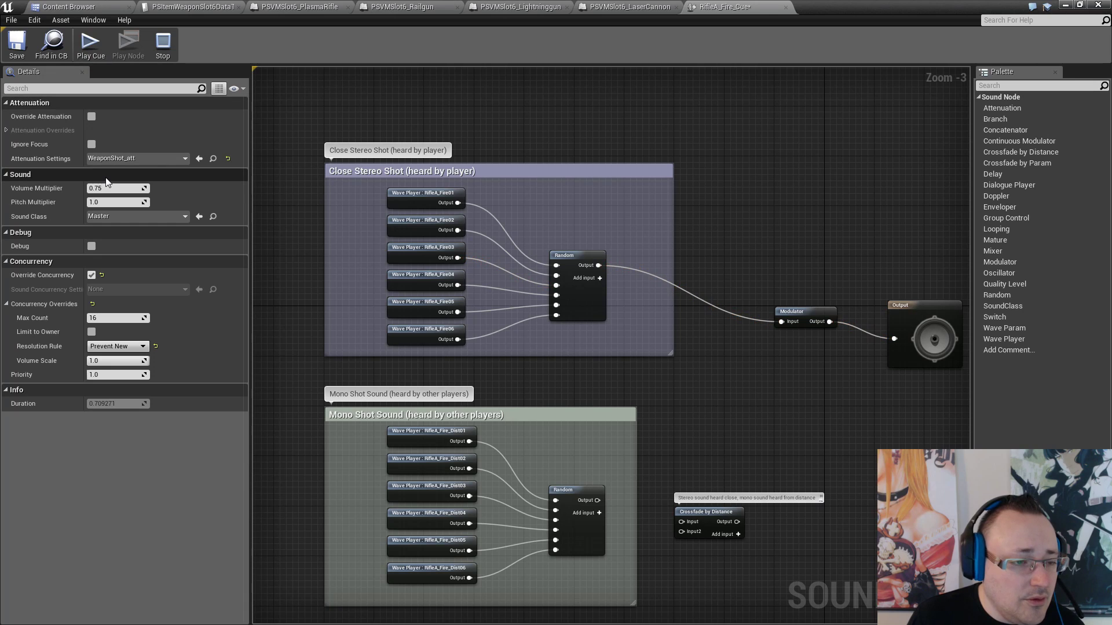
left_click(90, 51)
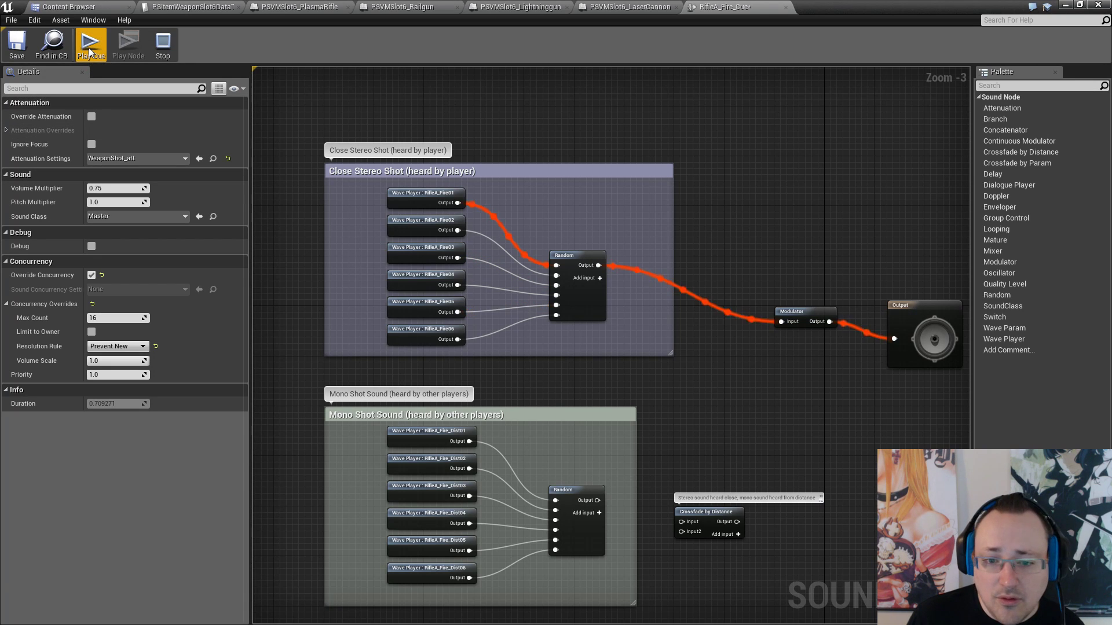
left_click(90, 51)
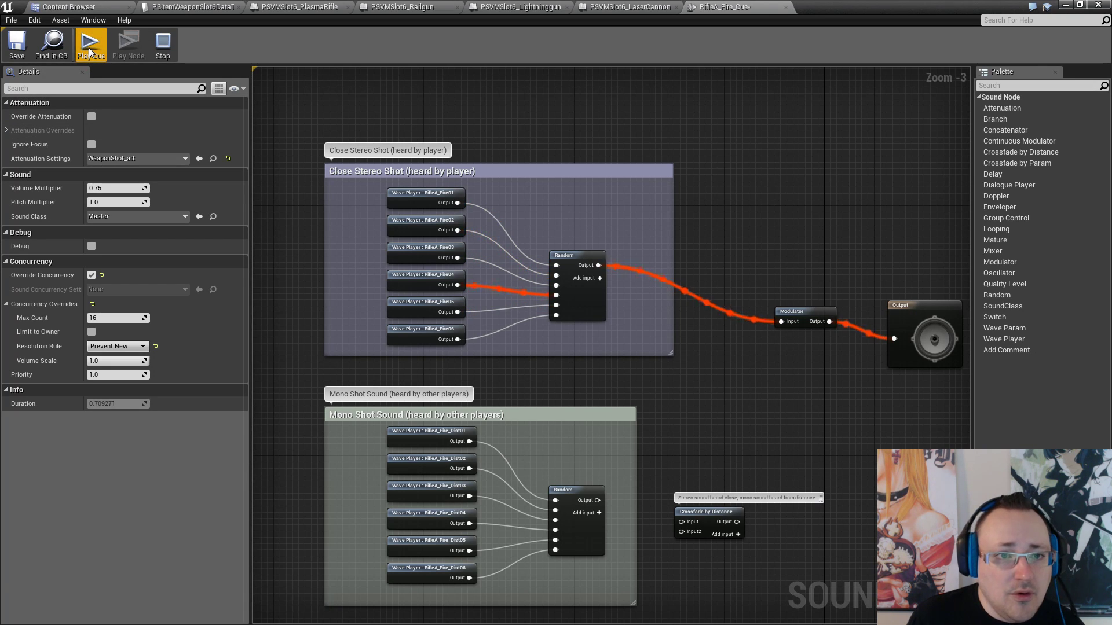
Set the Plasma Rifle row's Weapon_Fire sound to RifleA_Fire_Cue in the slot 6 weapon data table
left_click(275, 7)
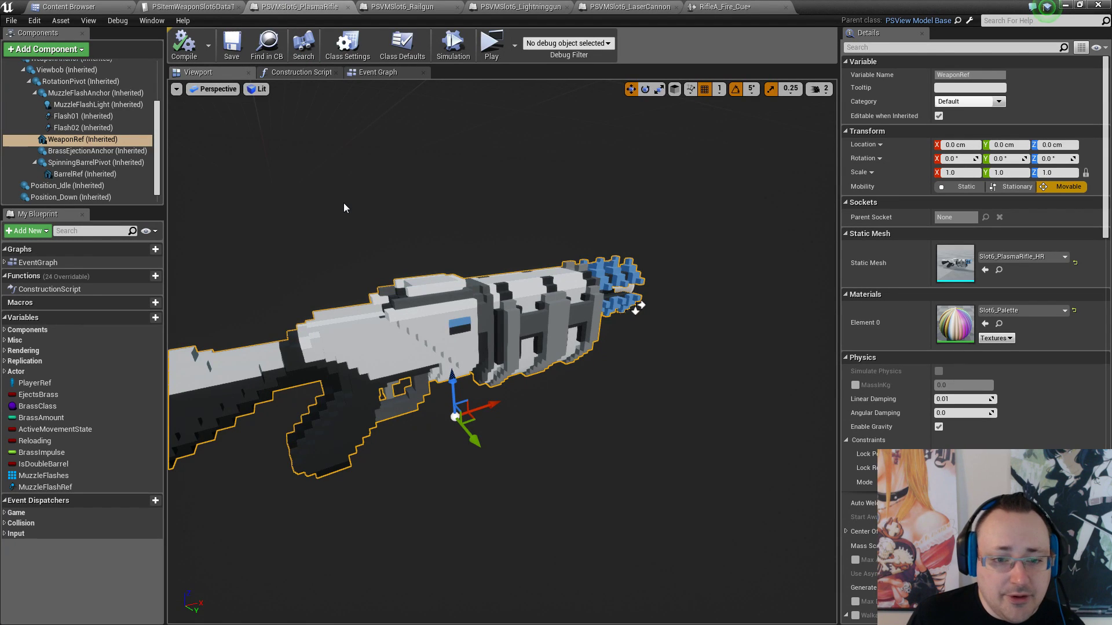
left_click(194, 8)
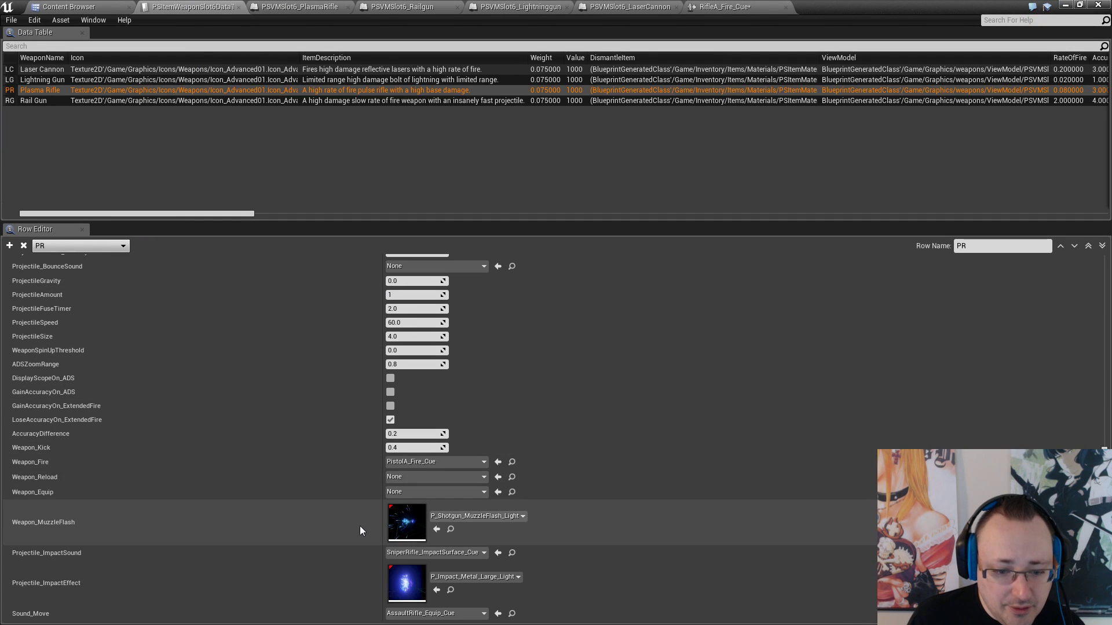
left_click(500, 462)
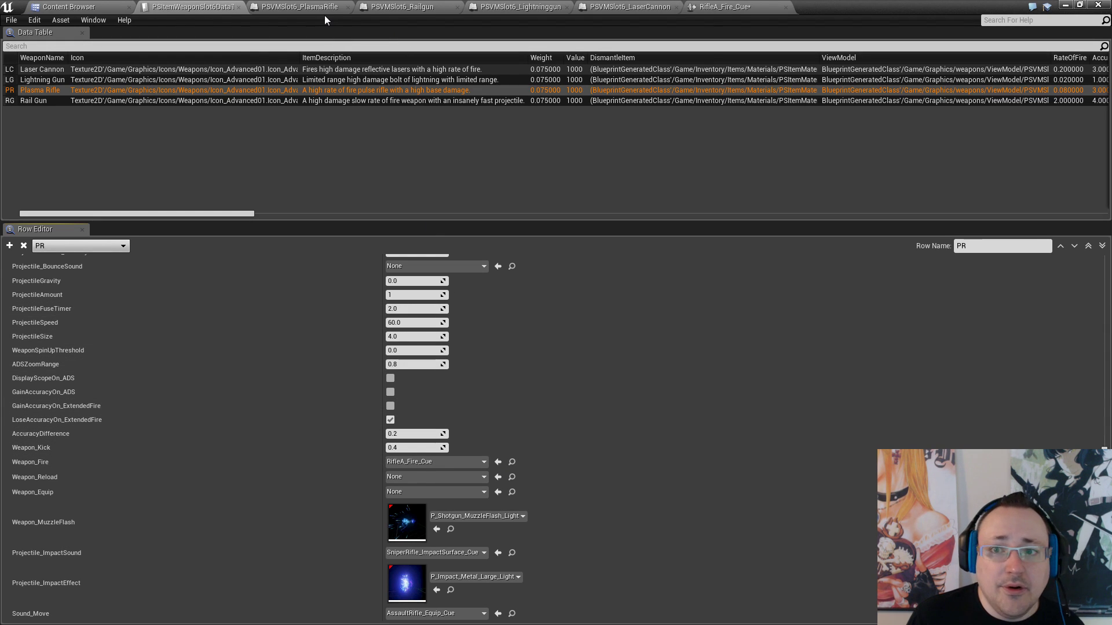
Return to the rewired RifleA_Fire_Cue and save it
left_click(100, 5)
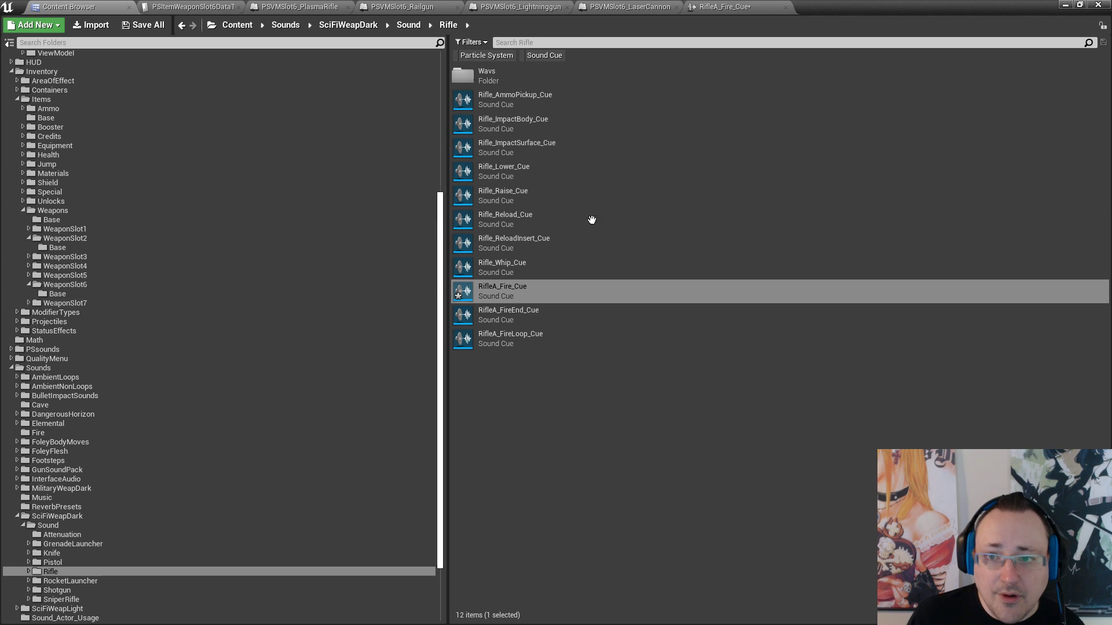
left_click(726, 6)
left_click(17, 45)
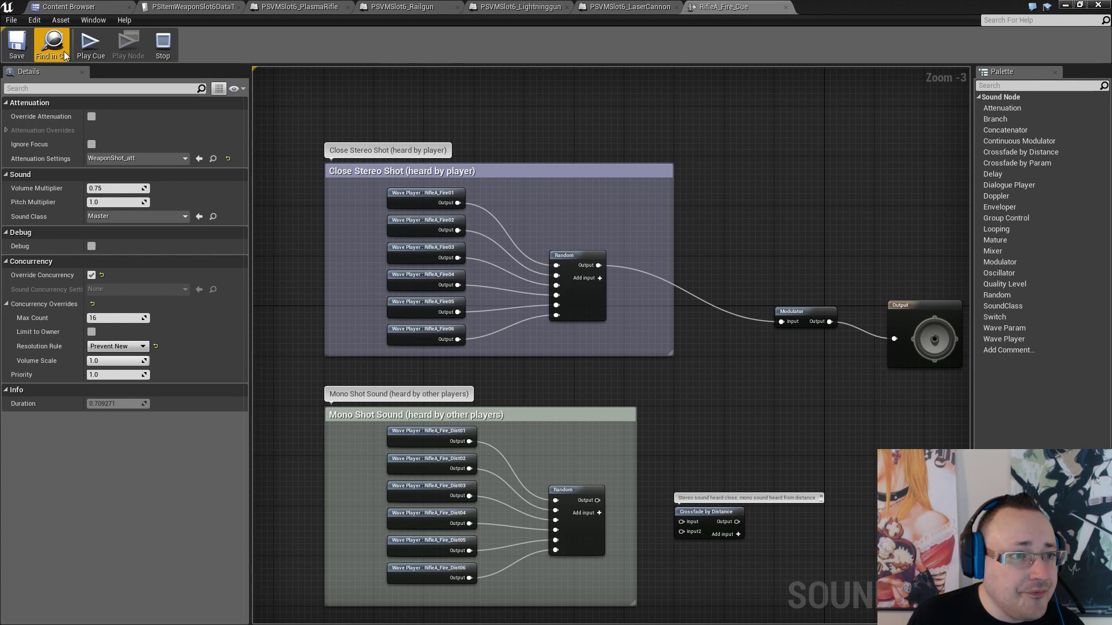
Set the rifle fire cue's sound class to SC_Effect and its volume multiplier to 0.5
left_click(119, 217)
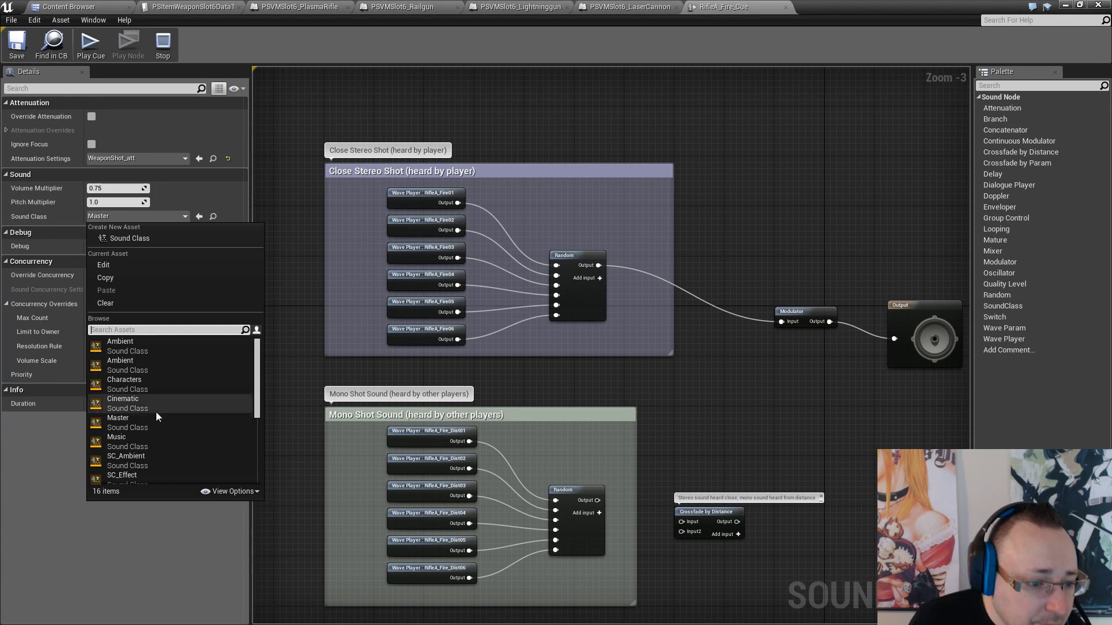
left_click(152, 475)
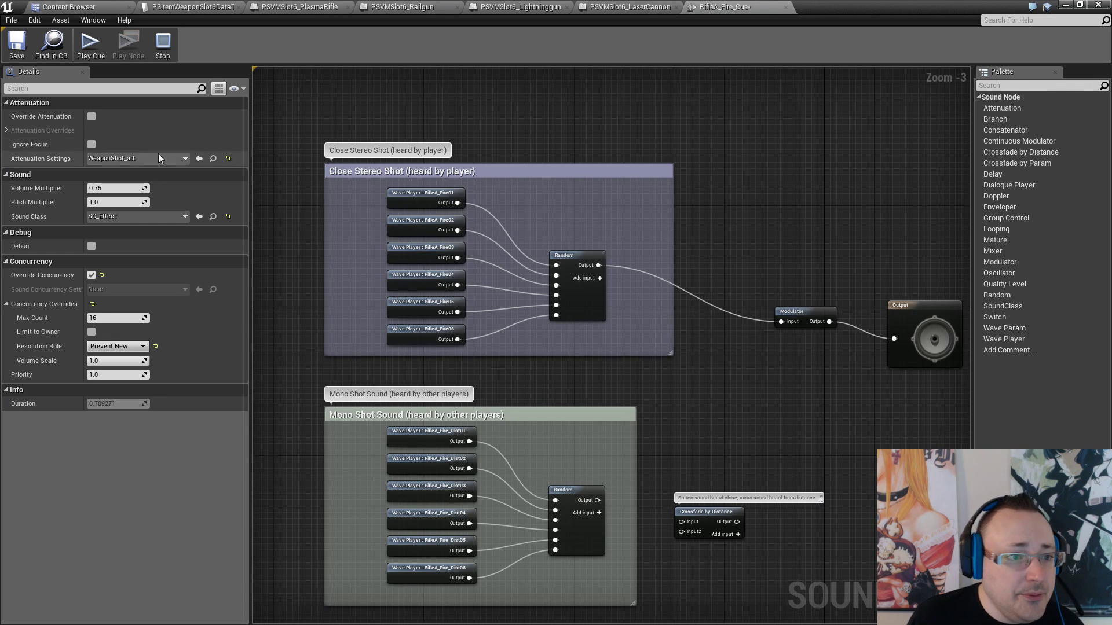
left_click(109, 187)
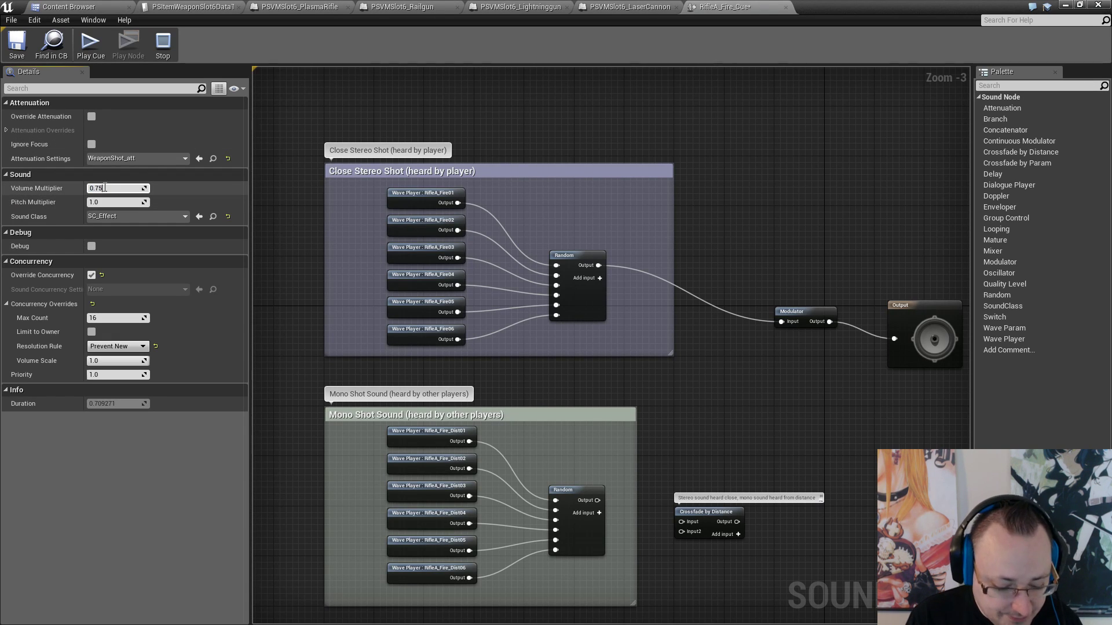
key("BackSpace")
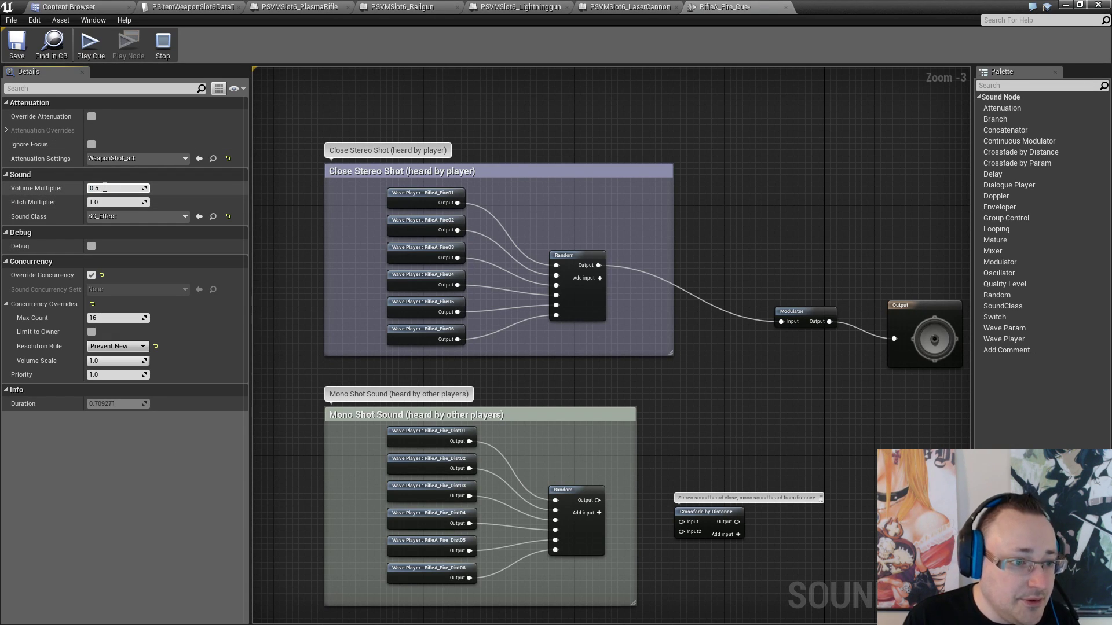
left_click(273, 175)
Play the rifle fire cue repeatedly to check its new volume, and save the cue
left_click(84, 46)
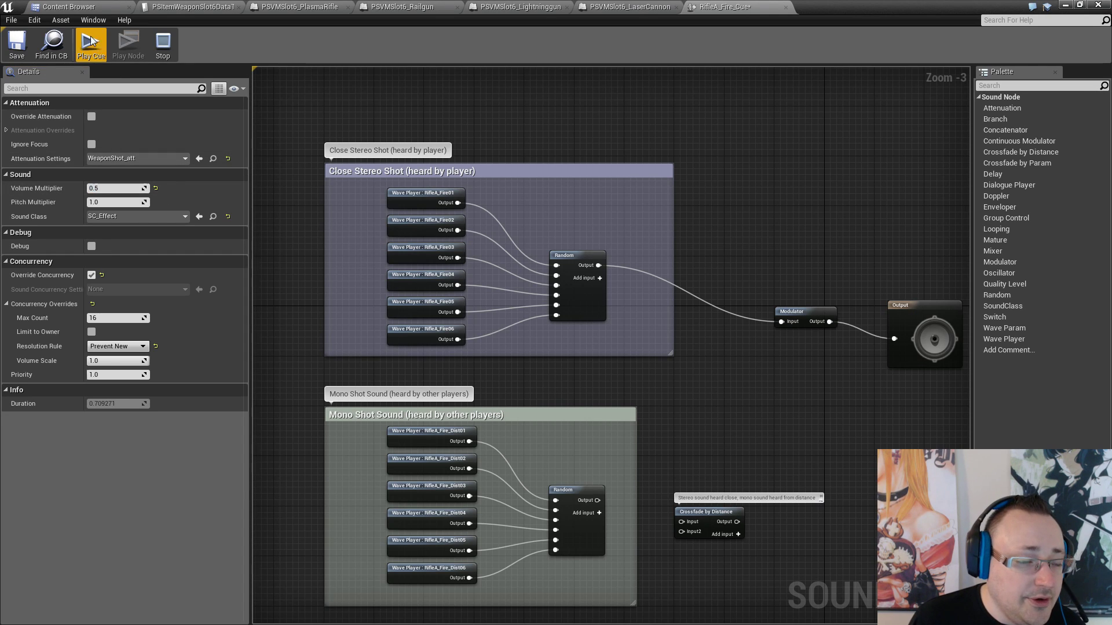
left_click(91, 45)
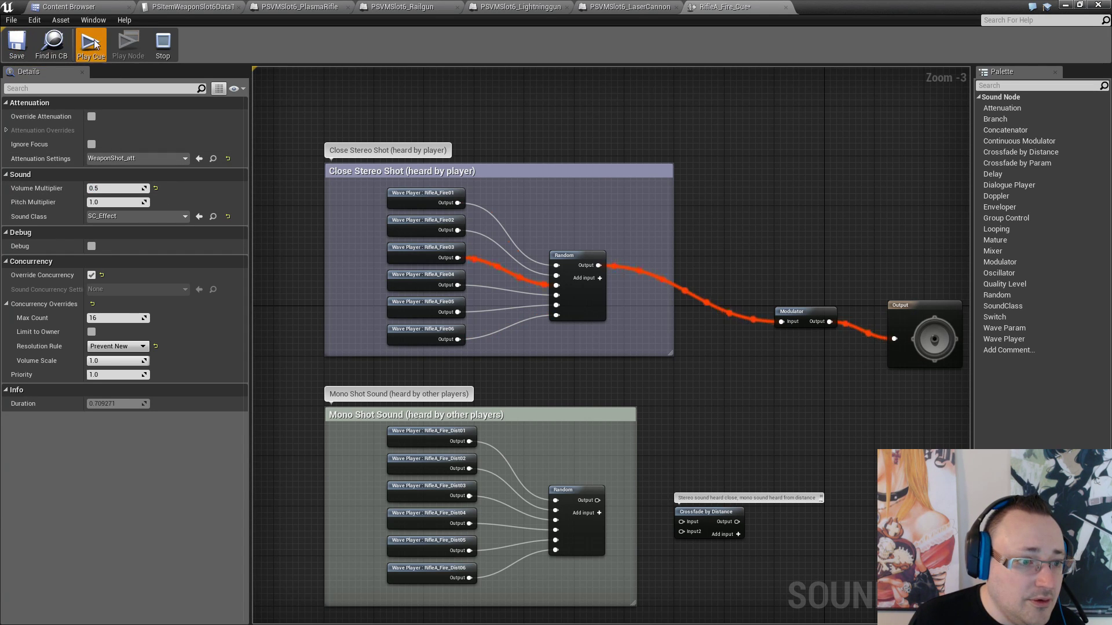
left_click(96, 45)
left_click(95, 41)
left_click(94, 40)
left_click(94, 41)
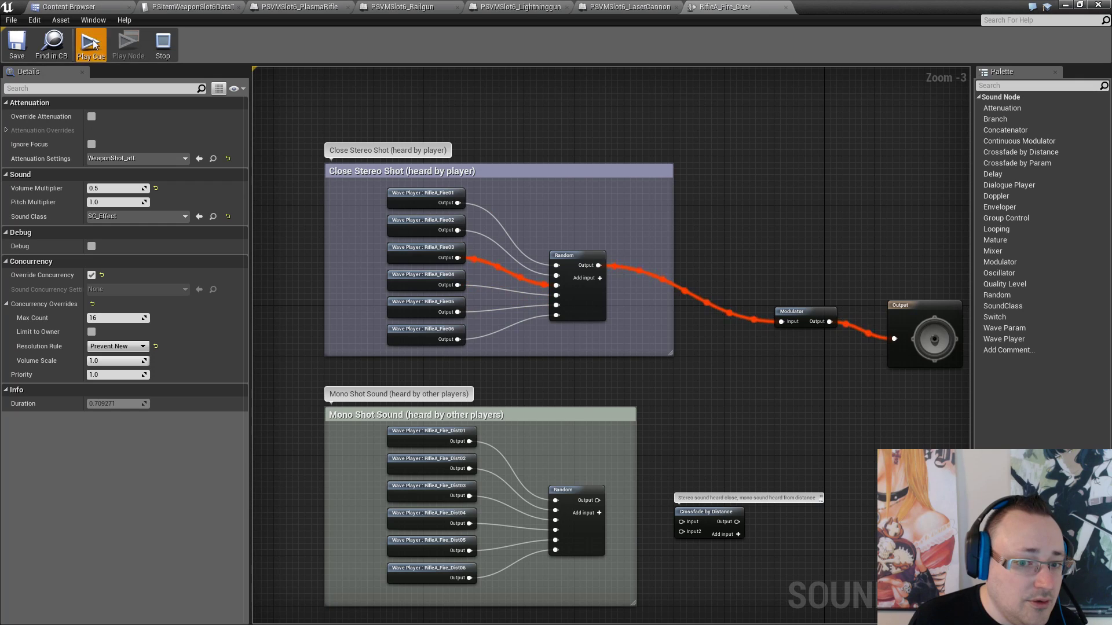
left_click(94, 40)
left_click(94, 42)
left_click(93, 42)
left_click(93, 41)
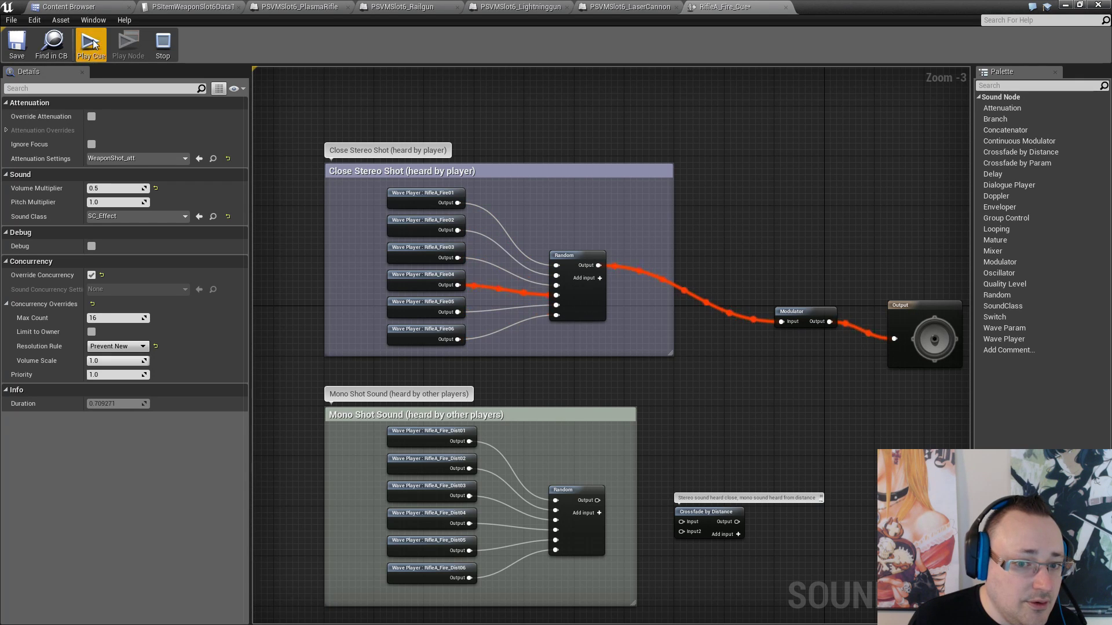
left_click(93, 42)
left_click(20, 44)
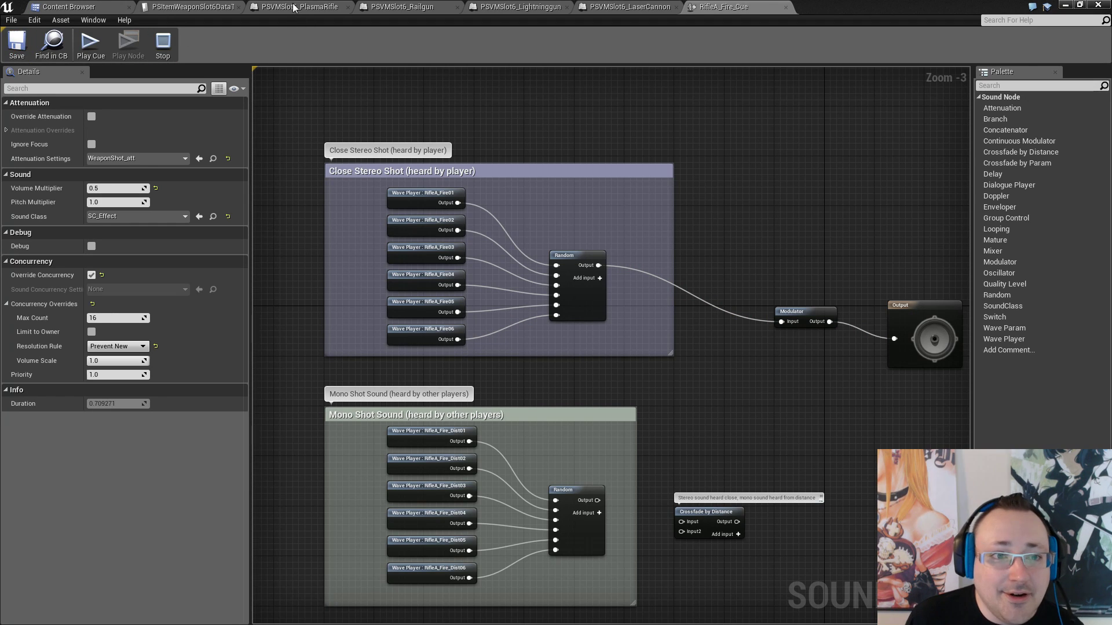
Assign Rifle_Reload_Cue from the SciFiWeapDark Rifle folder as the Plasma Rifle's Weapon_Reload sound in the data table
left_click(193, 6)
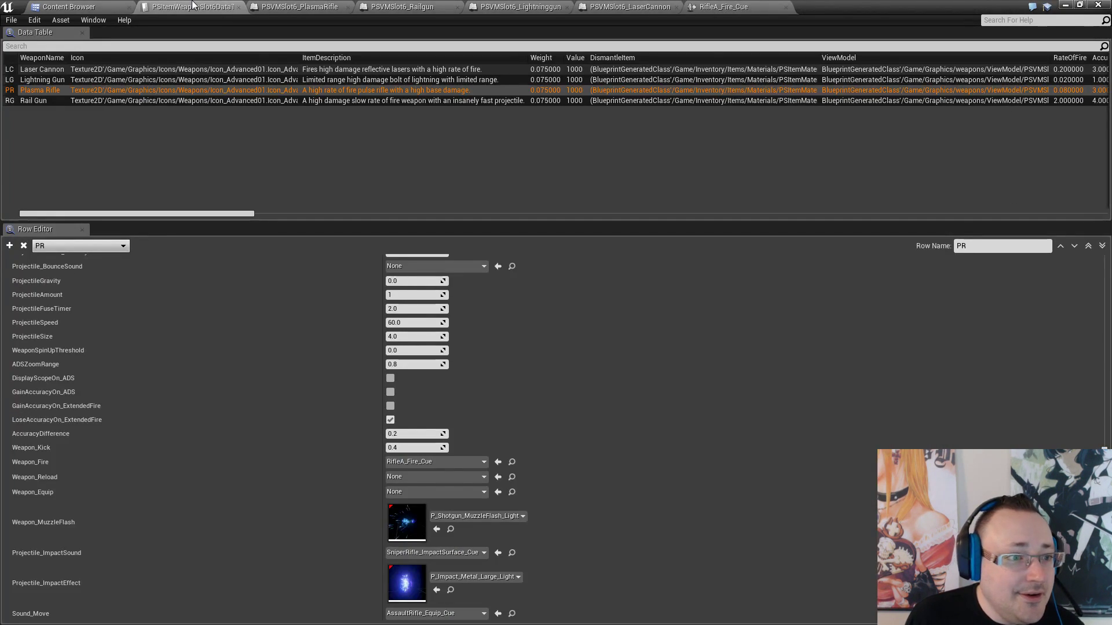
left_click(511, 461)
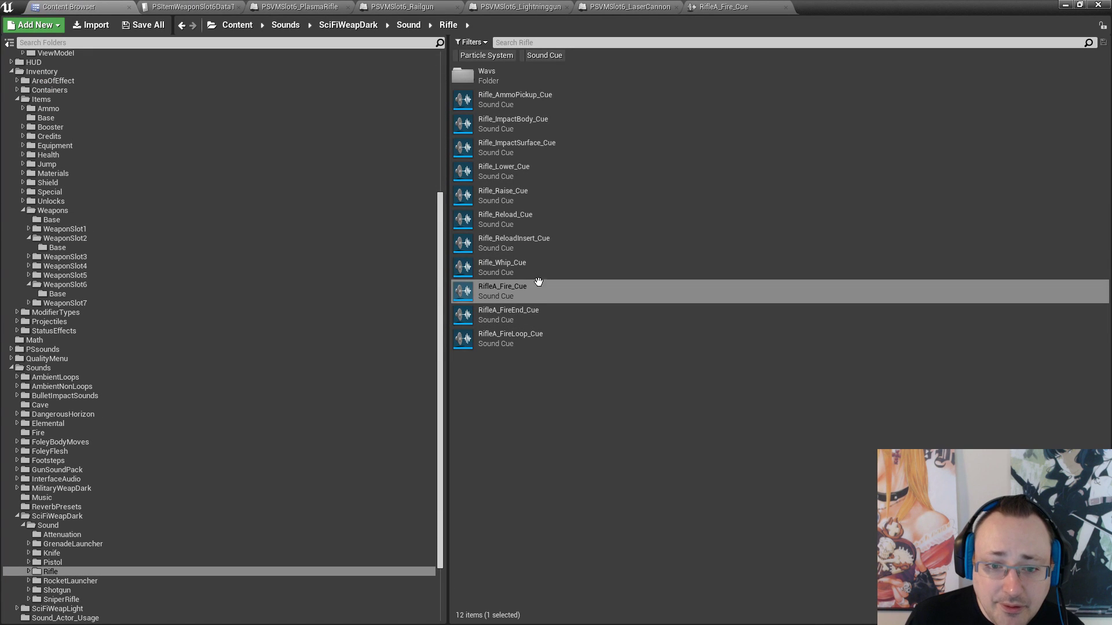
left_click(530, 220)
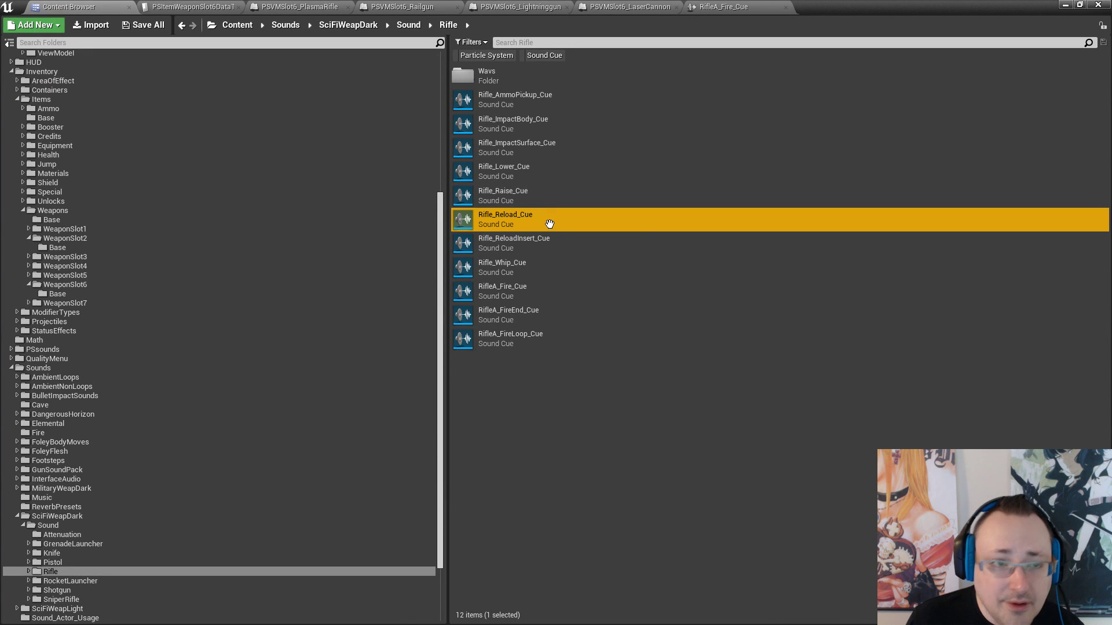
left_click(193, 7)
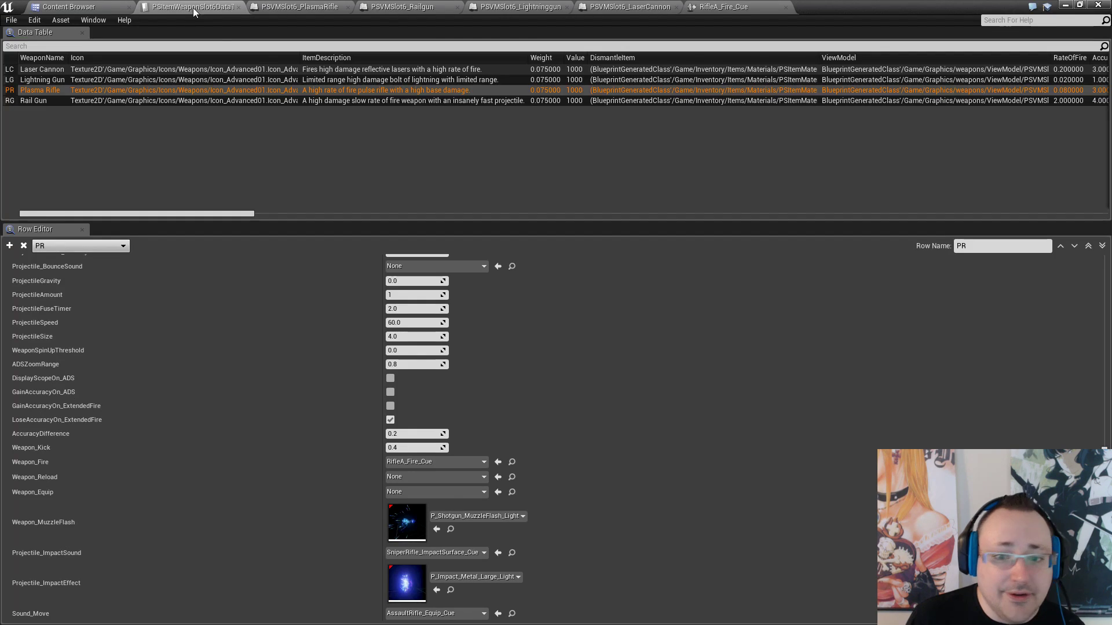
left_click(499, 478)
Assign Rifle_Raise_Cue from the Rifle sound folder as the Plasma Rifle's Weapon_Equip sound
left_click(69, 7)
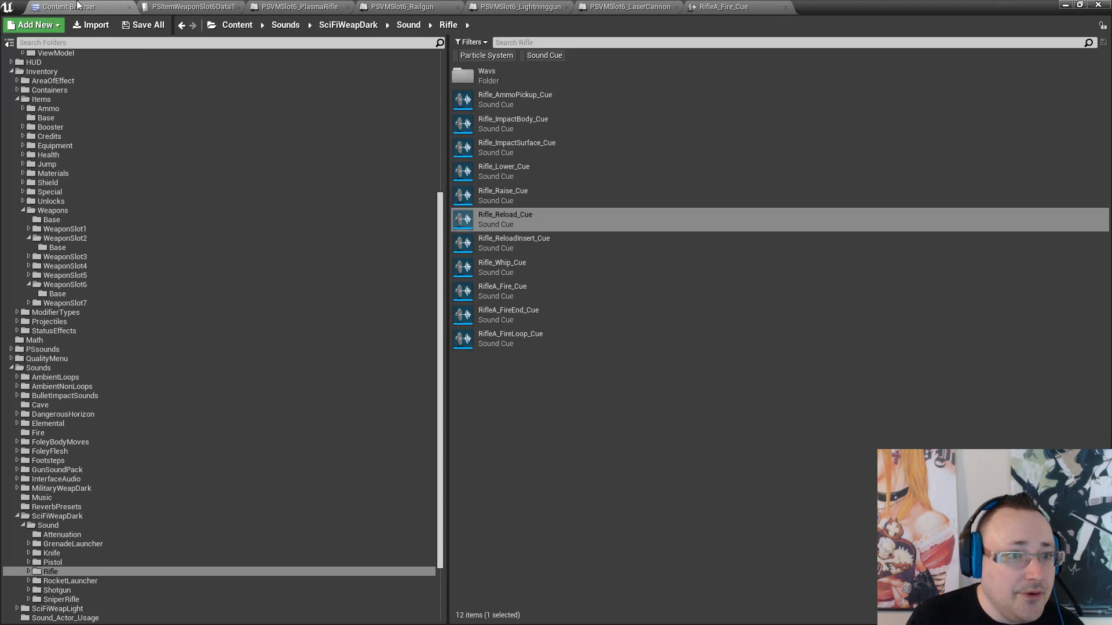
left_click(503, 196)
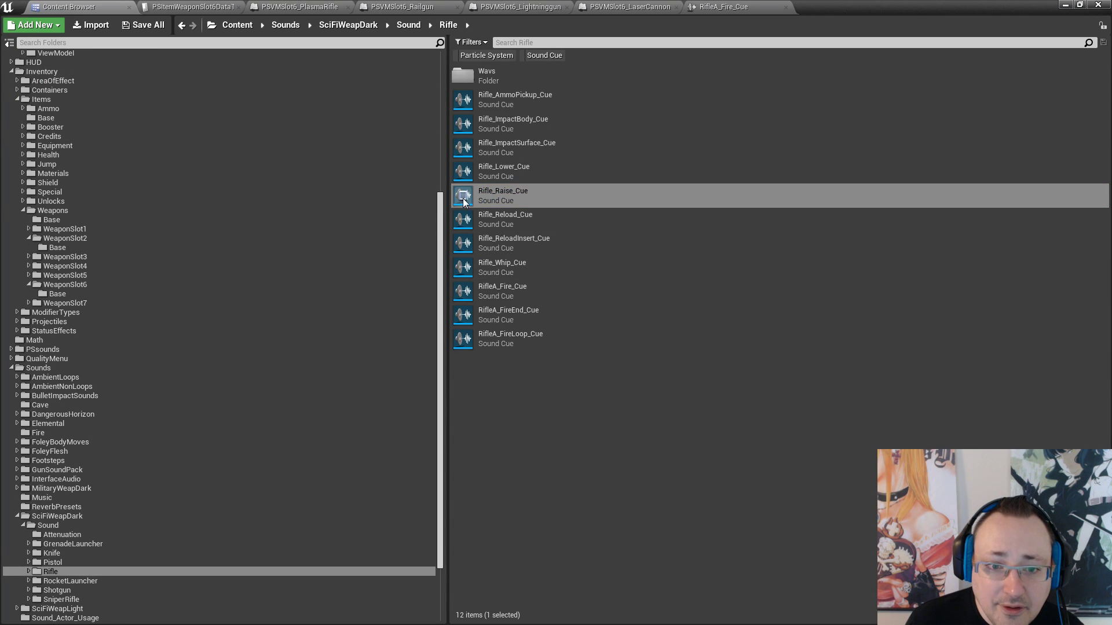
left_click(205, 7)
left_click(498, 493)
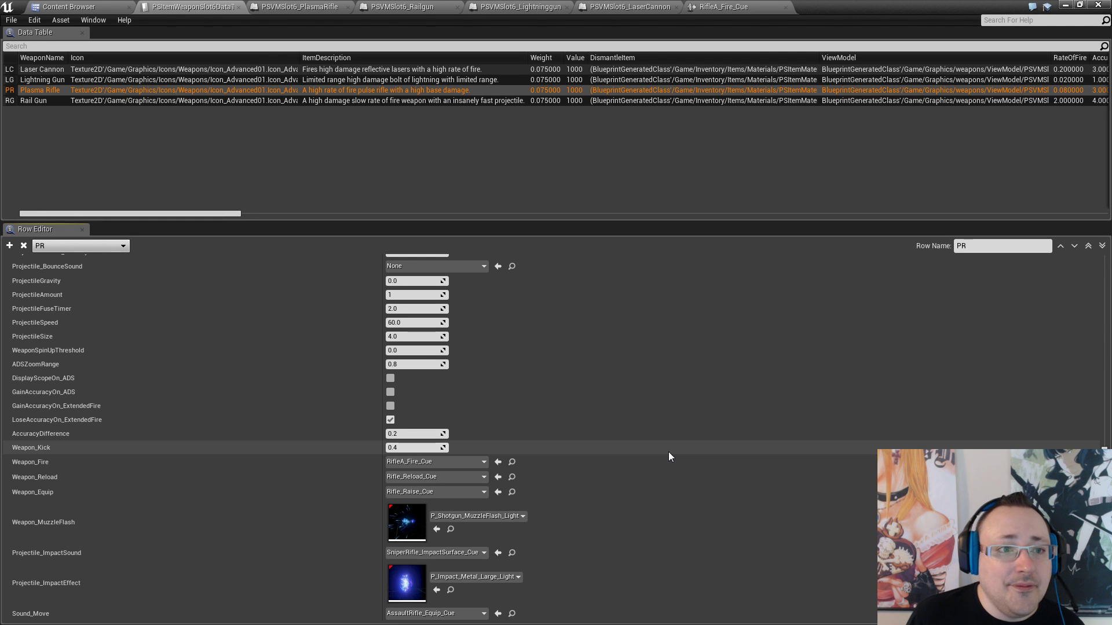
Preview the raise cue in the Shotgun sound folder and assign Shotgun_Raise_Cue as the Laser Cannon's Weapon_Equip sound
left_click(61, 71)
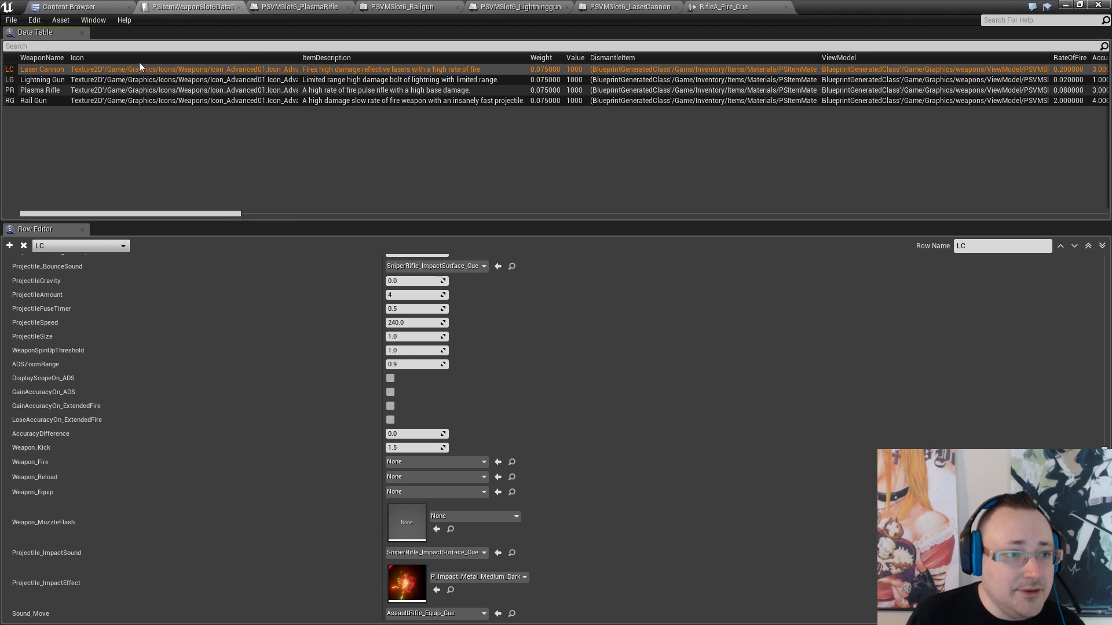
left_click(65, 8)
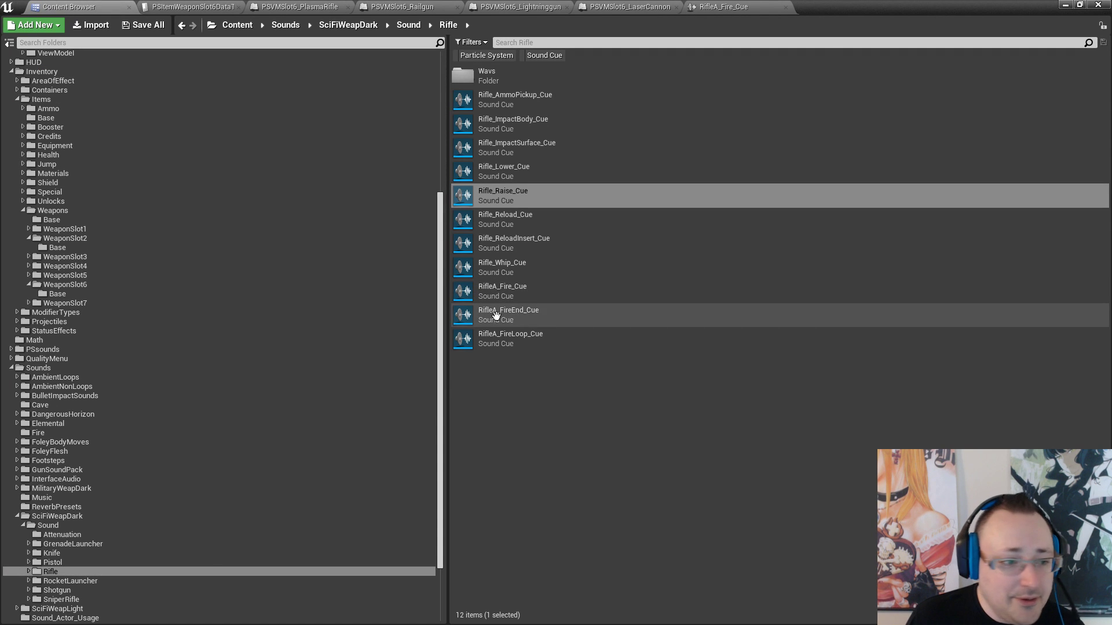
left_click(91, 589)
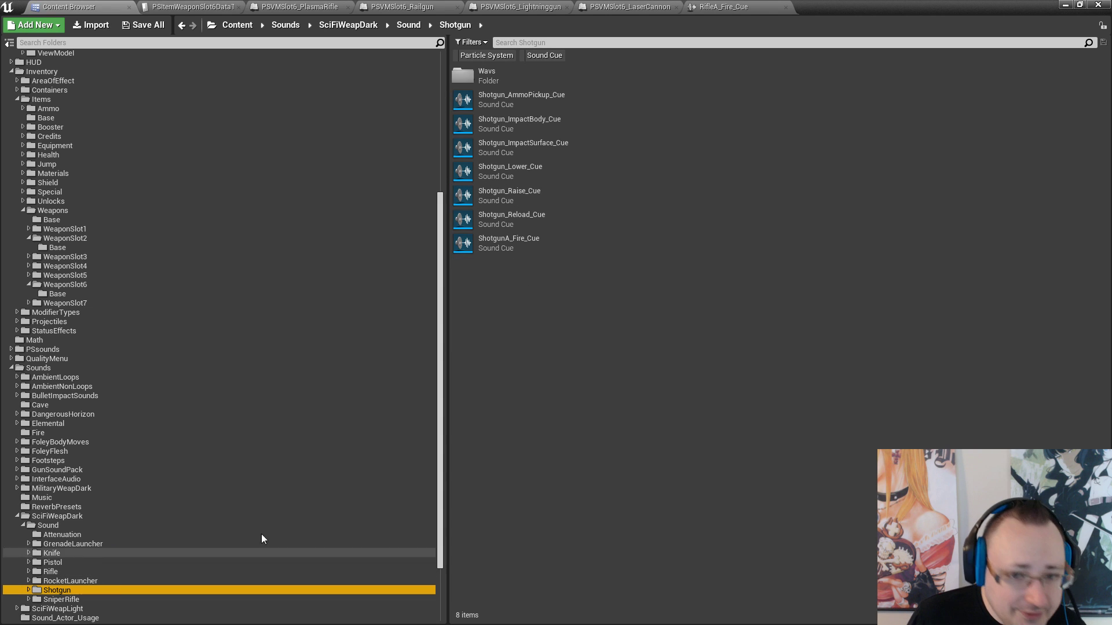
left_click(468, 175)
left_click(466, 198)
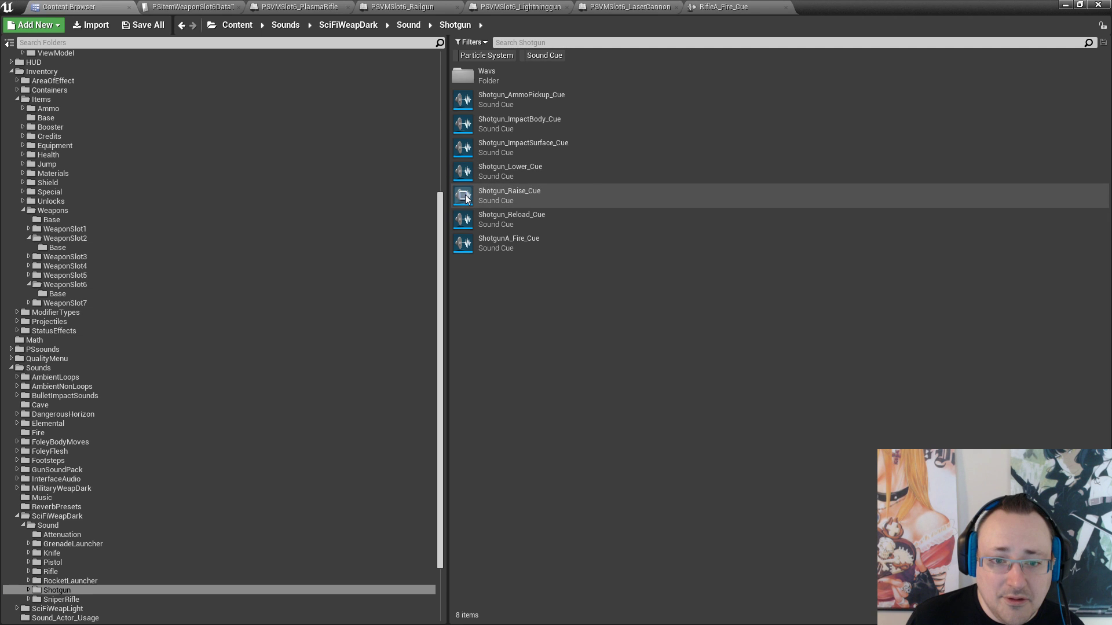
left_click(470, 196)
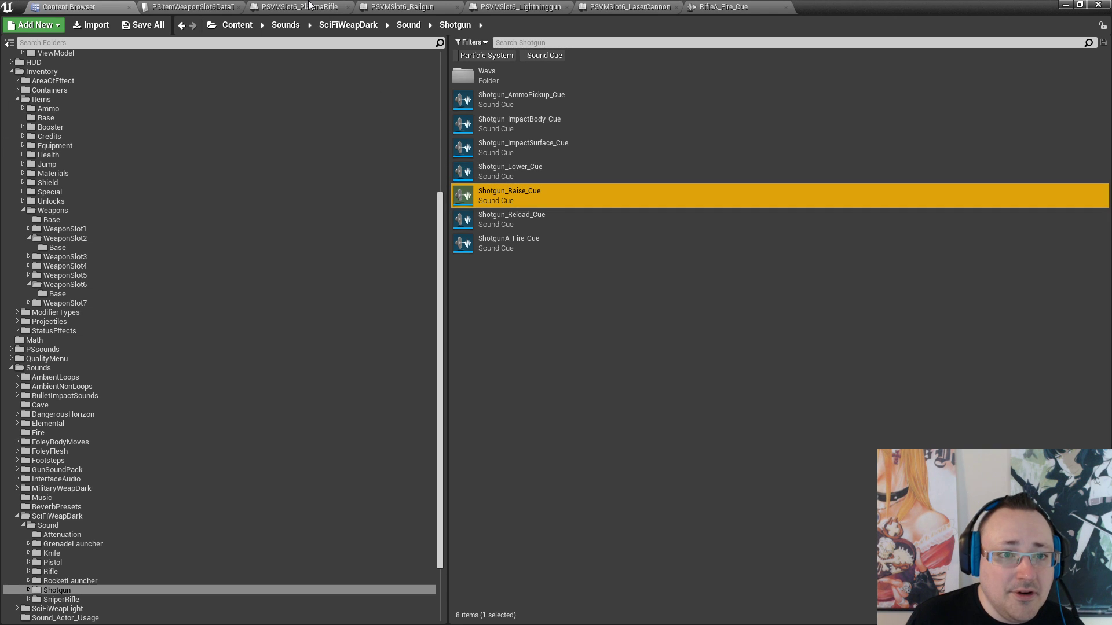
left_click(198, 5)
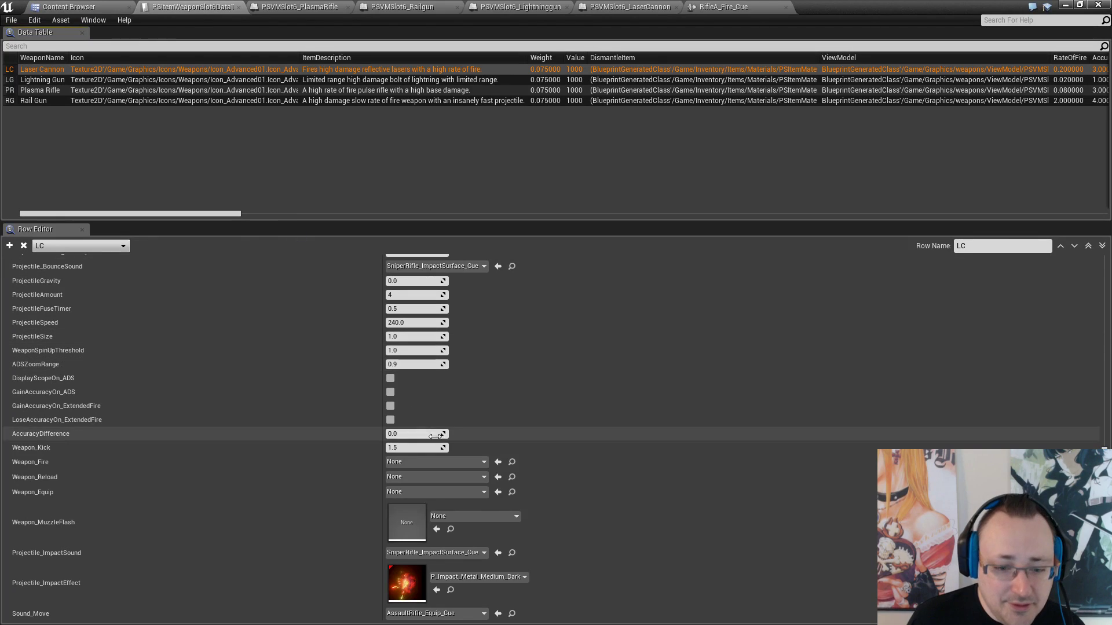
left_click(498, 491)
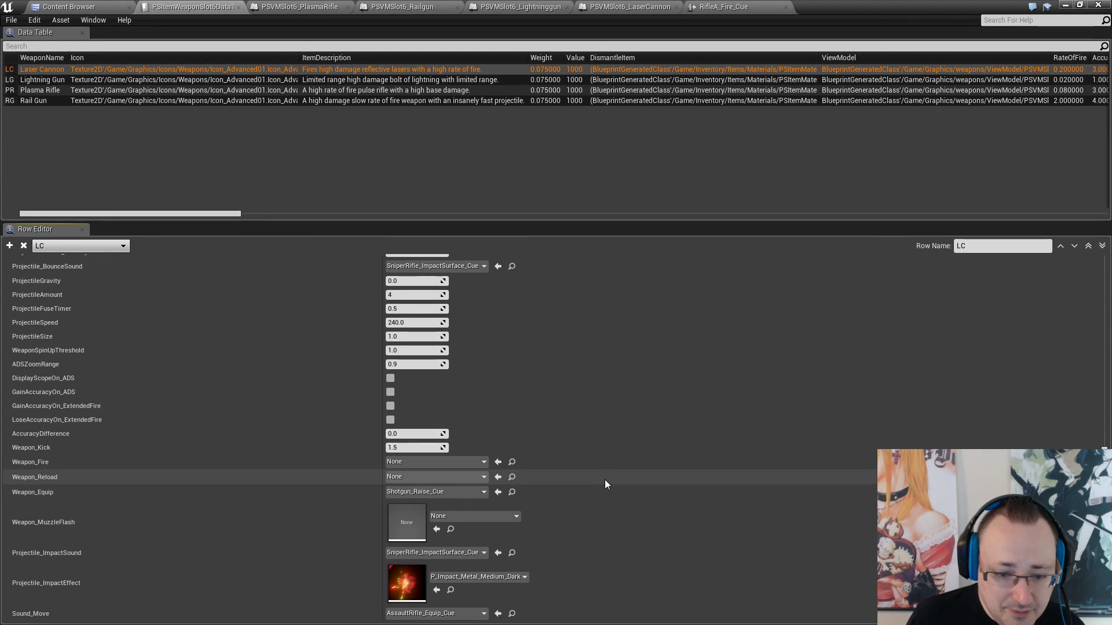
Browse the SciFiWeapDark SniperRifle sound folder and open SniperRifleA_Fire_Cue for editing
left_click(69, 6)
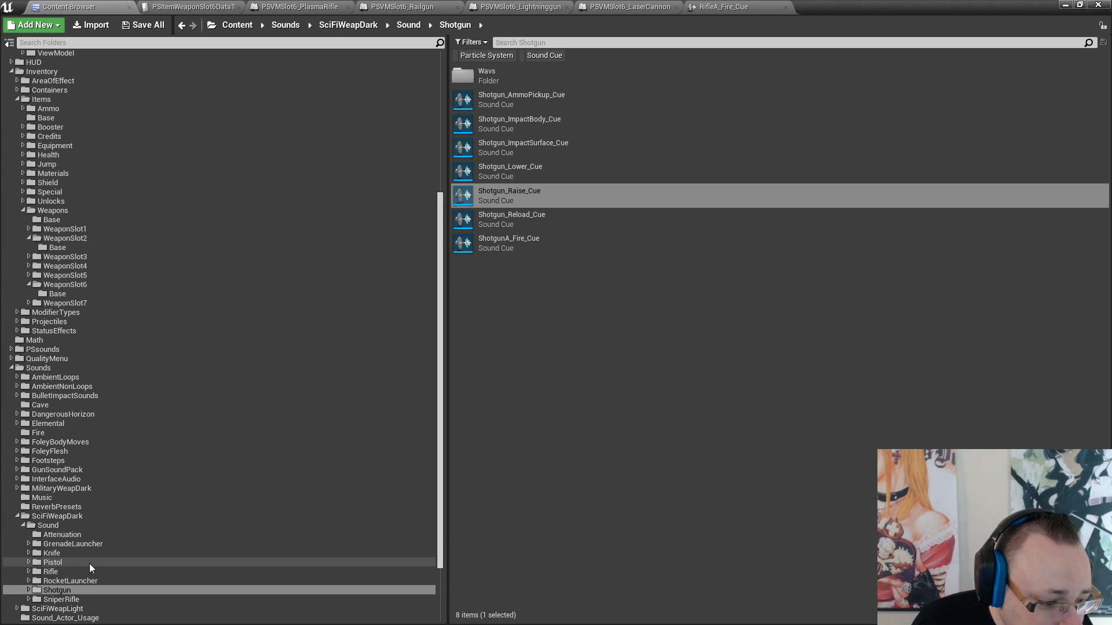
left_click(81, 599)
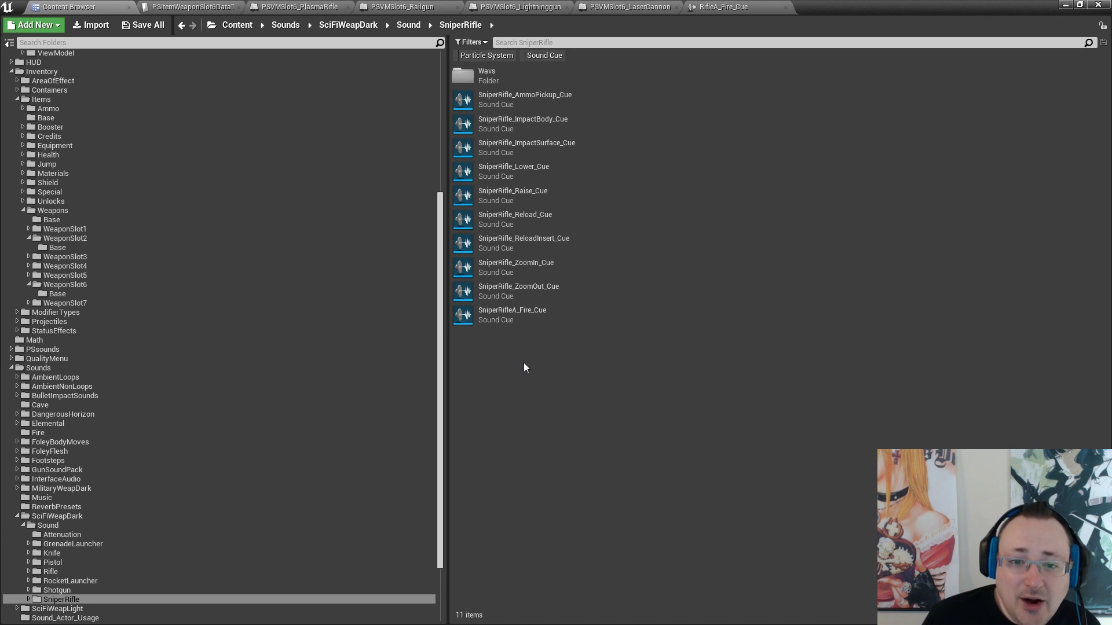
left_click(502, 196)
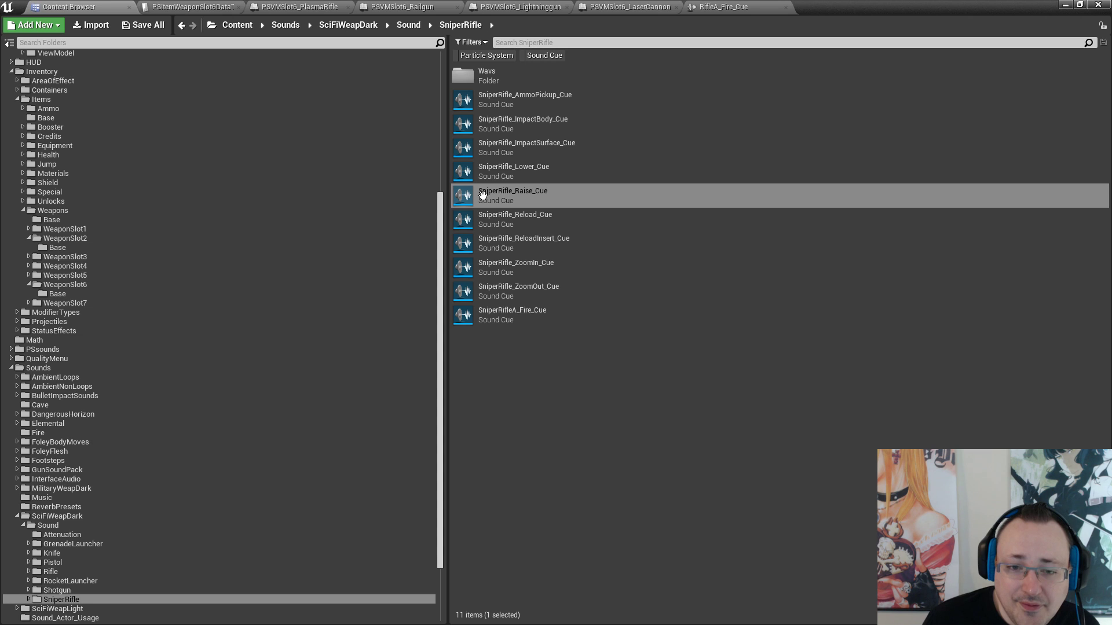
double_click(501, 316)
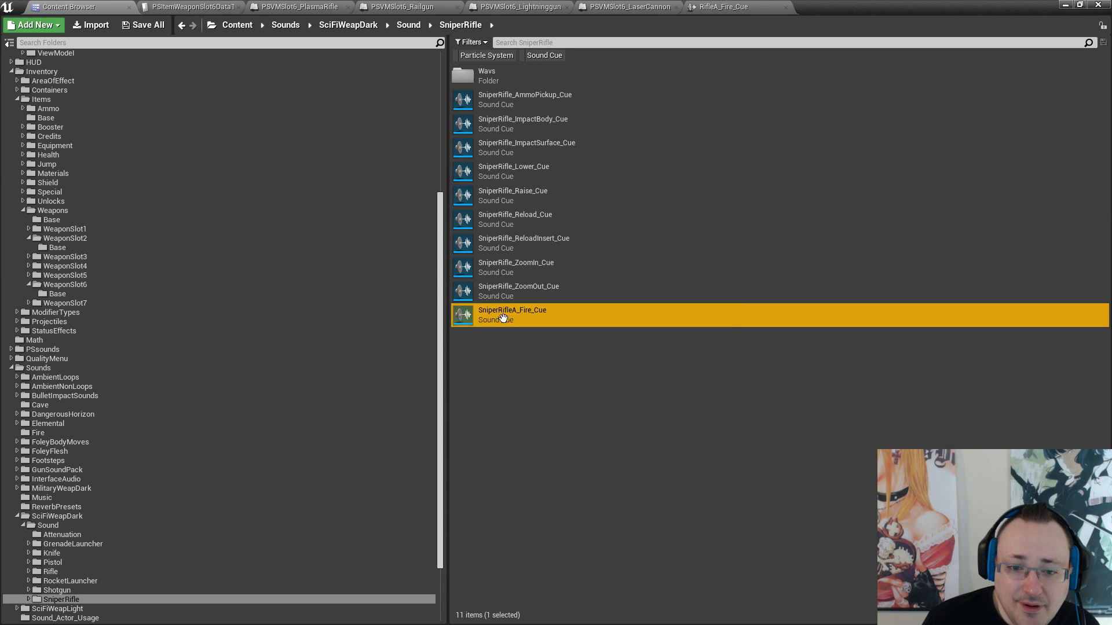
Disconnect the mono shots' Random output from the Crossfade by Distance node and move that node down, away from the Modulator
scroll(522, 309, "down", 2)
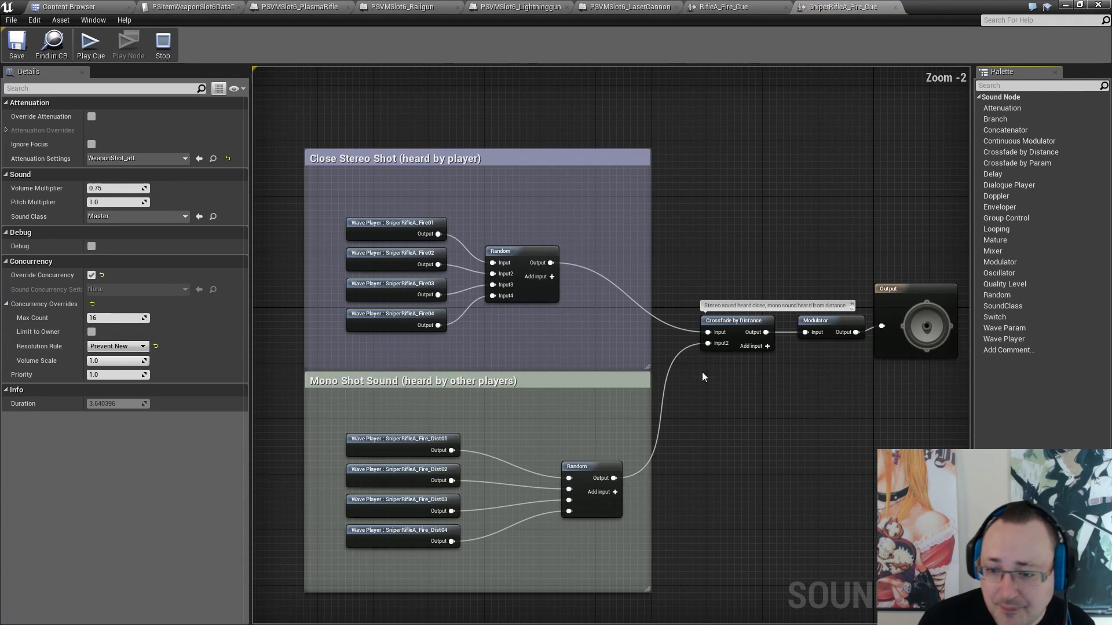
left_click_drag(739, 322, 745, 478)
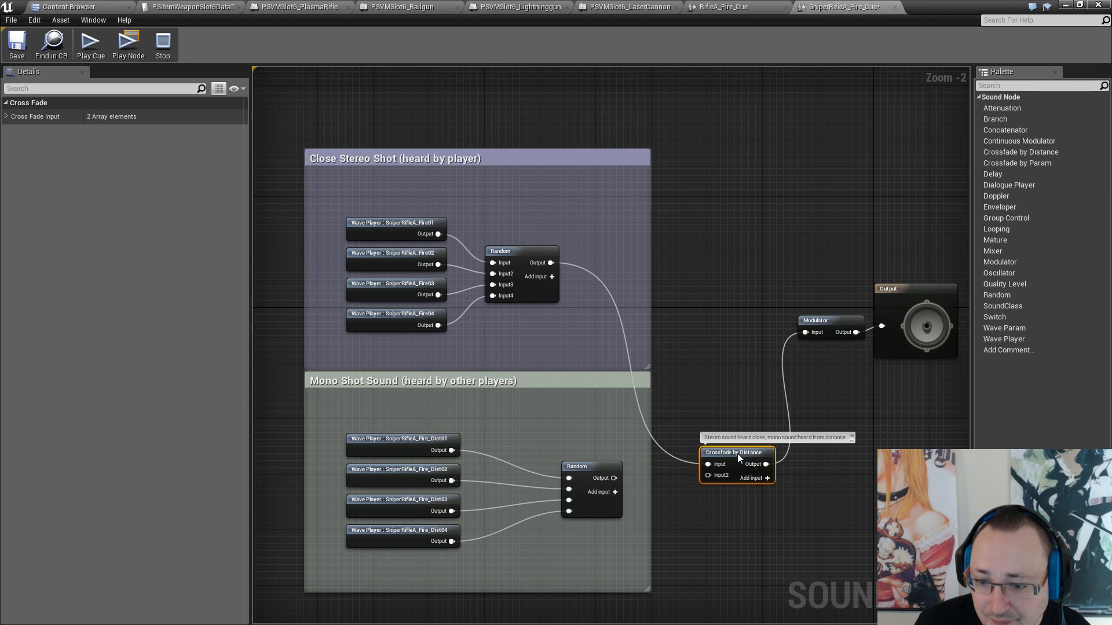
left_click(731, 417)
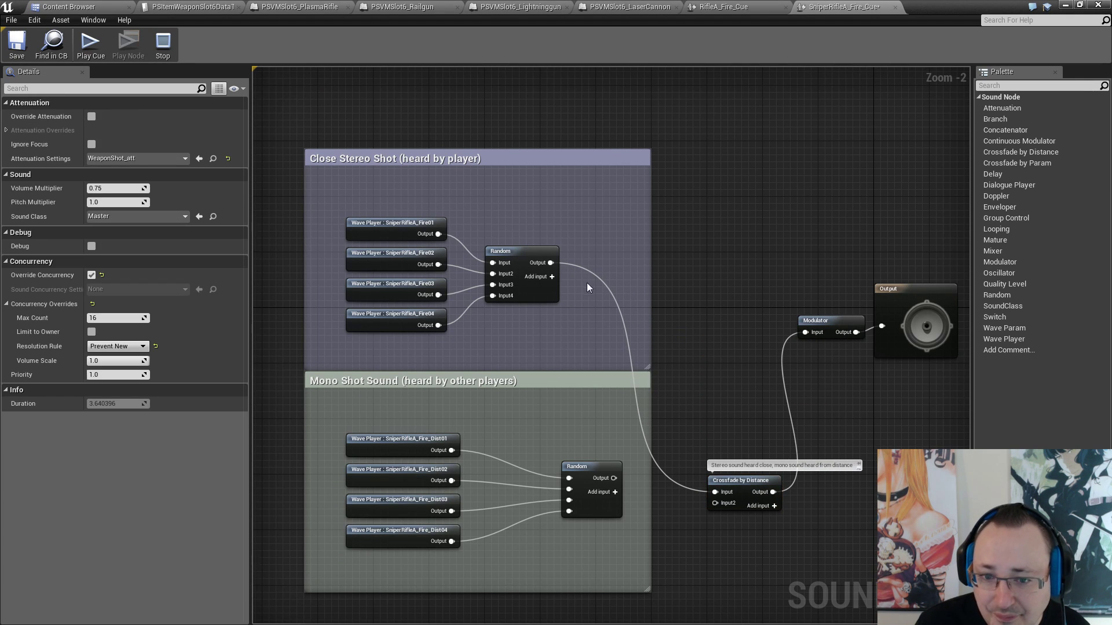
Connect the close stereo shots' Random output to the Modulator input in SniperRifleA_Fire_Cue
left_click_drag(551, 262, 794, 318)
left_click(811, 363)
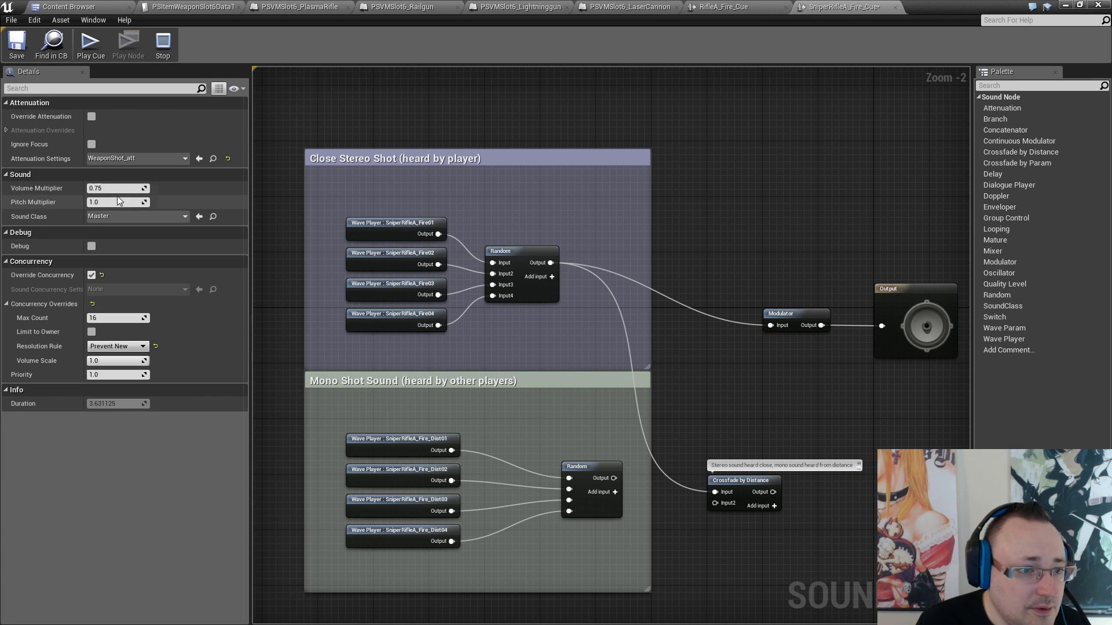
Set the sniper fire cue's Volume Multiplier to 0.5 and Sound Class to SC_Effect, and save the cue
left_click(112, 189)
left_click(109, 188)
key("BackSpace")
key("BackSpace")
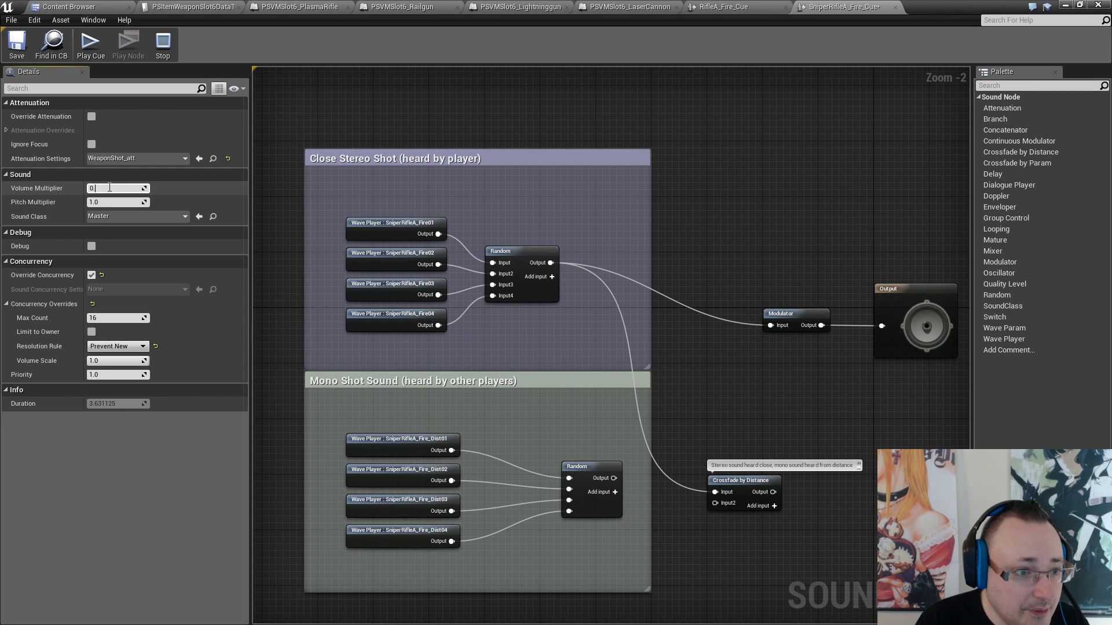
left_click(117, 217)
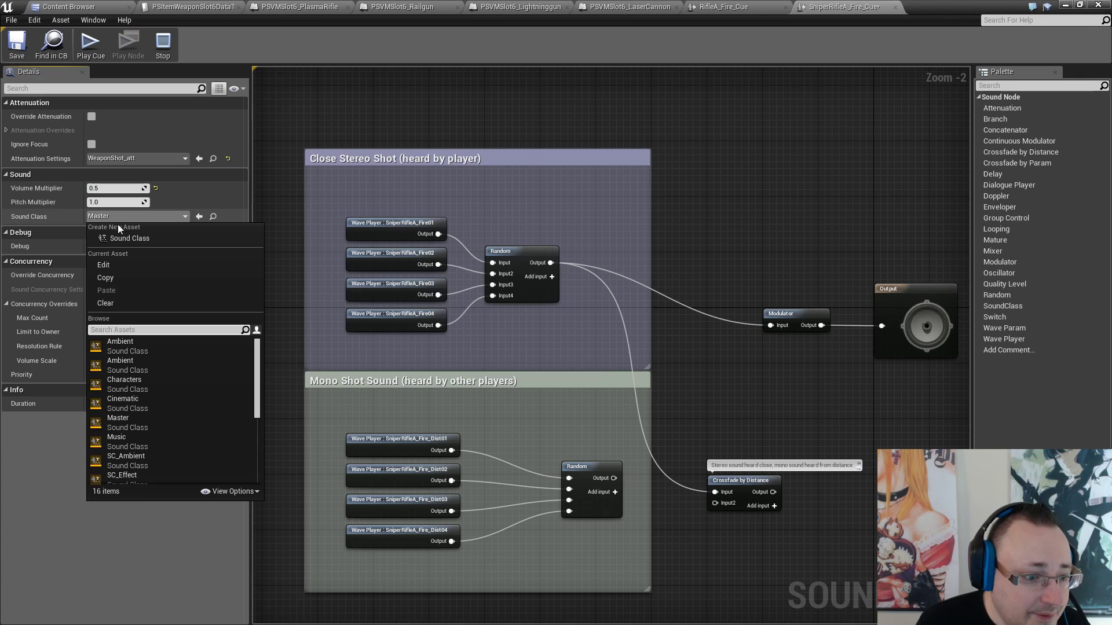
left_click(138, 463)
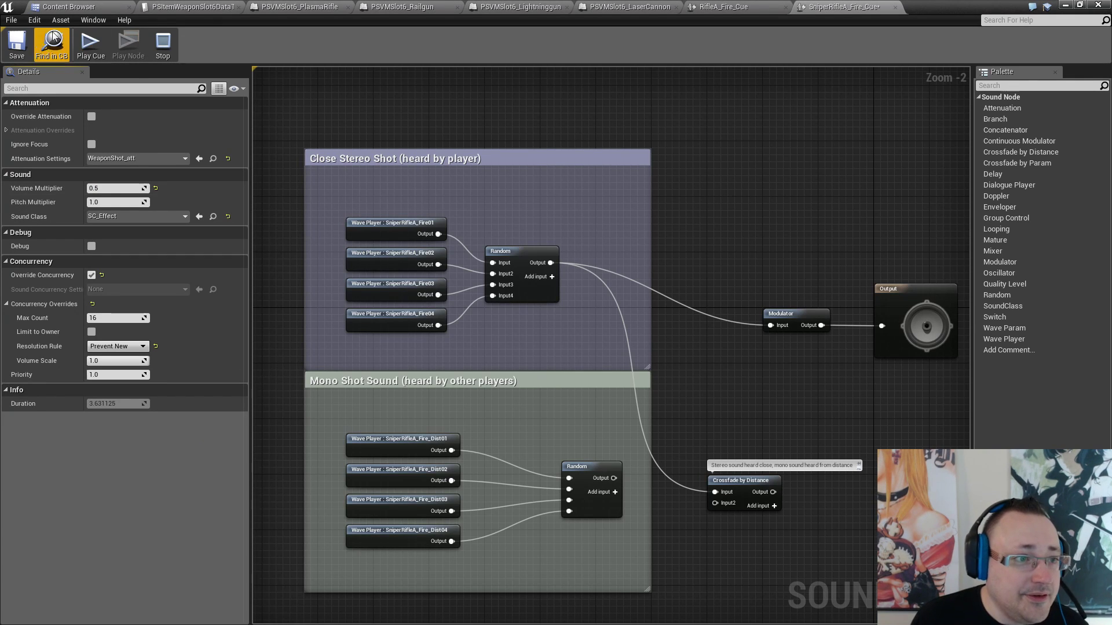
left_click(22, 46)
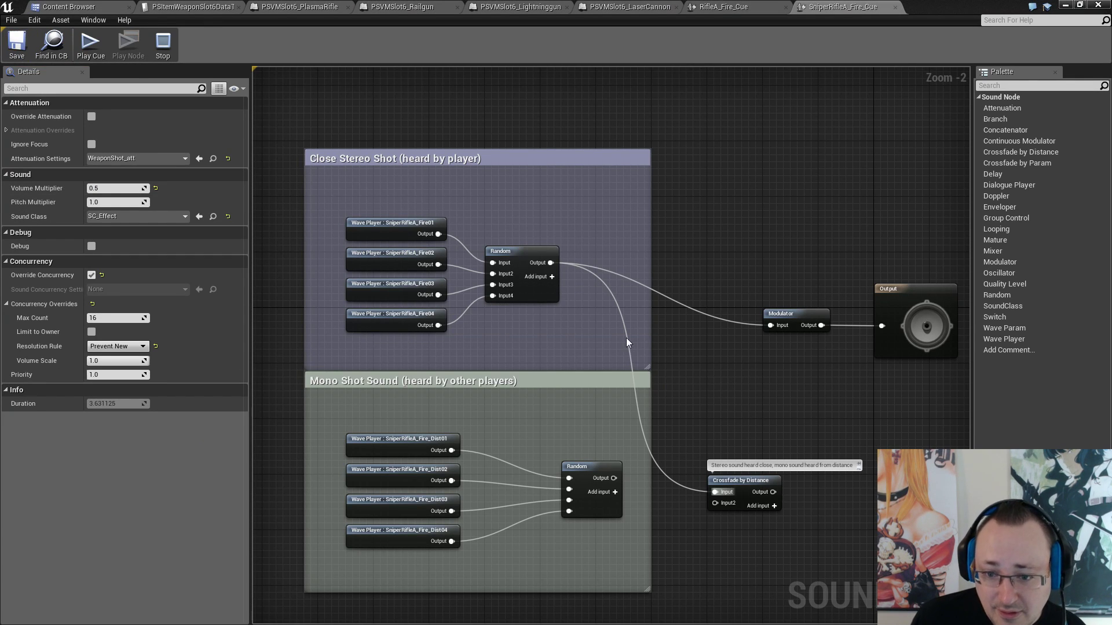
Disconnect the stereo Random node from Crossfade by Distance and play the cue repeatedly to check the fire sound
left_click(628, 339, "alt")
left_click(86, 44)
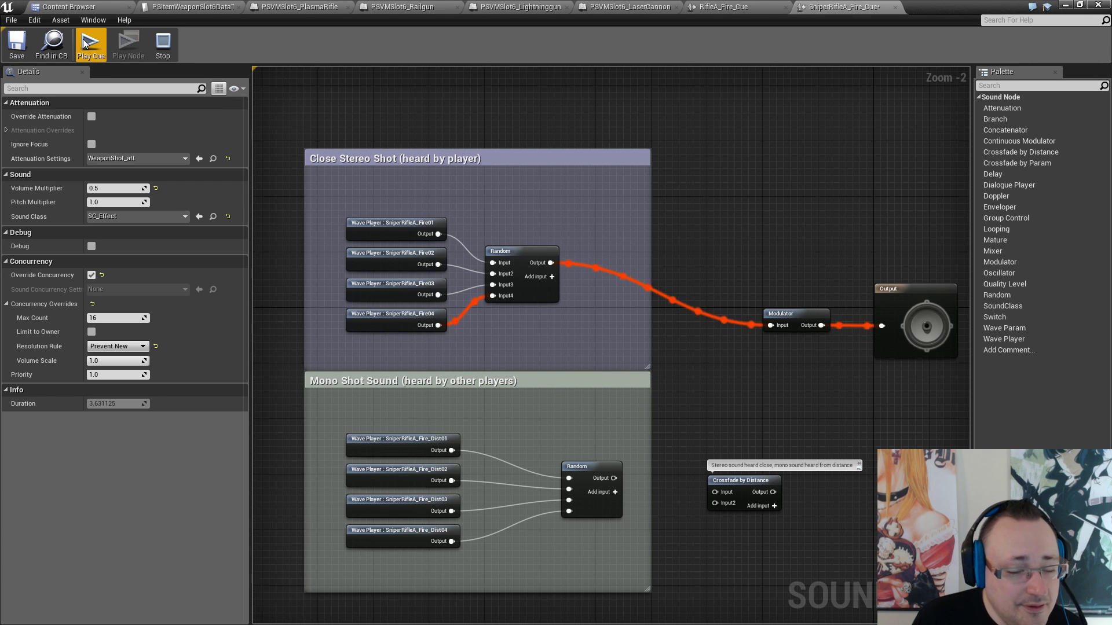
left_click(85, 44)
left_click(86, 44)
left_click(86, 44)
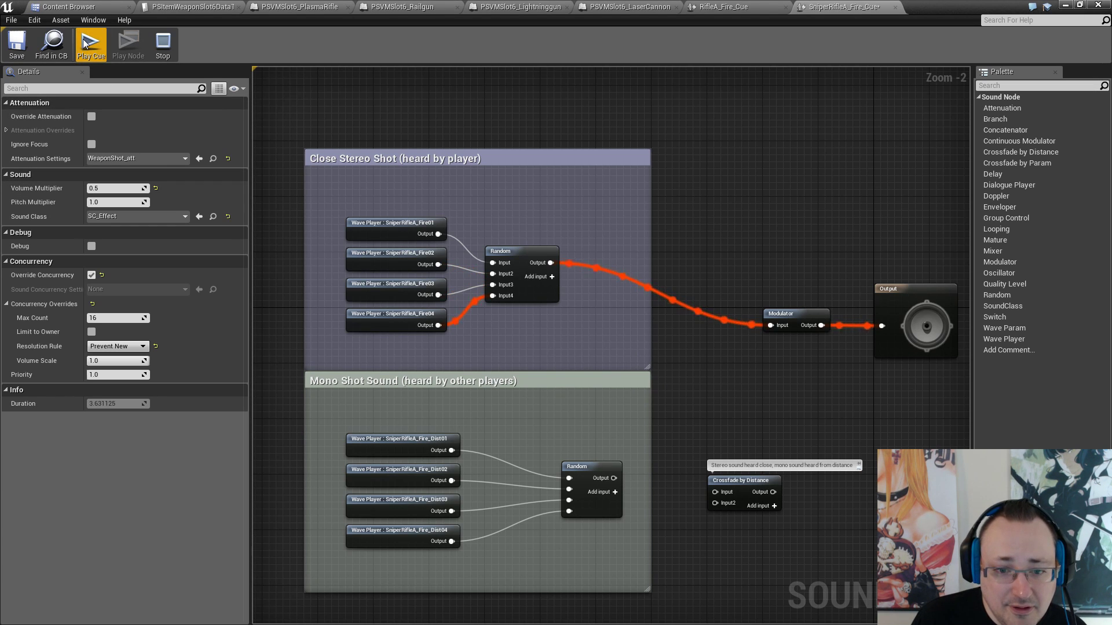
left_click(86, 44)
left_click(85, 44)
left_click(86, 44)
left_click(86, 44)
left_click(87, 44)
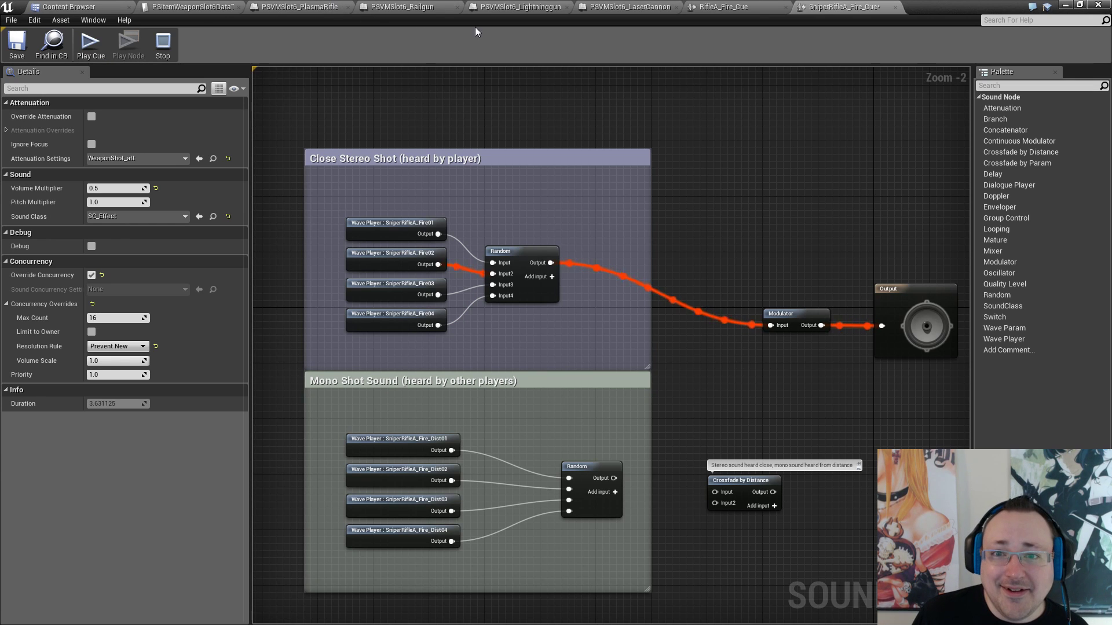
Assign SniperRifleA_Fire_Cue as the Laser Cannon's Weapon_Fire sound in the slot 6 data table
left_click_drag(624, 9, 411, 8)
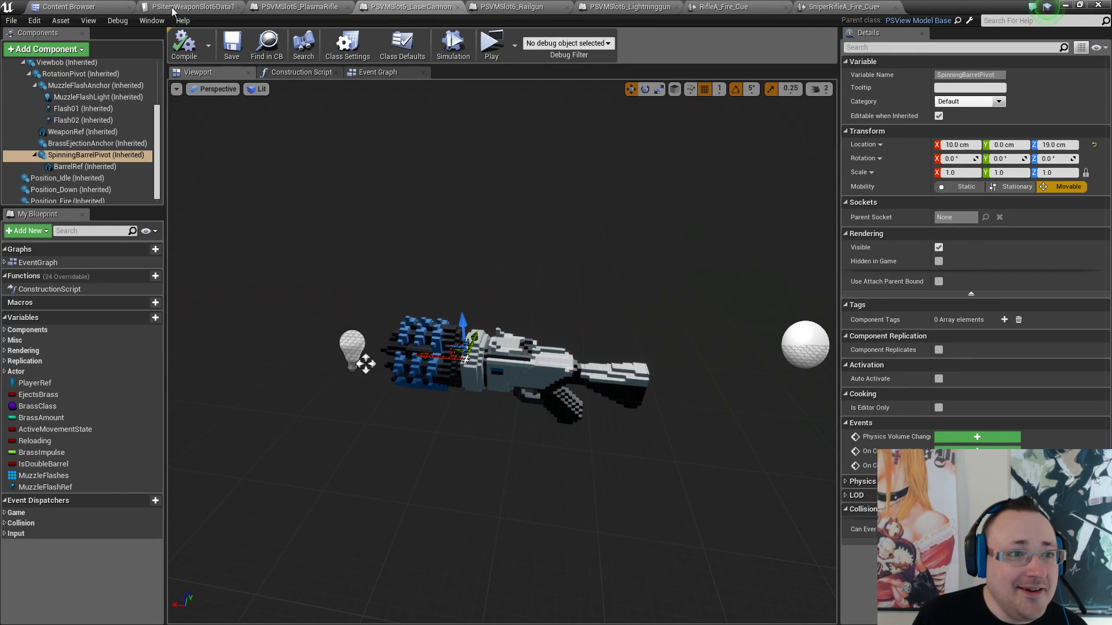
left_click(196, 7)
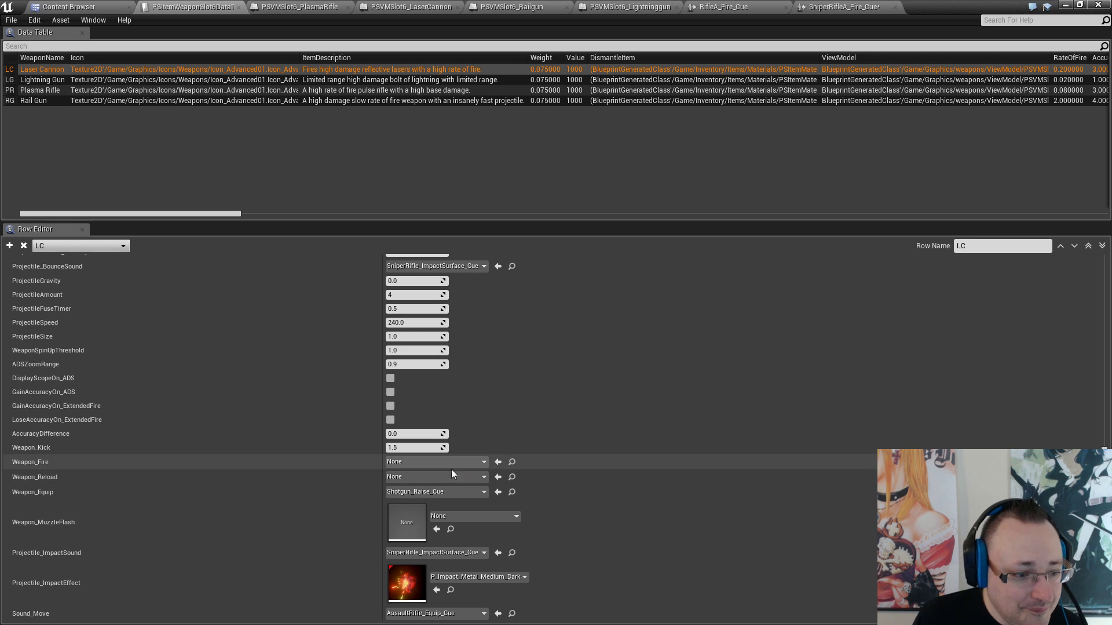
left_click(498, 462)
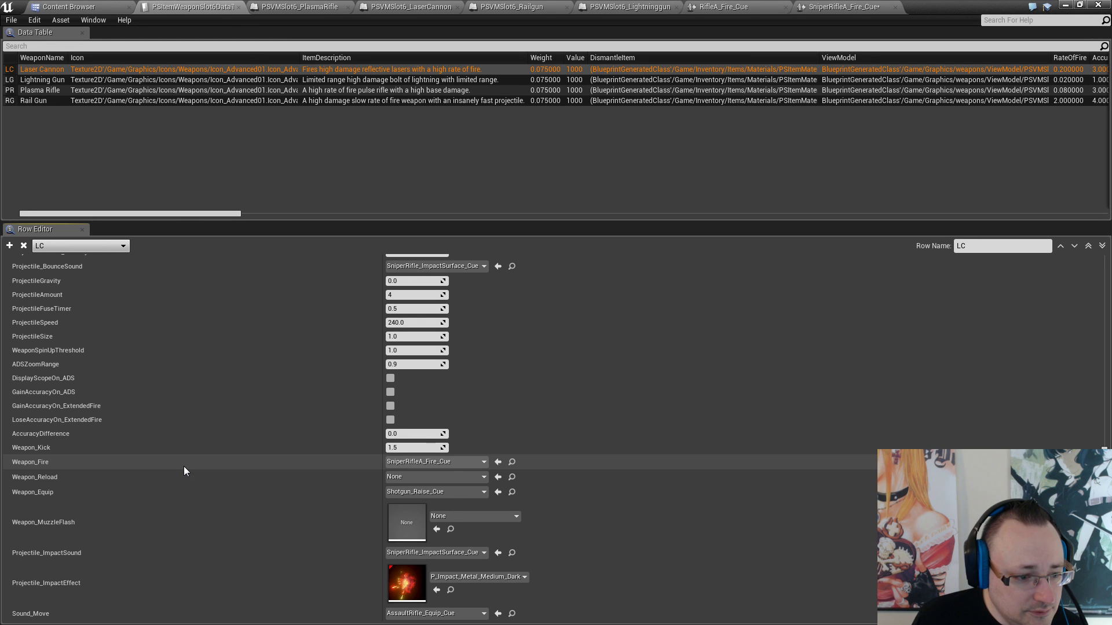
Preview SniperRifle_ReloadInsert_Cue and the raise and reload cues in the Shotgun sound folder
left_click(68, 7)
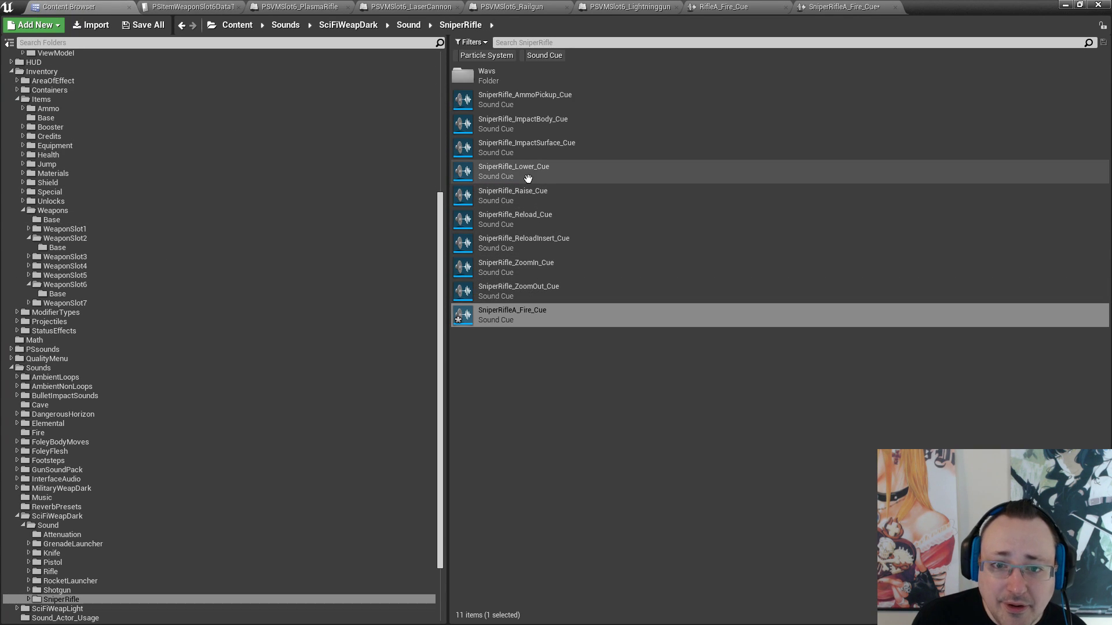
left_click(563, 240)
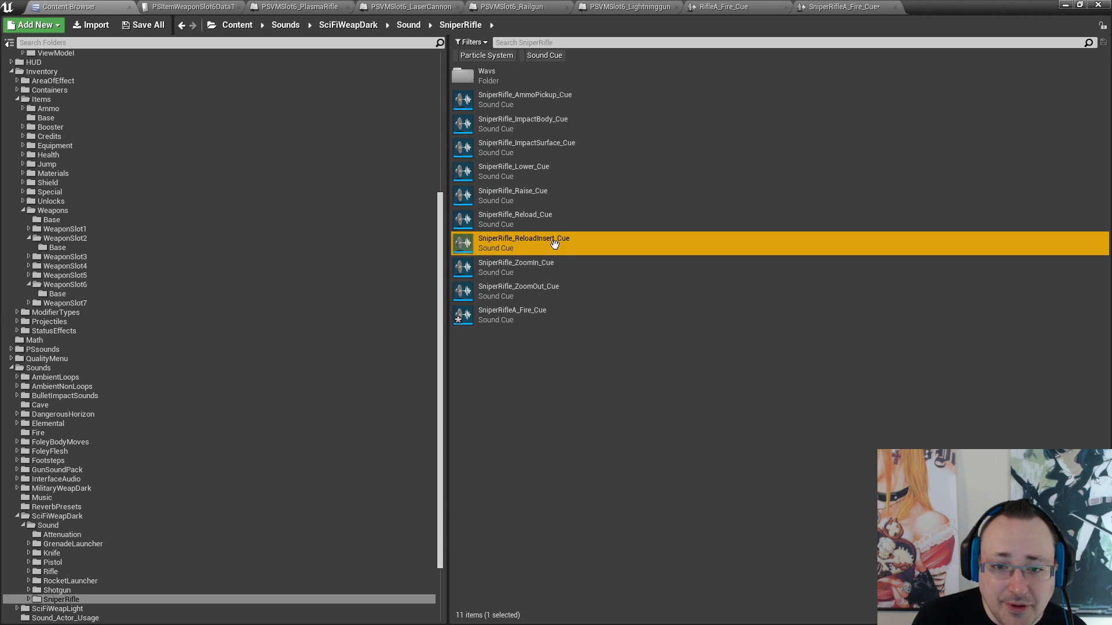
left_click(464, 244)
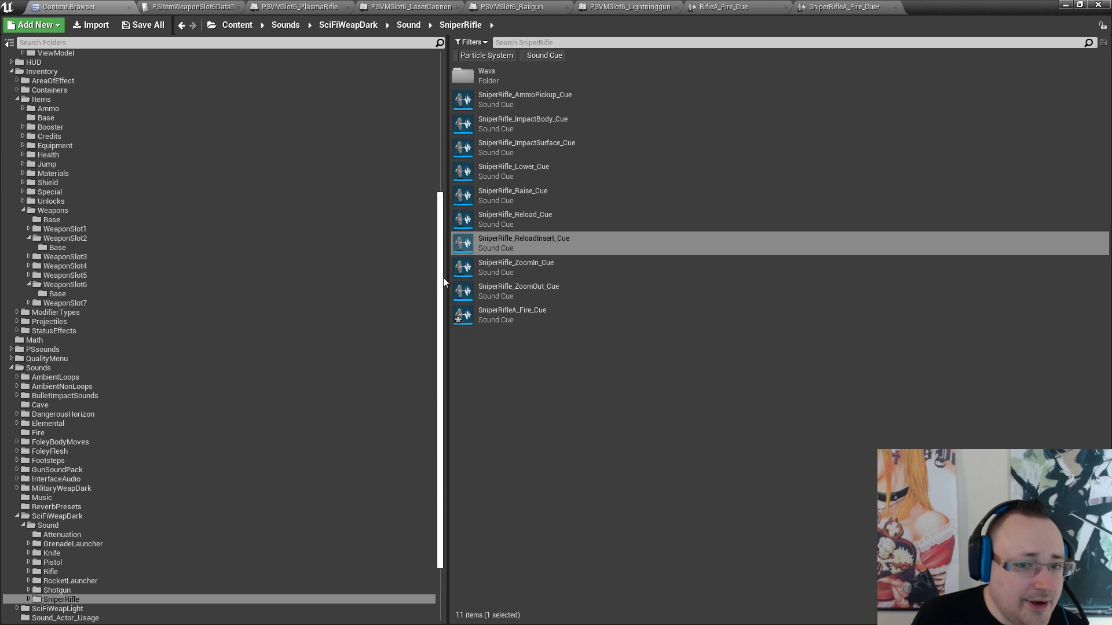
left_click(80, 592)
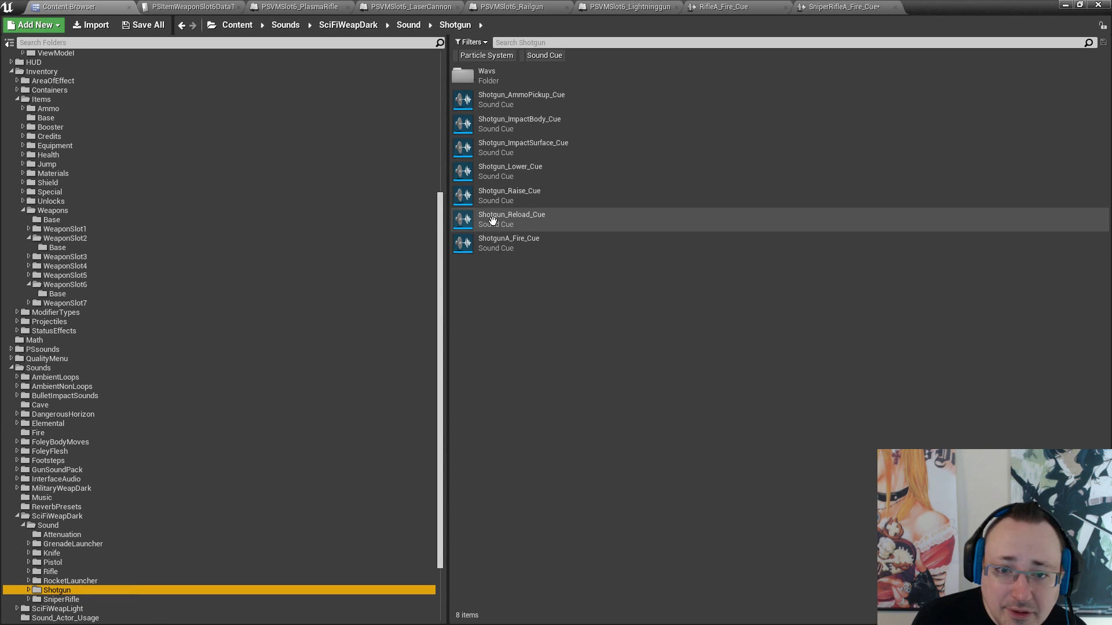
left_click(463, 196)
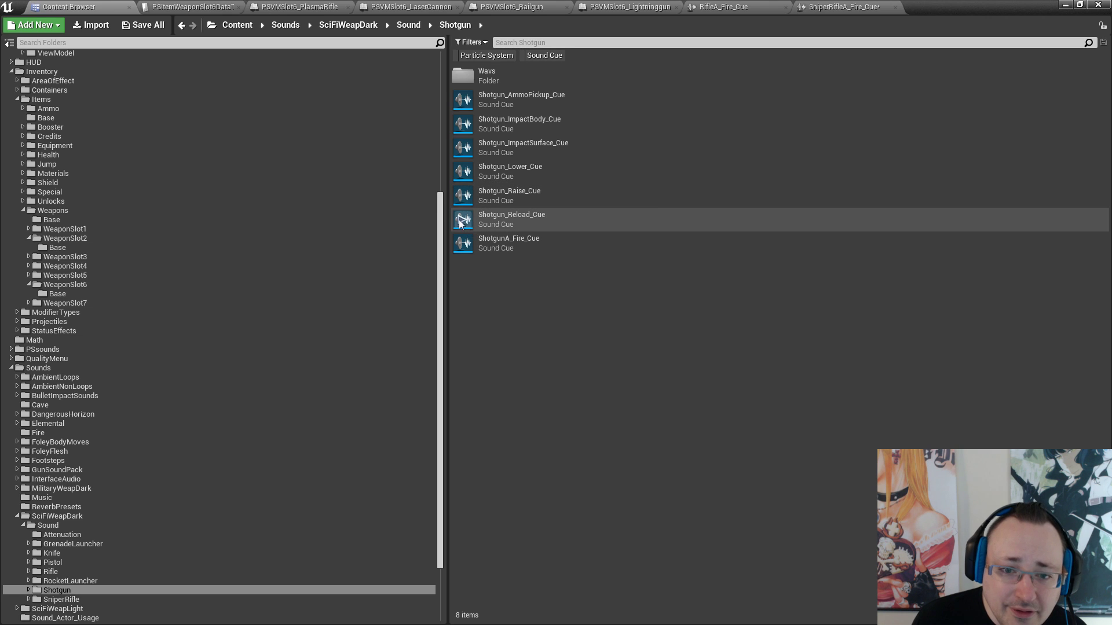
left_click(460, 221)
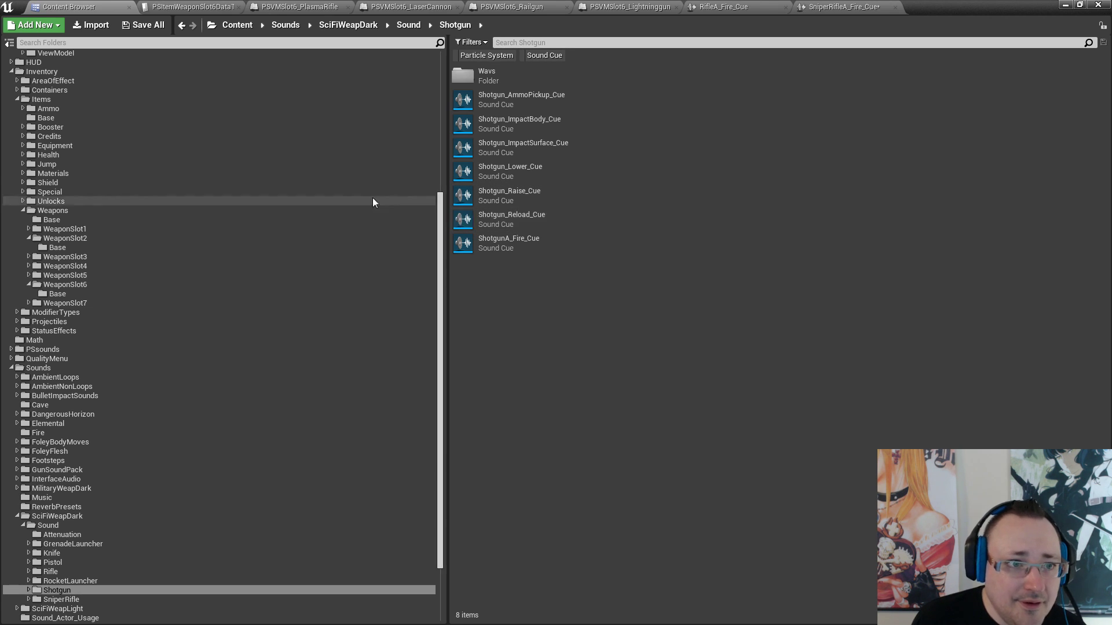
Assign Shotgun_Reload_Cue from the Shotgun sound folder as the Laser Cannon's Weapon_Reload sound
left_click(295, 9)
left_click(400, 7)
left_click(191, 7)
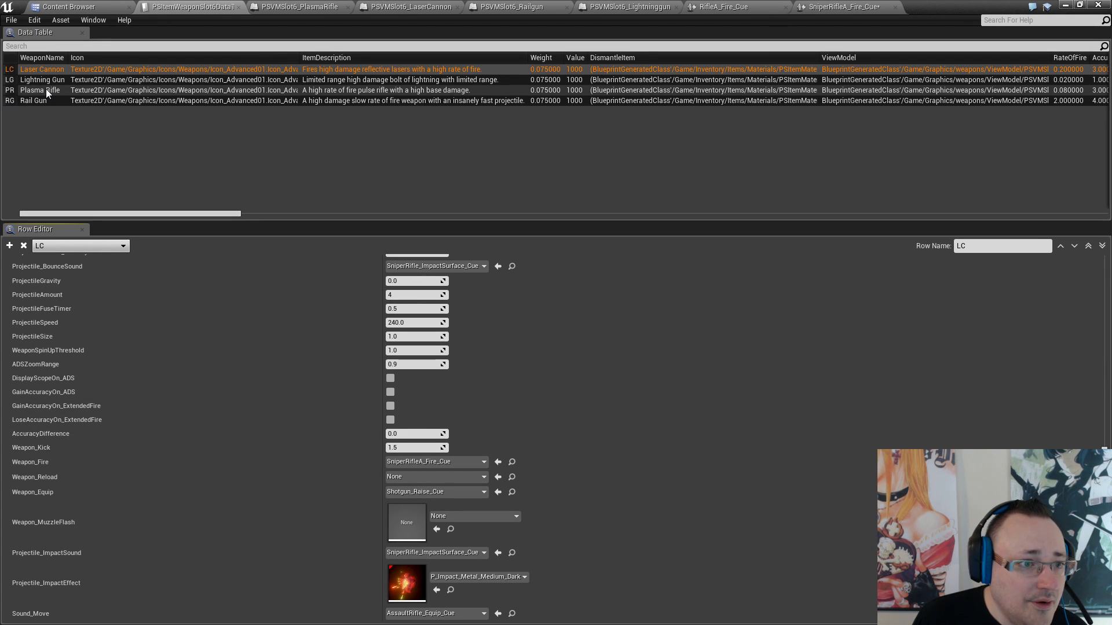
left_click(81, 7)
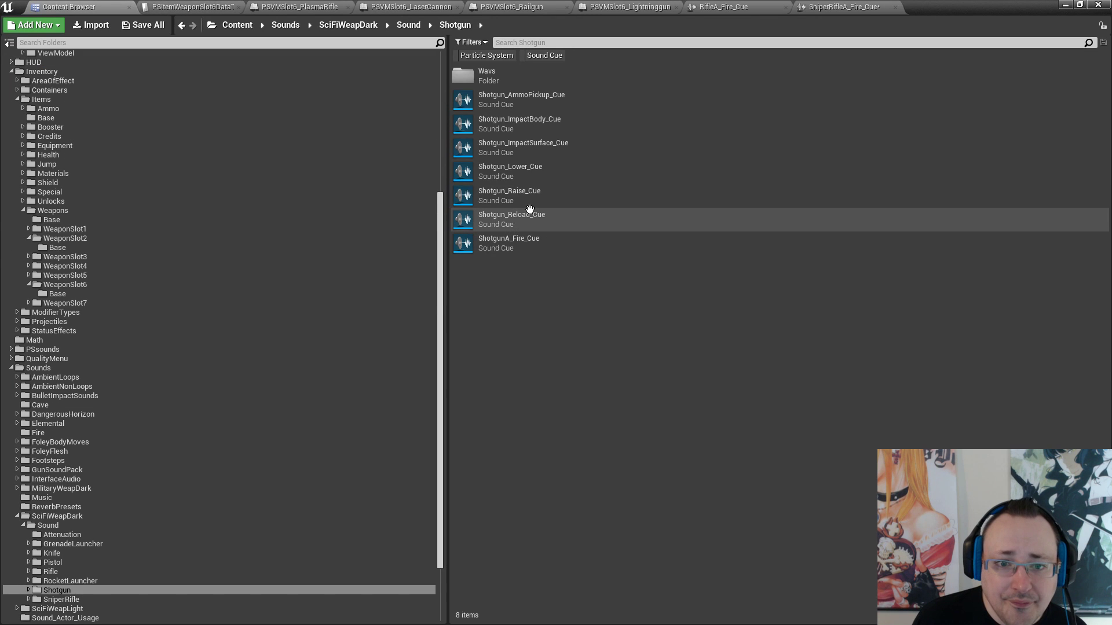
left_click(558, 218)
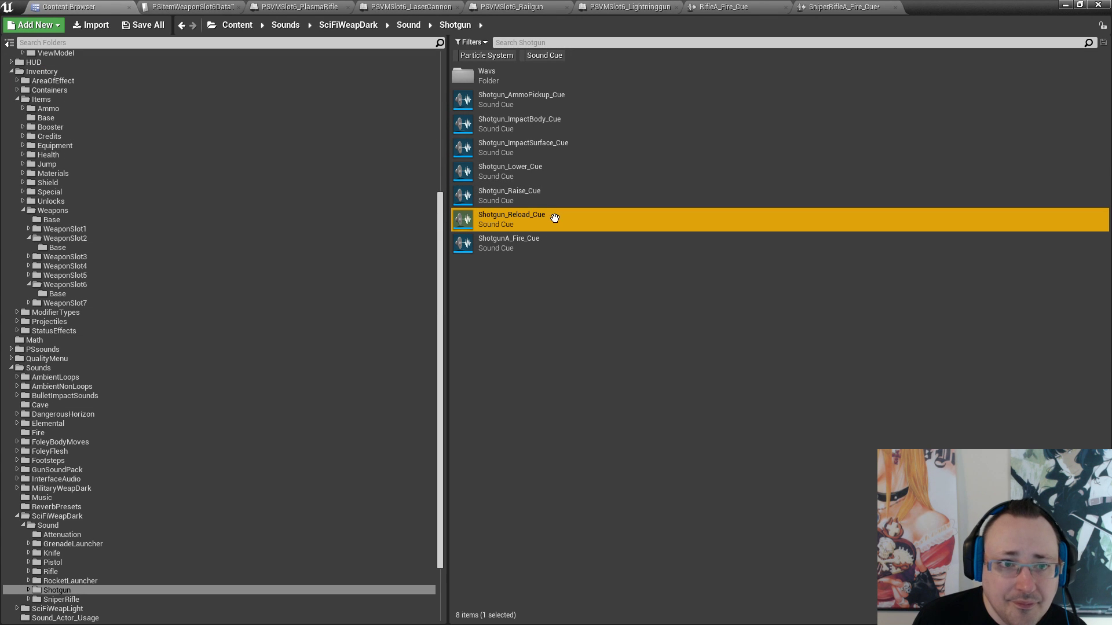
left_click(314, 7)
left_click(201, 6)
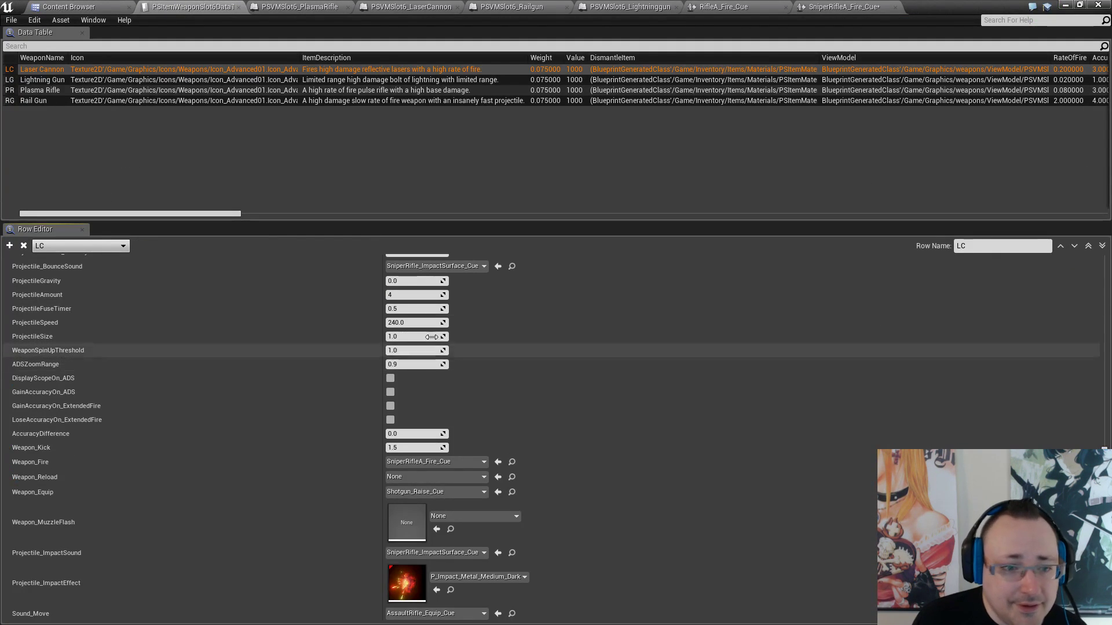
left_click(498, 477)
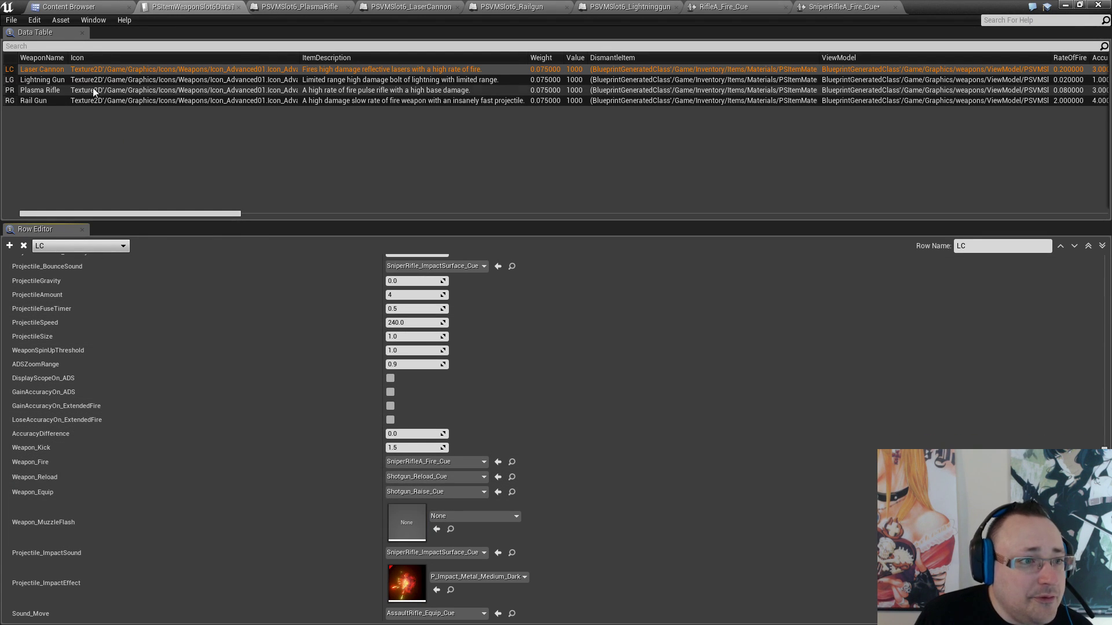
Copy the Plasma Rifle's Weapon_MuzzleFlash, P_Shotgun_MuzzleFlash_Light, to the Laser Cannon's Weapon_MuzzleFlash
left_click(69, 90)
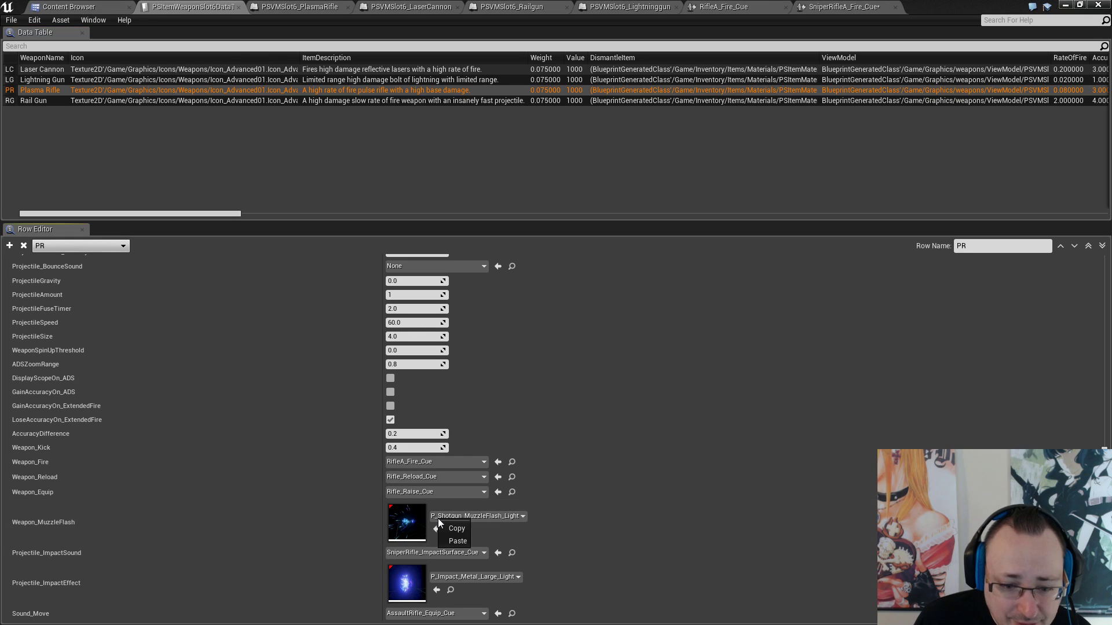
left_click(287, 6)
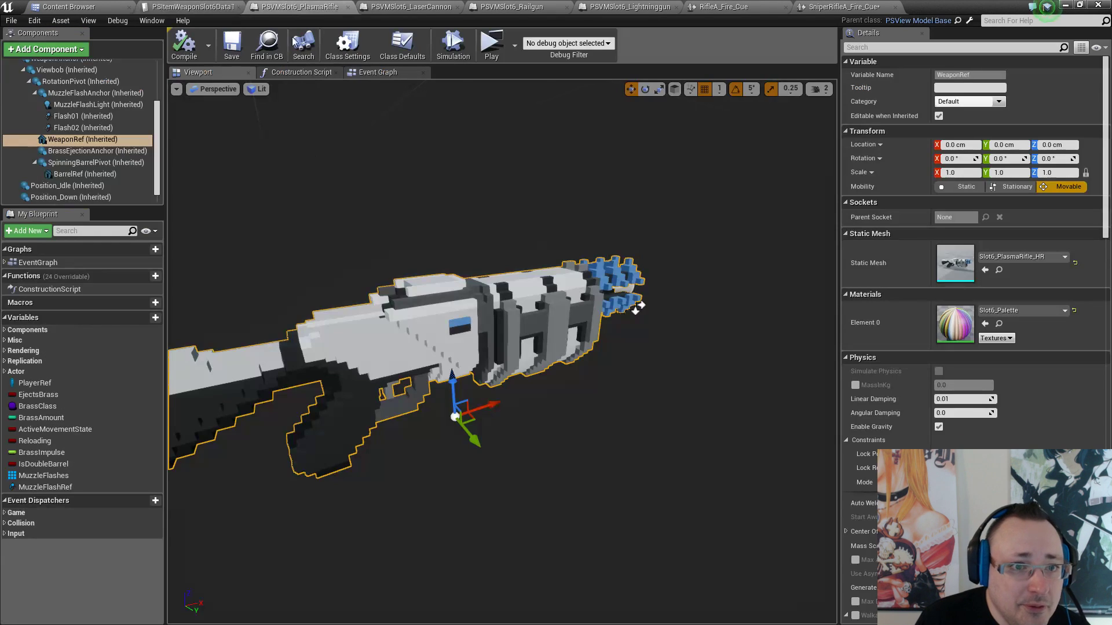
left_click(146, 6)
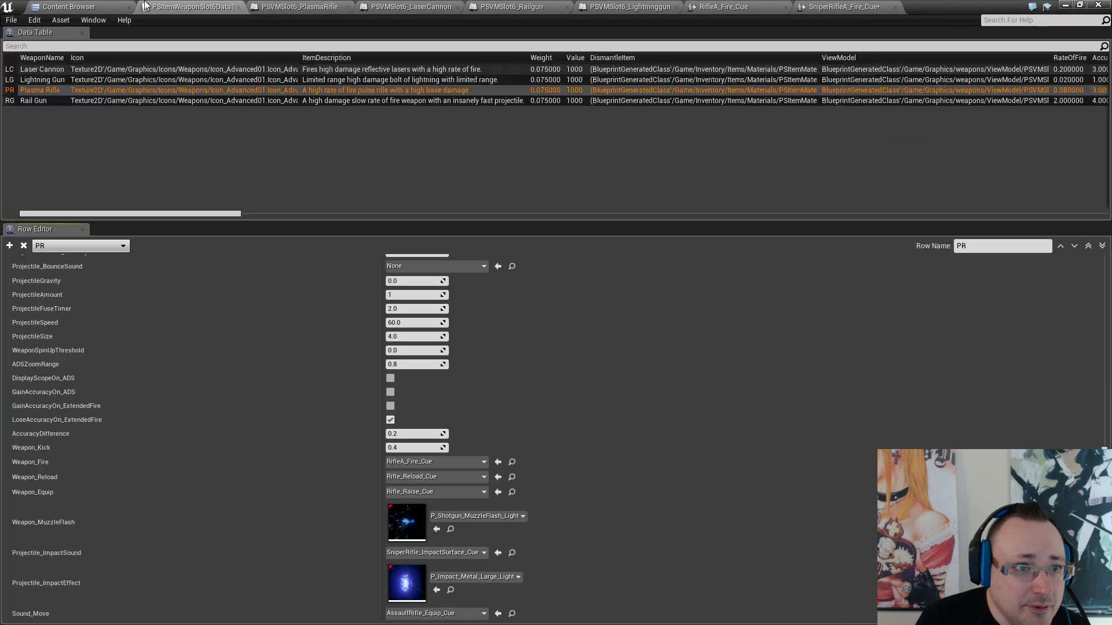
left_click(50, 69)
right_click(445, 514)
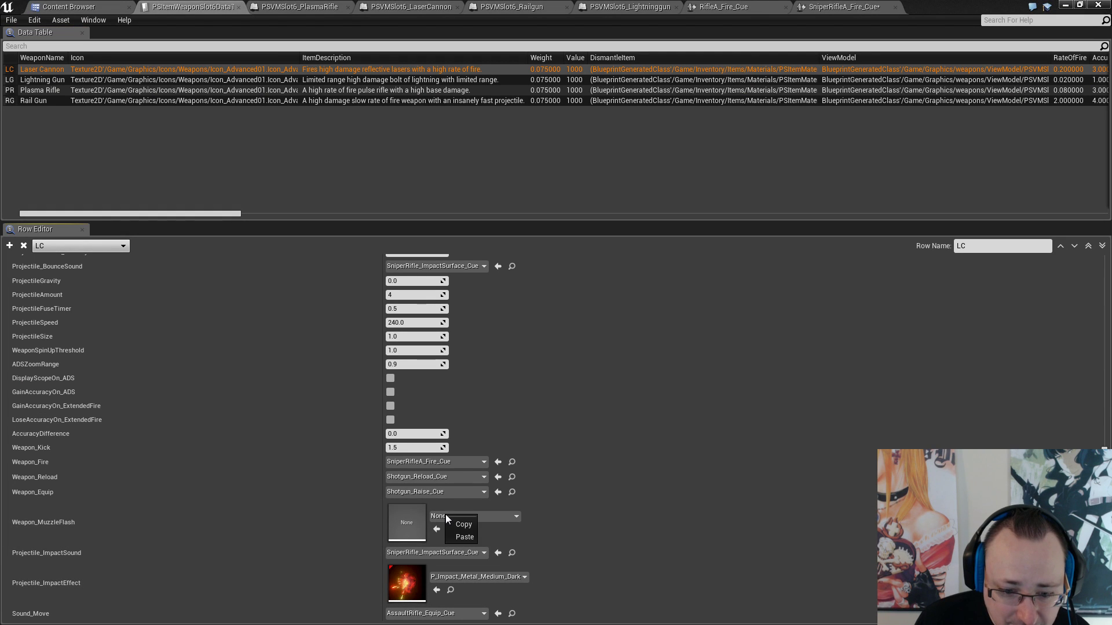
left_click(457, 537)
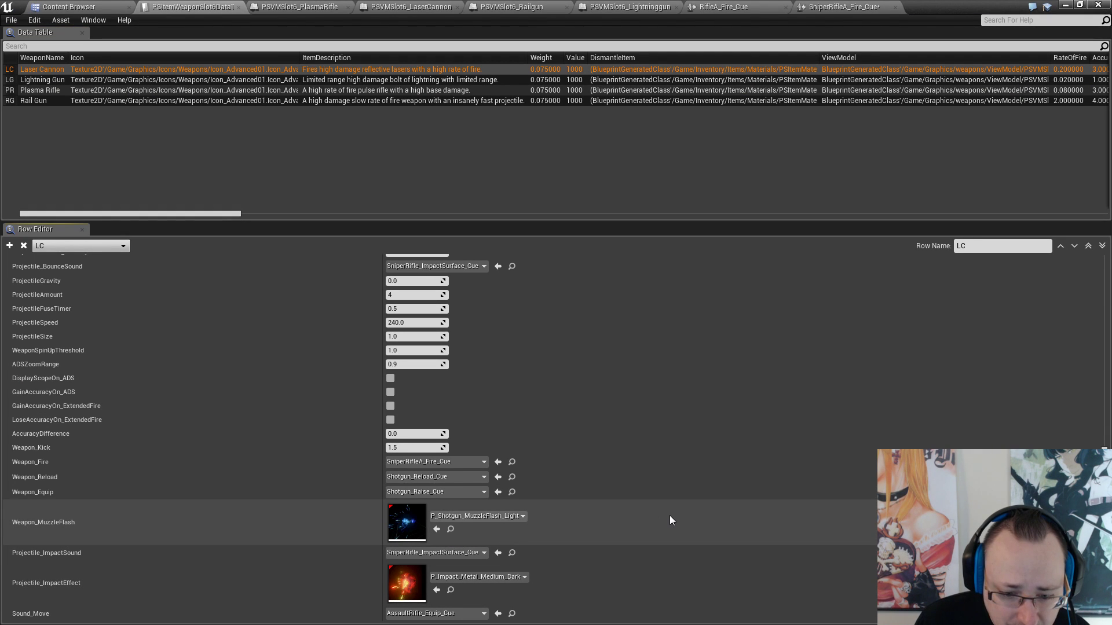
Set the Laser Cannon's Projectile_ImpactEffect to P_Impact_Metal_Medium_Light
left_click(472, 577)
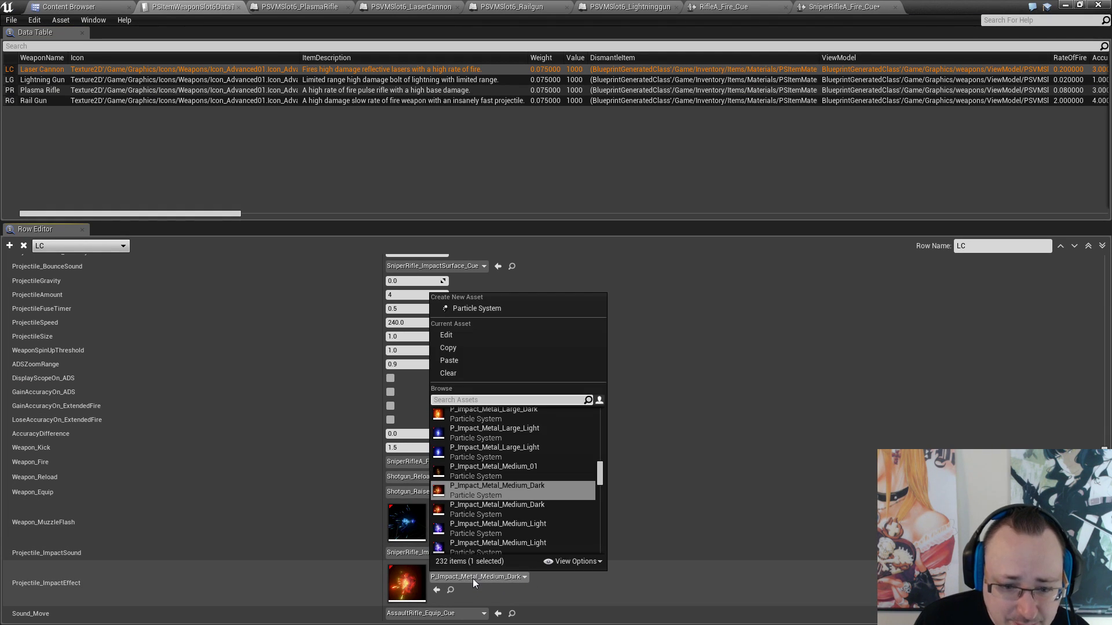
left_click(481, 528)
left_click(524, 528)
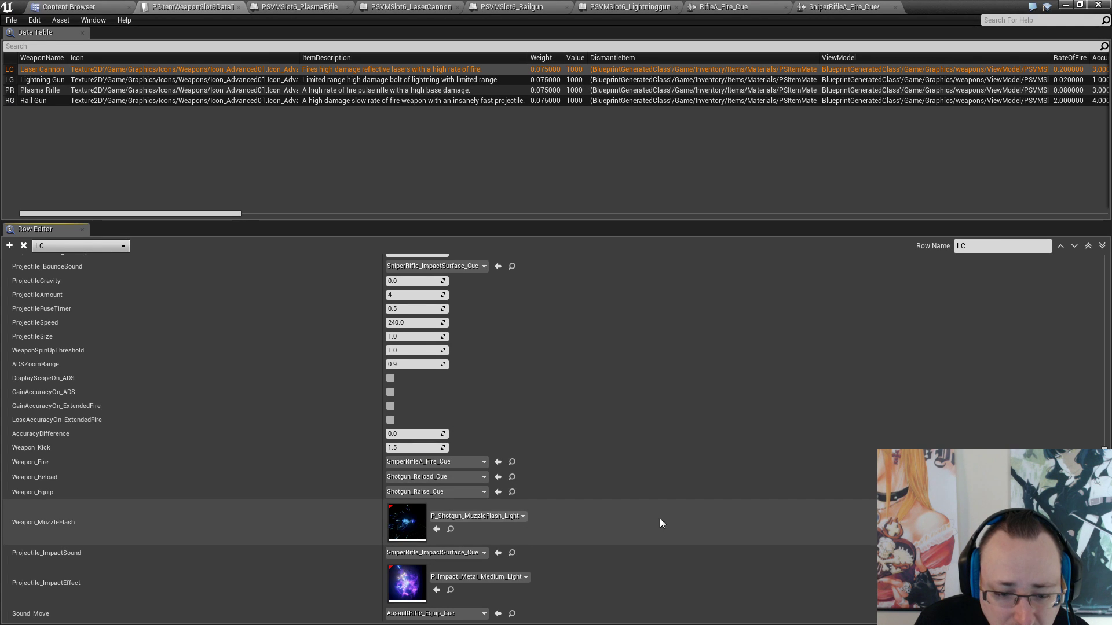
Set the Rail Gun's Projectile_ImpactEffect to P_Impact_Metal_Large_Light
left_click(61, 82)
left_click(61, 89)
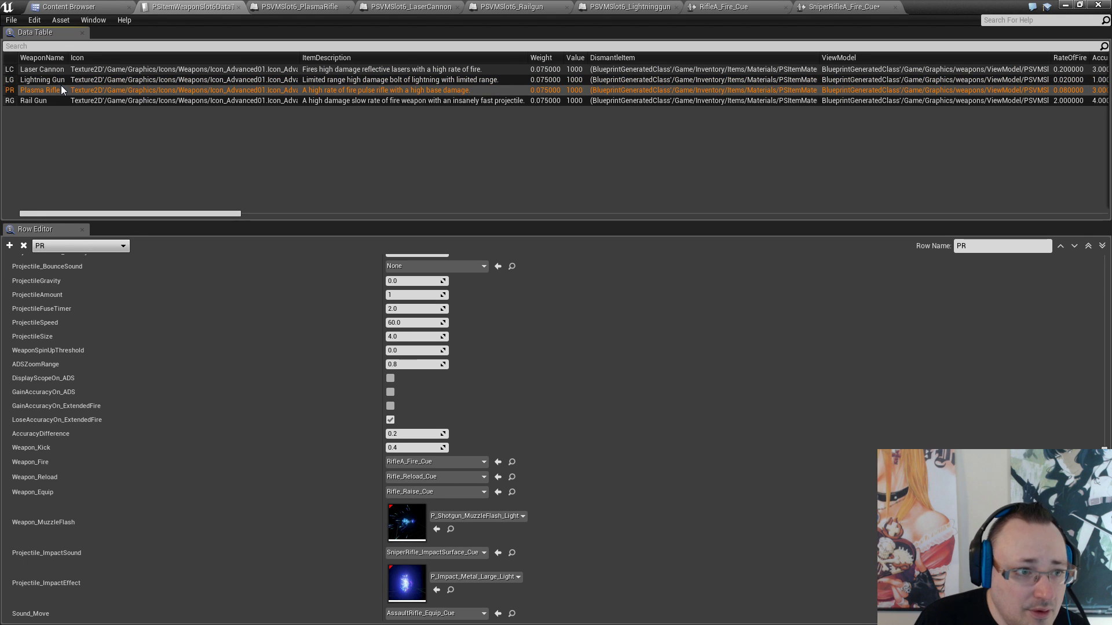
left_click(61, 100)
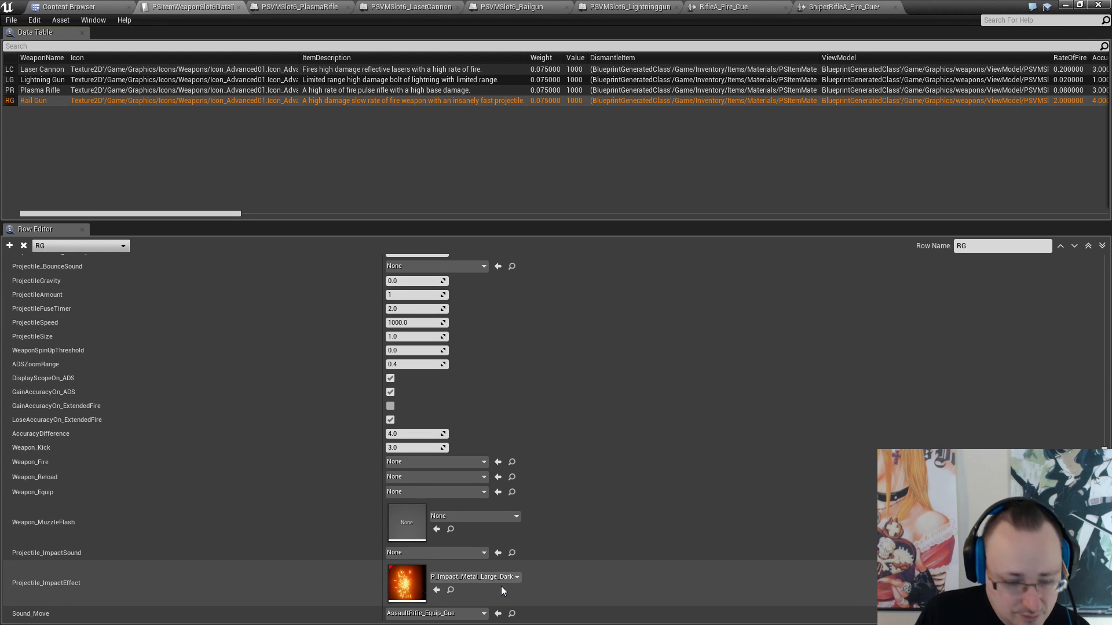
left_click(461, 578)
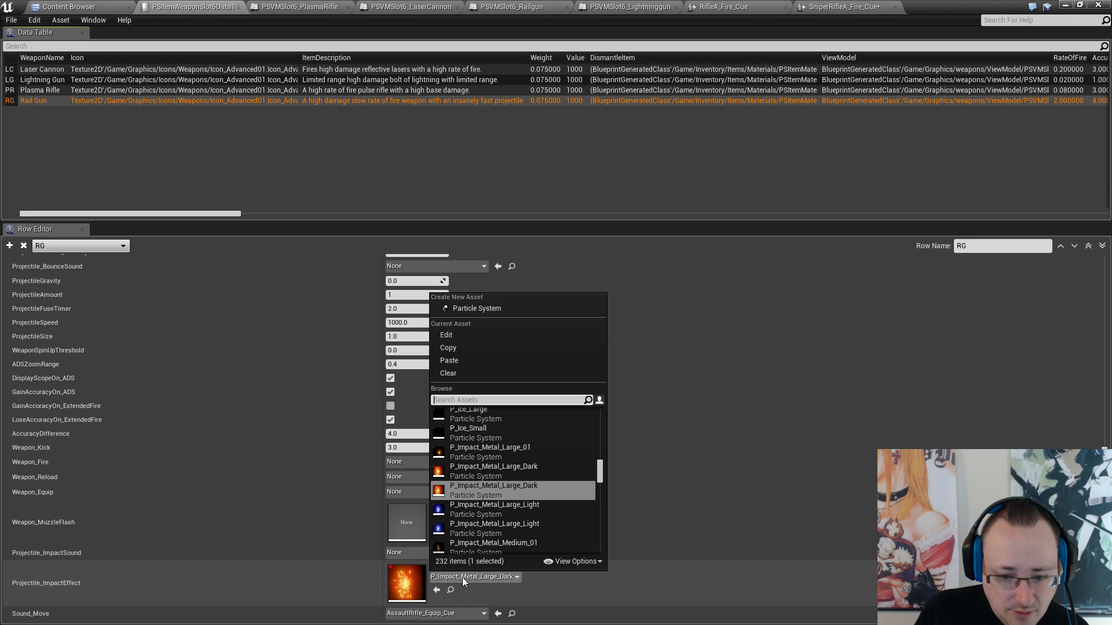
left_click(505, 505)
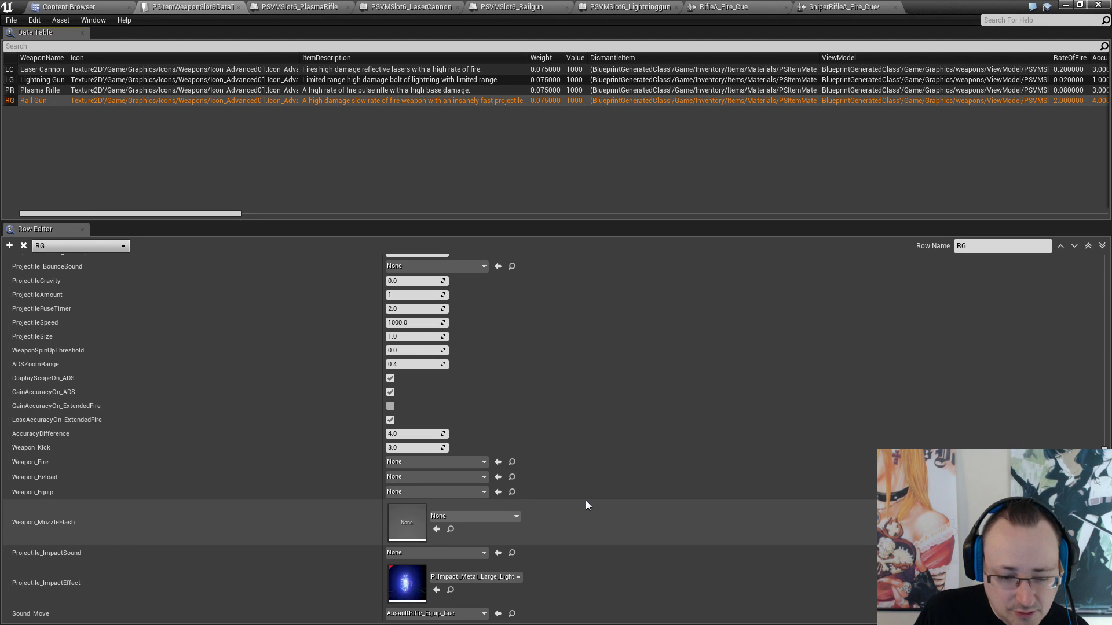
Compare the sound, muzzle flash and impact effect settings across the Laser Cannon, Lightning Gun, Plasma Rifle and Rail Gun rows
left_click(88, 91)
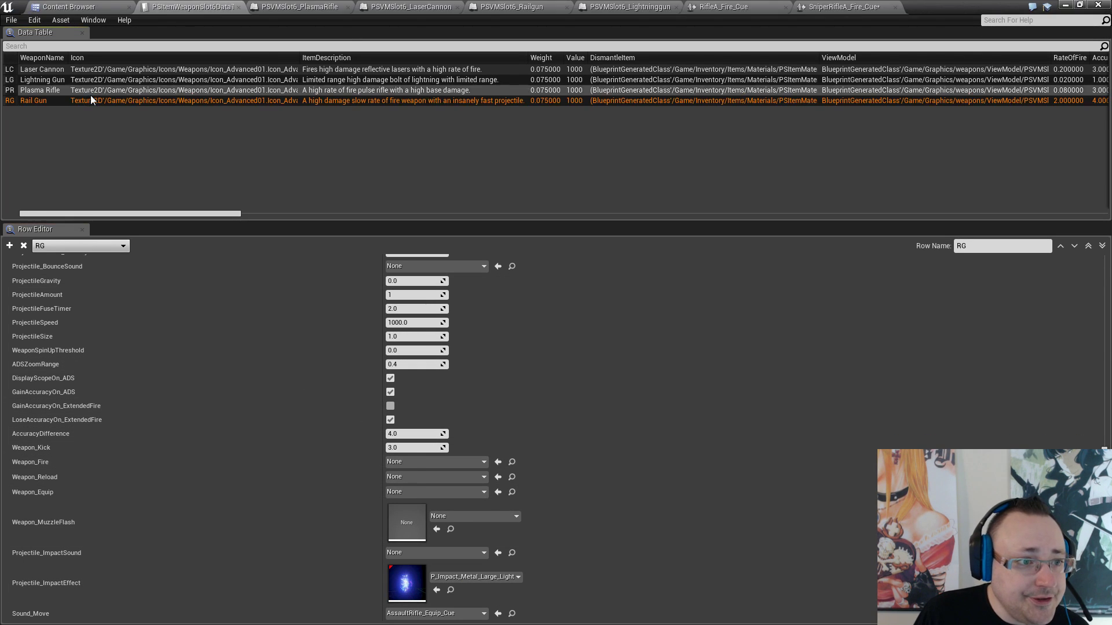
left_click(83, 83)
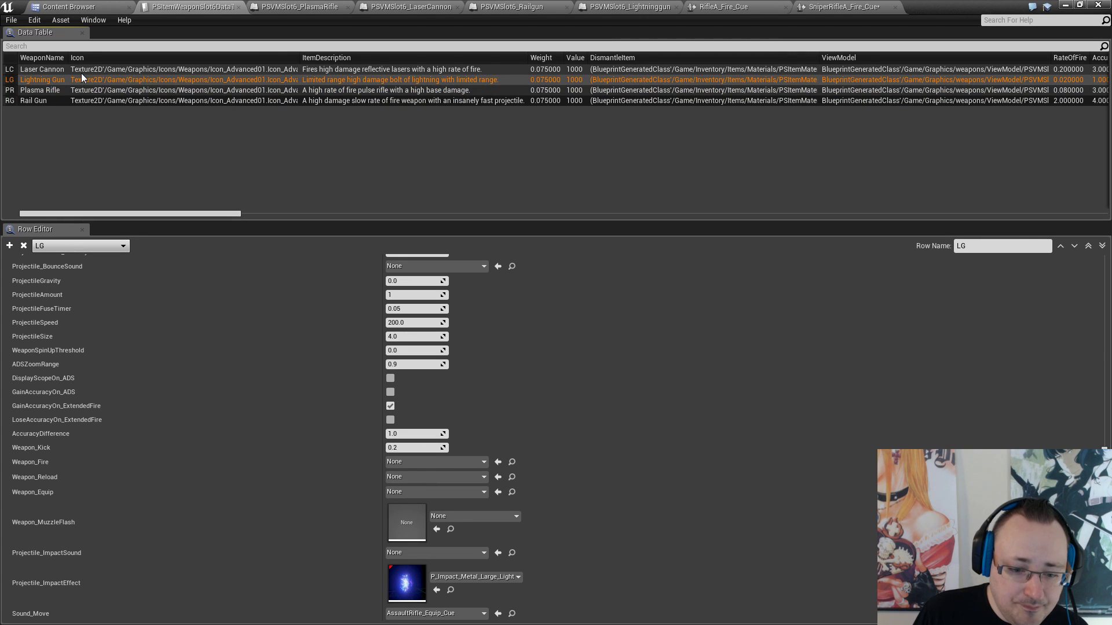
left_click(81, 73)
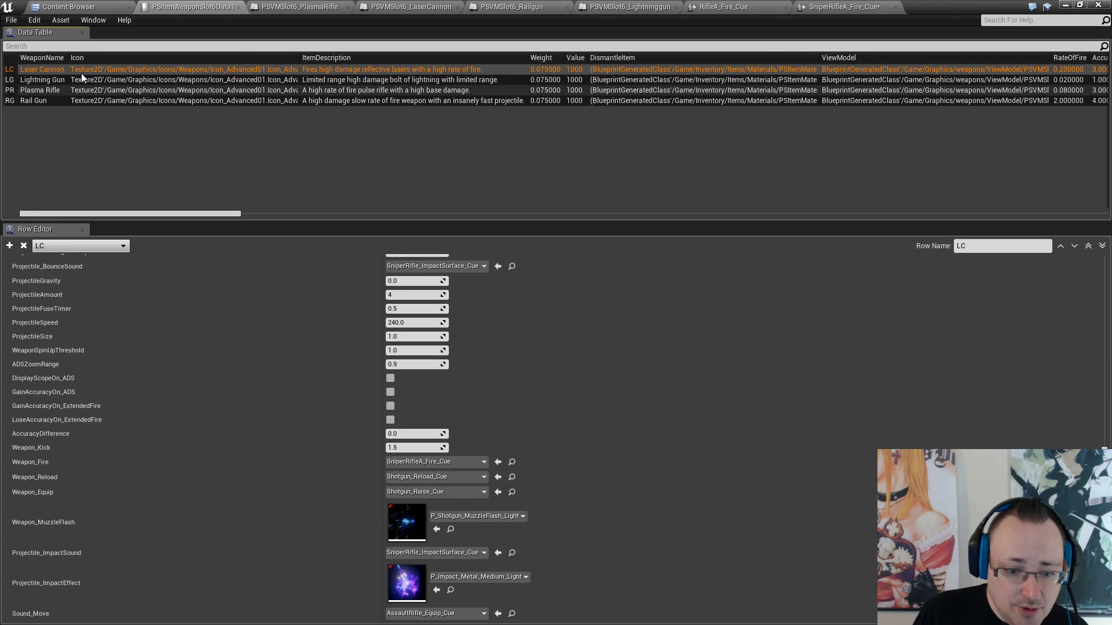
left_click(83, 81)
left_click(82, 90)
left_click(80, 100)
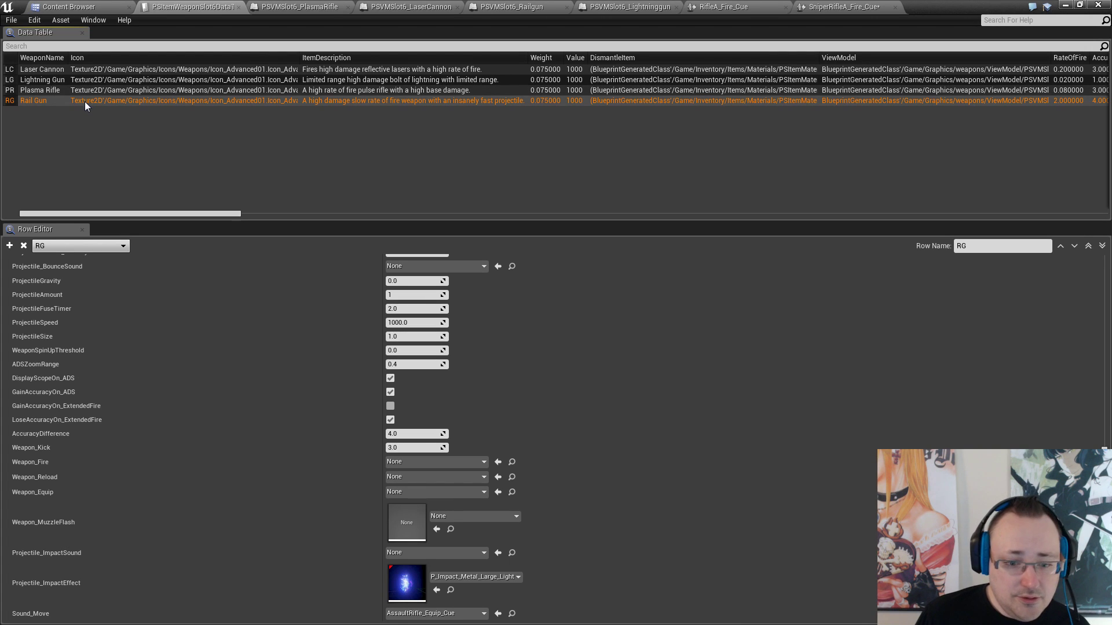
left_click(80, 68)
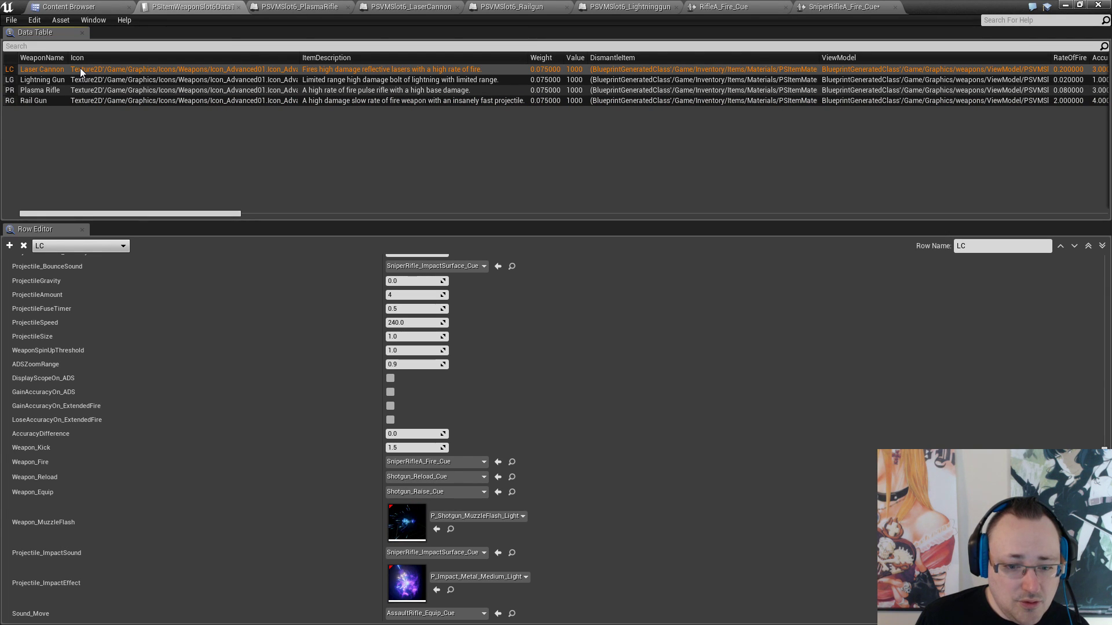
Minimize the data table editor and start a maximized standalone game preview of the Hub01 level
left_click(1065, 5)
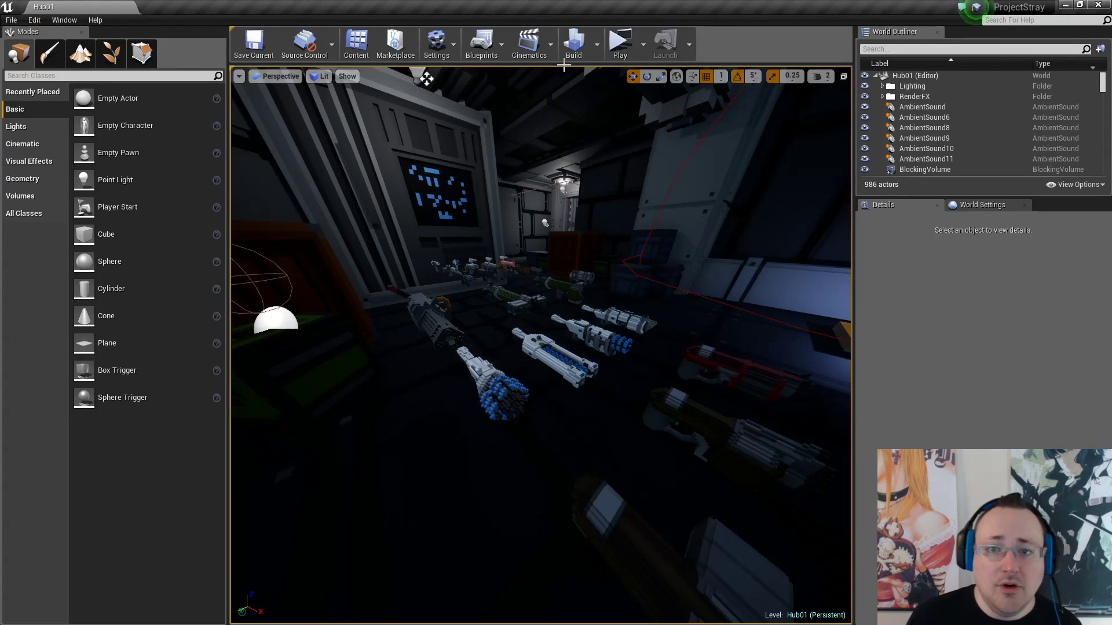
left_click(624, 48)
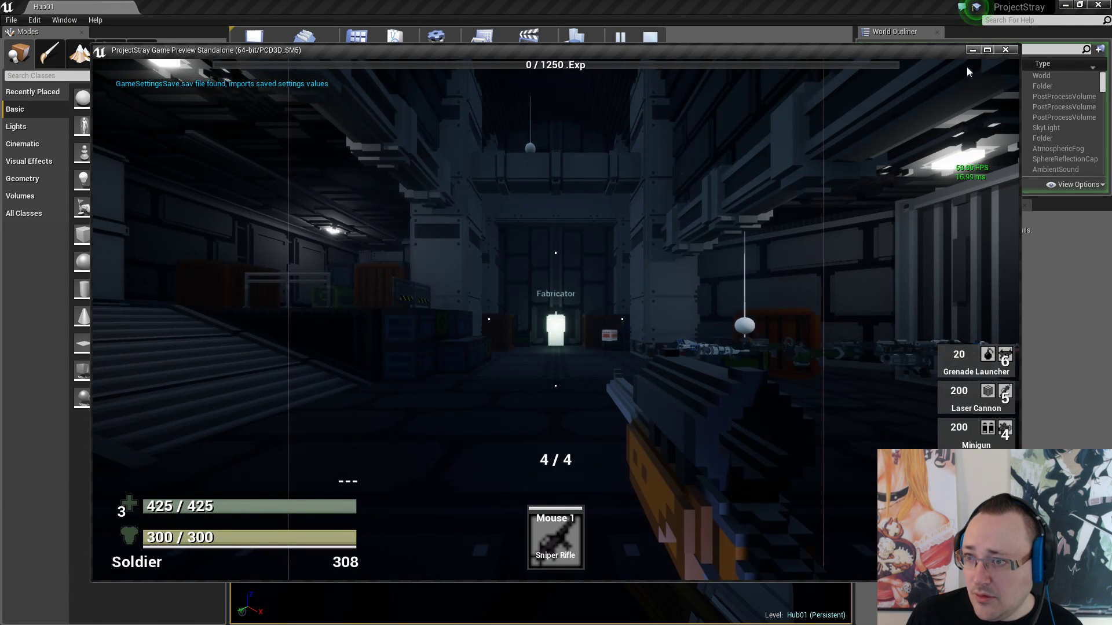
left_click(988, 51)
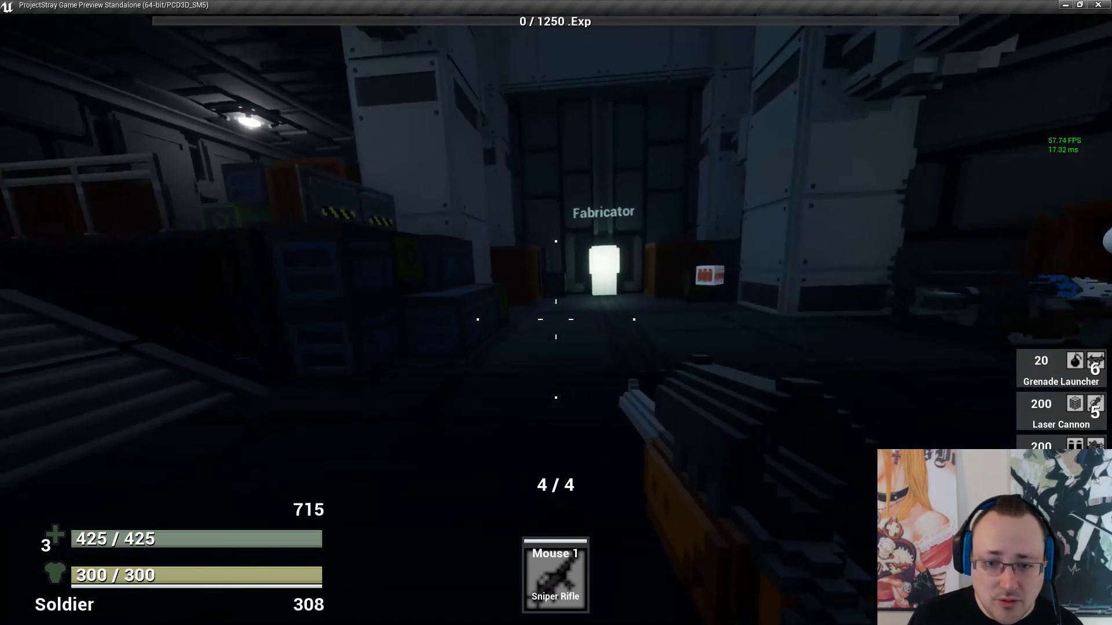
Equip the Plasma Rifle from the player's inventory in the game preview and return to play
key("Tab")
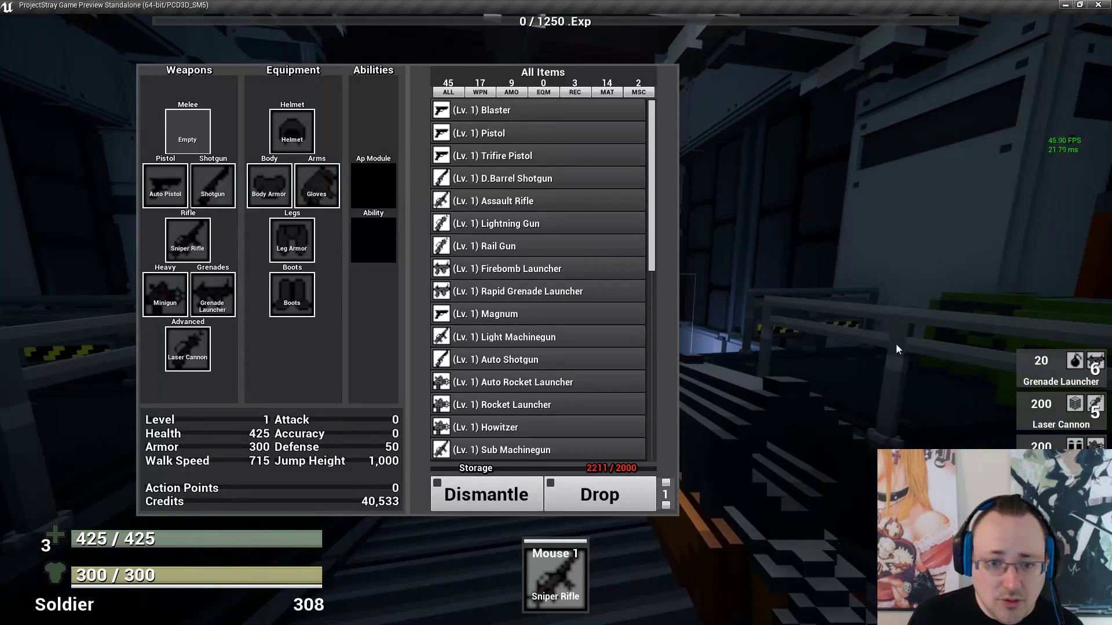
scroll(537, 238, "down", 10)
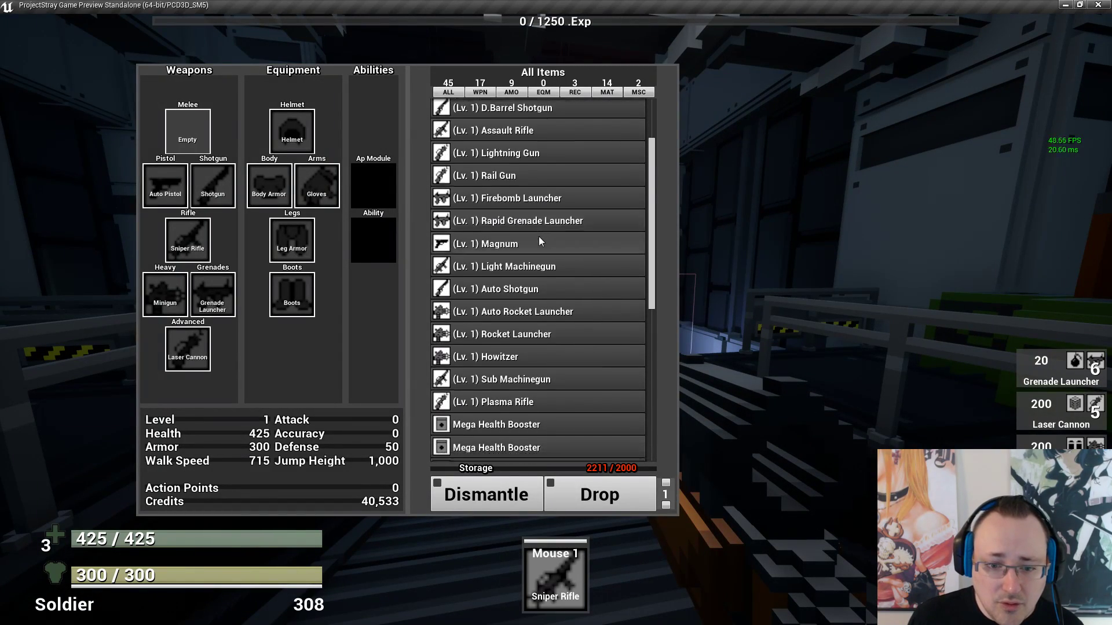
scroll(537, 236, "down", 7)
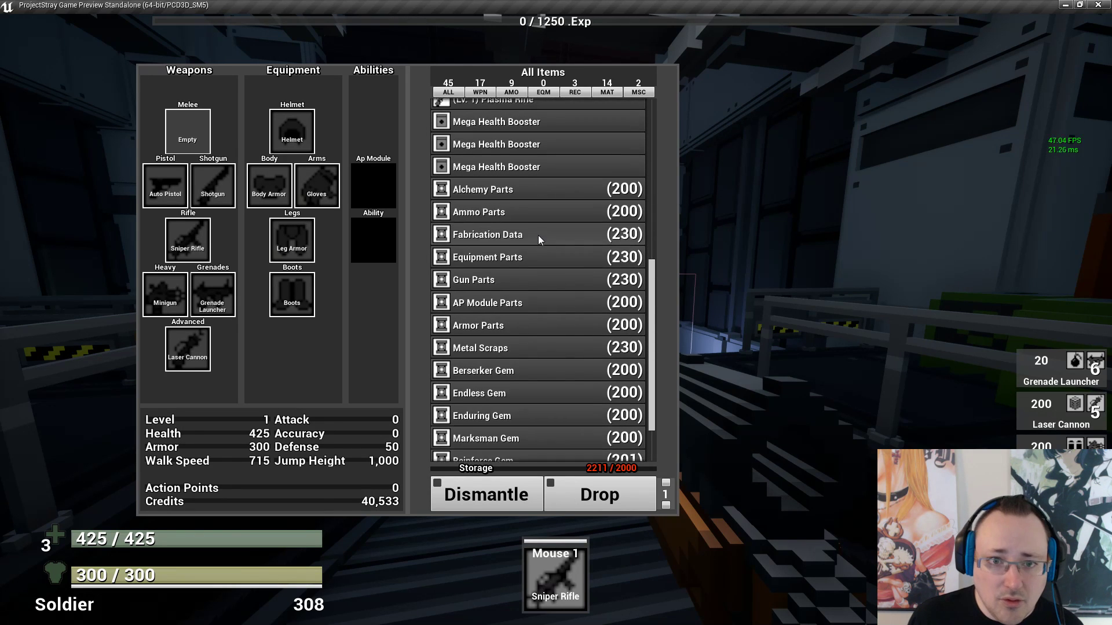
scroll(537, 235, "up", 9)
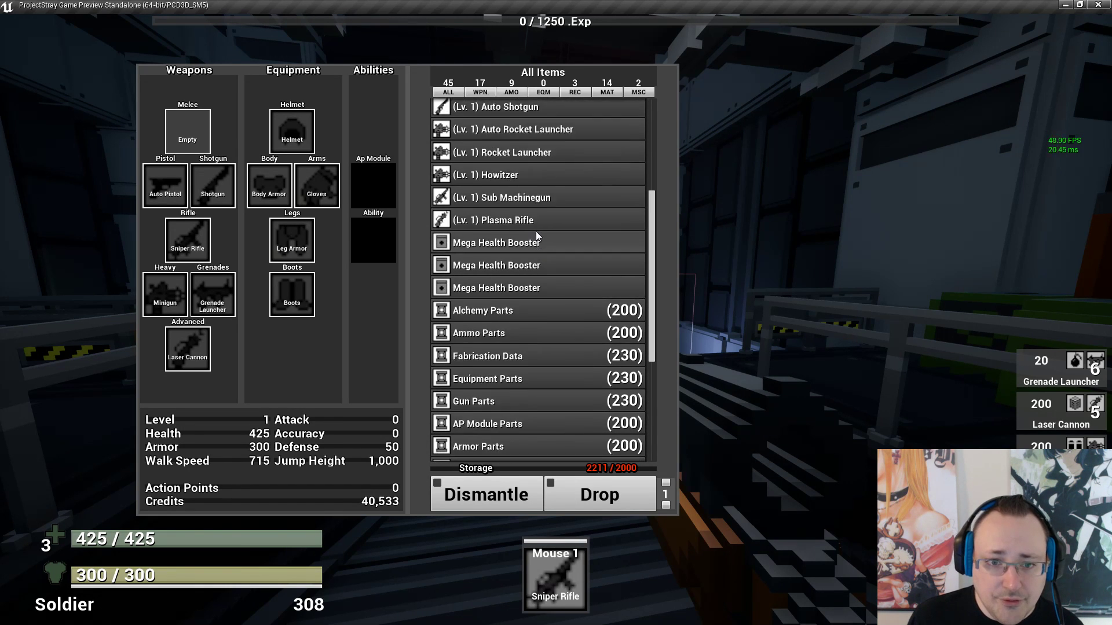
left_click(517, 258)
key("Tab")
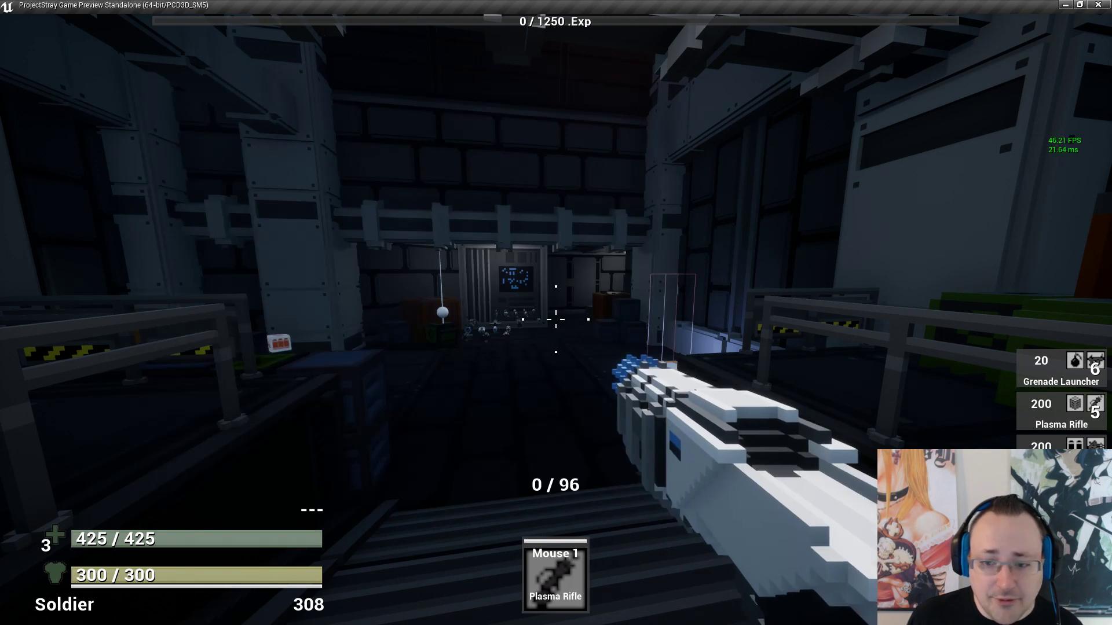
Reload the Plasma Rifle and test-fire it from the hip and while aiming to check its sounds, muzzle flash and impact effect
key("r")
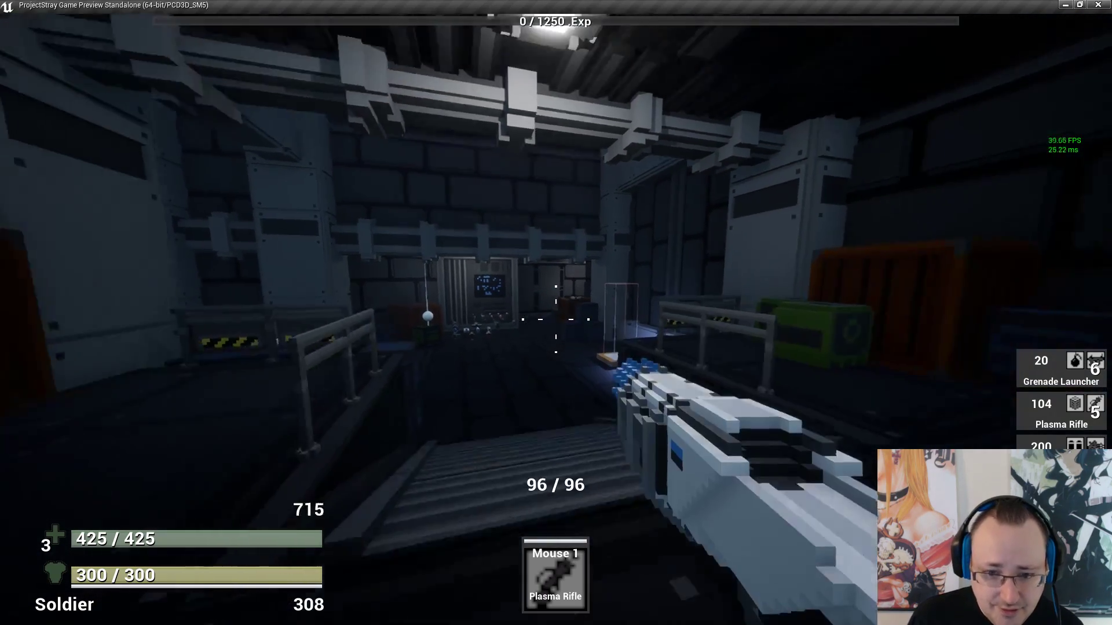
left_click(556, 319)
right_click(556, 319)
left_click(556, 319)
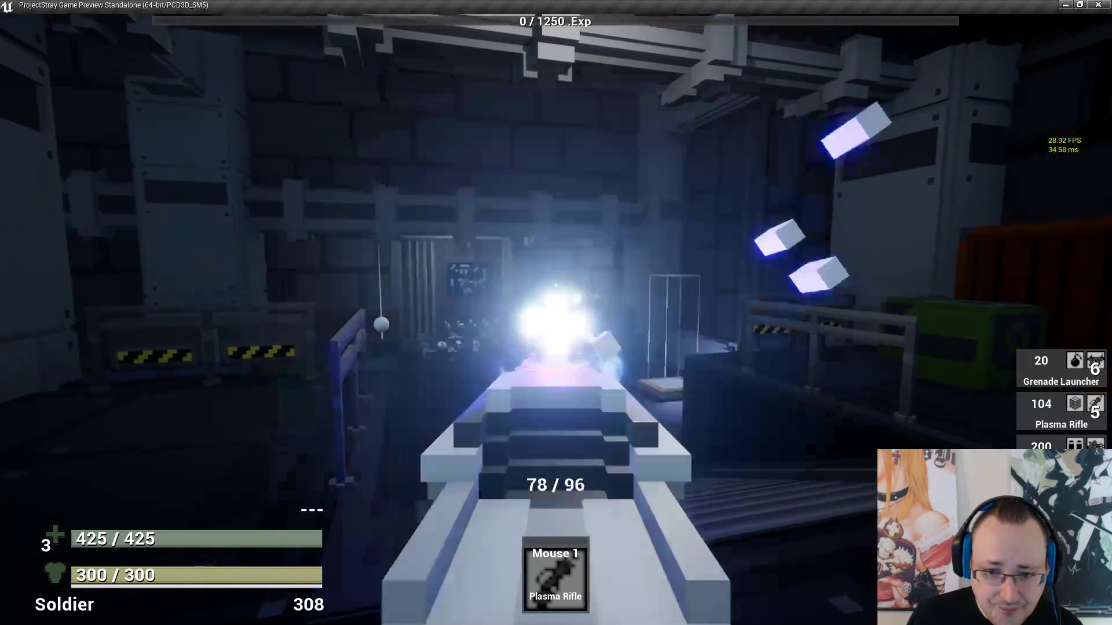
left_click(556, 320)
left_click(556, 319)
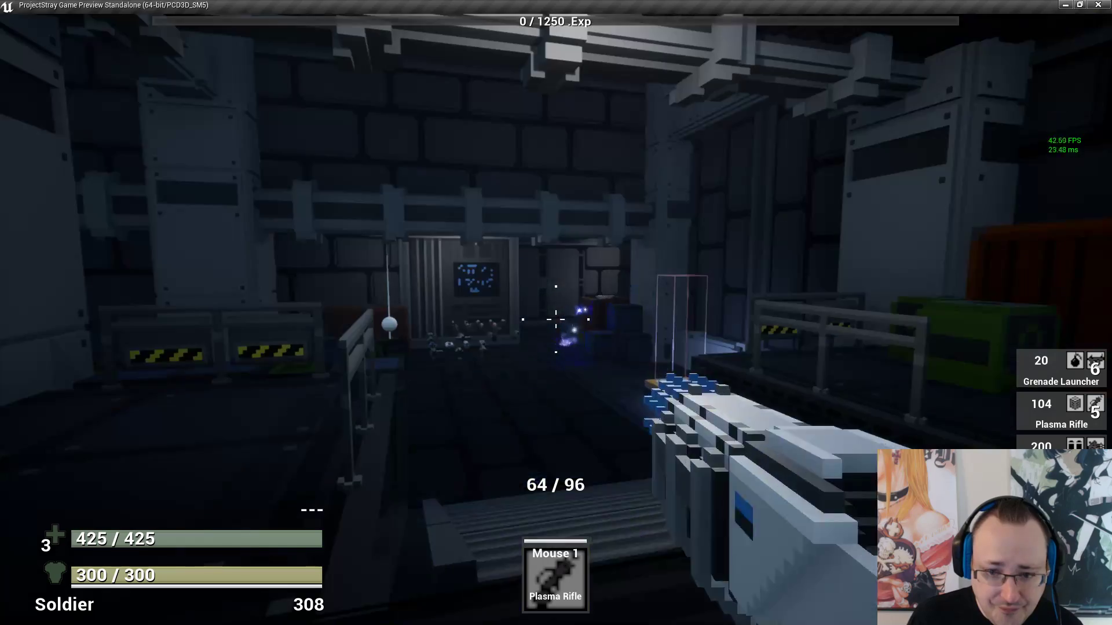
right_click(556, 319)
left_click(556, 319)
left_click(556, 319)
left_click(556, 320)
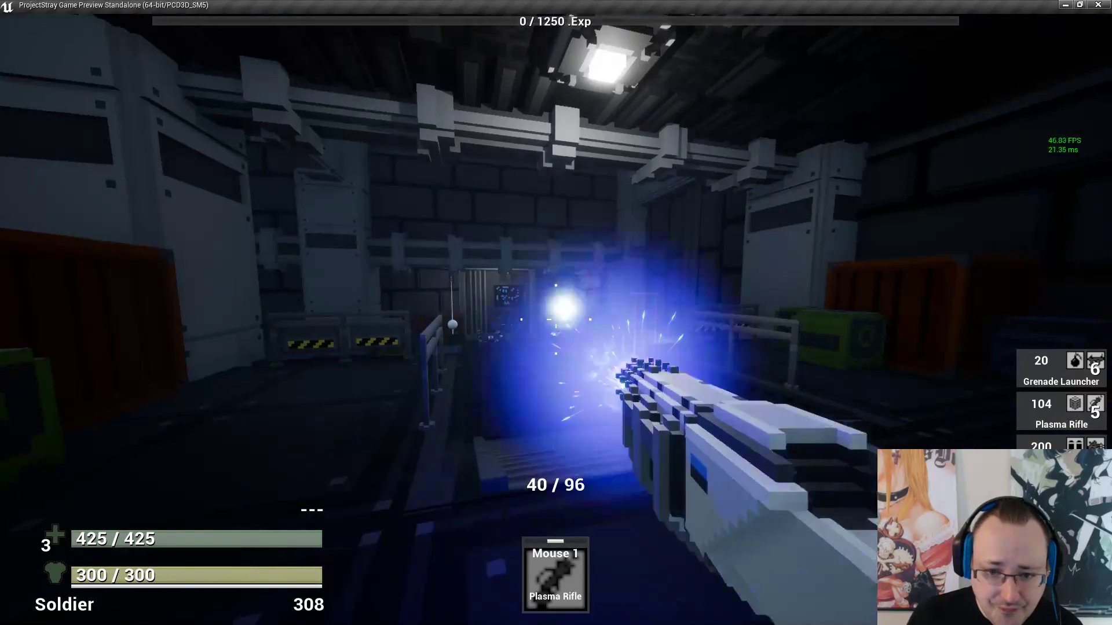
left_click(556, 319)
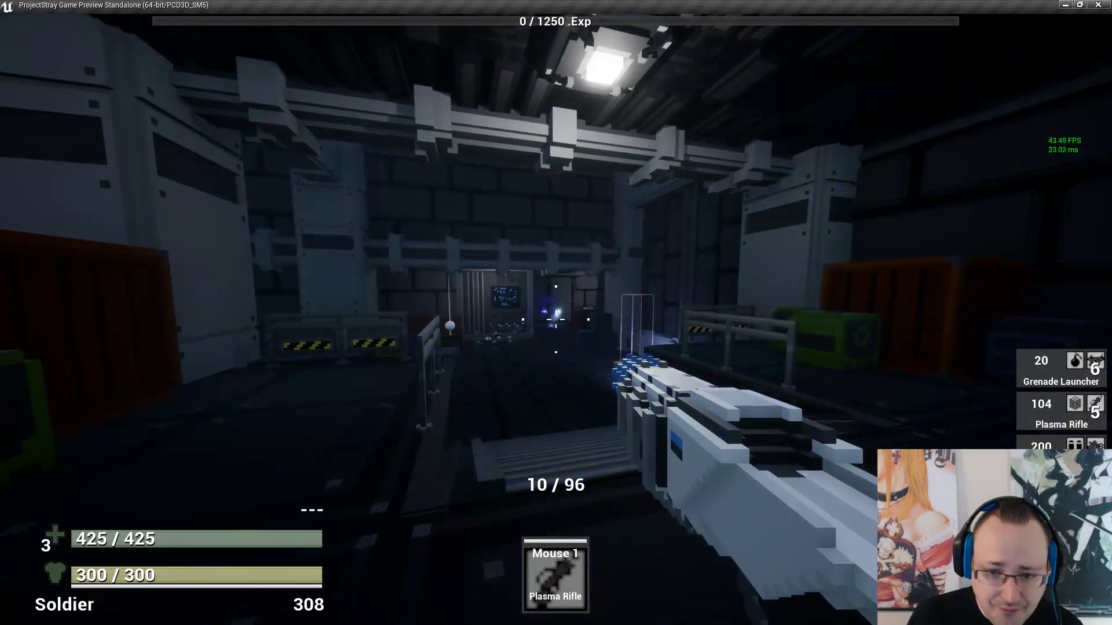
left_click(556, 319)
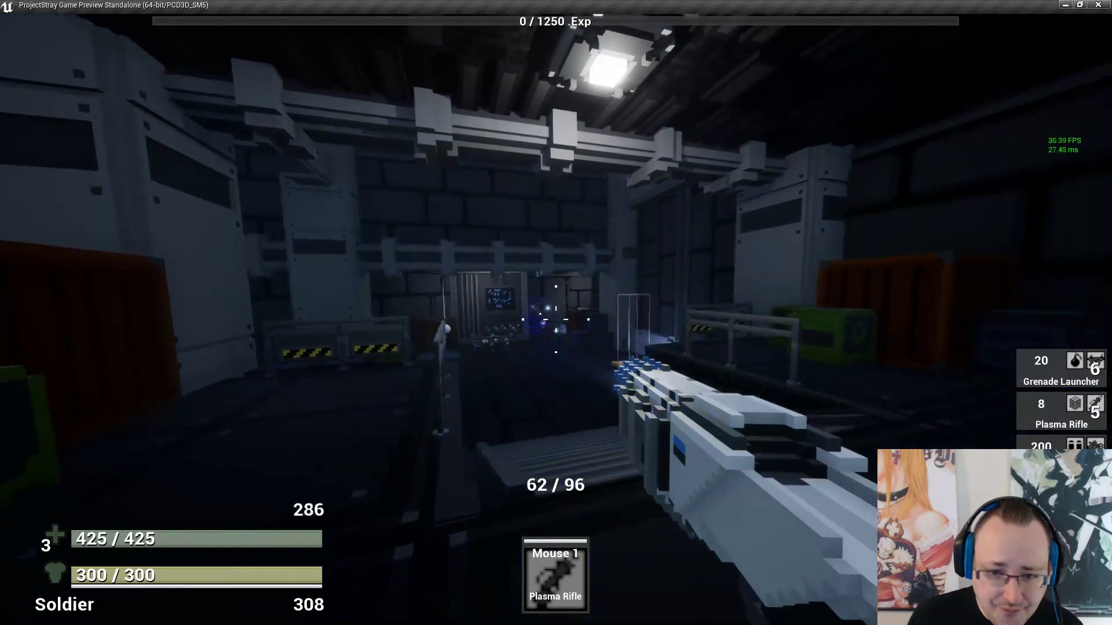
left_click(556, 319)
left_click(556, 319)
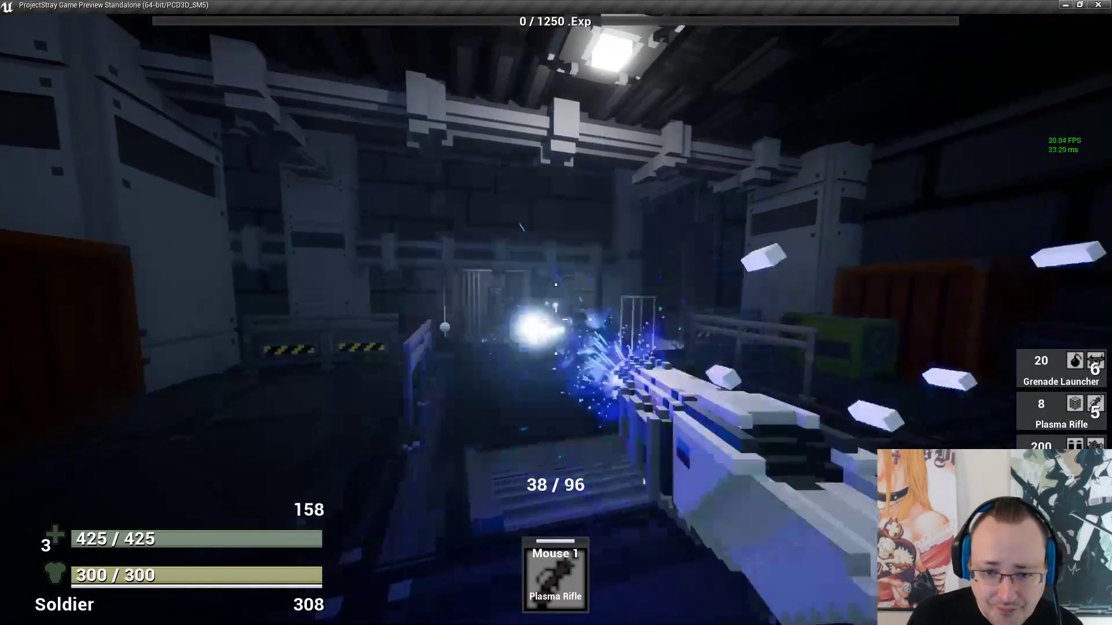
Walk around the hub, fire off the Plasma Rifle's remaining rounds, reload it and end the game preview
key("w")
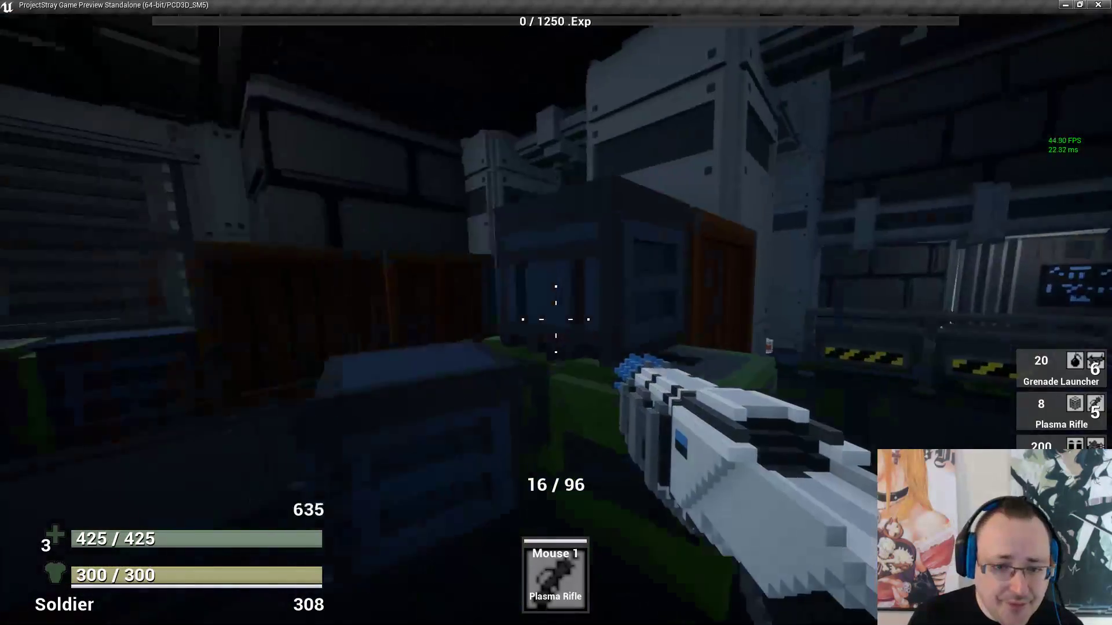
key("w")
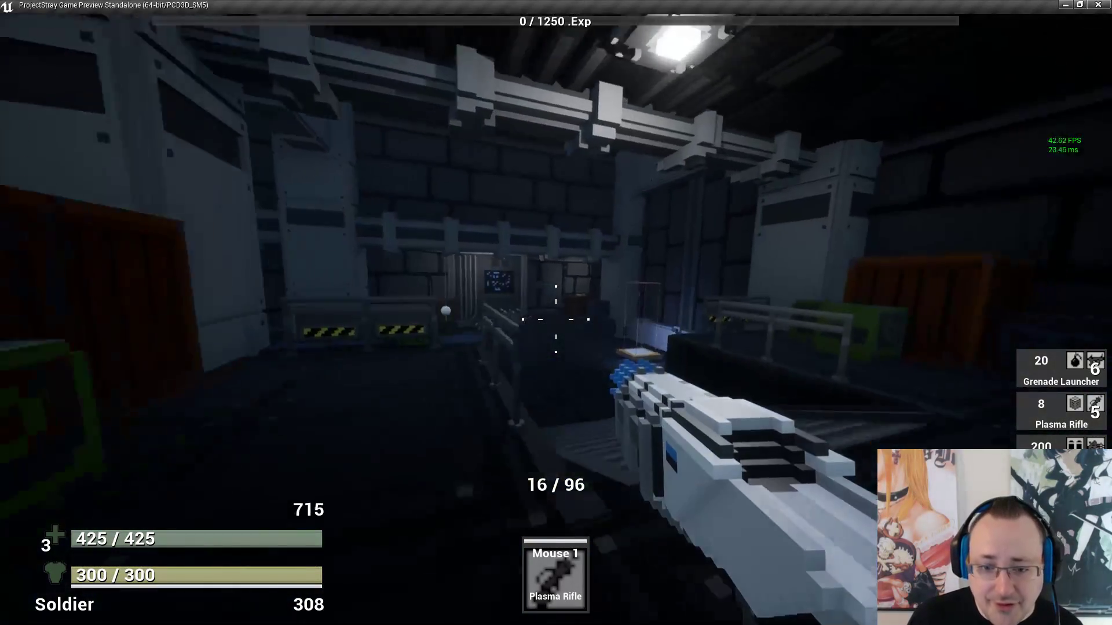
left_click(555, 319)
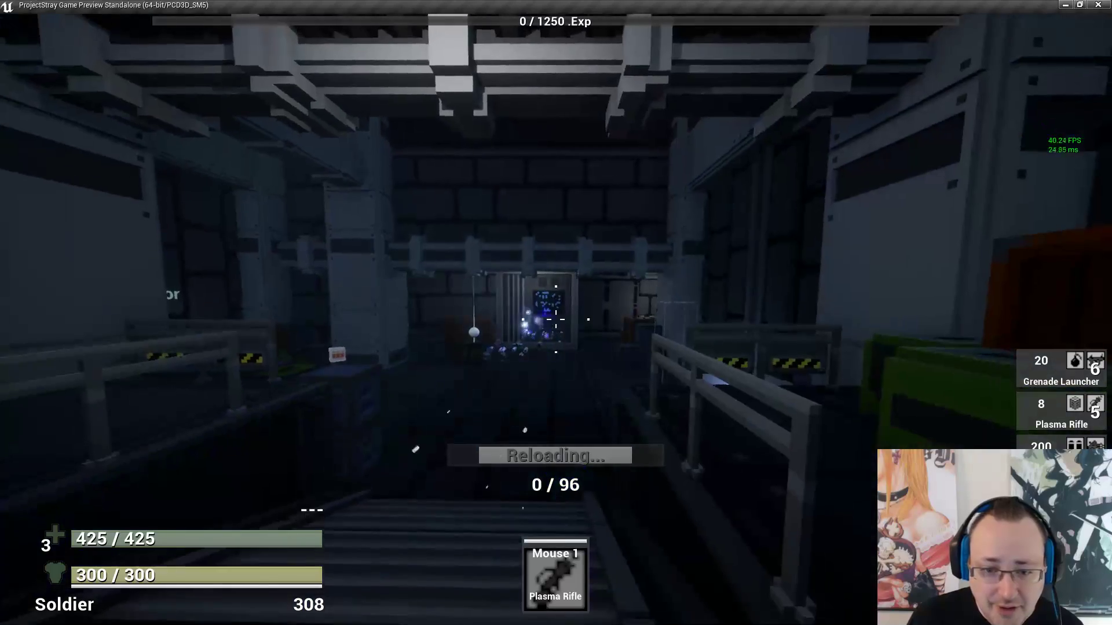
key("r")
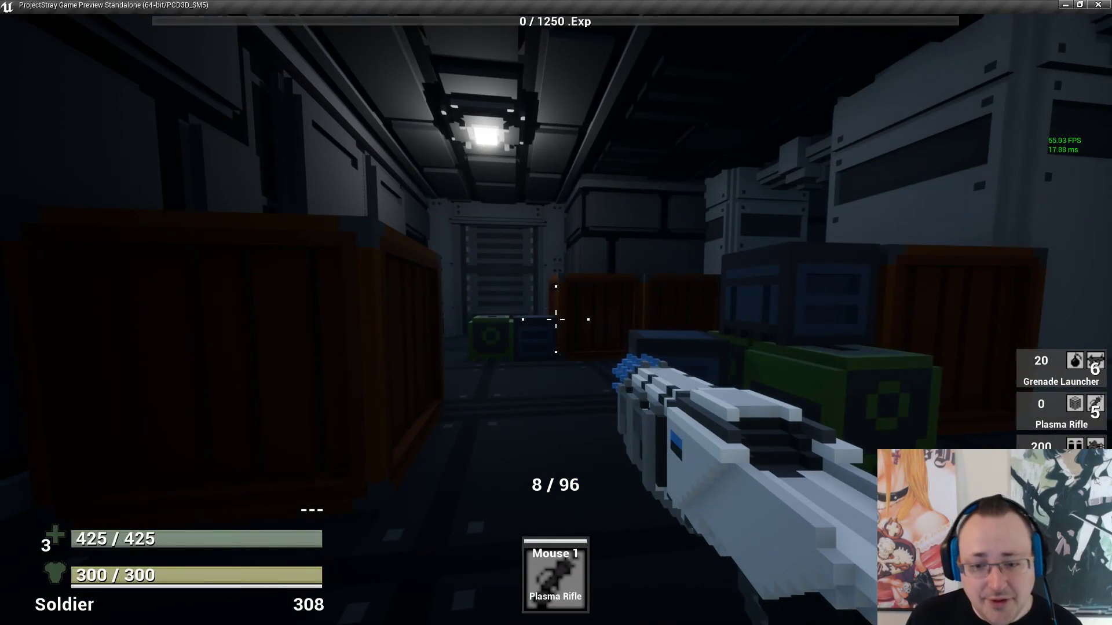
key("Escape")
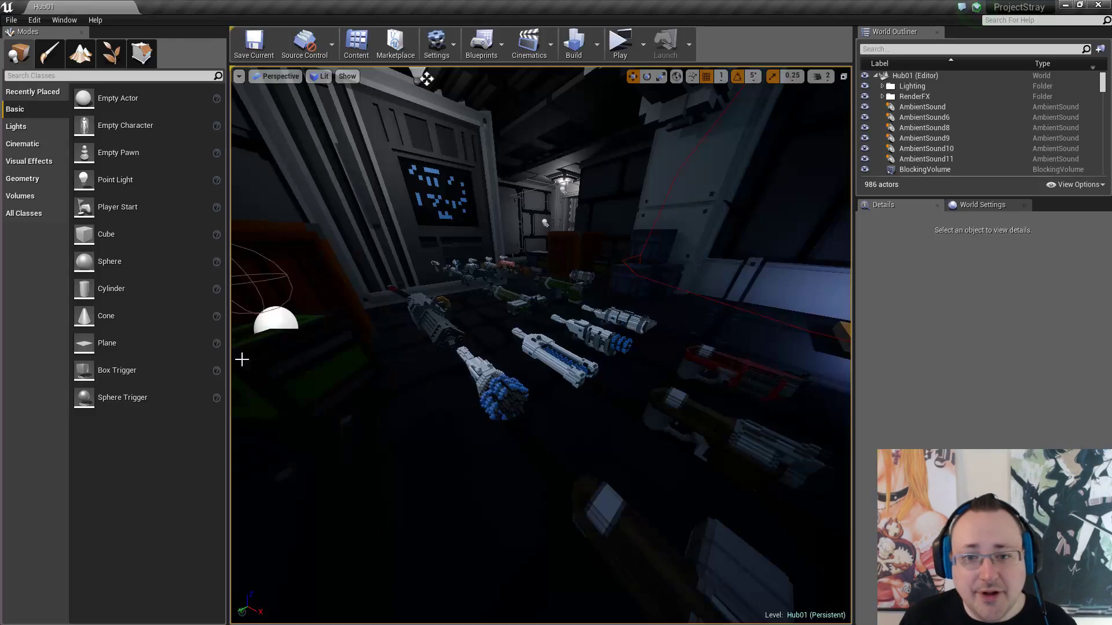
Restart the game preview, maximize it and open the player's inventory
left_click(622, 37)
left_click(987, 51)
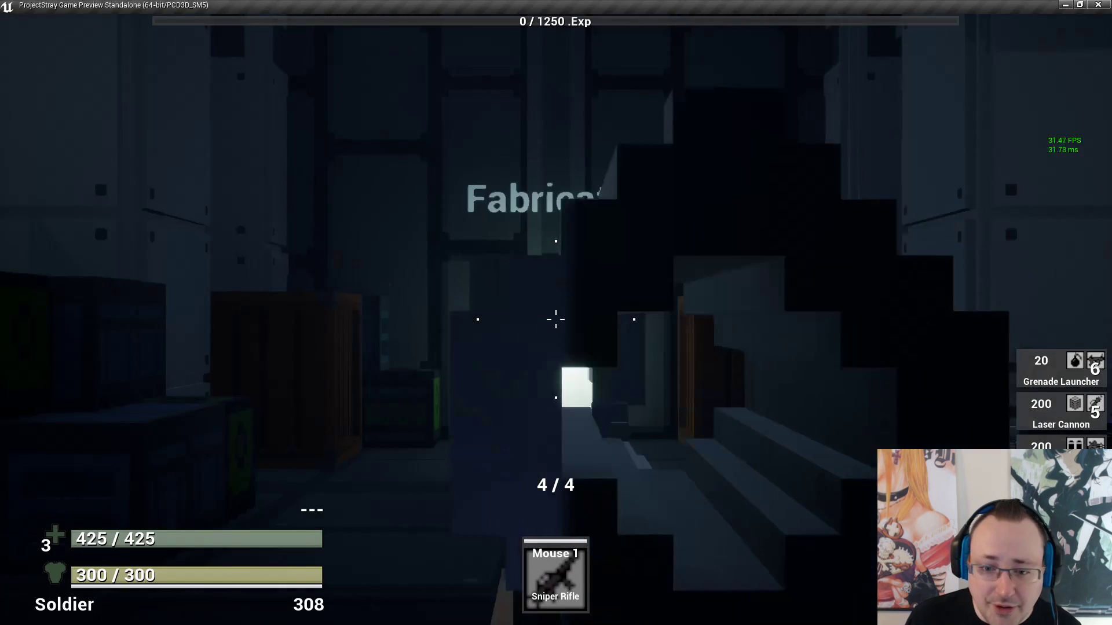
key("i")
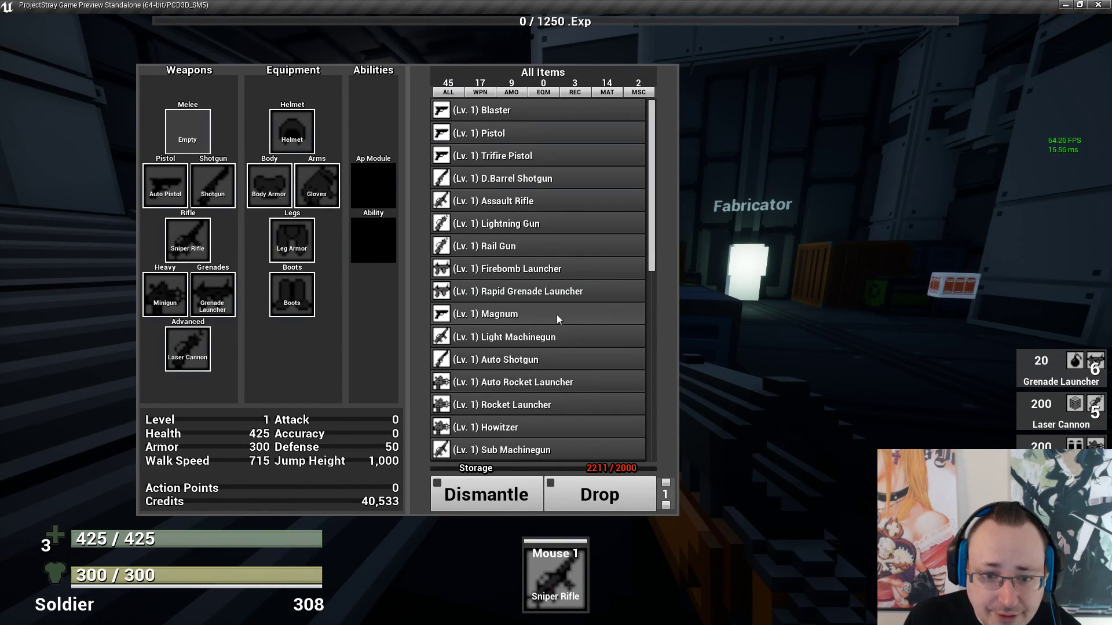
Look through the player's full inventory for the Laser Cannon and return to play
scroll(557, 315, "down", 5)
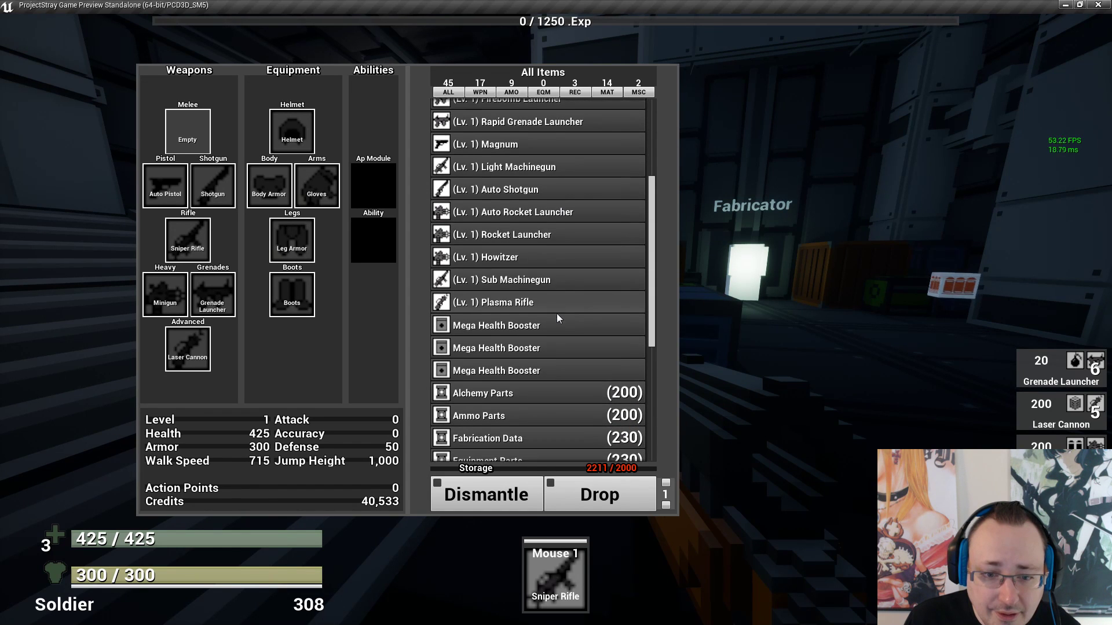
scroll(557, 315, "up", 4)
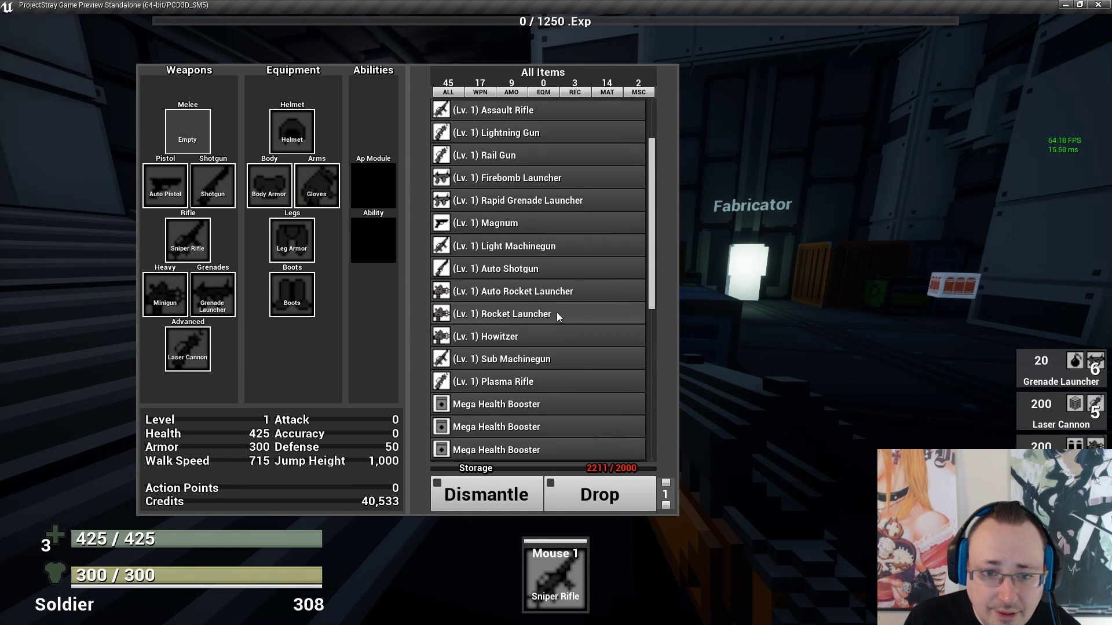
scroll(558, 316, "up", 4)
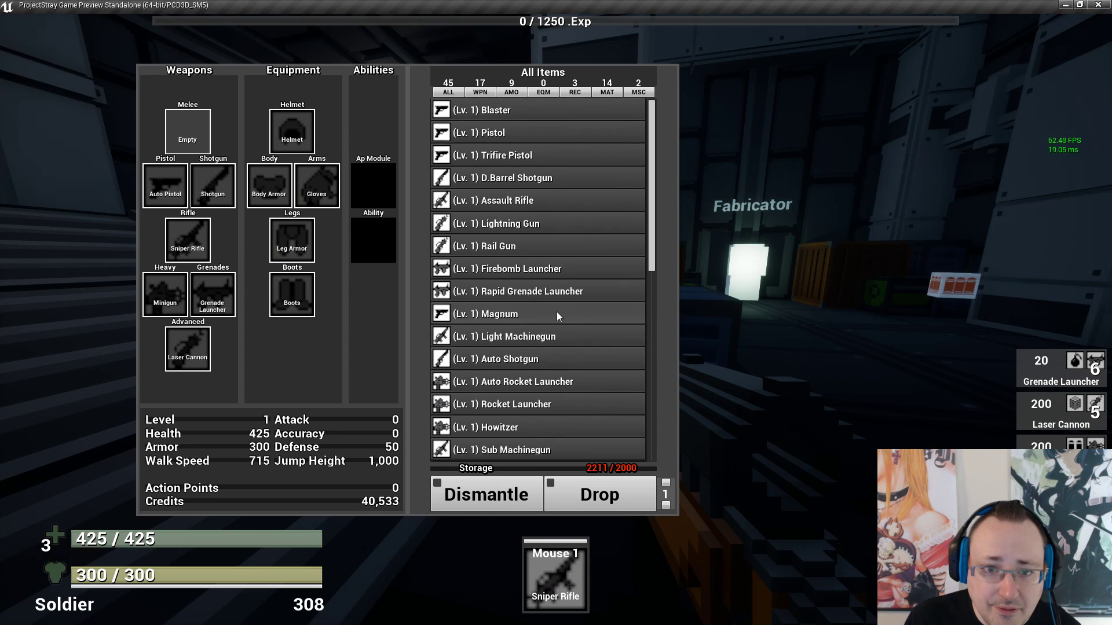
scroll(557, 315, "down", 6)
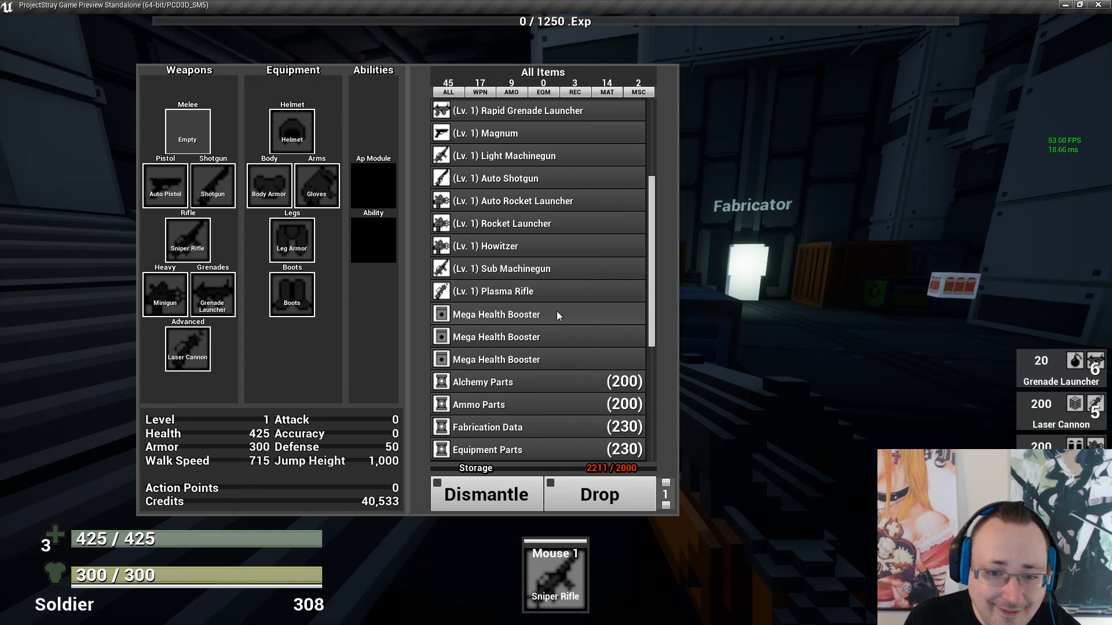
scroll(557, 311, "down", 9)
scroll(557, 308, "up", 2)
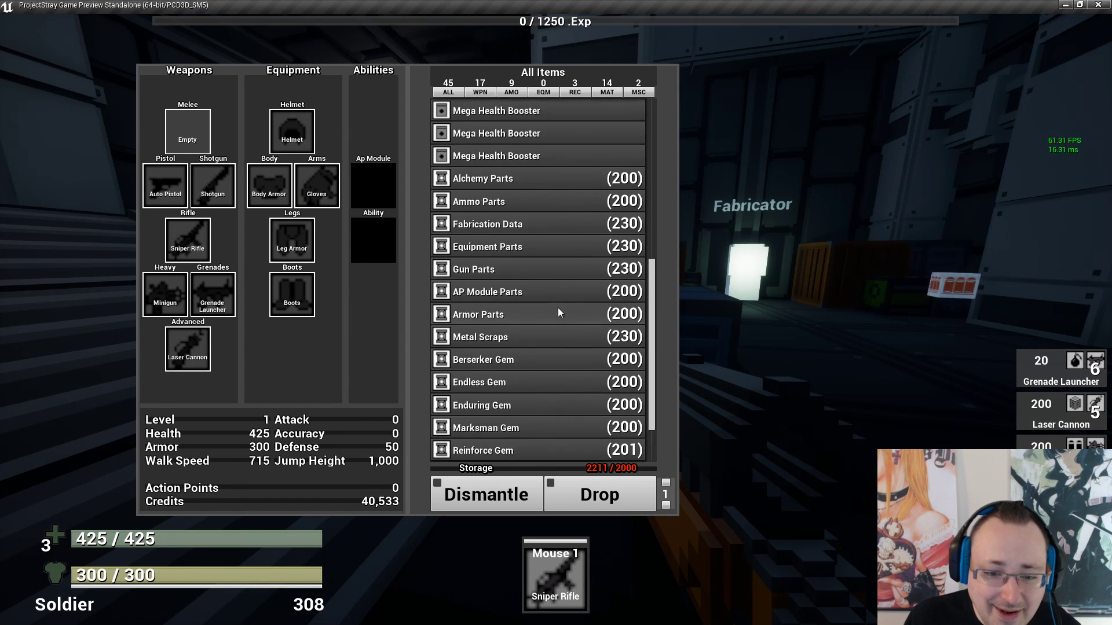
scroll(558, 308, "up", 8)
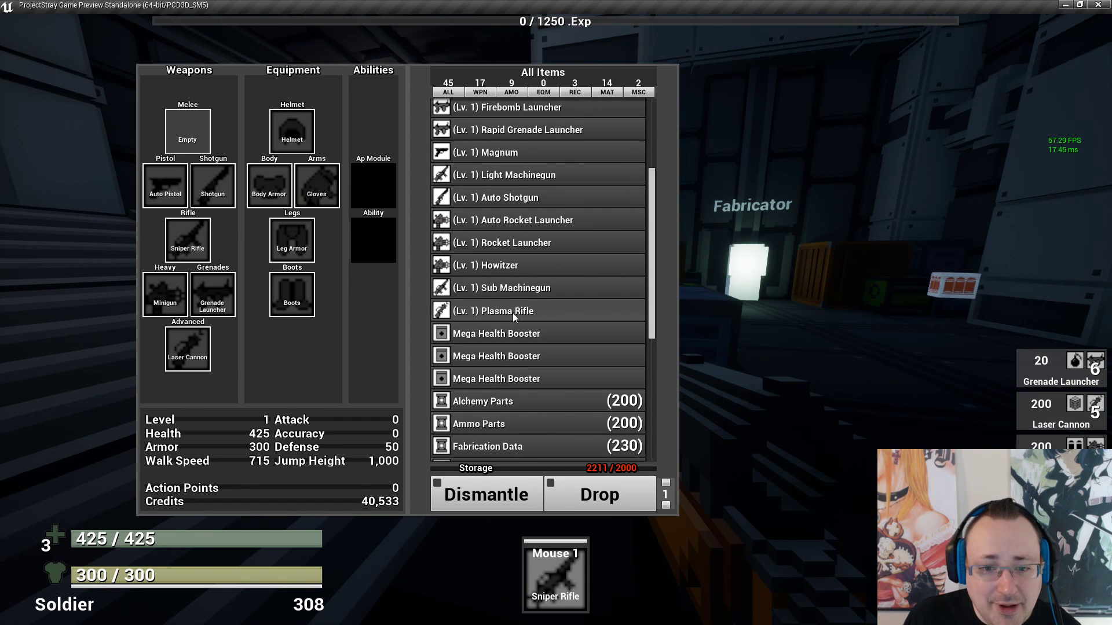
scroll(508, 314, "up", 4)
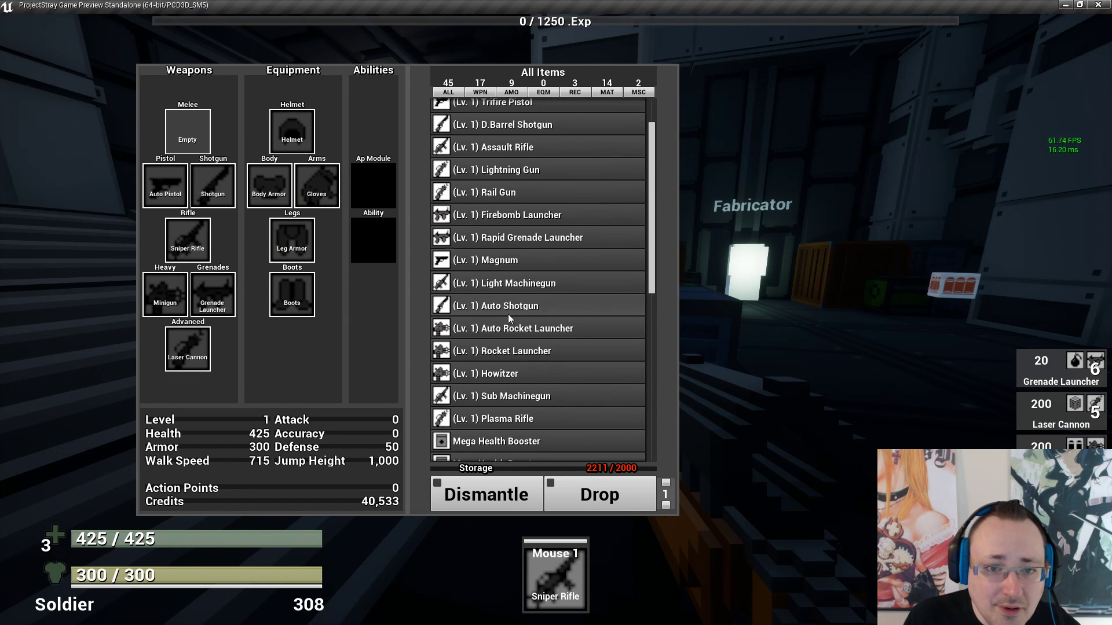
scroll(517, 190, "up", 1)
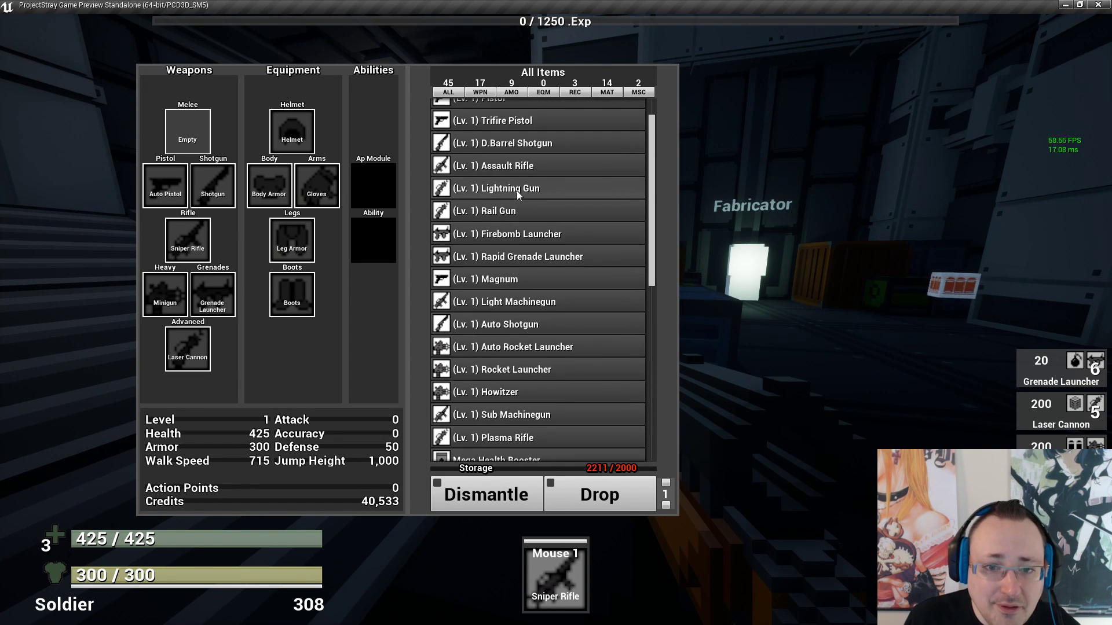
scroll(517, 189, "up", 2)
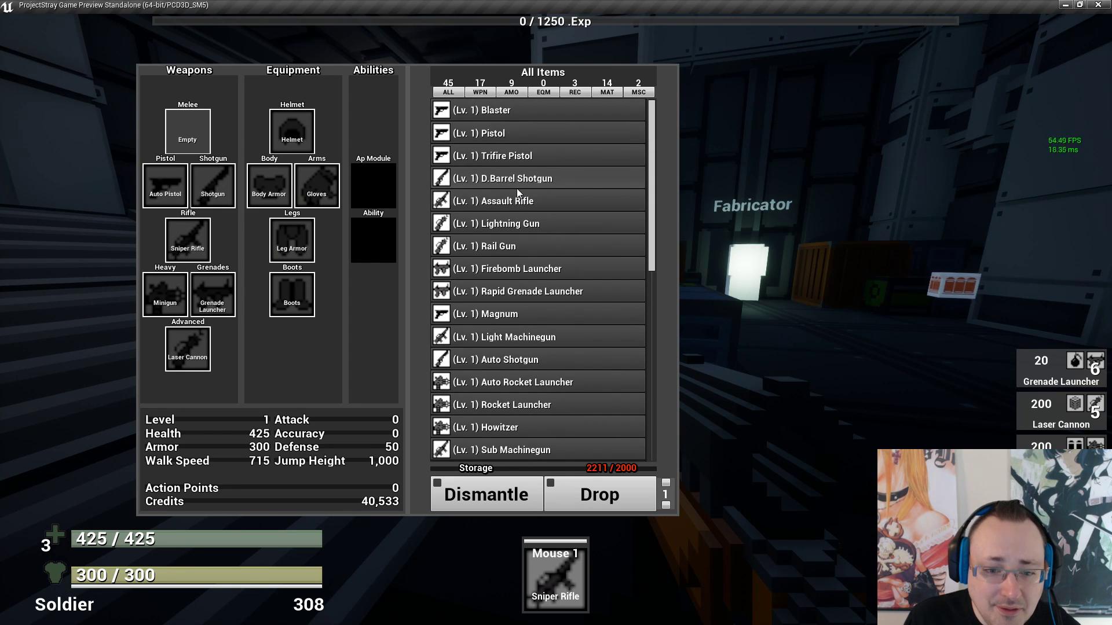
scroll(517, 188, "down", 4)
key("Tab")
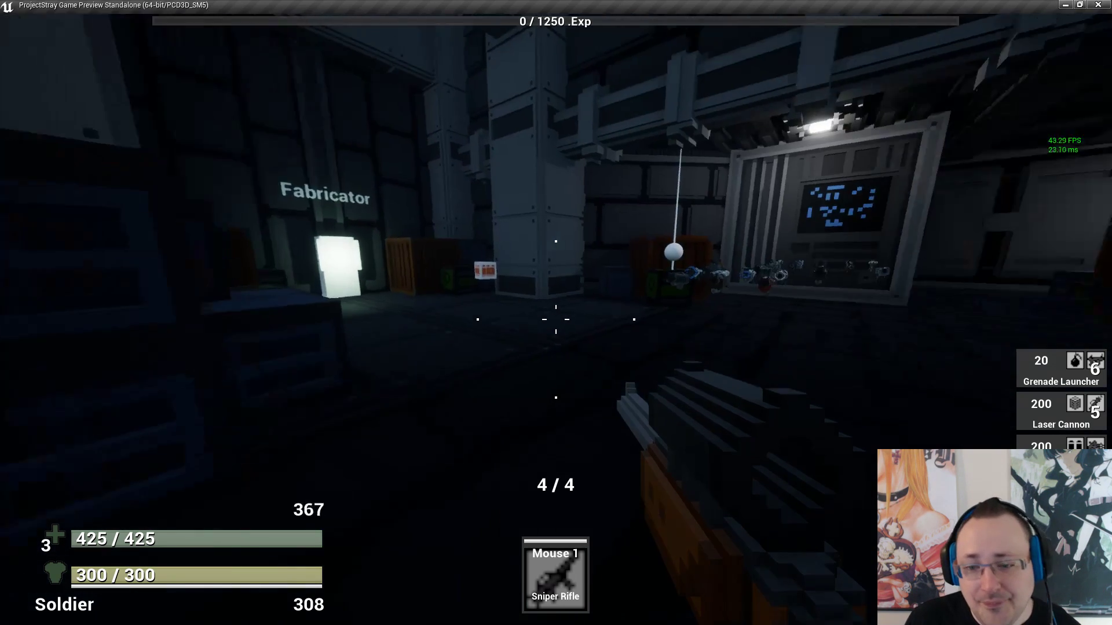
Walk to the Dev Case, loot a Laser Cannon from it and move back into the hub
key("w")
key("e")
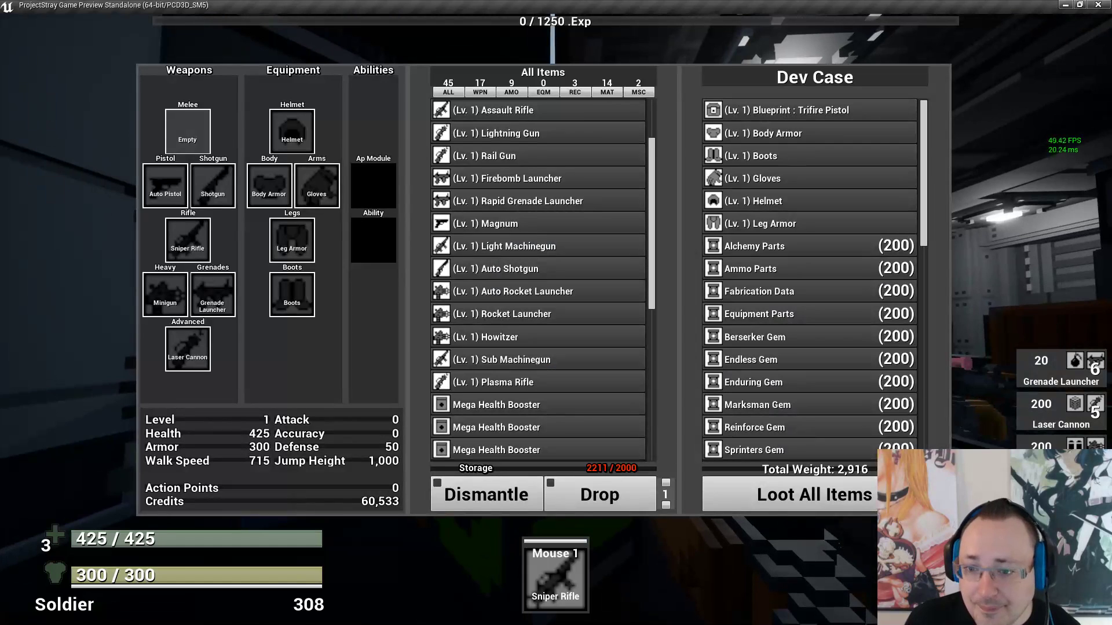
scroll(895, 243, "down", 15)
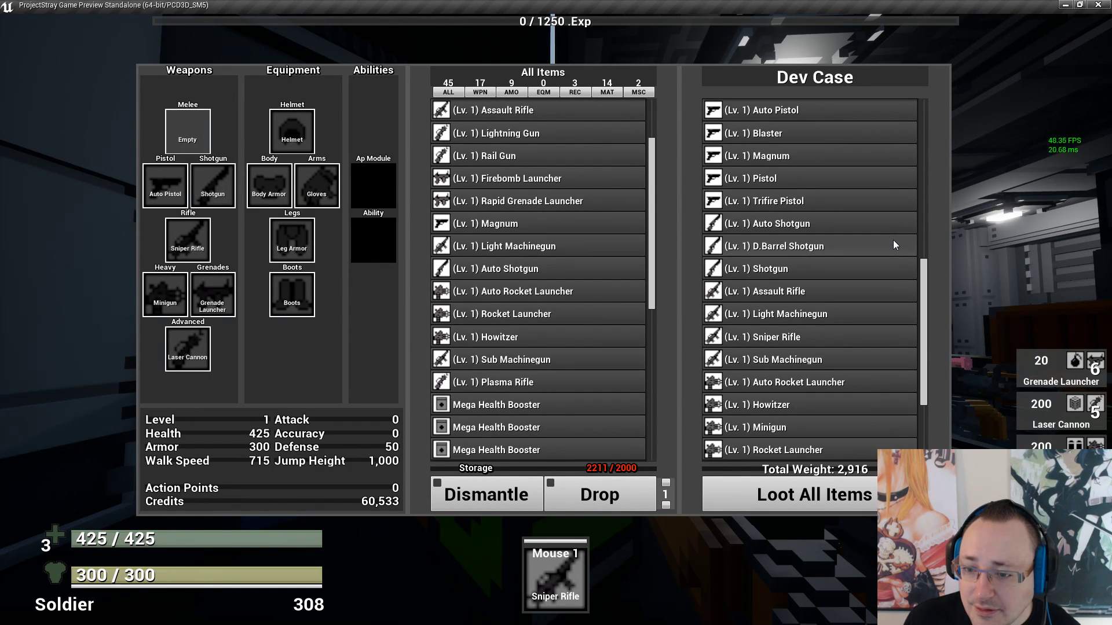
scroll(876, 286, "down", 3)
scroll(876, 286, "down", 2)
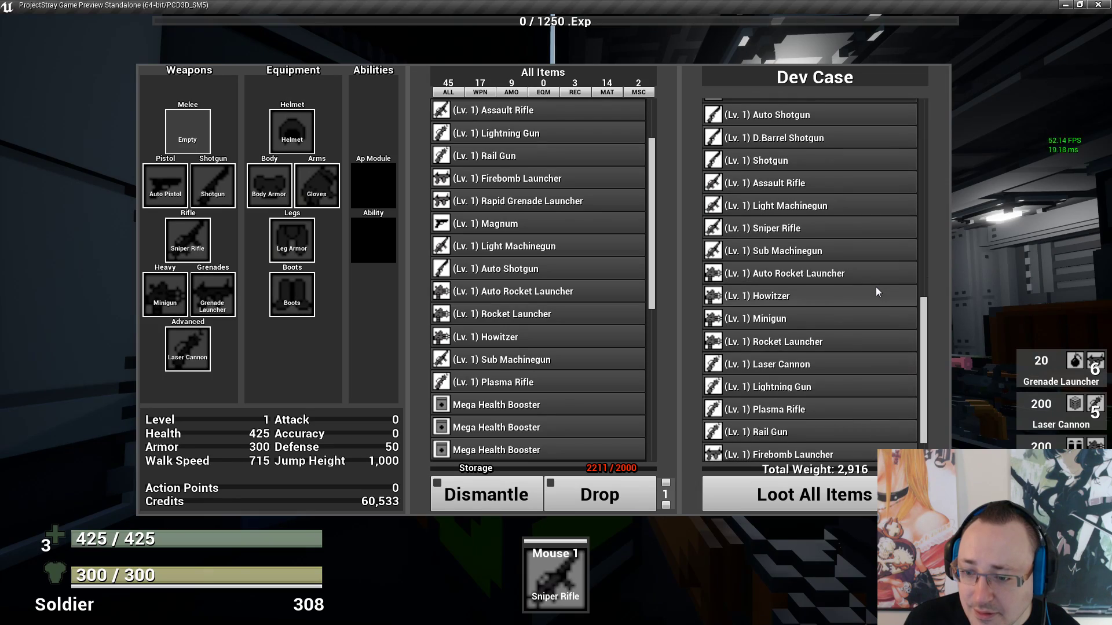
left_click(838, 360)
key("e")
key("w")
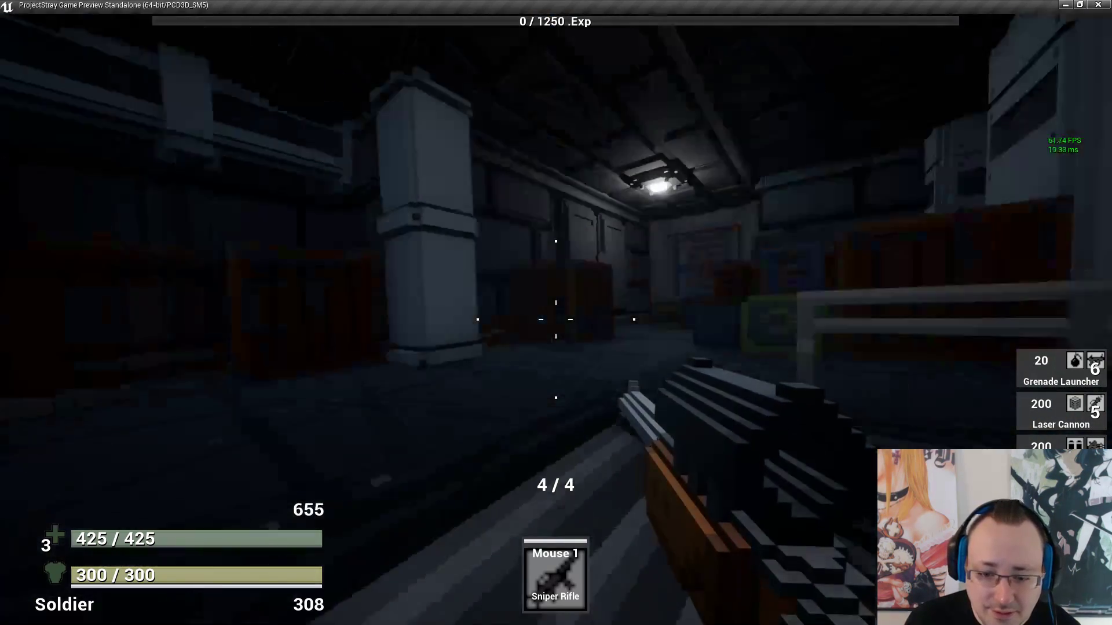
Filter the player's inventory to weapons, find the Laser Cannon in the list and return to play
key("i")
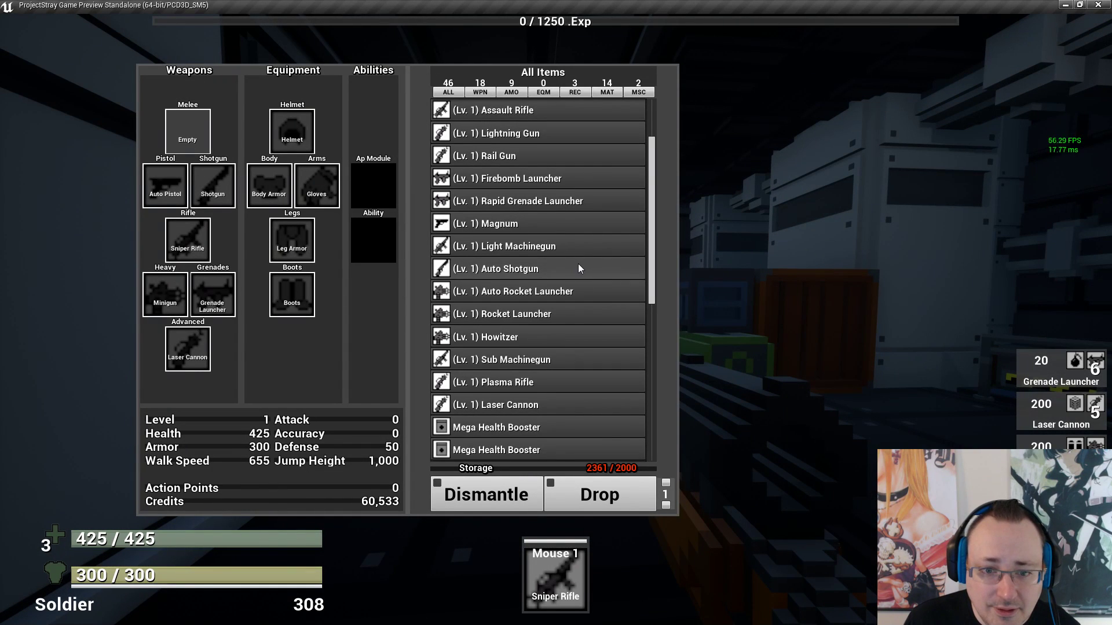
scroll(578, 264, "down", 5)
scroll(578, 264, "down", 2)
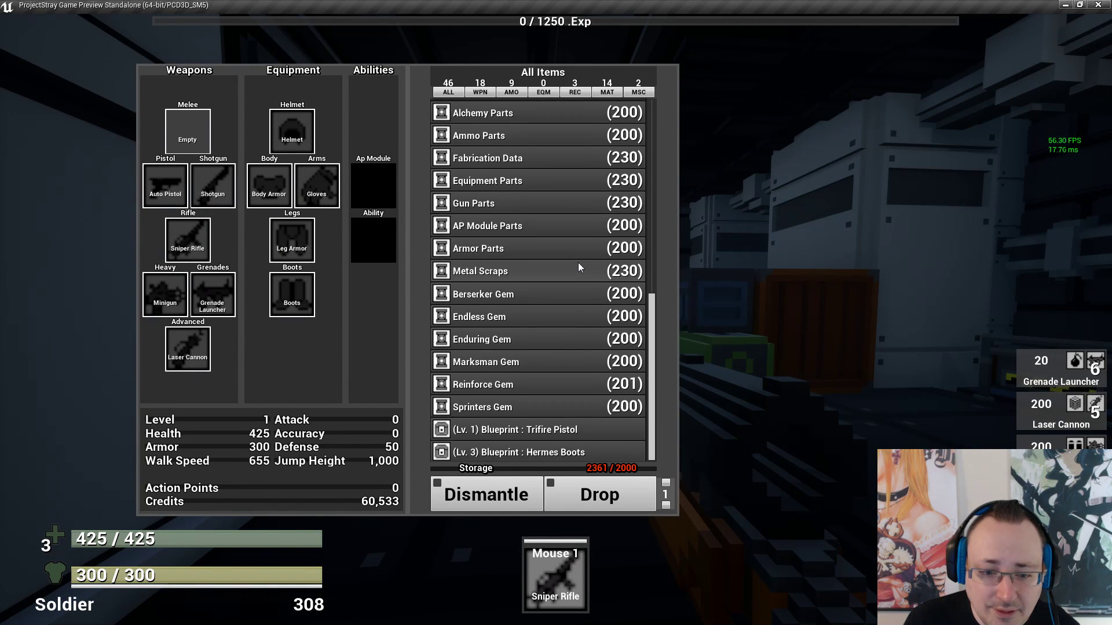
left_click(473, 95)
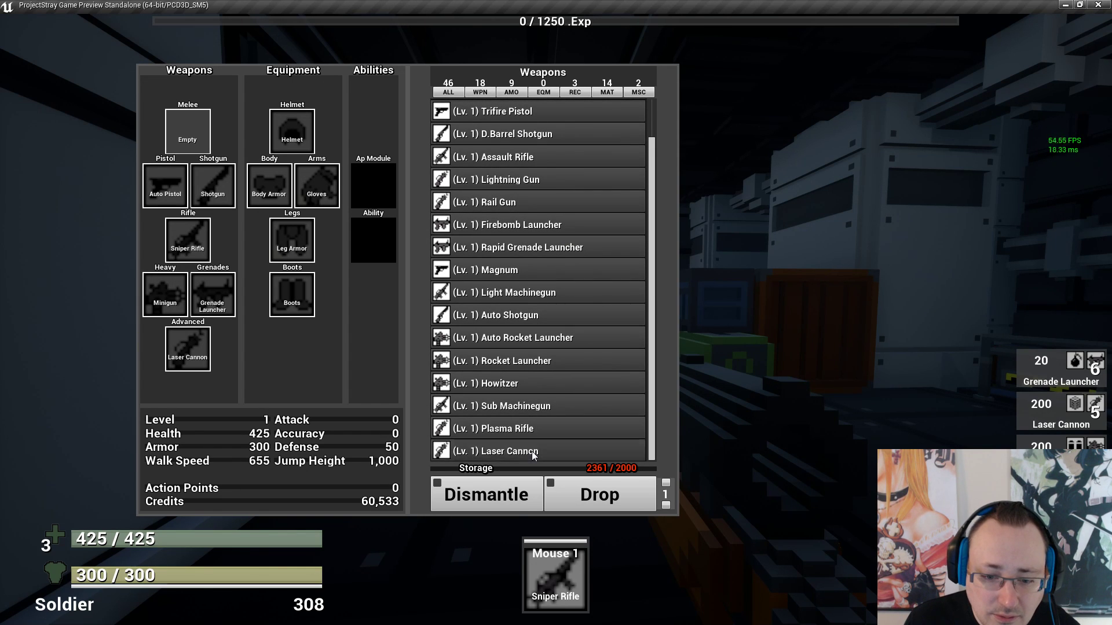
key("Tab")
Reload the Laser Cannon and fire several magazines around the hub to check its sounds, muzzle flash and impact effect
key("r")
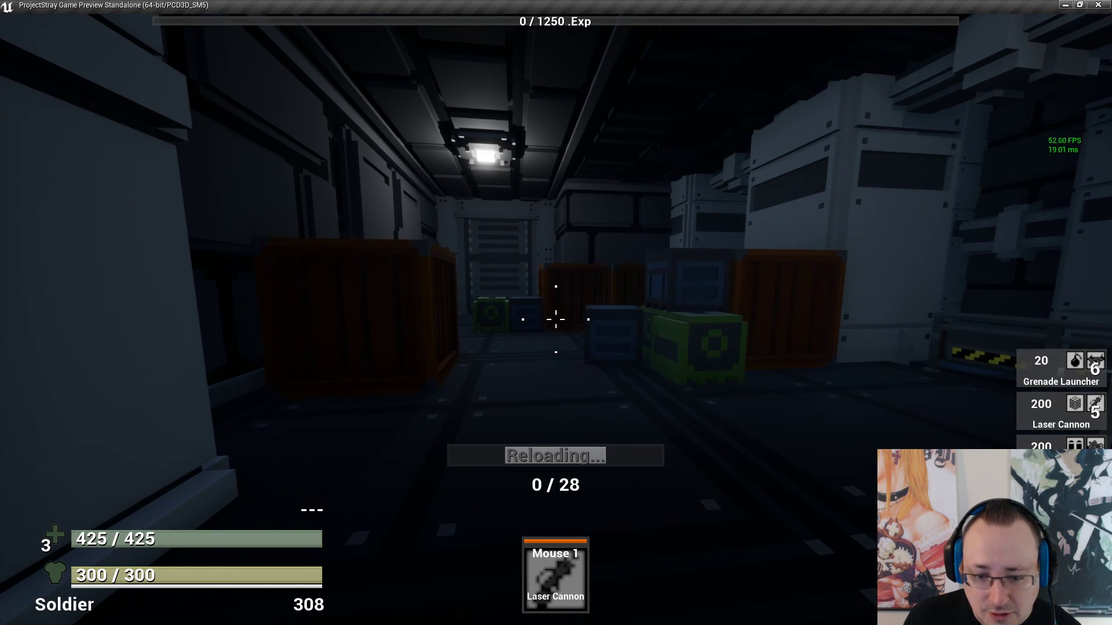
key("w")
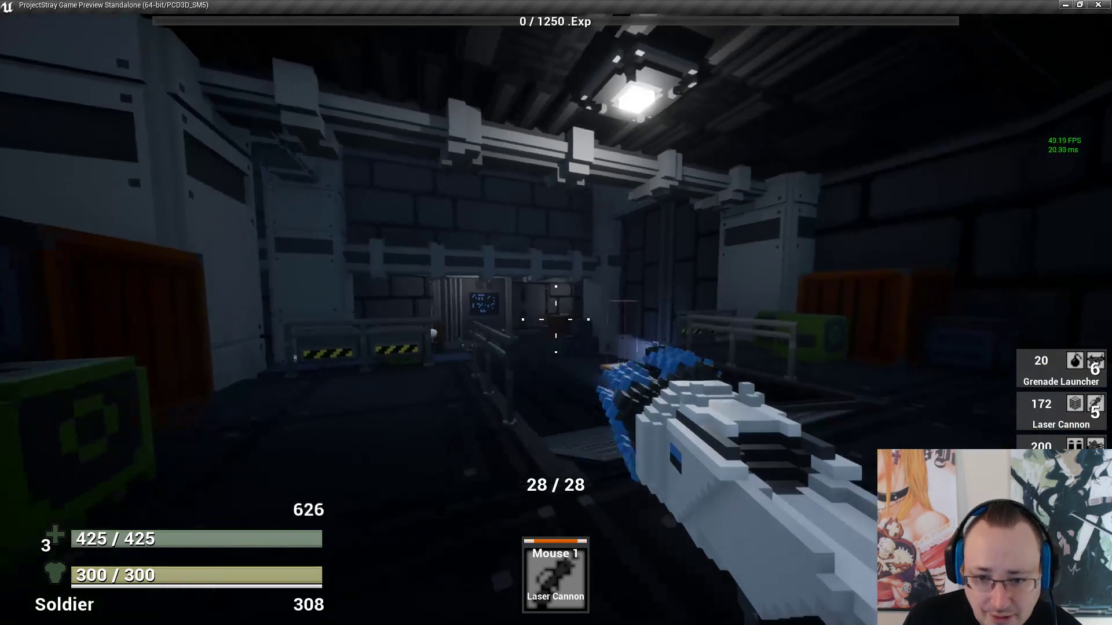
left_click(556, 319)
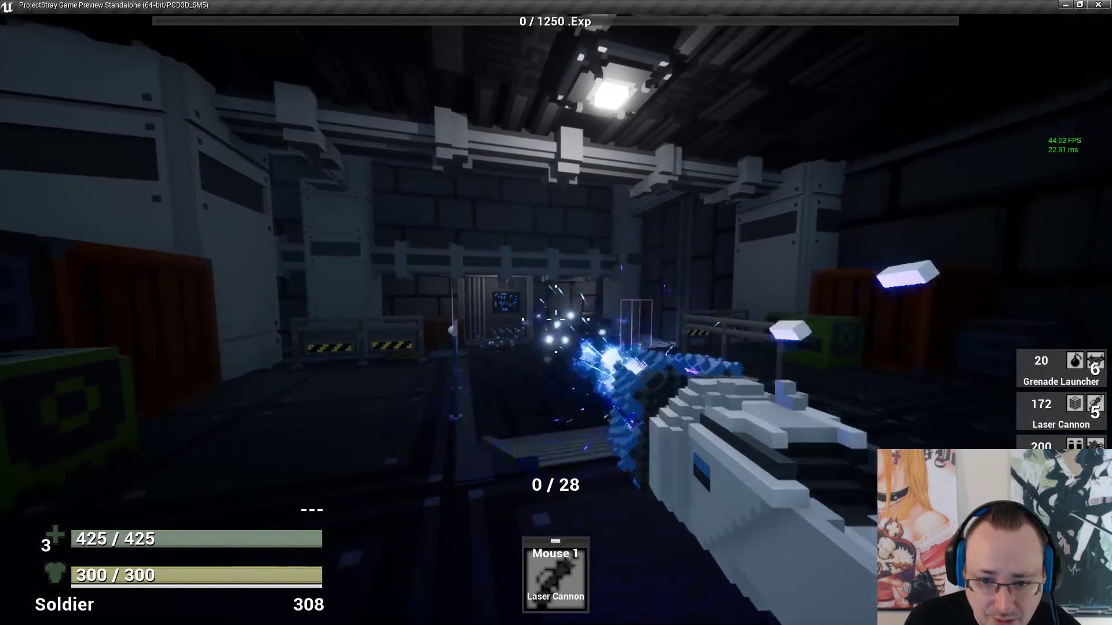
key("r")
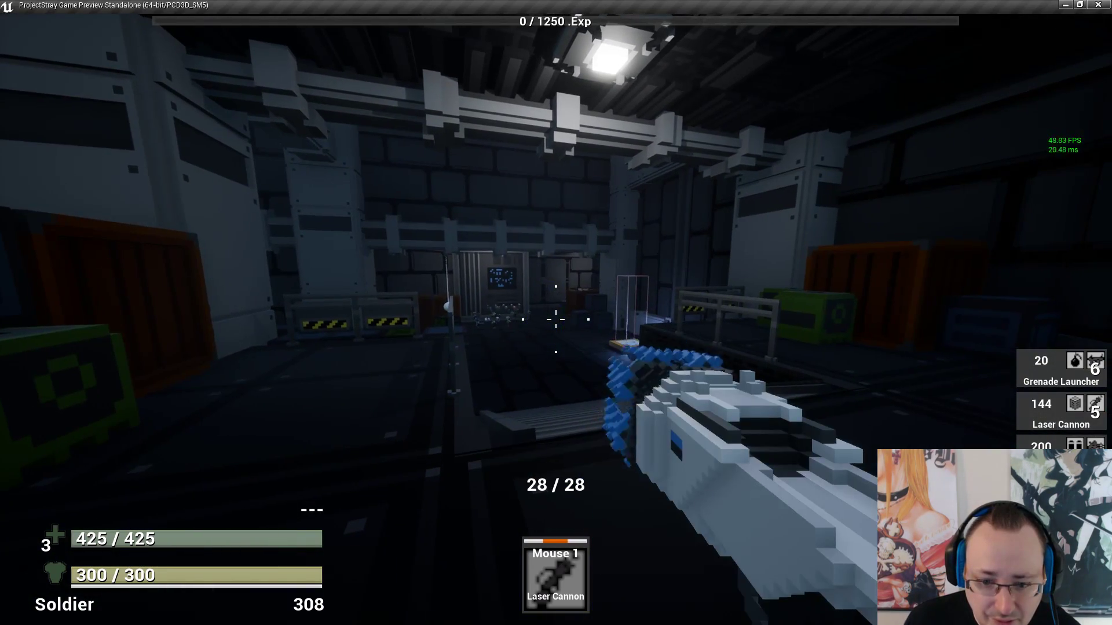
left_click(556, 319)
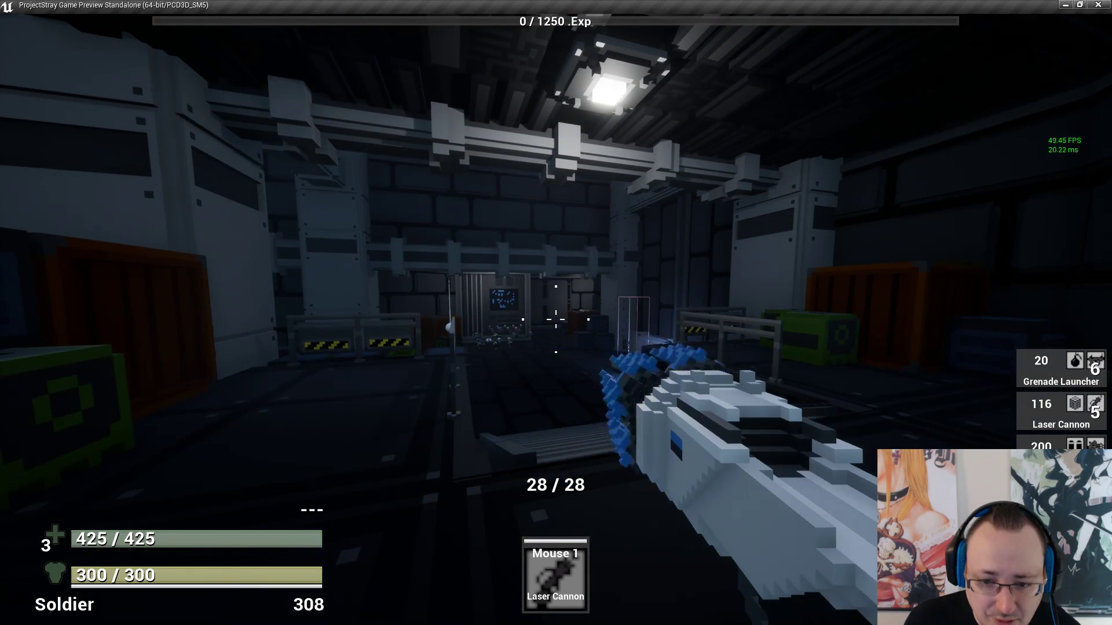
left_click(556, 319)
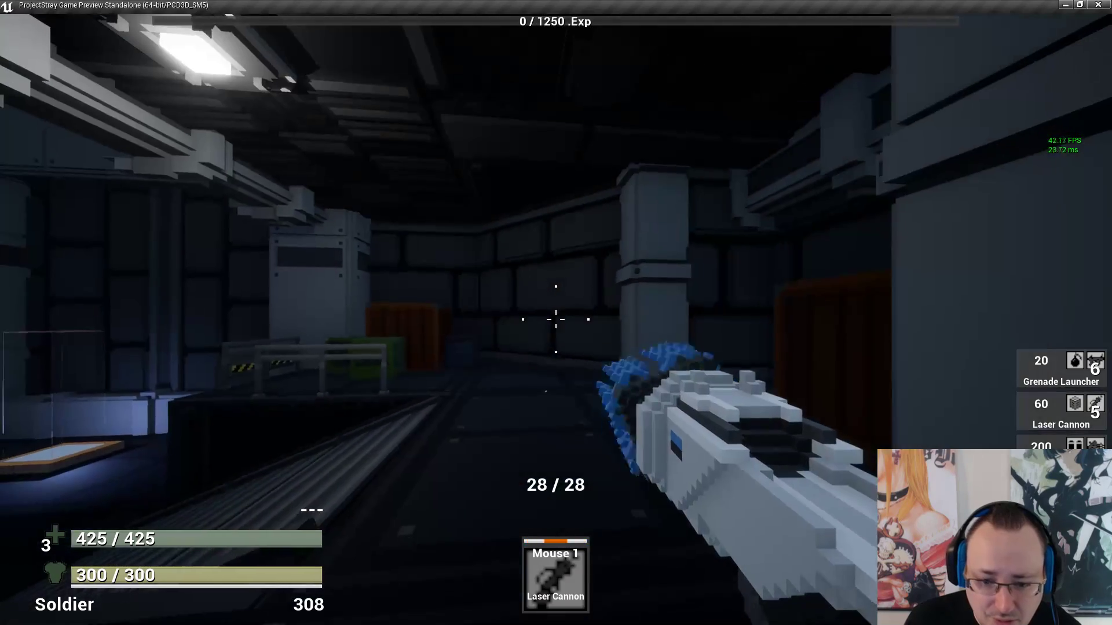
left_click(556, 319)
key("s")
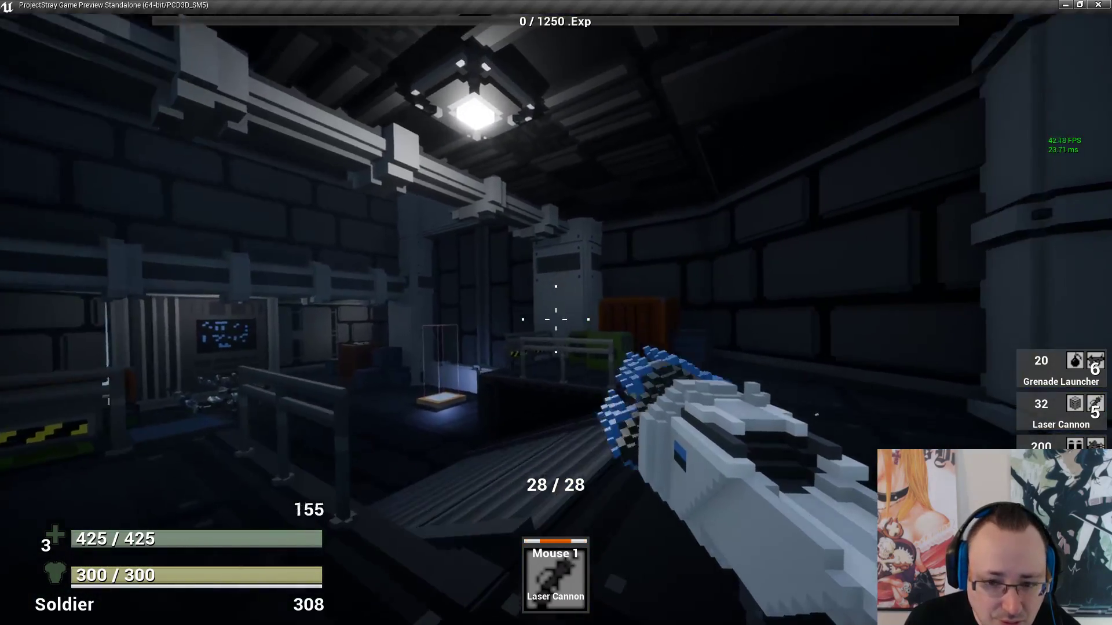
left_click(556, 319)
left_click(556, 319)
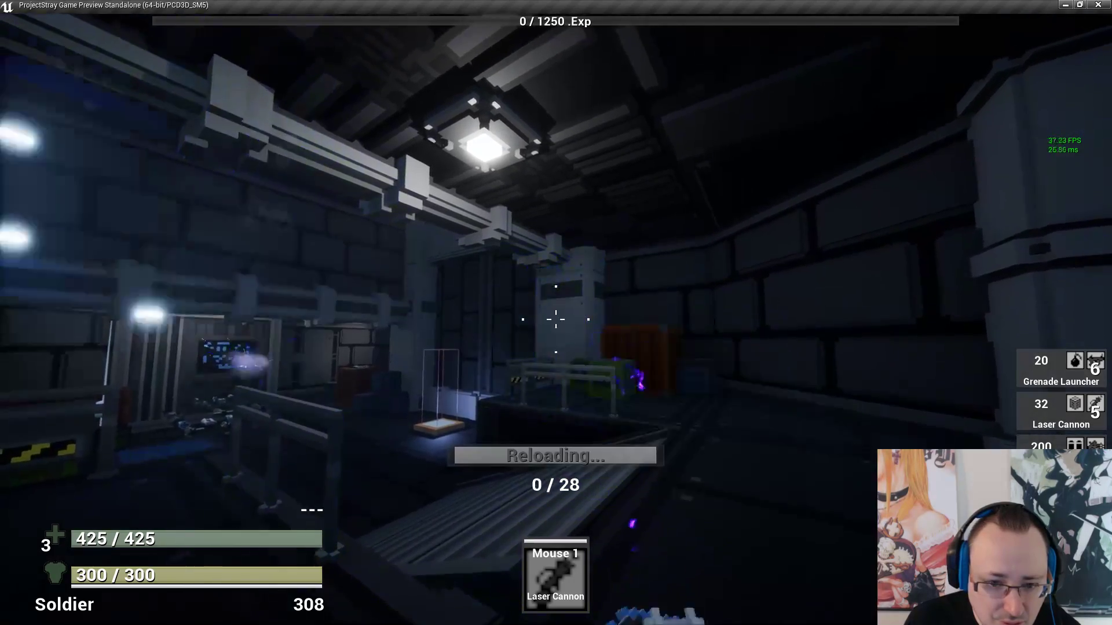
Fire the Laser Cannon at the hub's exit door, walk outside with it and end the game preview
key("w")
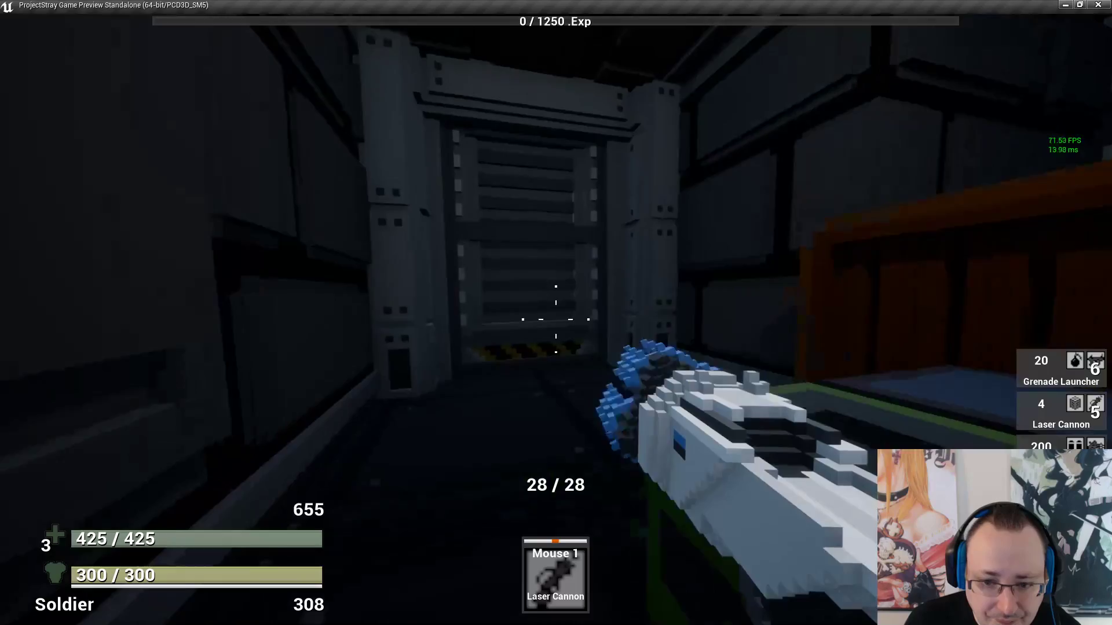
left_click(556, 319)
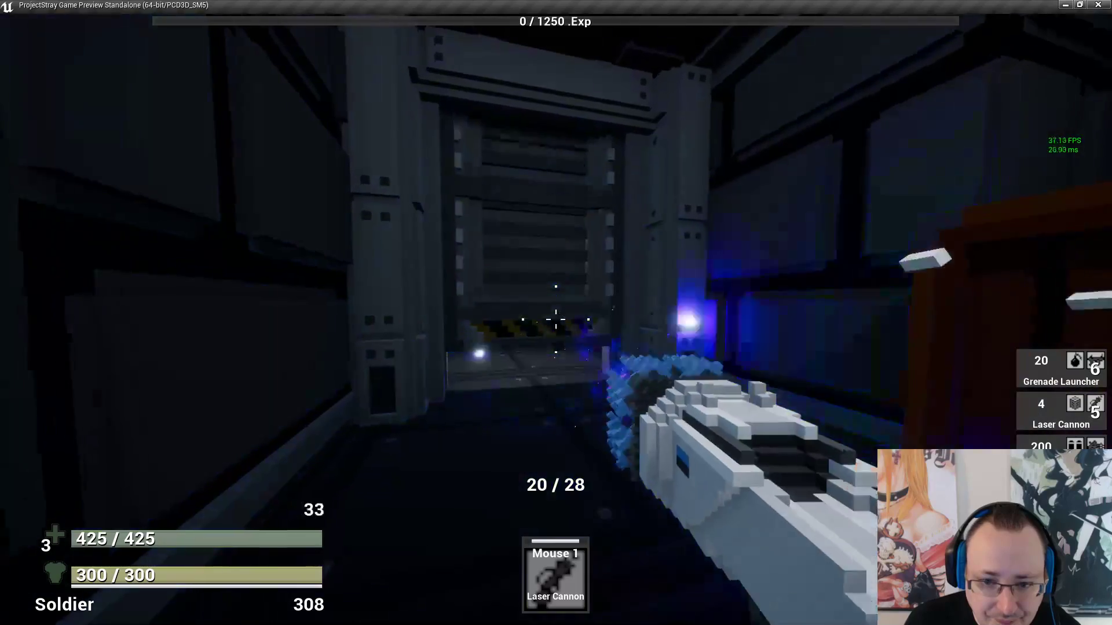
key("w")
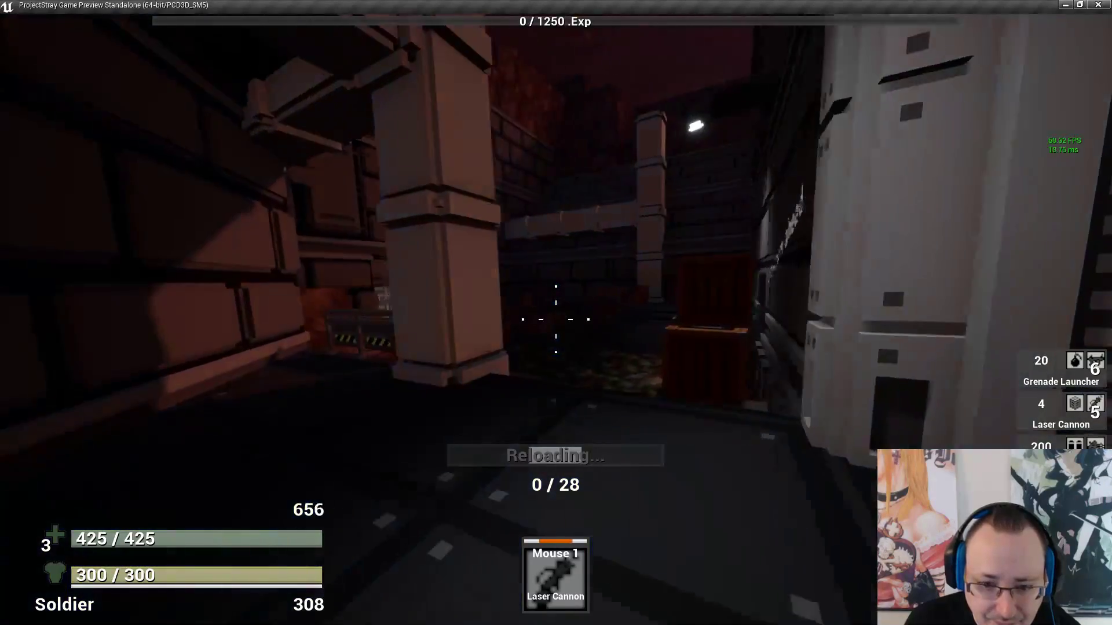
key("w")
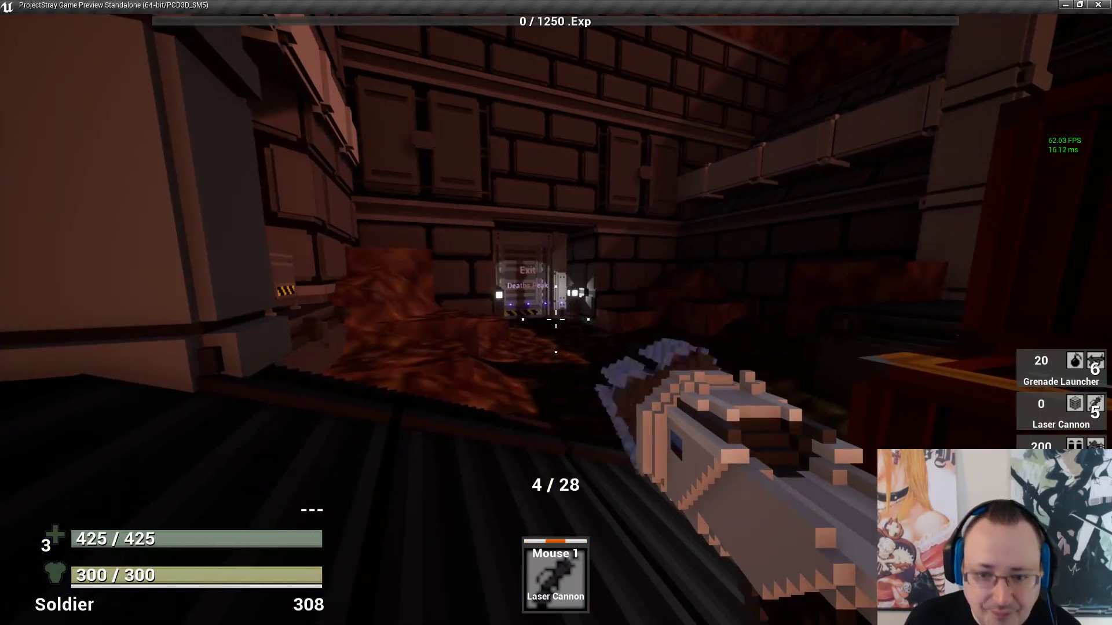
key("Escape")
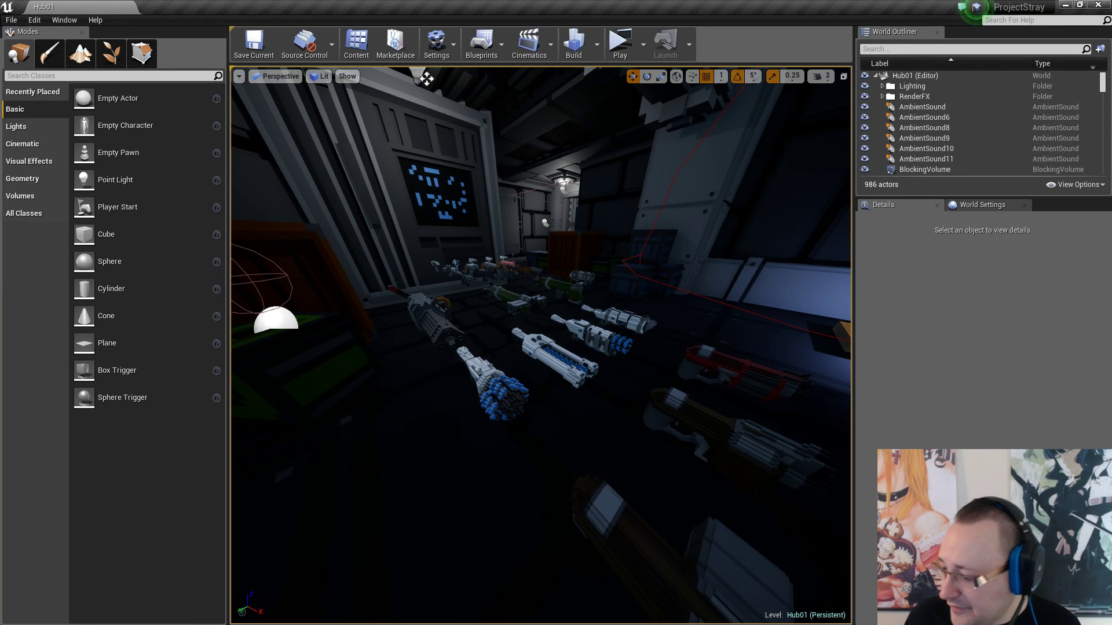
Return to the slot 6 weapon data table and inspect the Laser Cannon row's PerShotAmmoConsumption setting
key("alt+Tab")
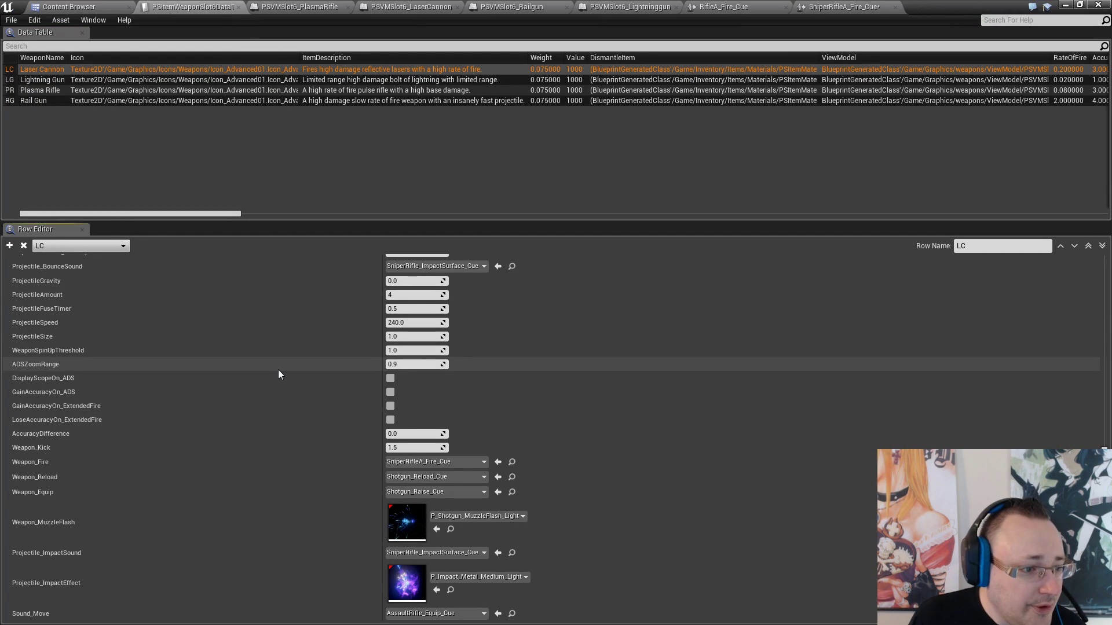
scroll(278, 369, "up", 6)
scroll(280, 370, "up", 2)
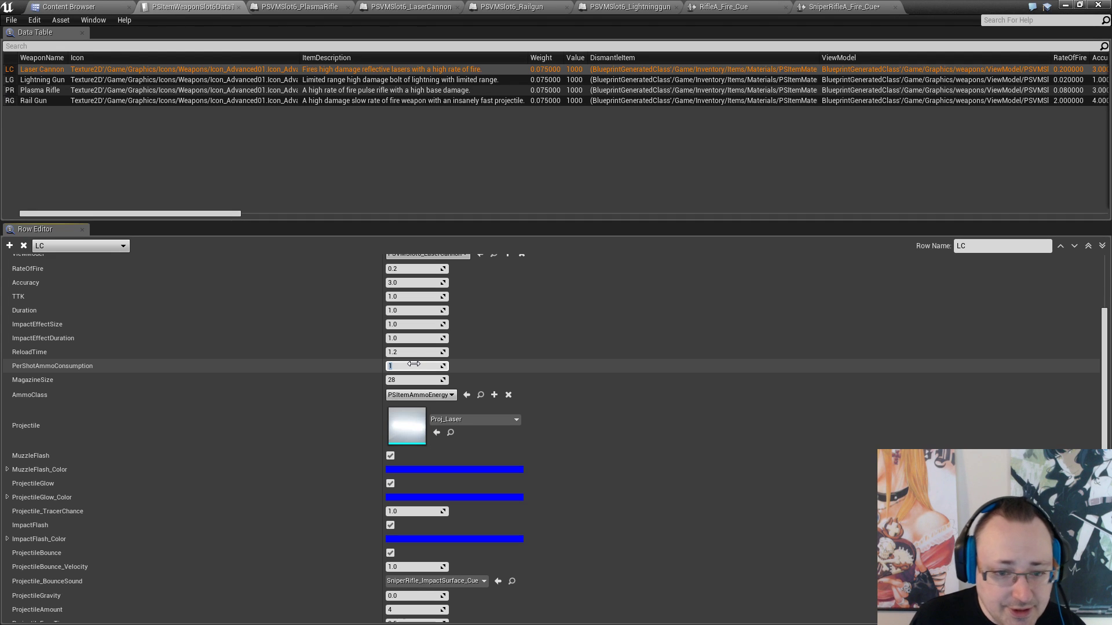
left_click(181, 165)
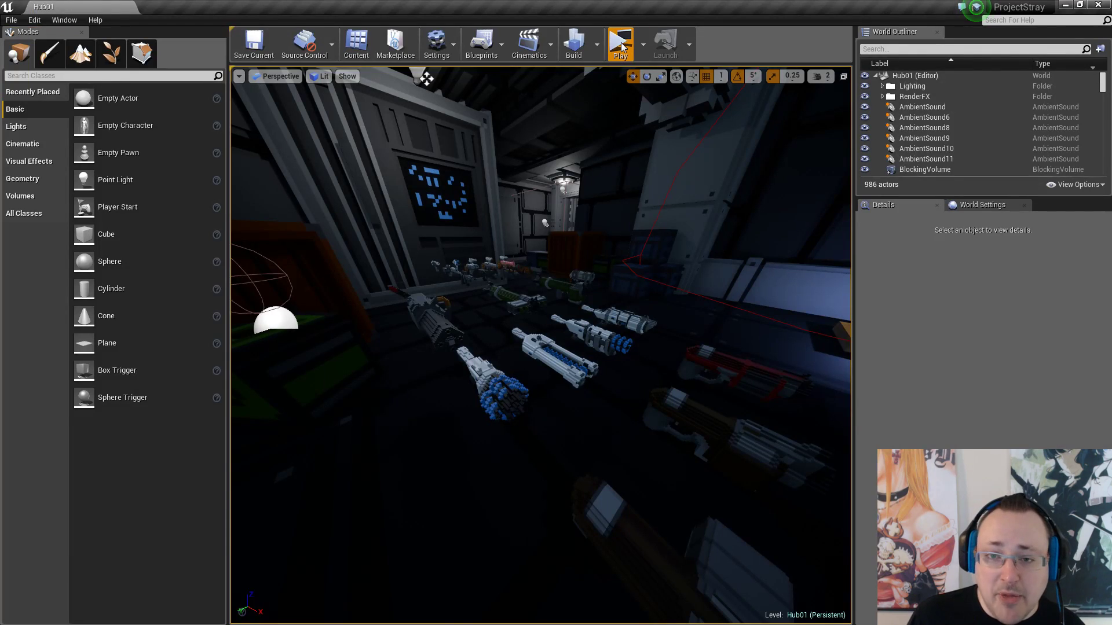
Launch the Hub01 game preview again and maximize its window
left_click(620, 44)
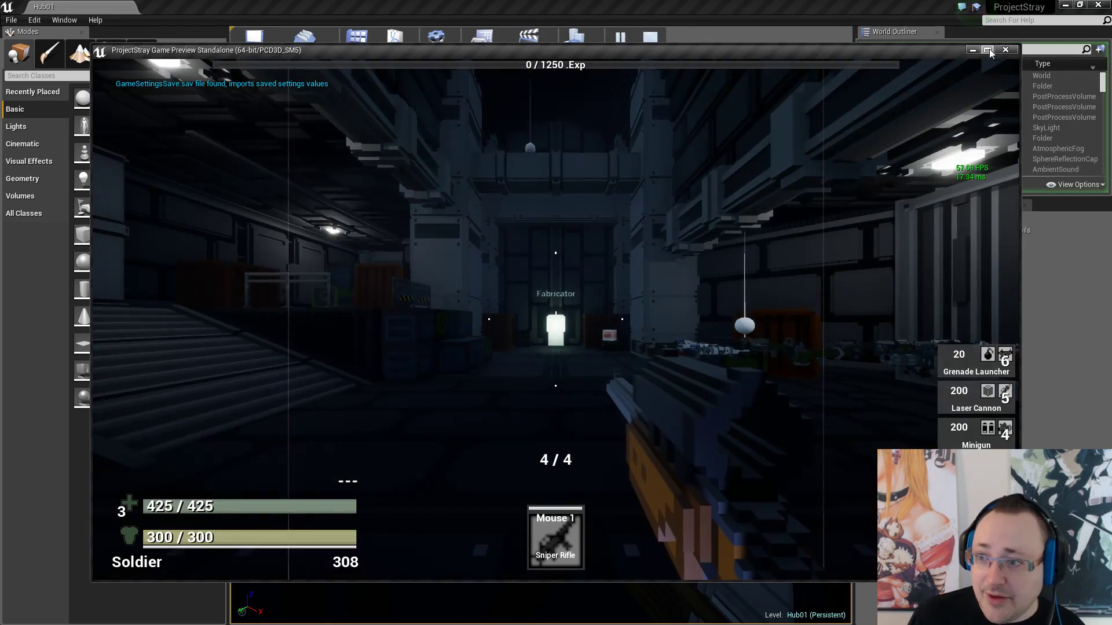
left_click(987, 49)
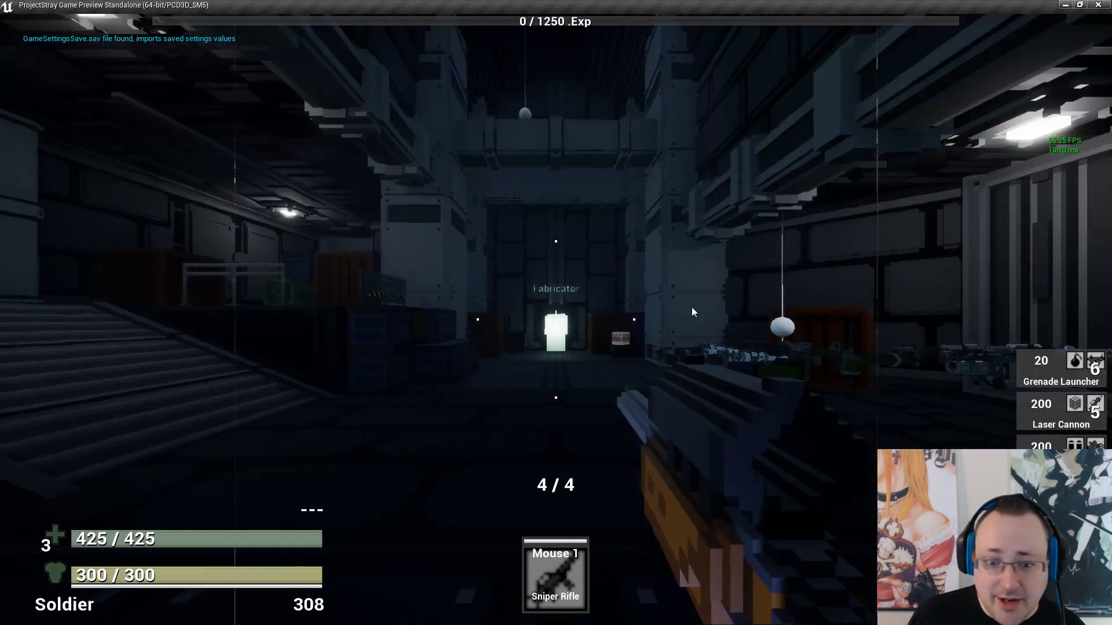
Take the Laser Cannon from the Dev Case, equip it from the weapons in storage and reload it
key("w")
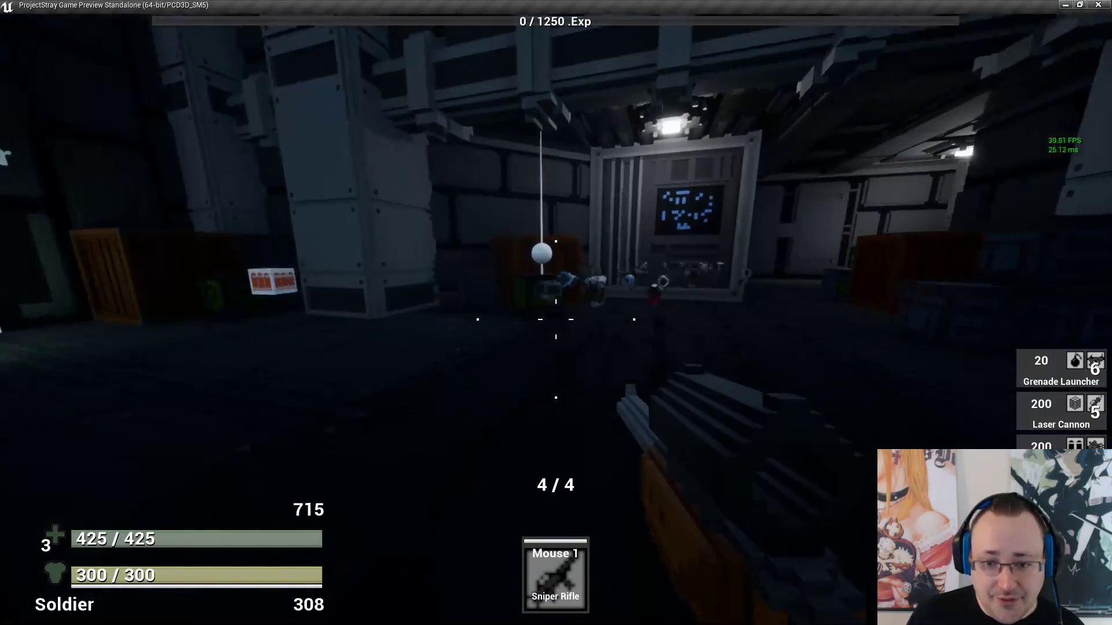
key("e")
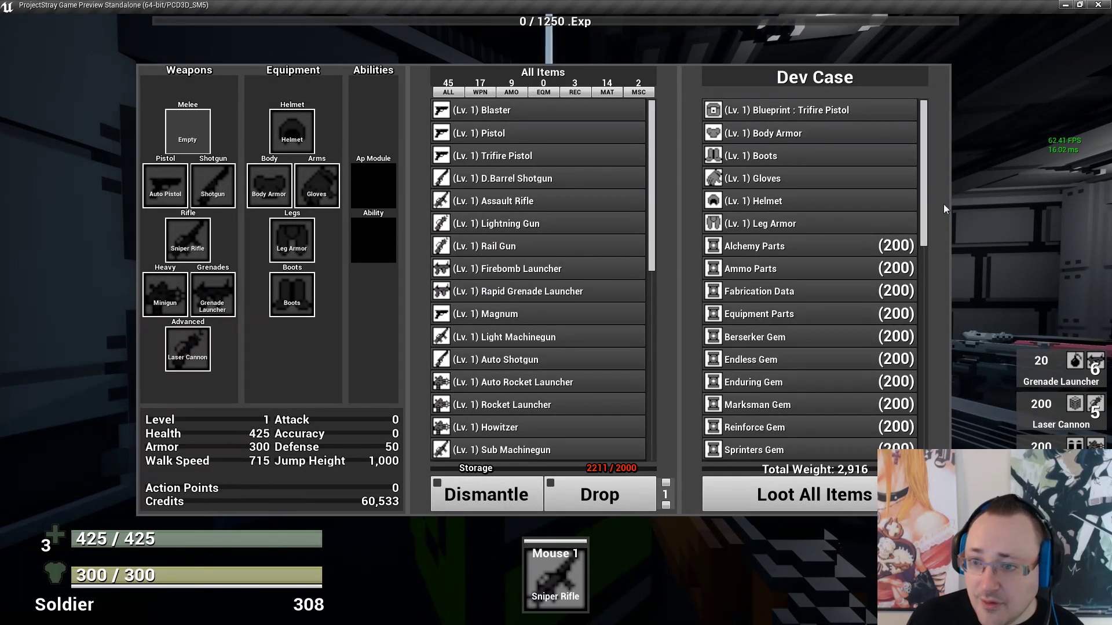
left_click_drag(926, 171, 915, 385)
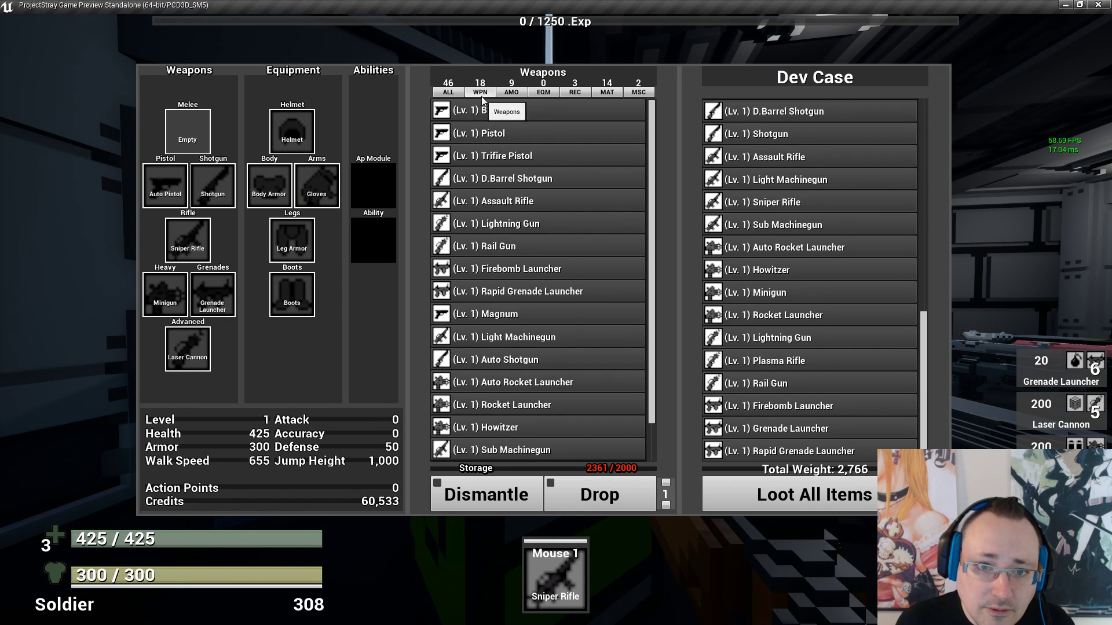
scroll(531, 338, "down", 2)
left_click(505, 454)
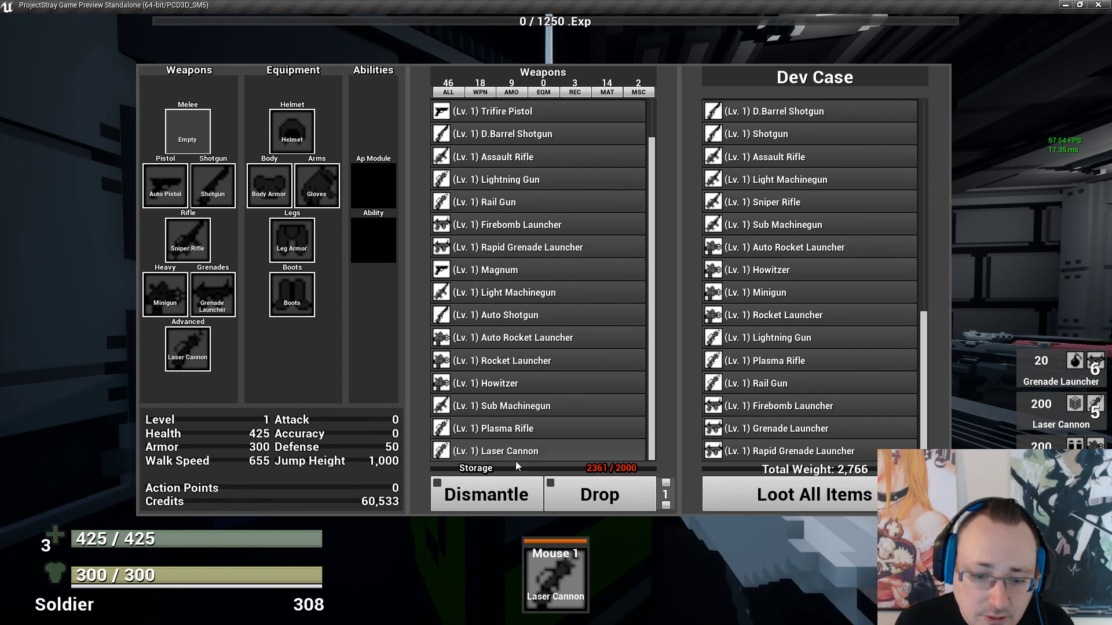
key("Tab")
key("w")
key("r")
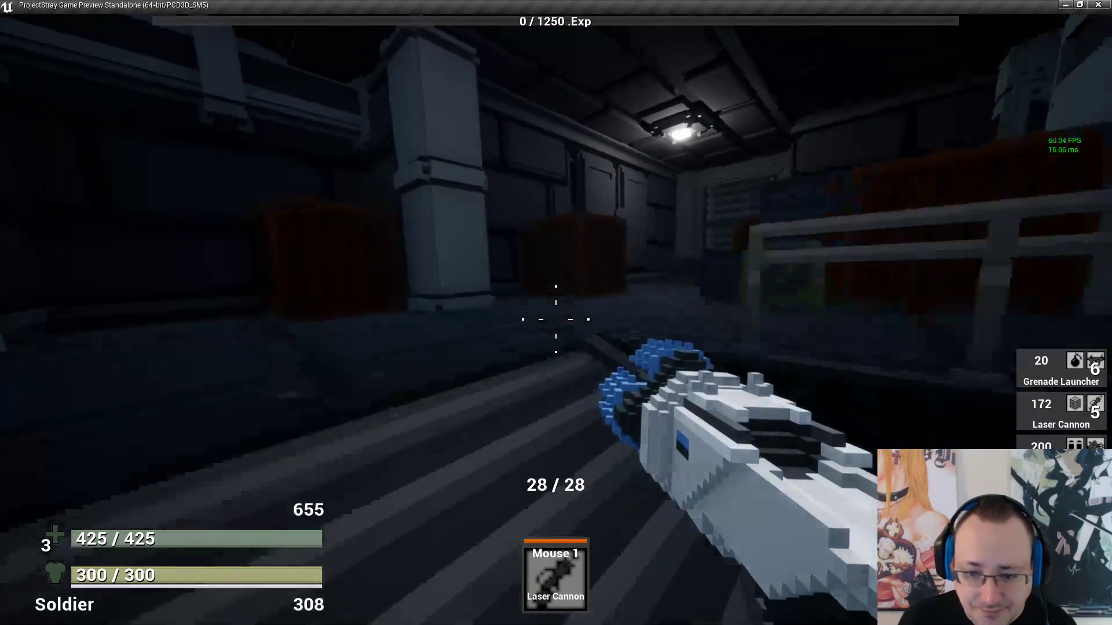
Fire a full Laser Cannon magazine at the corridor's end door, both down the sights and from the hip, to check its effects
right_click(556, 320)
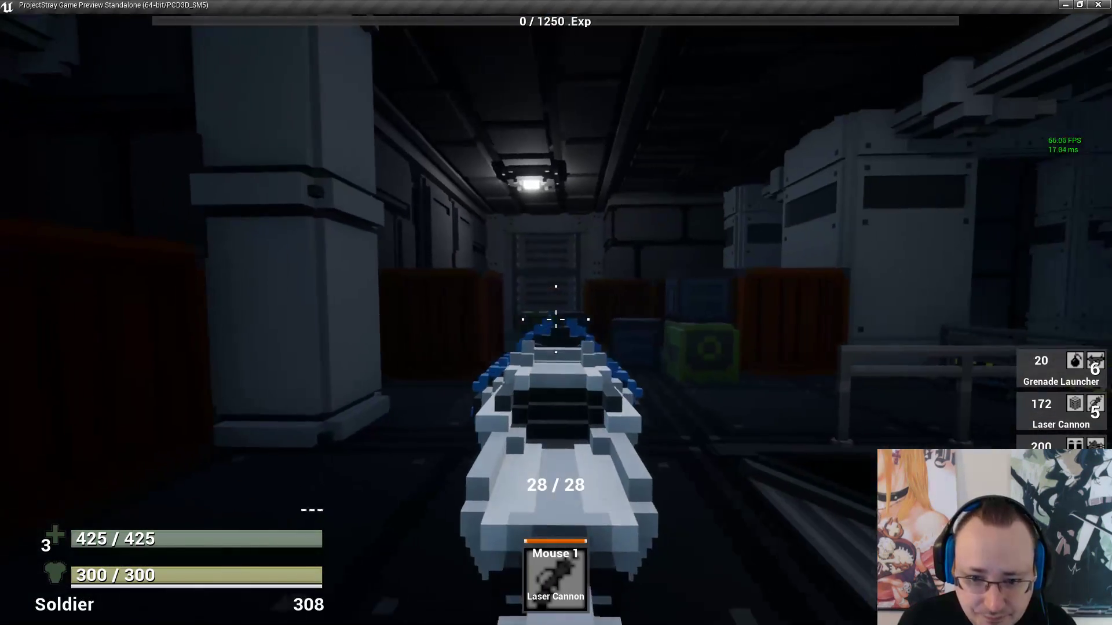
left_click(556, 319)
left_click(556, 320)
left_click(556, 320)
right_click(556, 320)
left_click(556, 319)
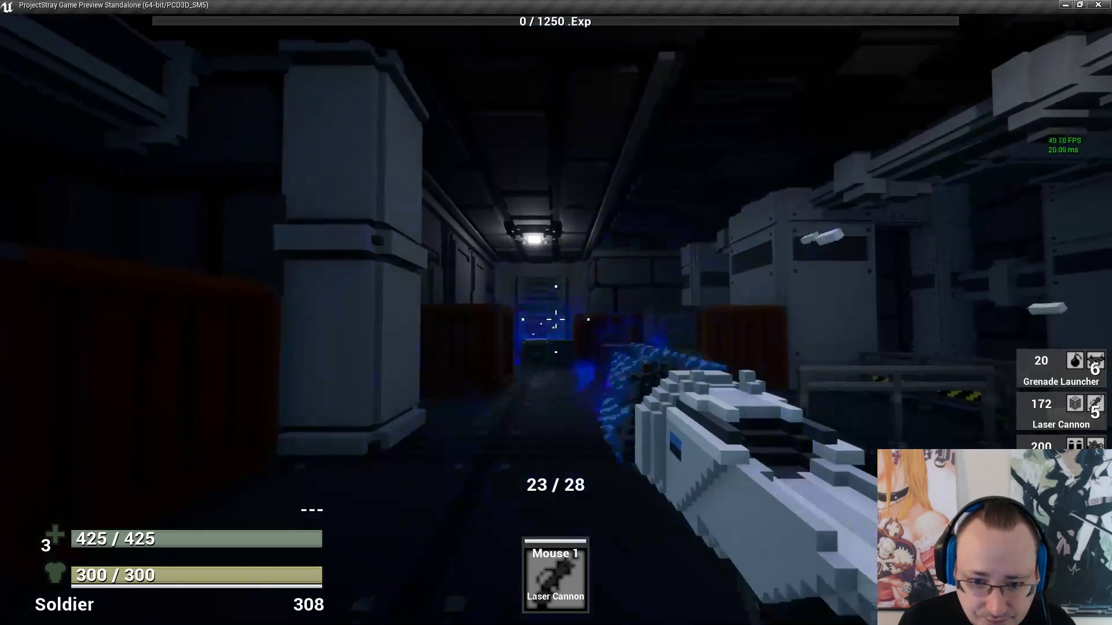
left_click(556, 319)
left_click(556, 320)
left_click(556, 320)
left_click(555, 320)
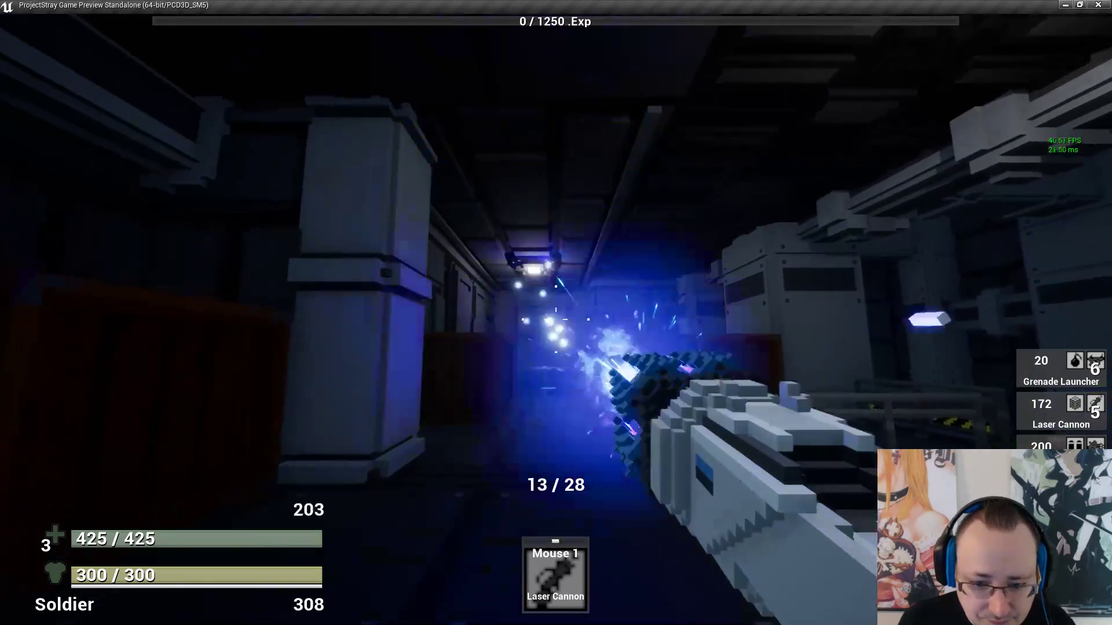
left_click(556, 320)
left_click(555, 320)
left_click(556, 319)
left_click(555, 319)
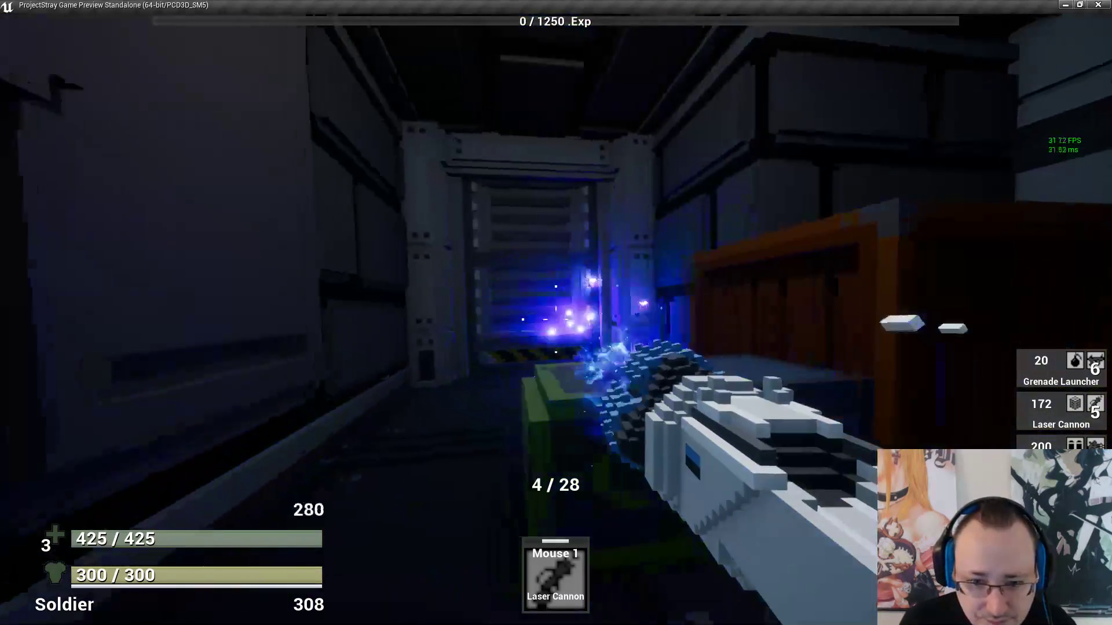
left_click(556, 319)
left_click(556, 320)
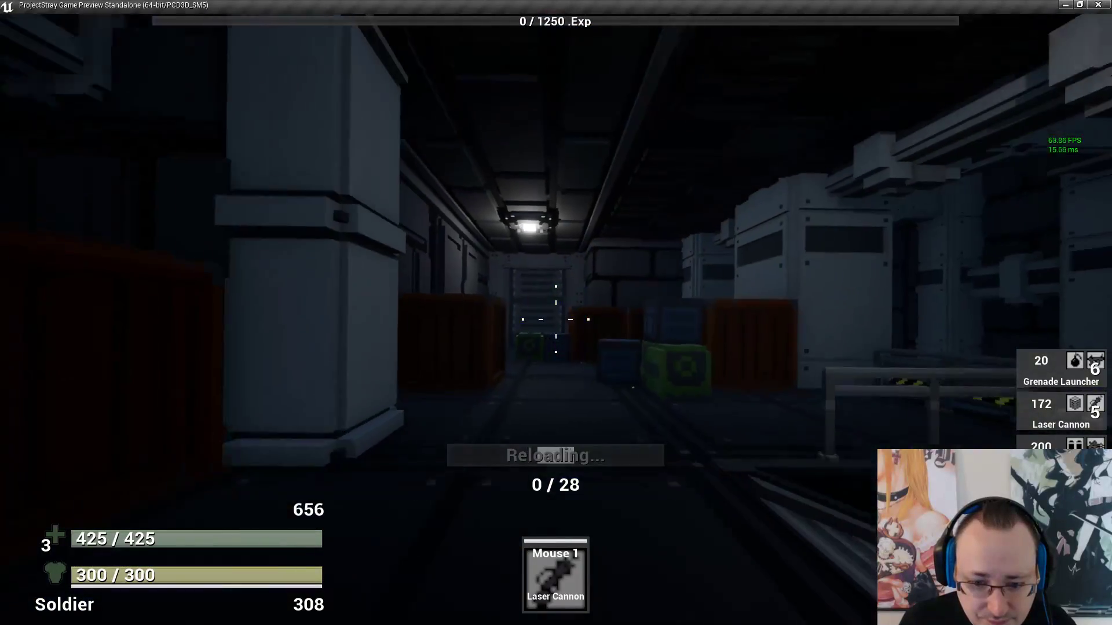
Fire several more Laser Cannon bursts down the corridor after the reload to check the firing sound and muzzle flash
left_click(556, 319)
left_click(556, 320)
left_click(556, 320)
left_click(556, 320)
left_click(556, 320)
left_click(556, 320)
left_click(556, 320)
left_click(556, 320)
left_click(556, 320)
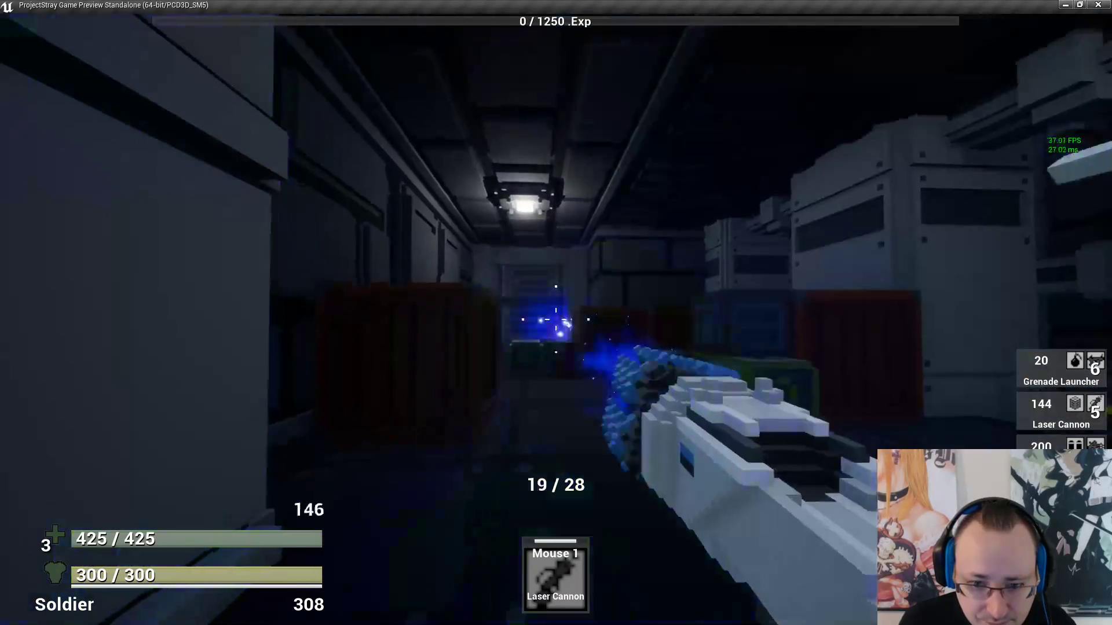
left_click(556, 320)
left_click(556, 320)
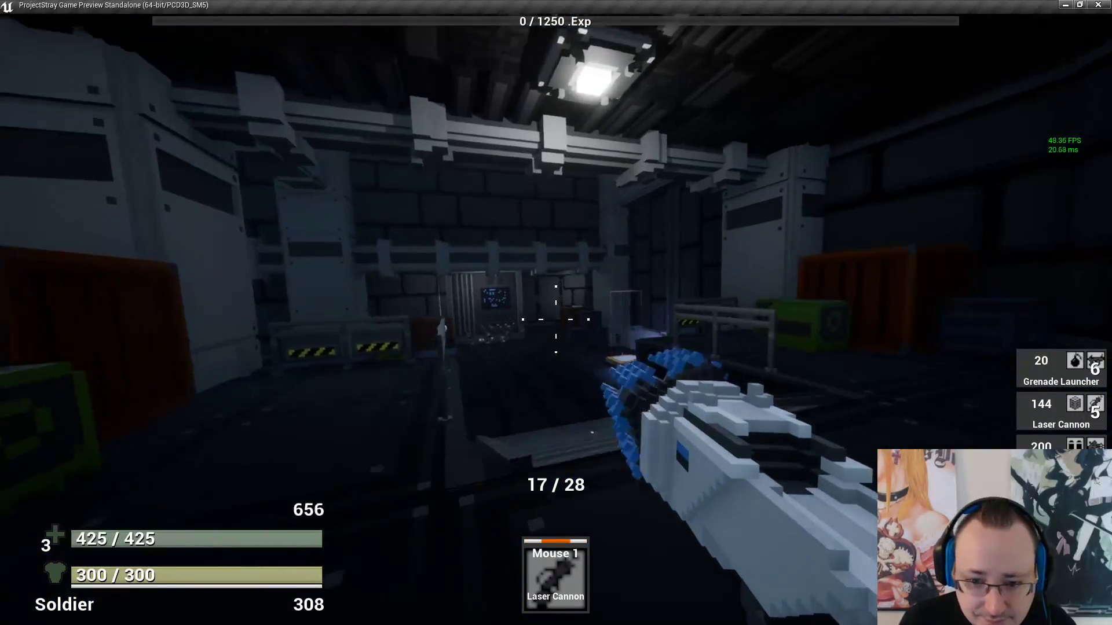
Turn towards the wall screen across the hub and empty the rest of the Laser Cannon's magazine in that direction
left_click(556, 320)
left_click(556, 320)
left_click(556, 319)
left_click(555, 320)
left_click(555, 319)
left_click(556, 320)
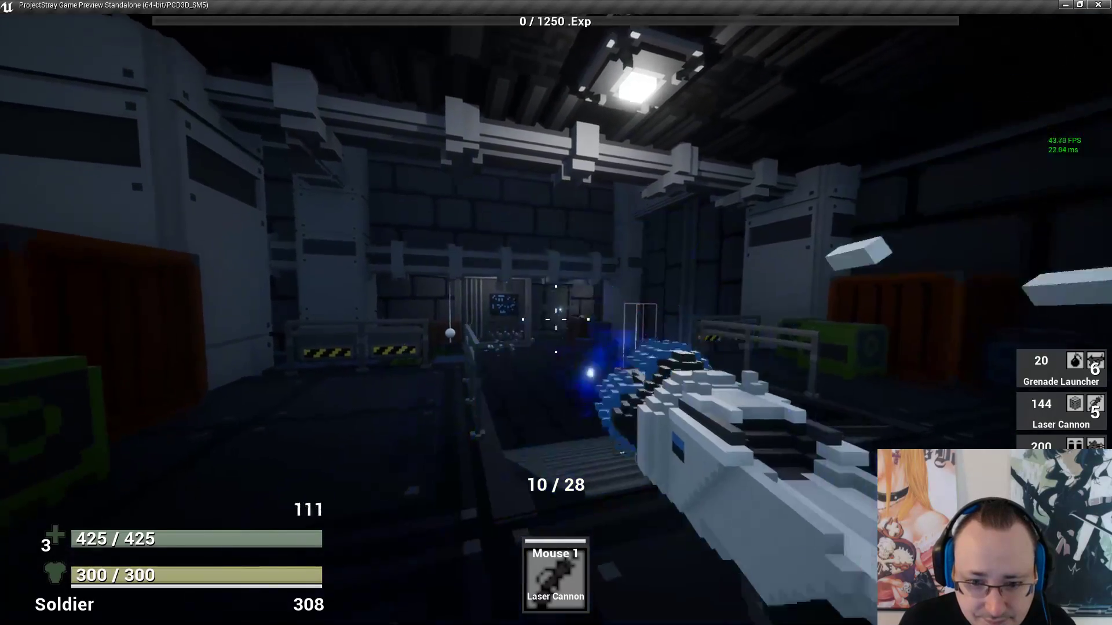
left_click(556, 319)
left_click(556, 319)
left_click(556, 320)
left_click(556, 320)
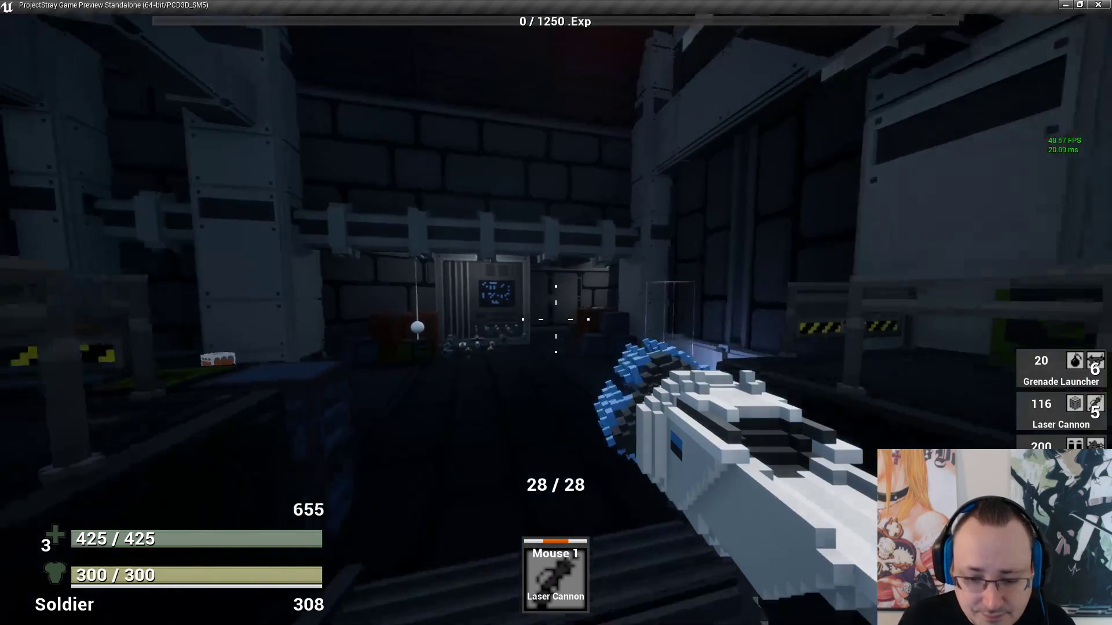
Fire the freshly reloaded Laser Cannon across the hub from the ramp to check its impact effect at a distance
left_click(556, 319)
left_click(556, 320)
left_click(556, 319)
left_click(556, 320)
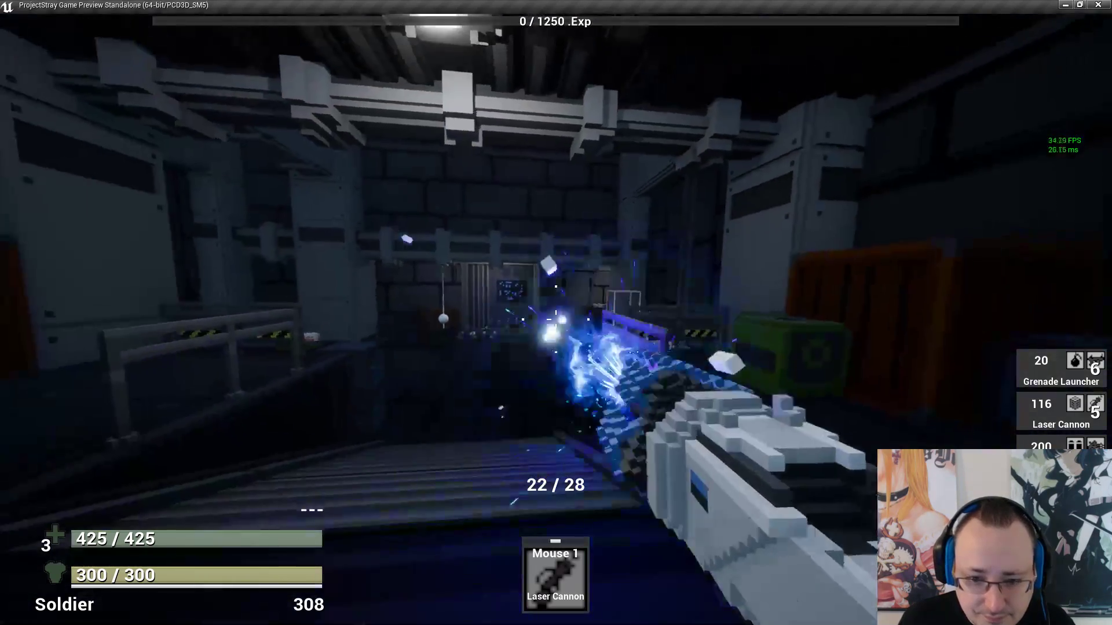
left_click(556, 320)
left_click(556, 320)
left_click(556, 320)
left_click(556, 319)
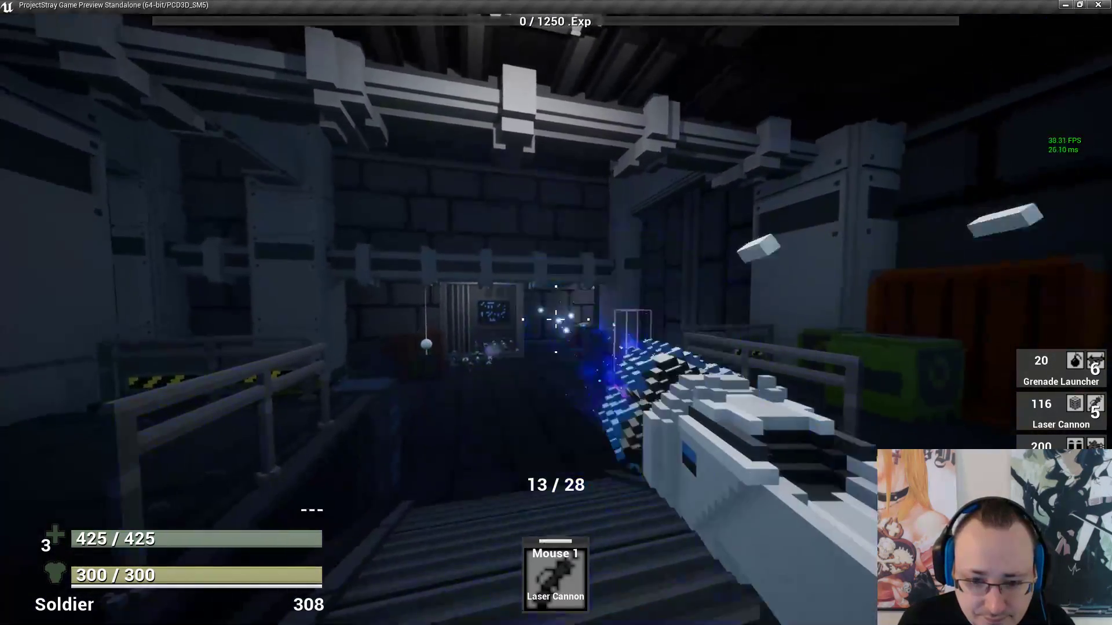
left_click(556, 319)
End the game preview and open the Laser Cannon row in the slot 6 weapon data table
key("Escape")
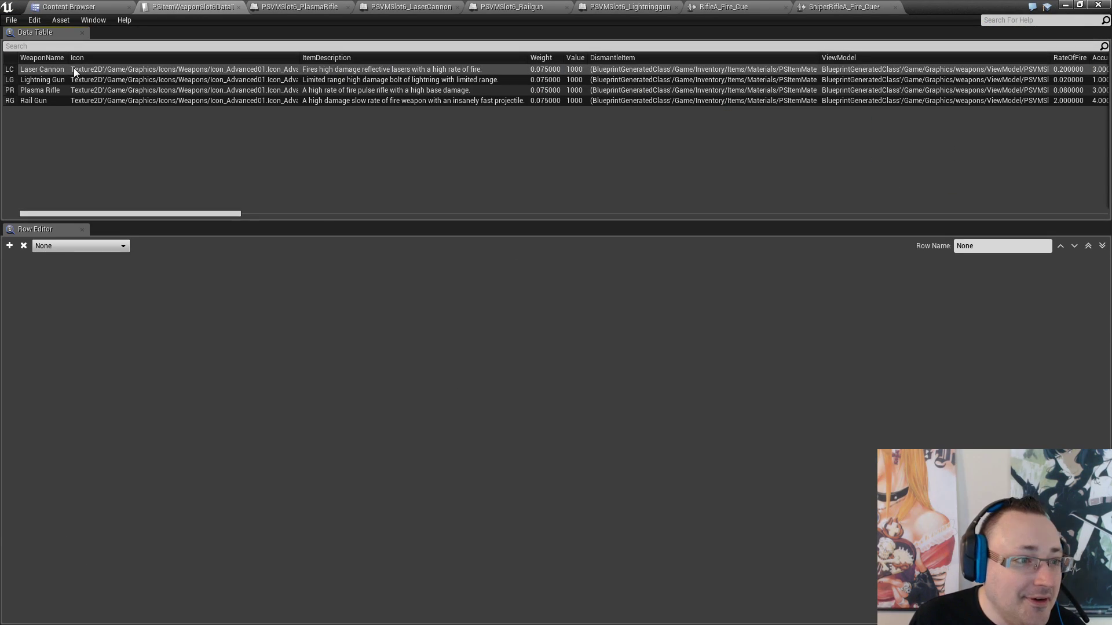
left_click(75, 69)
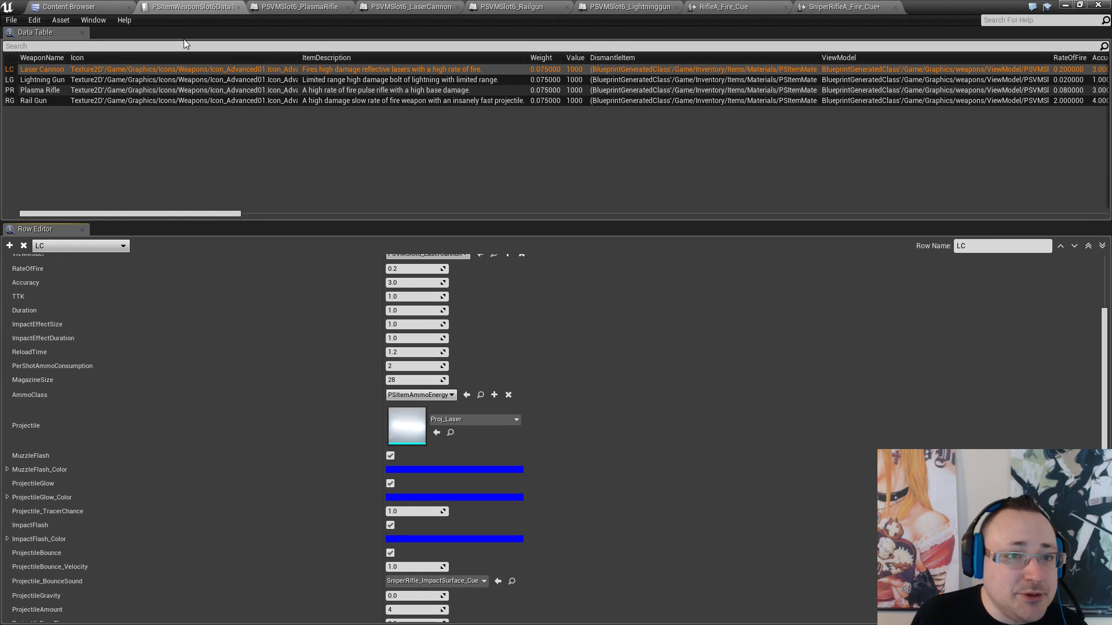
Return to the Hub01 level, launch its game preview and maximize the preview window
left_click(1067, 5)
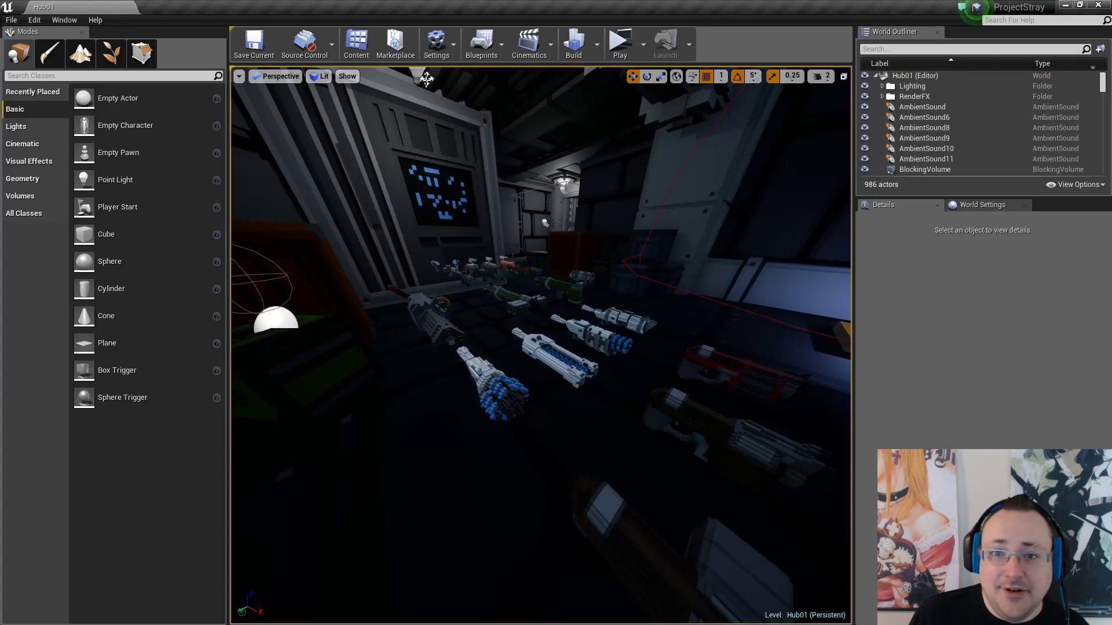
left_click(619, 42)
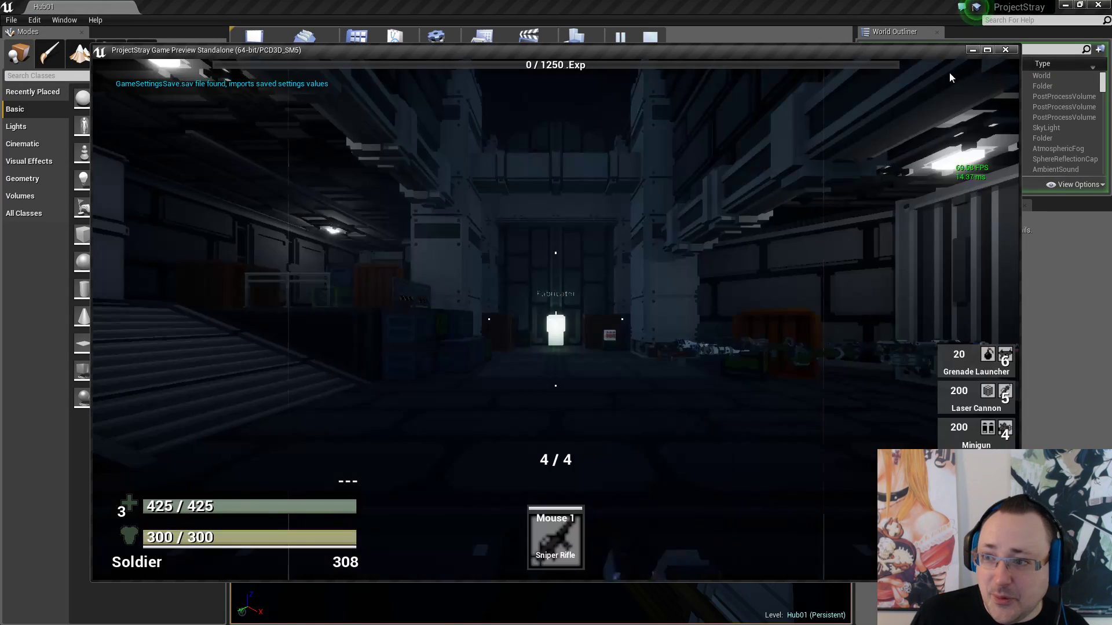
left_click(988, 52)
Fire the Sniper Rifle through its scope at the corridor's end door and reload it
key("w")
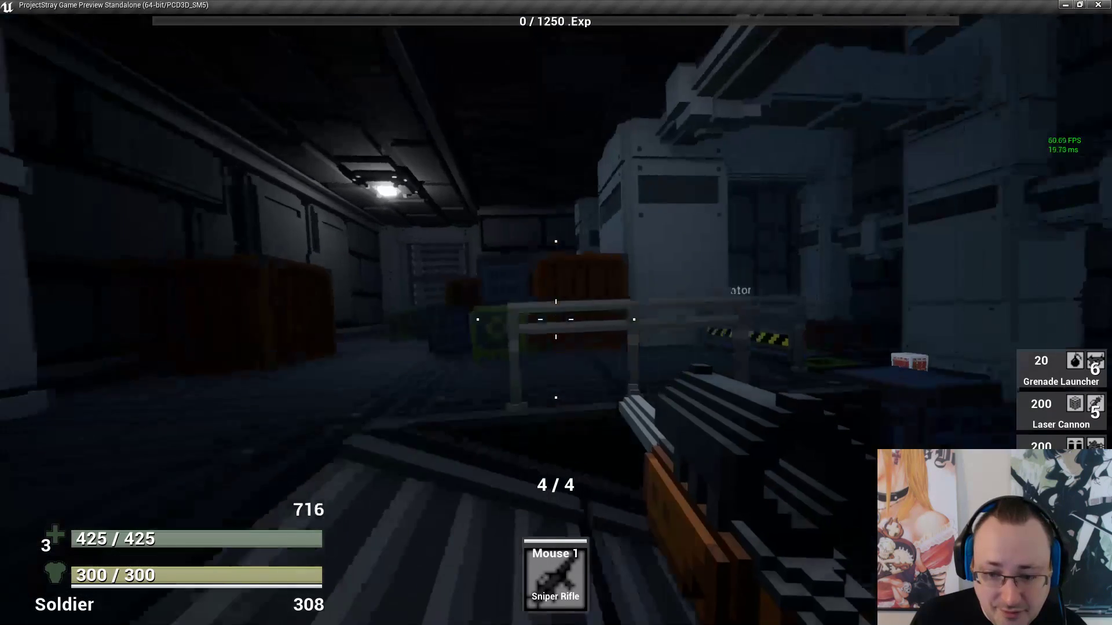
right_click(556, 320)
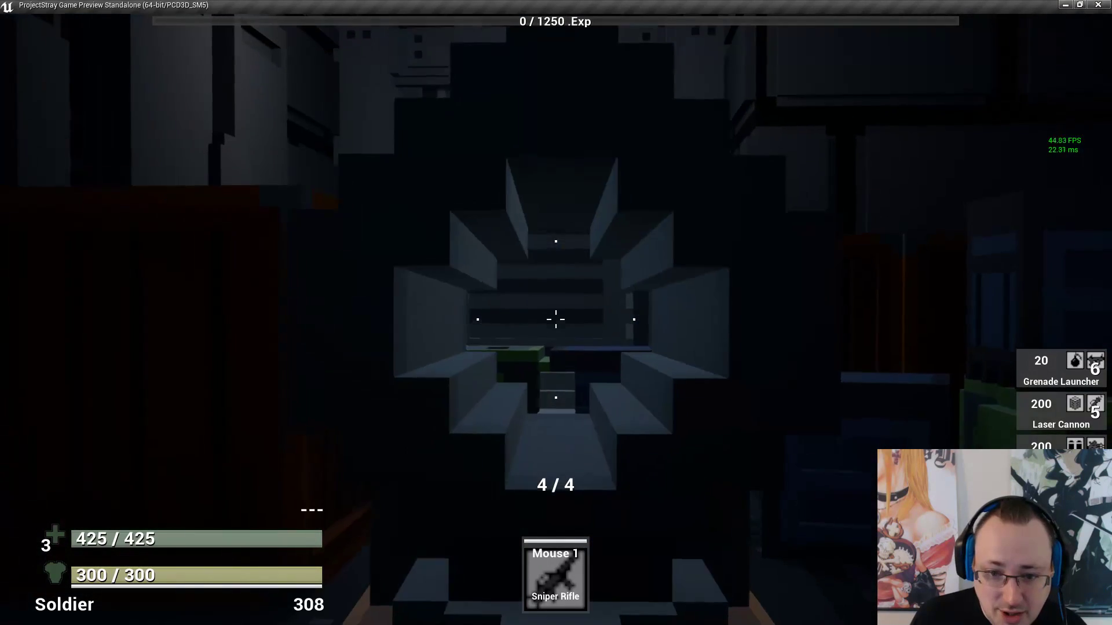
left_click(555, 320)
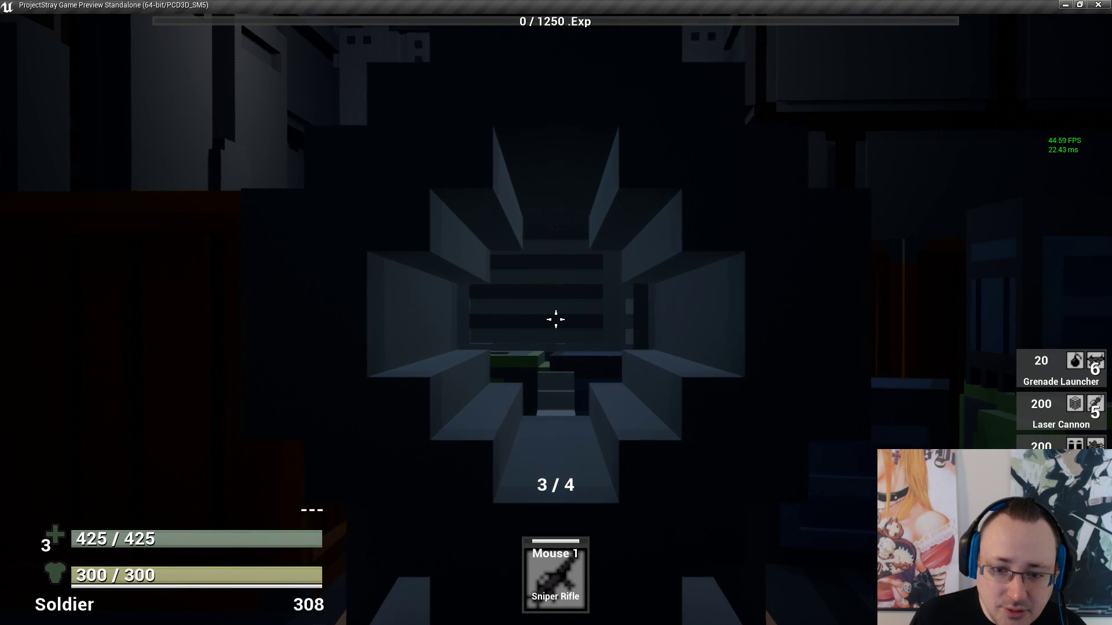
left_click(556, 320)
key("Tab")
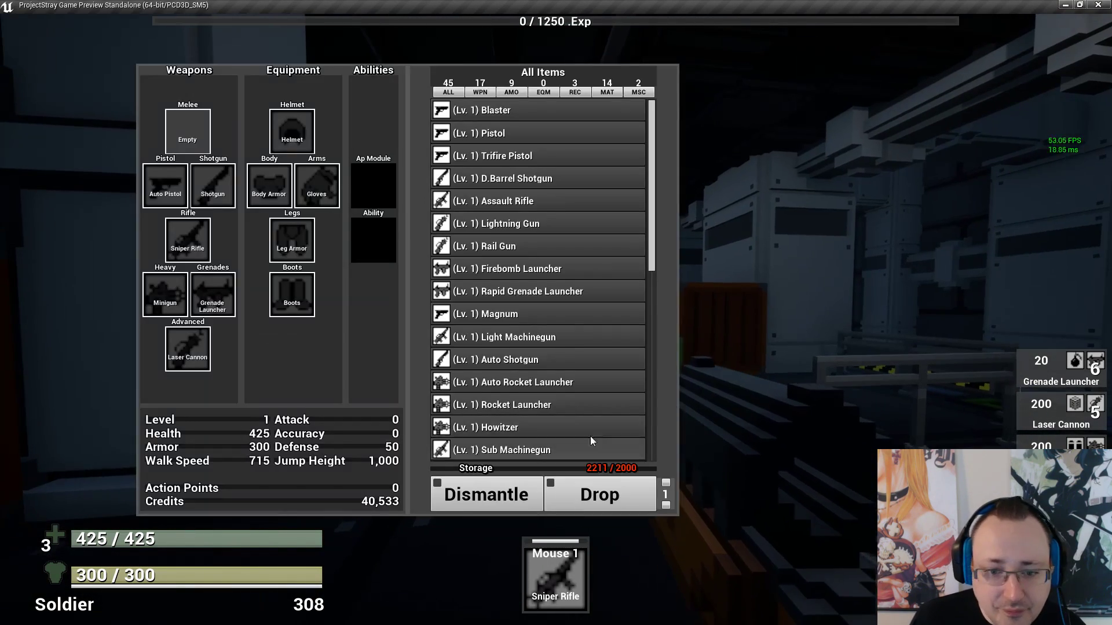
key("Tab")
key("r")
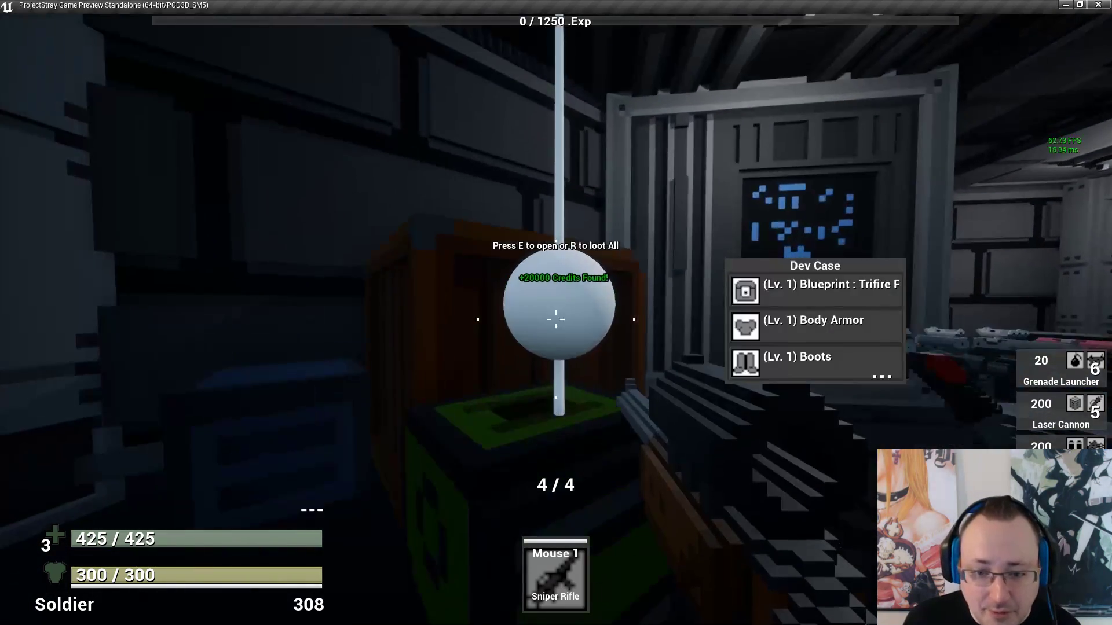
Take the Laser Cannon from the Dev Case and equip it from the stored weapons list
key("e")
scroll(874, 294, "down", 10)
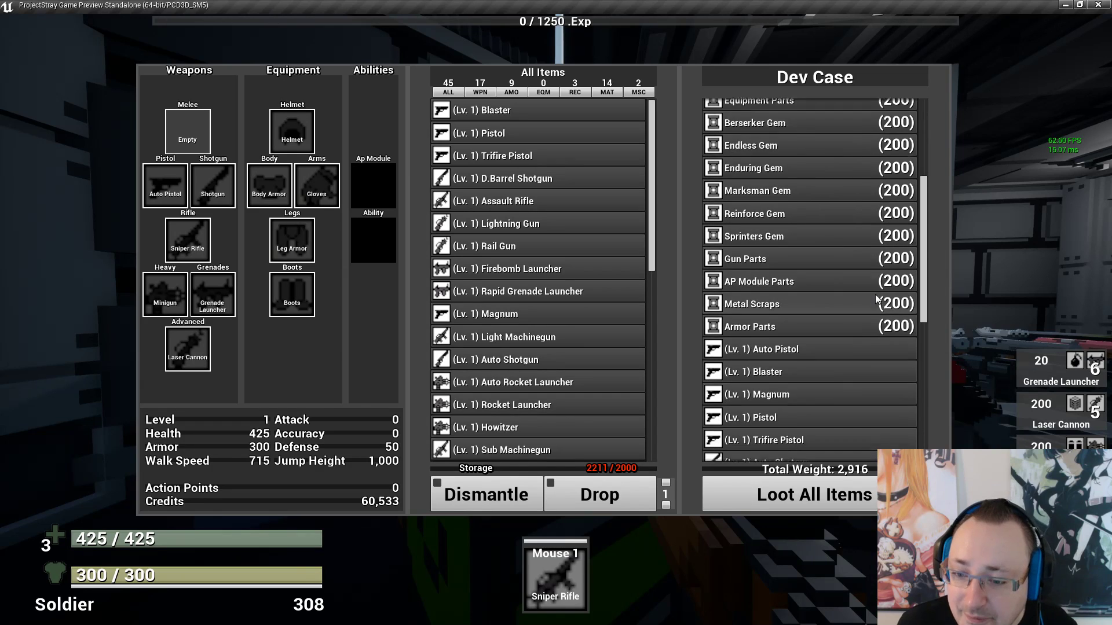
scroll(872, 298, "down", 5)
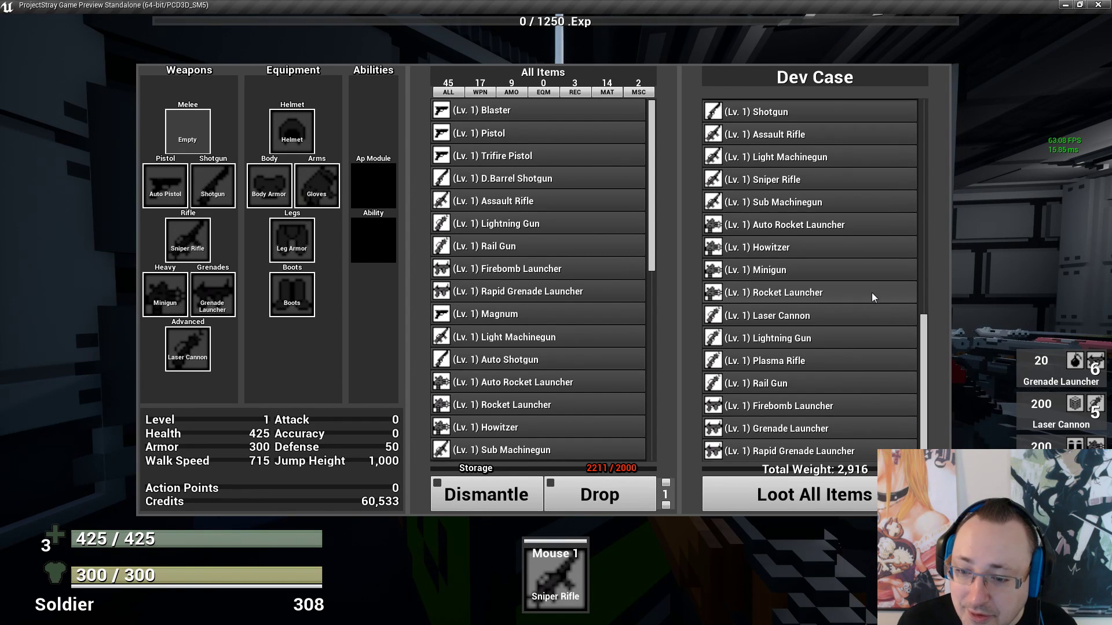
left_click(804, 317)
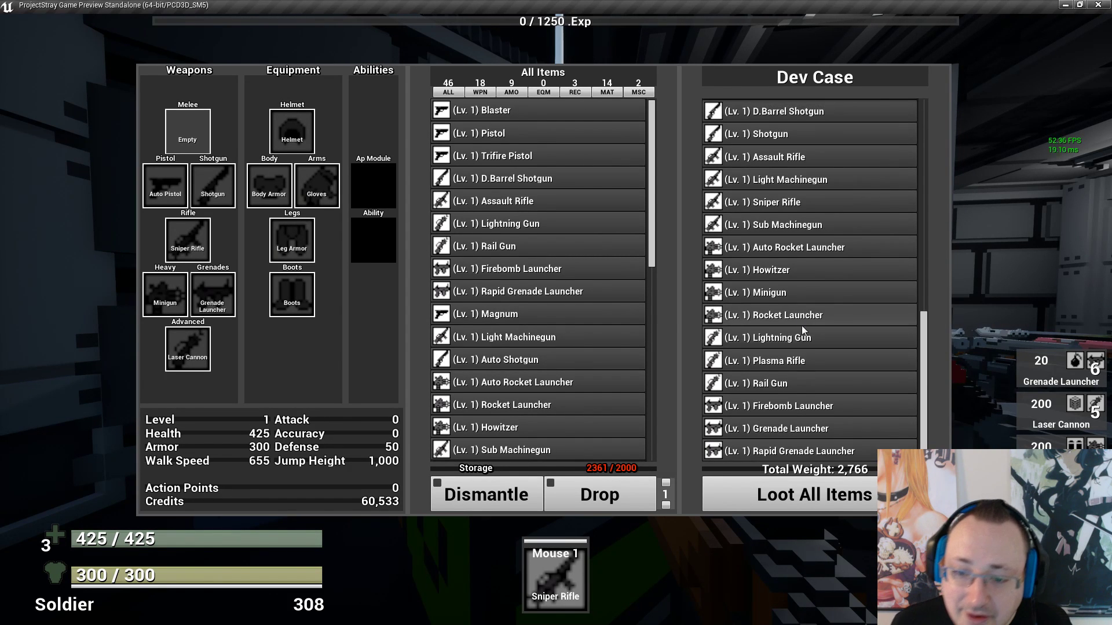
key("e")
key("e")
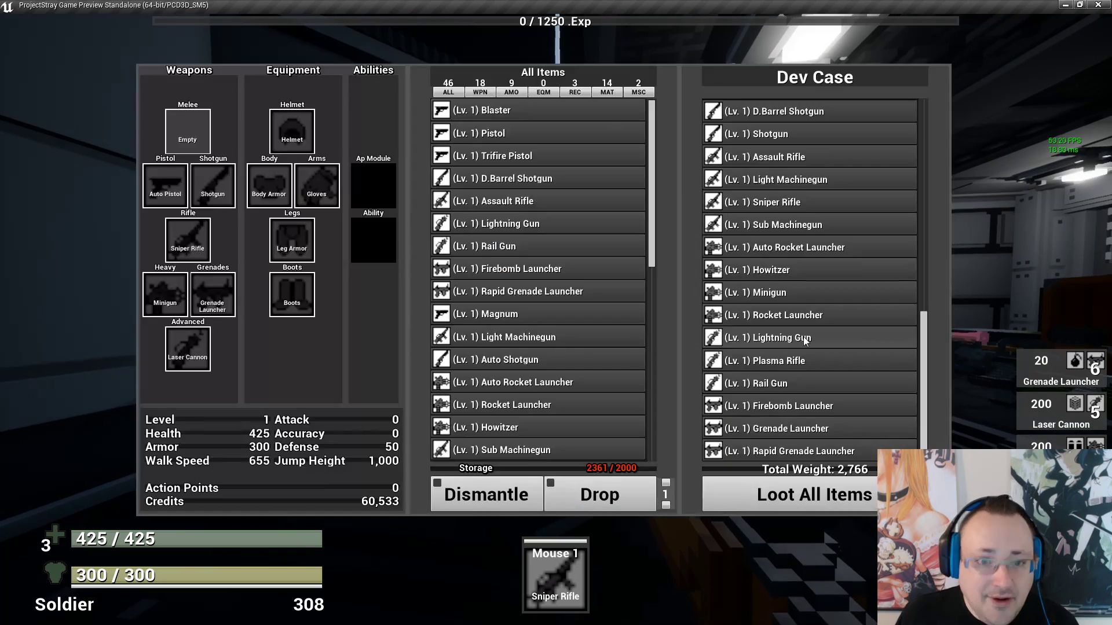
left_click(480, 90)
scroll(523, 377, "down", 2)
left_click(512, 454)
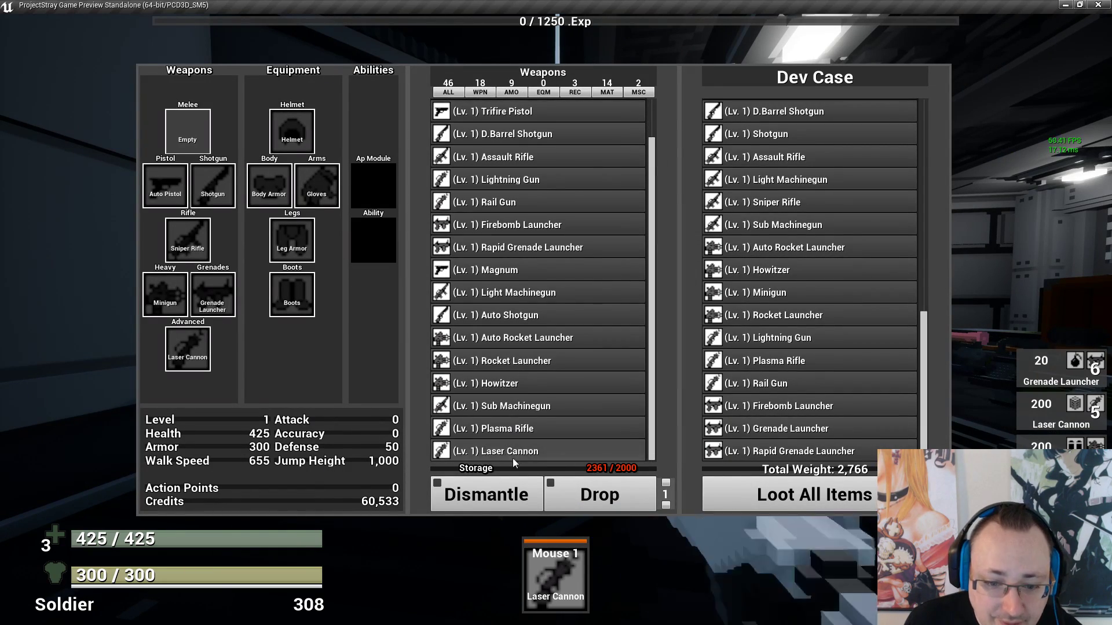
Reload the Laser Cannon, walk back through the hub and exit the Fast Travel Network screen
key("e")
key("r")
key("w")
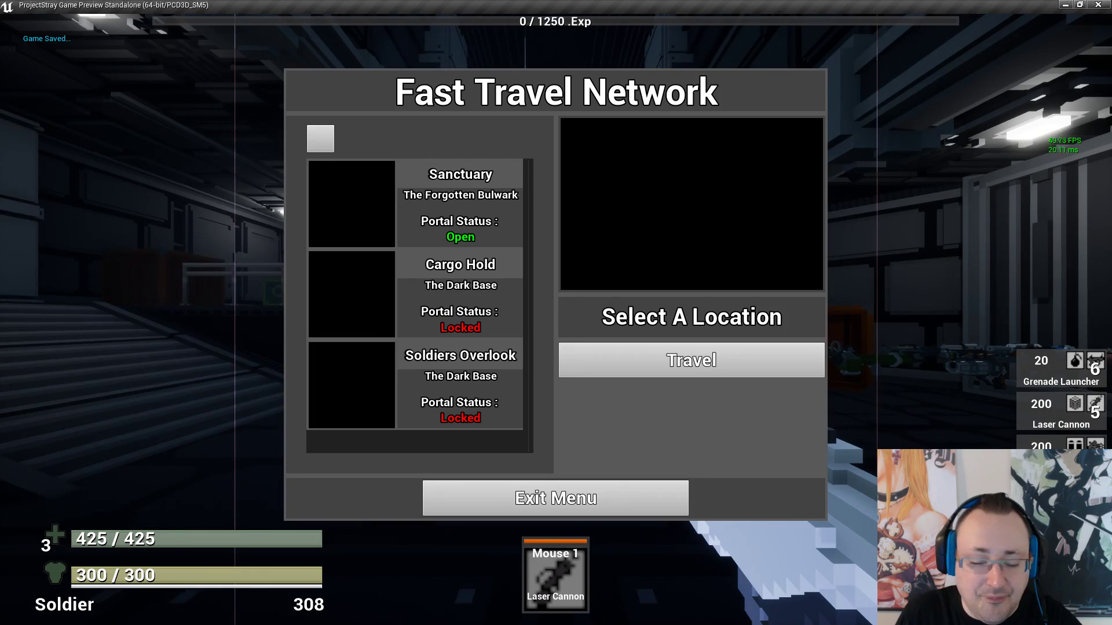
left_click(527, 514)
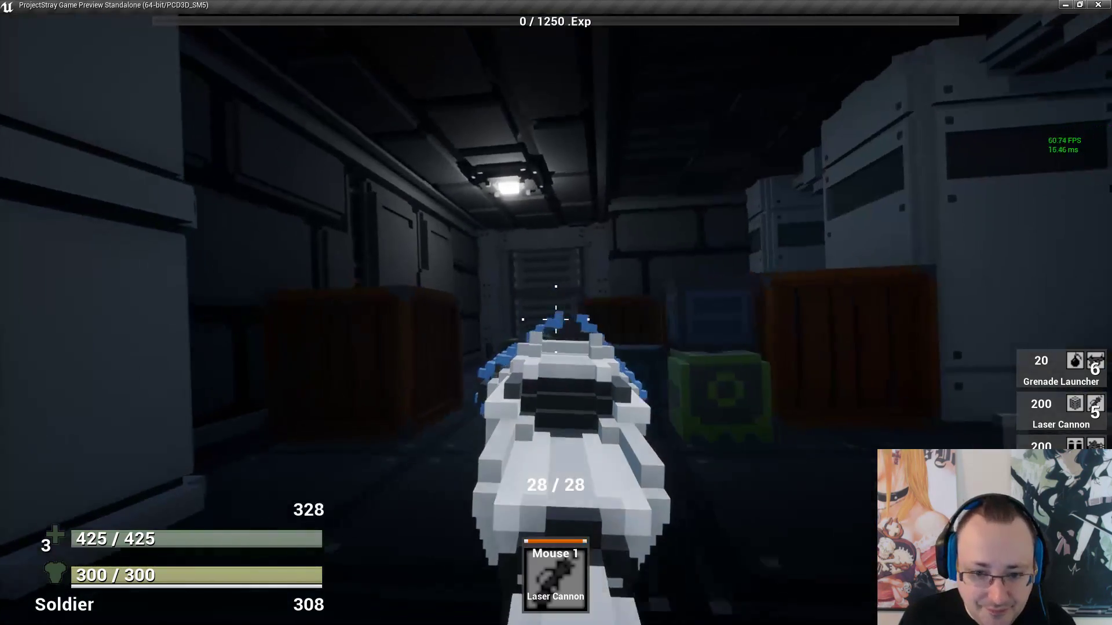
Fire the Laser Cannon down the corridor while backing up, and across the hub, to check its sounds and effects once more
left_click(556, 319)
key("s")
left_click(556, 319)
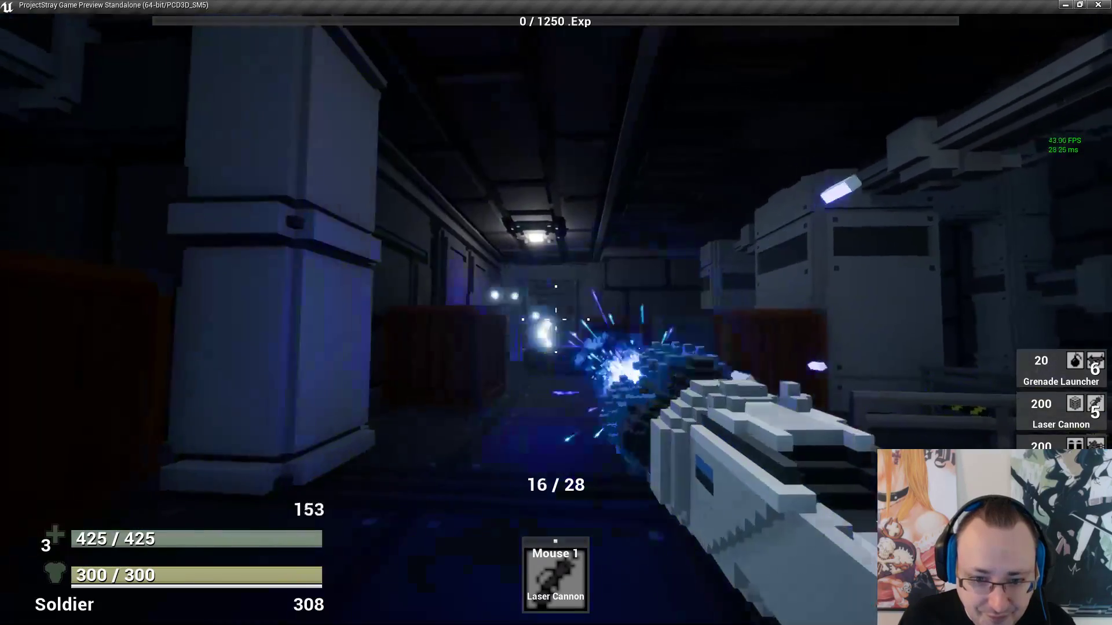
left_click(556, 319)
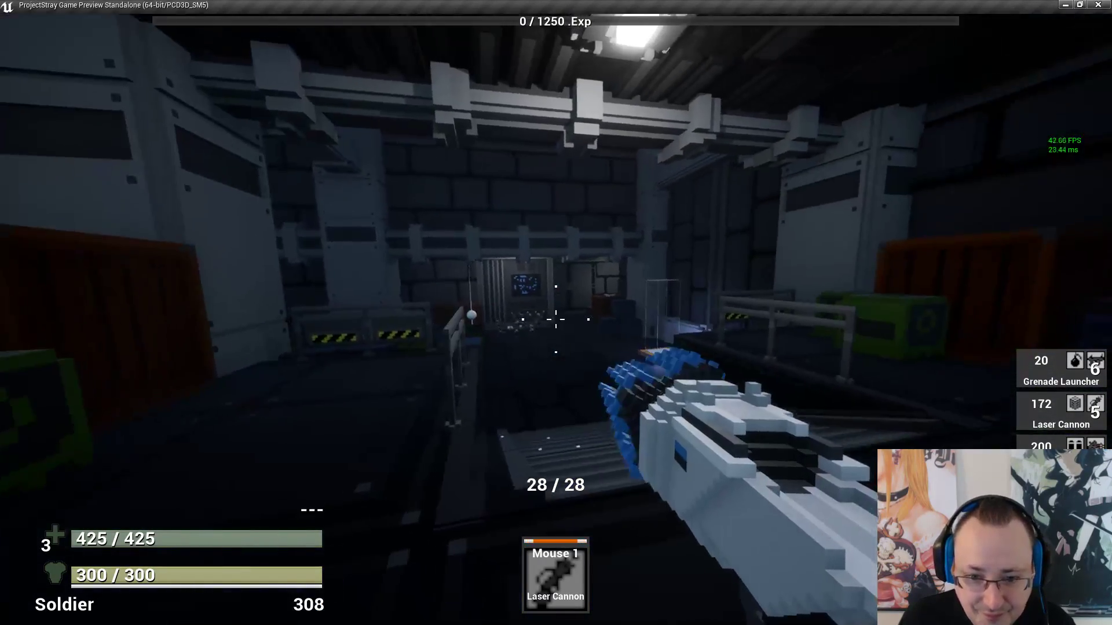
left_click(556, 319)
left_click(556, 319)
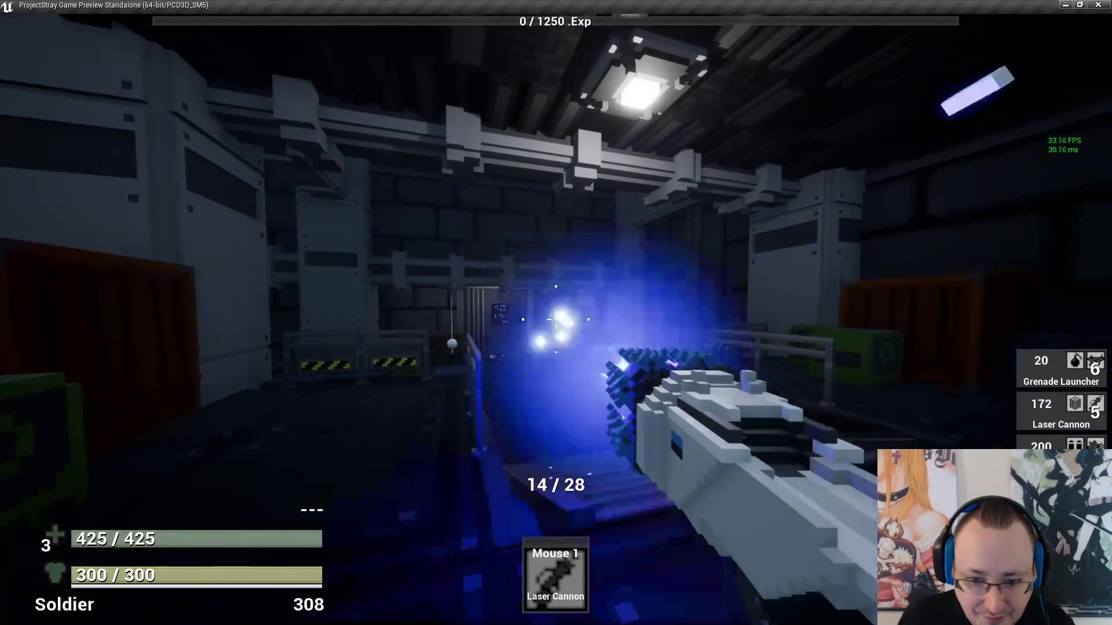
Fire the Laser Cannon in bursts across the hub and reload it to check its sounds, muzzle flash and impacts
left_click(556, 319)
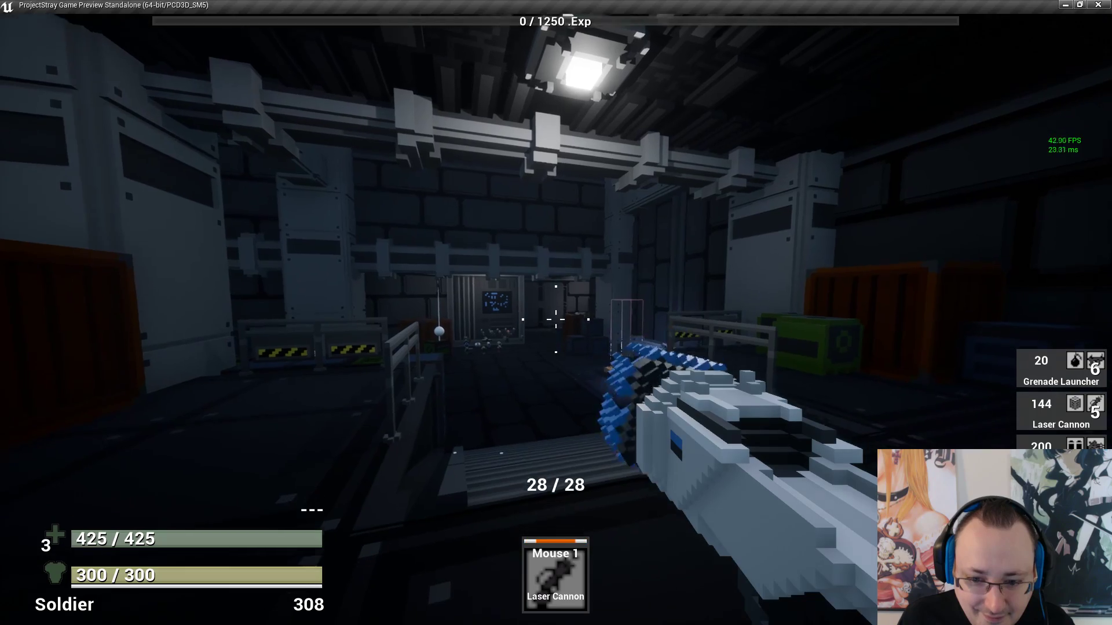
left_click(556, 319)
left_click(556, 319)
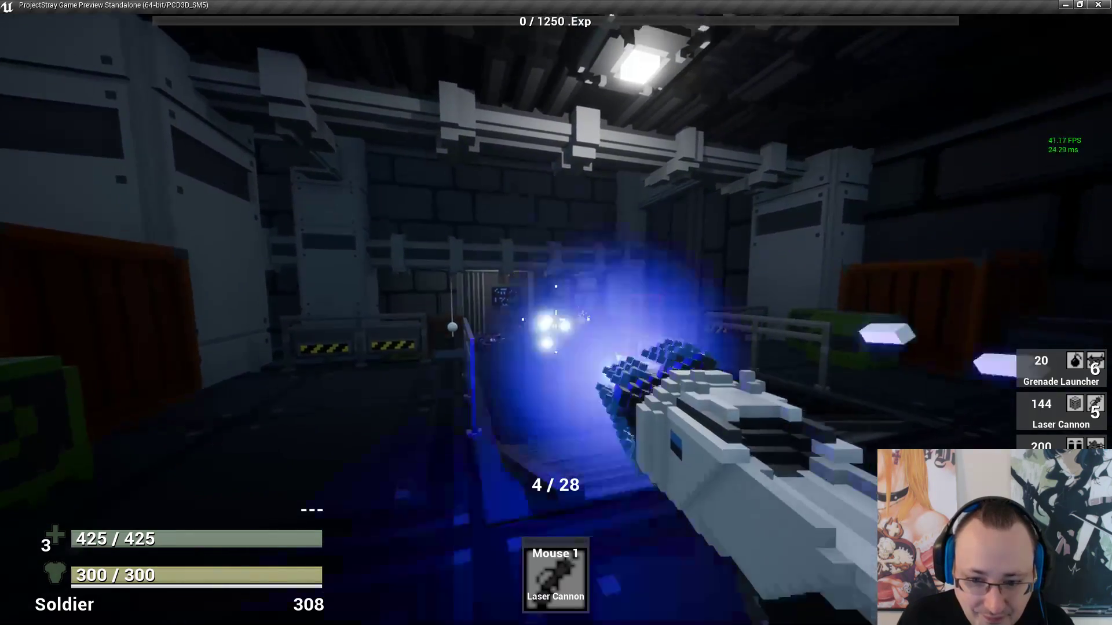
left_click(555, 320)
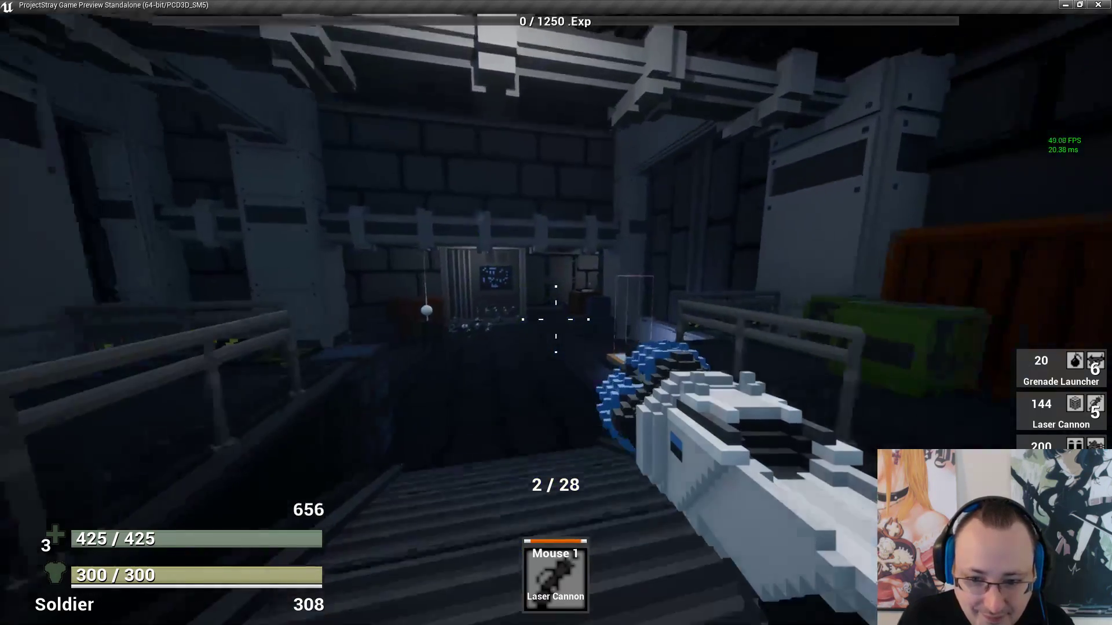
key("r")
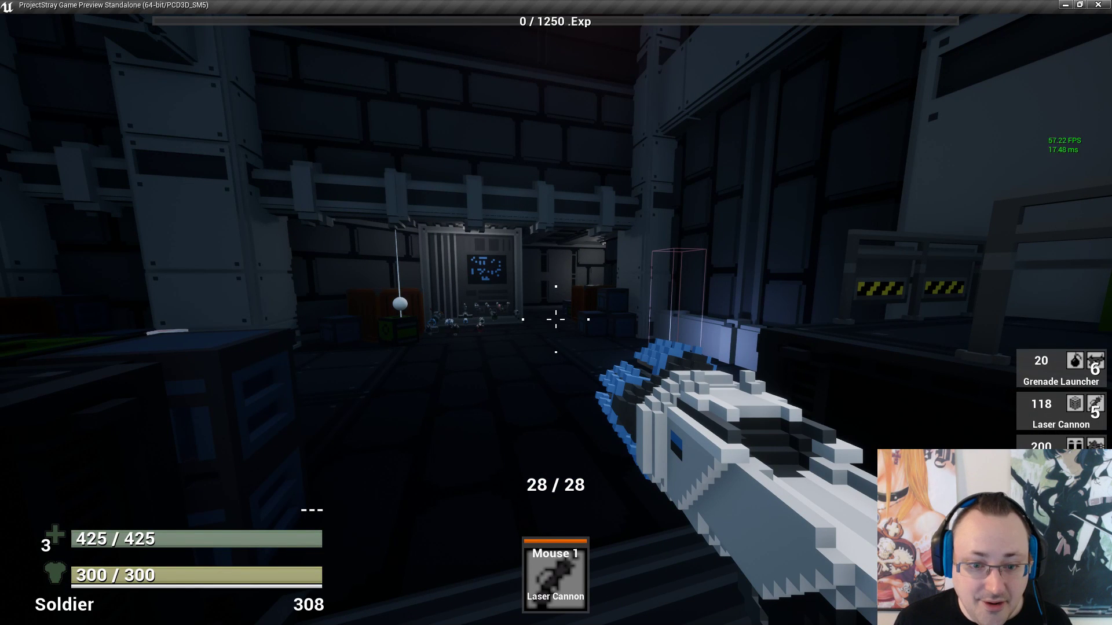
Equip the Light Machinegun from the inventory, fire it through its sights across the hub and reload it
key("i")
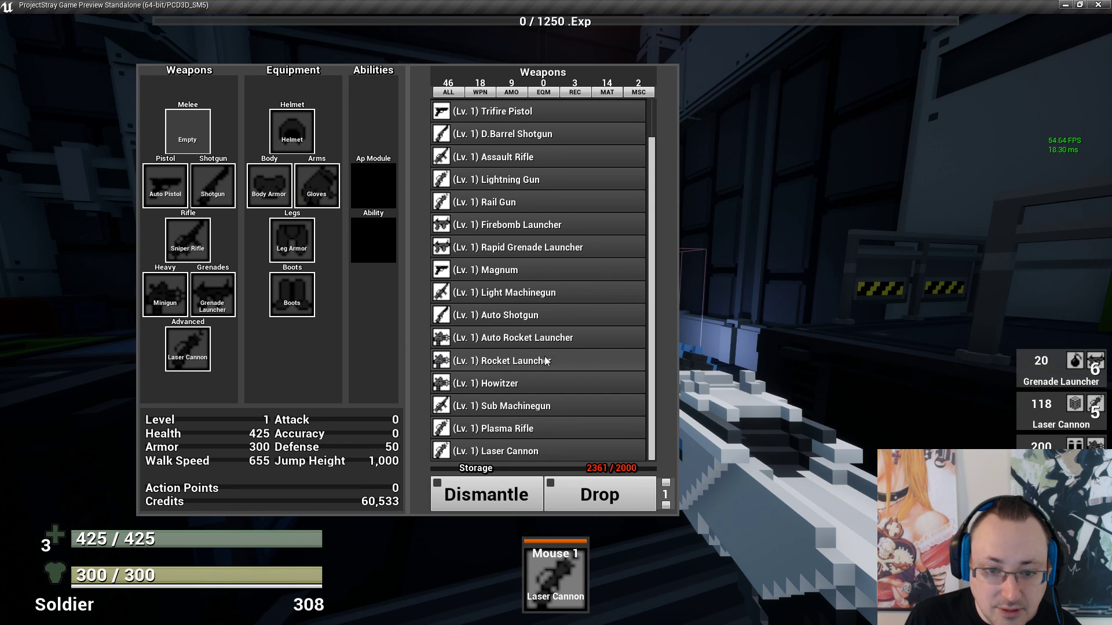
double_click(537, 293)
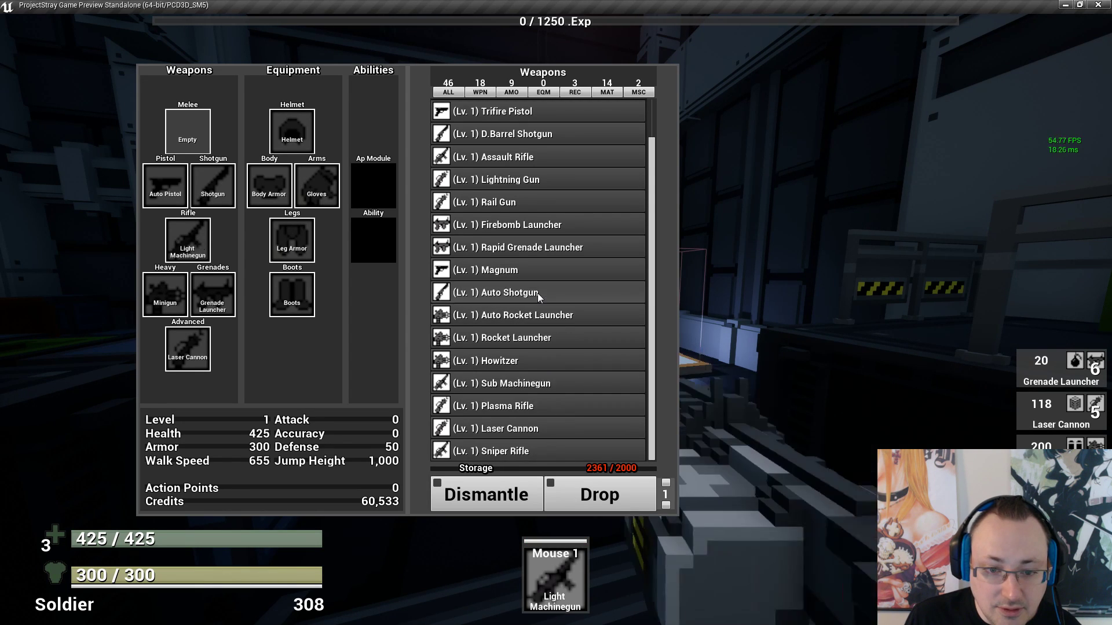
key("i")
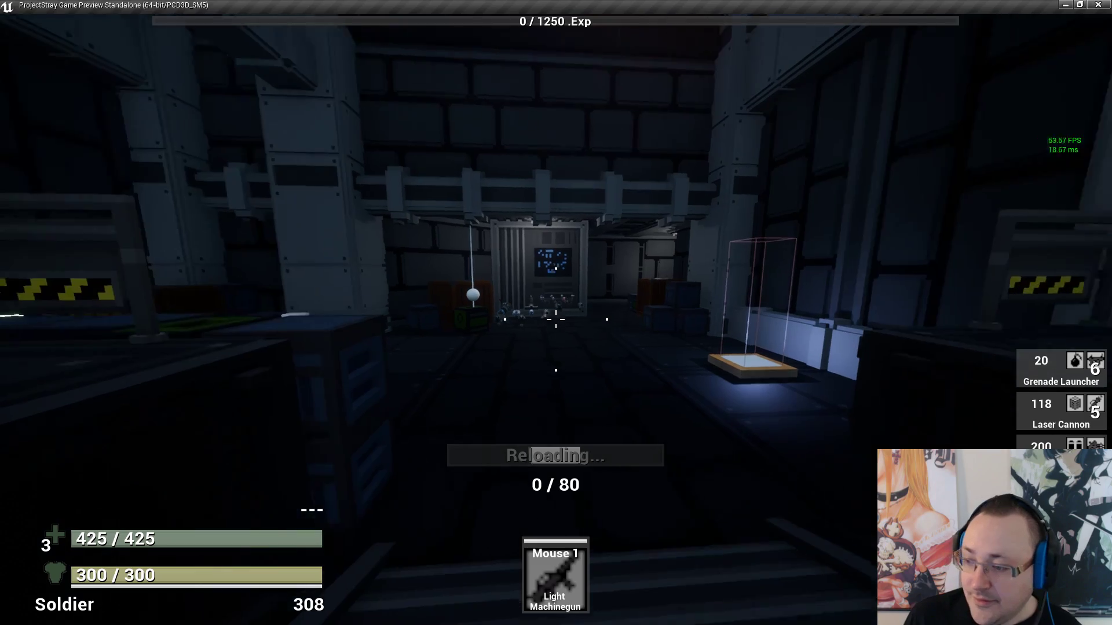
key("w")
right_click(556, 320)
left_click(556, 319)
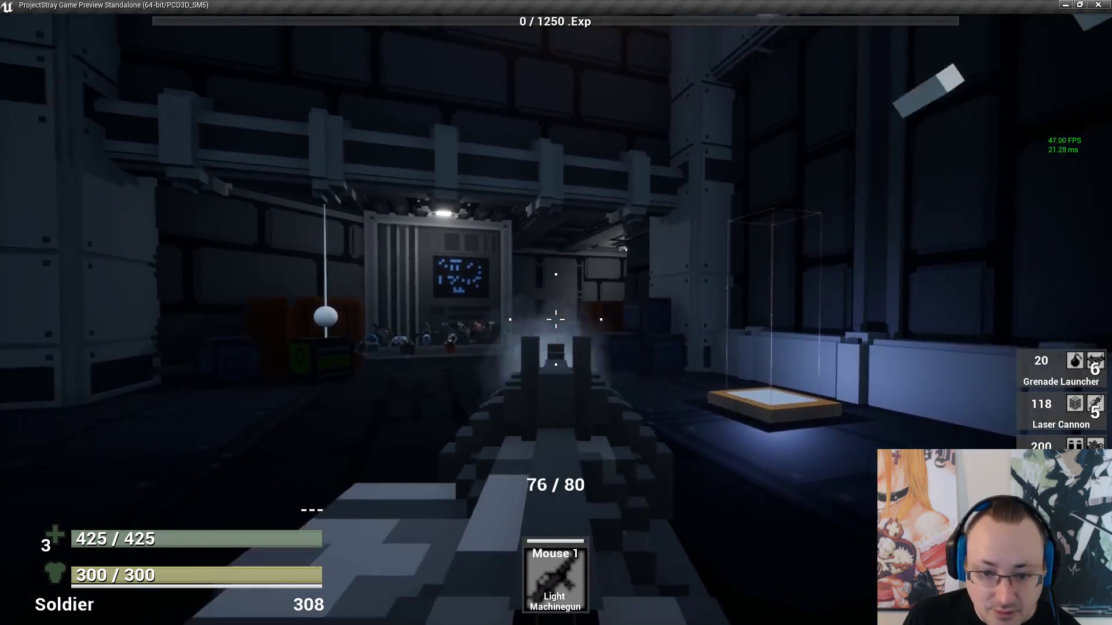
left_click_drag(556, 319, 556, 320)
key("r")
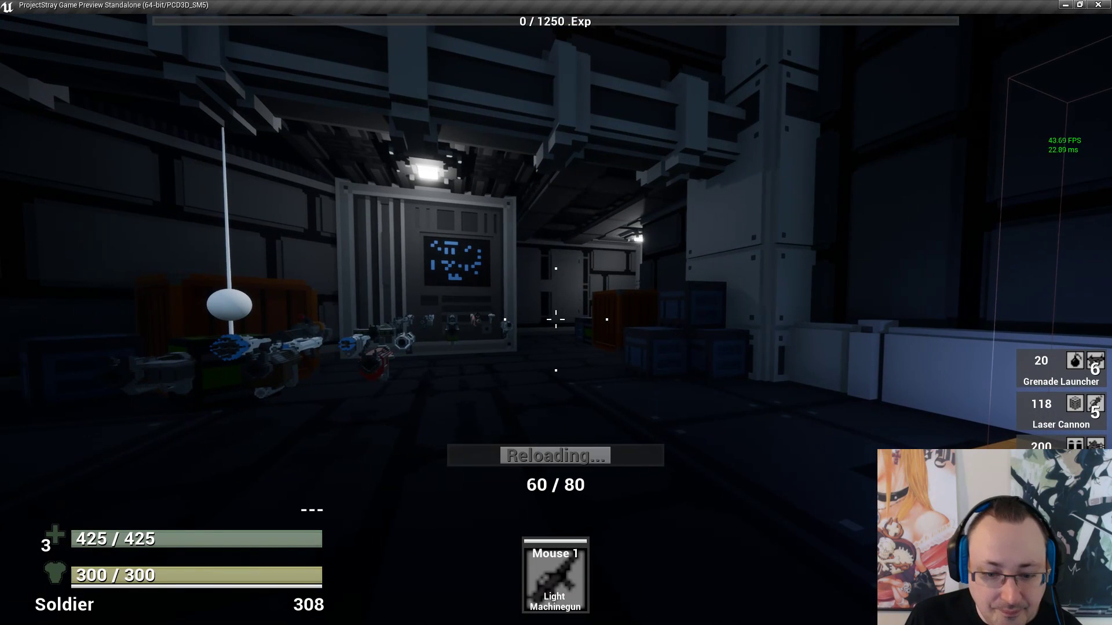
Equip the Plasma Rifle from the inventory, fire it from the hub's ramp and reload it
key("i")
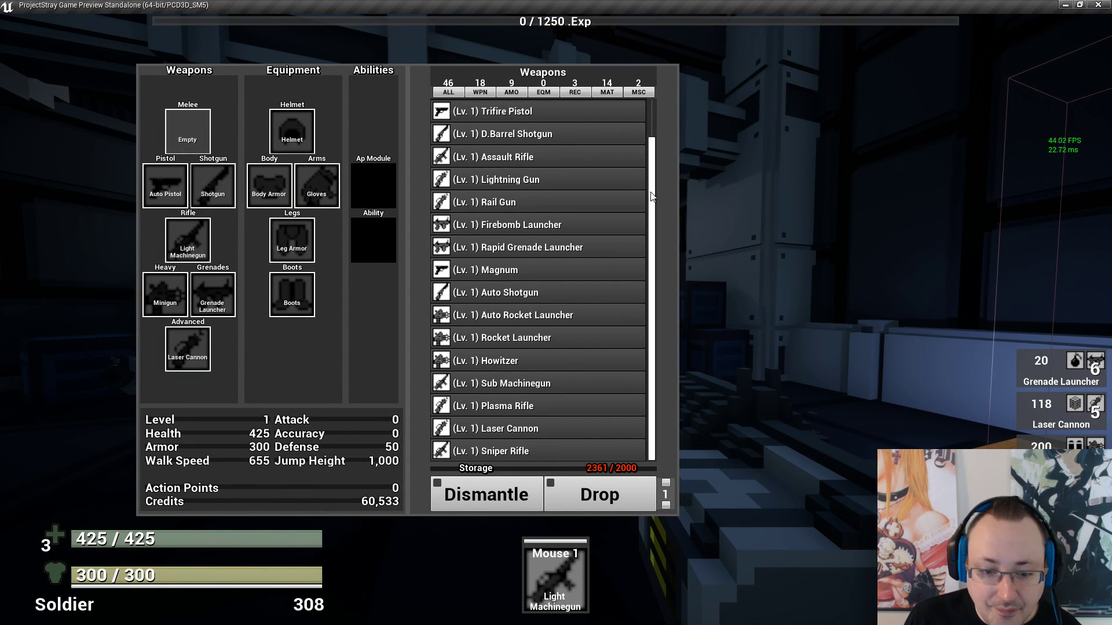
left_click(549, 406)
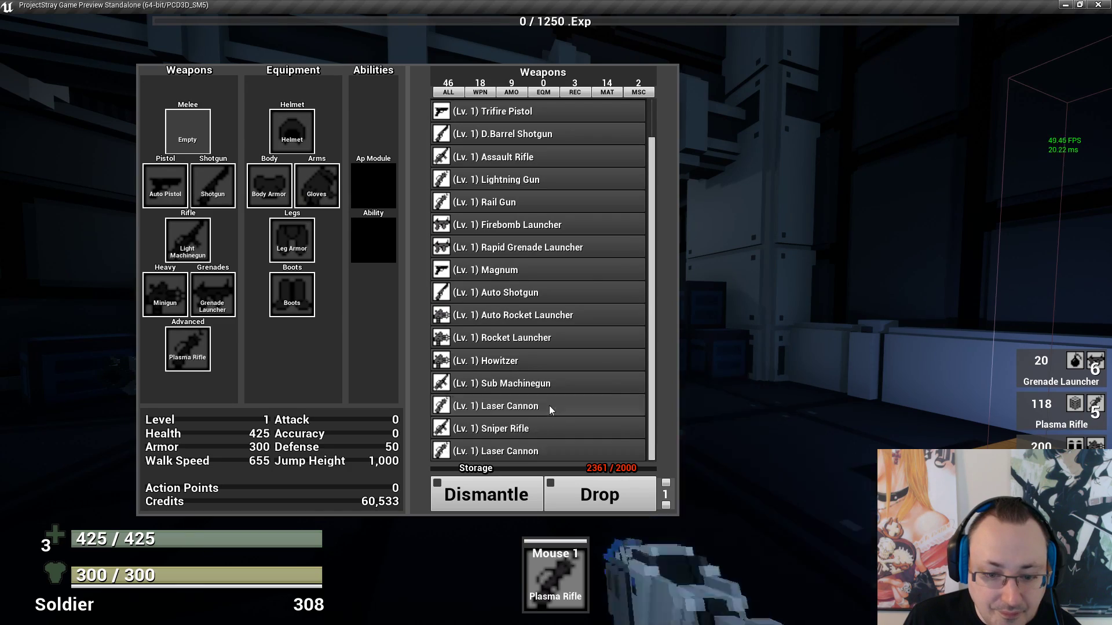
key("i")
key("s")
key("r")
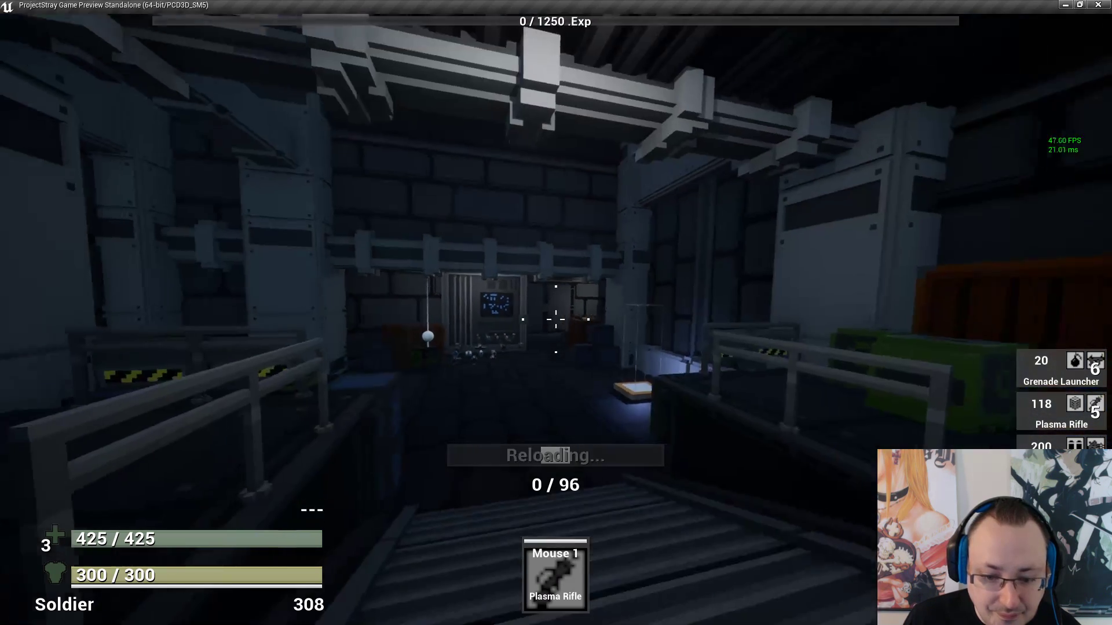
left_click(556, 319)
left_click_drag(556, 320, 556, 320)
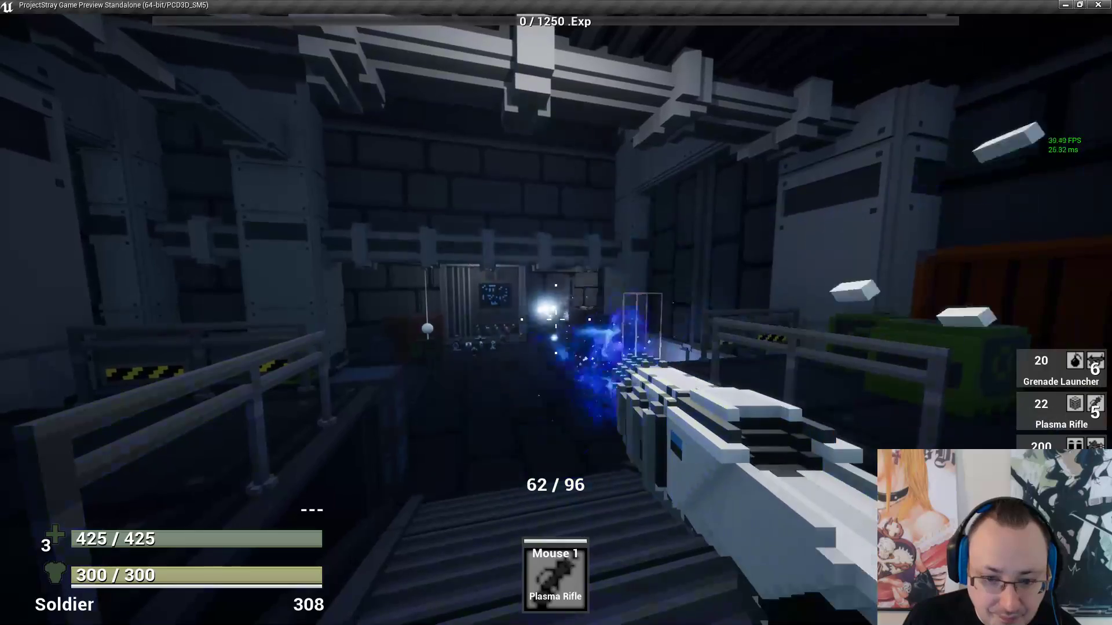
key("r")
Walk through the doorway, empty the Plasma Rifle's magazine into the red-lit area and return to the hub
key("w")
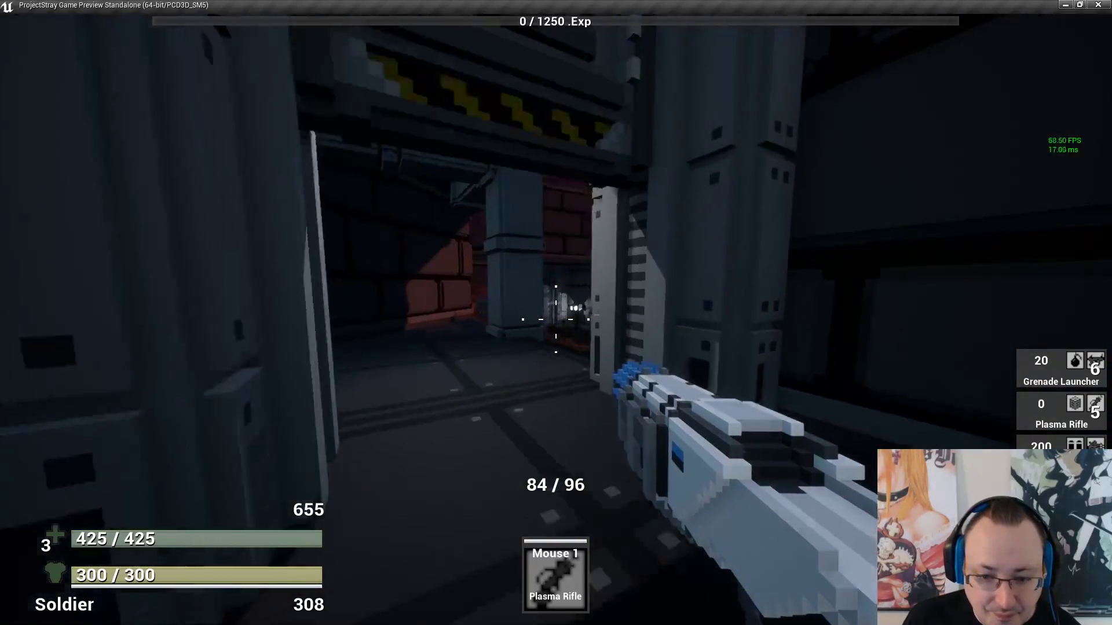
left_click_drag(556, 319, 556, 320)
key("w")
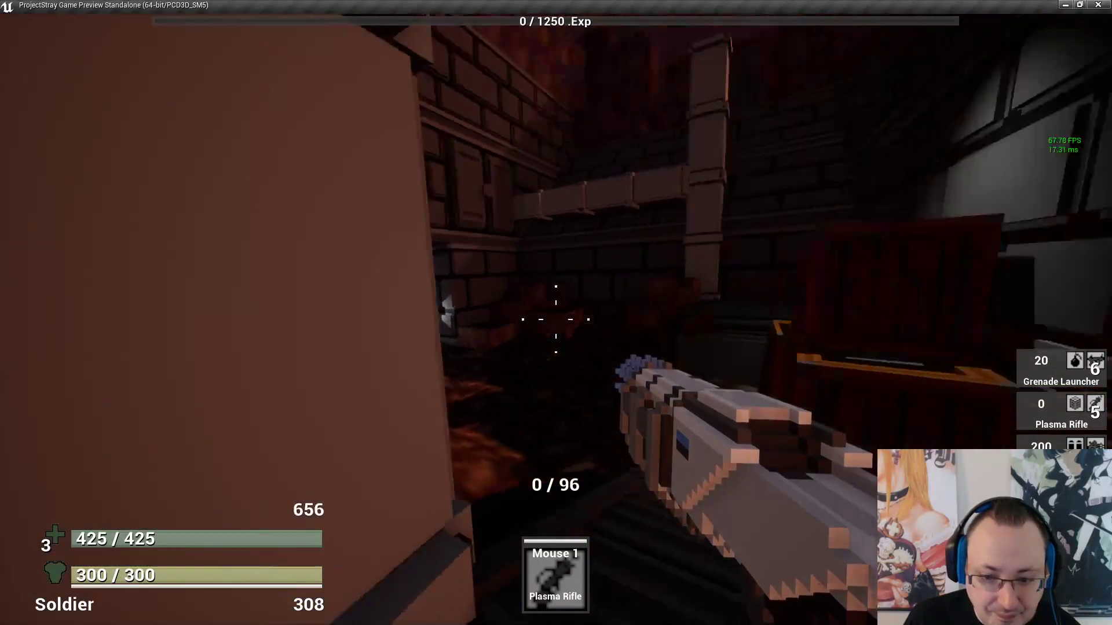
key("w")
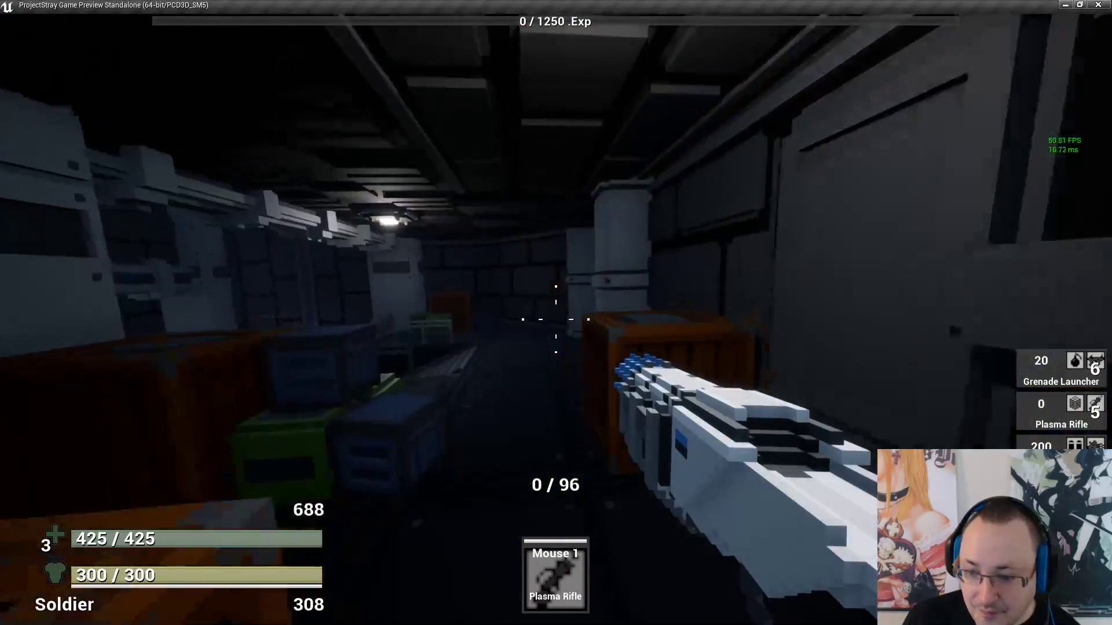
key("w")
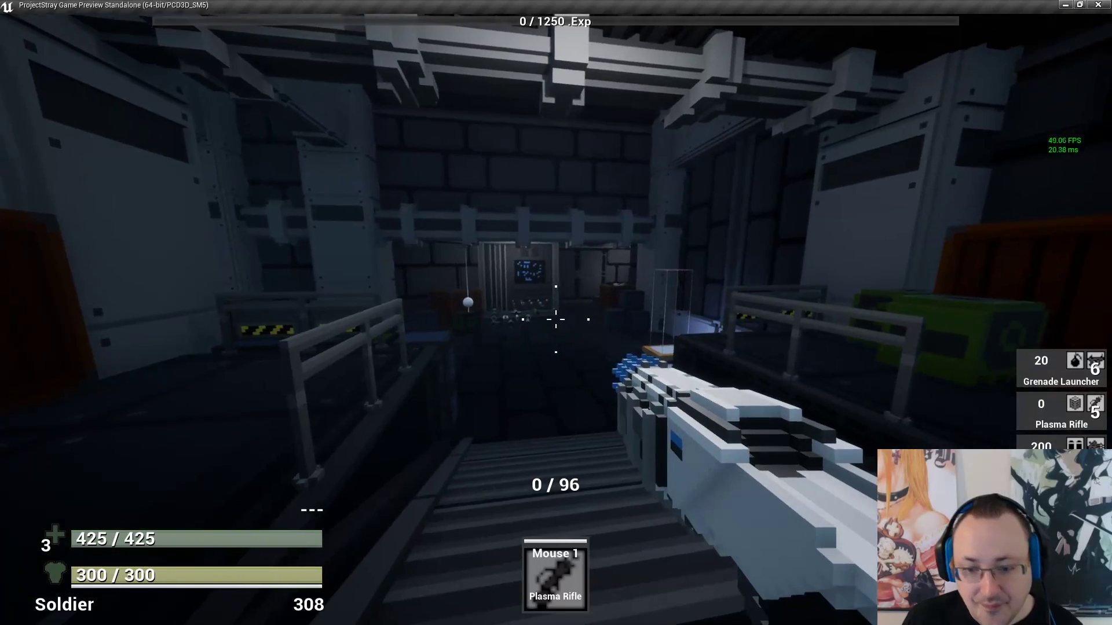
End the game preview and set PerShotAmmoConsumption to 1 for the Plasma Rifle in the slot 6 data table
key("Escape")
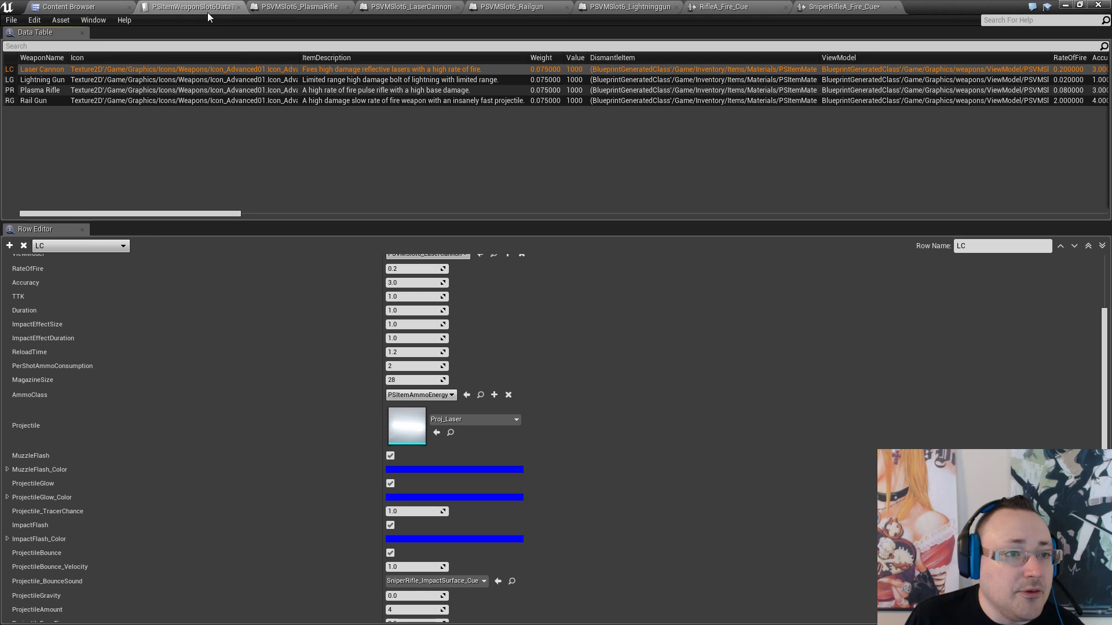
left_click(68, 90)
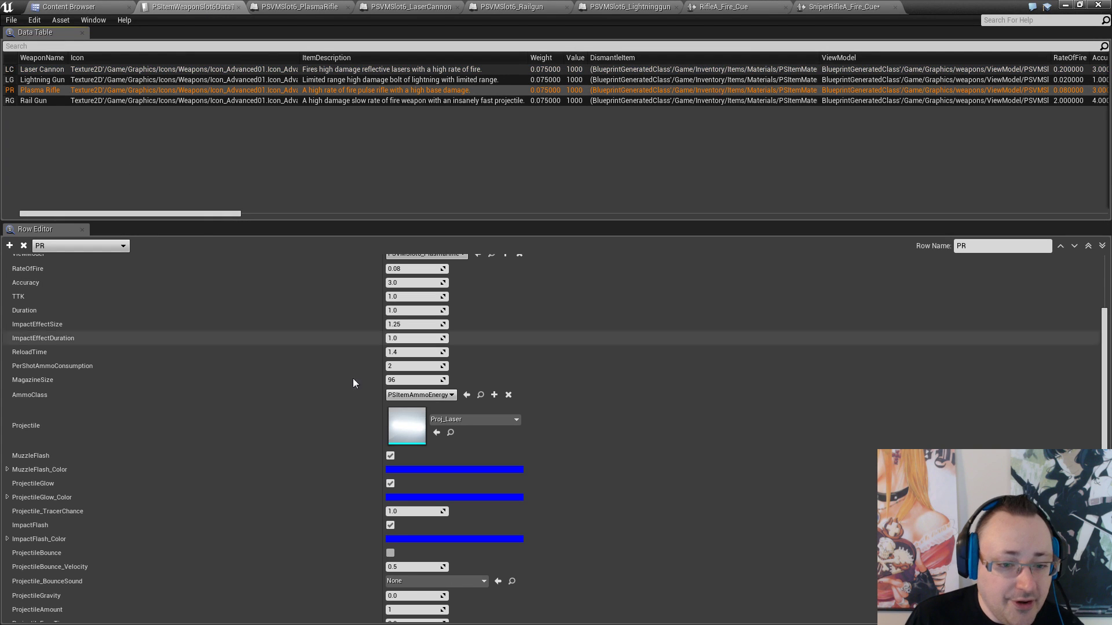
left_click(483, 368)
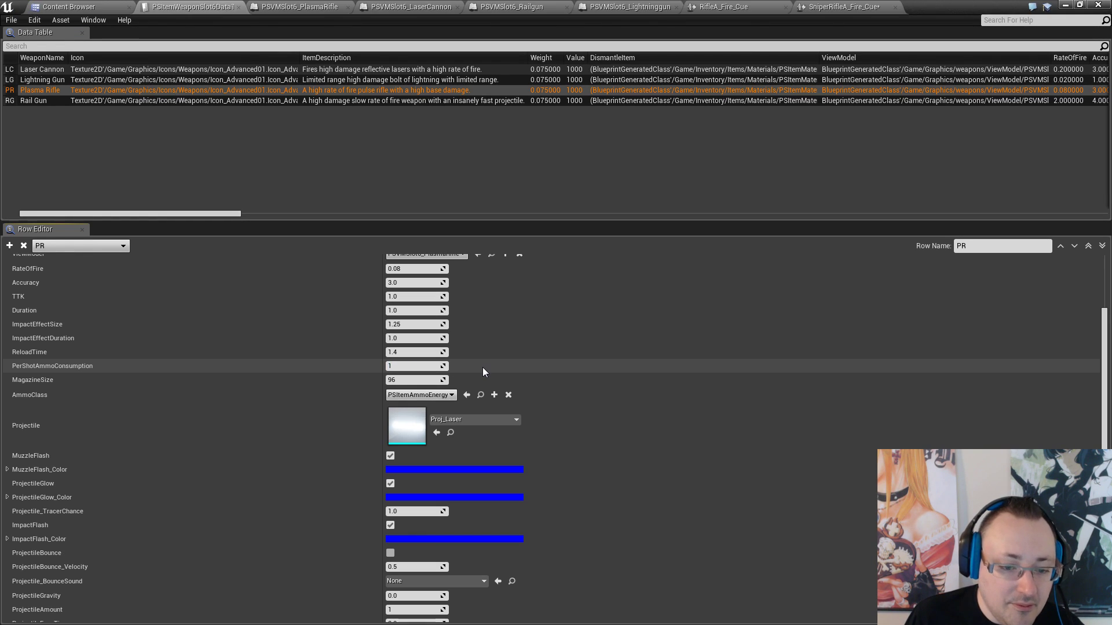
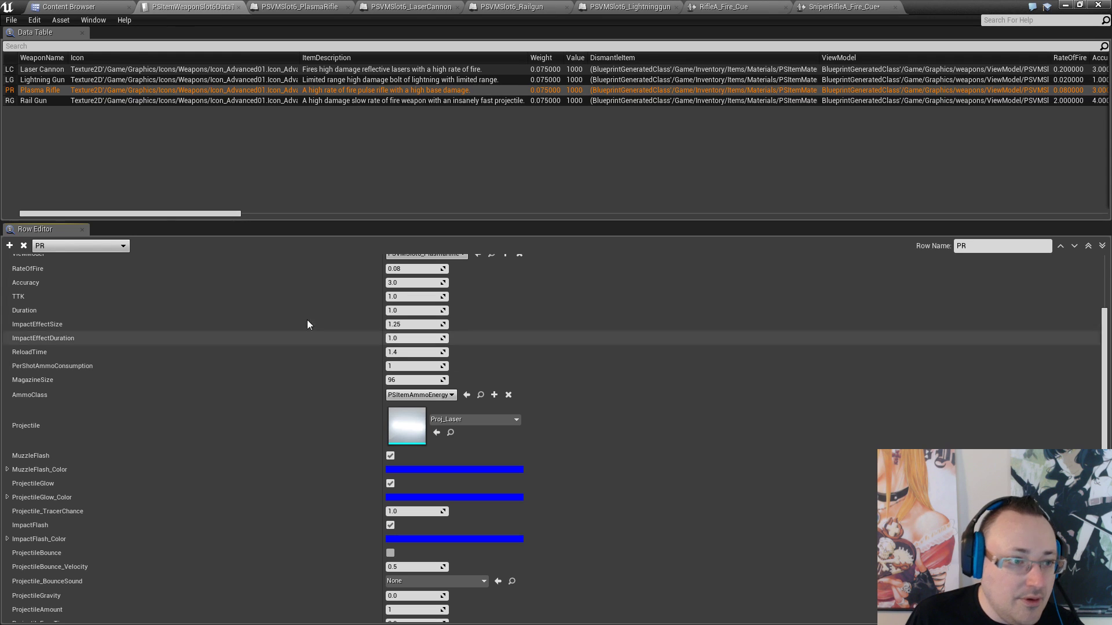
Select the Lightning Gun row and check the particle systems offered for its Weapon_MuzzleFlash without choosing one
left_click(51, 84)
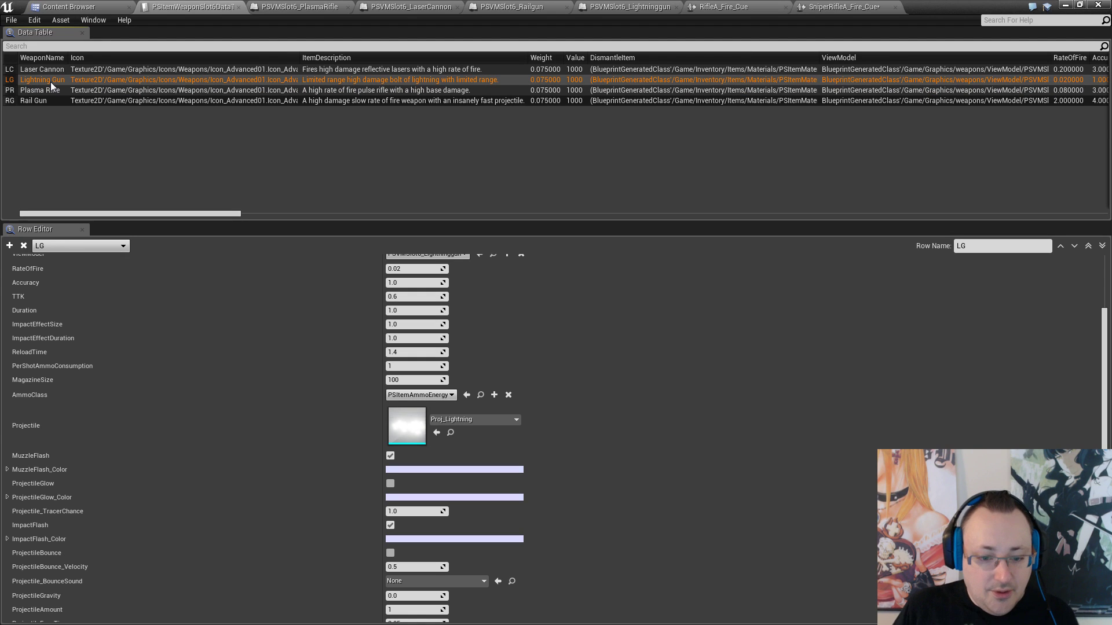
scroll(598, 449, "down", 10)
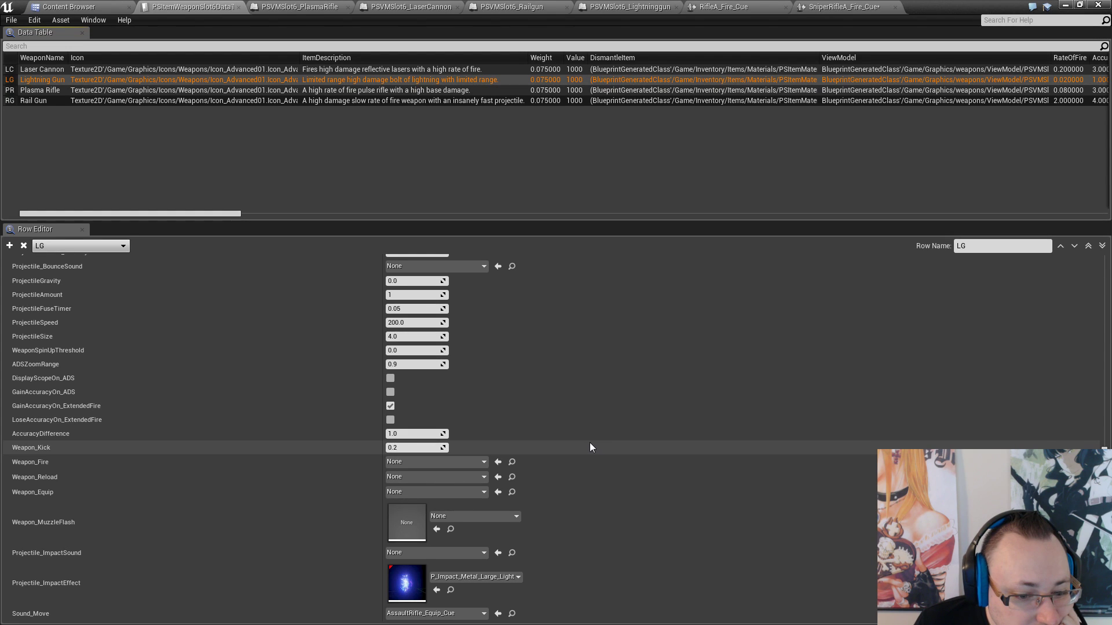
left_click(458, 516)
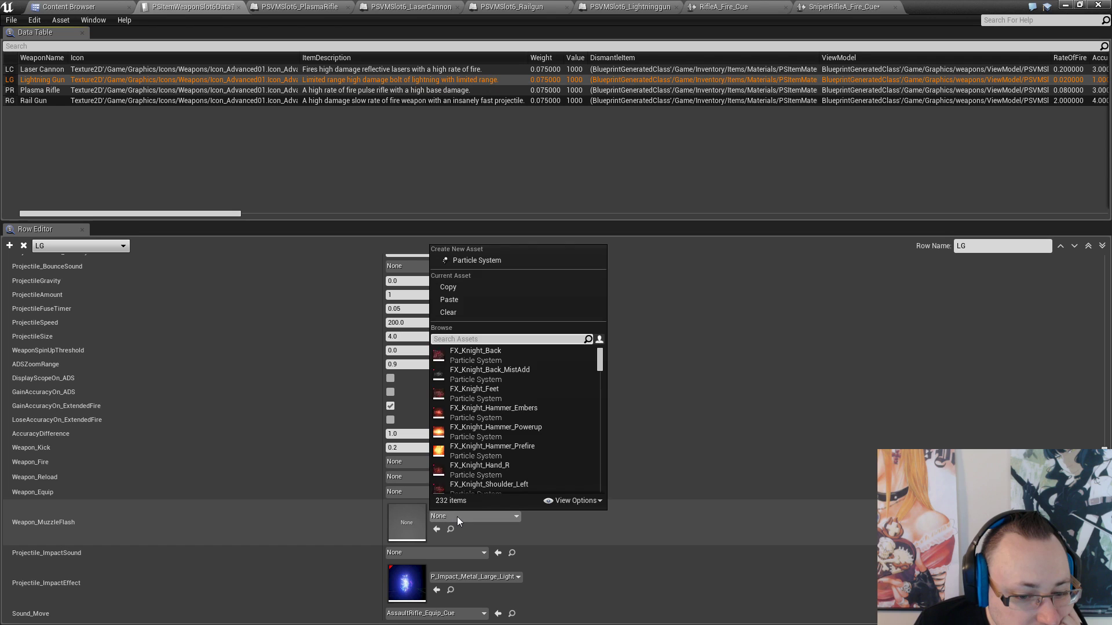
left_click(627, 520)
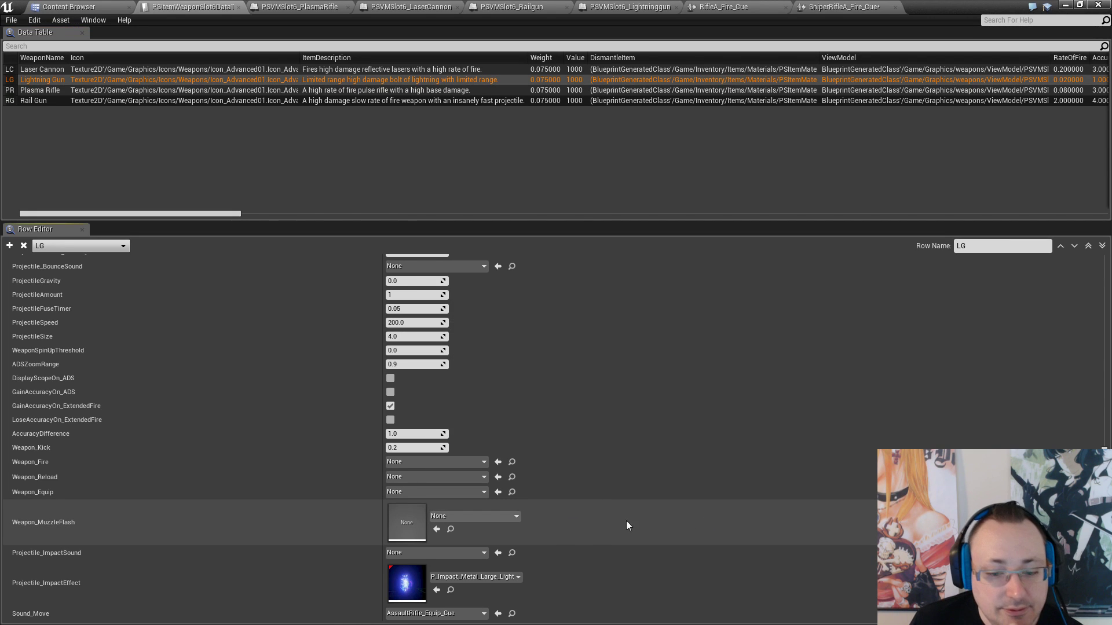
Search the Content Browser's Effects folder for "muzzle", limited to Particle System assets
left_click(454, 528)
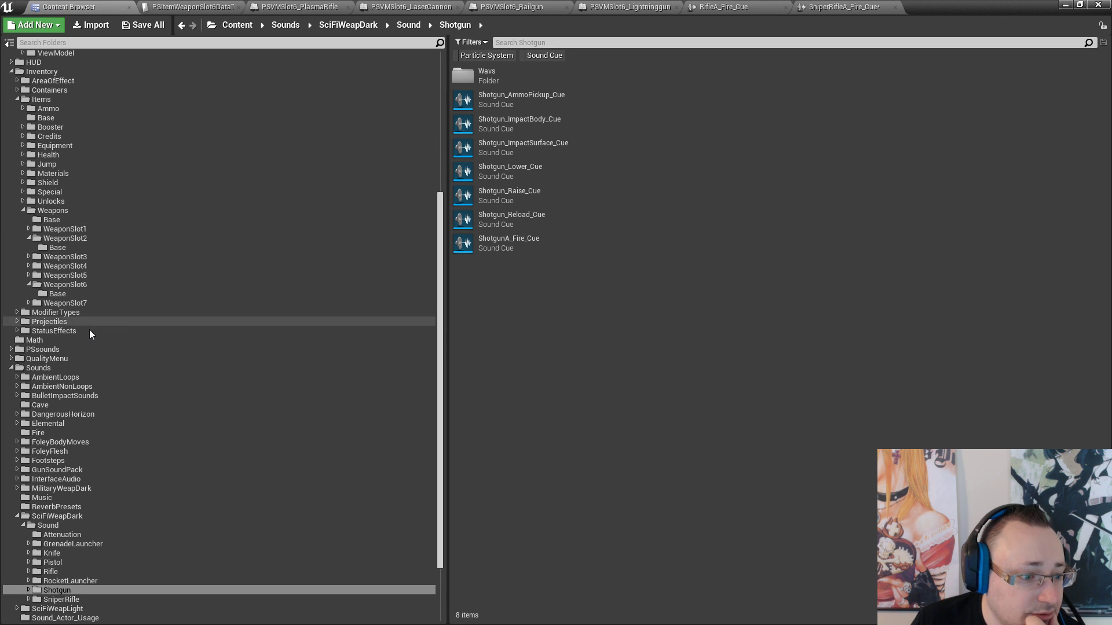
scroll(78, 336, "up", 6)
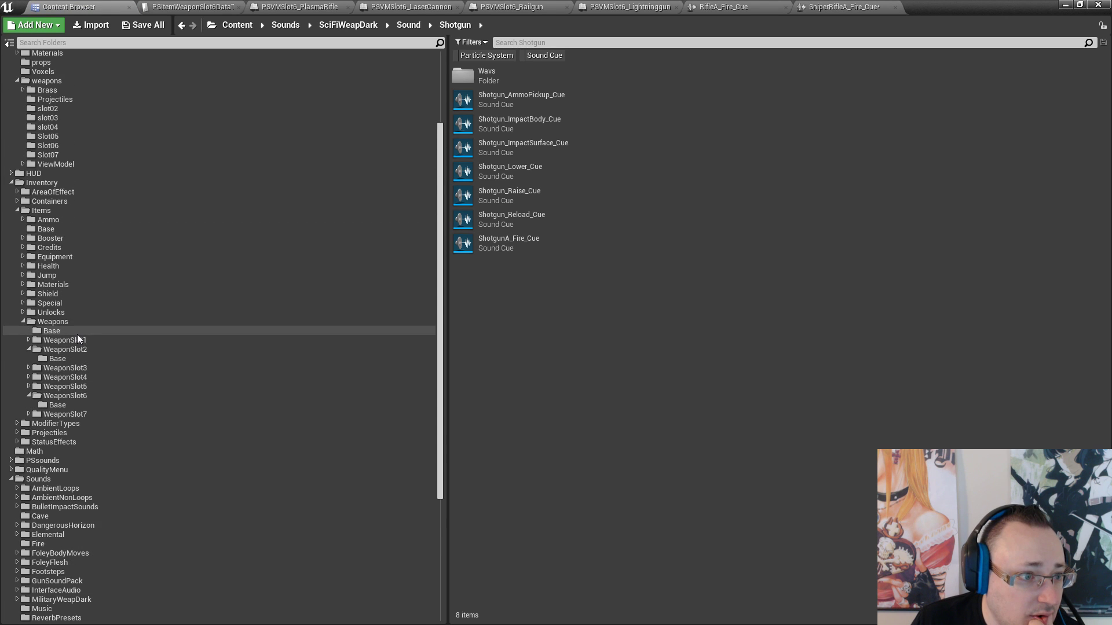
scroll(77, 335, "up", 2)
left_click(62, 126)
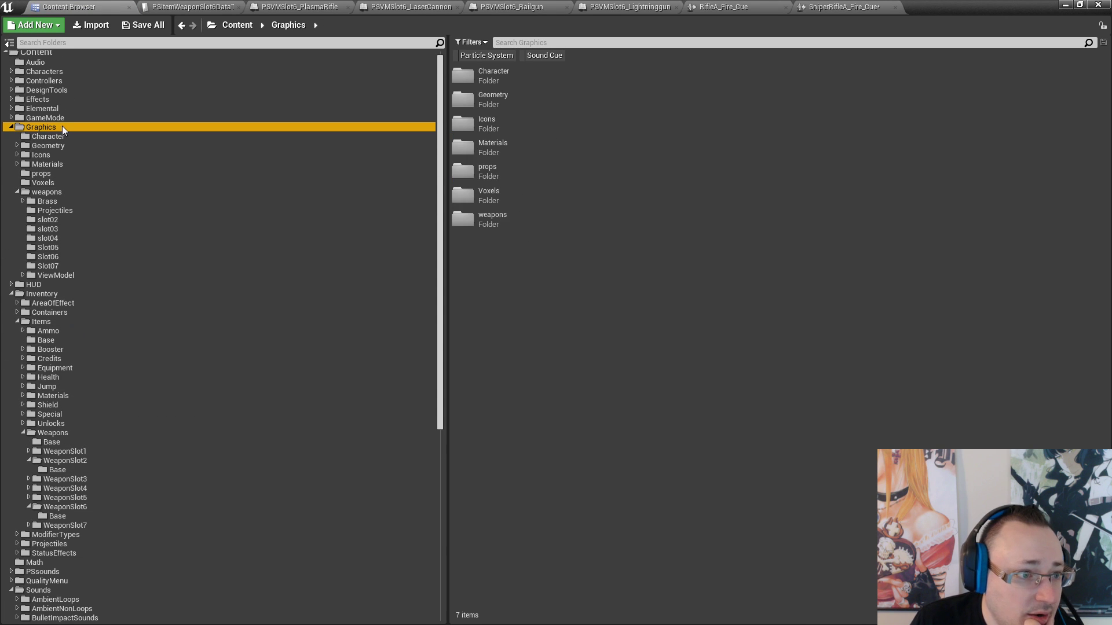
left_click(47, 99)
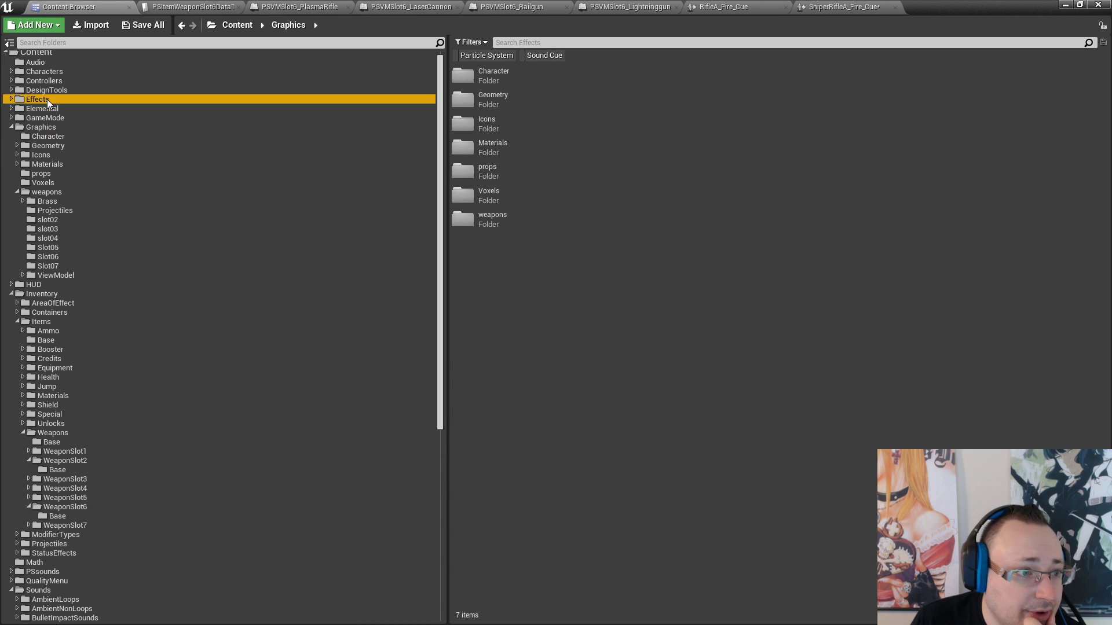
left_click(456, 57)
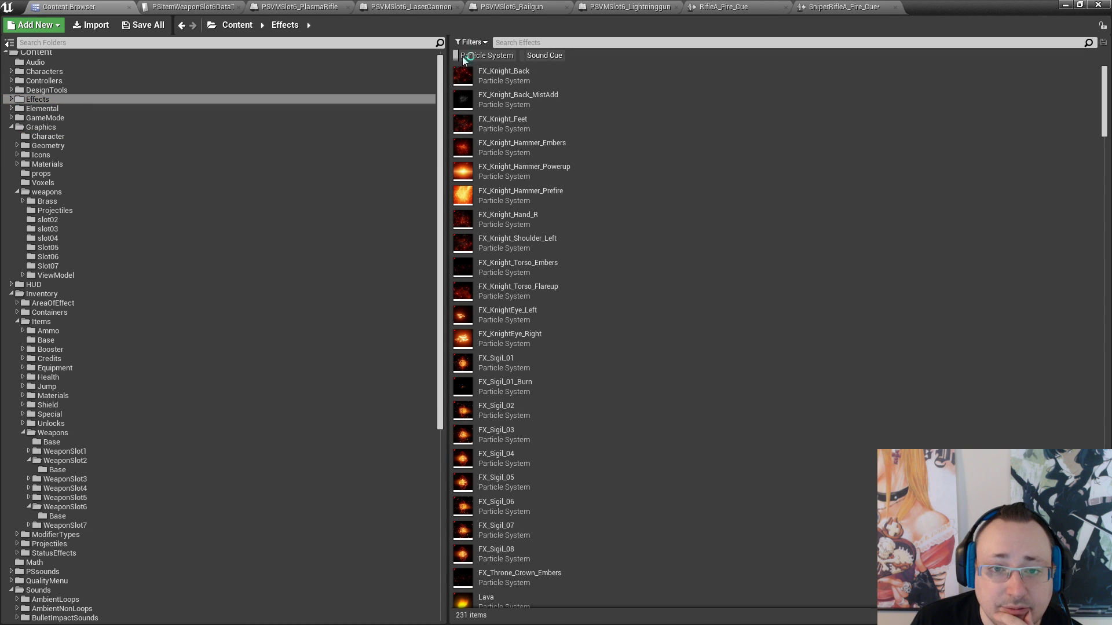
left_click(537, 42)
type("muzzle")
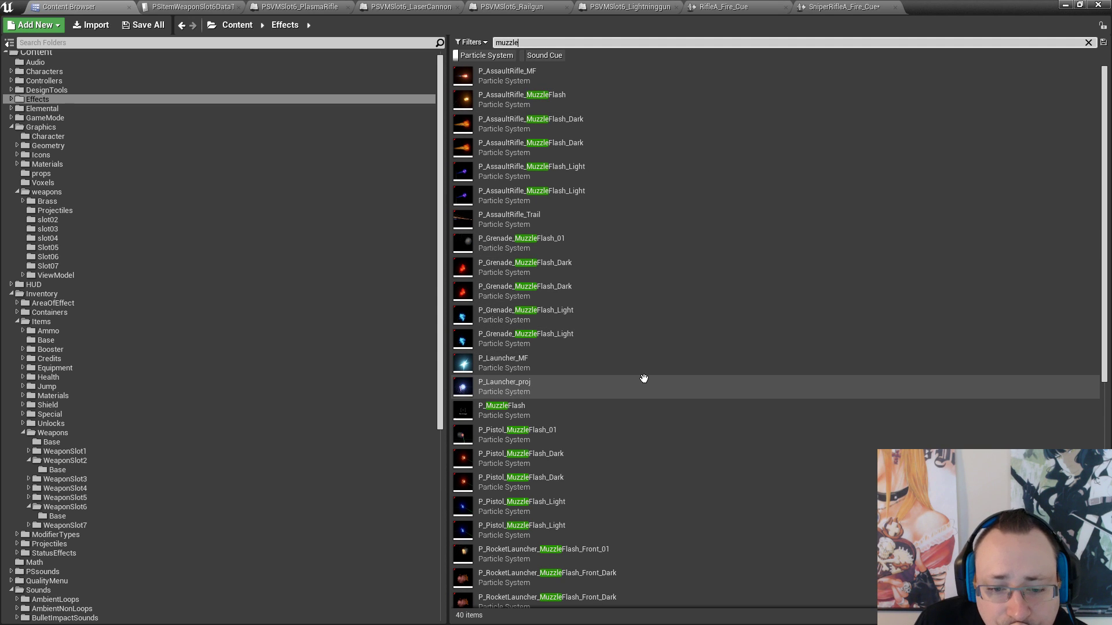
Look through the muzzle flash particle systems and select P_SniperRifle_MuzzleFlash_Light
left_click(586, 388)
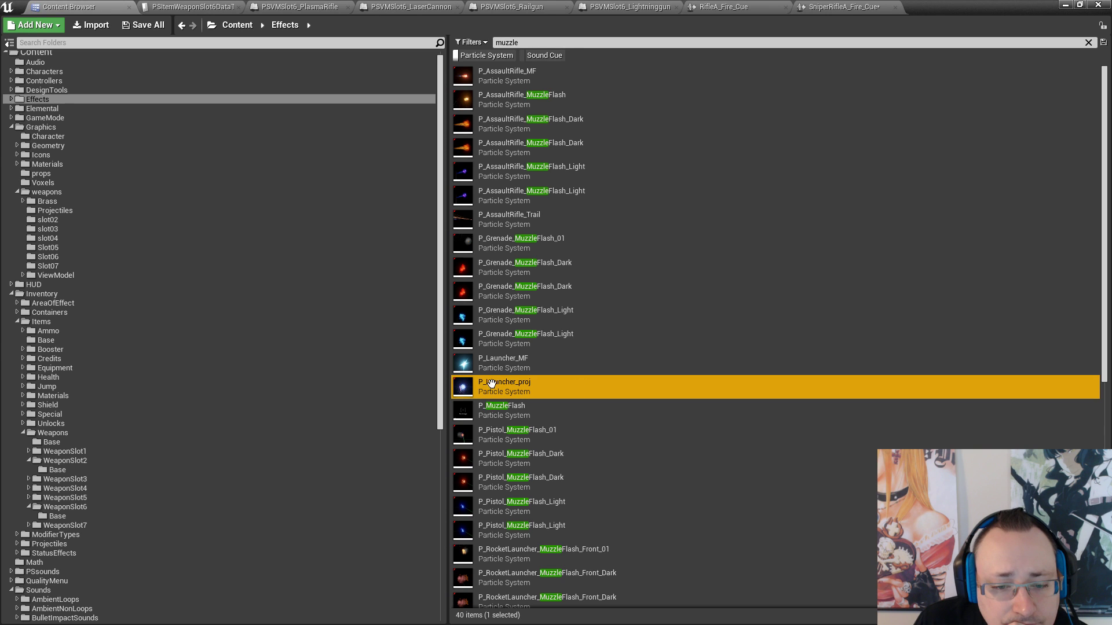
scroll(597, 385, "down", 5)
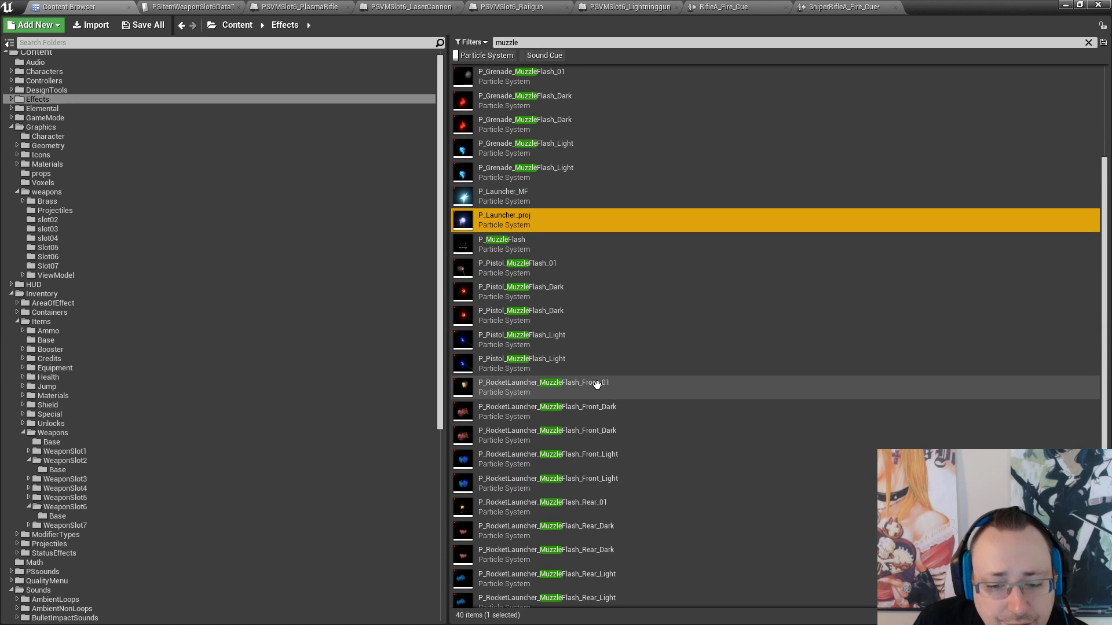
scroll(597, 385, "down", 2)
scroll(596, 385, "down", 6)
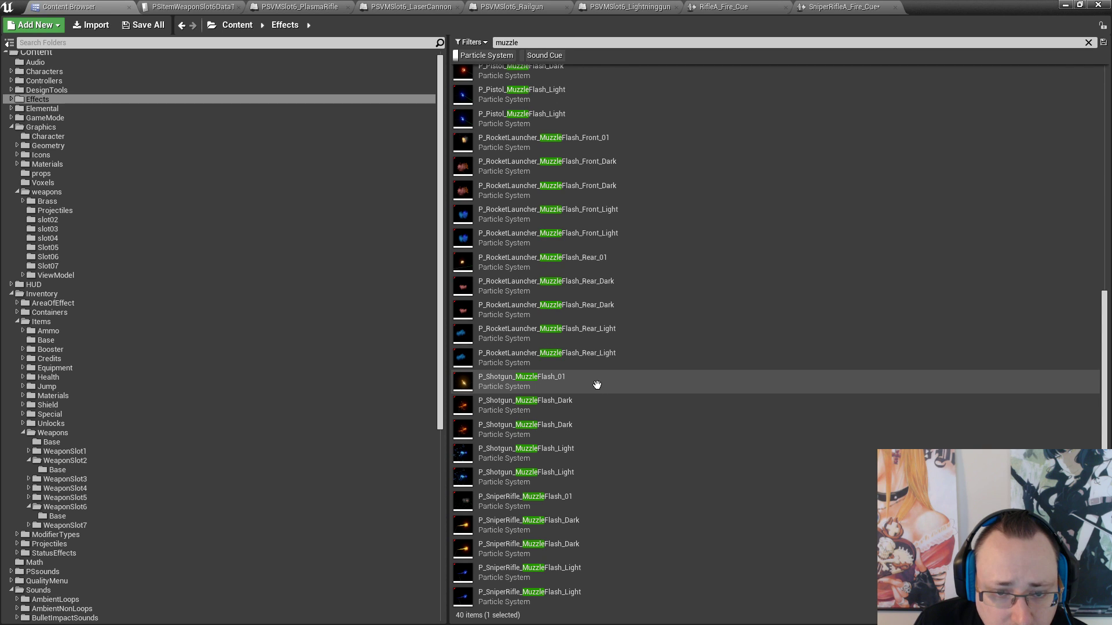
left_click(580, 569)
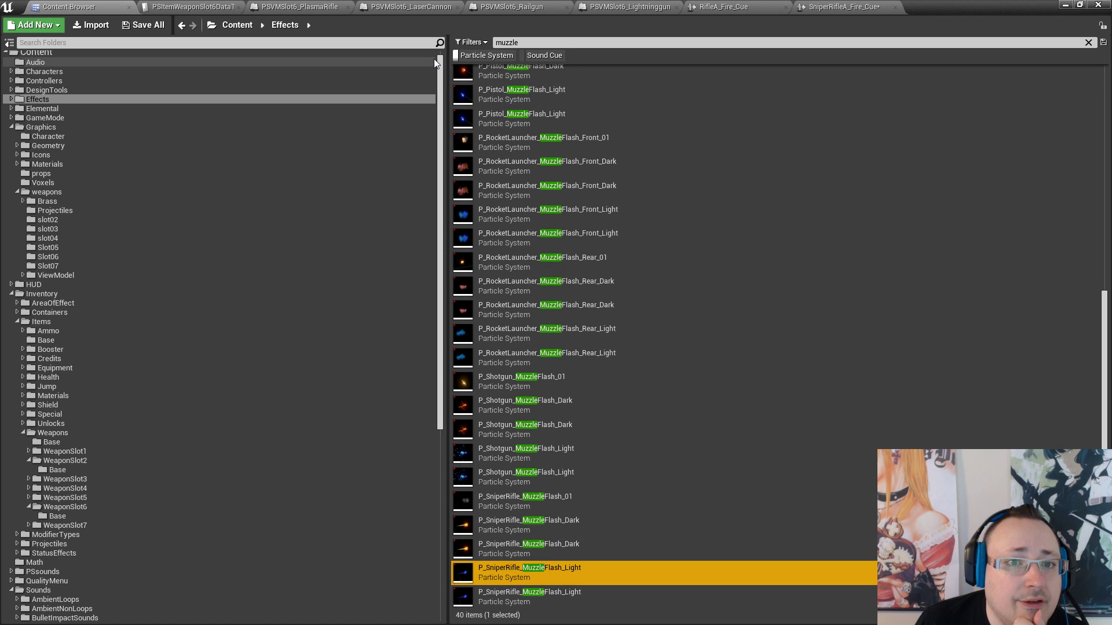
Assign the selected P_SniperRifle_MuzzleFlash_Light particle system as the Lightning Gun's Weapon_MuzzleFlash in the slot 6 data table
left_click(637, 7)
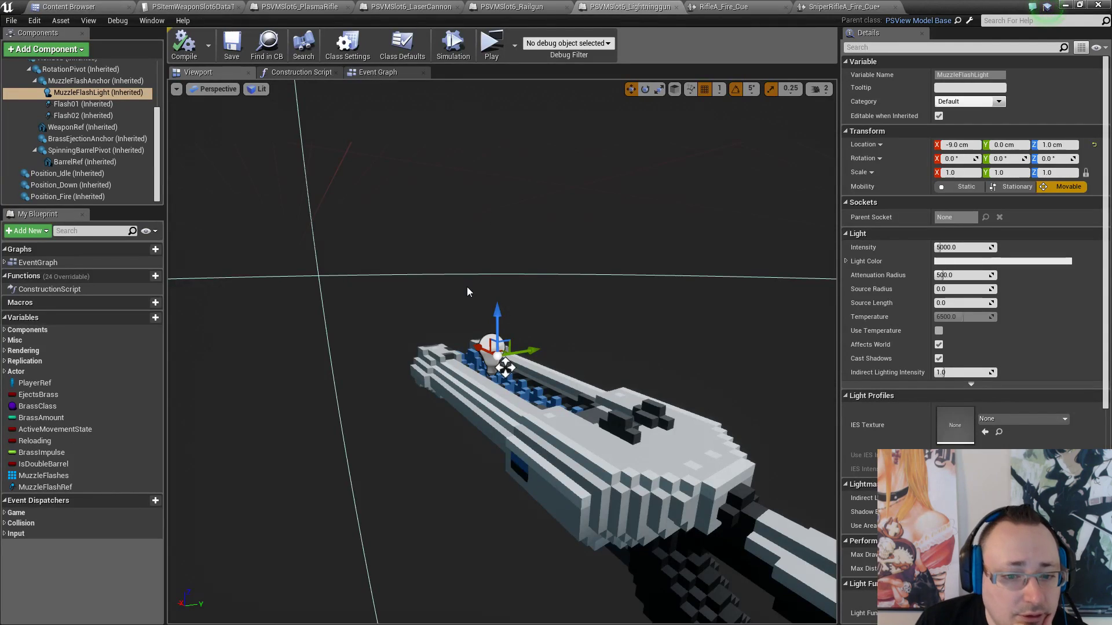
left_click(177, 5)
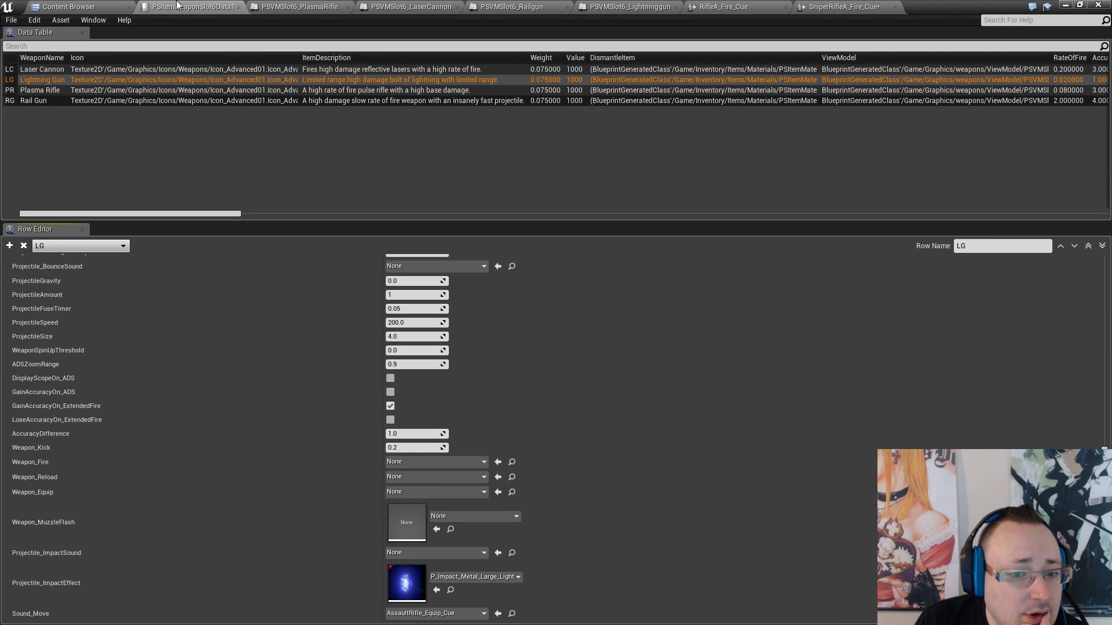
left_click(437, 529)
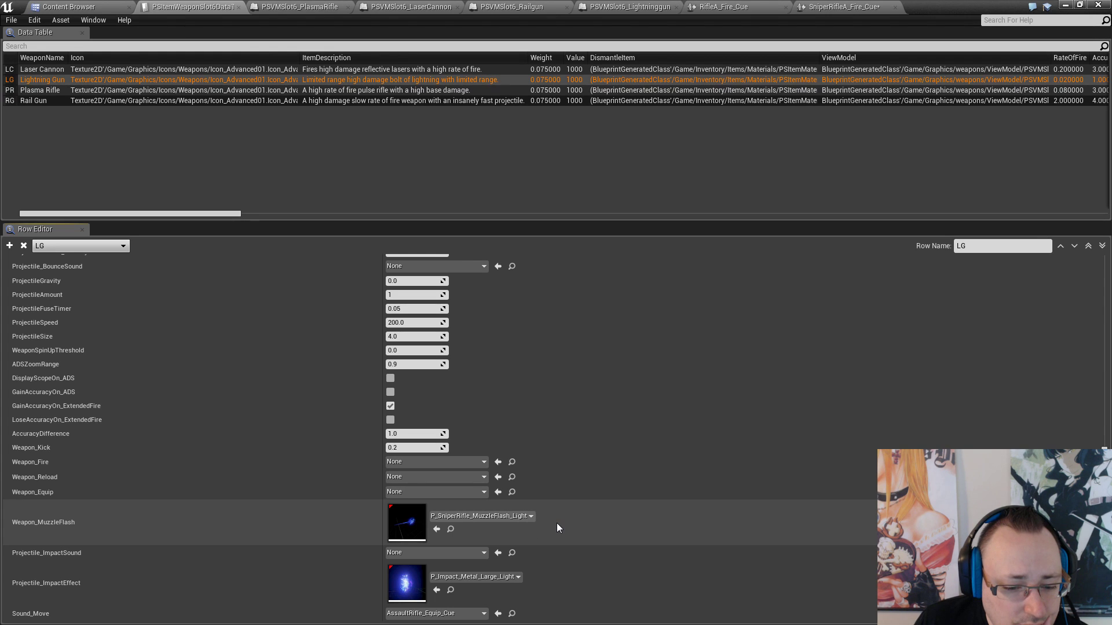
Copy the Plasma Rifle's Projectile_ImpactSound, SniperRifle_ImpactSurface_Cue, into the Lightning Gun's Projectile_ImpactSound
left_click(292, 7)
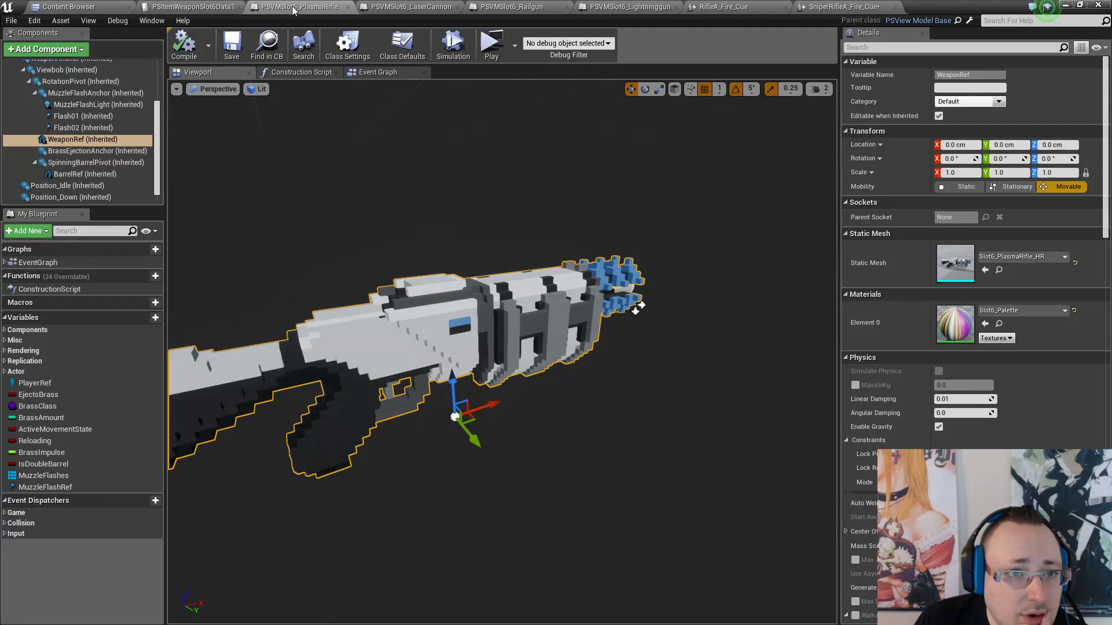
left_click(194, 6)
left_click(74, 90)
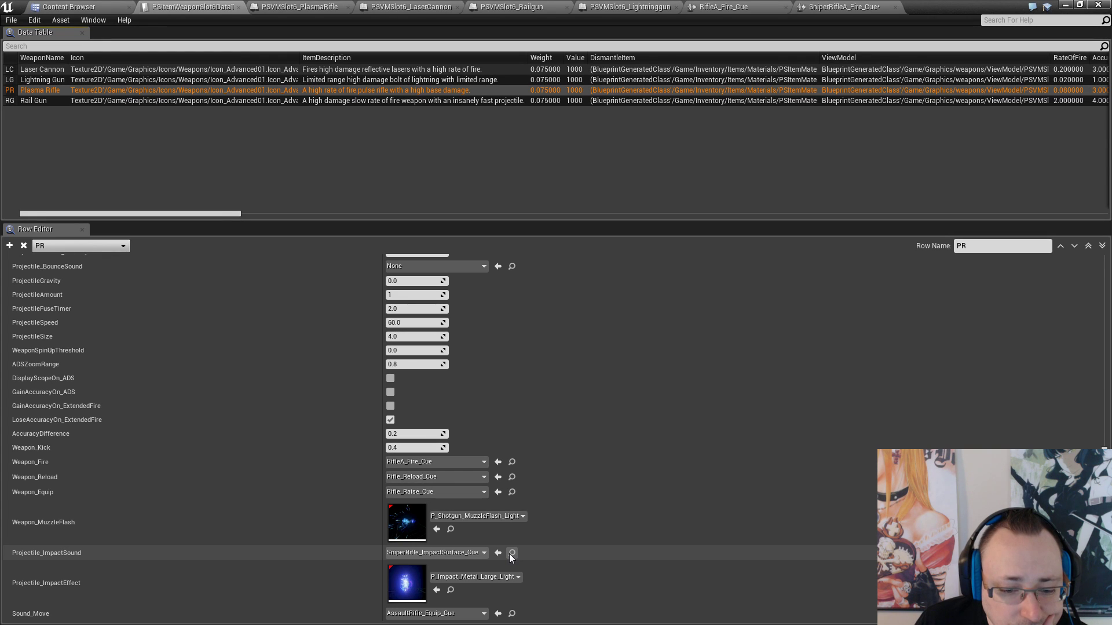
left_click(61, 81)
right_click(457, 554)
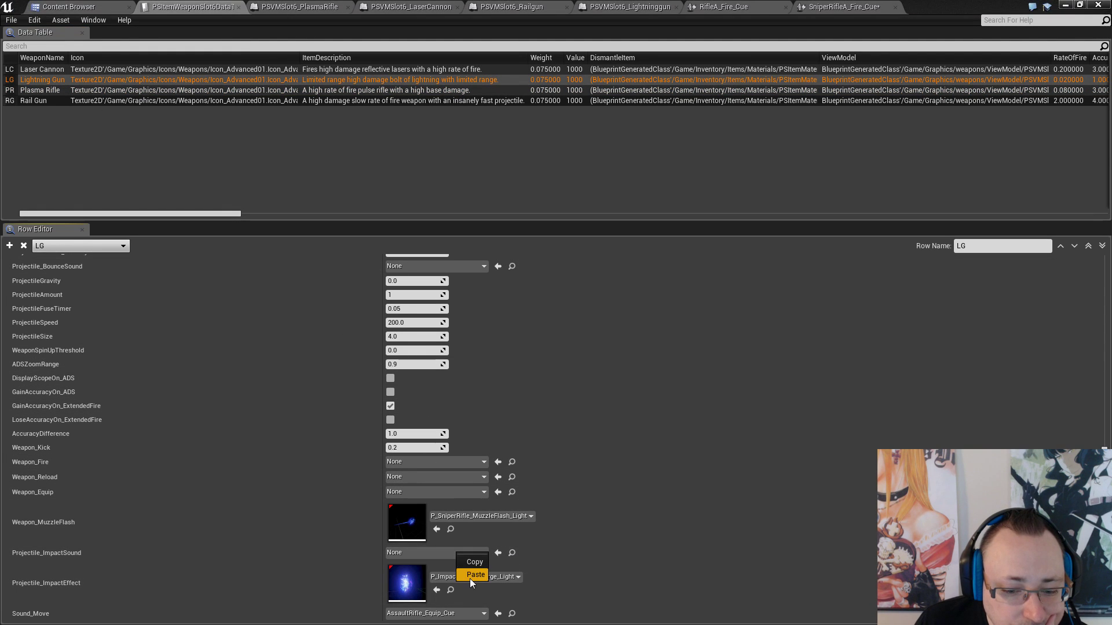
left_click(473, 575)
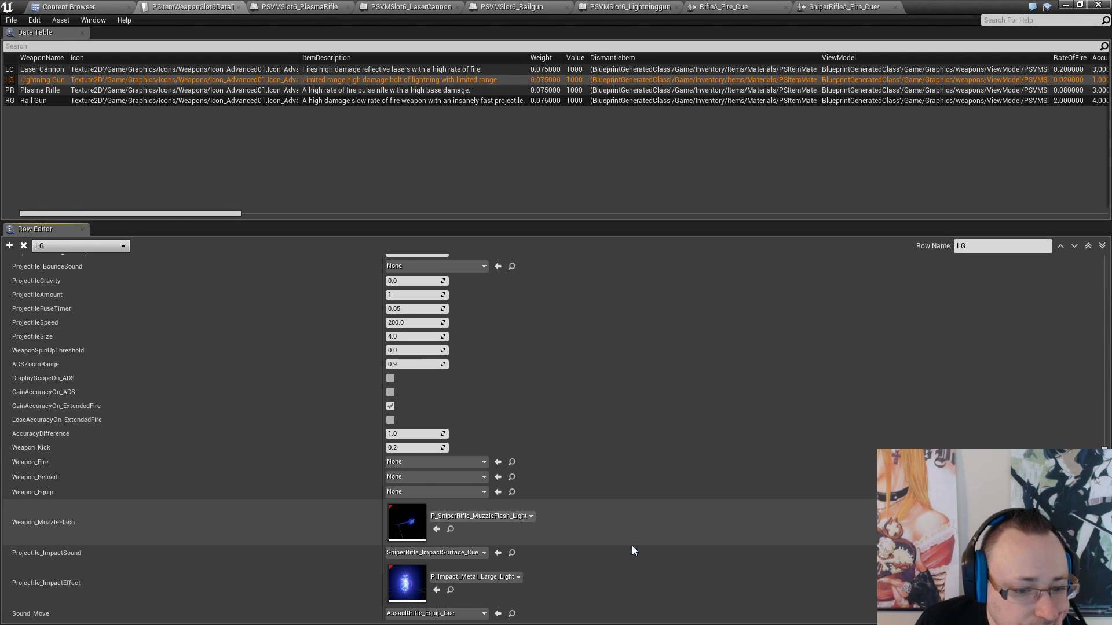
Copy the Laser Cannon's Weapon_Equip sound, Shotgun_Raise_Cue, into the Lightning Gun's Weapon_Equip
left_click(60, 71)
right_click(428, 494)
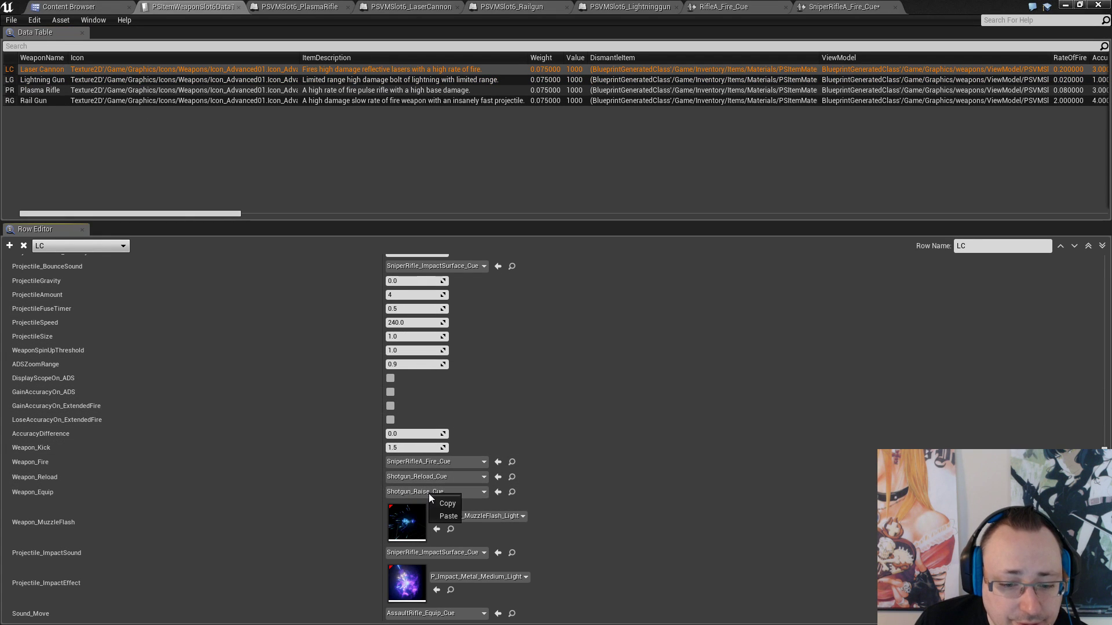
left_click(436, 502)
left_click(59, 82)
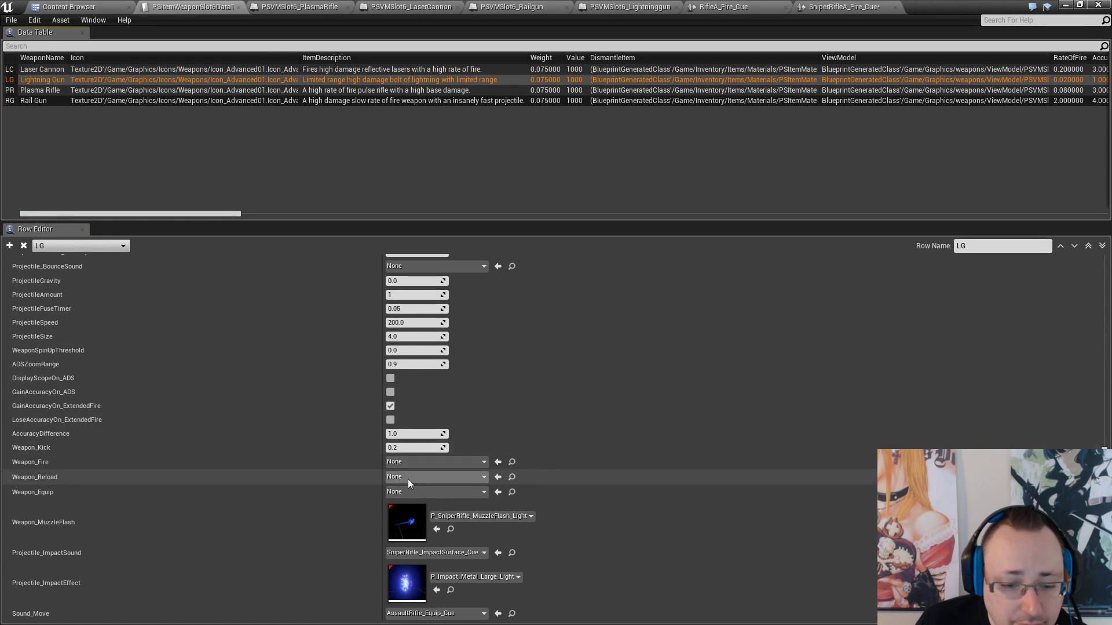
right_click(421, 493)
left_click(428, 513)
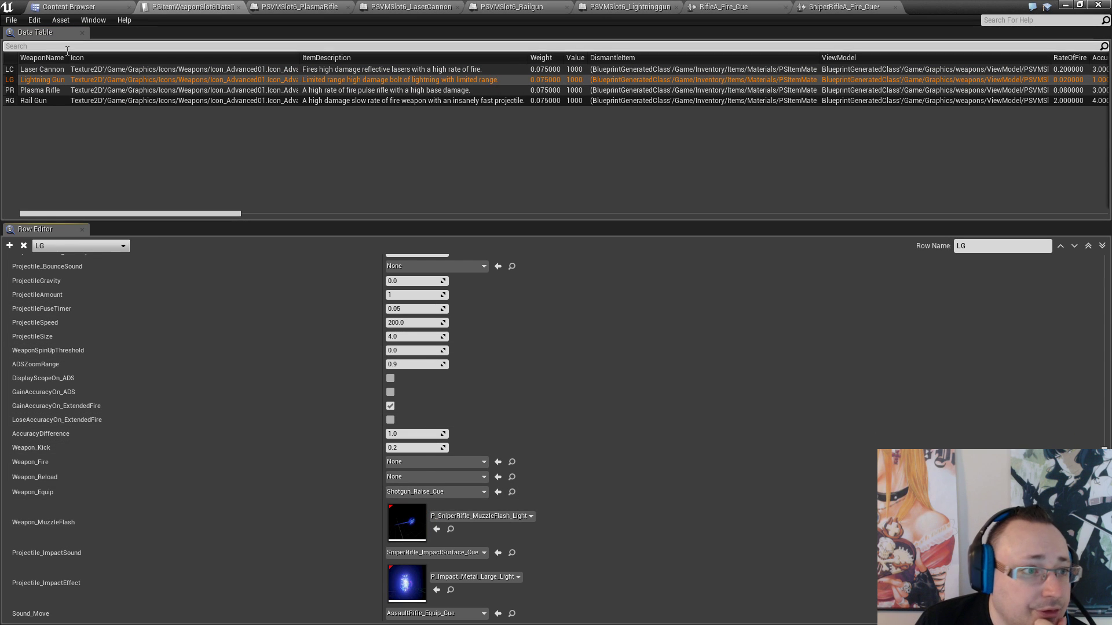
Copy the Laser Cannon's Weapon_Reload sound, Shotgun_Reload_Cue, into the Lightning Gun's Weapon_Reload
left_click(52, 72)
right_click(423, 478)
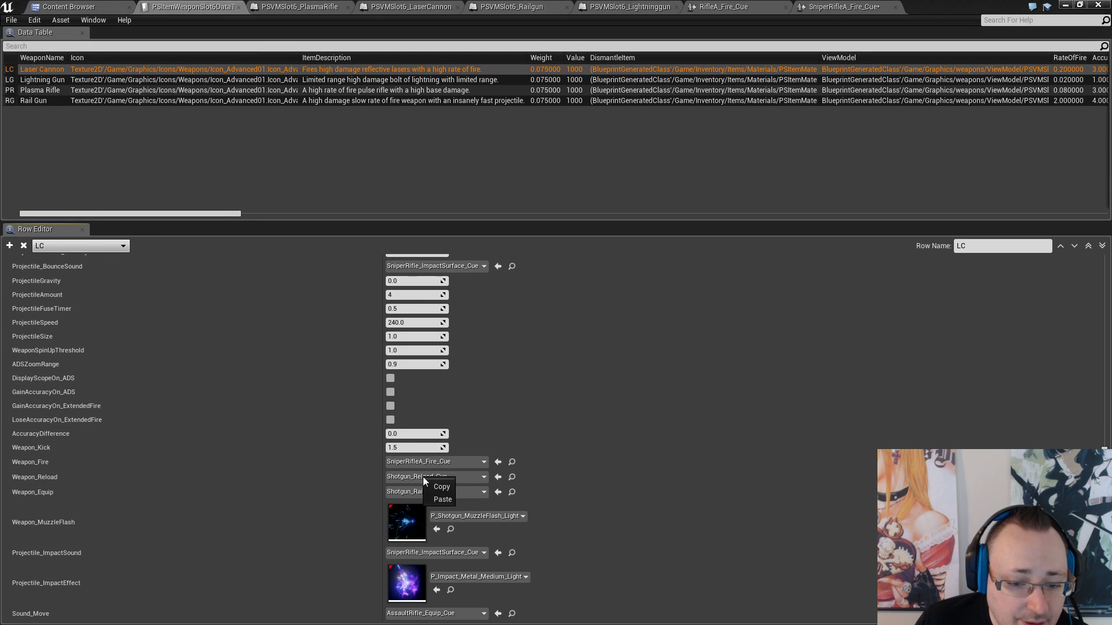
left_click(435, 486)
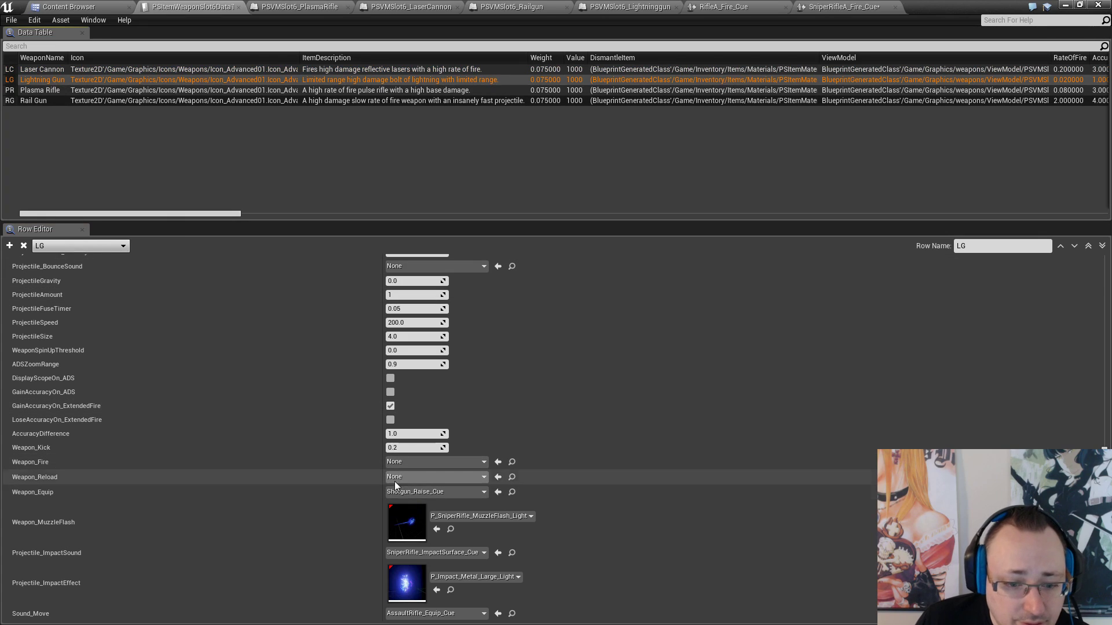
right_click(422, 473)
left_click(439, 492)
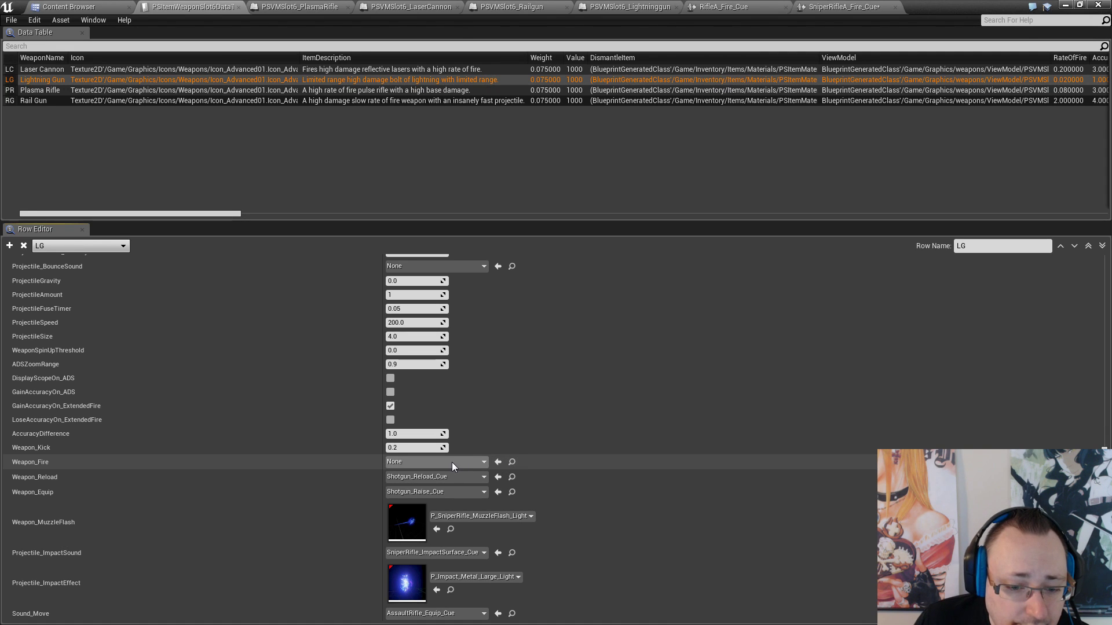
Turn off the Particle System filter in the Content Browser and return to the Hub01 level
left_click(69, 6)
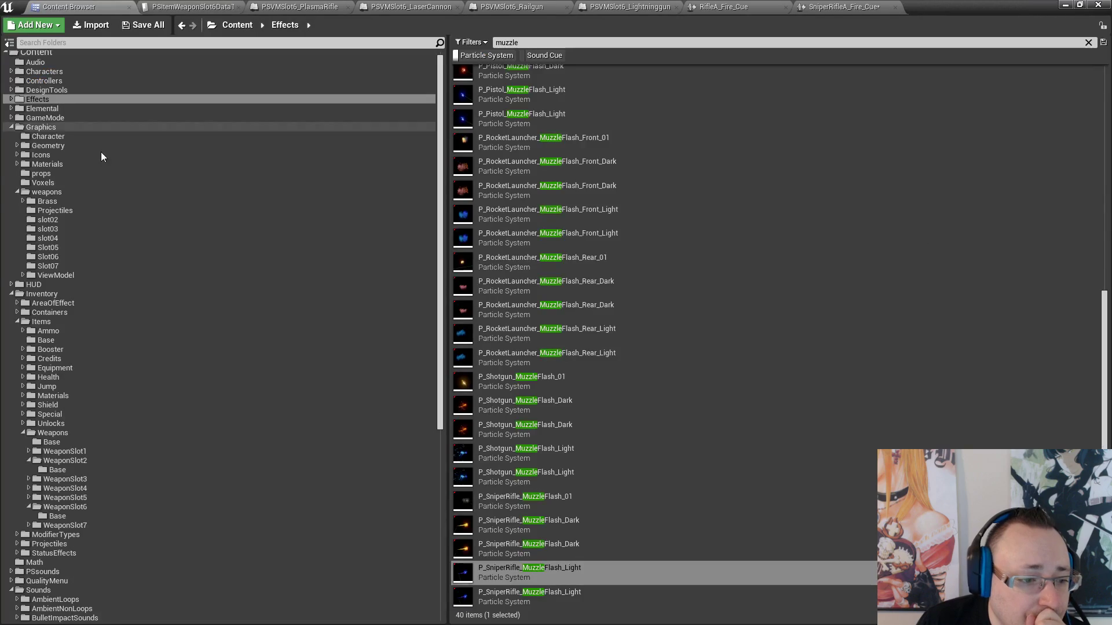
left_click(498, 56)
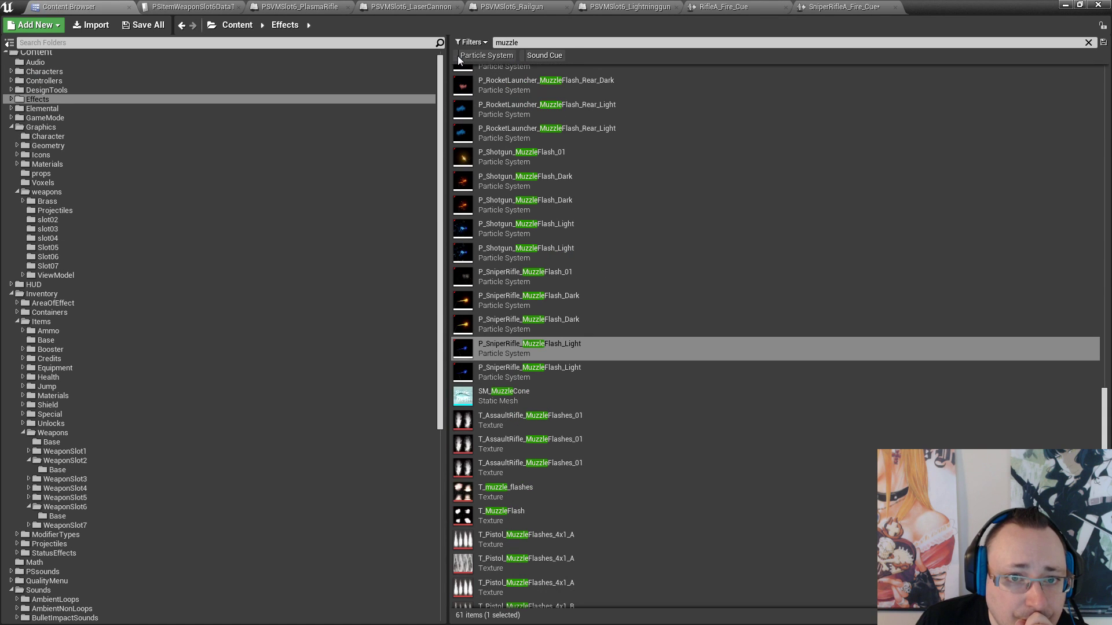
left_click(1065, 4)
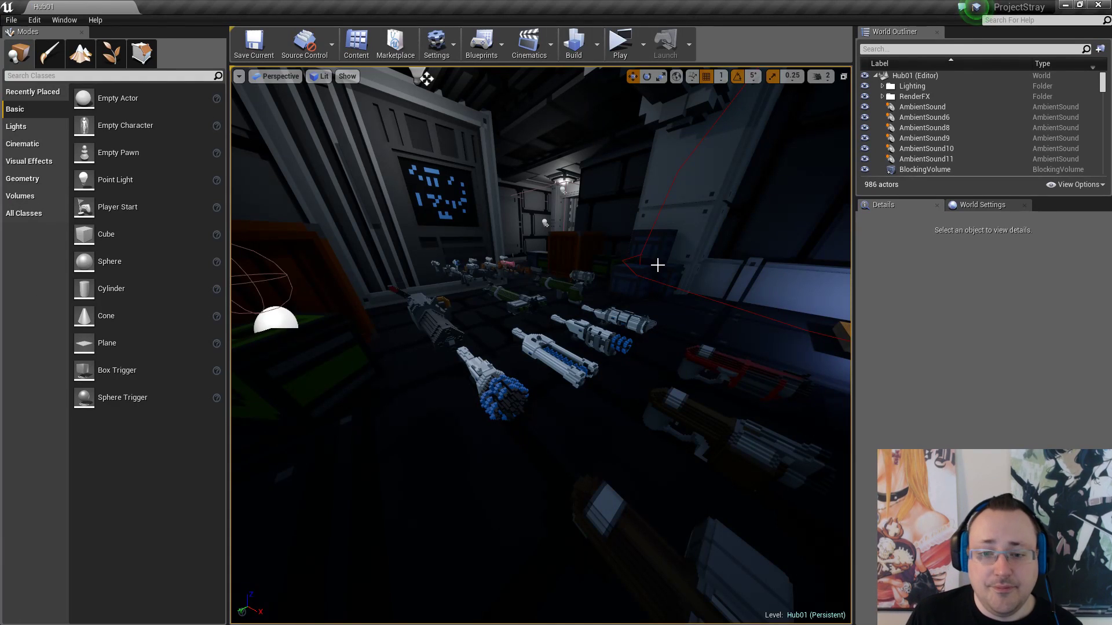
Start the game preview, move around the hub and test-fire the Laser Cannon
left_click(620, 43)
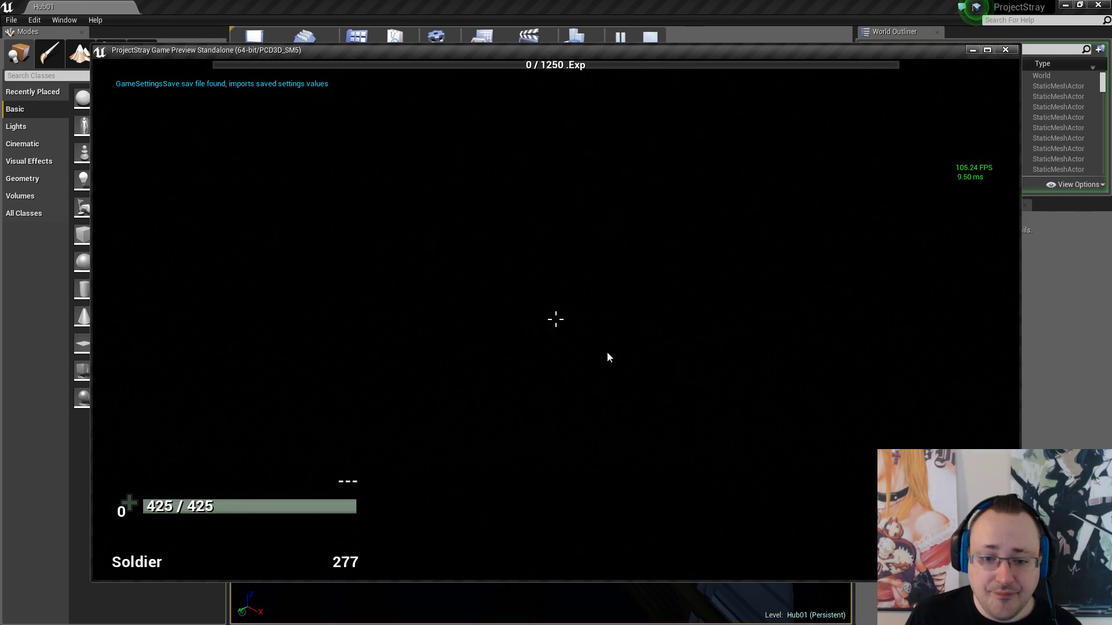
key("w")
key("s")
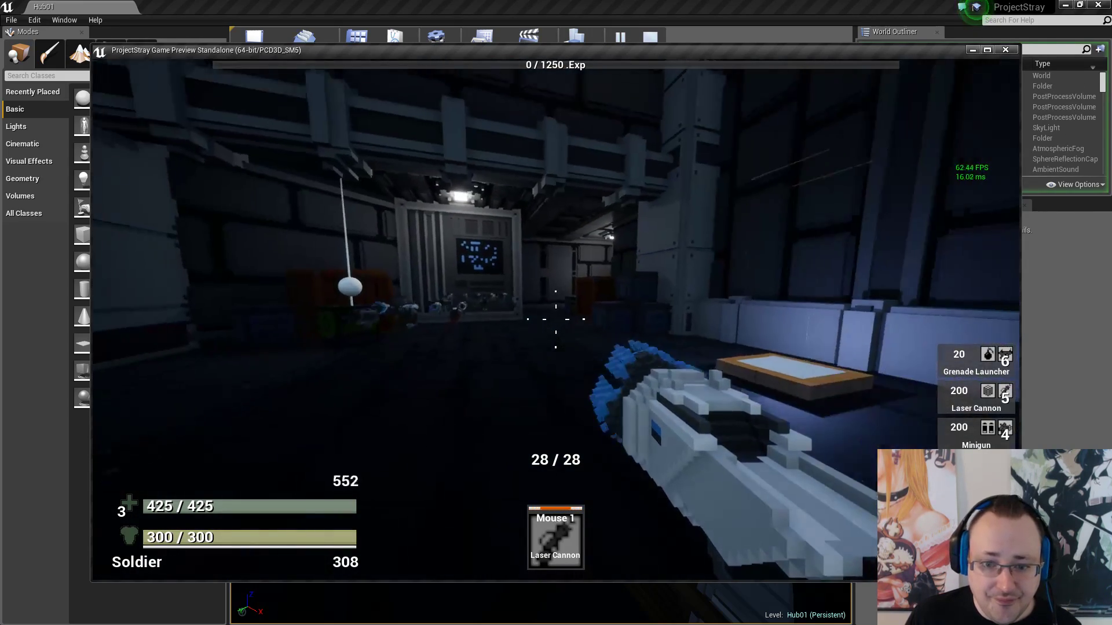
left_click(556, 319)
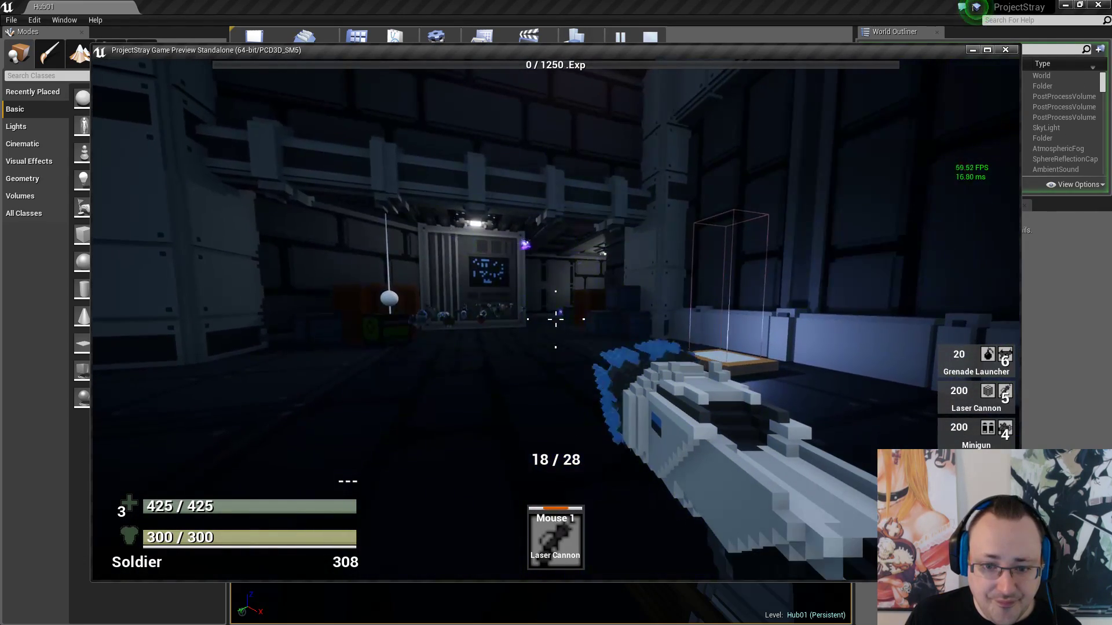
Equip the Lightning Gun from the in-game inventory in place of the Laser Cannon
key("Tab")
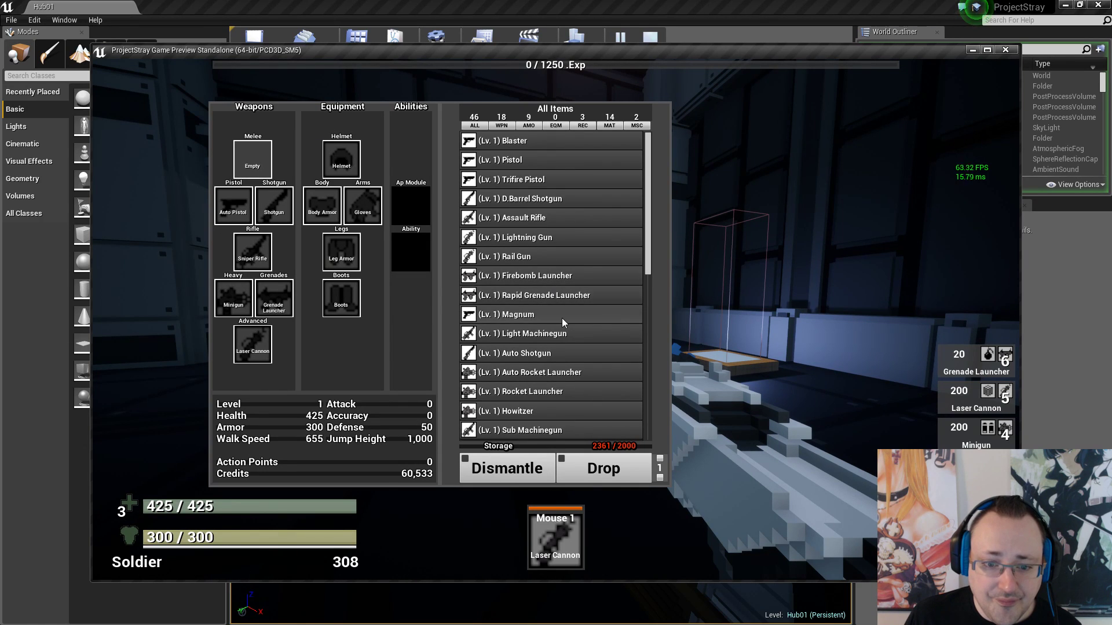
scroll(564, 318, "down", 4)
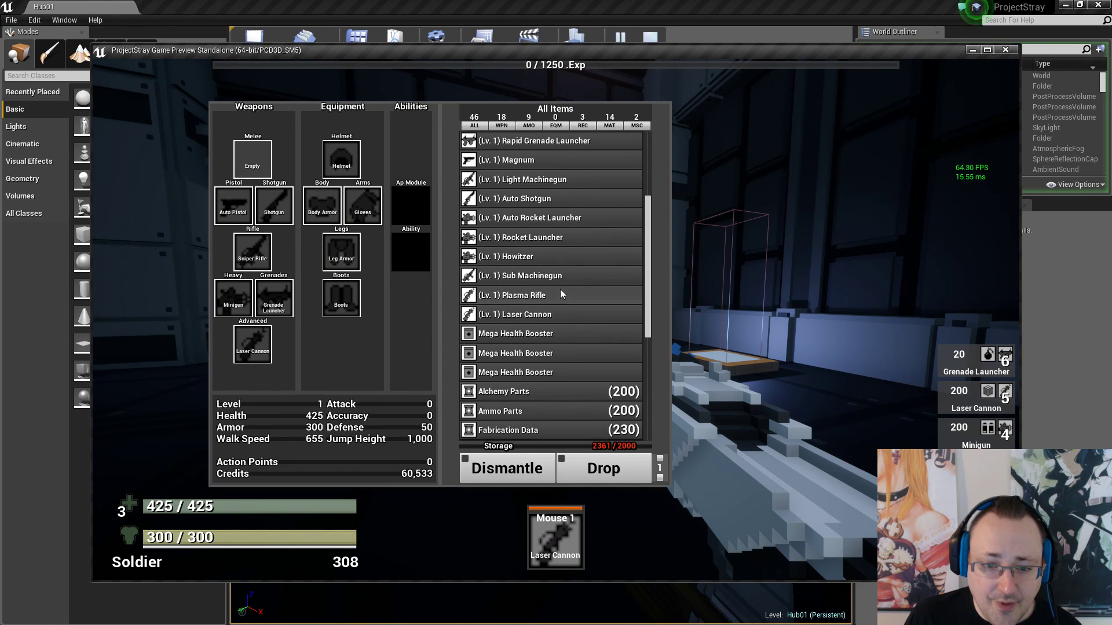
scroll(558, 276, "up", 4)
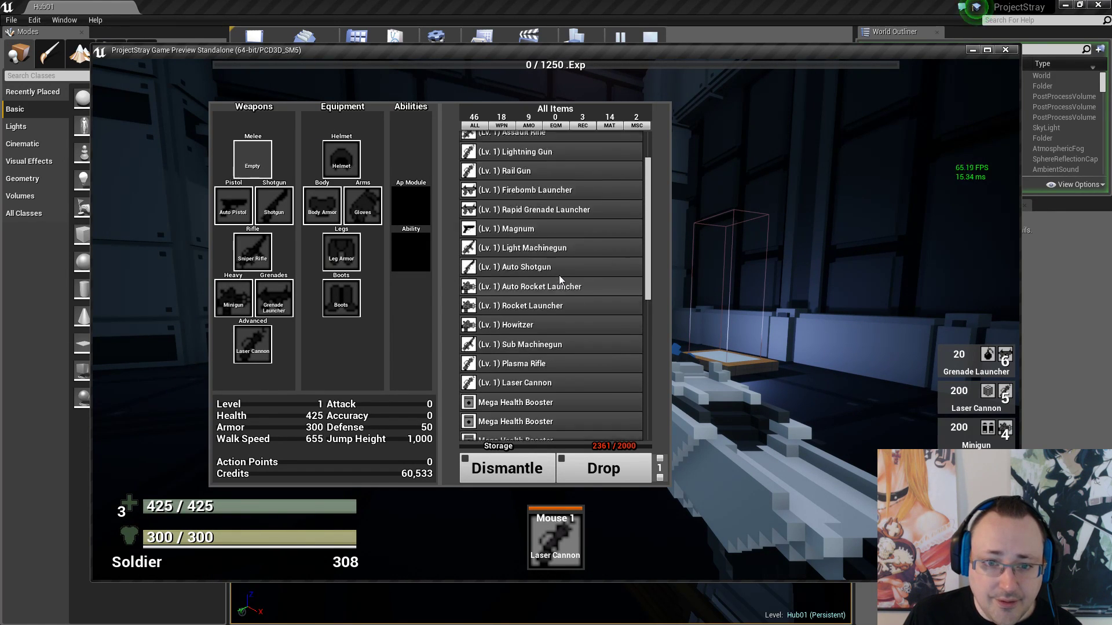
left_click(556, 238)
key("Tab")
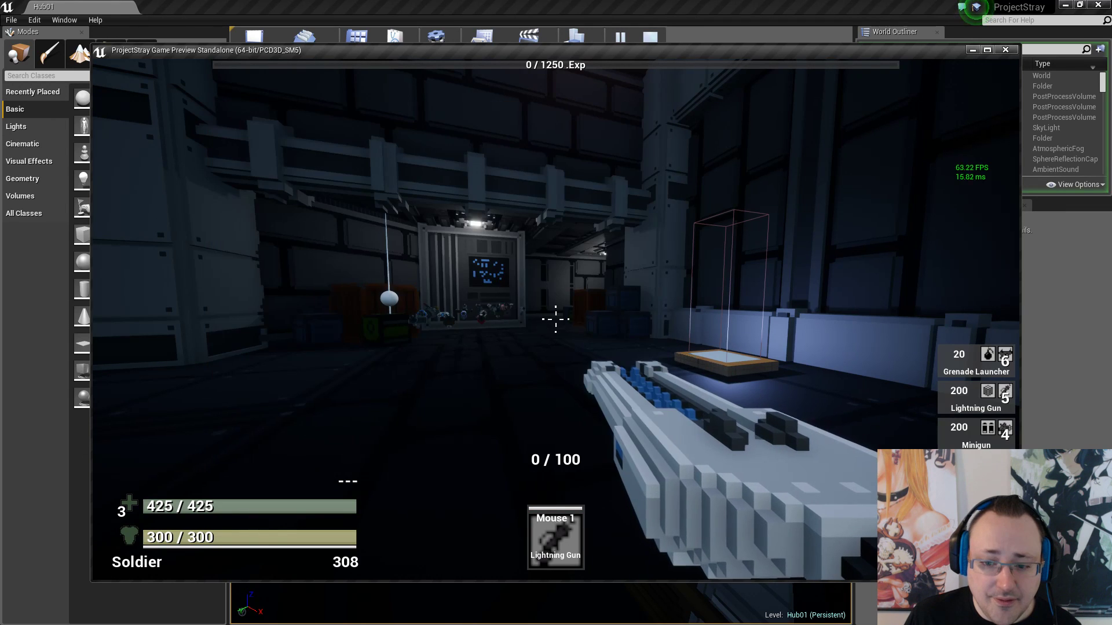
Reload the Lightning Gun and test-fire it repeatedly while moving through the hub to judge its effects
key("r")
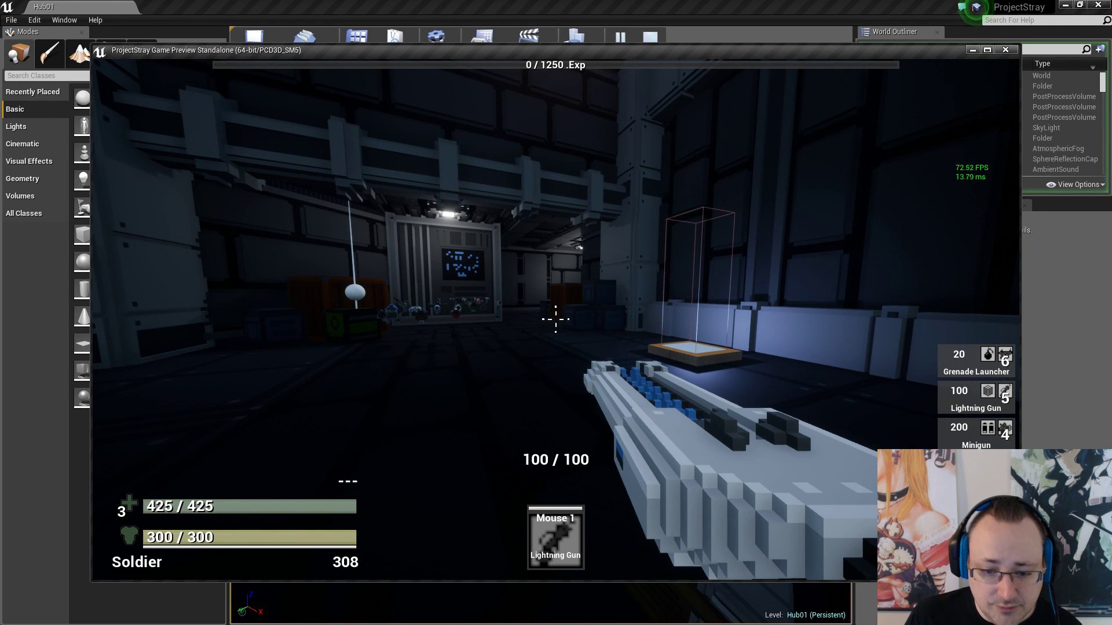
key("w")
left_click(555, 319)
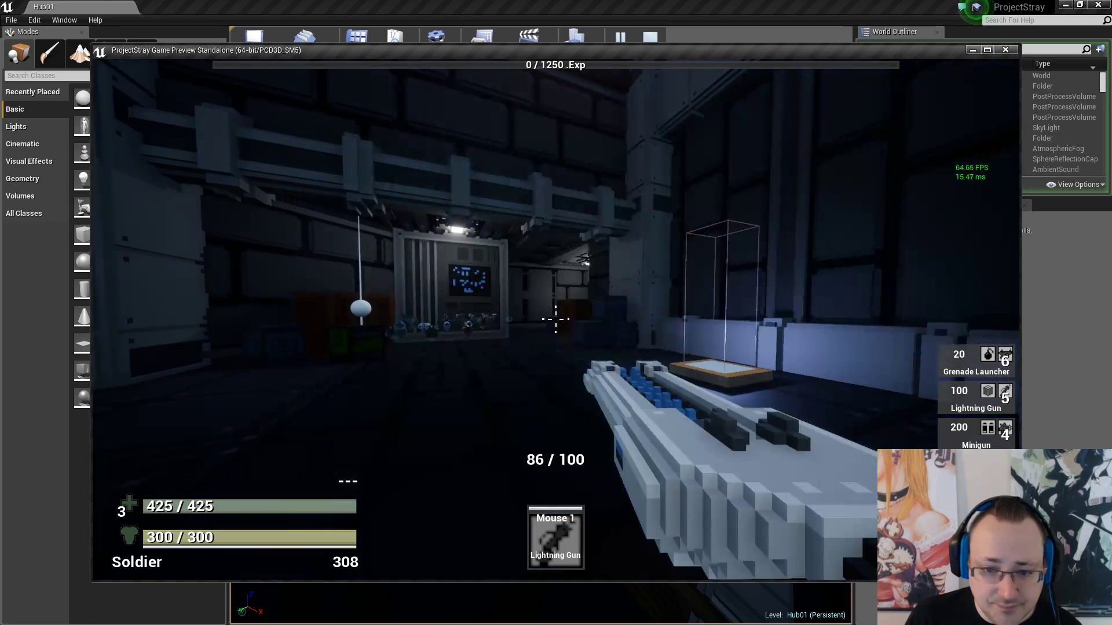
left_click_drag(555, 319, 556, 319)
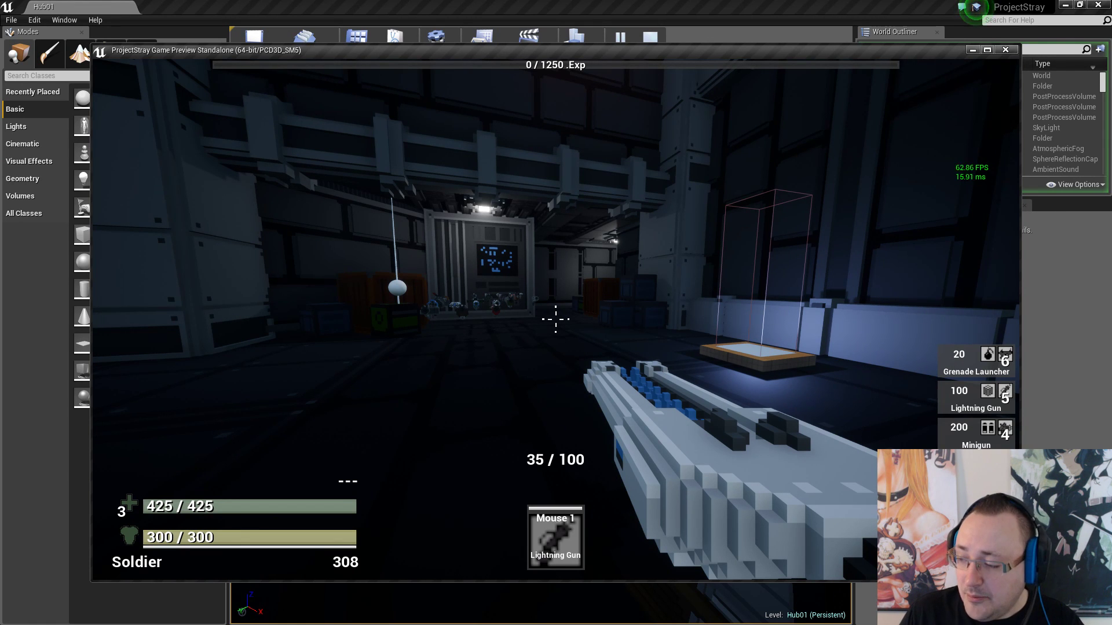
left_click_drag(556, 320, 555, 319)
key("w")
key("w")
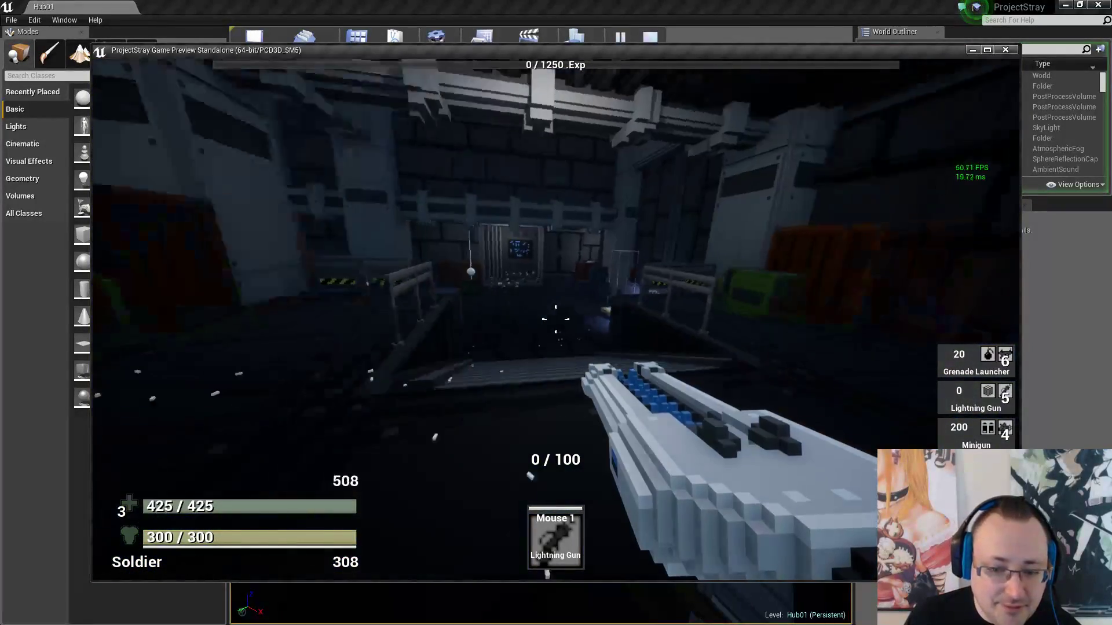
Check the equipped weapons in the in-game inventory and end the game preview
key("Tab")
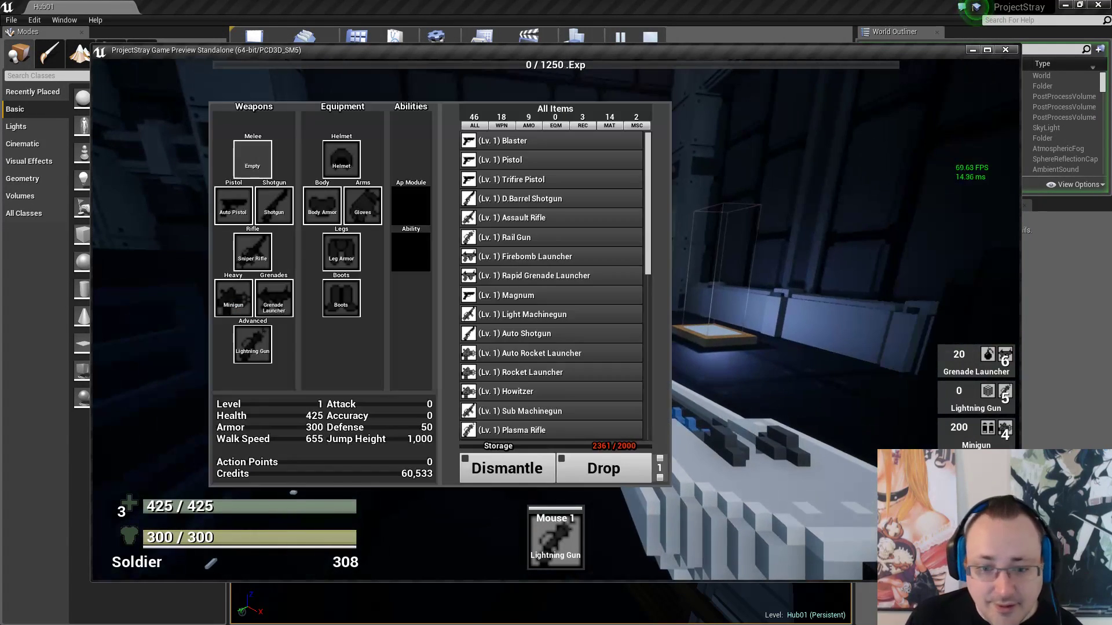
key("Tab")
key("Tab")
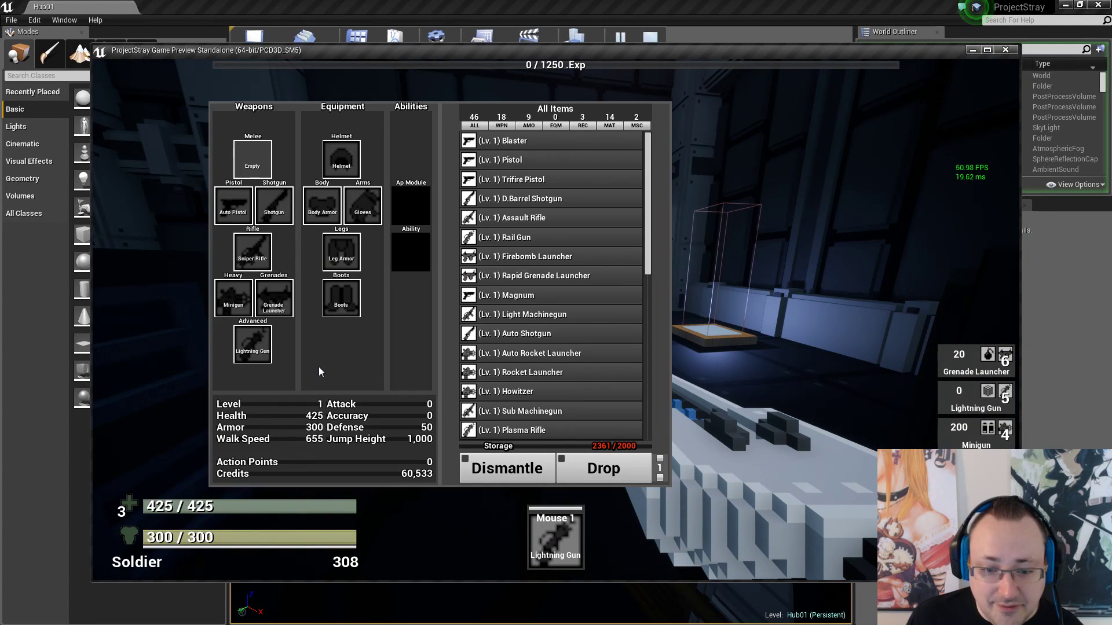
key("Tab")
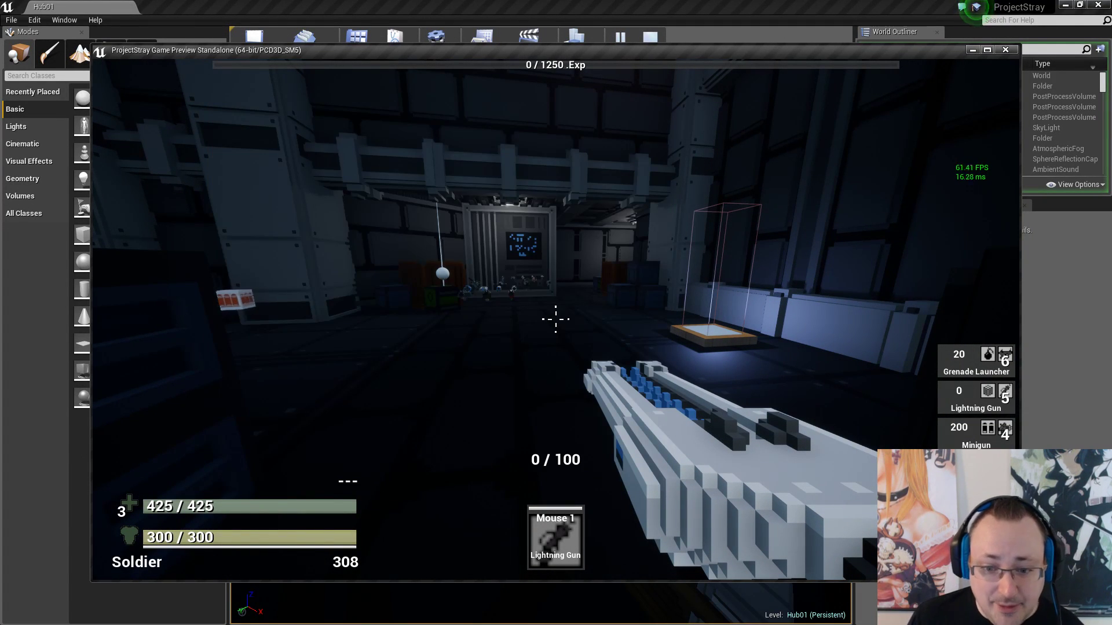
key("Escape")
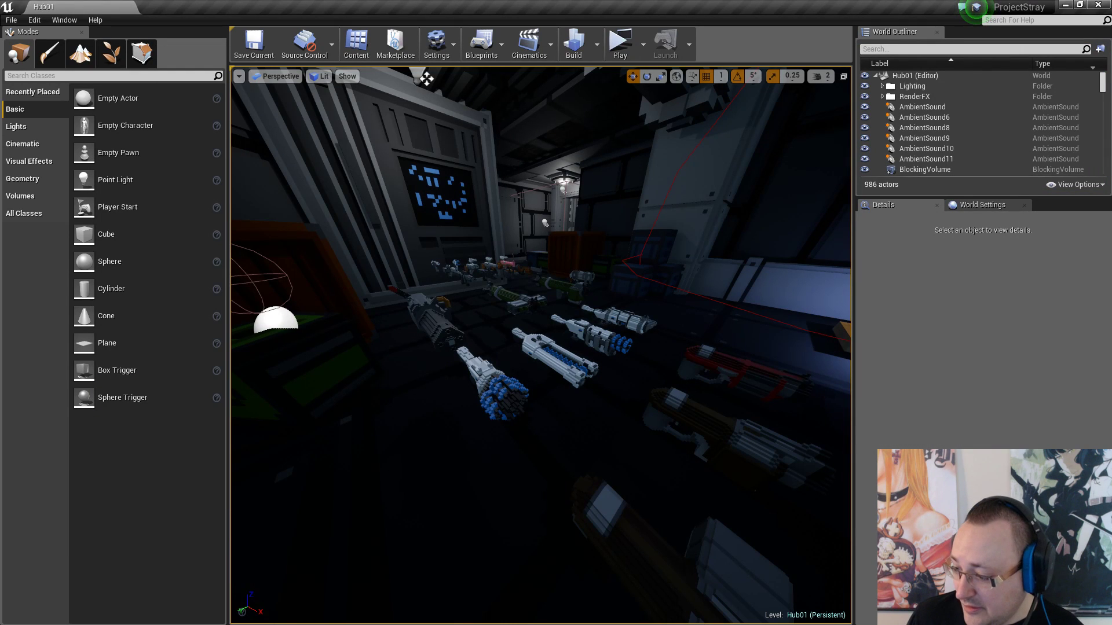
Return to the slot 6 data table and check the Lightning Gun's Weapon_MuzzleFlash choices without changing the asset
key("alt+Tab")
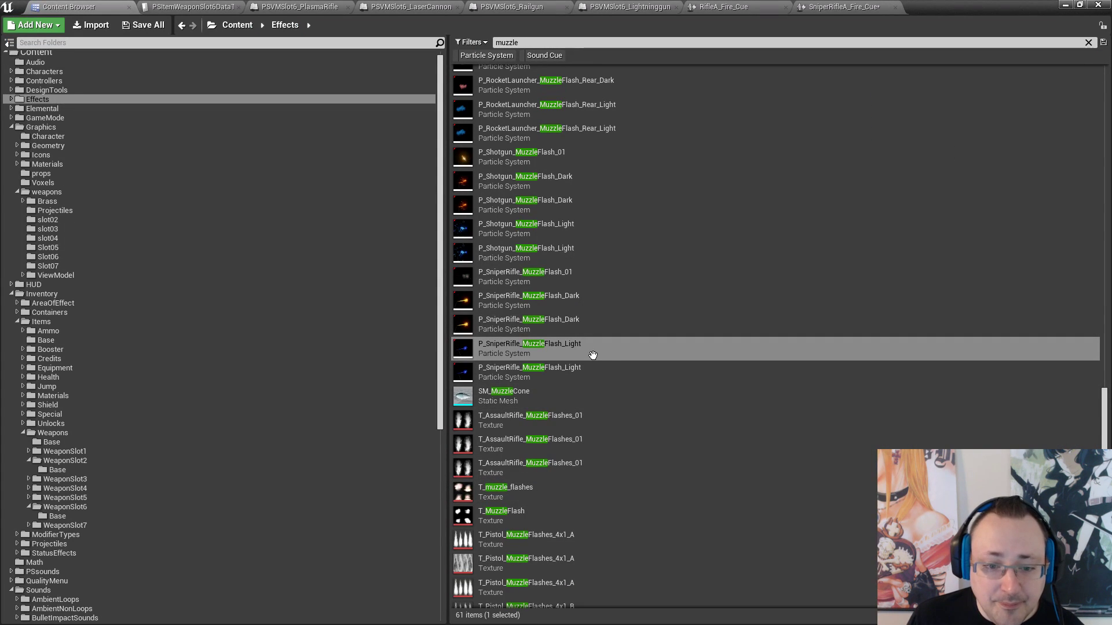
left_click(187, 7)
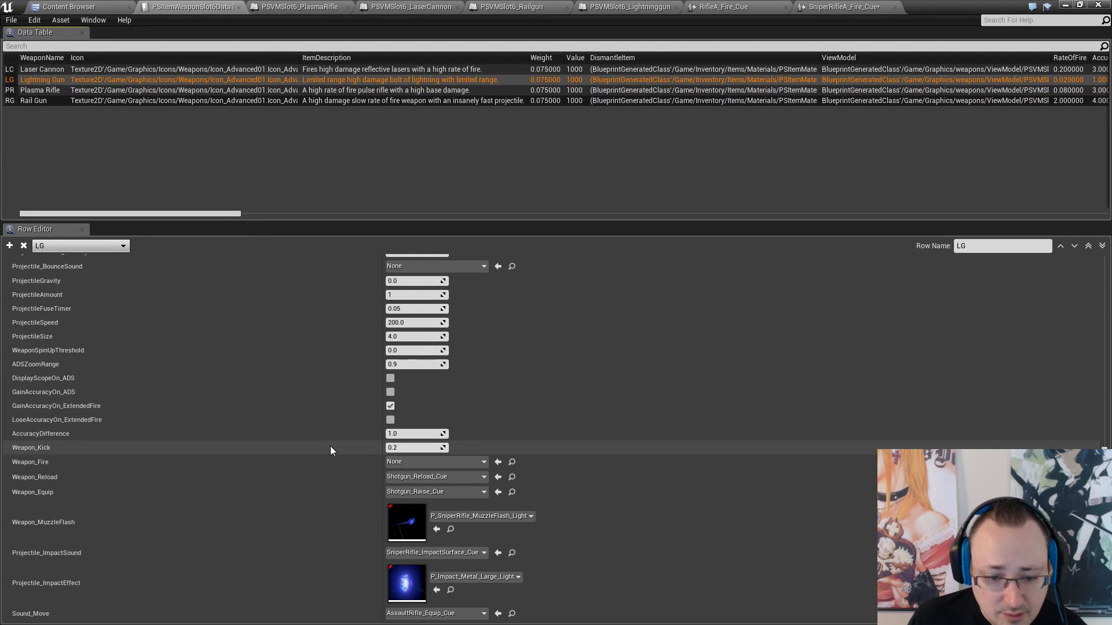
left_click(482, 515)
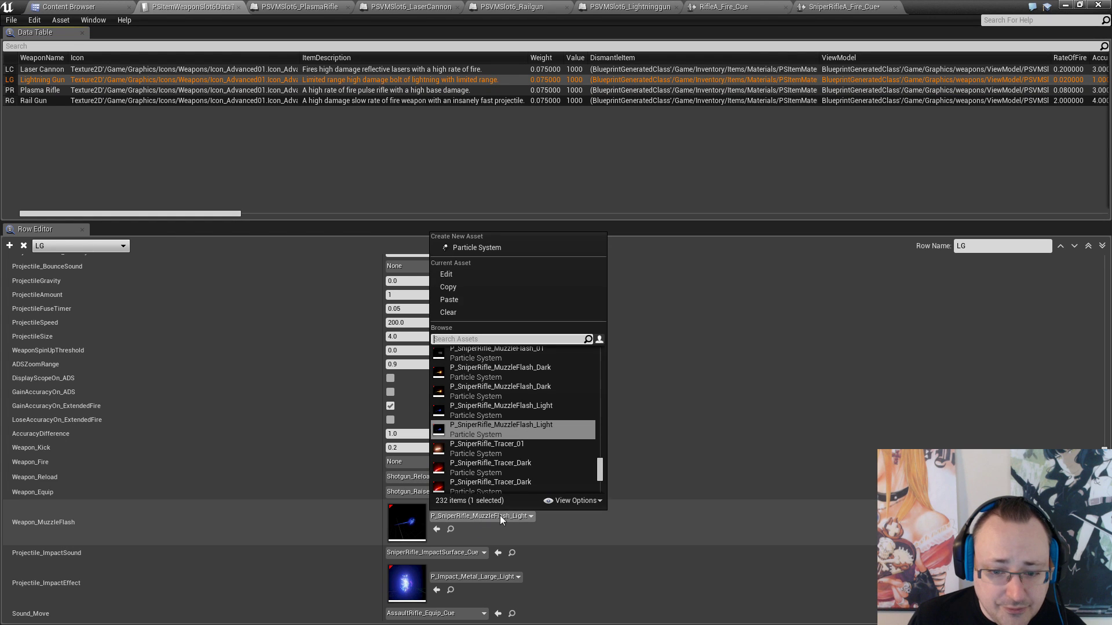
left_click(499, 515)
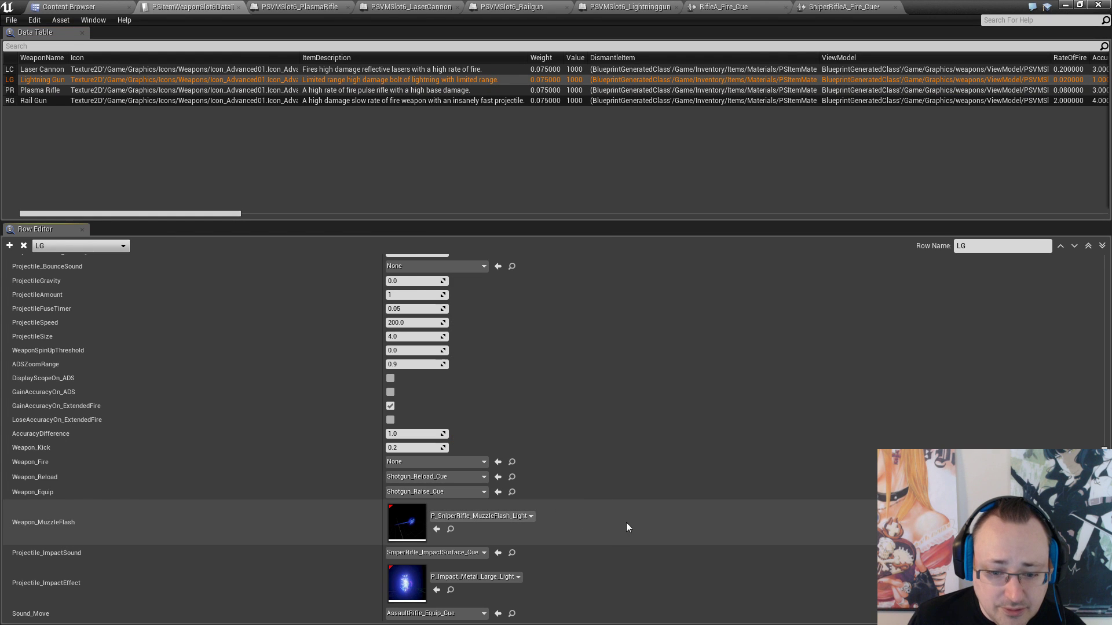
Set the Lightning Gun's Weapon_MuzzleFlash to P_Shotgun_MuzzleFlash_Light, chosen from the SciFiWeapDark particle systems
left_click(450, 529)
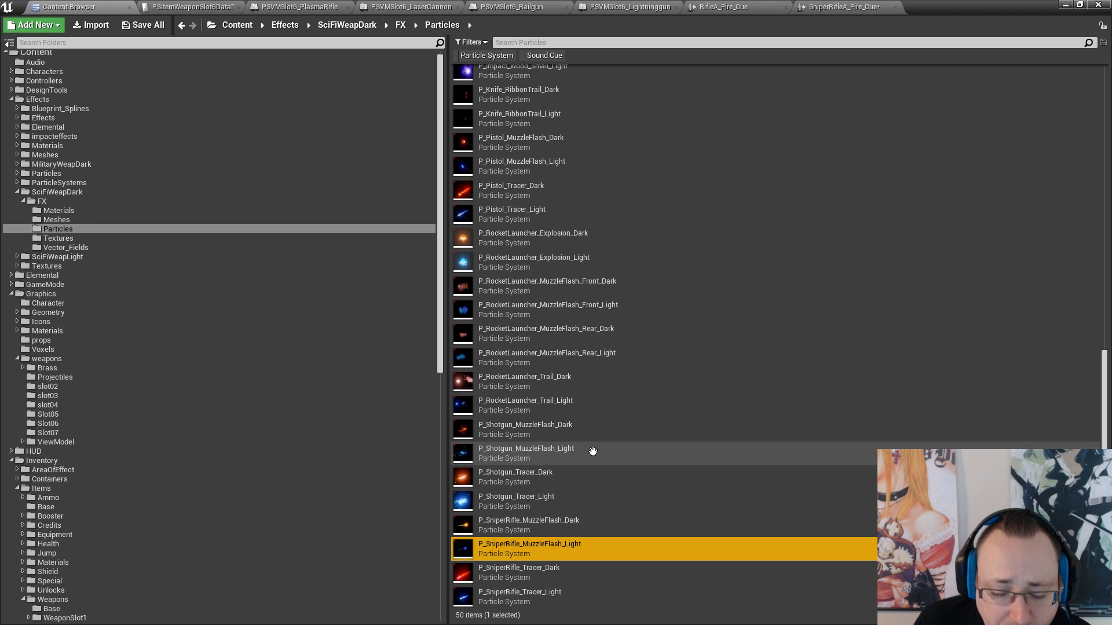
scroll(593, 451, "up", 5)
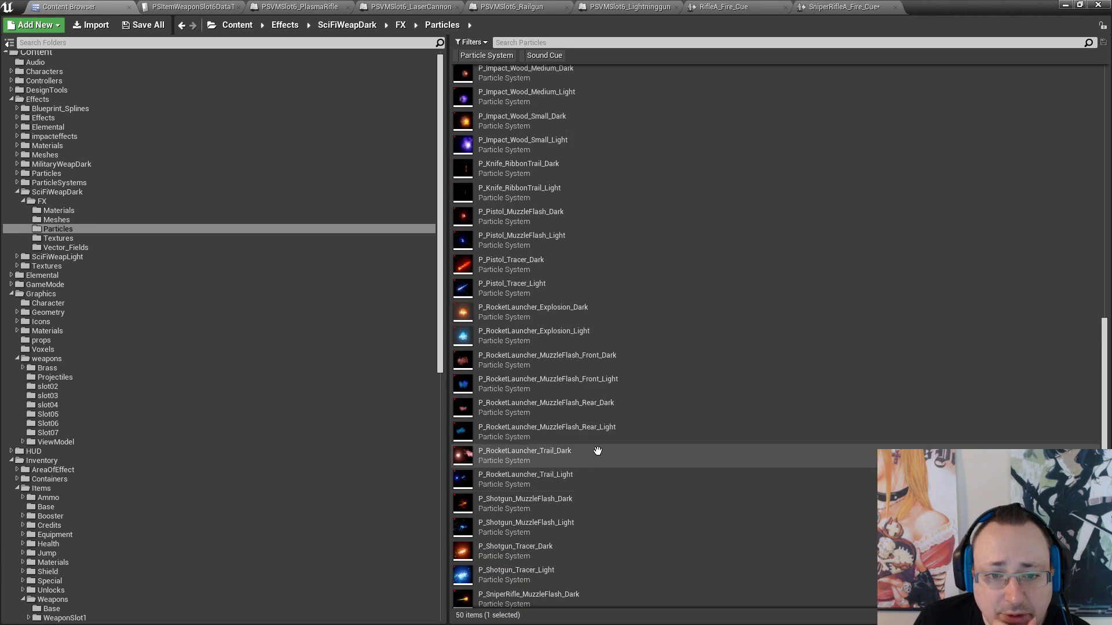
scroll(597, 451, "up", 3)
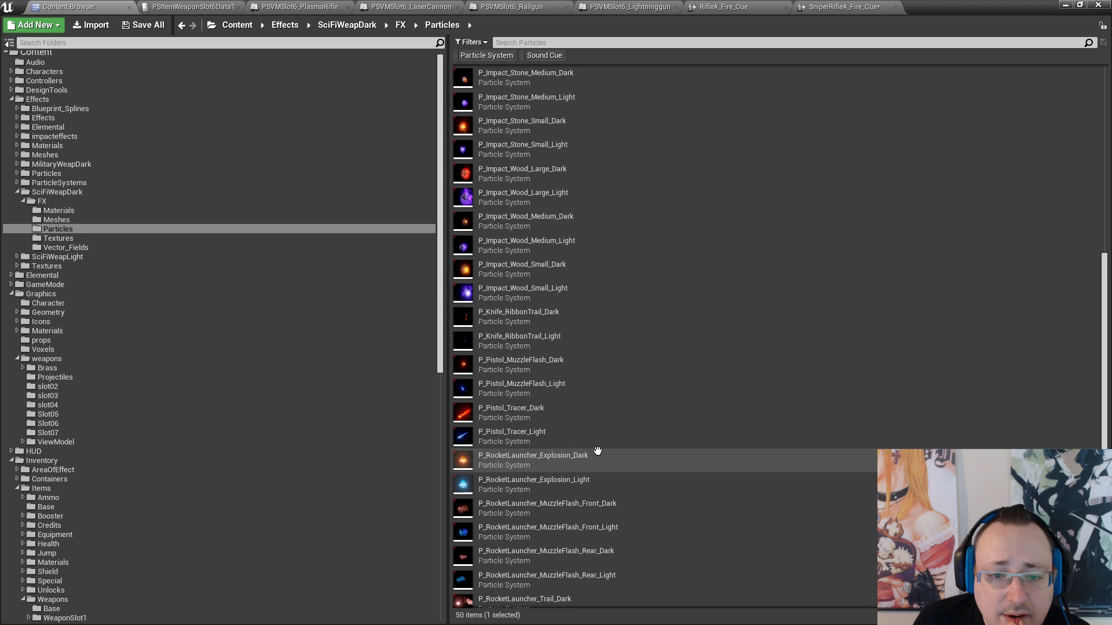
scroll(597, 451, "up", 10)
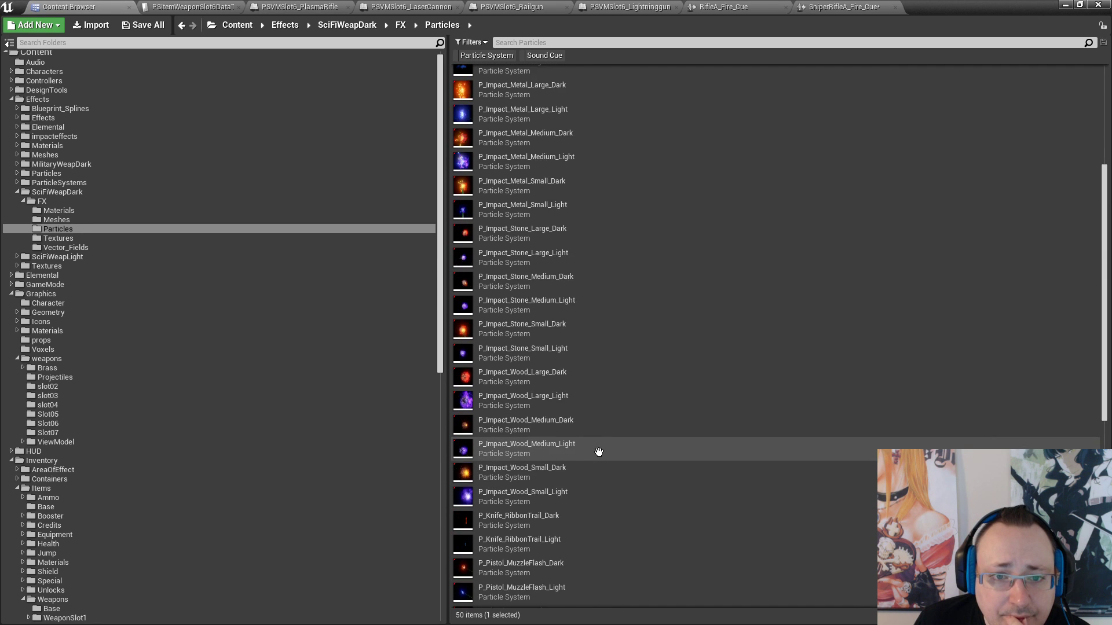
scroll(598, 452, "up", 1)
scroll(599, 452, "up", 3)
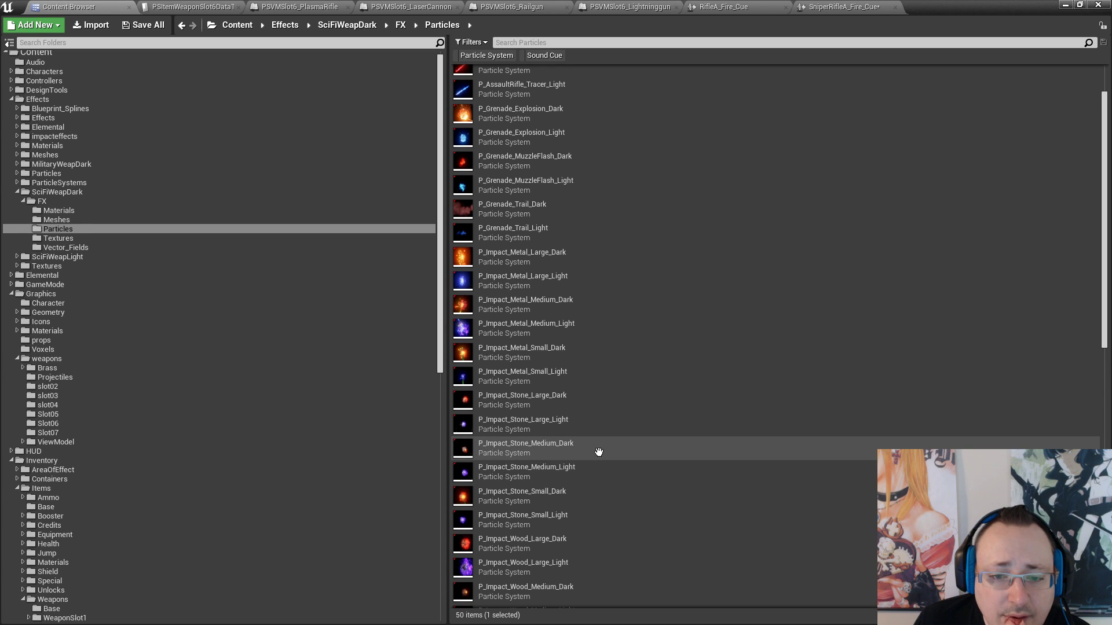
scroll(599, 451, "up", 2)
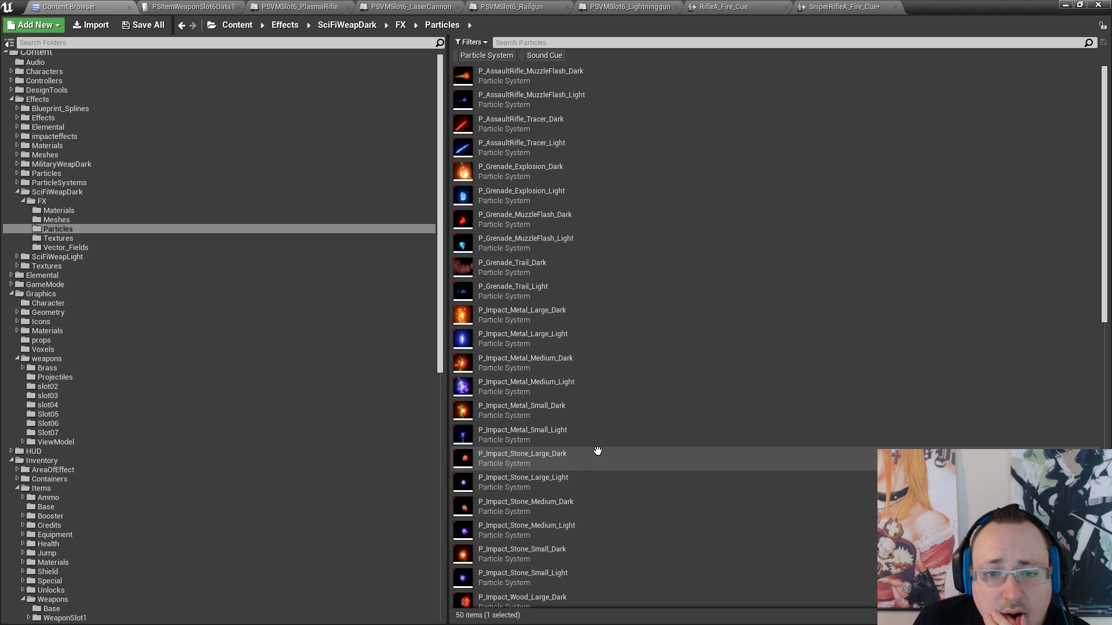
scroll(597, 451, "down", 12)
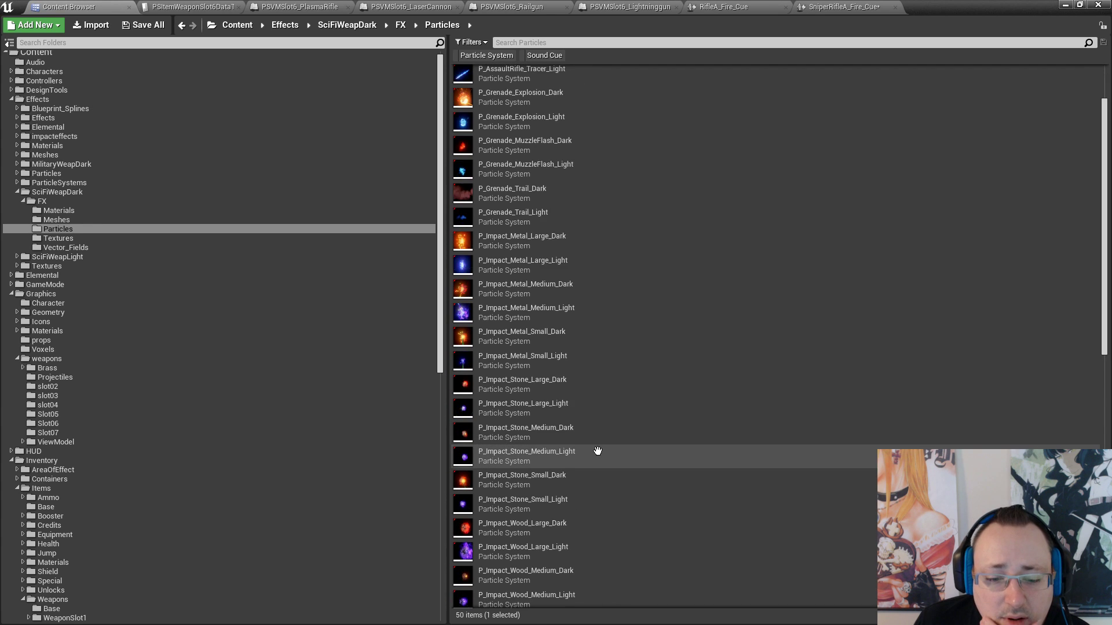
scroll(595, 447, "down", 1)
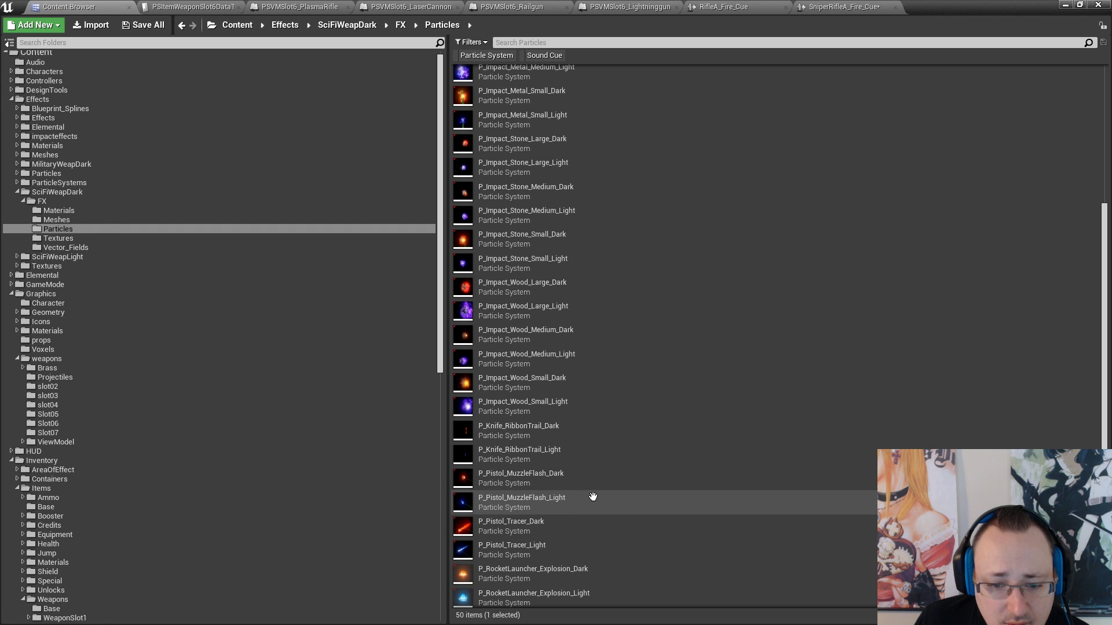
scroll(593, 497, "up", 5)
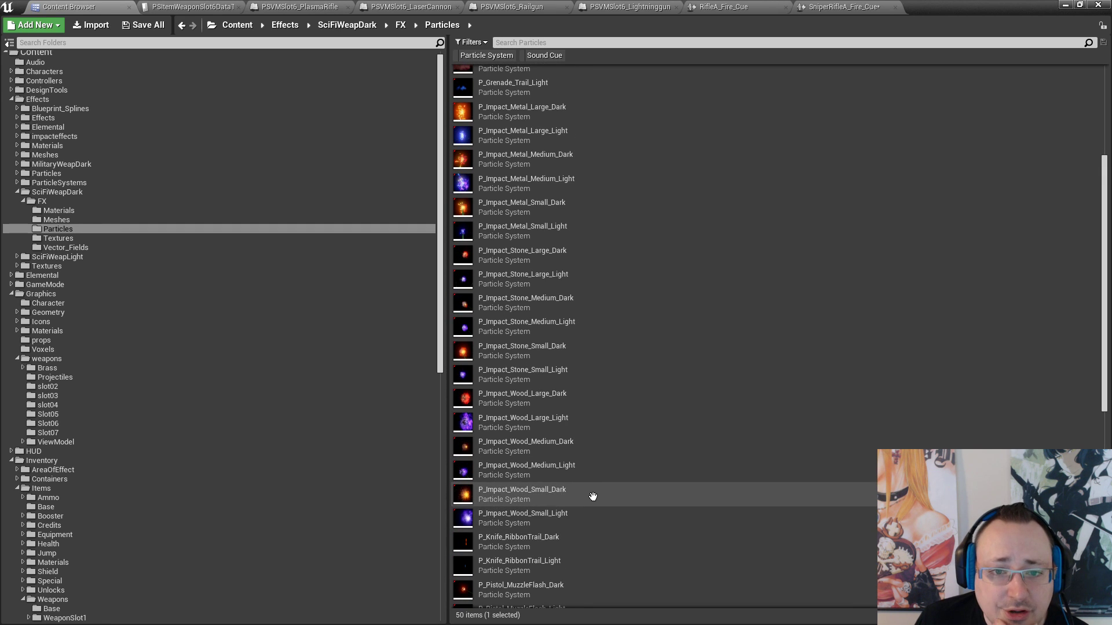
scroll(593, 497, "down", 8)
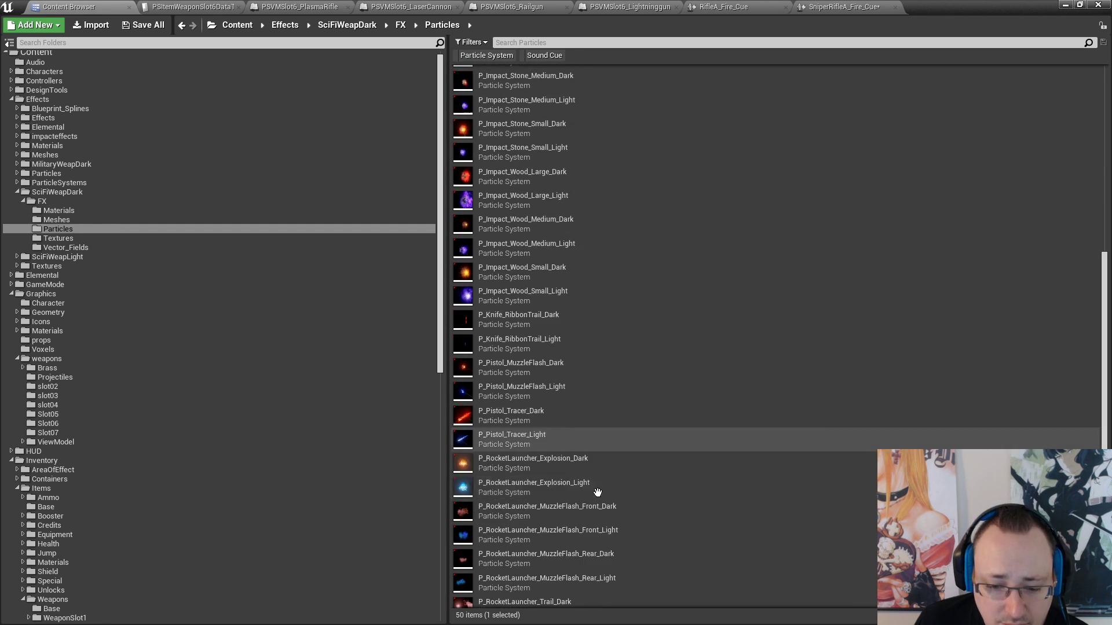
scroll(596, 493, "down", 3)
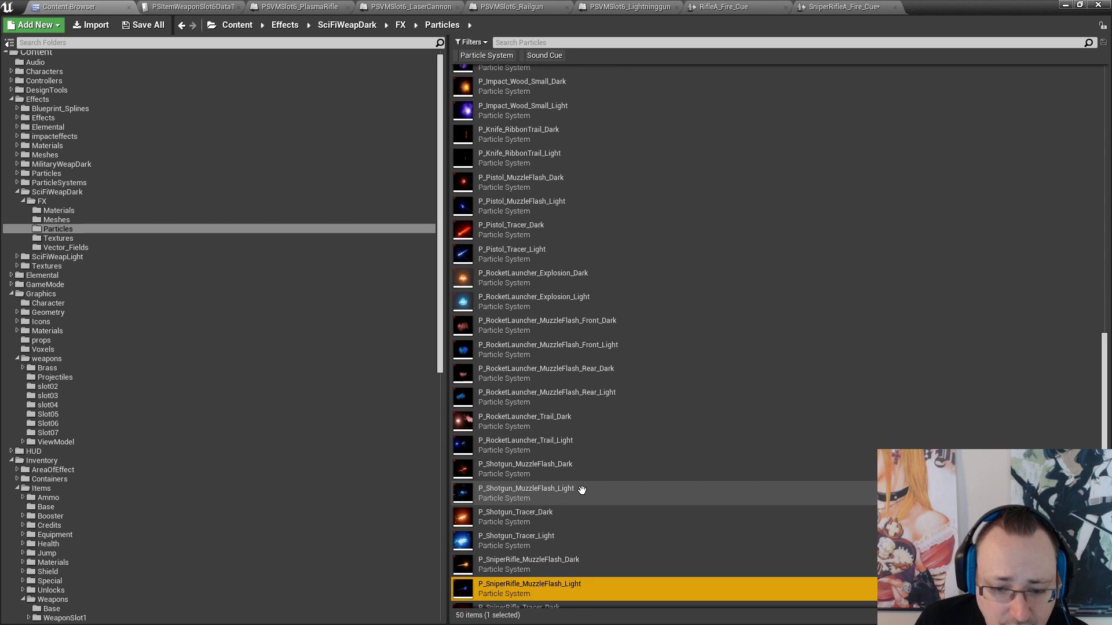
left_click(581, 490)
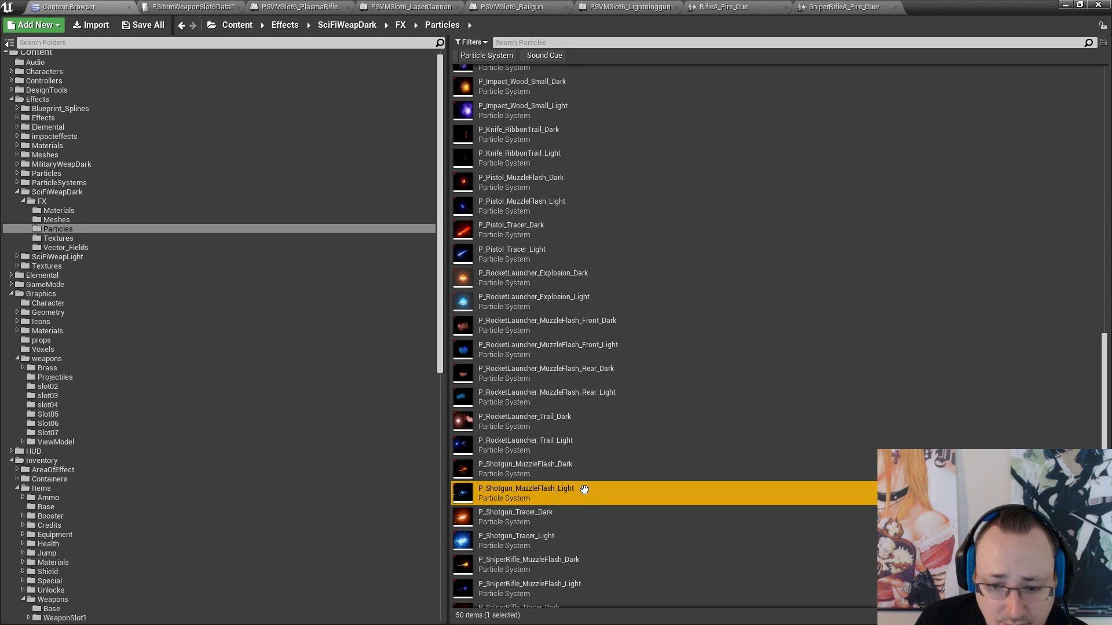
left_click(191, 6)
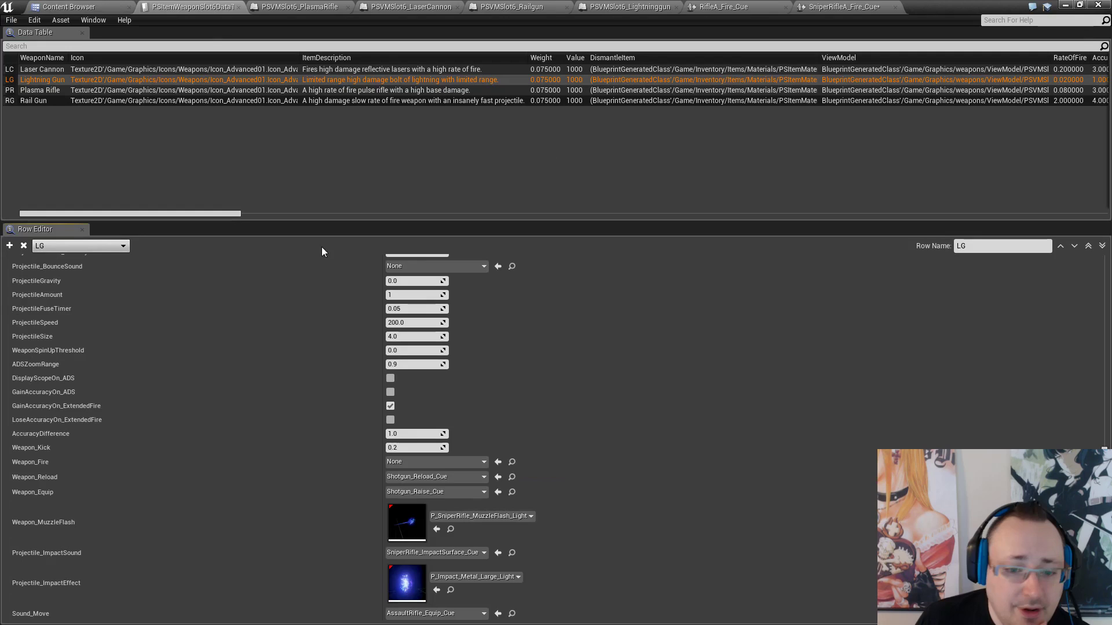
left_click(437, 529)
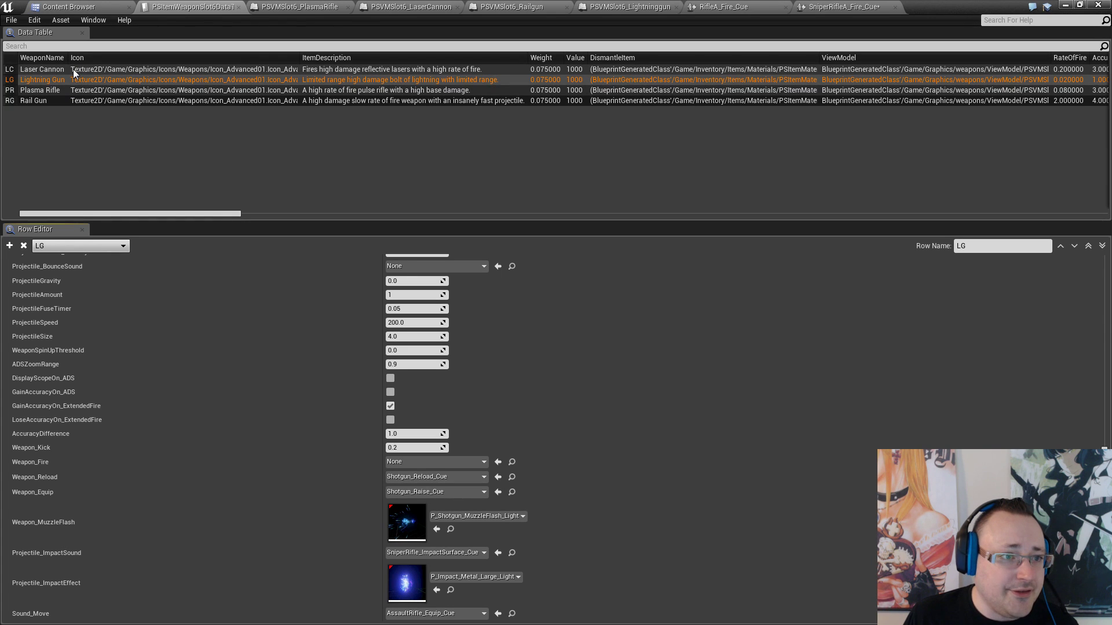
Search the Sounds folder for "fire" with only sound cues shown, and narrow the search to the SciFiWeapDark folder
left_click(79, 5)
scroll(151, 342, "down", 3)
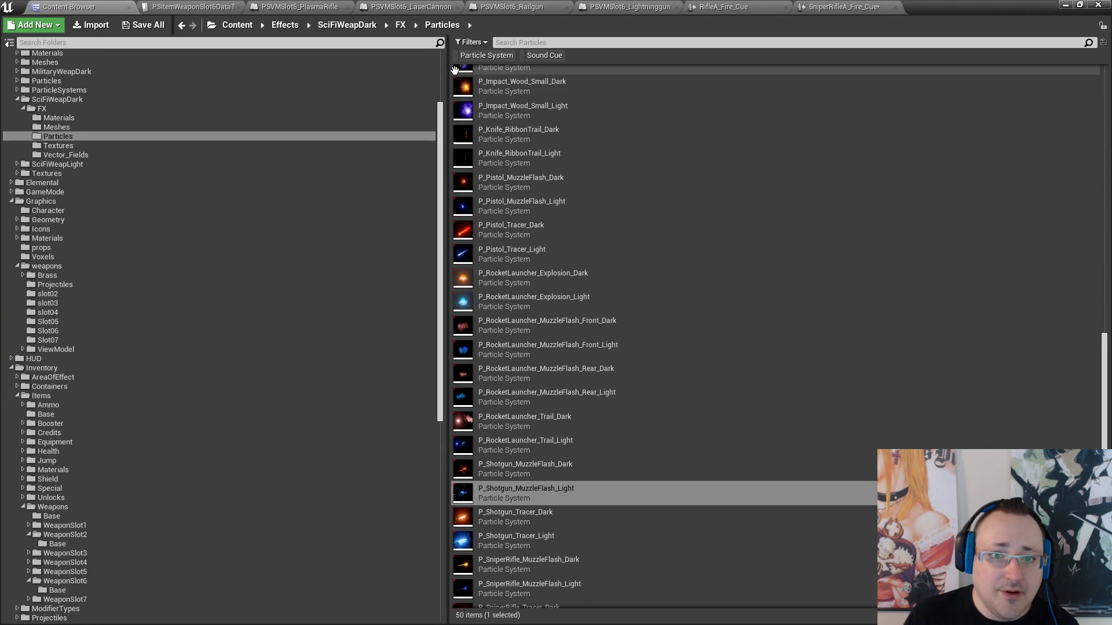
scroll(173, 443, "down", 10)
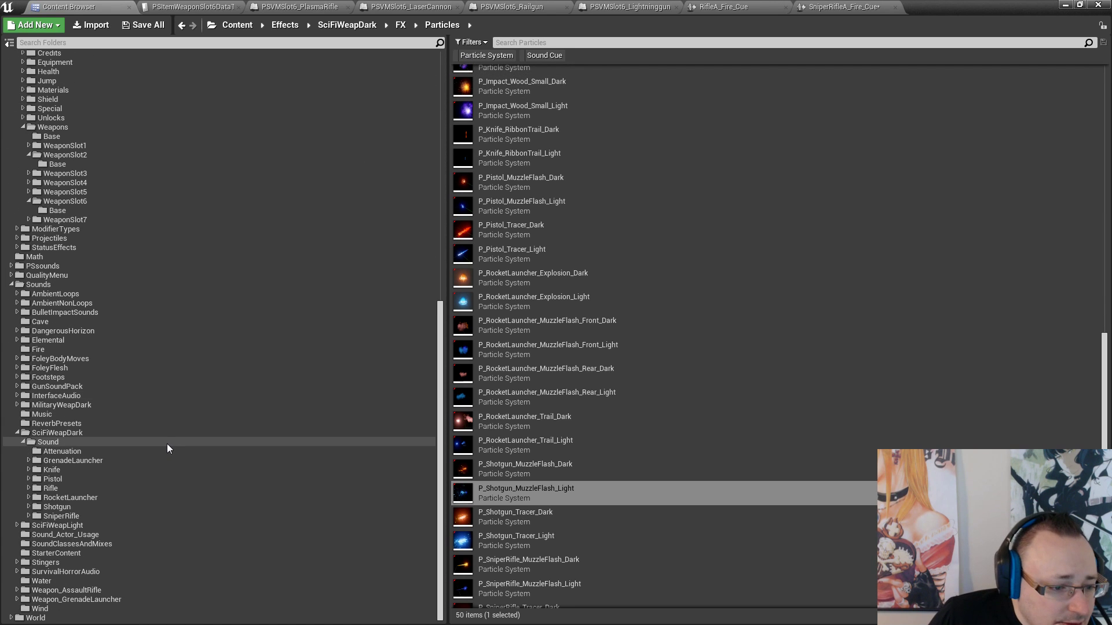
left_click(84, 285)
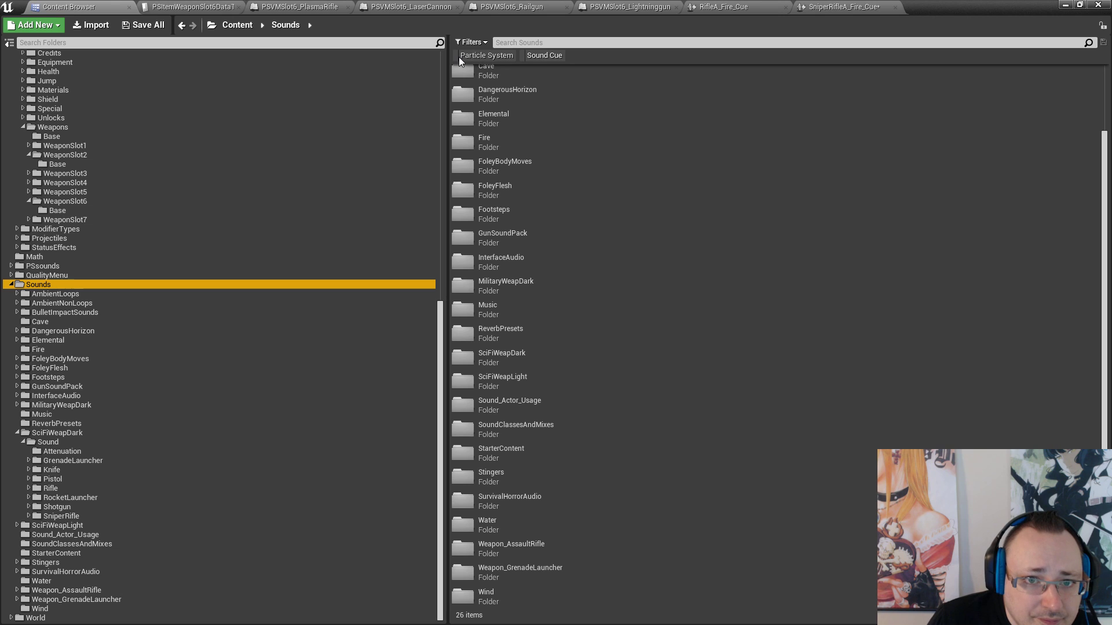
left_click(529, 57)
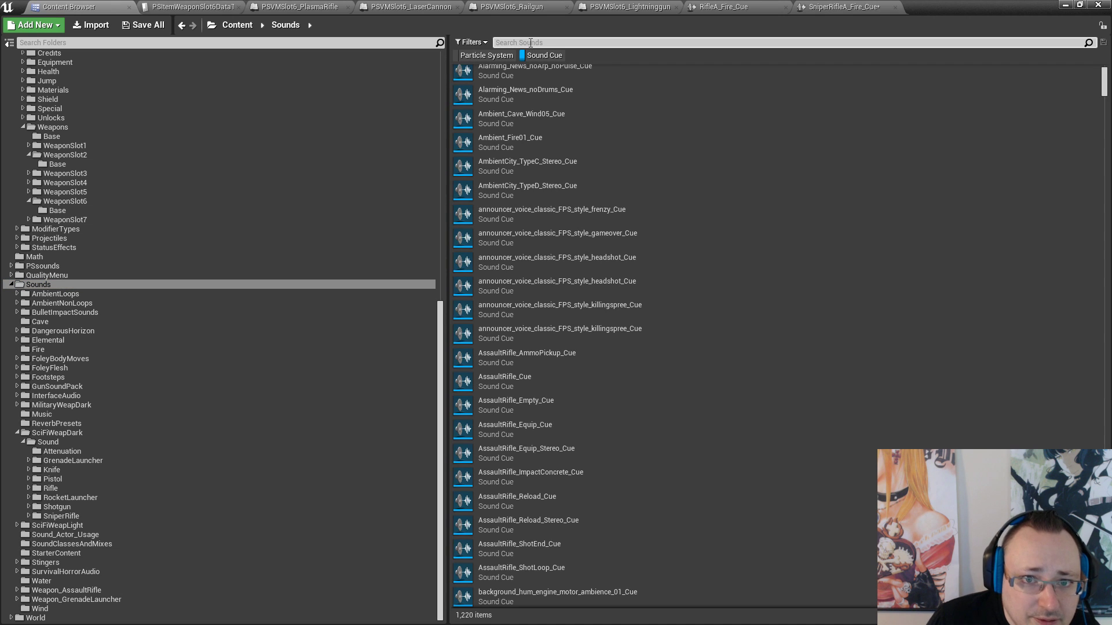
type("fire")
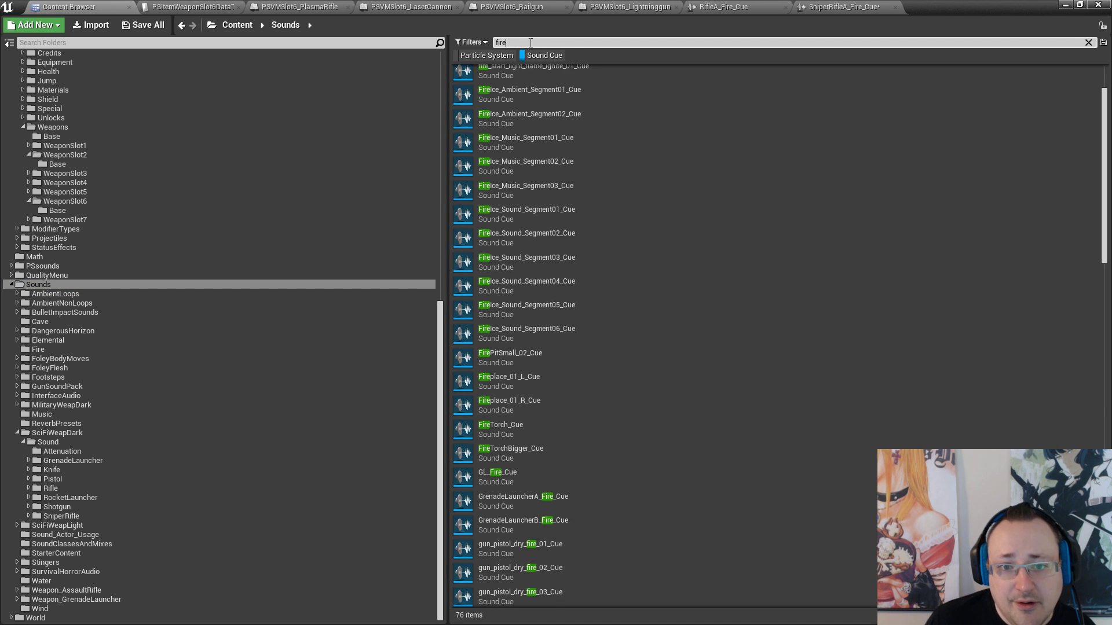
scroll(669, 304, "down", 5)
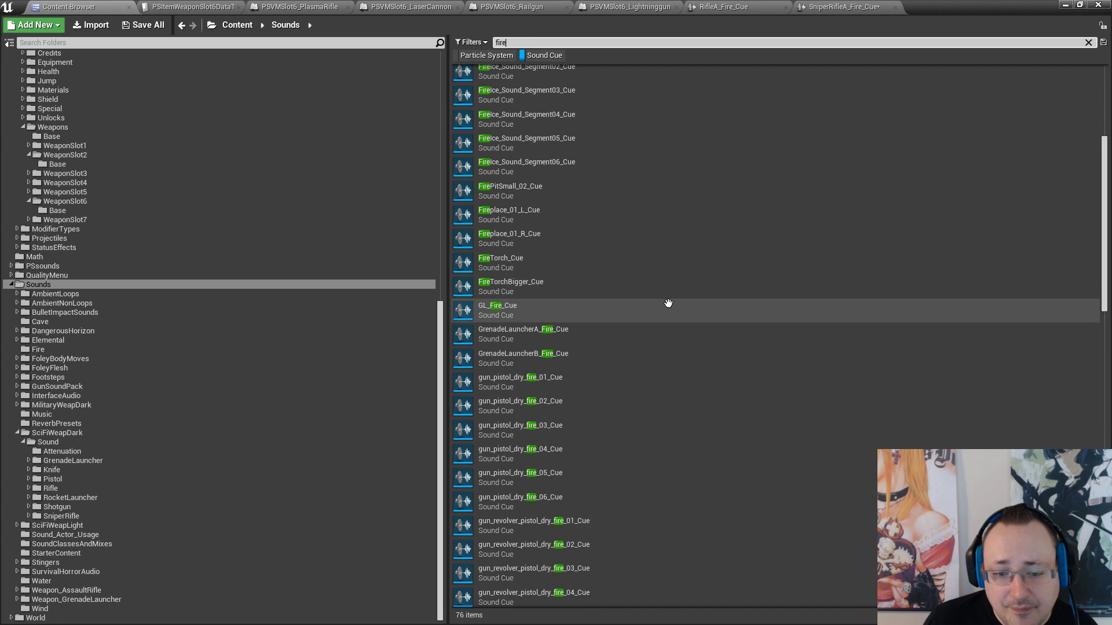
scroll(667, 303, "down", 4)
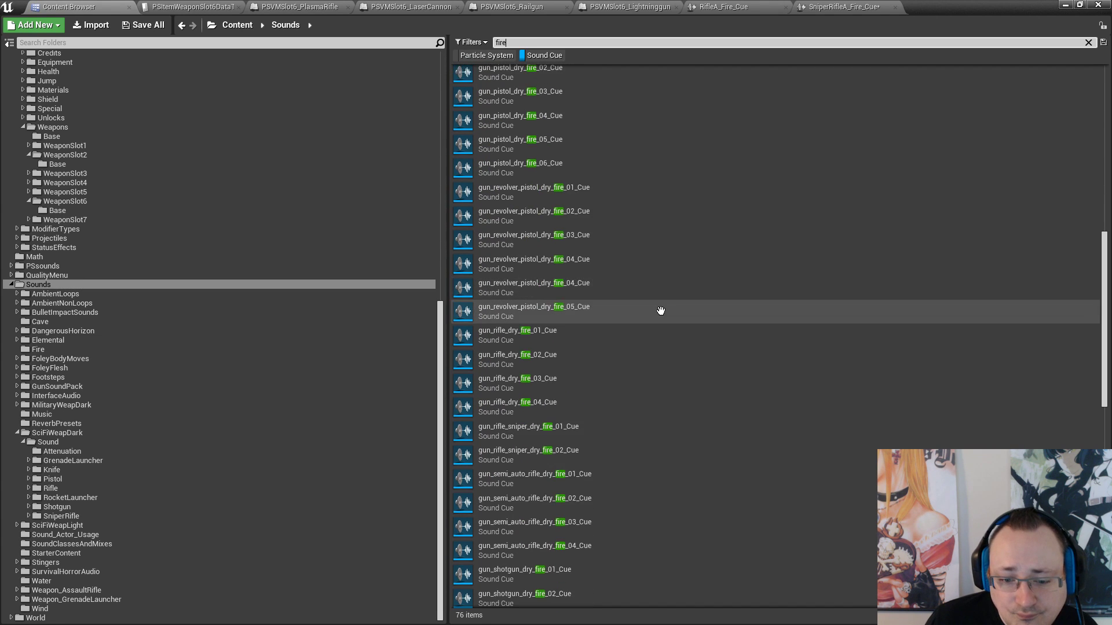
left_click(49, 434)
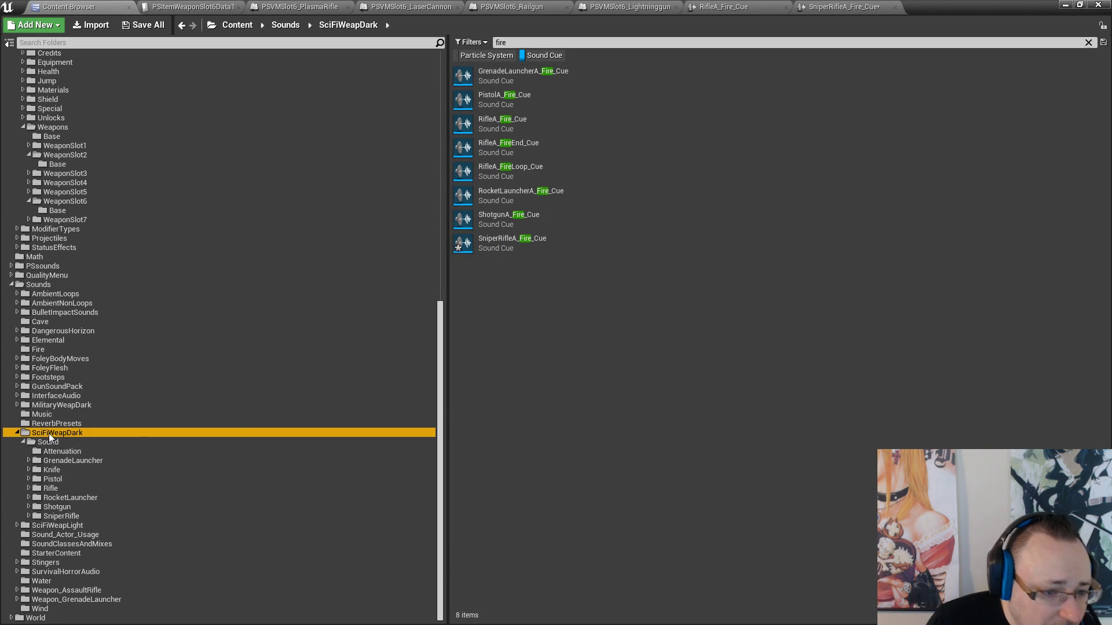
Preview the fire sound cues in the SciFiWeapDark folder, from the grenade launcher to the sniper rifle
mouse_move(462, 84)
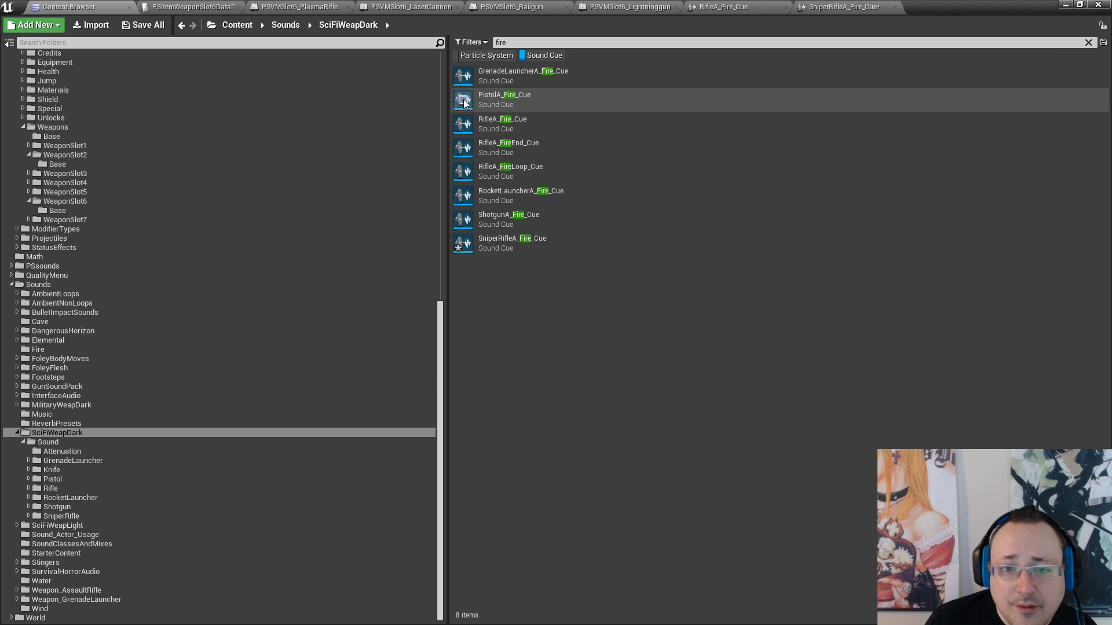
mouse_move(465, 126)
mouse_move(465, 149)
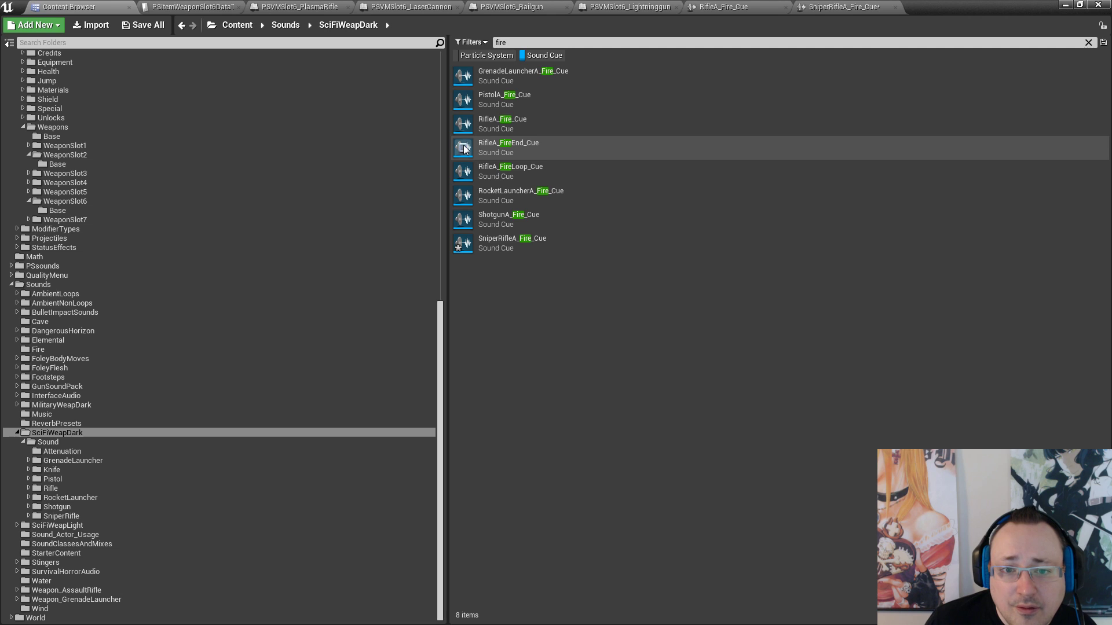
mouse_move(464, 173)
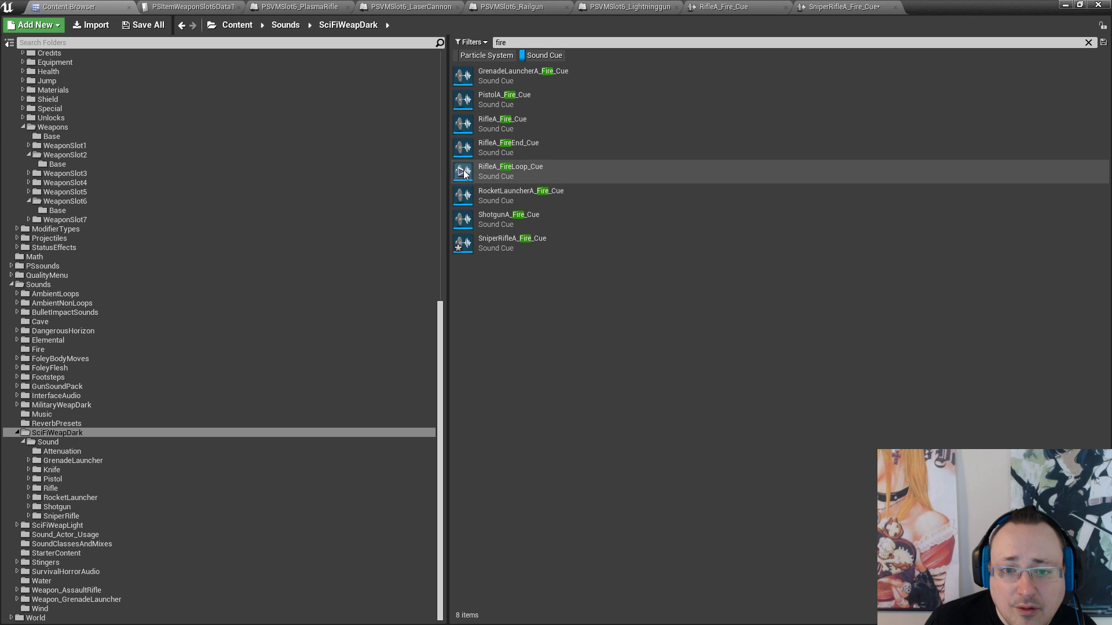
mouse_move(465, 198)
mouse_move(463, 222)
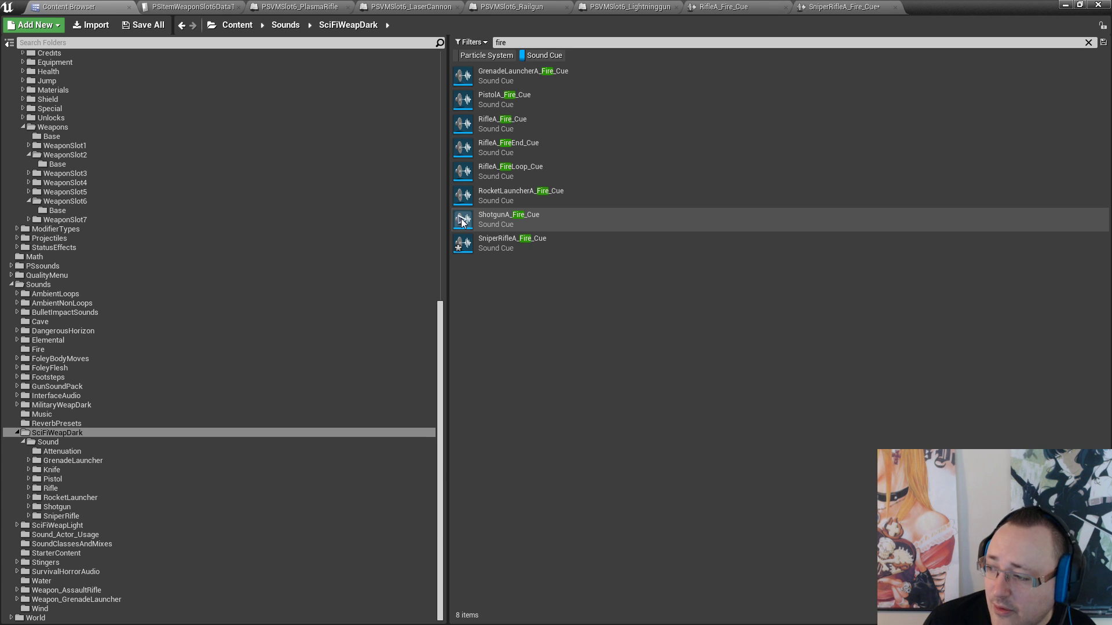
mouse_move(463, 248)
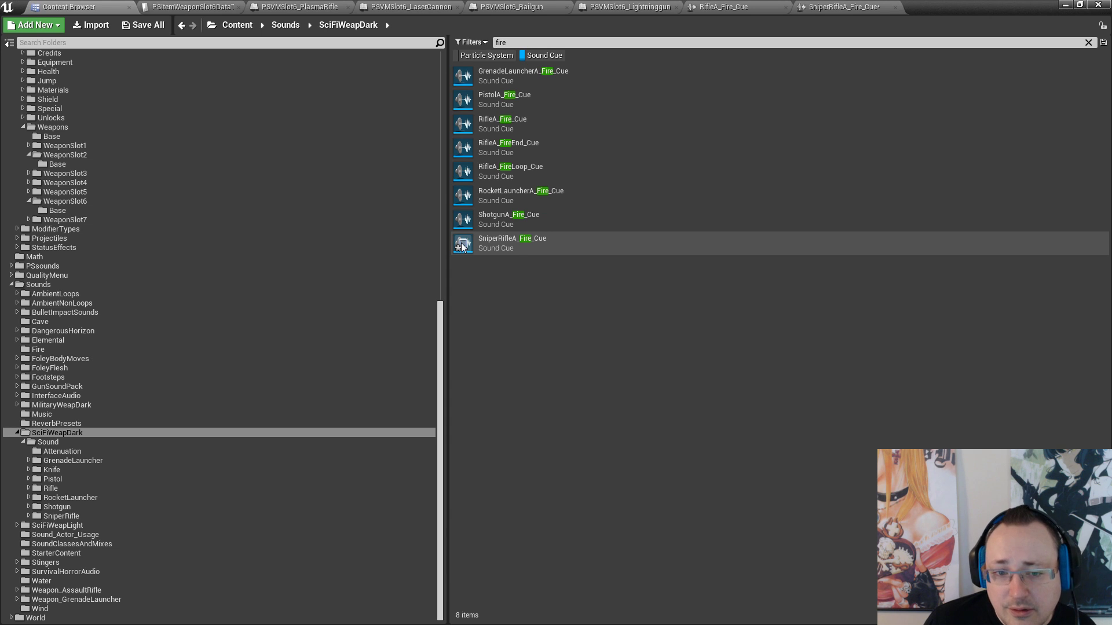
Show the fire sound cues in the SciFiWeapLight folder and preview the grenade launcher, pistol and rifle ones
left_click(77, 525)
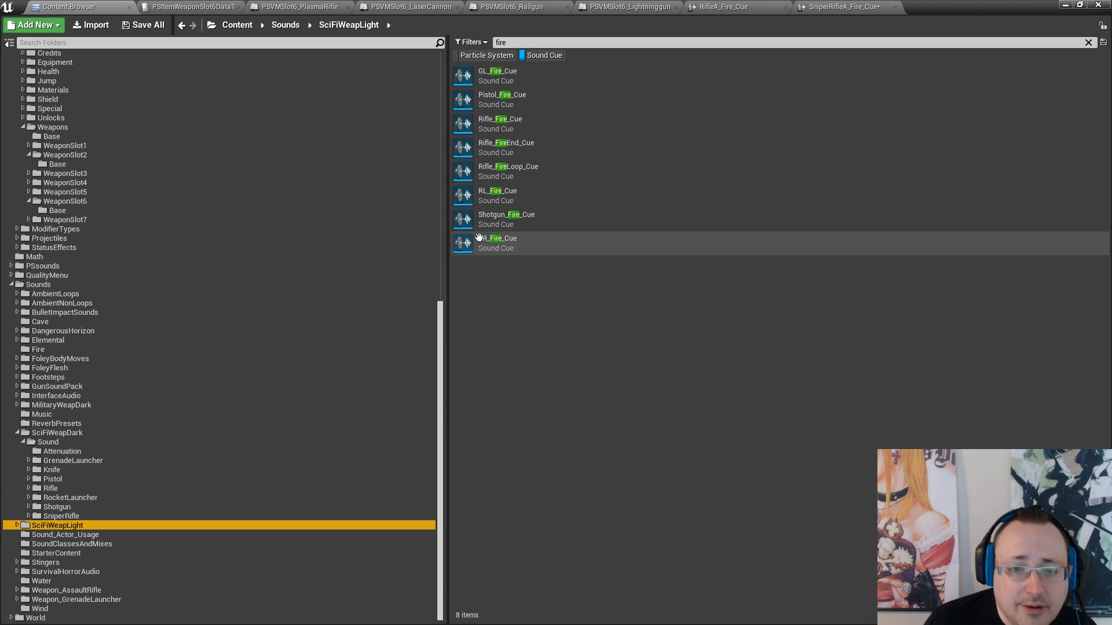
left_click(464, 77)
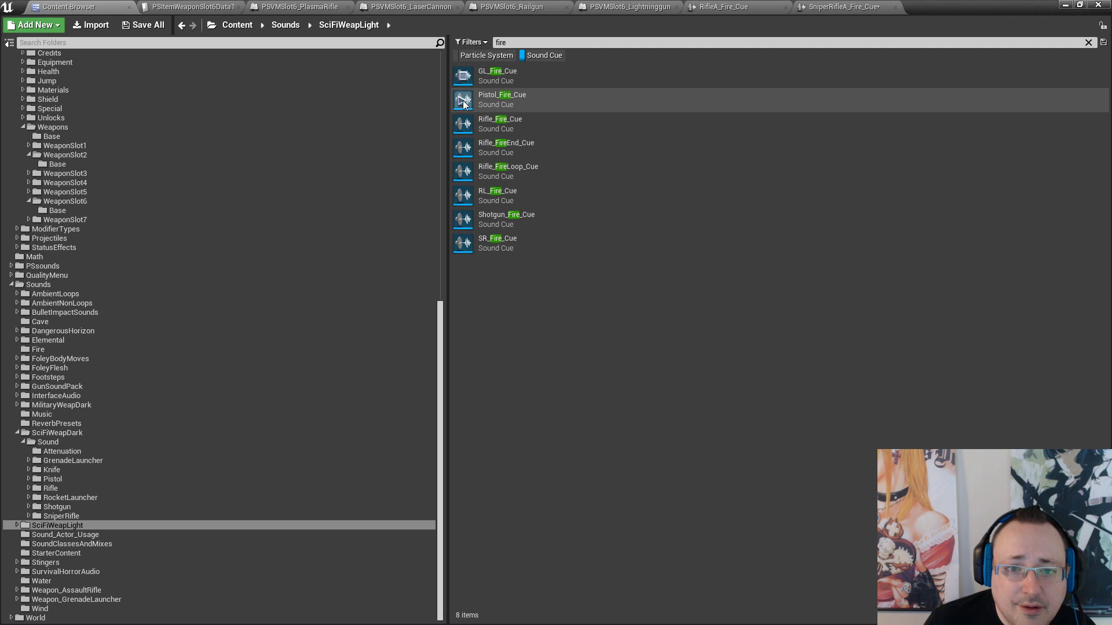
left_click(463, 101)
left_click(463, 124)
left_click(464, 148)
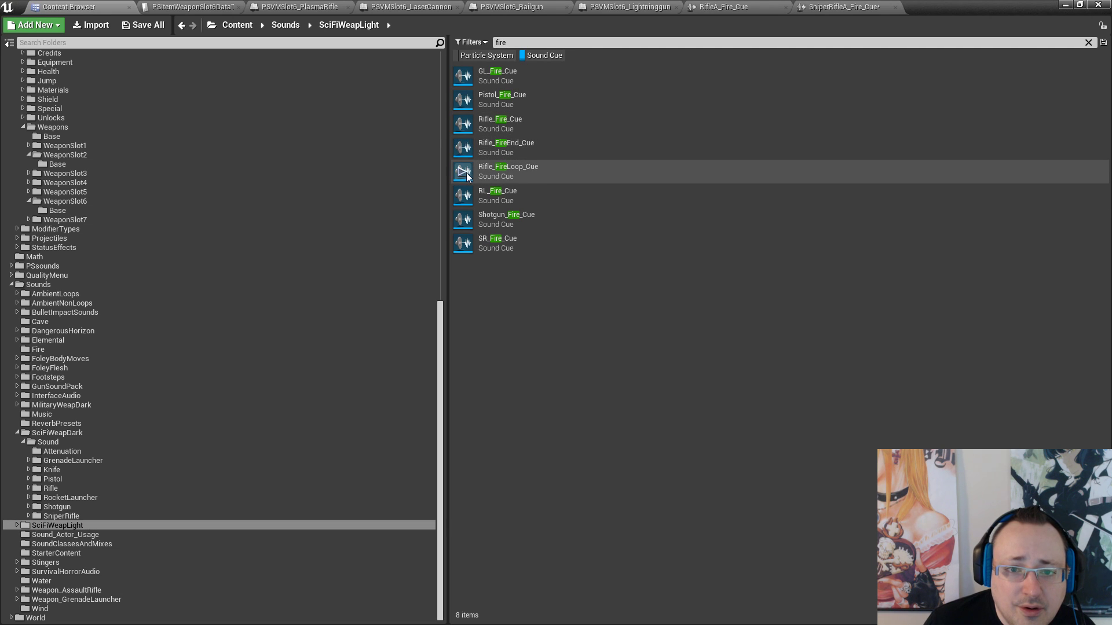
left_click(468, 148)
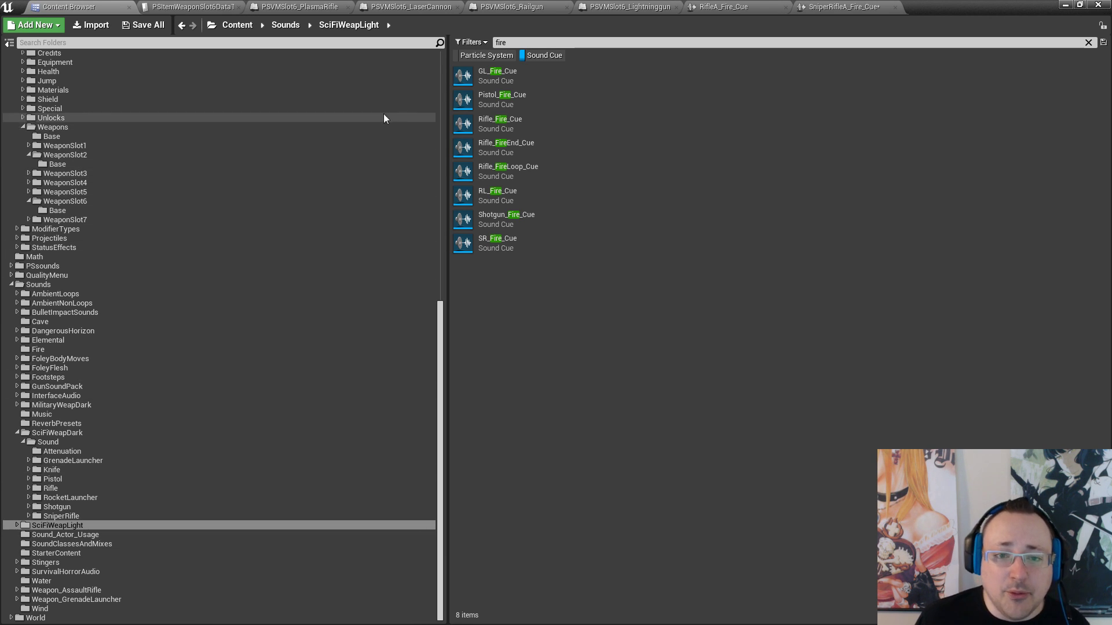
Audition the SciFiWeapLight fire cues again, from GL_Fire_Cue through the rifle, RL and shotgun cues to SR_Fire_Cue
left_click(464, 103)
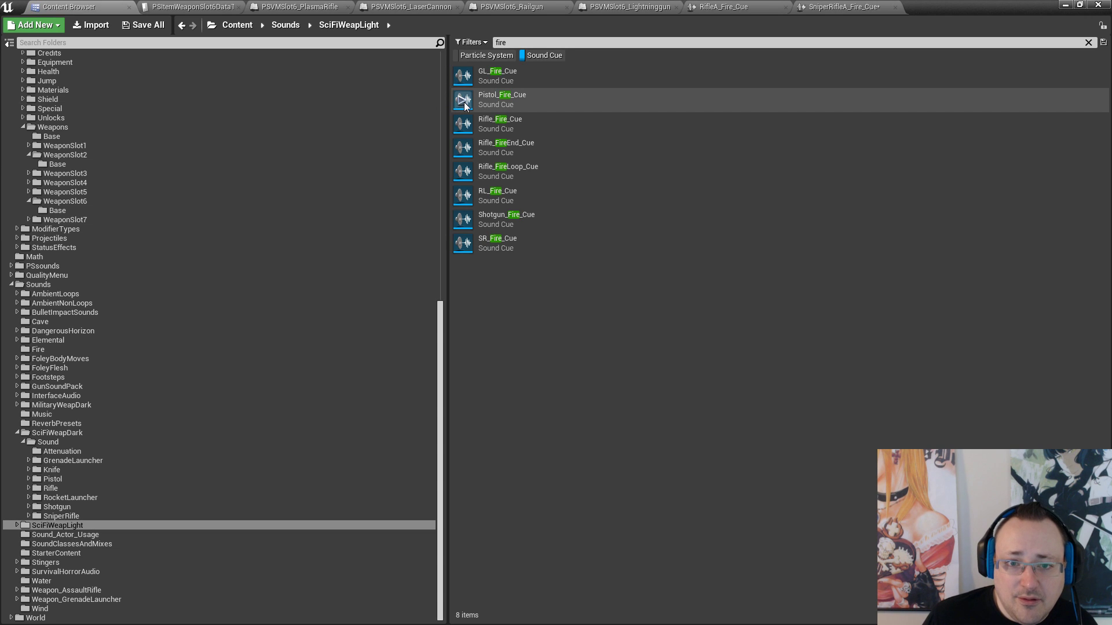
left_click(465, 76)
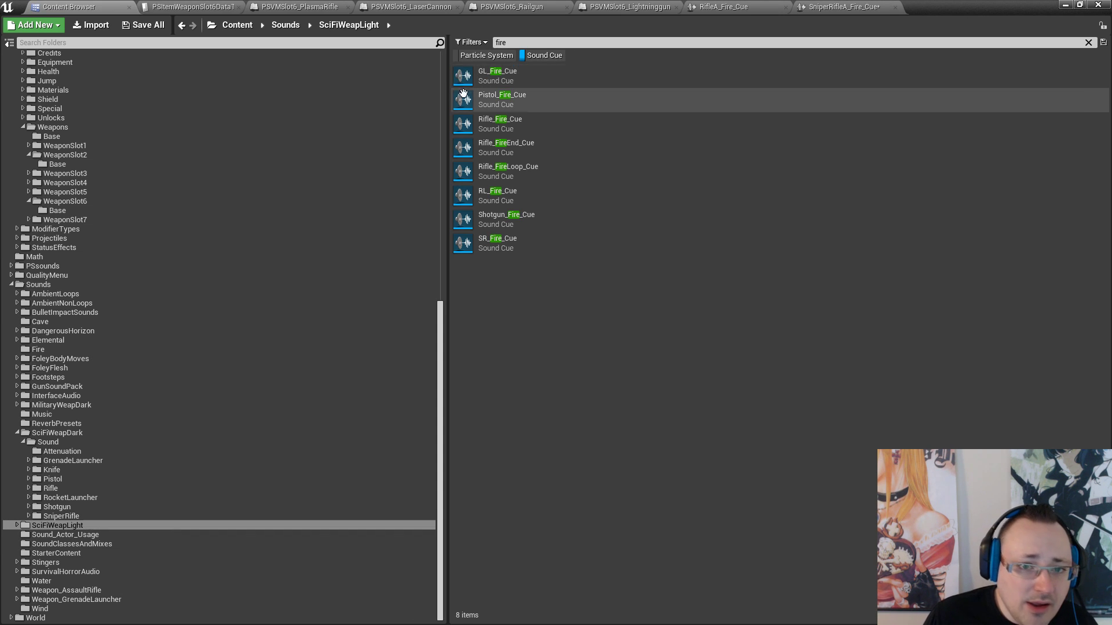
left_click(463, 101)
left_click(463, 126)
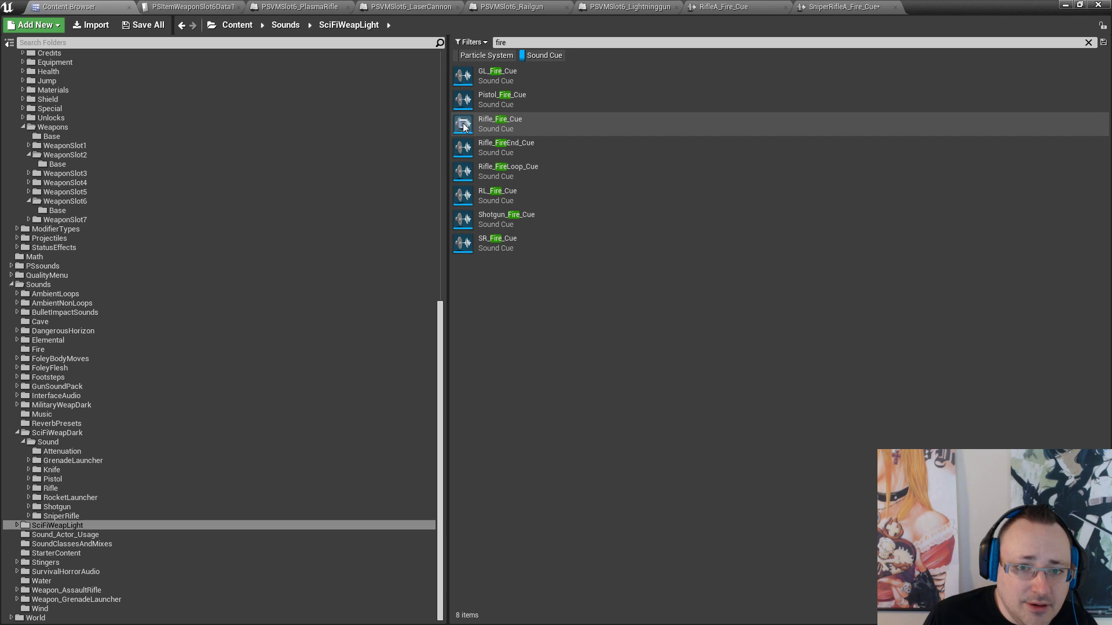
left_click(461, 175)
left_click(461, 194)
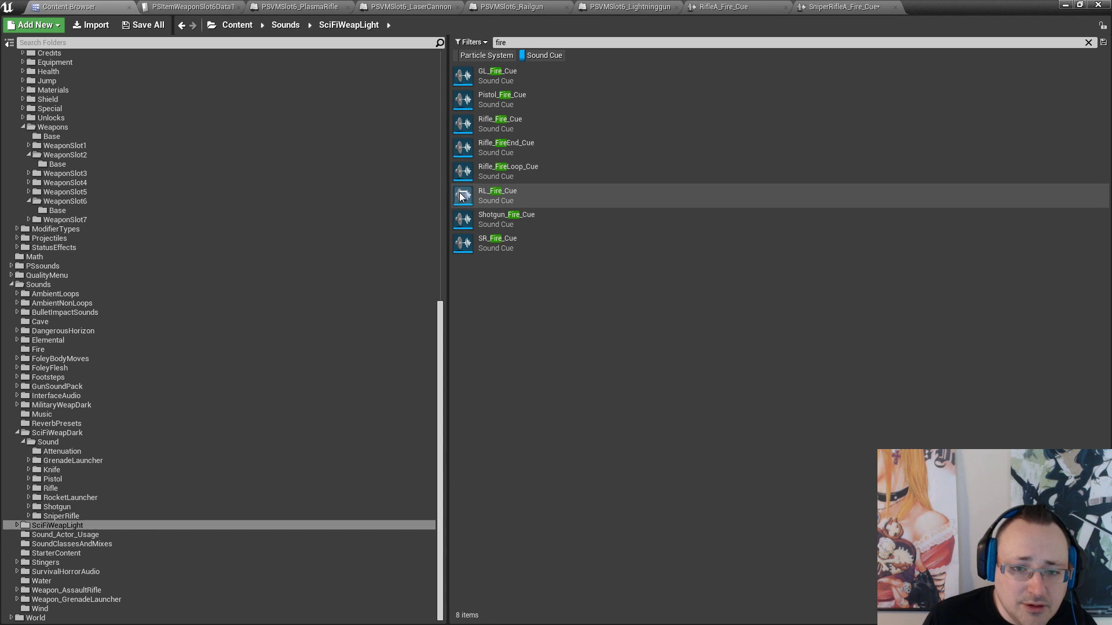
left_click(462, 220)
left_click(461, 245)
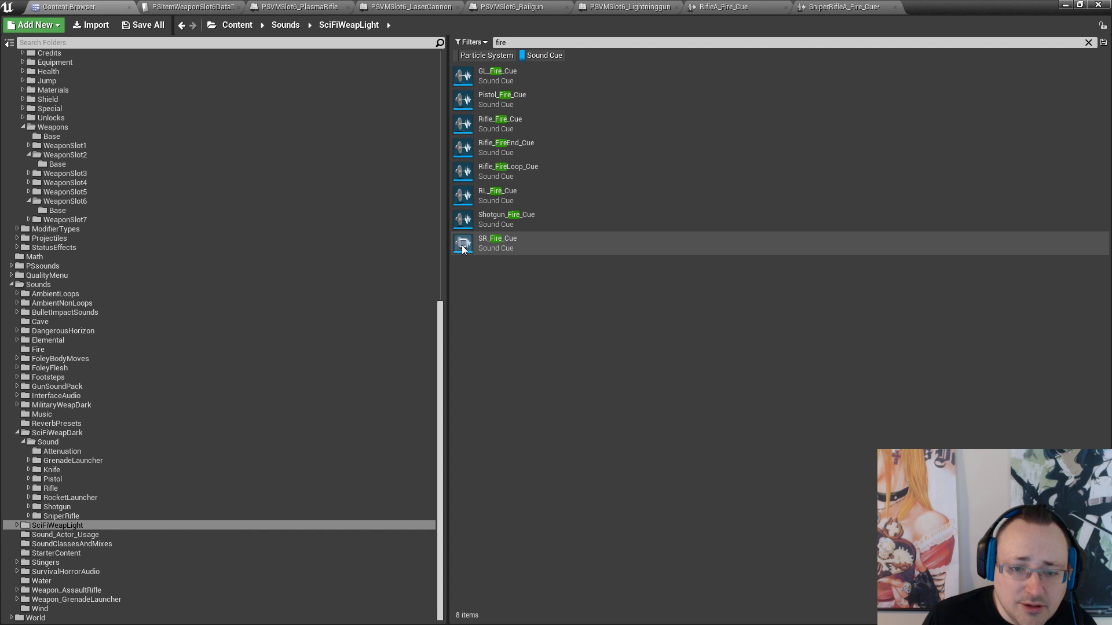
Replay Pistol_Fire_Cue and Rifle_Fire_Cue to compare the two sounds
left_click(466, 102)
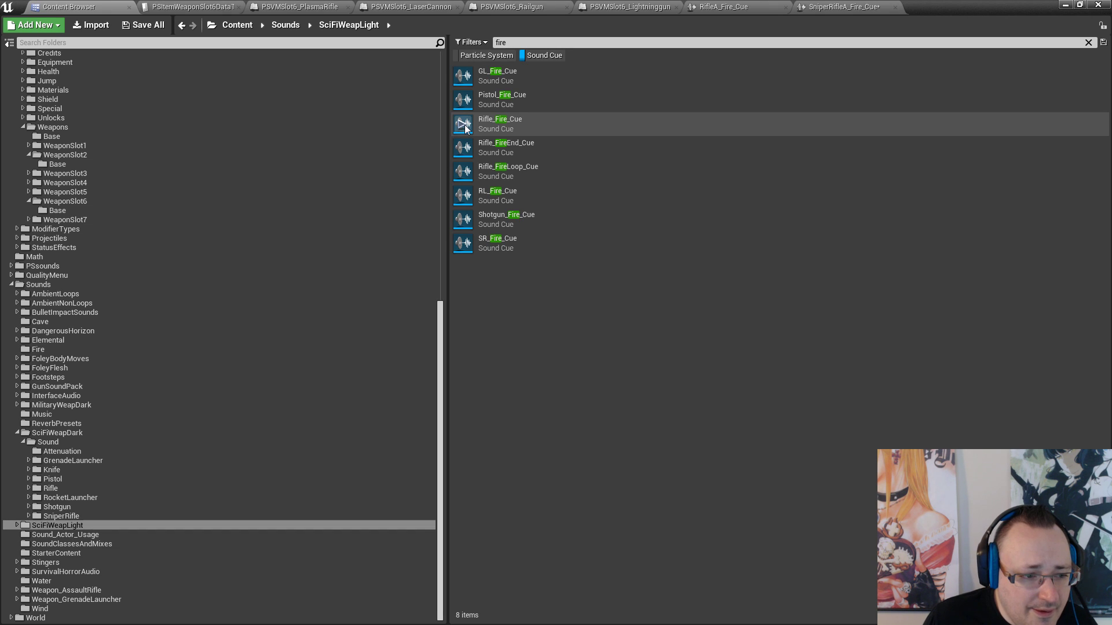
left_click(465, 127)
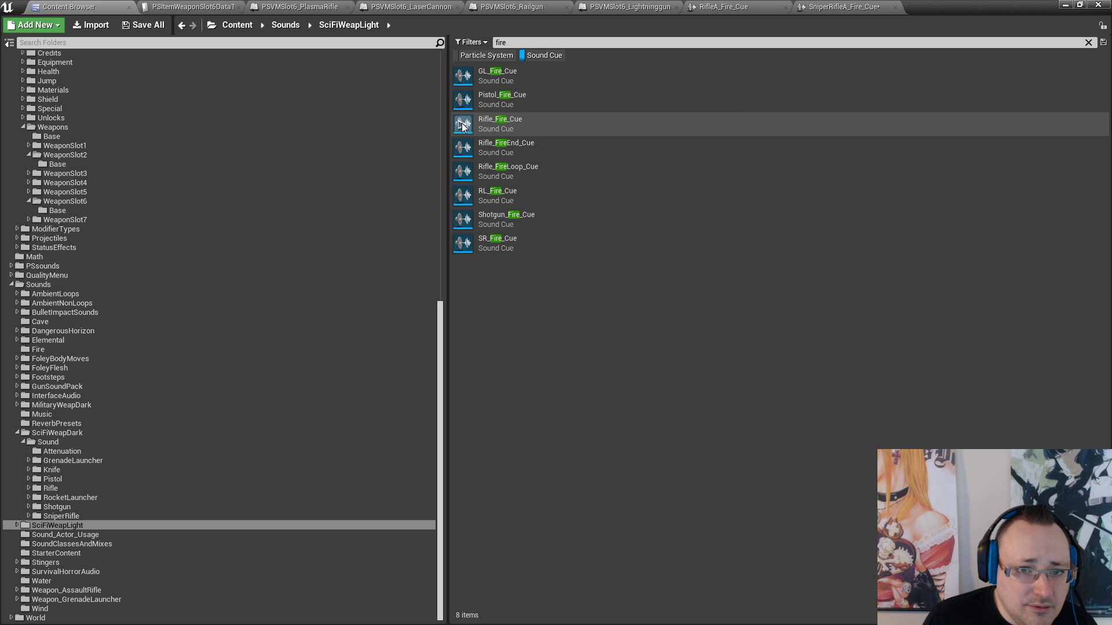
left_click(464, 103)
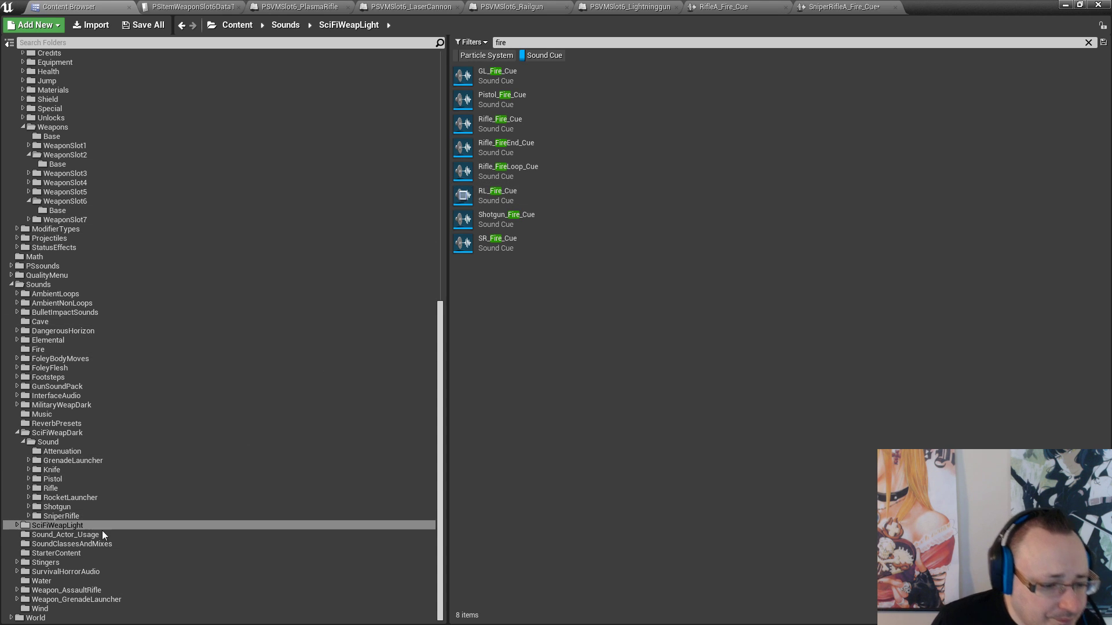
Show the fire cues in the MilitaryWeapDark folder and preview the pistol, rifle and sniper rifle sounds
left_click(48, 407)
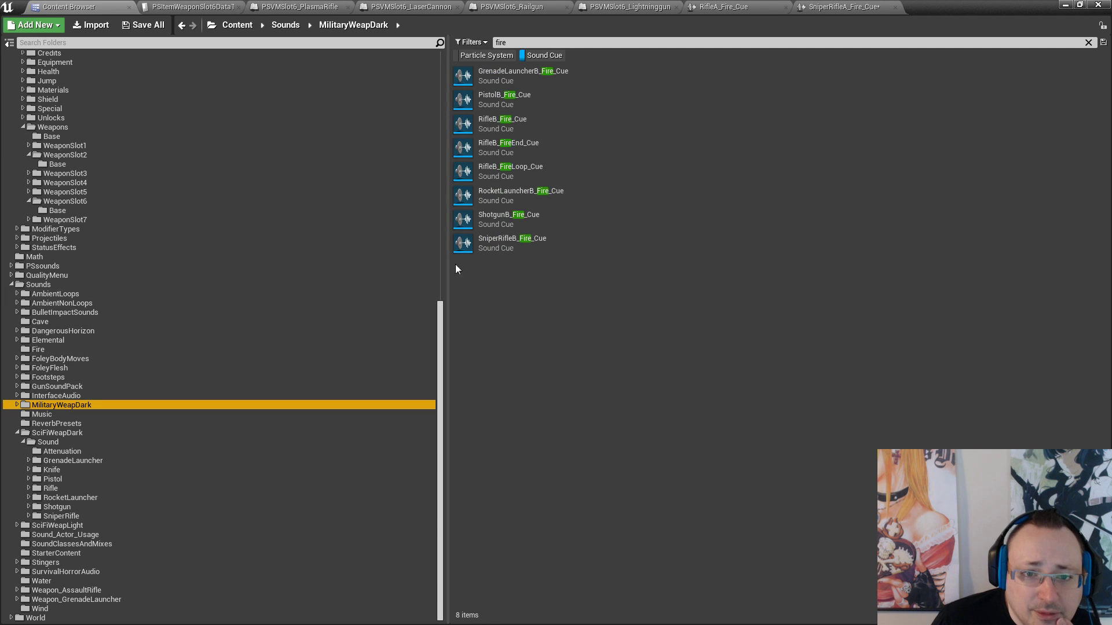
left_click(464, 102)
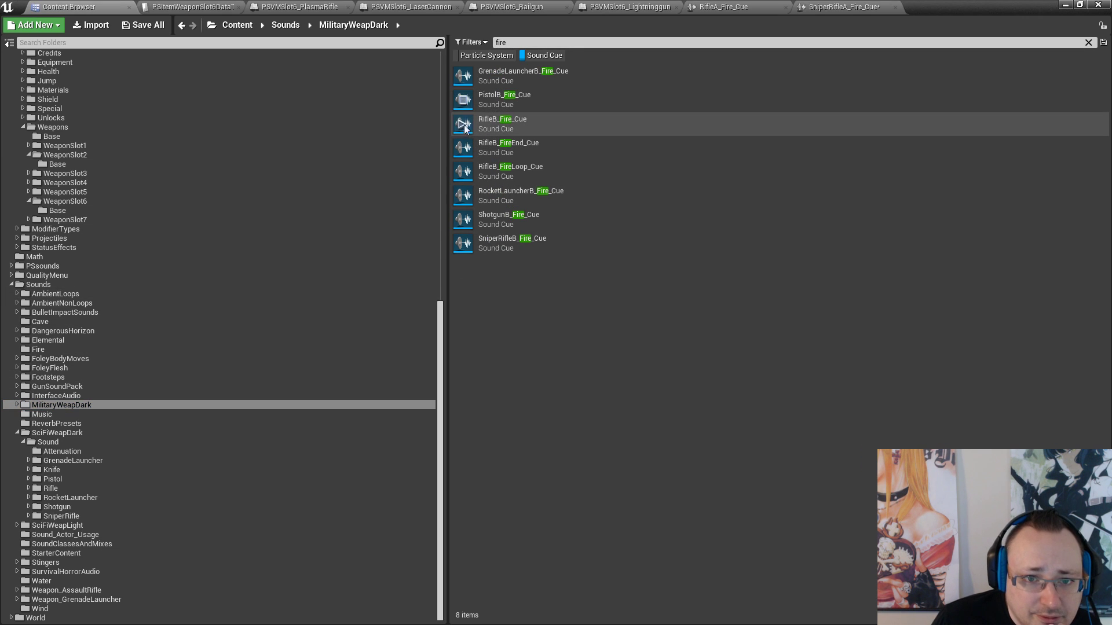
left_click(463, 177)
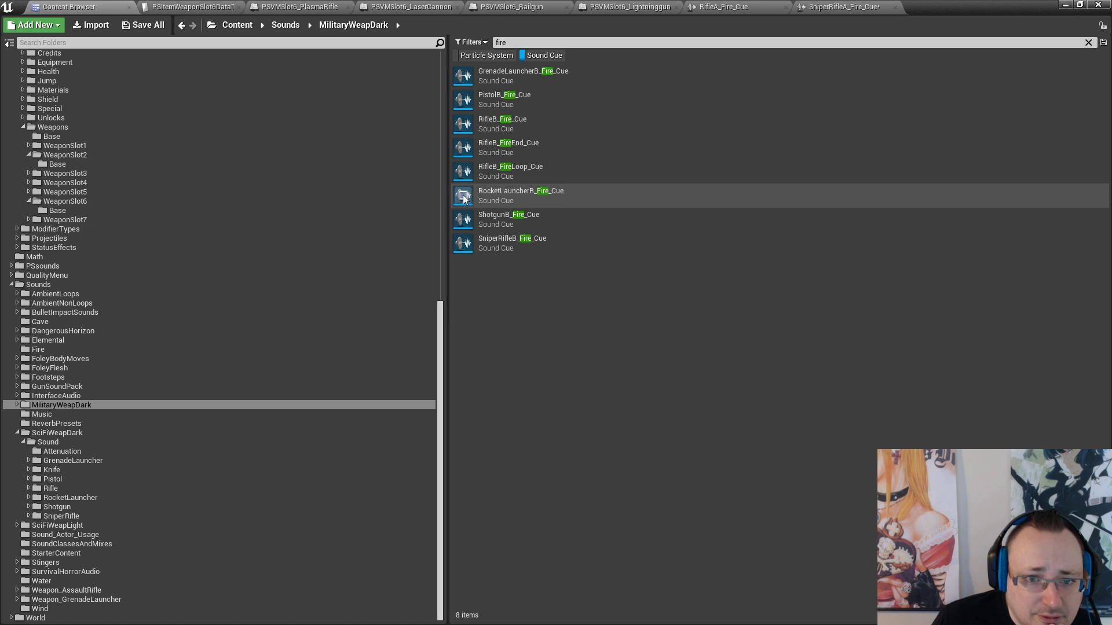
left_click(463, 244)
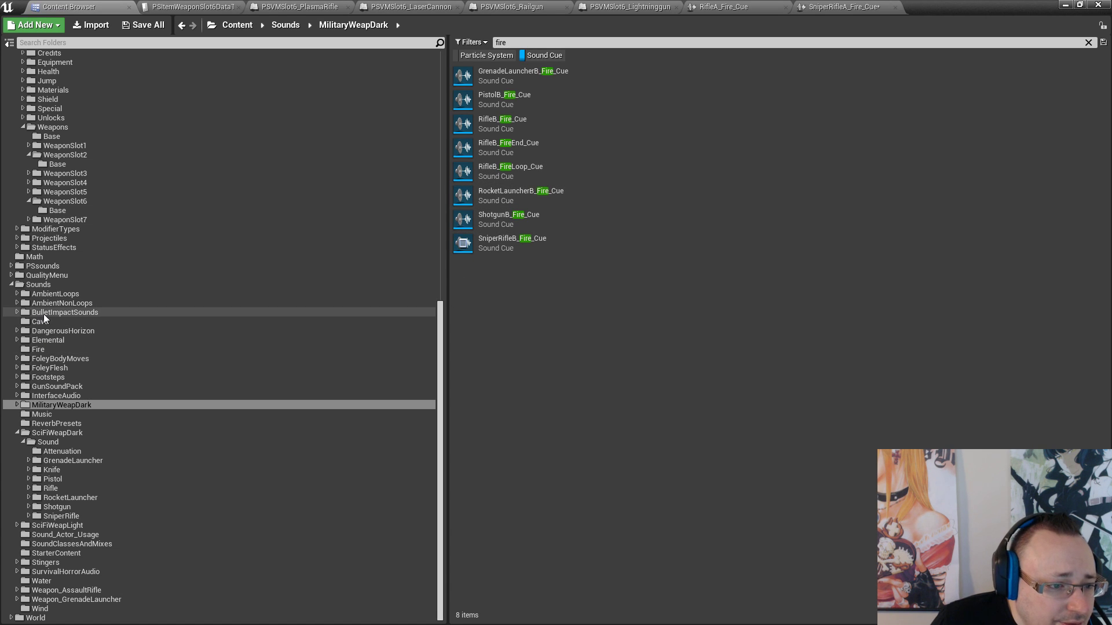
Show the fire cues in the BulletImpactSounds folder and preview the revolver dry-fire and flame-ignite sounds
left_click(89, 304)
left_click(89, 312)
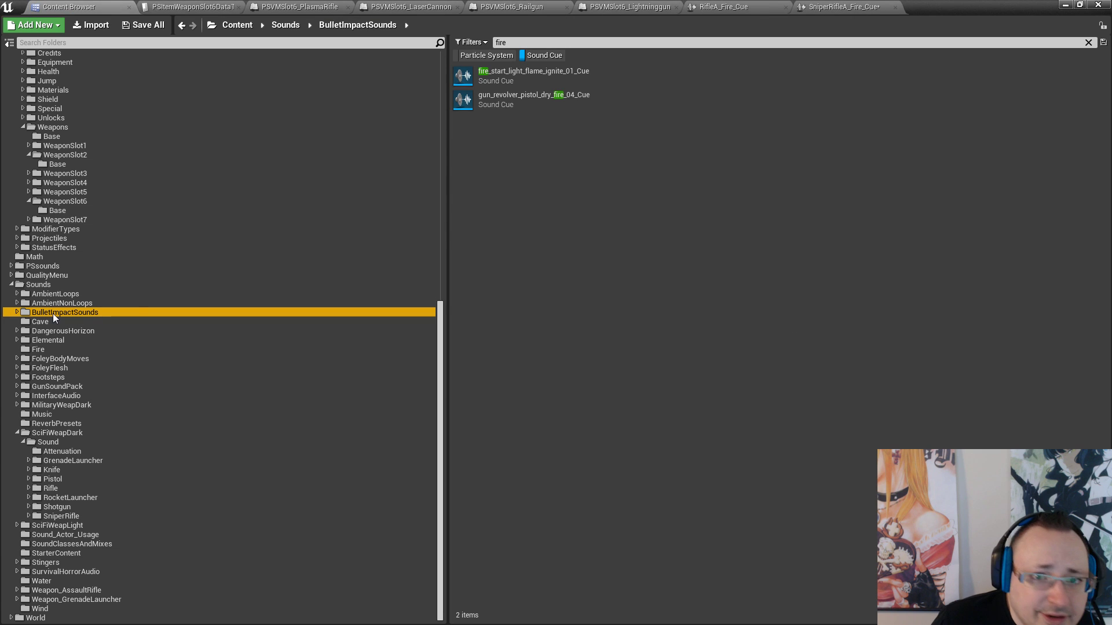
left_click(463, 102)
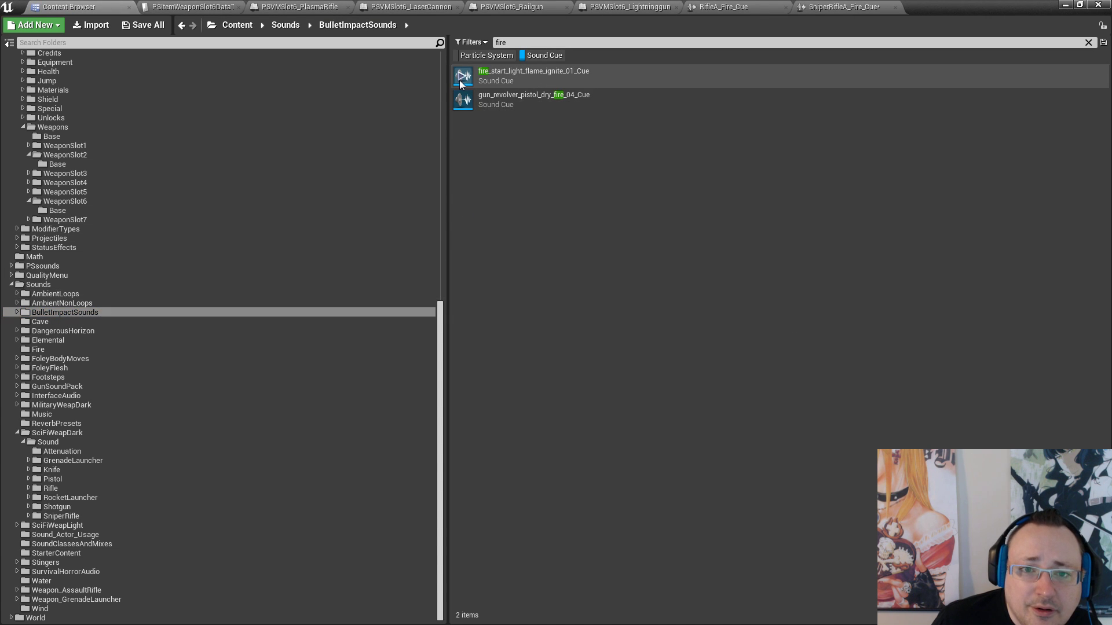
left_click(462, 77)
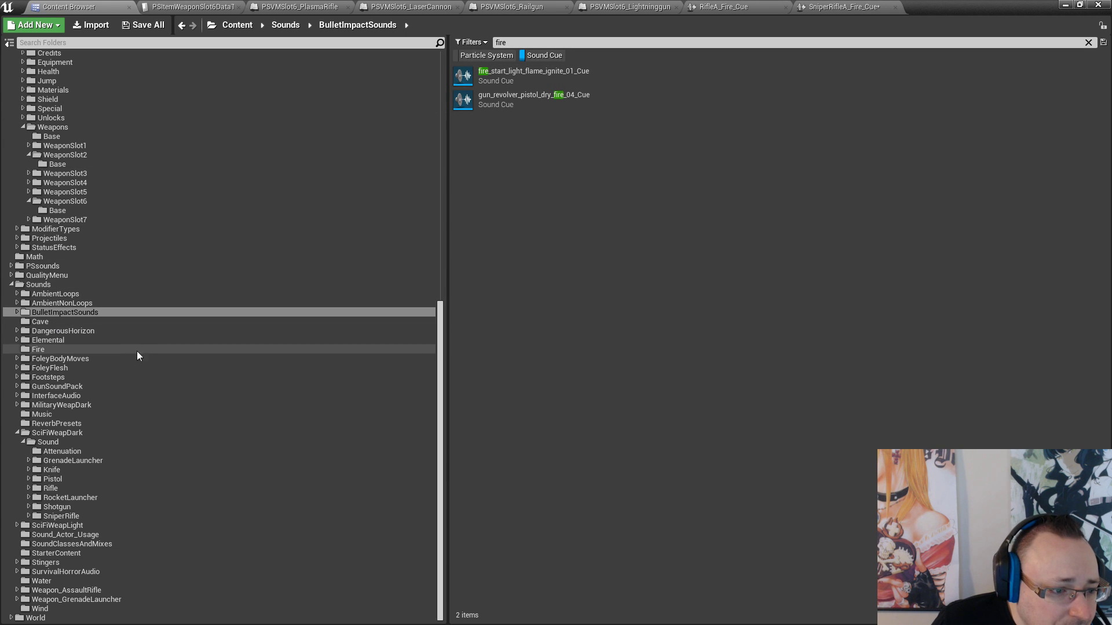
Look through the fire sound cues in the GunSoundPack folder
left_click(74, 387)
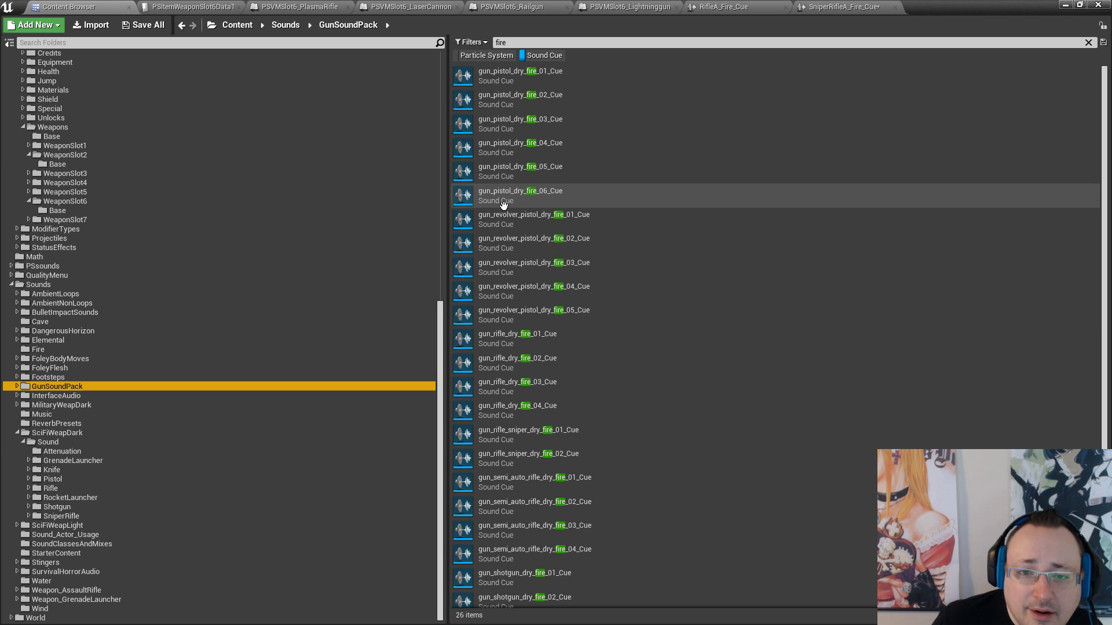
scroll(503, 204, "down", 2)
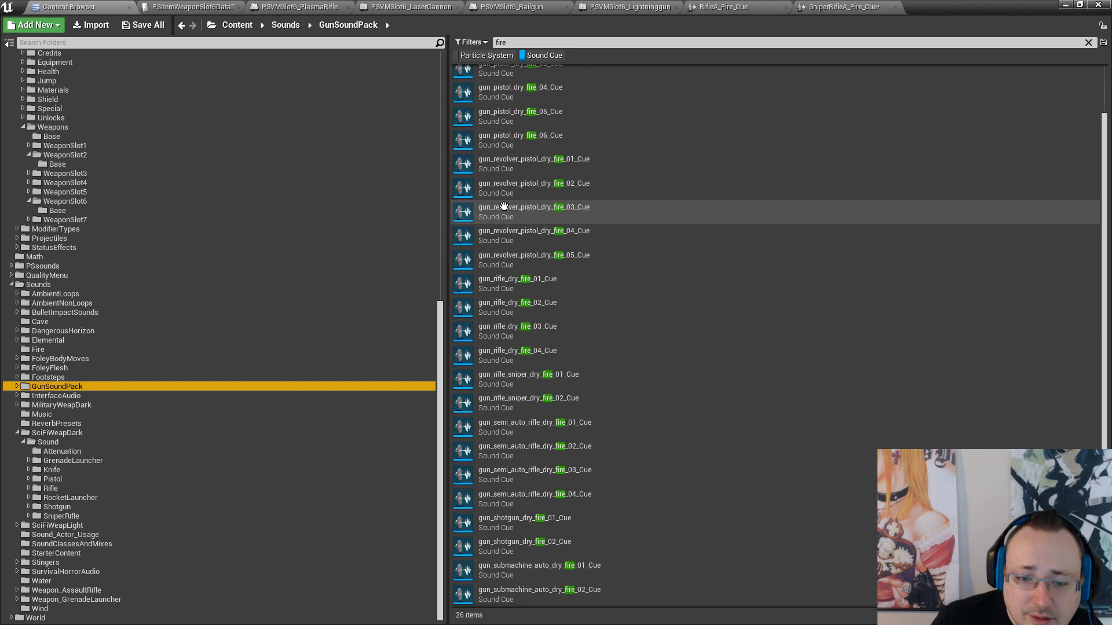
scroll(504, 206, "down", 1)
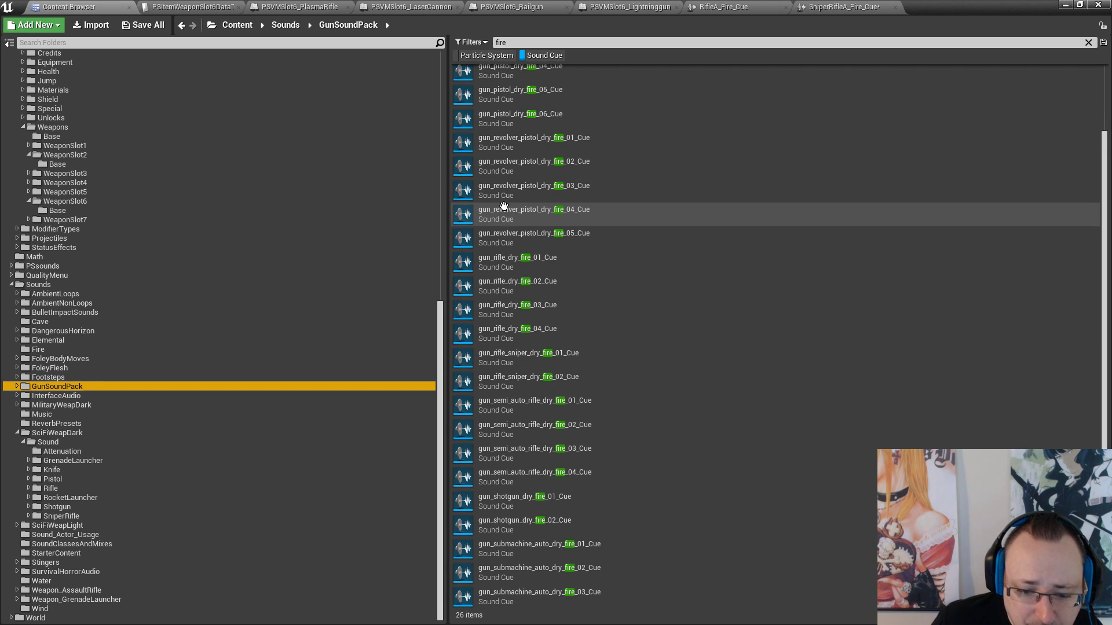
Show the BonusSounds subfolder of GunSoundPack and clear the "fire" asset search
left_click(16, 386)
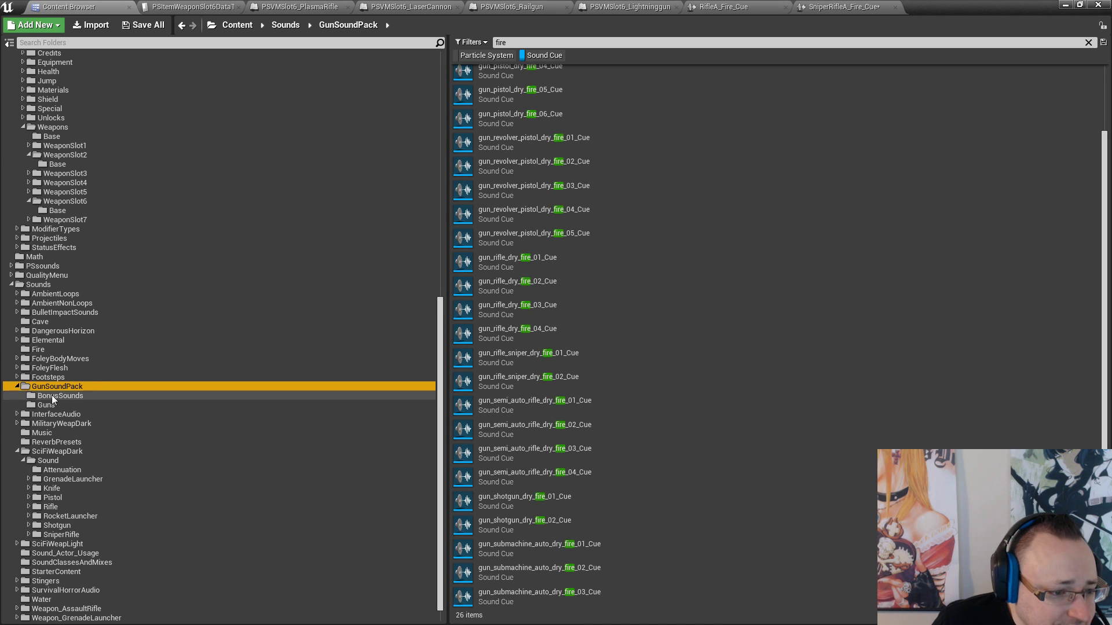
left_click(52, 397)
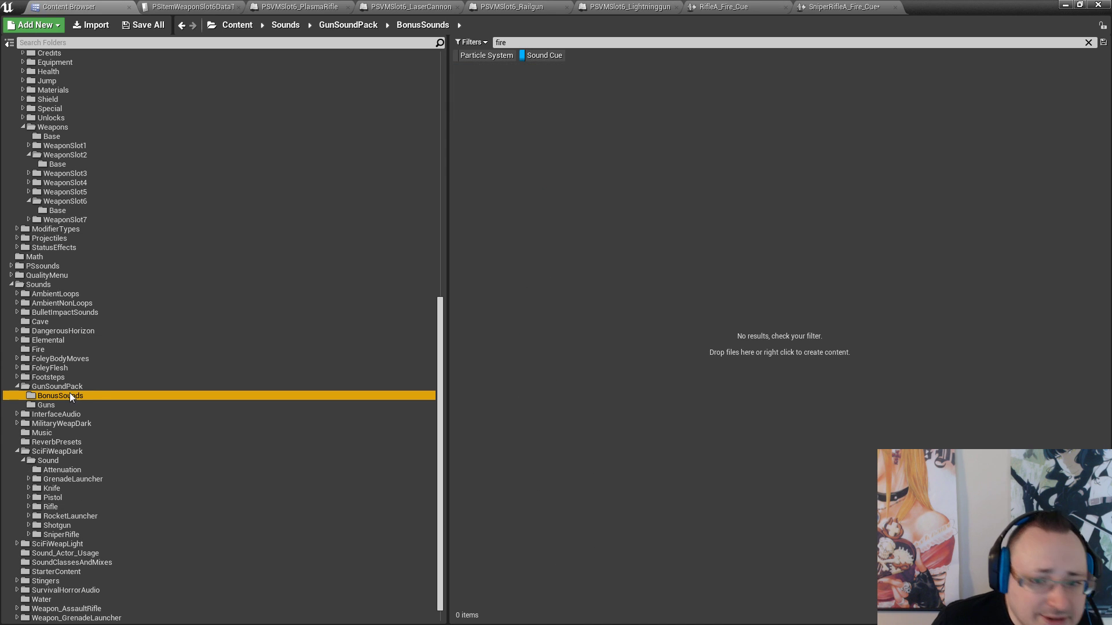
left_click(520, 46)
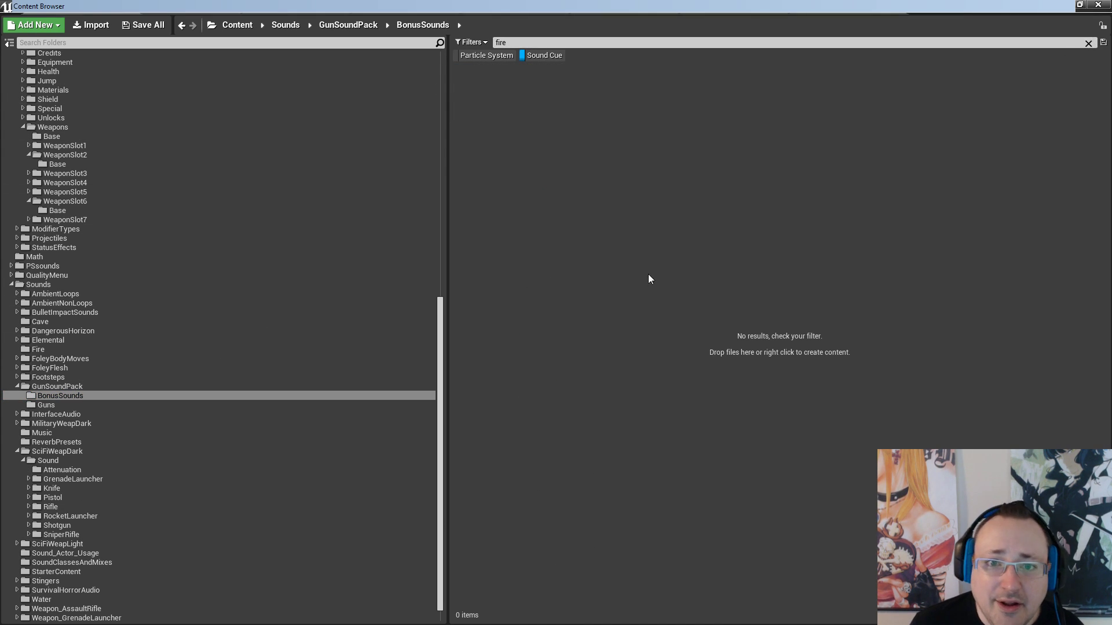
double_click(513, 41)
key("BackSpace")
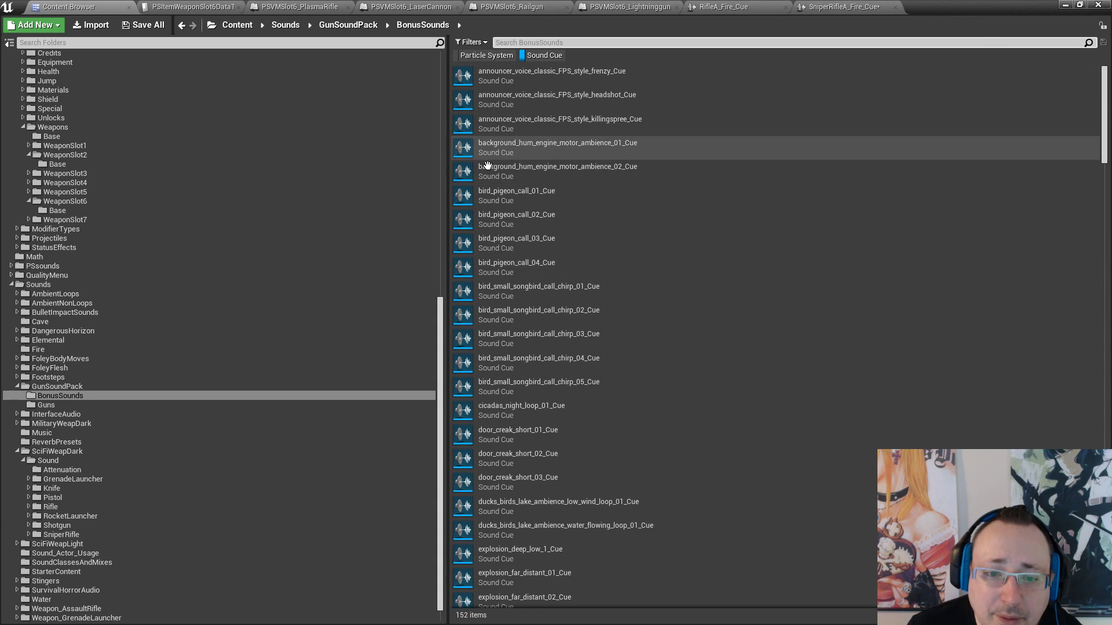
Look through the sound cues in the BonusSounds folder for candidates that could work as weapon fire sounds
scroll(521, 330, "down", 5)
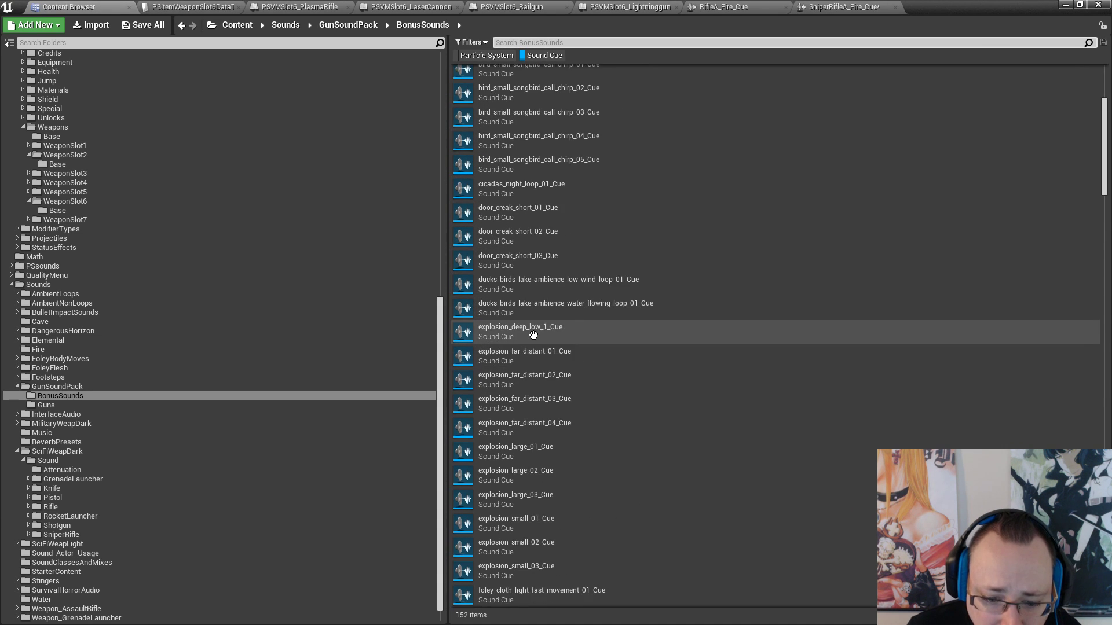
scroll(533, 333, "down", 10)
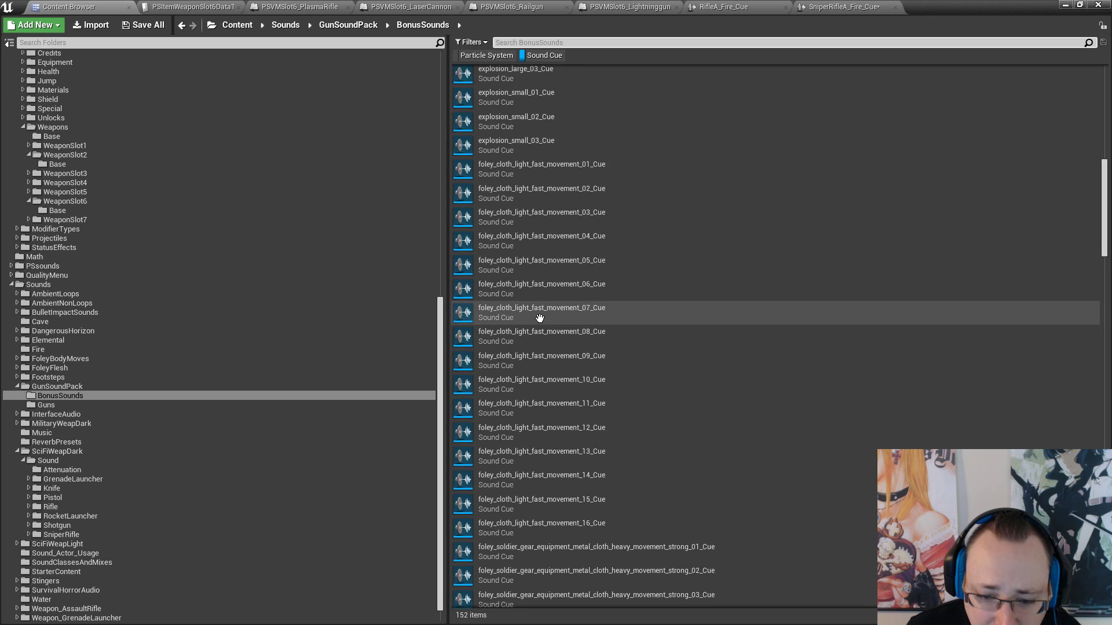
scroll(540, 318, "down", 10)
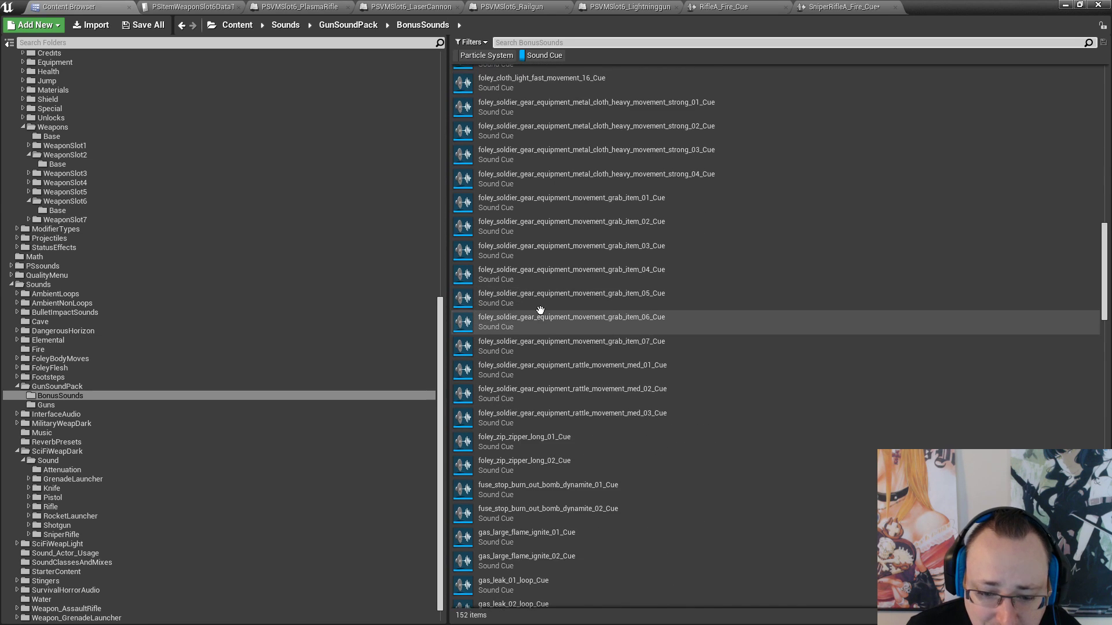
scroll(540, 311, "down", 2)
scroll(539, 311, "down", 2)
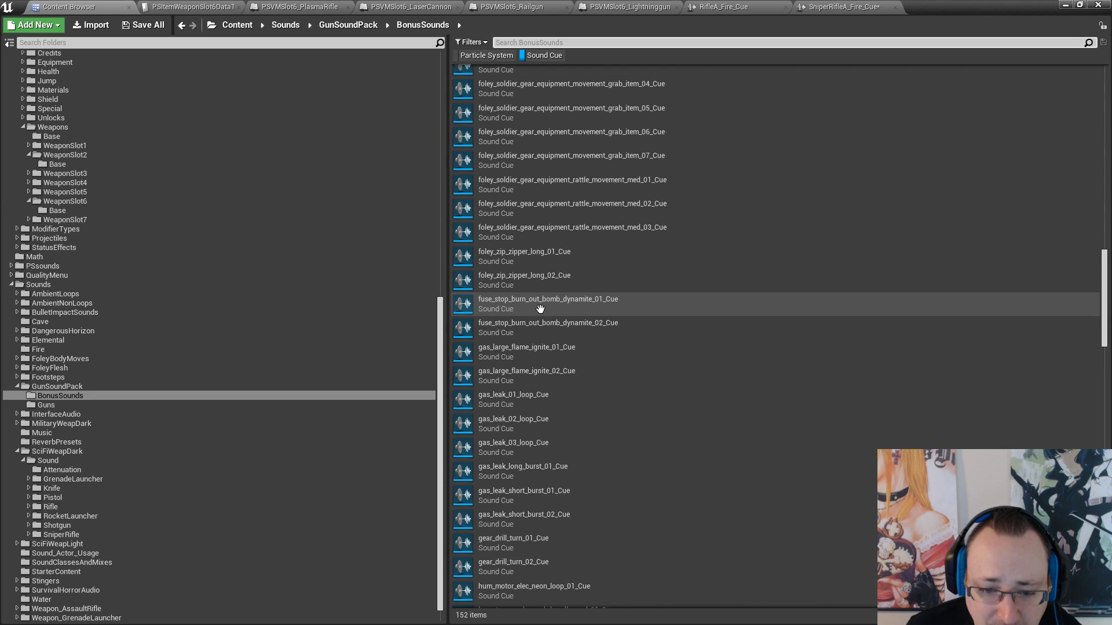
scroll(539, 309, "down", 5)
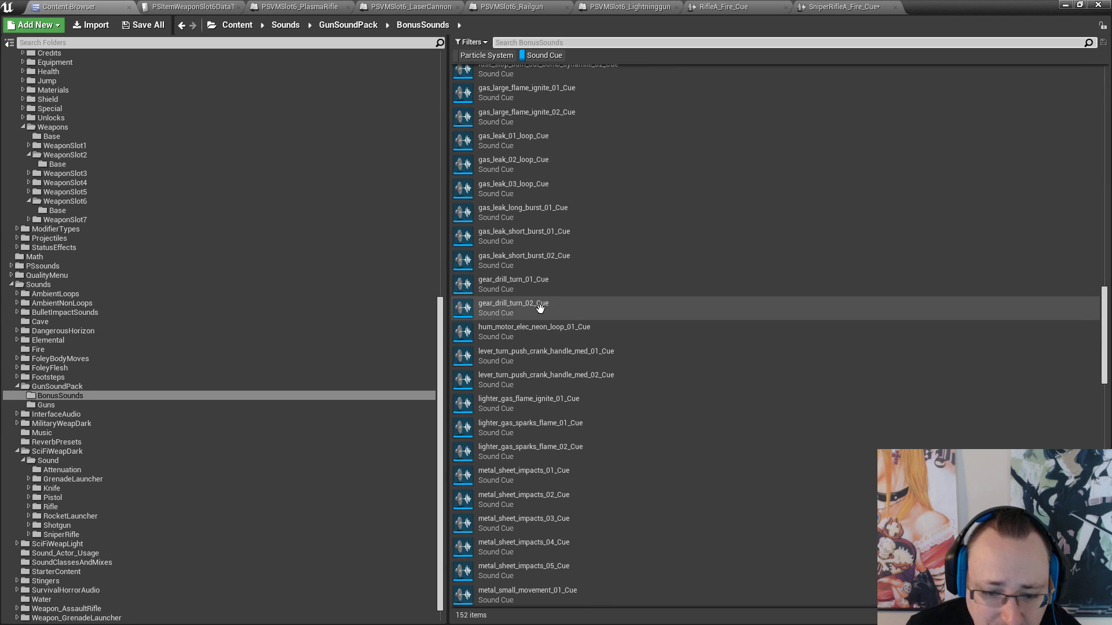
scroll(540, 305, "down", 5)
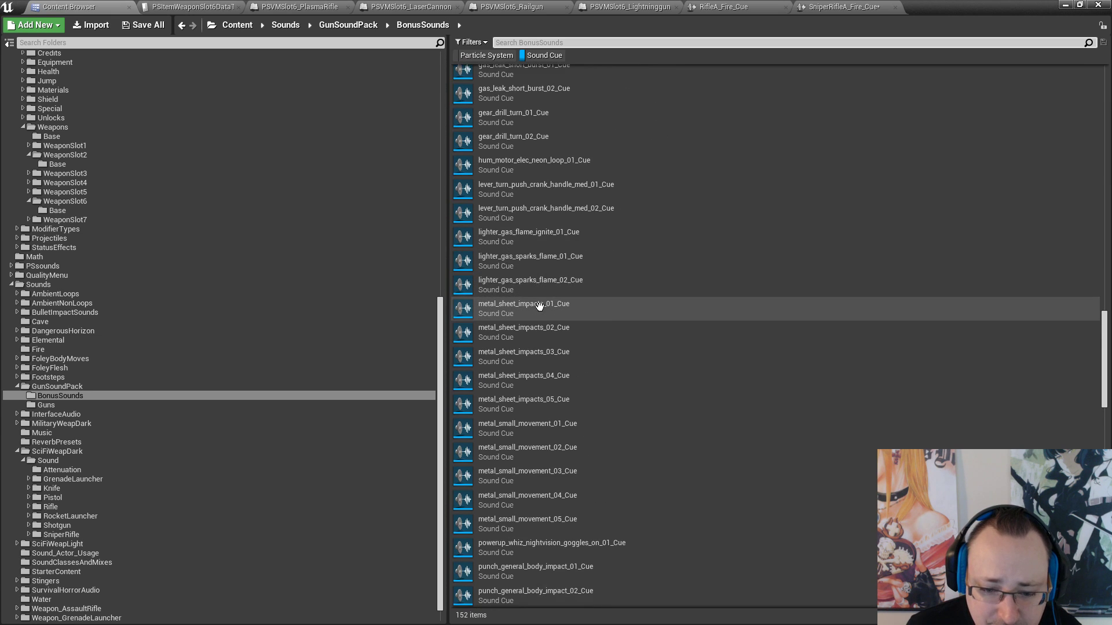
scroll(539, 306, "down", 4)
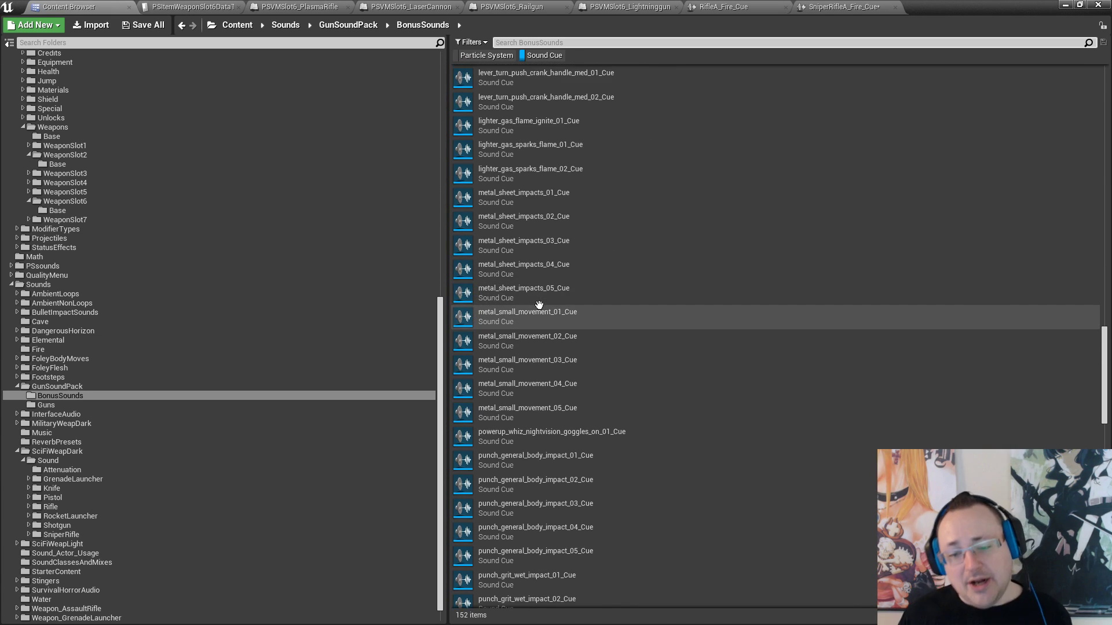
scroll(536, 308, "down", 2)
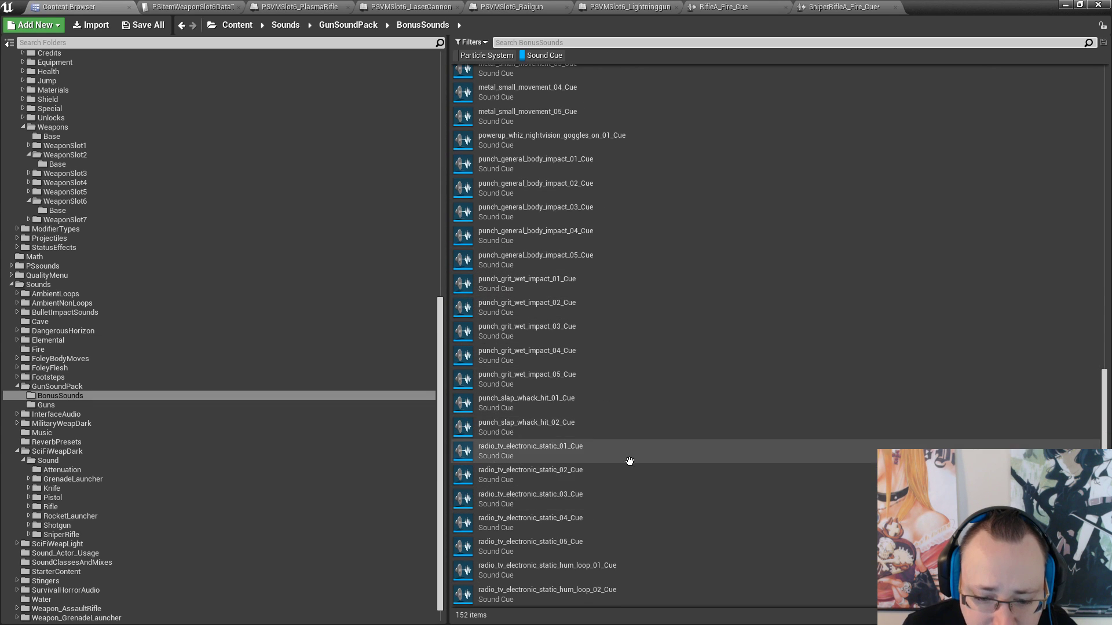
scroll(631, 462, "down", 2)
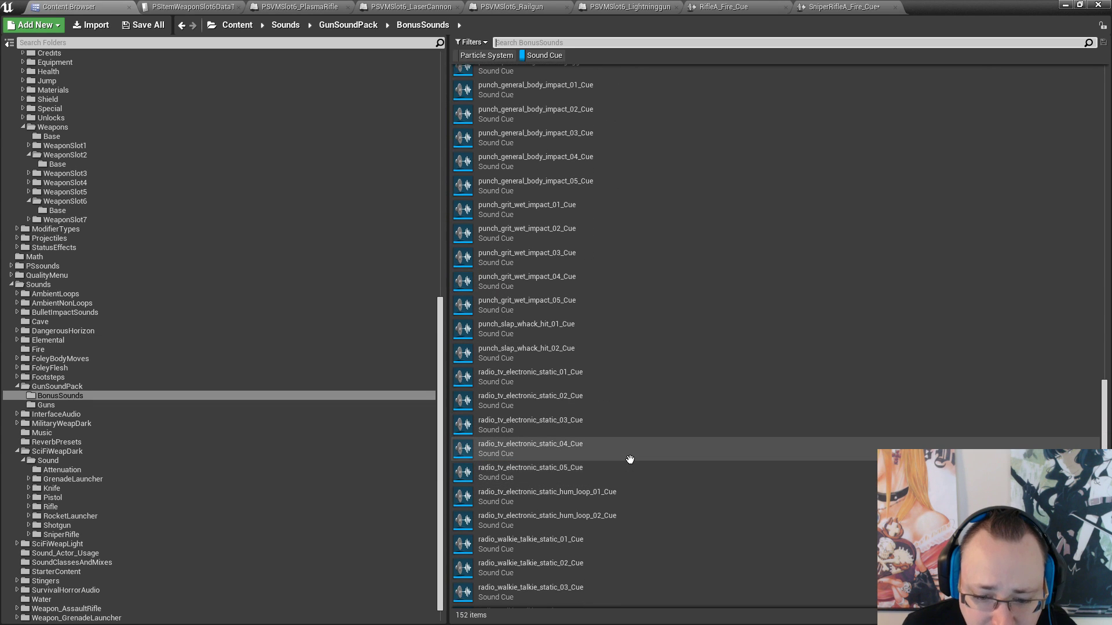
Preview the radio_tv_electronic_static cues 04 and 05 and the radio_tv_electronic_static_hum_loop cues
left_click(465, 451)
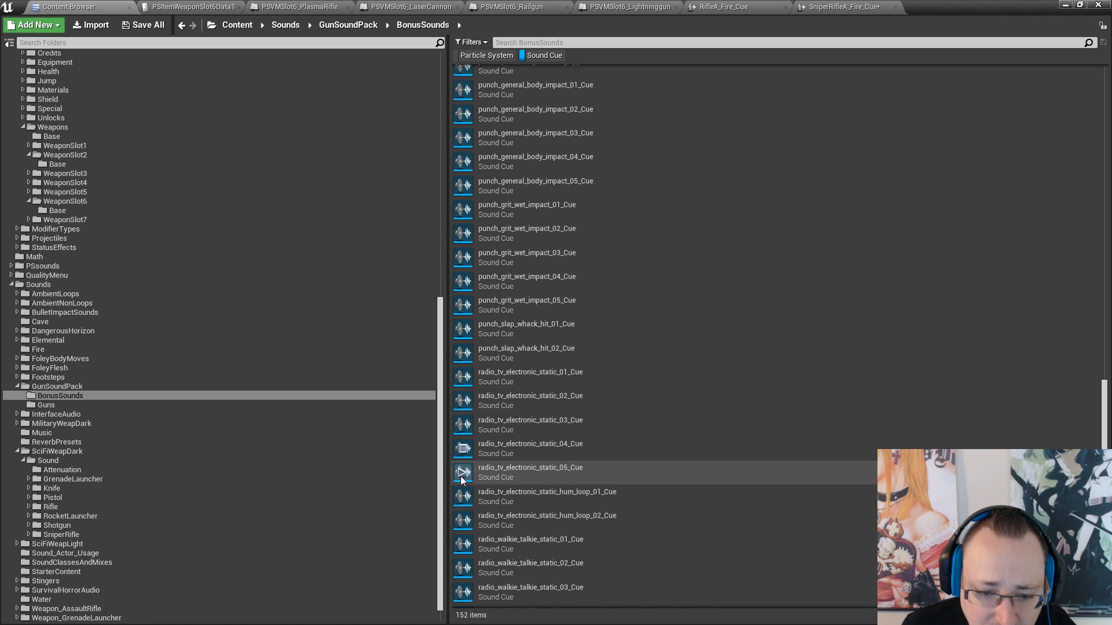
left_click(464, 474)
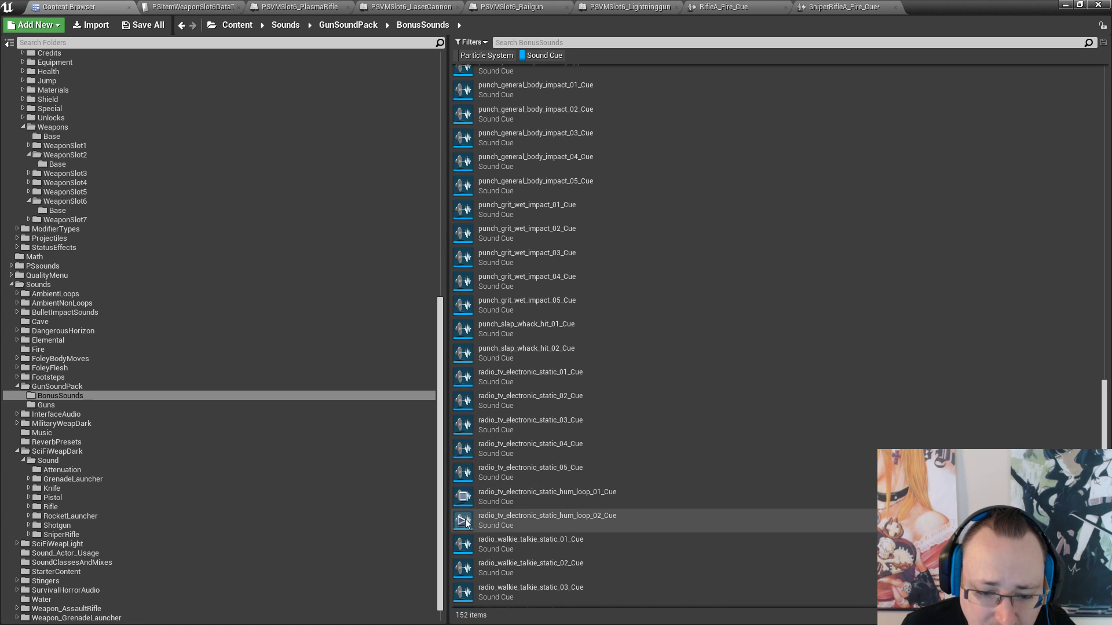
scroll(582, 482, "down", 1)
scroll(499, 473, "down", 1)
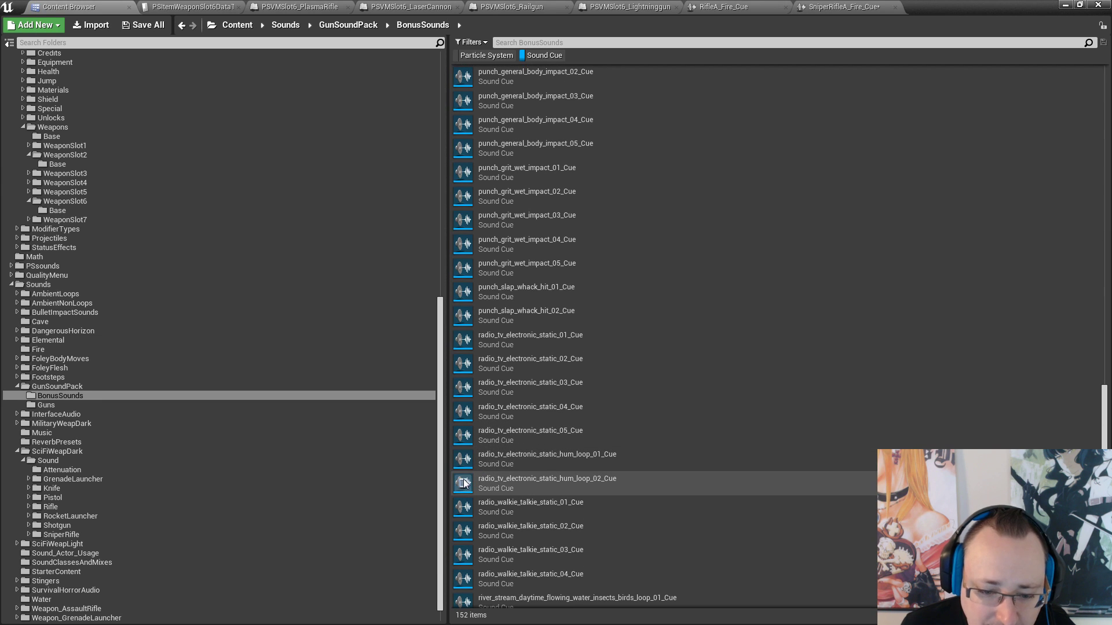
Preview the sci-fi_weapon_blaster_laser_boom_heavy cues in the BonusSounds folder
scroll(625, 449, "down", 2)
scroll(625, 450, "down", 2)
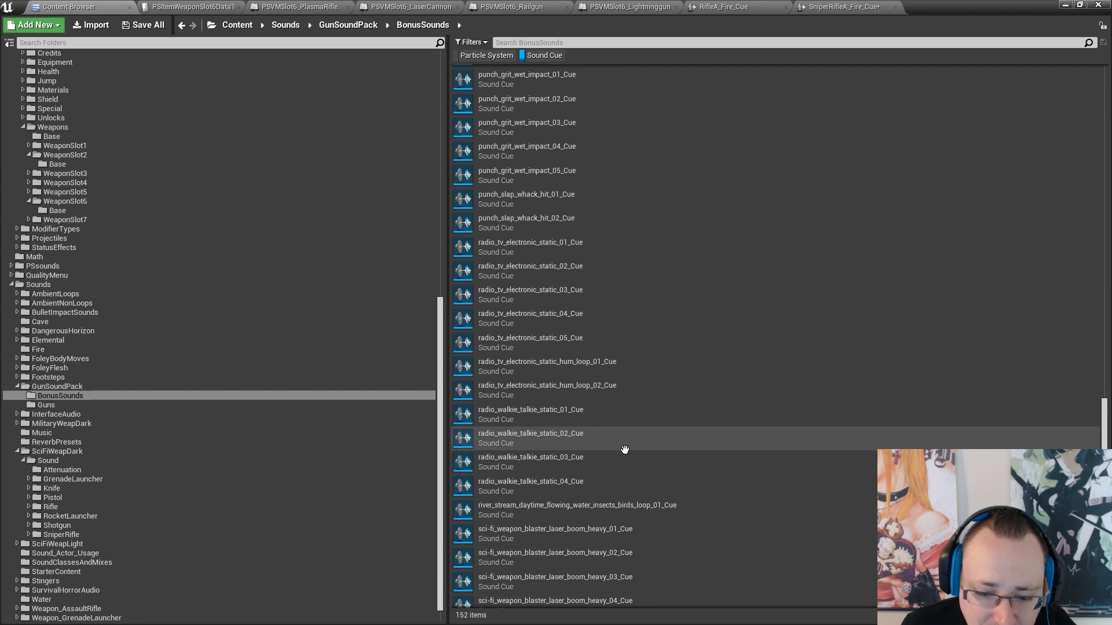
scroll(625, 450, "down", 2)
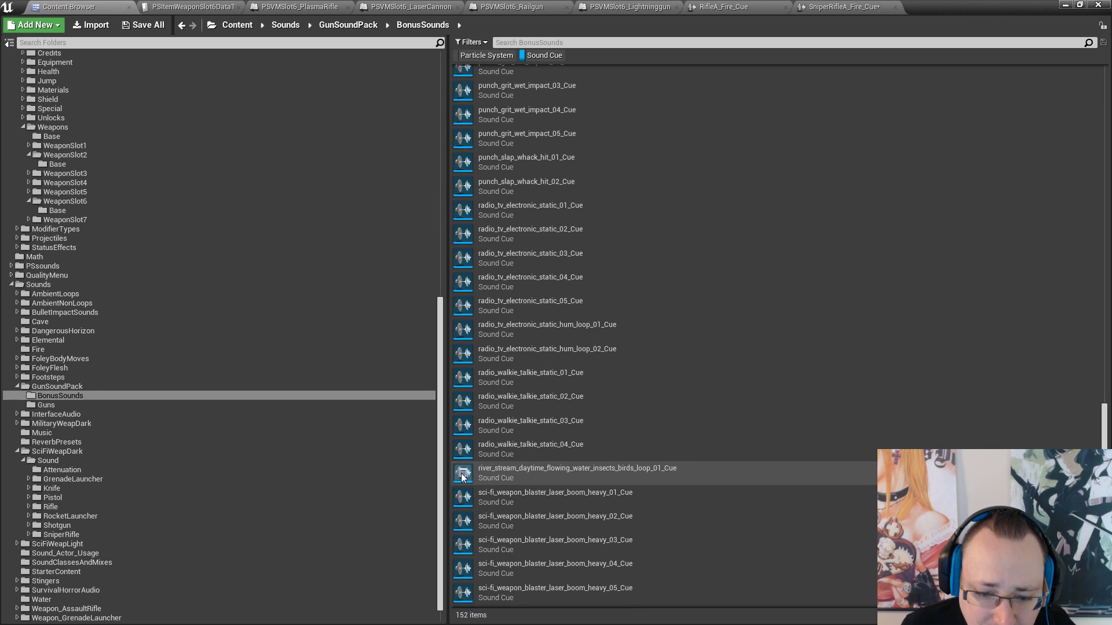
scroll(463, 469, "down", 2)
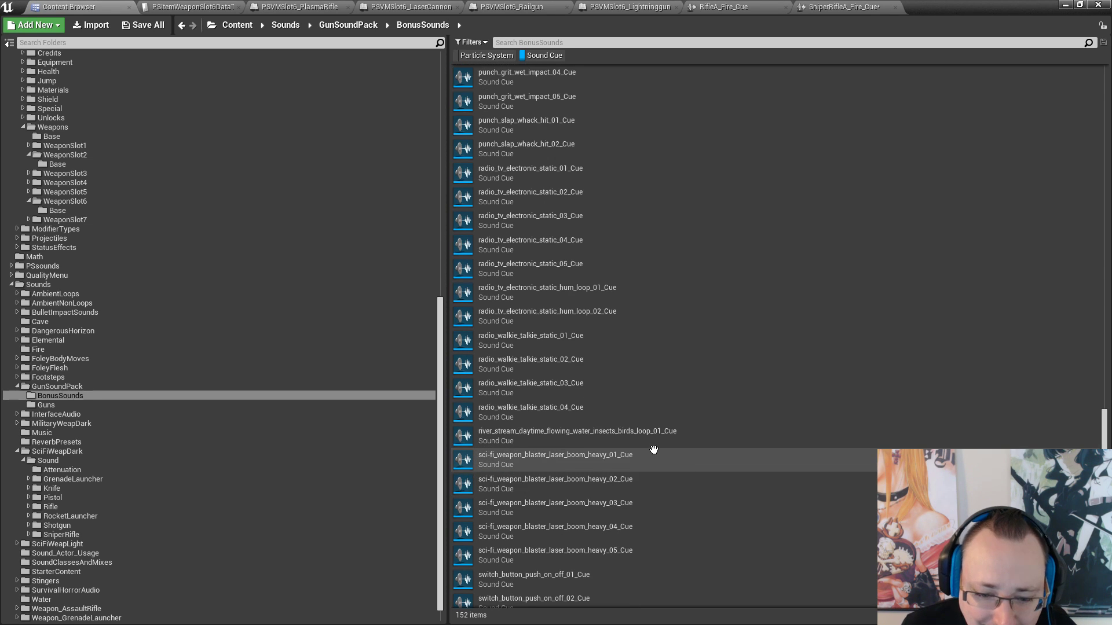
left_click(464, 460)
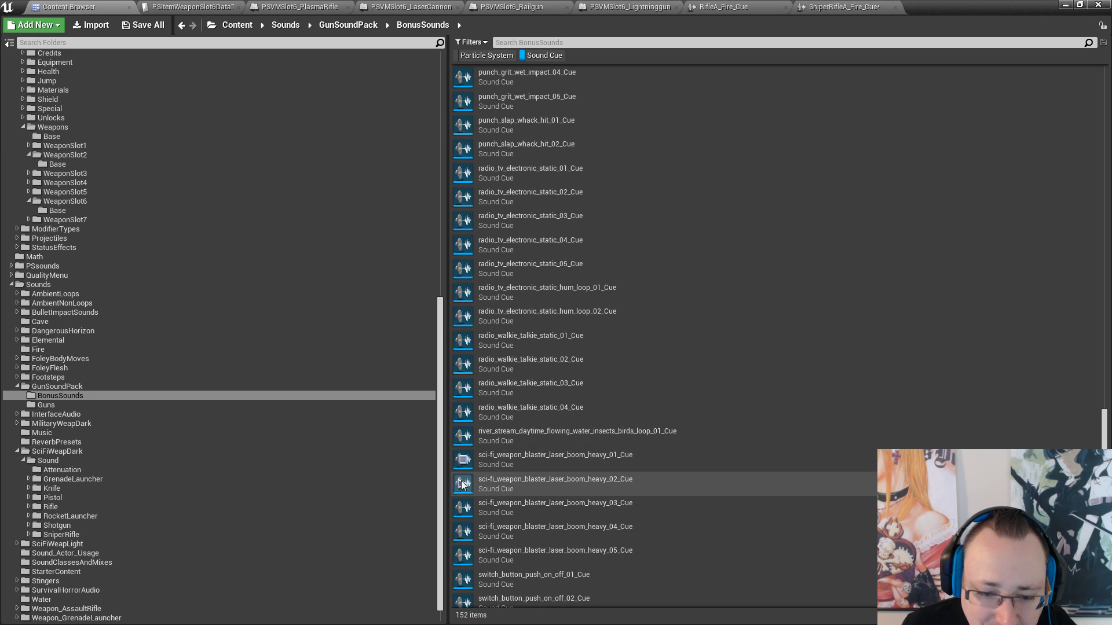
left_click(463, 512)
left_click(463, 533)
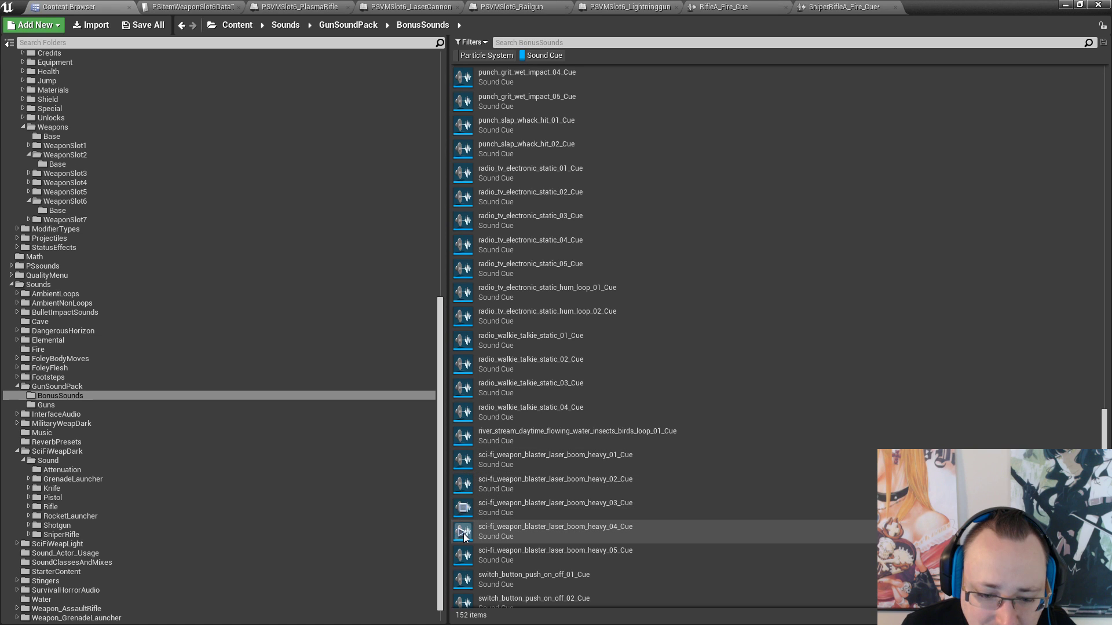
left_click(465, 556)
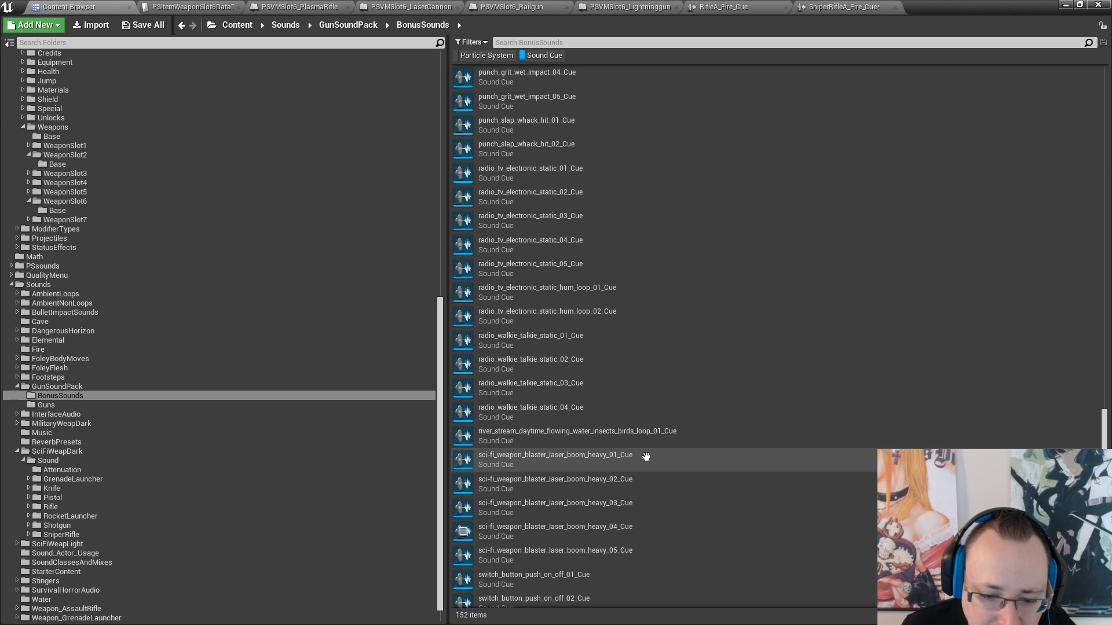
scroll(643, 452, "down", 2)
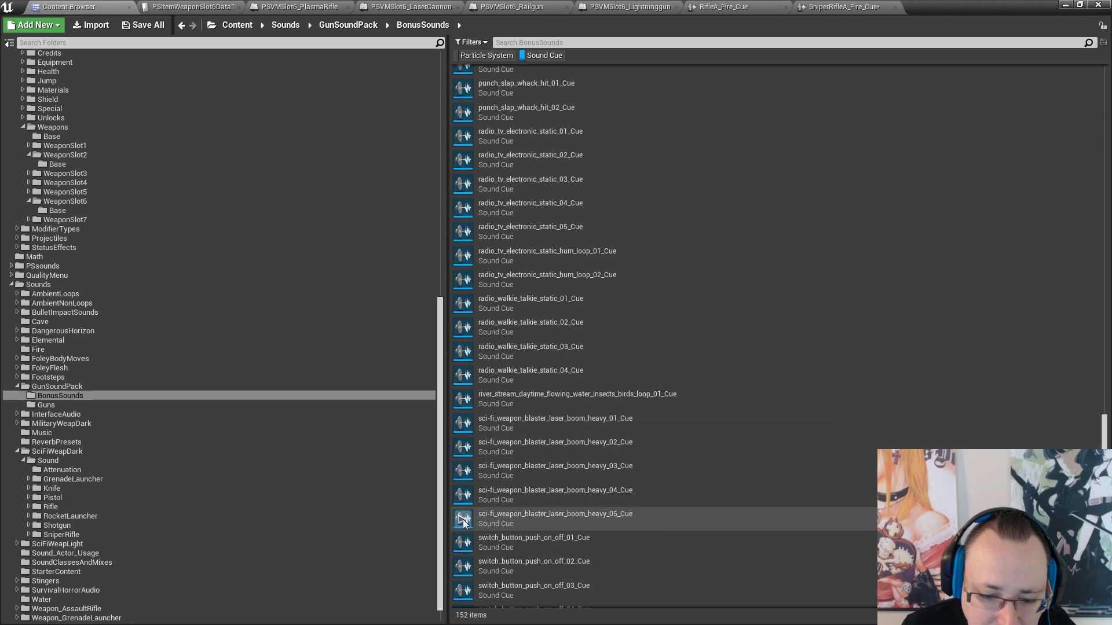
scroll(745, 439, "down", 1)
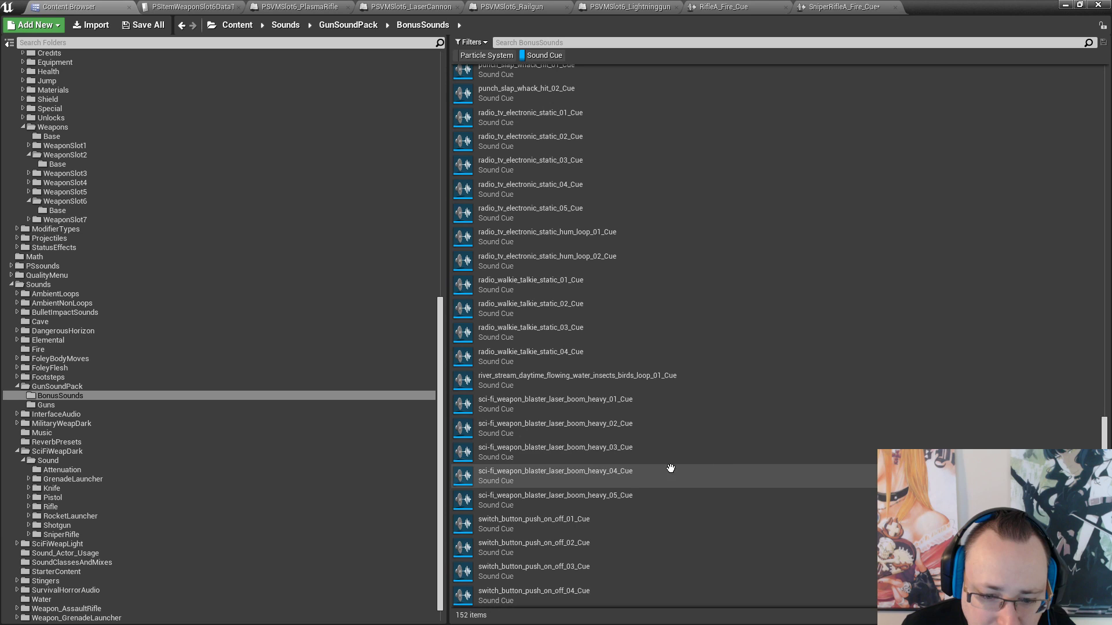
Open sci-fi_weapon_blaster_laser_boom_heavy_01_Cue and space its Wave Player and Output nodes apart in the graph
double_click(491, 402)
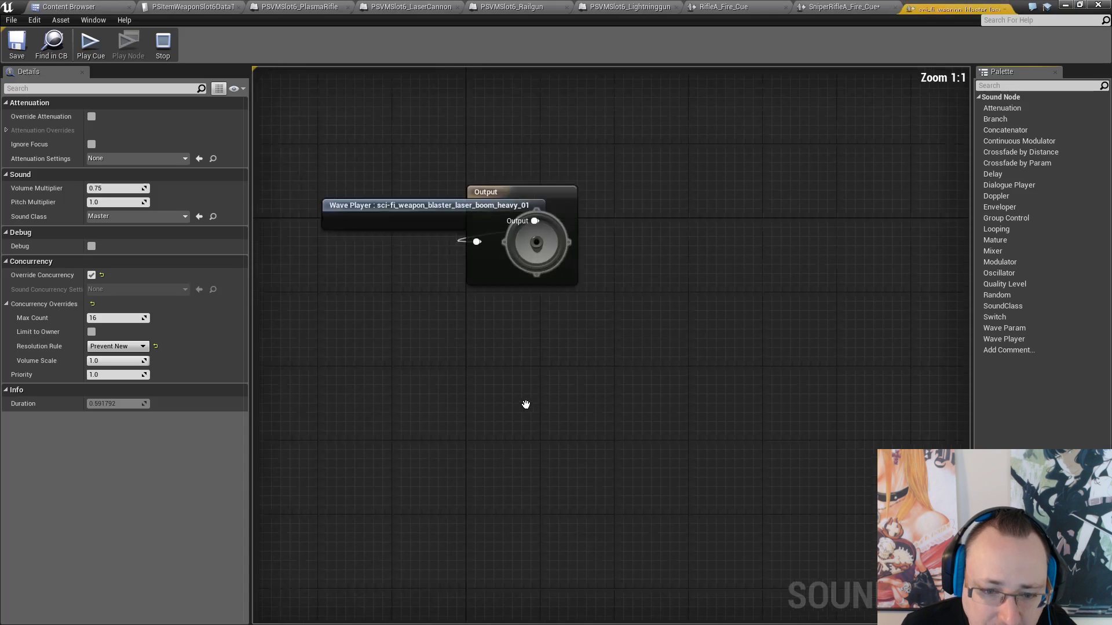
left_click_drag(623, 367, 468, 380)
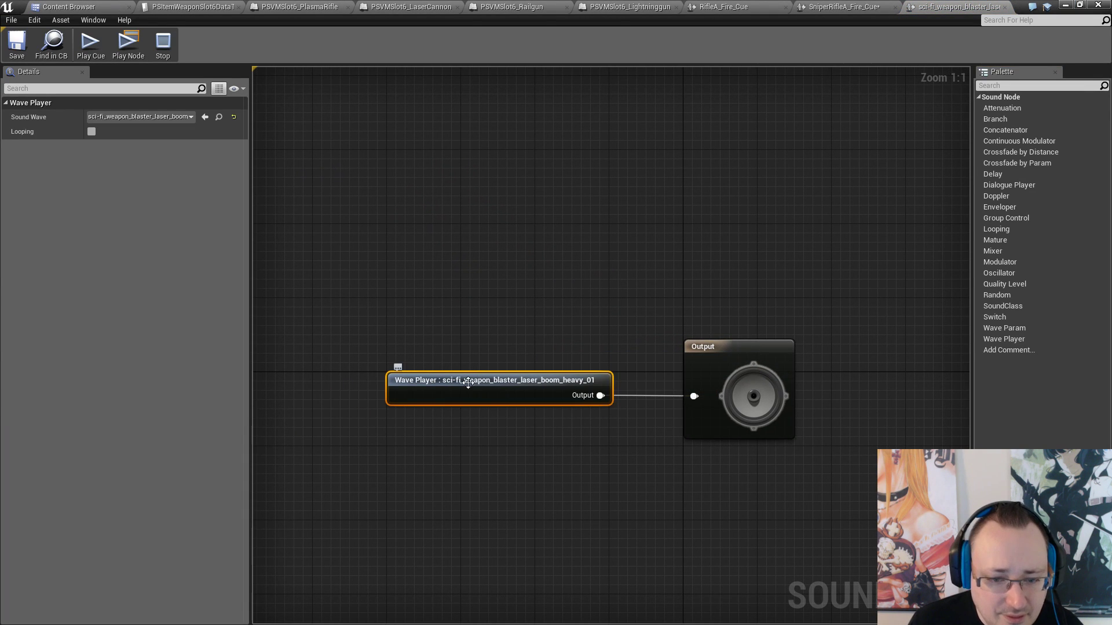
left_click(716, 348)
left_click_drag(716, 400, 717, 400)
left_click_drag(728, 349, 723, 381)
right_click_drag(714, 366, 818, 307)
left_click_drag(501, 318, 354, 317)
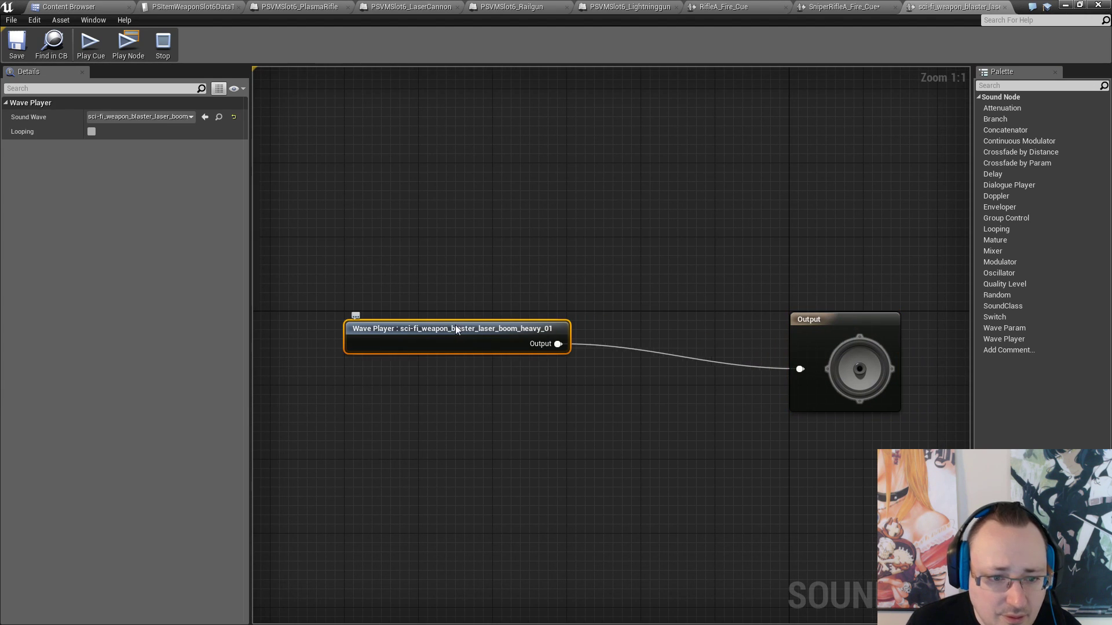
Set the sound class of the blaster laser boom cue to SC_Effect
left_click(505, 284)
left_click(129, 216)
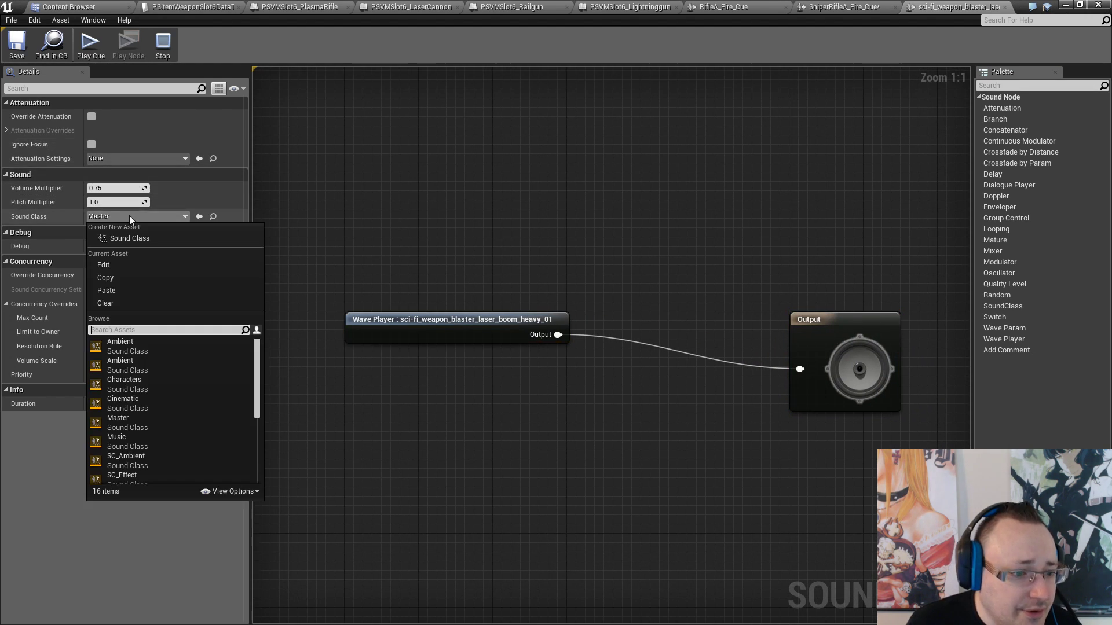
scroll(162, 436, "down", 2)
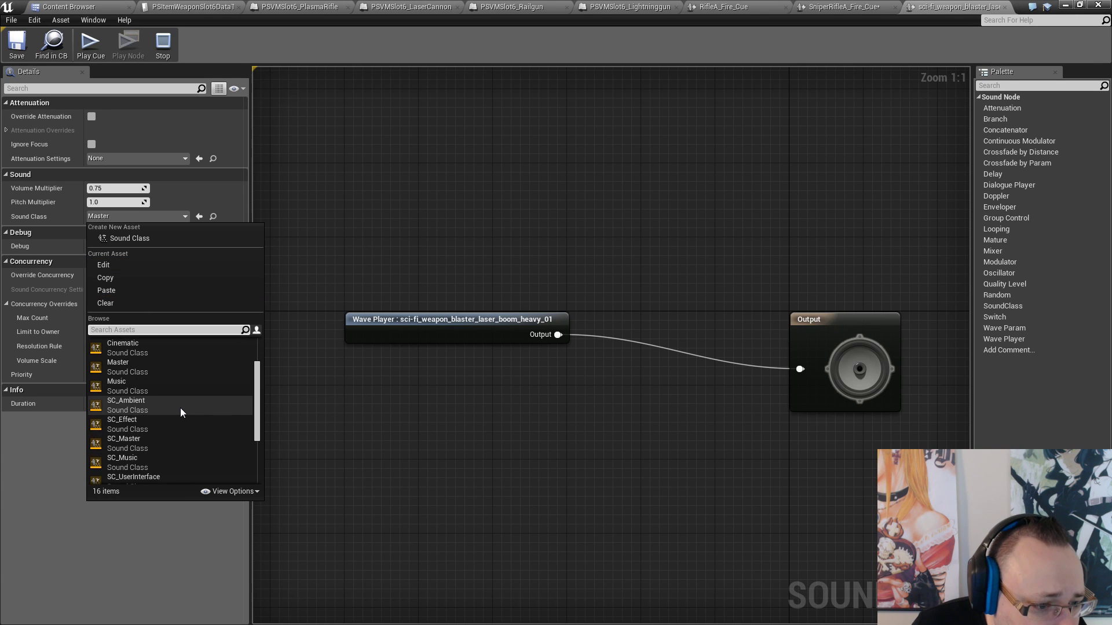
left_click(148, 422)
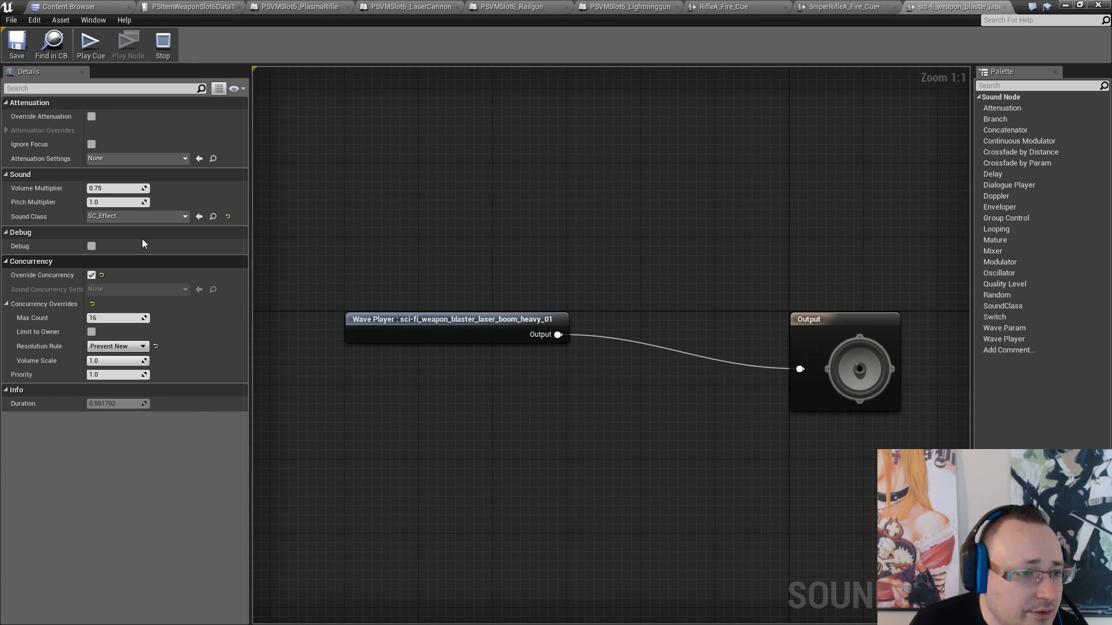
Set the cue's volume multiplier to 0.5
left_click(111, 187)
left_click_drag(111, 188, 98, 187)
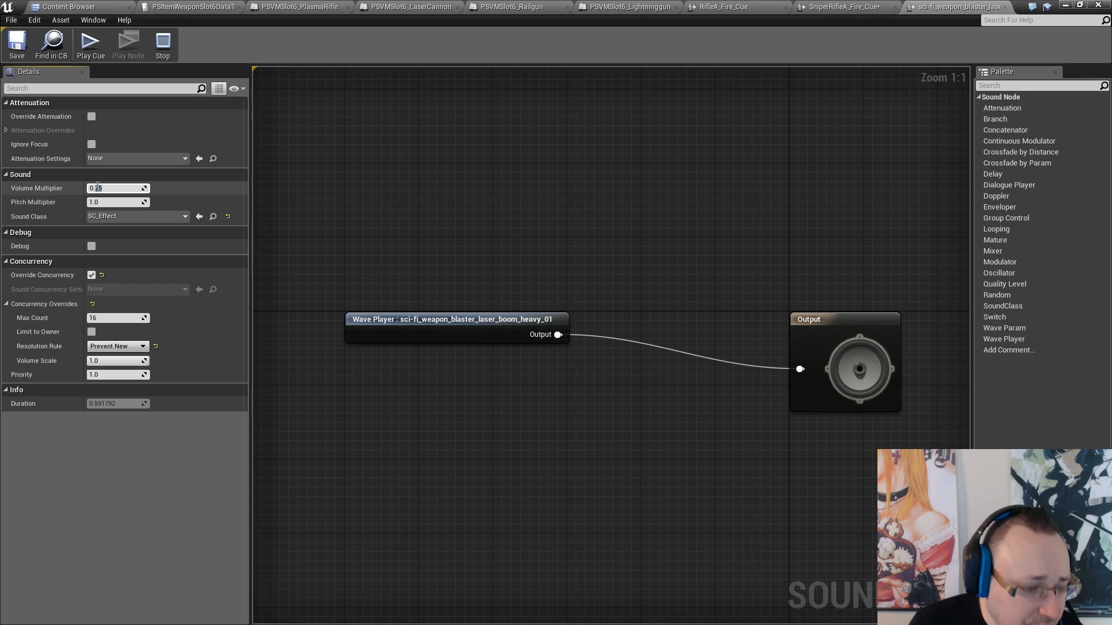
type("5")
key("Return")
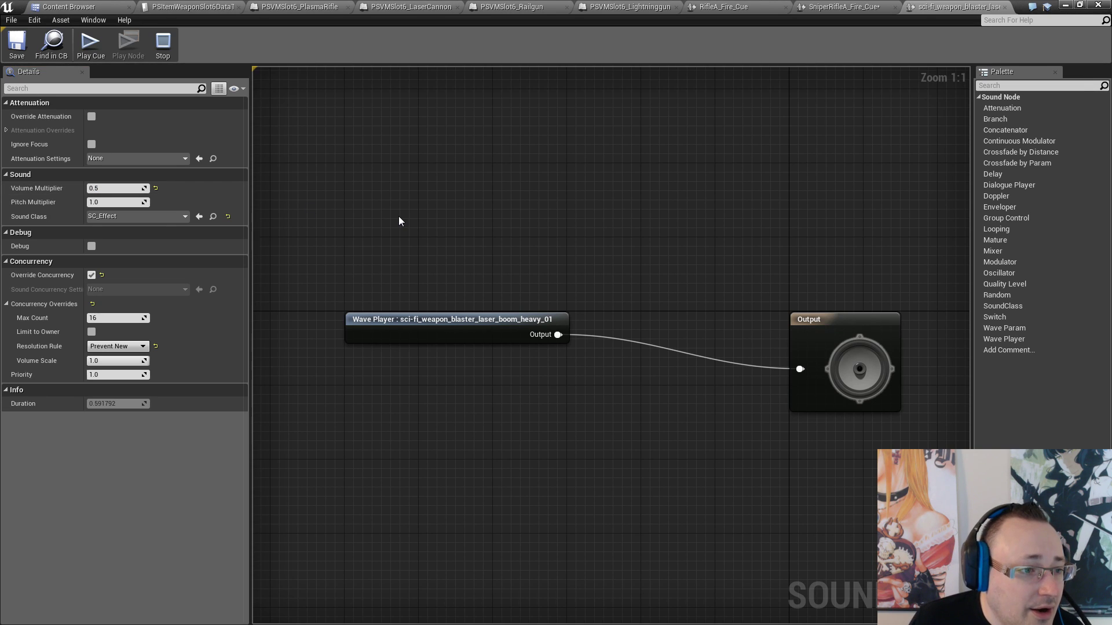
Try a pitch multiplier of 0.5 on the cue and play it several times
left_click(110, 203)
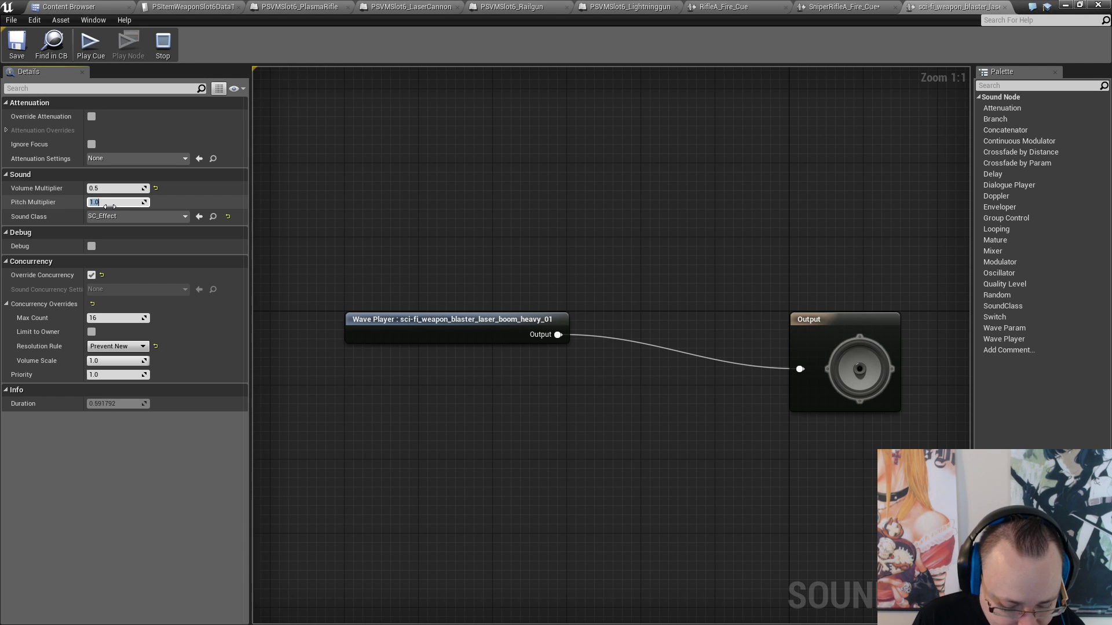
type(".5")
key("Return")
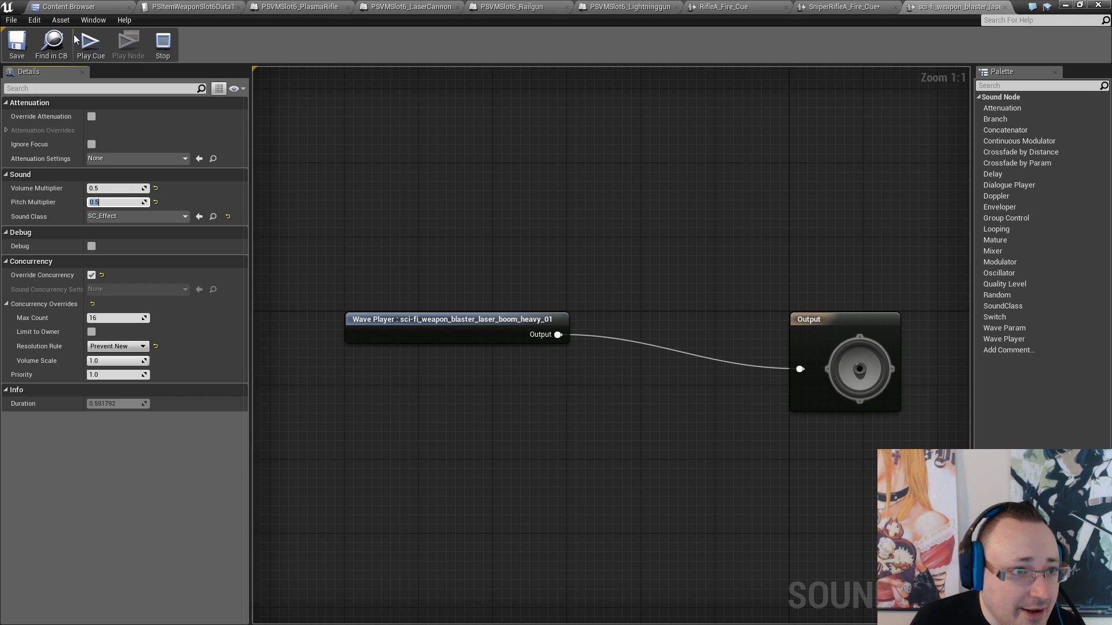
left_click(89, 45)
left_click(90, 46)
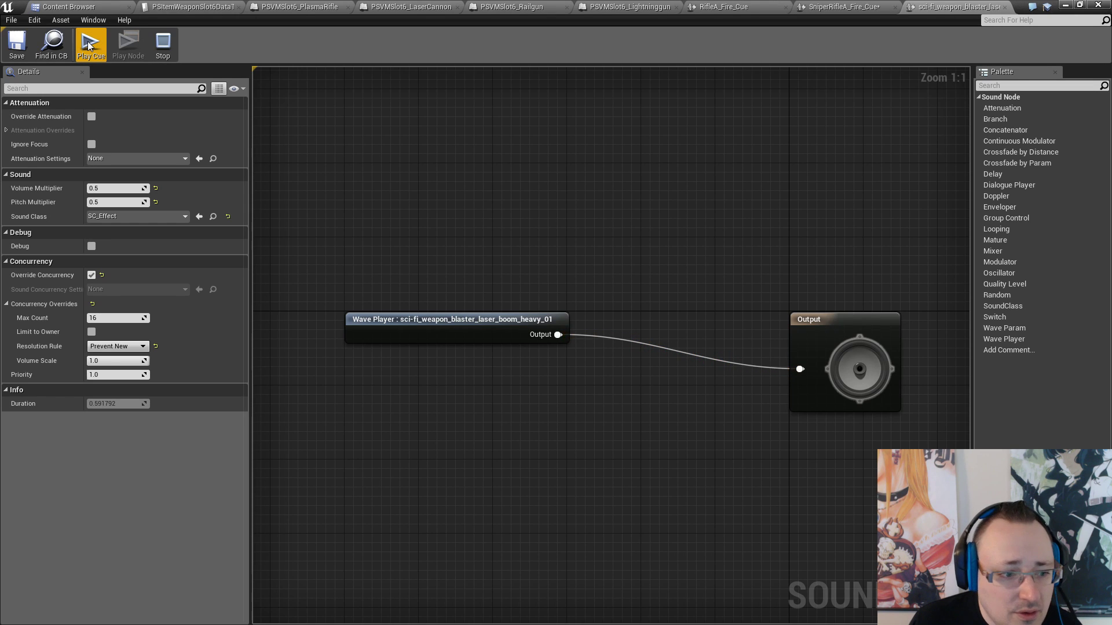
left_click(90, 46)
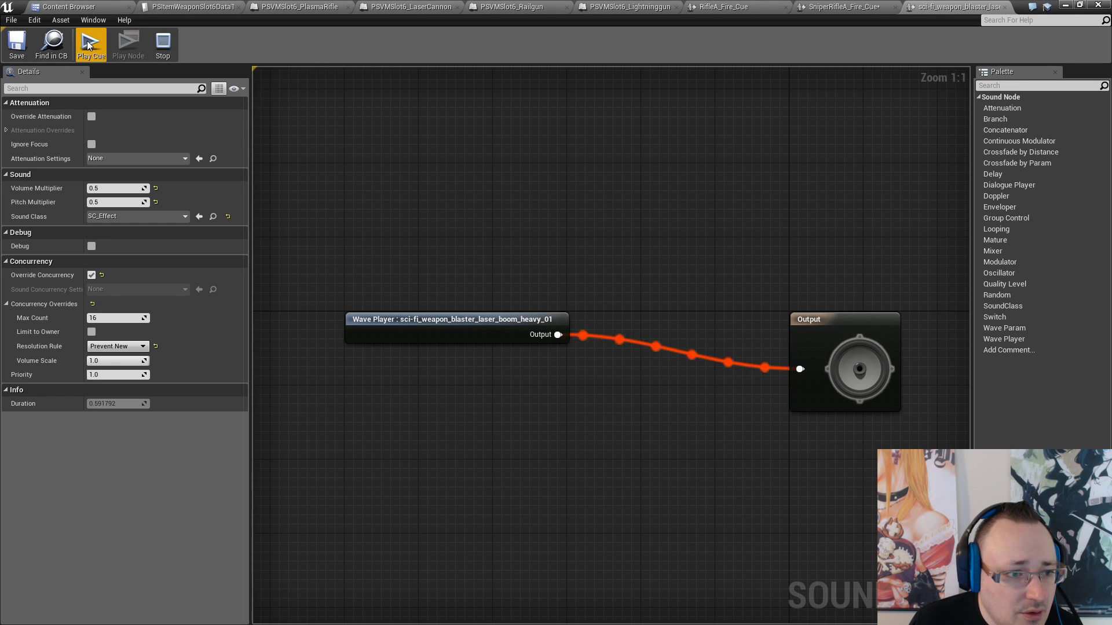
Set the cue's pitch multiplier to 2.0 and play the cue
left_click(108, 202)
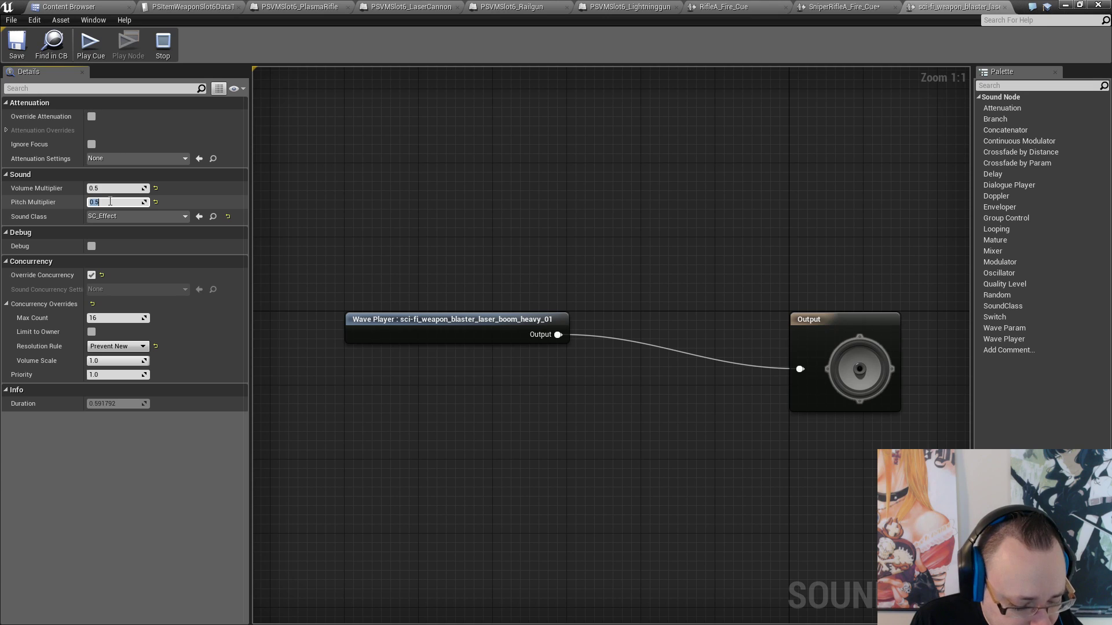
type("2")
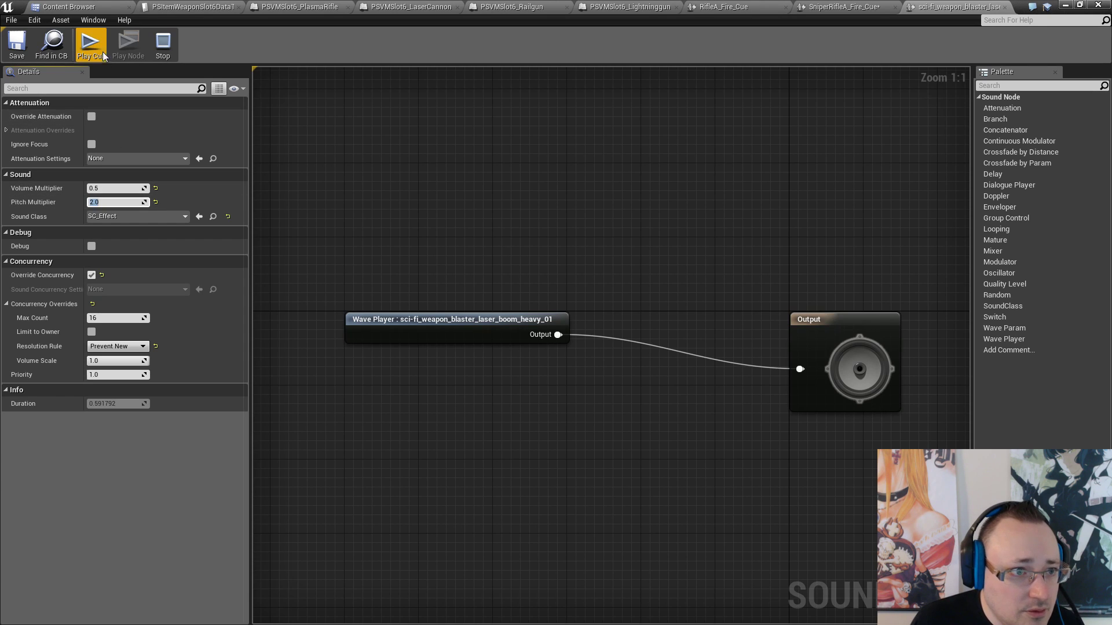
left_click(95, 40)
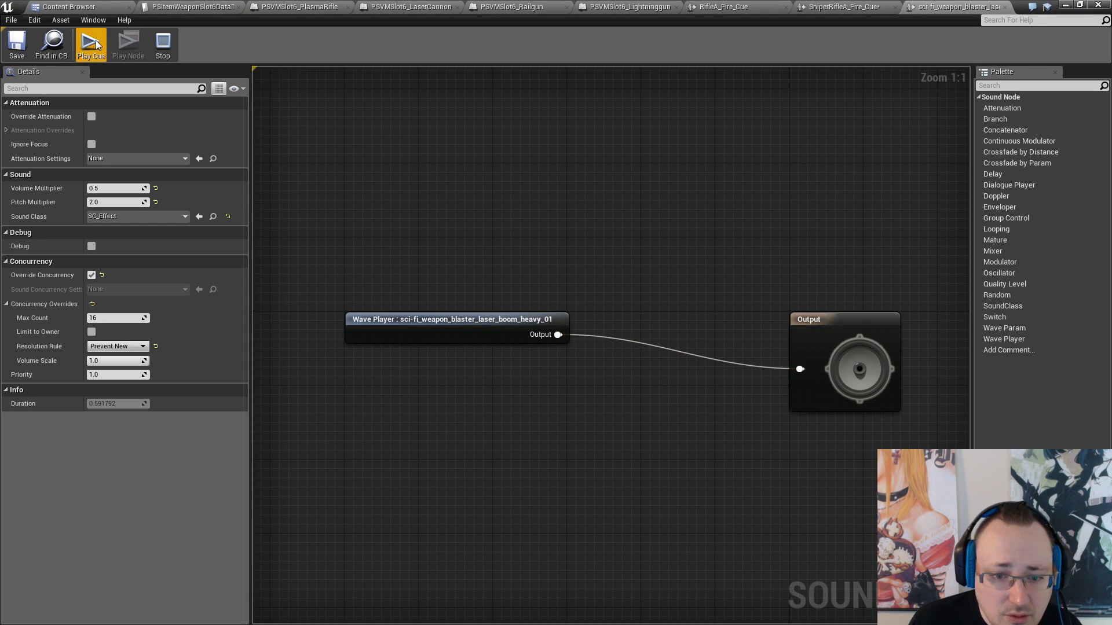
Set the cue's pitch multiplier to 3.0 and play the cue several times
left_click(96, 40)
left_click(113, 201)
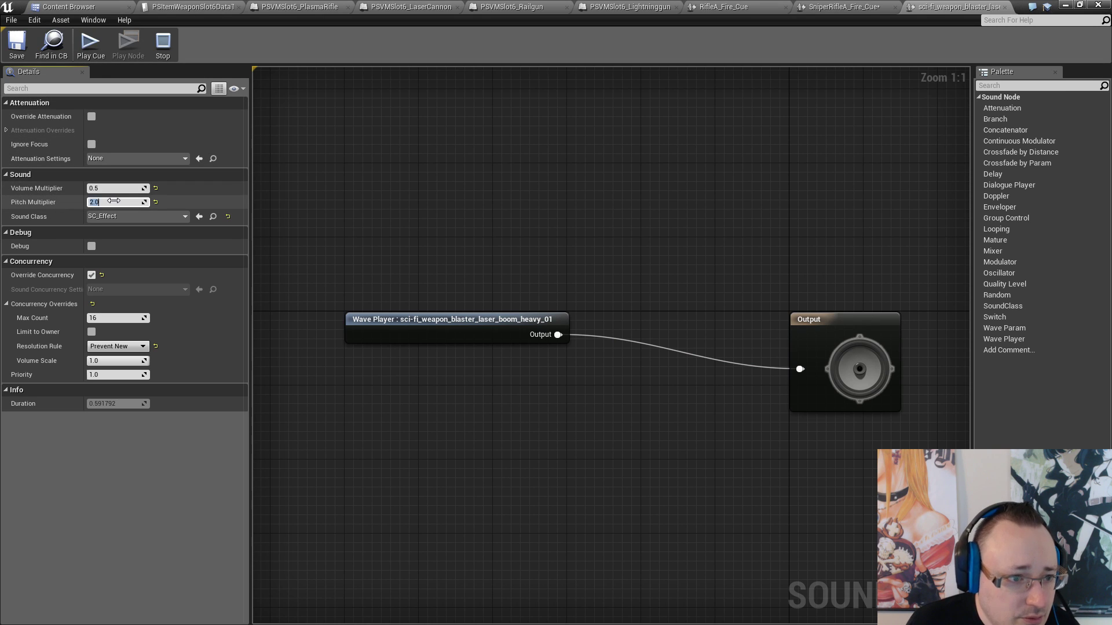
type("3")
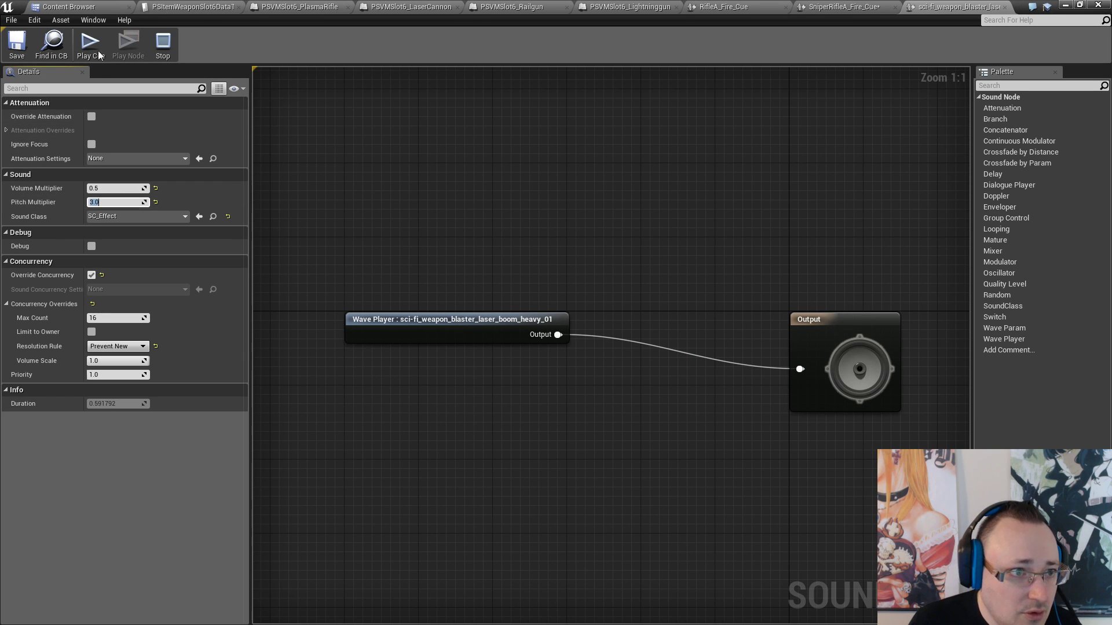
left_click(95, 44)
left_click(95, 43)
left_click(95, 43)
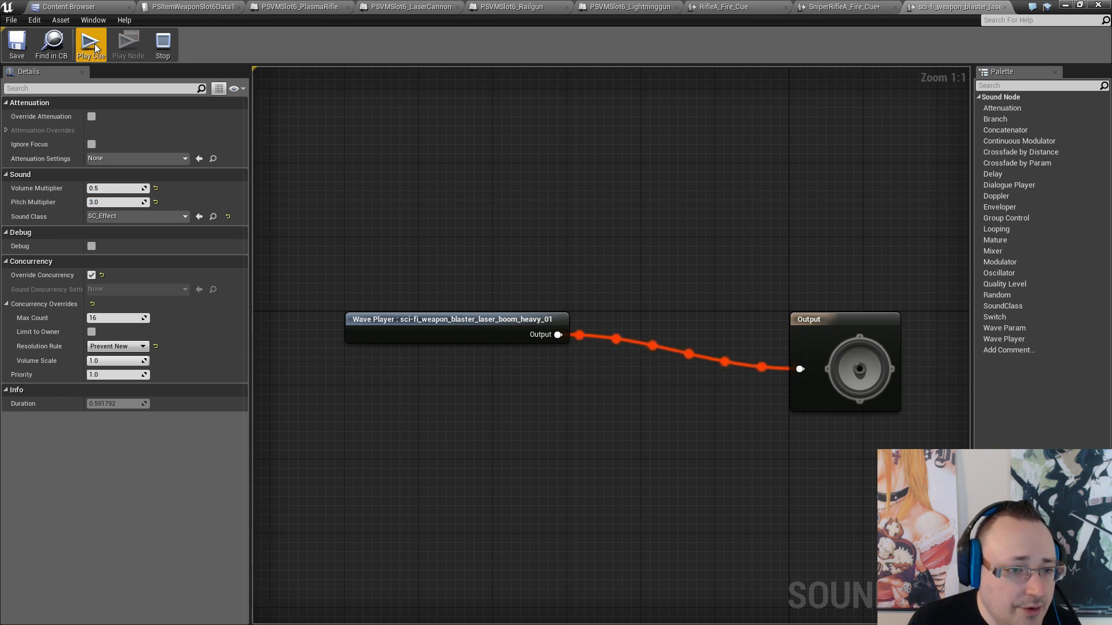
left_click(95, 44)
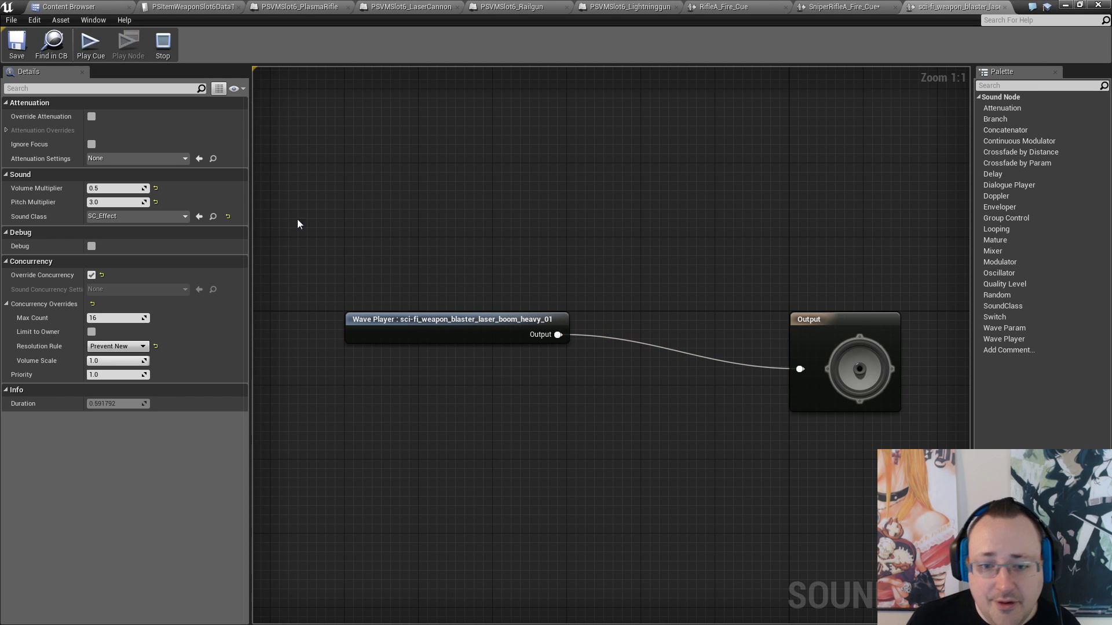
Move the Wave Player node closer to the Output node, save the cue and play it
left_click_drag(430, 325, 504, 327)
left_click(506, 412)
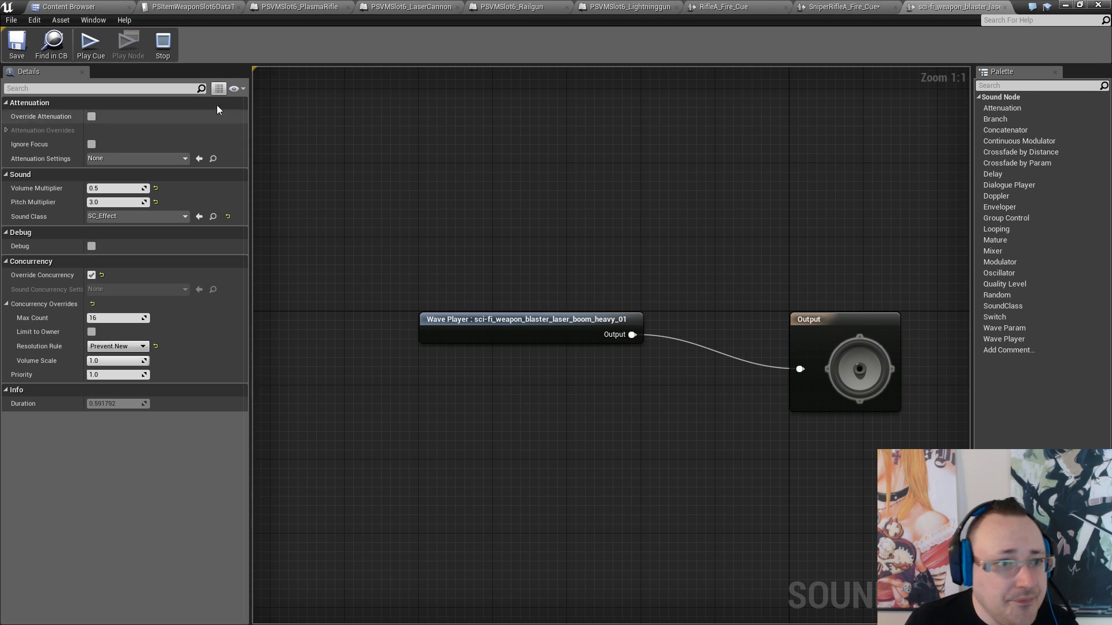
left_click(17, 40)
left_click(91, 46)
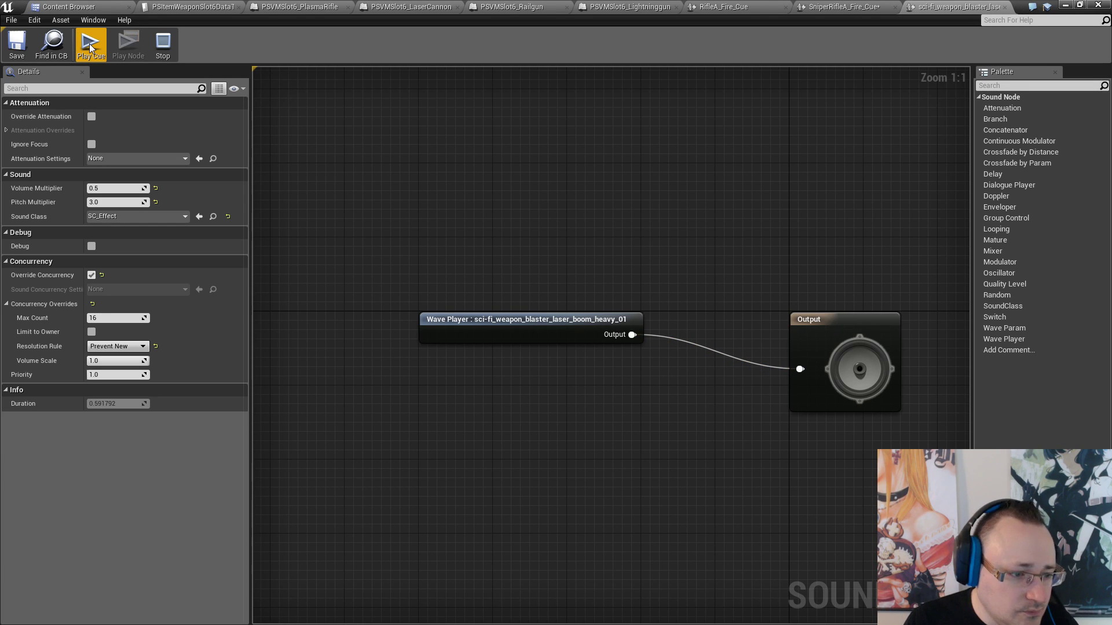
Set the cue's concurrency resolution rule to Stop Oldest and its max count to 8
left_click(129, 346)
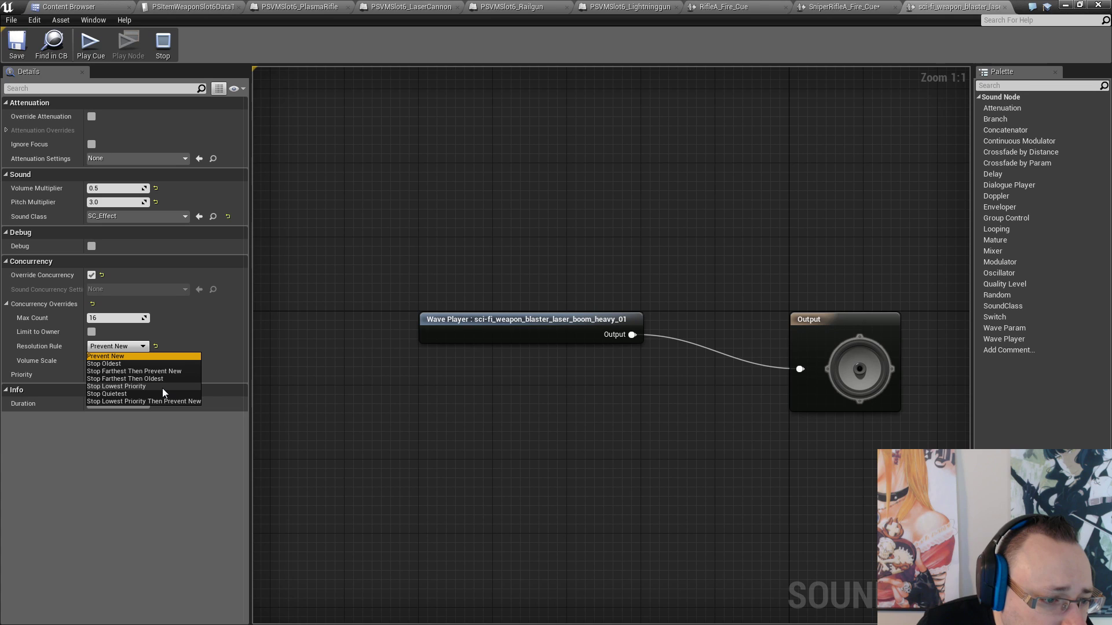
left_click(145, 364)
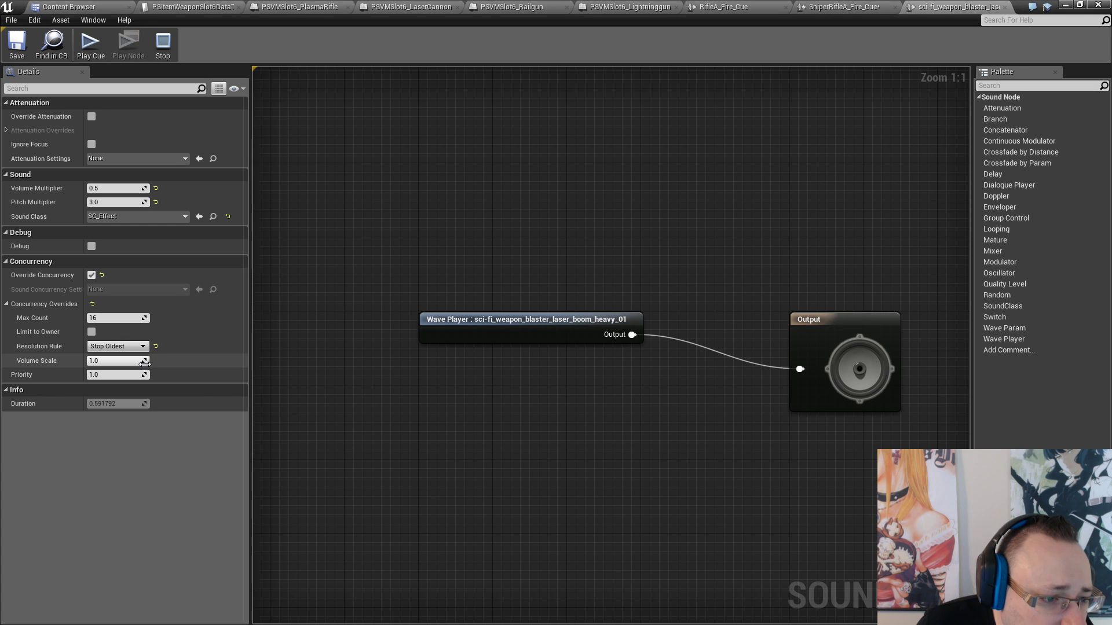
left_click(119, 318)
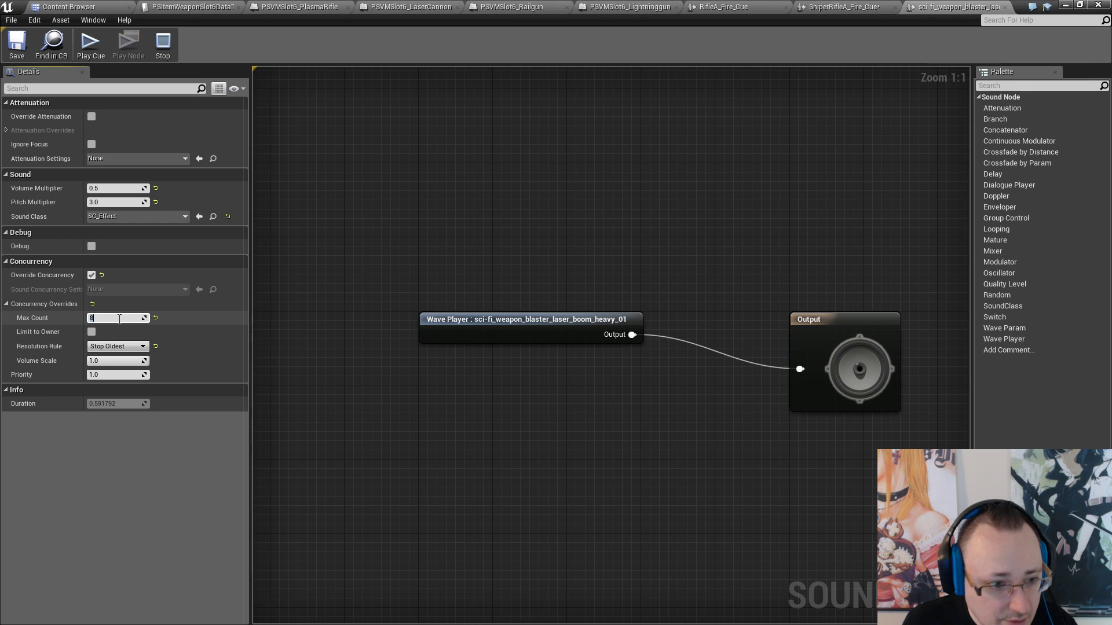
left_click(336, 329)
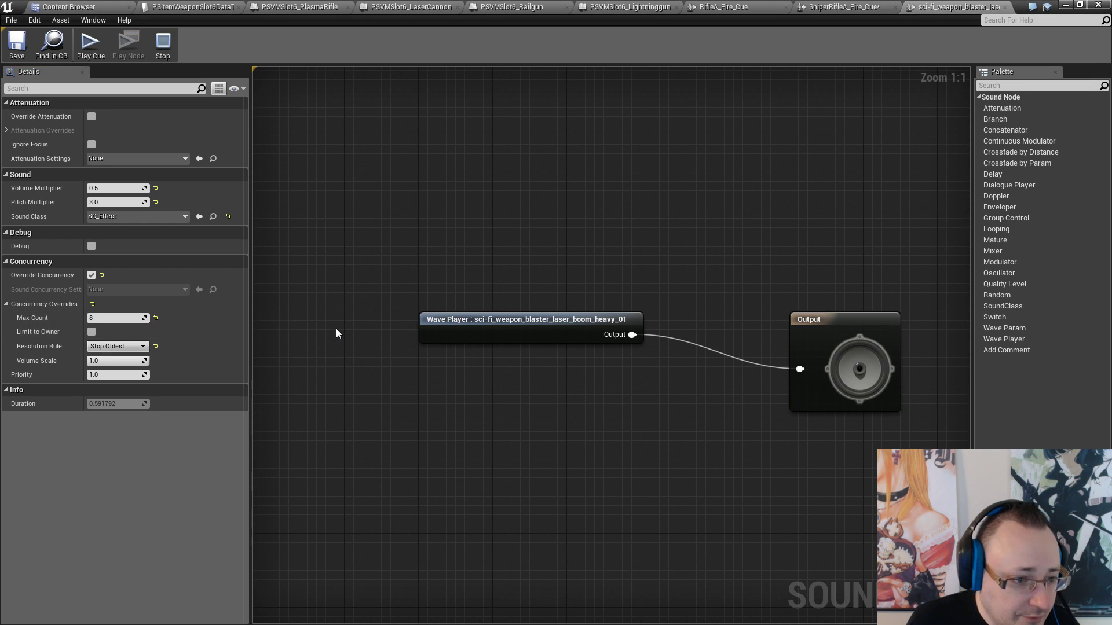
Save the cue with its concurrency settings and play it again
left_click(16, 44)
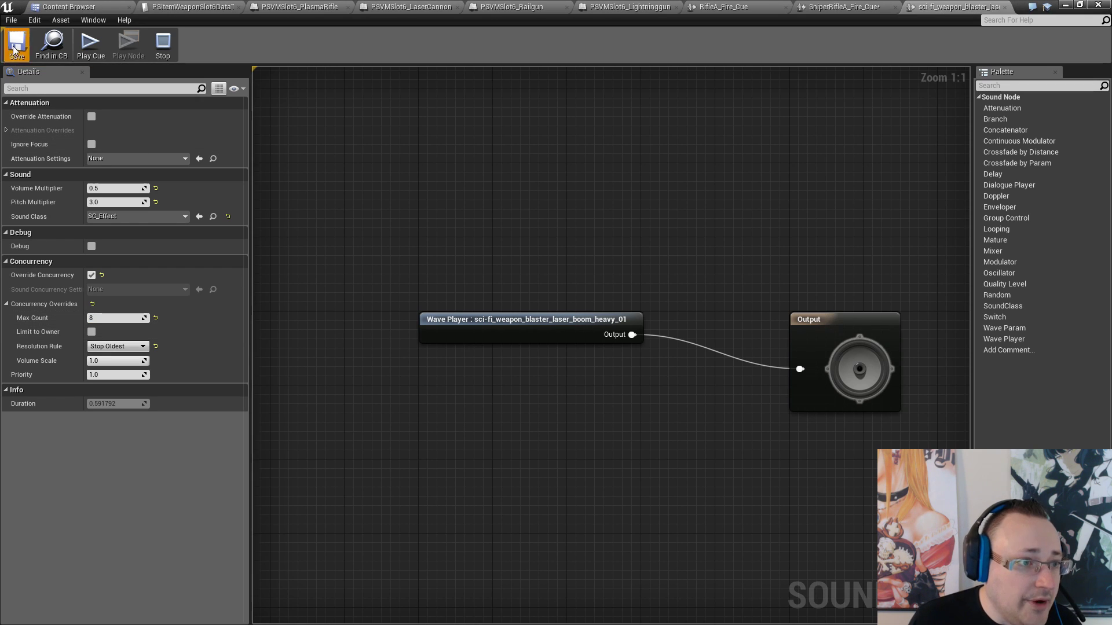
left_click(96, 40)
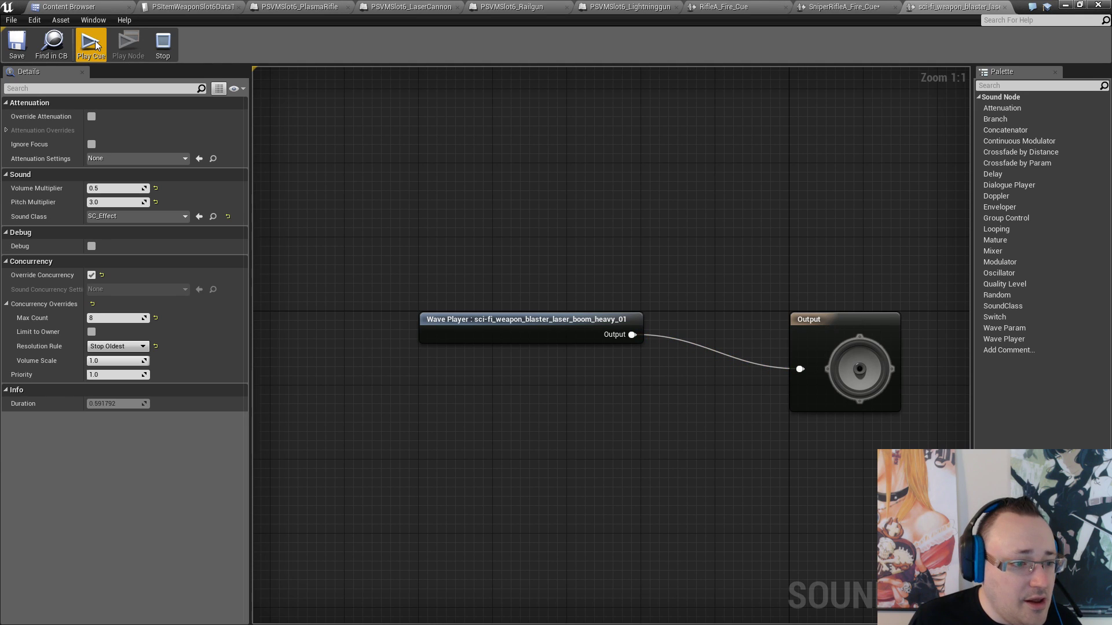
left_click(95, 40)
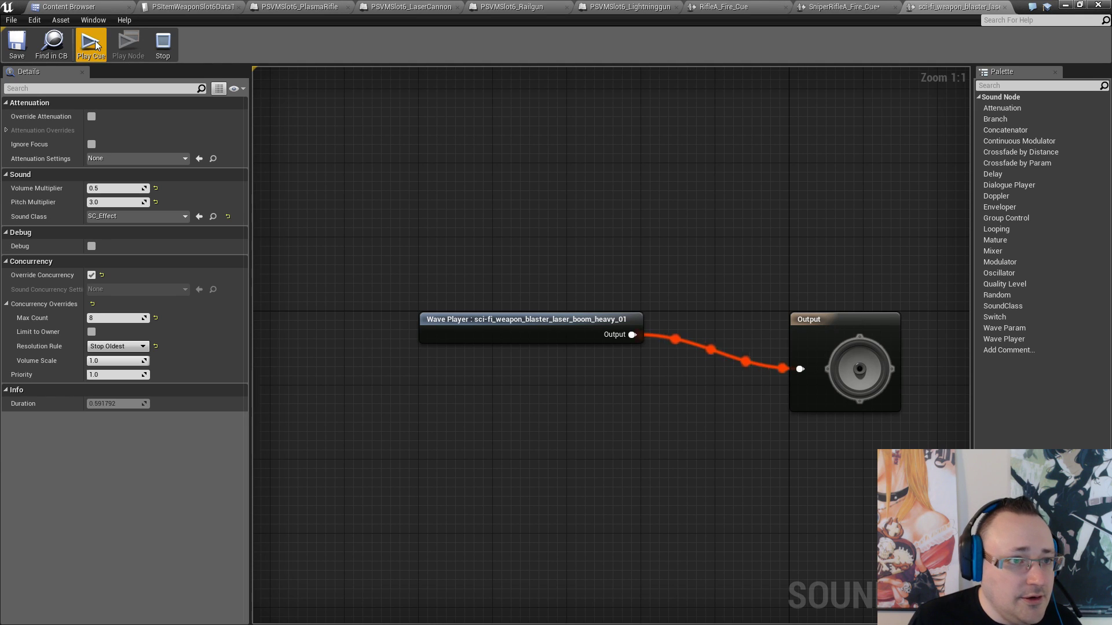
Clear the row selection in the slot 6 weapon data table, then launch the standalone game preview in a maximized window
left_click(186, 7)
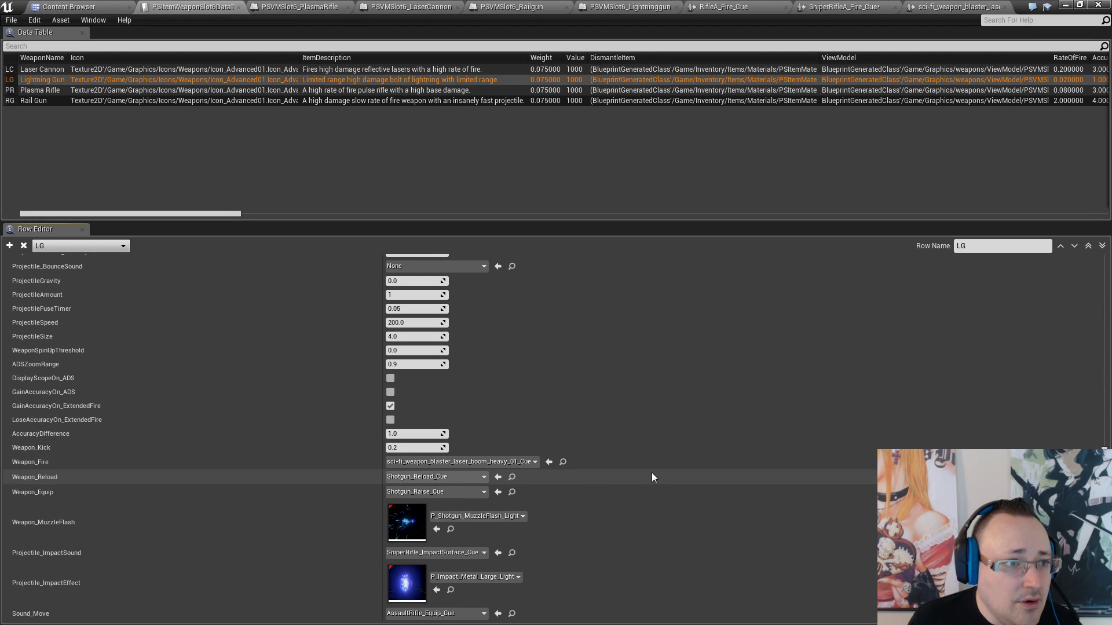
left_click(132, 136)
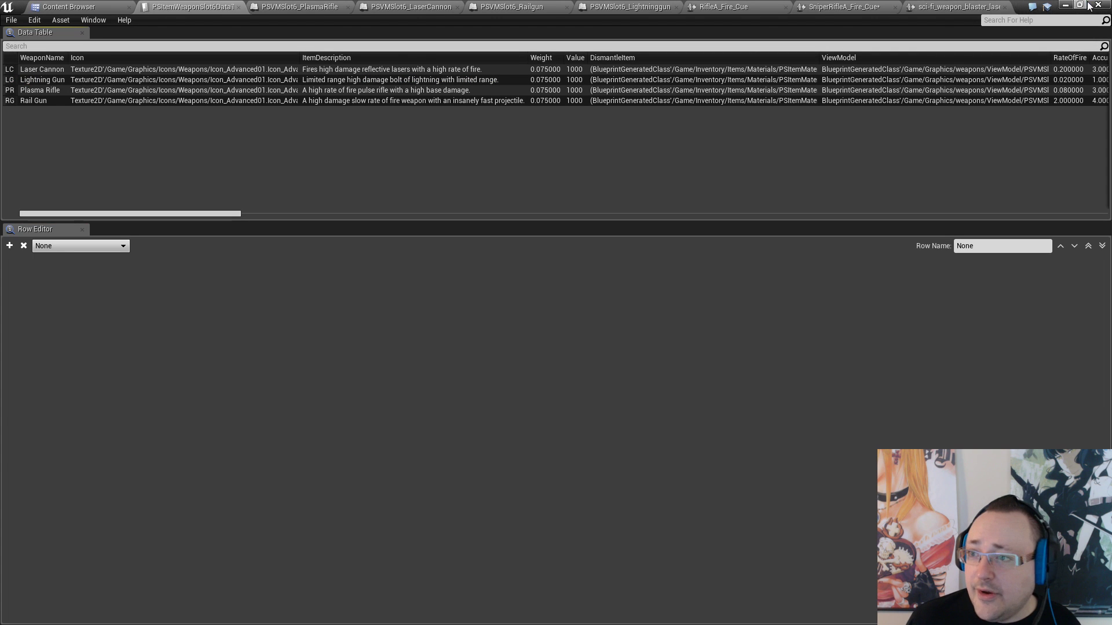
left_click(1065, 5)
left_click(620, 37)
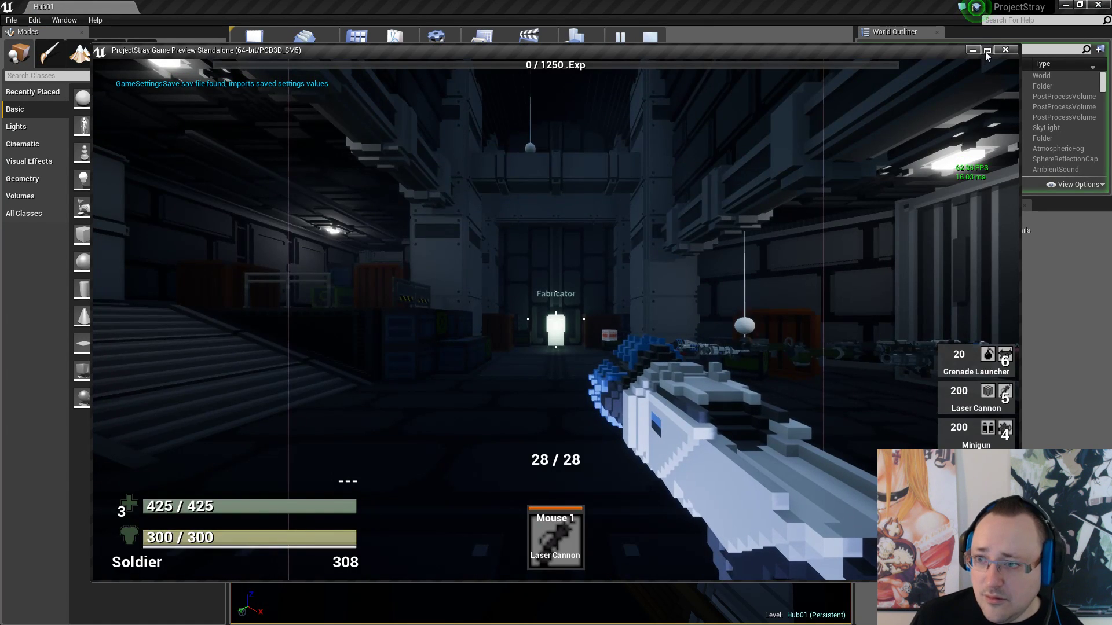
left_click(987, 50)
left_click(643, 370)
key("w")
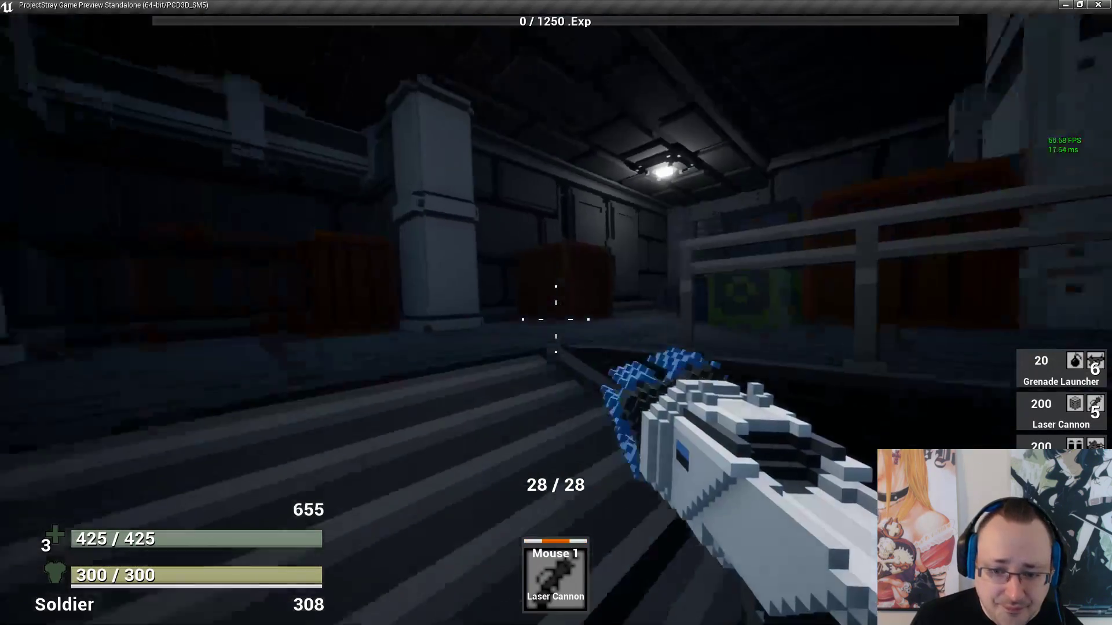
left_click(556, 320)
left_click(556, 319)
Equip the Lightning Gun from the character's inventory and reload it
key("Tab")
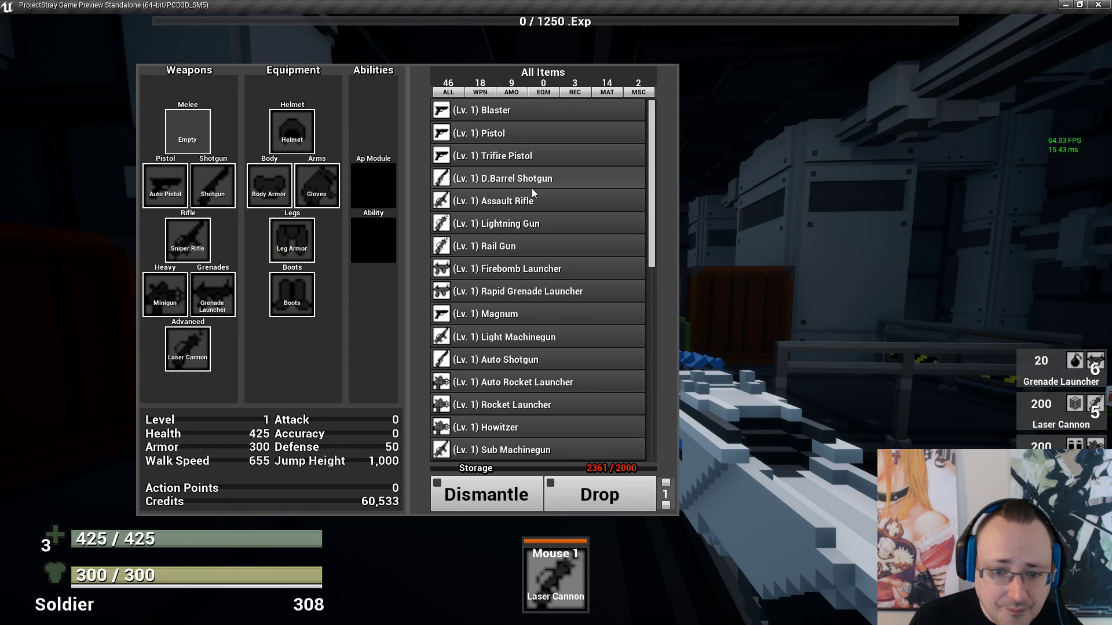
scroll(550, 283, "down", 1)
scroll(550, 282, "down", 2)
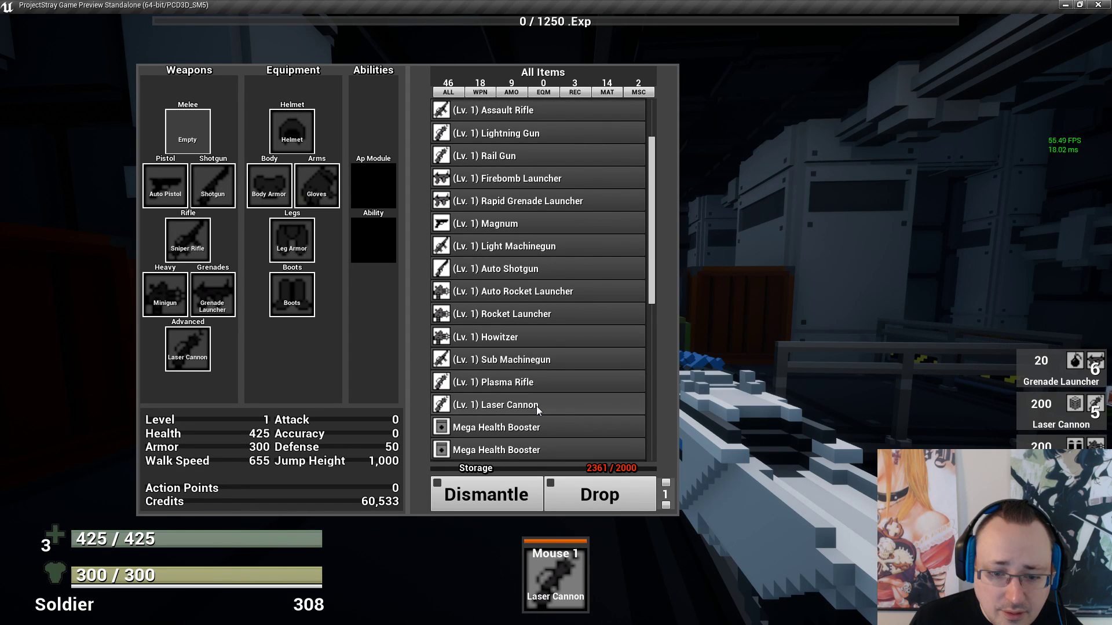
scroll(534, 369, "up", 3)
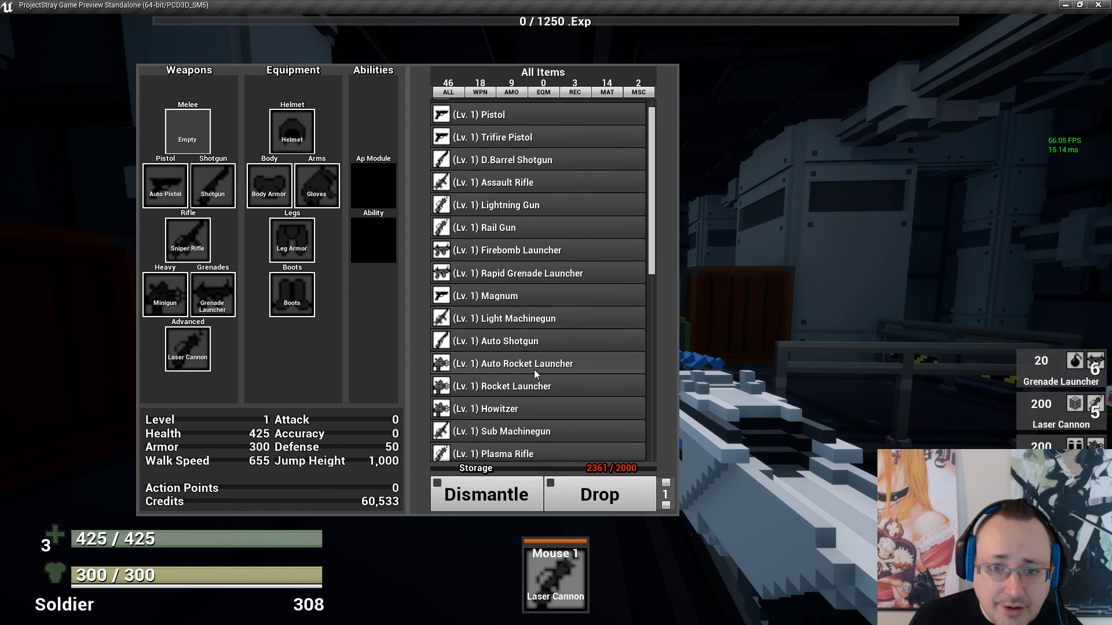
left_click(528, 227)
key("Tab")
key("w")
key("r")
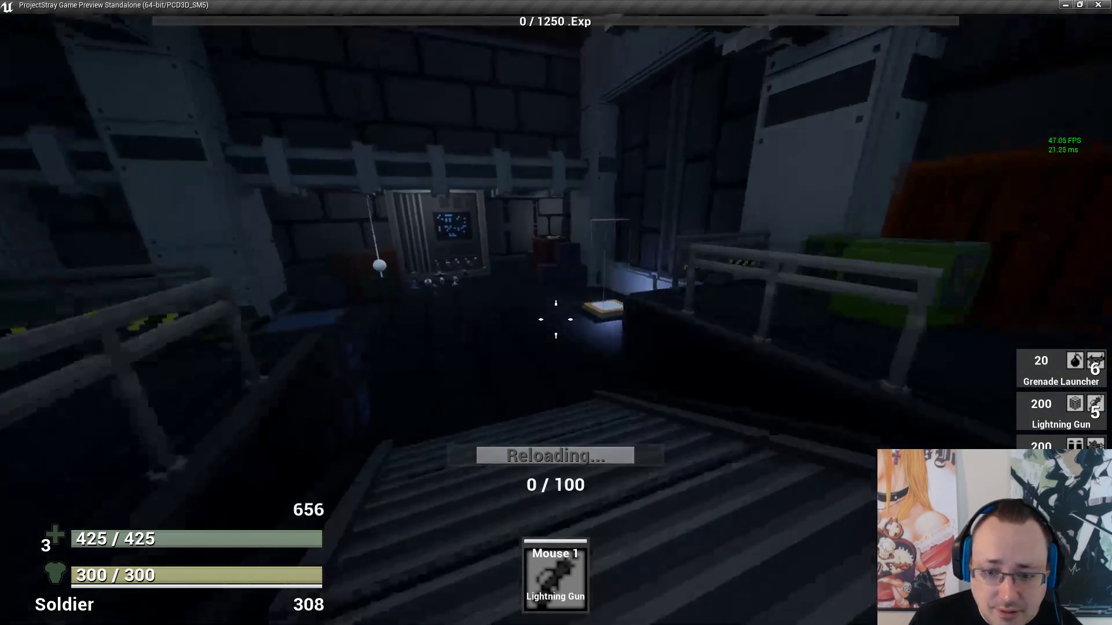
Exit the Fast Travel Network menu and fire the Lightning Gun repeatedly around the level to check its fire sound
key("w")
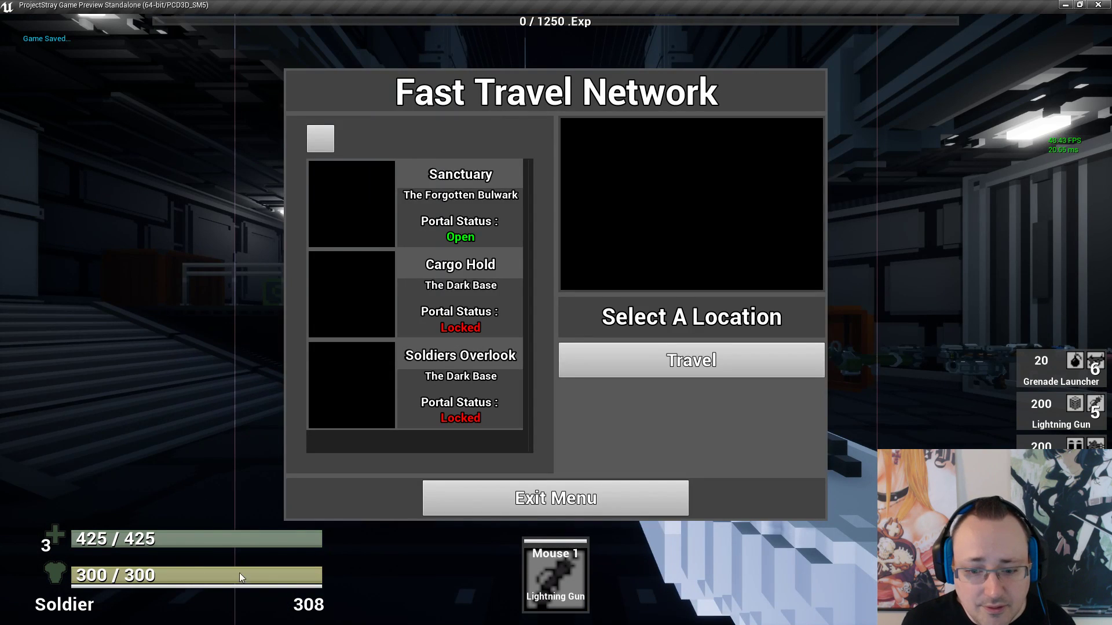
left_click(524, 513)
left_click(556, 313)
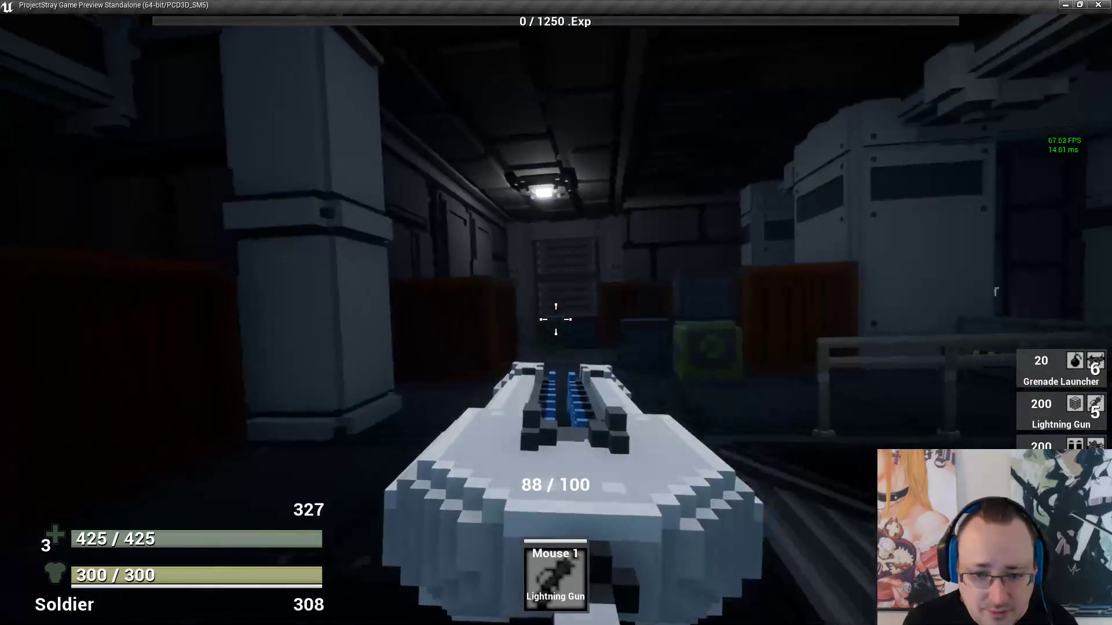
left_click(556, 313)
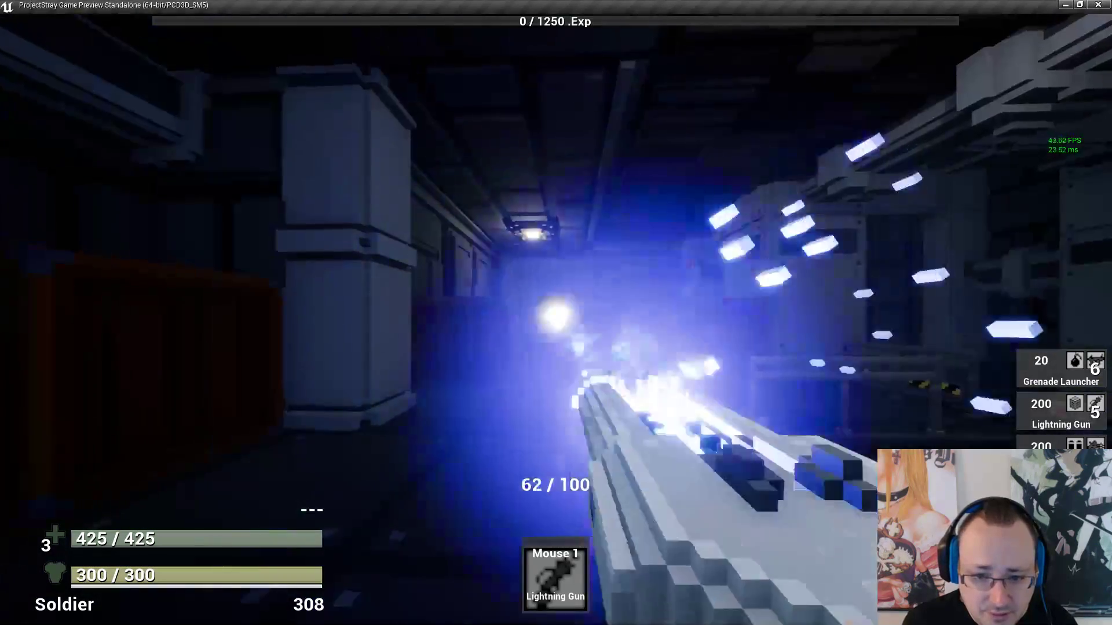
left_click(556, 312)
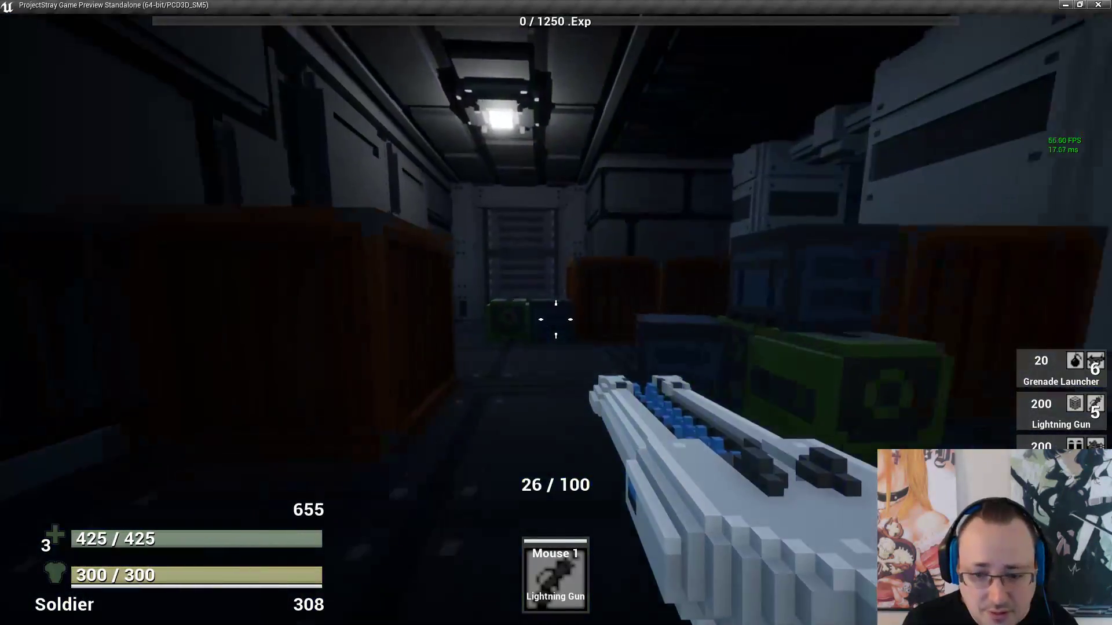
left_click(556, 319)
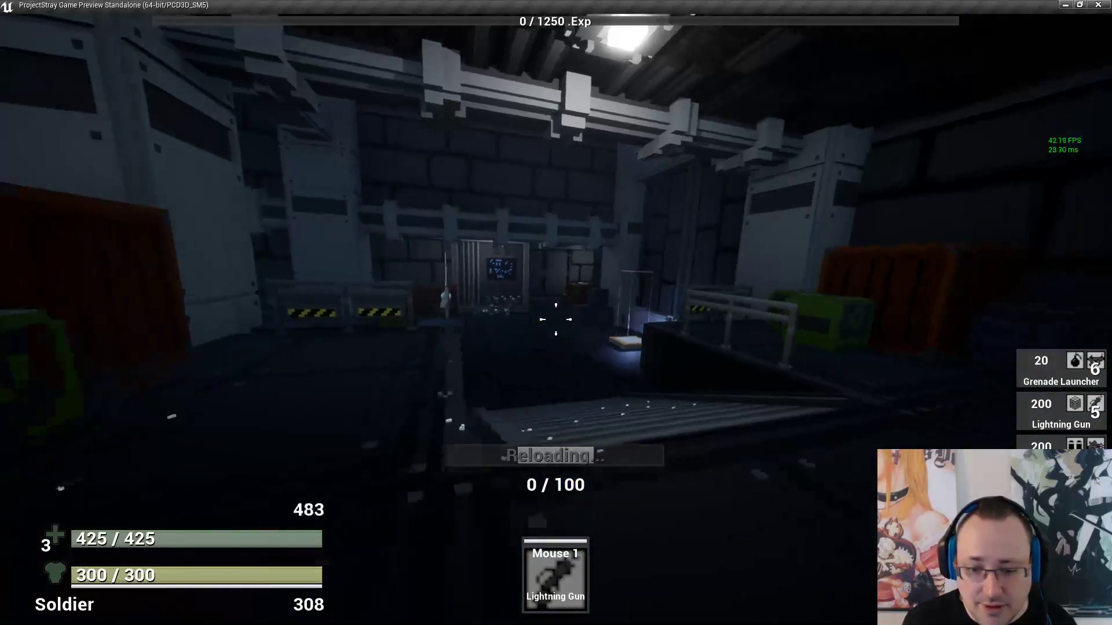
left_click(556, 319)
left_click(556, 319)
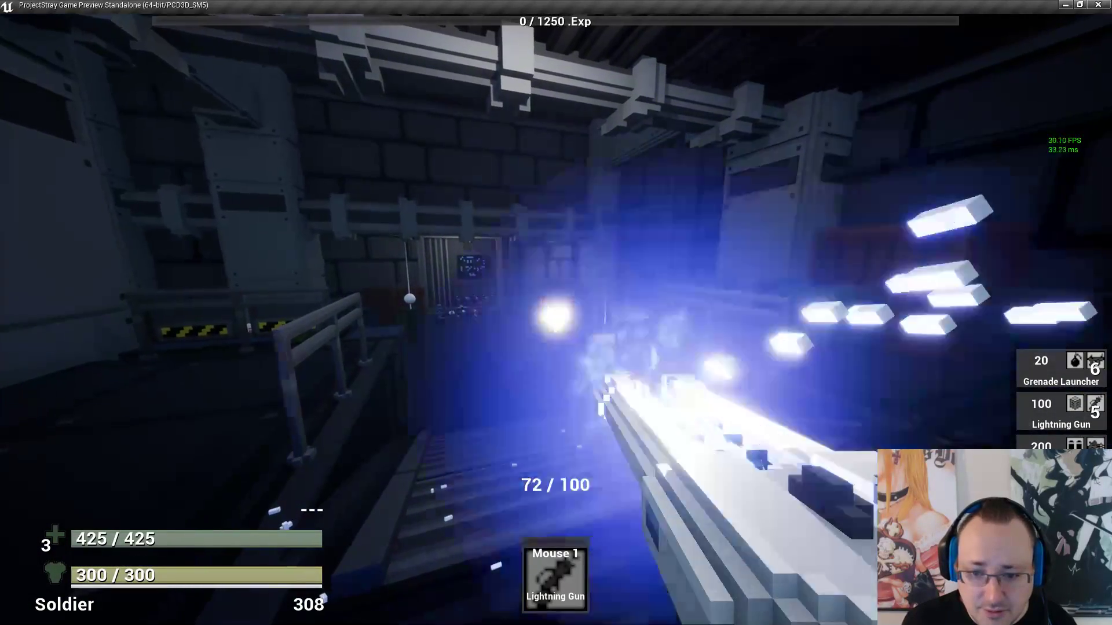
left_click(556, 319)
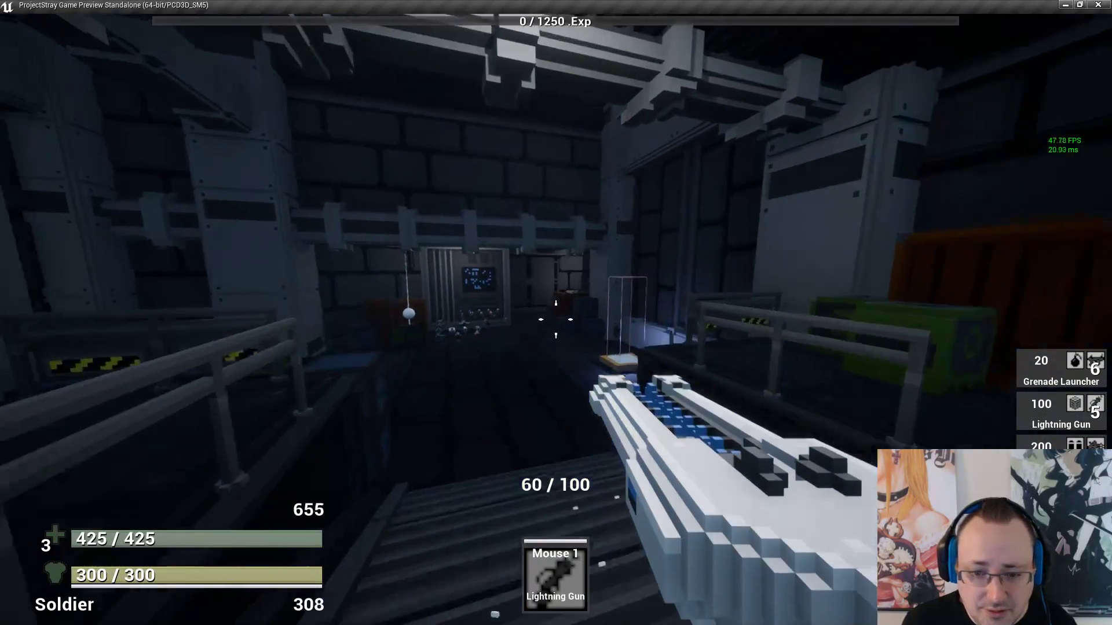
left_click(556, 319)
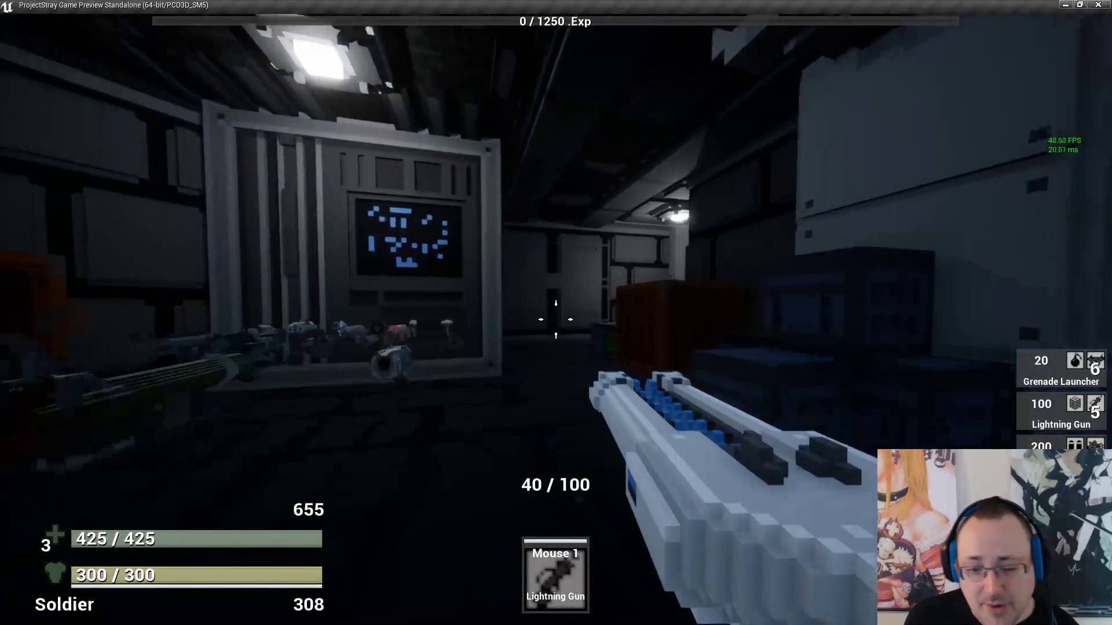
left_click(556, 319)
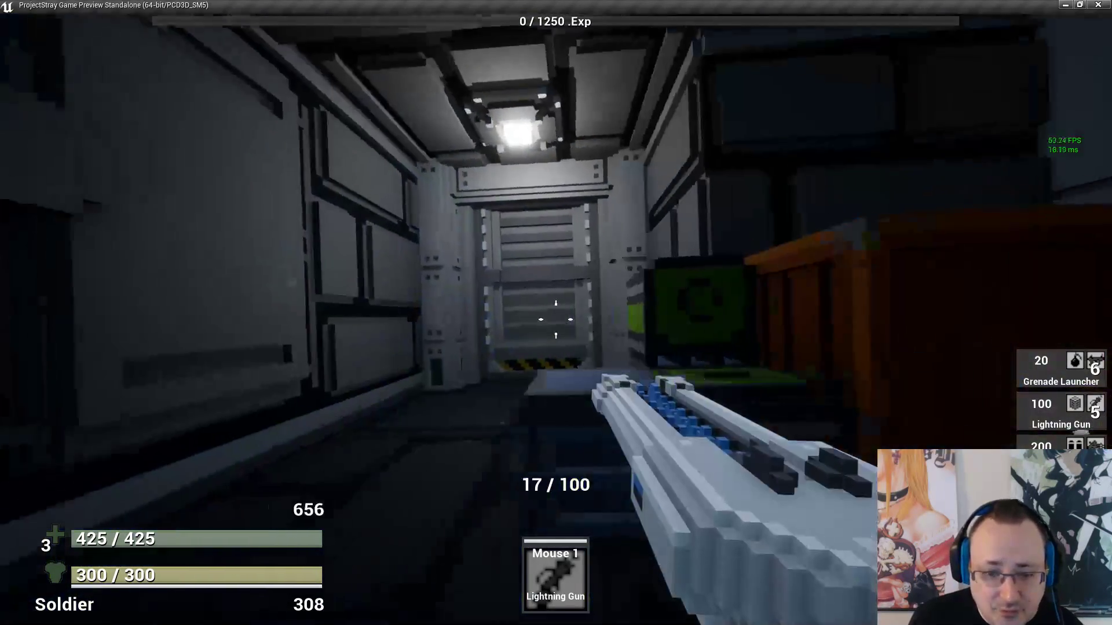
left_click(556, 319)
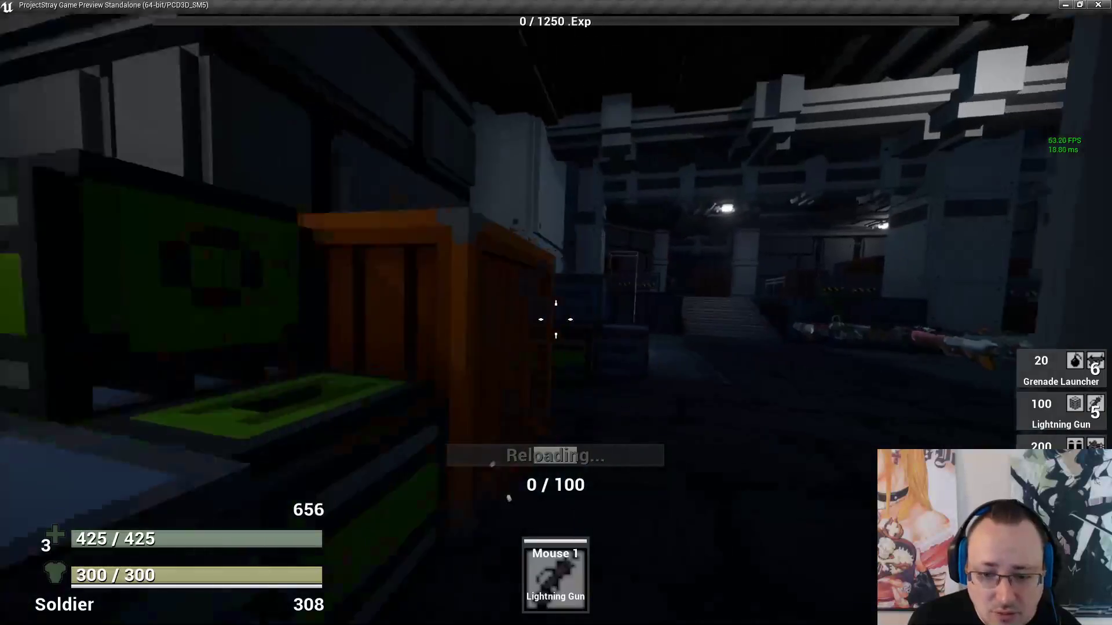
left_click(556, 319)
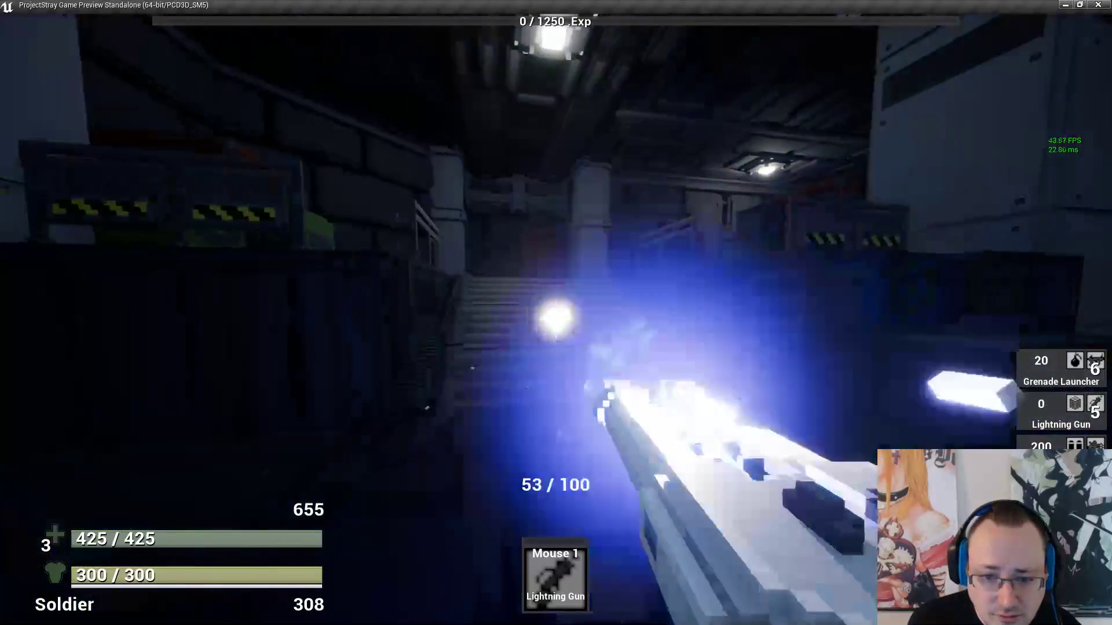
left_click(556, 319)
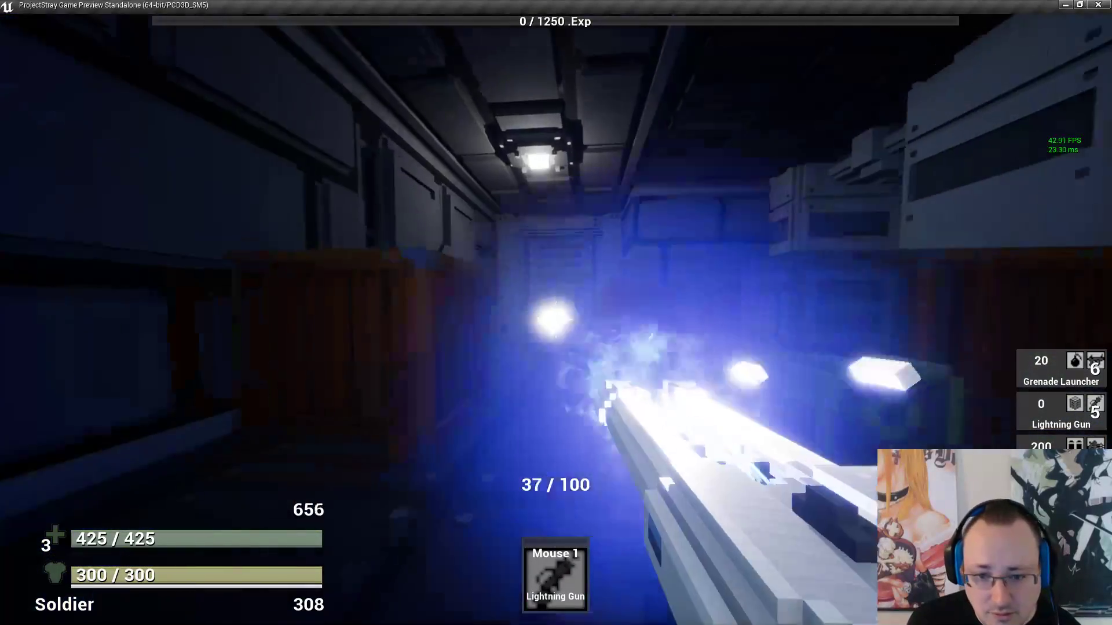
left_click(556, 319)
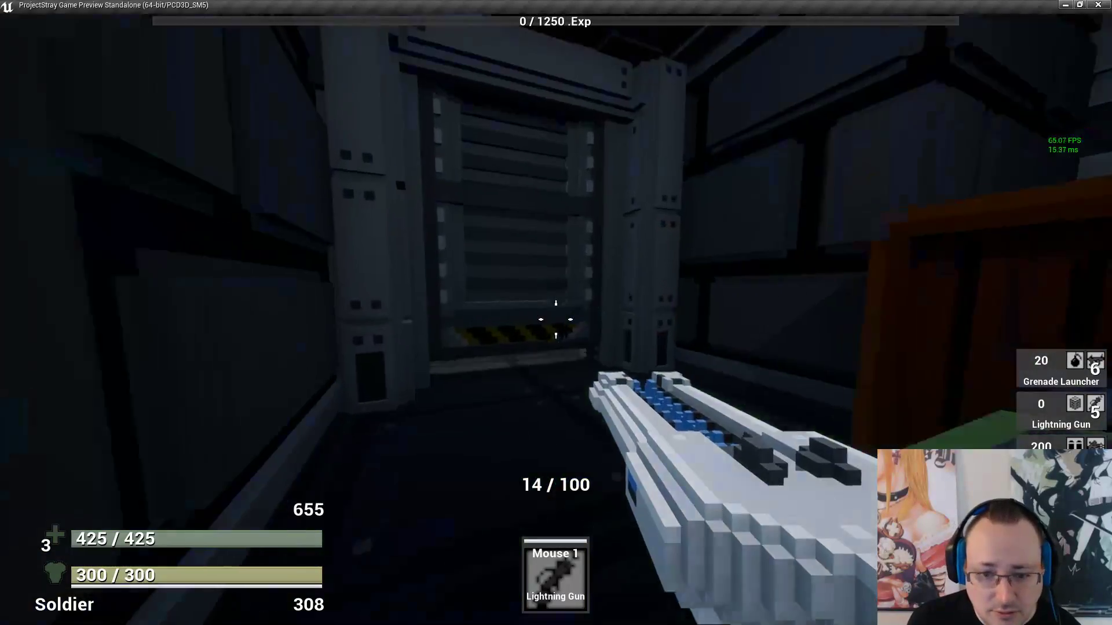
left_click(556, 319)
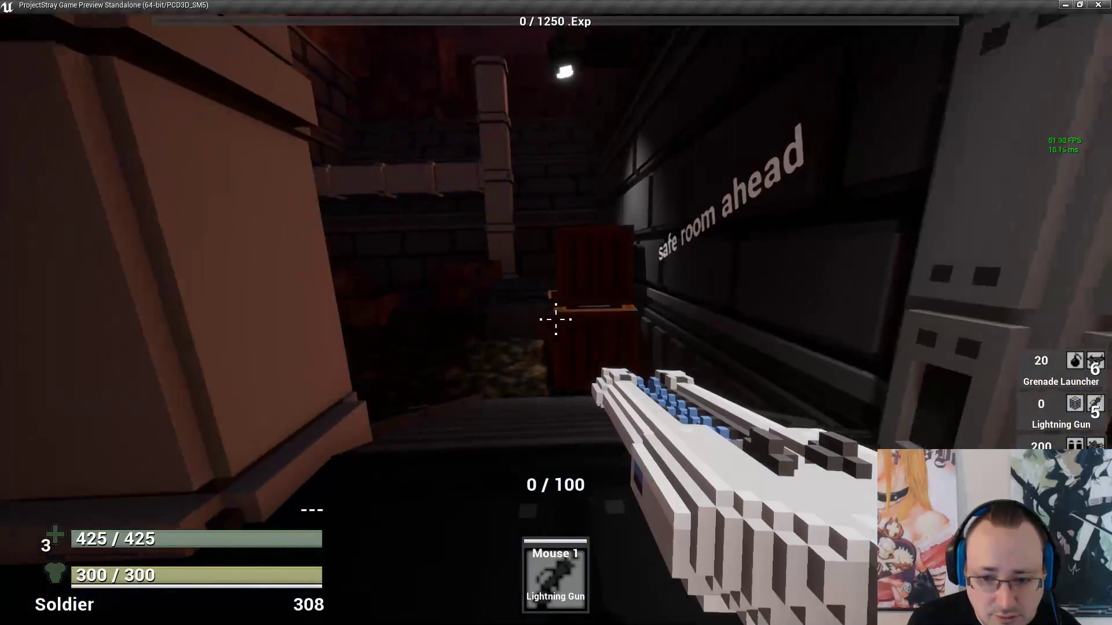
Walk on through the level into the large room and look over the character's inventory
key("w")
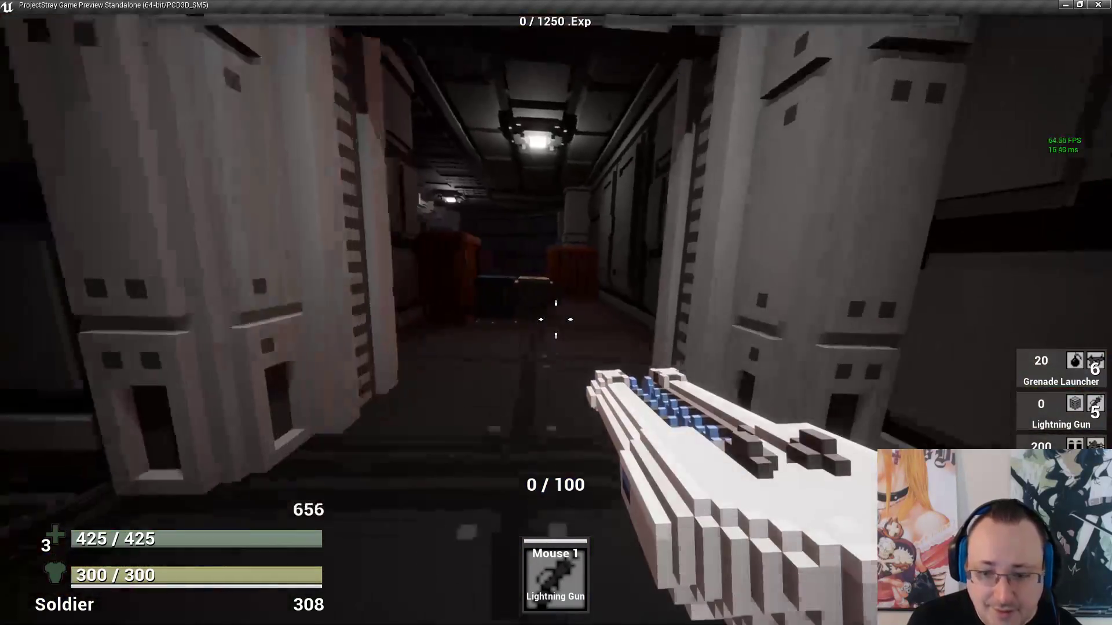
key("w")
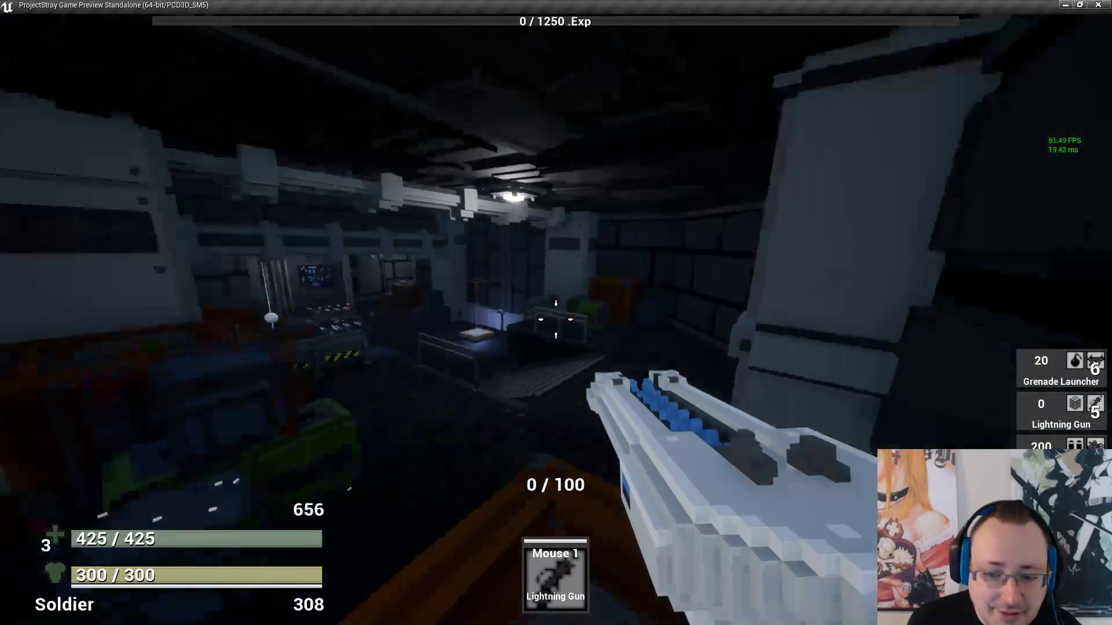
key("w")
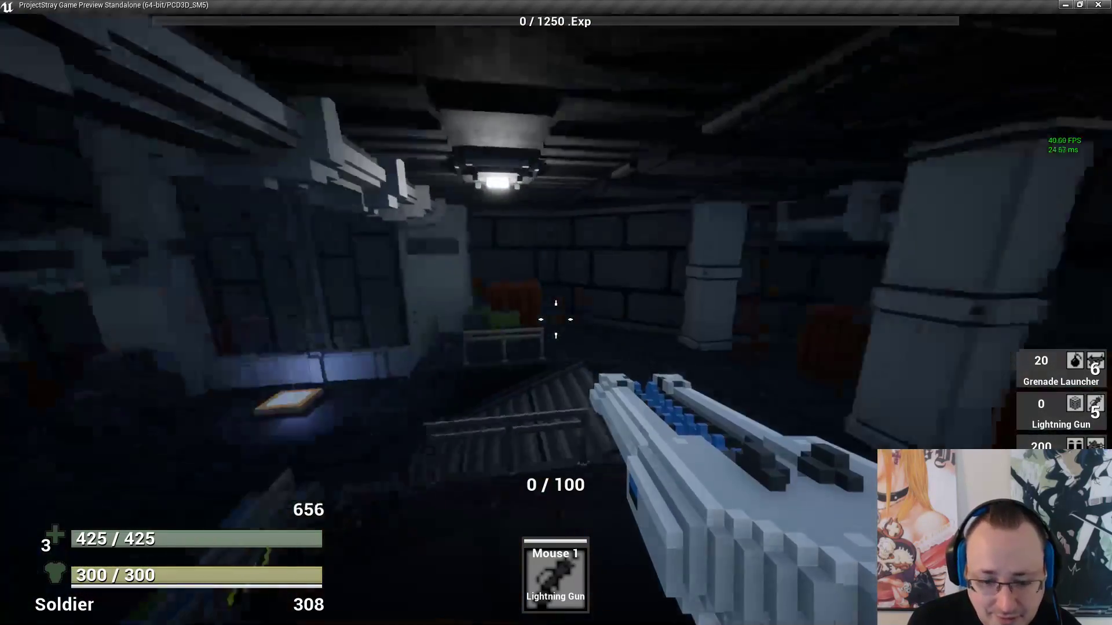
key("w")
key("i")
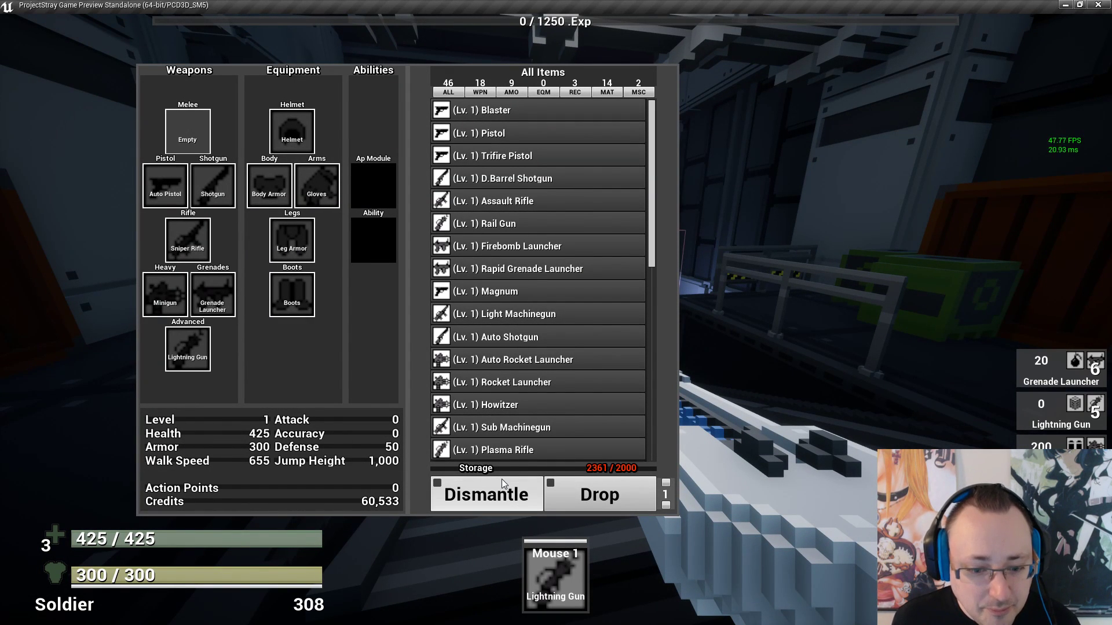
End the game preview and compare the Rail Gun, Lightning Gun and Plasma Rifle rows in the slot 6 weapon data table
key("Escape")
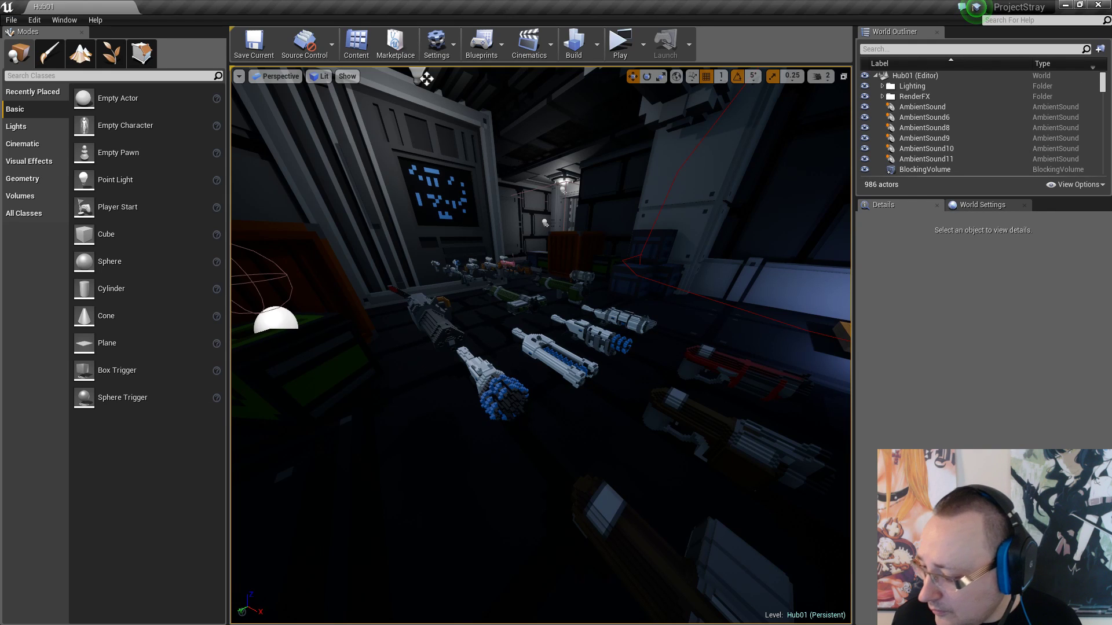
key("alt+Tab")
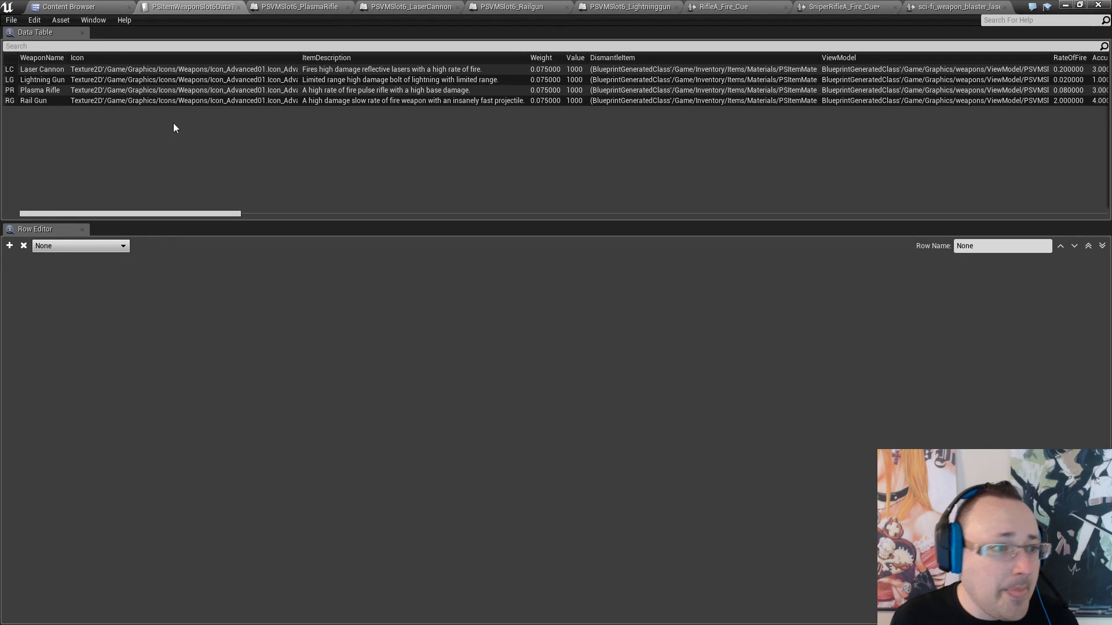
left_click(97, 101)
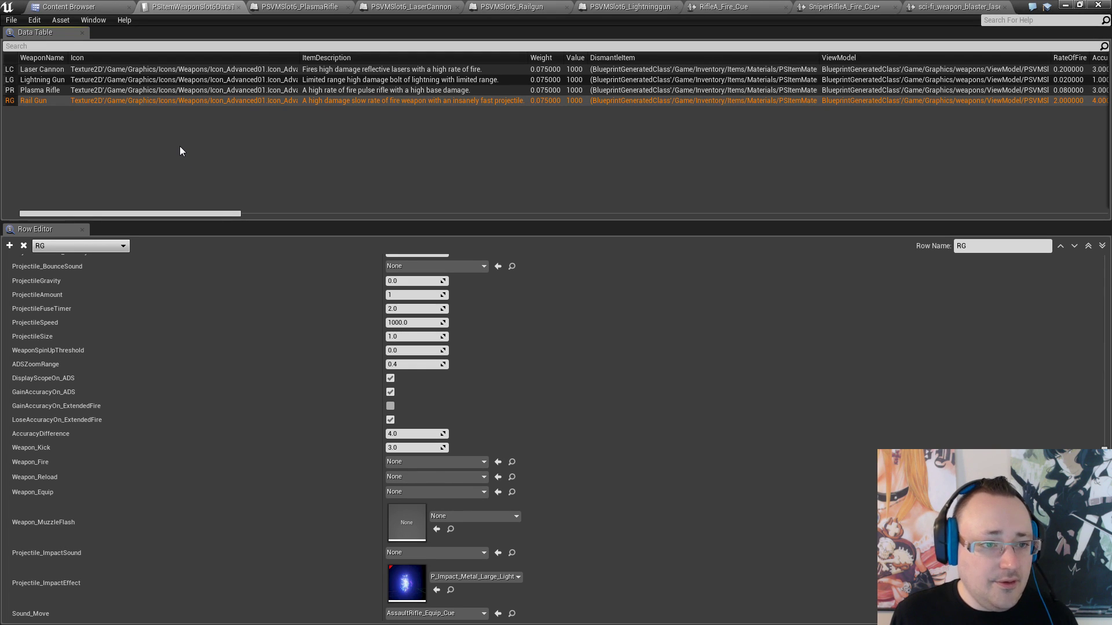
left_click(95, 82)
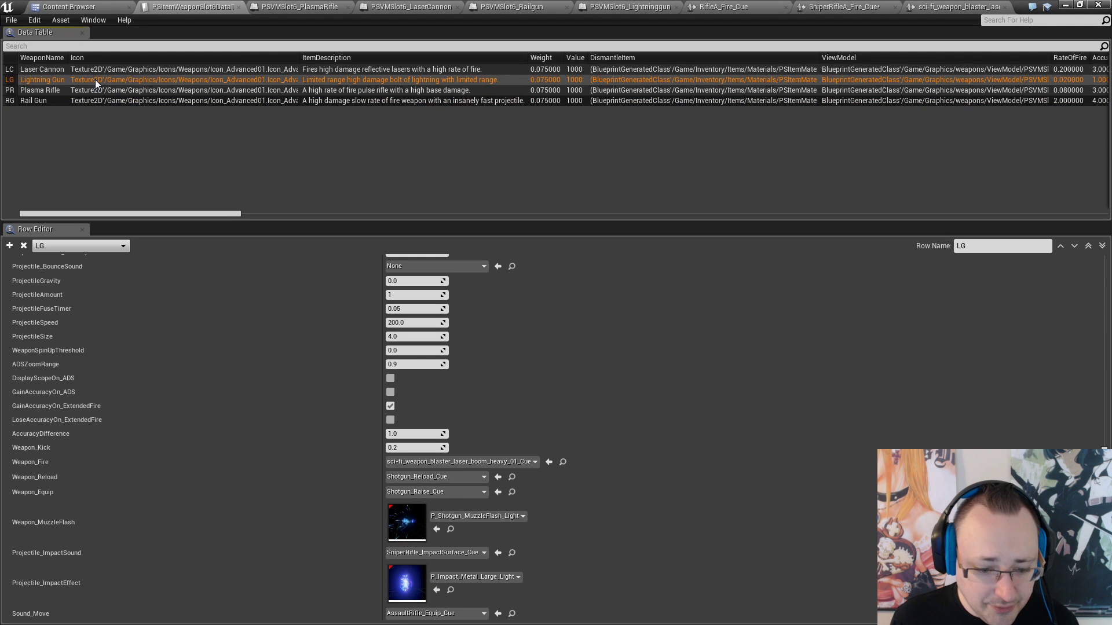
left_click(98, 89)
left_click(99, 100)
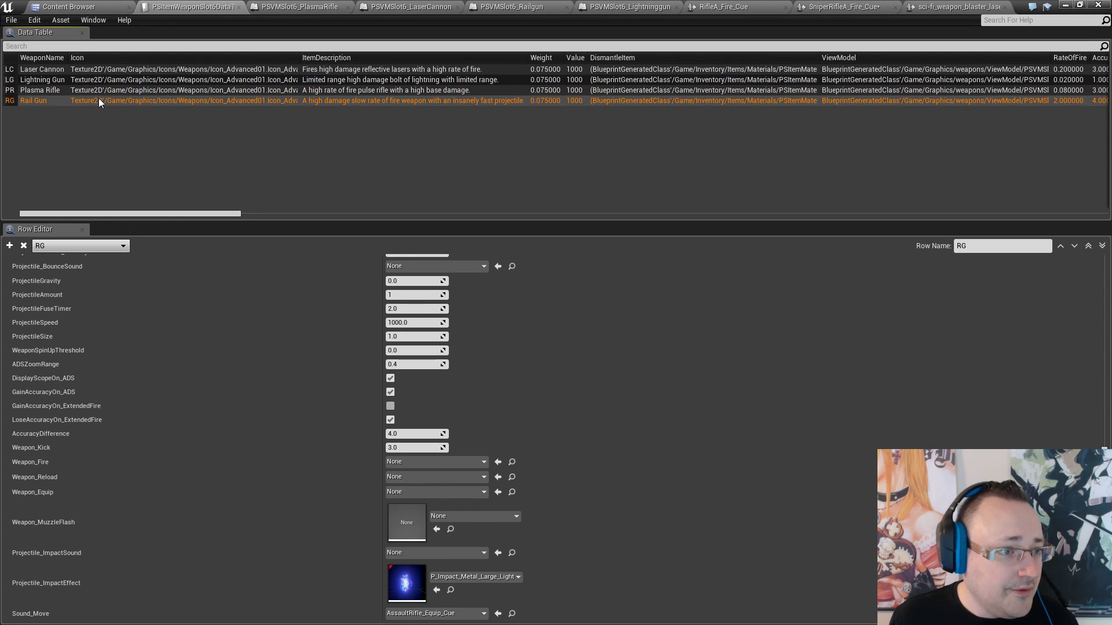
left_click(155, 146)
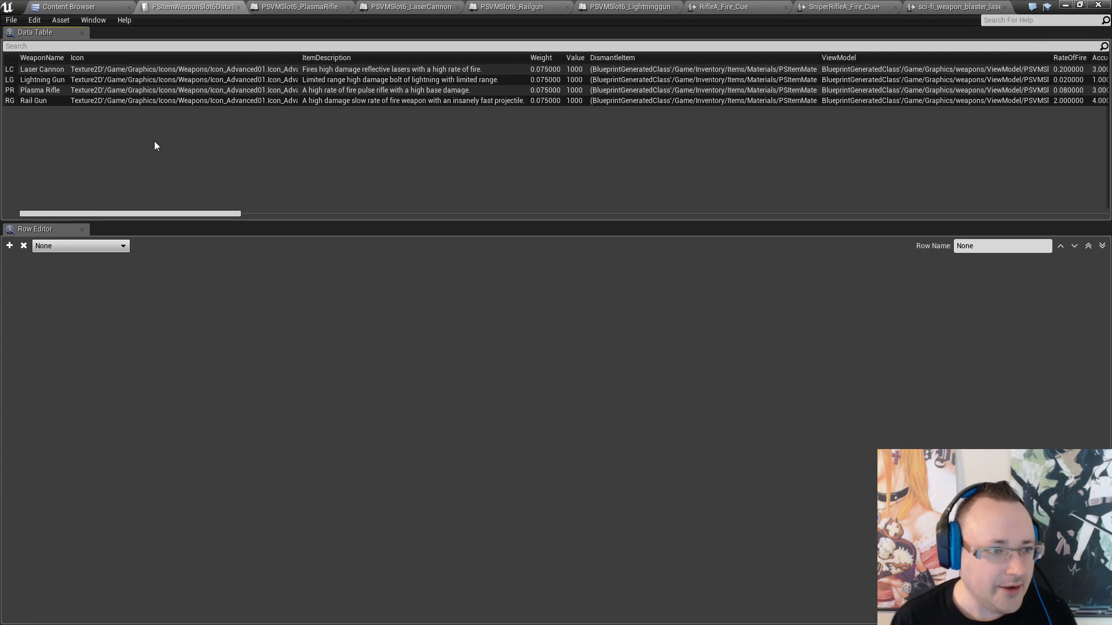
left_click(84, 101)
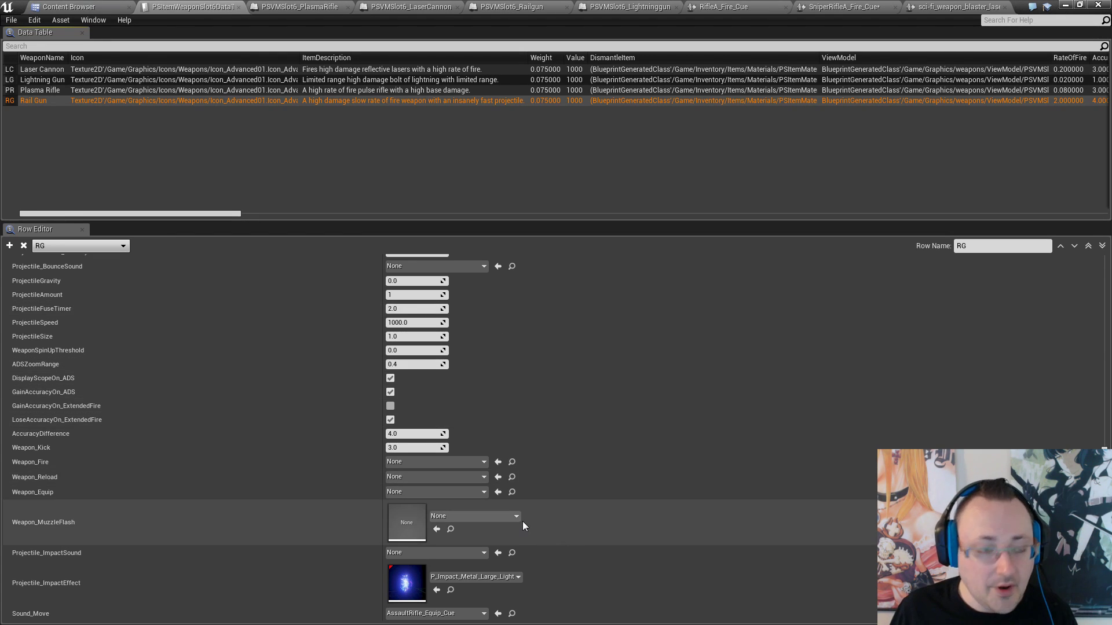
left_click(475, 520)
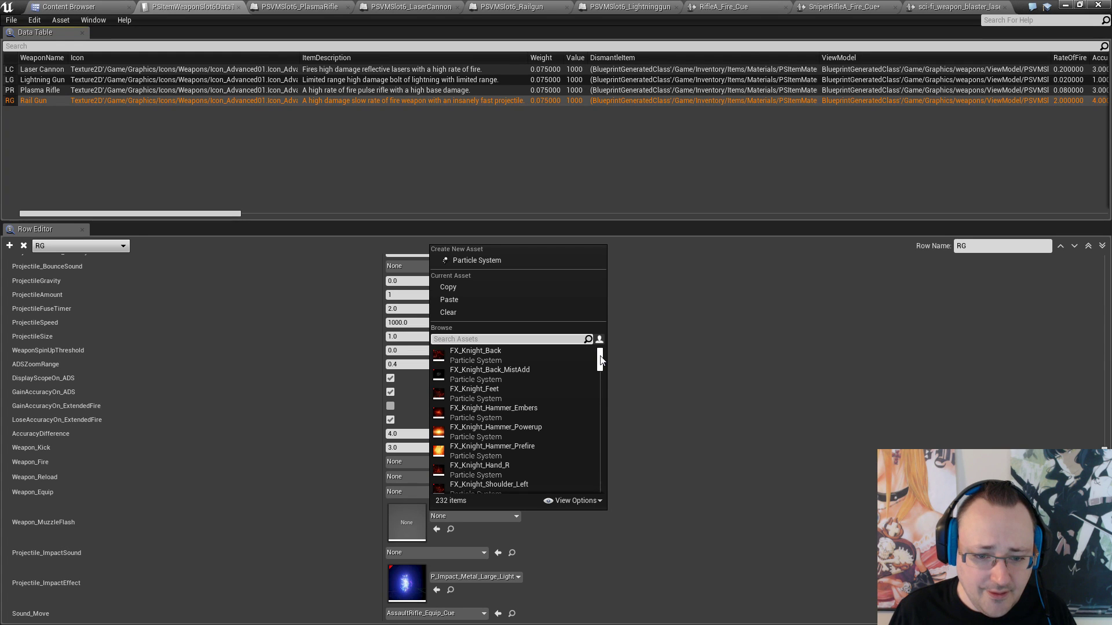
left_click(702, 371)
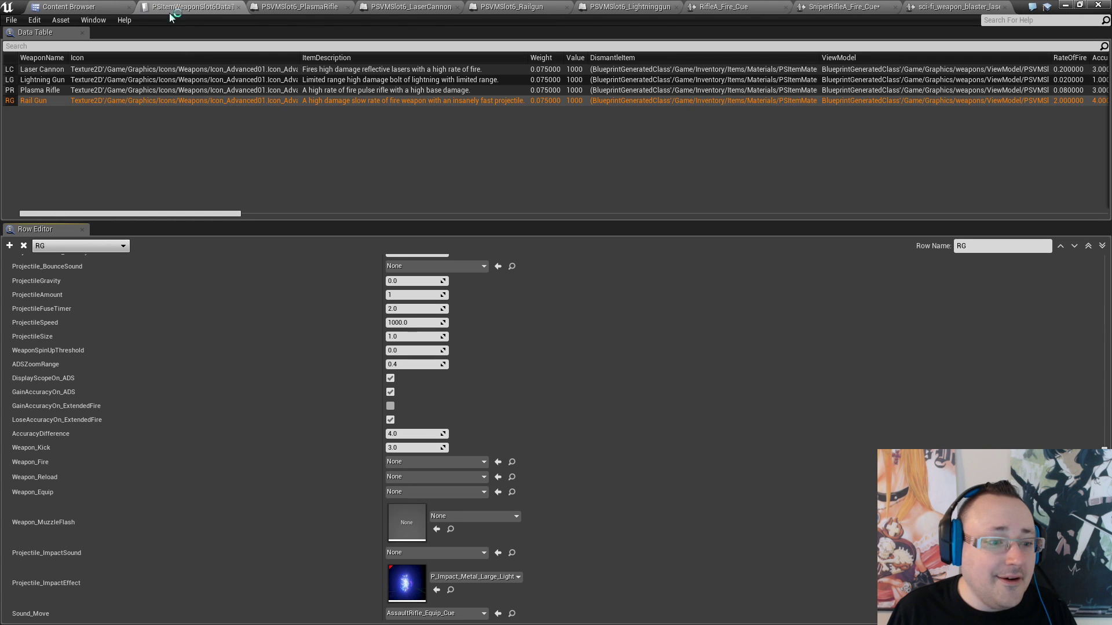
Locate the Plasma Rifle's muzzle flash particle system in the Content Browser, then return to the weapon data table
left_click(98, 90)
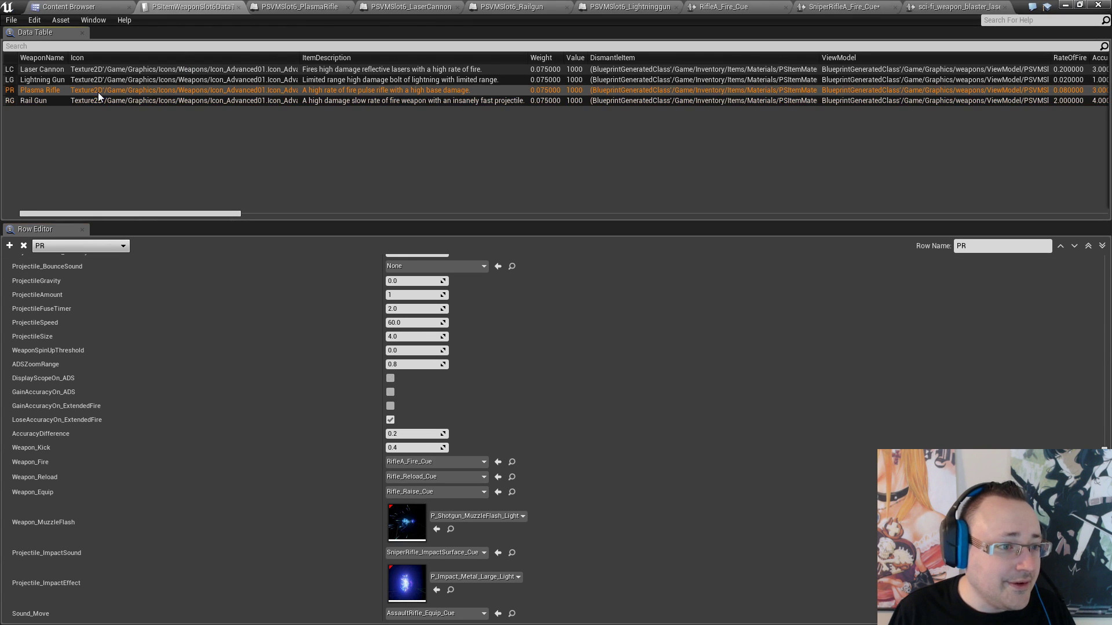
left_click(450, 529)
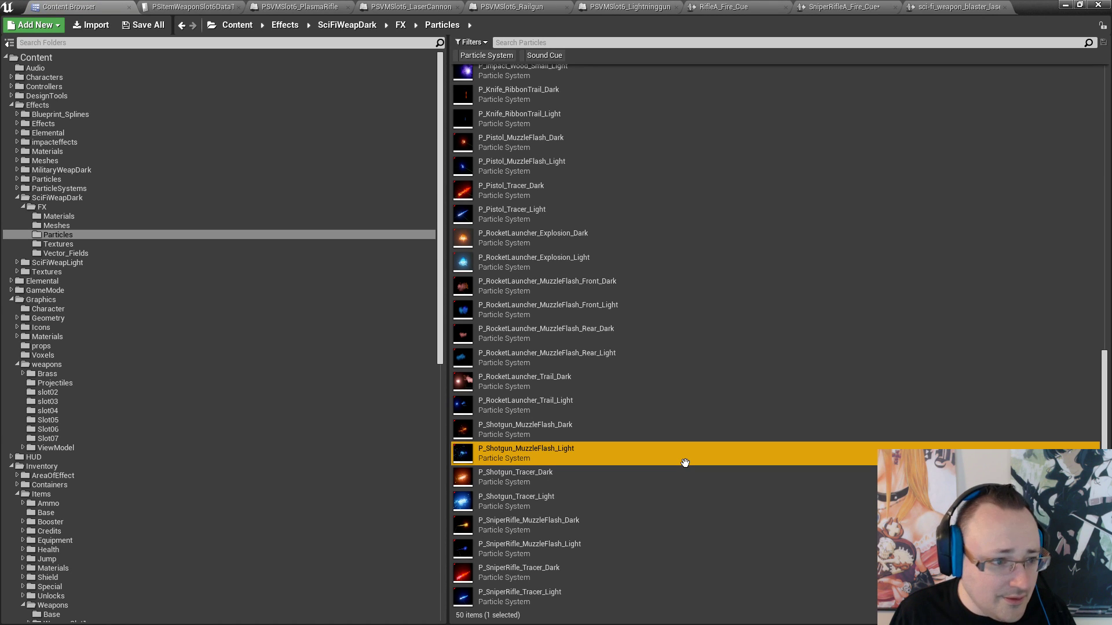
left_click(183, 7)
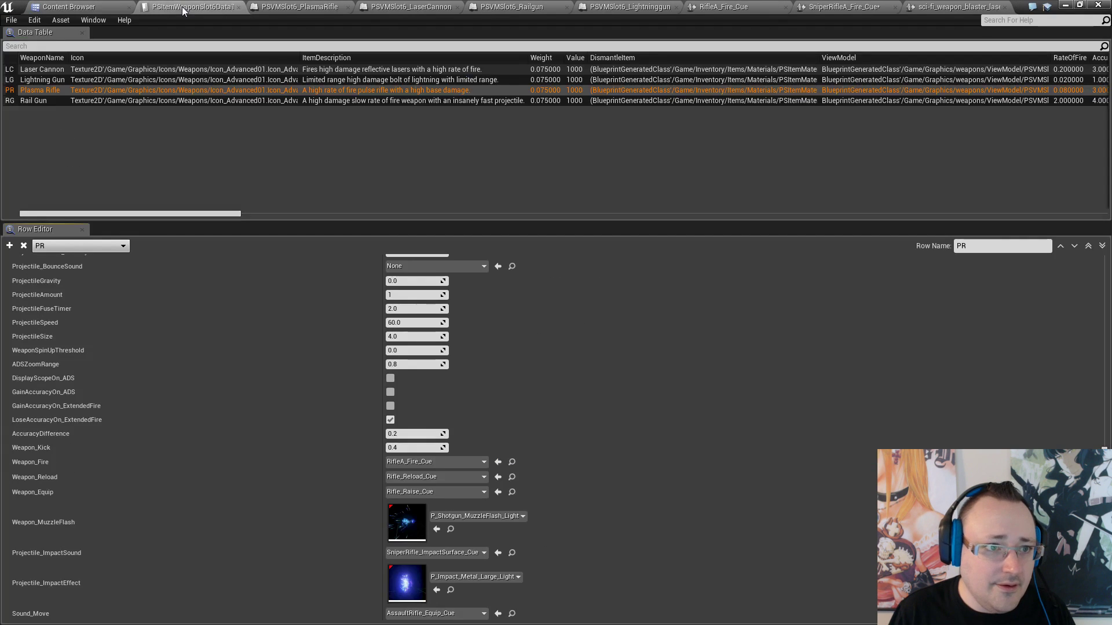
Try to paste a particle system into the Rail Gun's Weapon_MuzzleFlash property
left_click(41, 100)
right_click(452, 516)
left_click(464, 540)
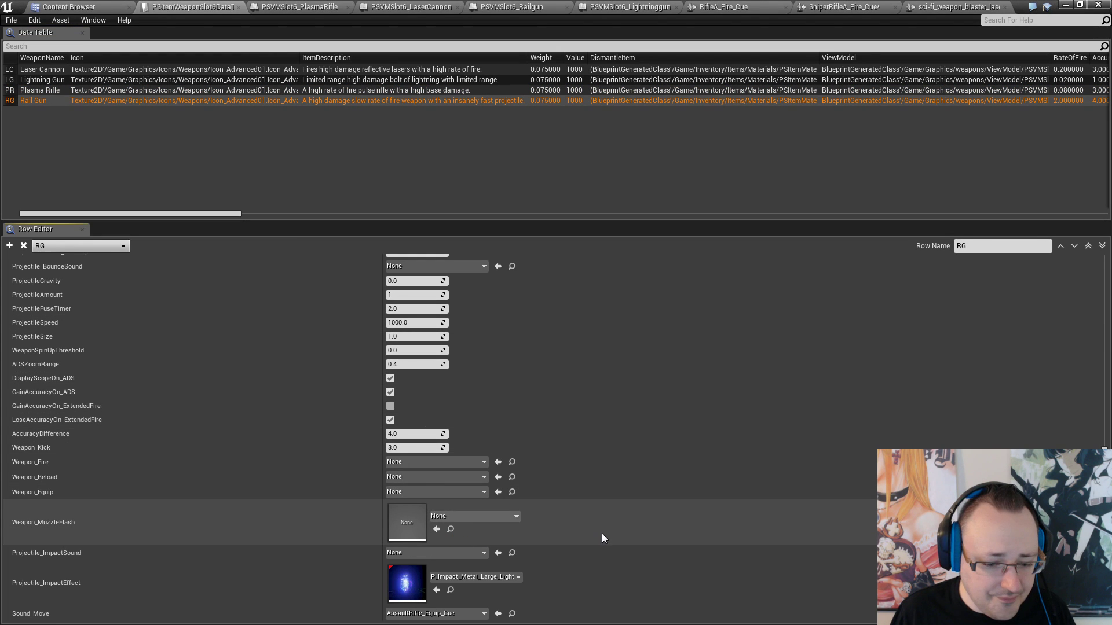
right_click(466, 519)
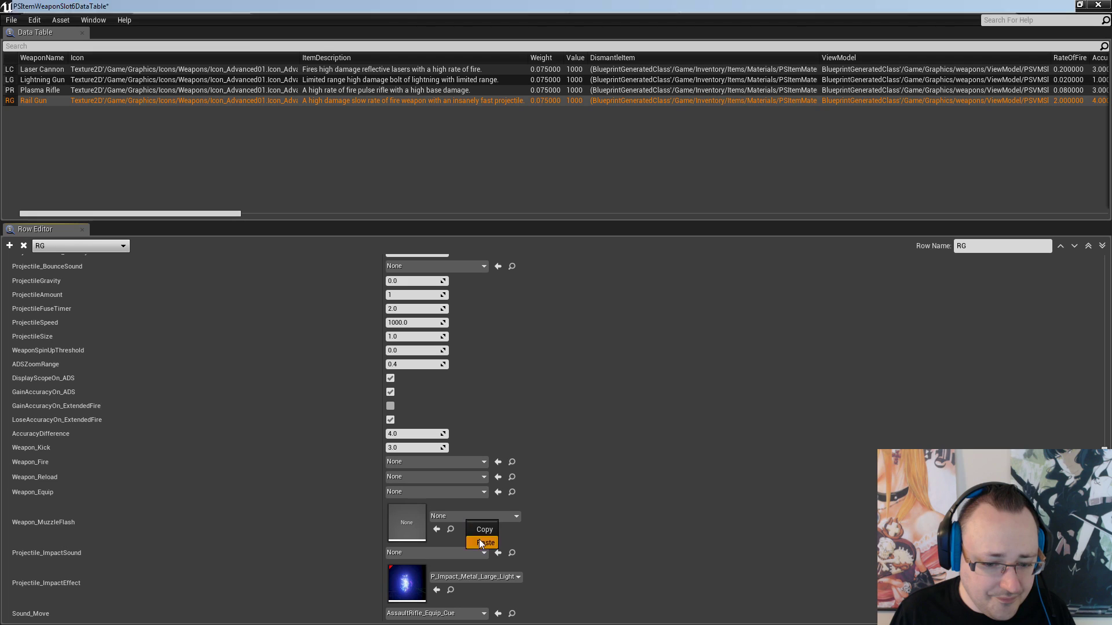
left_click(479, 541)
Copy the Plasma Rifle's P_Shotgun_MuzzleFlash_Light particle system into the Rail Gun's Weapon_MuzzleFlash property
left_click(49, 91)
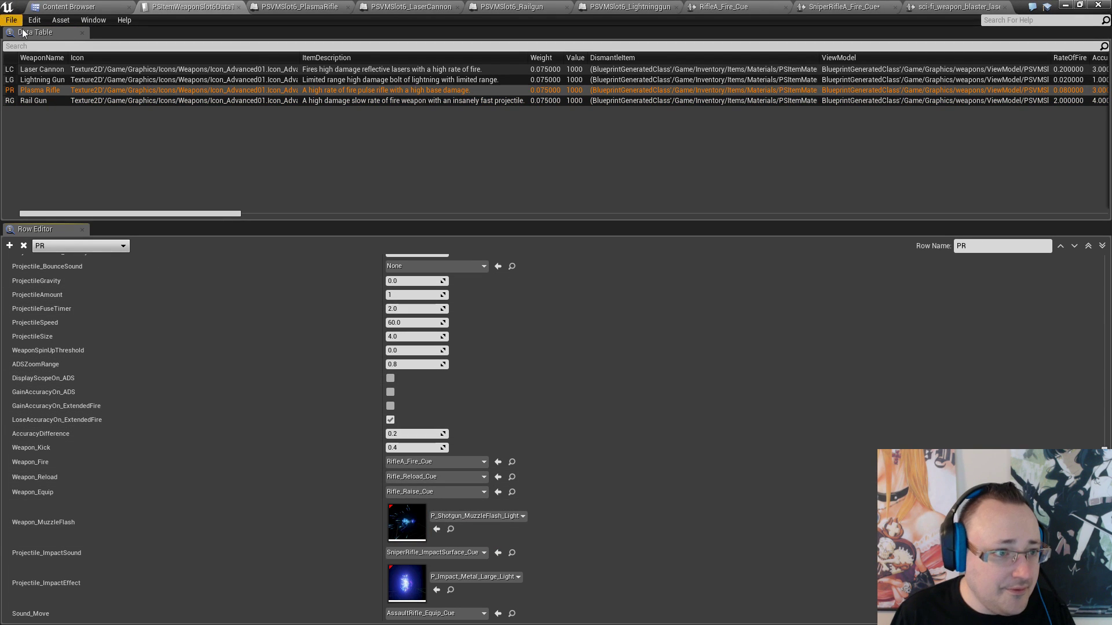
left_click(33, 101)
right_click(460, 516)
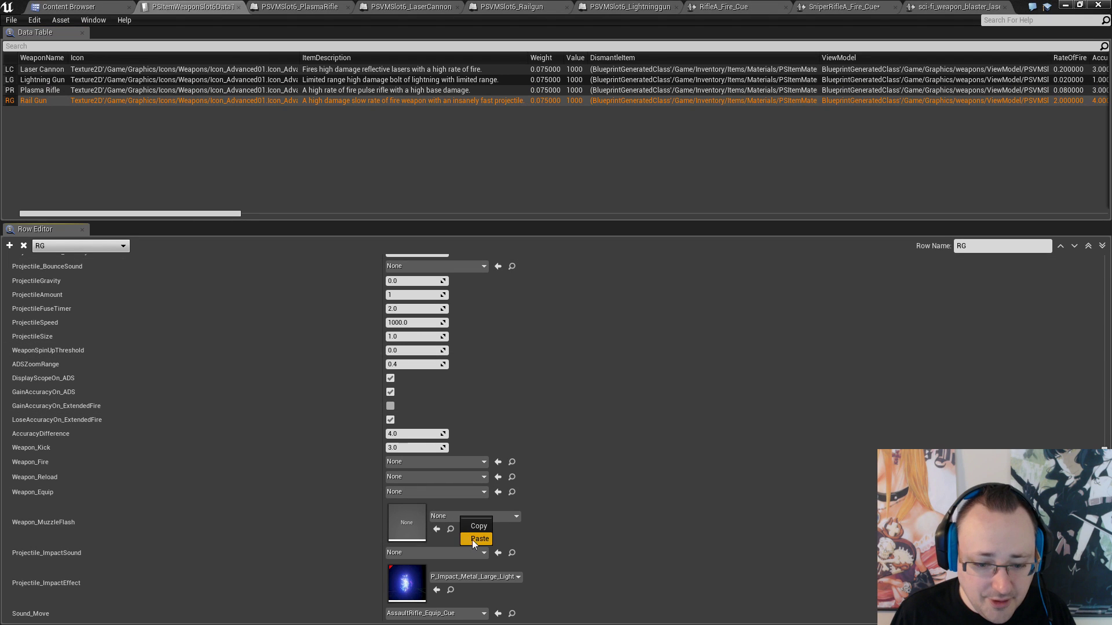
left_click(474, 541)
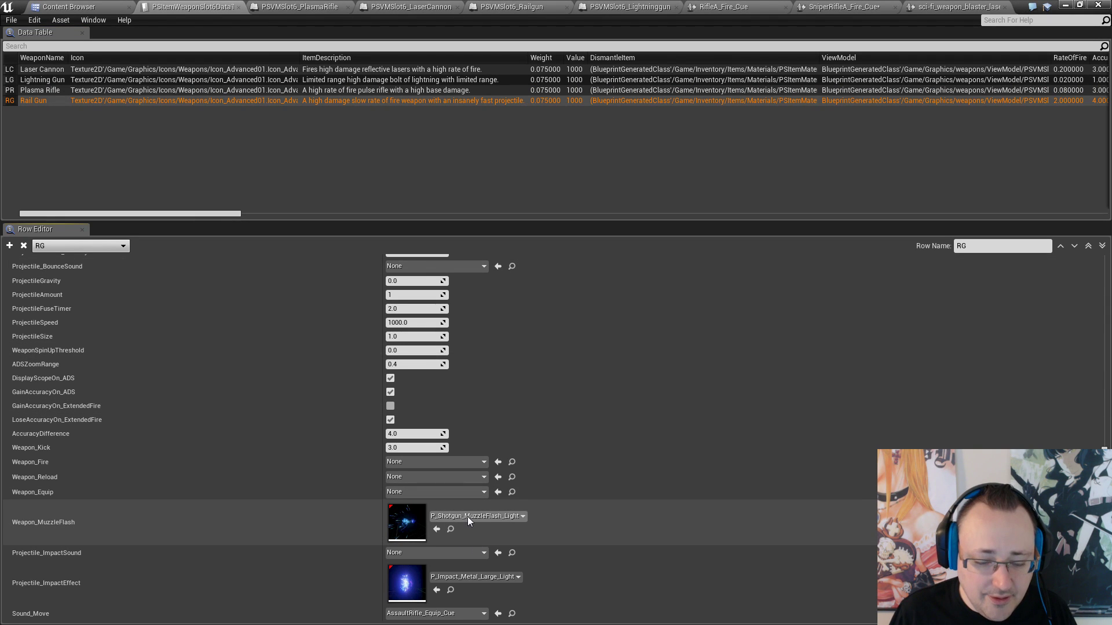
Locate the Rail Gun's muzzle flash in the Content Browser and examine the particle systems in its folder for alternative muzzle flashes
left_click(451, 529)
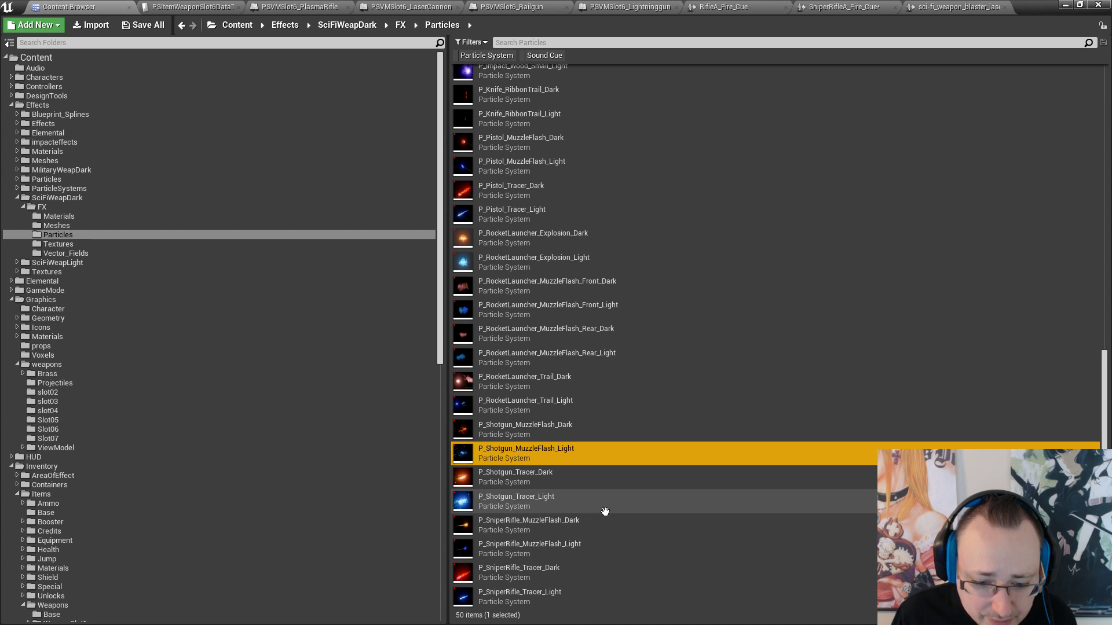
scroll(605, 511, "up", 5)
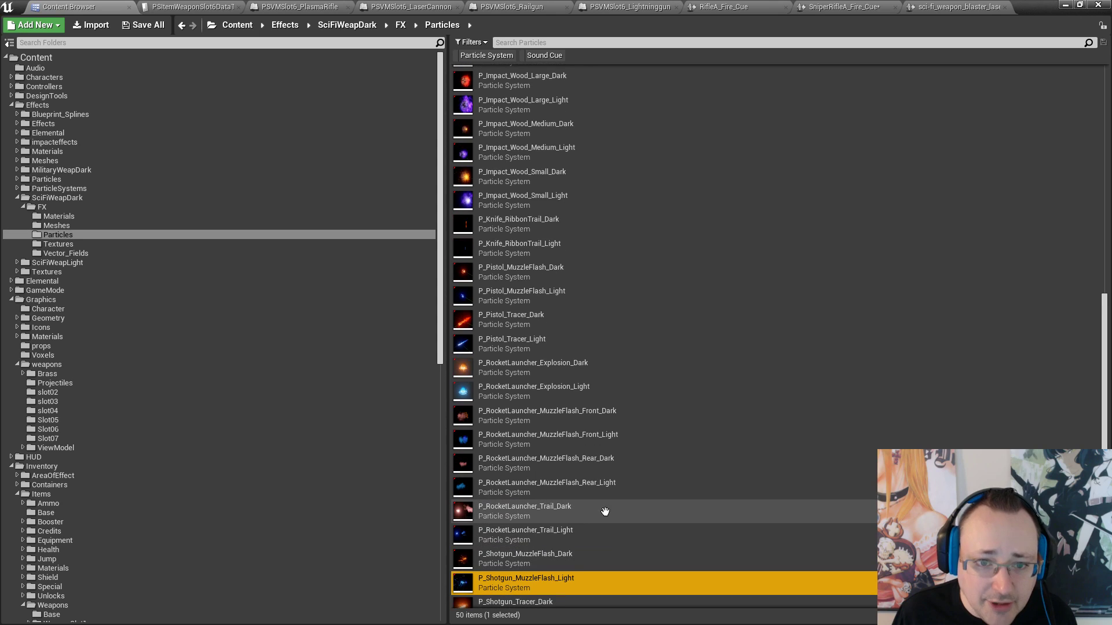
scroll(605, 511, "up", 1)
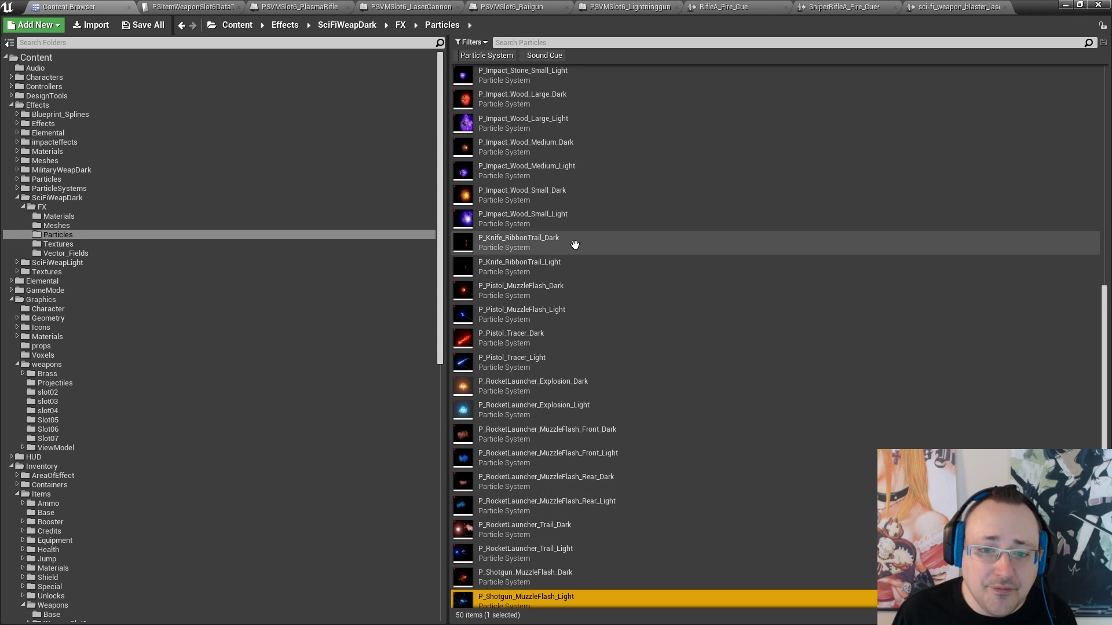
scroll(579, 251, "up", 7)
scroll(579, 251, "up", 4)
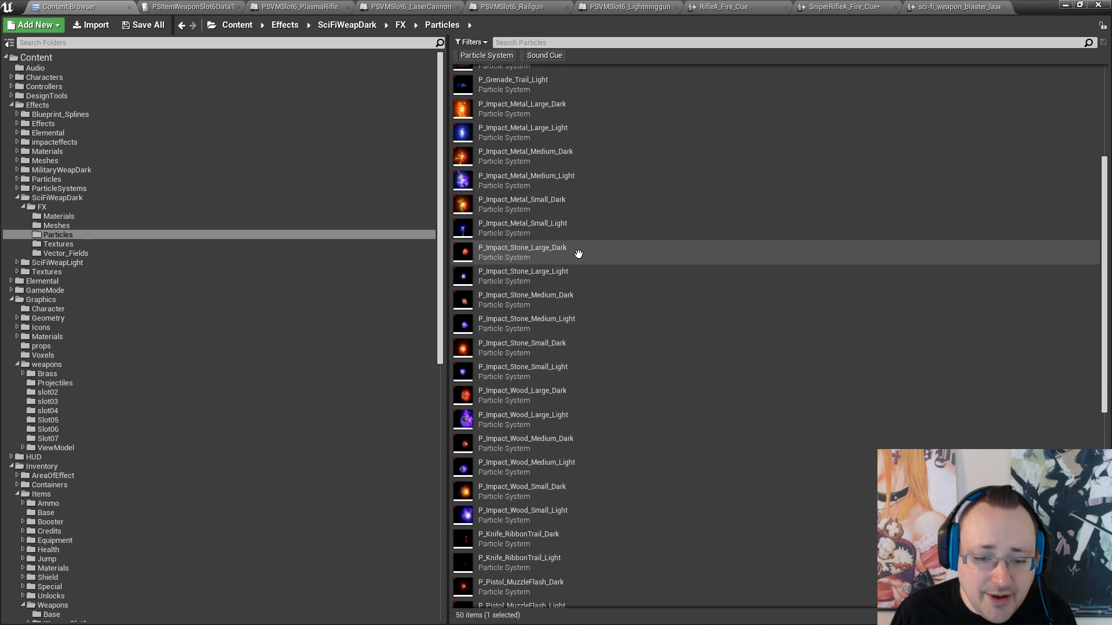
scroll(579, 253, "up", 8)
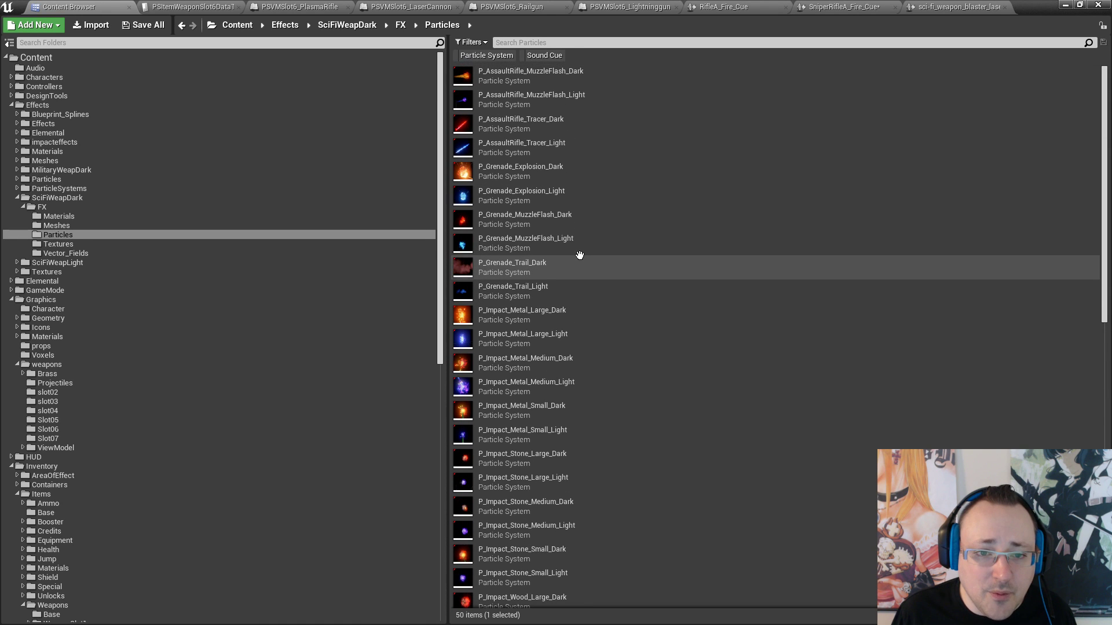
scroll(579, 256, "down", 11)
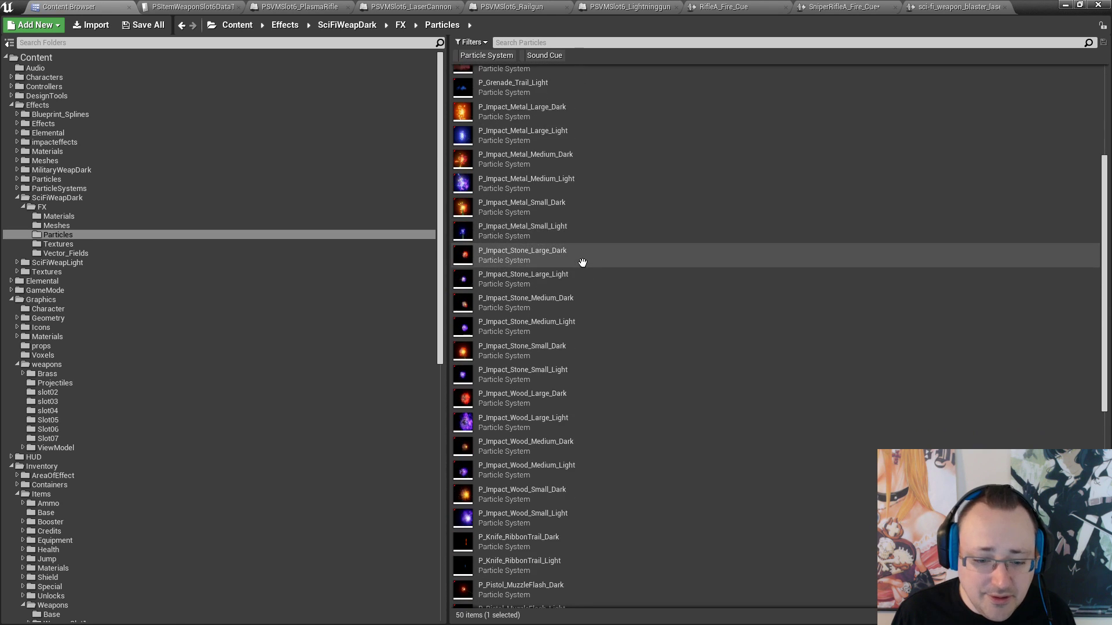
scroll(583, 263, "down", 11)
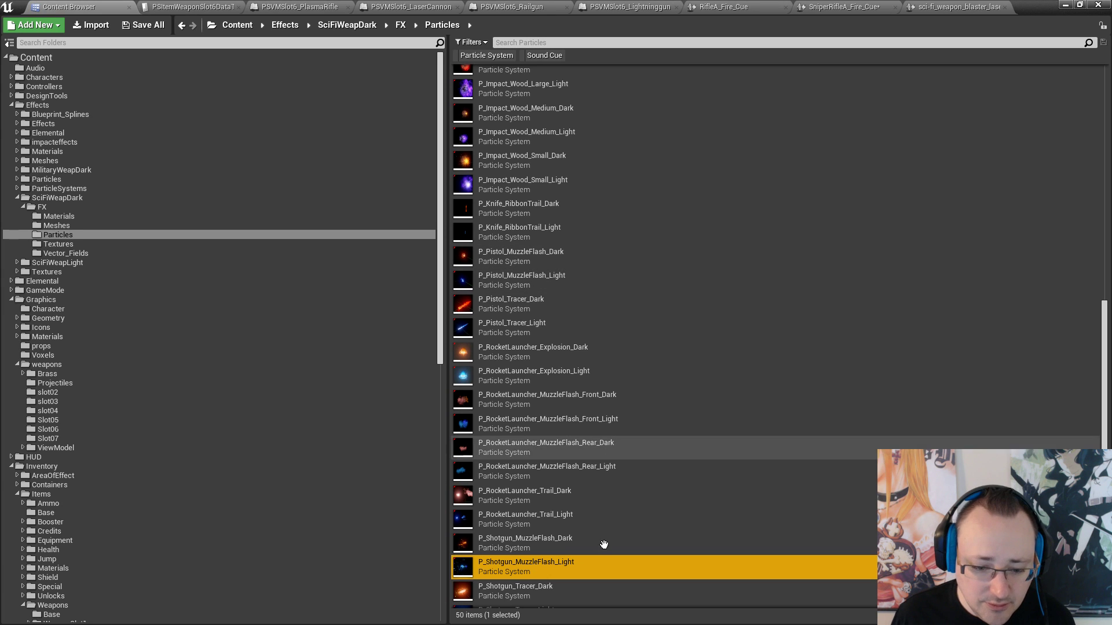
scroll(608, 536, "down", 1)
scroll(610, 531, "down", 1)
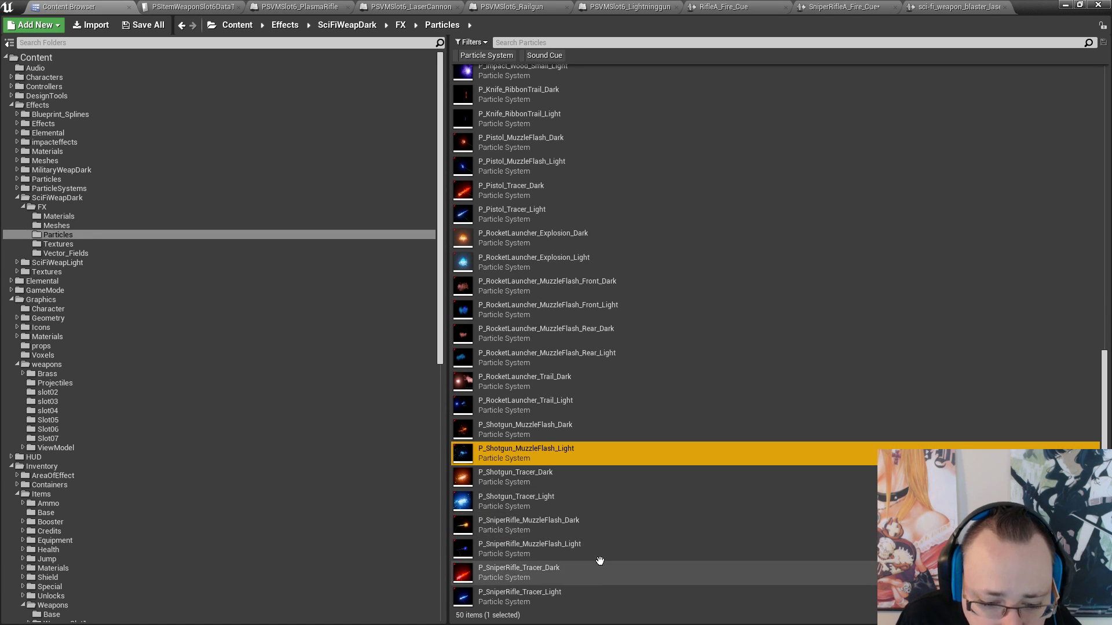
scroll(617, 554, "up", 2)
scroll(617, 555, "up", 2)
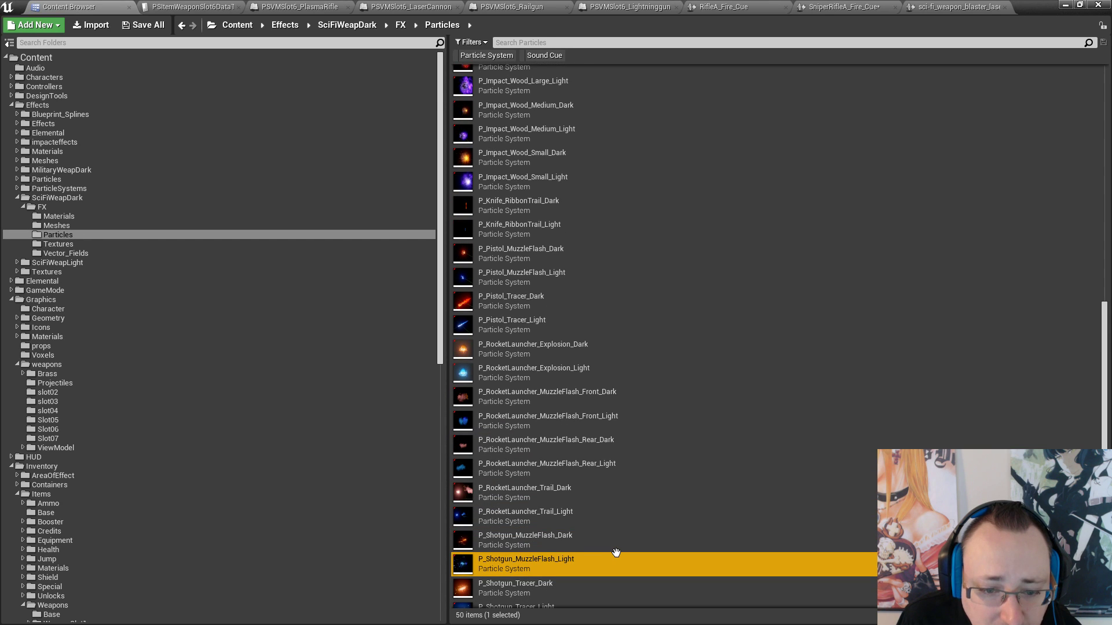
scroll(616, 553, "up", 3)
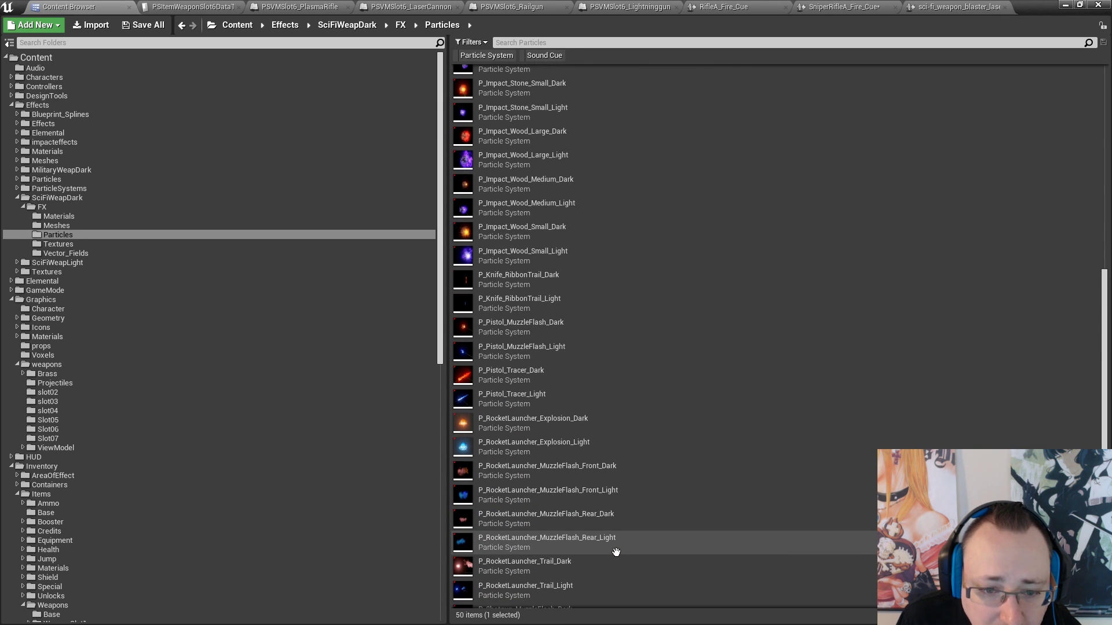
scroll(617, 552, "up", 1)
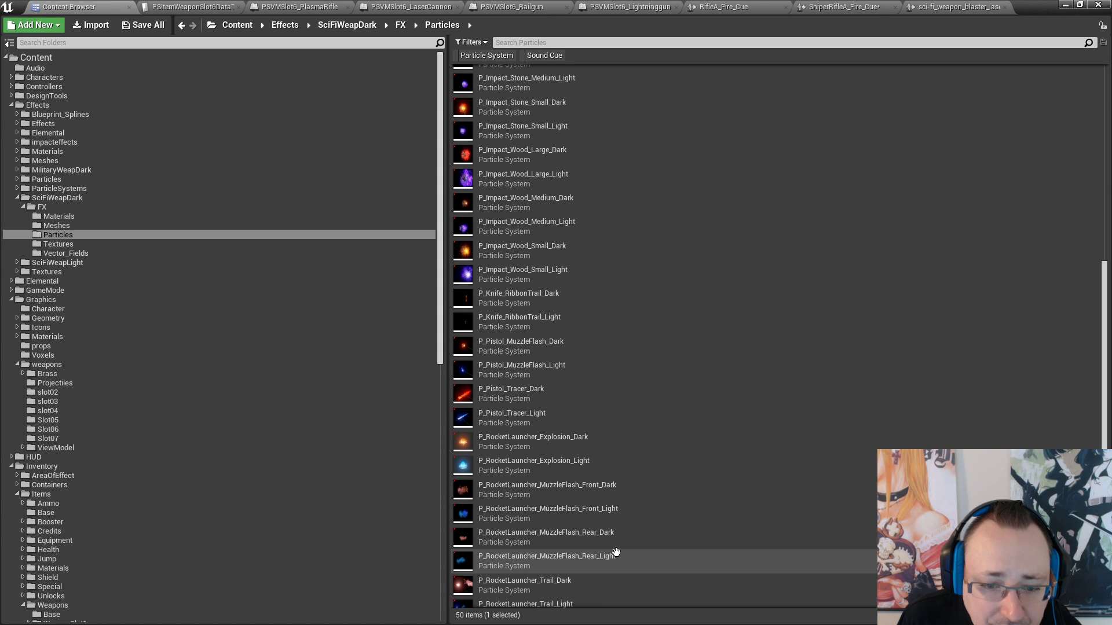
scroll(616, 552, "up", 2)
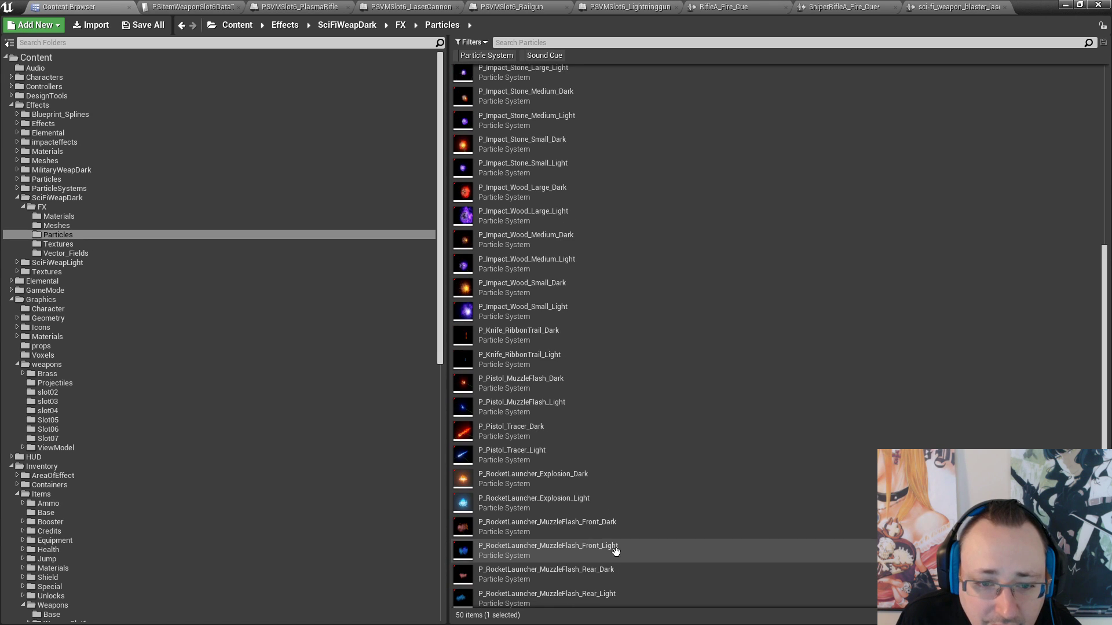
scroll(616, 552, "up", 2)
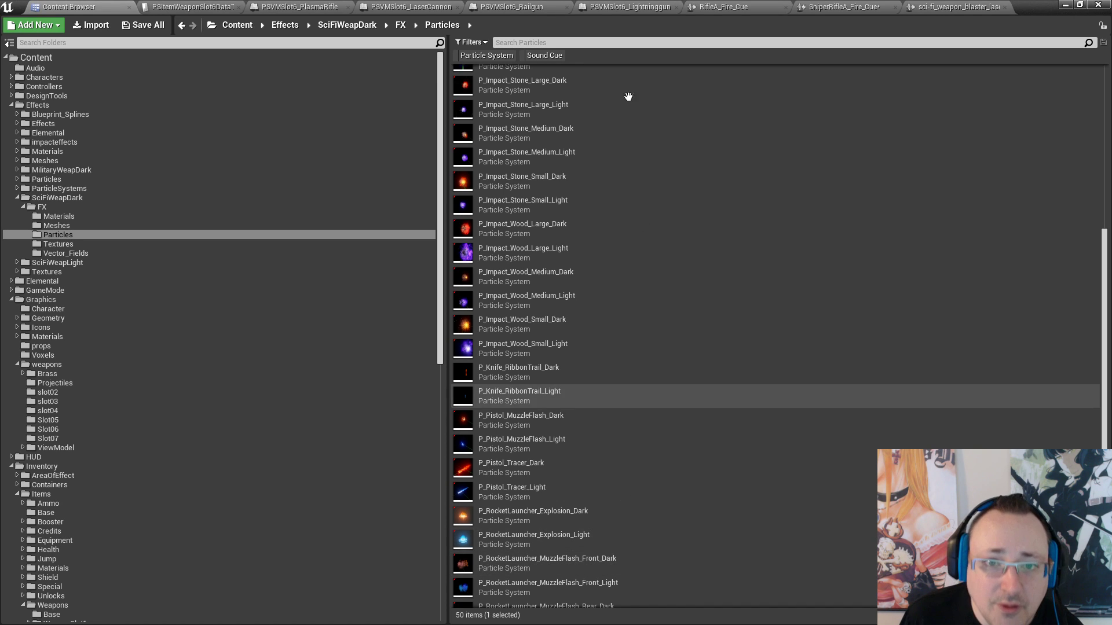
Find the rocket launcher particle systems and assign P_RocketLauncher_MuzzleFlash_Front_Light to the Rail Gun's Weapon_MuzzleFlash property
left_click(514, 42)
type("rocke")
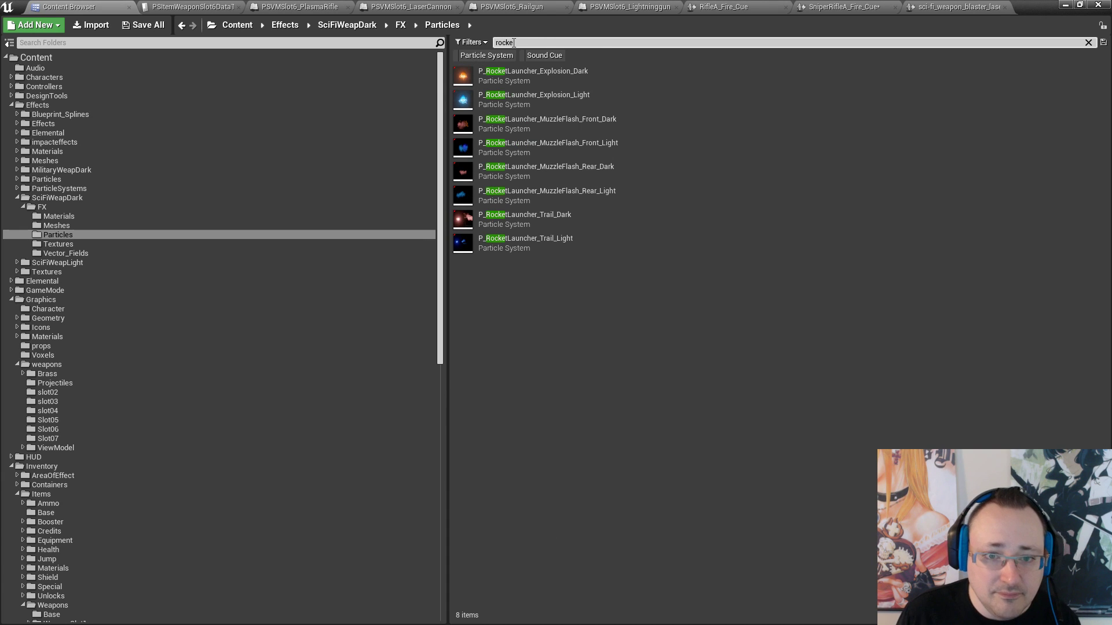
left_click(571, 145)
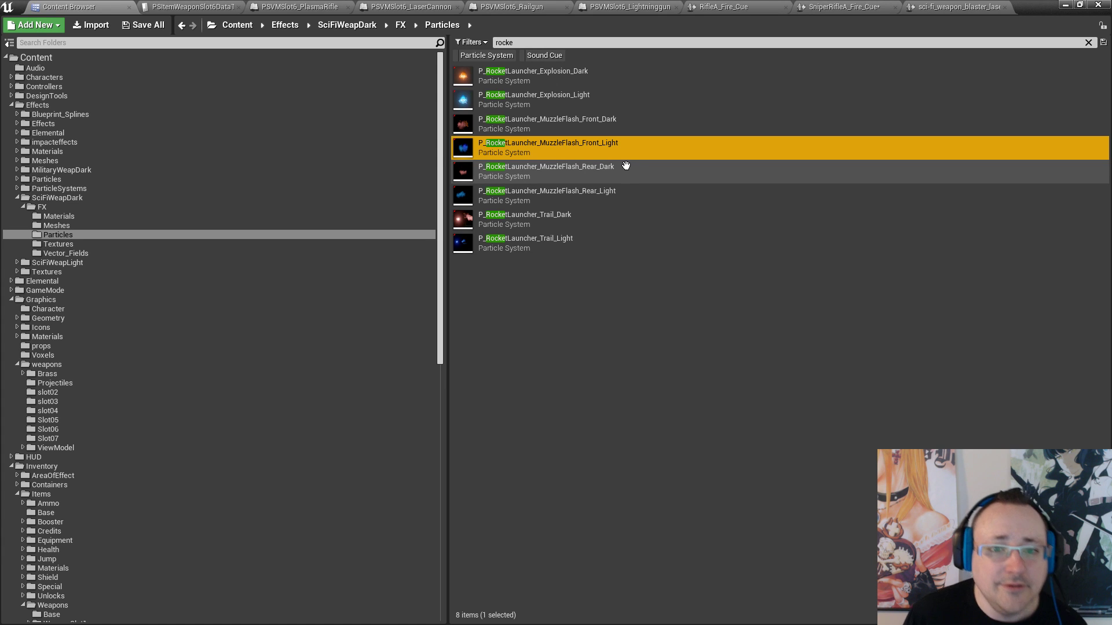
left_click(191, 7)
left_click(437, 529)
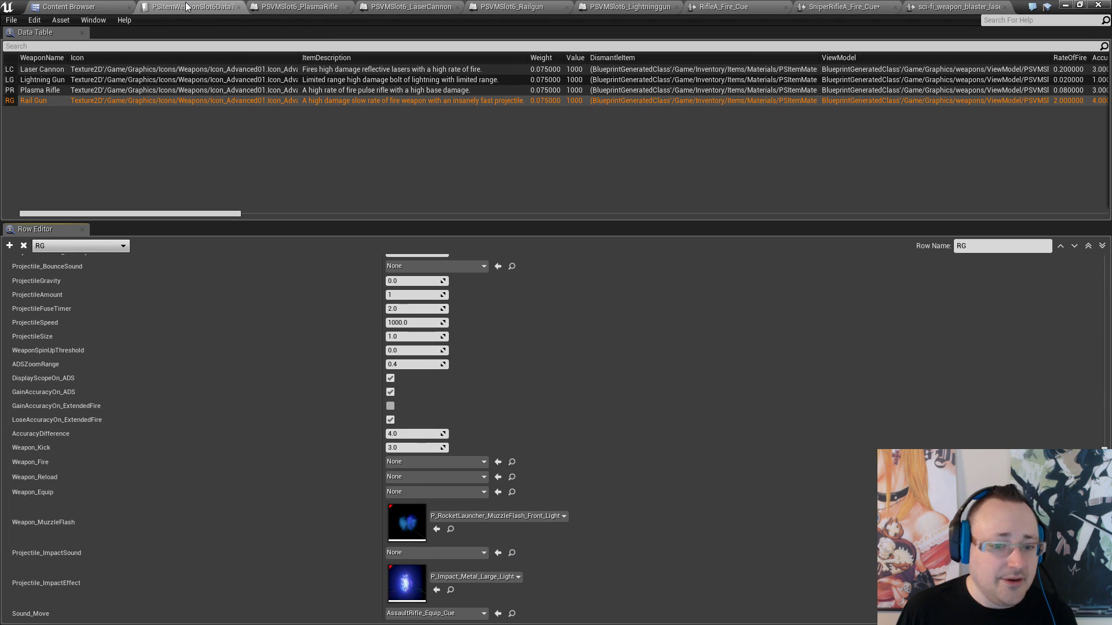
Copy the Laser Cannon's SniperRifle_ImpactSurface_Cue into the Rail Gun's Projectile_ImpactSound property
left_click(69, 69)
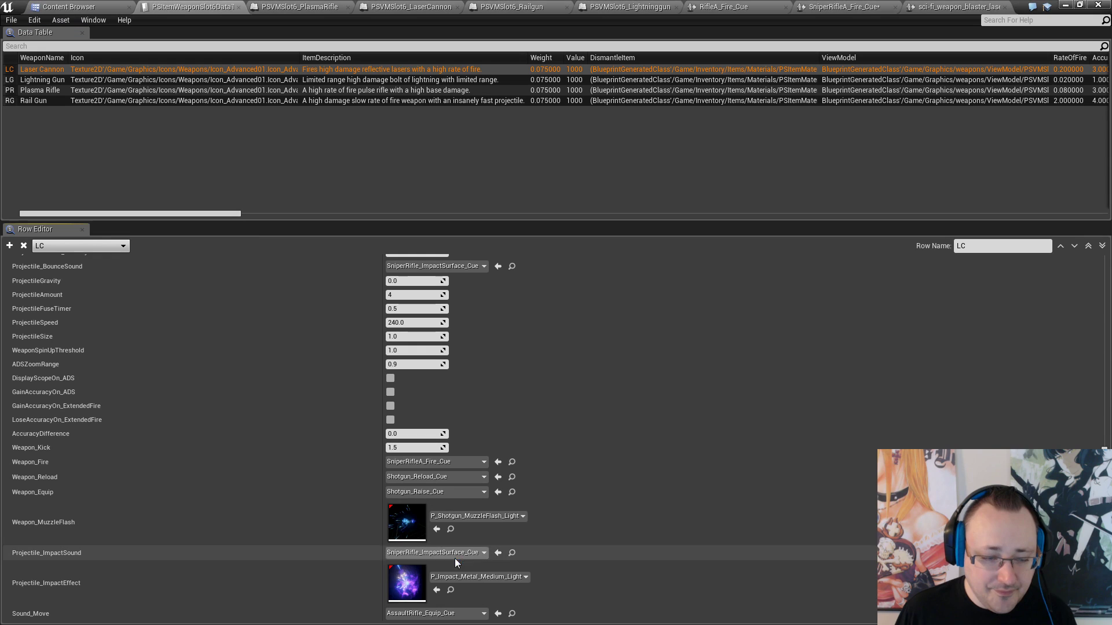
left_click(32, 102)
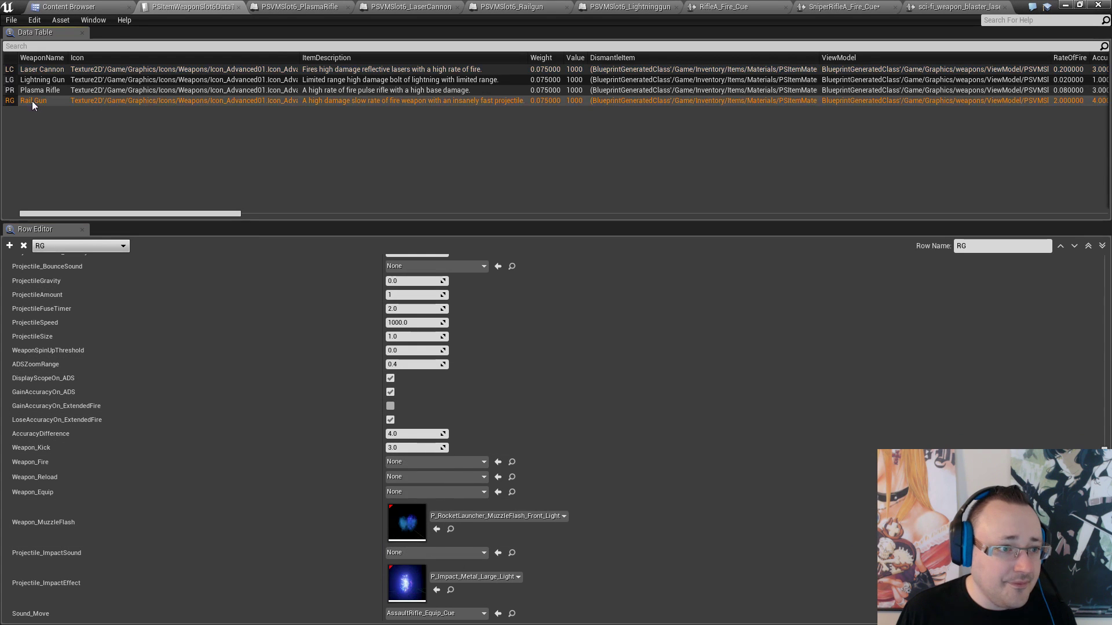
right_click(435, 552)
left_click(454, 574)
Locate the impact sound in the Content Browser, audition the cues in the neighbouring SciFiWeapDark Rifle folder, and select Rifle_ImpactSurface_Cue
left_click(511, 553)
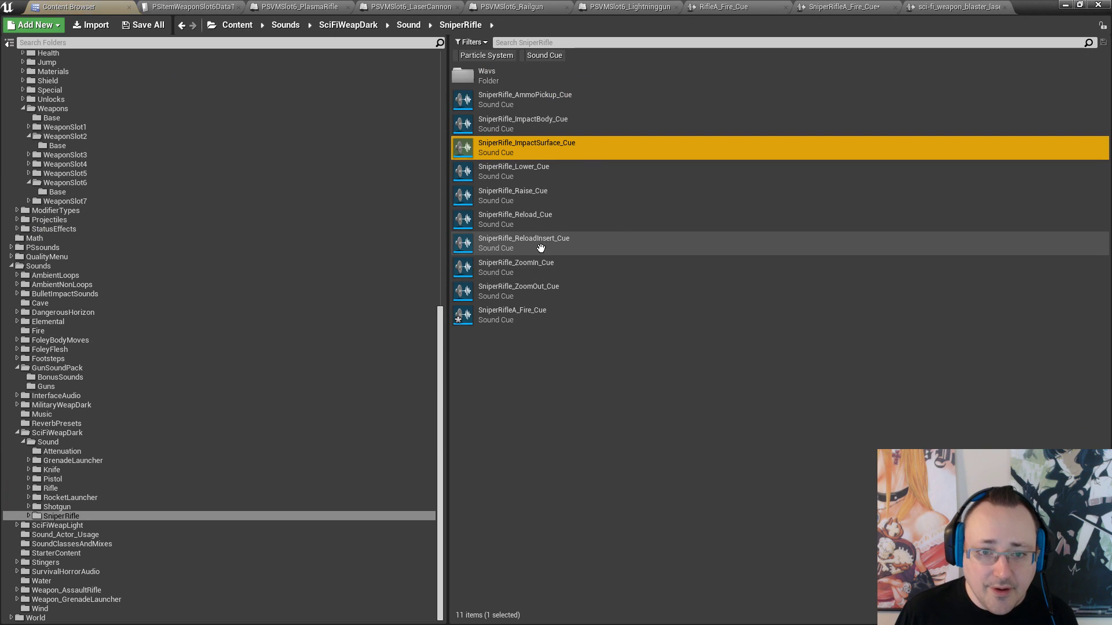
left_click(57, 489)
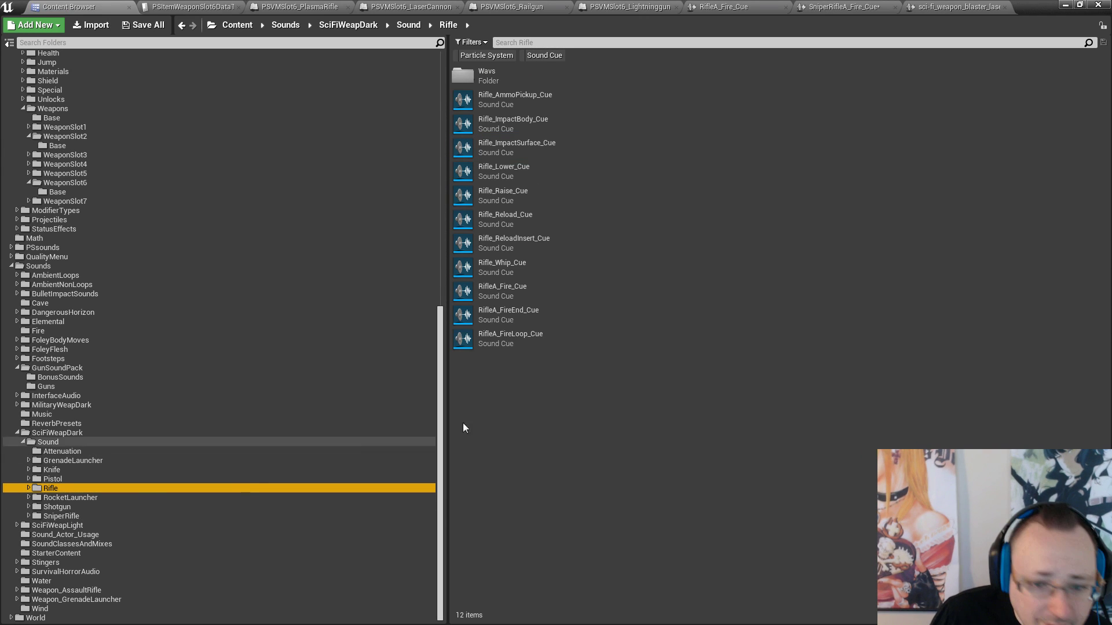
left_click(461, 339)
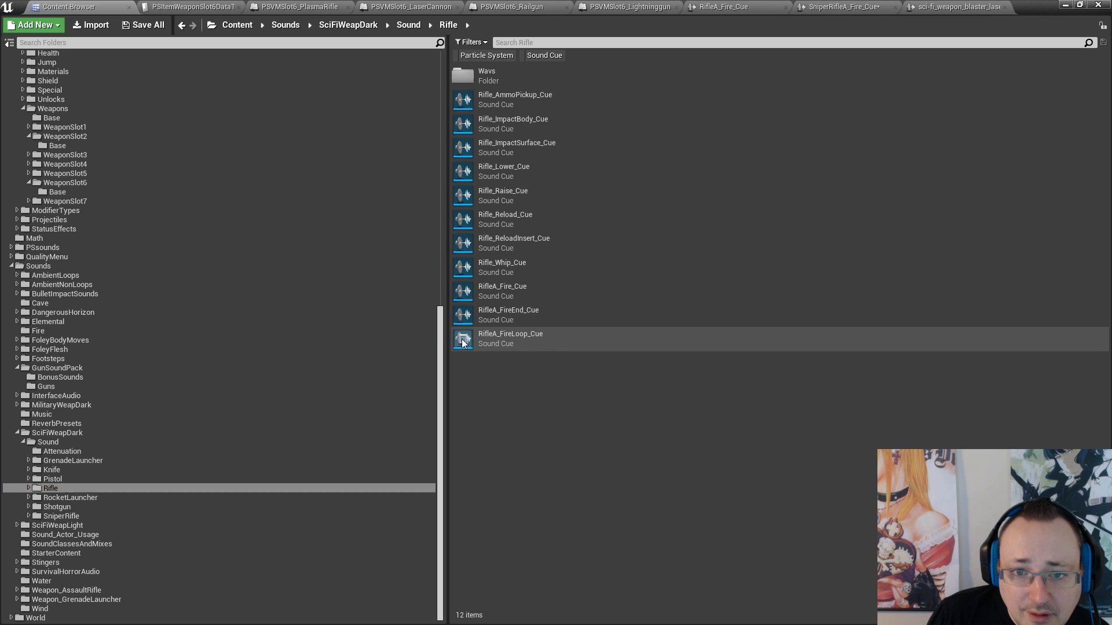
left_click(462, 124)
left_click(463, 146)
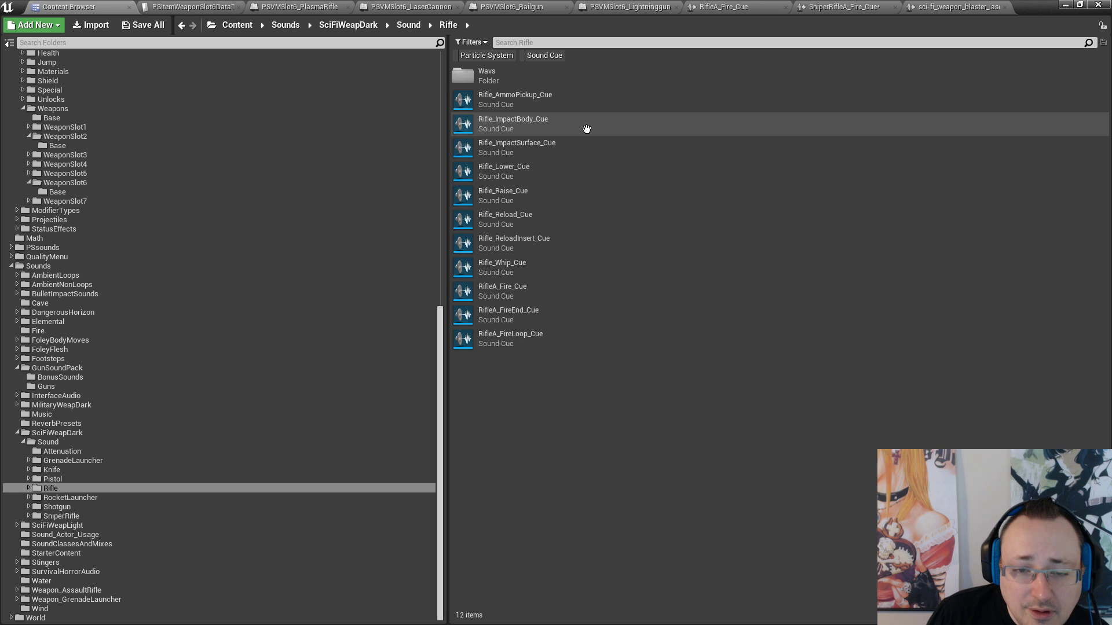
left_click(464, 146)
left_click(508, 145)
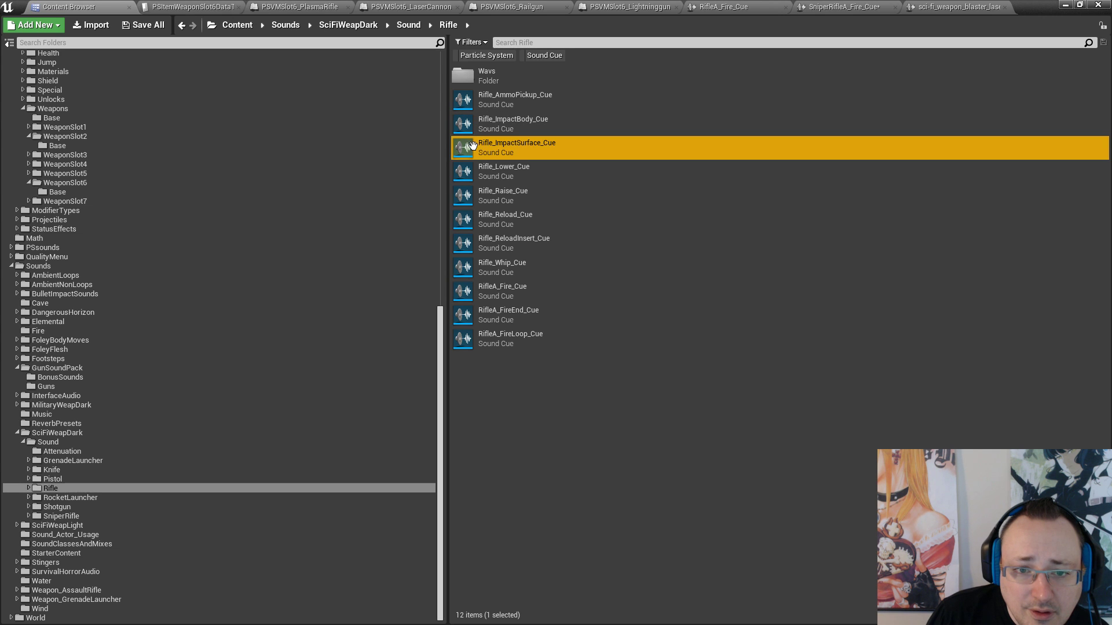
Open Rifle_ImpactSurface_Cue and set its Sound Class to SC_Effect
double_click(527, 146)
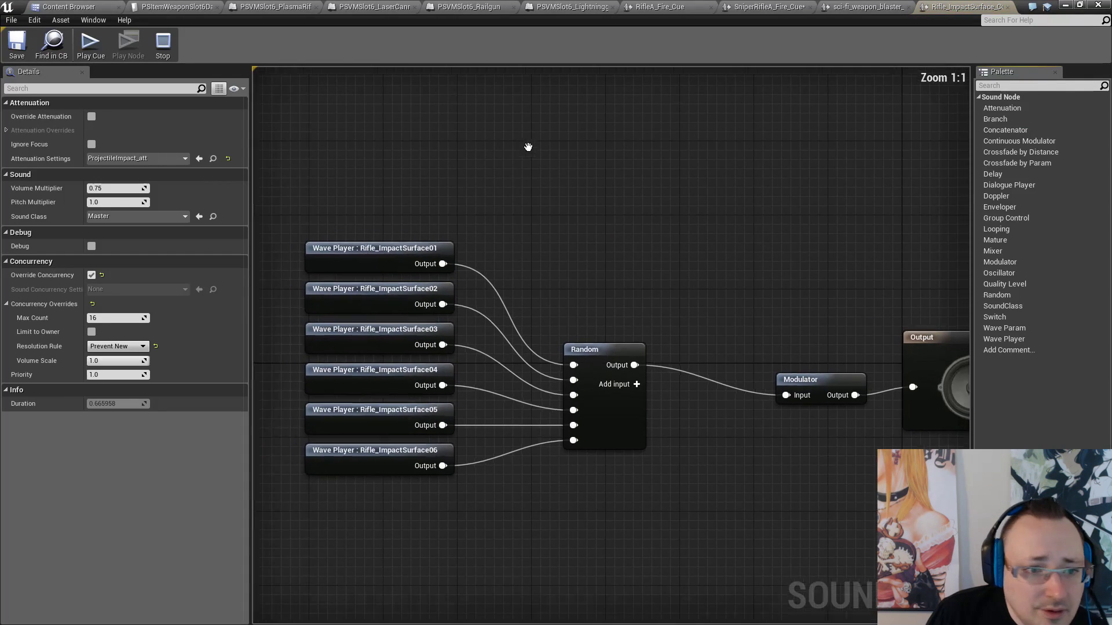
left_click(156, 216)
scroll(187, 439, "down", 1)
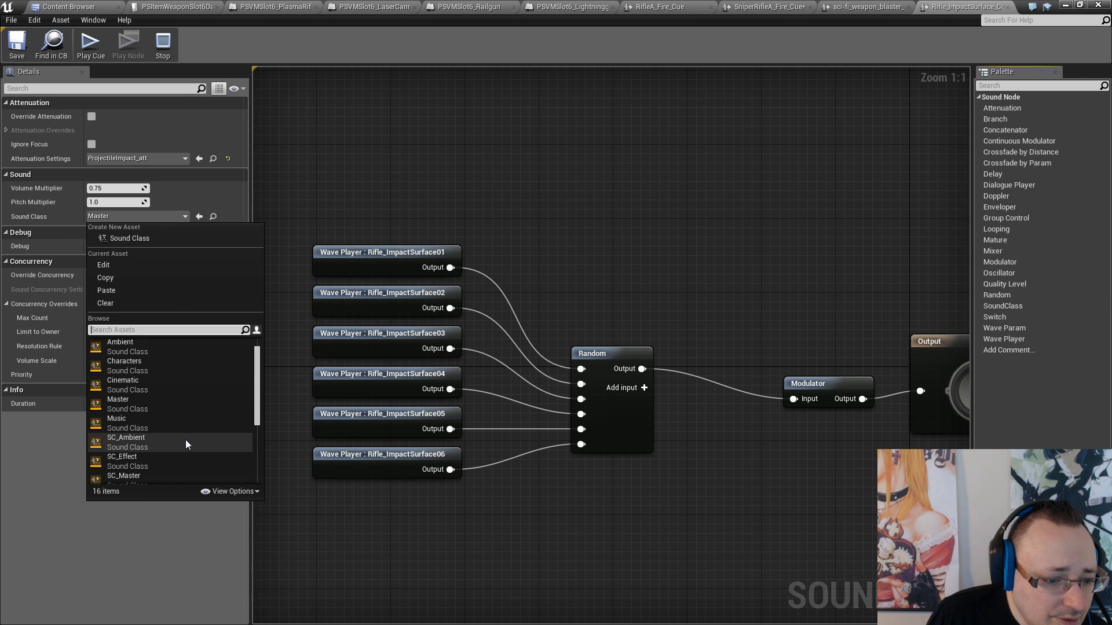
left_click(175, 456)
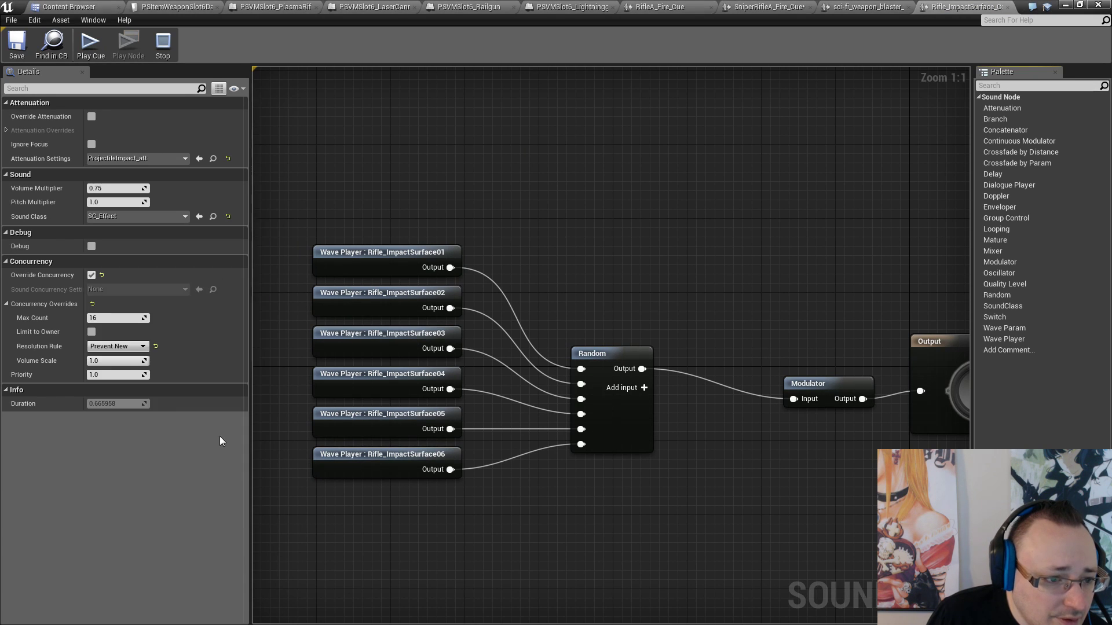
Set the impact cue's Max Count to 4 and its Resolution Rule to Stop Oldest, and save it after a test playback
left_click(112, 317)
type("4")
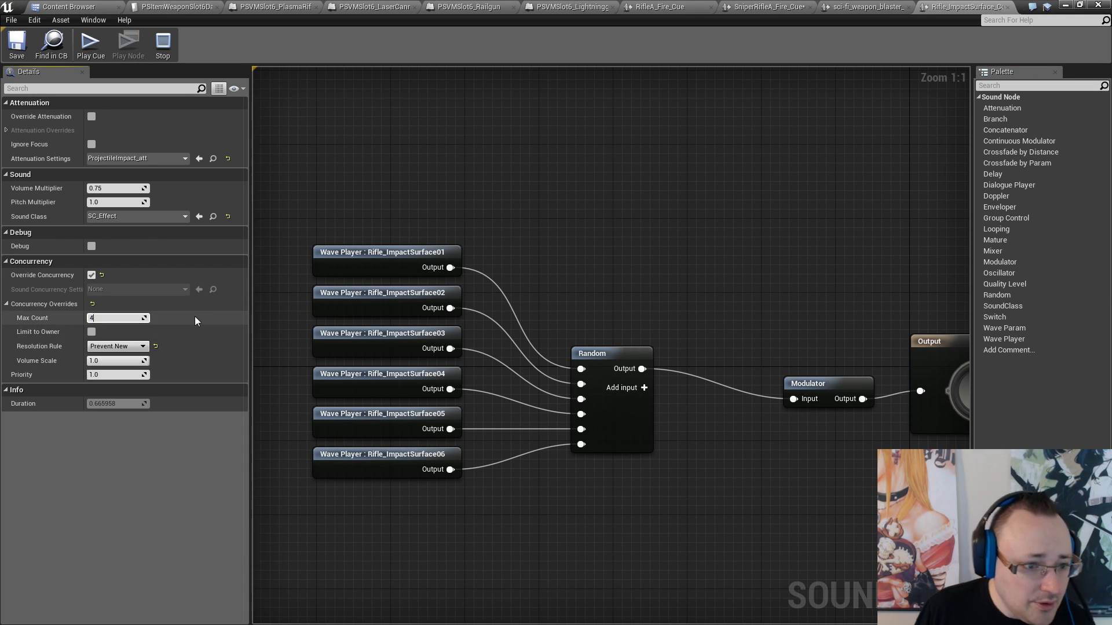
key("Return")
left_click(118, 346)
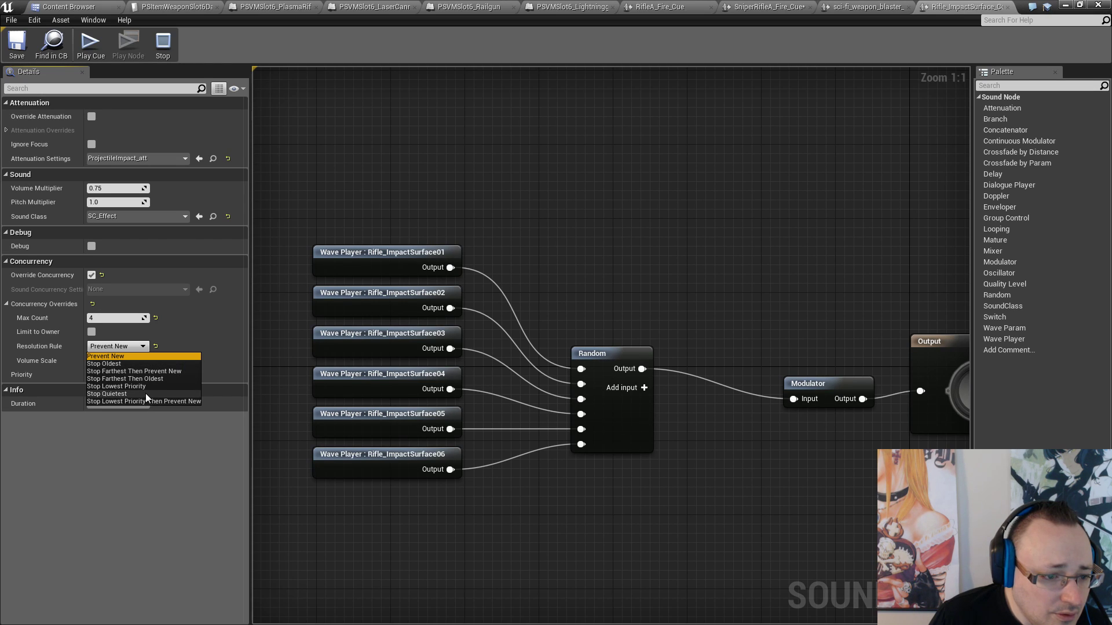
left_click(143, 364)
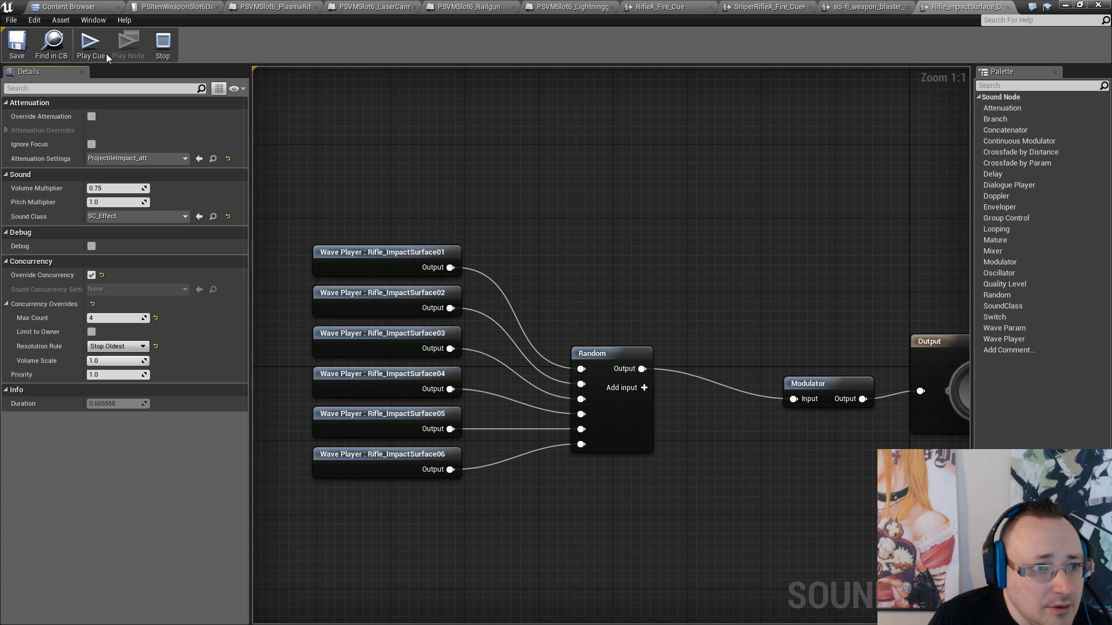
left_click(96, 42)
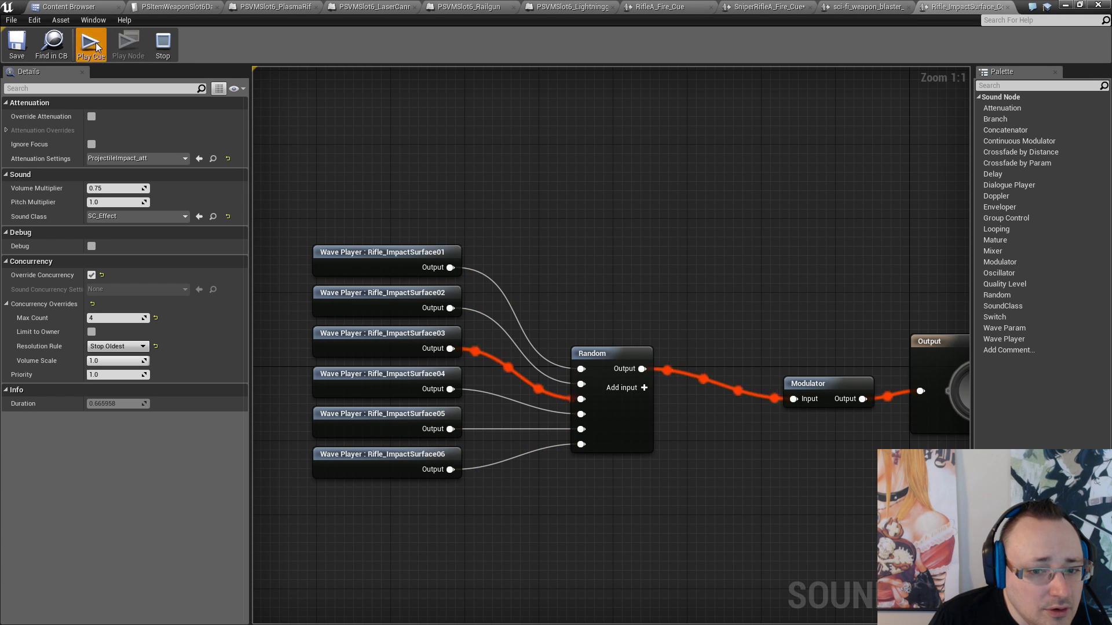
left_click(17, 45)
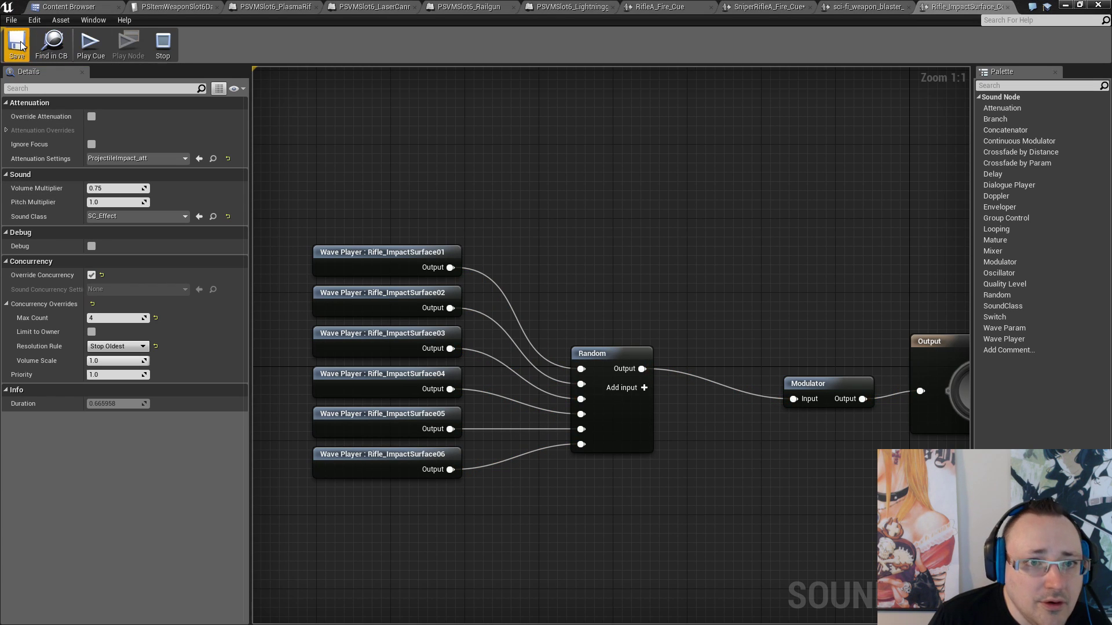
Assign Rifle_ImpactSurface_Cue to the Rail Gun's Projectile_ImpactSound and Rifle_Reload_Cue to its Weapon_Reload property
left_click(173, 6)
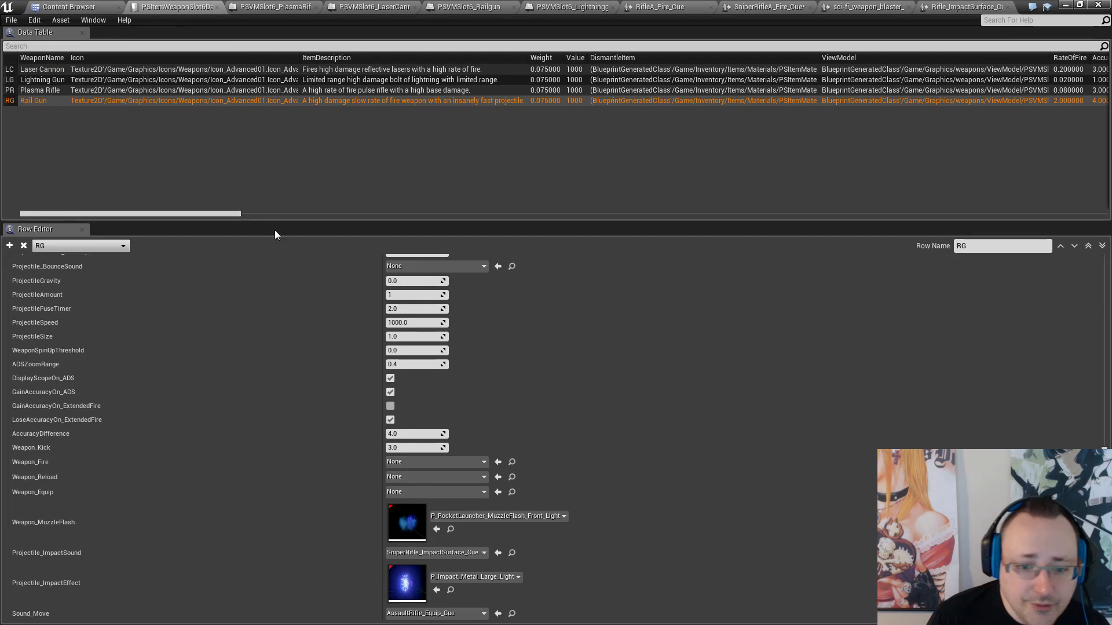
left_click(498, 553)
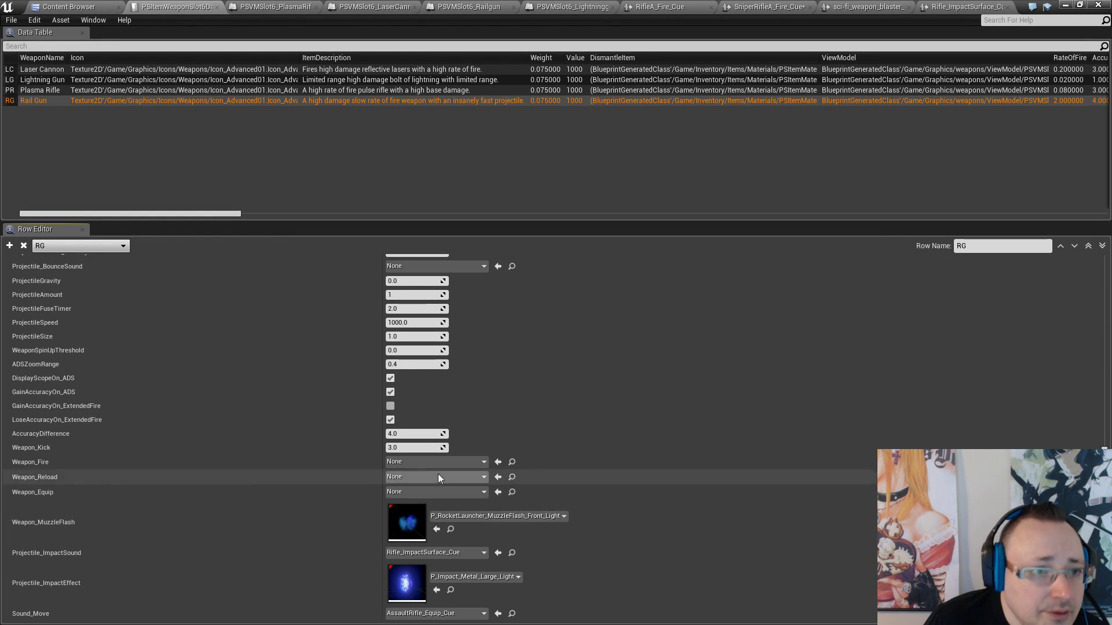
left_click(69, 6)
left_click(515, 238)
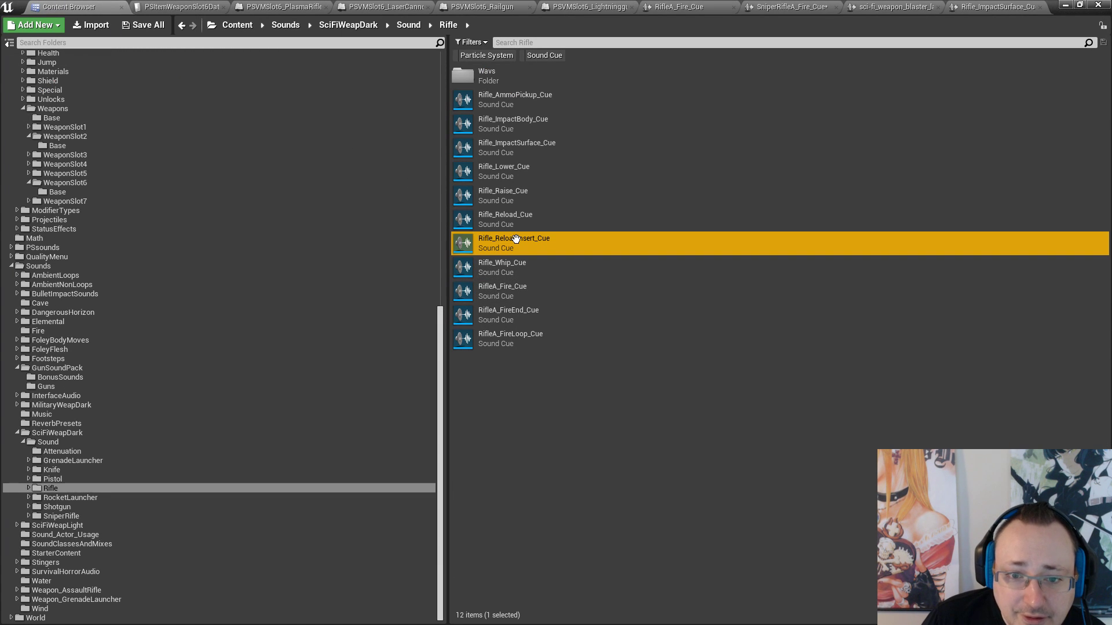
left_click(463, 223)
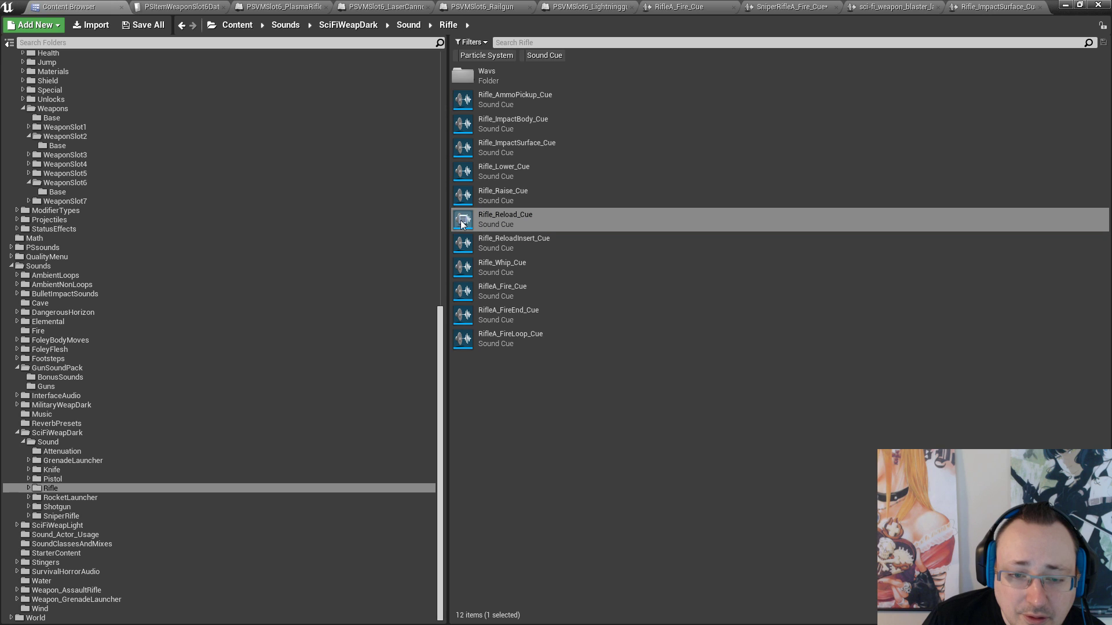
left_click(523, 219)
left_click(179, 7)
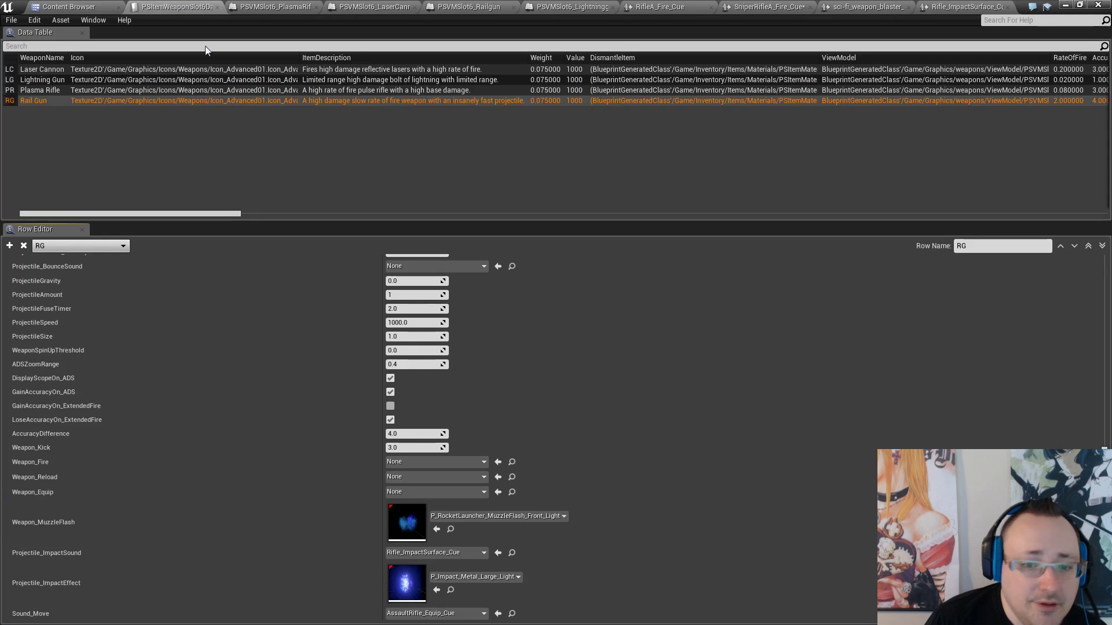
left_click(498, 476)
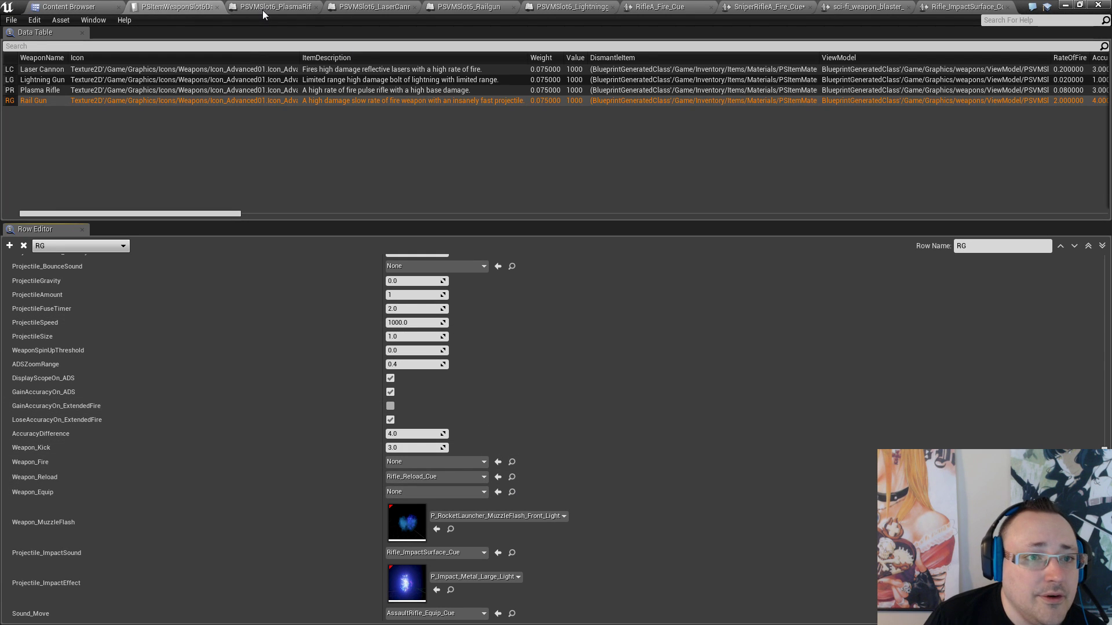
Set the Sound Class of Rifle_Reload_Cue to SC_Effect and save all modified assets
left_click(69, 7)
double_click(509, 220)
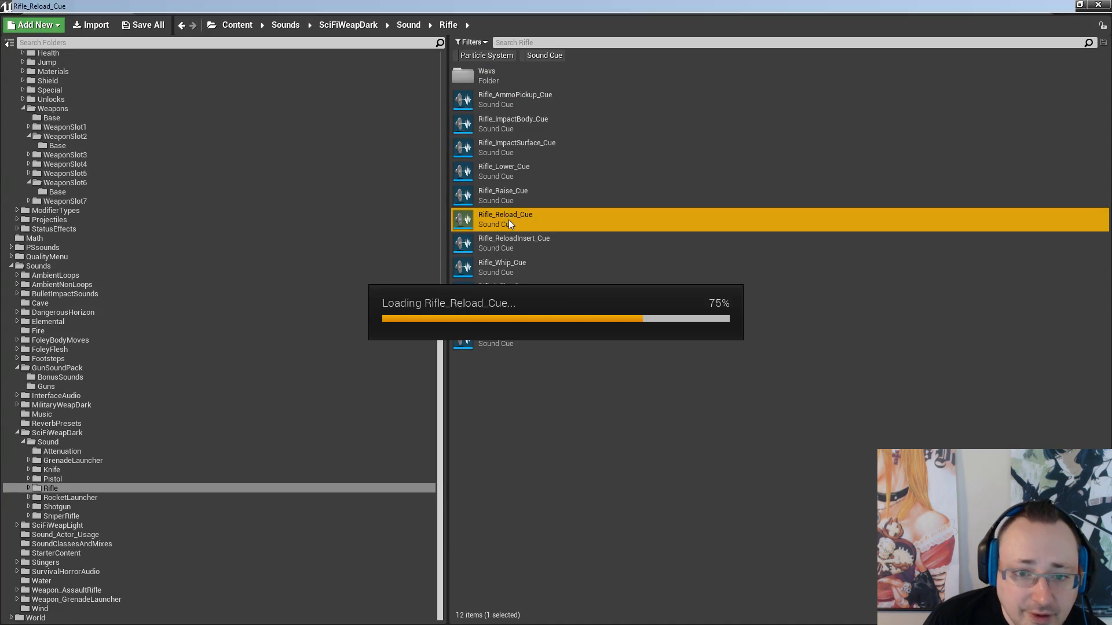
left_click(120, 222)
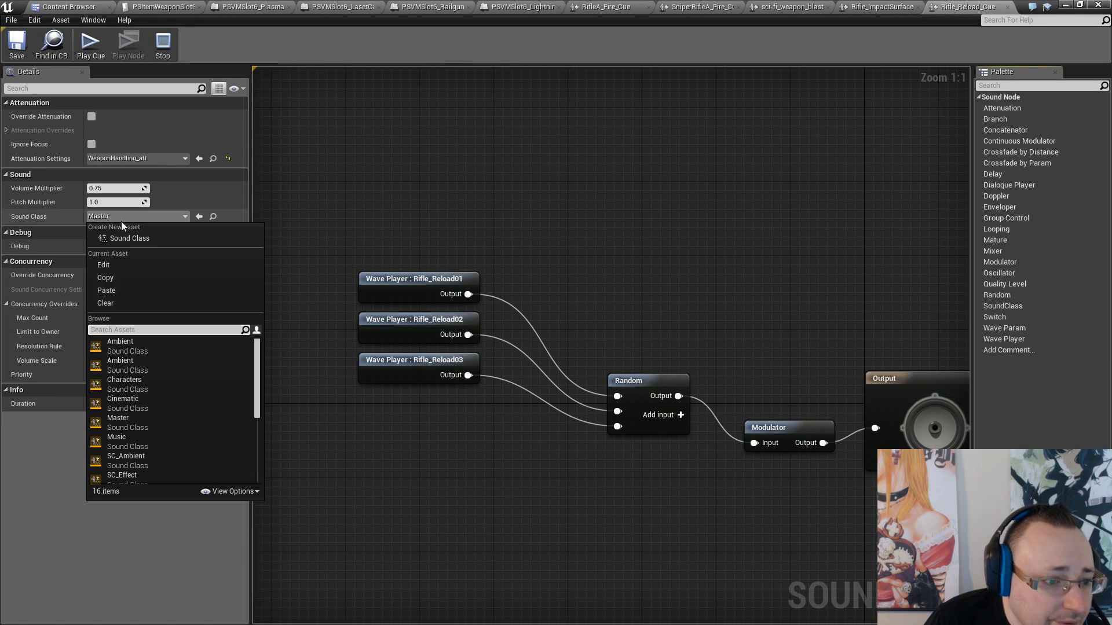
left_click(152, 476)
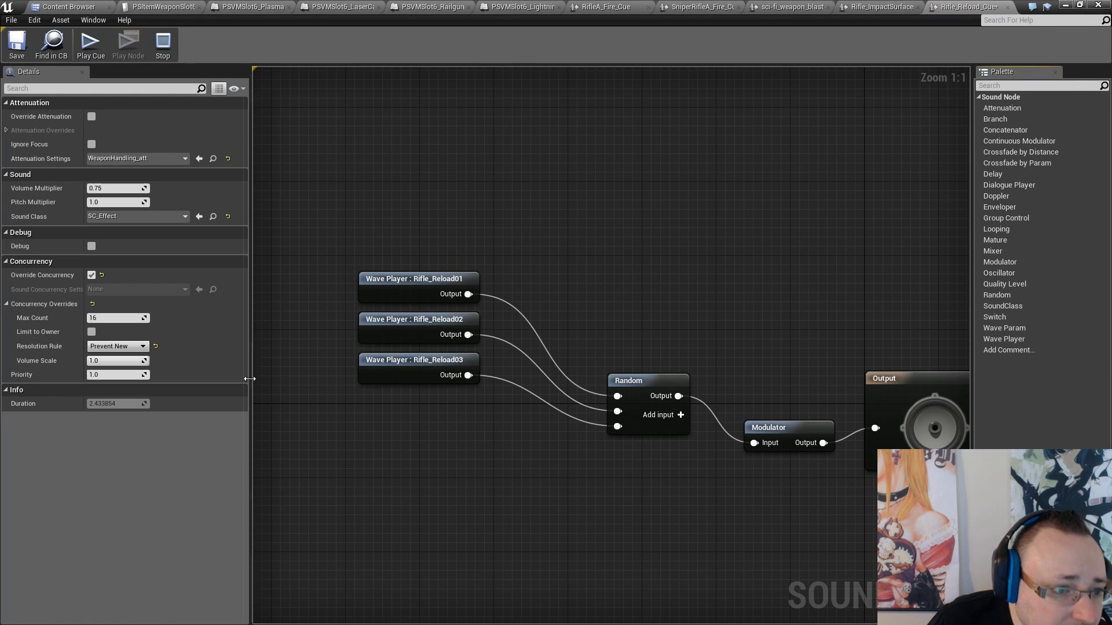
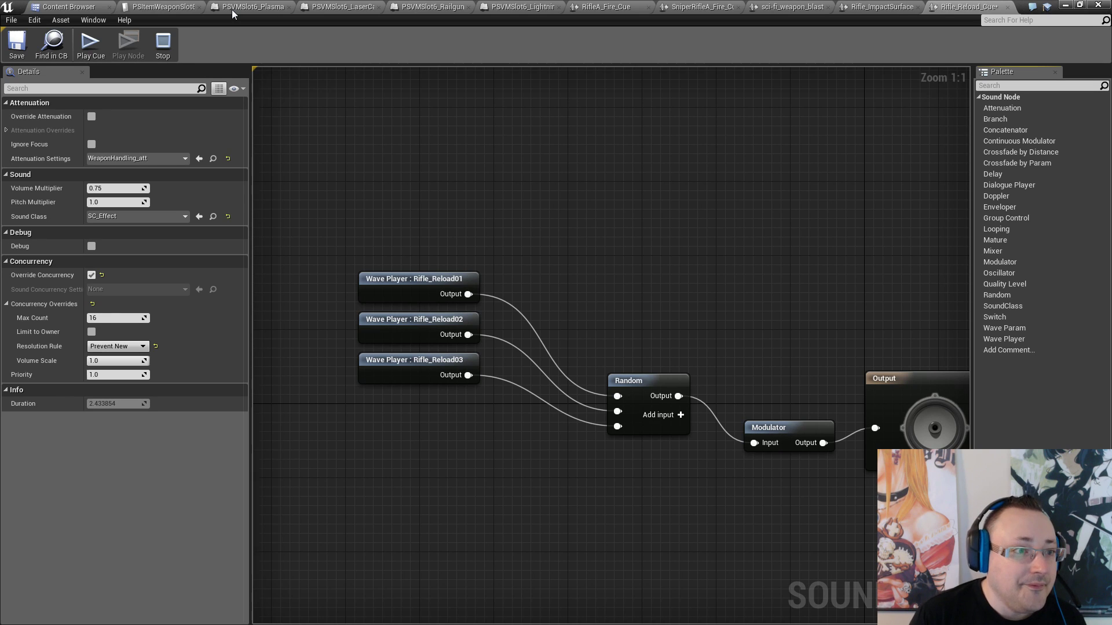
left_click(81, 7)
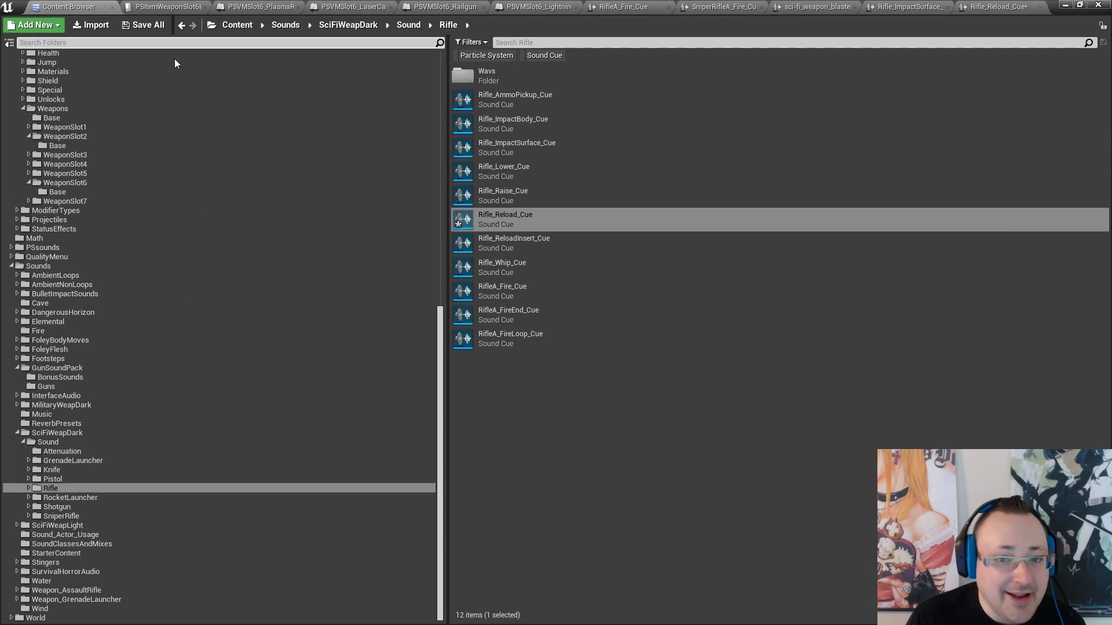
left_click(134, 27)
left_click(658, 423)
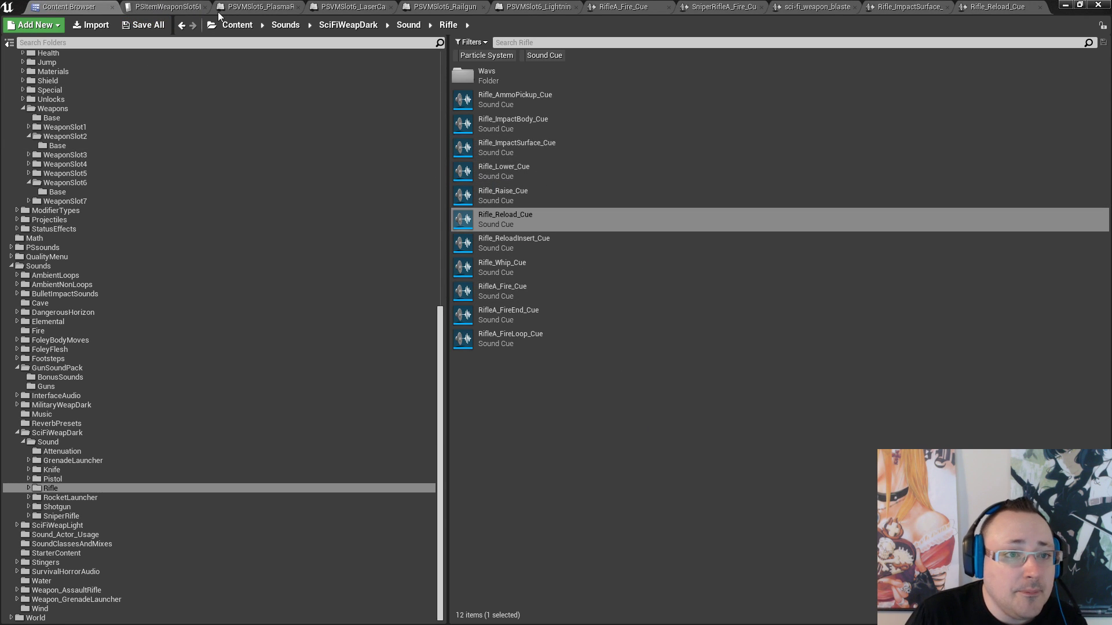
Preview Rifle_Raise_Cue in the Rifle sound folder, open it, and set its Sound Class to SC_Effect
left_click(167, 9)
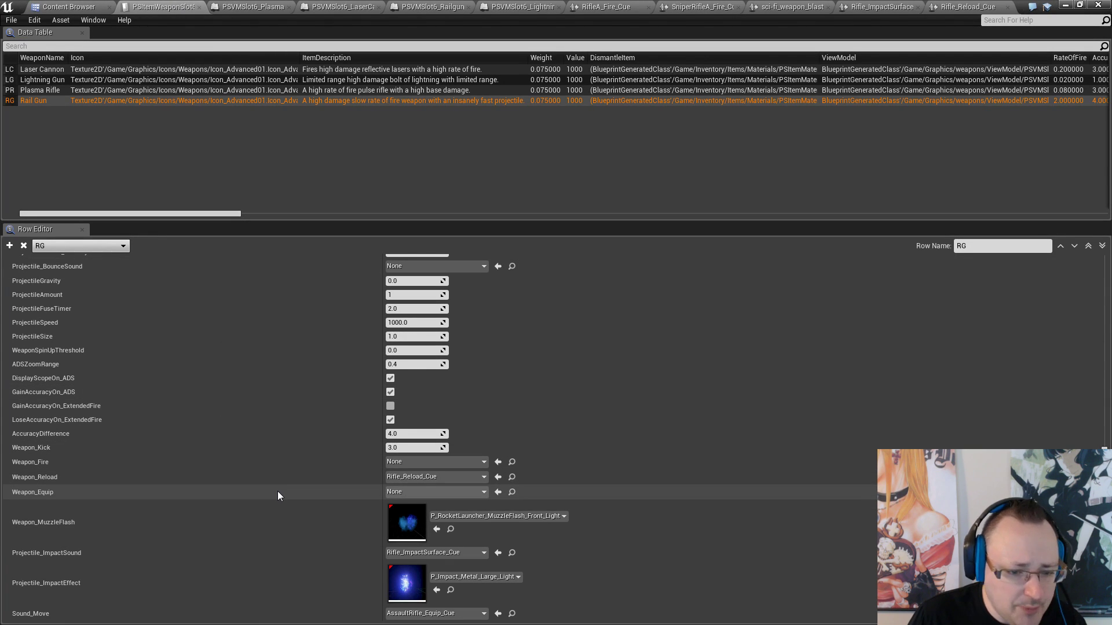
left_click(69, 7)
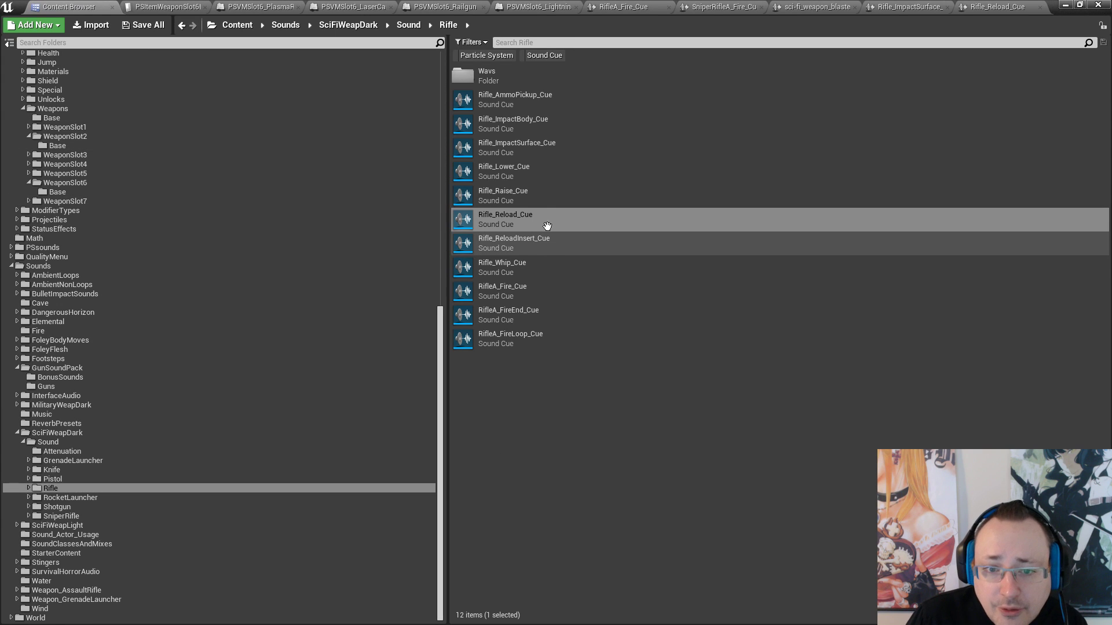
left_click(466, 199)
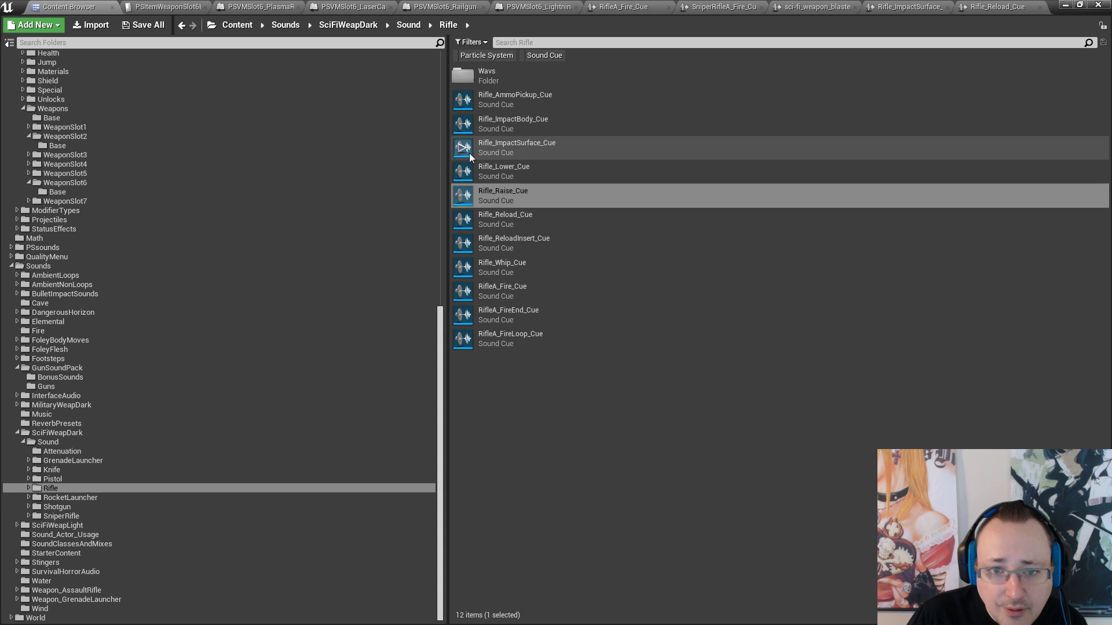
double_click(499, 194)
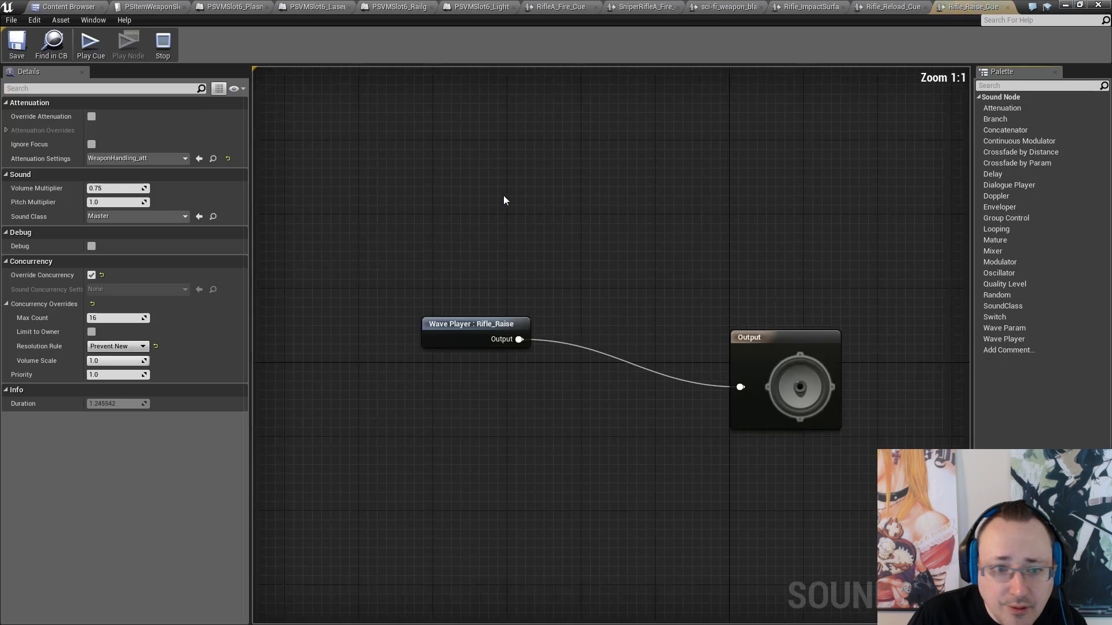
left_click(102, 216)
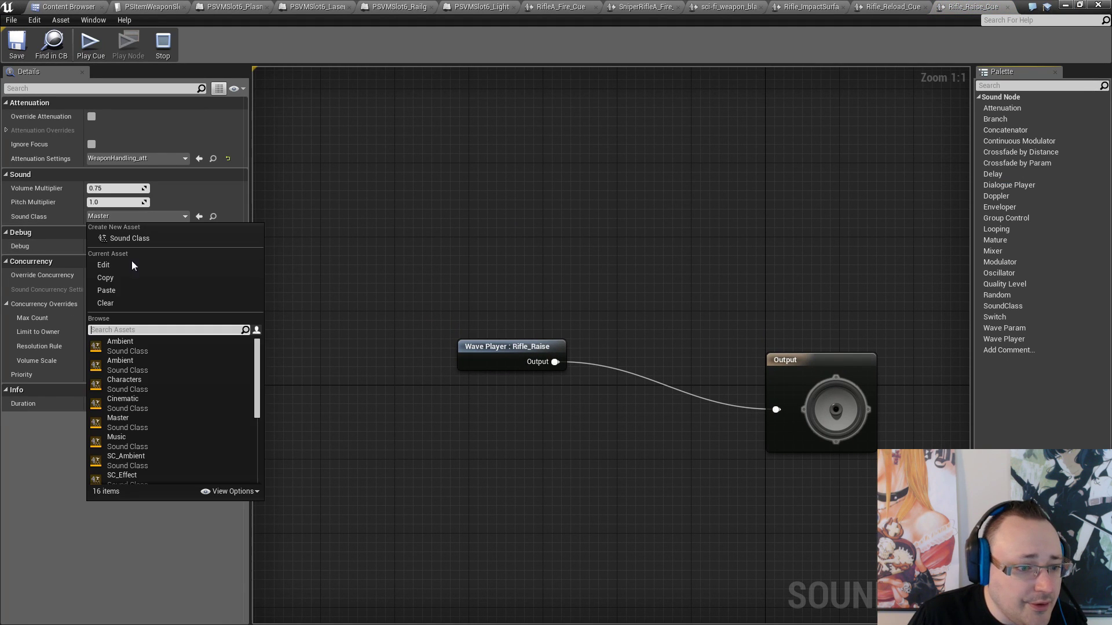
left_click(144, 470)
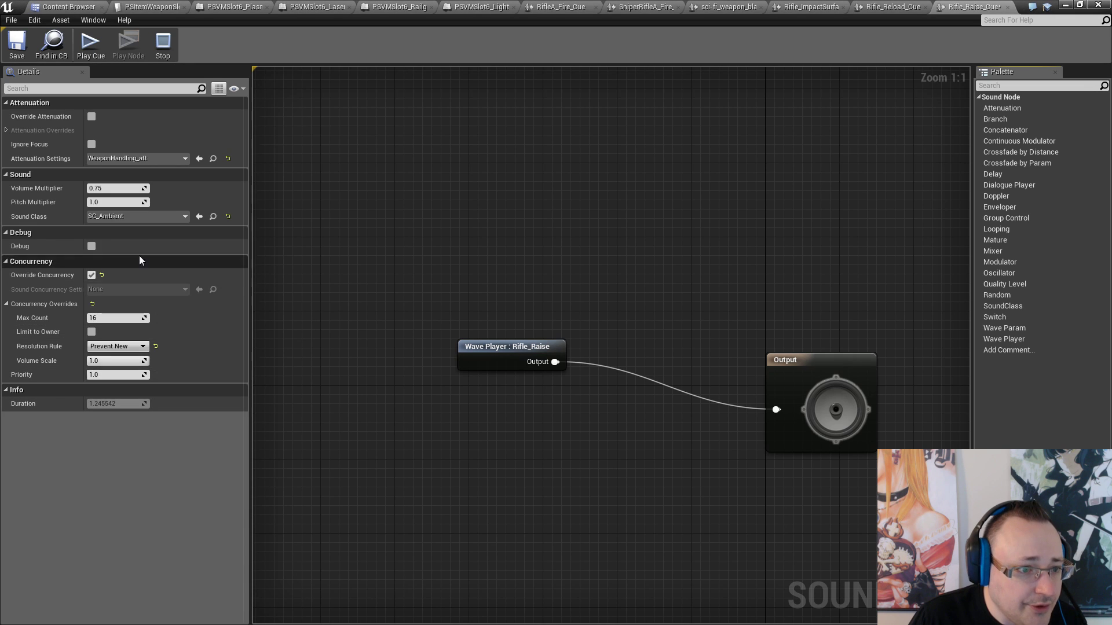
left_click(131, 214)
left_click(124, 476)
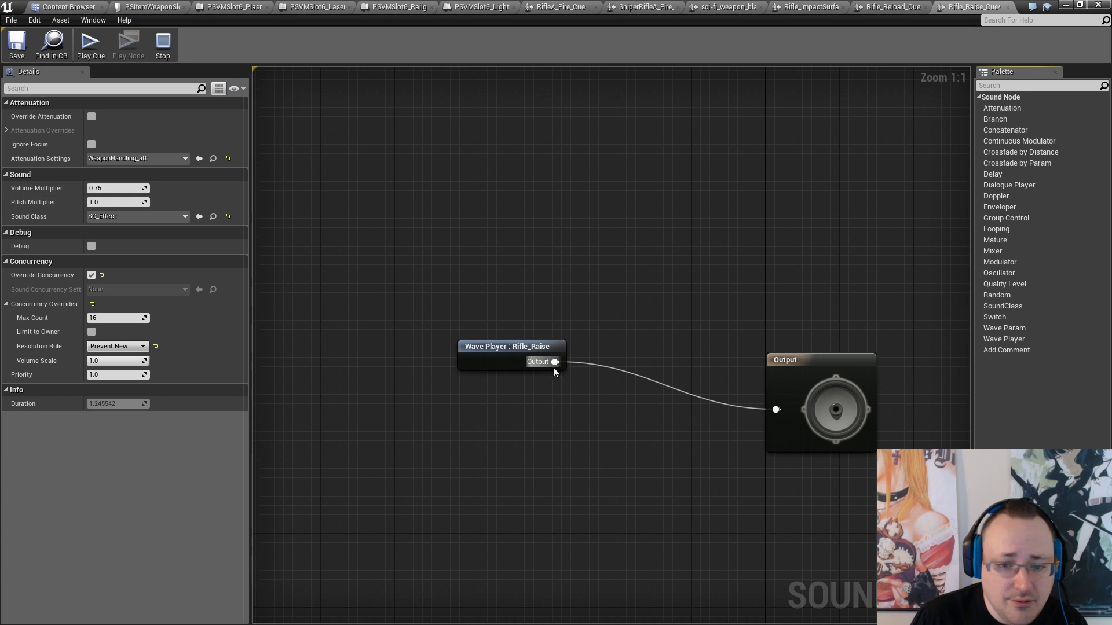
Reposition the Rifle_Raise wave player and Output nodes lower in the cue graph
left_click_drag(503, 348, 514, 394)
left_click_drag(787, 363, 790, 395)
left_click(798, 334)
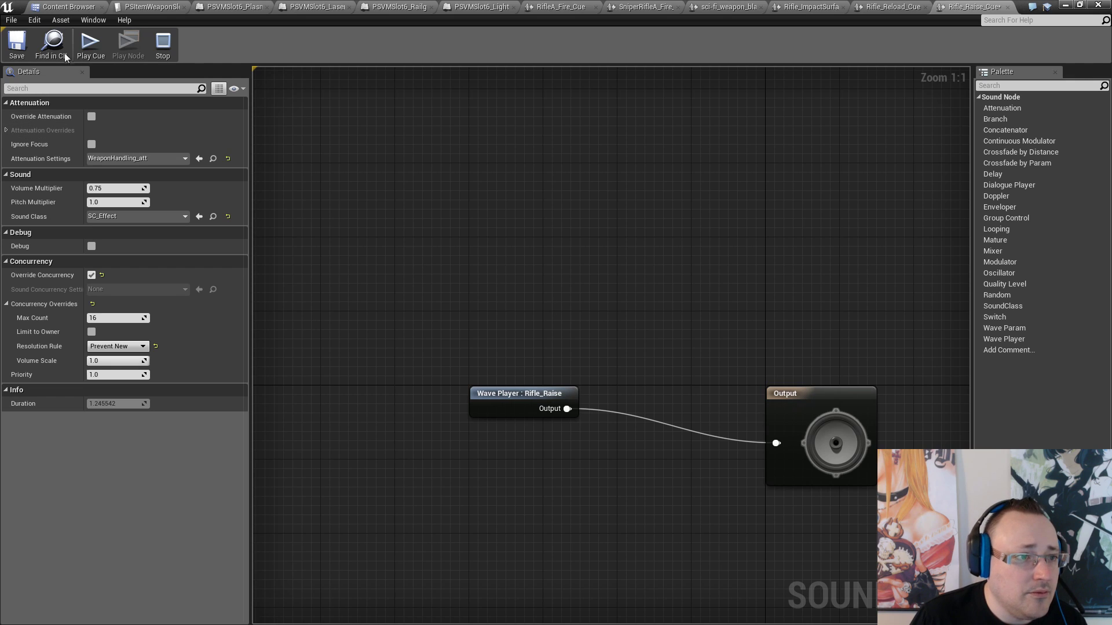
Save Rifle_Raise_Cue and assign it to the Rail Gun's Weapon_Equip property
left_click(22, 46)
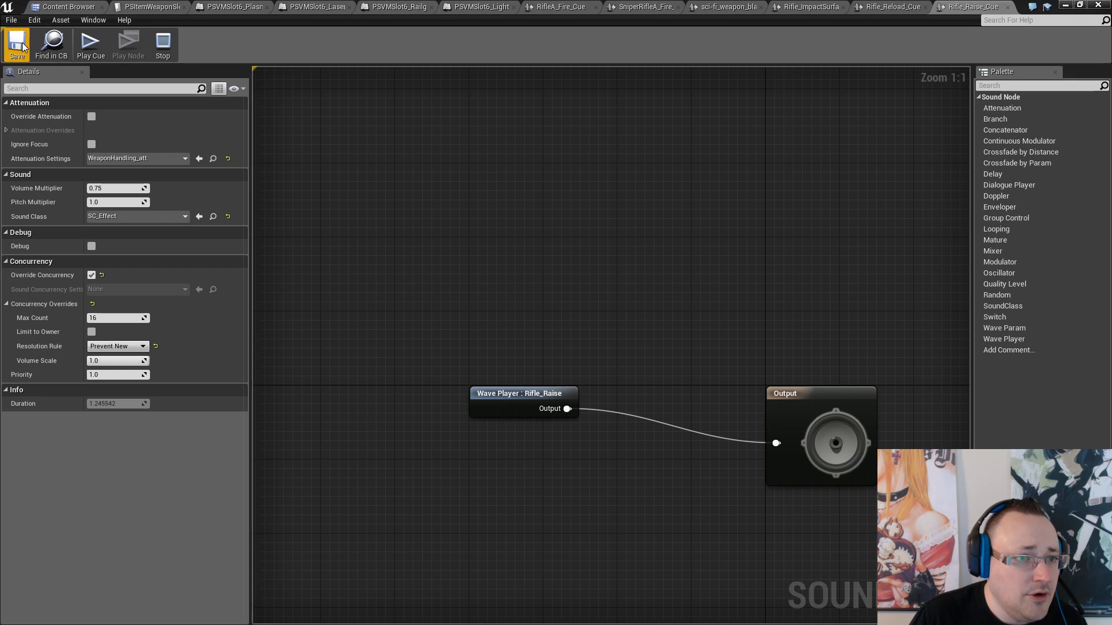
left_click(165, 7)
left_click(498, 492)
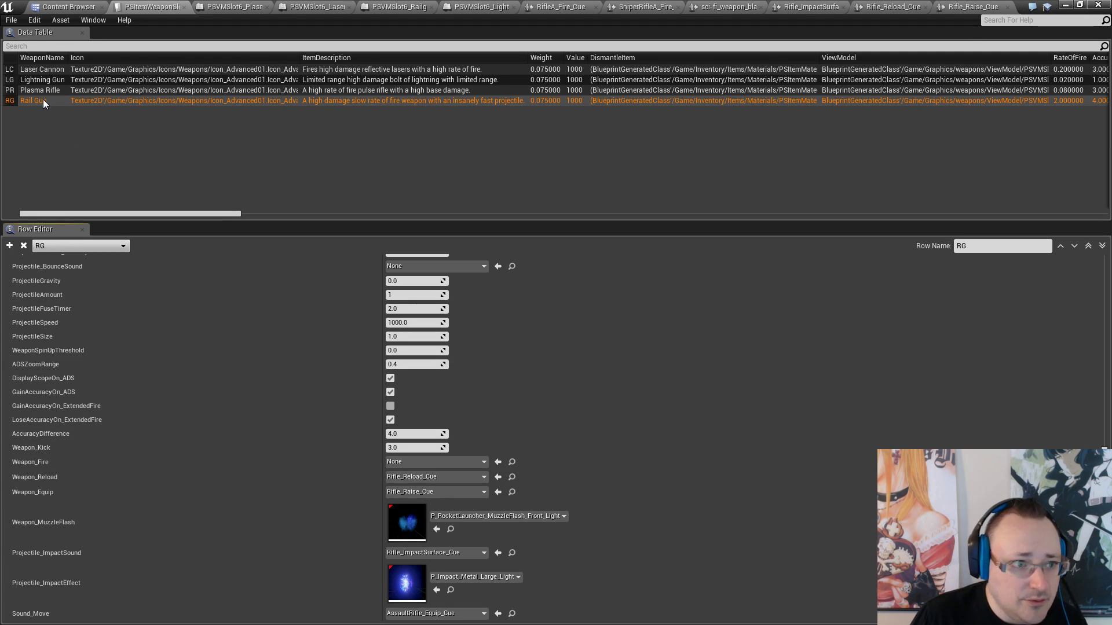
Preview cues in the SciFiWeapDark SniperRifle folder and assign SniperRifleA_Fire_Cue to the Rail Gun's Weapon_Fire property
left_click(66, 7)
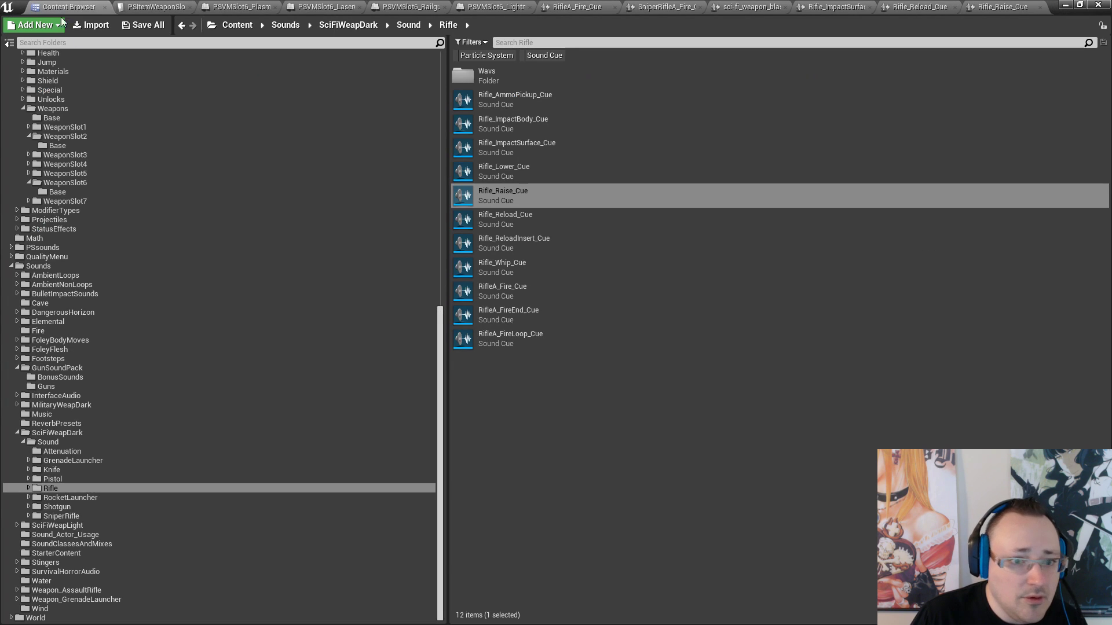
mouse_move(468, 293)
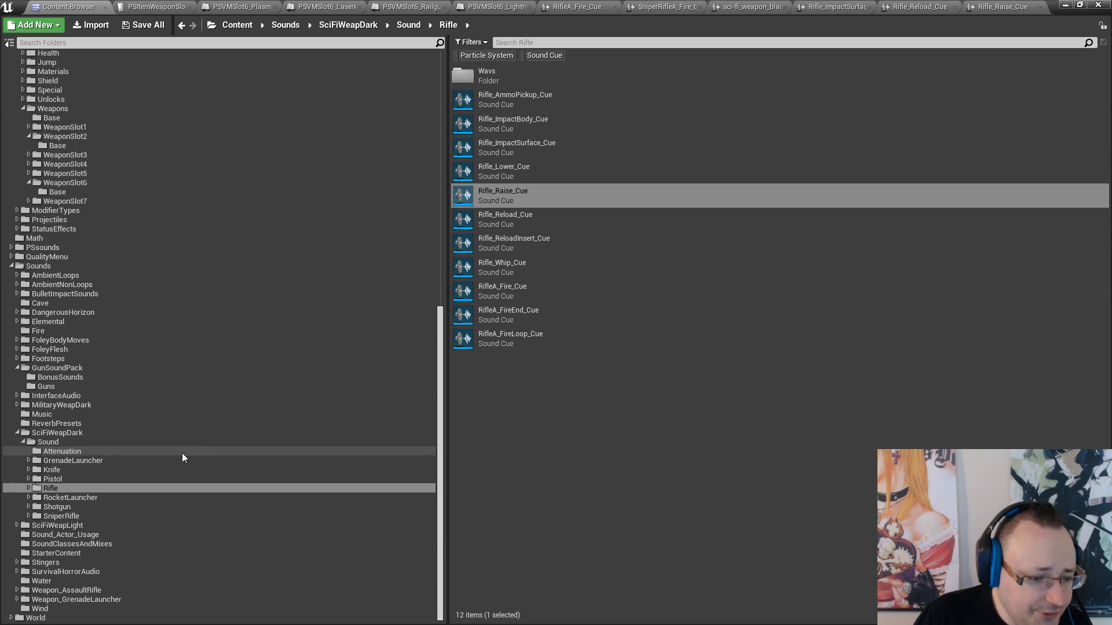
left_click(82, 515)
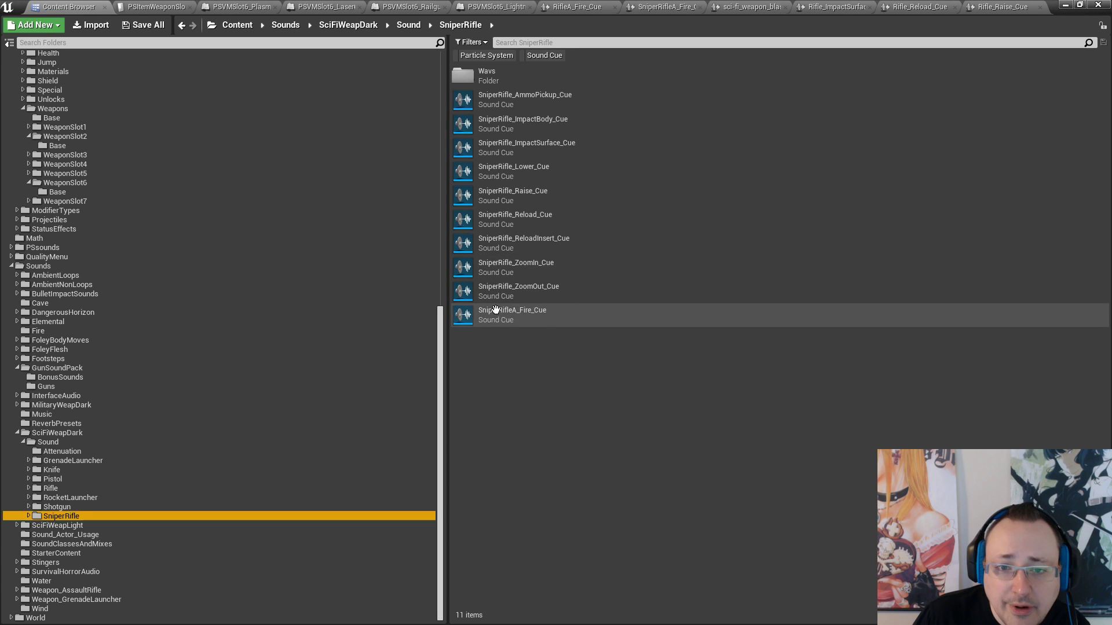
left_click(462, 195)
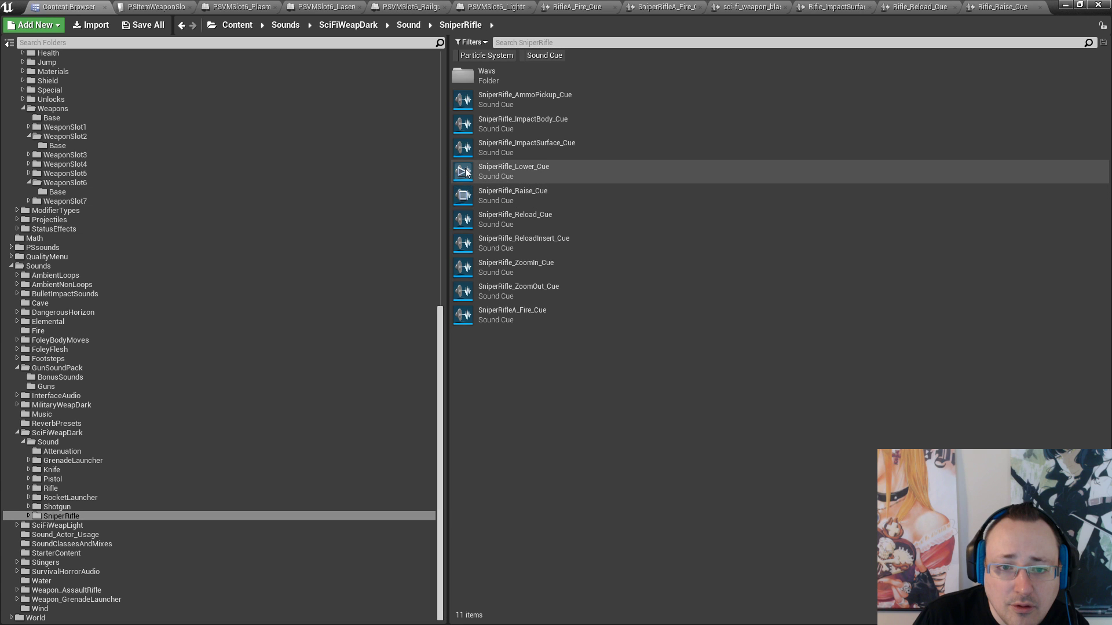
left_click(465, 172)
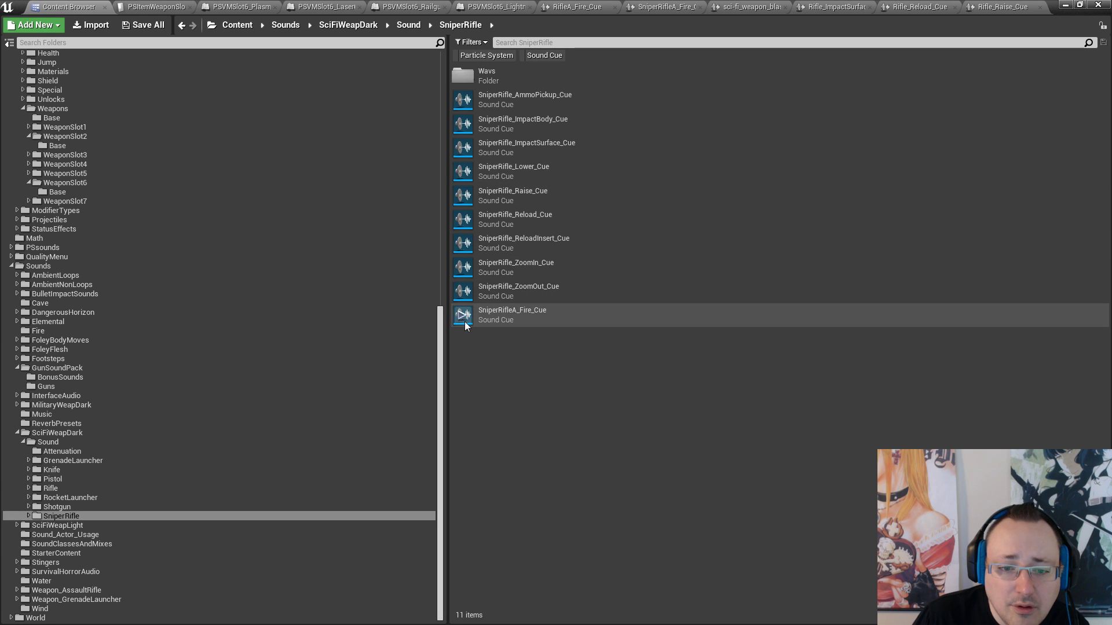
left_click(463, 318)
left_click(513, 315)
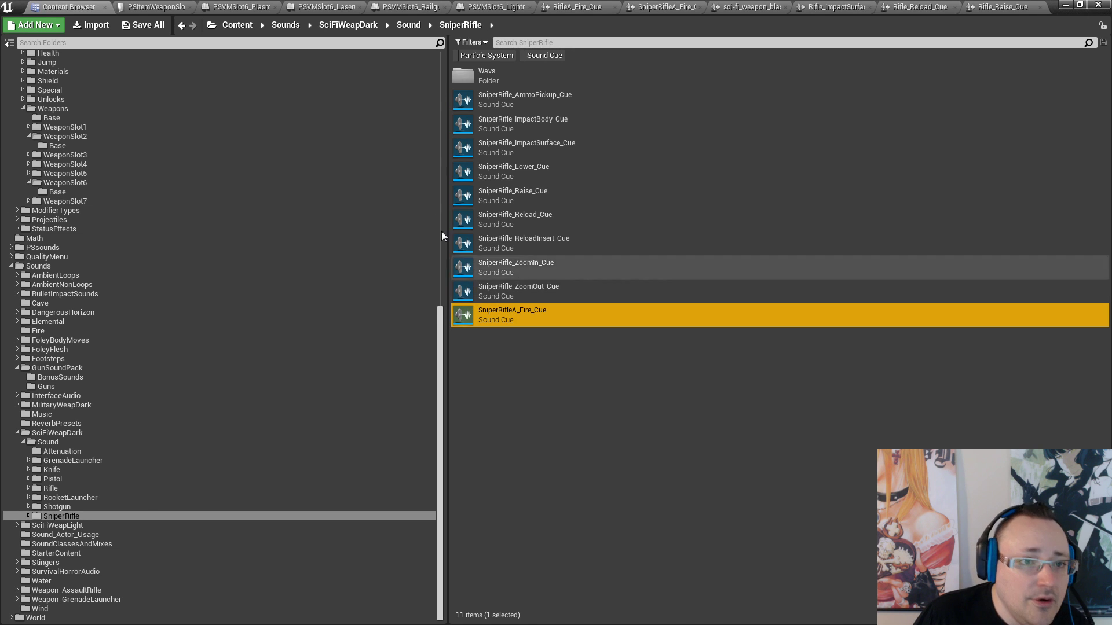
left_click(148, 7)
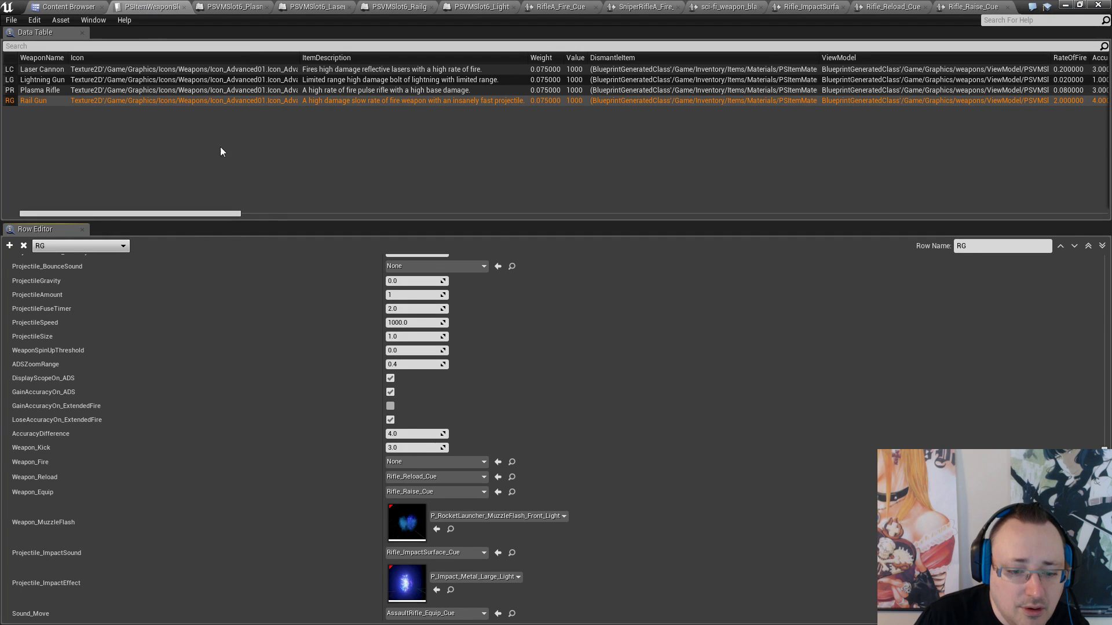
left_click(496, 463)
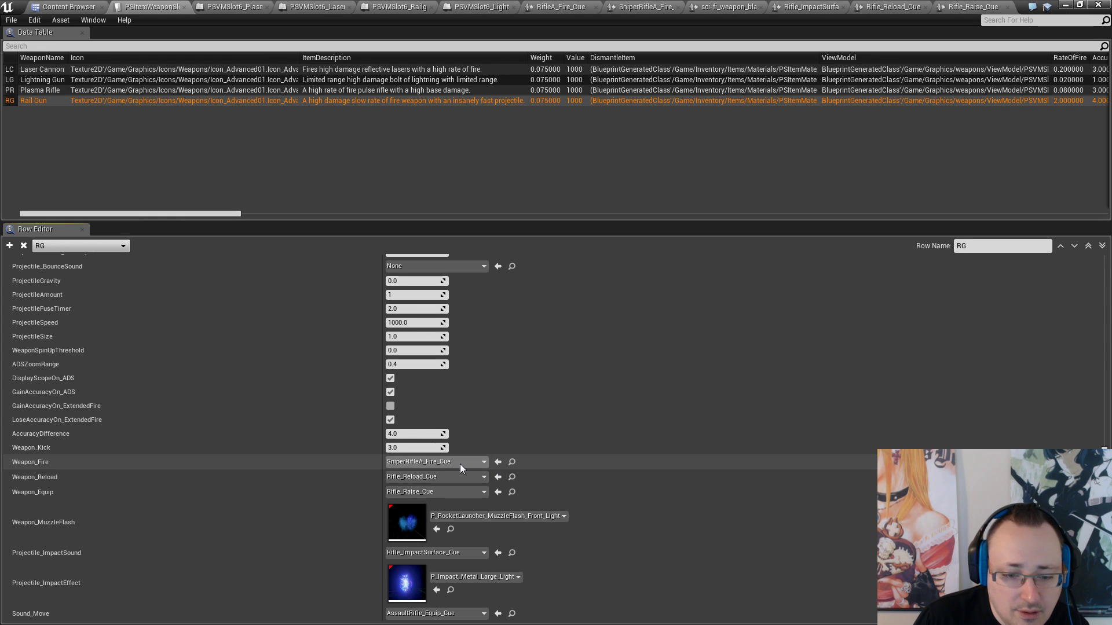
Open SniperRifleA_Fire_Cue and delete its Mono Shot Sound group and the unconnected Crossfade by Distance node with its comment
left_click(66, 7)
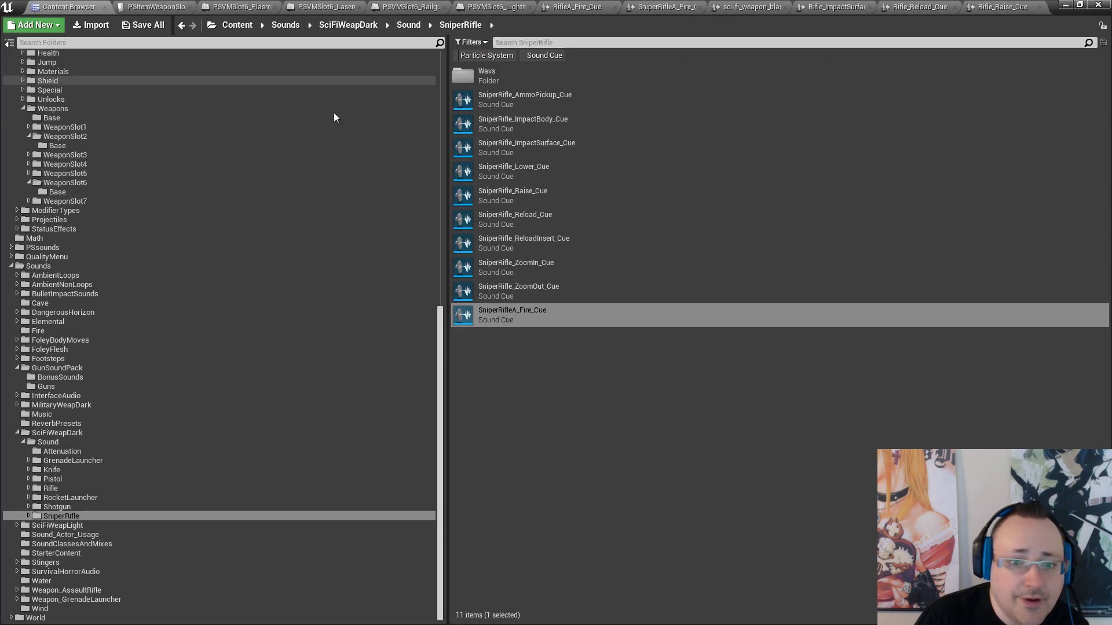
double_click(496, 320)
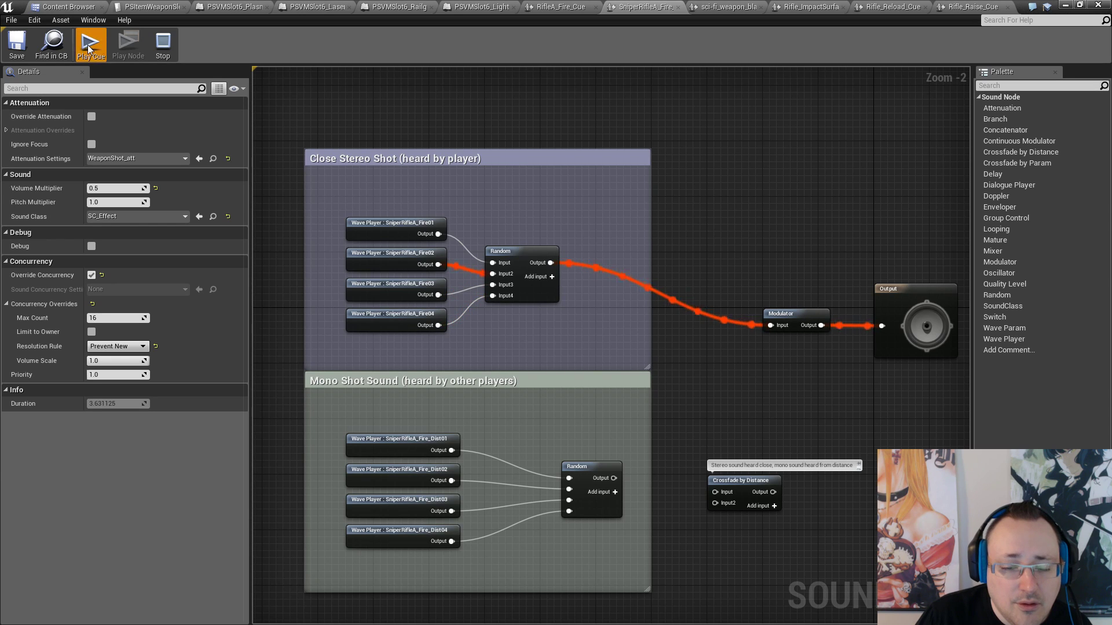
right_click_drag(740, 433, 747, 333)
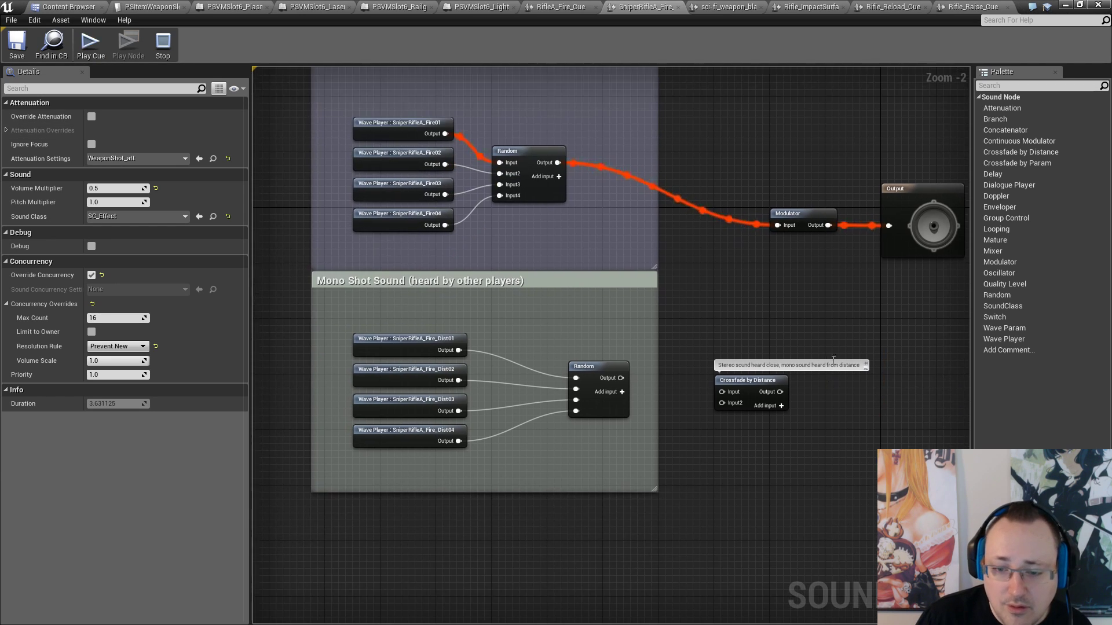
left_click_drag(397, 359, 286, 280)
key("Delete")
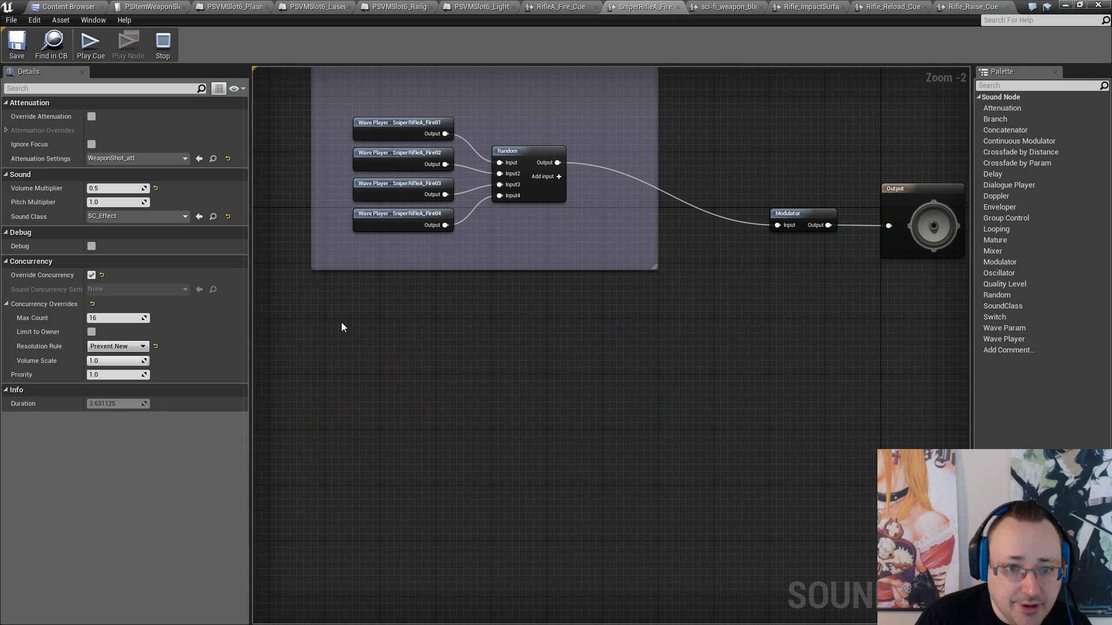
Move the Close Stereo Shot group lower in the graph and center its wave players and Random node inside the comment box
right_click_drag(421, 362, 397, 460)
left_click_drag(647, 445, 275, 136)
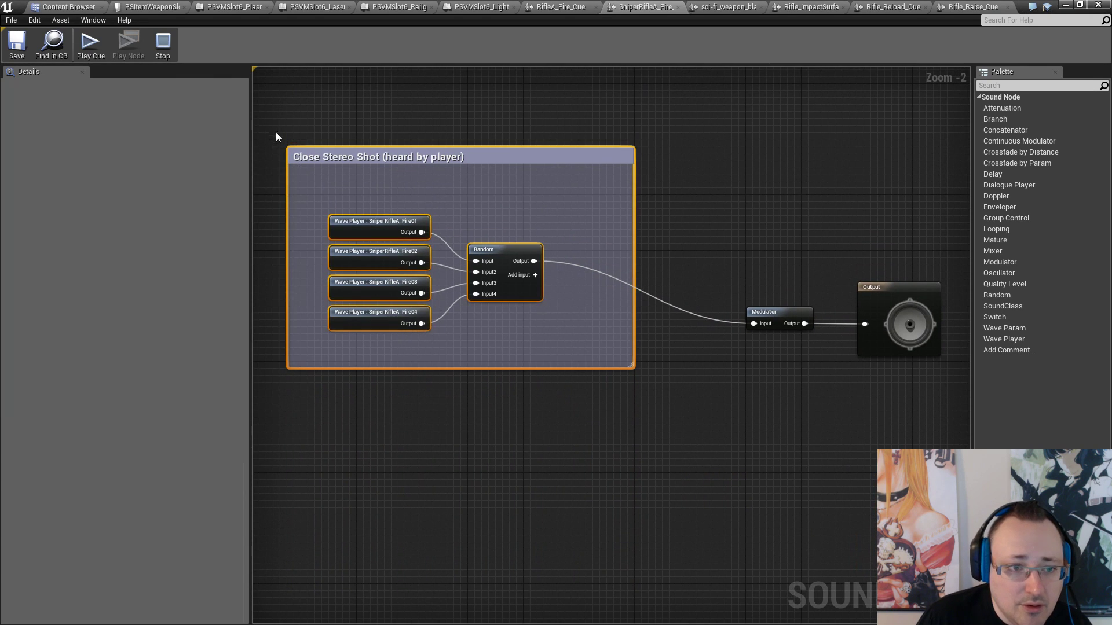
left_click_drag(373, 156, 386, 316)
left_click(488, 252)
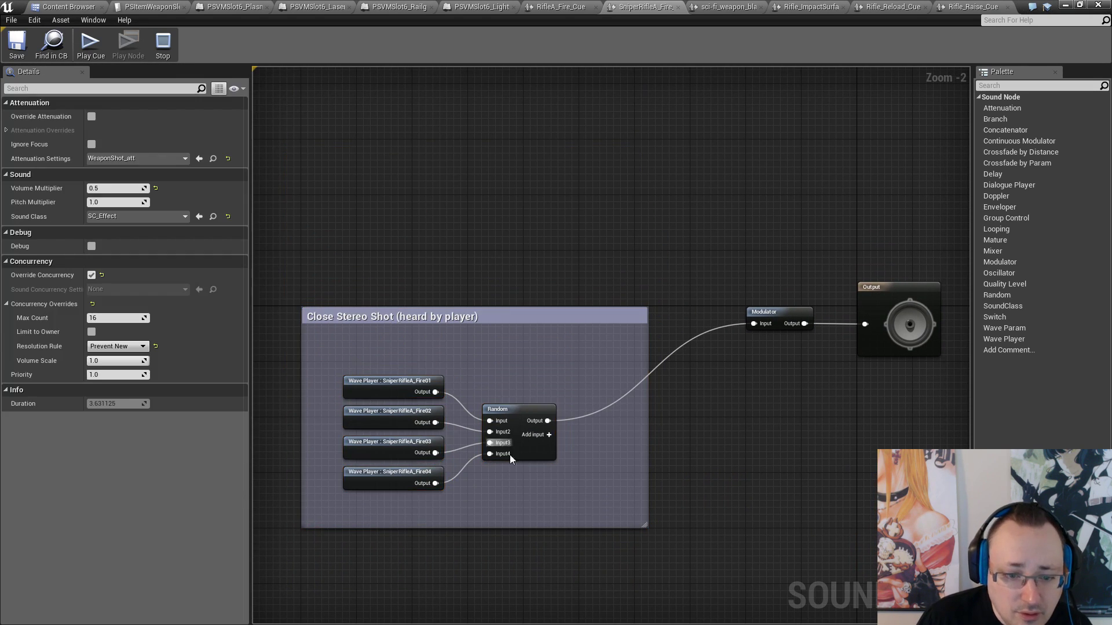
left_click_drag(383, 380, 383, 381)
left_click_drag(390, 387, 404, 376)
left_click(507, 354)
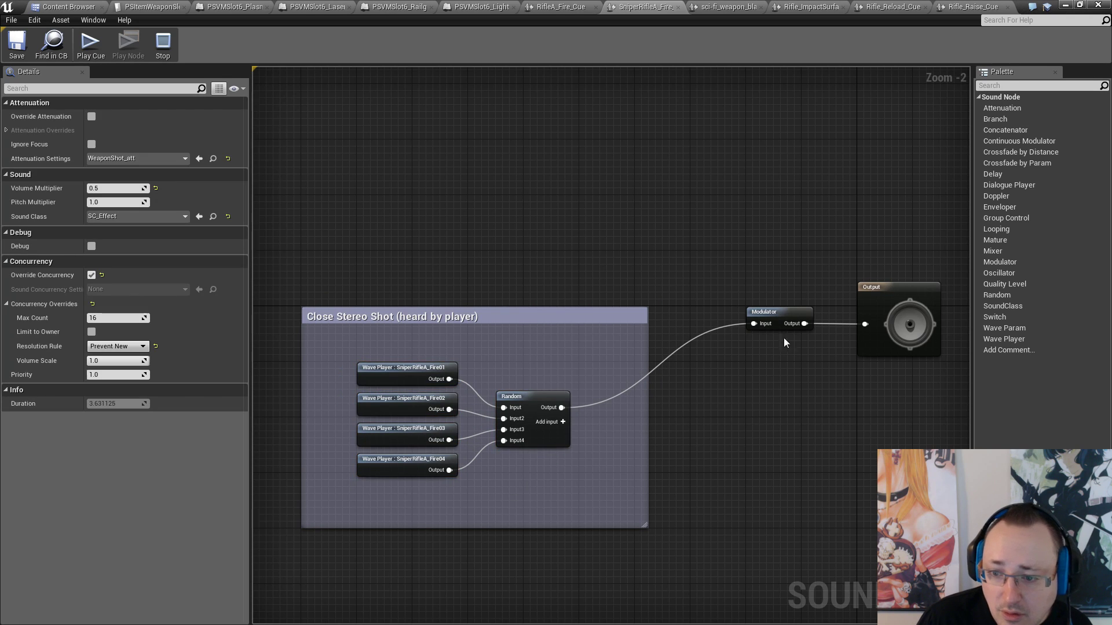
Align the Output and Modulator nodes beside the narrowed Close Stereo Shot group, and save the cue after a test playback
left_click(795, 271)
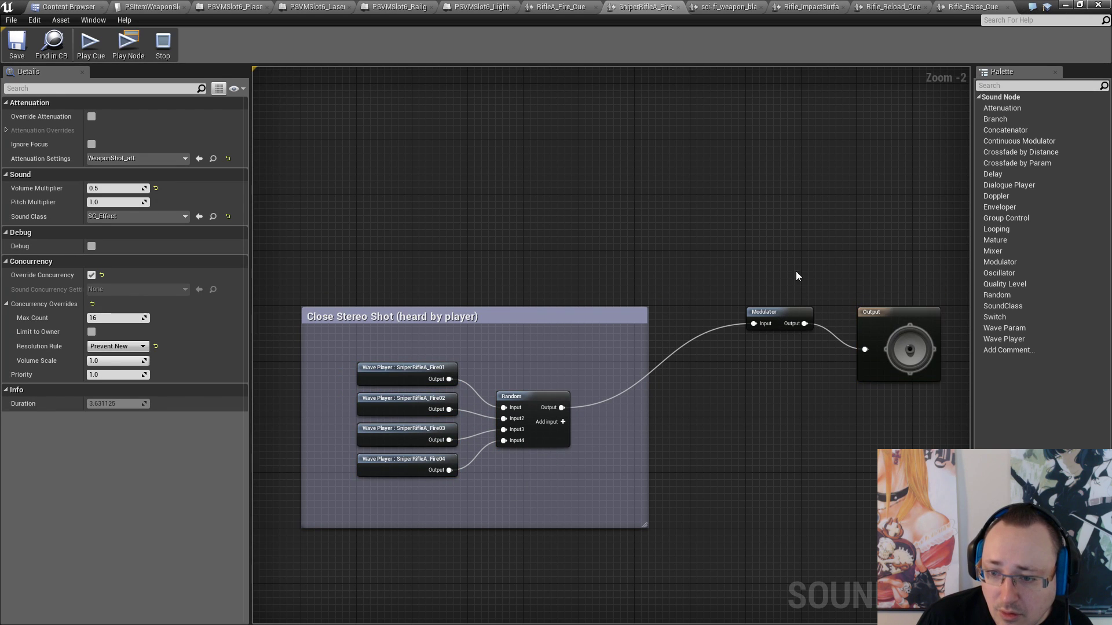
left_click_drag(776, 322, 728, 370)
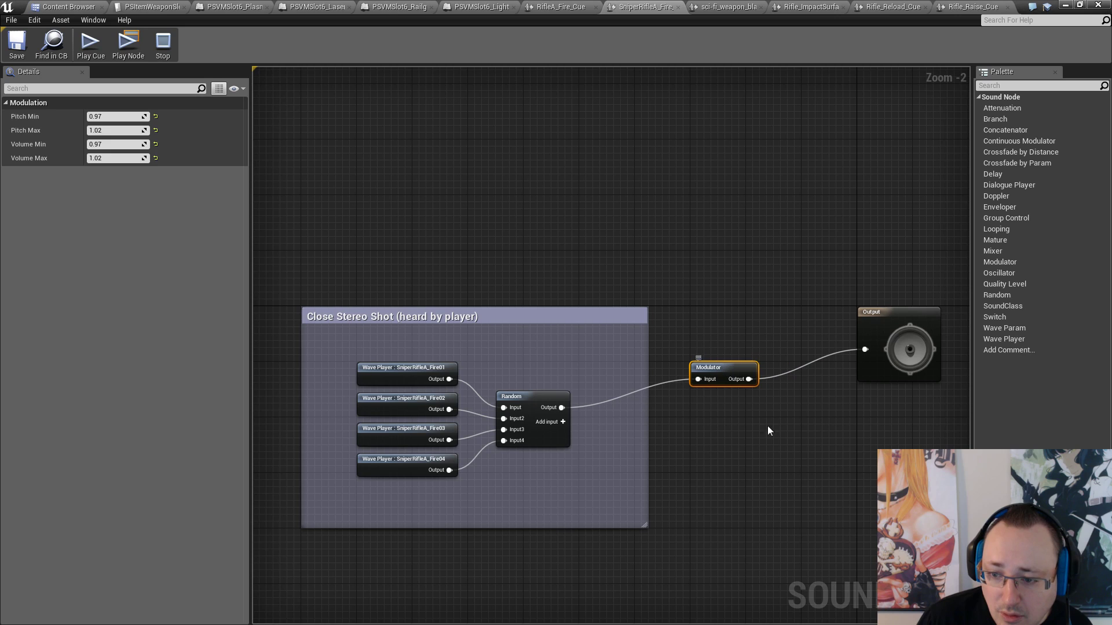
left_click(767, 426)
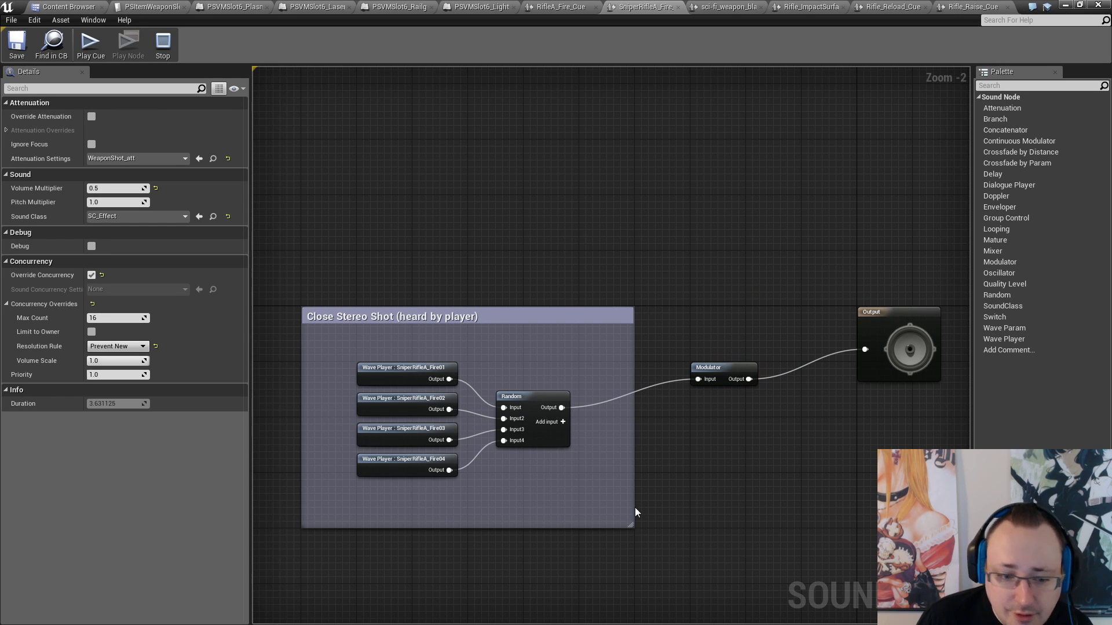
left_click(91, 41)
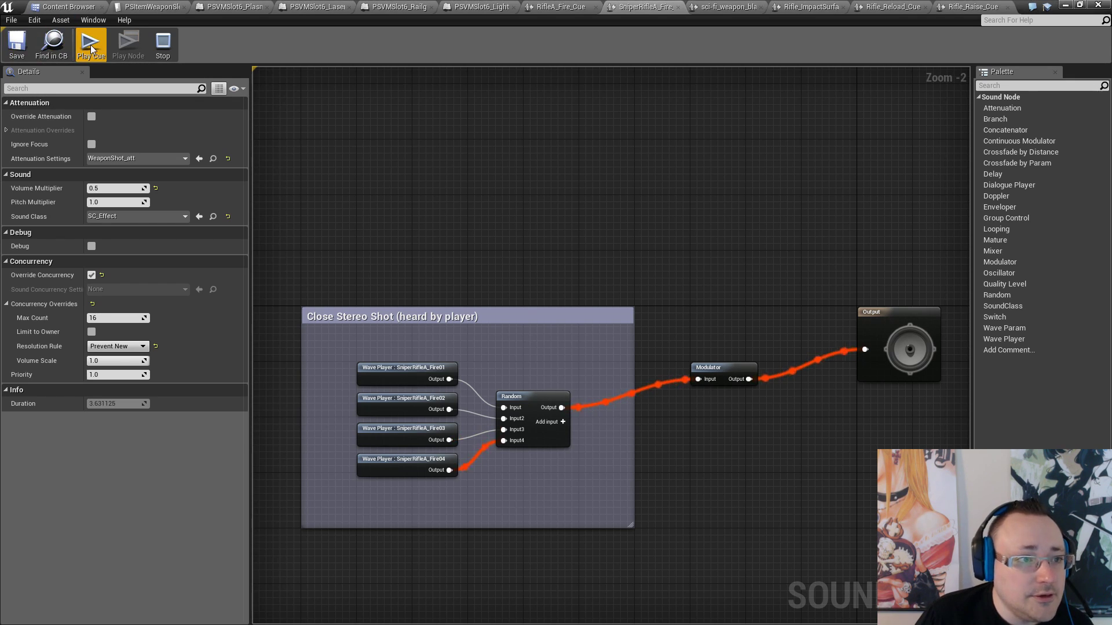
left_click(22, 43)
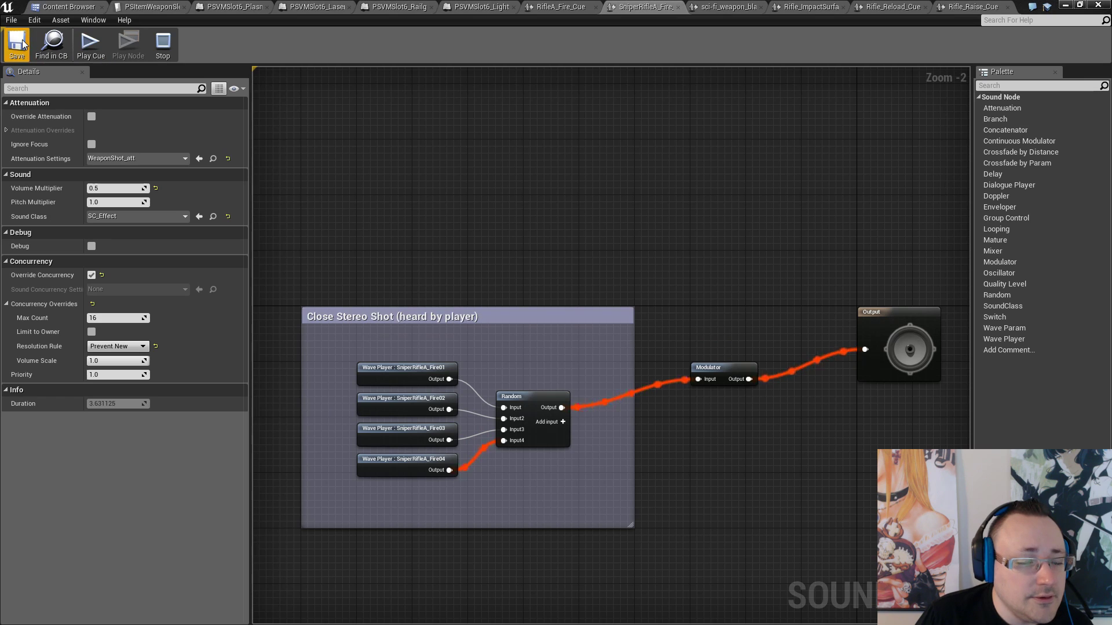
Review the Rail Gun's assigned sounds in the weapon data table and start a play test of the Hub01 level
left_click(85, 7)
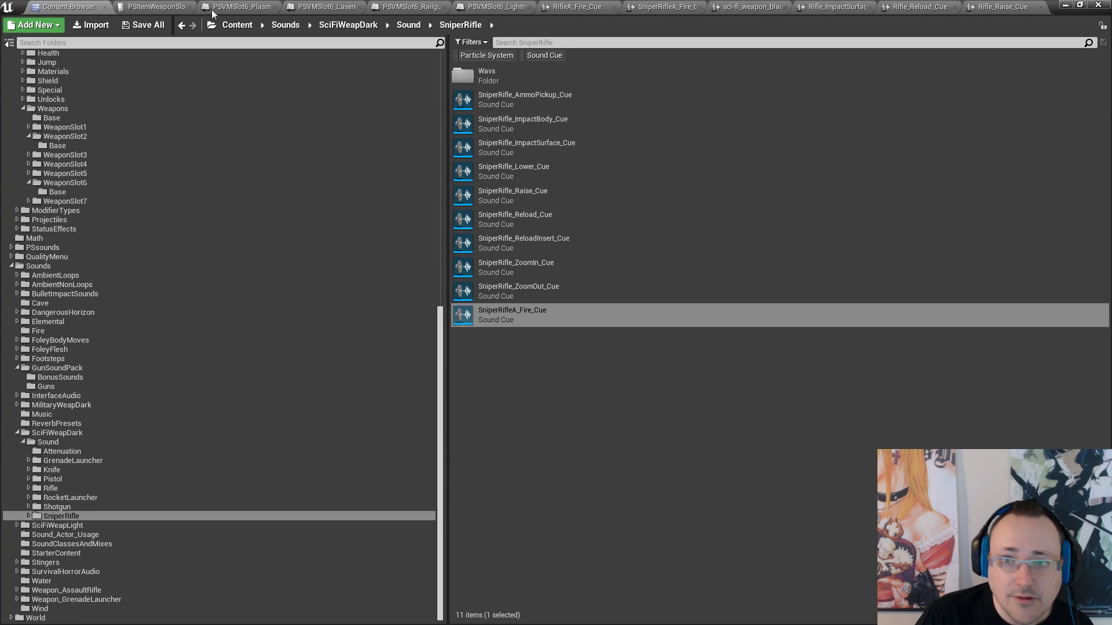
left_click(191, 11)
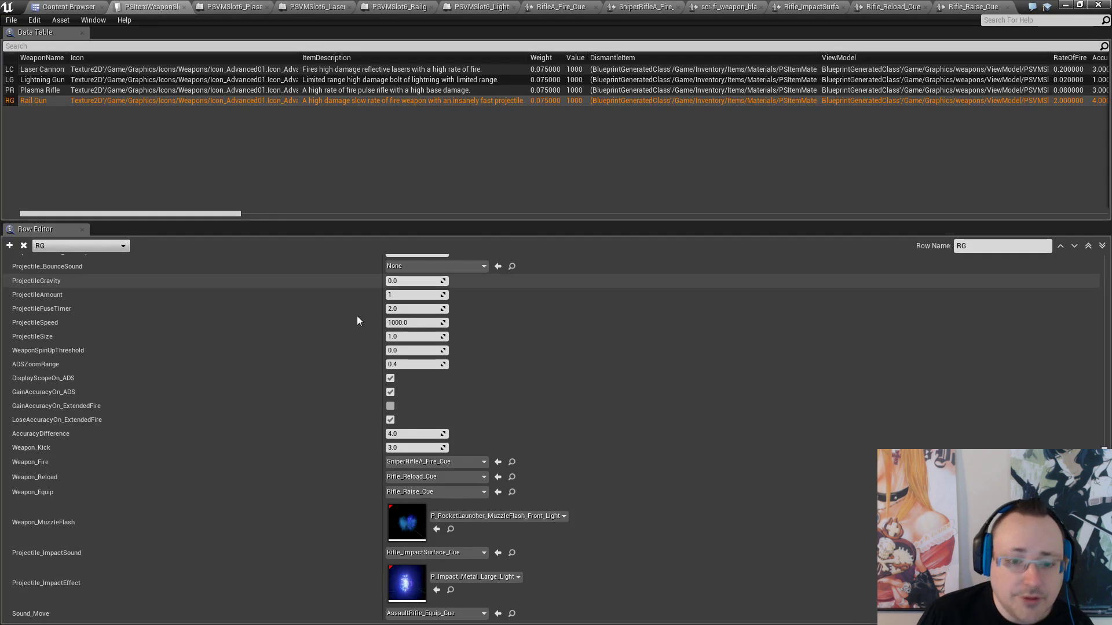
scroll(564, 509, "up", 8)
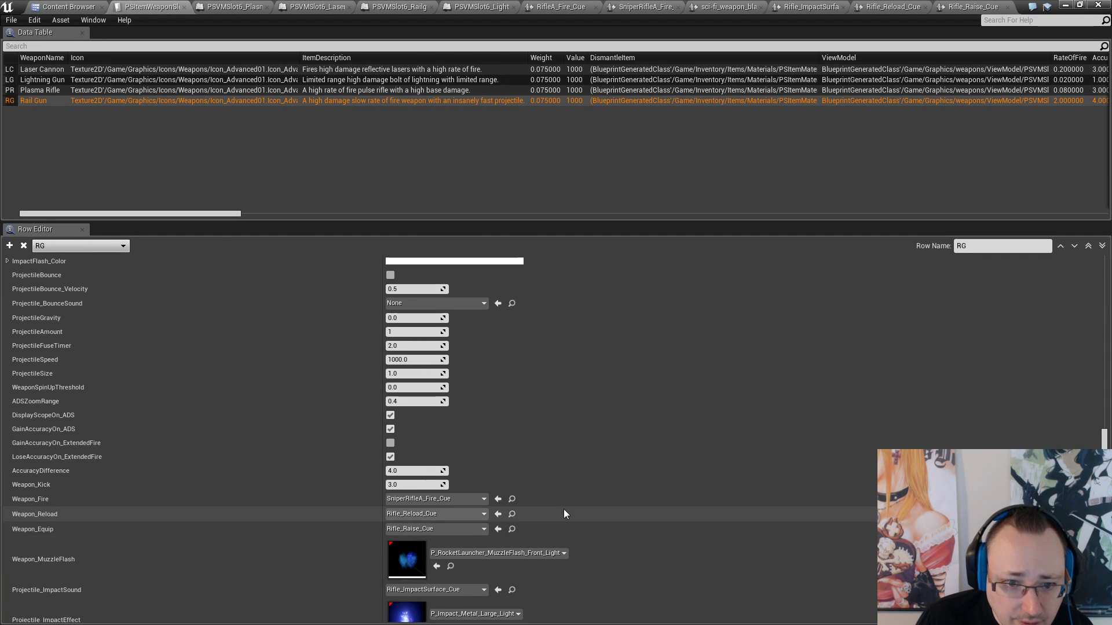
left_click(1065, 4)
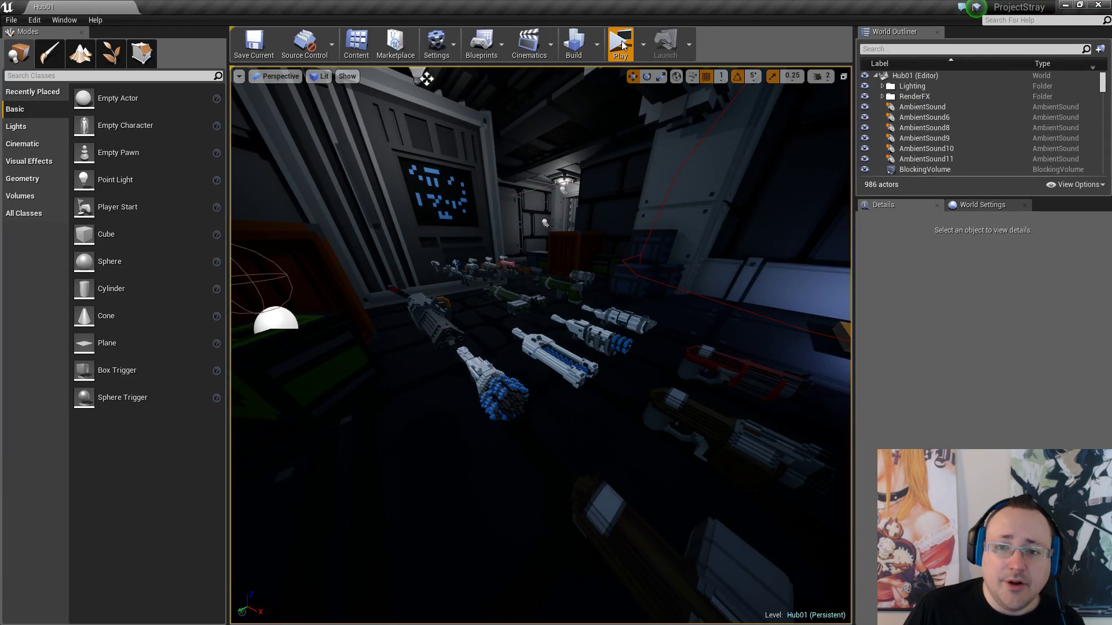
left_click(620, 44)
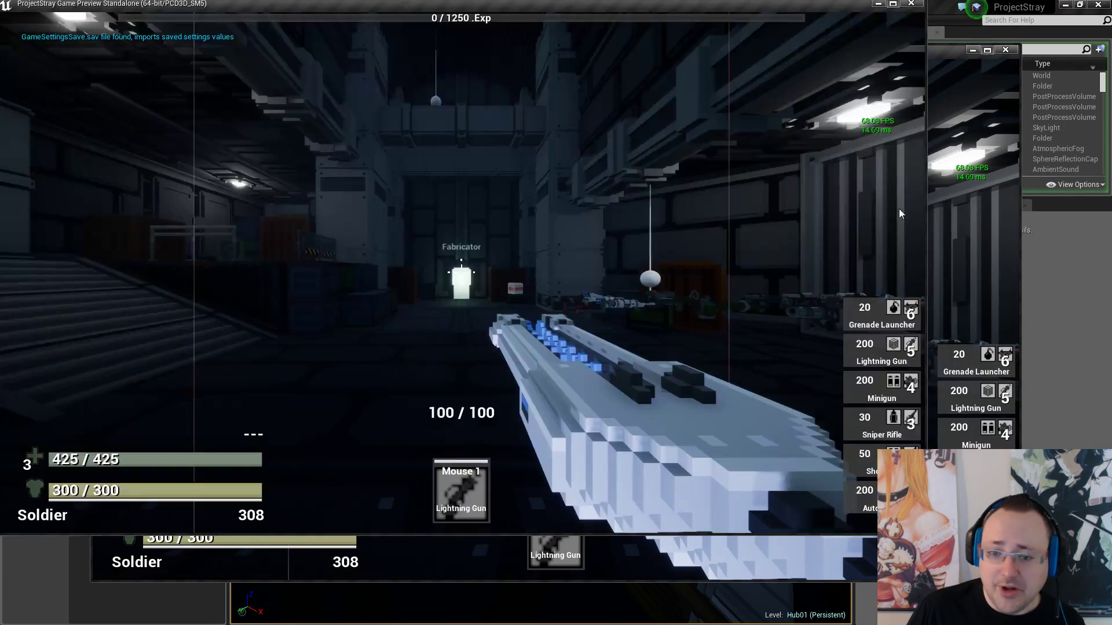
Test the Lightning Gun's firing and reload sounds with repeated bursts and reloads while moving through the hub
right_click(899, 209)
left_click(556, 319)
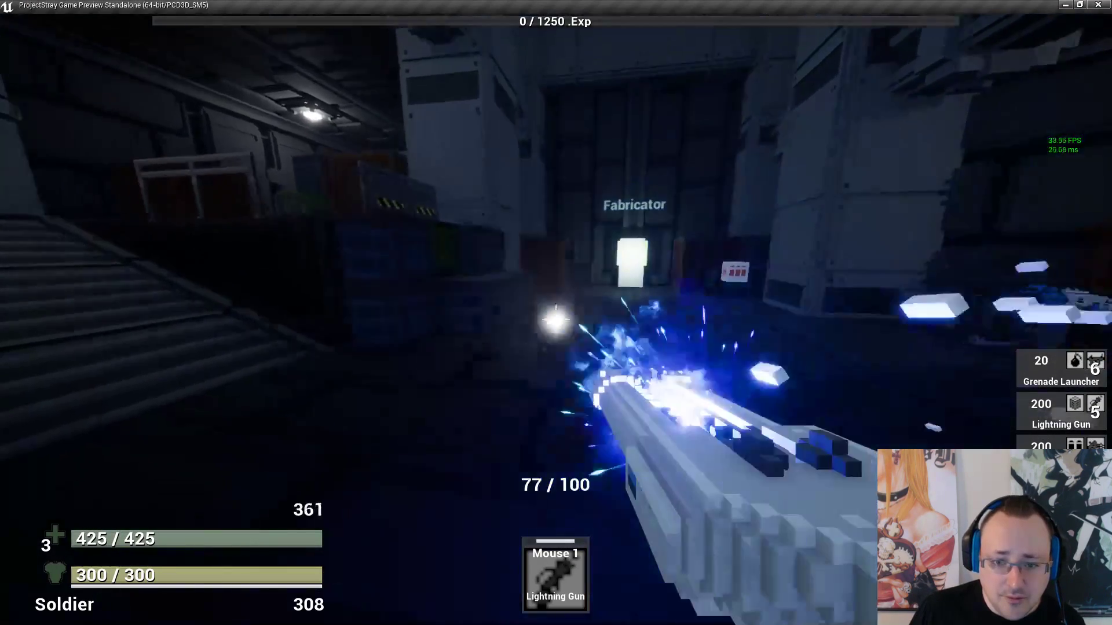
key("w")
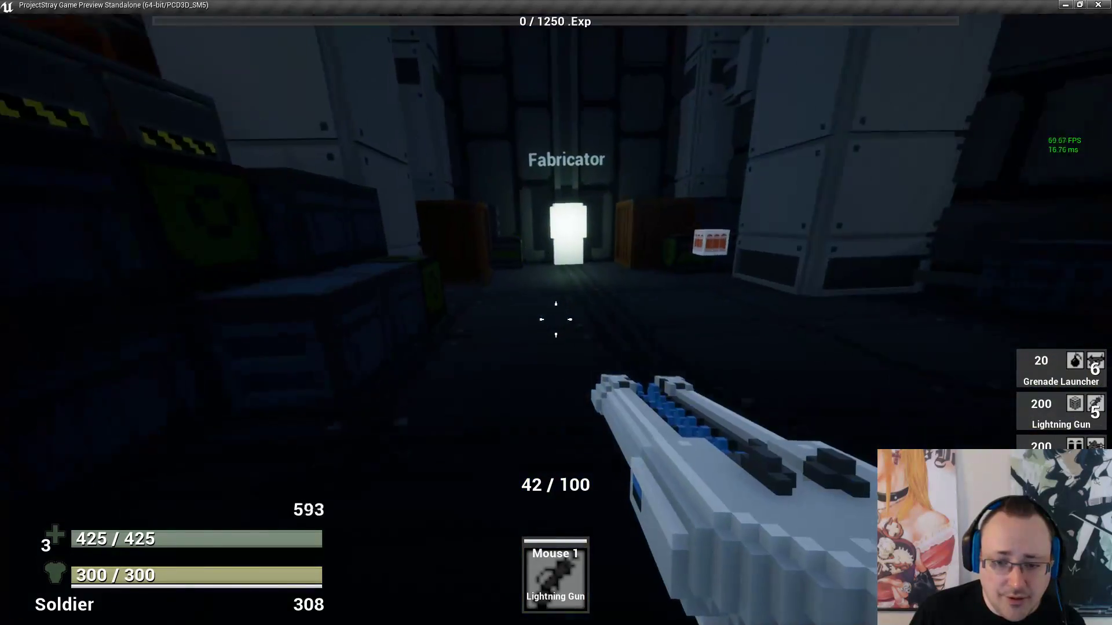
key("r")
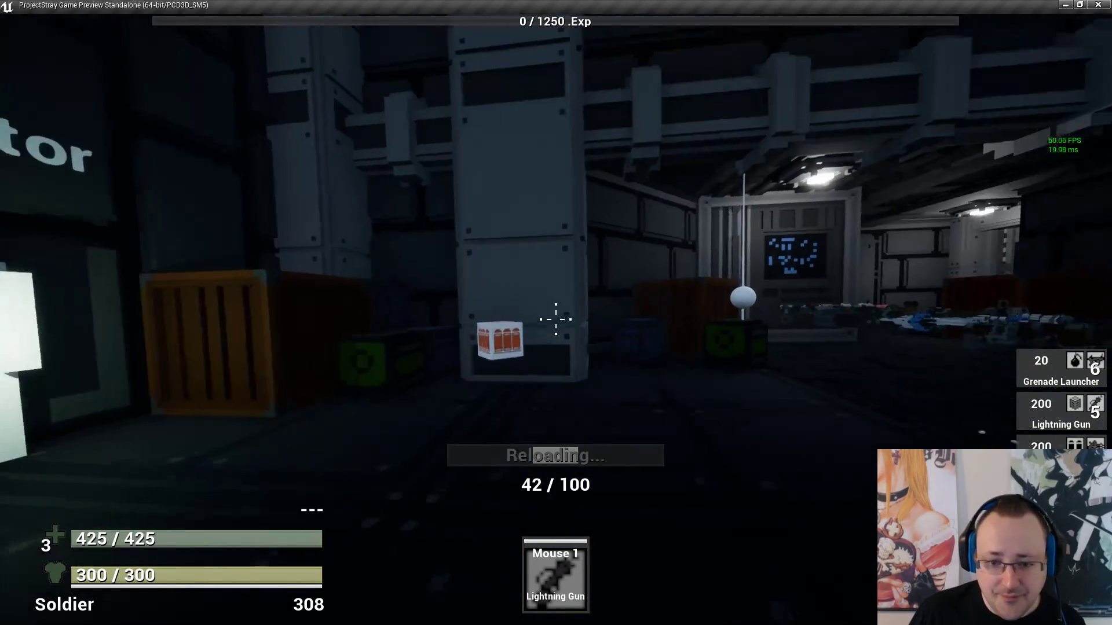
left_click(556, 320)
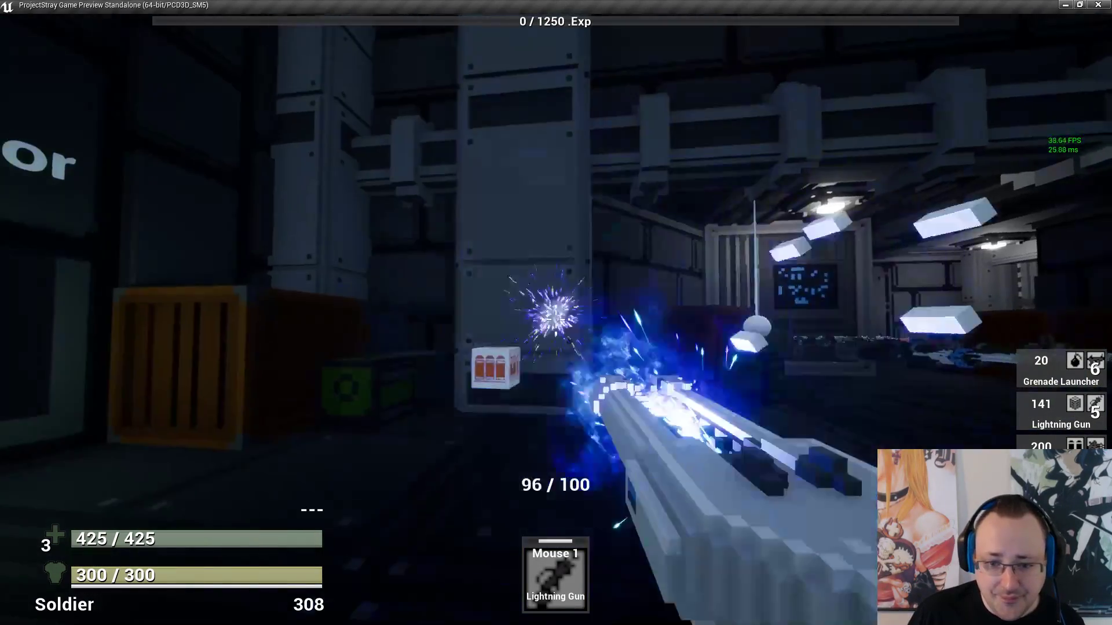
key("d")
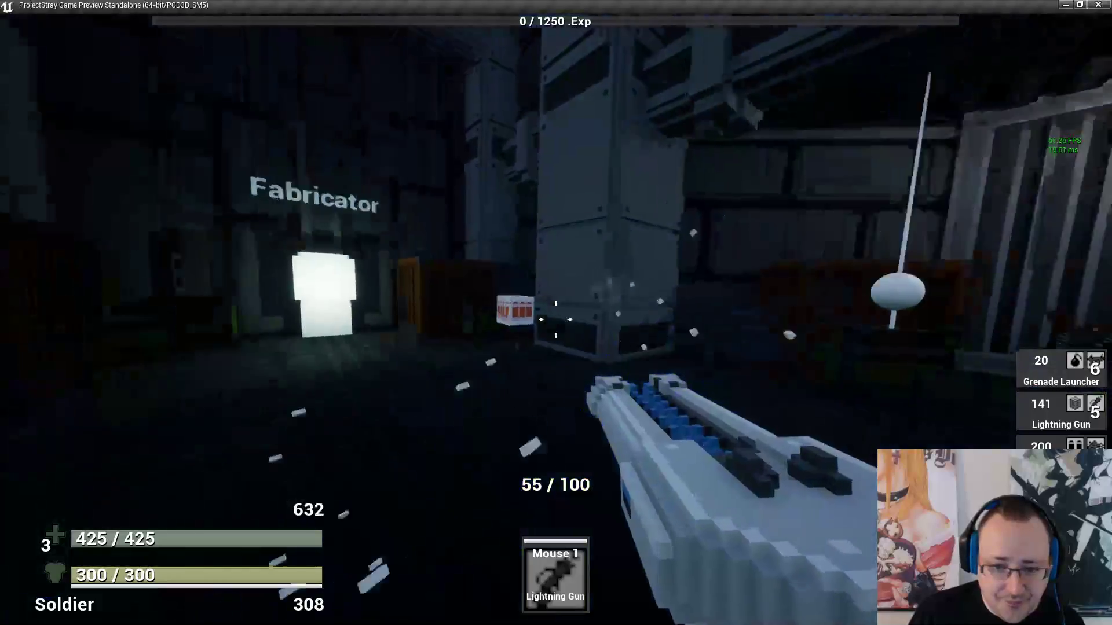
key("r")
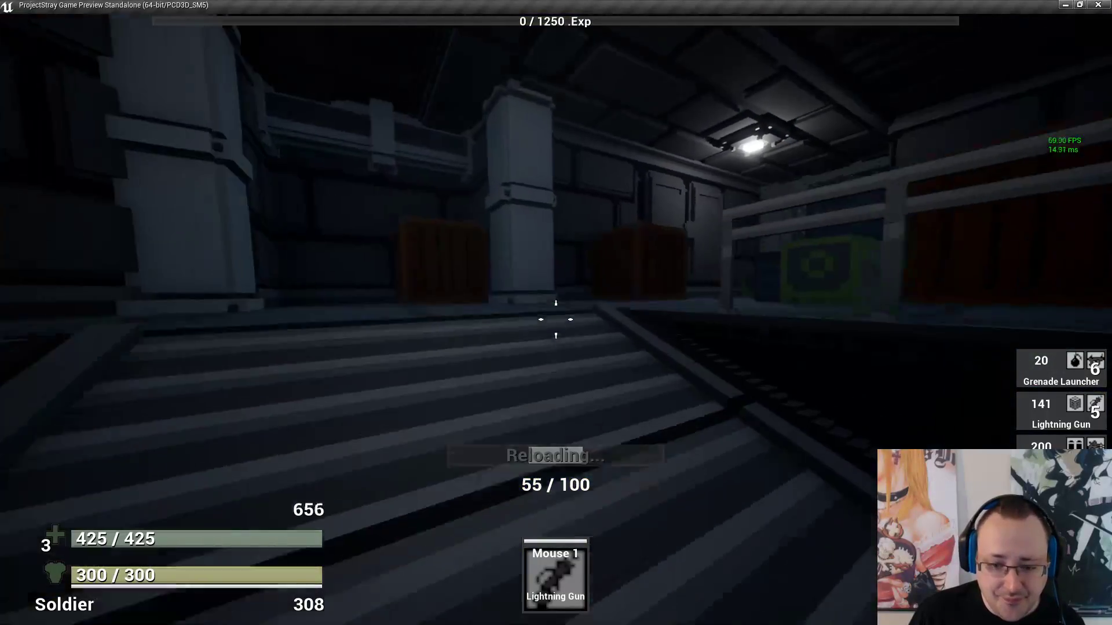
left_click(556, 320)
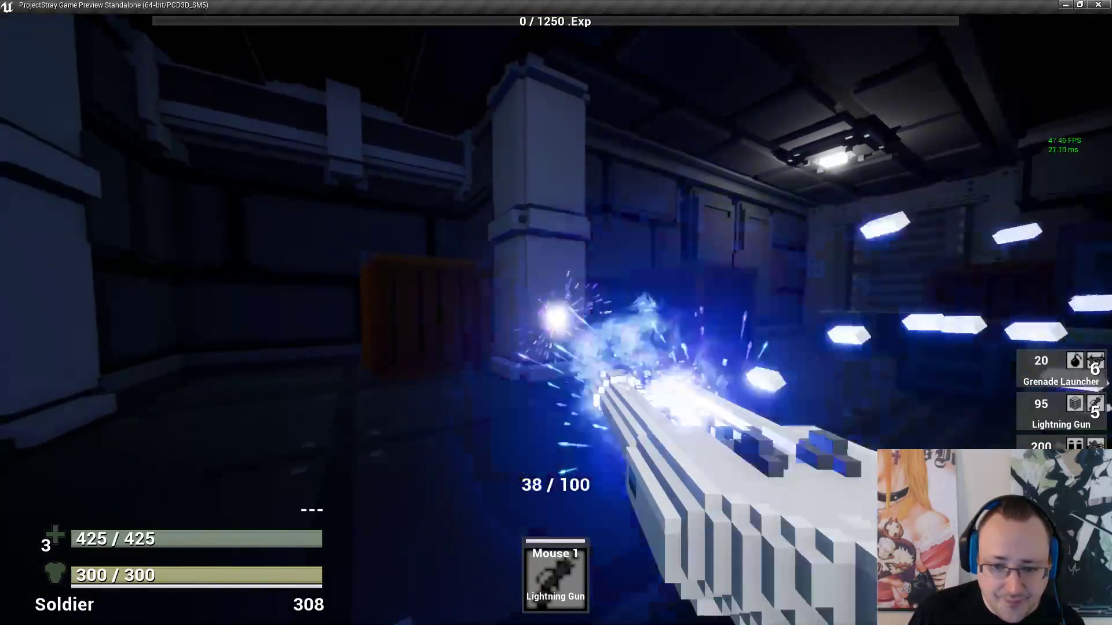
key("r")
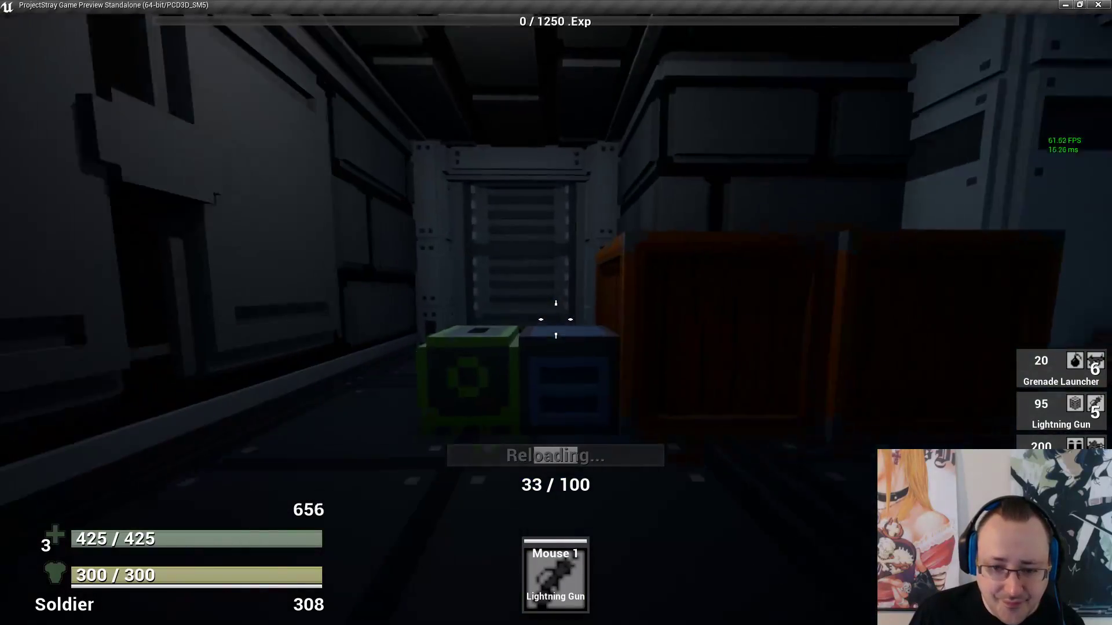
Fire the Lightning Gun along the corridor and upper level until its reserve ammo is used up, and end the play test
left_click(556, 320)
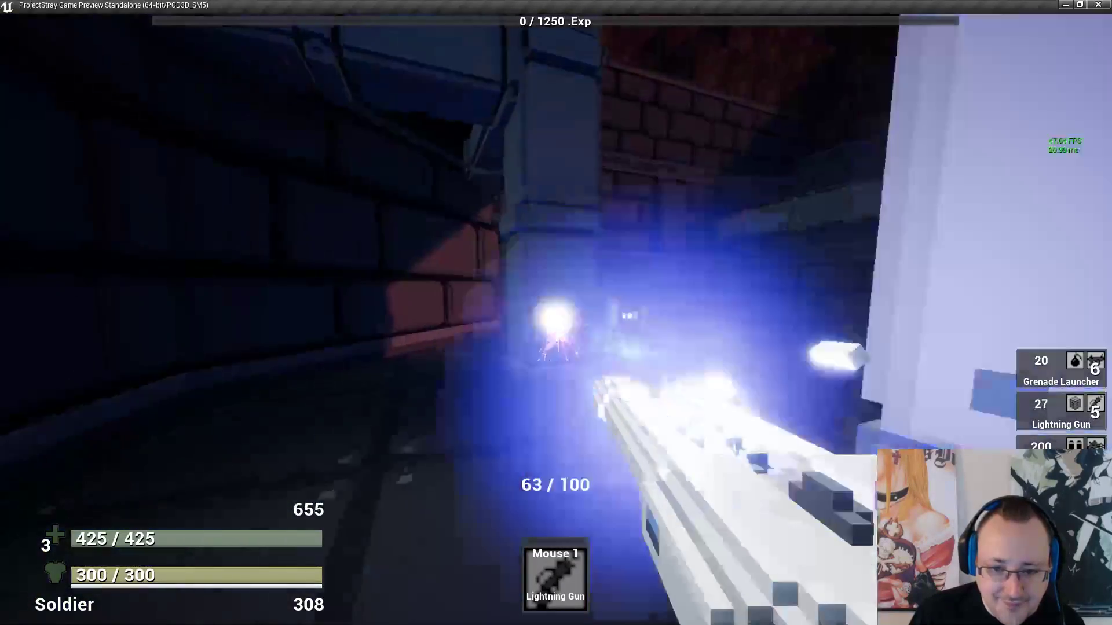
left_click(556, 320)
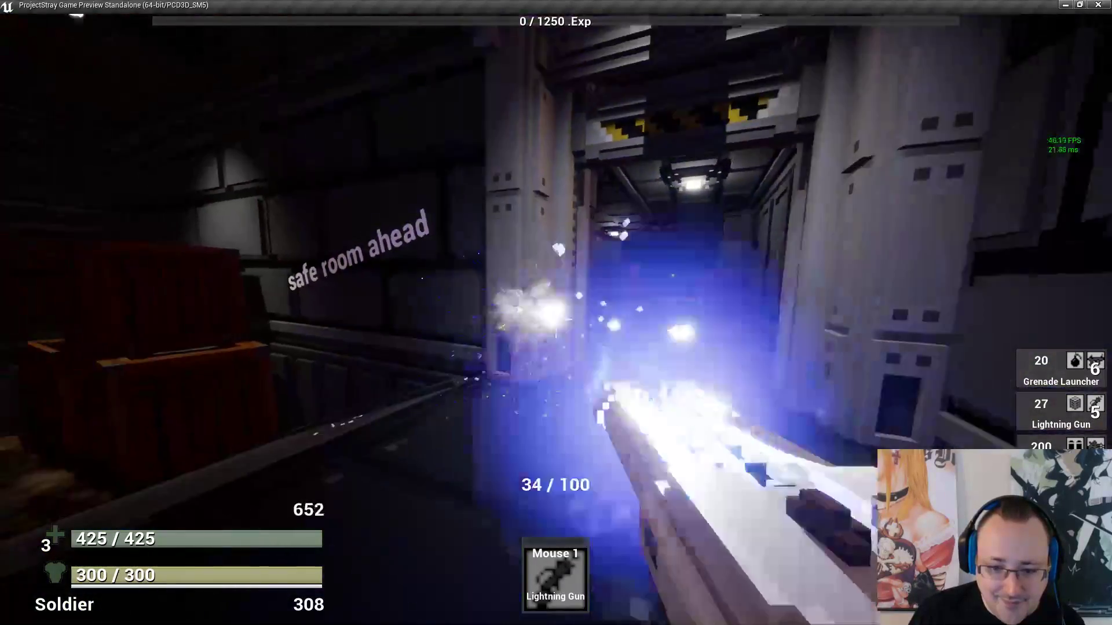
left_click(556, 320)
left_click(556, 319)
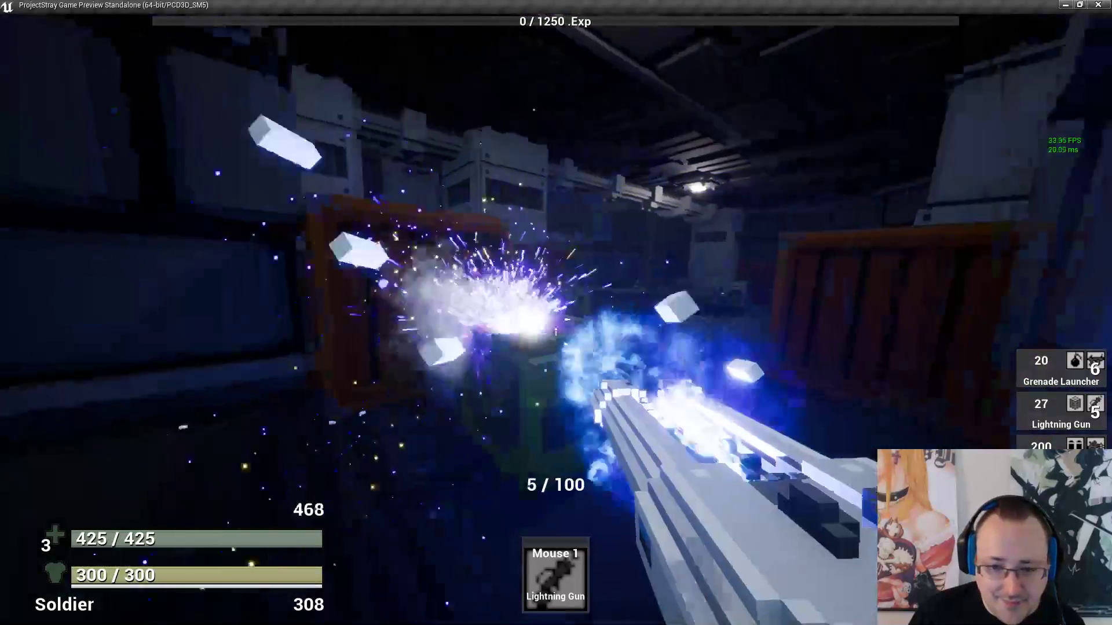
left_click(556, 320)
key("r")
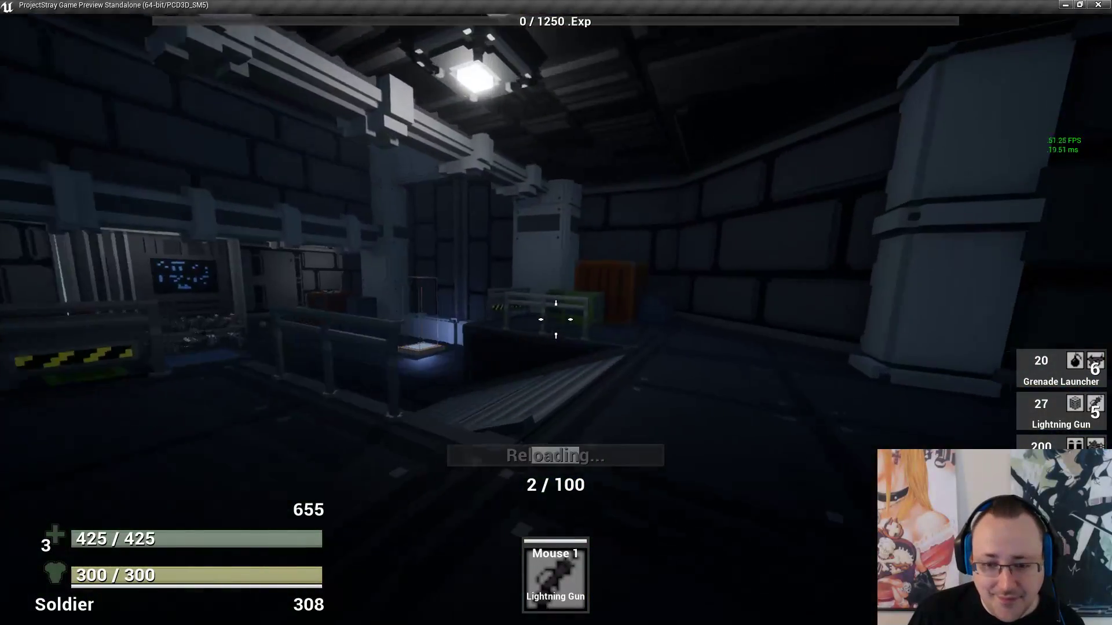
left_click(556, 319)
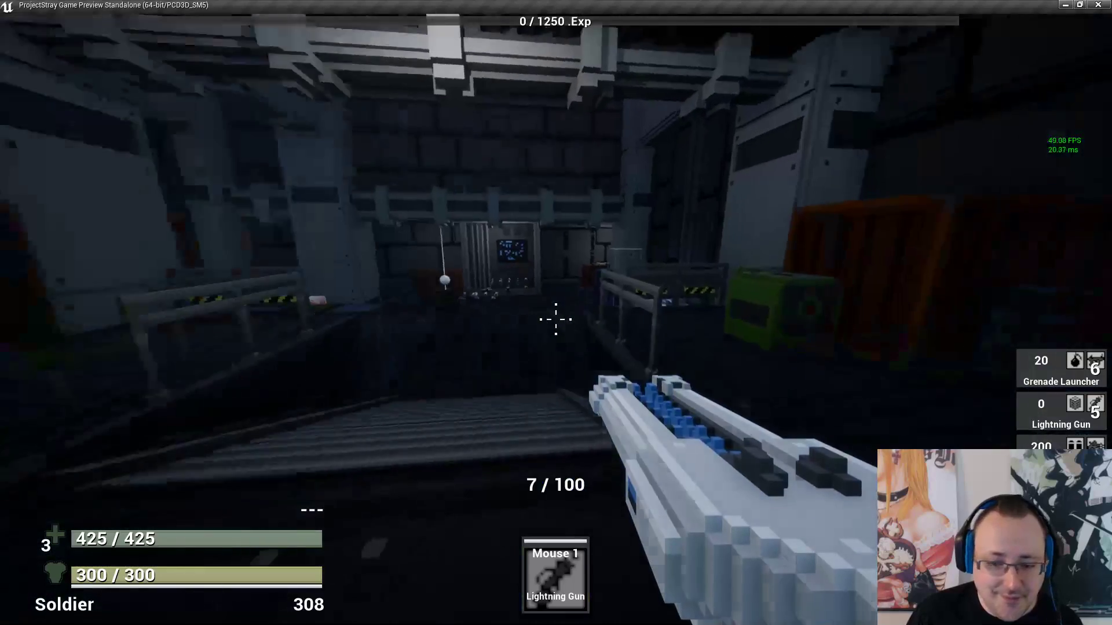
key("Tab")
key("Escape")
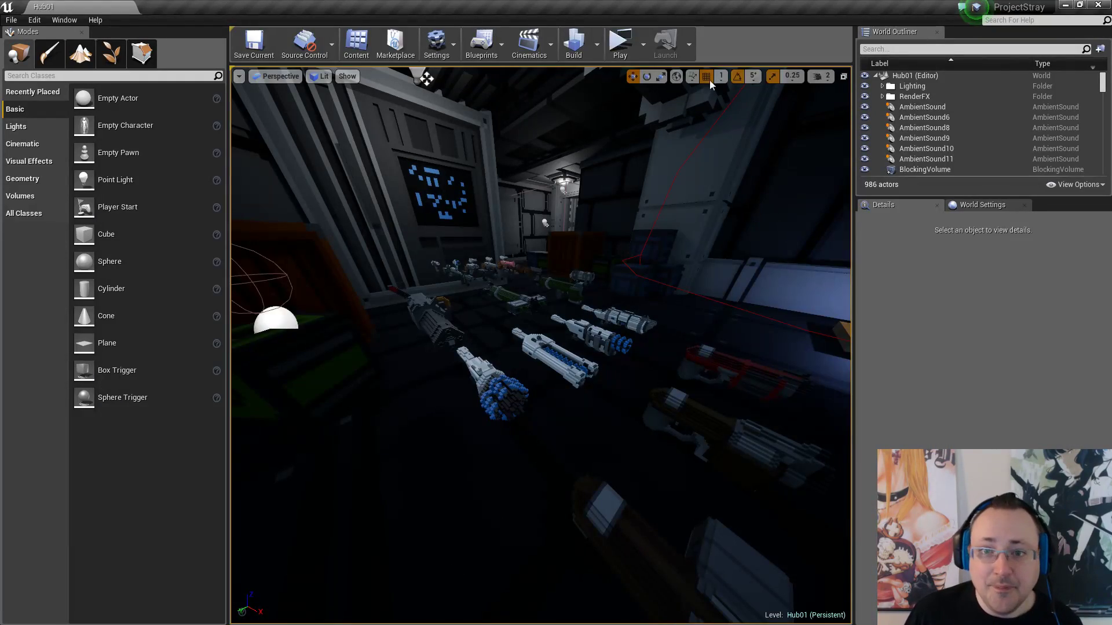
Start a new play test in a maximized window and equip the Rail Gun from the inventory
left_click(620, 47)
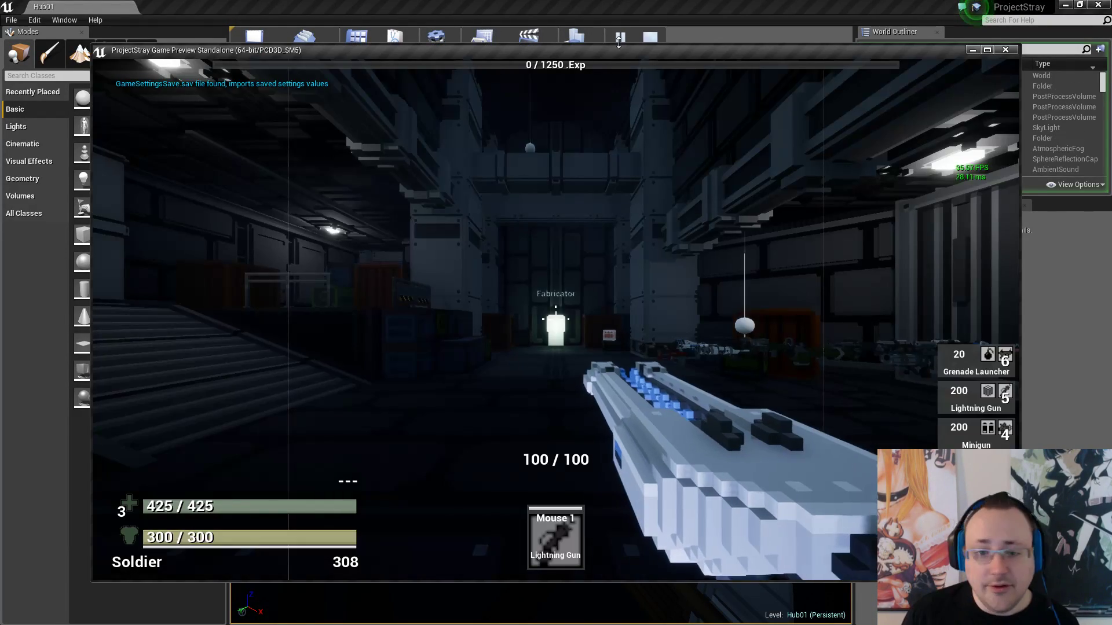
left_click(987, 50)
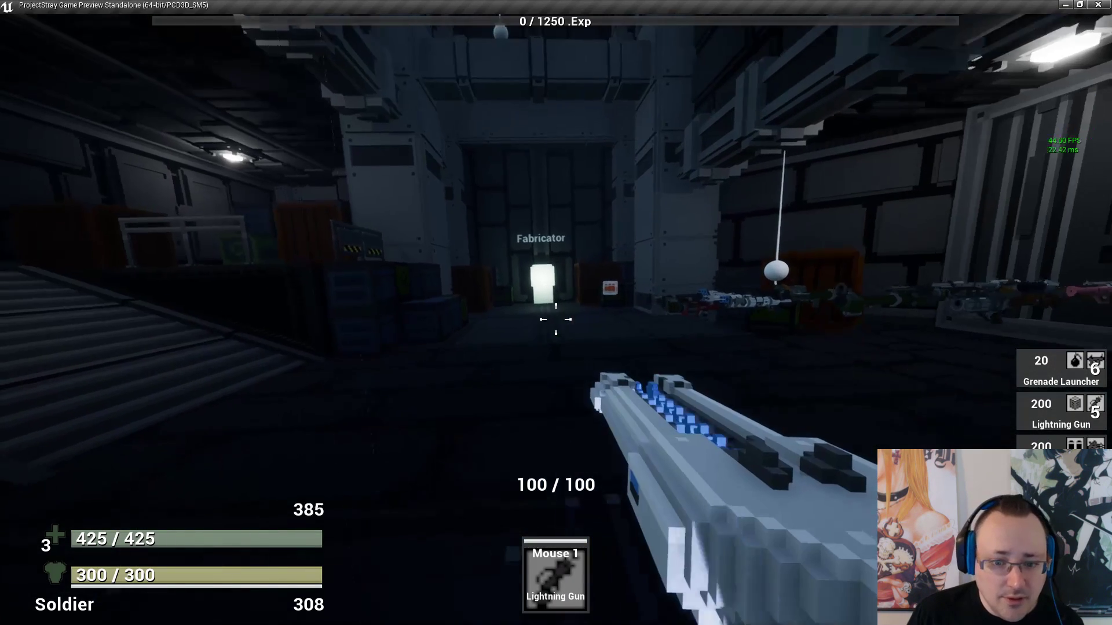
key("Tab")
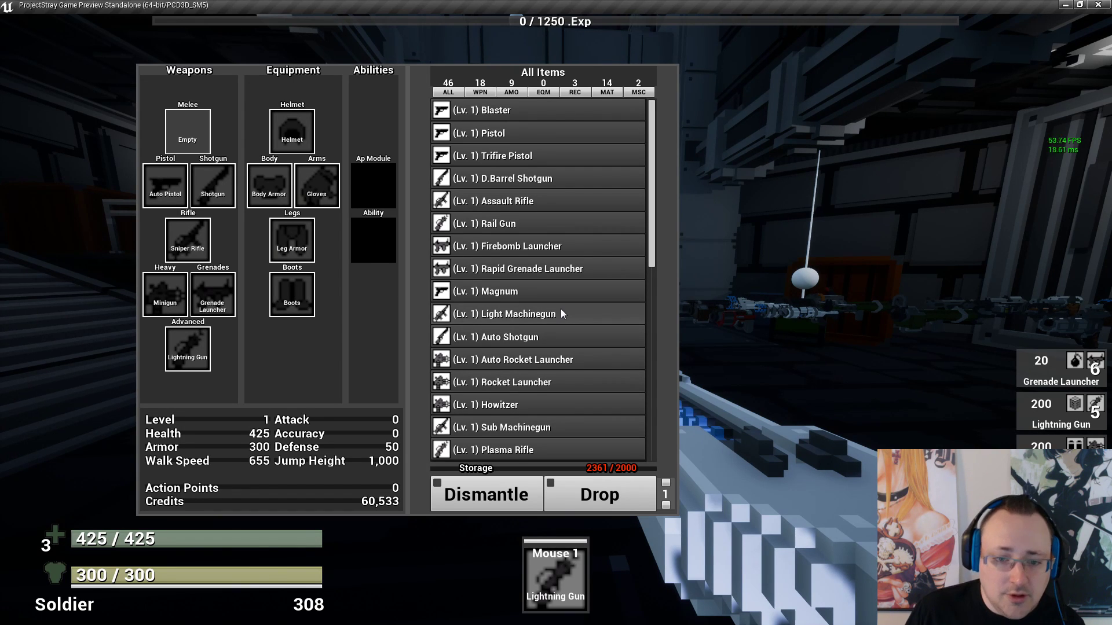
scroll(560, 314, "down", 6)
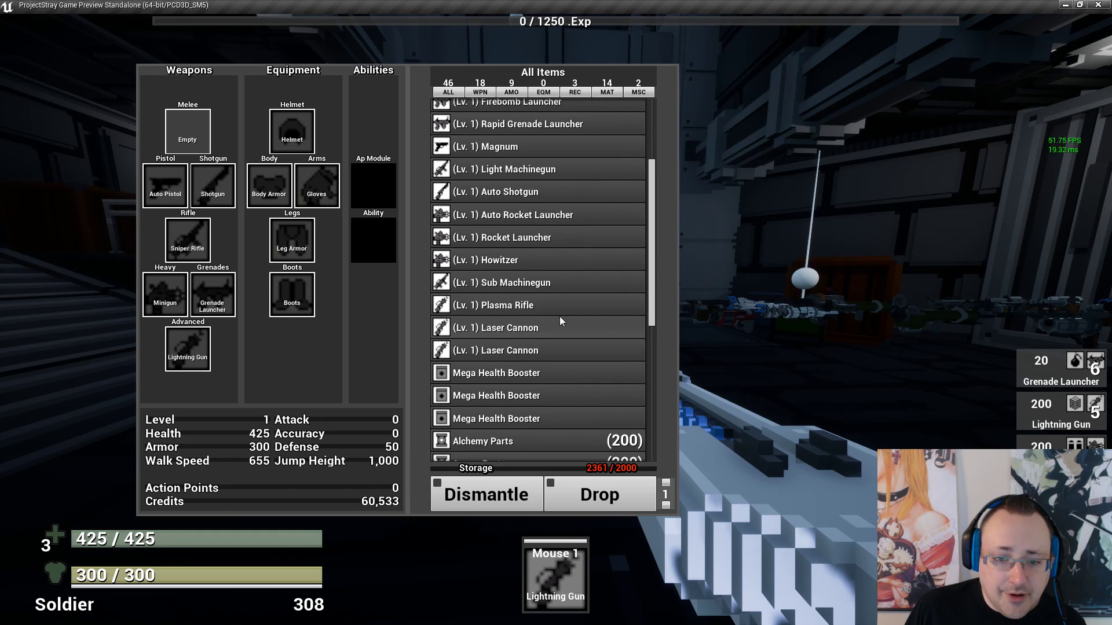
scroll(559, 317, "down", 5)
scroll(559, 316, "up", 9)
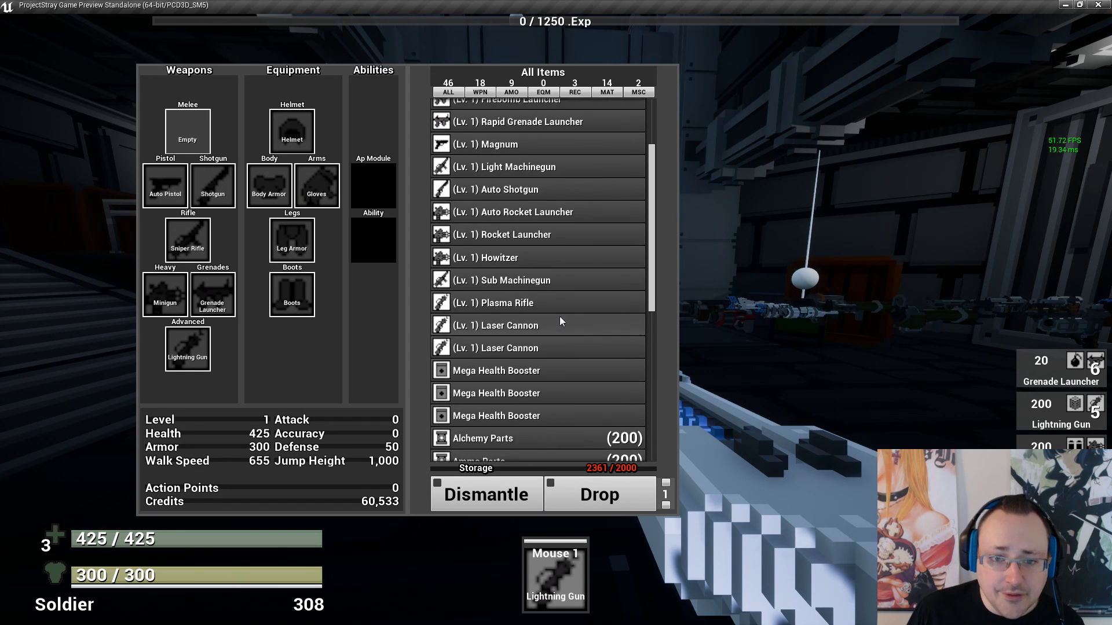
scroll(559, 316, "up", 4)
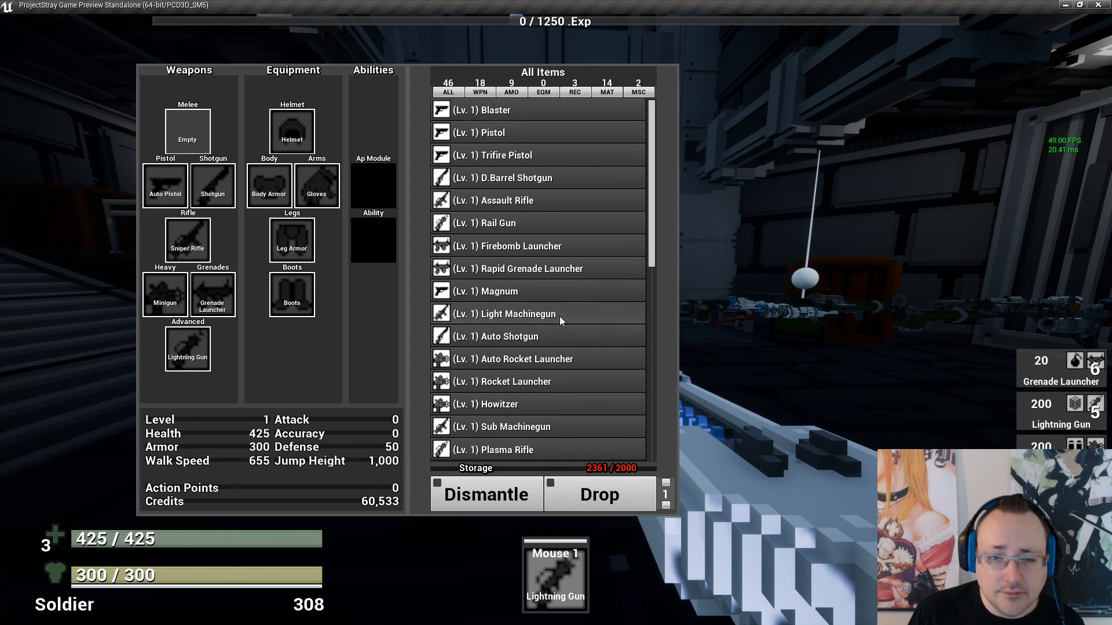
left_click(524, 229)
key("Tab")
Test the Rail Gun's aimed and hip-fire shots, reloading after each one, to hear its fire and reload sounds
key("w")
key("r")
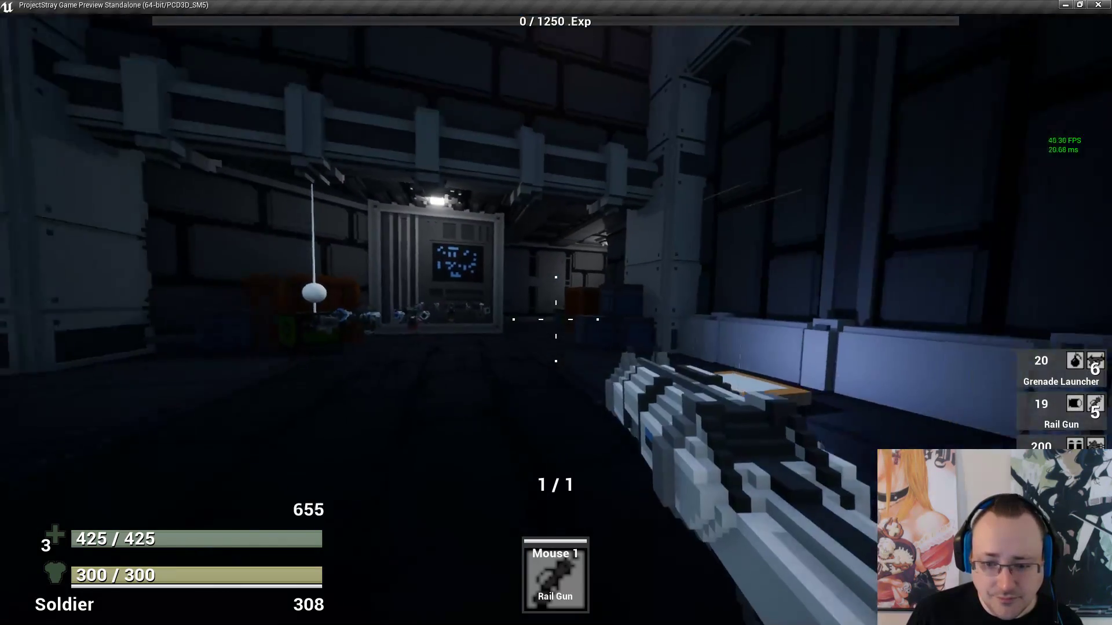
right_click(556, 319)
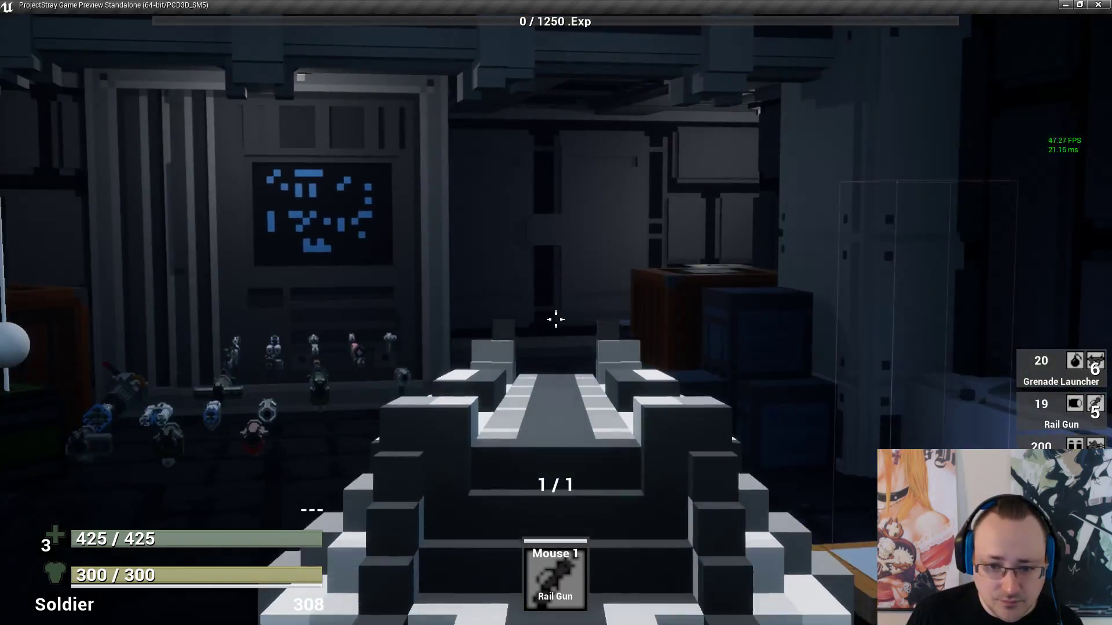
left_click(556, 319)
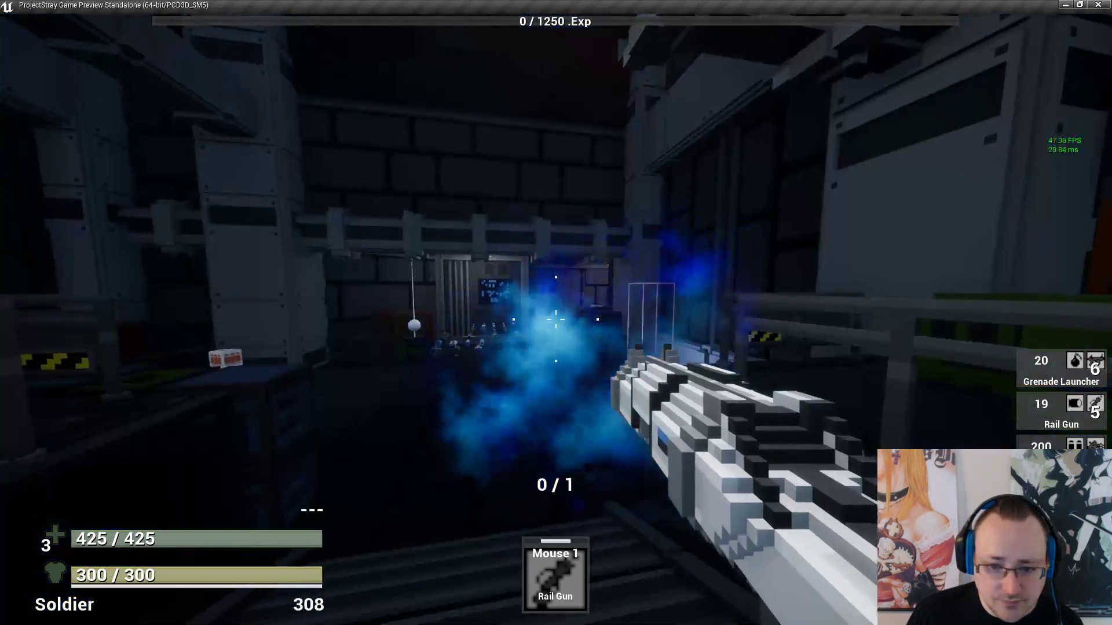
key("r")
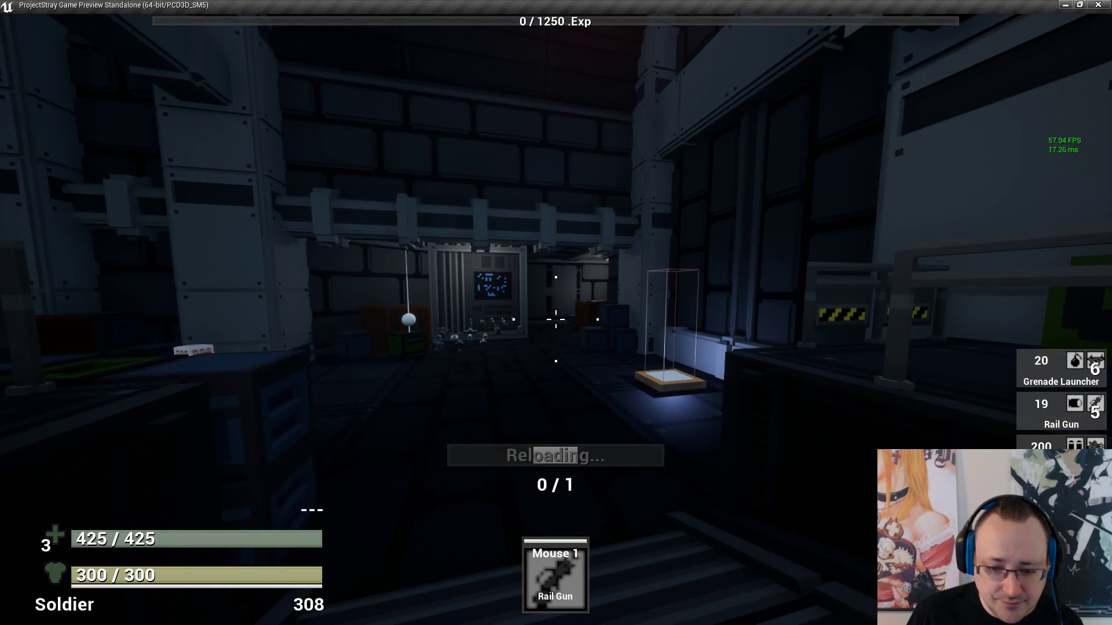
left_click(556, 319)
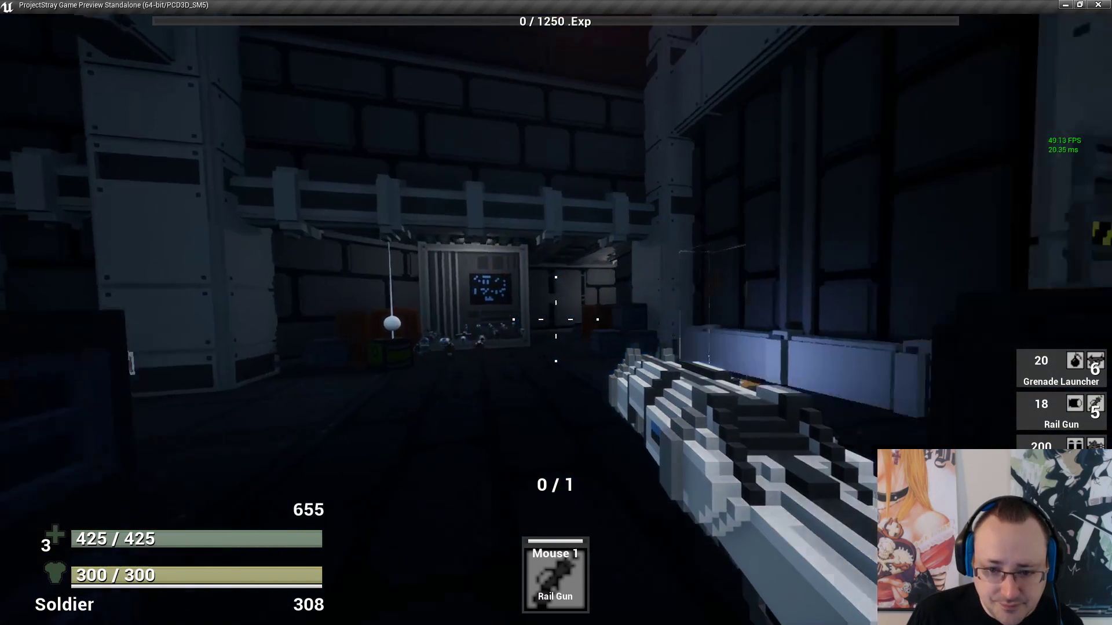
key("r")
left_click(556, 319)
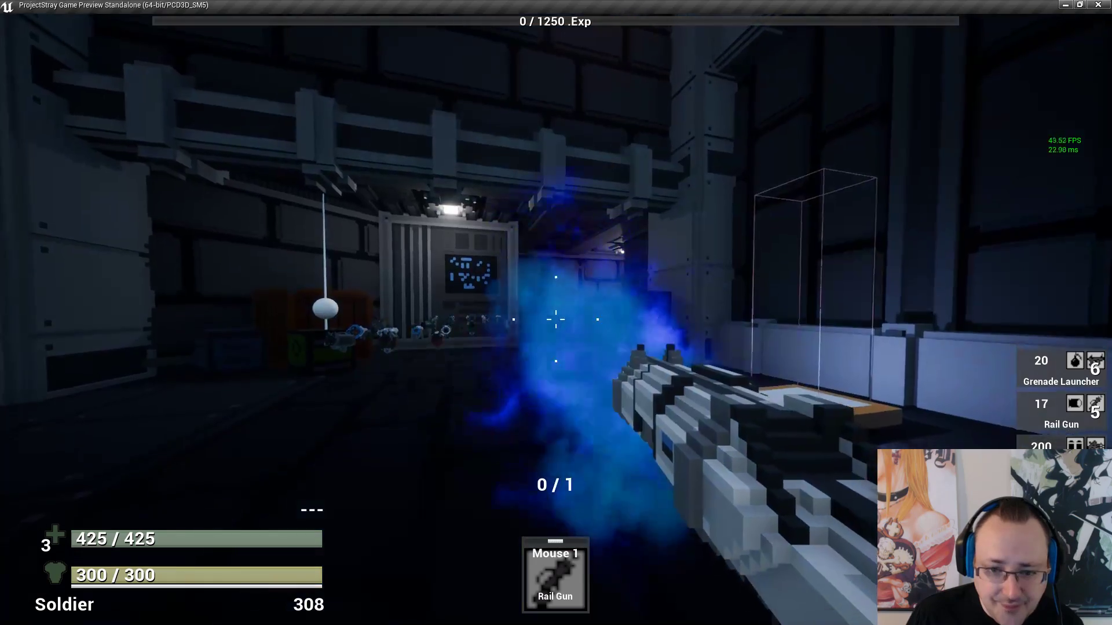
Fire more Rail Gun shots from different spots in the hub to judge its sound and muzzle effect, and end the play test
key("w")
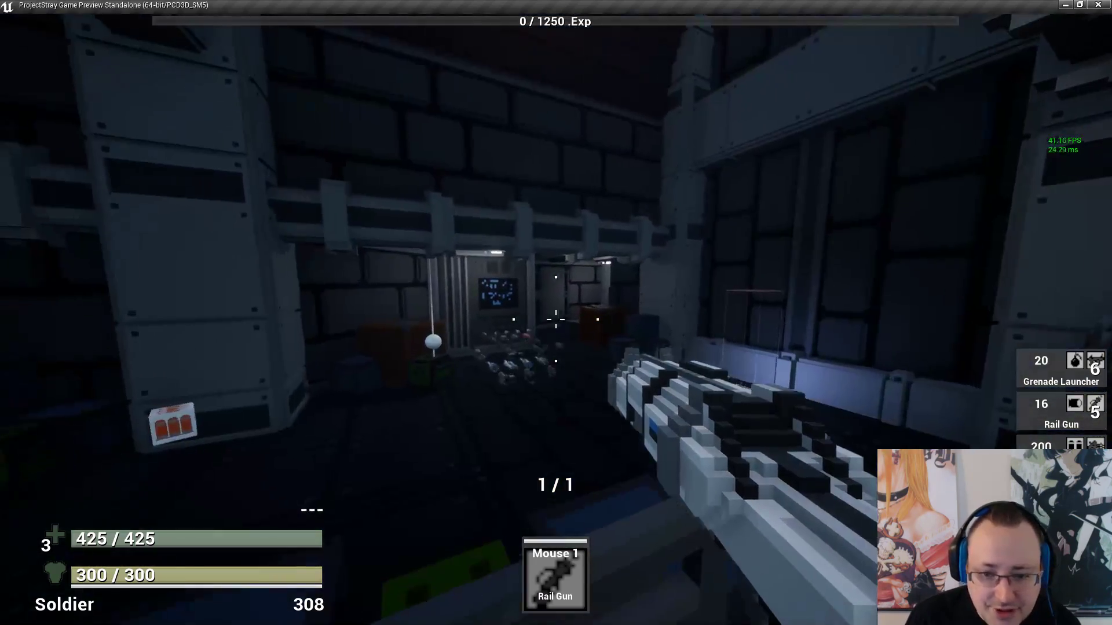
left_click(556, 319)
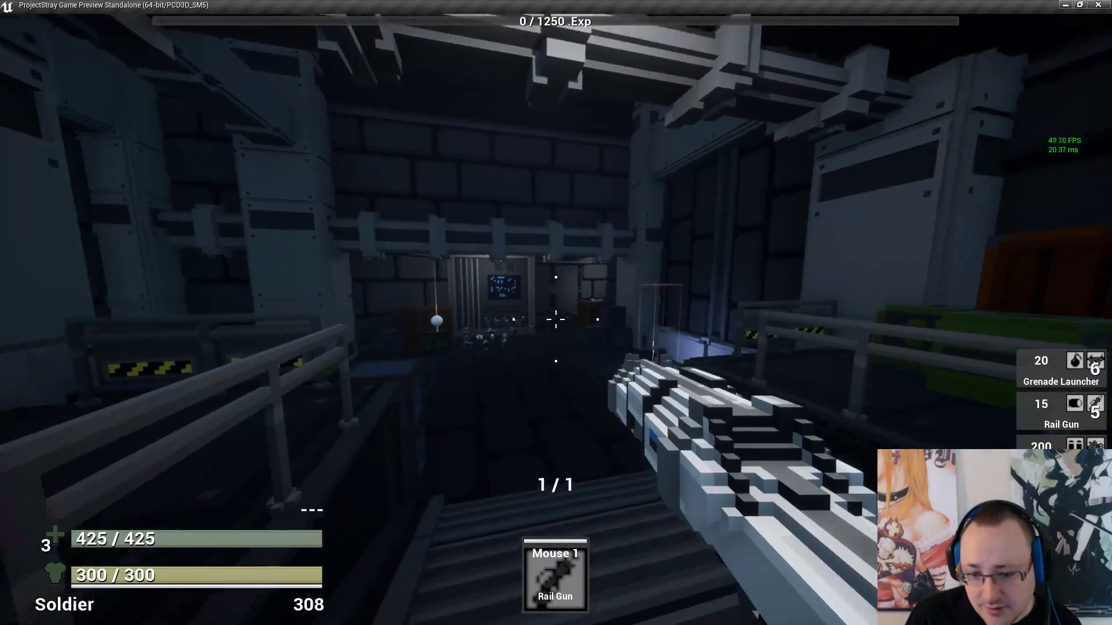
left_click(556, 319)
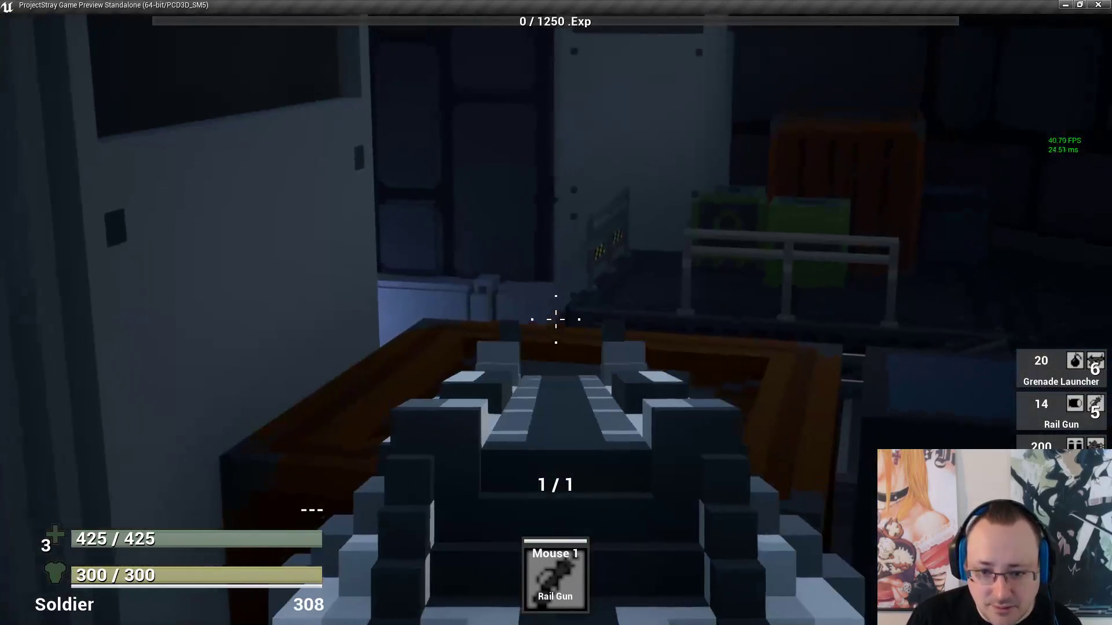
left_click(556, 319)
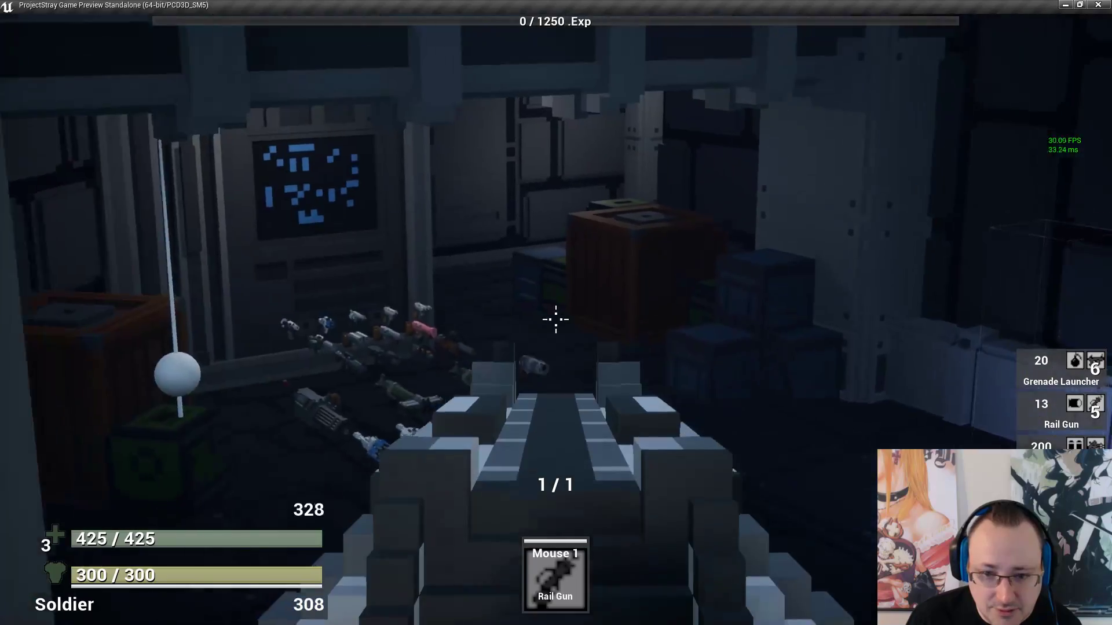
left_click(556, 319)
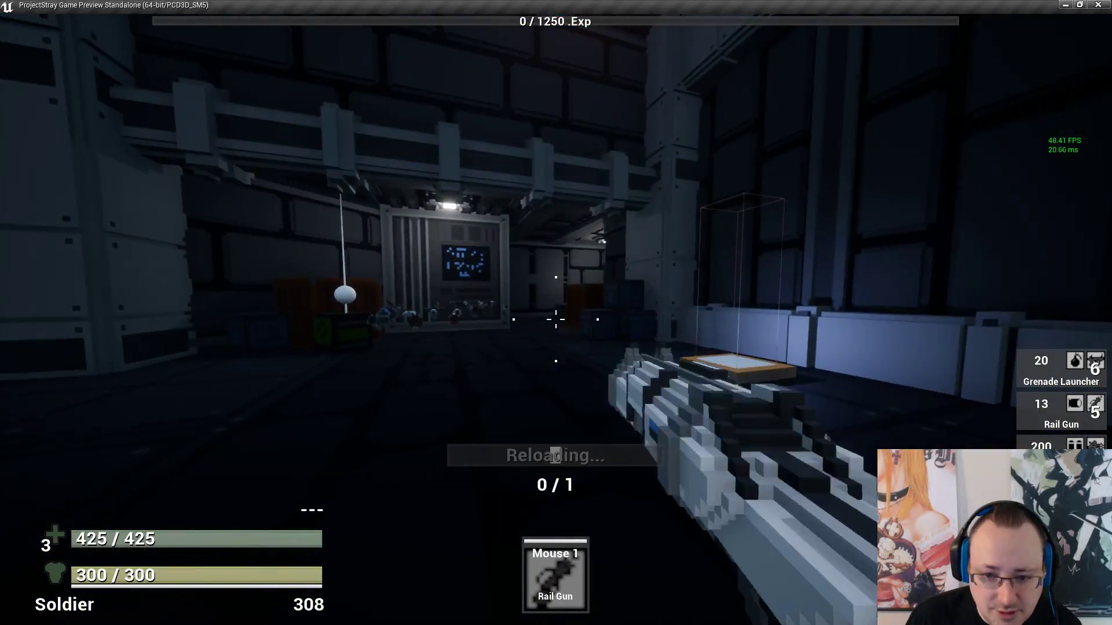
left_click(556, 319)
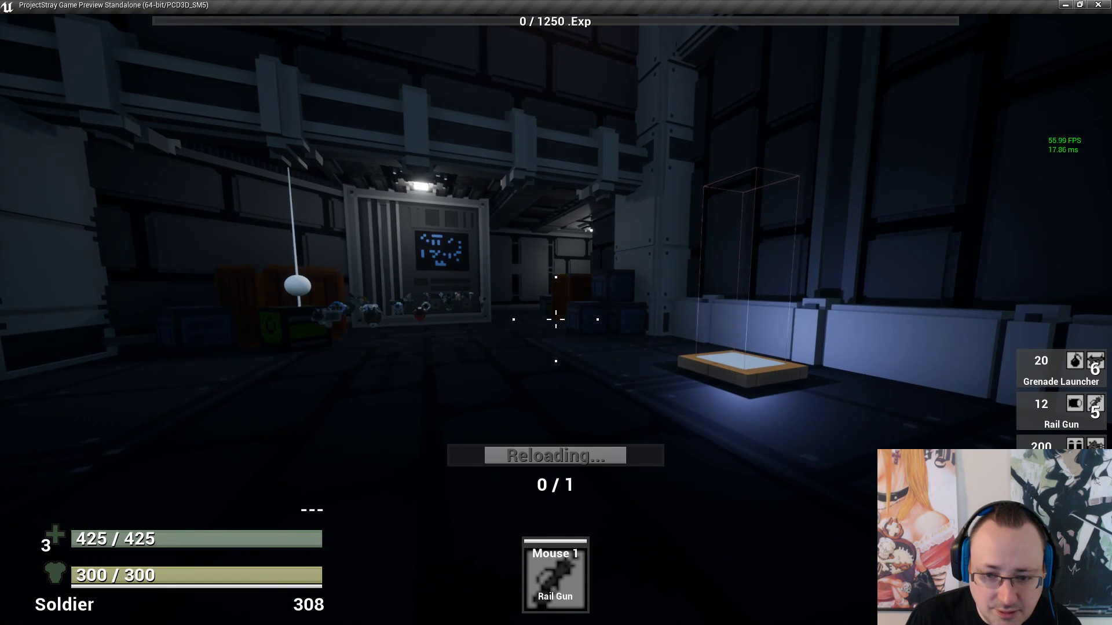
left_click(556, 319)
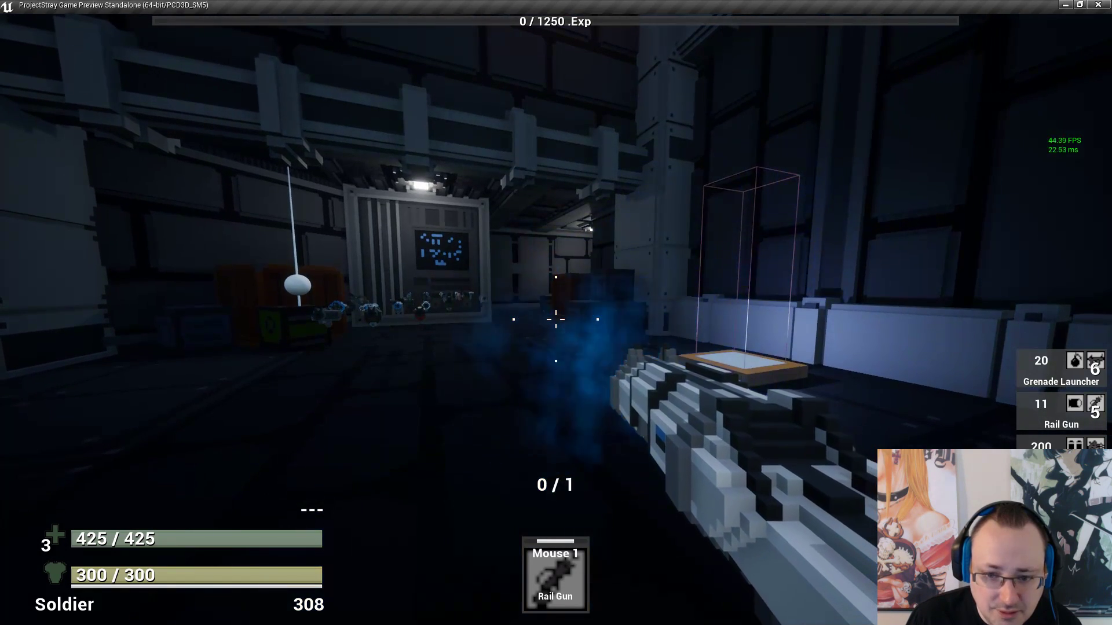
key("Escape")
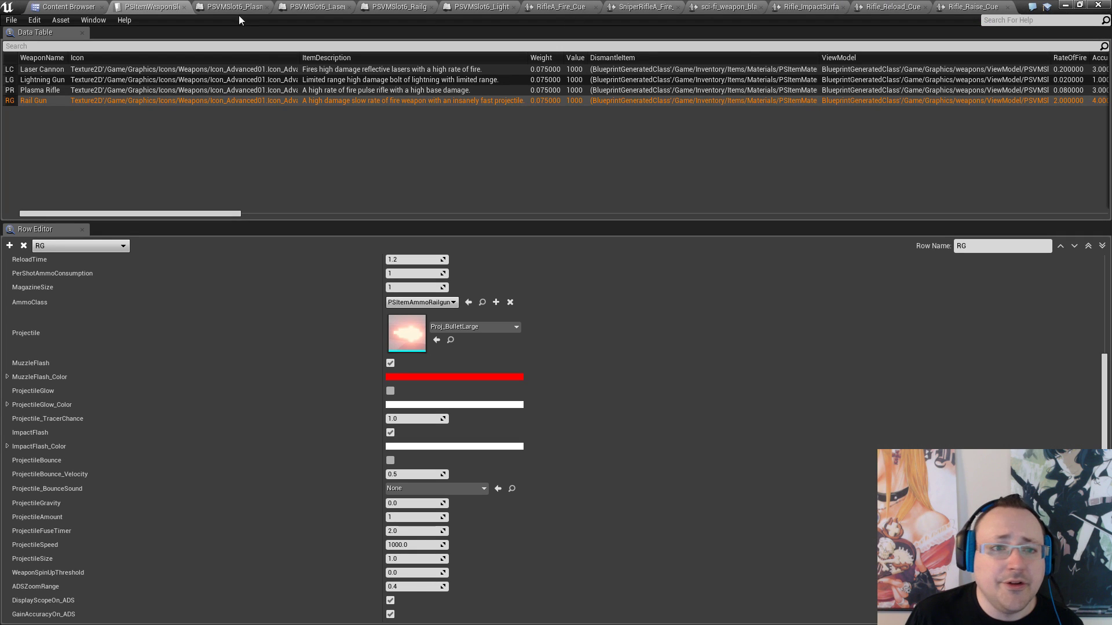
Move Flash01 and Flash02 in the Rail Gun view model to Y 8 cm and Z -8 cm, and save the blueprint
left_click(399, 6)
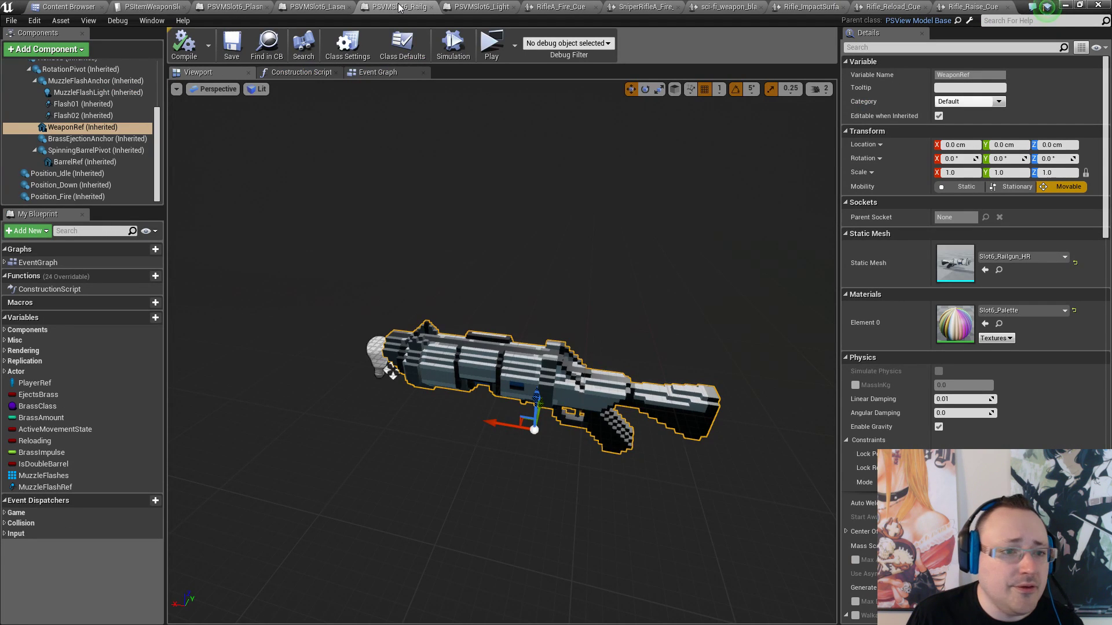
right_click_drag(440, 244, 619, 238)
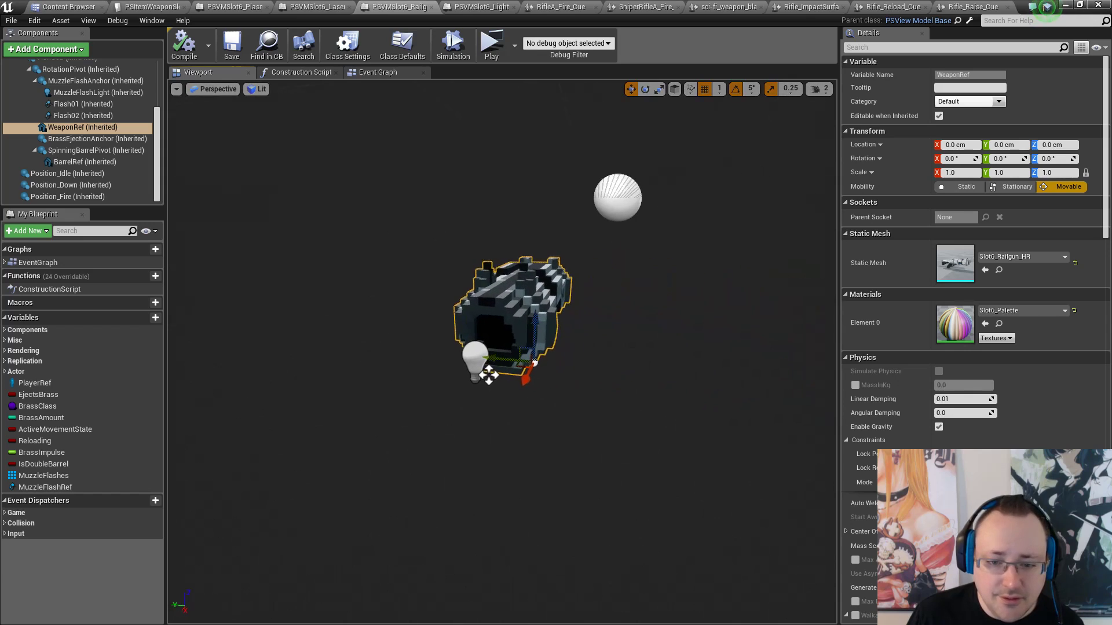
left_click(99, 111)
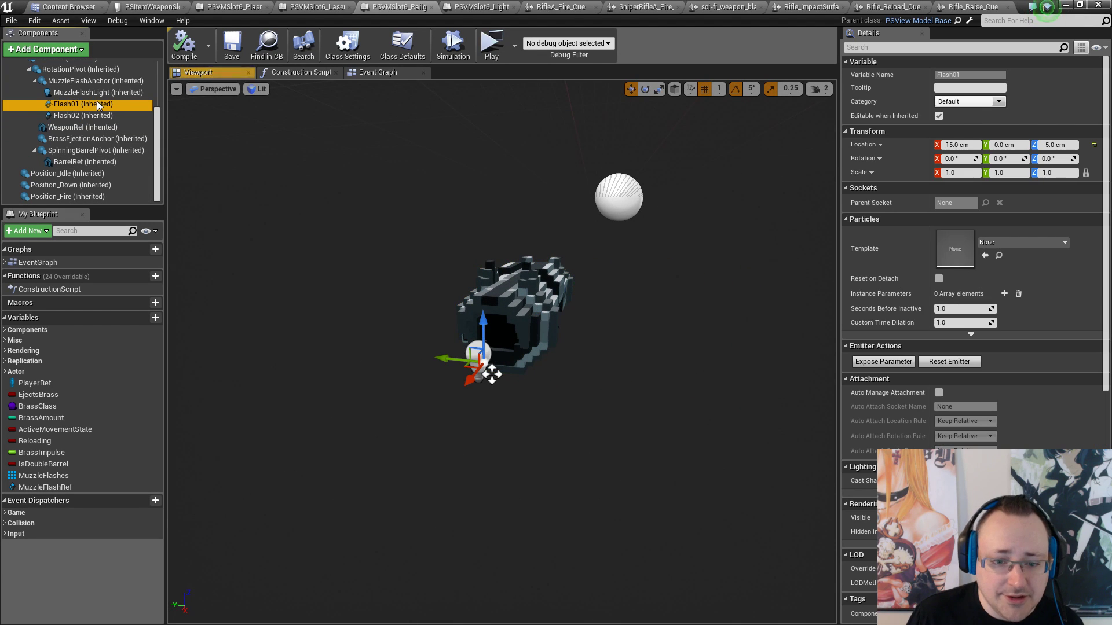
left_click(96, 95)
left_click(97, 105)
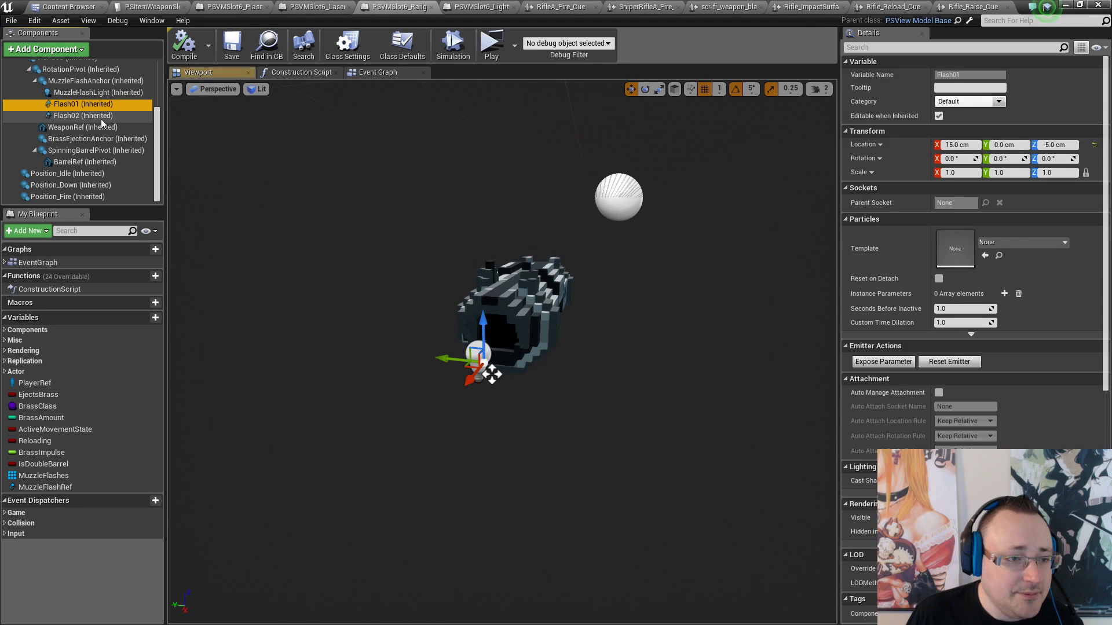
left_click(101, 116, "ctrl")
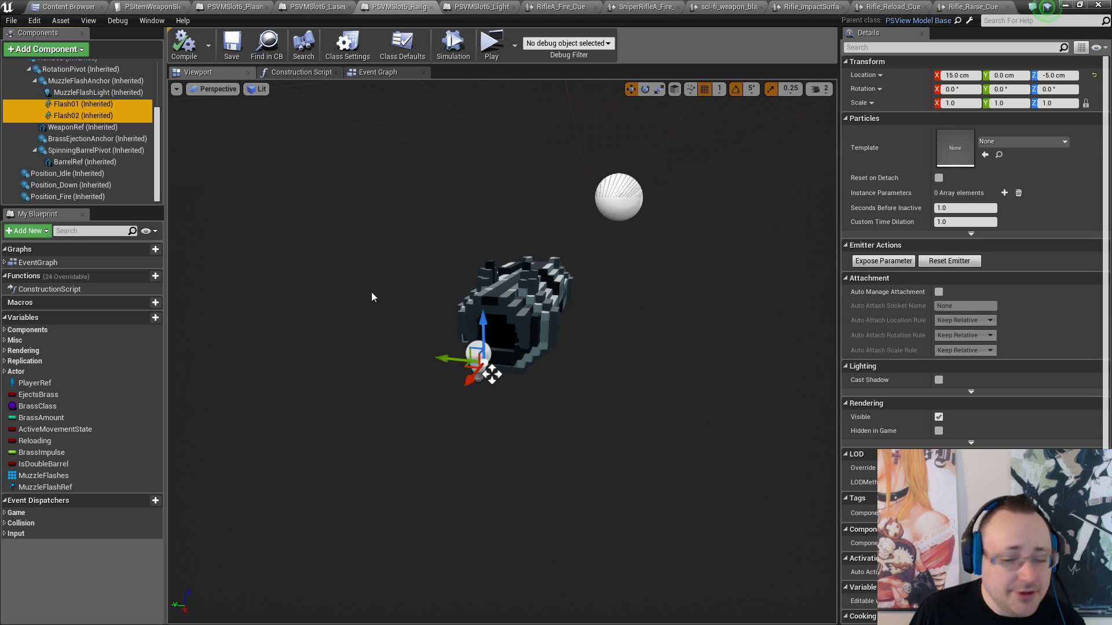
right_click_drag(372, 297, 452, 294)
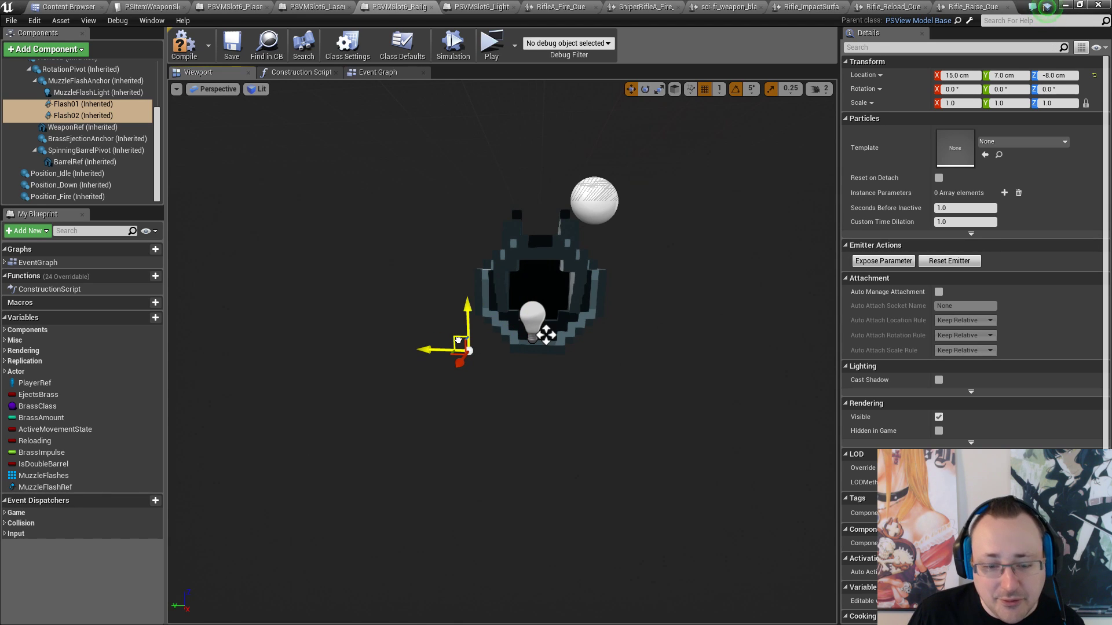
right_click_drag(454, 348, 613, 332)
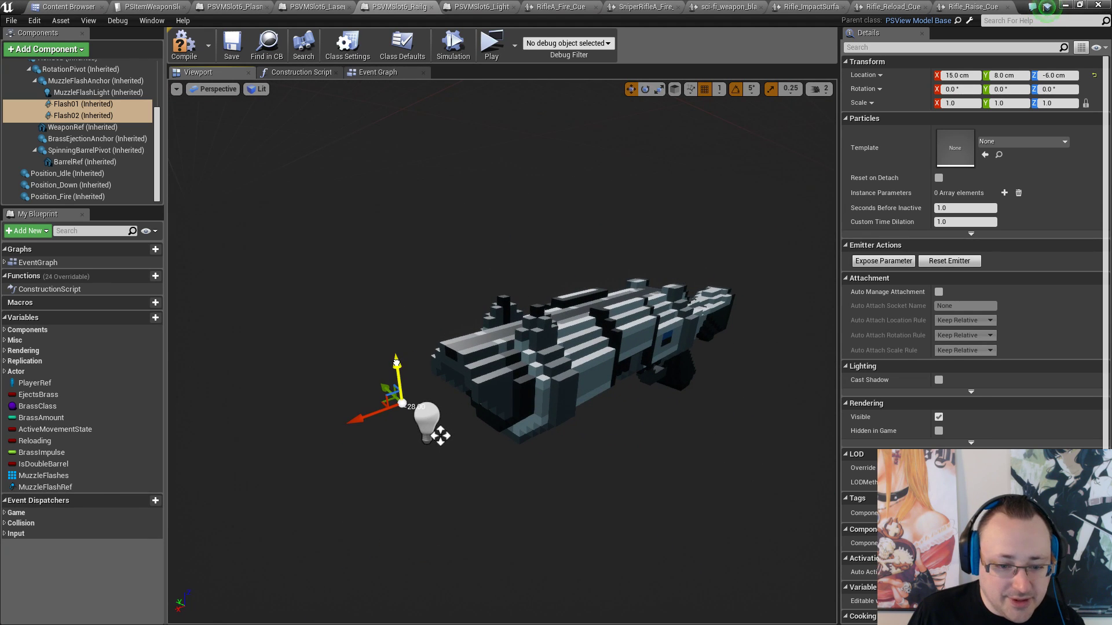
right_click_drag(428, 371, 431, 390)
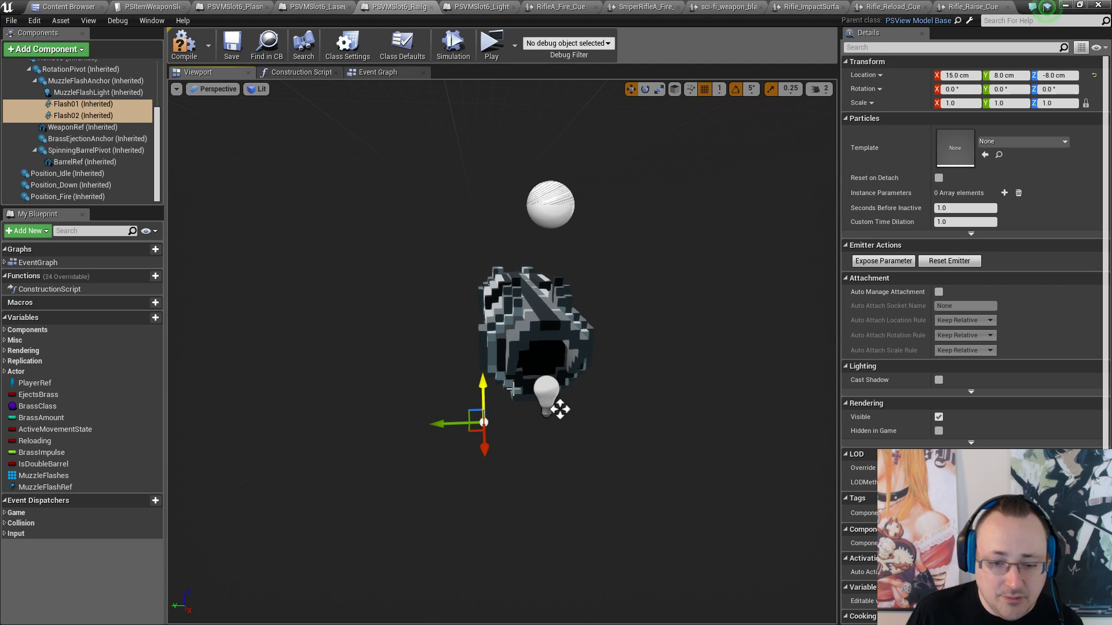
left_click(232, 49)
Start a new play test from the level editor and equip the Rail Gun from the inventory
left_click(1065, 5)
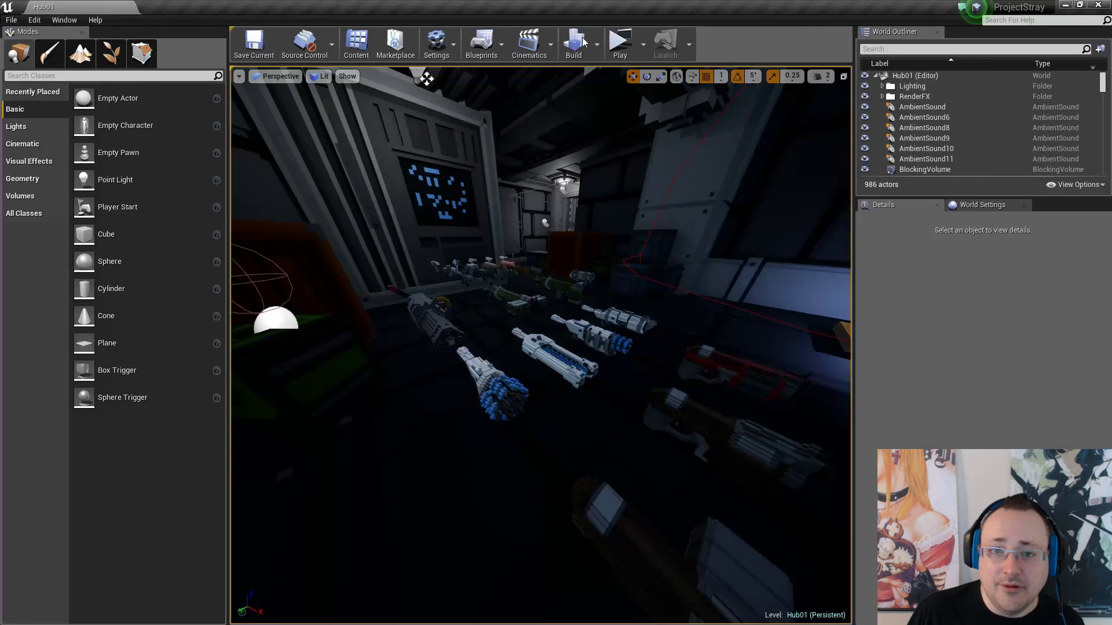
left_click(619, 42)
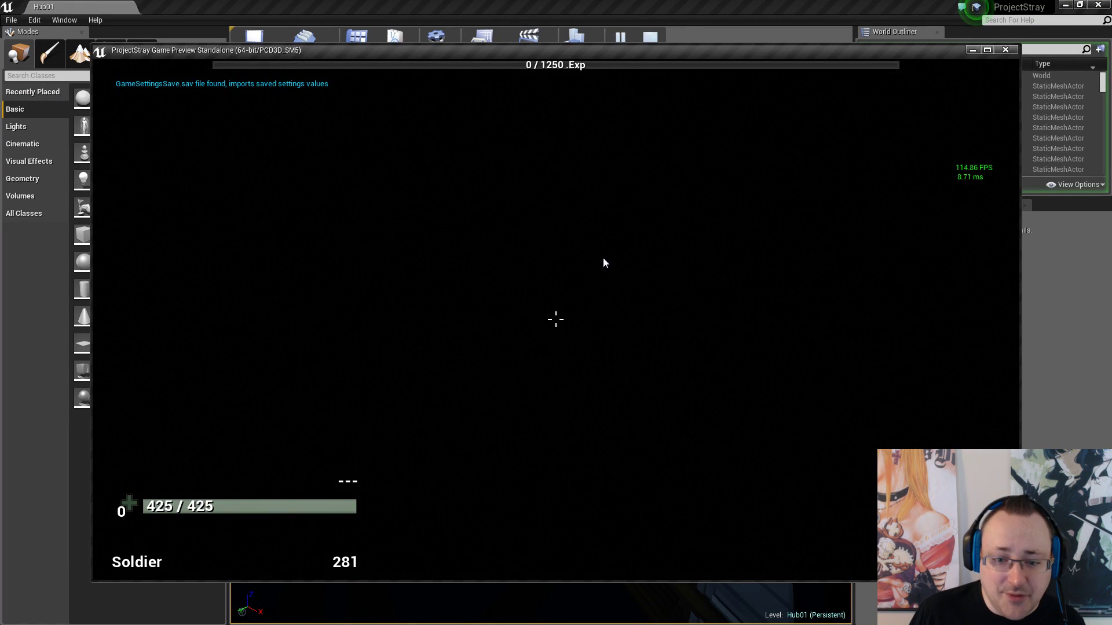
key("Tab")
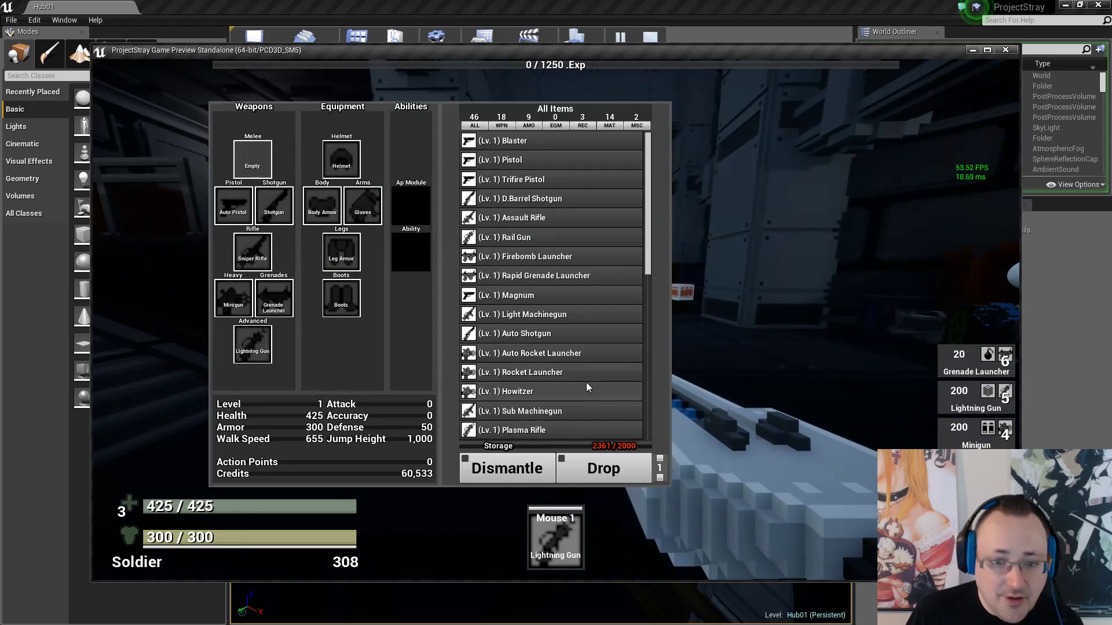
left_click(541, 238)
key("Tab")
key("w")
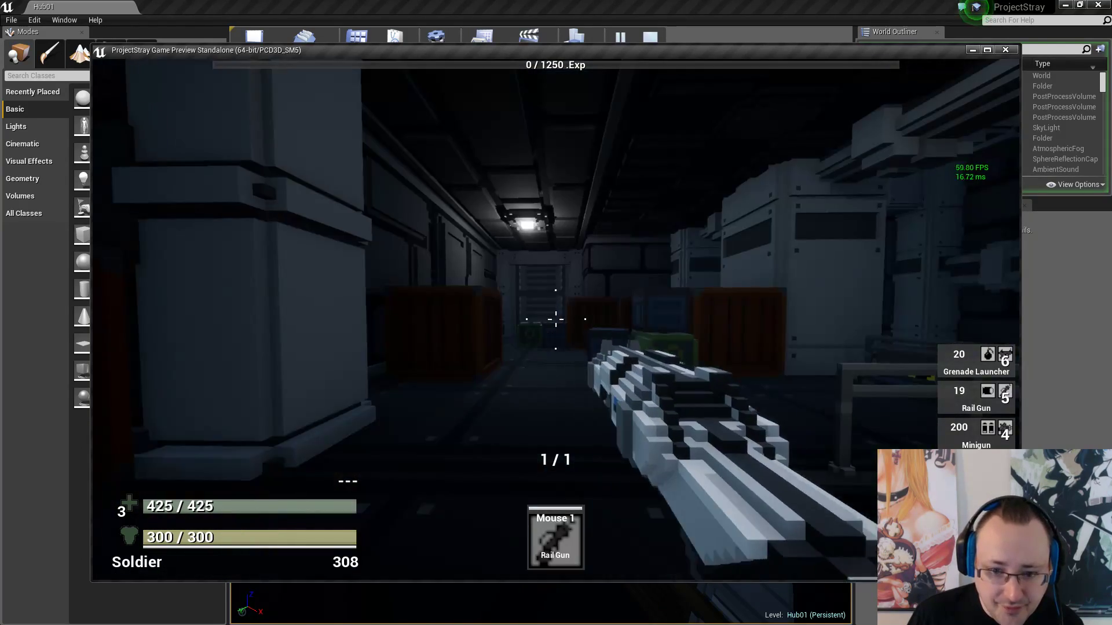
Fire the Rail Gun from the hip and while aiming to check the muzzle flash position, and end the play test
left_click(555, 319)
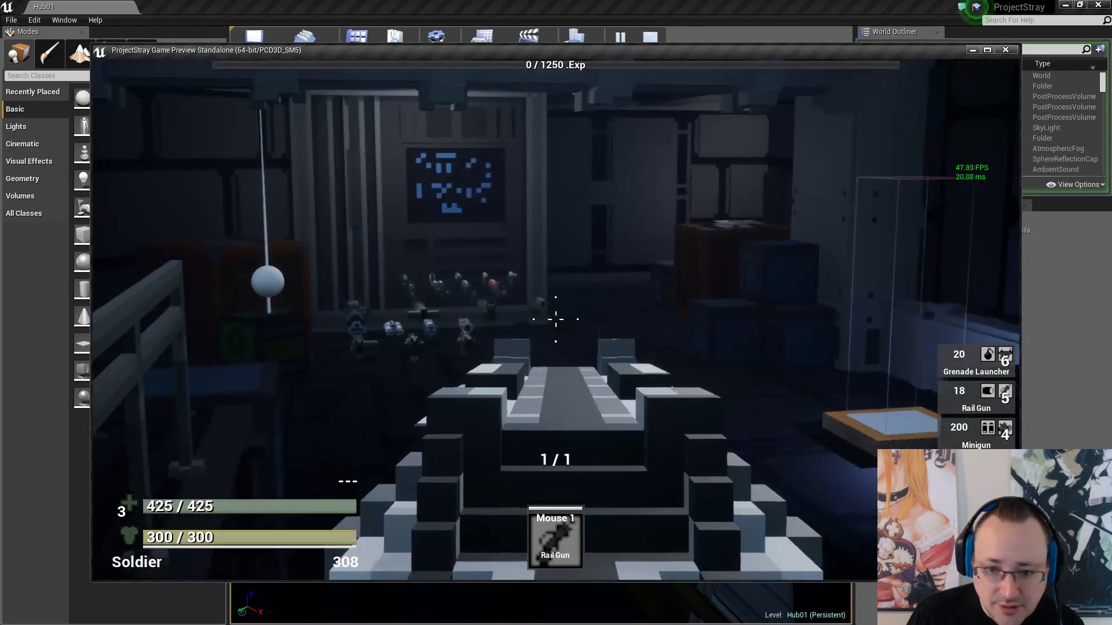
left_click(555, 319)
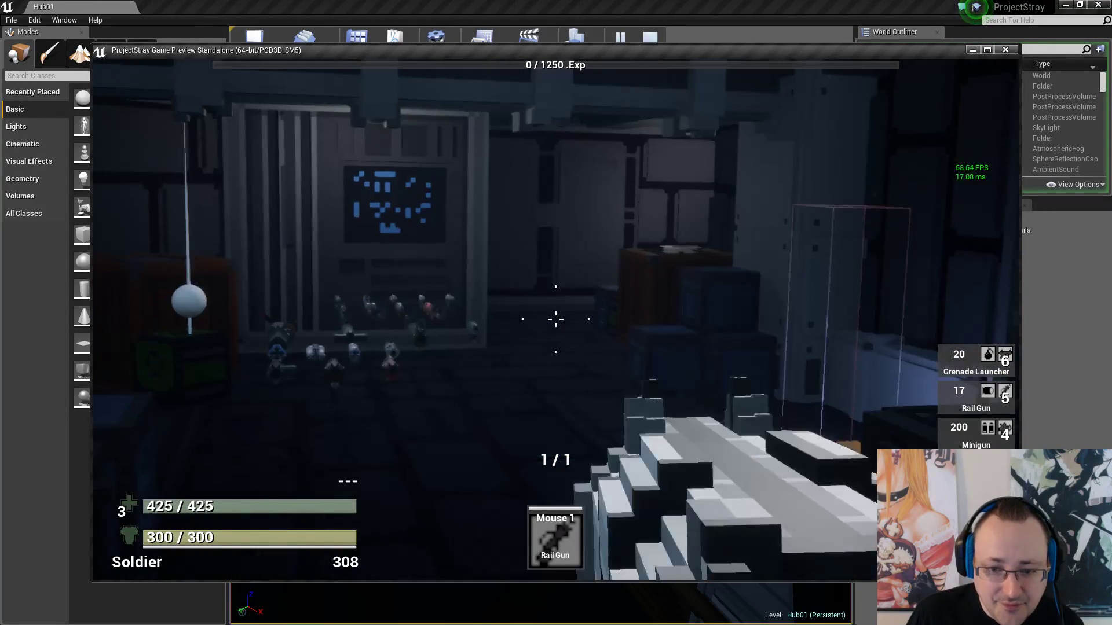
left_click(555, 319)
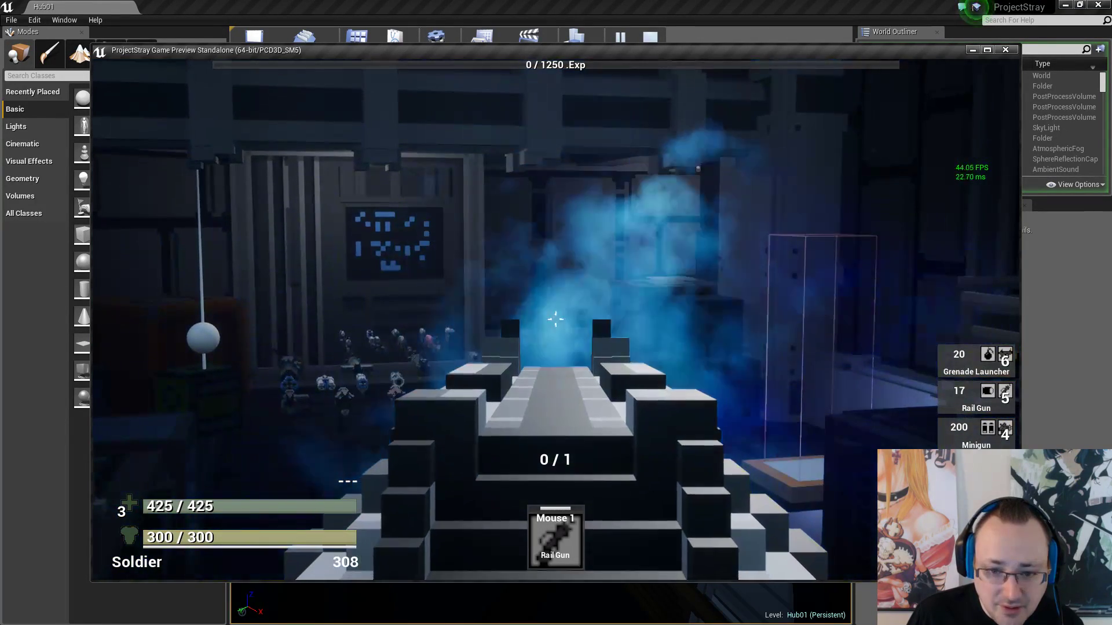
key("Escape")
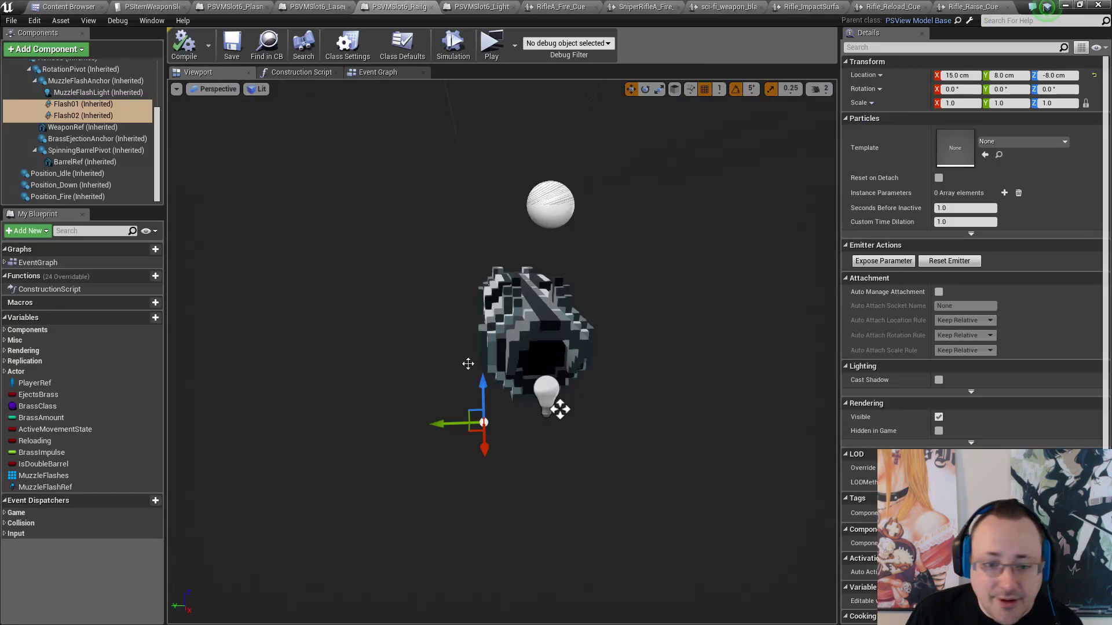
Set the Rail Gun row's projectile mesh to Proj_PlasmaBall in the slot 6 weapon data table
left_click(154, 7)
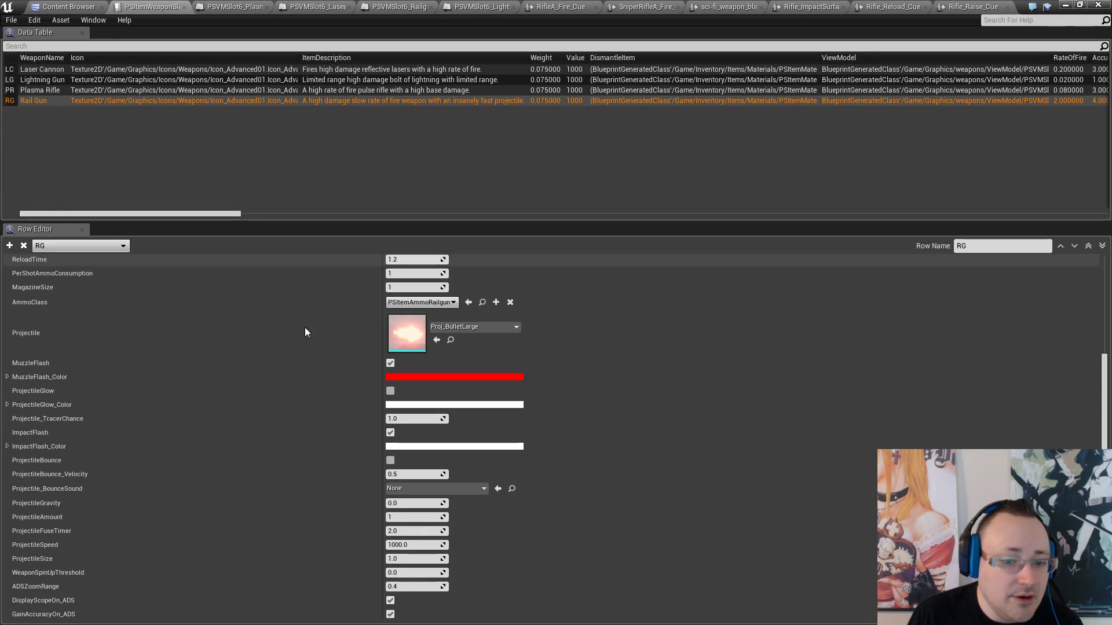
scroll(550, 490, "down", 5)
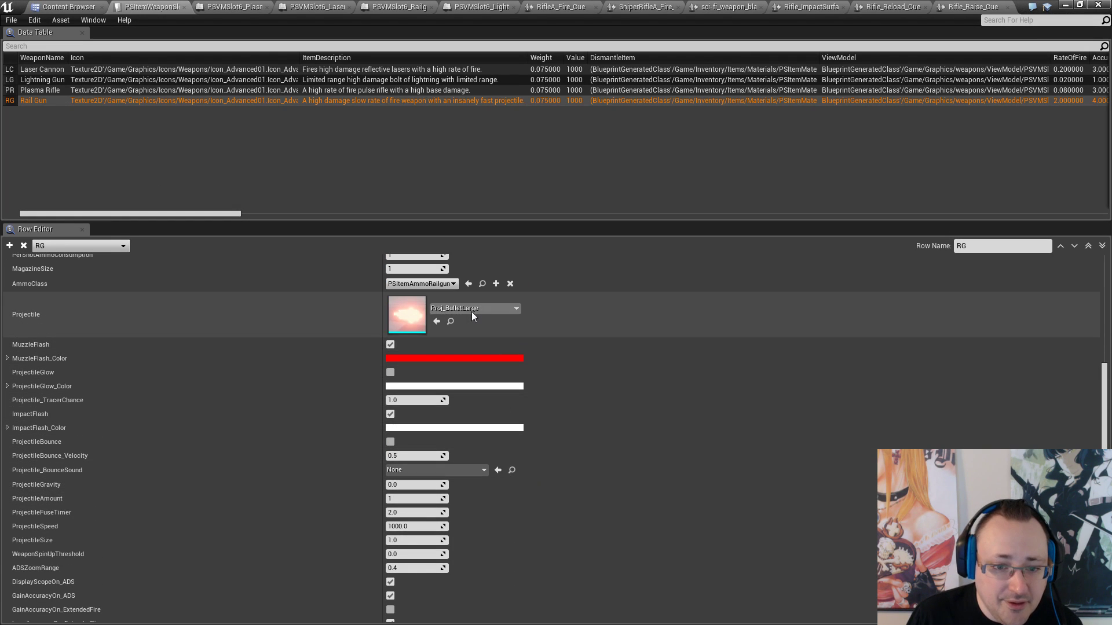
left_click(471, 311)
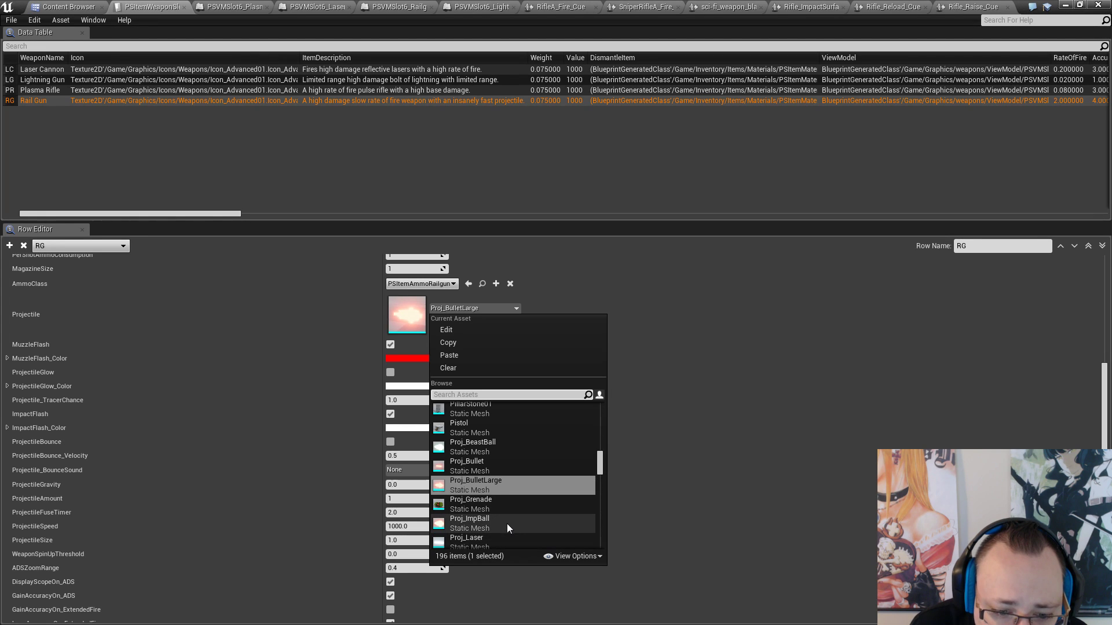
scroll(506, 524, "down", 3)
scroll(506, 523, "down", 2)
left_click(512, 503)
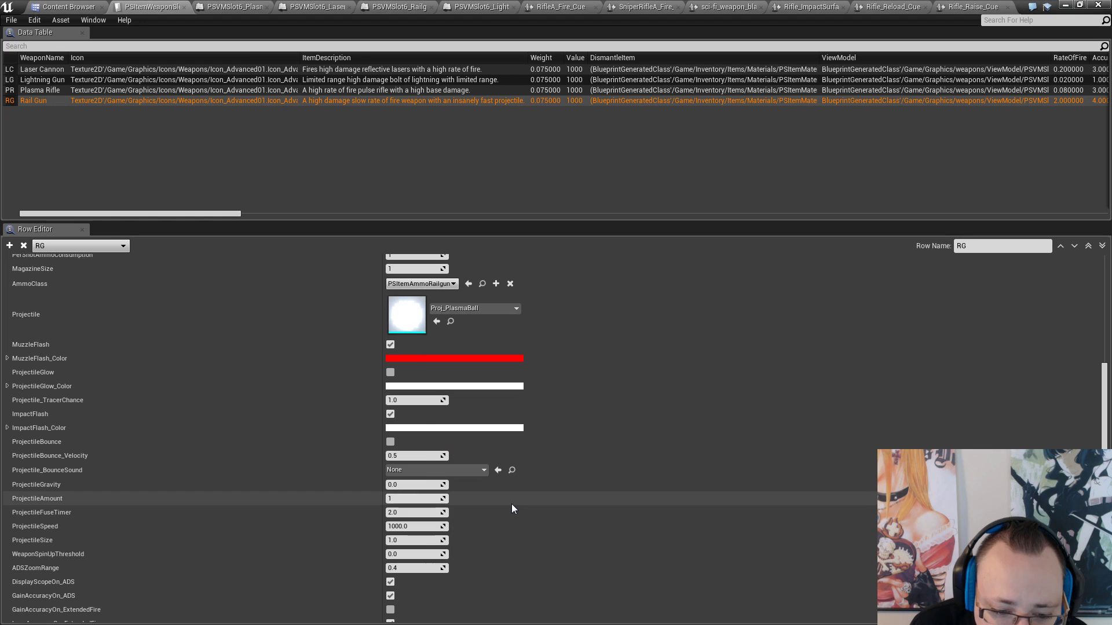
Set the Rail Gun's muzzle flash color to pure blue (R 0, G 0, B 1) and copy it to the projectile glow and impact flash colors
left_click(449, 358)
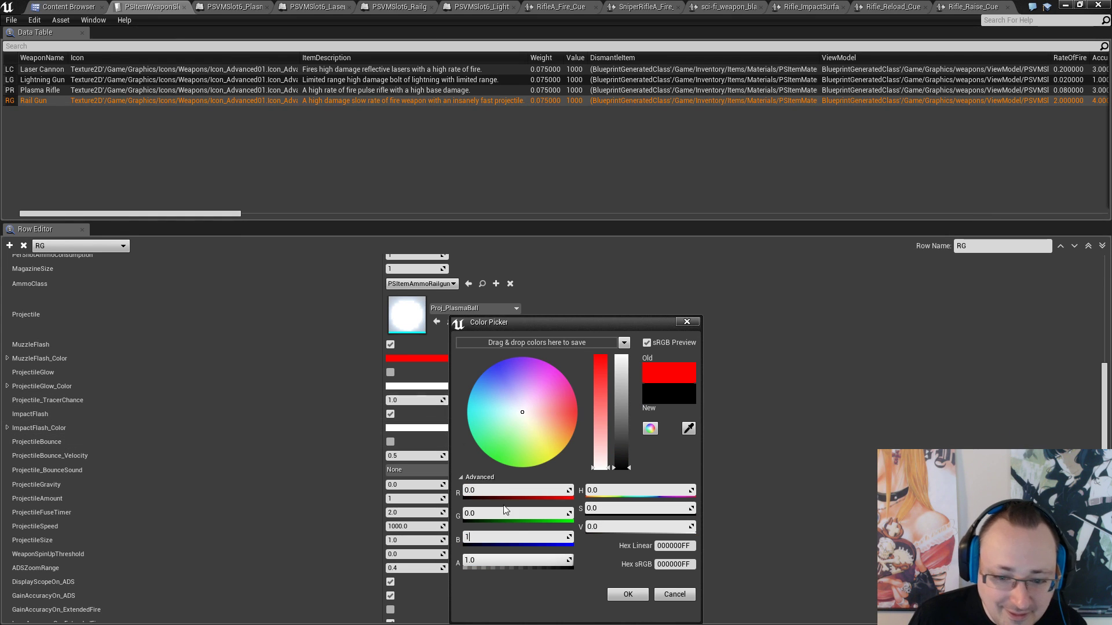
left_click(627, 595)
right_click(446, 358)
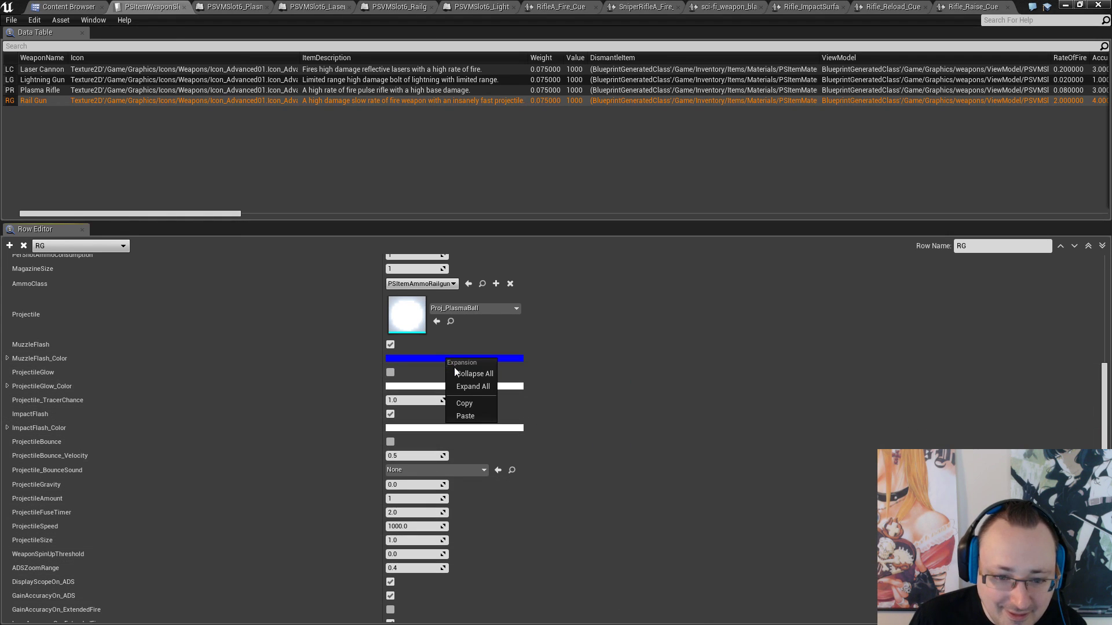
left_click(463, 403)
right_click(428, 388)
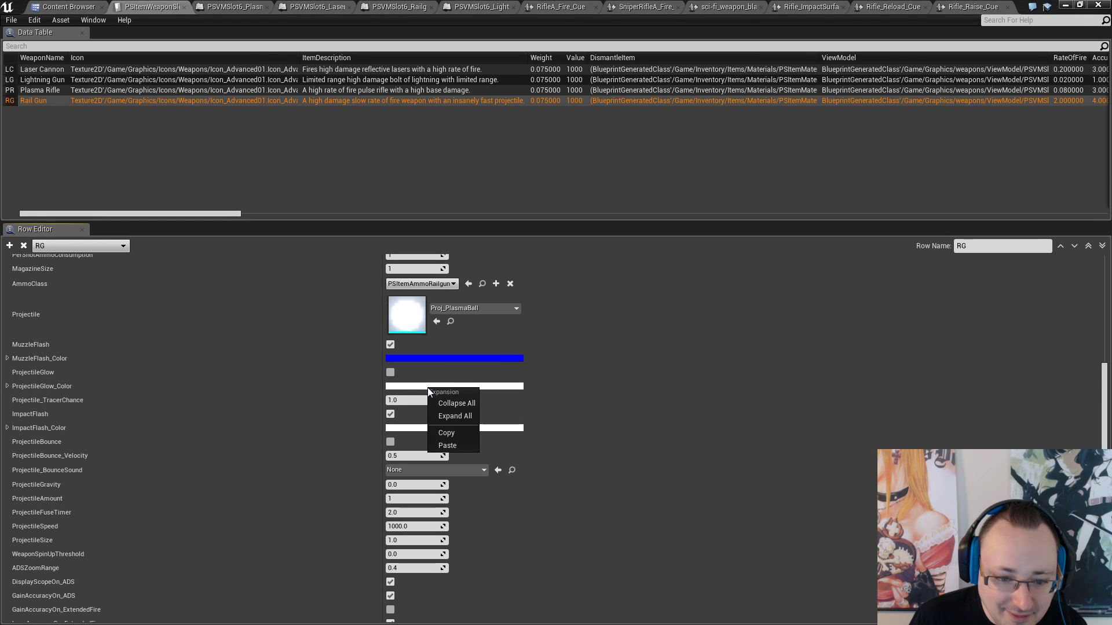
left_click(442, 446)
right_click(439, 430)
left_click(453, 486)
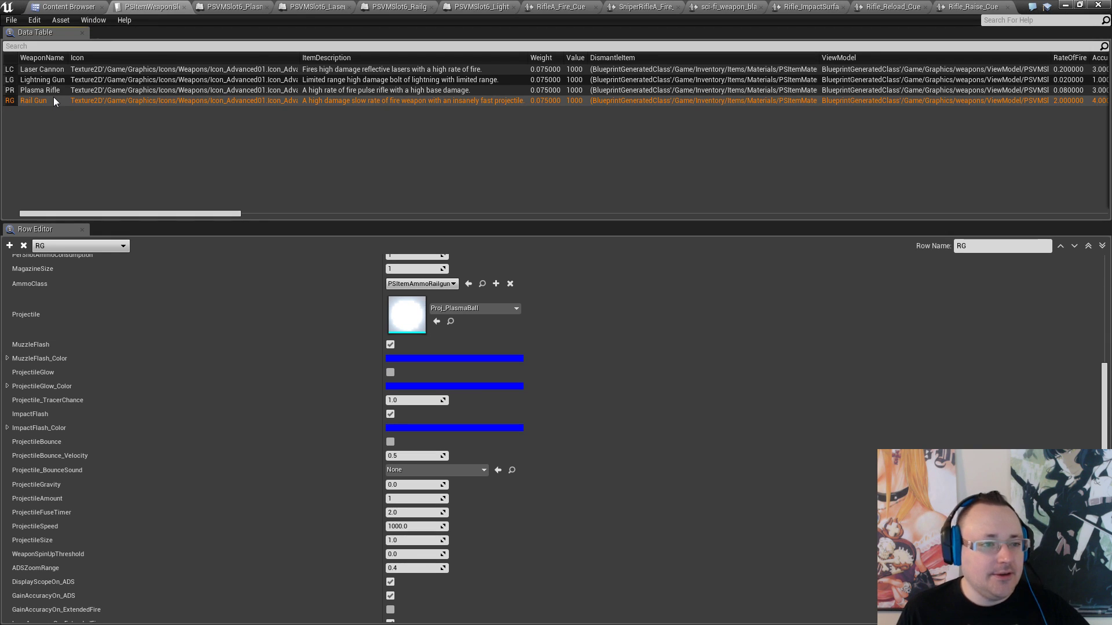
Replace the Rail Gun's Weapon_MuzzleFlash particle system with P_Shotgun_MuzzleFlash_Light
scroll(556, 452, "down", 7)
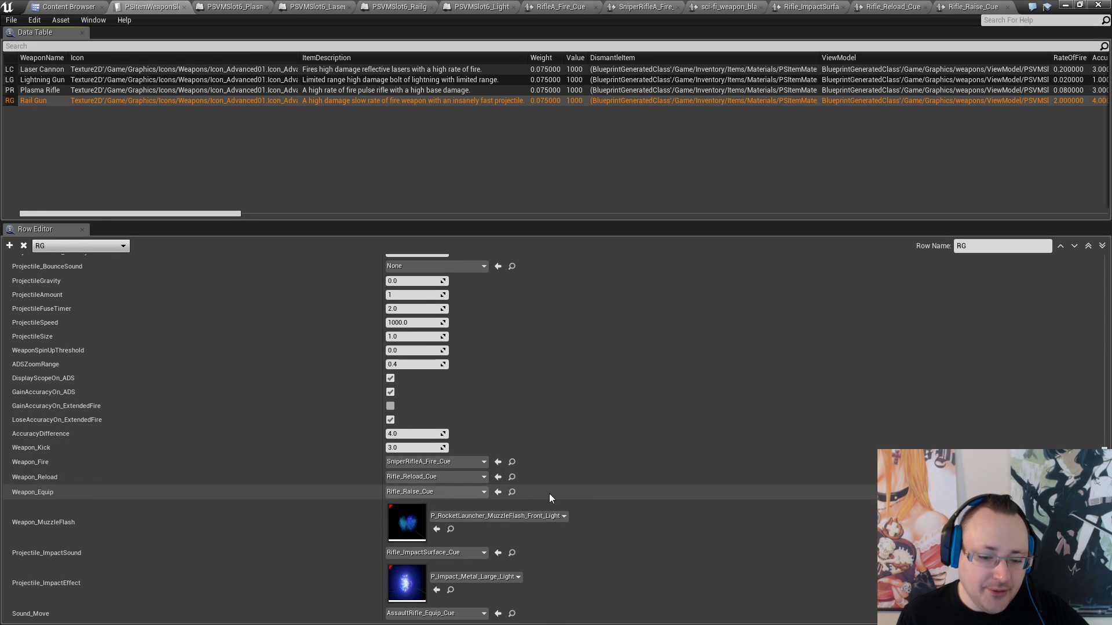
left_click(450, 529)
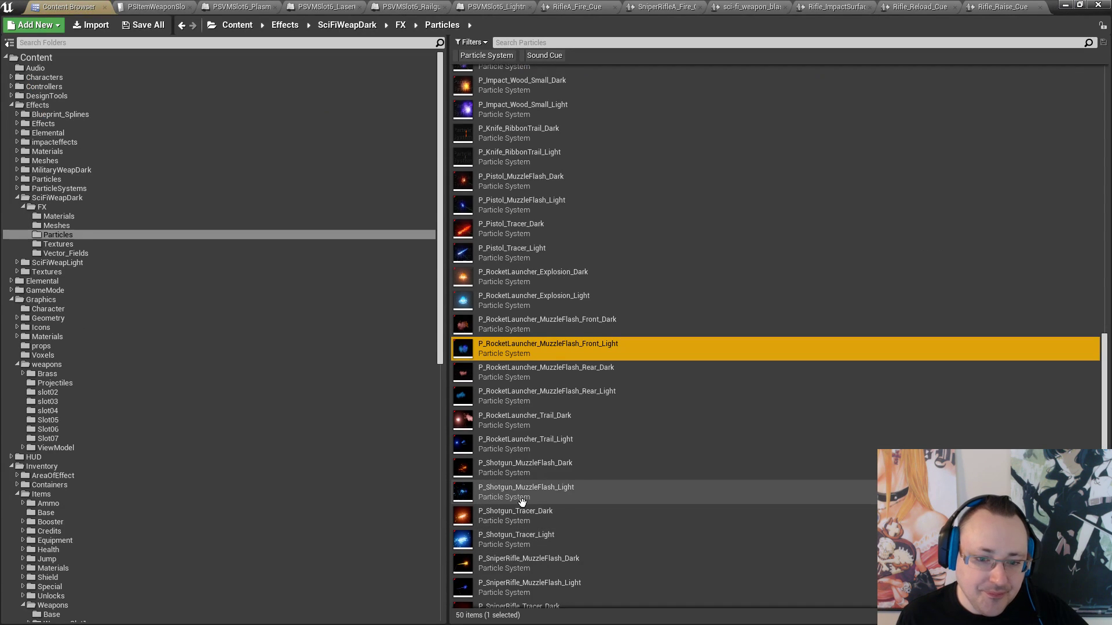
scroll(649, 450, "up", 1)
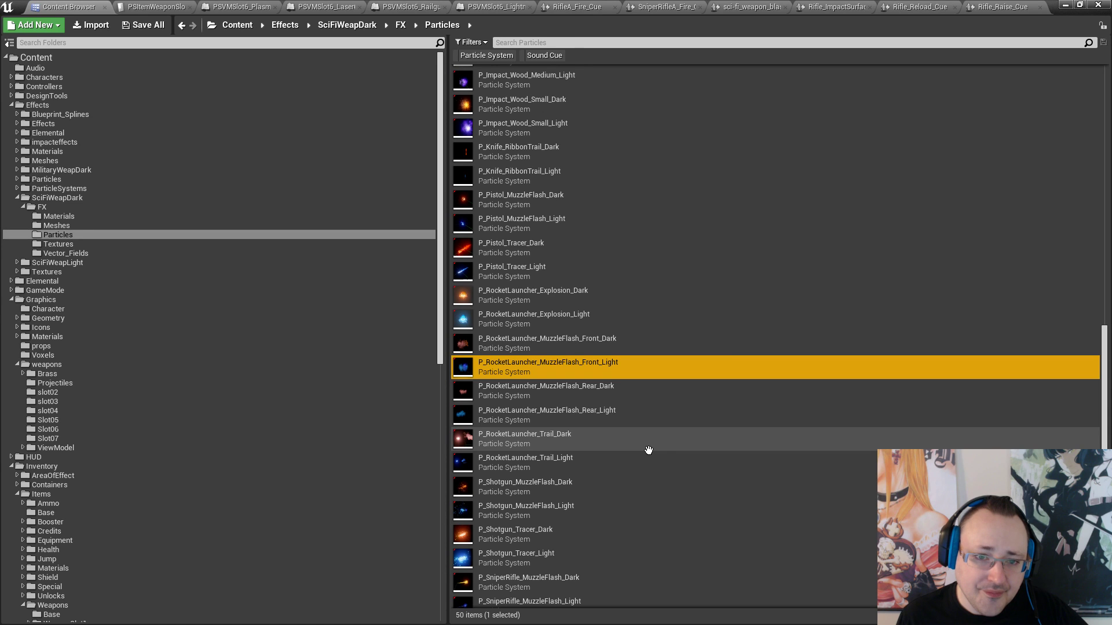
scroll(649, 450, "down", 3)
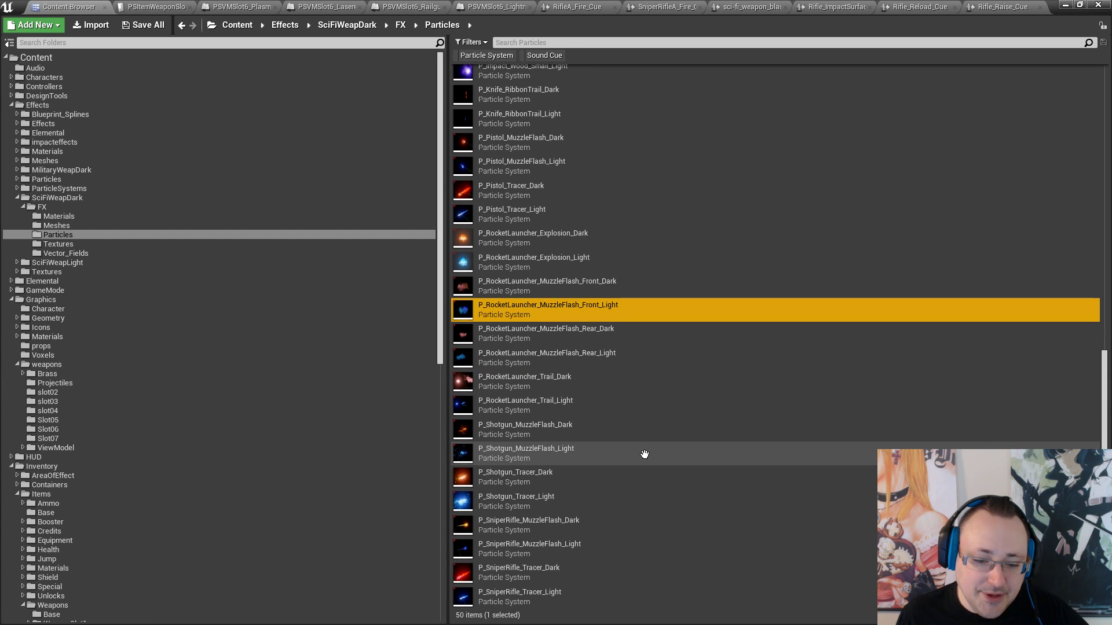
left_click(680, 452)
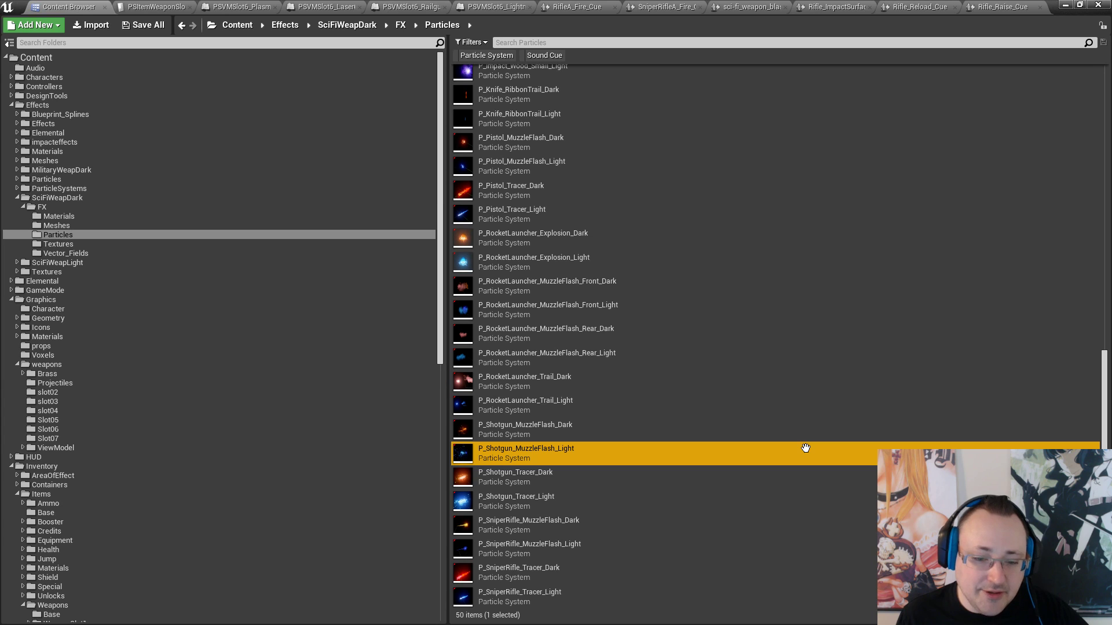
left_click(149, 6)
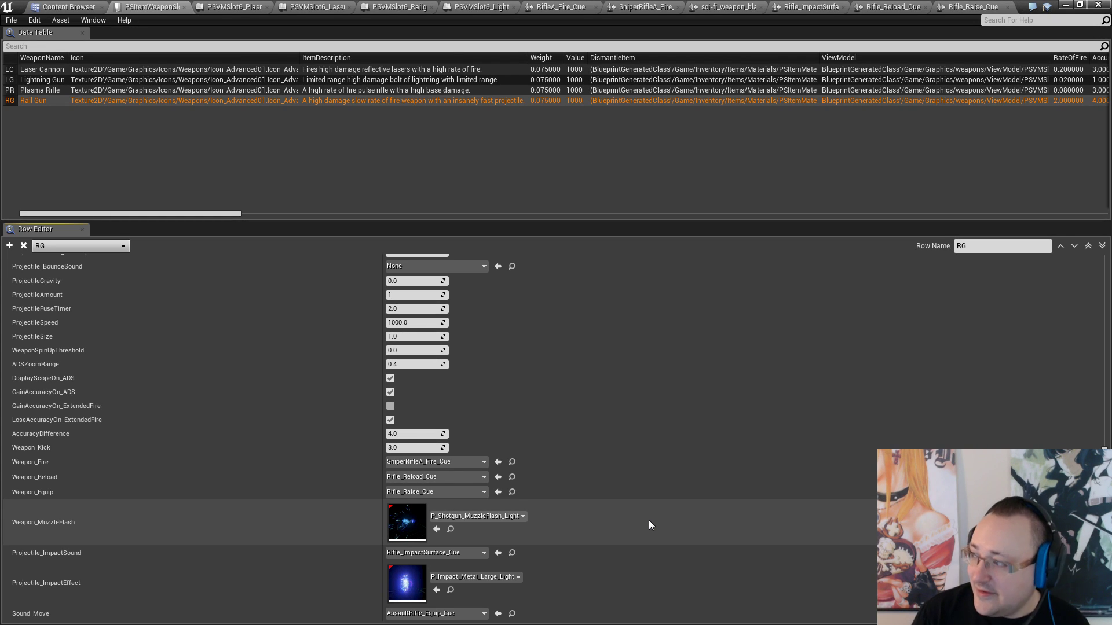
Review the effect and sound settings in the Plasma Rifle, Lightning Gun and Laser Cannon rows
left_click(170, 88)
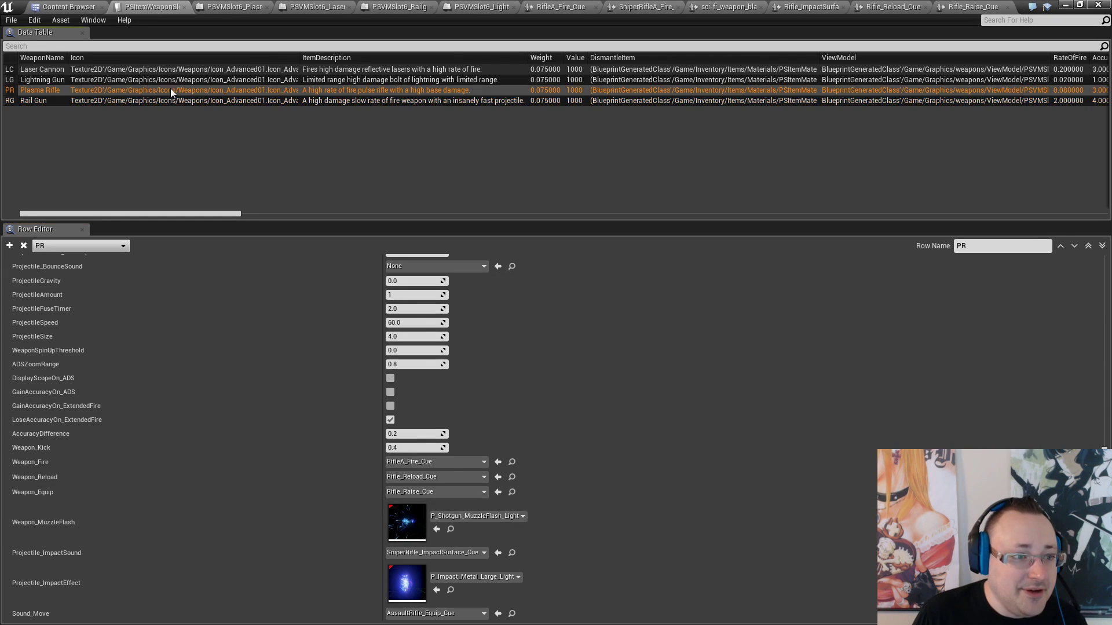
left_click(168, 78)
left_click(168, 73)
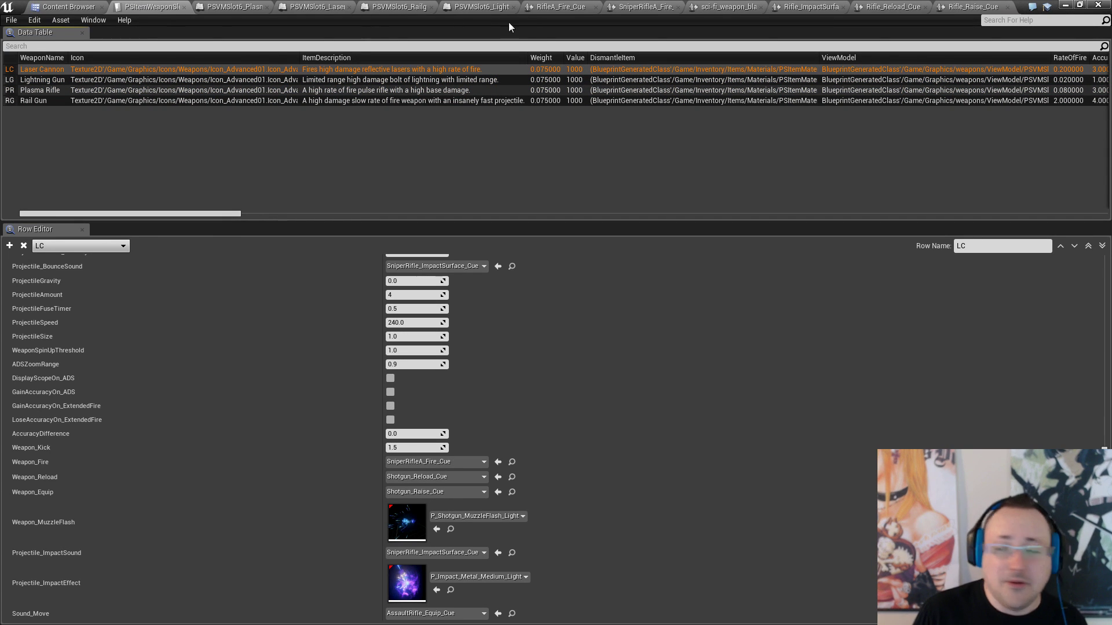
Launch another play test of the hub level and maximize the game window
left_click(1065, 5)
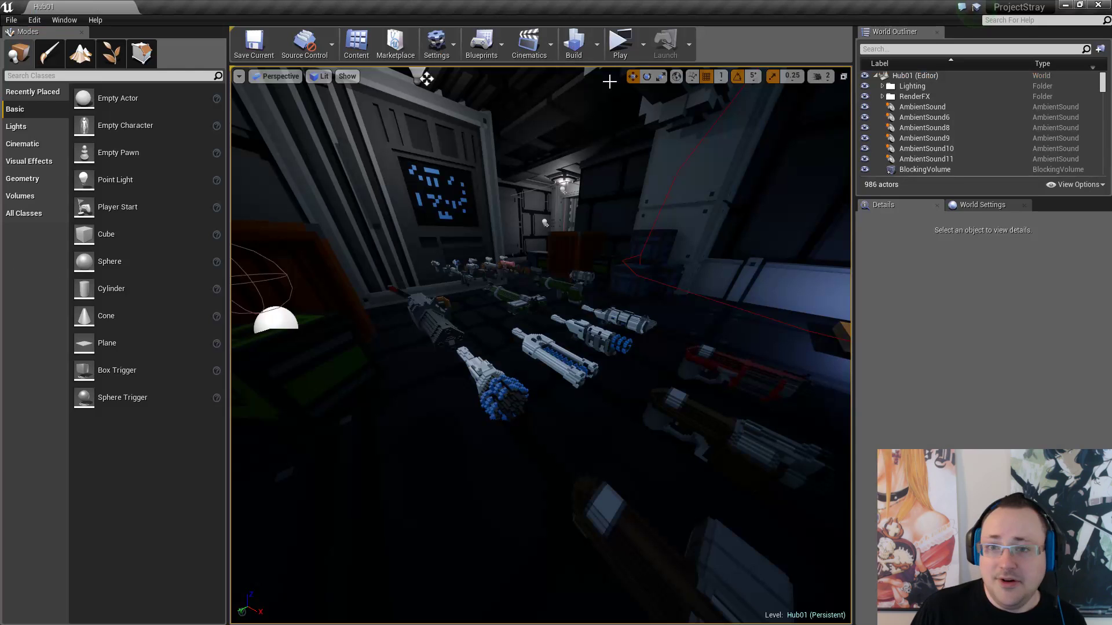
left_click(618, 43)
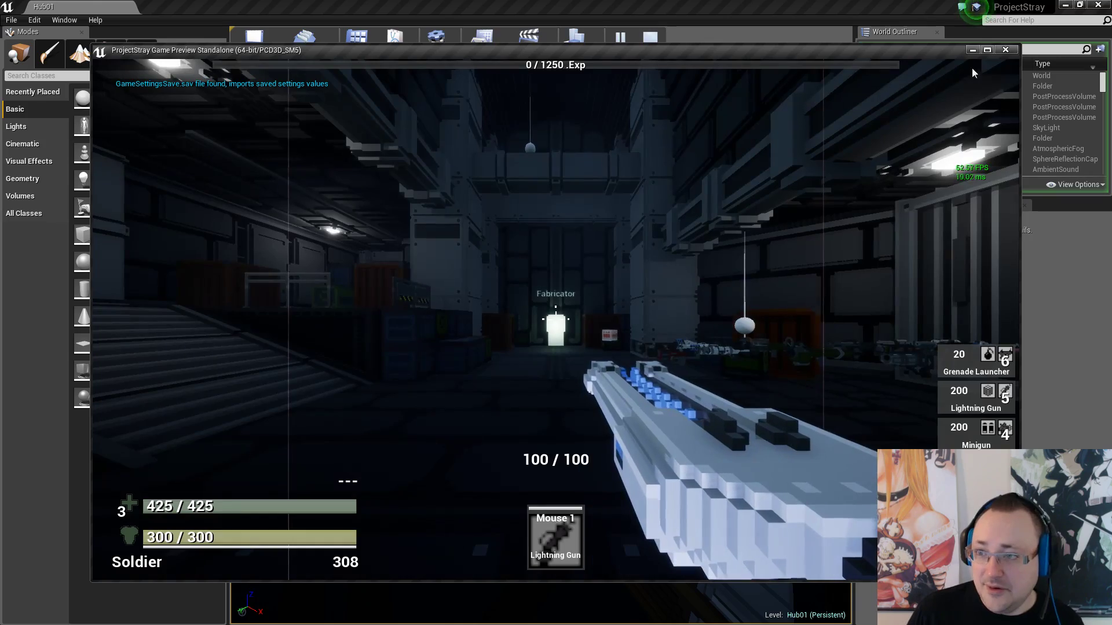
left_click(986, 50)
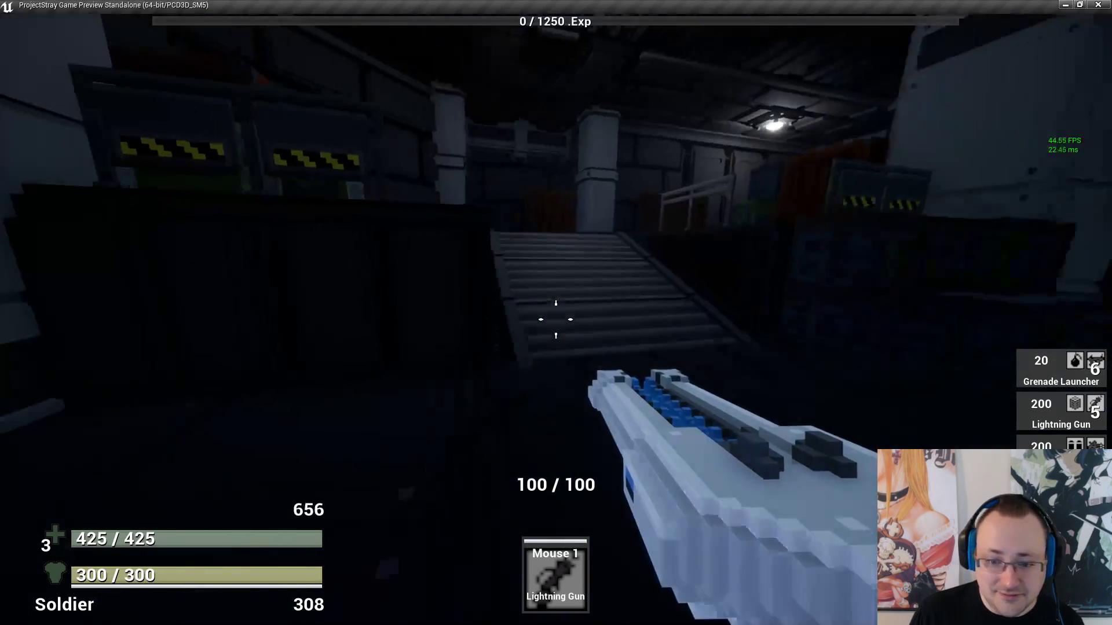
Switch from the Lightning Gun to the Sniper Rifle and test-fire it across the hub while aiming down its sights
key("w")
scroll(556, 319, "down", 3)
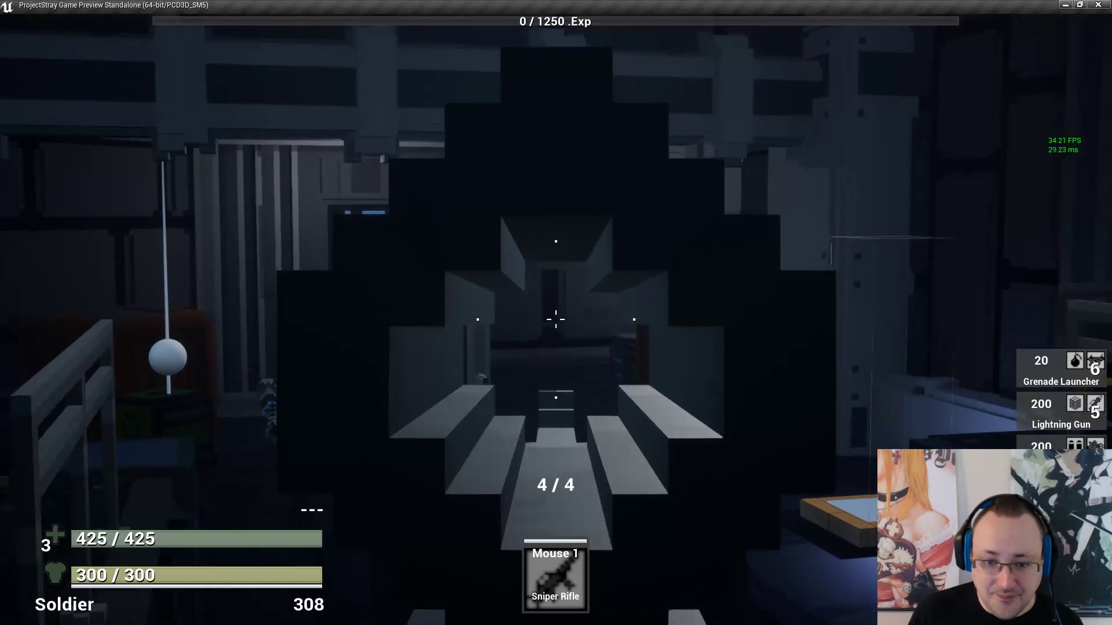
right_click(555, 319)
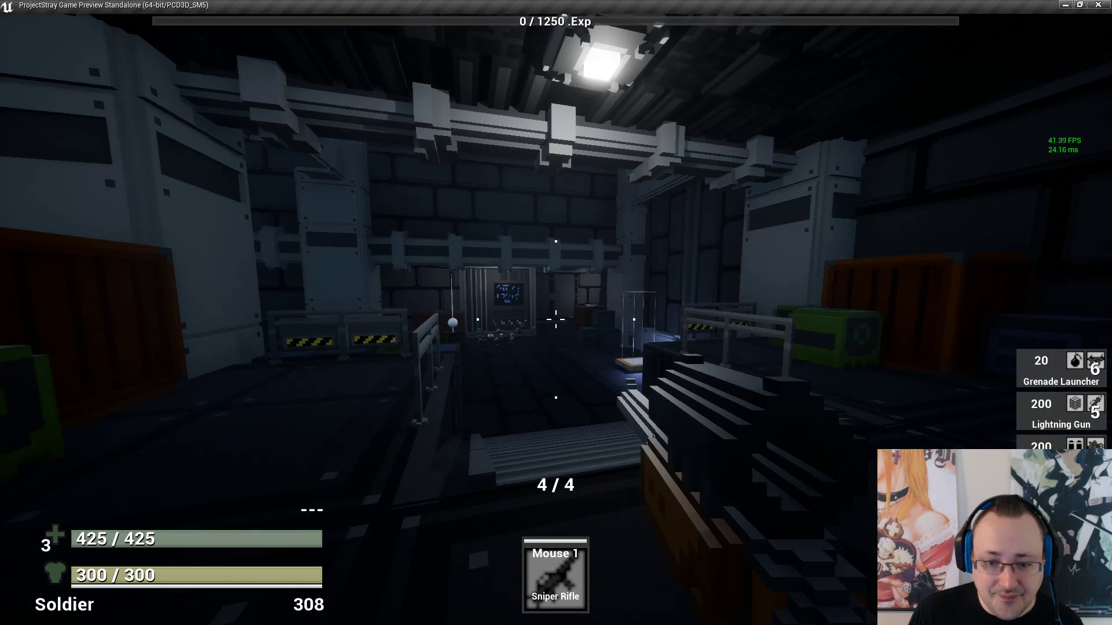
right_click(556, 319)
left_click(555, 319)
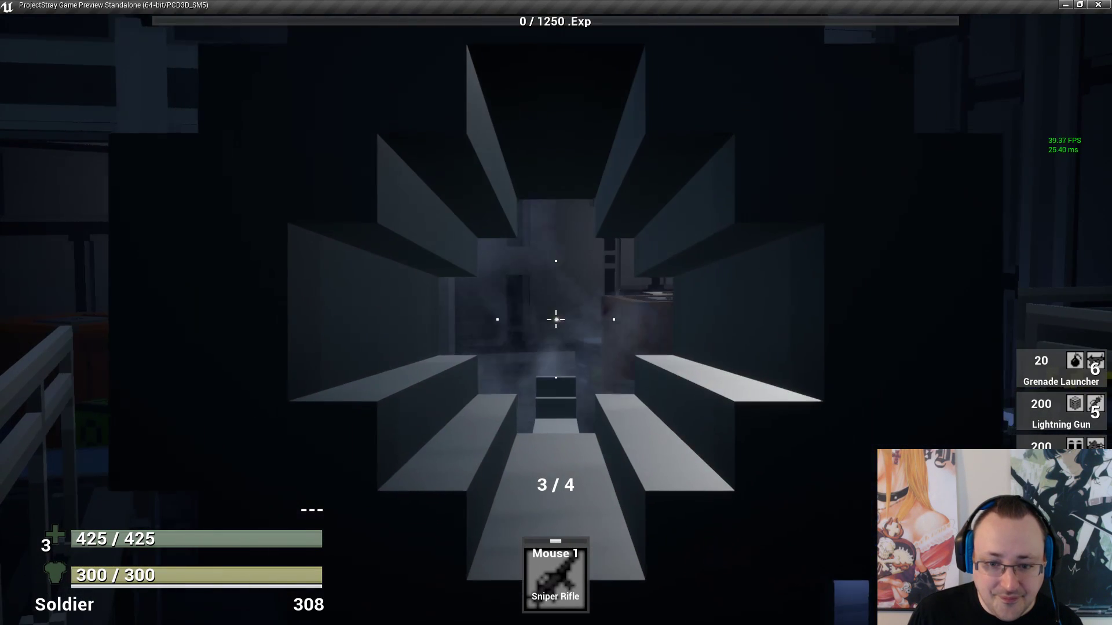
Equip the Assault Rifle from the inventory and test-fire it through the hub's door and in the outdoor area, reloading between bursts
key("i")
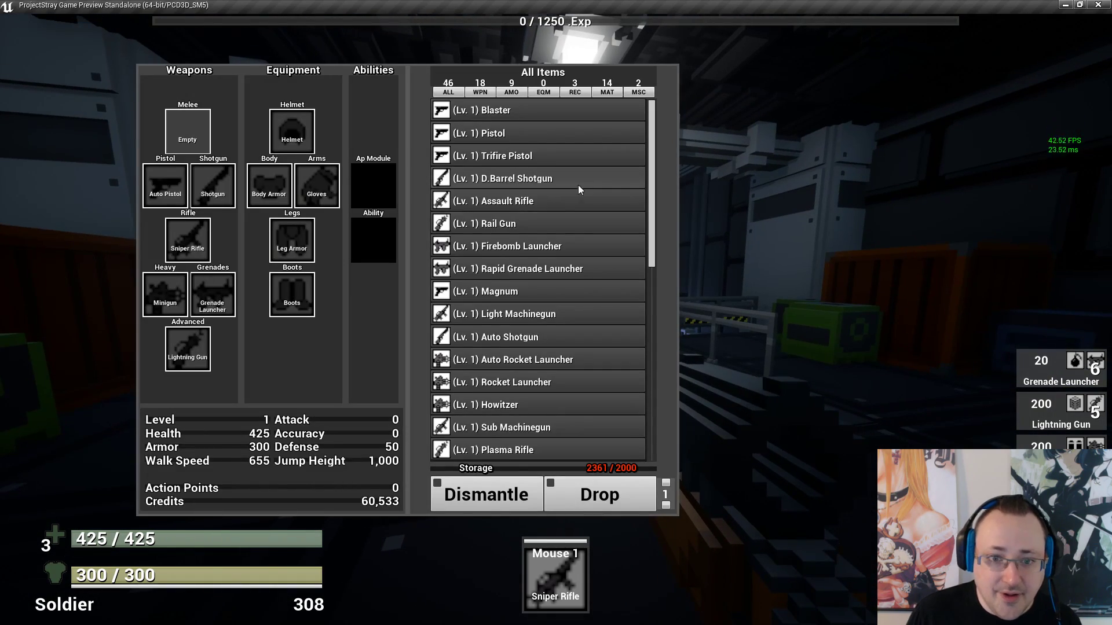
left_click(562, 200)
key("i")
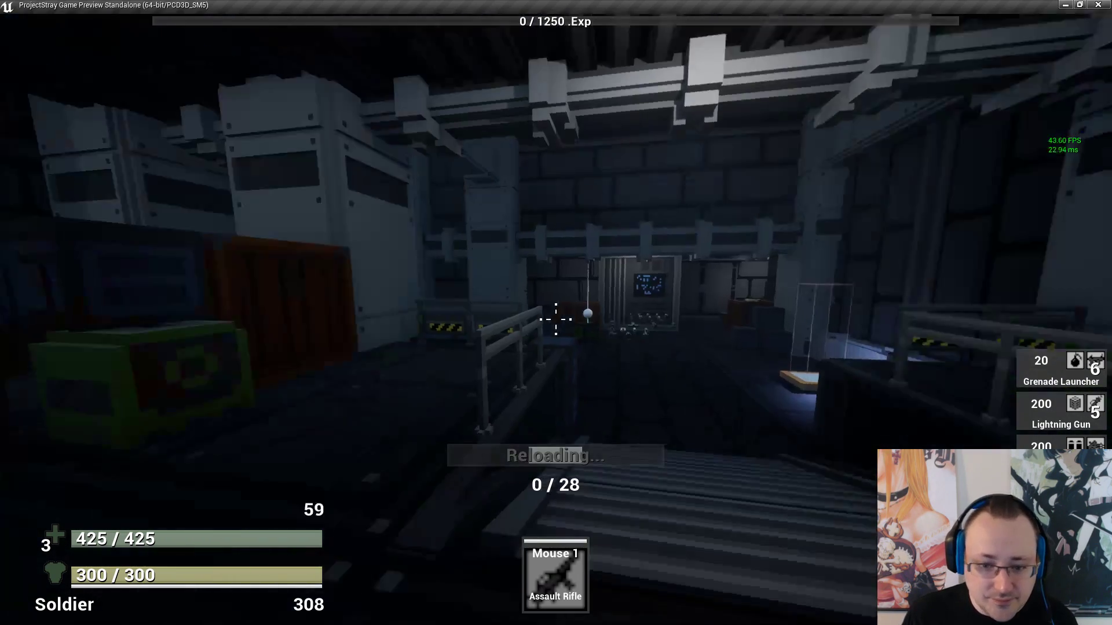
key("w")
left_click(556, 319)
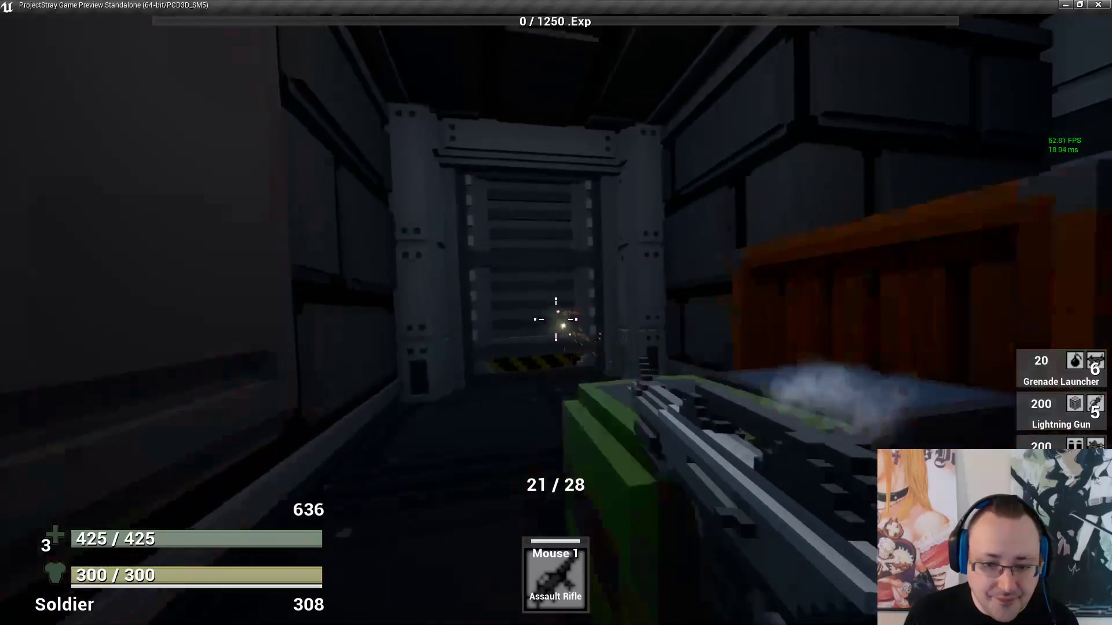
left_click(556, 319)
key("r")
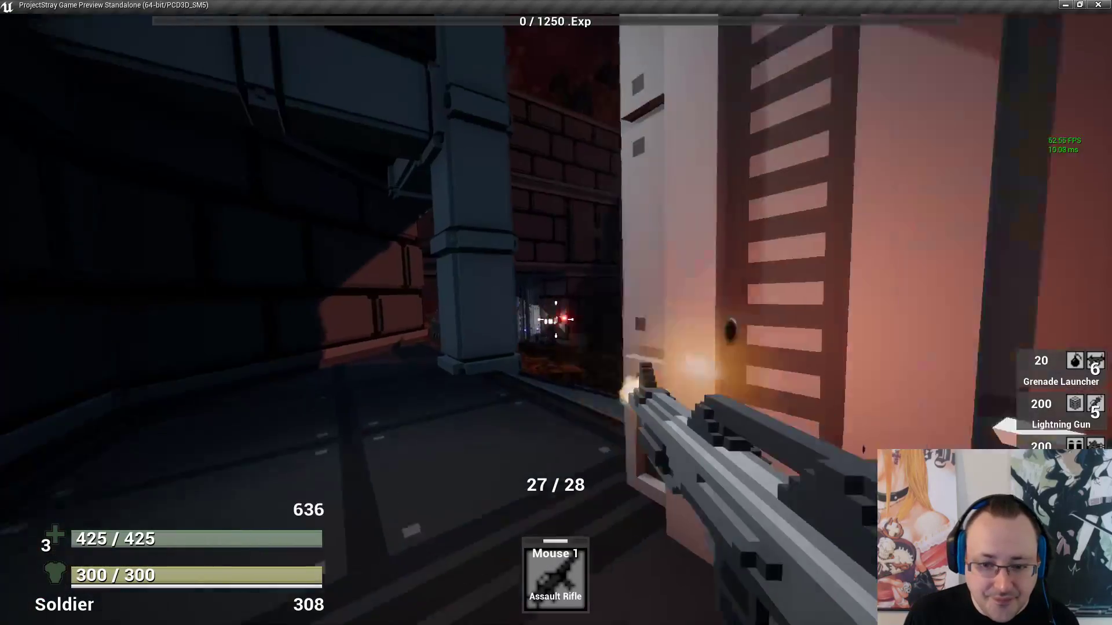
left_click(556, 319)
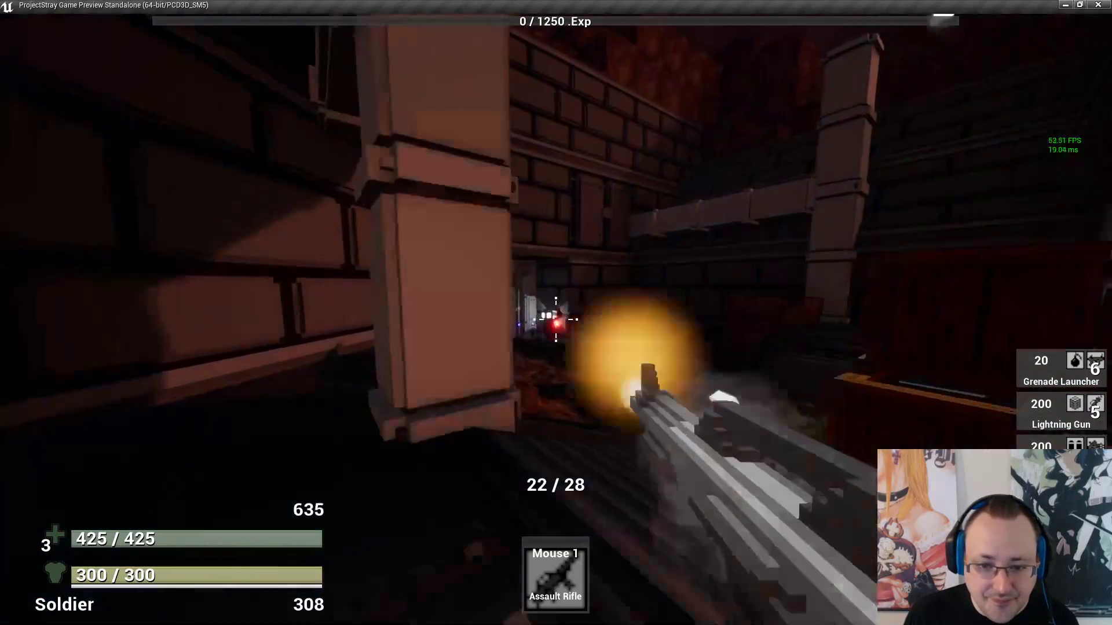
left_click(556, 319)
key("r")
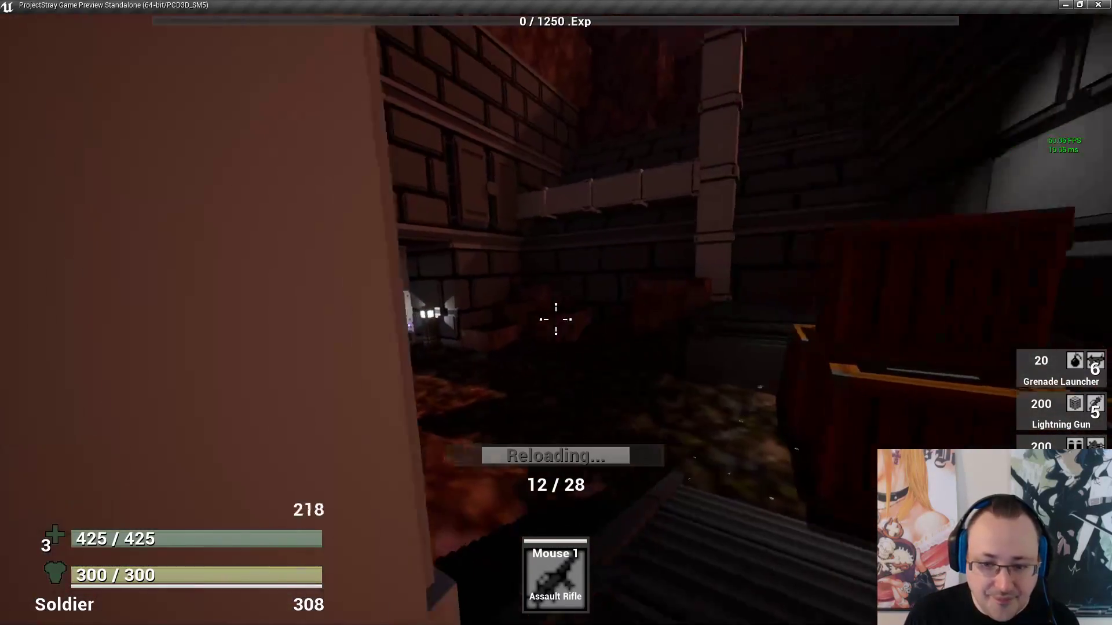
left_click(556, 319)
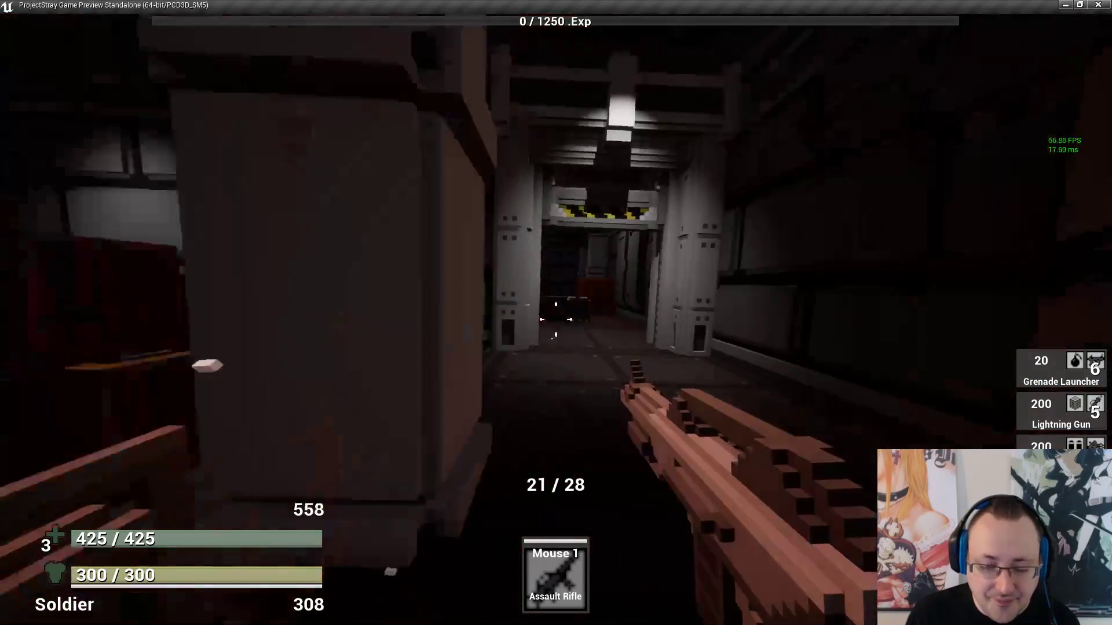
Bring the Assault Rifle back inside the hub and test its shots and reloads, including while aiming down sights
key("r")
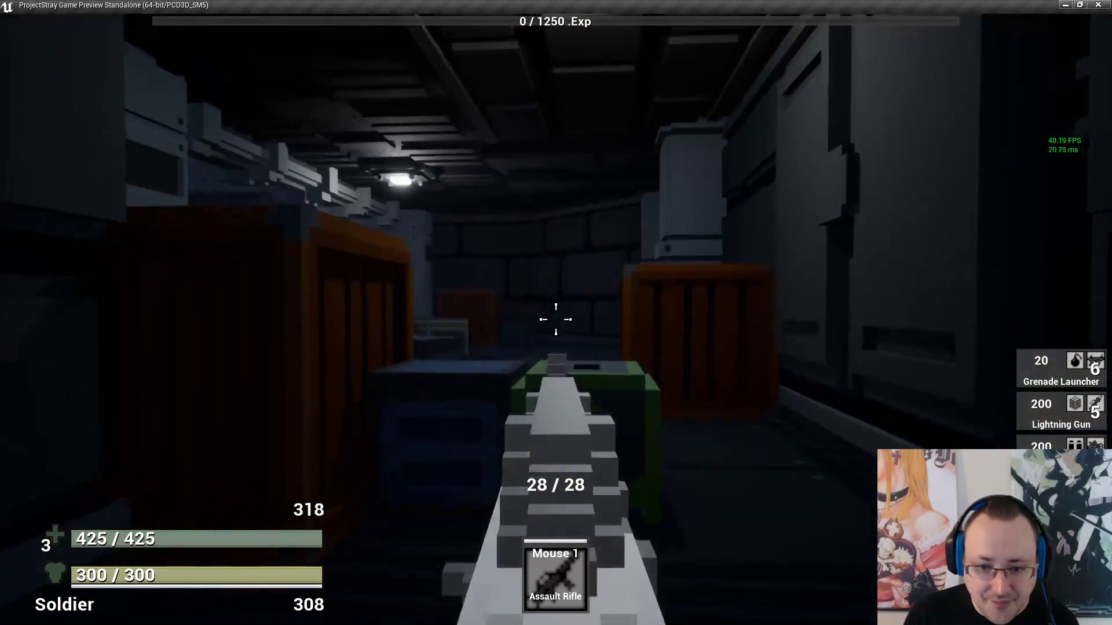
left_click(556, 319)
key("r")
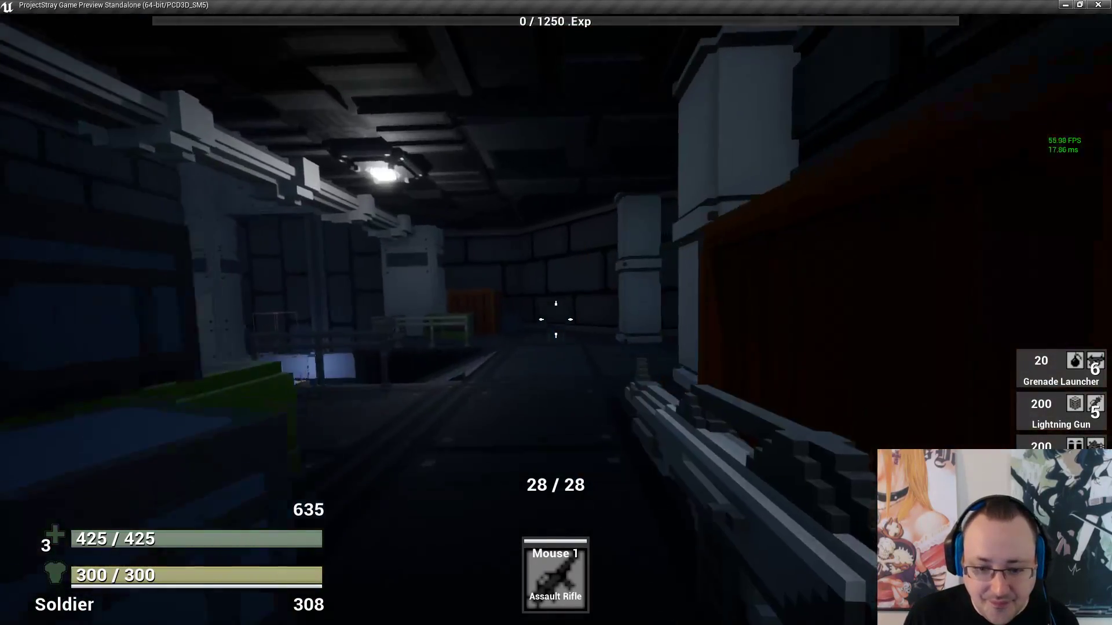
left_click(556, 319)
key("r")
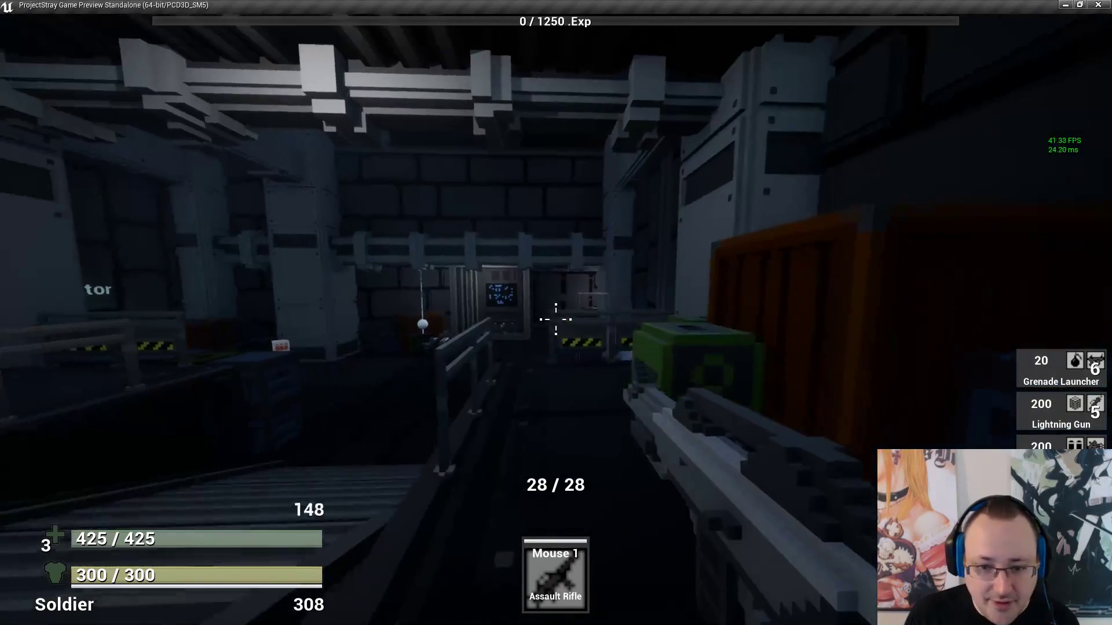
left_click(556, 319)
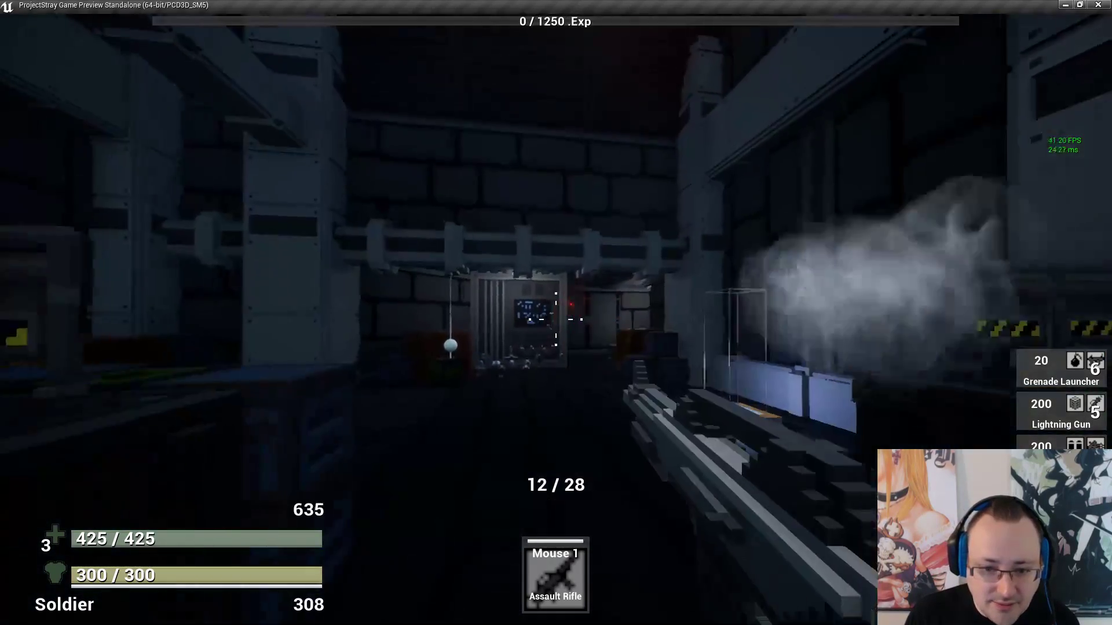
left_click(556, 319)
key("r")
Equip the Rocket Launcher from the inventory and fire several rockets across the hub to check its effects and sounds
key("i")
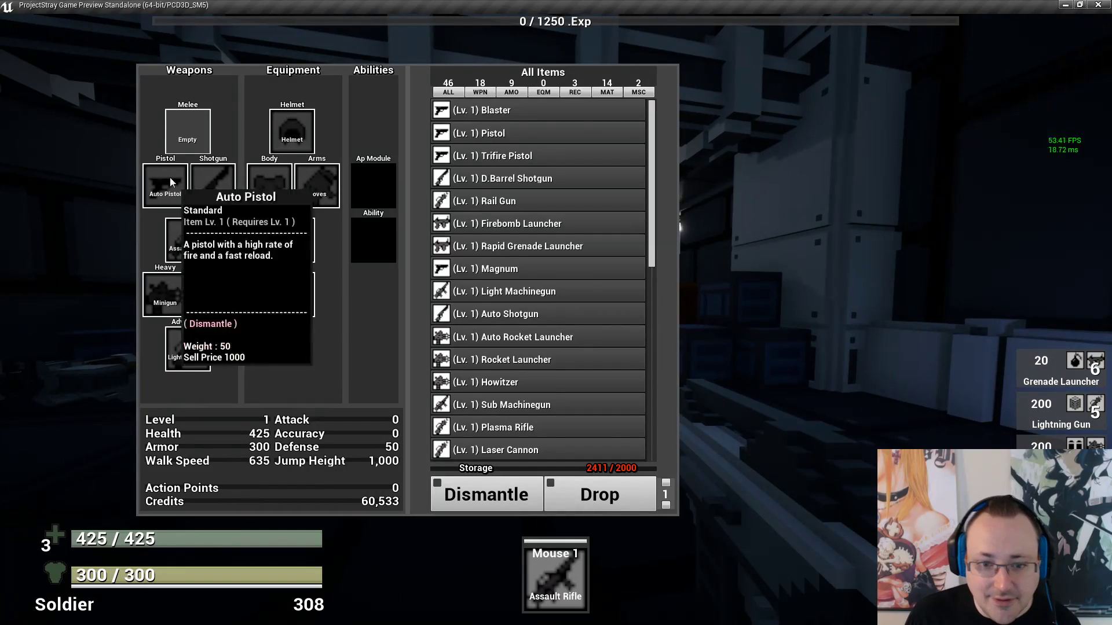
scroll(561, 363, "down", 1)
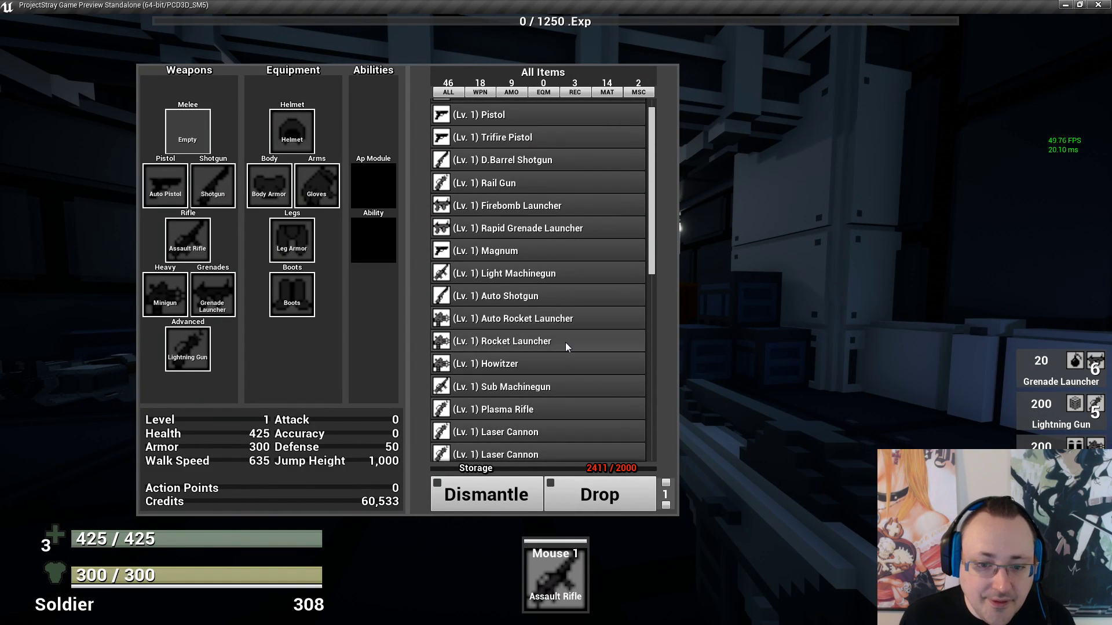
double_click(565, 342)
key("i")
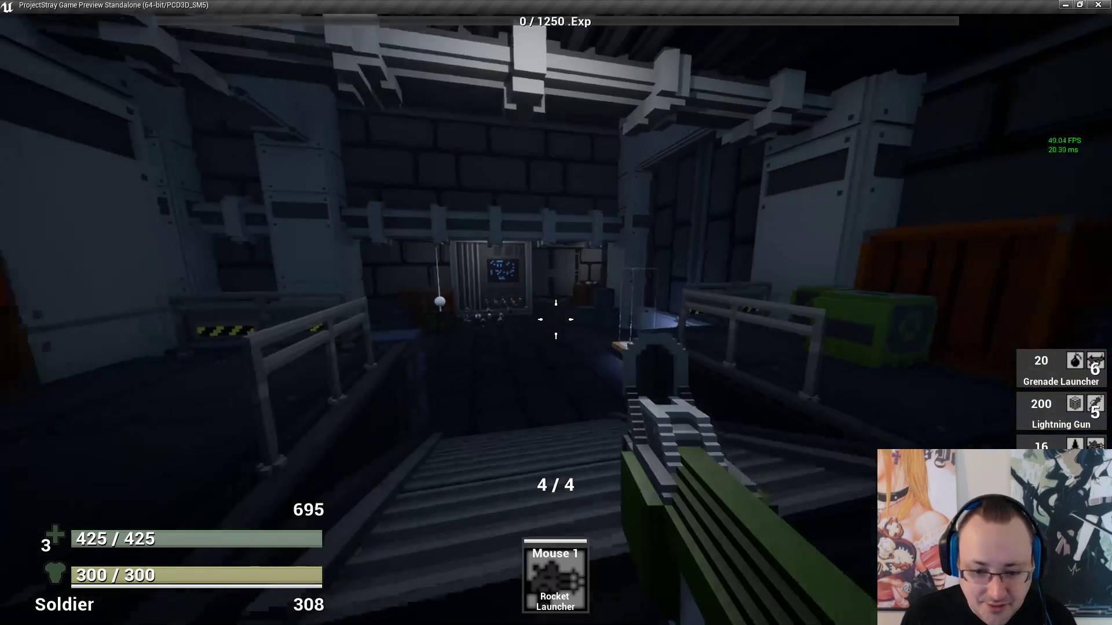
left_click(556, 319)
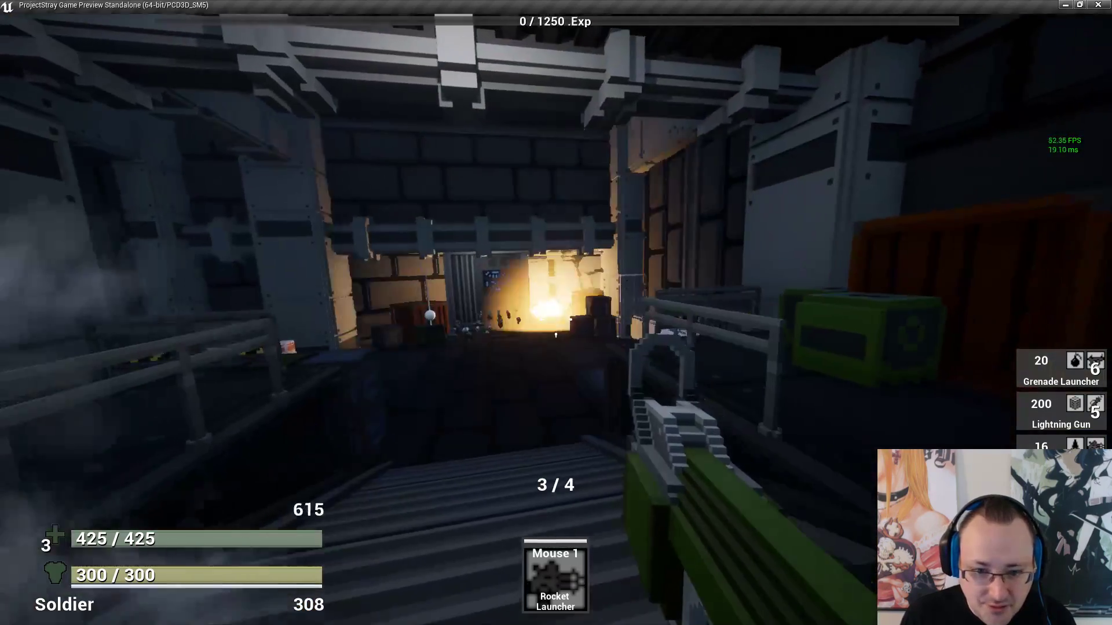
left_click(556, 319)
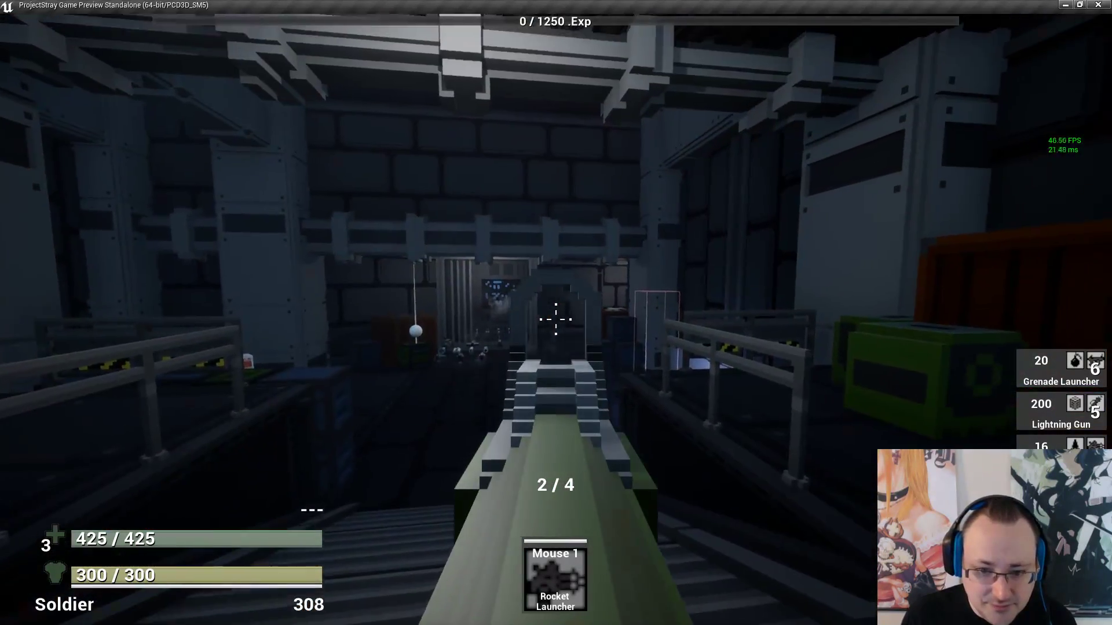
left_click(556, 319)
Swap the Rocket Launcher for the Howitzer and test-fire it across the hub, both aimed and from the hip
key("i")
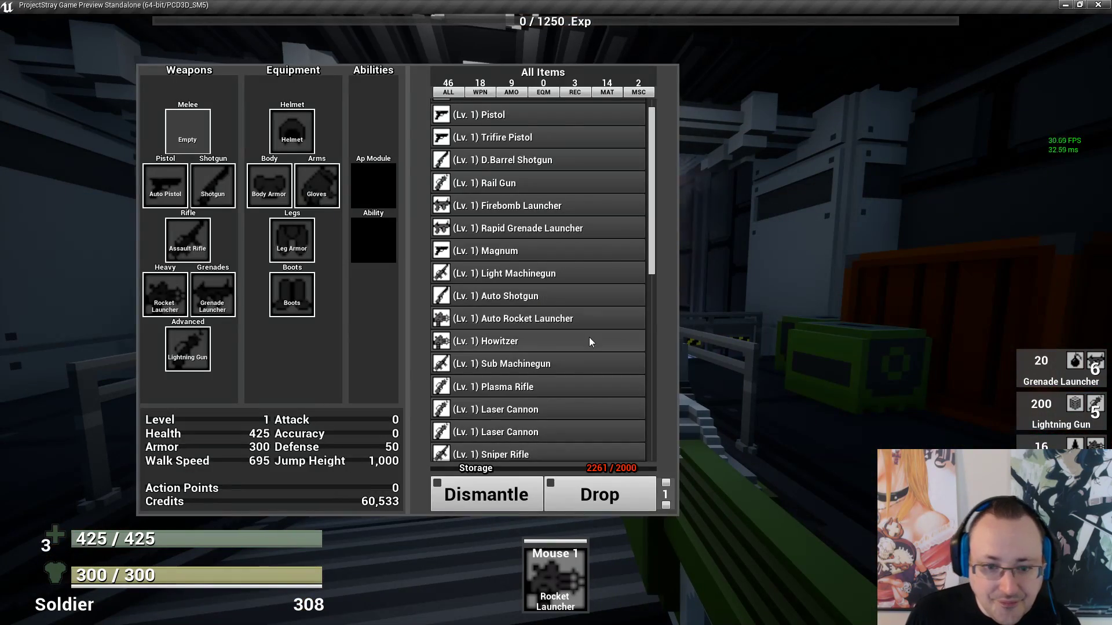
left_click(554, 341)
key("i")
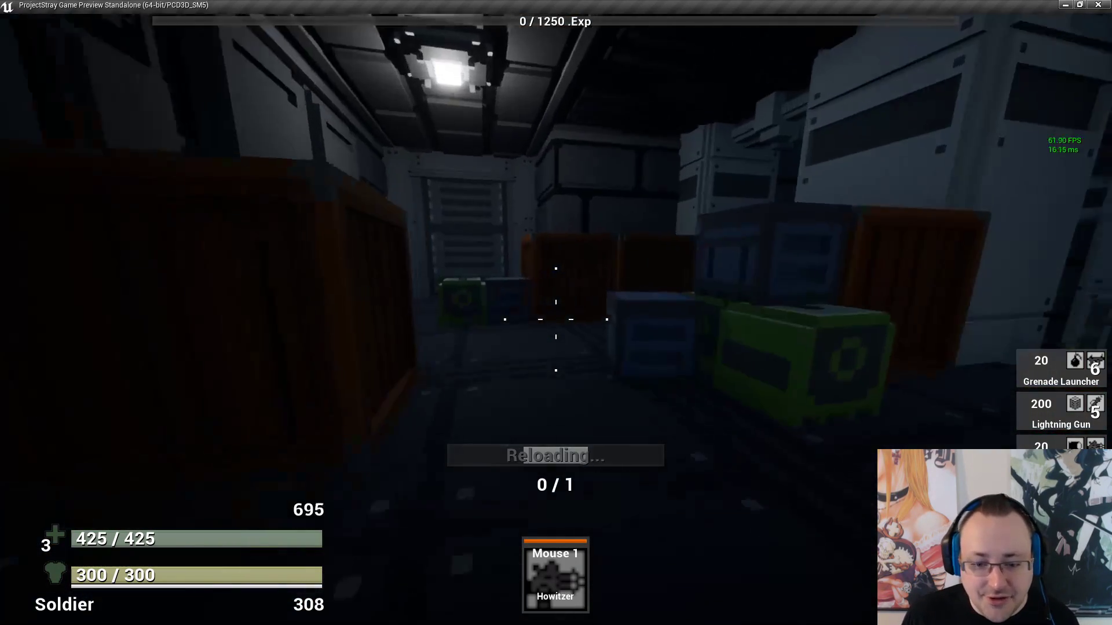
key("w")
right_click(556, 319)
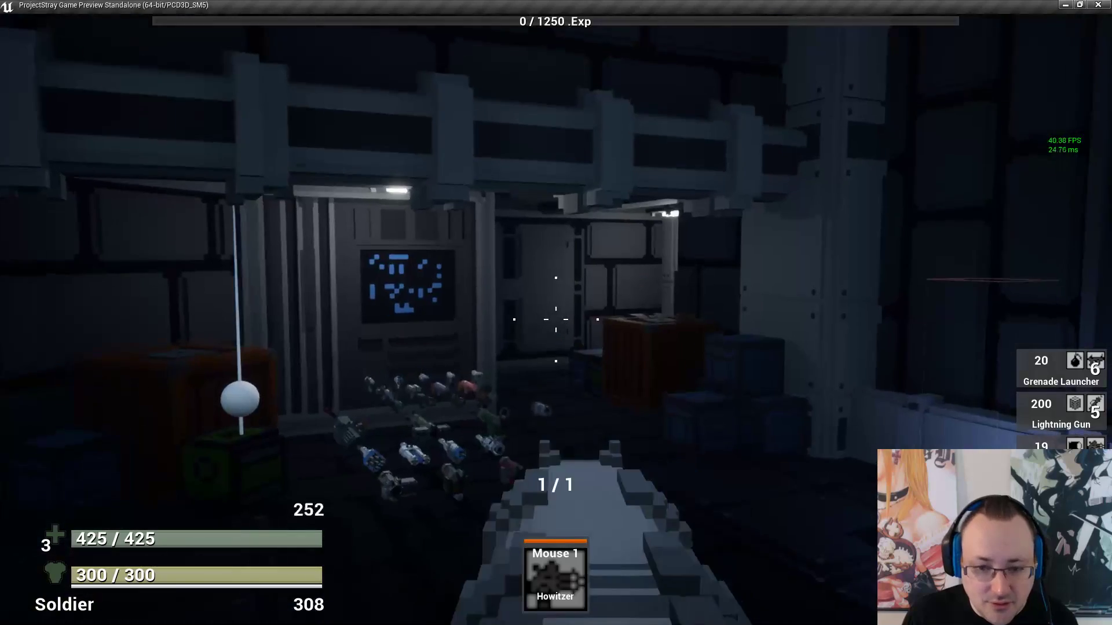
left_click(556, 319)
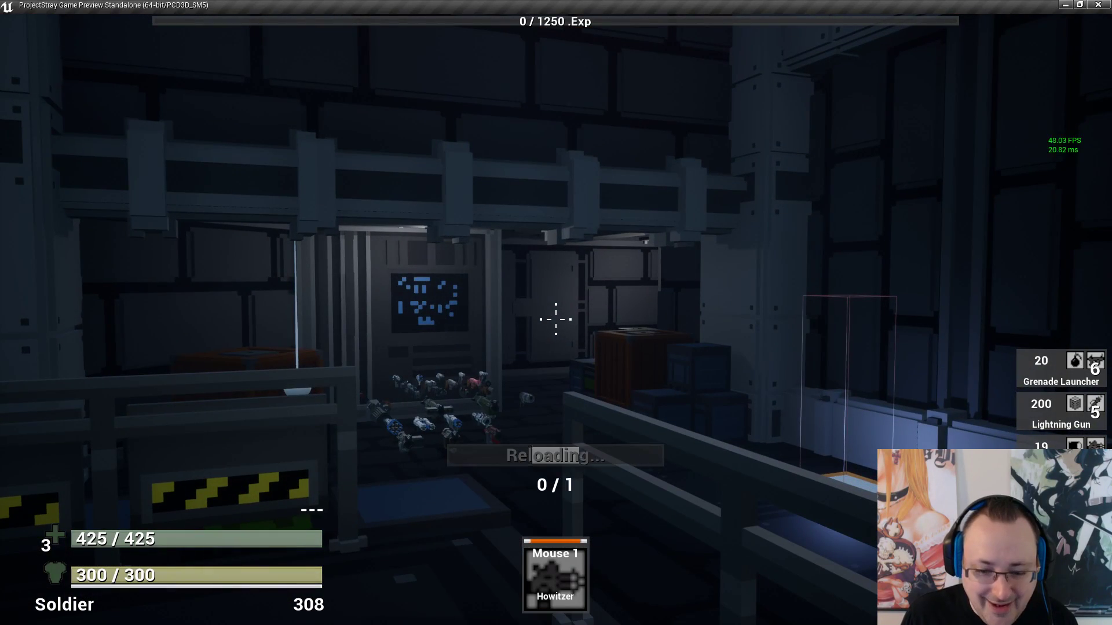
left_click(556, 320)
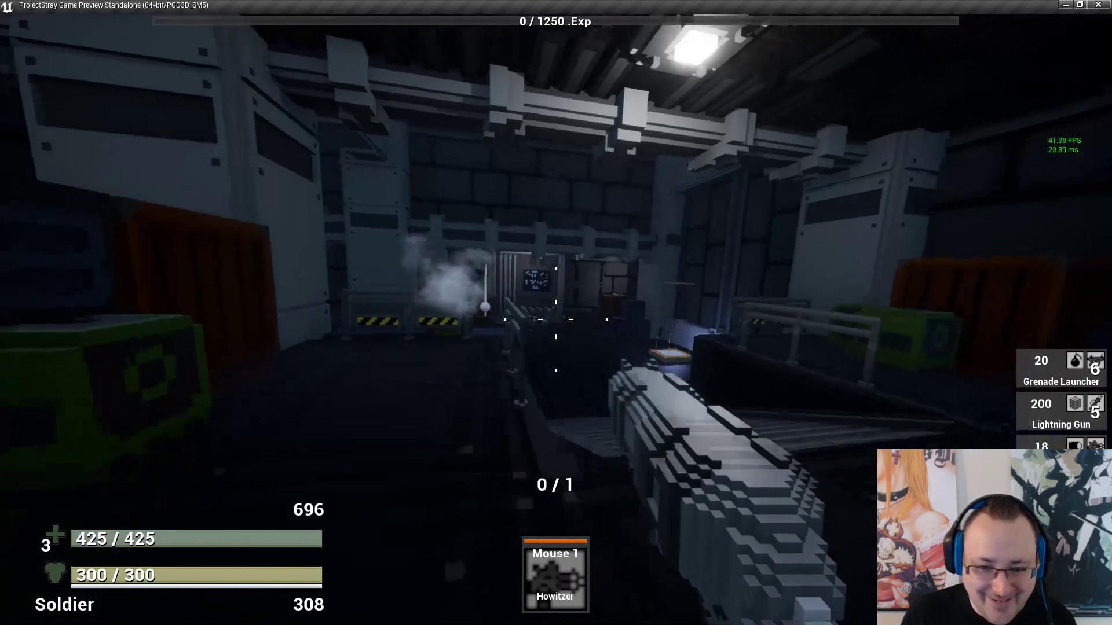
Equip the Plasma Rifle in place of the Lightning Gun, load it and test-fire it in the outdoor area
key("i")
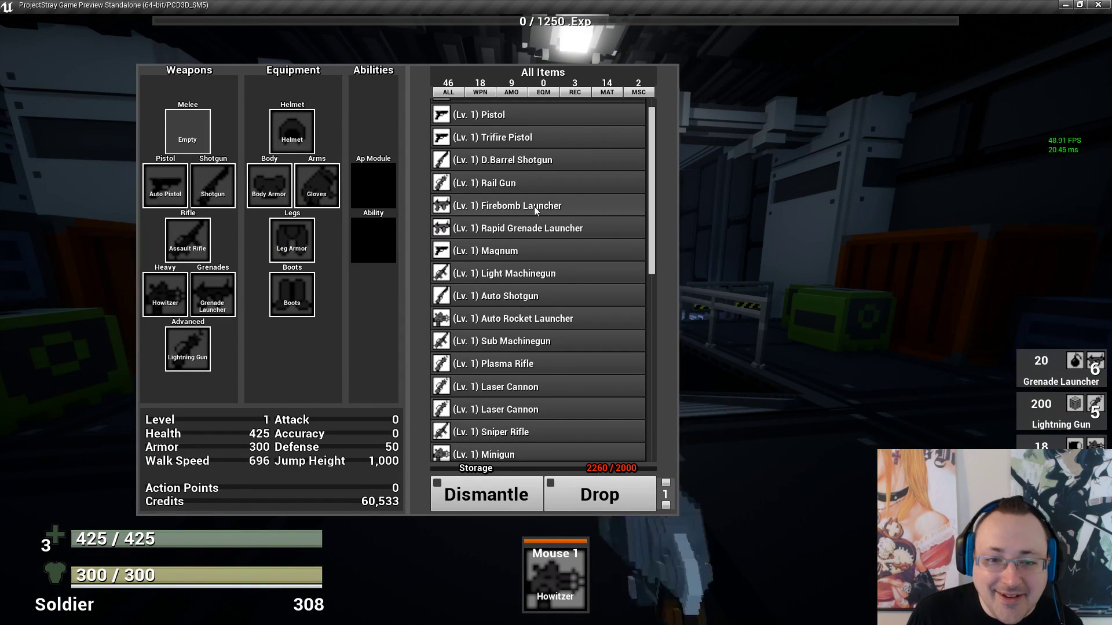
scroll(544, 172, "down", 2)
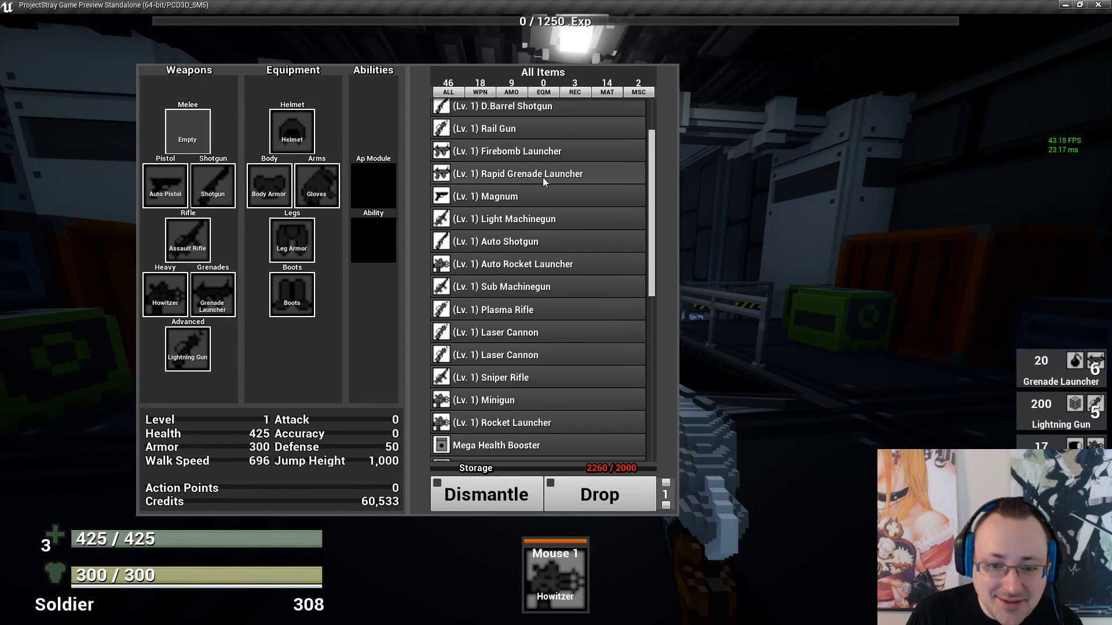
double_click(534, 310)
key("i")
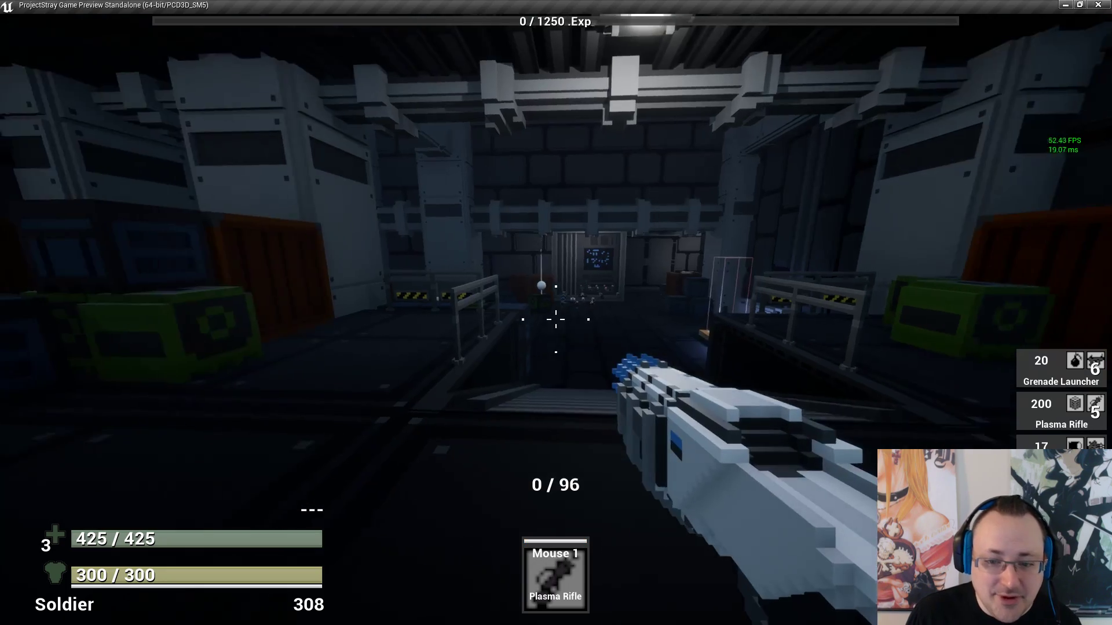
key("r")
key("w")
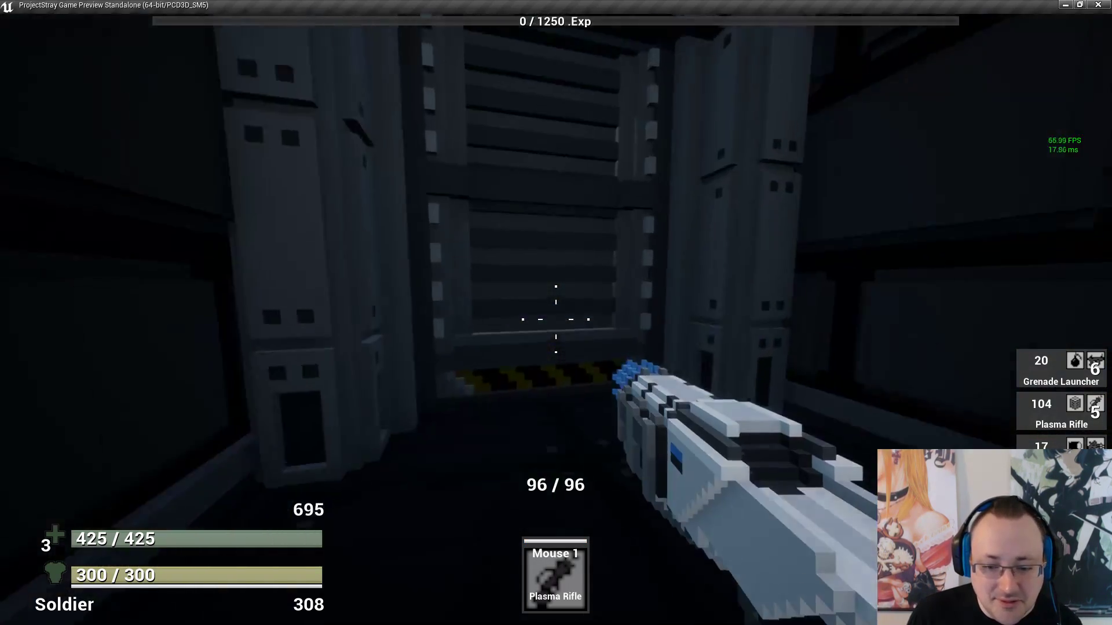
key("w")
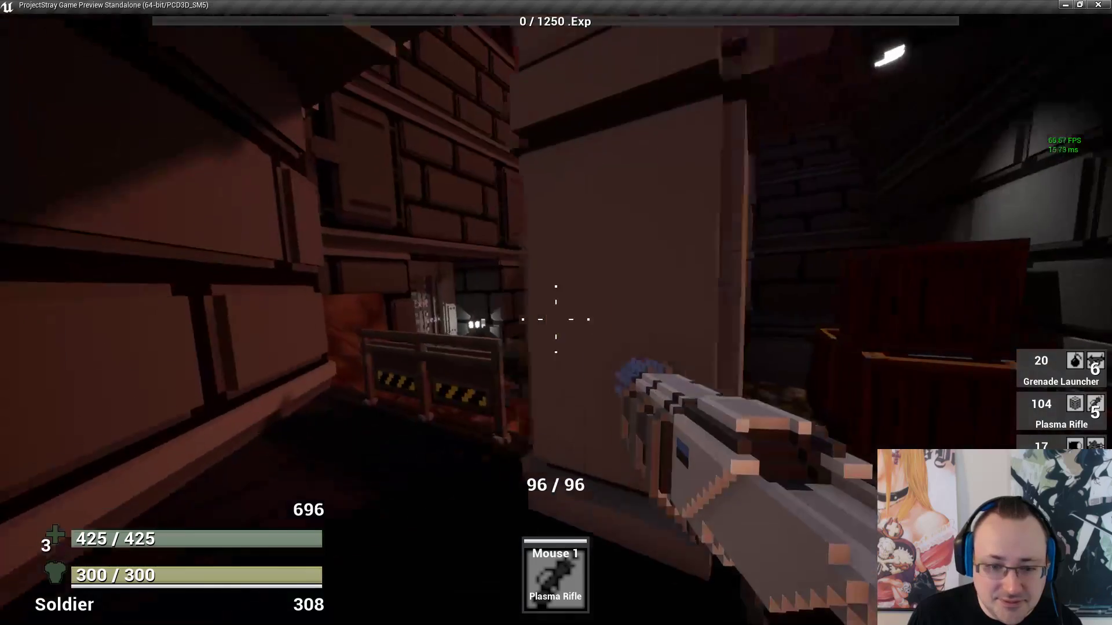
key("w")
left_click(556, 319)
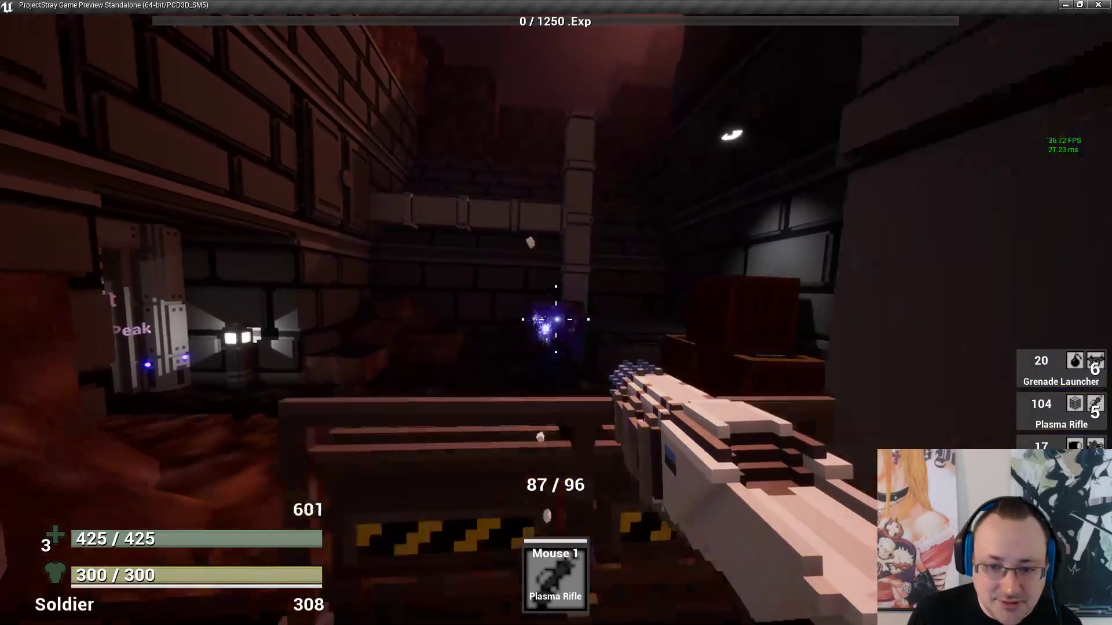
Advance through the outdoor area toward the exit and back, firing and reloading the Plasma Rifle to examine its muzzle flash and projectiles
key("w")
left_click(556, 319)
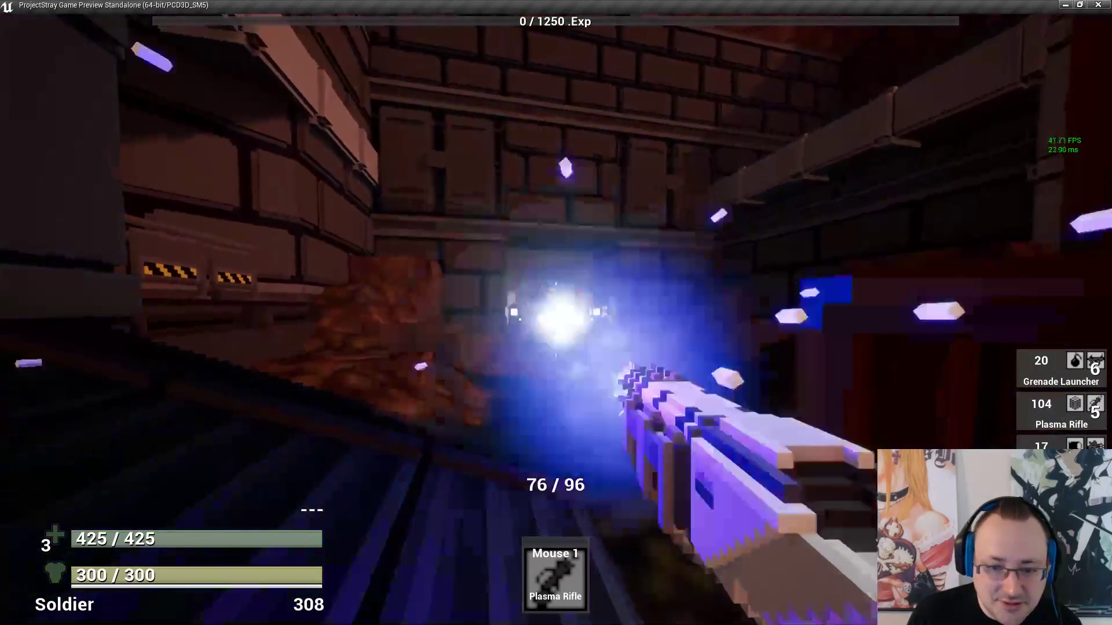
key("w")
left_click(556, 319)
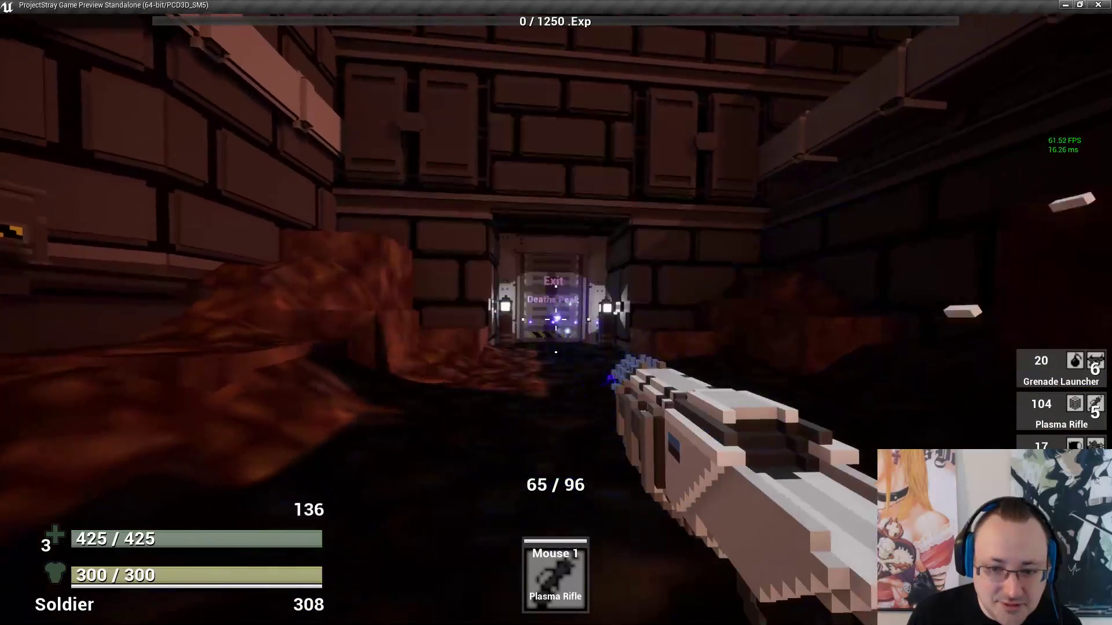
left_click(556, 319)
key("r")
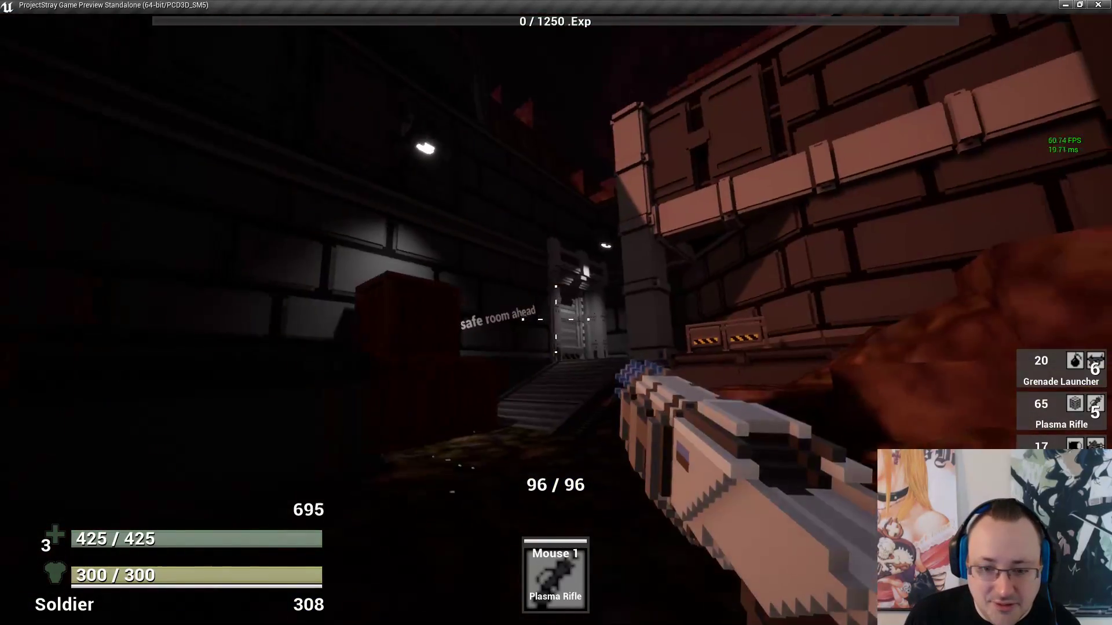
left_click(556, 319)
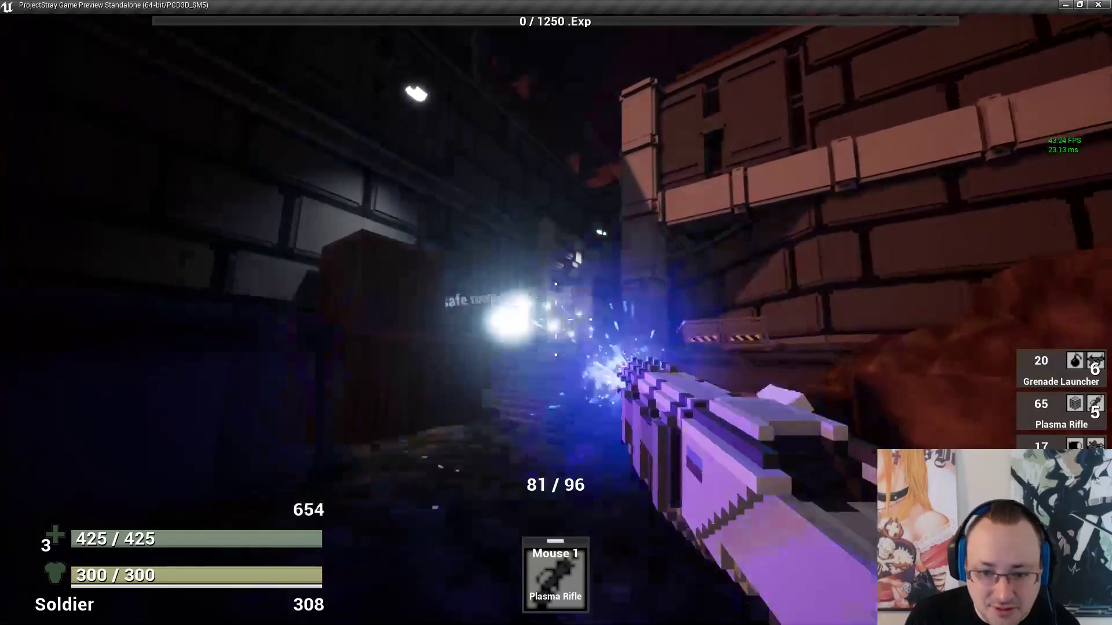
left_click(556, 319)
left_click(556, 319)
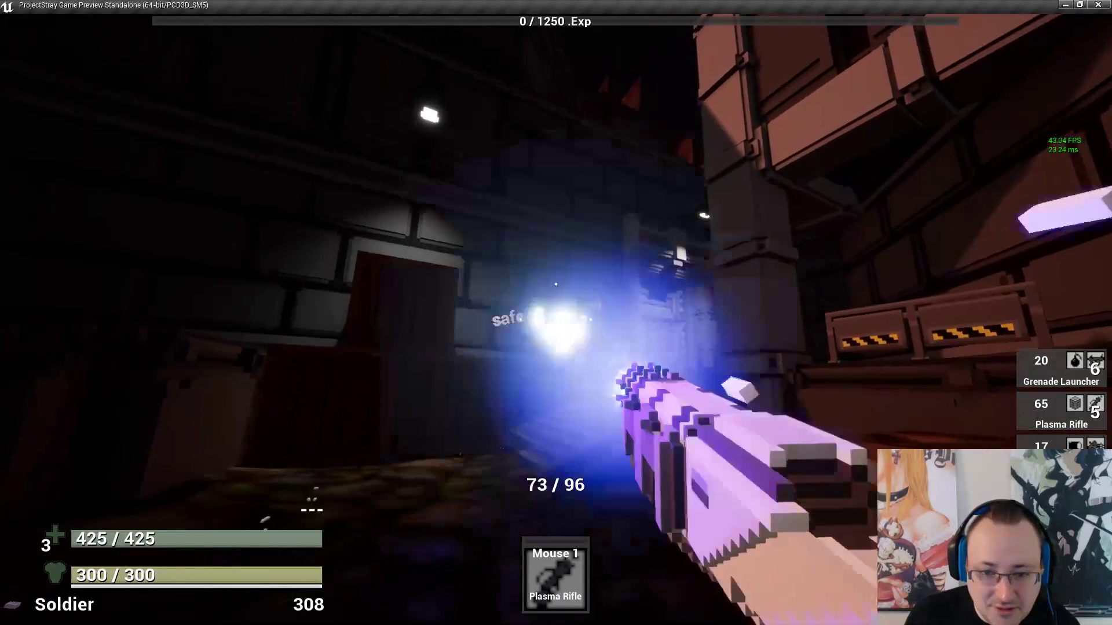
Fire another Plasma Rifle burst while walking through the outdoor area
left_click(556, 319)
key("w")
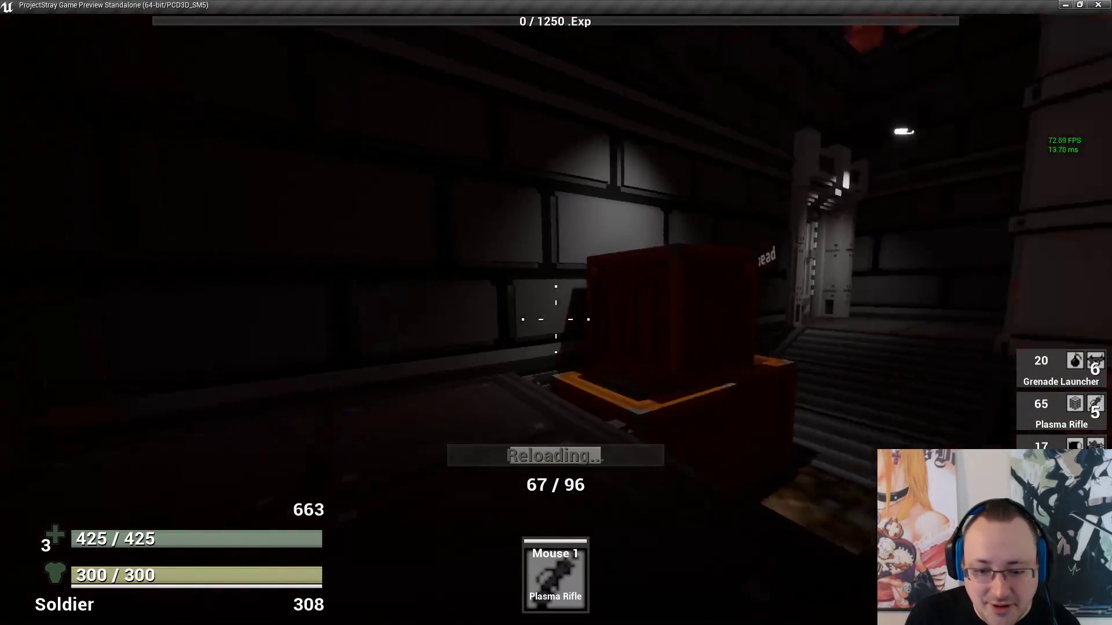
Equip the Light Machinegun in place of the Assault Rifle, load it, test-fire it toward the far wall and reload
key("i")
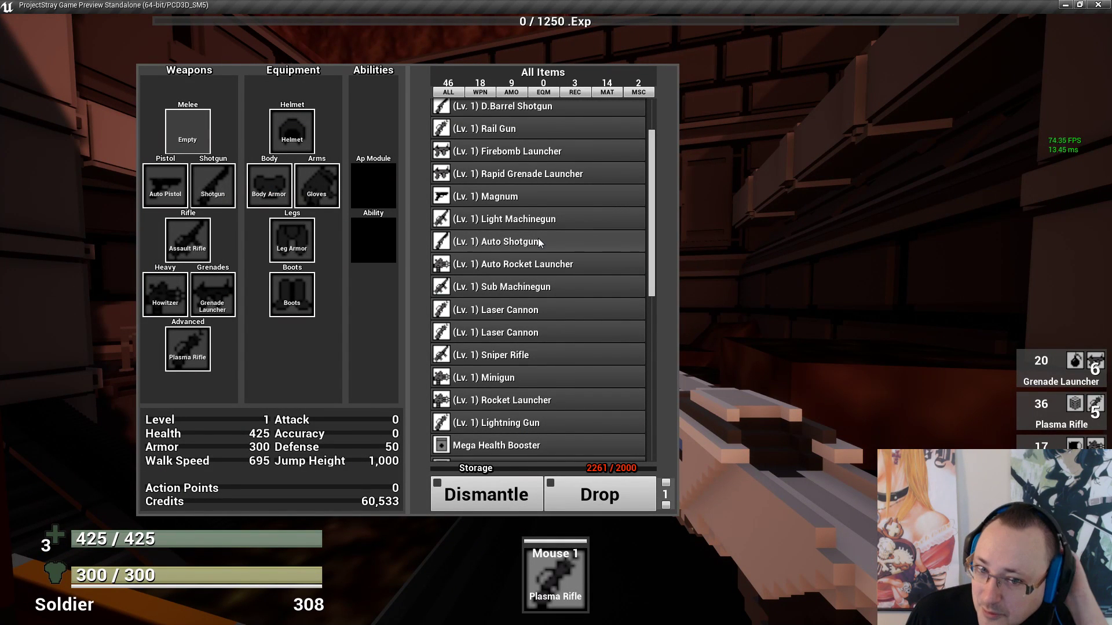
double_click(546, 220)
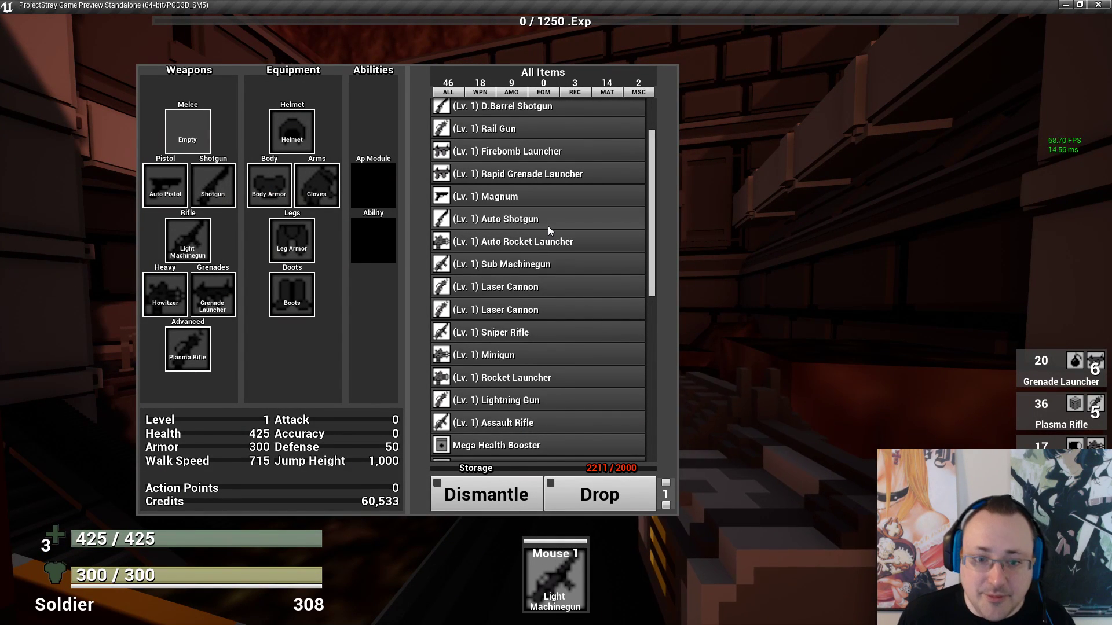
key("i")
key("r")
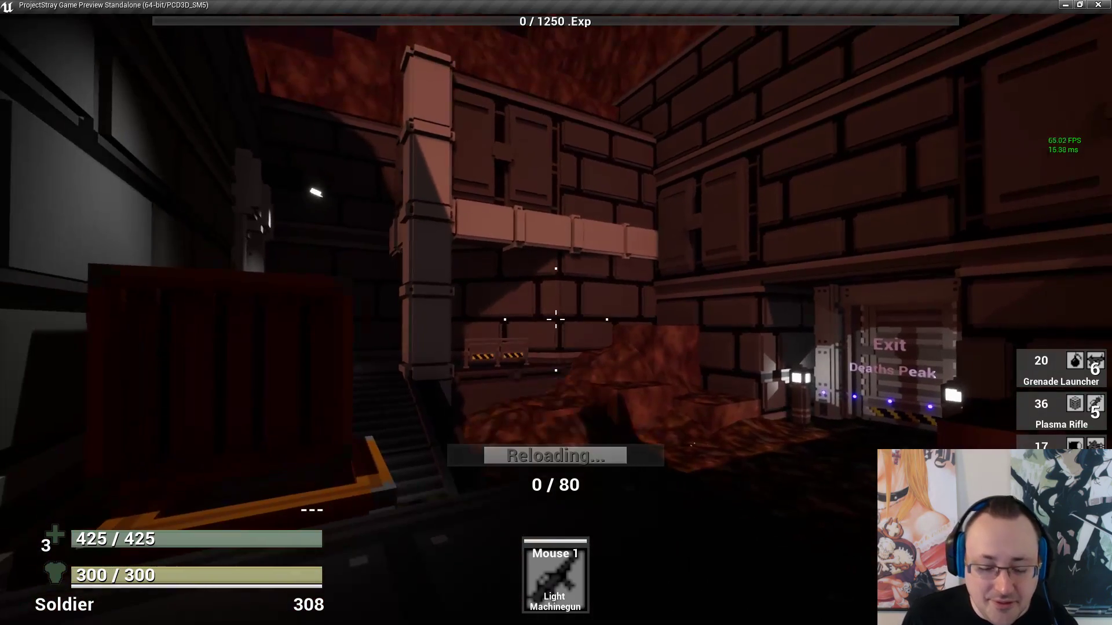
left_click(556, 319)
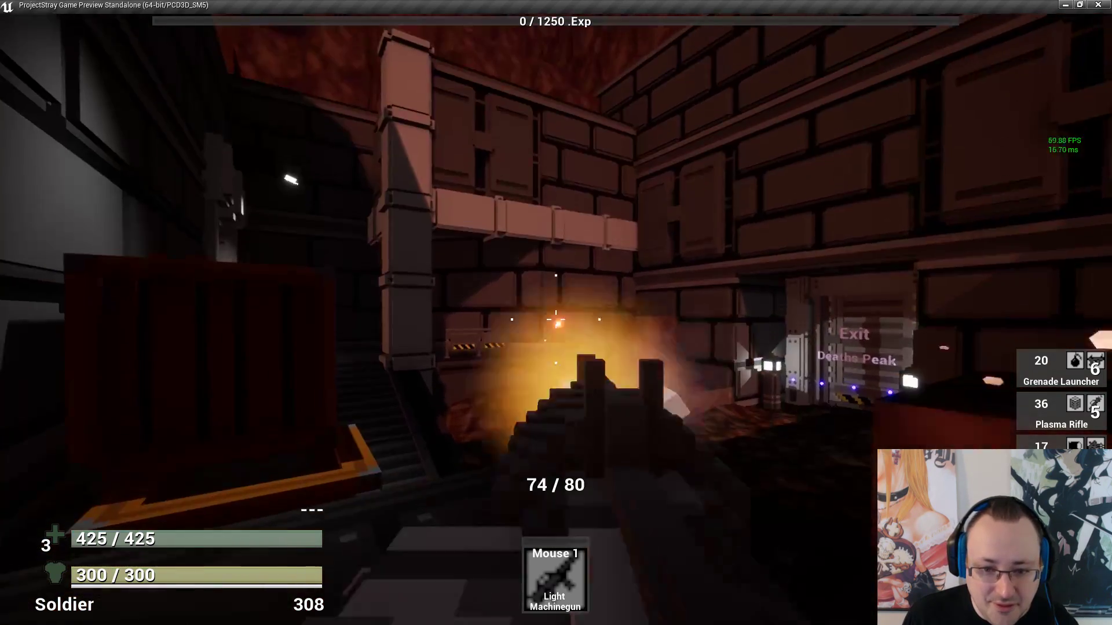
left_click_drag(556, 319, 555, 320)
key("r")
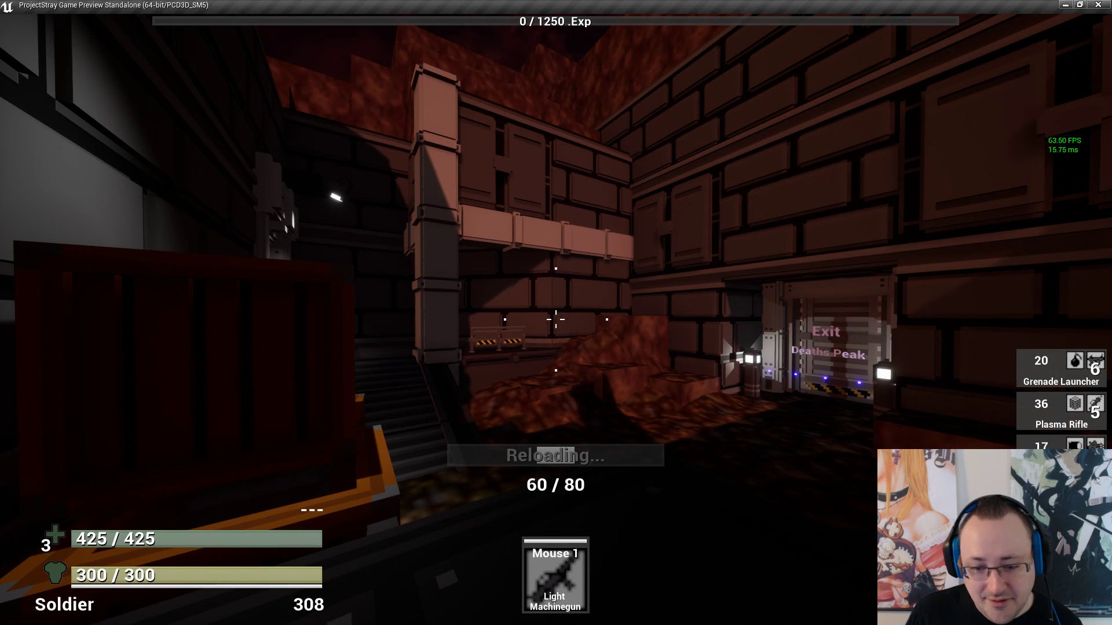
Swap the Plasma Rifle for the Laser Cannon and fire it toward the far wall until its ammo is spent
key("i")
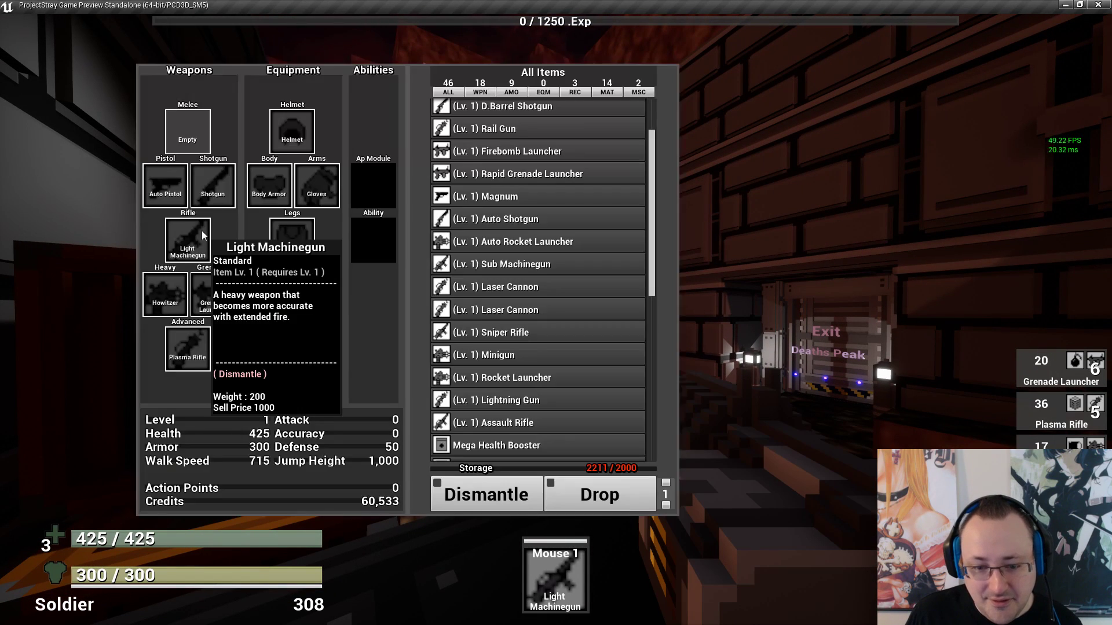
double_click(563, 312)
key("i")
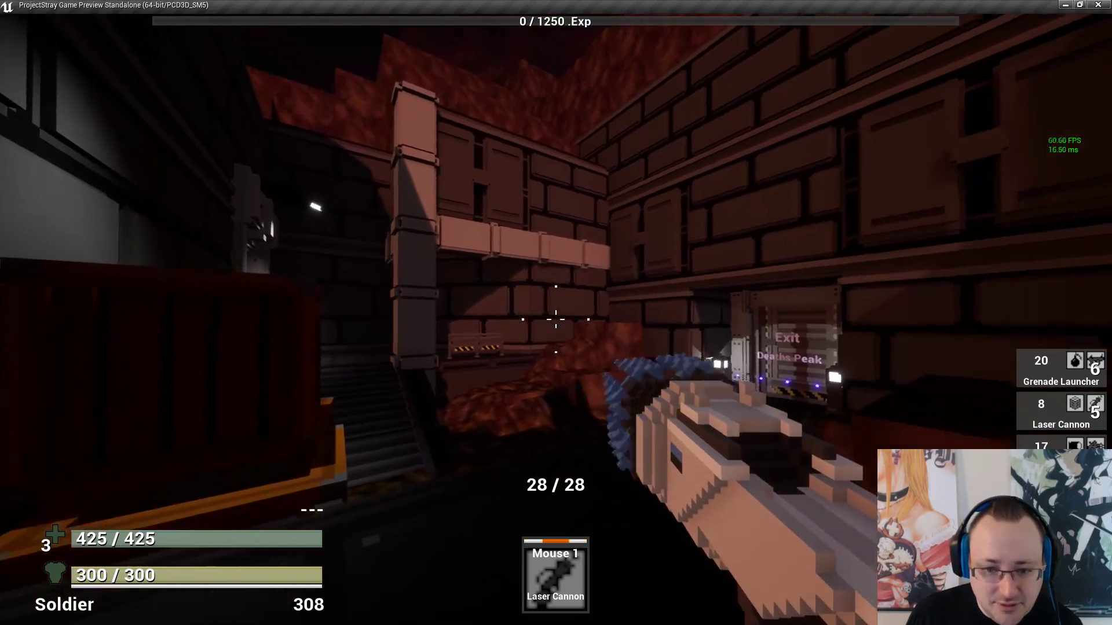
left_click(556, 319)
left_click_drag(556, 320, 556, 319)
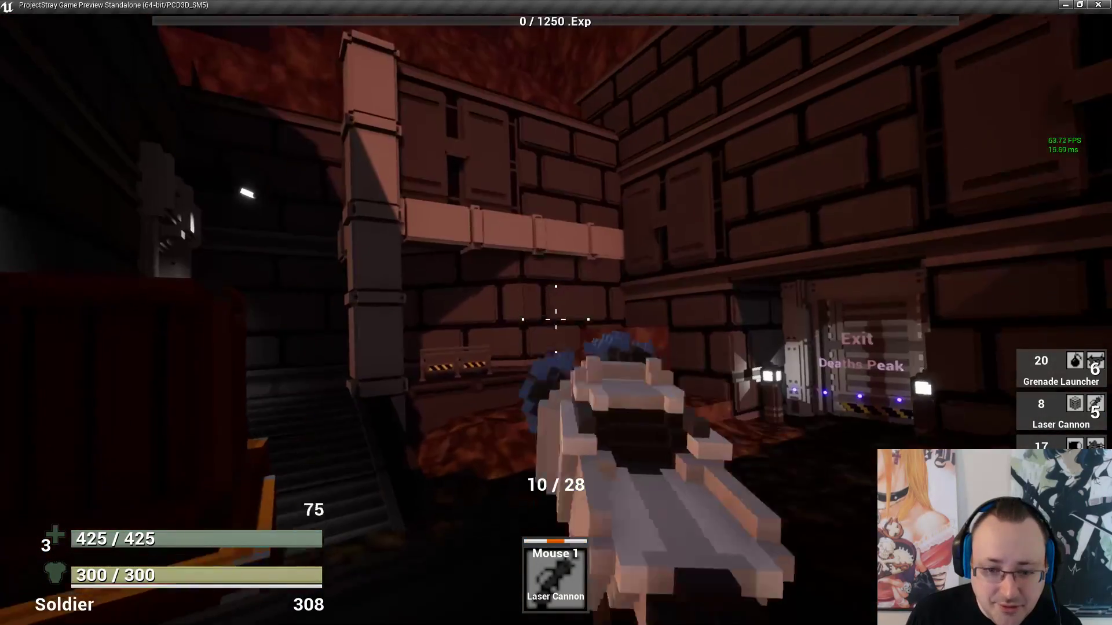
left_click_drag(556, 319, 556, 319)
Replace the Howitzer with the Minigun and test-fire it at the far wall
key("i")
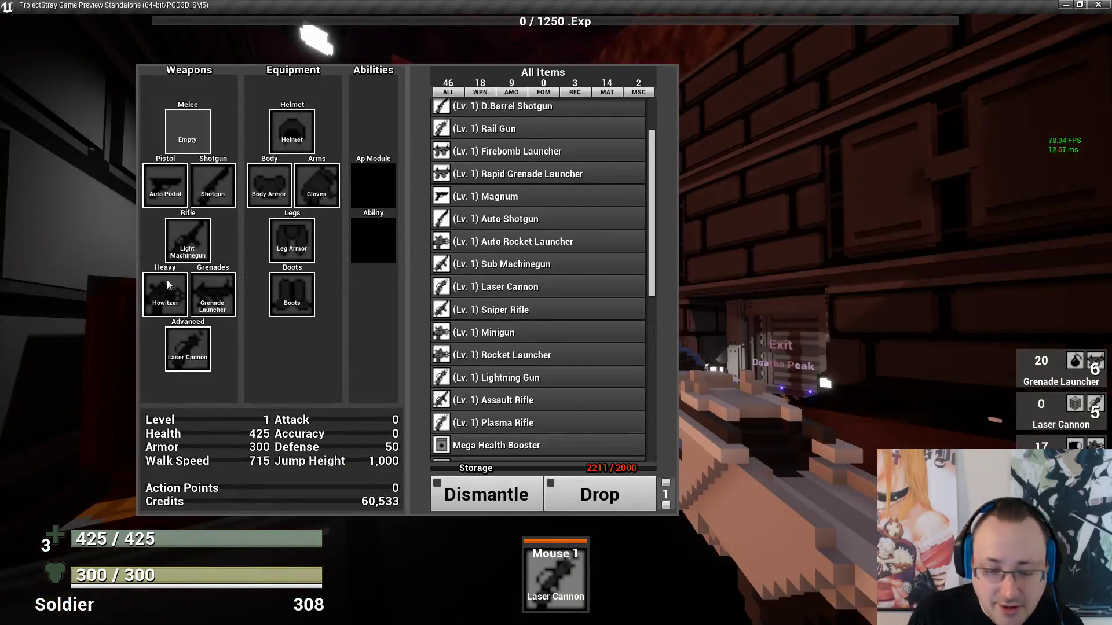
left_click(530, 335)
key("i")
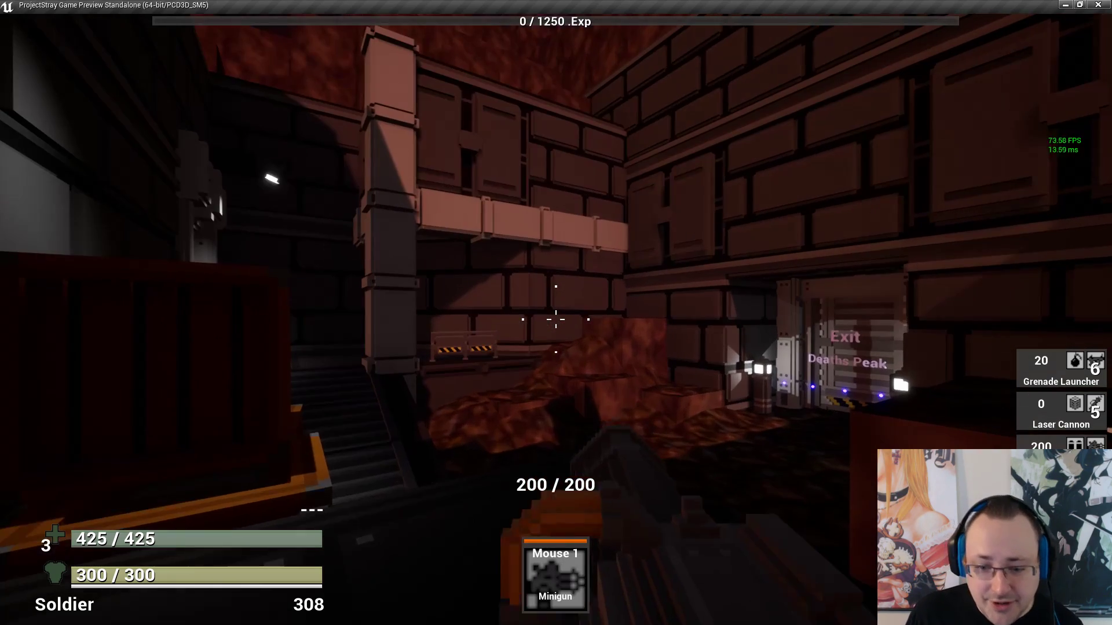
left_click_drag(556, 319, 556, 319)
Equip the Rail Gun in place of the Laser Cannon and fire several shots across the outdoor area
key("i")
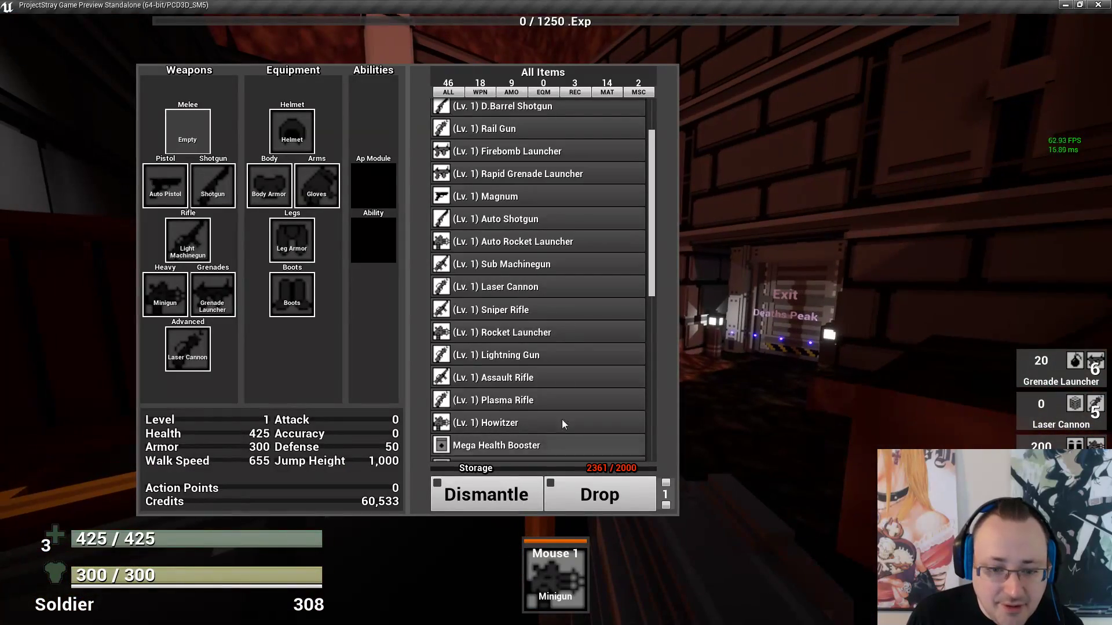
scroll(555, 360, "up", 3)
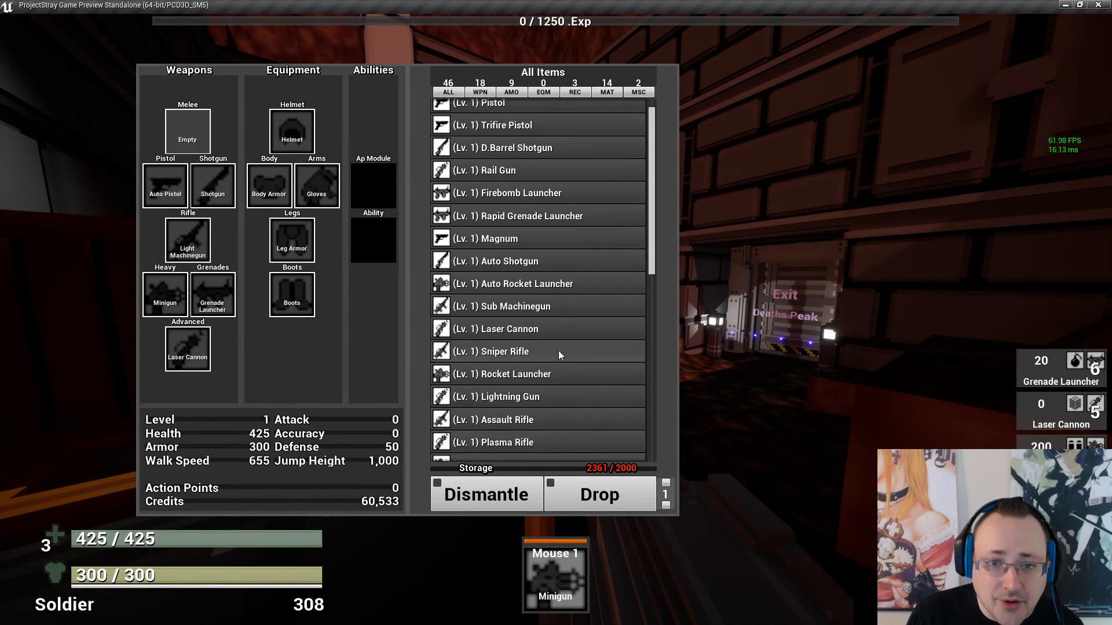
left_click(523, 198)
key("i")
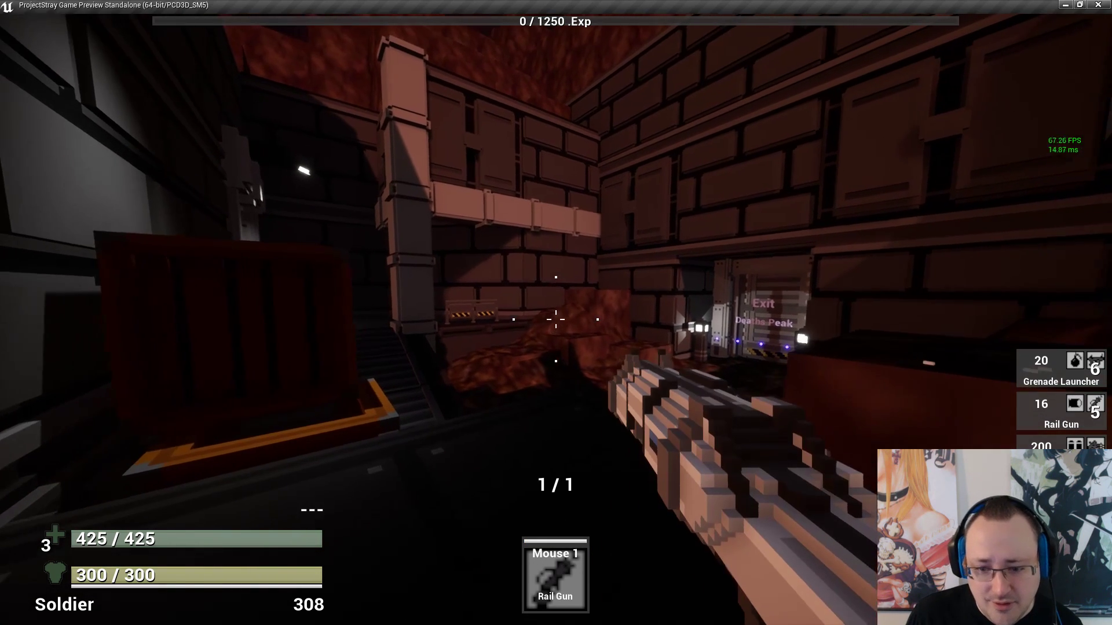
left_click(556, 319)
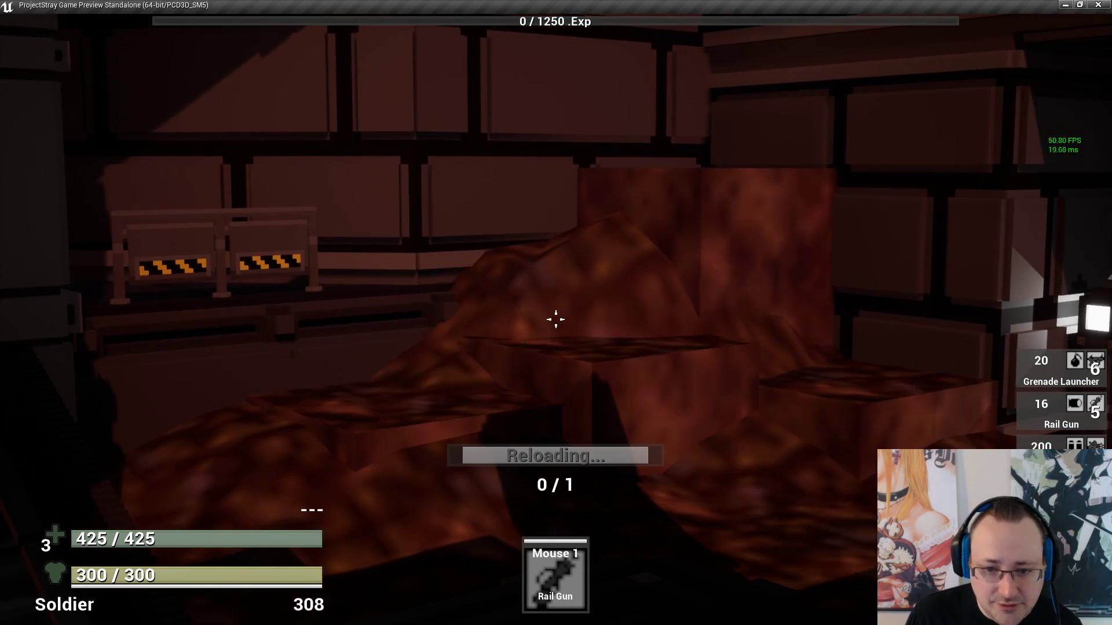
left_click(556, 319)
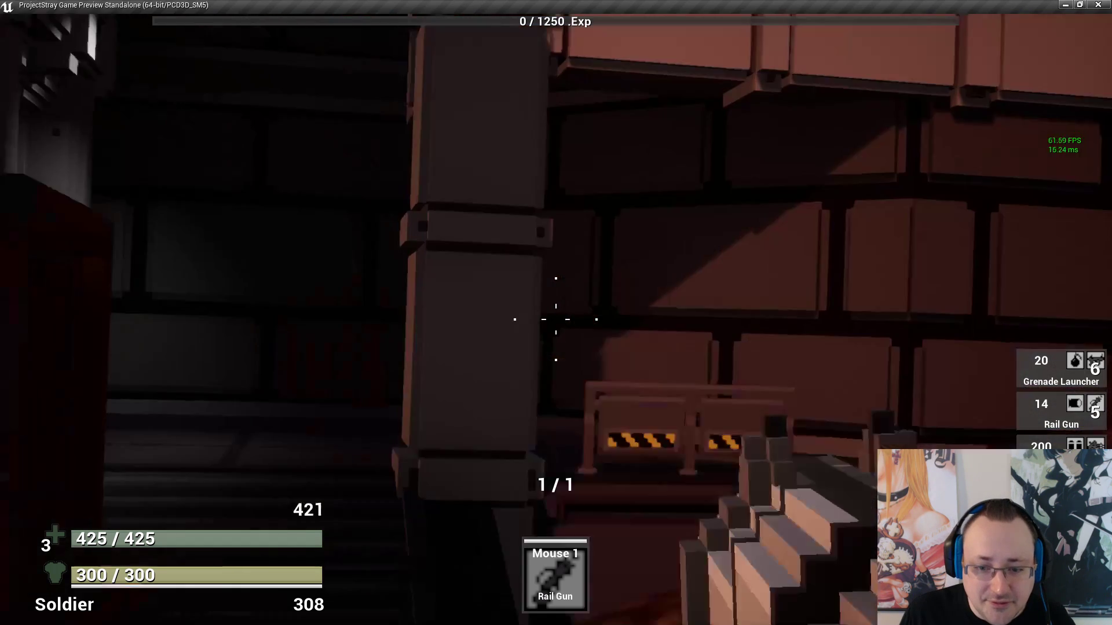
left_click(556, 319)
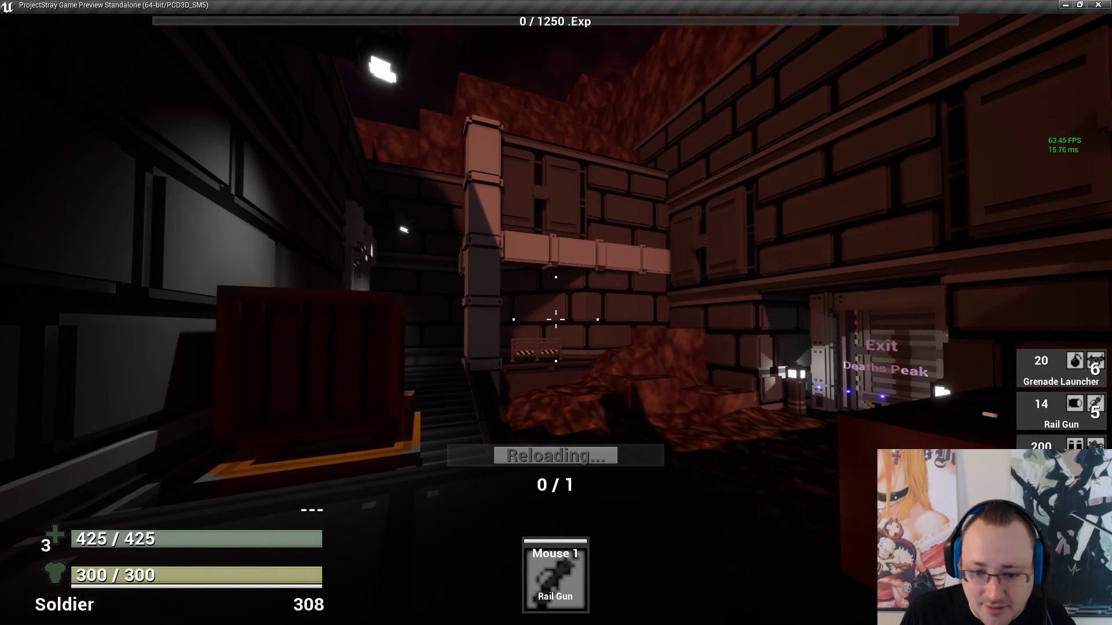
Aim down the Rail Gun's sights and fire more shots near the Deaths Peak exit while moving forward
right_click(555, 319)
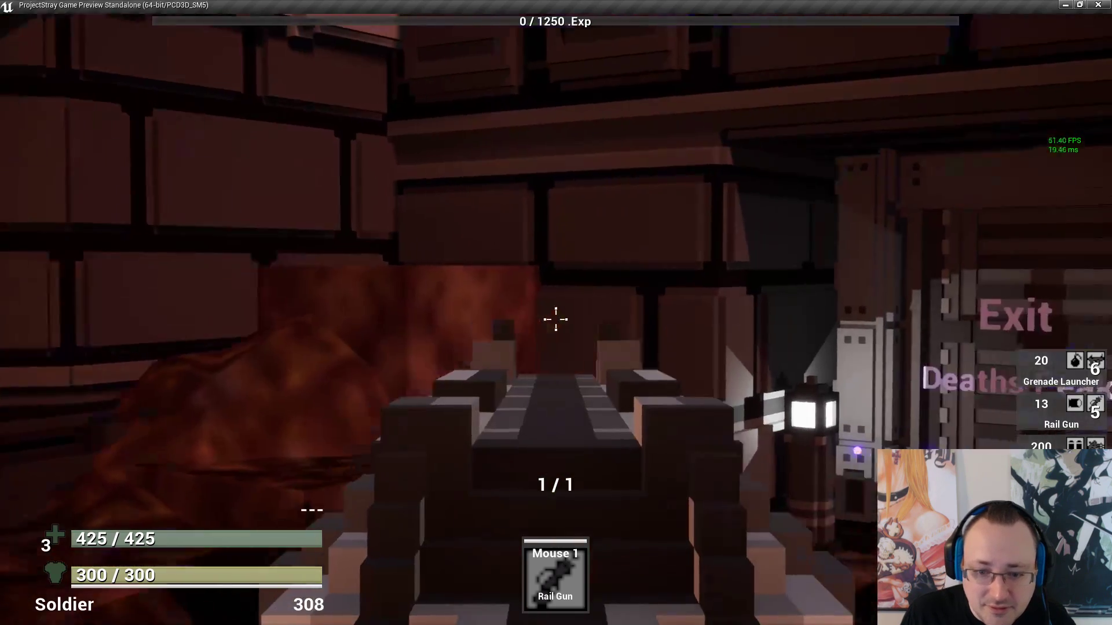
left_click(555, 319)
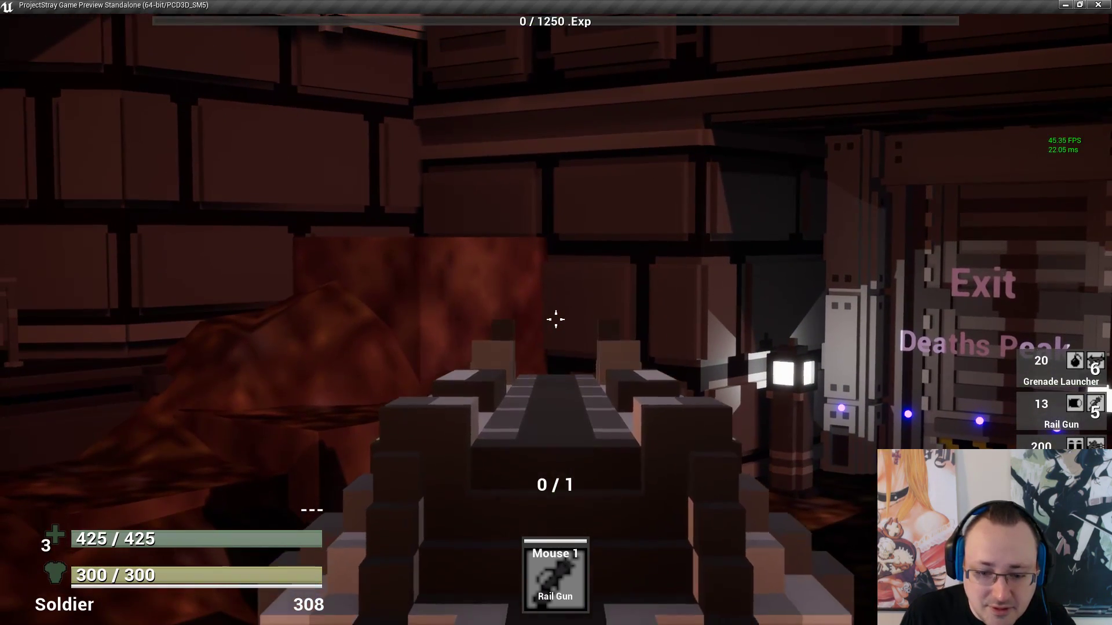
left_click(555, 319)
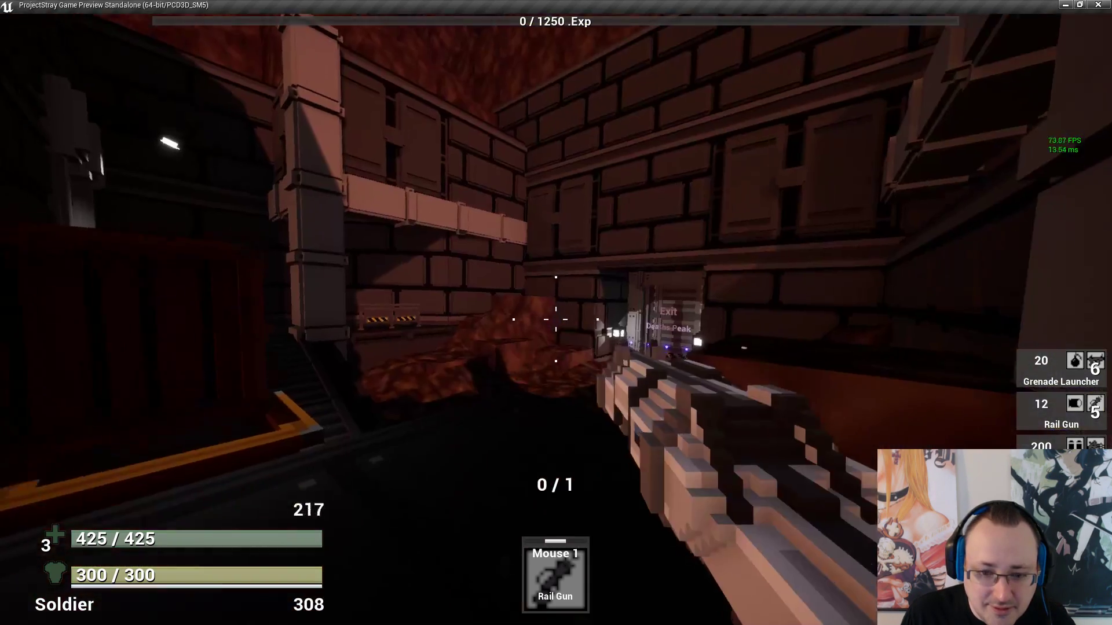
key("w")
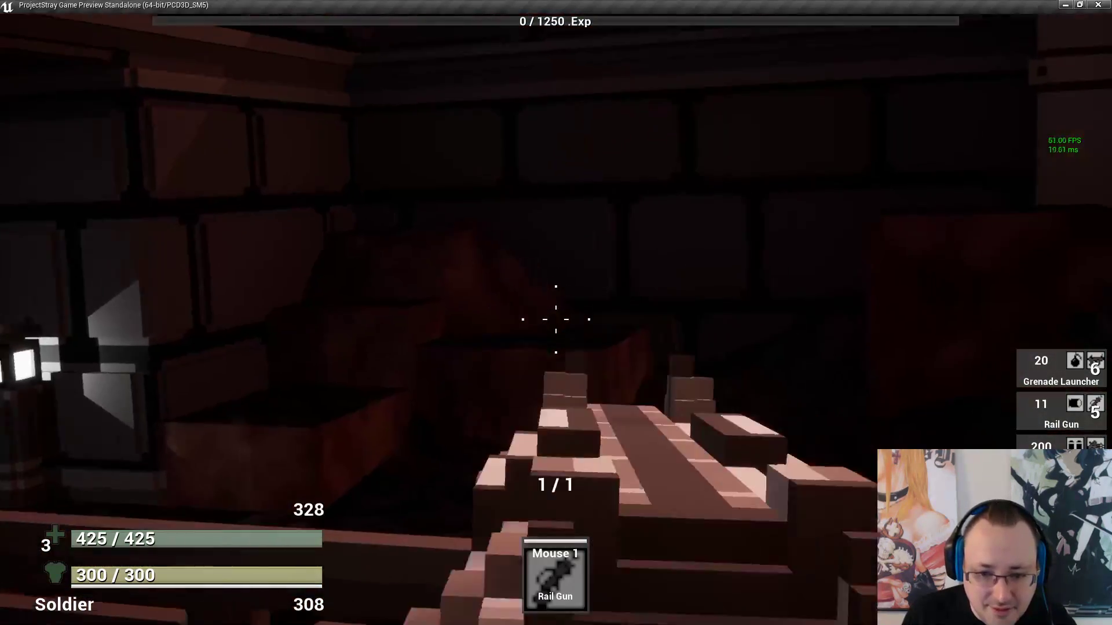
Fire the Rail Gun into the lava area by the safe room walkway and reload it
left_click(555, 319)
key("w")
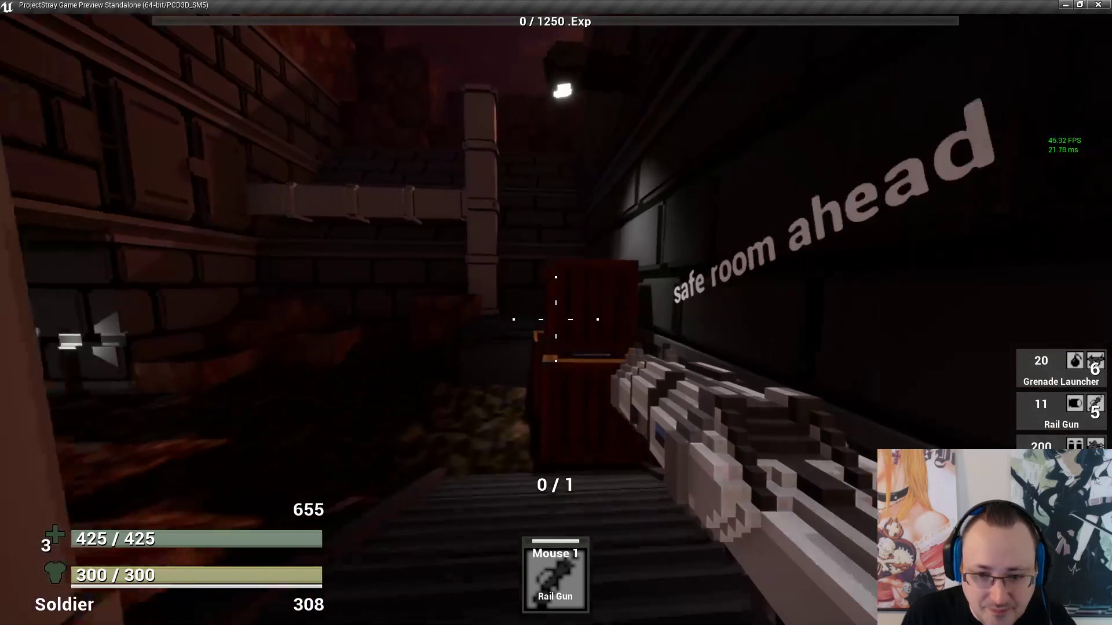
key("r")
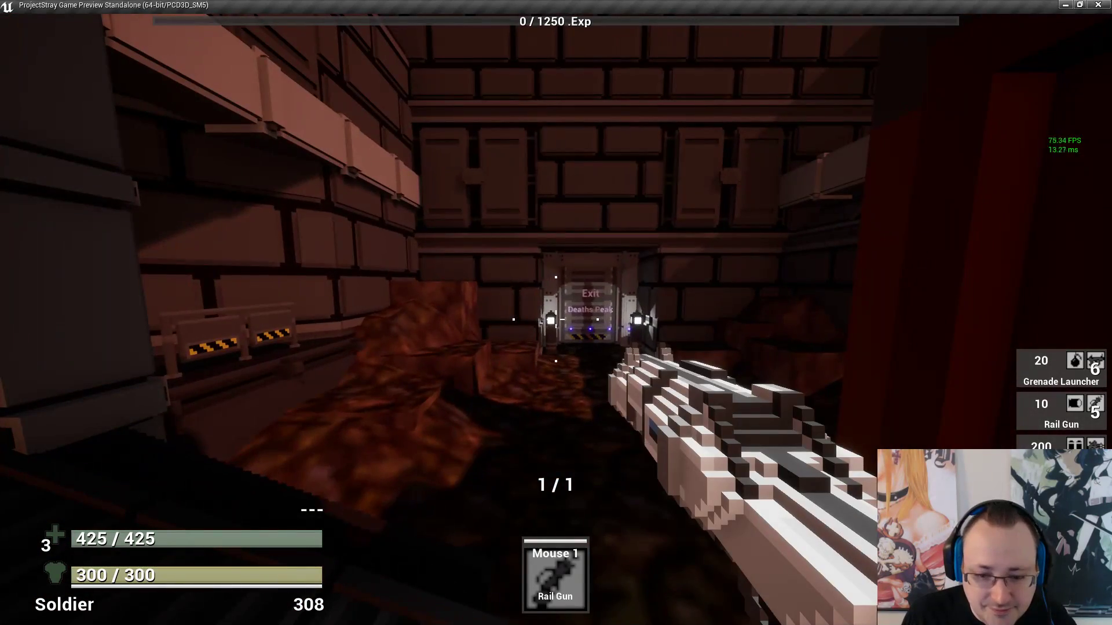
Filter the inventory to weapons and equip the Lv. 1 Blaster in place of the Auto Pistol
key("Tab")
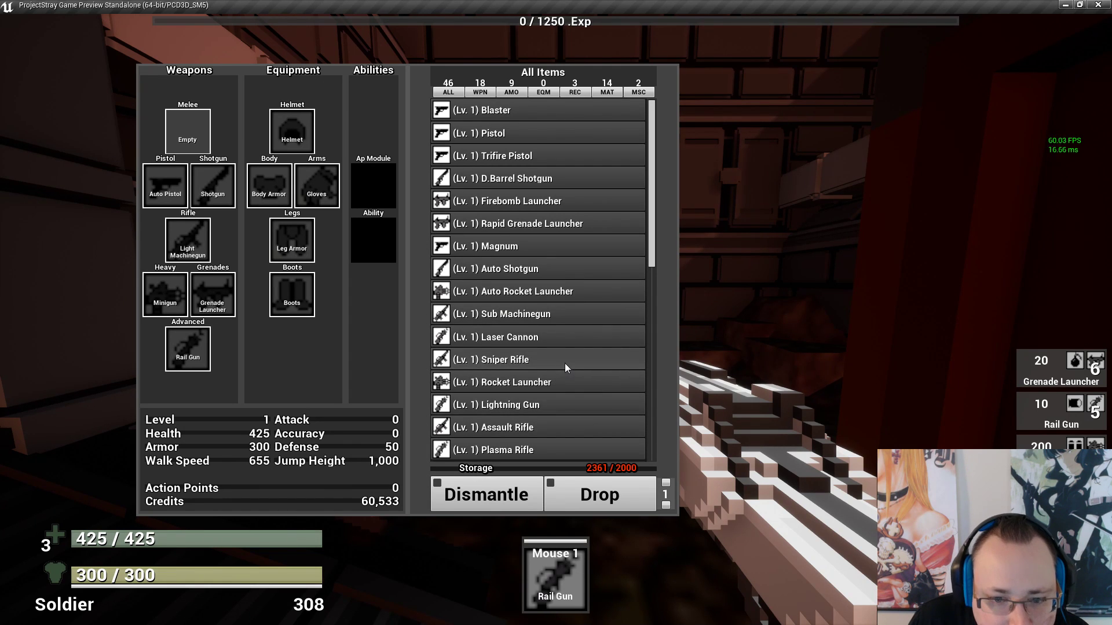
scroll(564, 360, "down", 3)
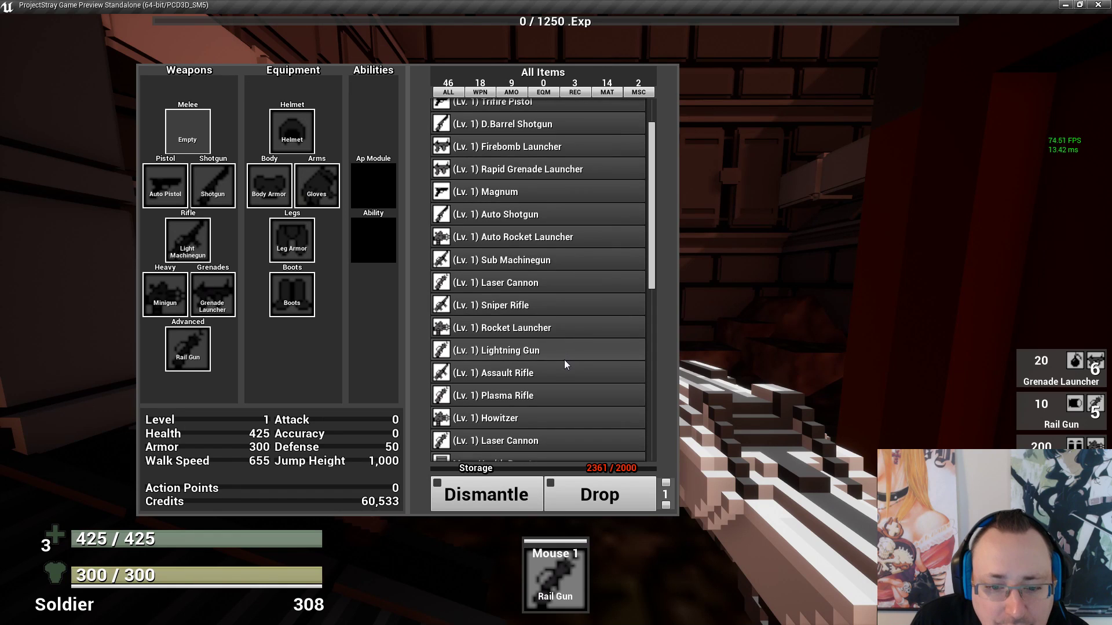
scroll(564, 360, "down", 3)
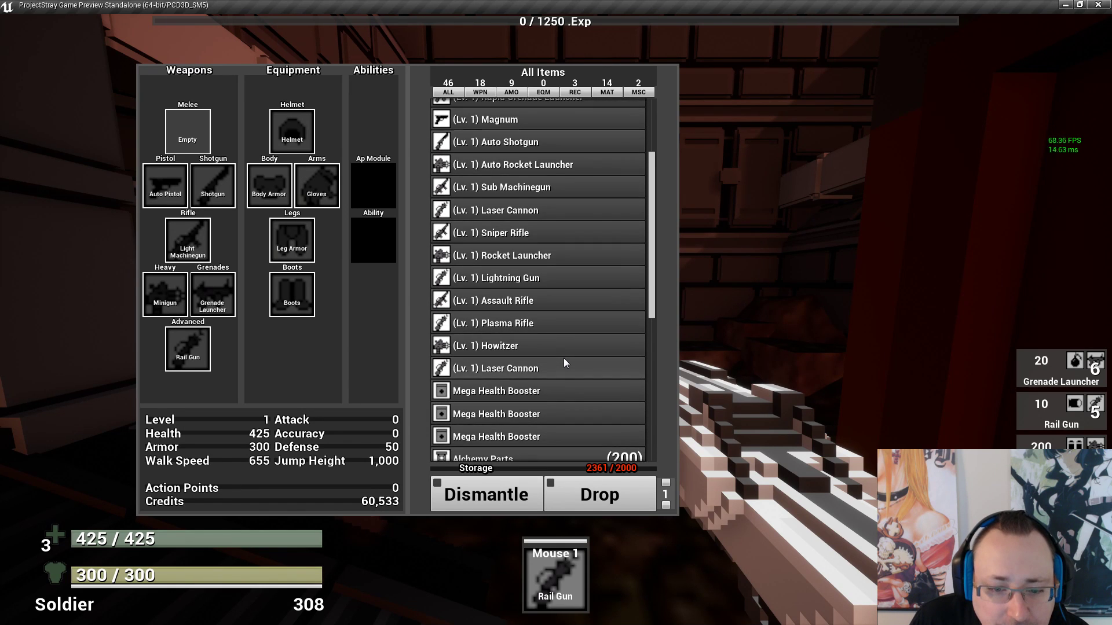
scroll(564, 358, "up", 3)
scroll(564, 358, "up", 3)
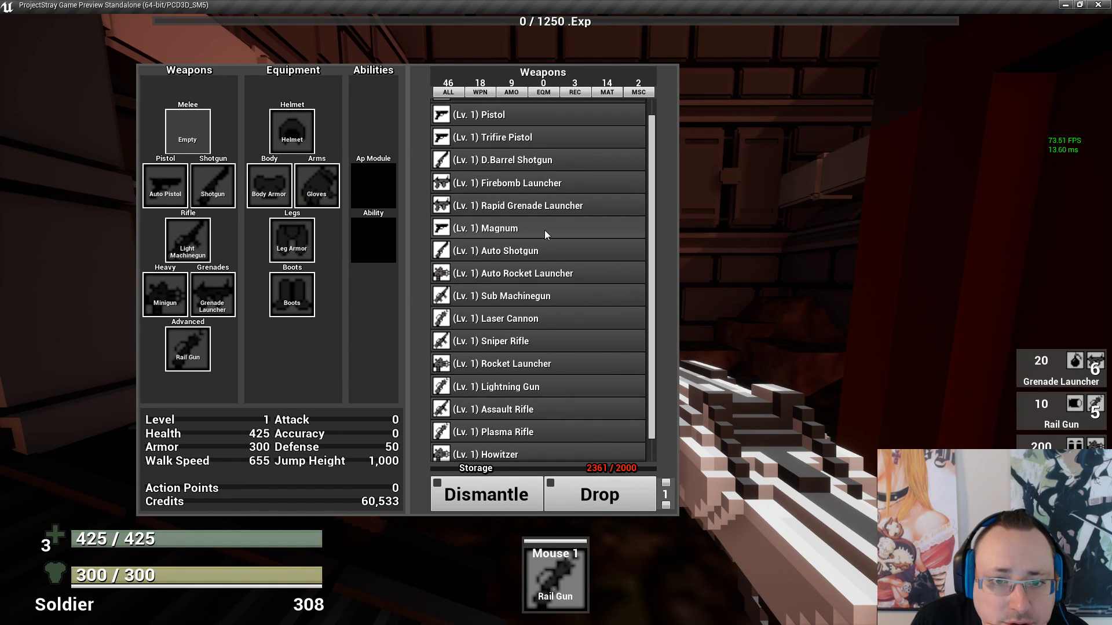
scroll(544, 231, "up", 1)
left_click(527, 109)
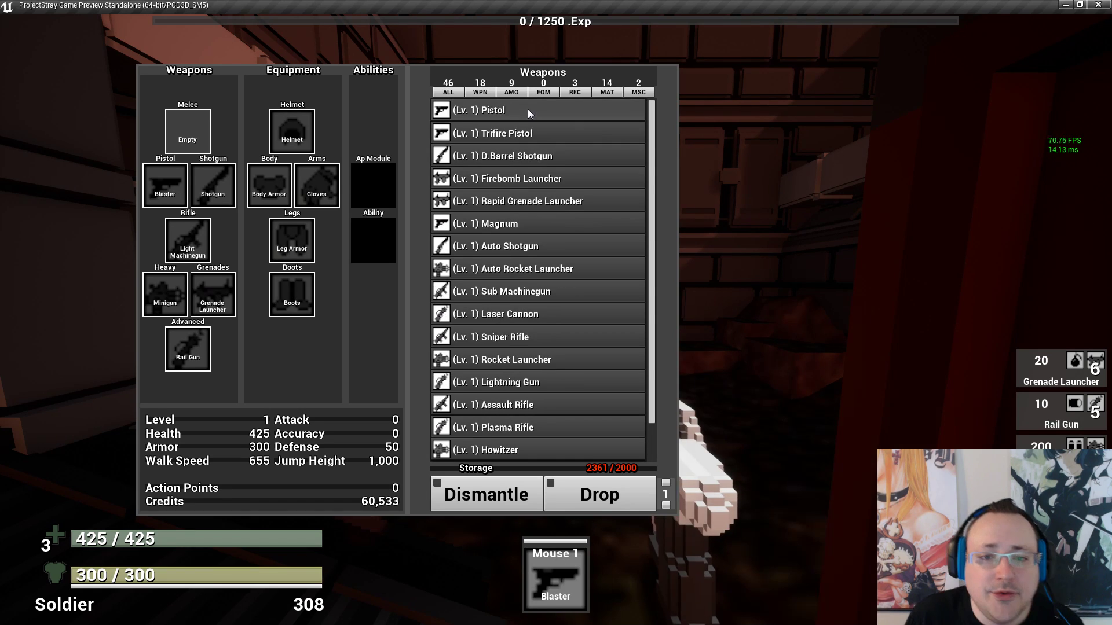
key("Tab")
Go back into the facility past the crates to restock ammo and reload the Blaster
key("w")
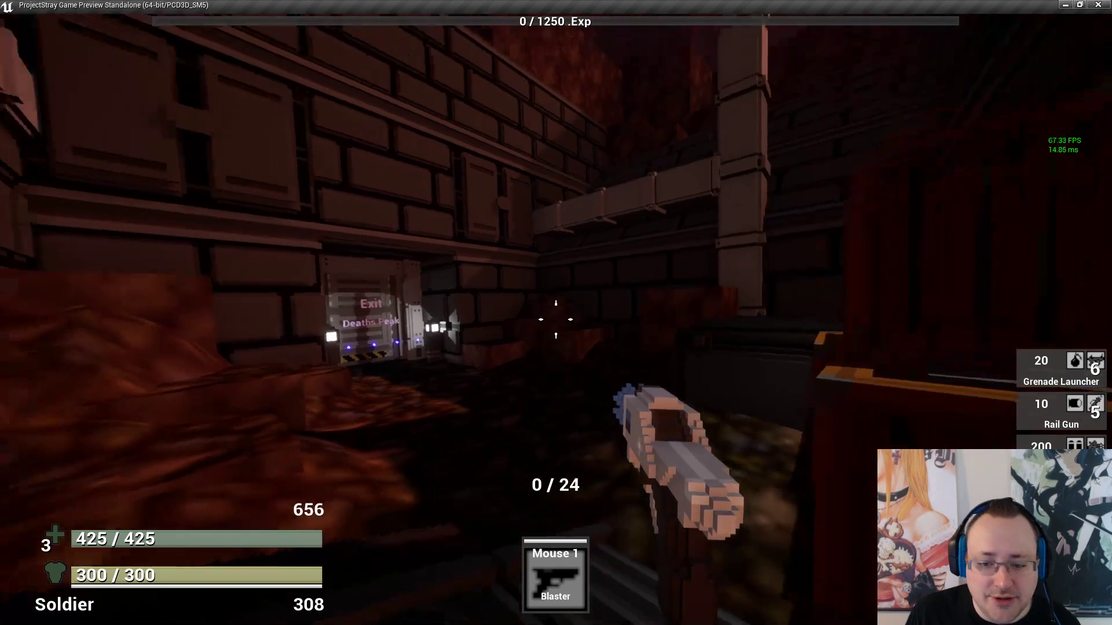
key("s")
key("w")
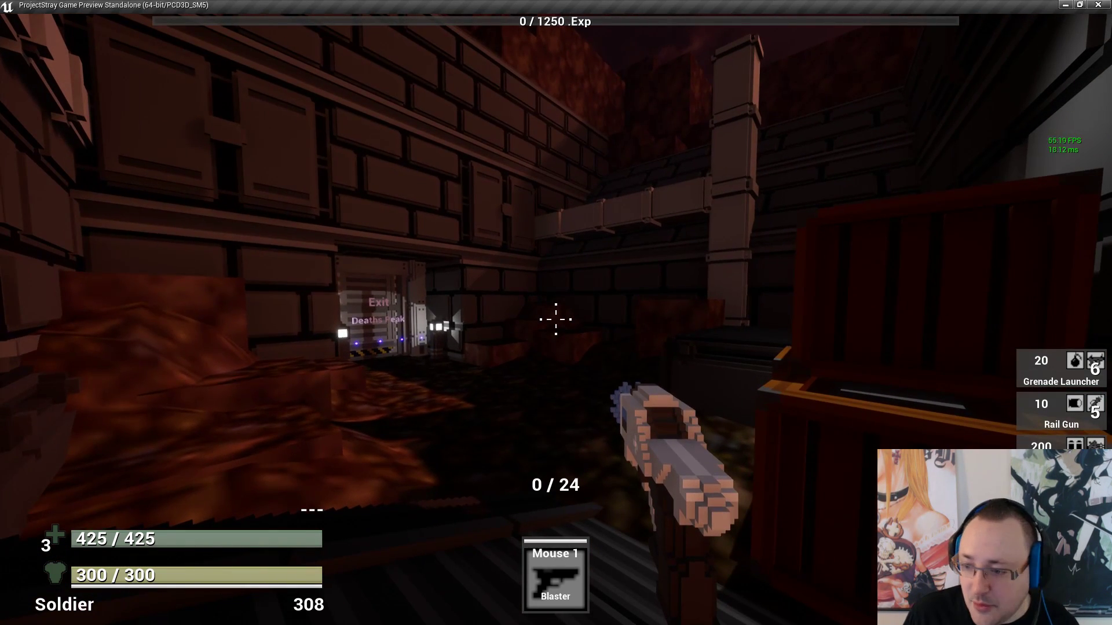
key("Tab")
key("Tab")
key("w")
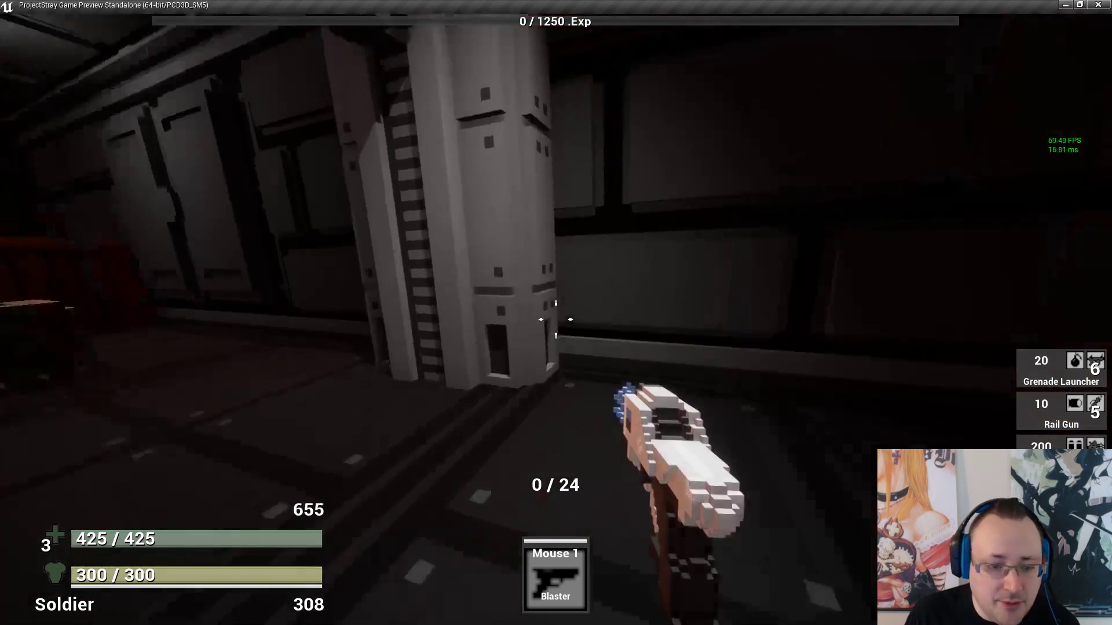
key("w")
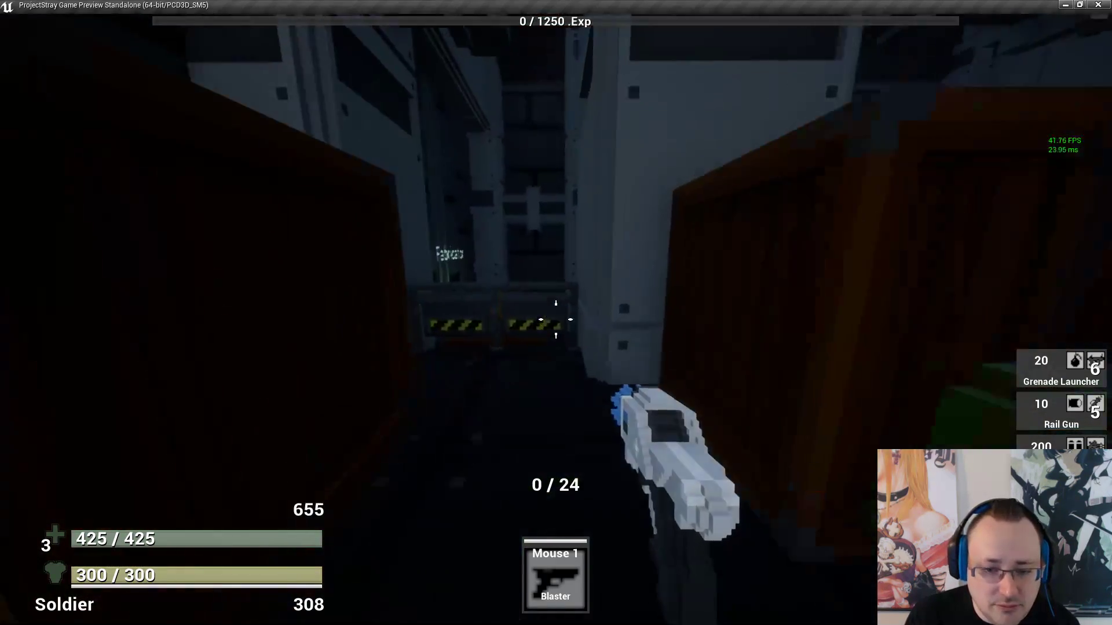
key("space")
key("w")
key("space")
key("r")
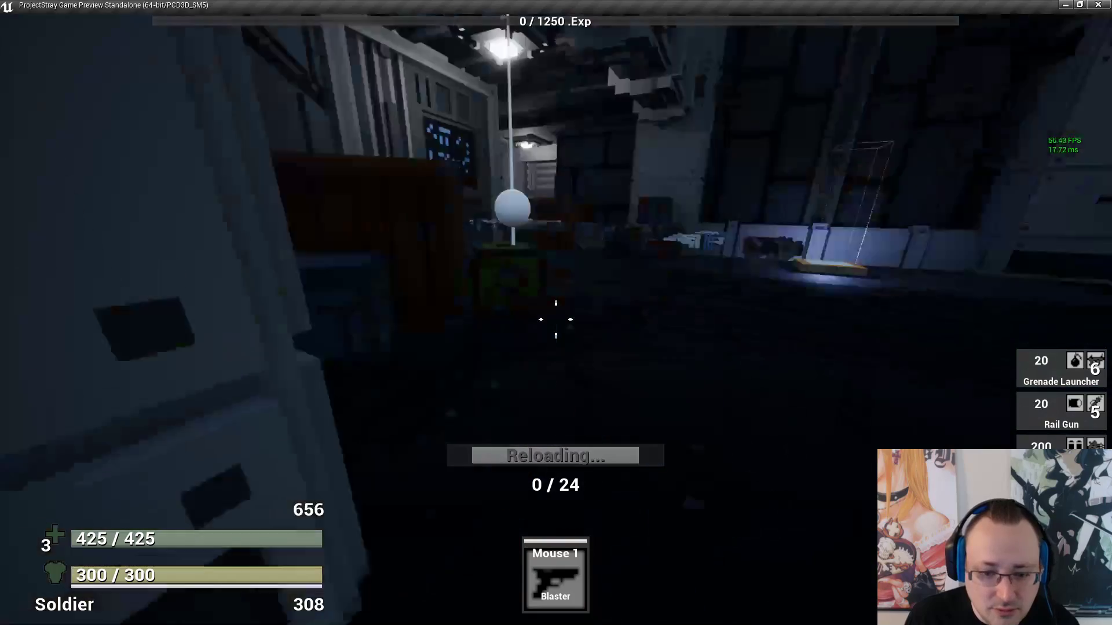
Return through the metal door to the lava courtyard and test-fire the Blaster toward the far wall
key("w")
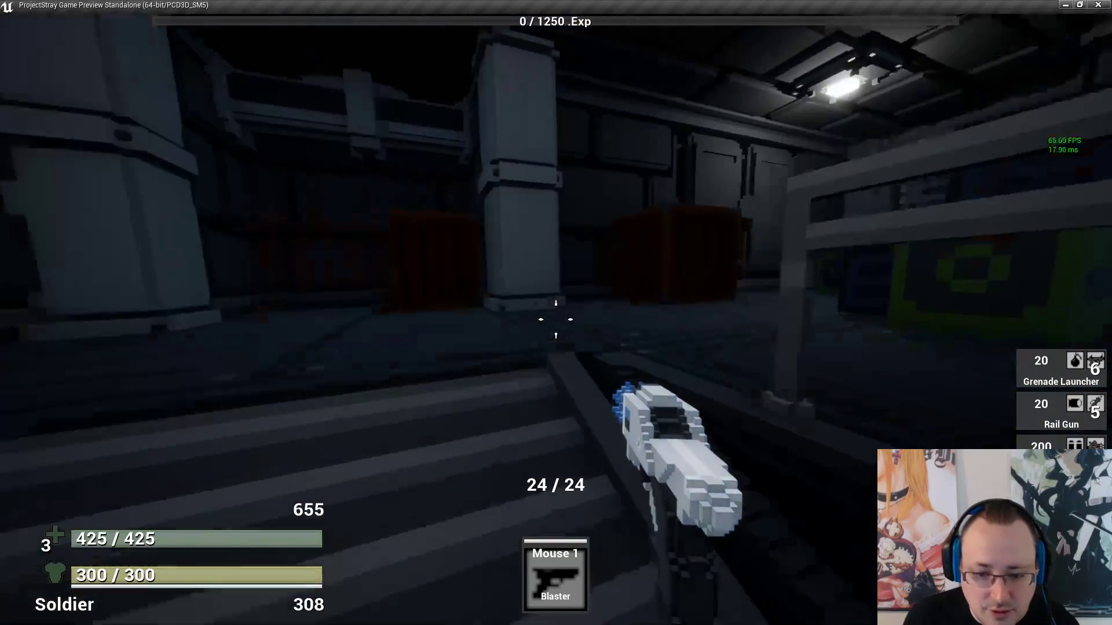
key("w")
key("space")
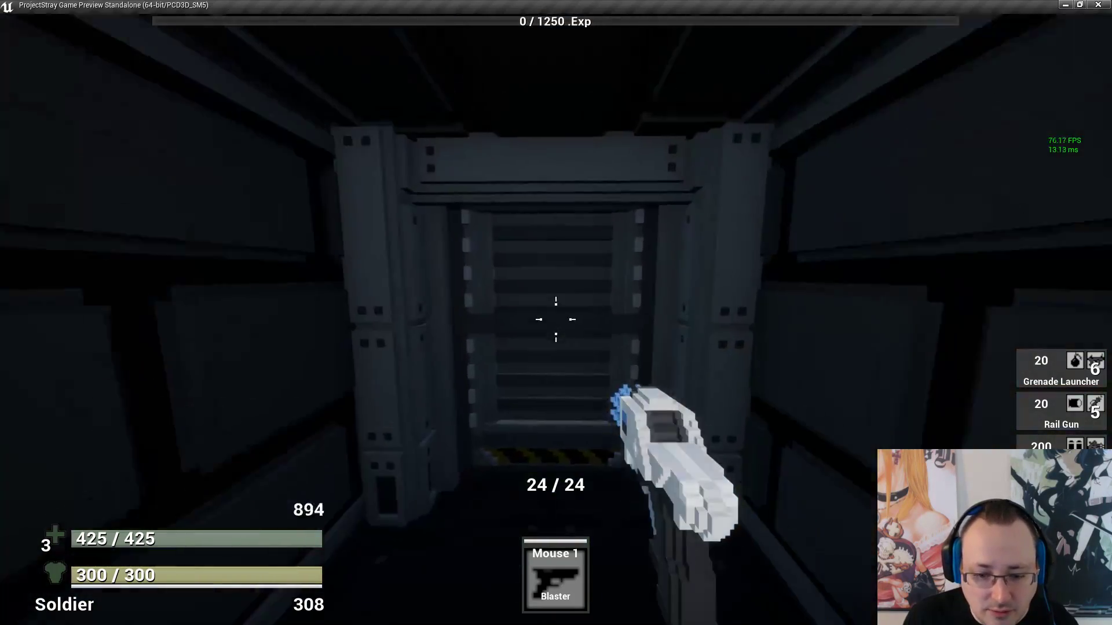
key("w")
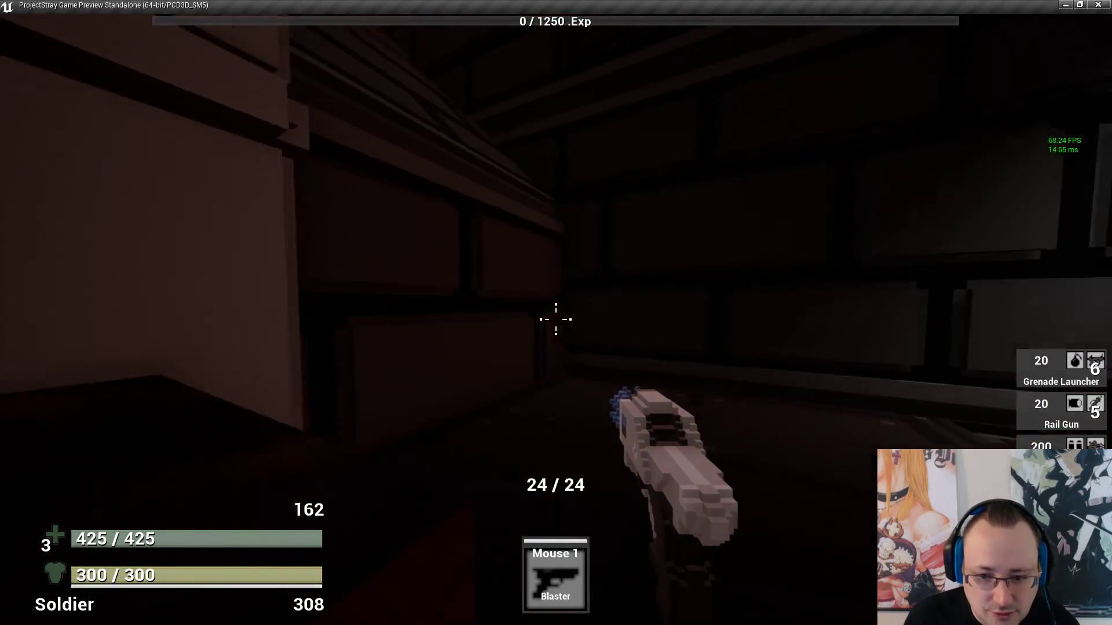
key("w")
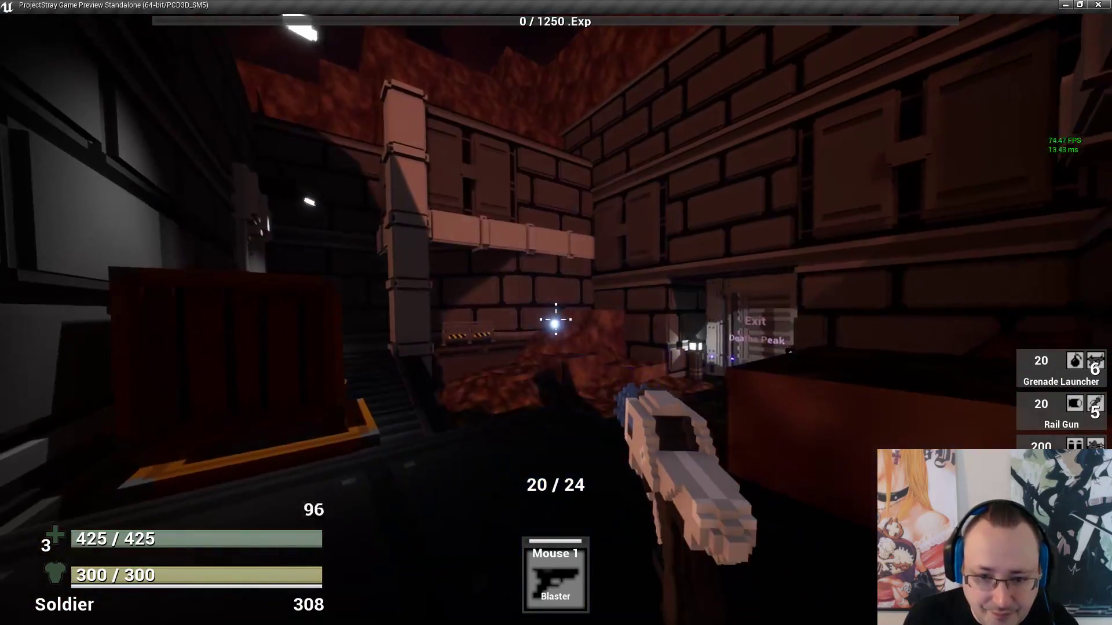
key("w")
left_click(556, 320)
left_click(556, 319)
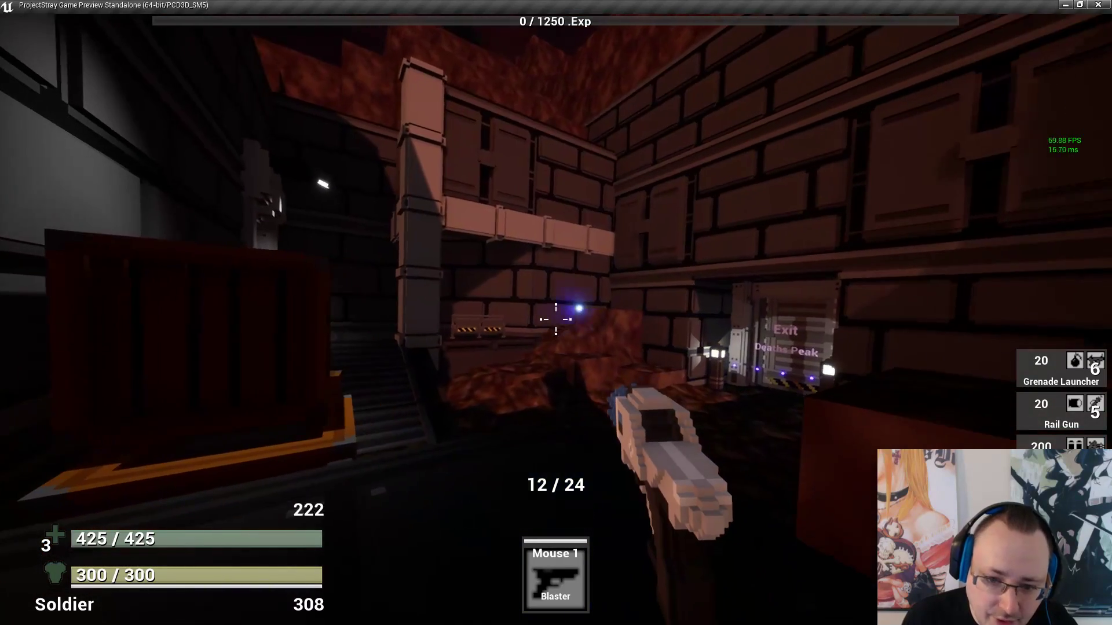
Equip the Lv. 1 Auto Shotgun from the inventory and test-fire it at the lava rocks
key("i")
left_click(541, 238)
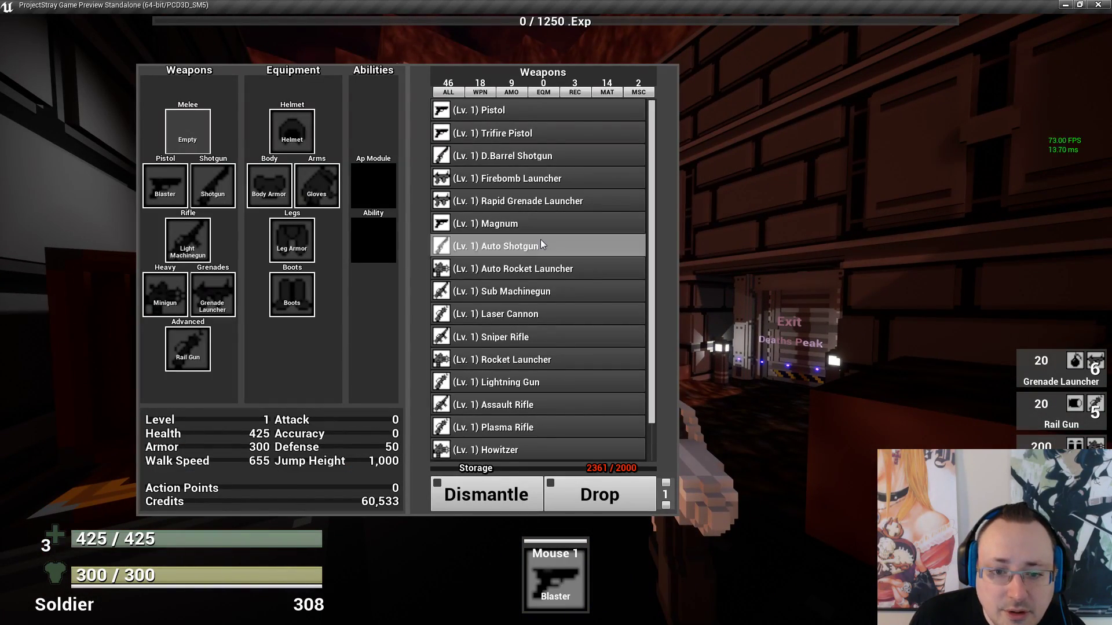
key("i")
right_click(556, 319)
right_click(556, 320)
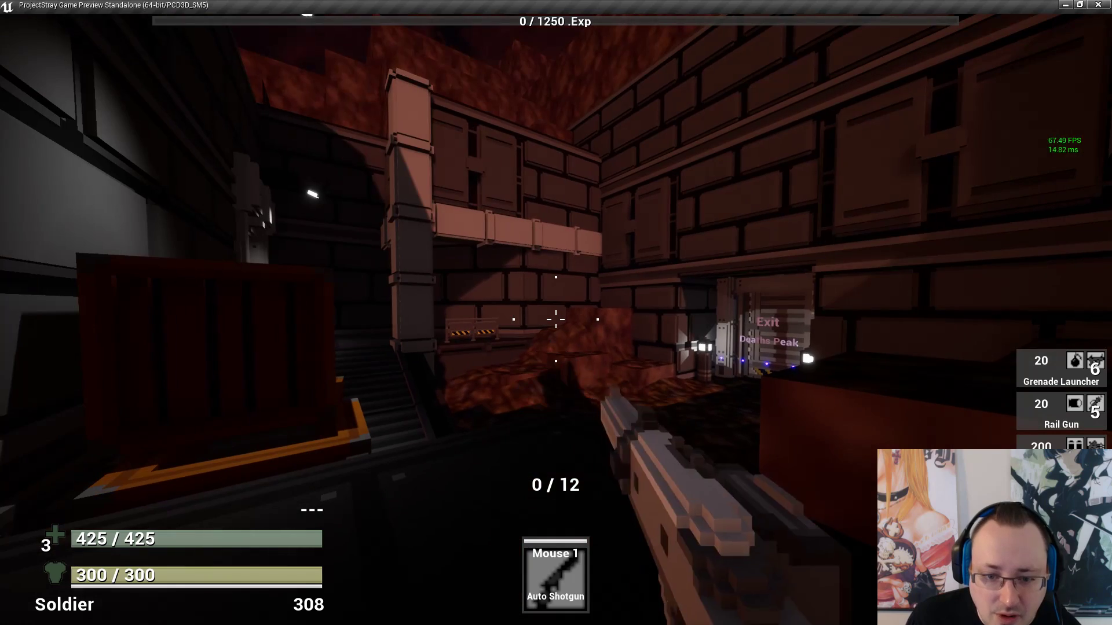
left_click(556, 320)
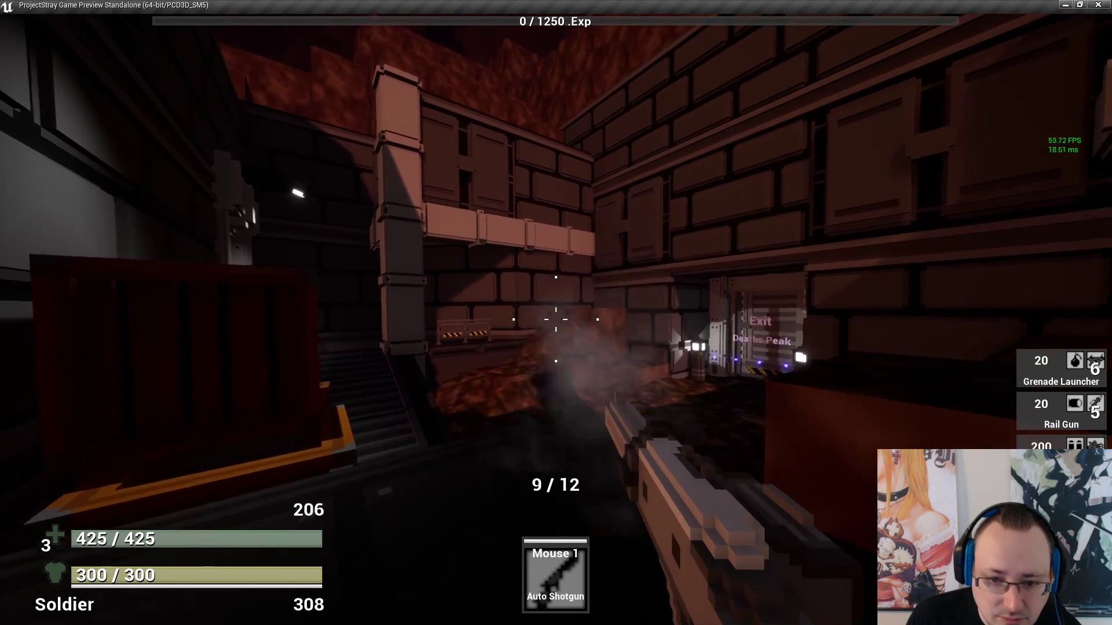
left_click(556, 320)
Equip the Lv. 1 Firebomb Launcher in the grenades slot and test-fire it at the lava rocks
key("i")
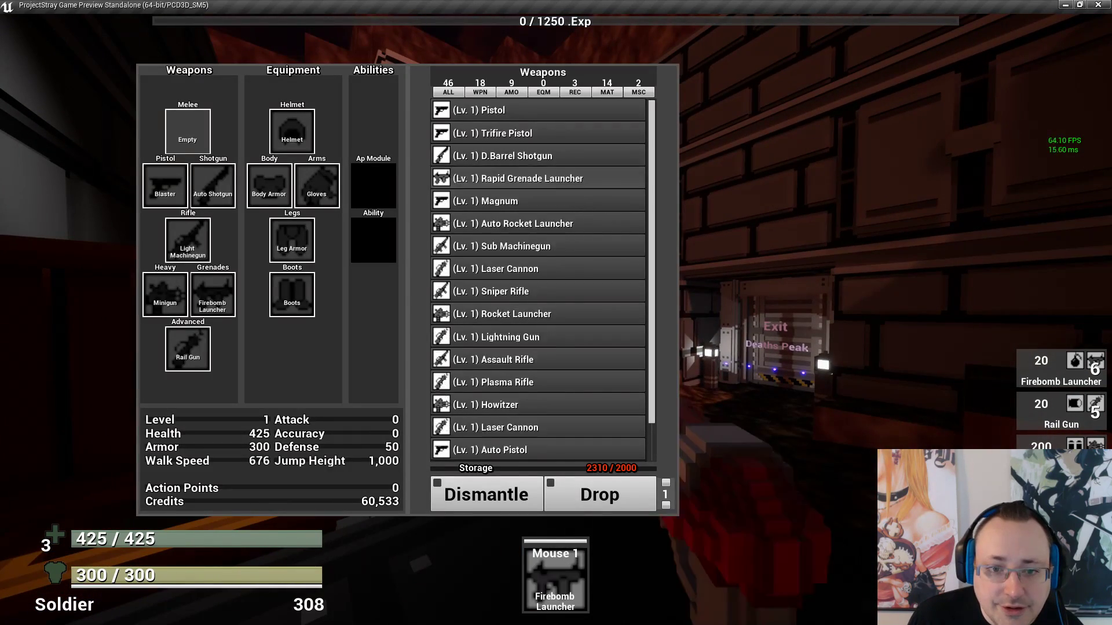
key("i")
left_click(556, 320)
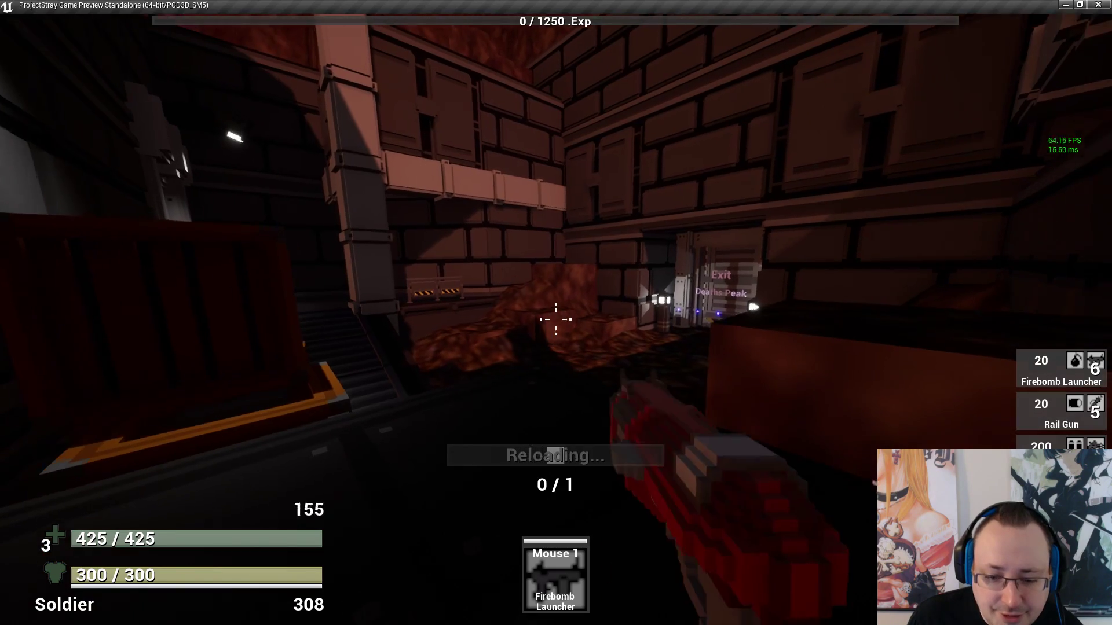
left_click(556, 320)
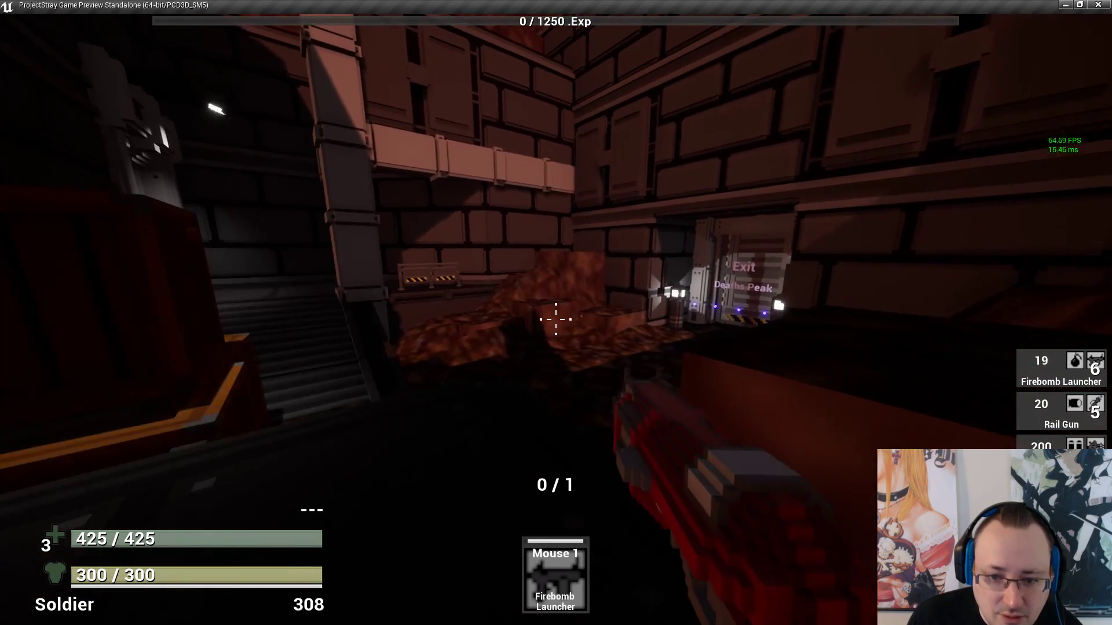
Equip the Lv. 1 D.Barrel Shotgun in the shotgun slot and test-fire it in the courtyard
key("i")
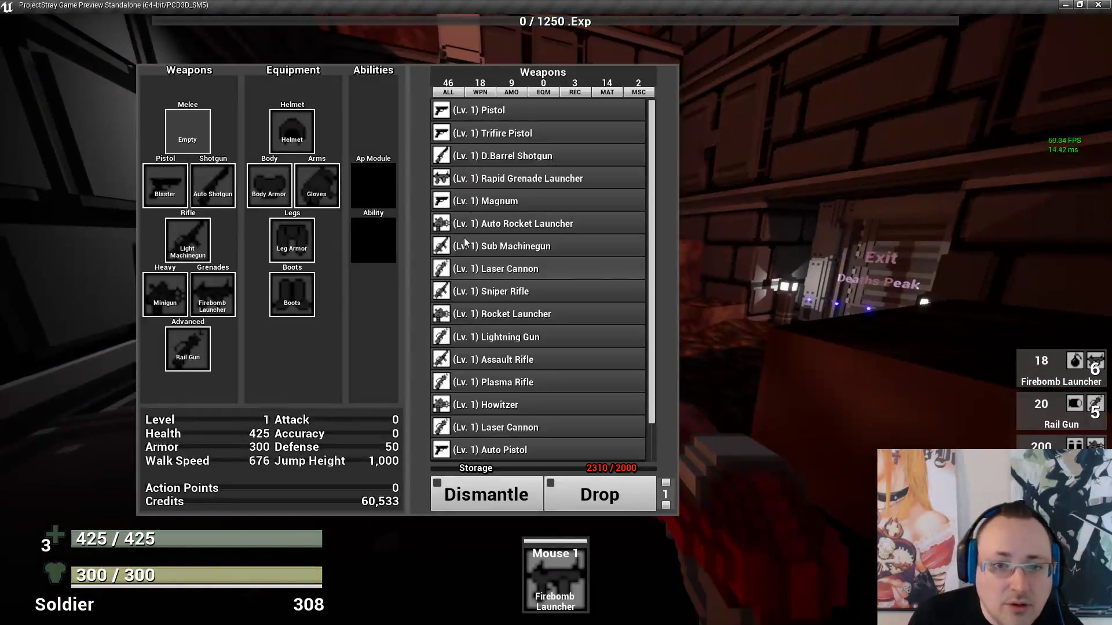
double_click(485, 155)
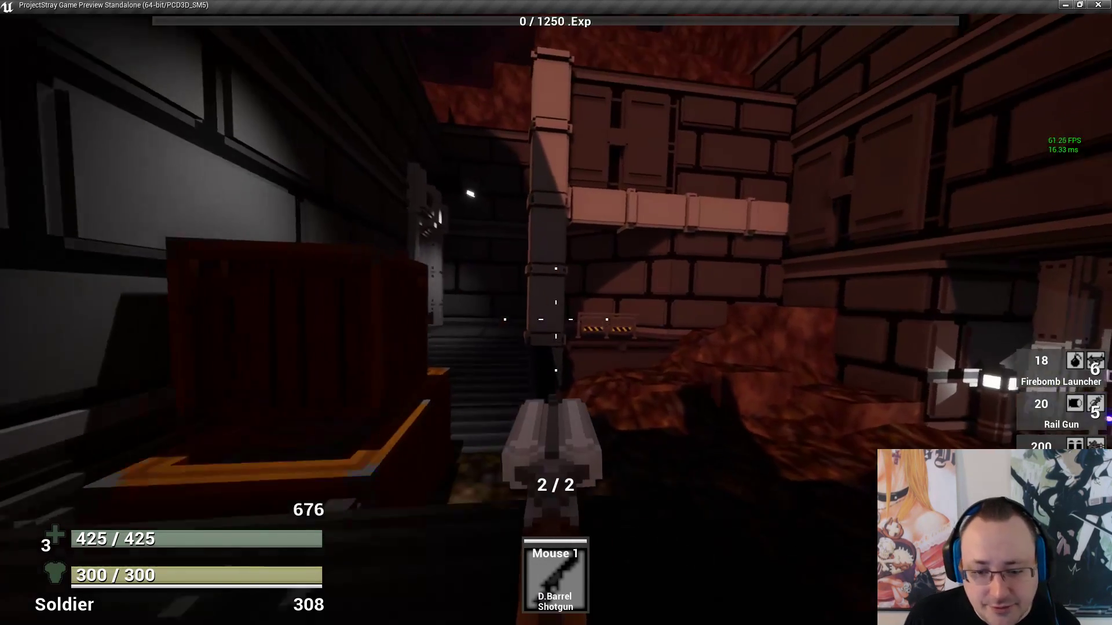
left_click(556, 319)
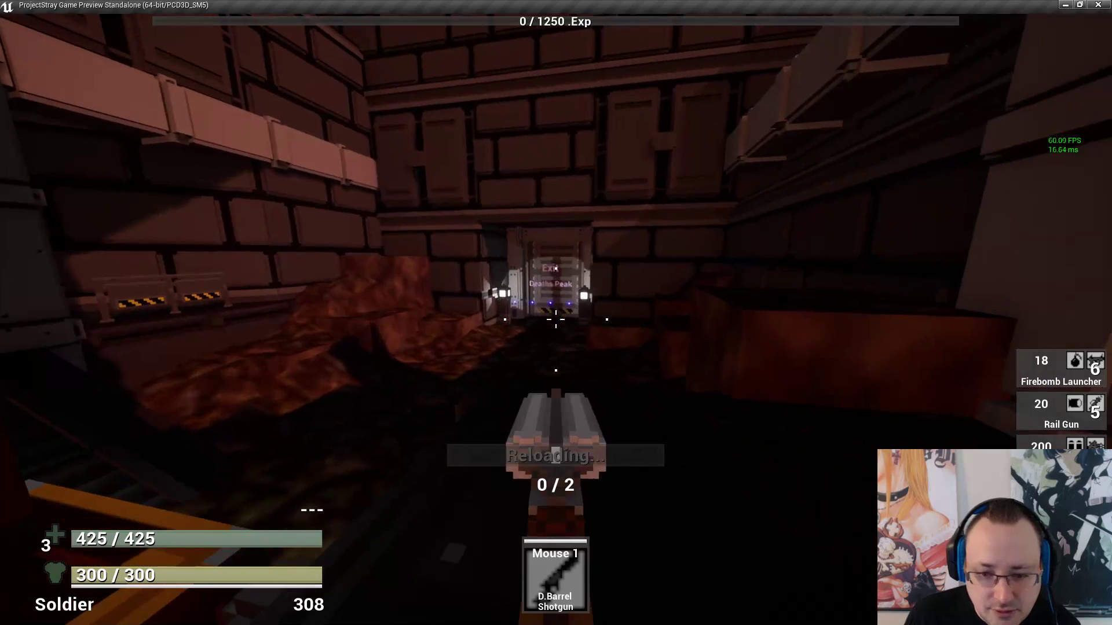
left_click(556, 319)
Equip the Lv. 1 Magnum in the pistol slot and test-fire several rounds at the lava rocks
key("Tab")
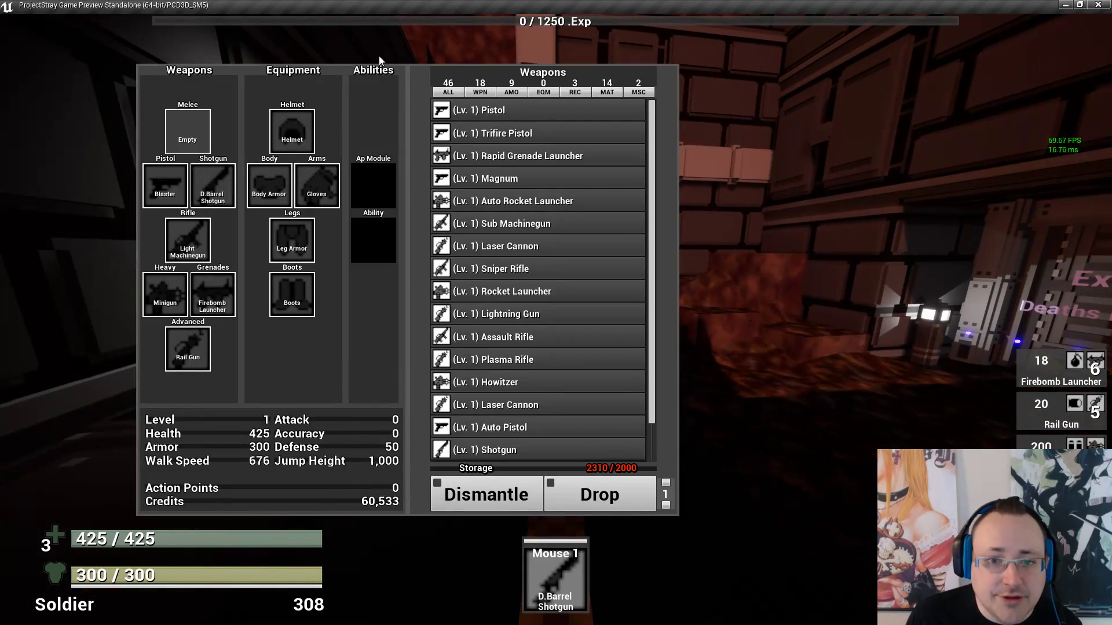
left_click(511, 174)
key("Tab")
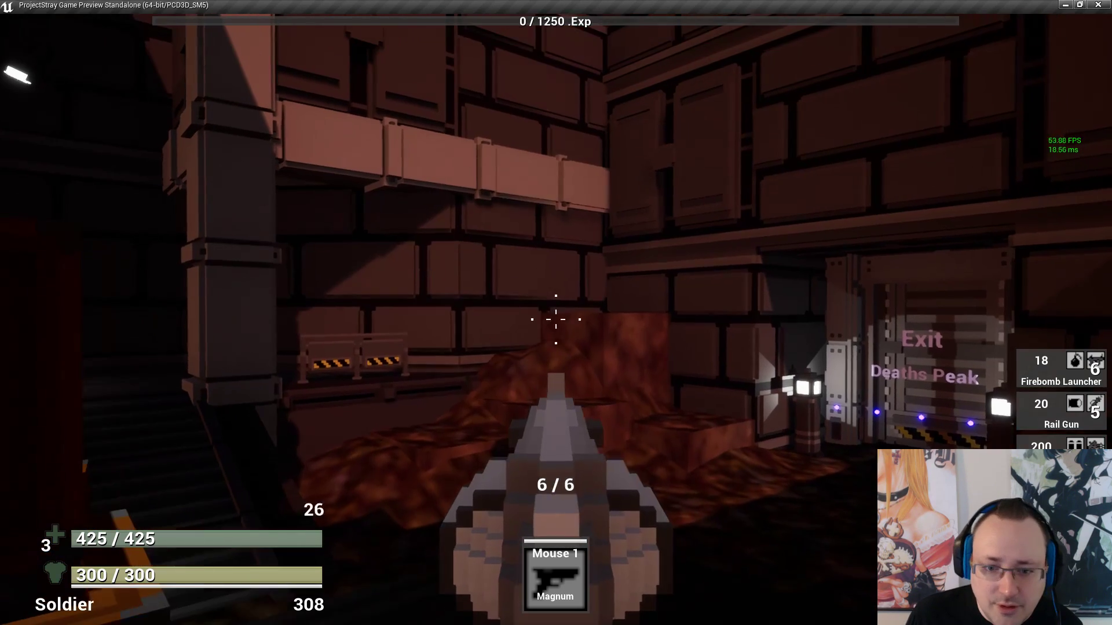
left_click(556, 320)
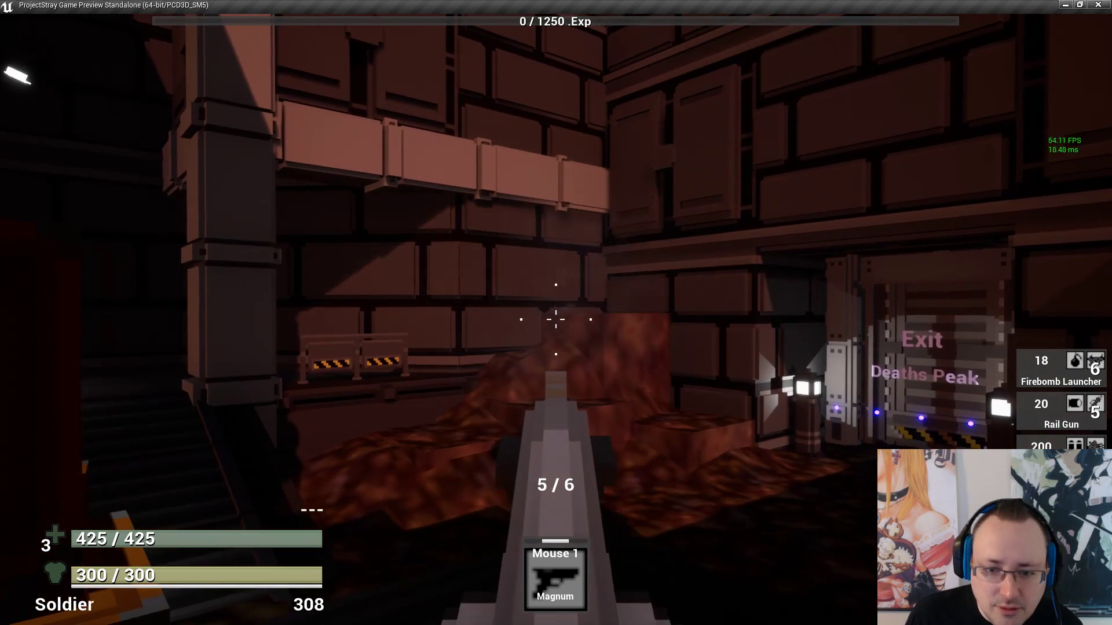
left_click(556, 319)
left_click(556, 319)
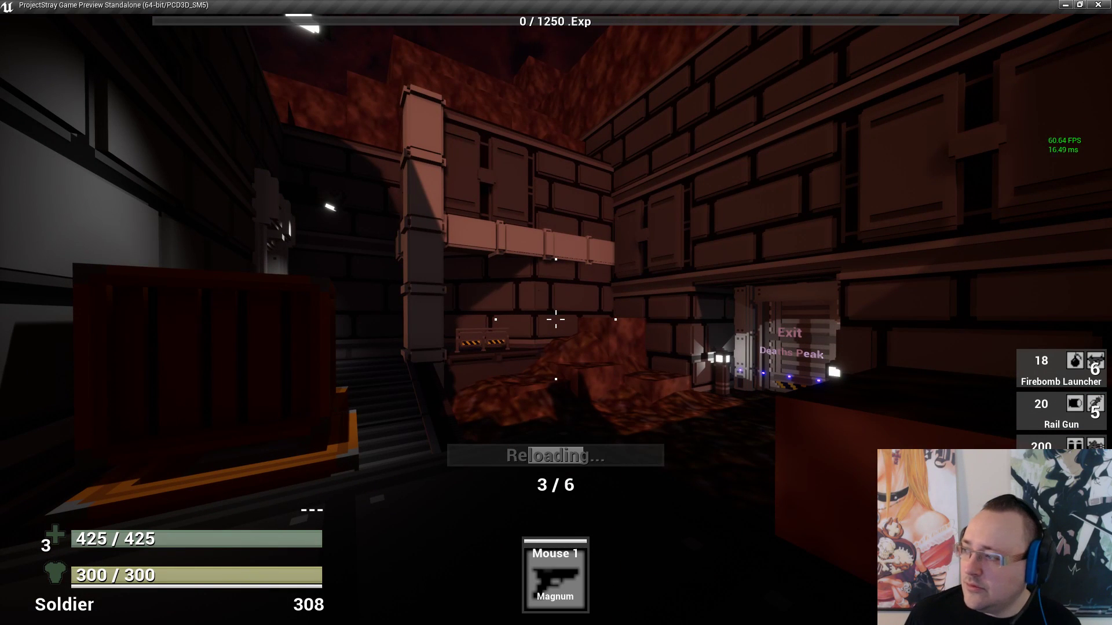
Equip the Lv. 1 Sub Machinegun in the rifle slot, test-fire several bursts across the courtyard and reload between them
key("Tab")
left_click(494, 201)
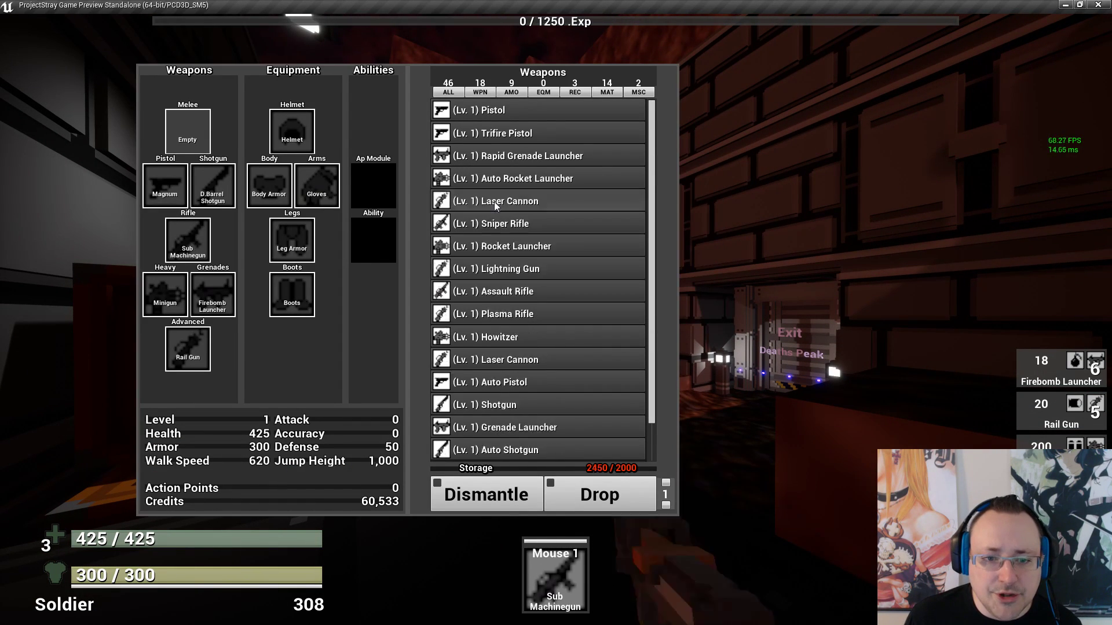
key("Tab")
left_click(556, 319)
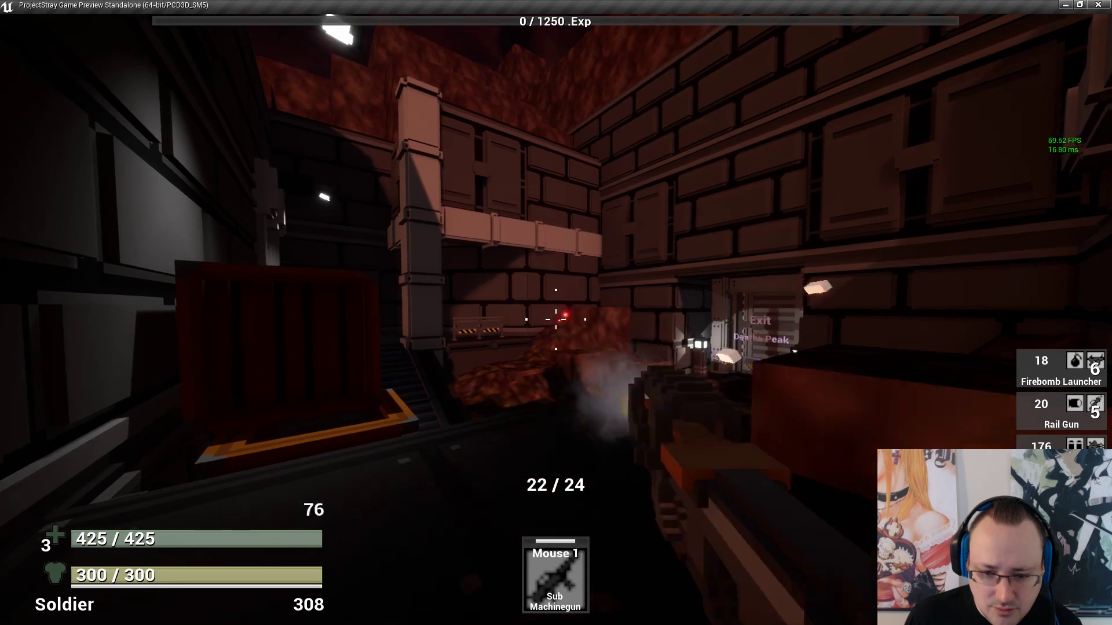
left_click(556, 319)
key("w")
key("r")
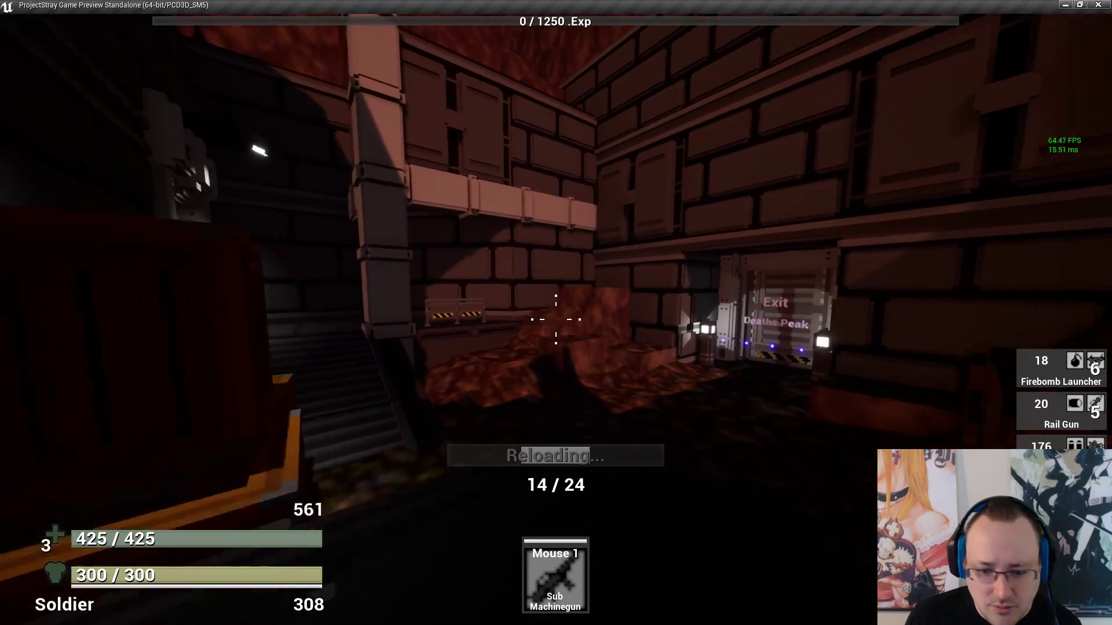
left_click(556, 319)
left_click(556, 319)
left_click(556, 319)
left_click(555, 319)
key("r")
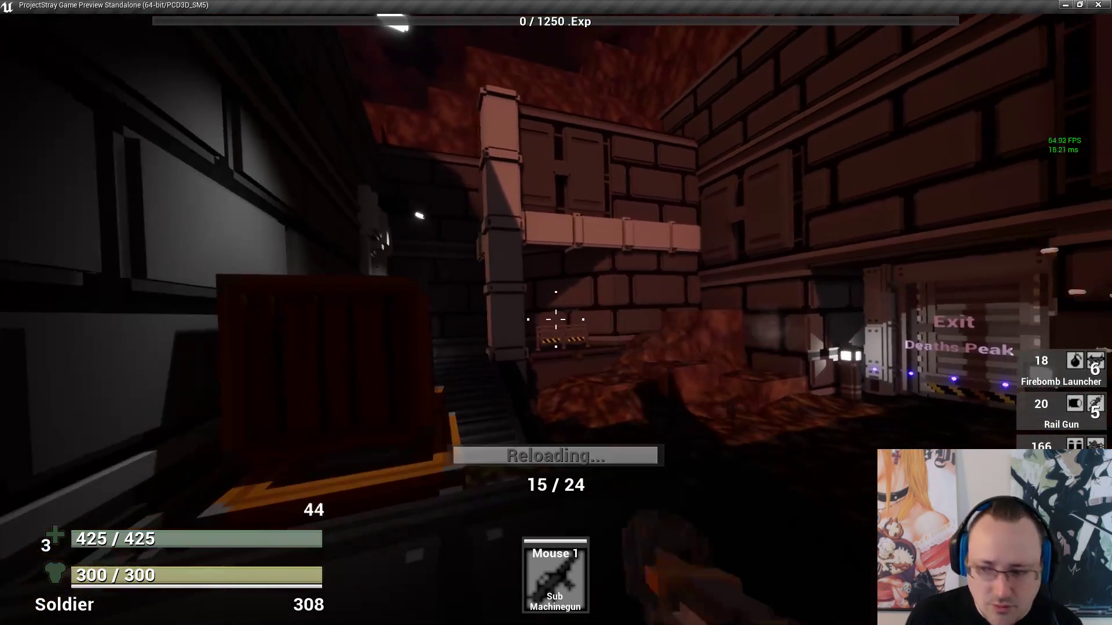
Equip the Lv. 1 Auto Rocket Launcher in the heavy slot and test-fire several rockets at the lava rocks
key("i")
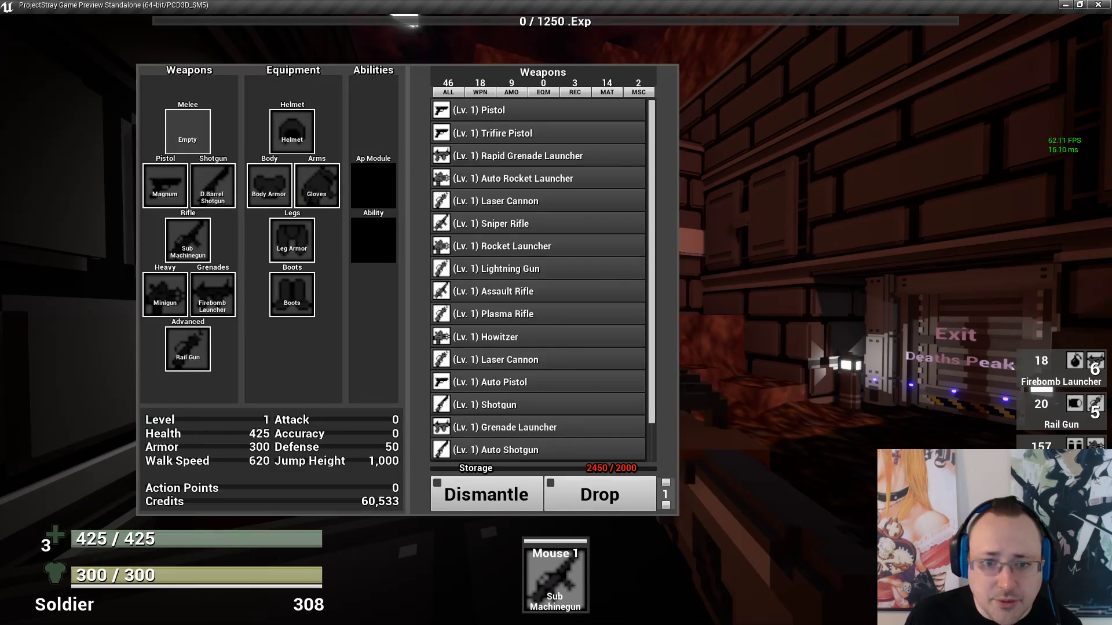
left_click(519, 183)
key("i")
key("r")
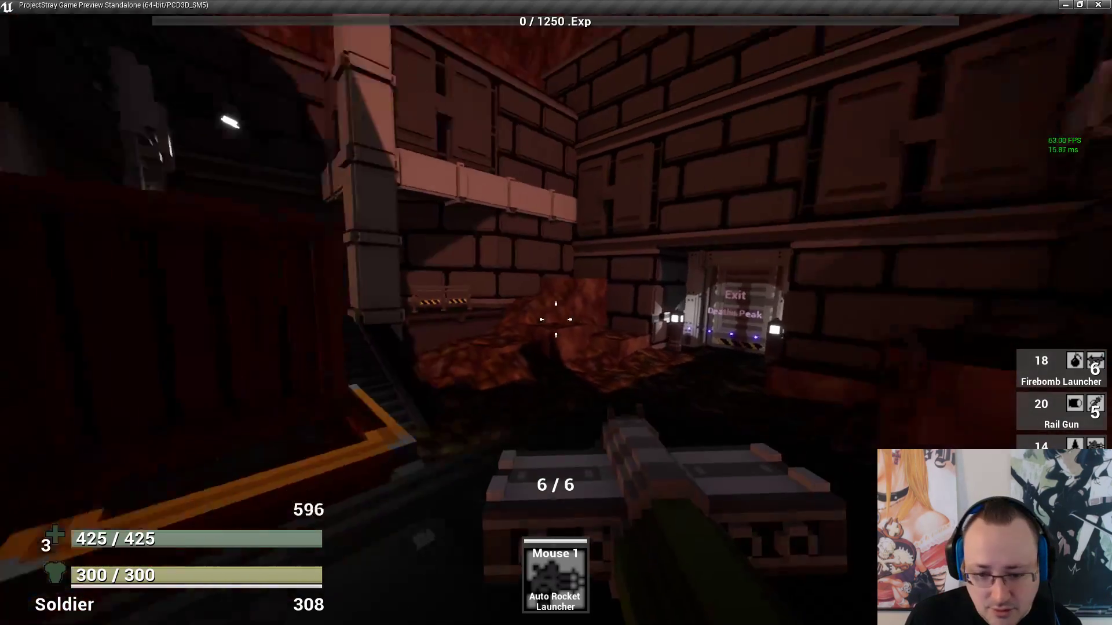
left_click(556, 319)
left_click(556, 319)
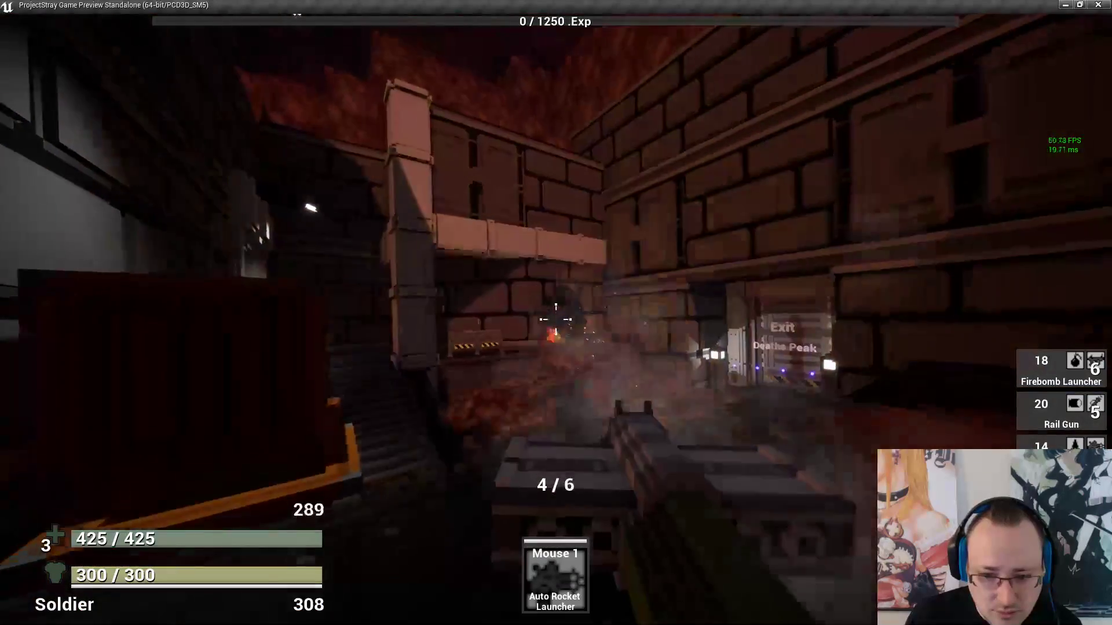
left_click(556, 319)
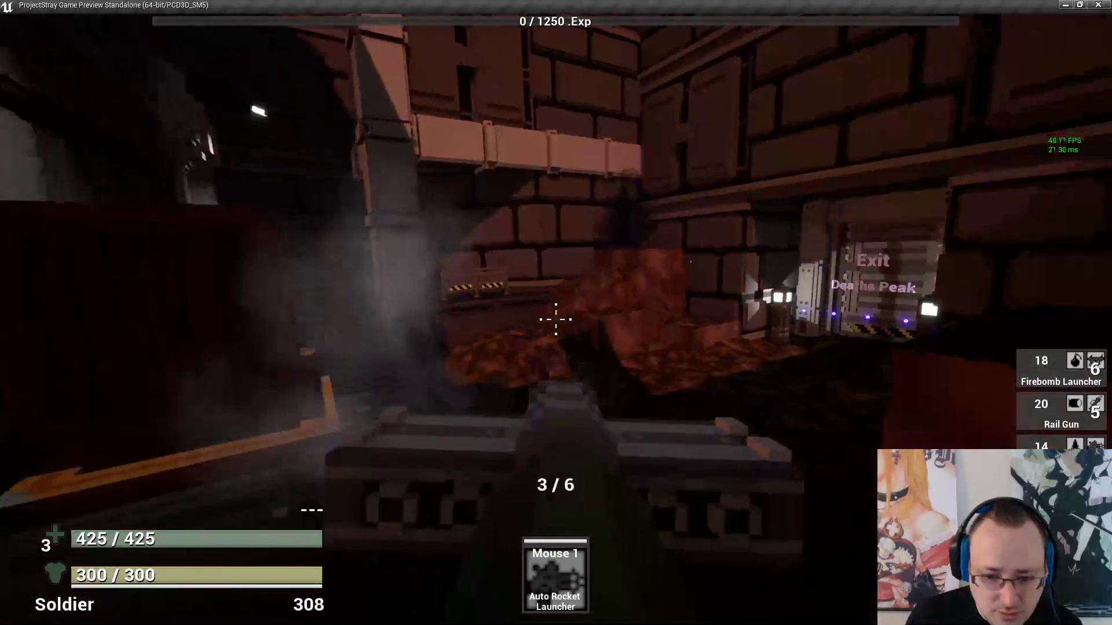
right_click(556, 319)
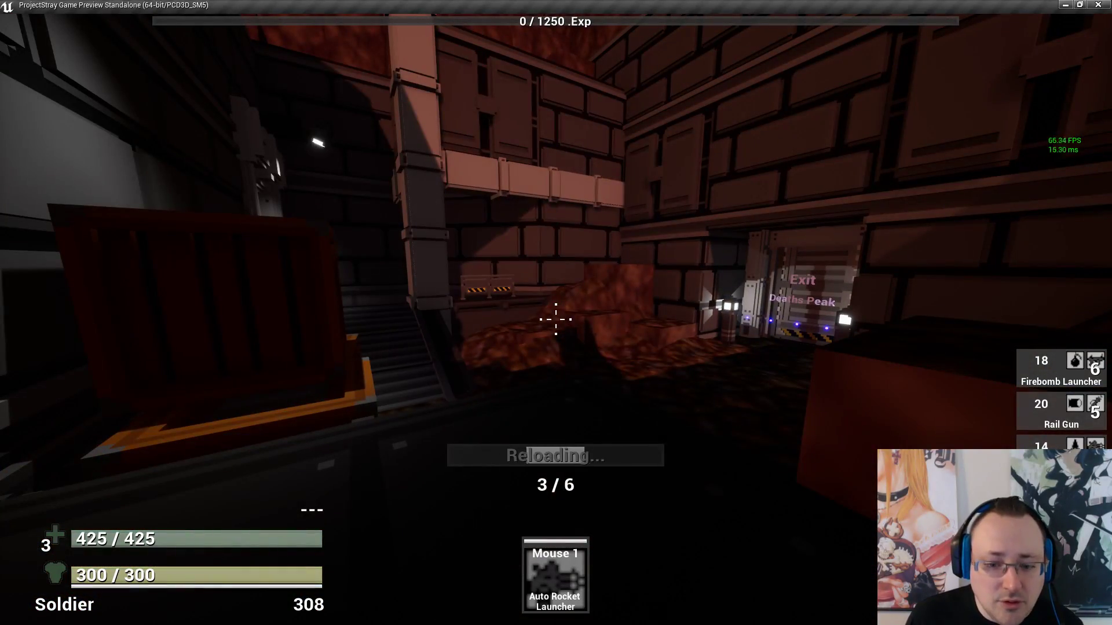
Equip the Lv. 1 Rapid Grenade Launcher in the grenades slot, test-fire several grenades across the courtyard and reload
key("Tab")
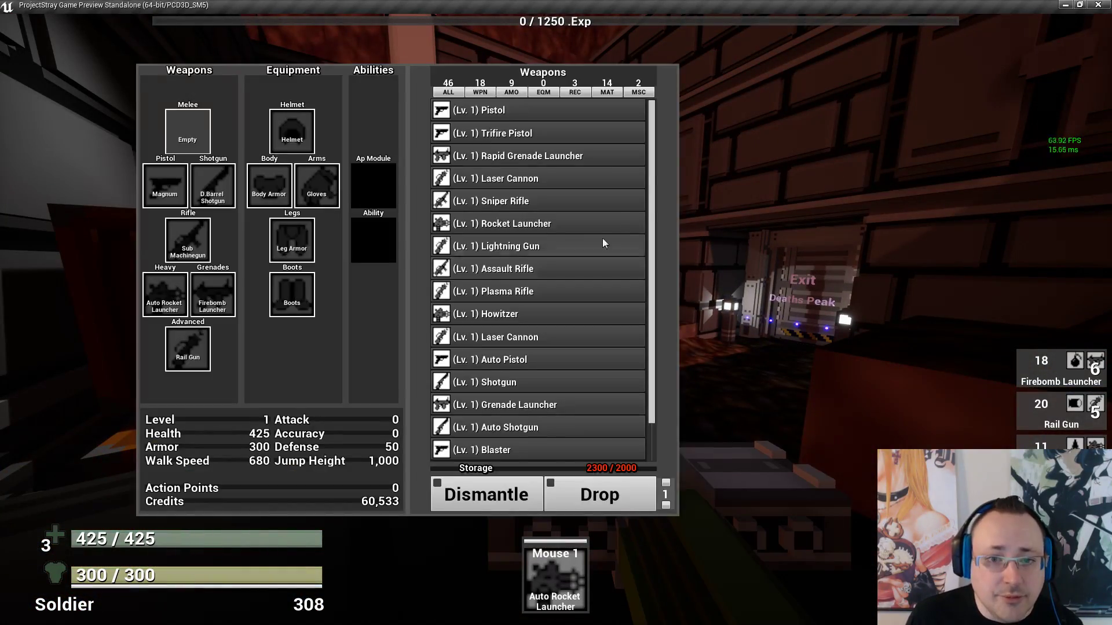
left_click(585, 156)
key("Tab")
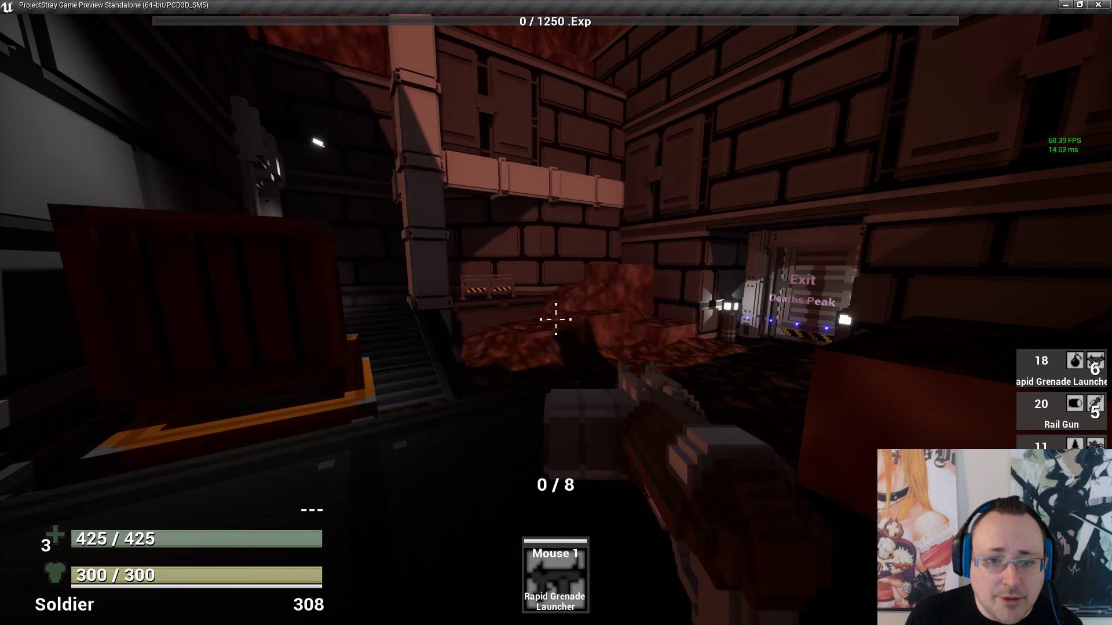
left_click(556, 319)
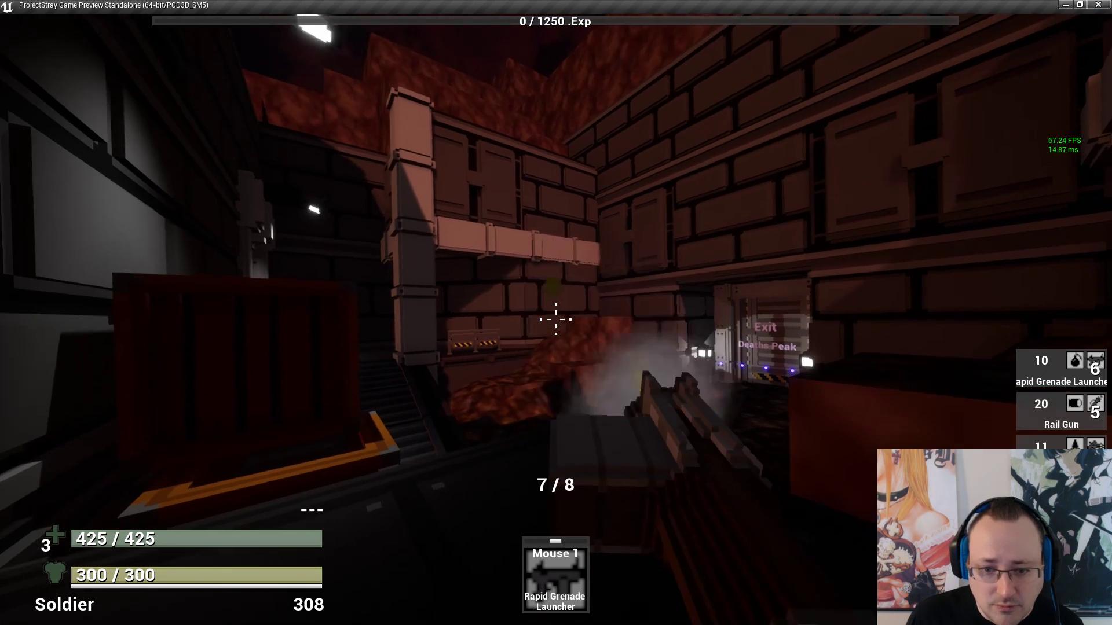
left_click(556, 319)
left_click(556, 319)
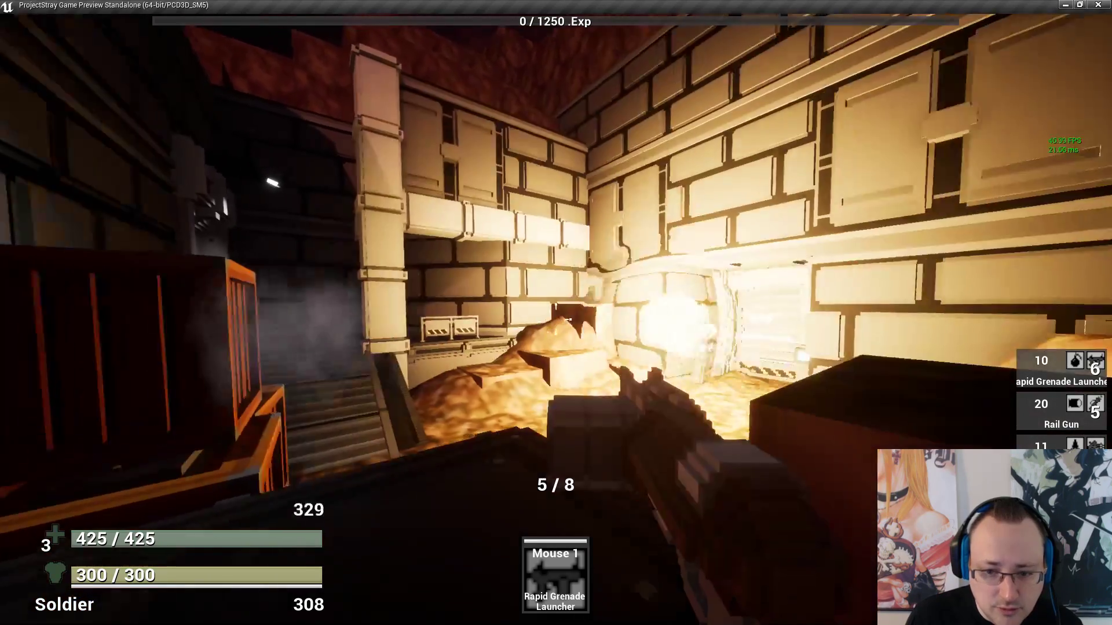
left_click(556, 319)
left_click(556, 319)
key("r")
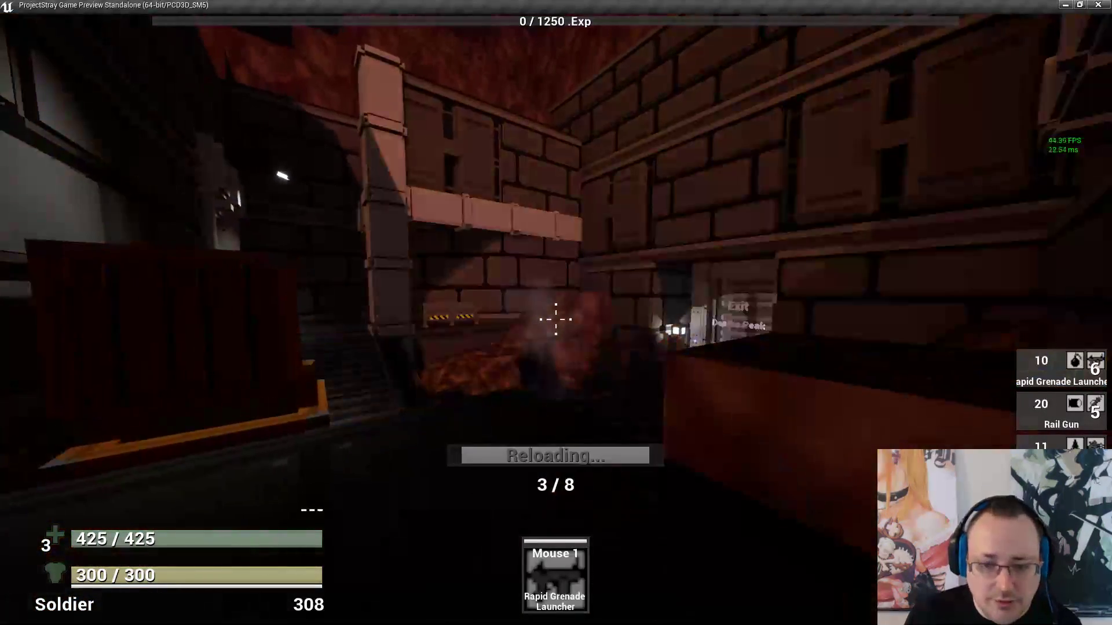
Equip the Lv. 1 Trifire Pistol in the pistol slot, reload it and test-fire several bursts at the lava rocks
key("i")
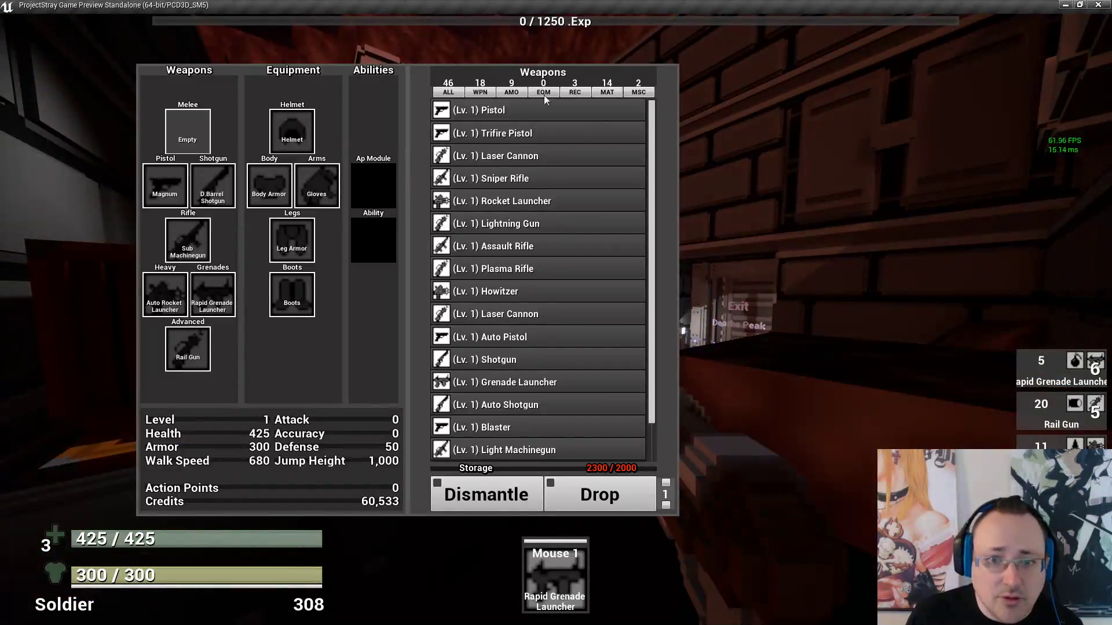
left_click(540, 133)
key("i")
key("r")
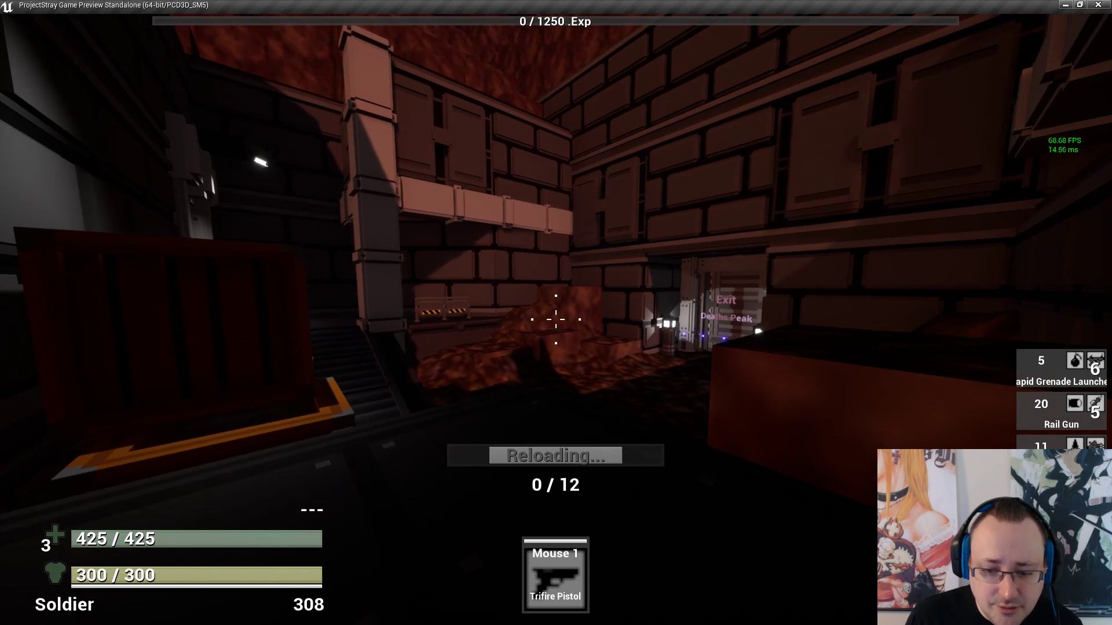
left_click(556, 319)
left_click(556, 319)
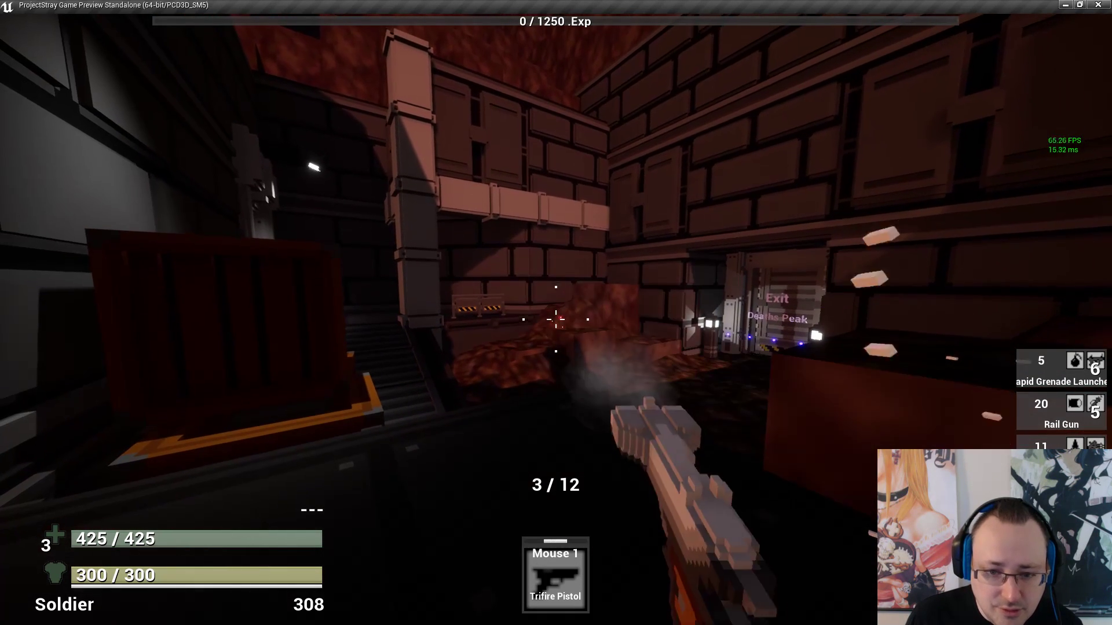
Equip the Lv. 1 Pistol in the pistol slot, reload it and test-fire several shots at the lava rocks
key("i")
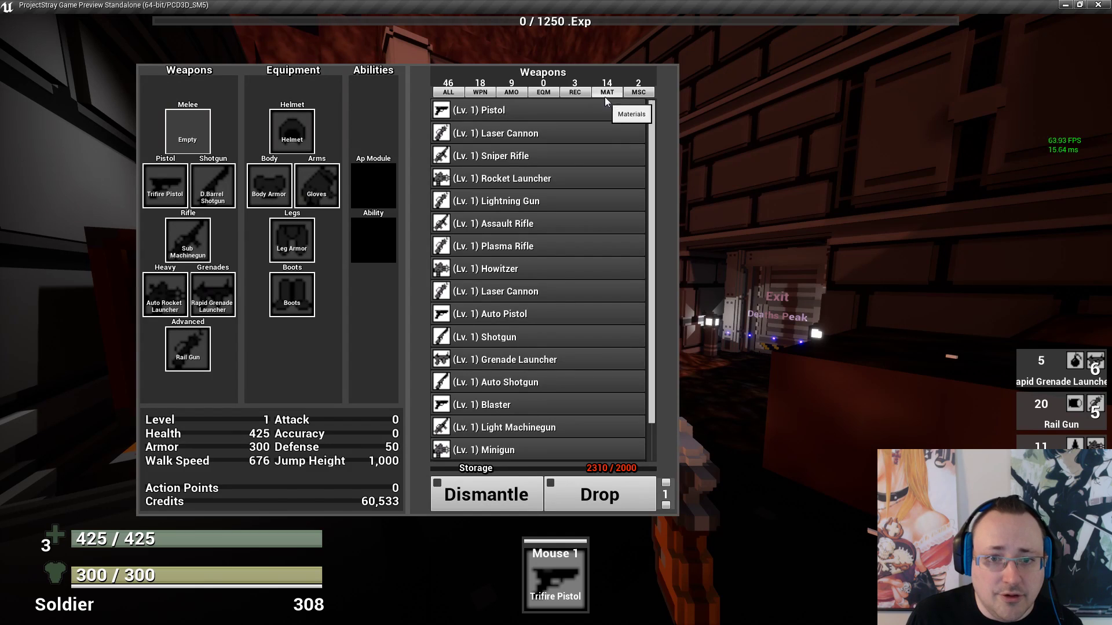
left_click(548, 111)
key("i")
key("r")
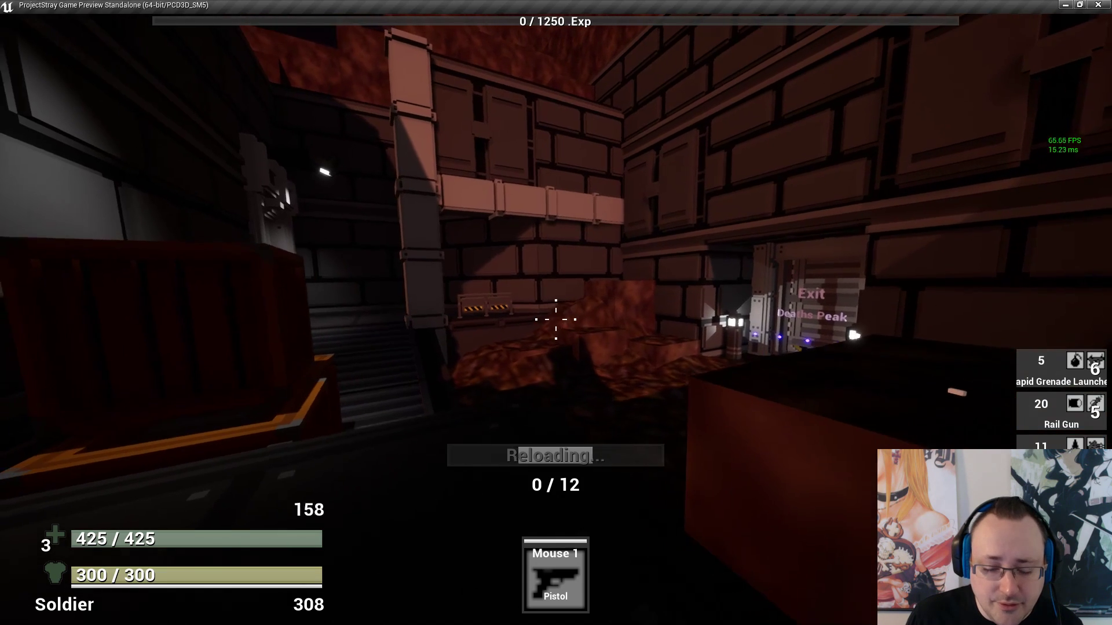
left_click(556, 320)
left_click(556, 320)
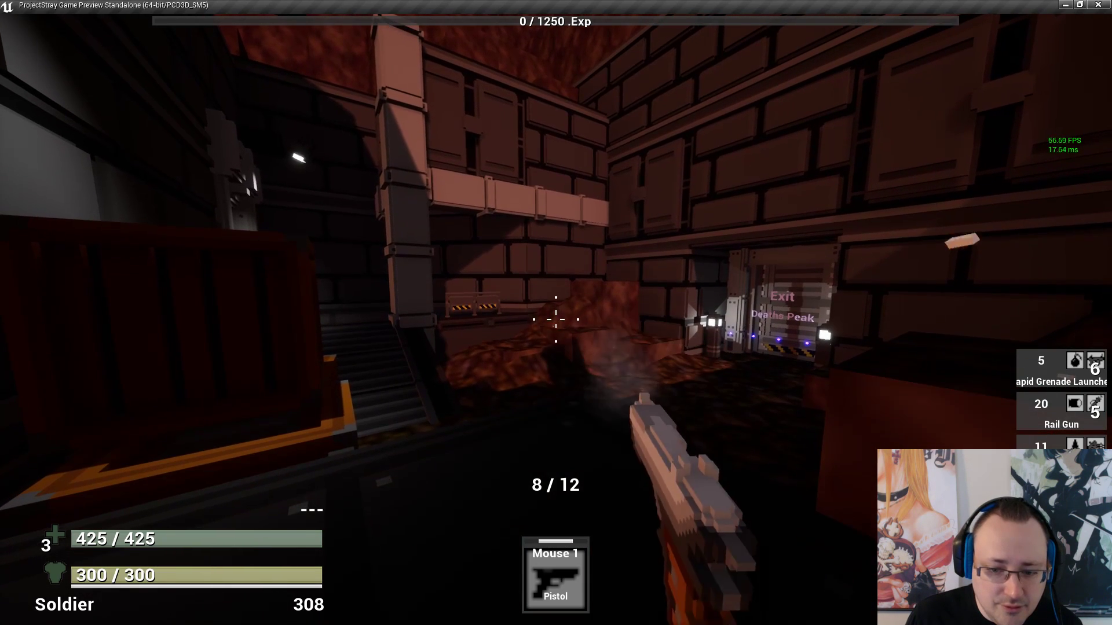
Equip the Lv. 1 Auto Pistol in the pistol slot and test-fire it in the courtyard
key("i")
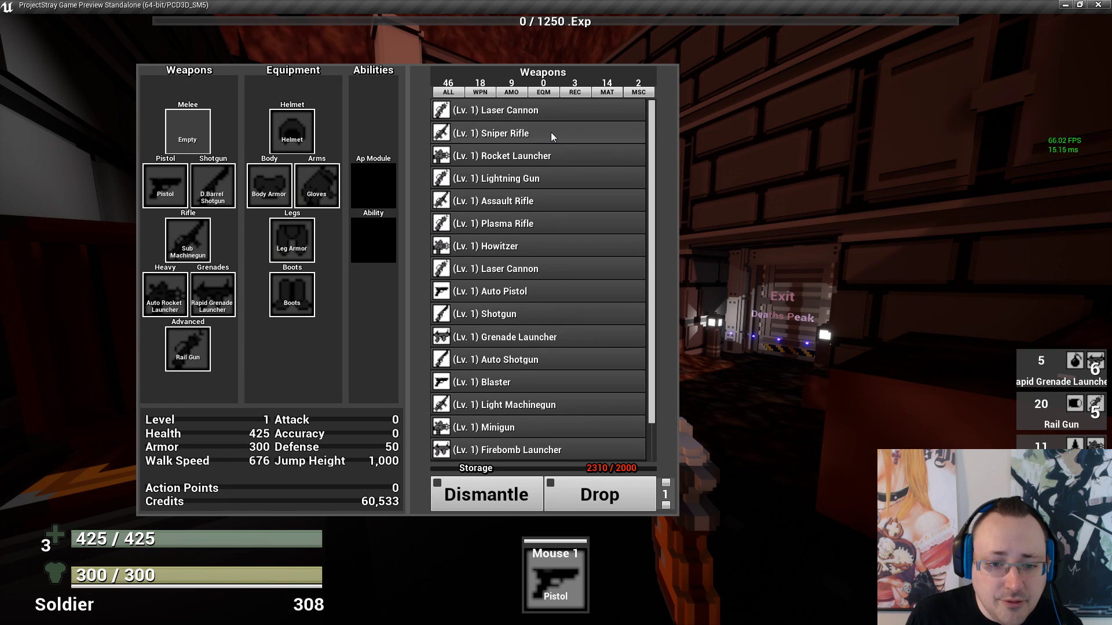
scroll(551, 132, "down", 2)
left_click(541, 249)
key("i")
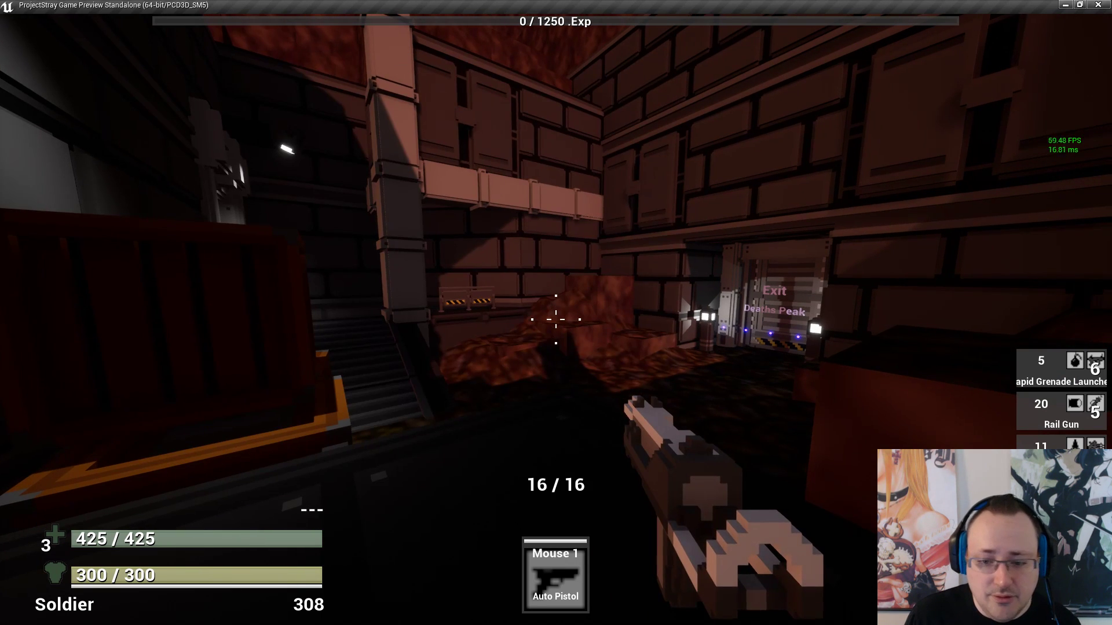
left_click_drag(556, 319, 556, 319)
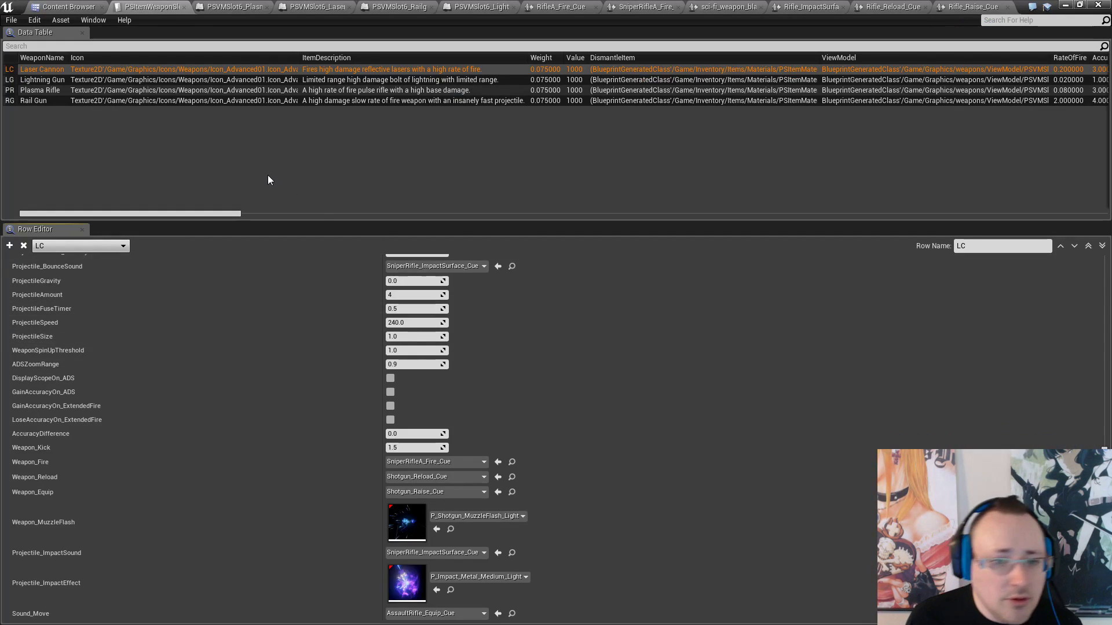
Open the PSVMSlot2_AutoPistol blueprint from the weapons ViewModel folder and show the gun's muzzle in its 3D view
left_click(83, 5)
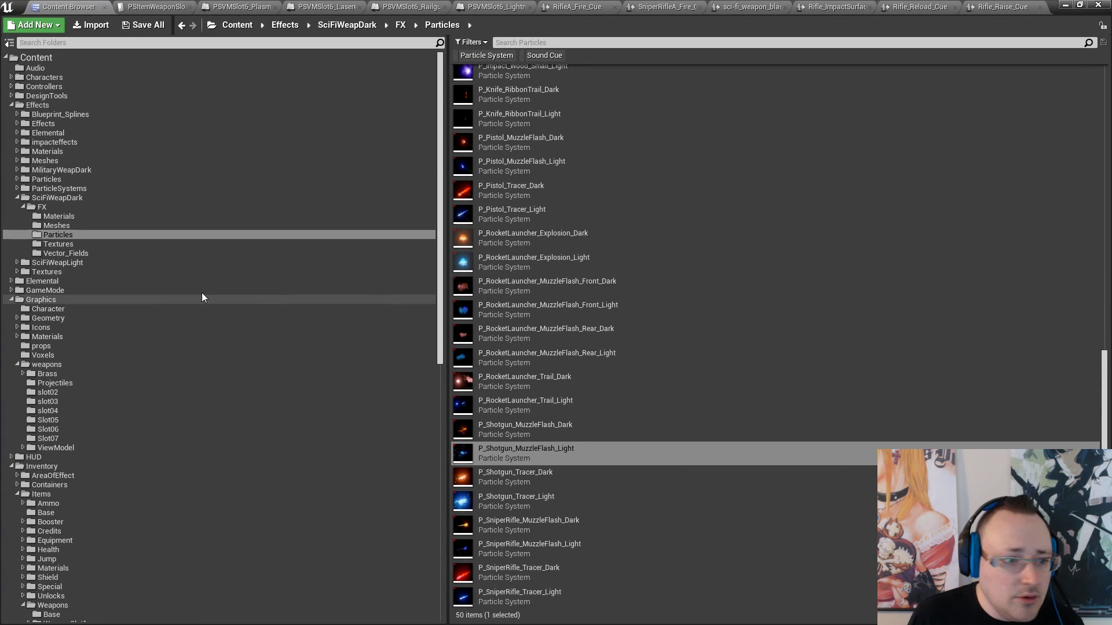
left_click(56, 447)
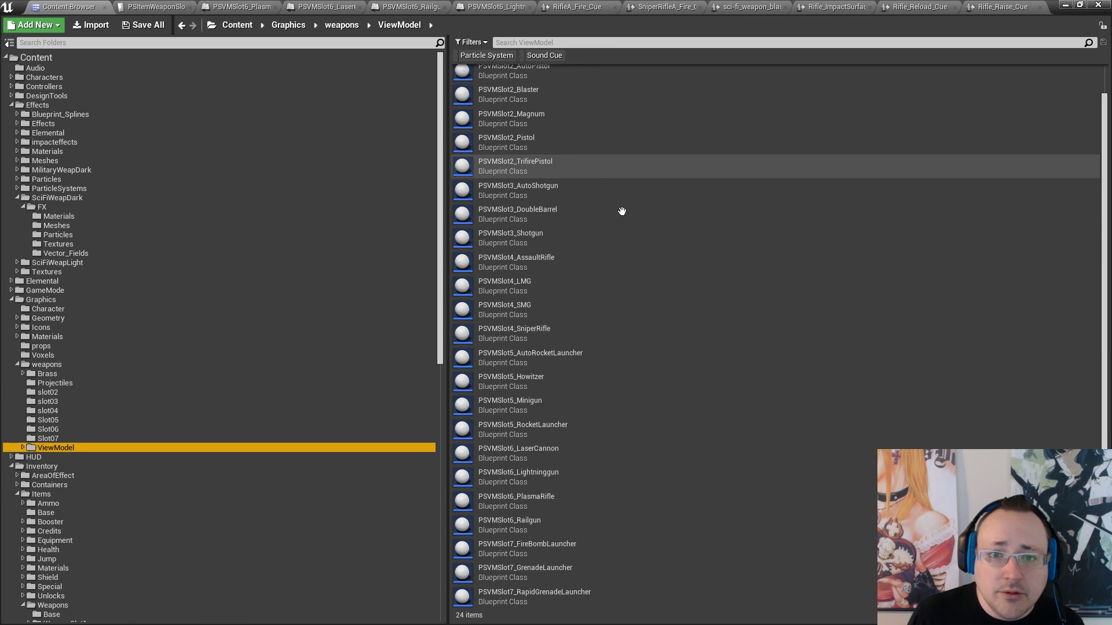
scroll(621, 211, "up", 2)
double_click(551, 101)
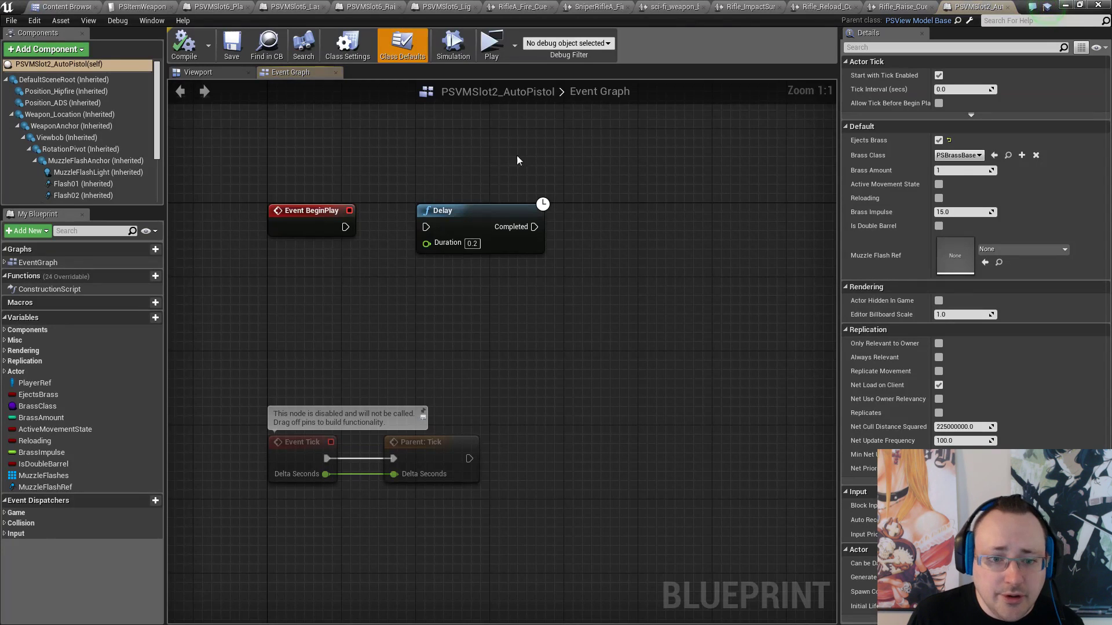
left_click(237, 72)
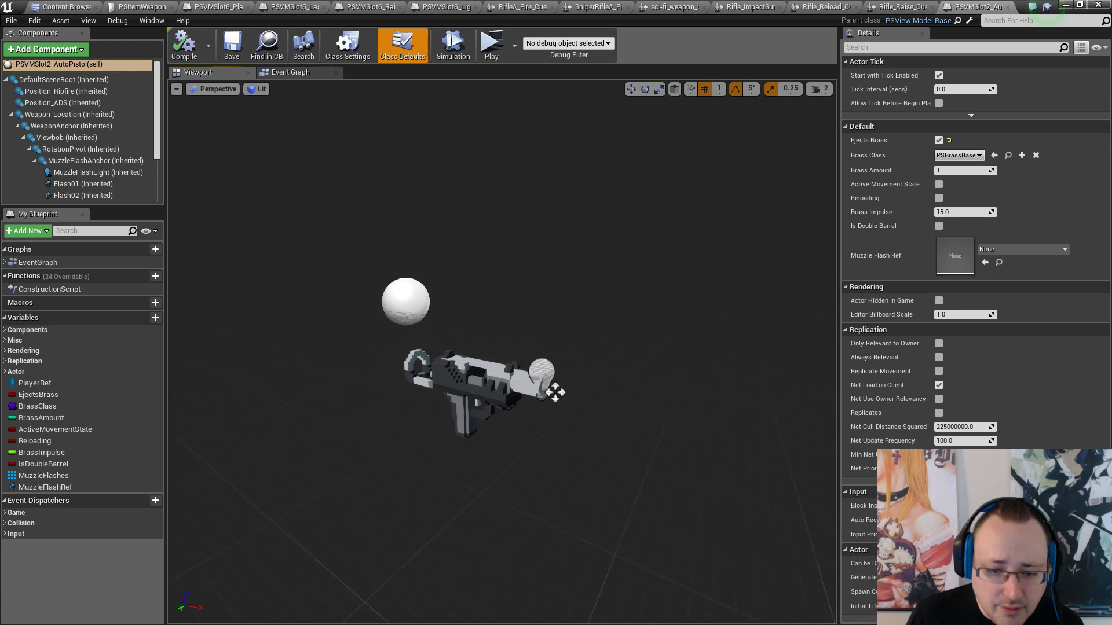
key("w")
right_click_drag(502, 352, 435, 348)
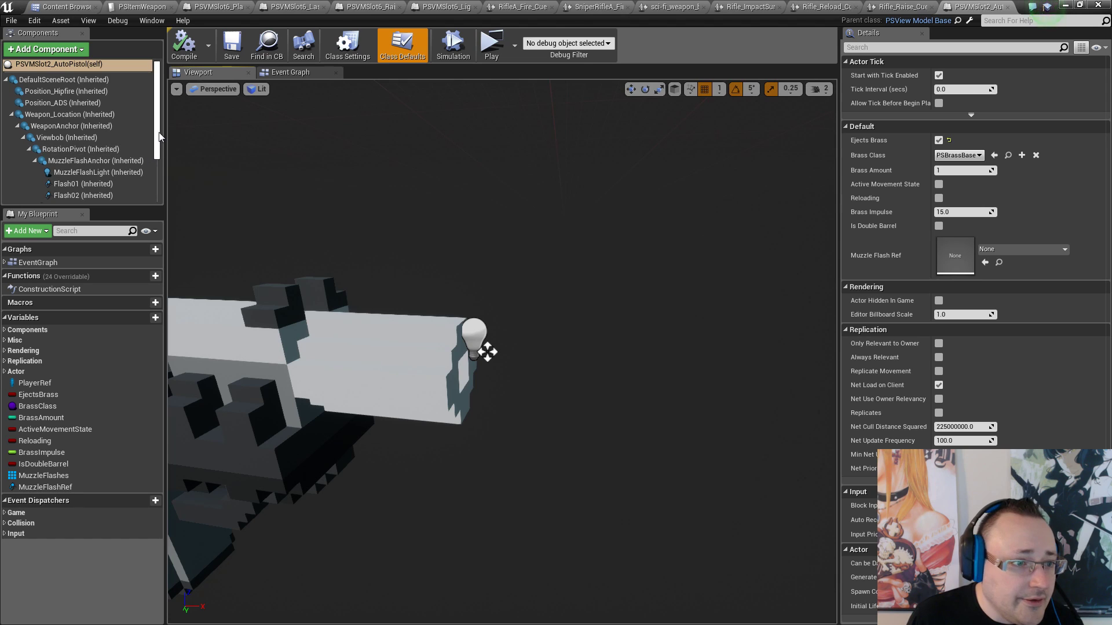
Move MuzzleFlashLight, Flash01 and Flash02 together forward and down, just ahead of the auto pistol's barrel opening
left_click(79, 128)
left_click(83, 139, "shift")
left_click(83, 152, "shift")
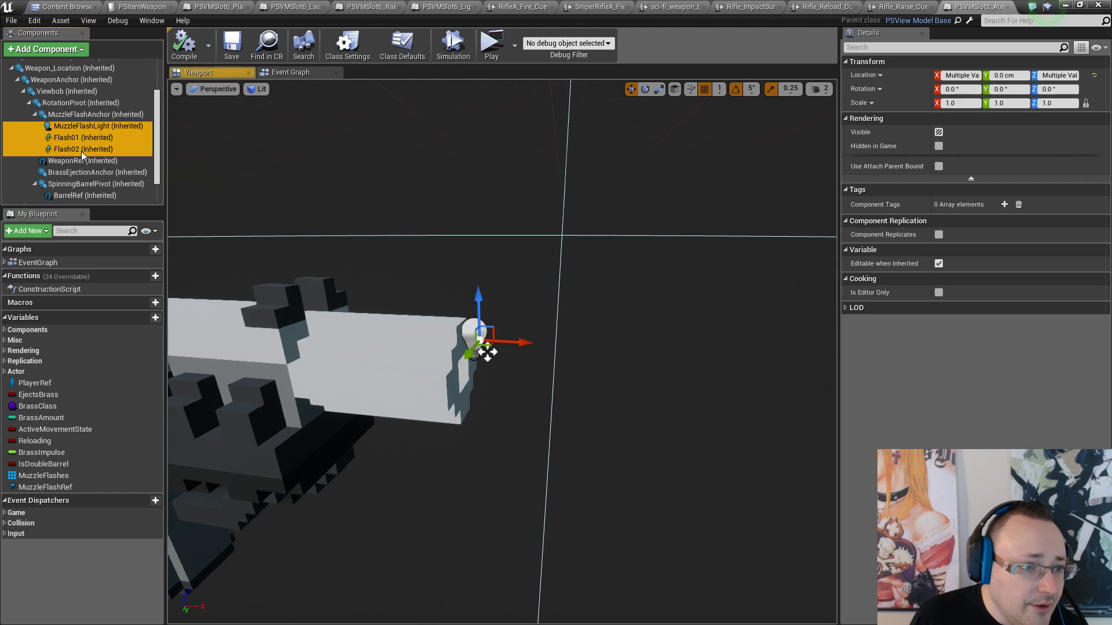
left_click_drag(496, 330, 511, 344)
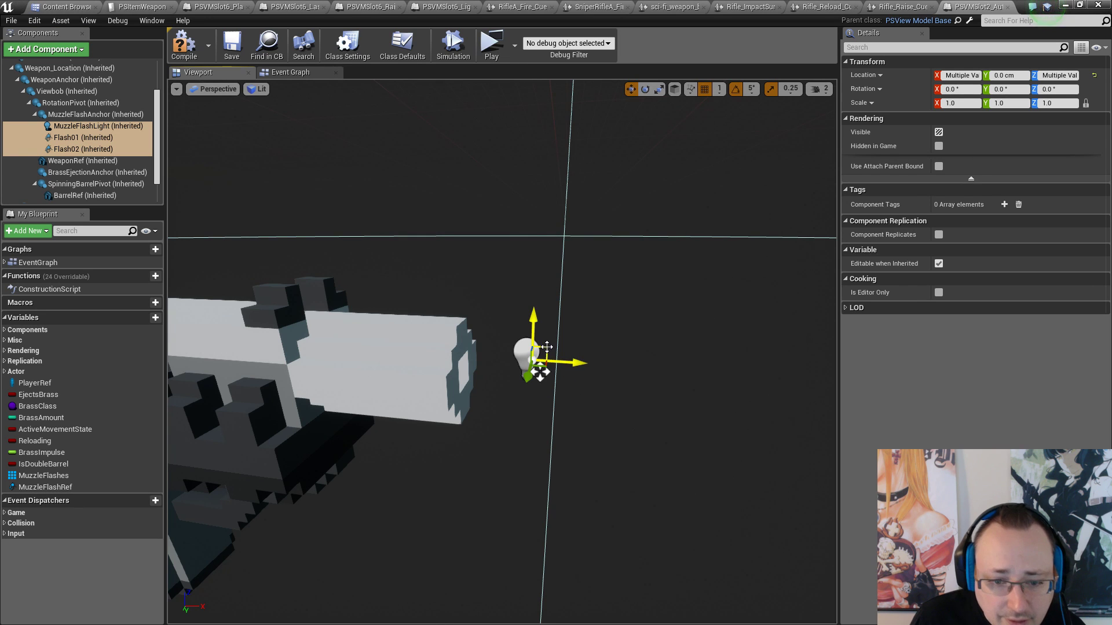
key("d")
right_click_drag(587, 323, 376, 307)
right_click_drag(611, 308, 587, 318)
key("w")
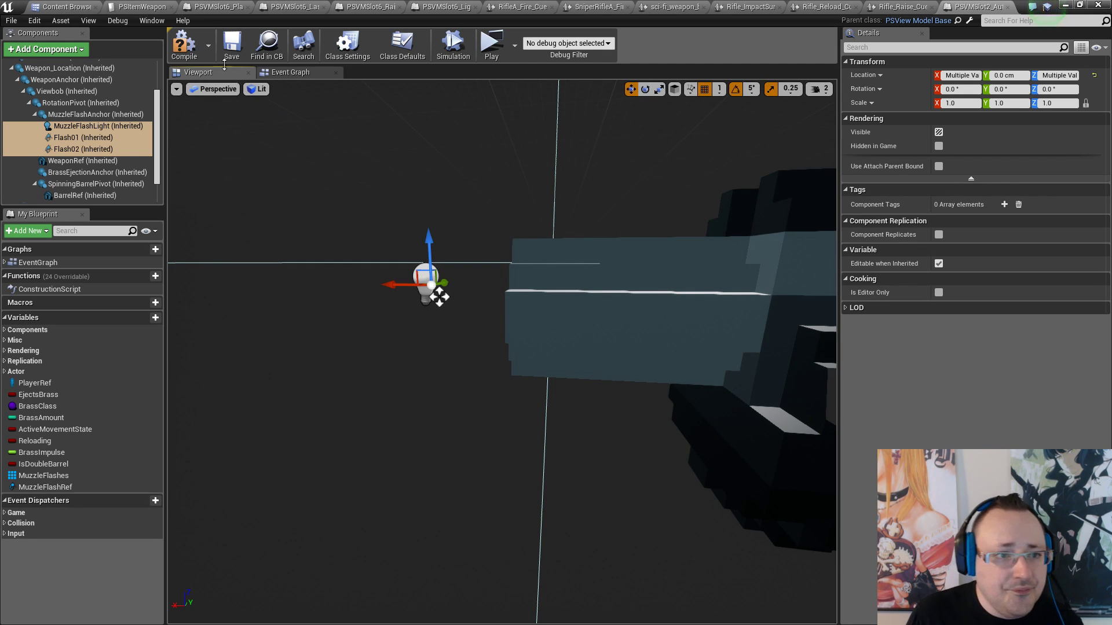
Launch the Hub01 level in a game preview, test-fire the Lightning Gun inside the hub and reload it
left_click(1066, 6)
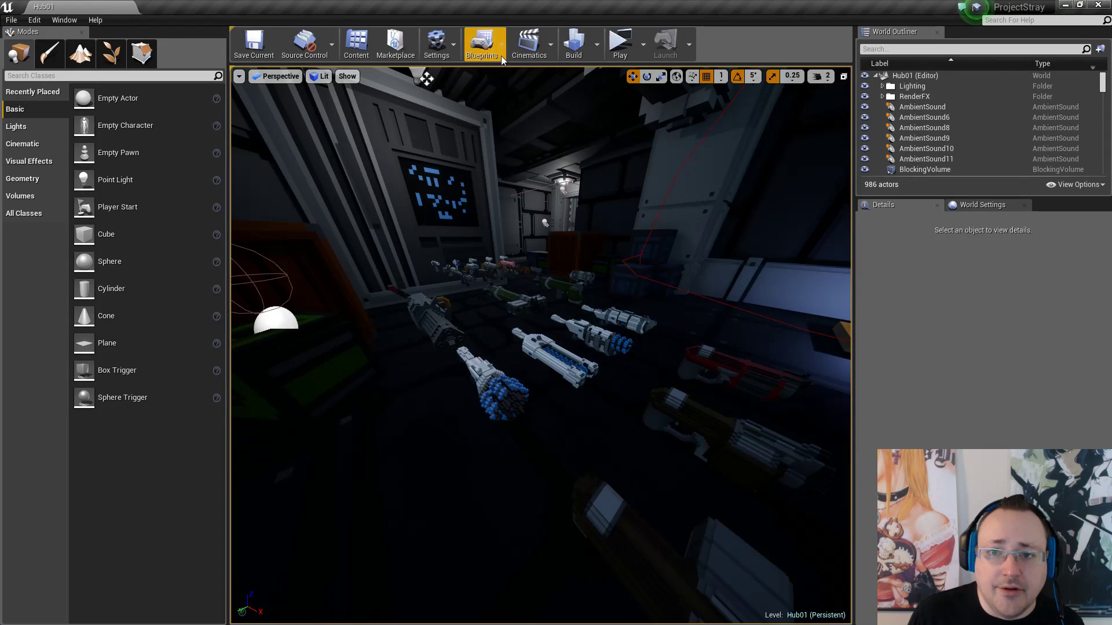
left_click(621, 42)
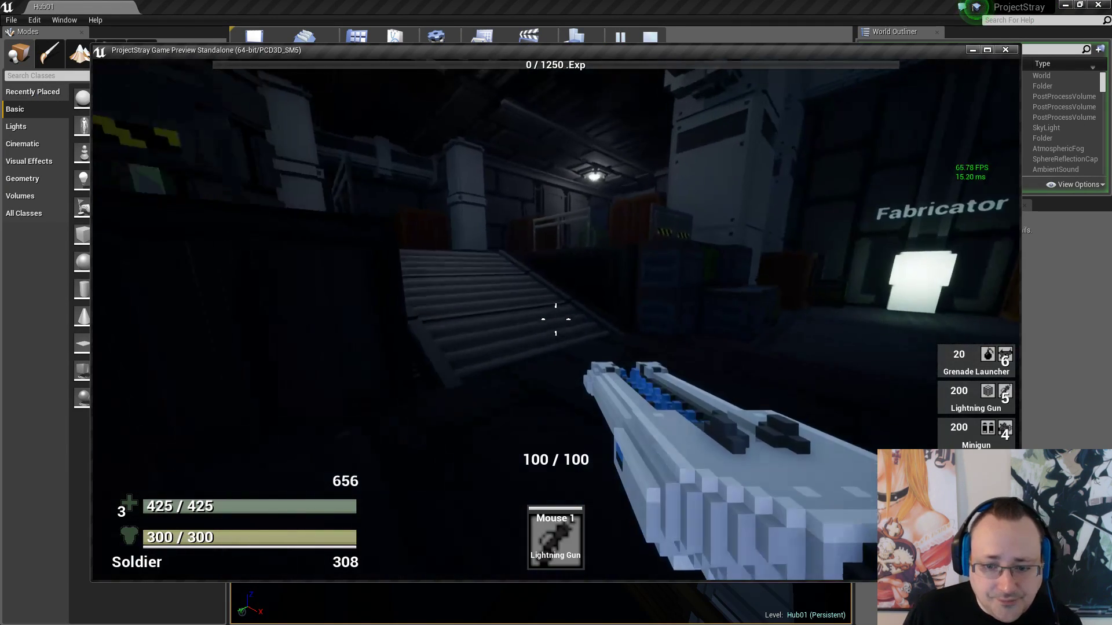
key("w")
left_click(556, 320)
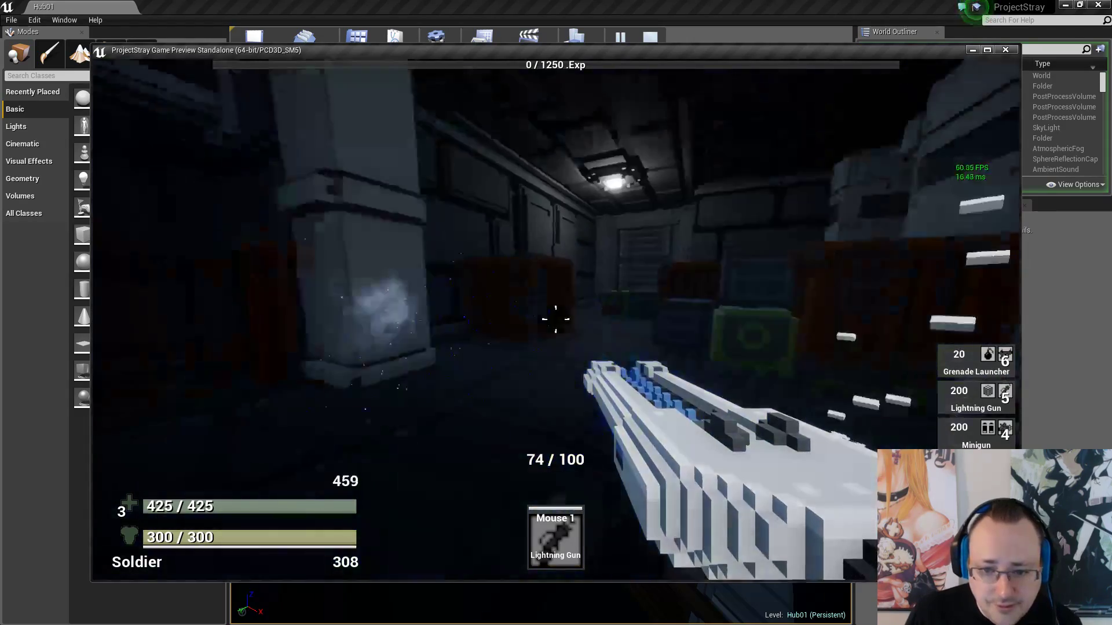
key("w")
key("r")
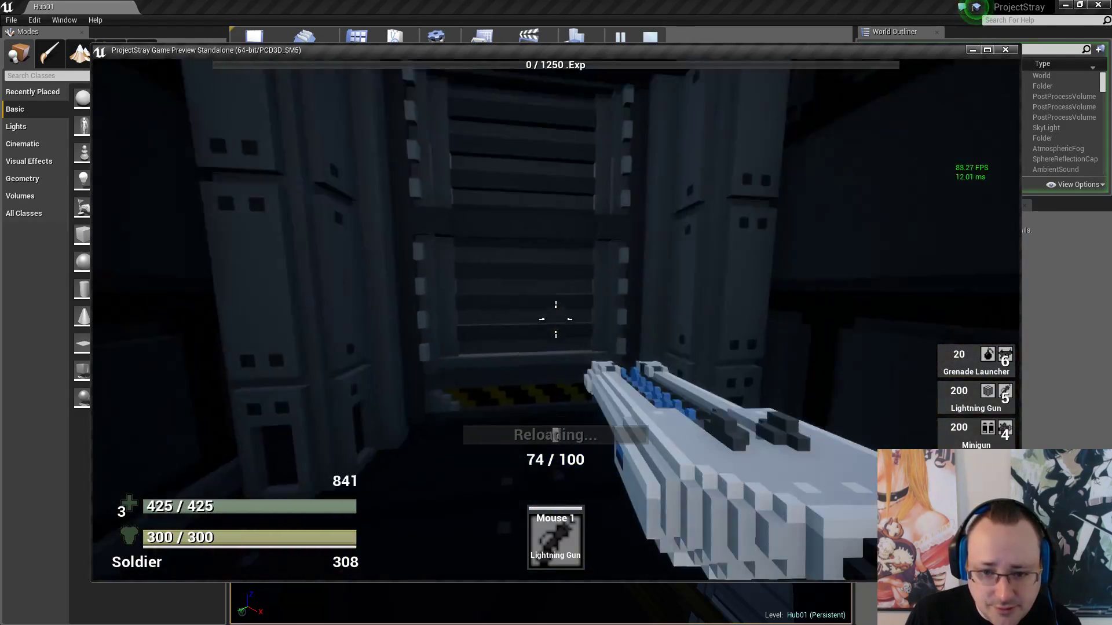
Walk out to the courtyard and fire repeated Lightning Gun bursts near the crates, reloading between them
key("w")
left_click(556, 320)
key("r")
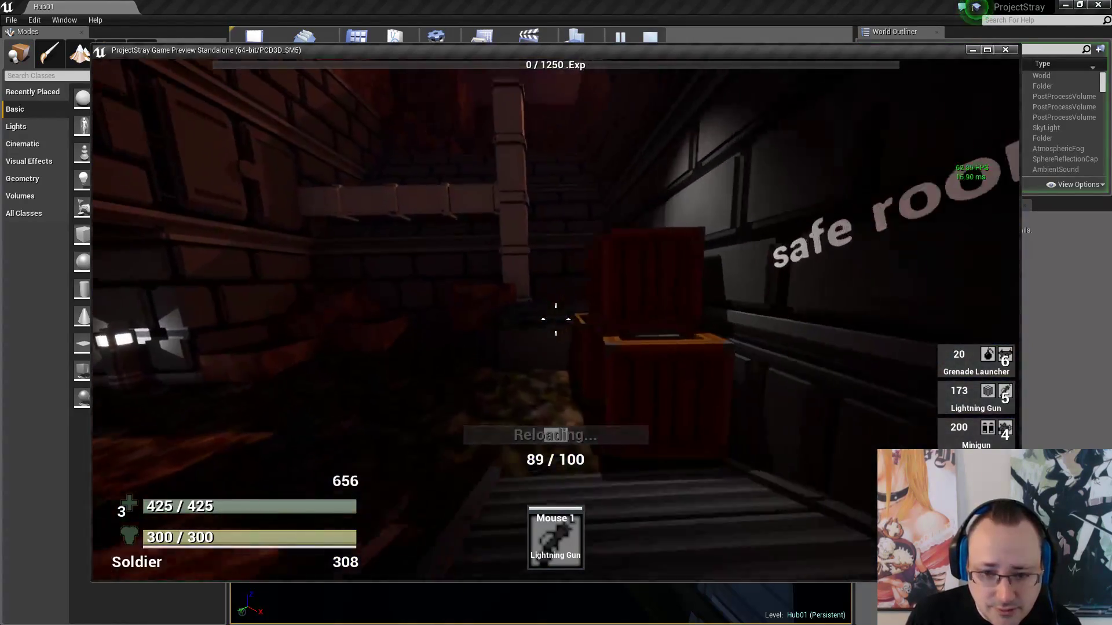
left_click(556, 319)
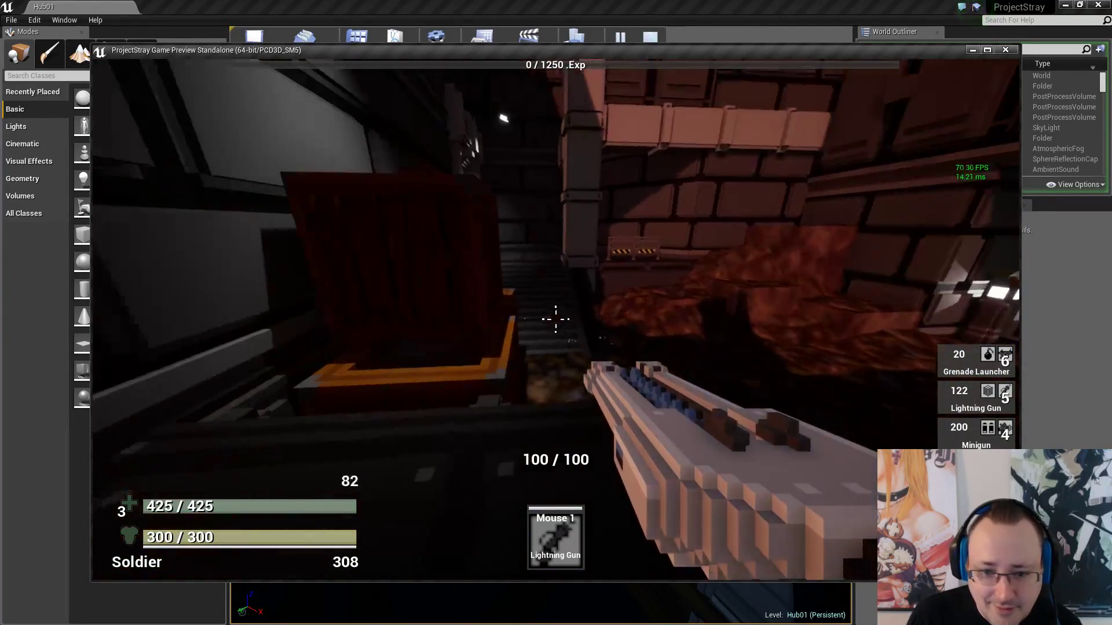
left_click(556, 319)
key("r")
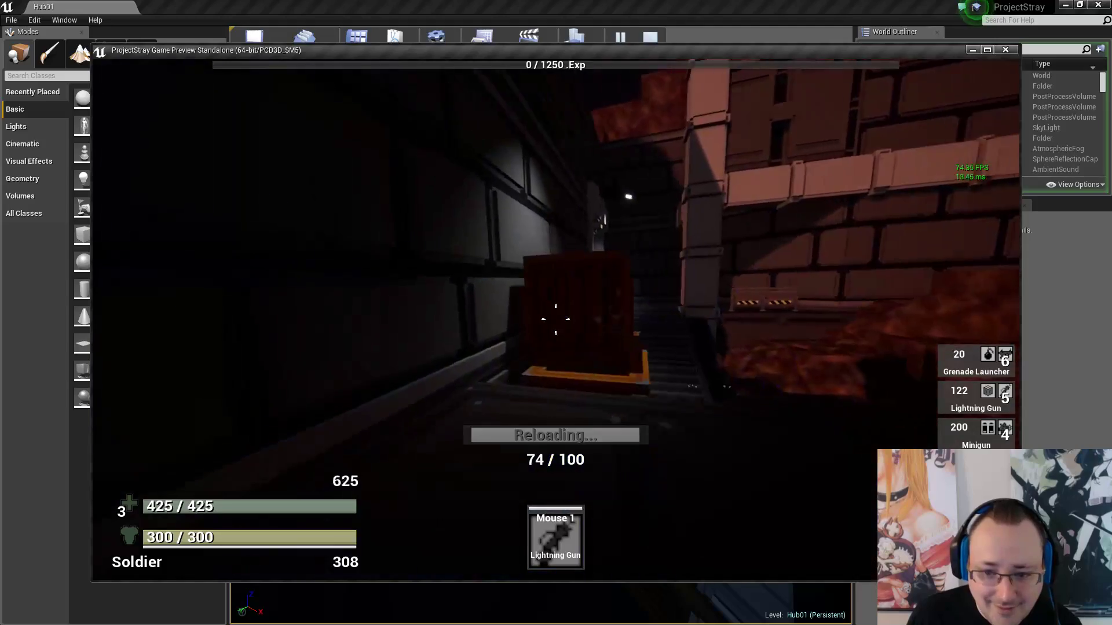
left_click(556, 319)
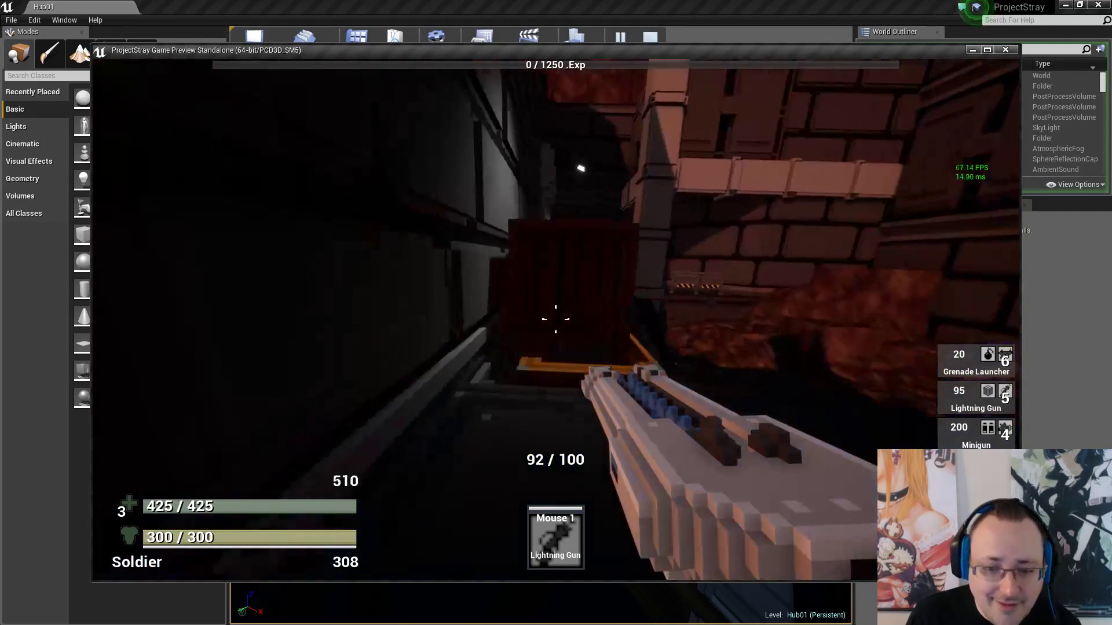
Check the inventory's item list, switch through the Shotgun to the Auto Pistol, then test-fire and reload the pistol
key("Tab")
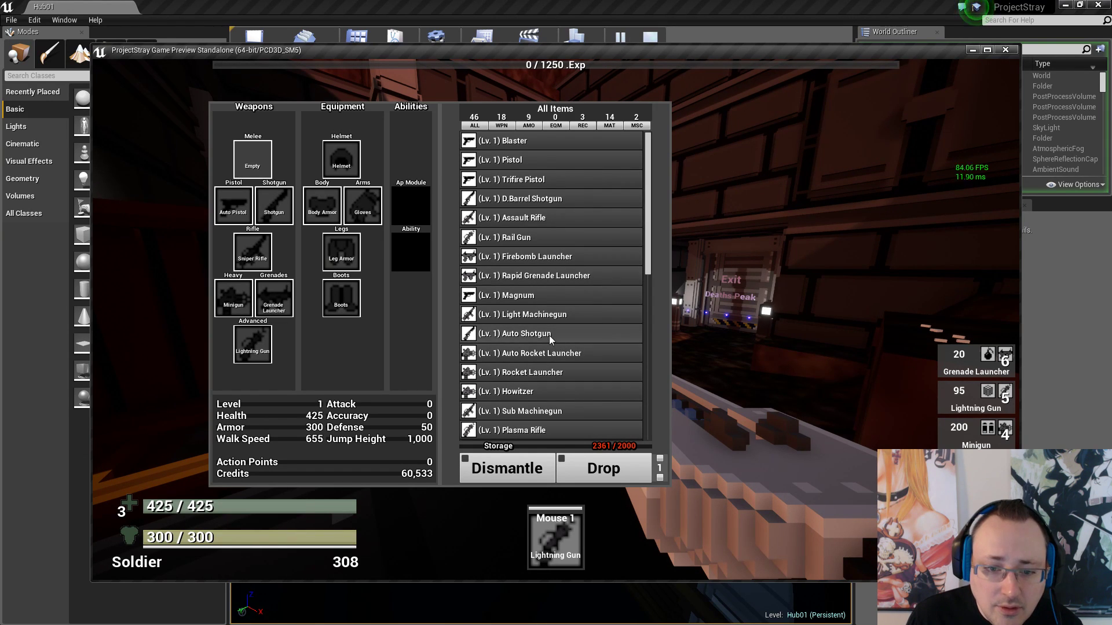
scroll(550, 329, "down", 2)
scroll(550, 328, "up", 2)
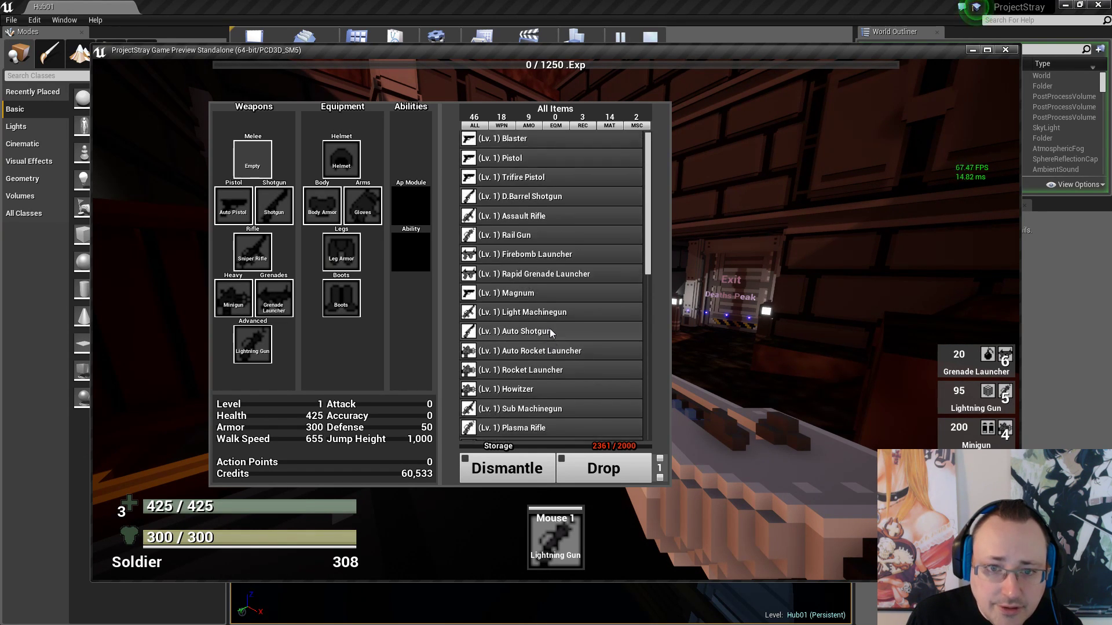
key("Tab")
key("2")
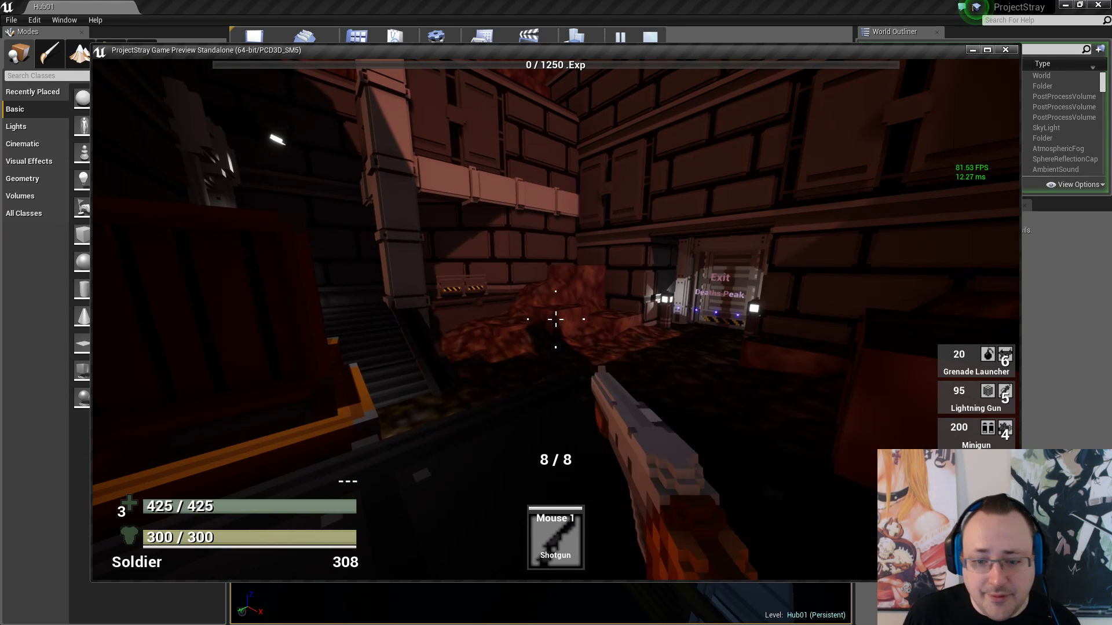
key("1")
left_click_drag(555, 320, 556, 319)
key("r")
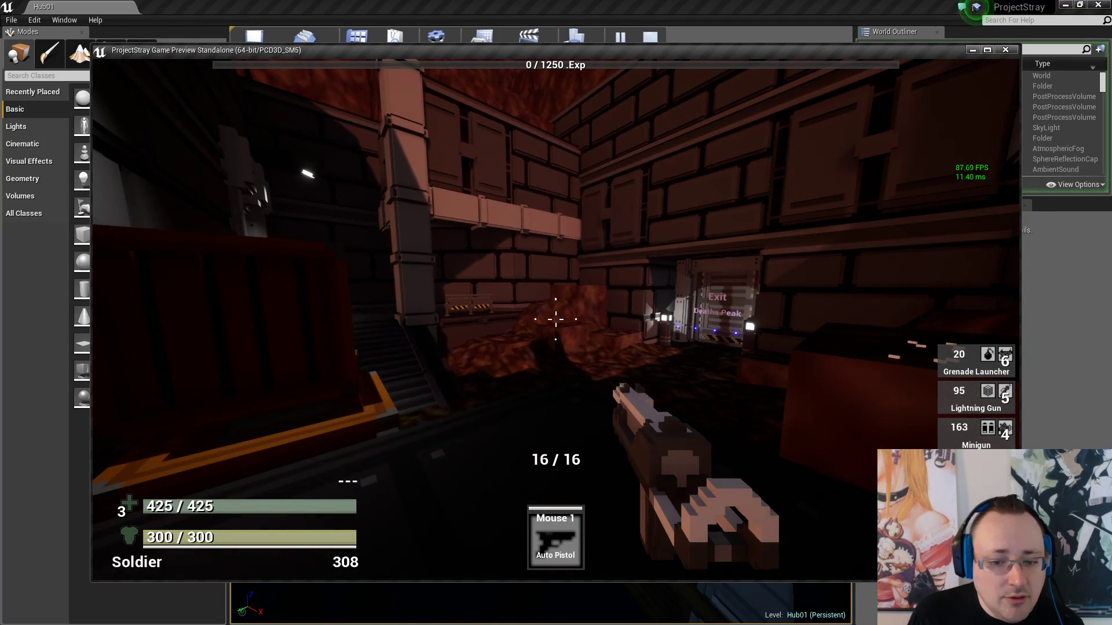
Equip the Auto Shotgun in the shotgun slot and the Assault Rifle in the rifle slot from the inventory
key("Tab")
scroll(574, 176, "down", 2)
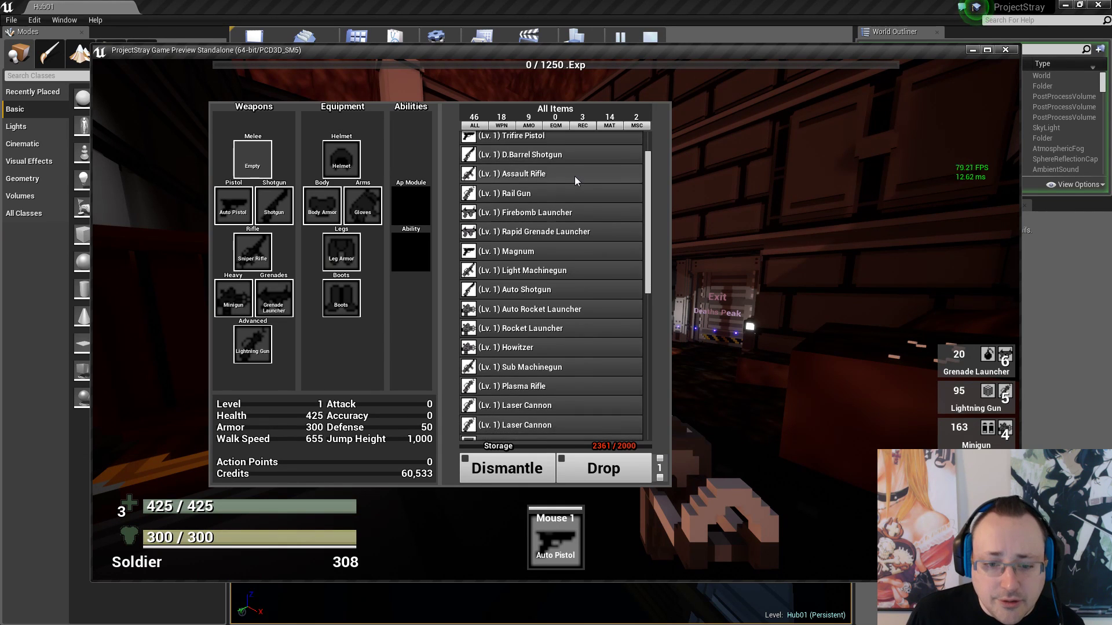
scroll(566, 330, "down", 1)
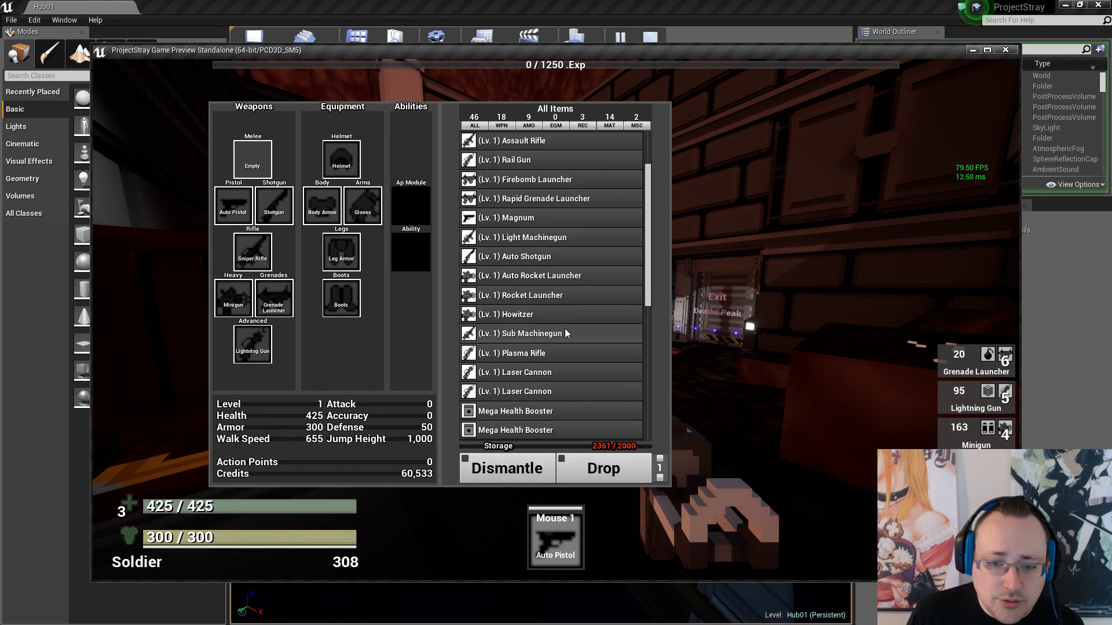
scroll(565, 332, "down", 5)
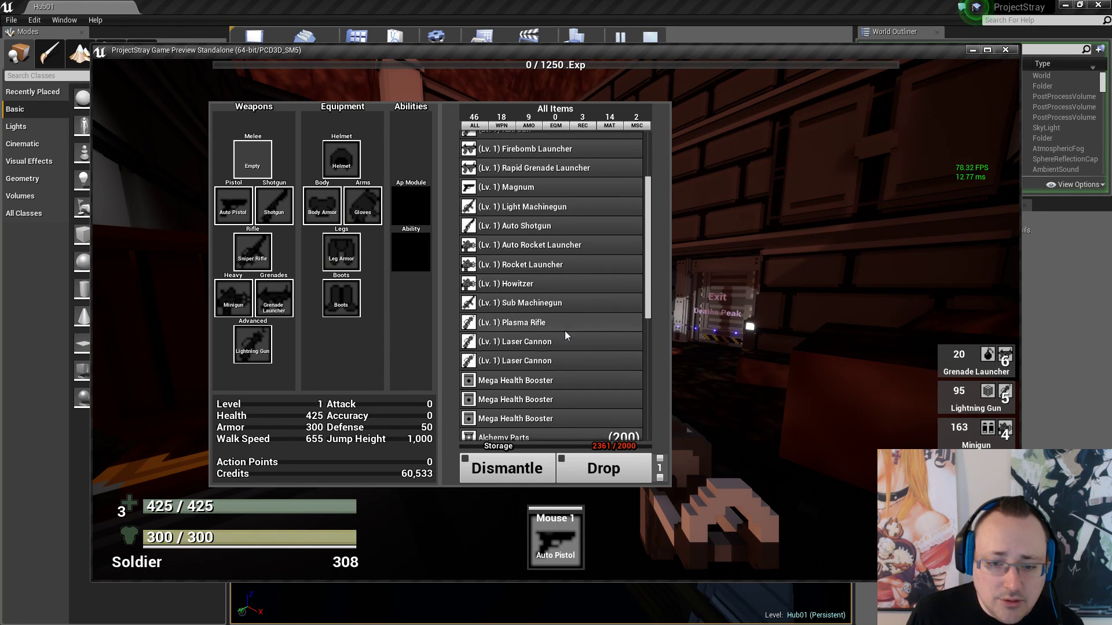
scroll(564, 327, "down", 4)
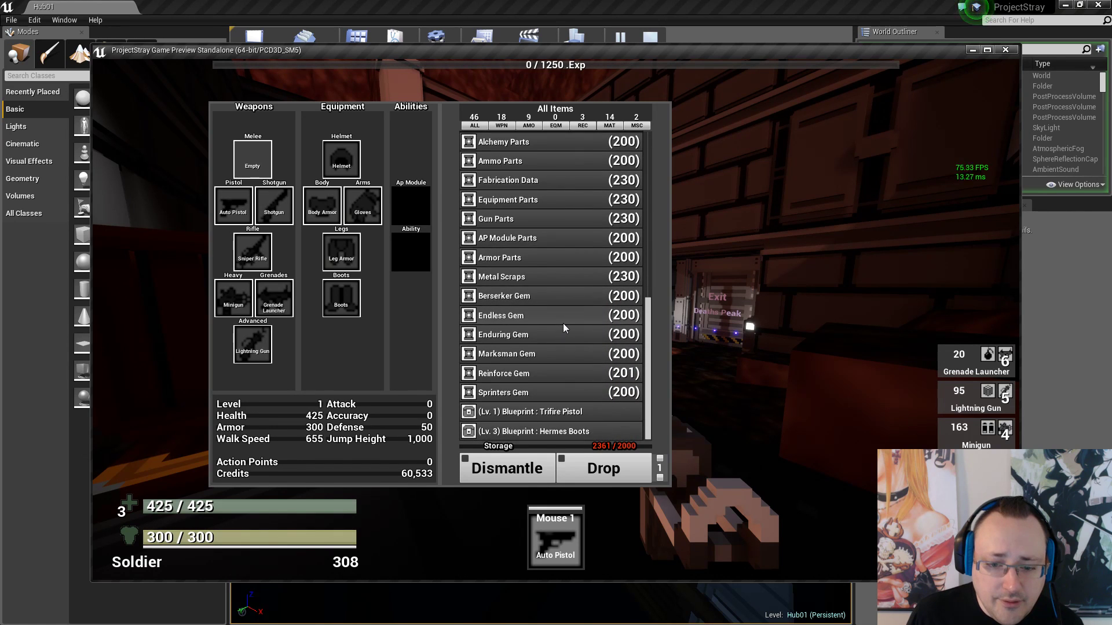
scroll(563, 323, "up", 6)
scroll(560, 322, "up", 5)
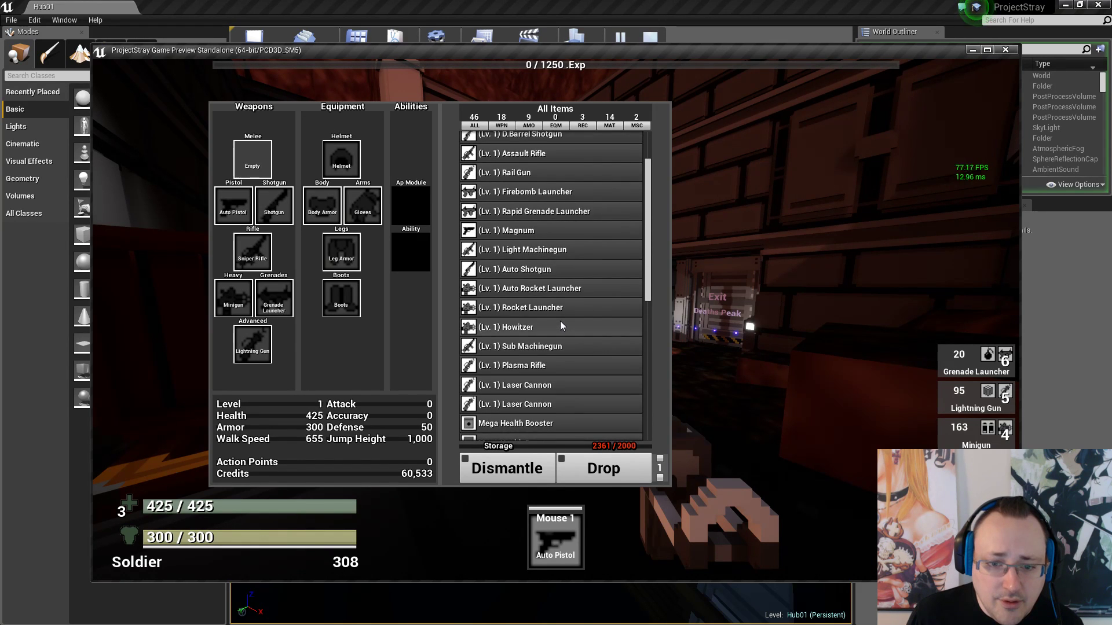
left_click(560, 316)
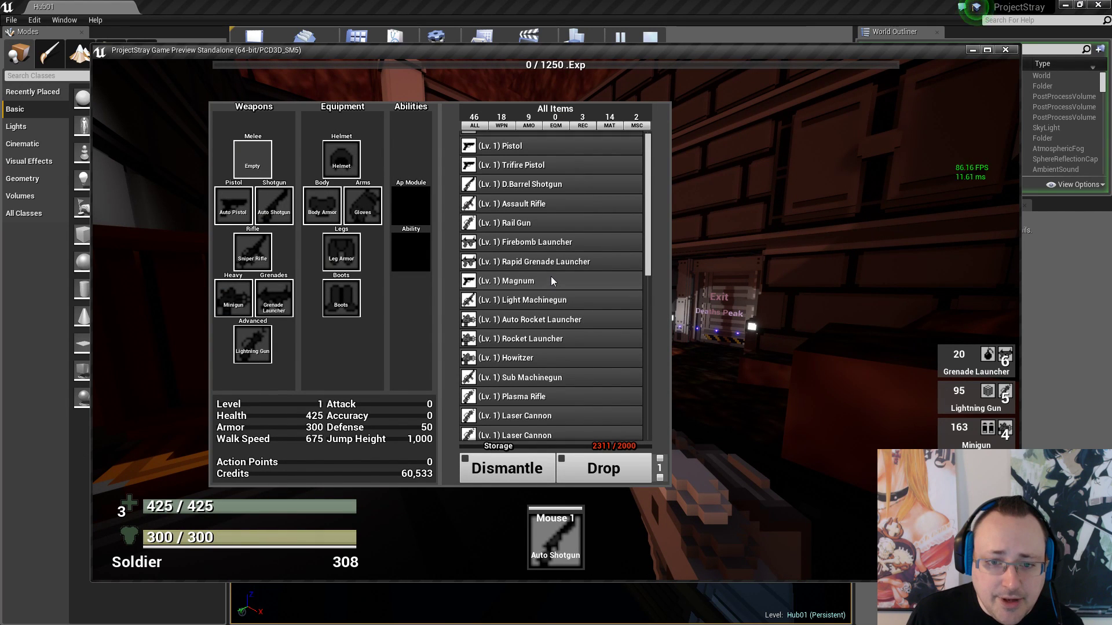
left_click(544, 218)
Test-fire the Assault Rifle in the courtyard, both aimed and from the hip, reloading between bursts
right_click(555, 319)
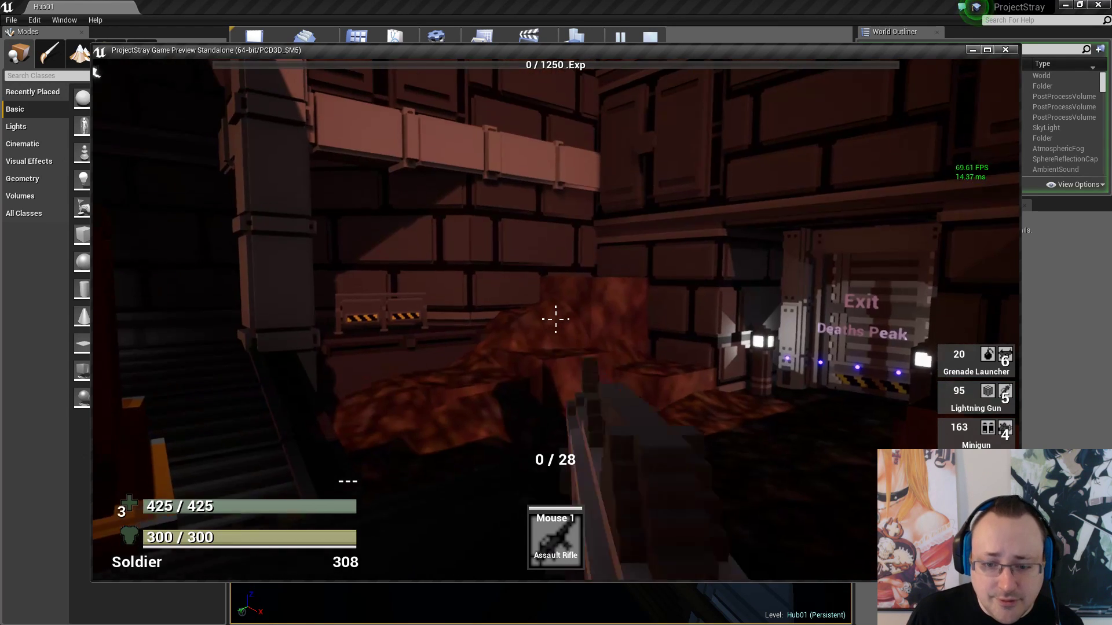
key("r")
left_click(555, 319)
left_click(555, 319)
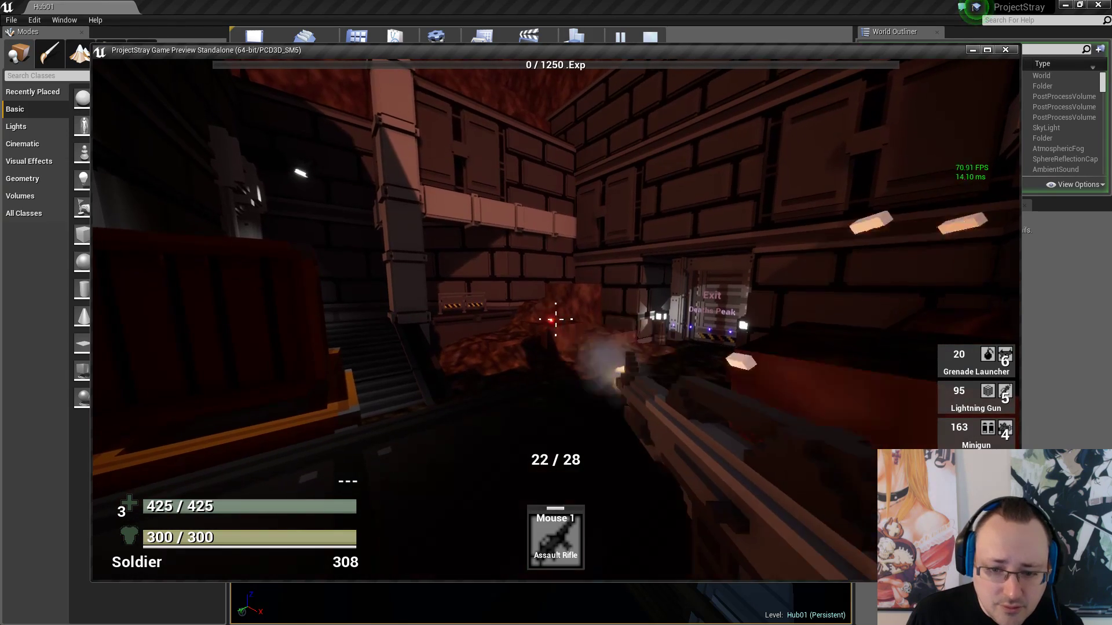
left_click(556, 319)
key("r")
left_click(555, 319)
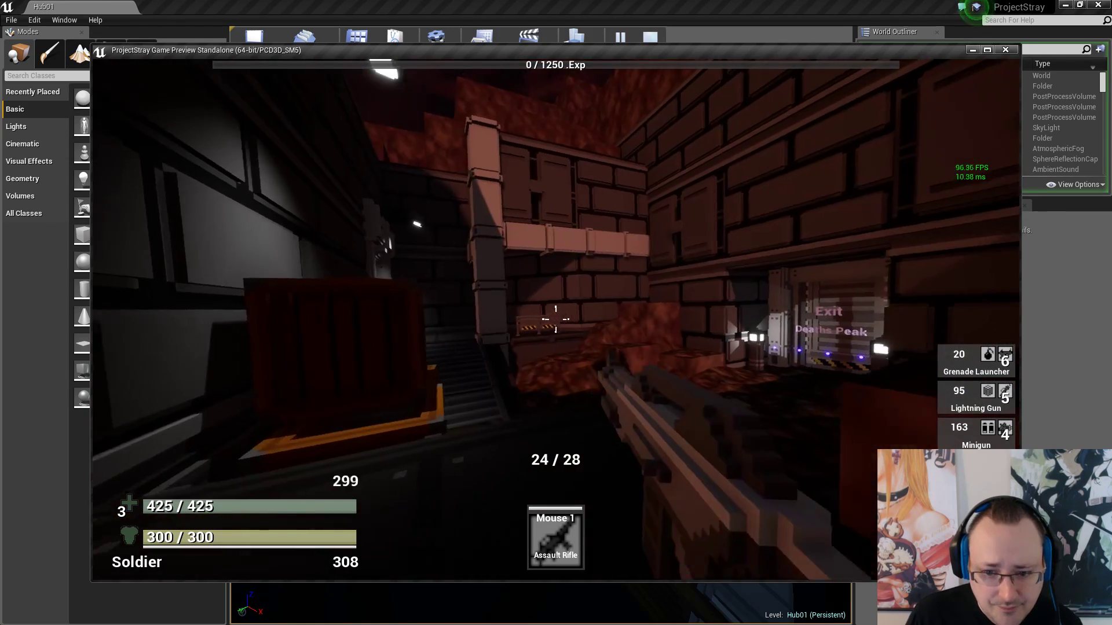
left_click(556, 319)
left_click(555, 319)
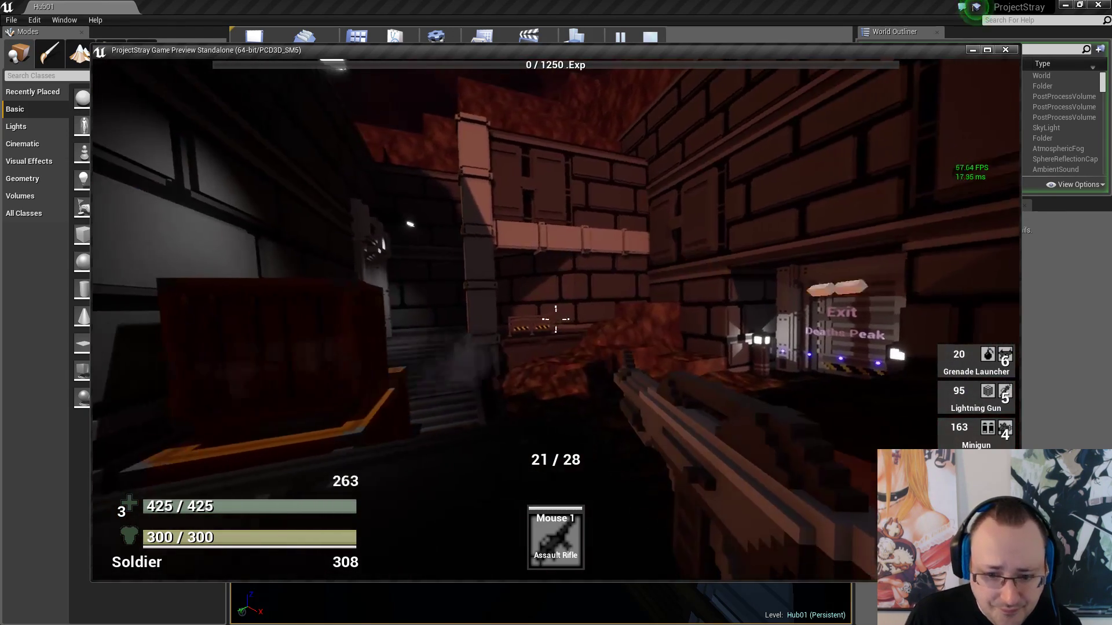
key("r")
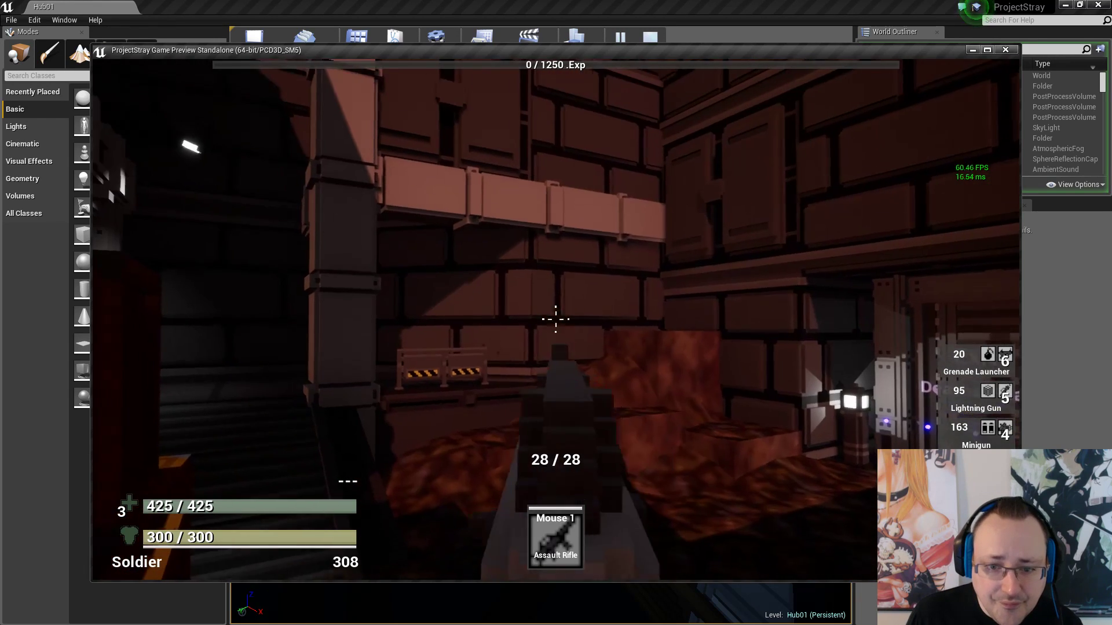
left_click(555, 319)
Equip the Blaster as the pistol and the Rail Gun as the advanced weapon
key("i")
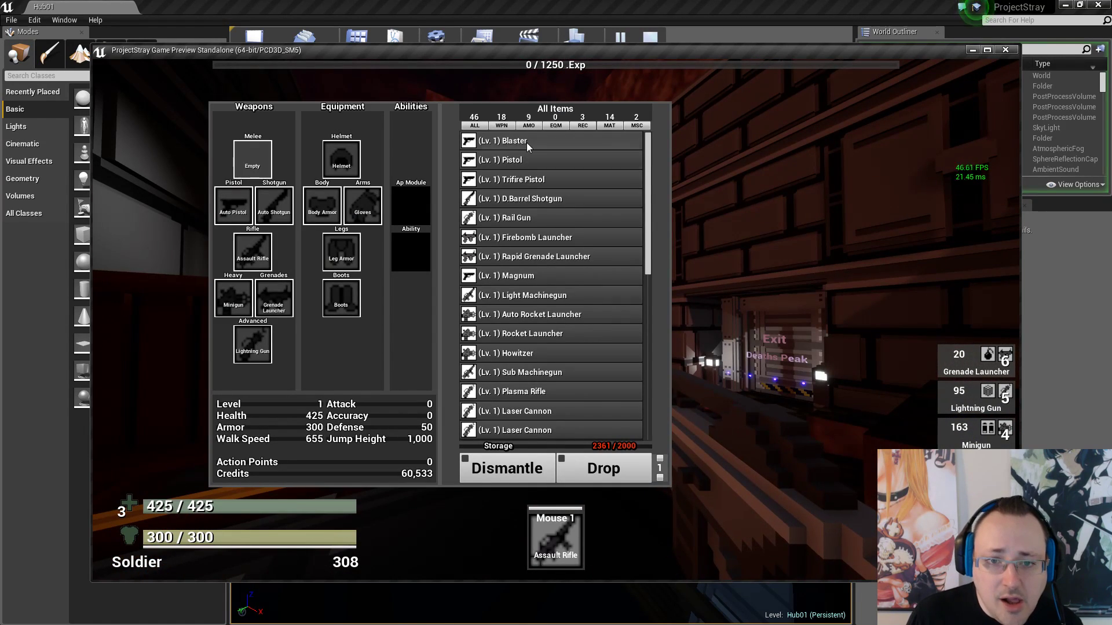
left_click(526, 143)
key("i")
key("i")
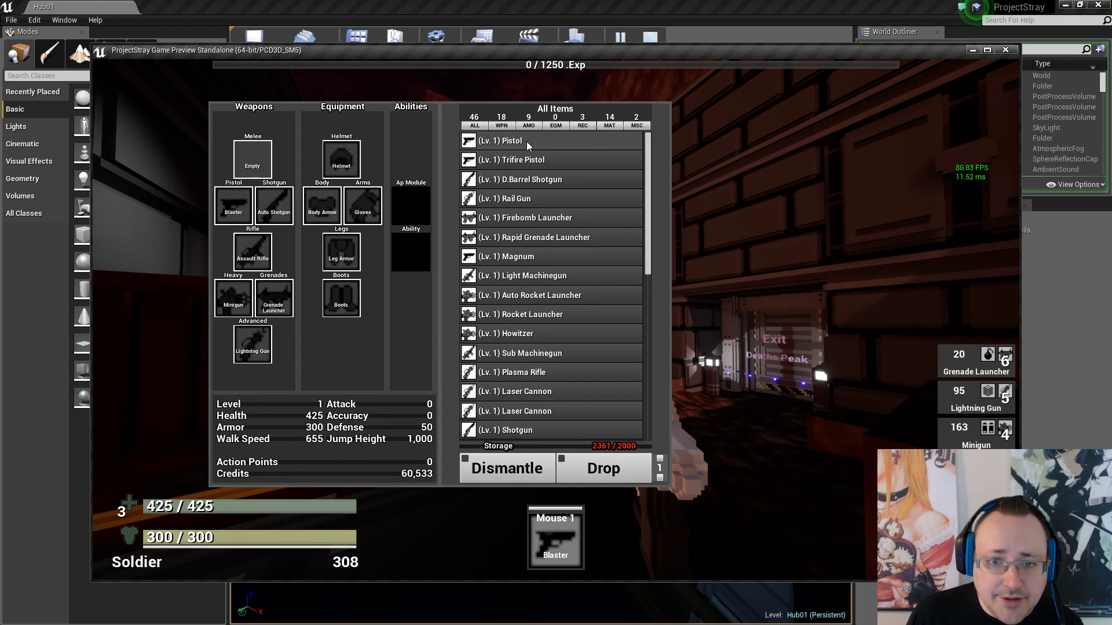
left_click(529, 199)
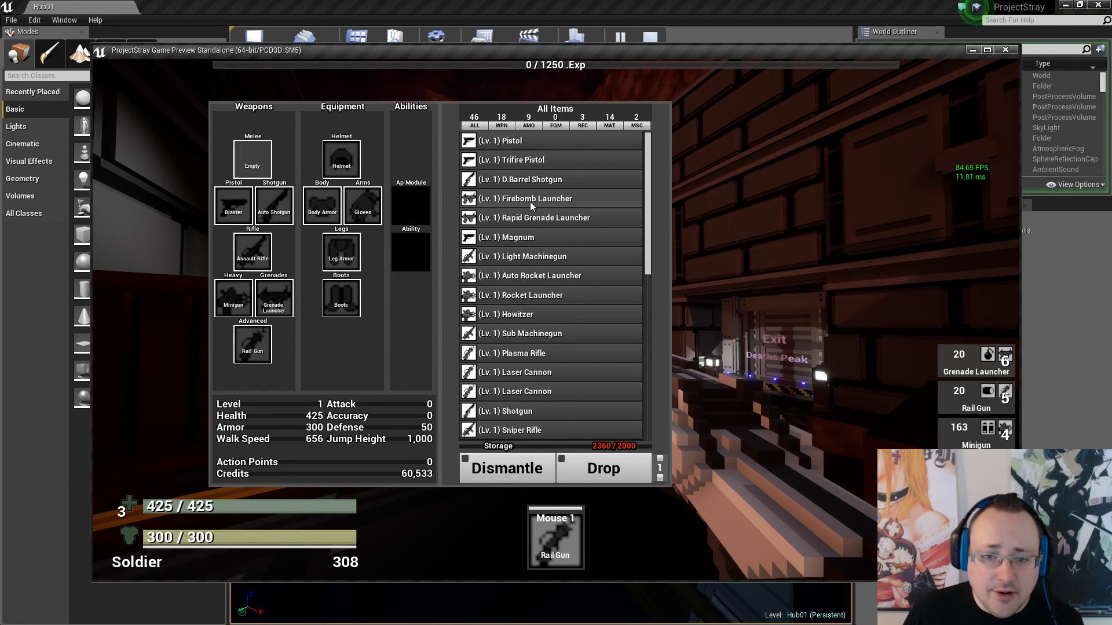
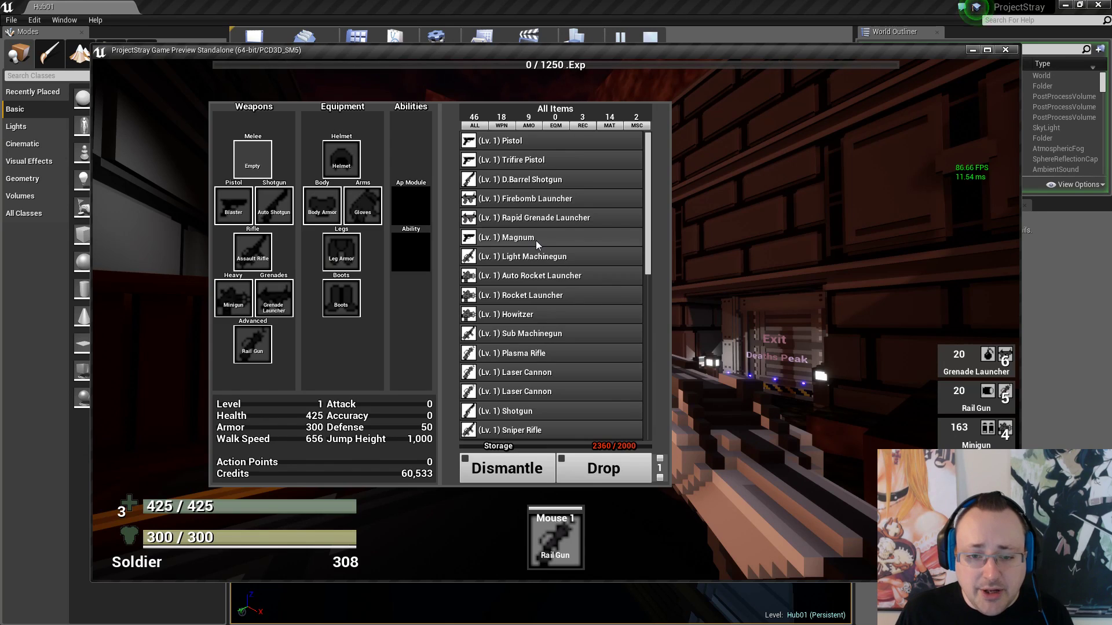
Test-fire the Rail Gun around the courtyard from the hip and through its sights, reloading after each shot
key("Tab")
left_click(555, 319)
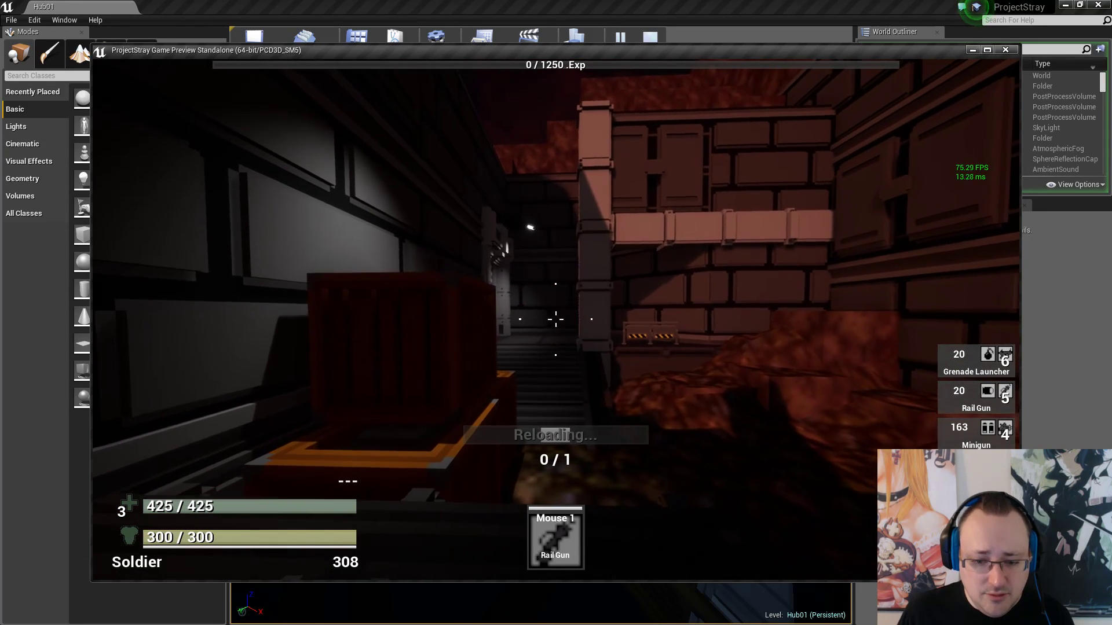
key("s")
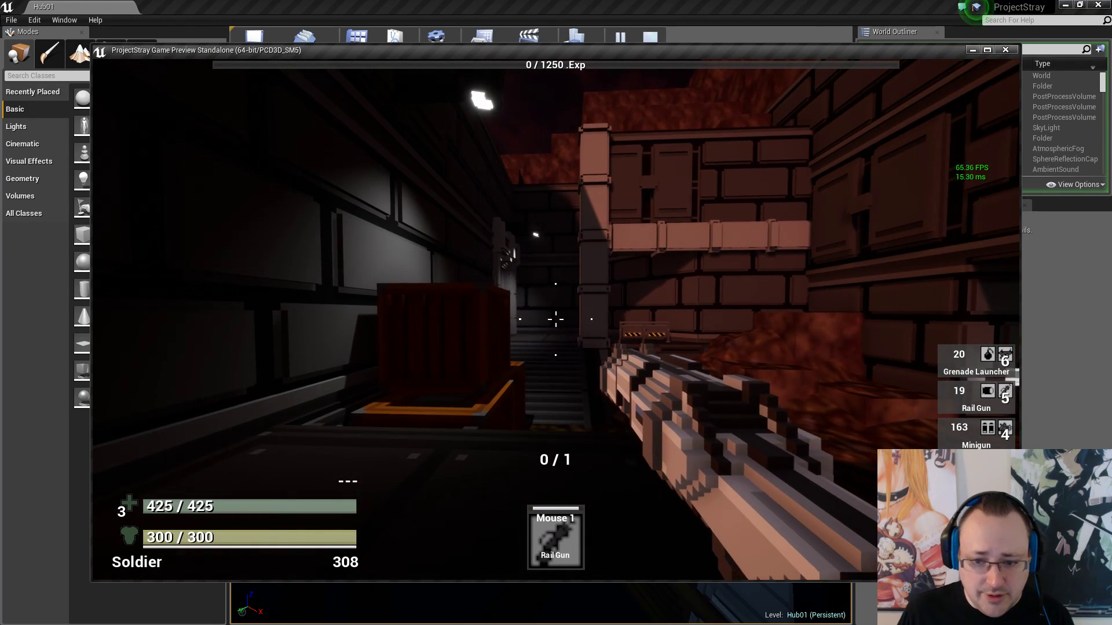
left_click(555, 319)
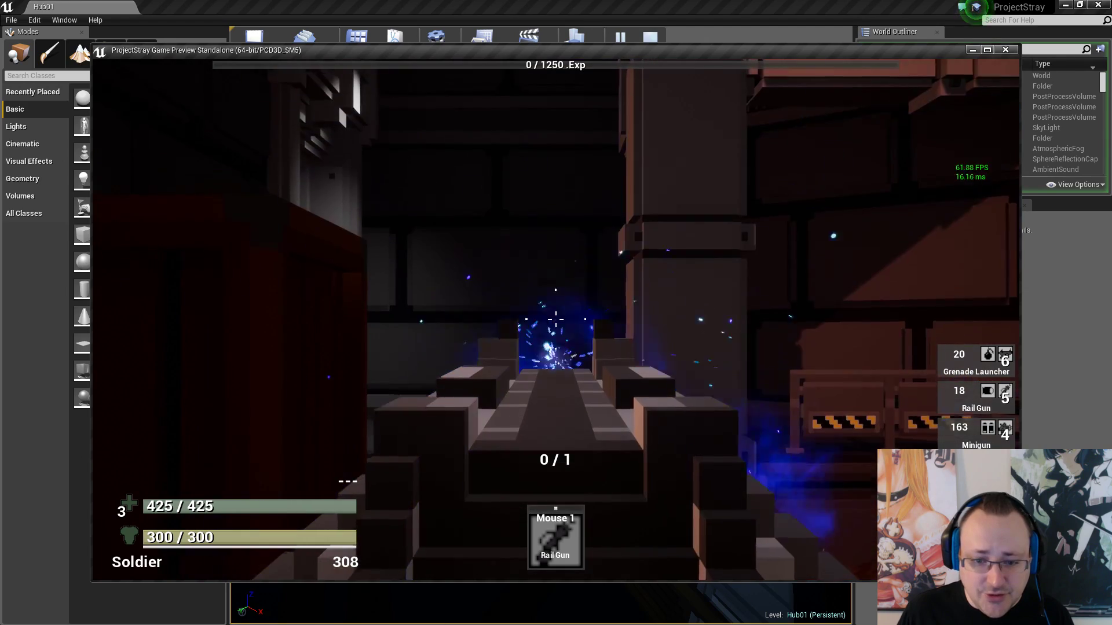
key("r")
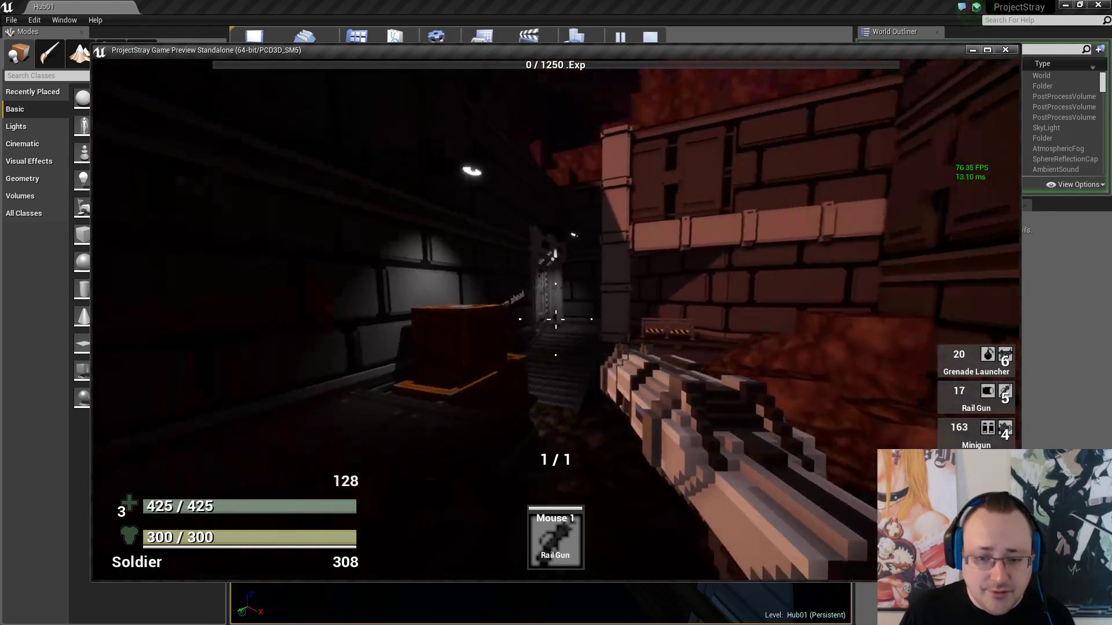
right_click(555, 319)
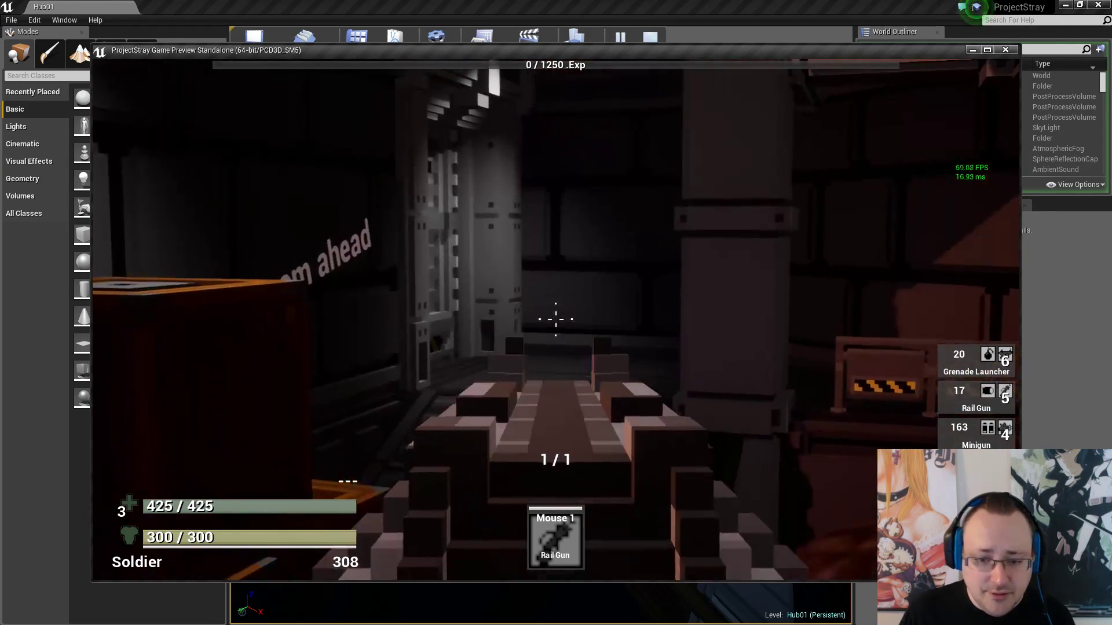
left_click(556, 319)
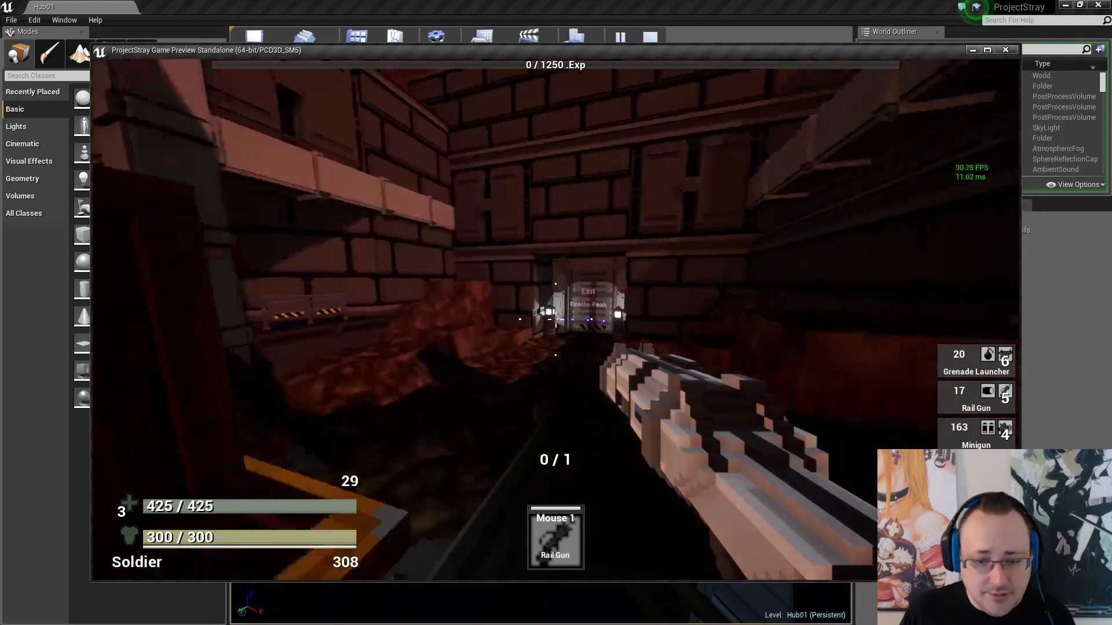
key("r")
left_click(556, 319)
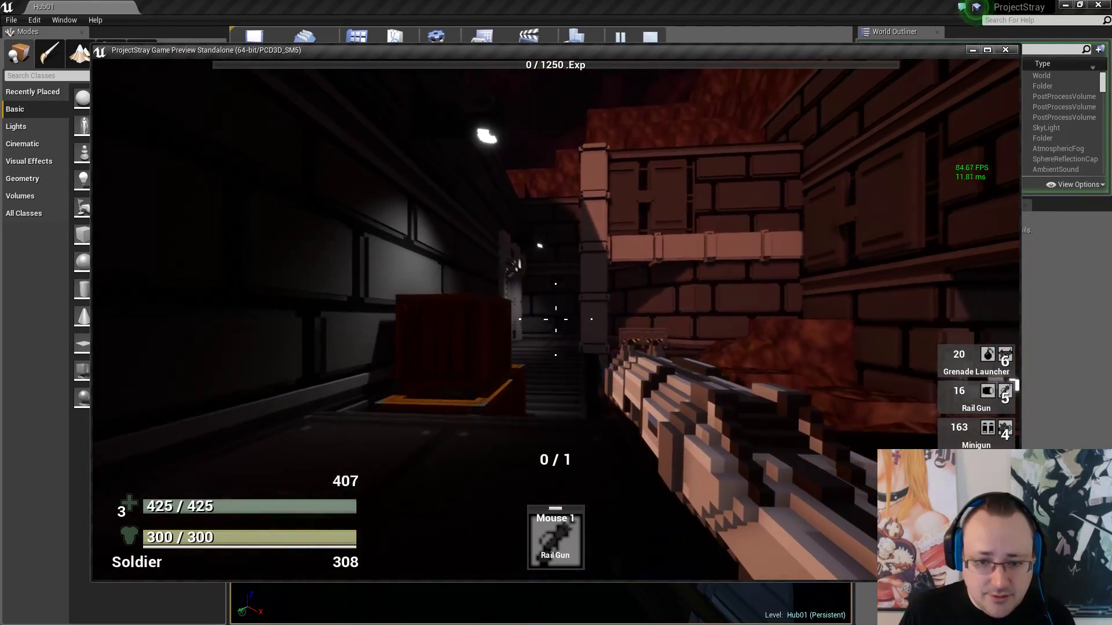
key("r")
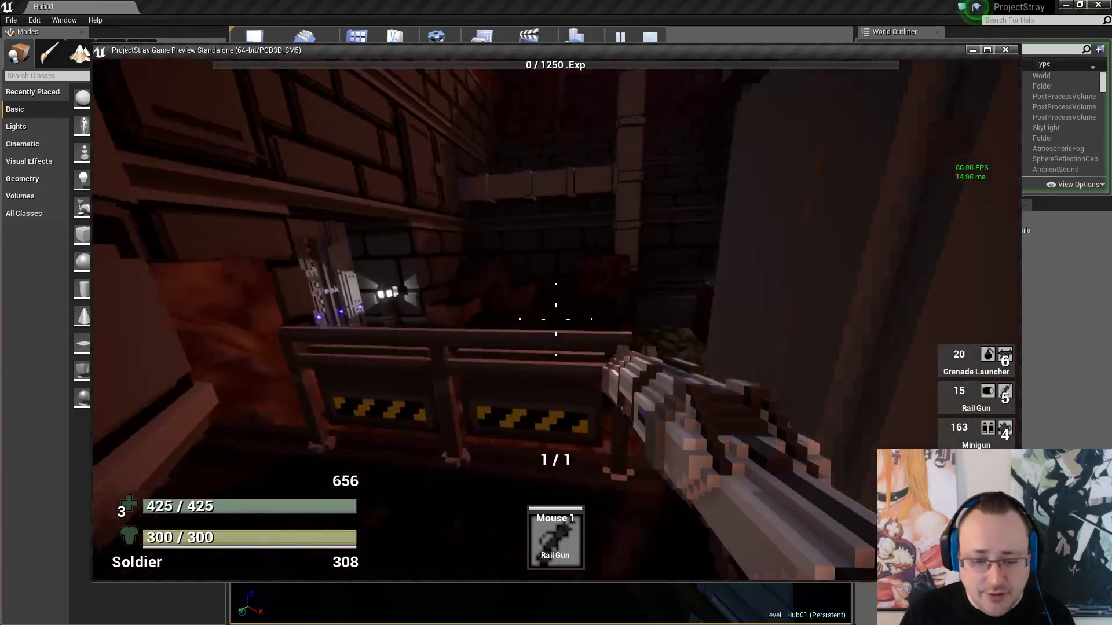
key("space")
Filter the inventory to weapons only and equip the Sniper Rifle in the rifle slot
key("Tab")
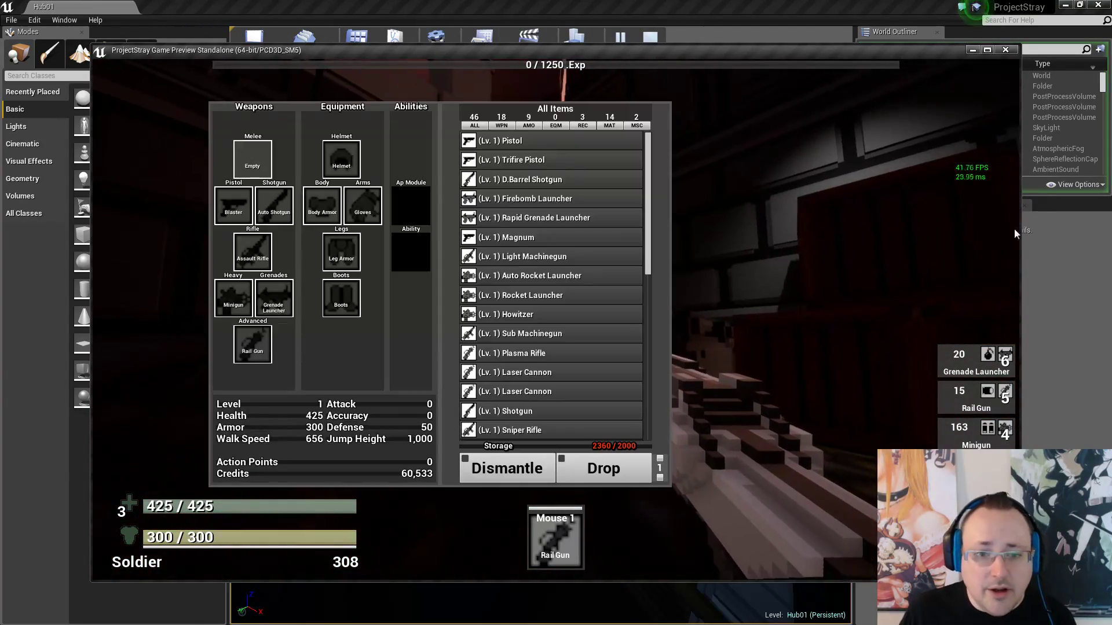
scroll(588, 295, "down", 6)
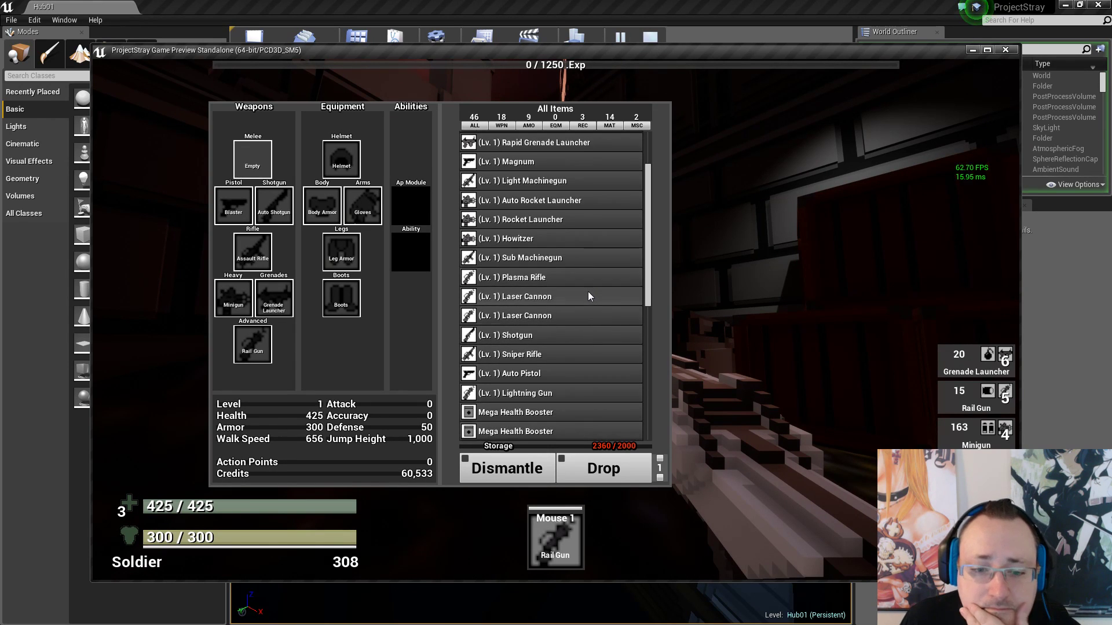
scroll(588, 290, "down", 9)
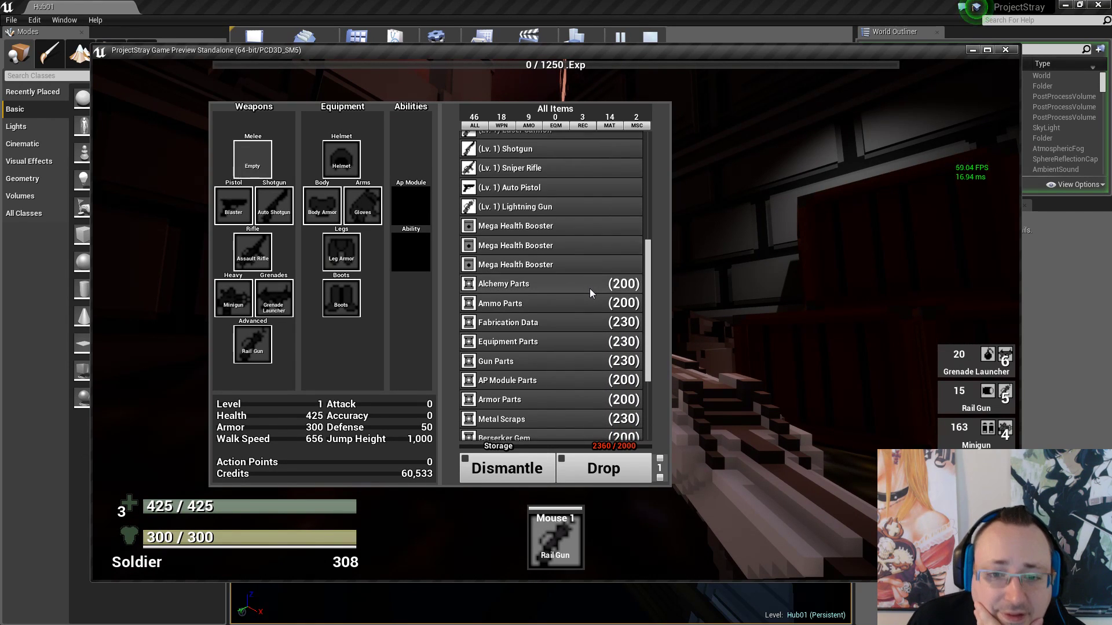
scroll(590, 287, "down", 4)
left_click(501, 124)
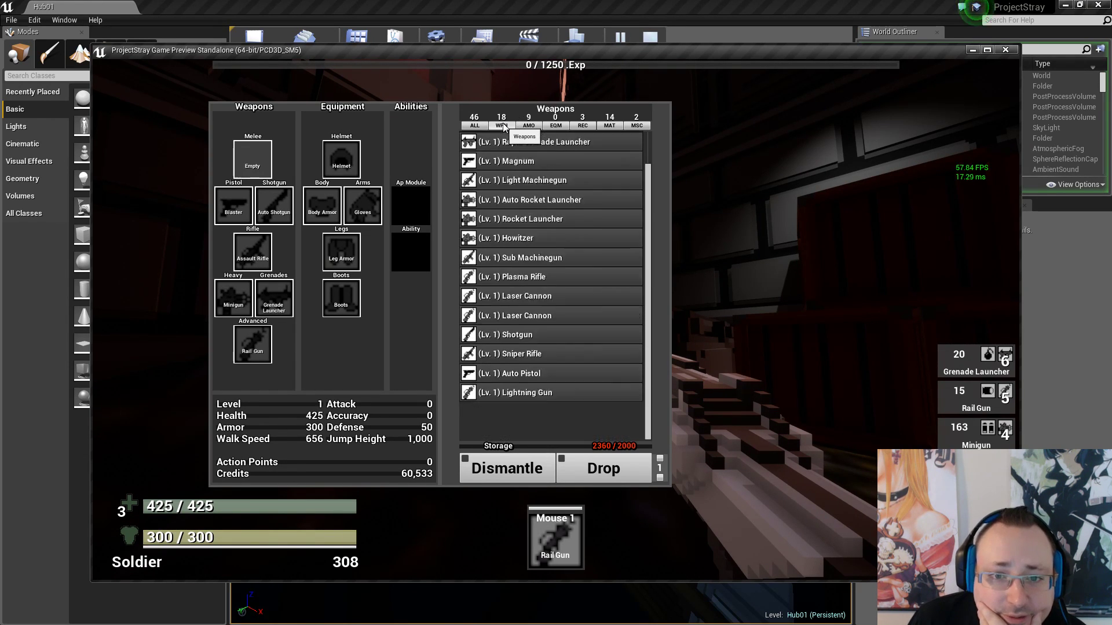
scroll(593, 344, "up", 2)
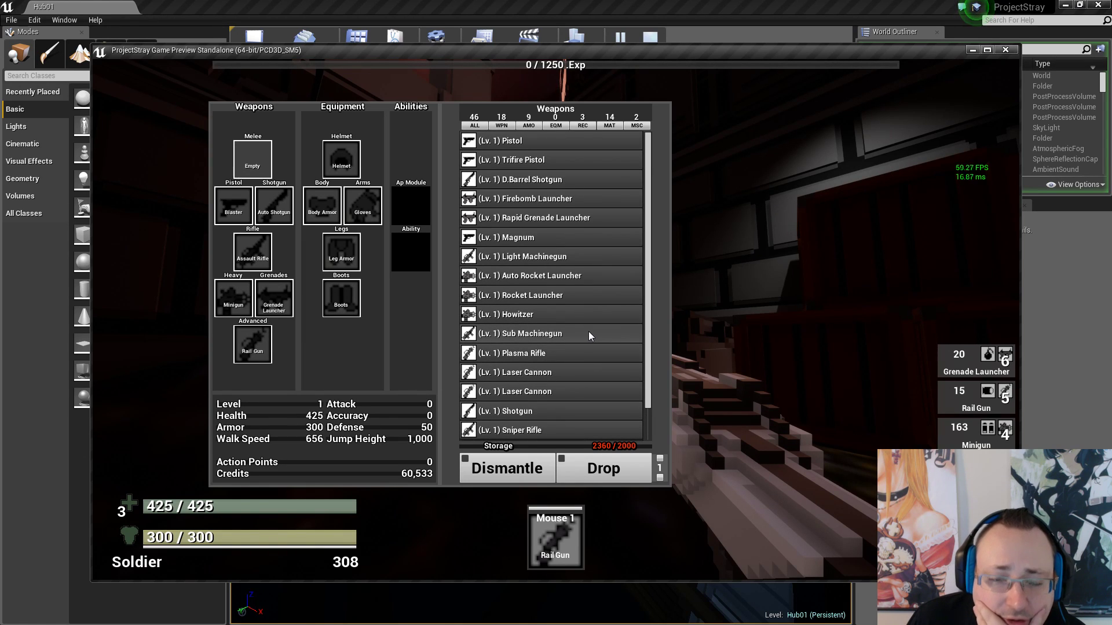
mouse_move(259, 350)
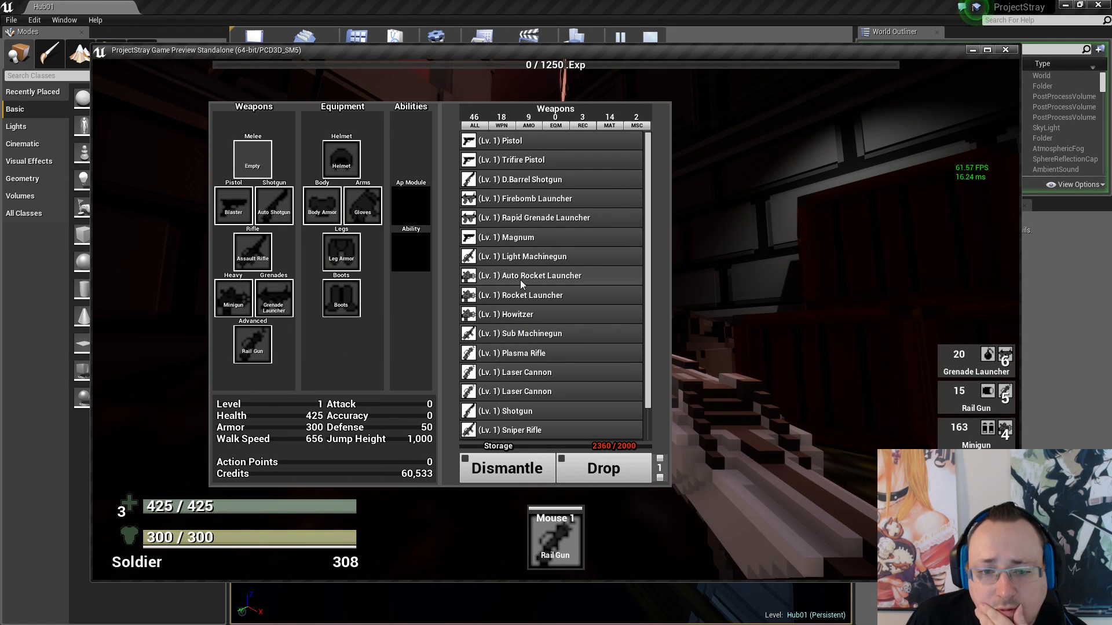
scroll(520, 280, "down", 2)
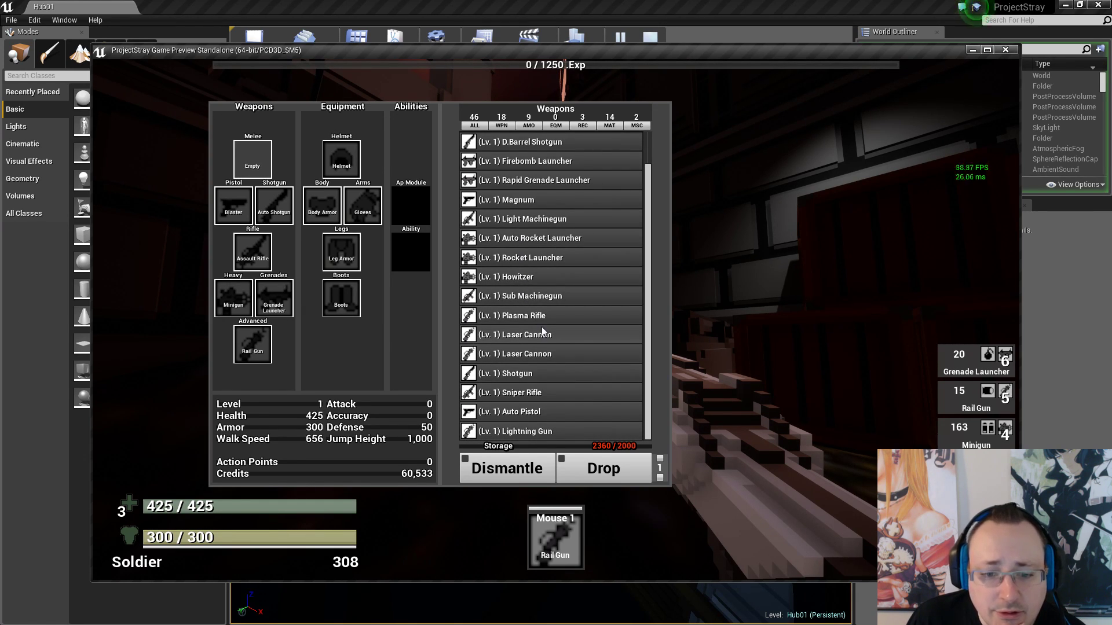
left_click(548, 393)
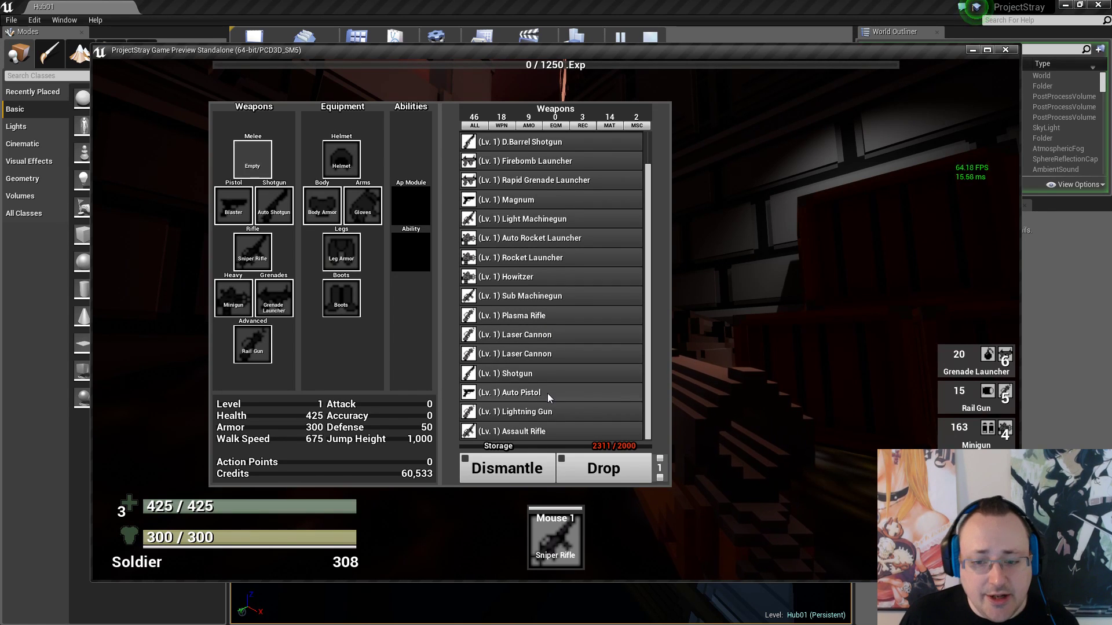
Test-fire the Sniper Rifle in the courtyard through its sights, taking several shots and reloading at the end
key("Tab")
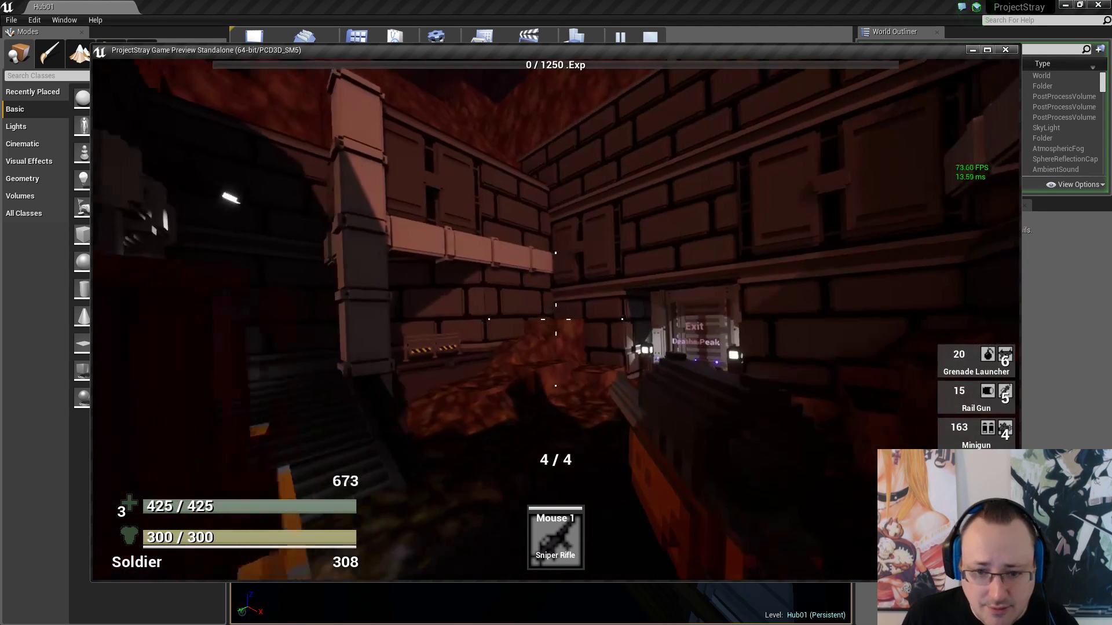
right_click(555, 319)
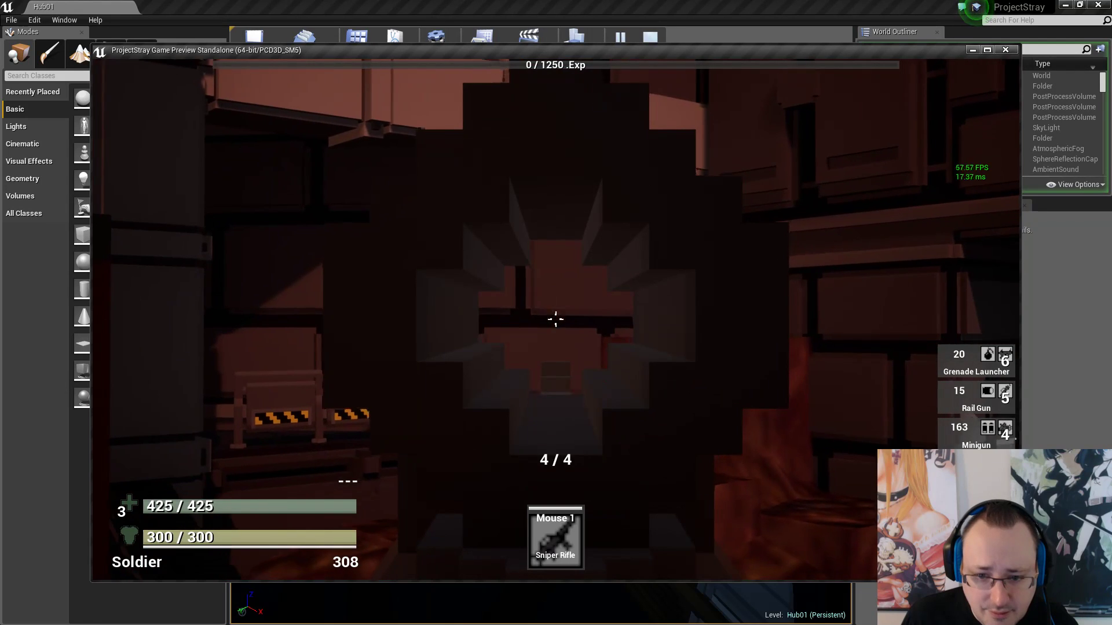
left_click(555, 320)
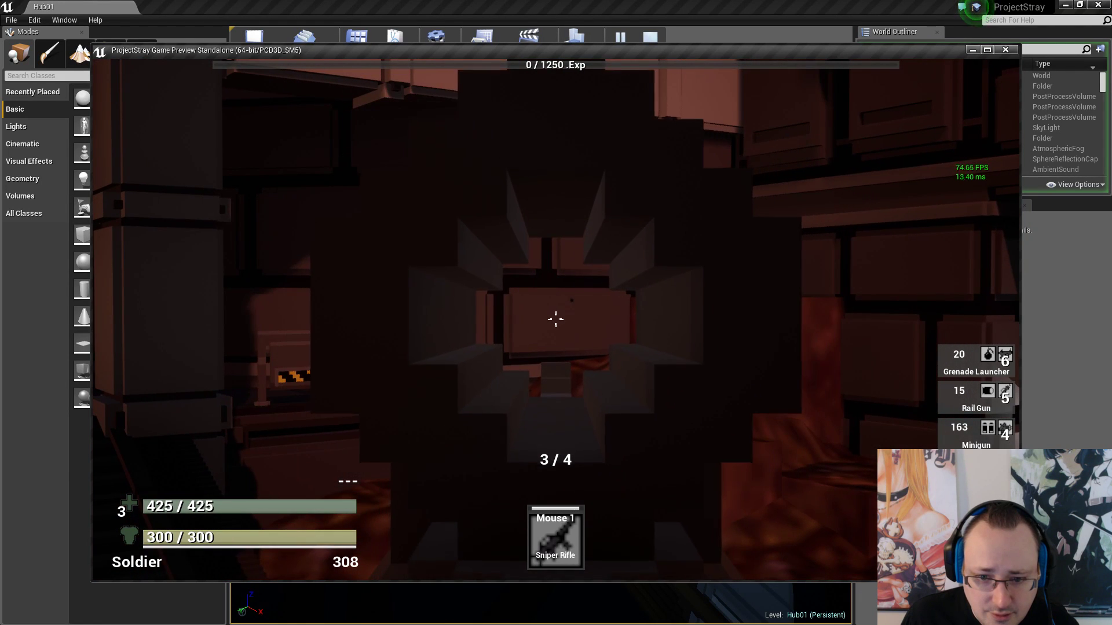
left_click(556, 319)
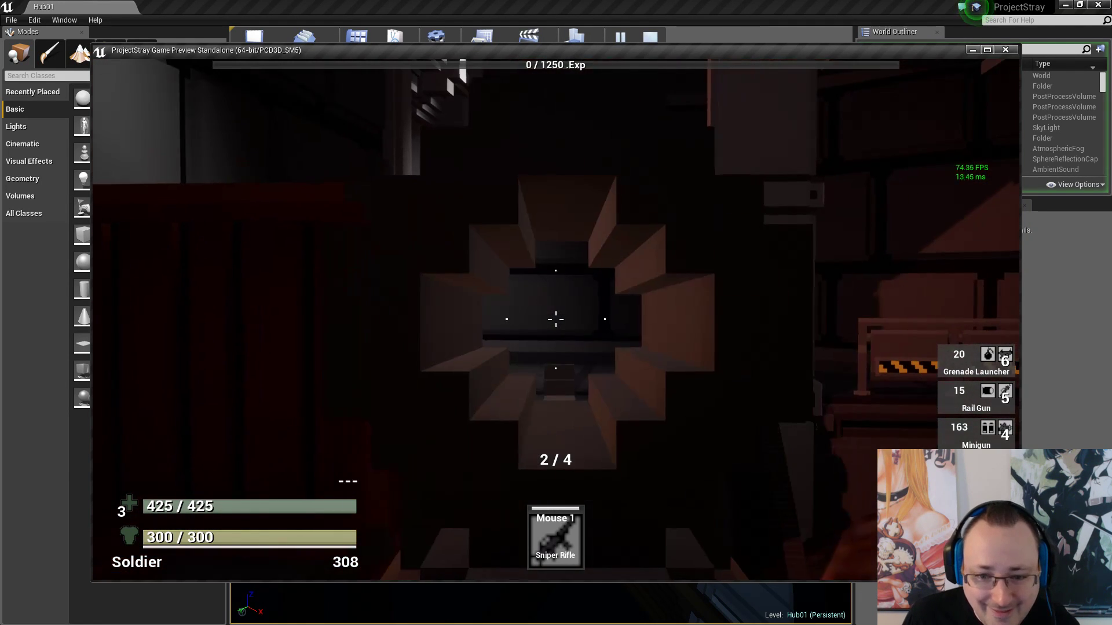
left_click(555, 319)
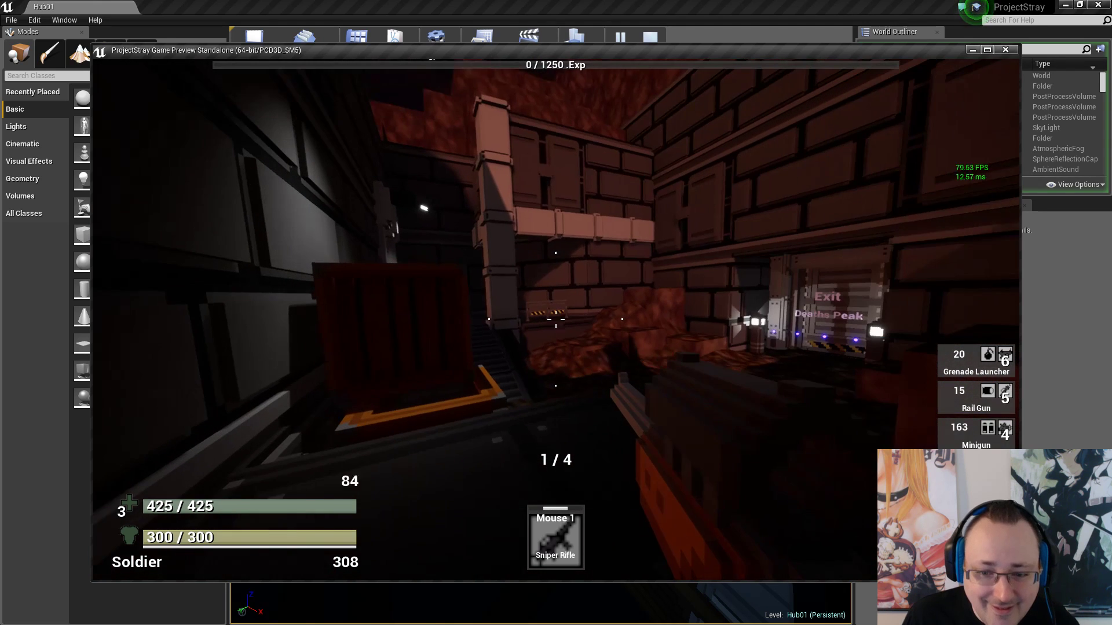
key("r")
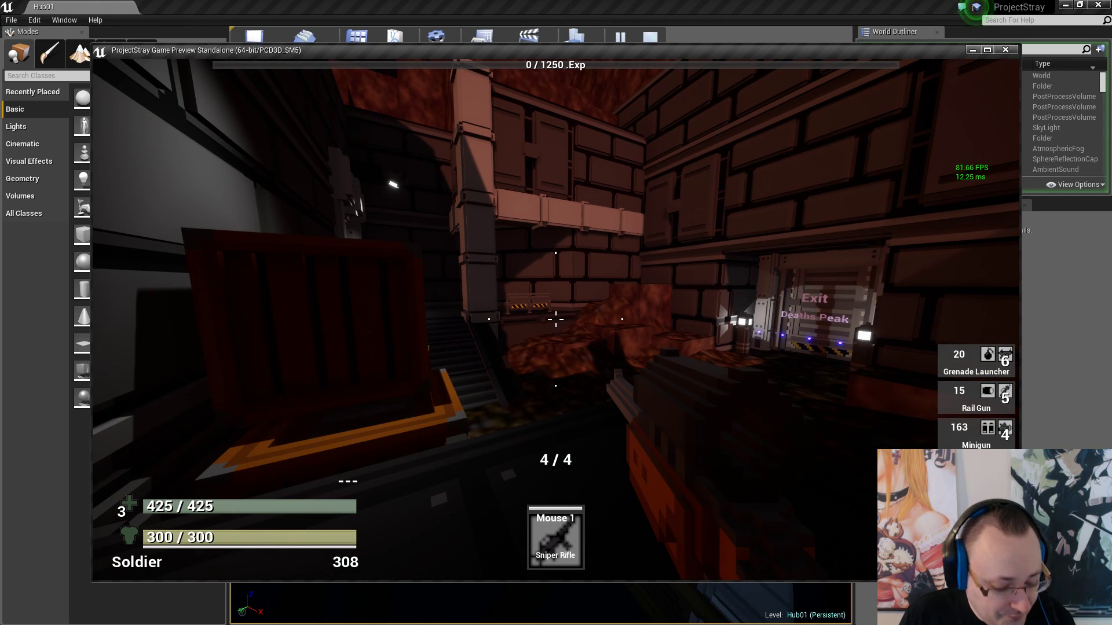
Equip the Light Machinegun in the rifle slot from the inventory and return to the game
key("i")
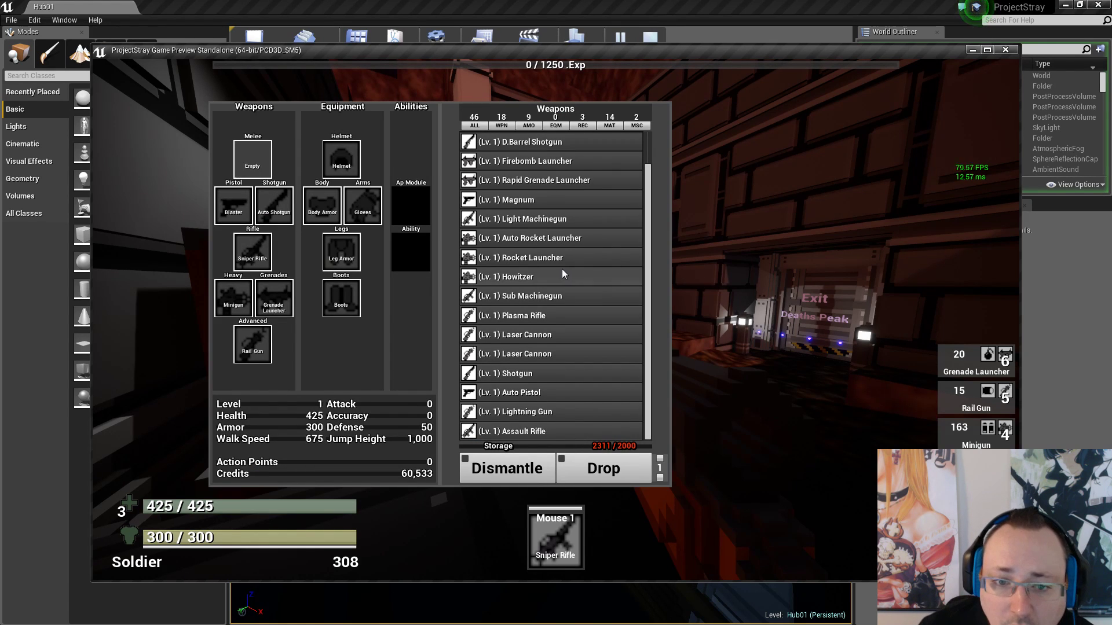
double_click(558, 219)
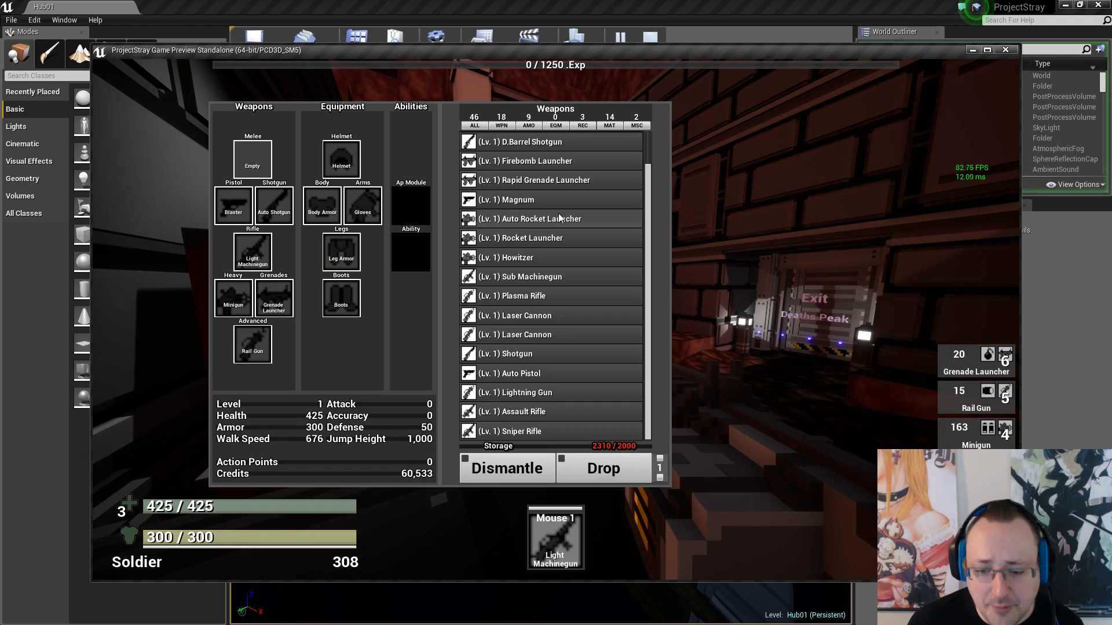
key("i")
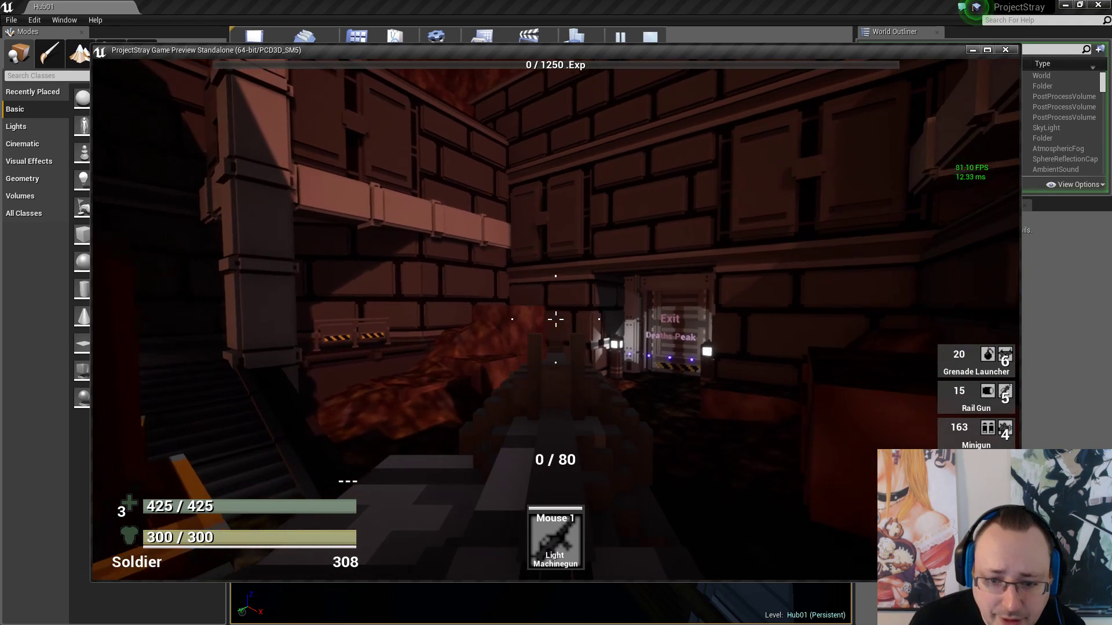
Load the Light Machinegun, test-fire bursts in the courtyard and reload it
key("r")
left_click(555, 319)
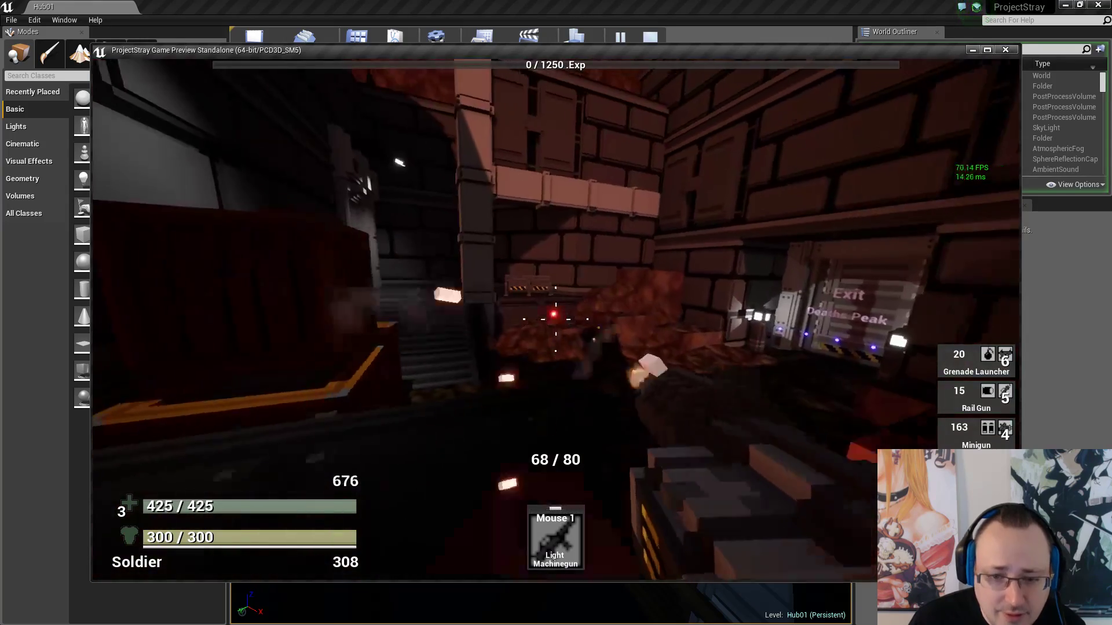
left_click_drag(555, 319, 556, 319)
key("r")
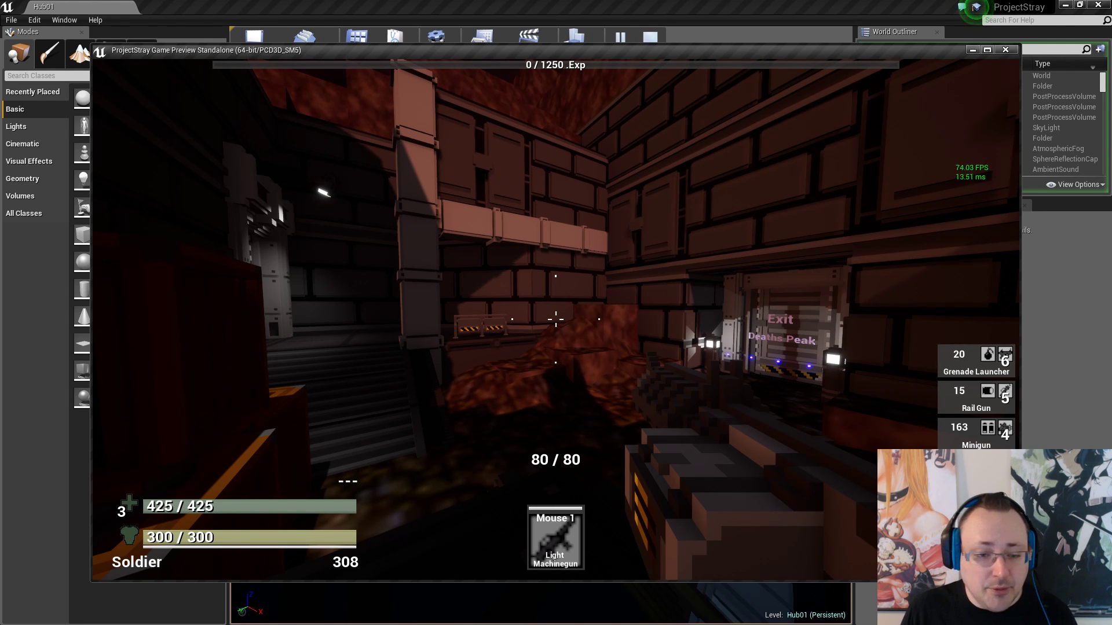
Walk up the courtyard stairs and through the hub interior with the Light Machinegun, and end the play session
key("w")
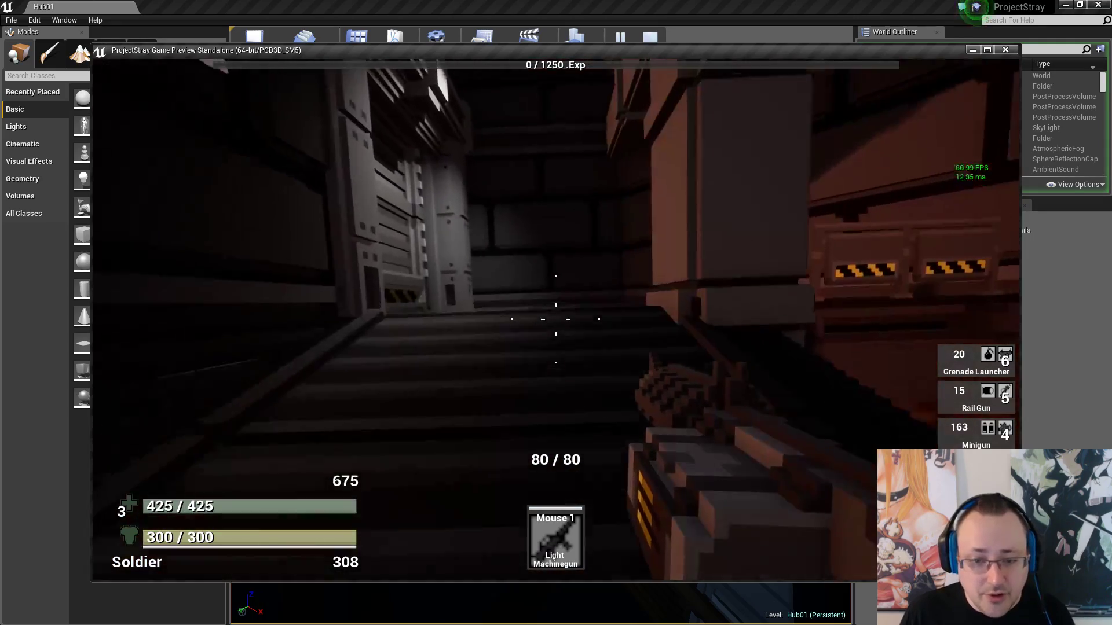
key("w")
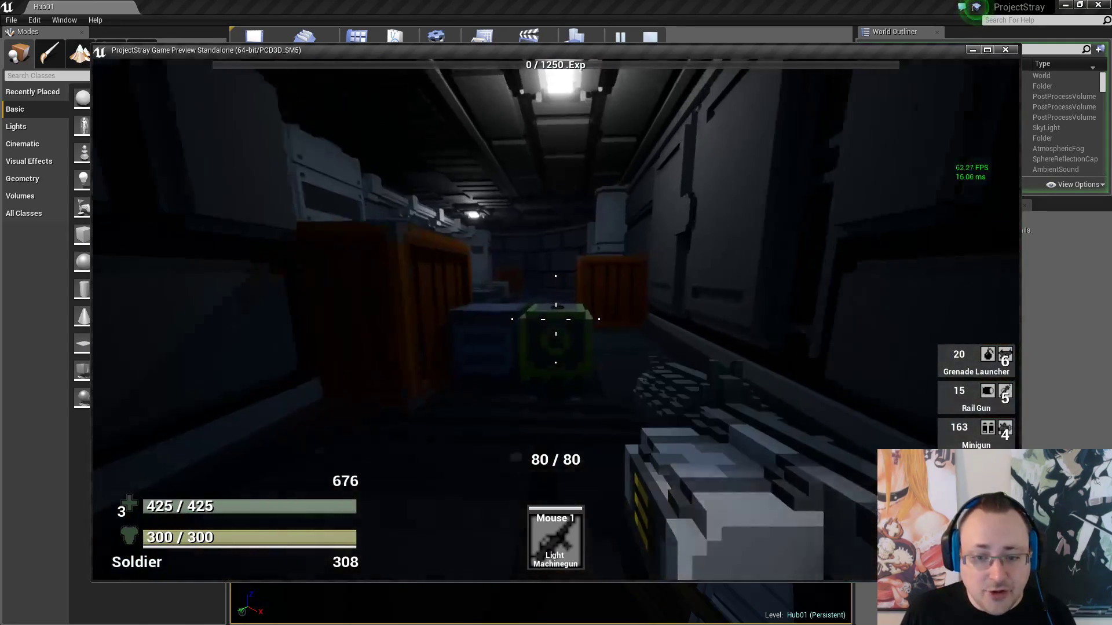
key("w")
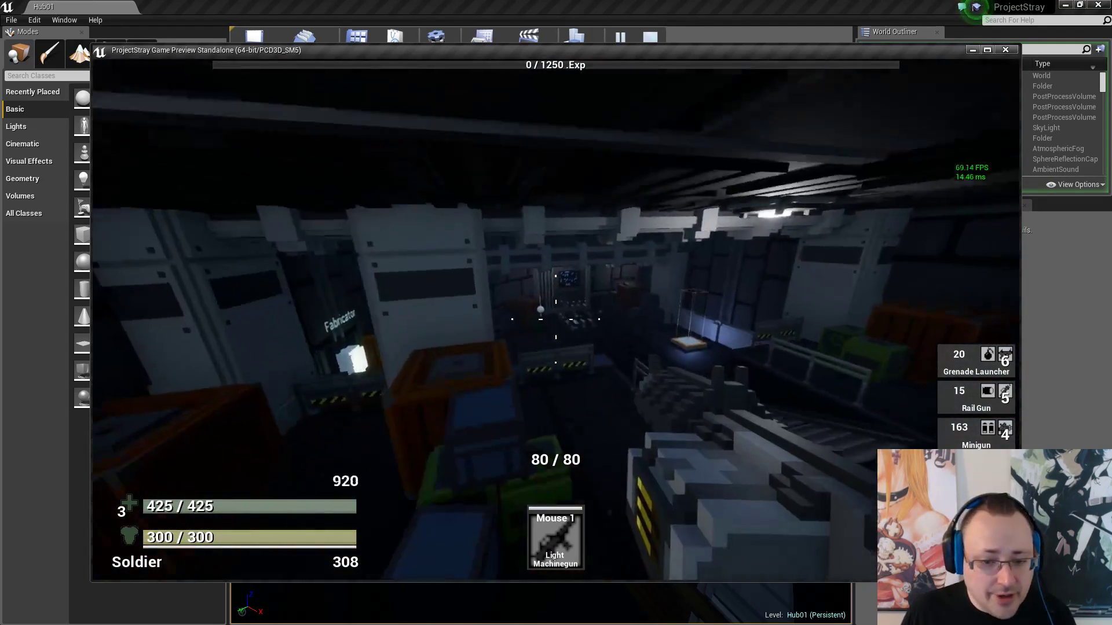
key("w")
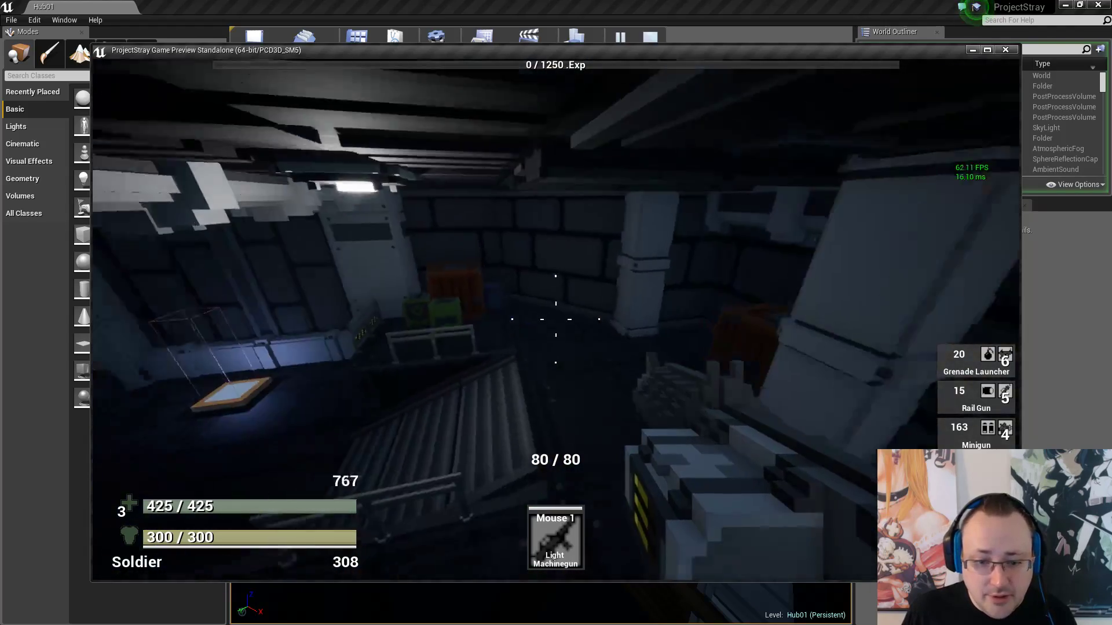
key("w")
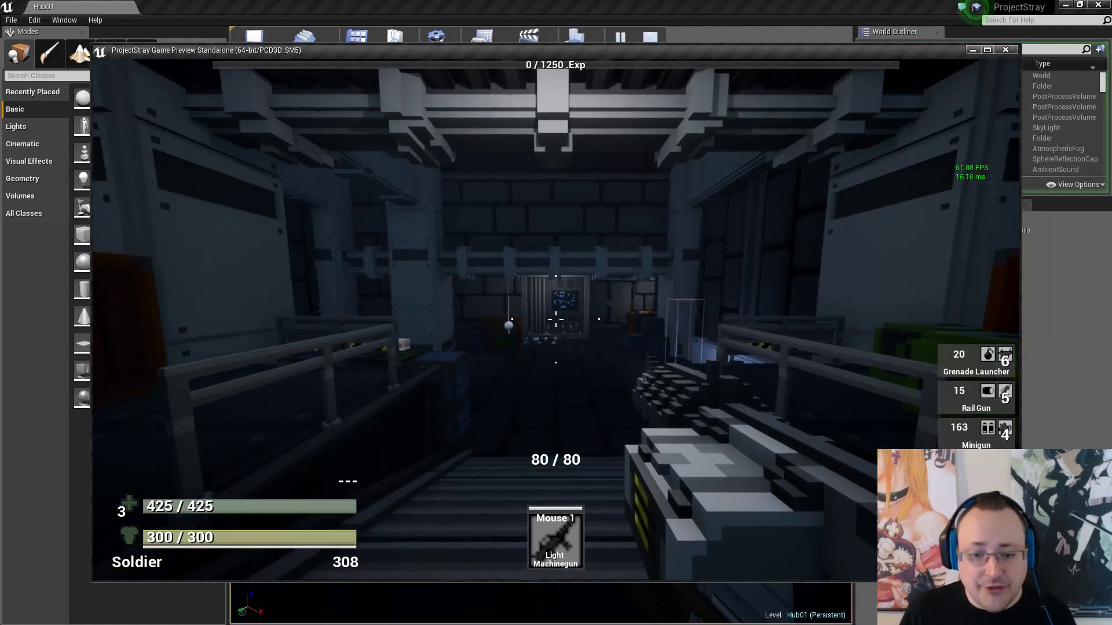
key("Escape")
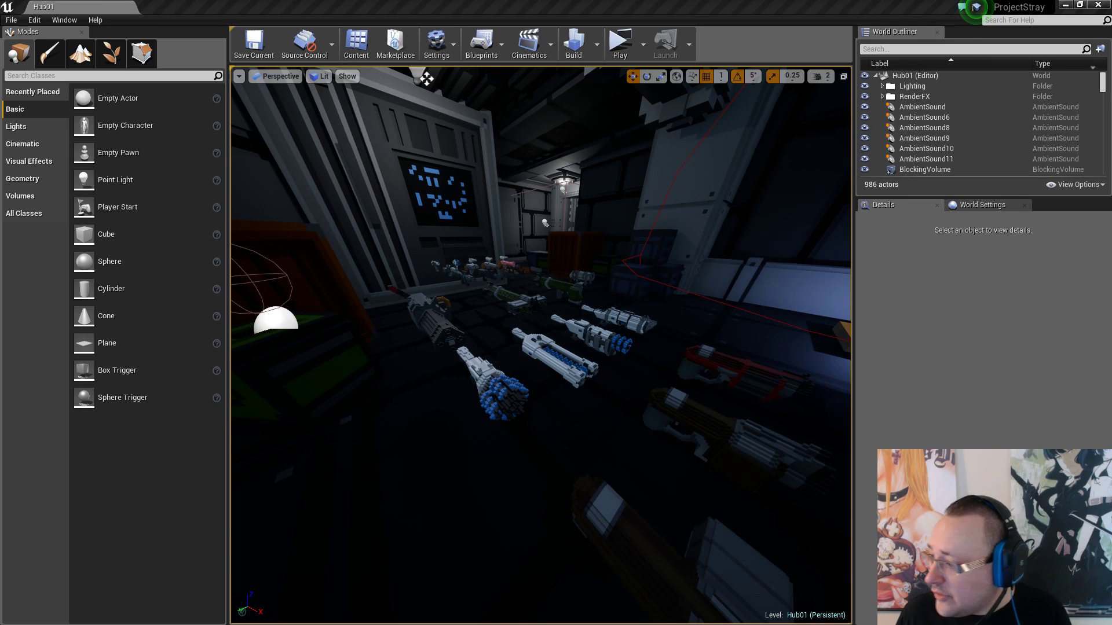
Bring the Project Stray Trello board over the editor at full size and show its first lists
left_click_drag(1111, 168, 289, 116)
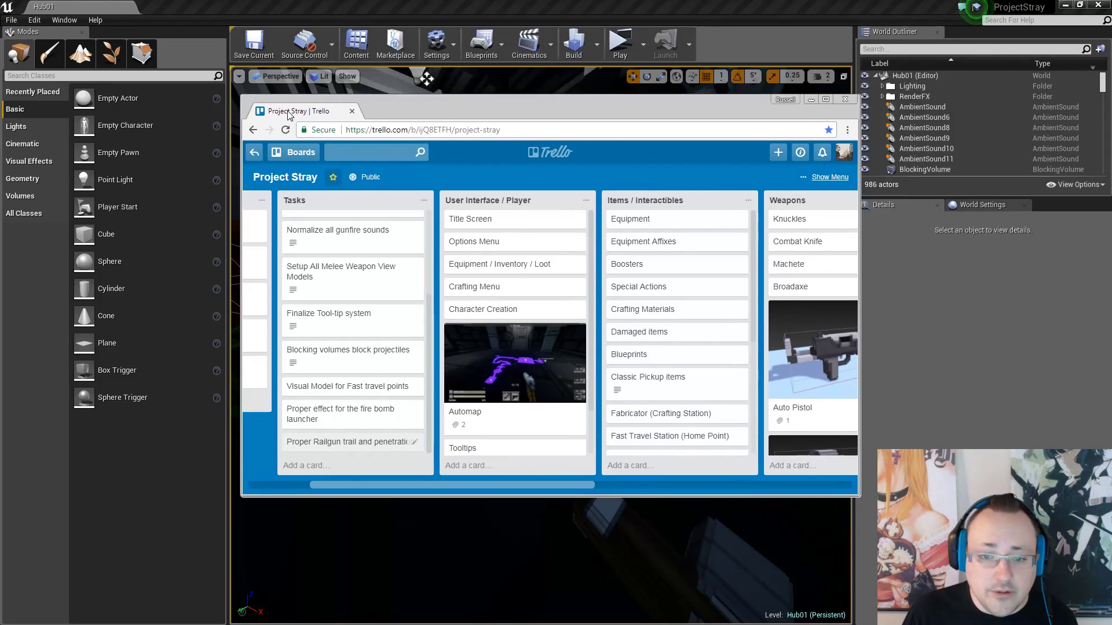
left_click(826, 100)
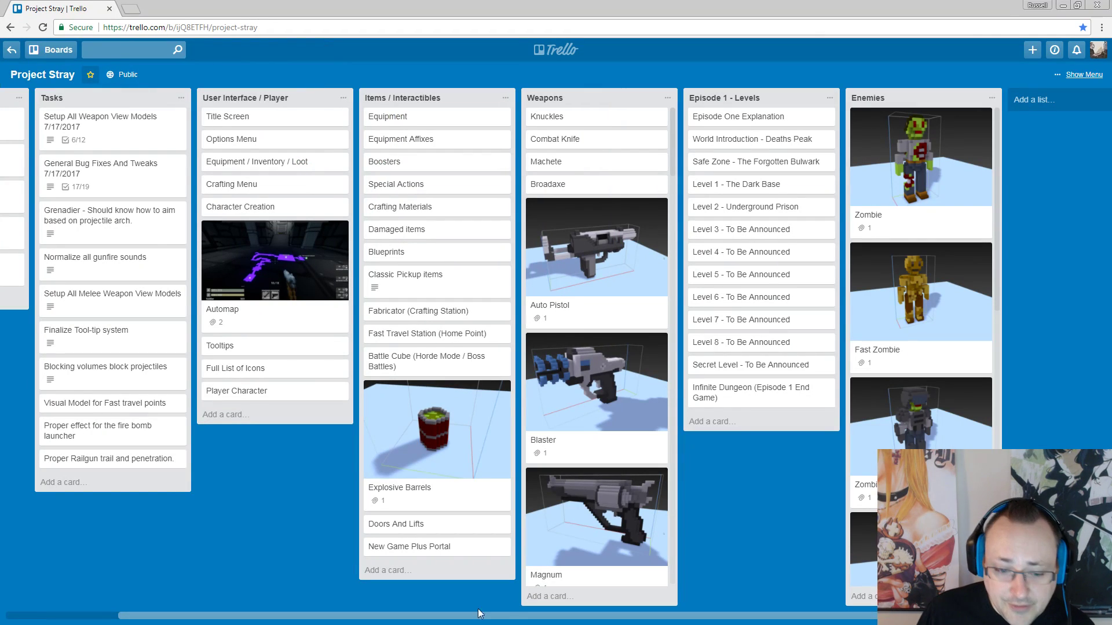
left_click_drag(339, 619, 71, 604)
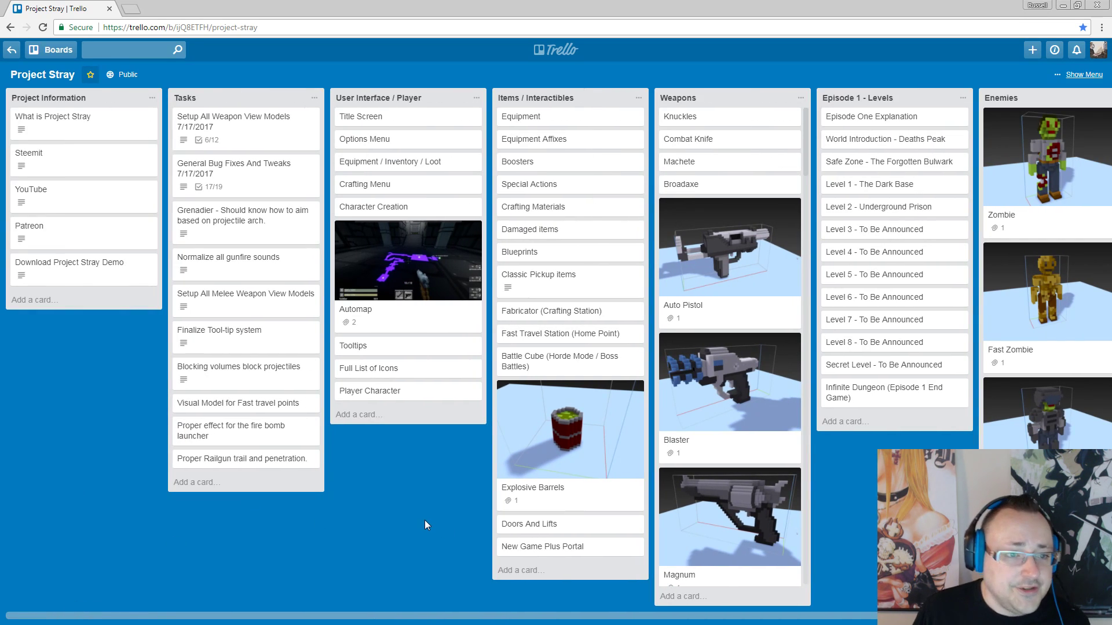
Tick every remaining "View Models Hooked up with SFX and GFX" item on the Setup All Weapon View Models 7/17/2017 card
left_click(225, 122)
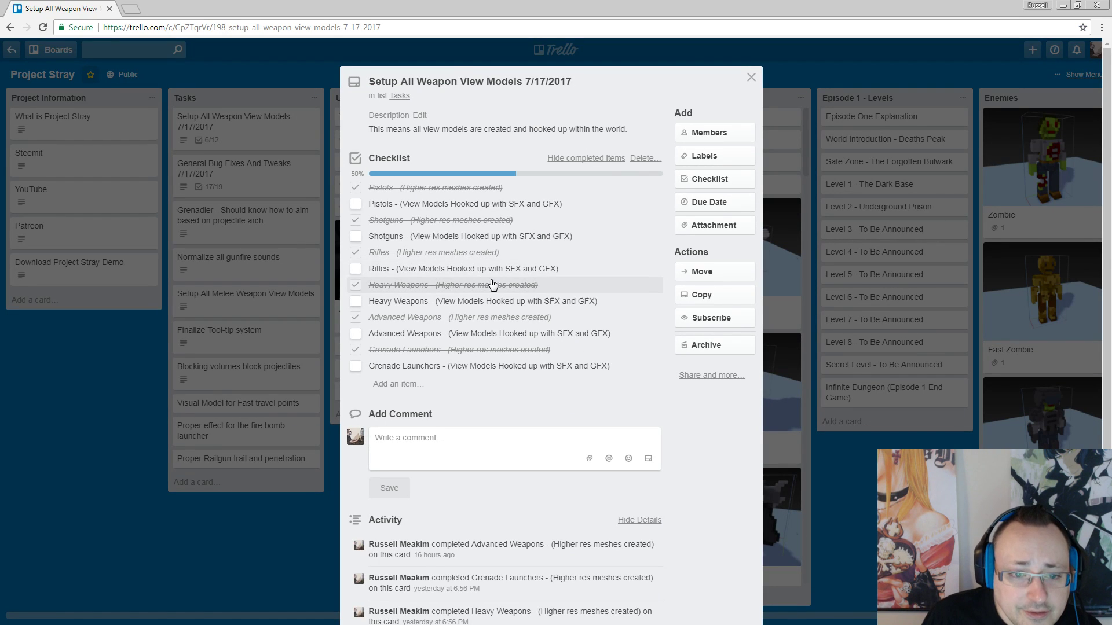
left_click(356, 204)
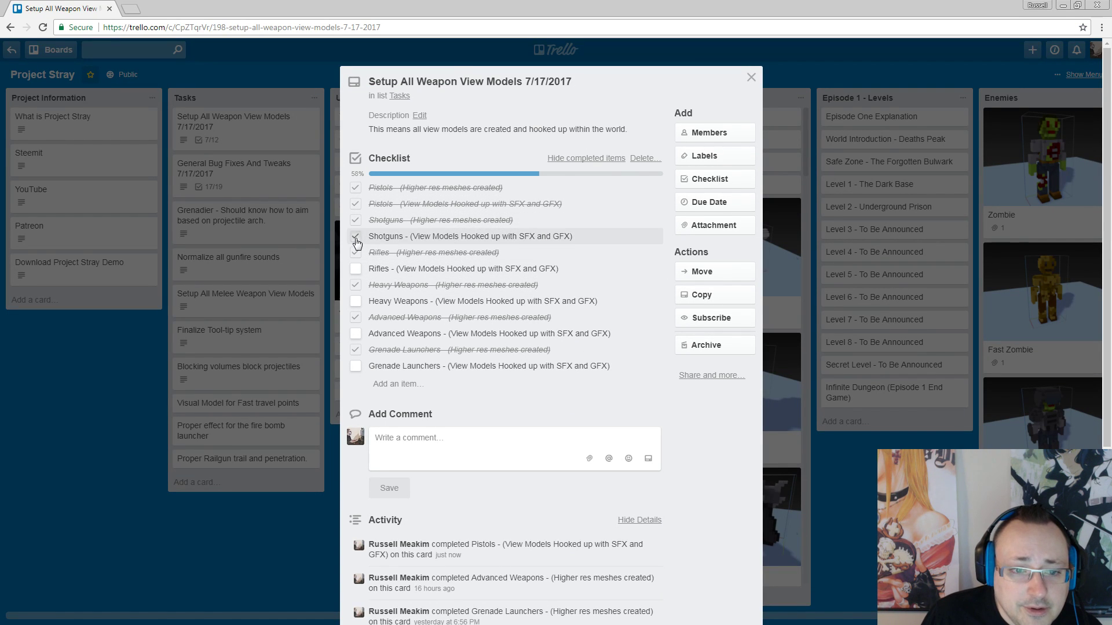
left_click(356, 237)
left_click(356, 269)
left_click(356, 302)
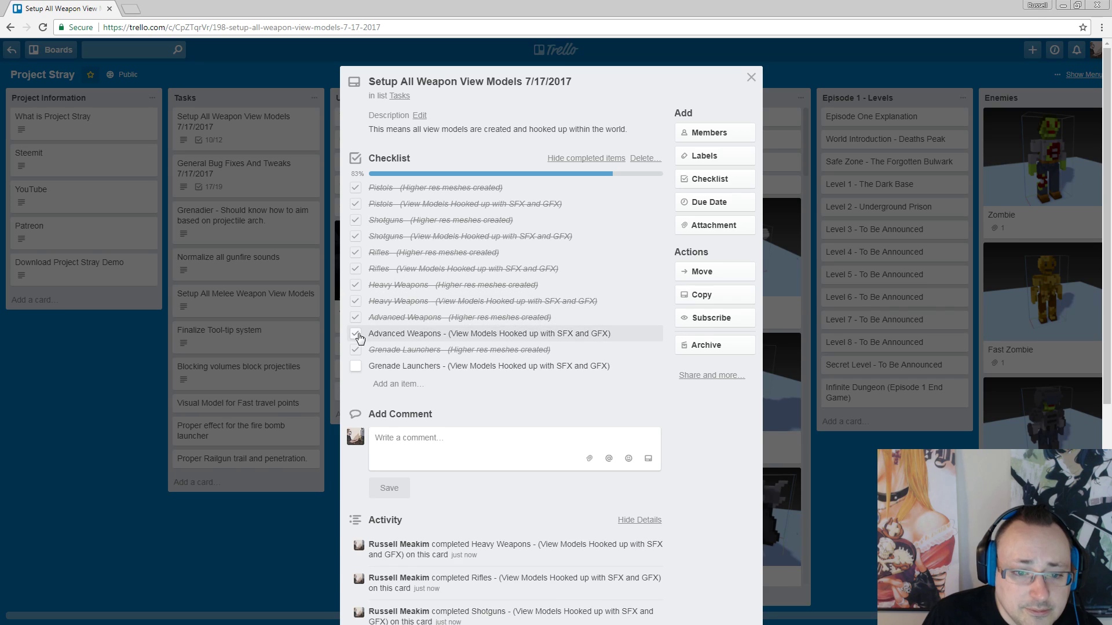
left_click(355, 366)
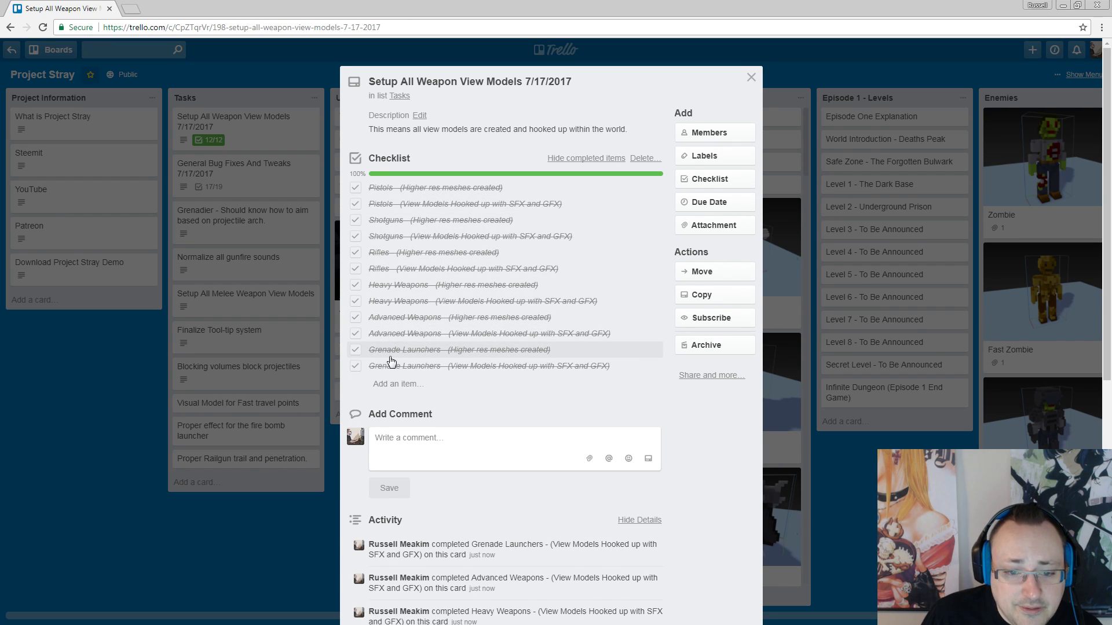
left_click(258, 554)
Review the General Bug Fixes And Tweaks 7/17/2017 card's open checklist items and move the card to the top of the Tasks list
left_click(249, 176)
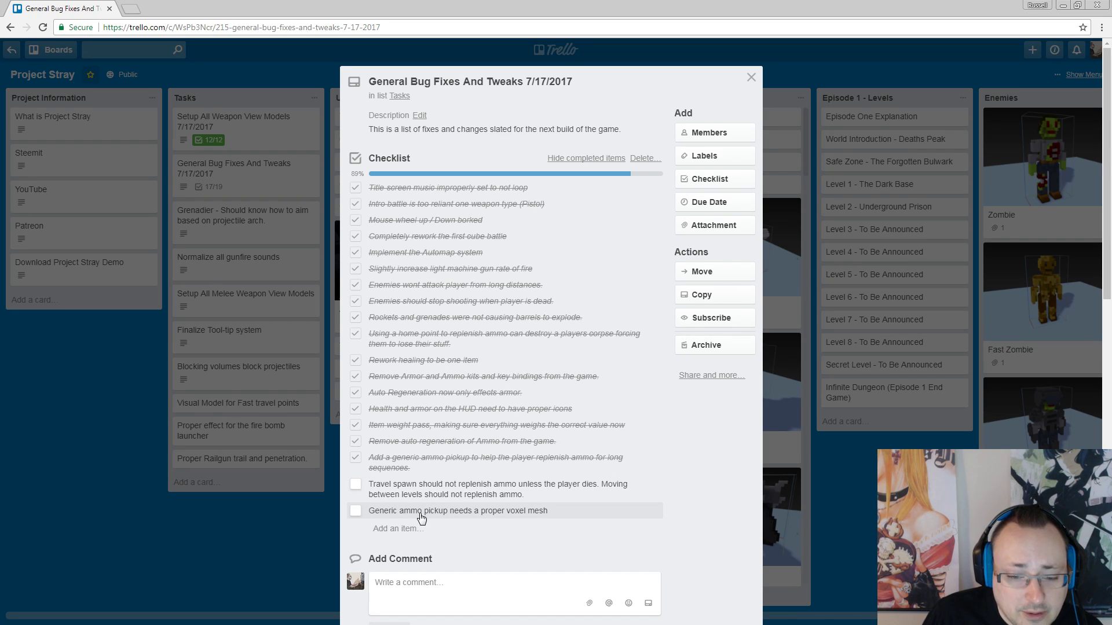
left_click(268, 548)
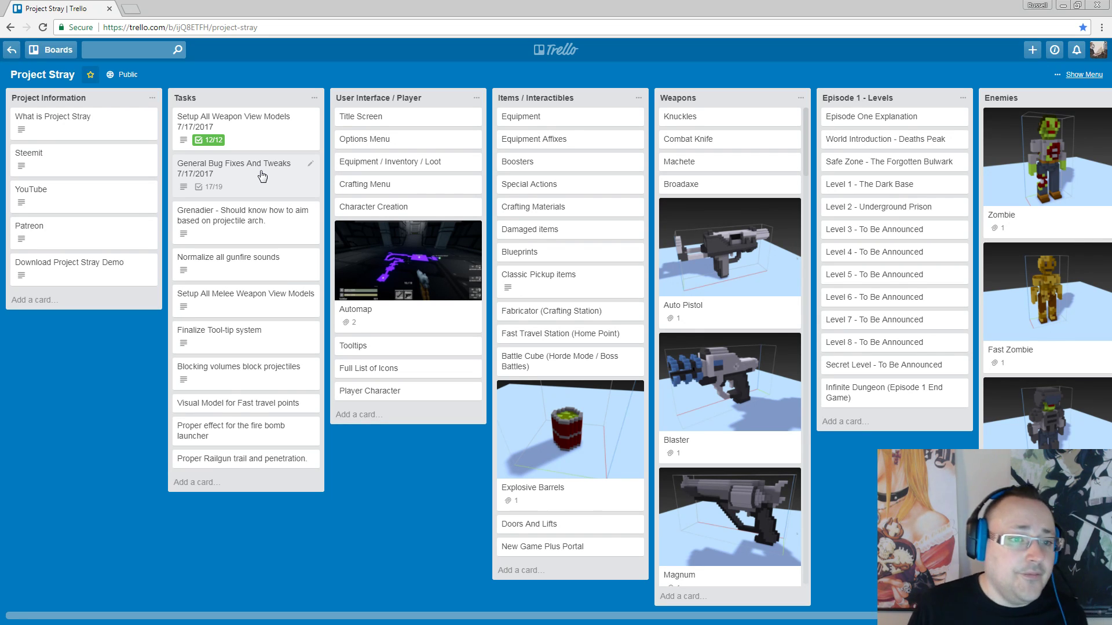
left_click_drag(253, 149, 249, 121)
left_click(249, 120)
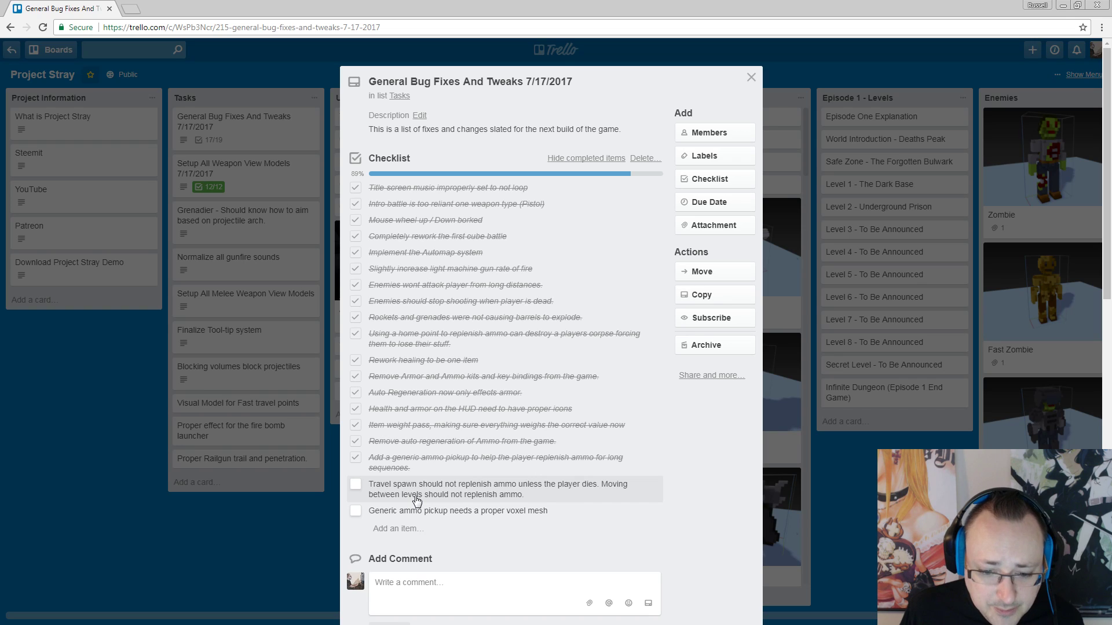
Put the Trello board away and switch back to the Unreal Editor's asset editor window
left_click(1061, 5)
left_click(11, 20)
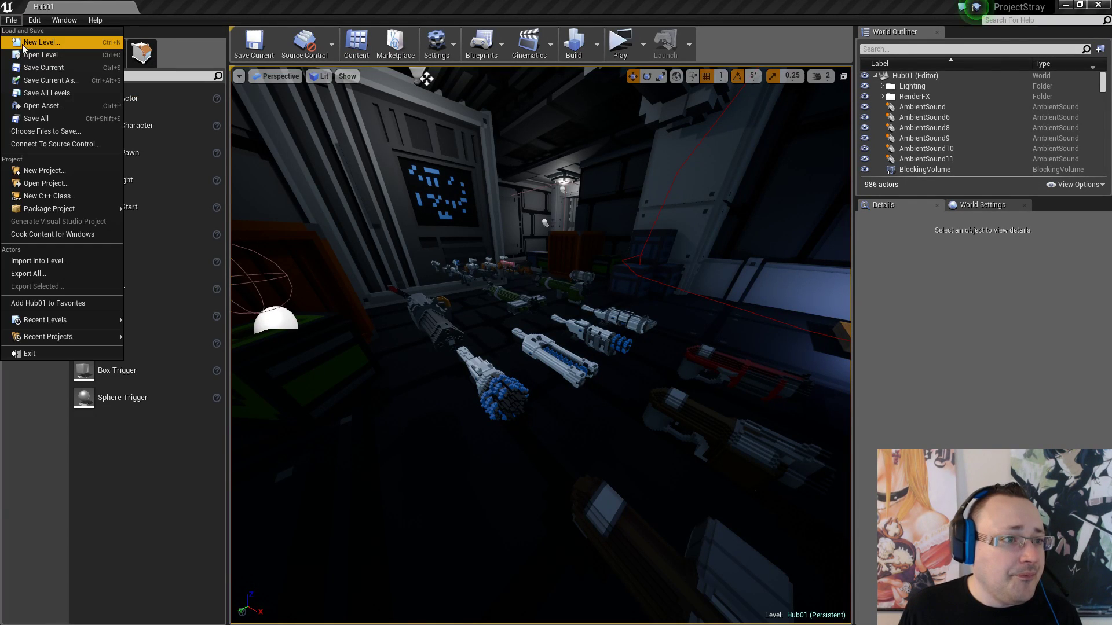
left_click(371, 4)
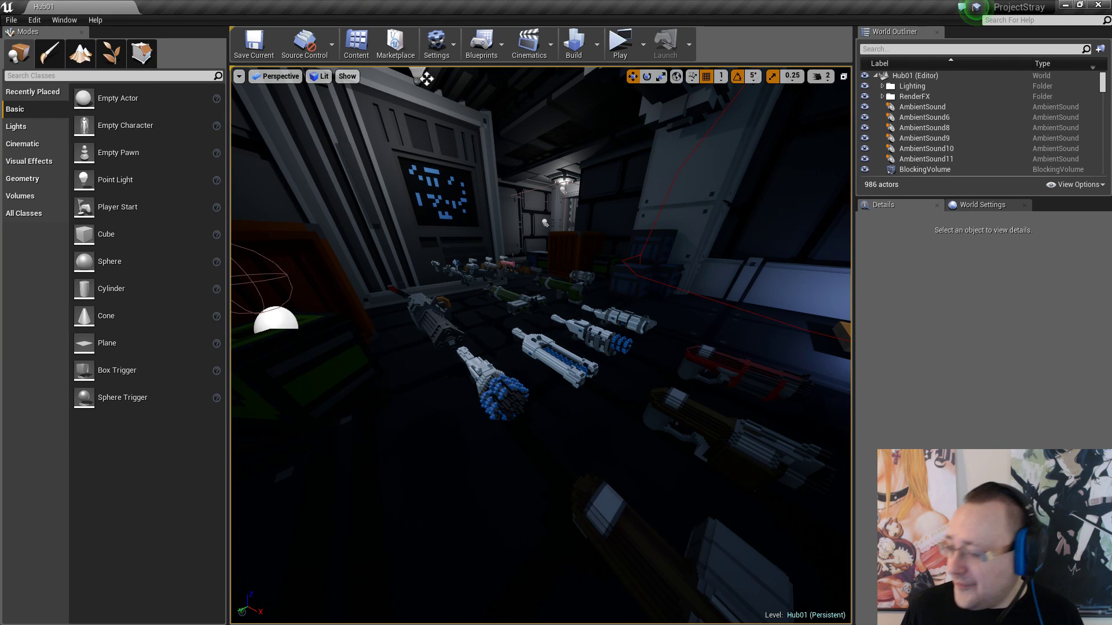
key("alt+Tab")
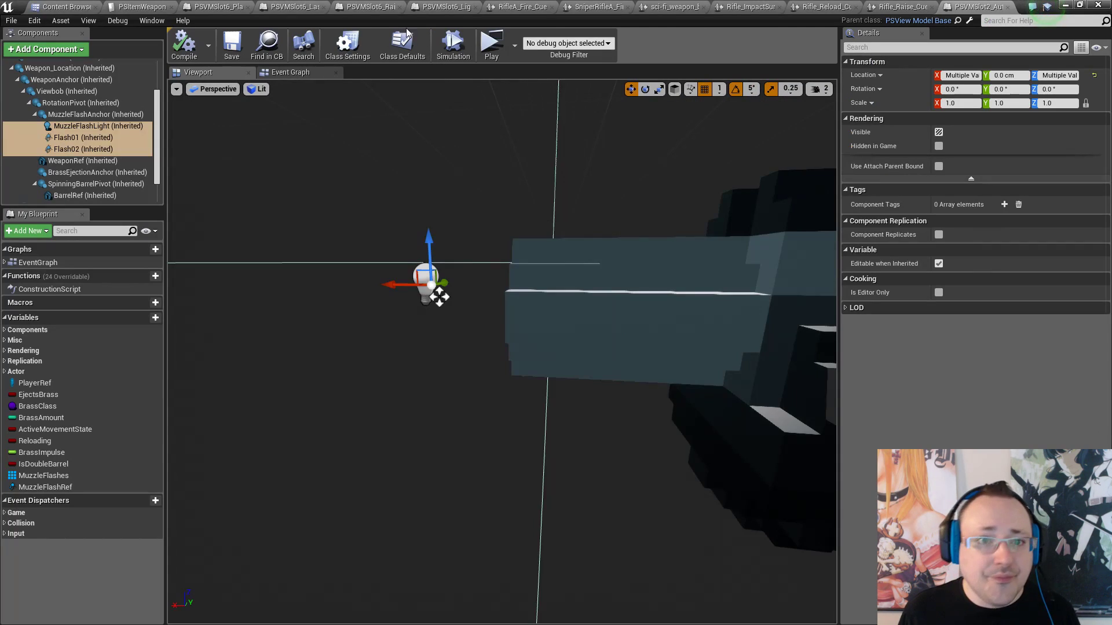
Close the PSItemWeapon editor and the Slot6 plasma rifle, laser cannon, railgun and lightning gun view-model editors
left_click(147, 10)
left_click(174, 7)
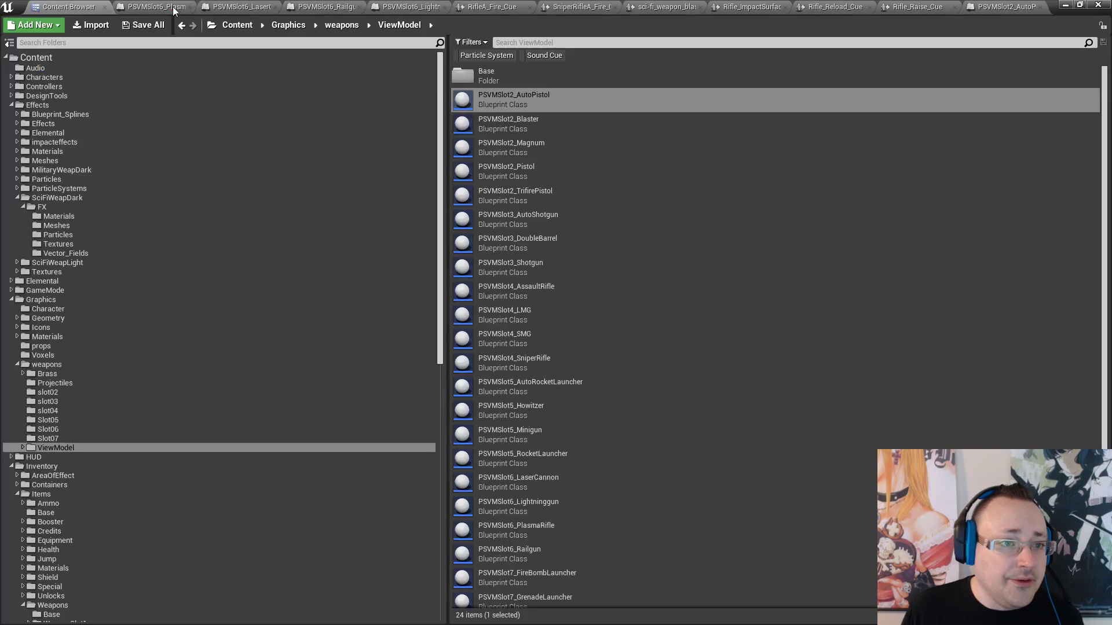
left_click(170, 6)
left_click(188, 8)
left_click(175, 7)
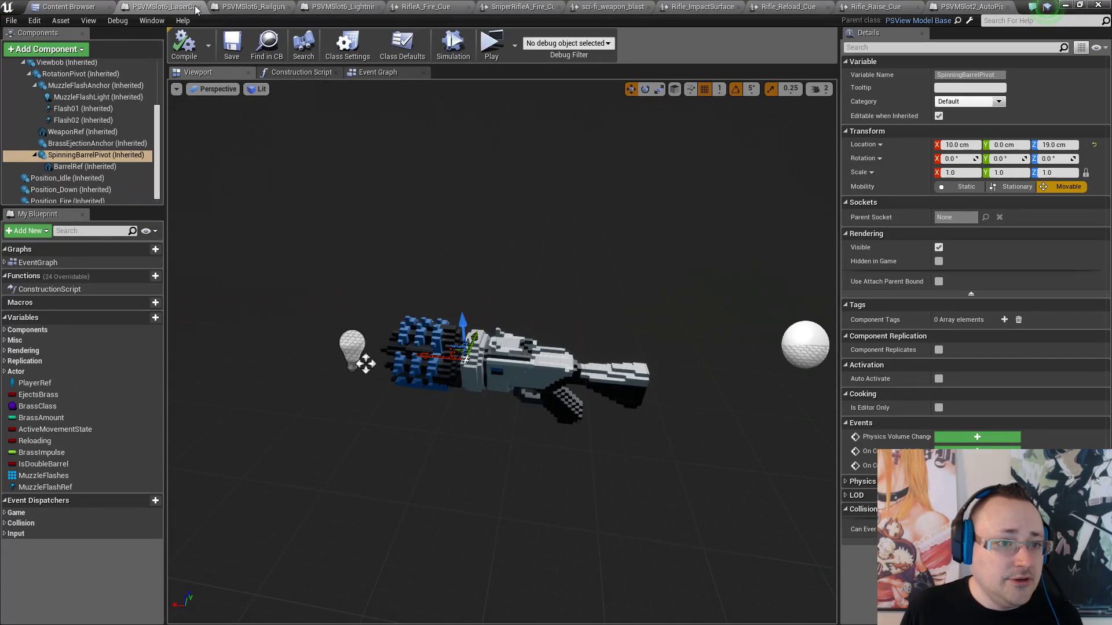
left_click(197, 7)
left_click(198, 8)
left_click(218, 8)
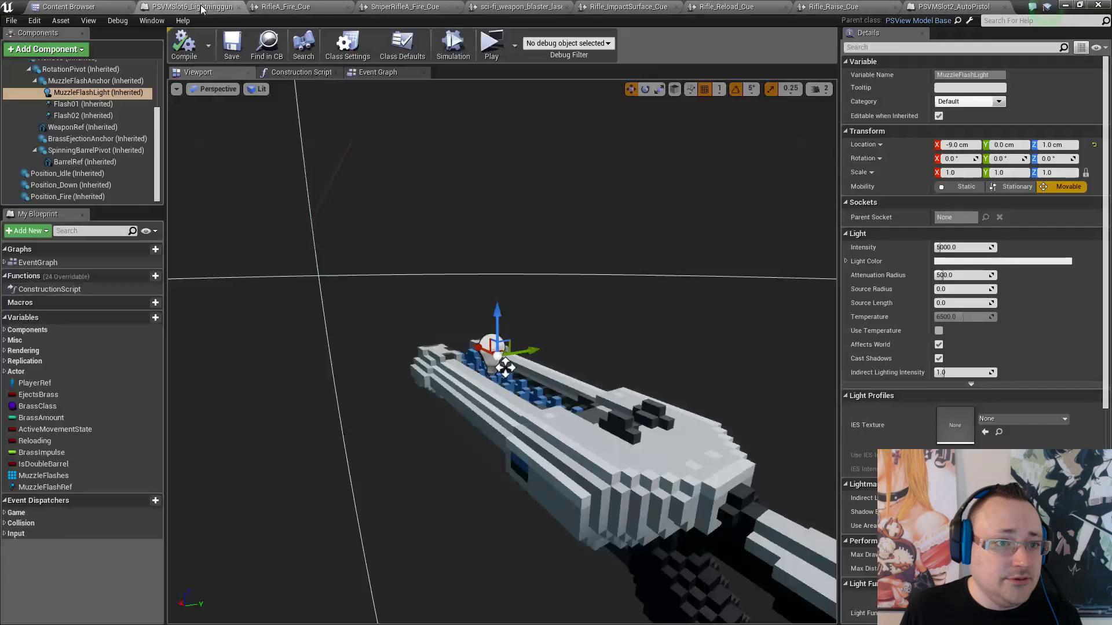
left_click(238, 8)
Close the weapon sound cue editors and the PSVMSlot2_AutoPistol blueprint, then minimize the Content Browser window
left_click(238, 8)
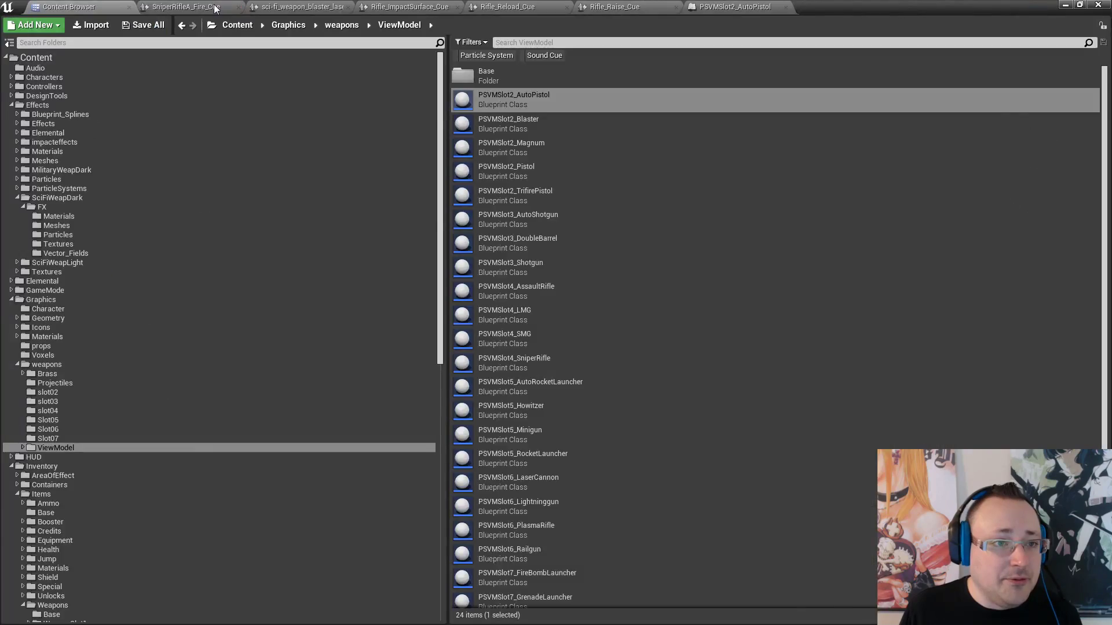
left_click(239, 8)
left_click(238, 8)
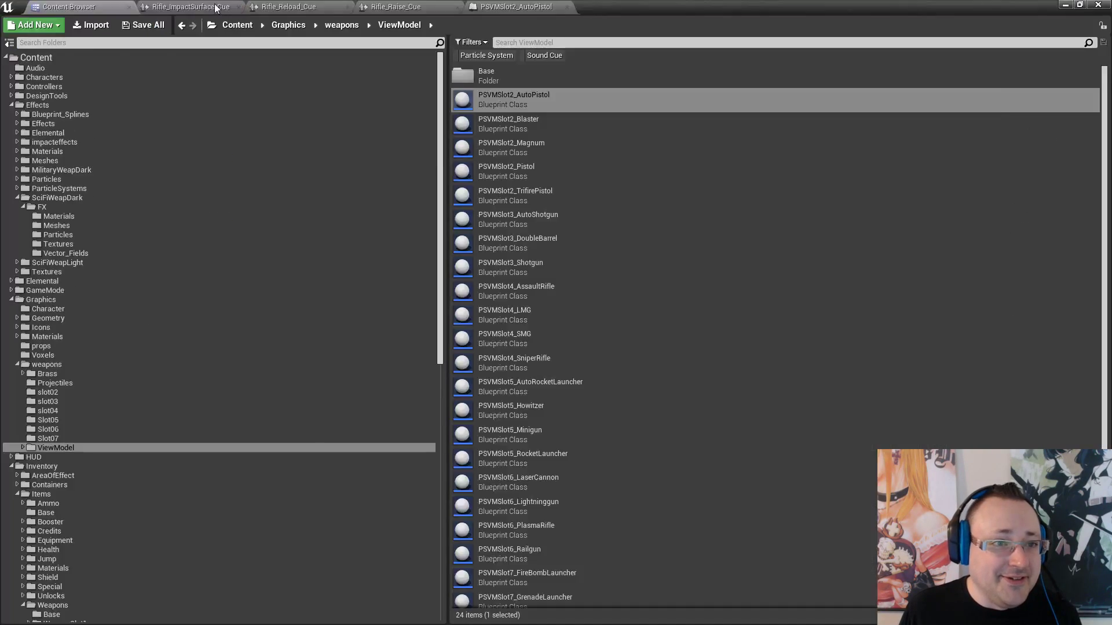
left_click(238, 8)
left_click(238, 8)
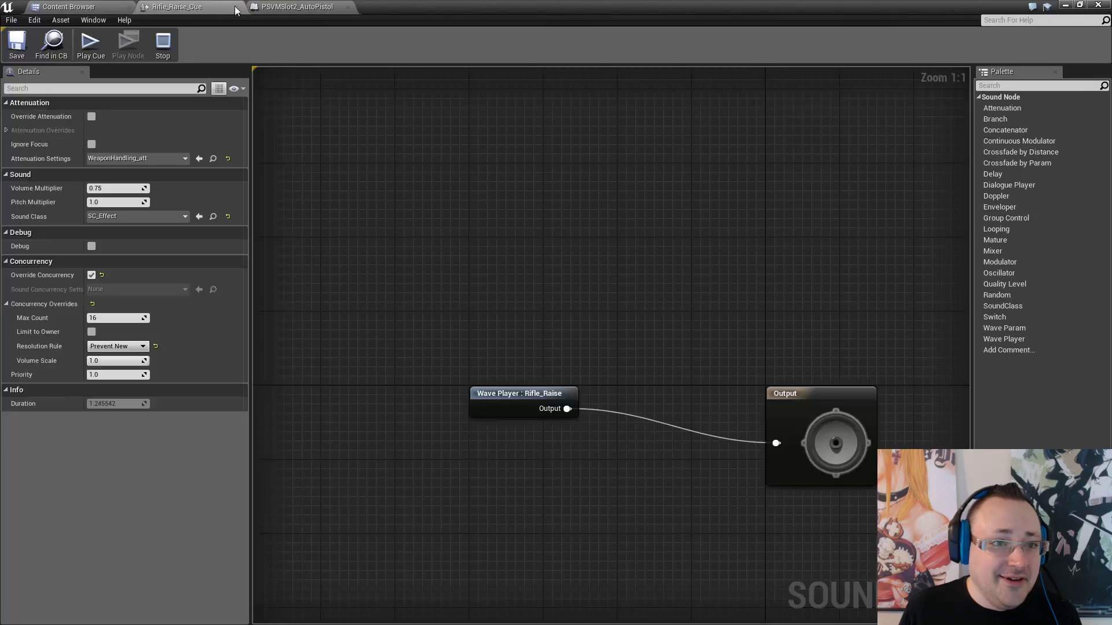
left_click(238, 7)
left_click(238, 7)
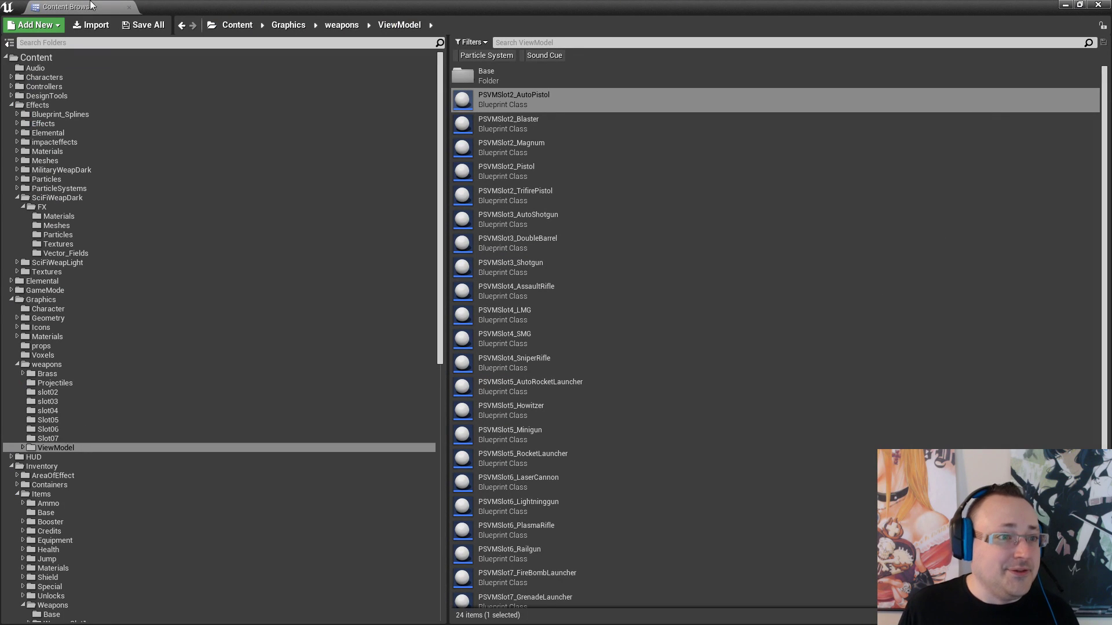
left_click(1064, 5)
Delete the three Slot7 launcher meshes at the near end of the weapon display and one further actor beside them
mouse_move(639, 318)
right_mouse_down()
mouse_move(706, 325)
mouse_move(639, 318)
right_mouse_up()
left_click(602, 463)
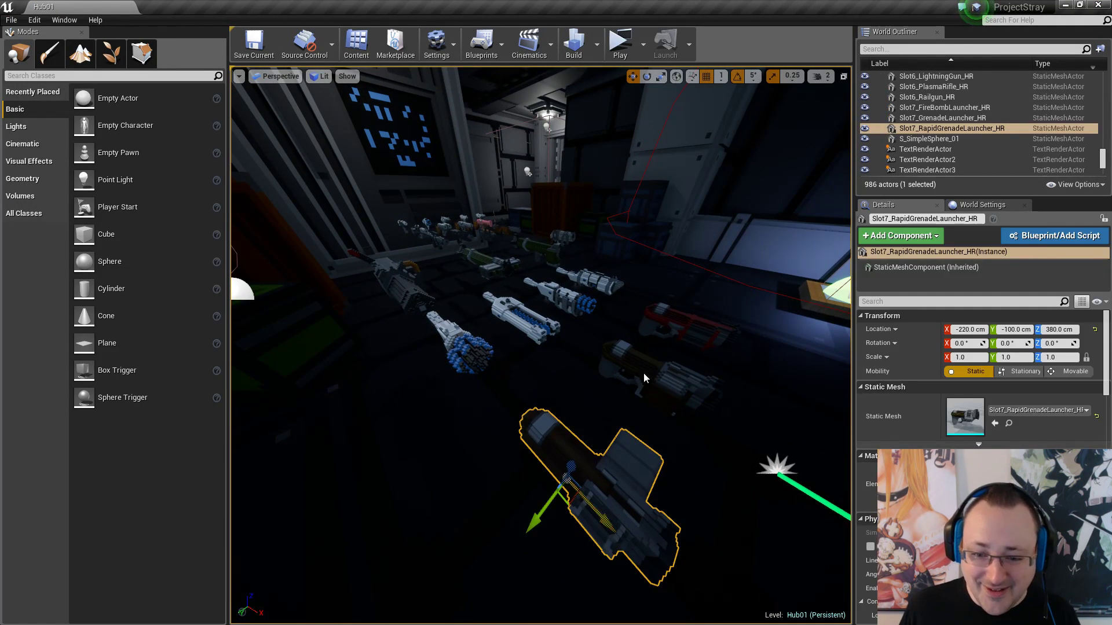
left_click(644, 373, "ctrl")
left_click(667, 328, "ctrl")
key("Delete")
right_click_drag(664, 324, 324, 325)
left_click(351, 327)
key("Delete")
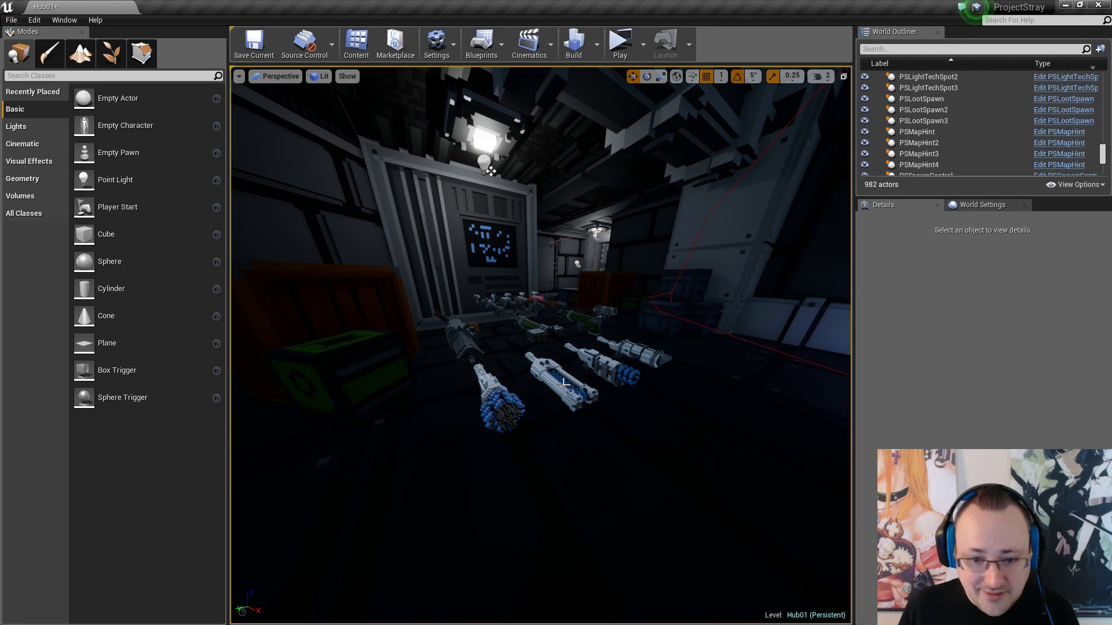
Delete the Slot6 laser cannon and lightning gun meshes and both parts of the Slot5 minigun from the floor display
left_click(502, 397)
key("Delete")
left_click(560, 384)
key("Delete")
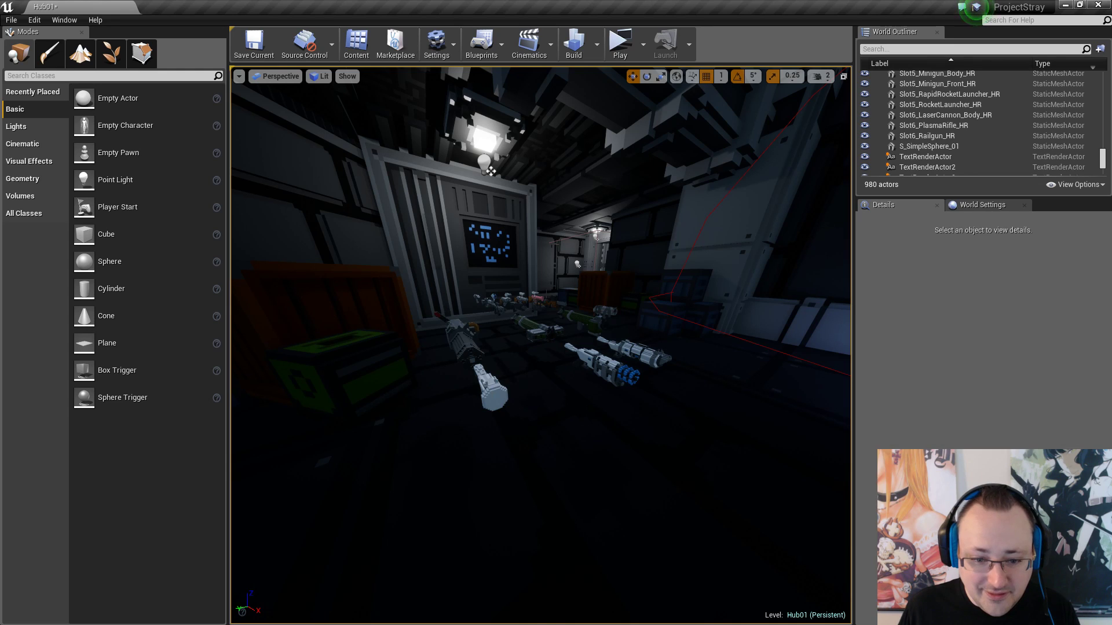
left_click(493, 384)
key("Delete")
left_click(457, 348)
key("Delete")
left_click(460, 339)
key("Delete")
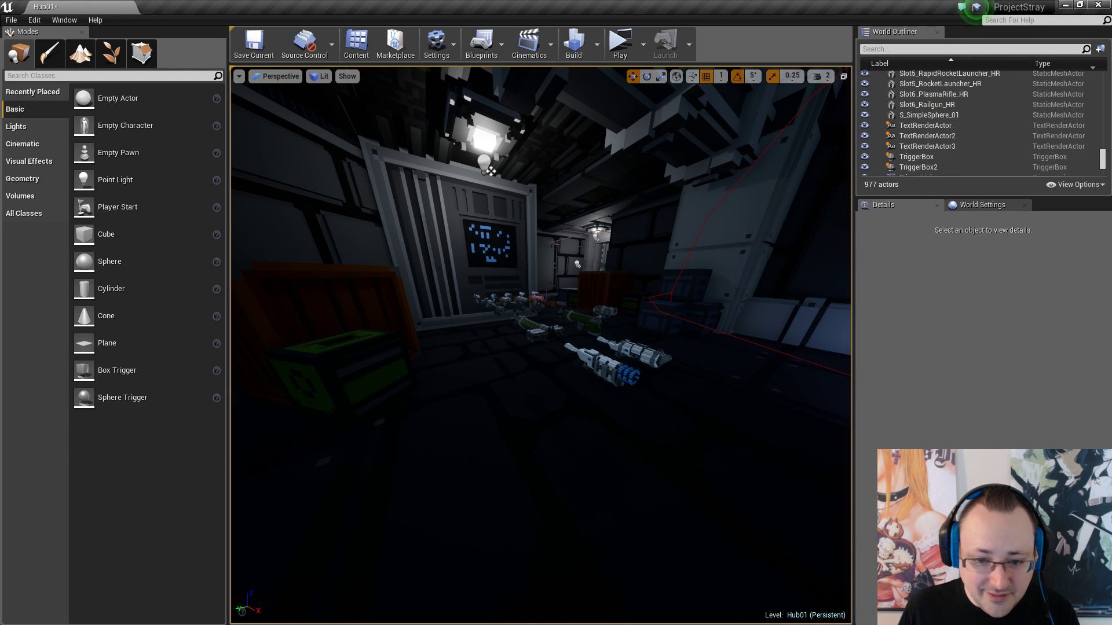
Delete the Slot6 plasma rifle, Slot6 railgun and Slot5 rapid rocket launcher meshes from the floor
left_click(620, 373)
key("Delete")
left_click(602, 354)
key("Delete")
left_click(625, 348)
key("Delete")
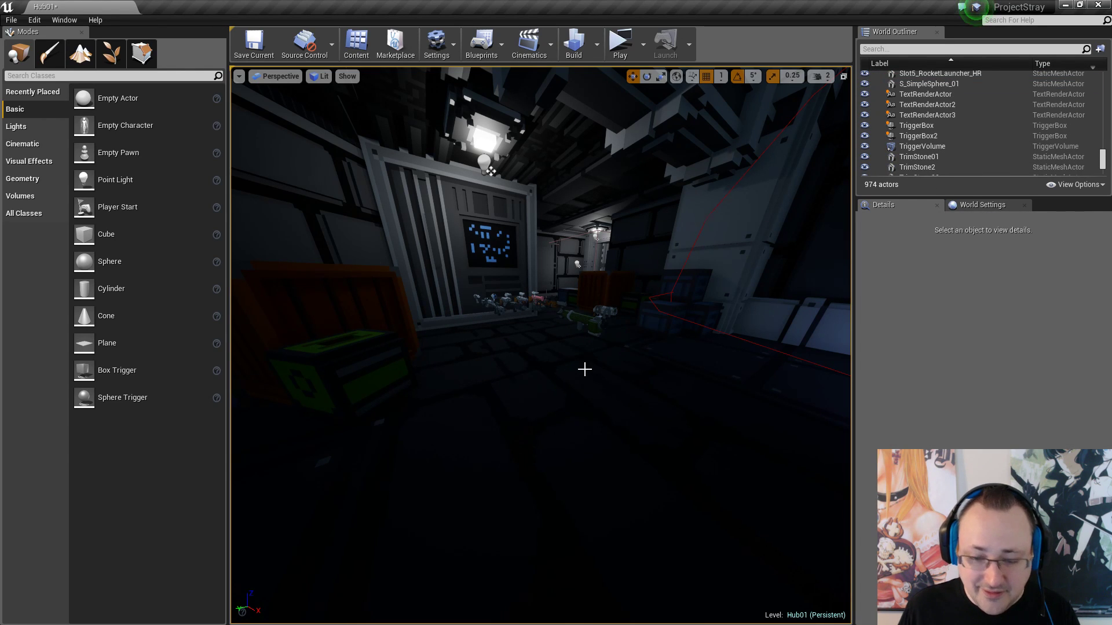
Delete the green Slot5 rocket launcher and the Slot5 howitzer meshes
right_click_drag(583, 370, 632, 328)
key("w")
right_click_drag(446, 279, 616, 426)
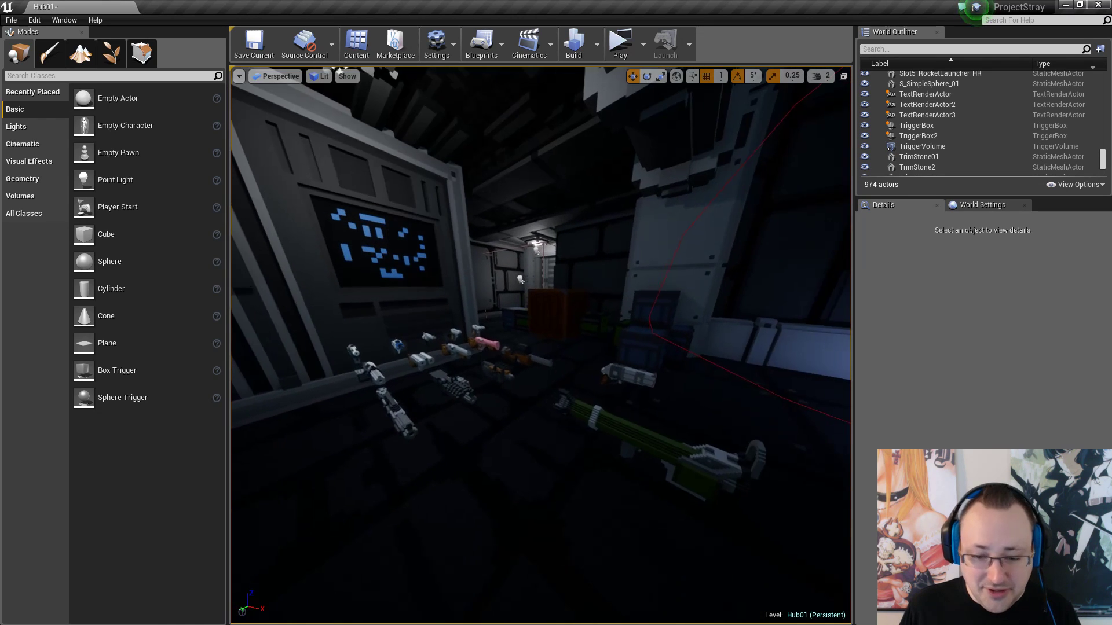
left_click(615, 427)
key("Delete")
left_click(629, 376)
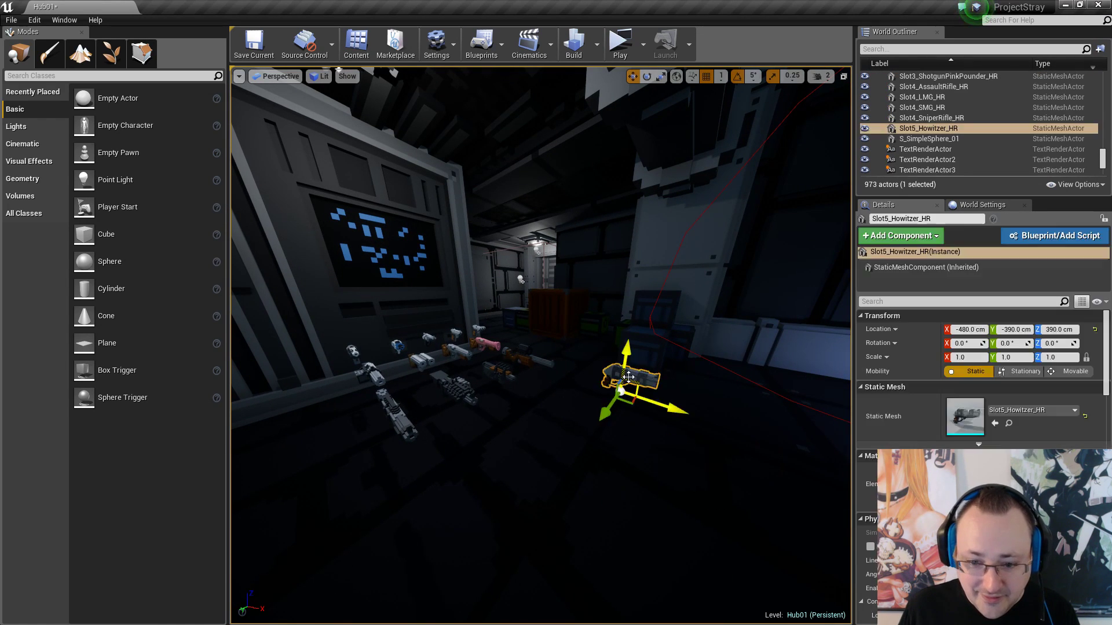
key("Delete")
Delete the Slot4 sniper rifle, SMG and LMG meshes from the display
left_click(524, 359)
key("Delete")
left_click(499, 371)
key("Delete")
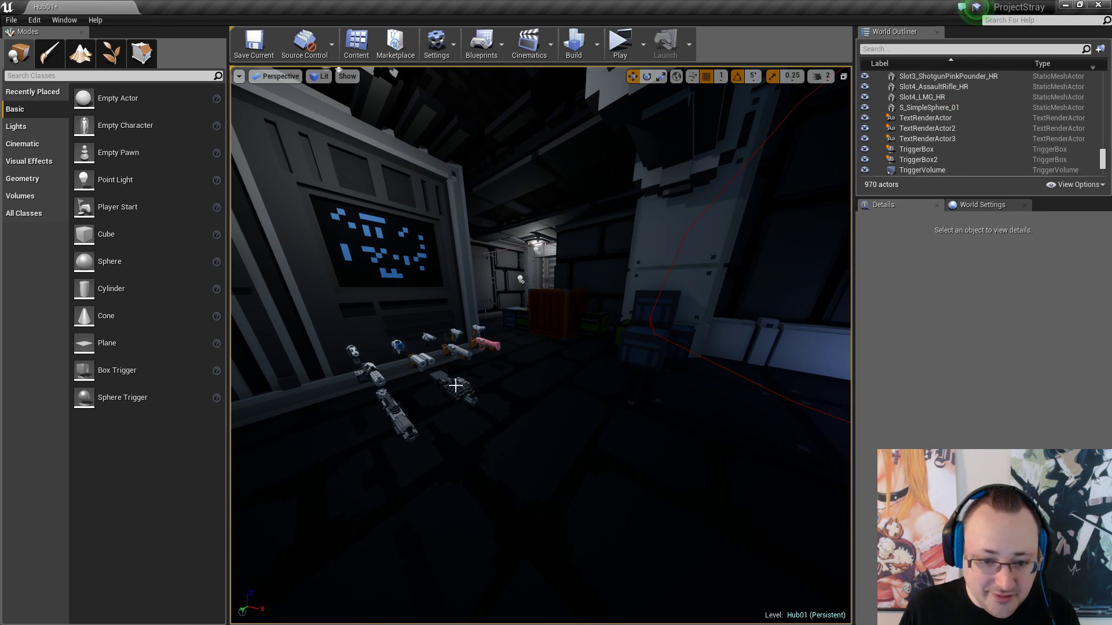
left_click(453, 387)
key("Delete")
Delete all the remaining Slot3 shotgun meshes, including the pink one, and the Slot4 assault rifle
left_click(482, 344)
key("Delete")
left_click(458, 352)
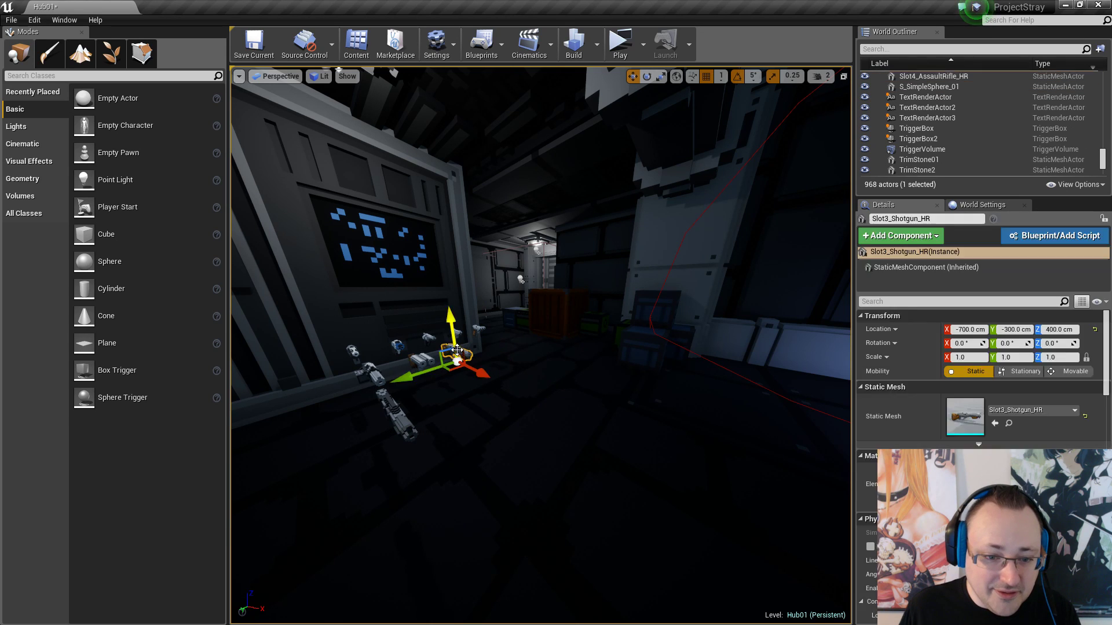
key("Delete")
left_click(422, 359)
key("Delete")
left_click(391, 407)
key("Delete")
left_click(371, 377)
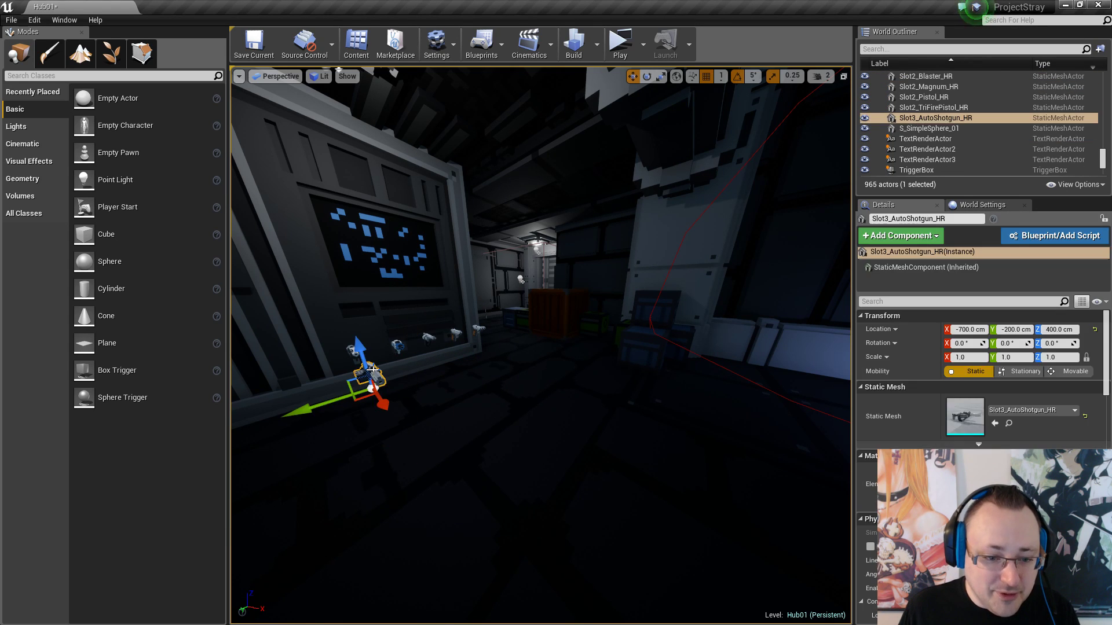
key("Delete")
Delete the five Slot2 pistol meshes lined up beside the wall console, including the blaster, magnum and trifire pistol
left_click(358, 352)
key("Delete")
left_click(398, 346)
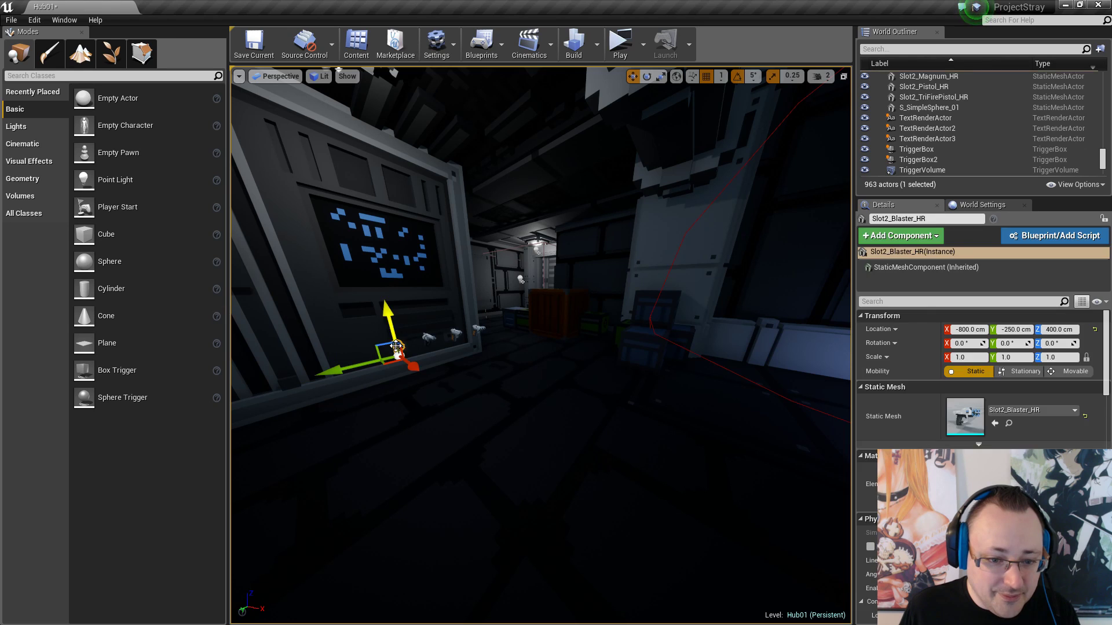
key("Delete")
left_click(427, 337)
key("Delete")
left_click(457, 334)
key("Delete")
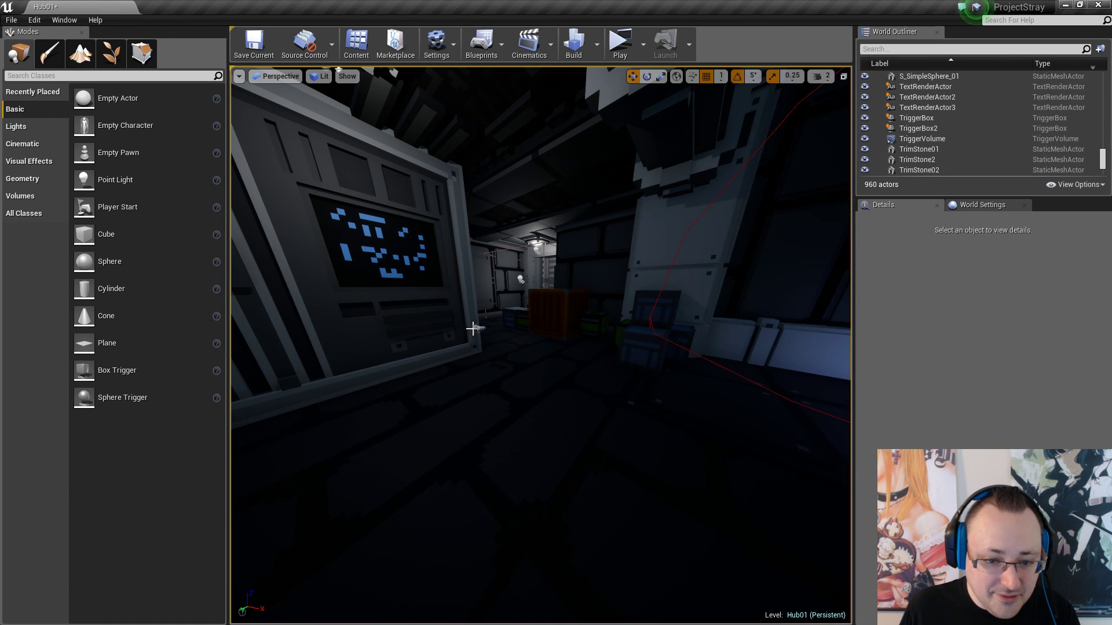
left_click(477, 329)
key("Delete")
Save the Hub01 level, look around the cleared hall and save the level again
left_click(259, 46)
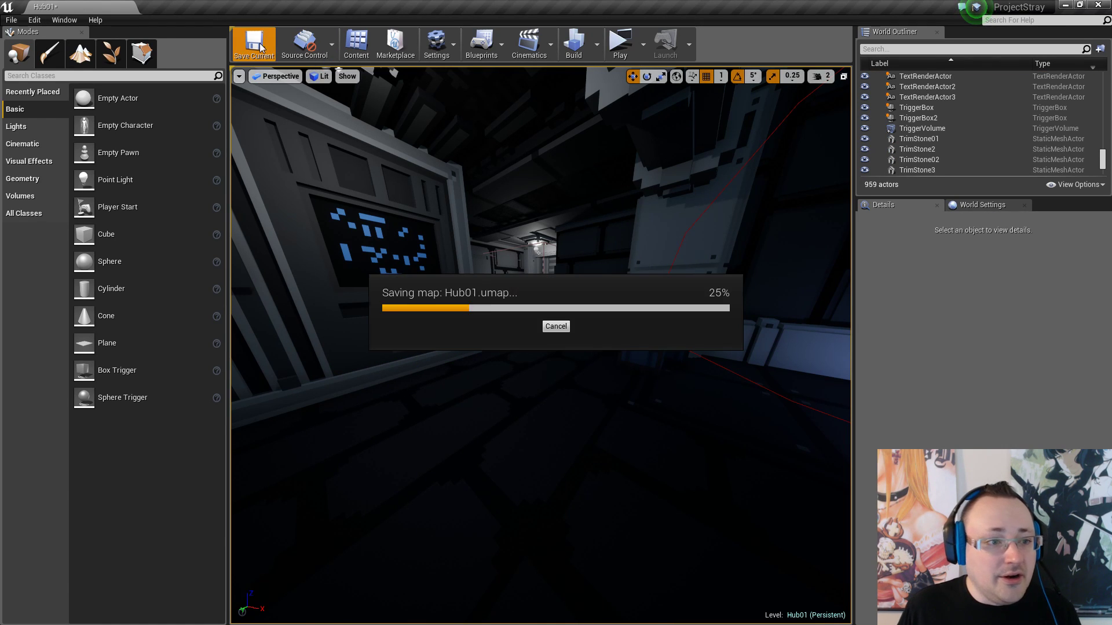
right_click_drag(359, 232, 119, 202)
key("w")
key("w")
key("s")
right_click_drag(579, 363, 664, 363)
key("w")
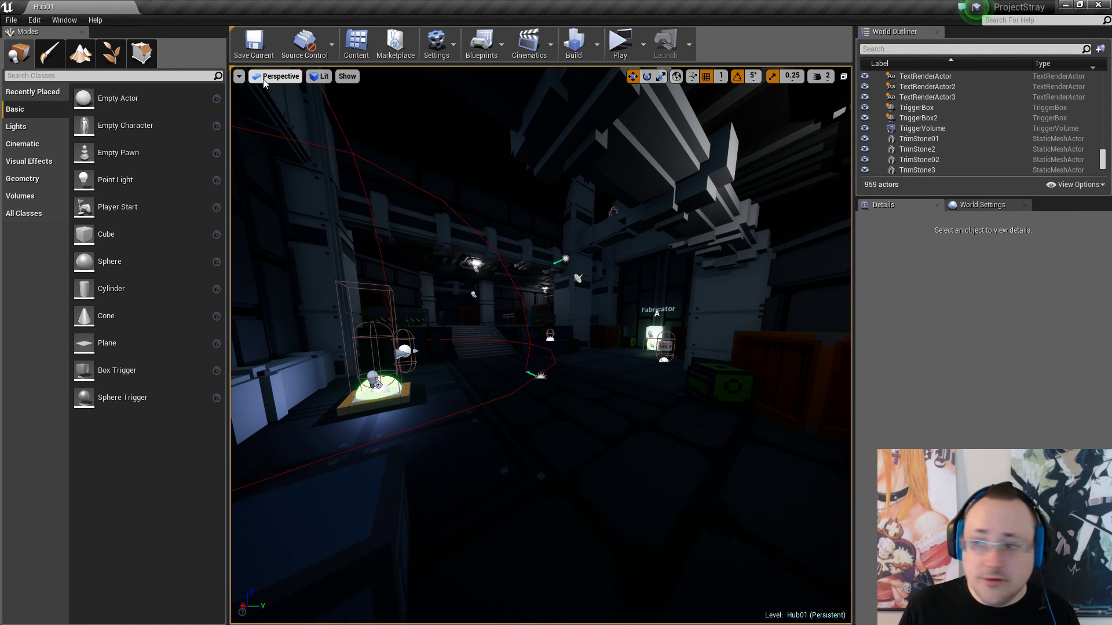
left_click(254, 43)
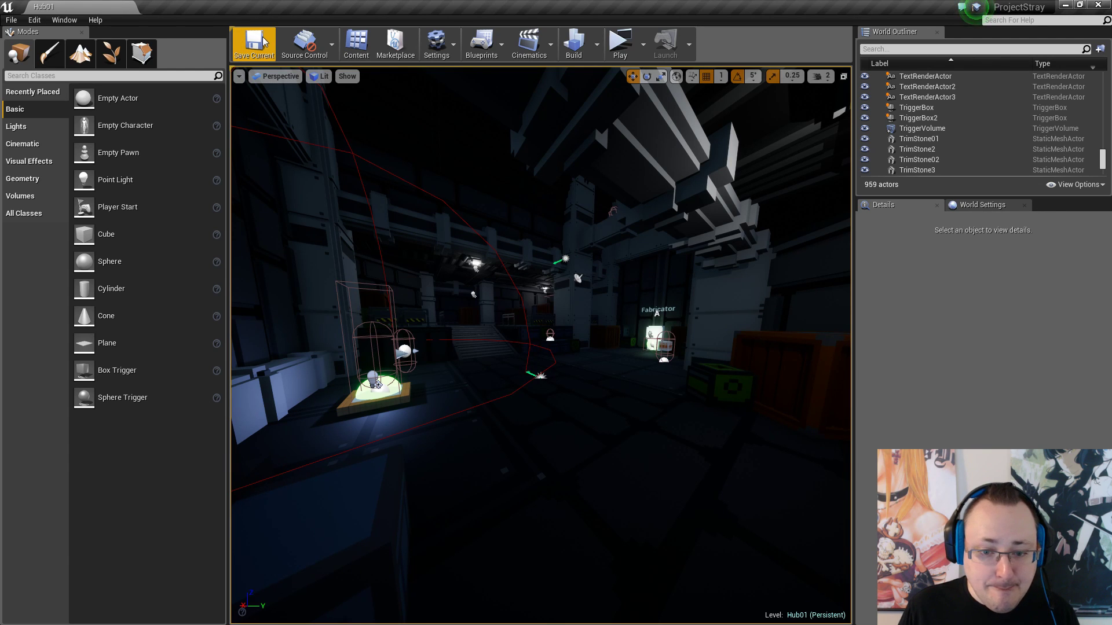
Launch a standalone game preview of Hub01 and maximize its window
right_click_drag(541, 347, 638, 340)
left_click(629, 58)
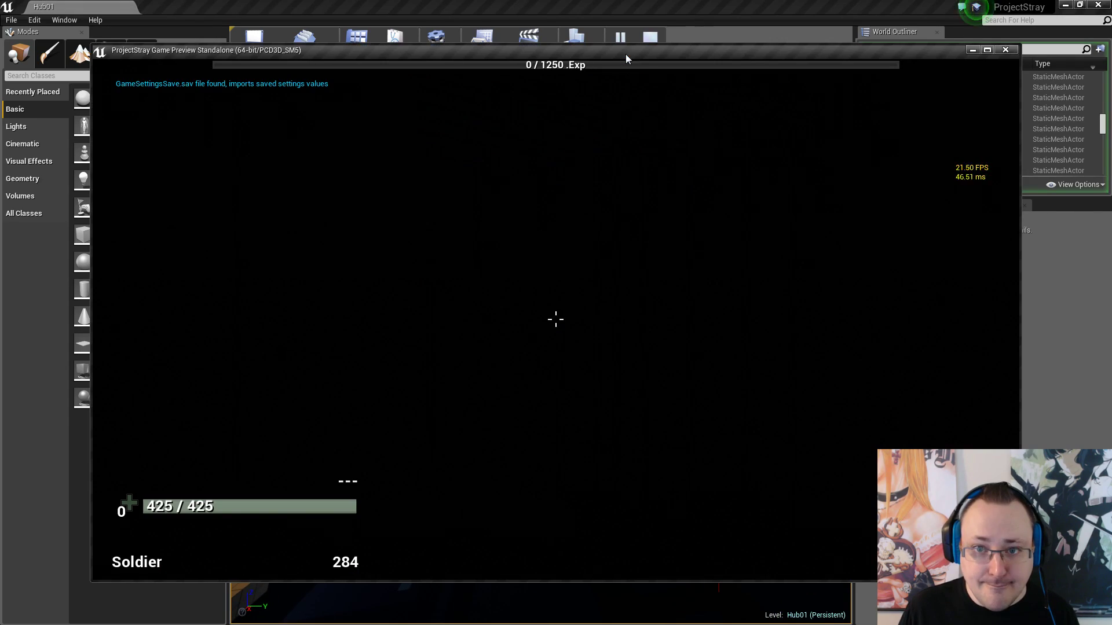
left_click(987, 49)
left_click(827, 372)
key("w")
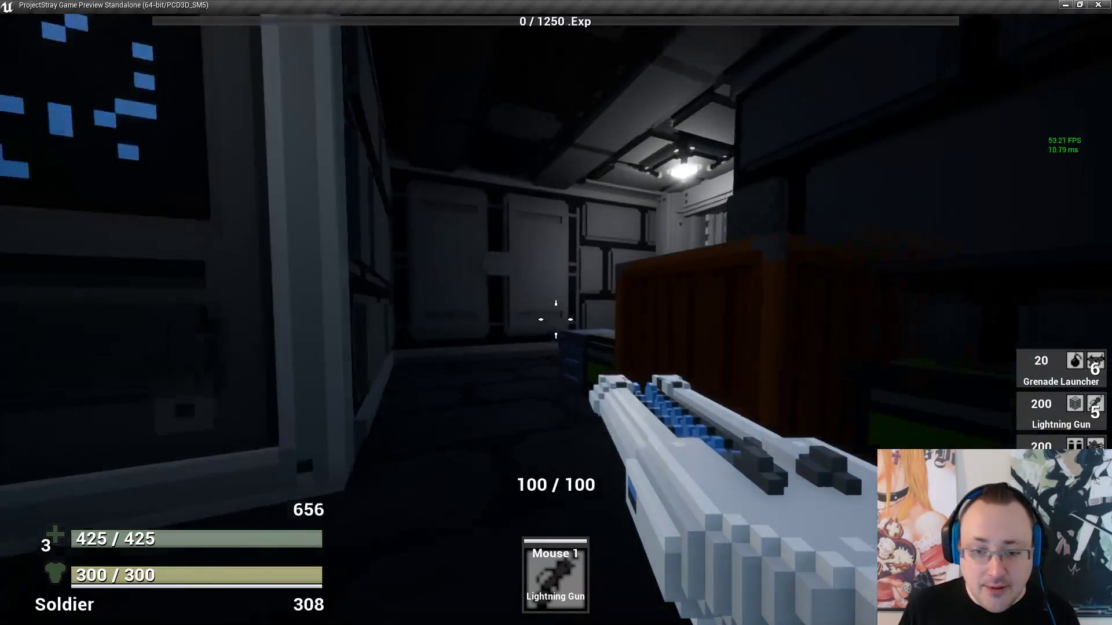
Playtest the Lightning Gun by firing and reloading it repeatedly while moving through the hub
left_click_drag(556, 319, 556, 320)
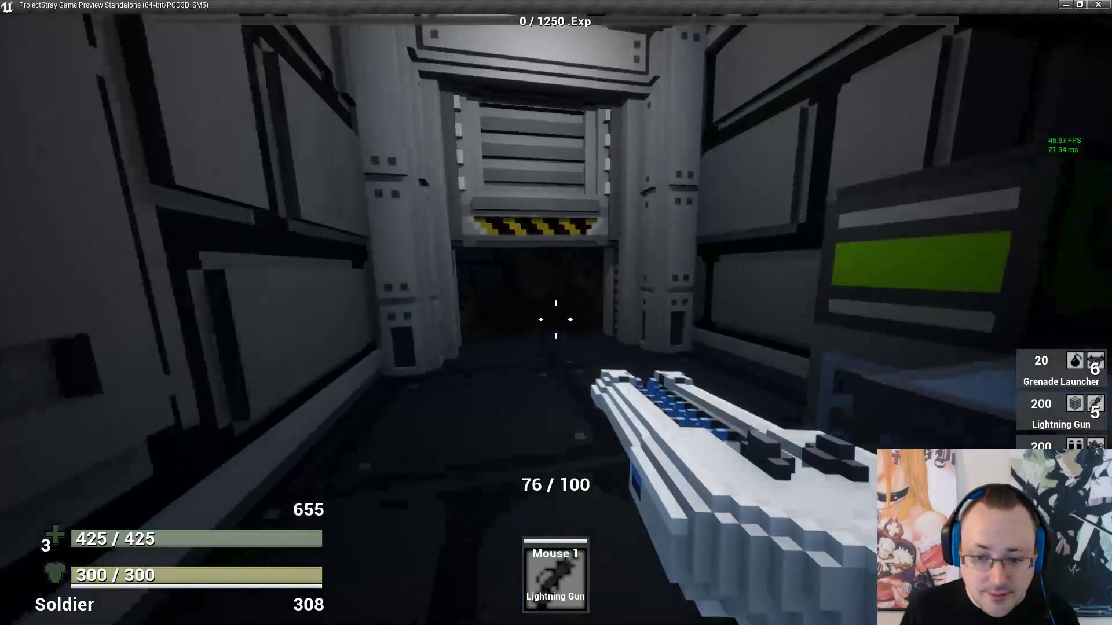
key("r")
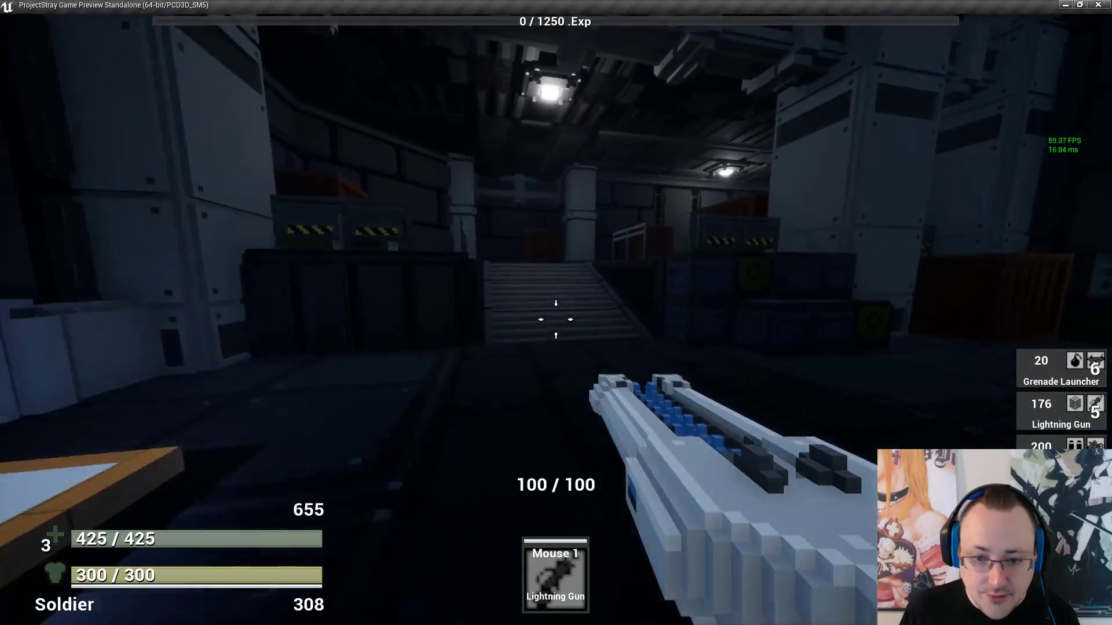
left_click_drag(556, 320, 556, 319)
key("r")
key("r")
key("r")
key("r")
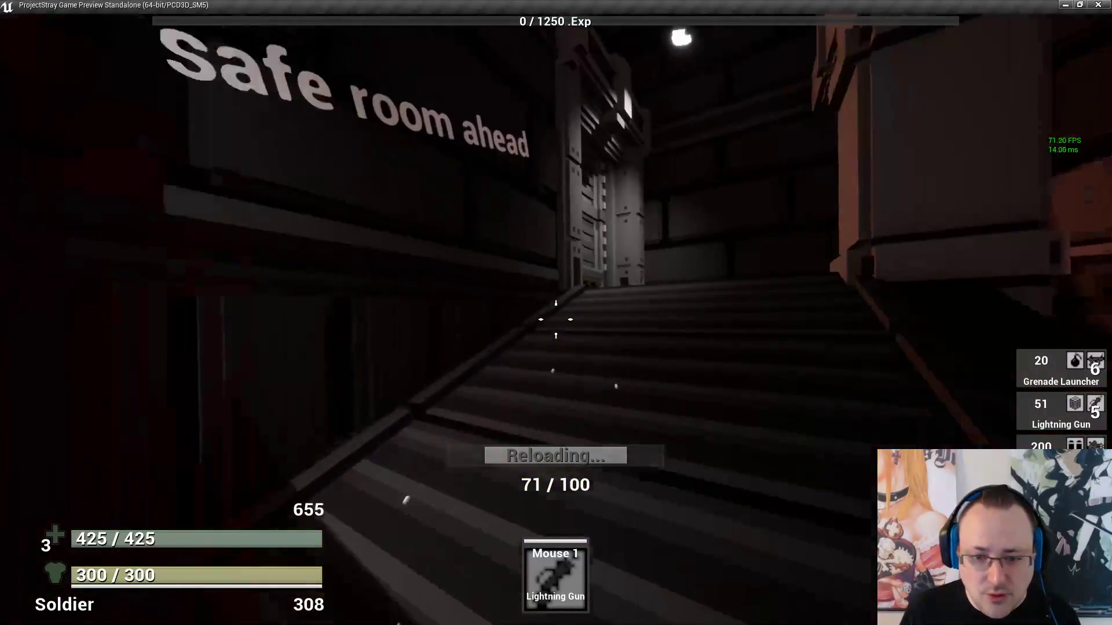
key("w")
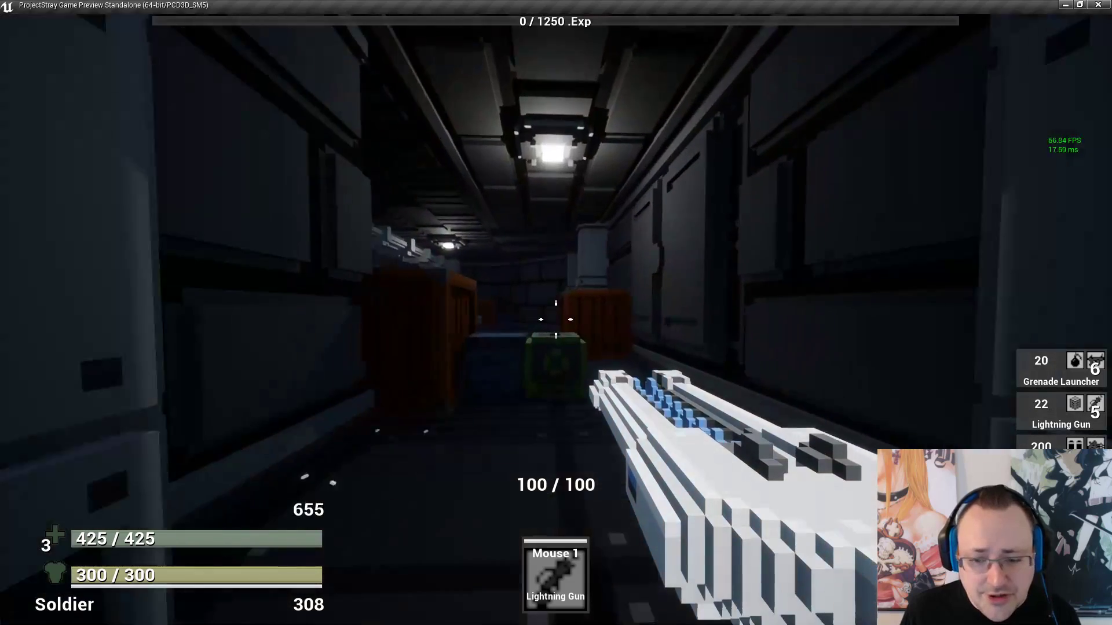
Switch to the Sniper Rifle and check the character's inventory of equipped weapons and stored items
key("space")
key("2")
key("3")
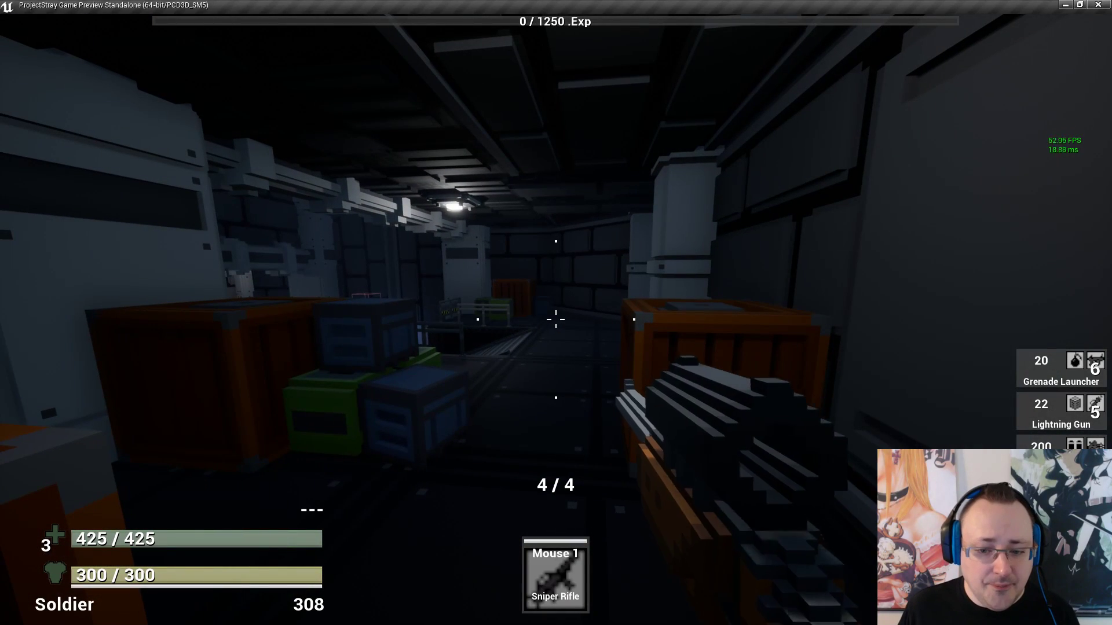
key("i")
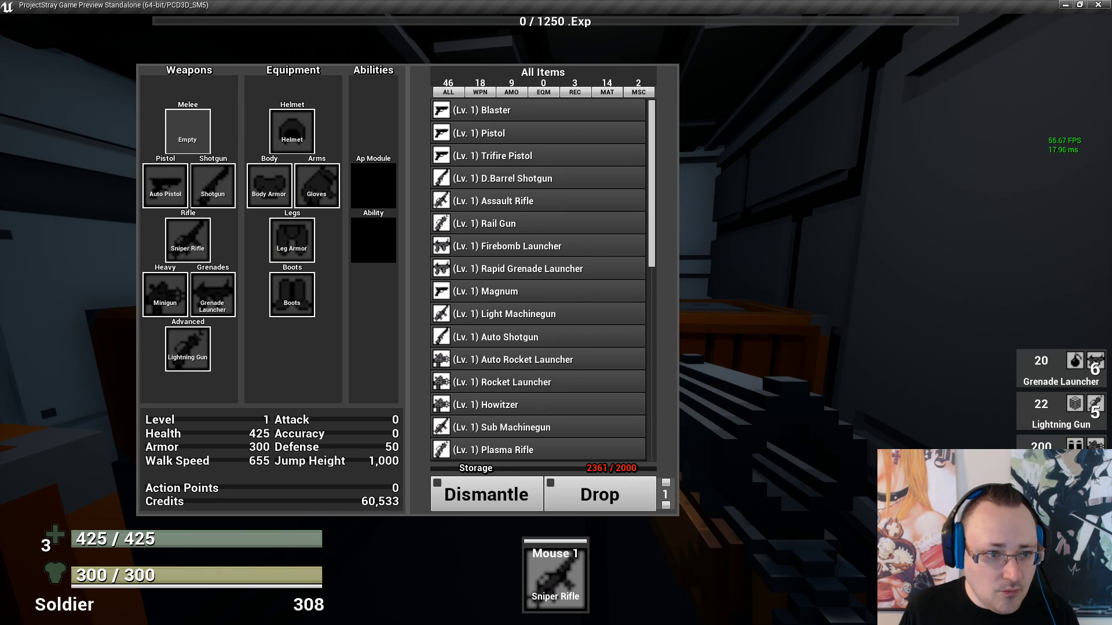
key("i")
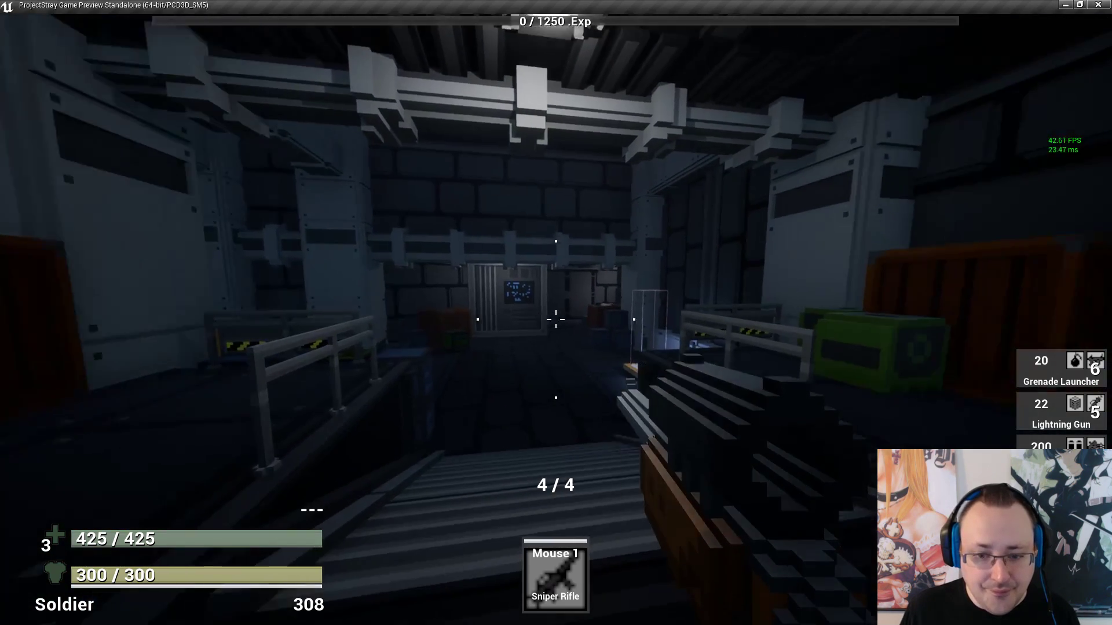
Aim through the Sniper Rifle's scope, fire one shot, reload it and end the game preview
right_click(556, 320)
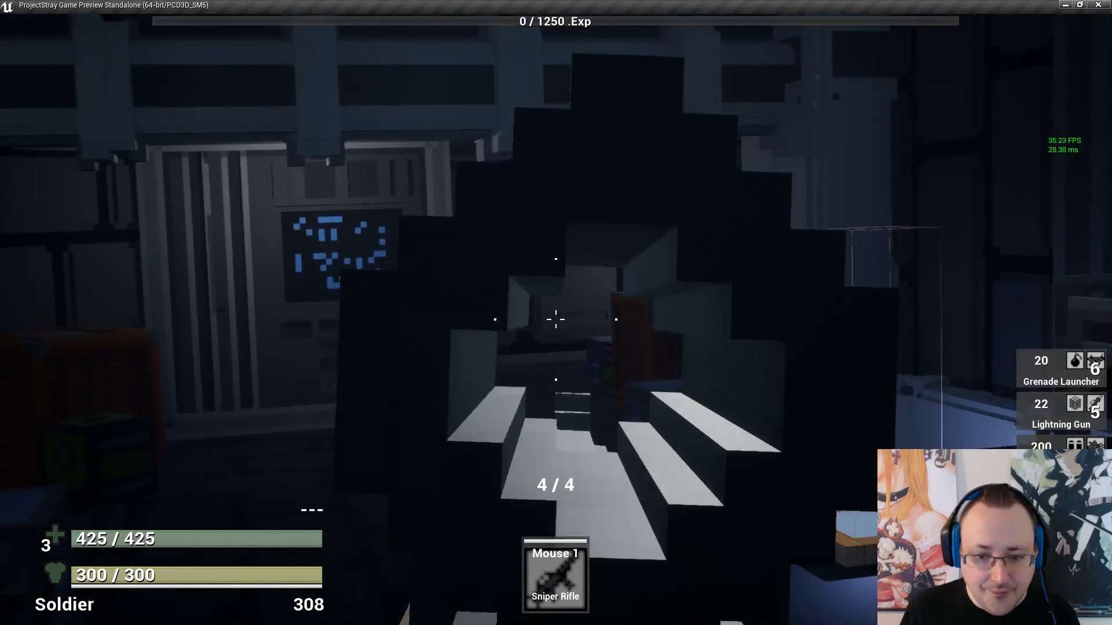
left_click(556, 320)
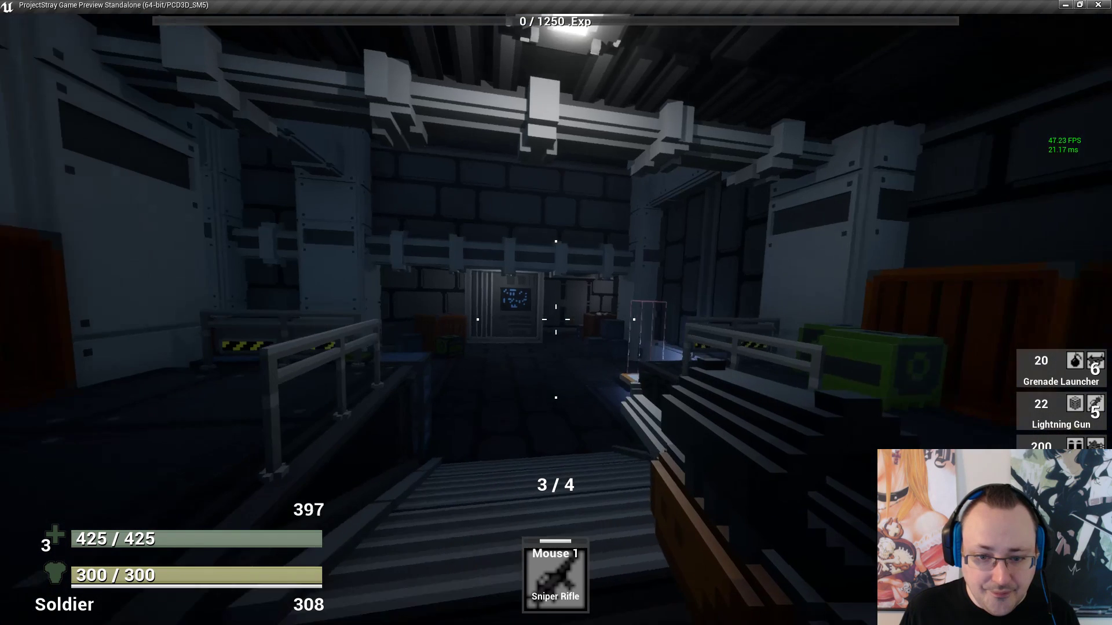
key("r")
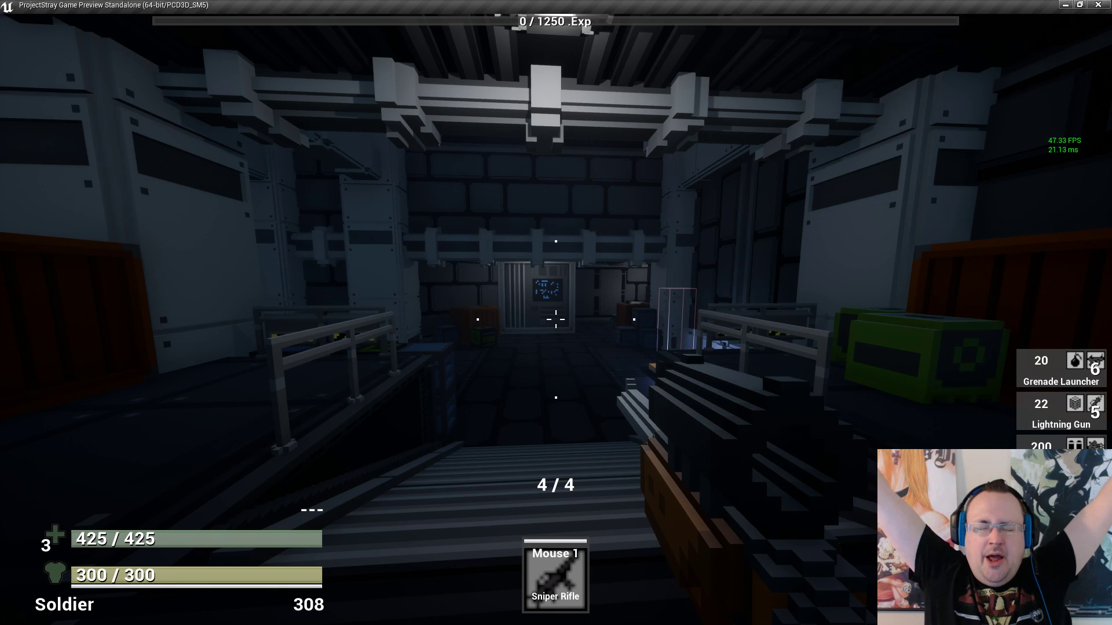
key("Escape")
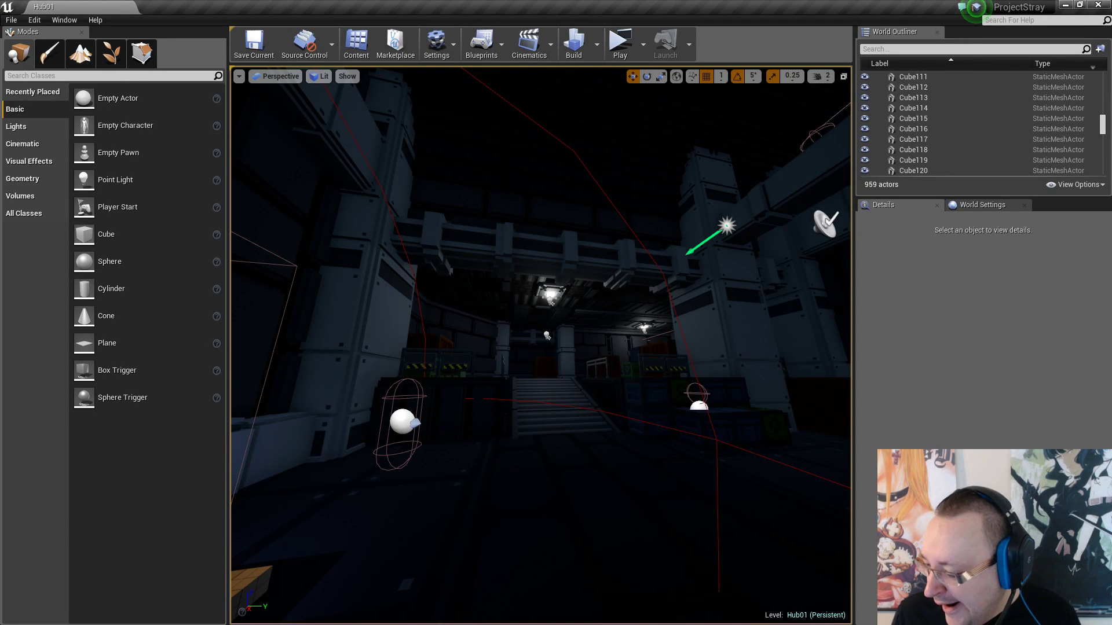
In the Content Browser, collapse the Effects, Graphics, Inventory and Sounds folders and expand World down to Entities
key("alt+Tab")
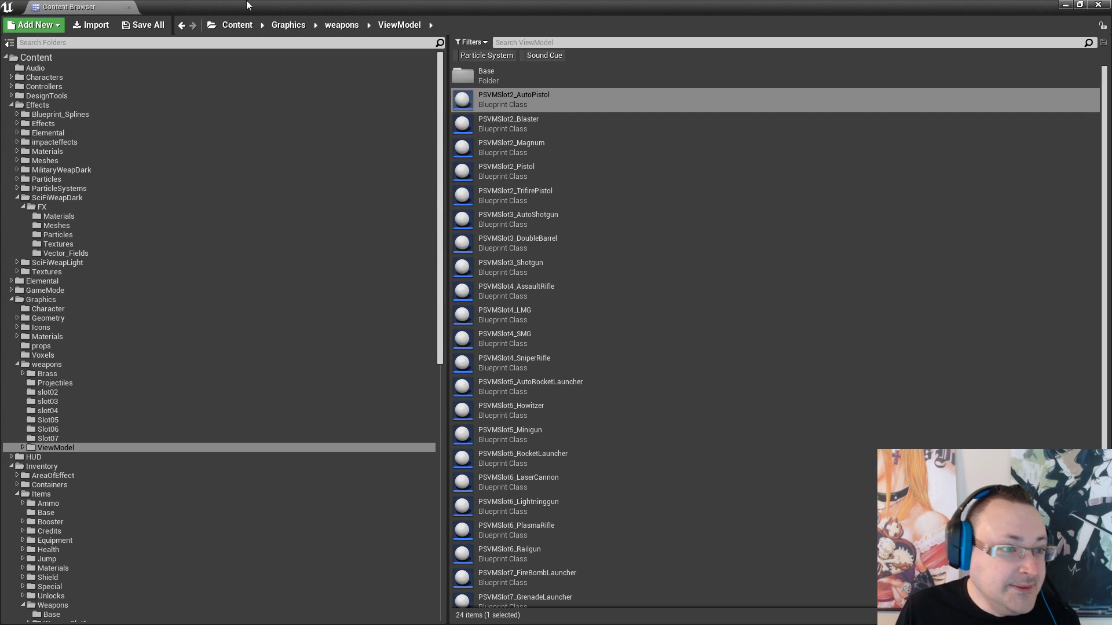
left_click(11, 105)
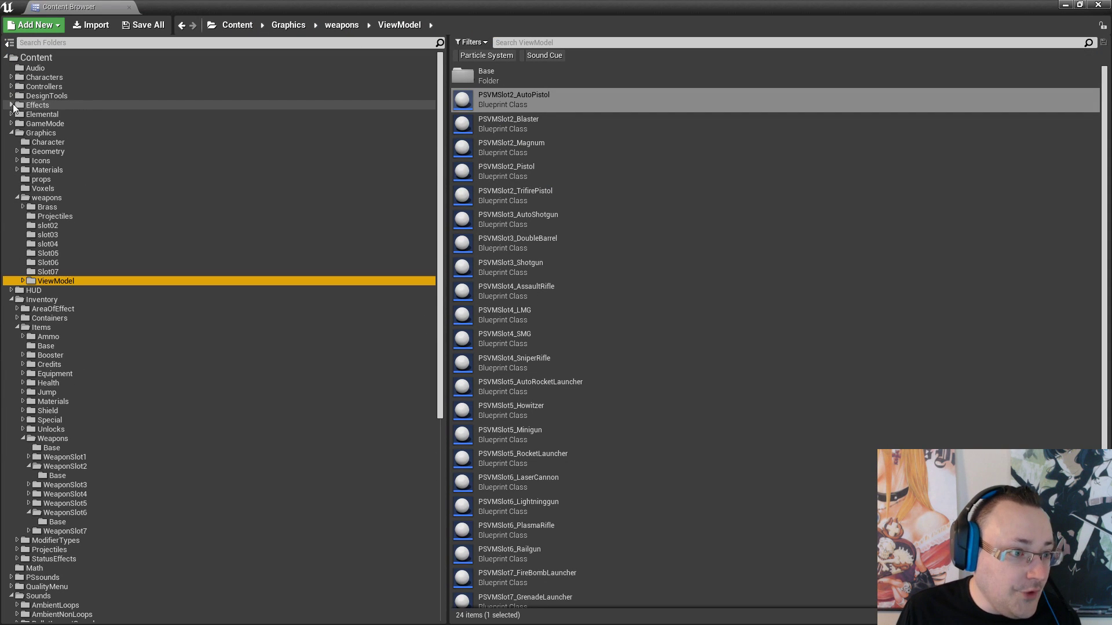
left_click(11, 133)
left_click(11, 151)
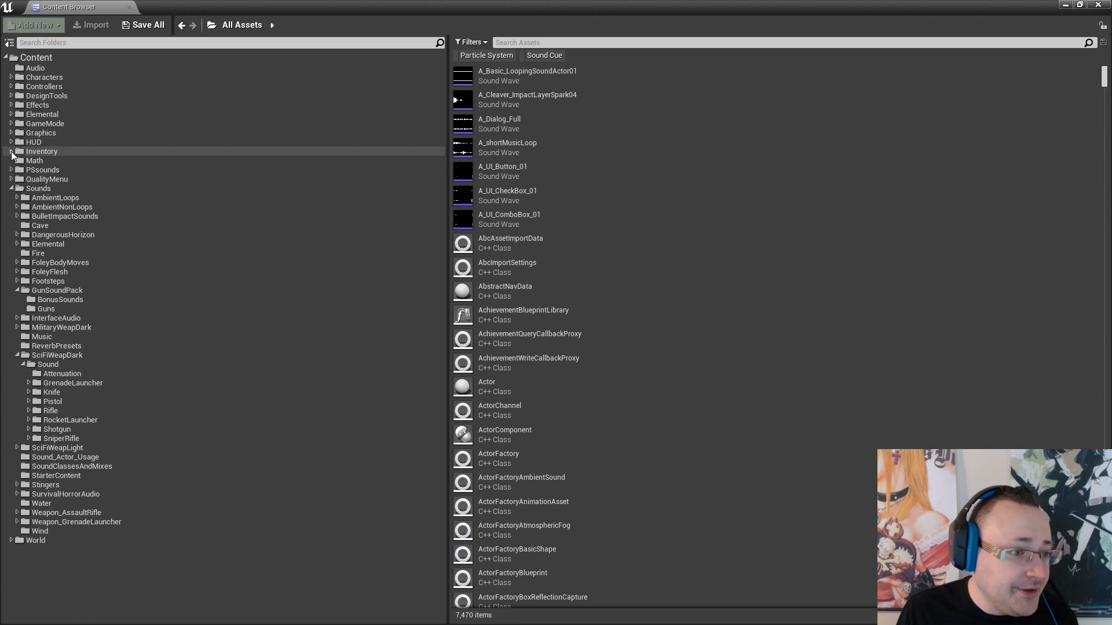
left_click(11, 188)
left_click(11, 198)
left_click(17, 207)
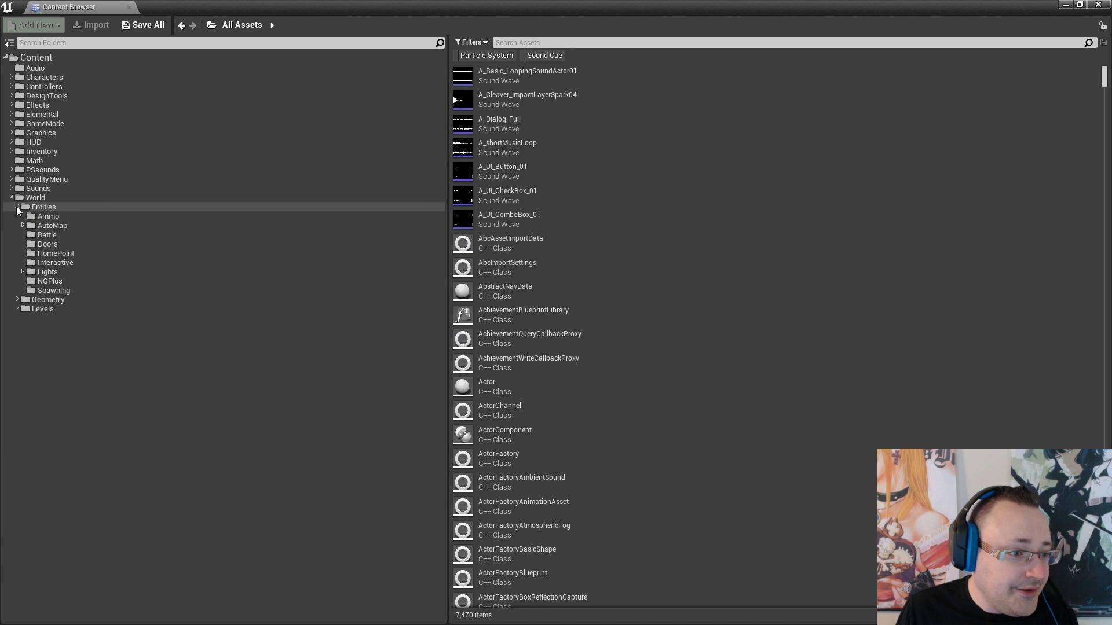
Open the PSTravelSpawn blueprint from the World/Entities/HomePoint folder
left_click(37, 291)
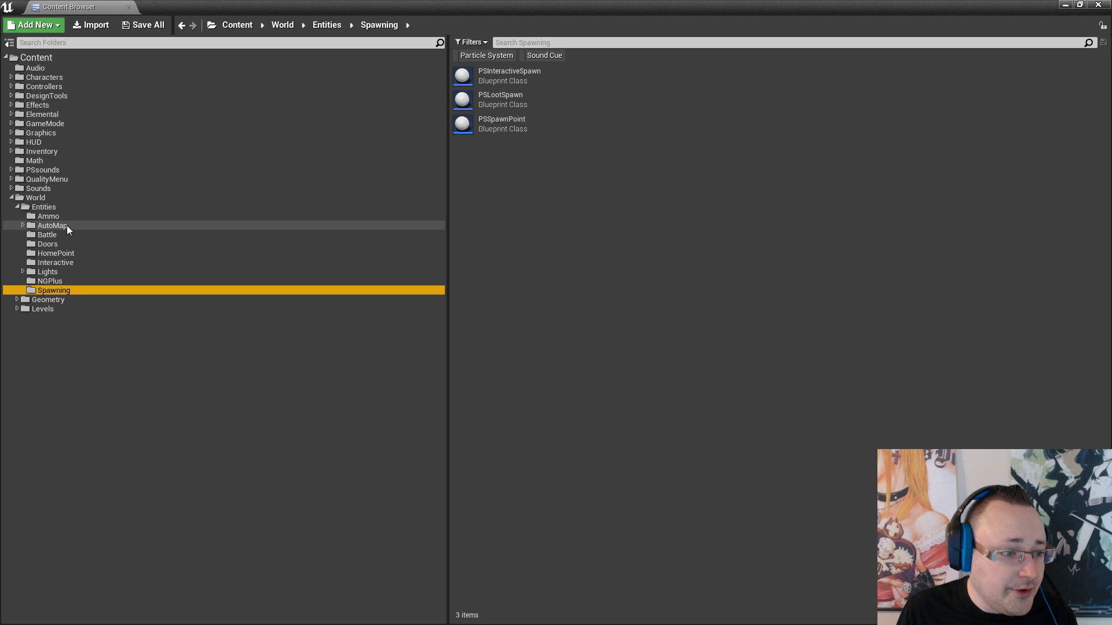
left_click(68, 253)
left_click(527, 215)
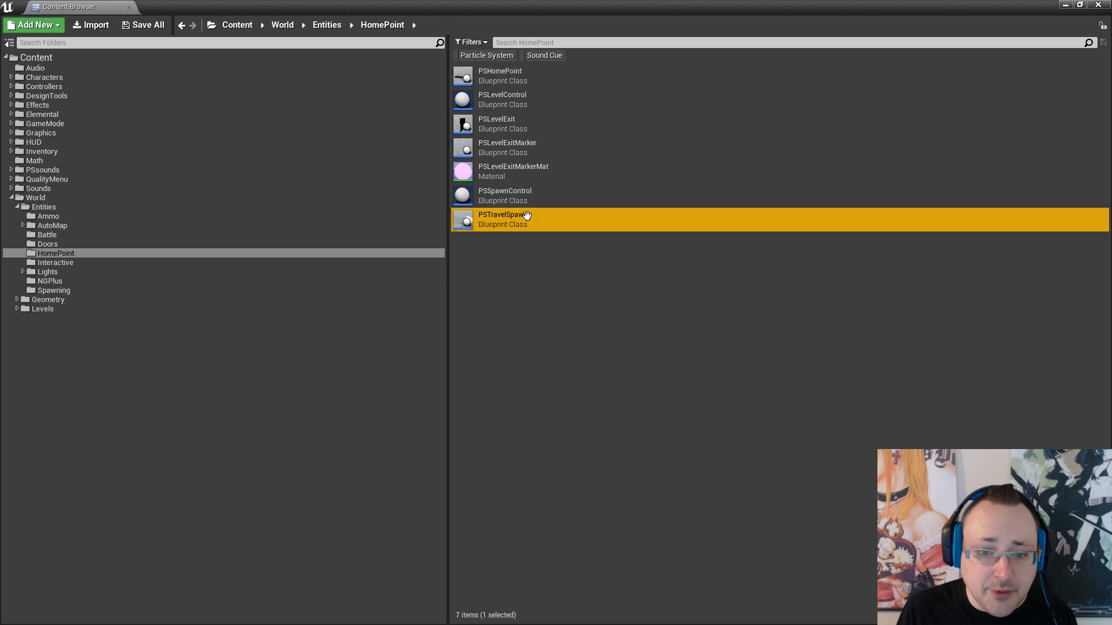
double_click(527, 215)
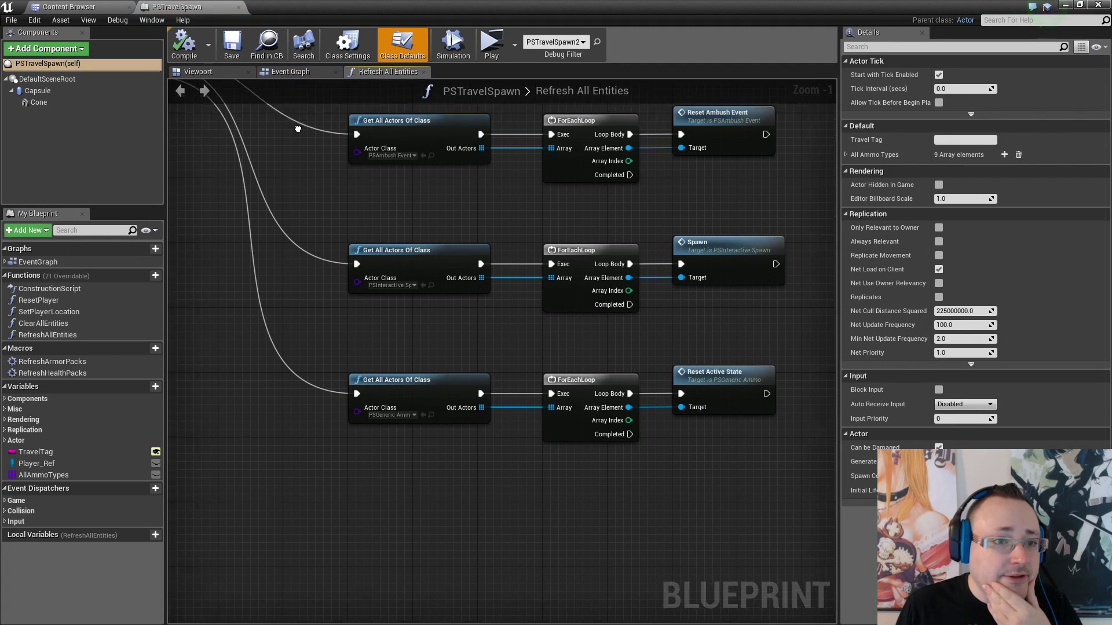
Follow the ActivateSpawnPoint chain in the Event Graph and open the Reset Player function
left_click(275, 71)
scroll(579, 286, "down", 6)
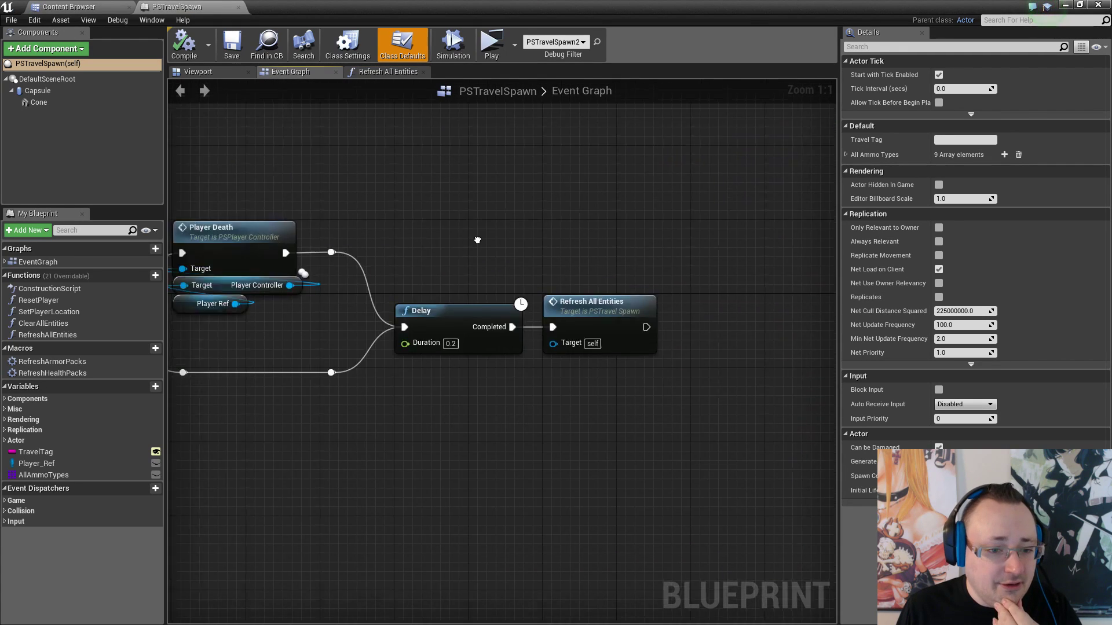
scroll(337, 295, "up", 3)
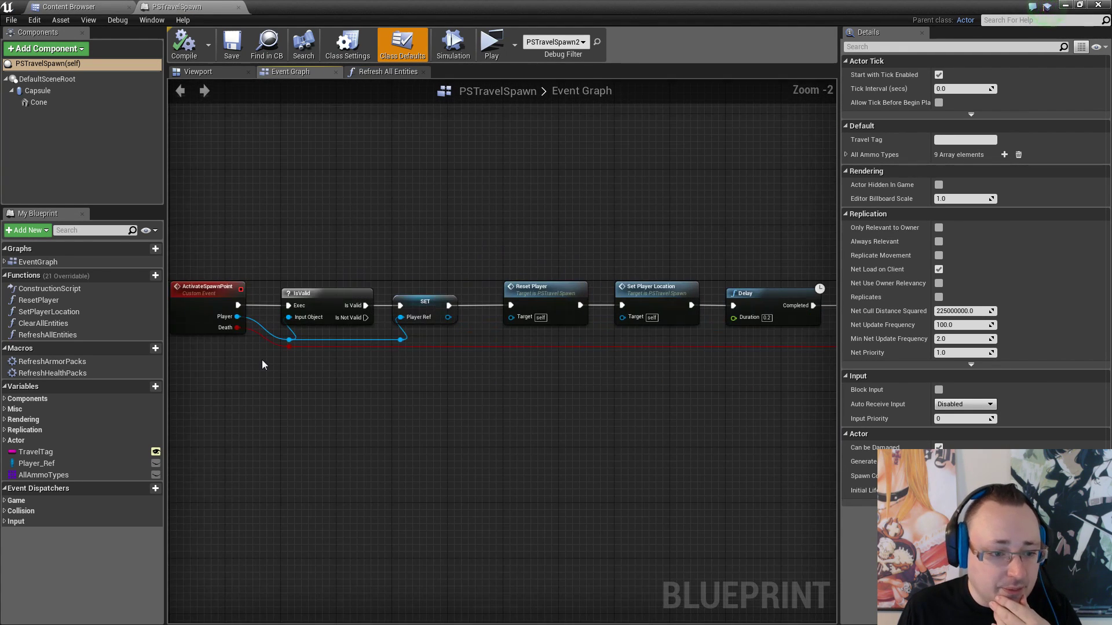
right_click_drag(716, 348, 682, 354)
scroll(521, 324, "up", 3)
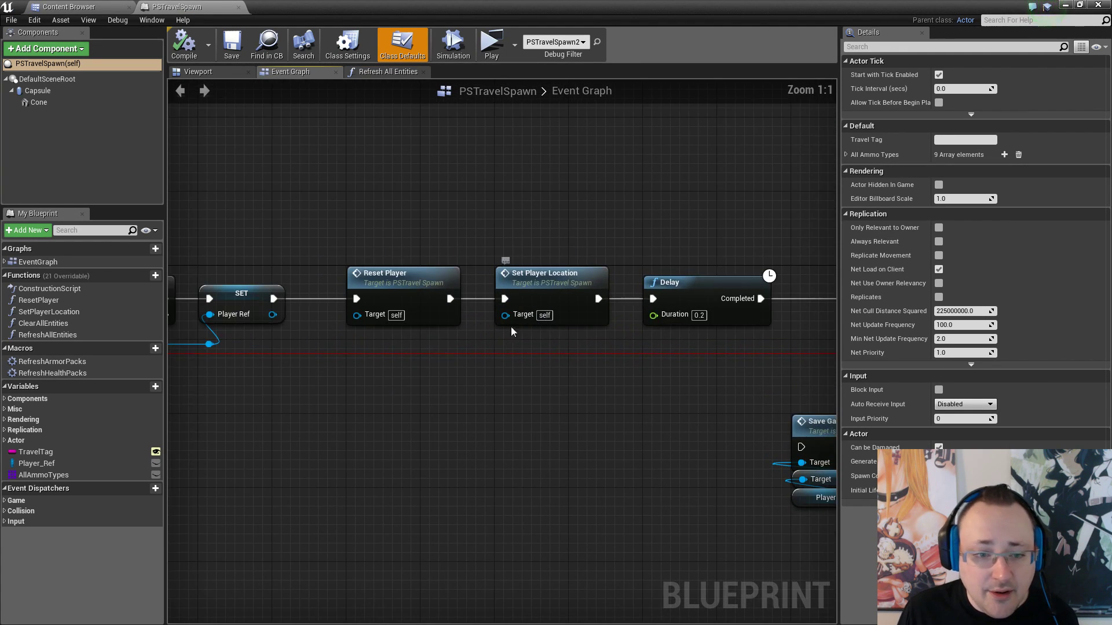
double_click(410, 283)
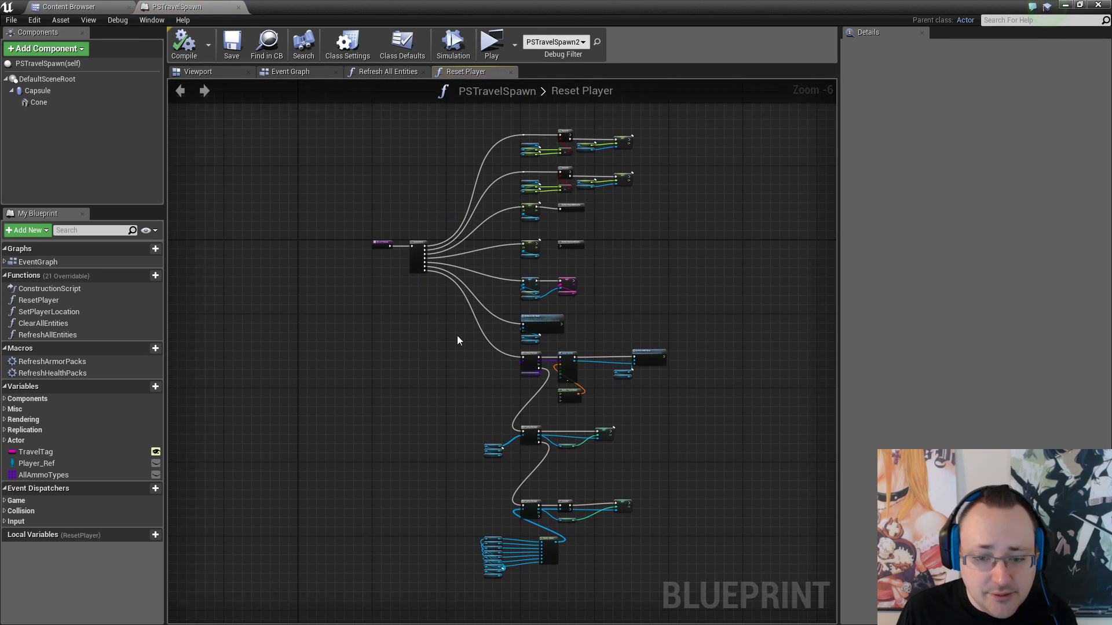
Add a Boolean input named Death to the Reset Player function
right_click_drag(457, 335, 587, 454)
scroll(435, 352, "up", 7)
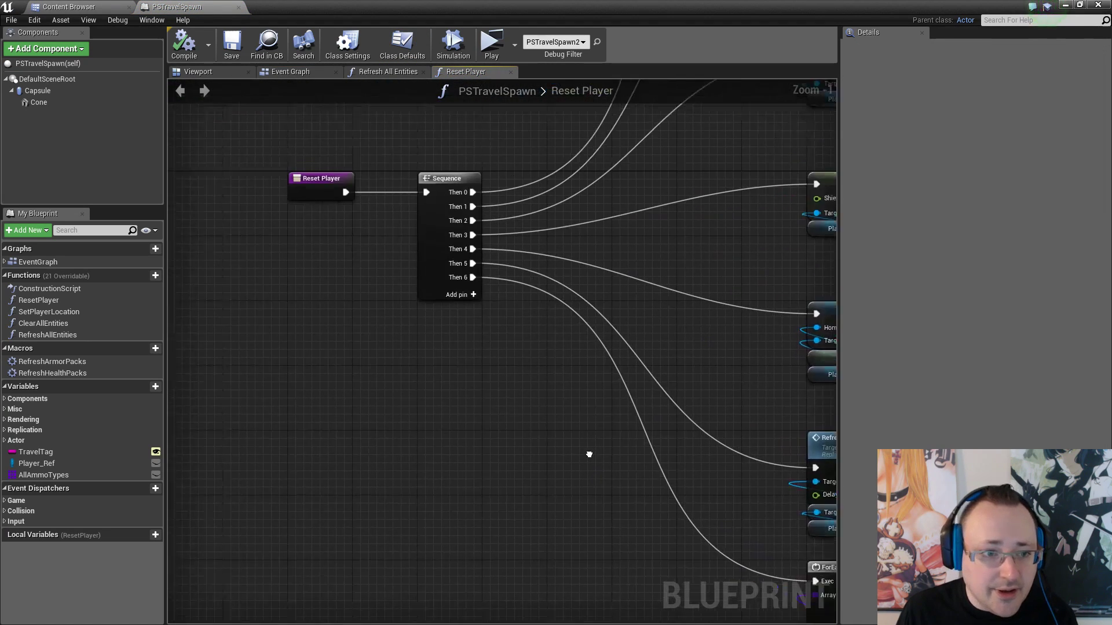
left_click(395, 214)
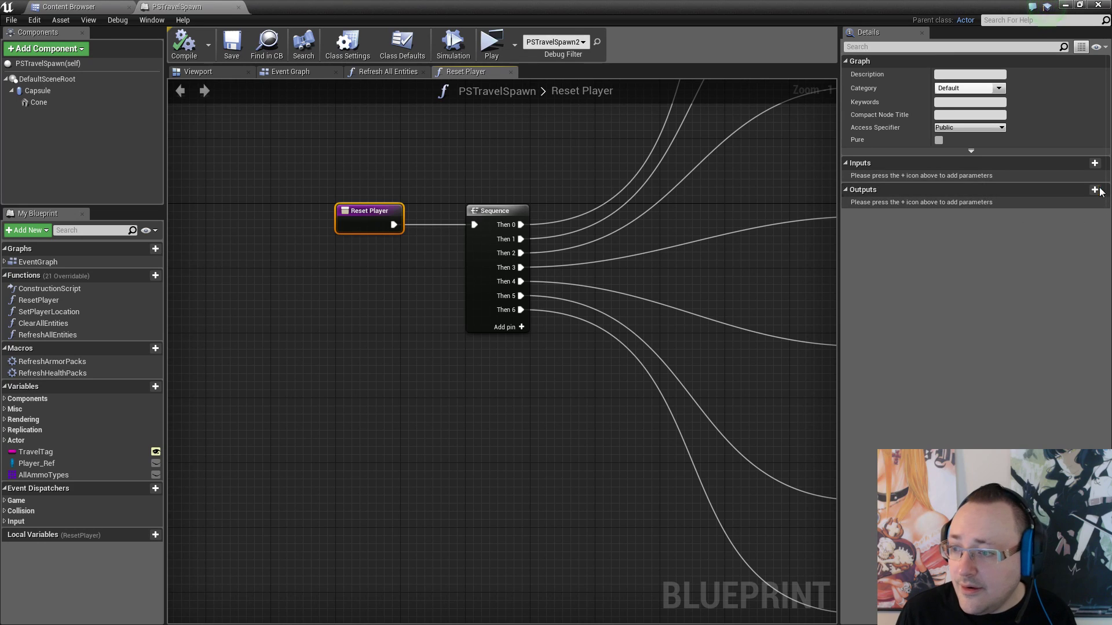
left_click(1095, 164)
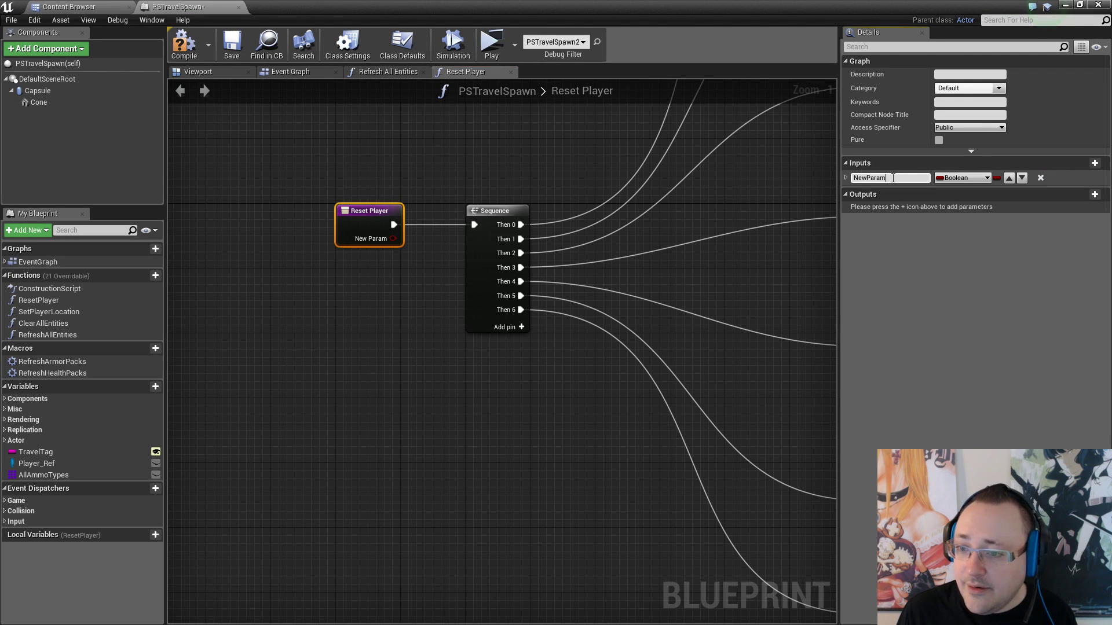
left_click(892, 178)
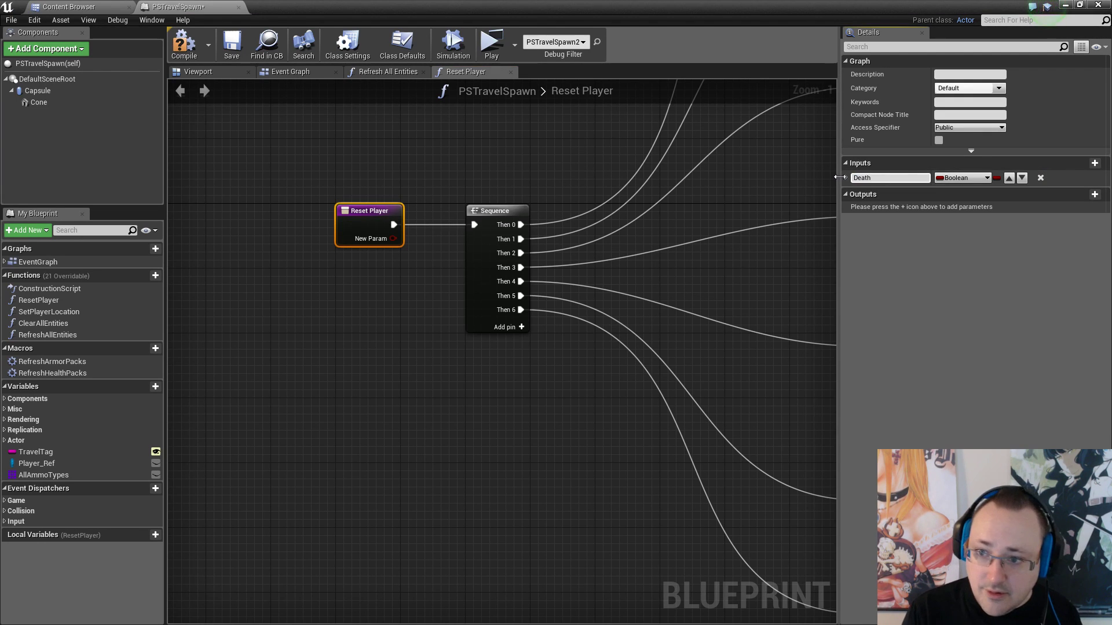
left_click(485, 401)
Review the ammo and magazine refill loops, then add a Branch conditioned on Death just before the All Ammo Types ForEachLoop
right_click_drag(658, 523, 262, 206)
right_click_drag(431, 397, 348, 324)
right_click_drag(432, 349, 343, 313)
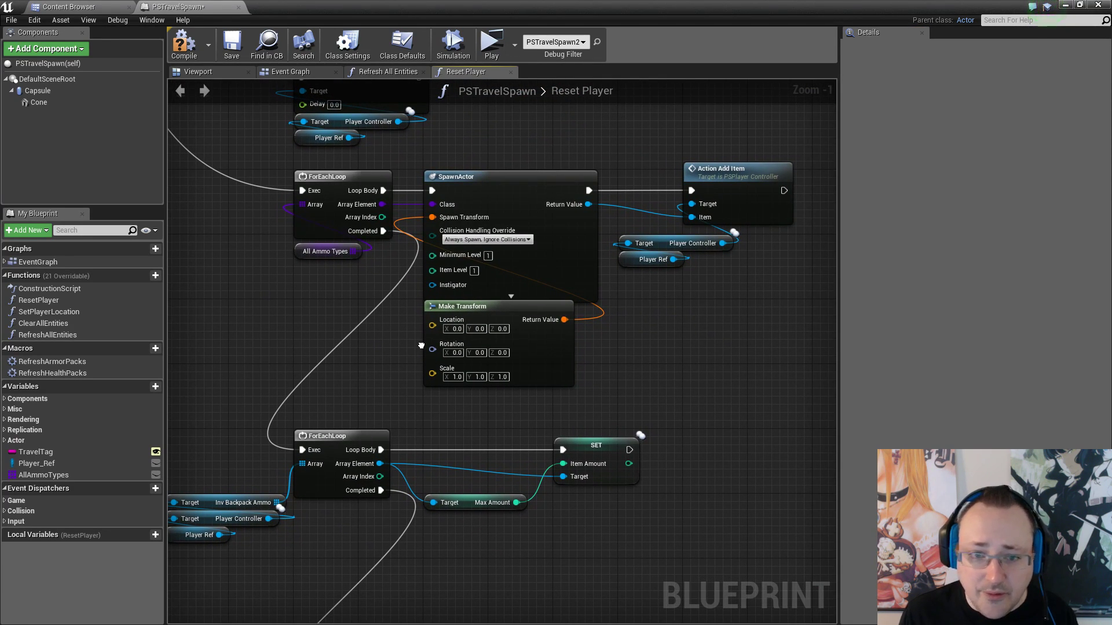
right_click_drag(421, 346, 500, 80)
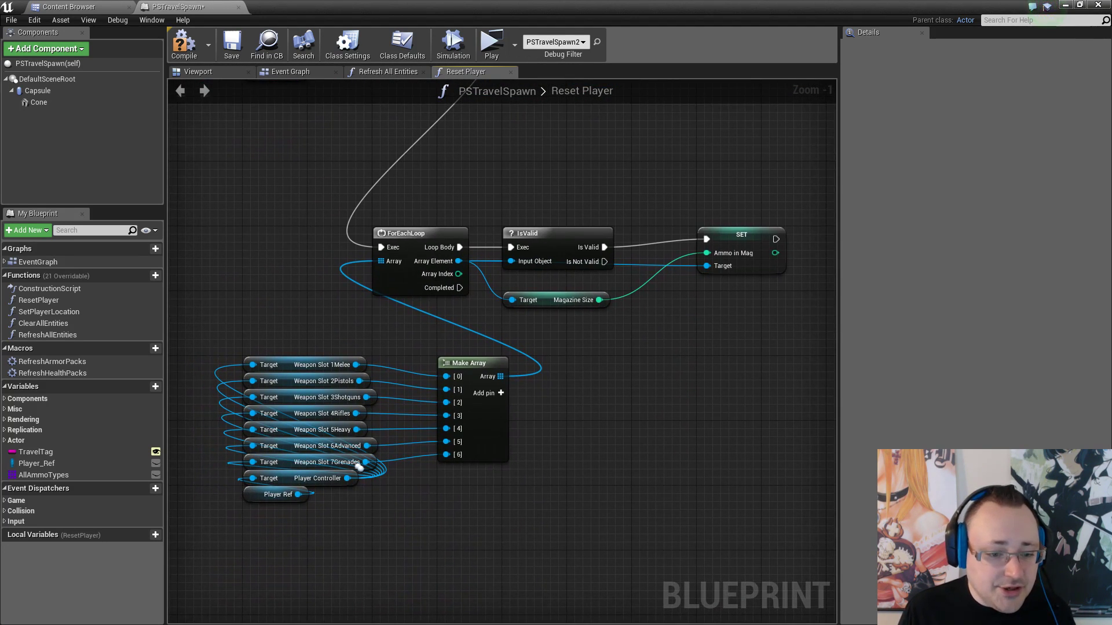
right_click_drag(359, 467, 834, 619)
right_click_drag(638, 478, 591, 371)
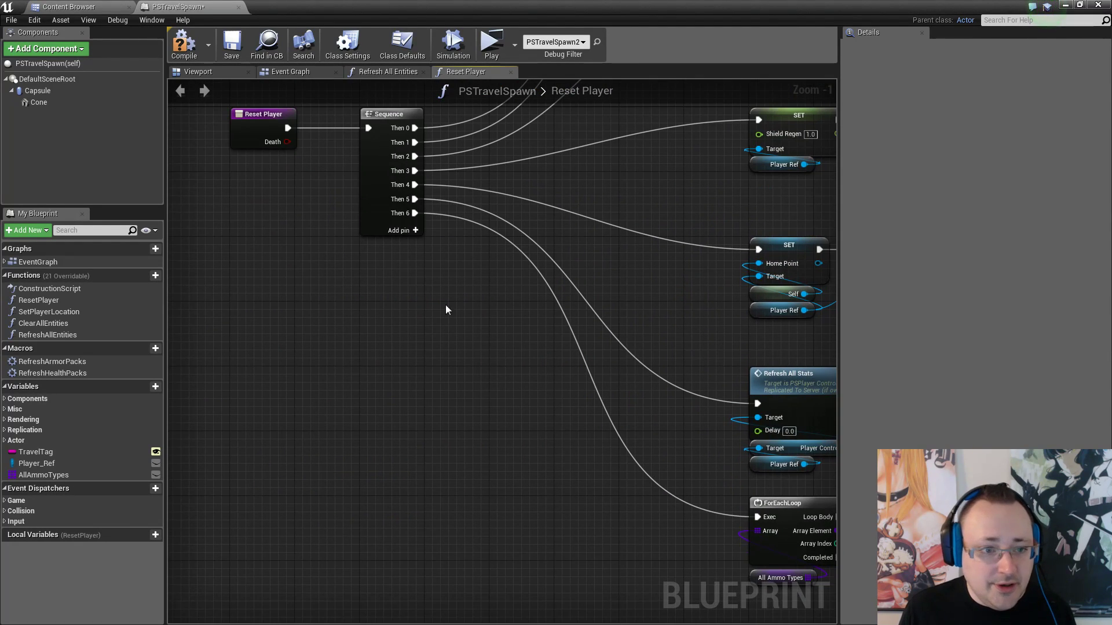
left_click_drag(286, 142, 454, 464)
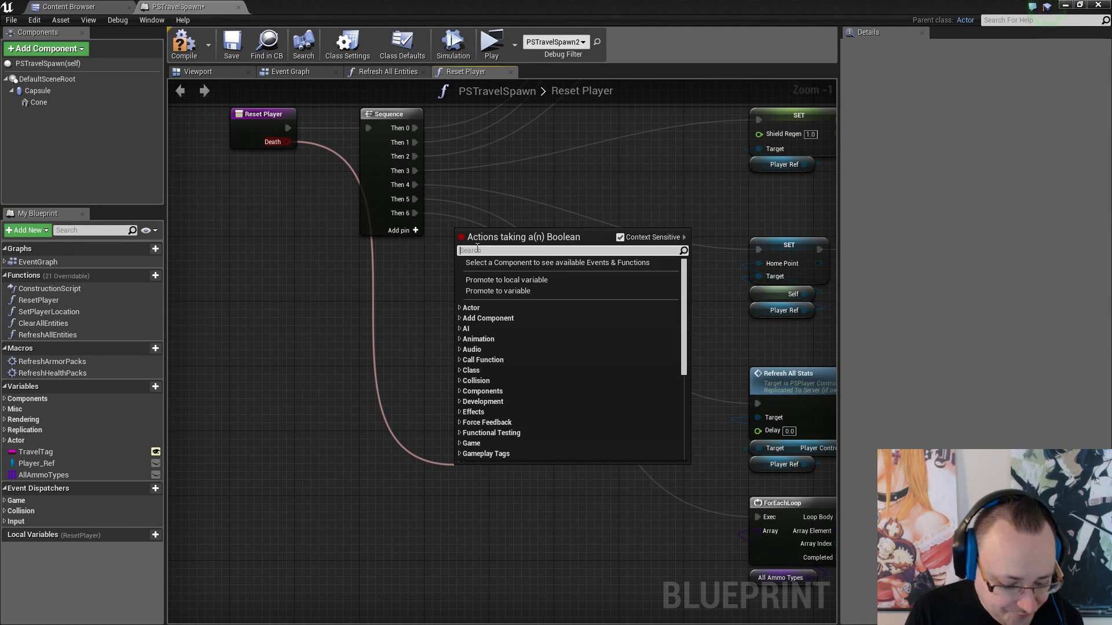
type("branch")
left_click(491, 284)
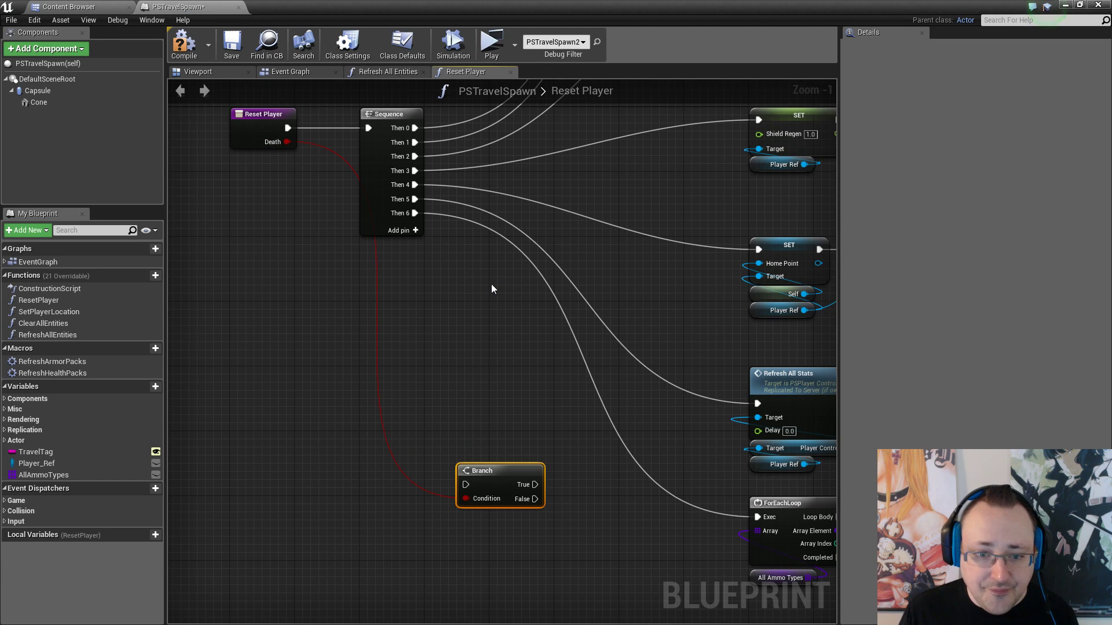
left_click_drag(502, 461, 643, 503)
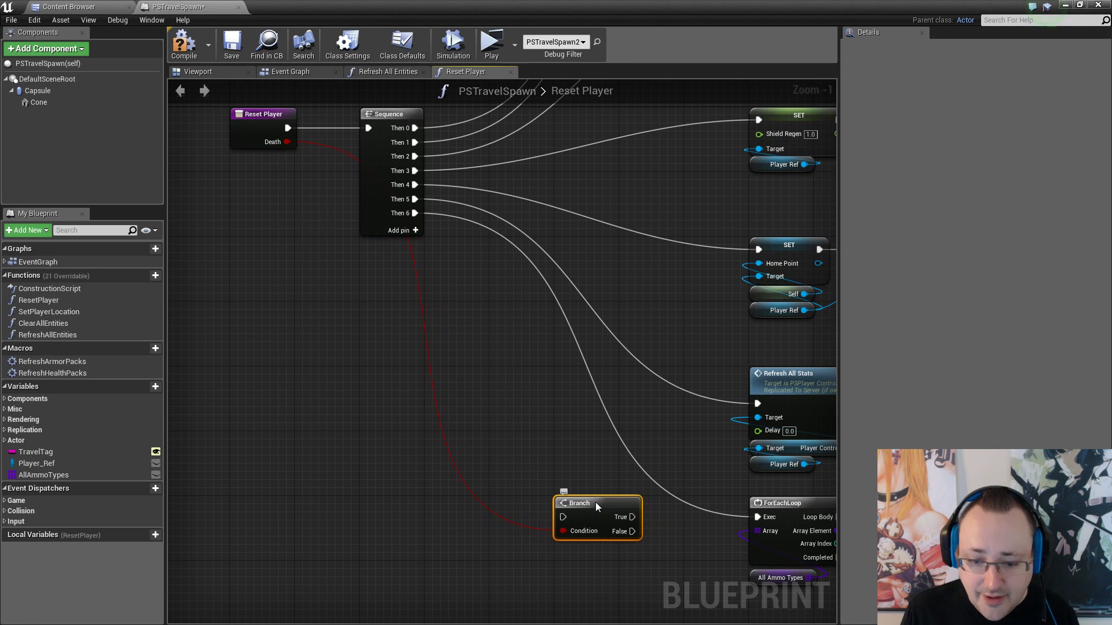
Route the Sequence's Then 6 output into the Branch and connect its True output to the All Ammo Types ForEachLoop
left_click_drag(415, 214, 563, 517)
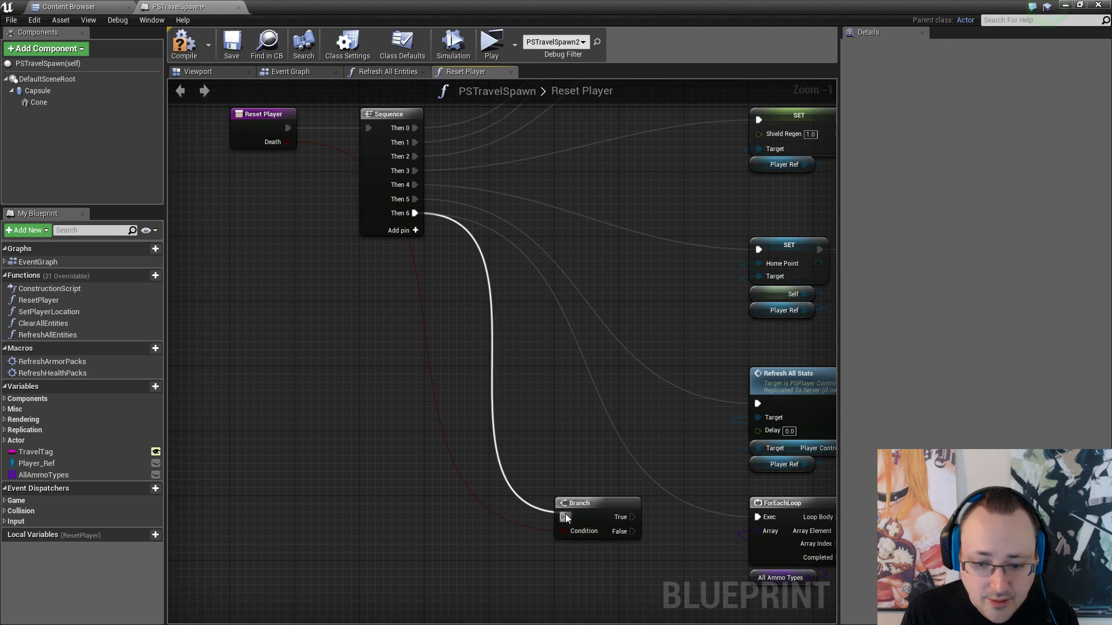
right_click_drag(565, 513, 605, 406)
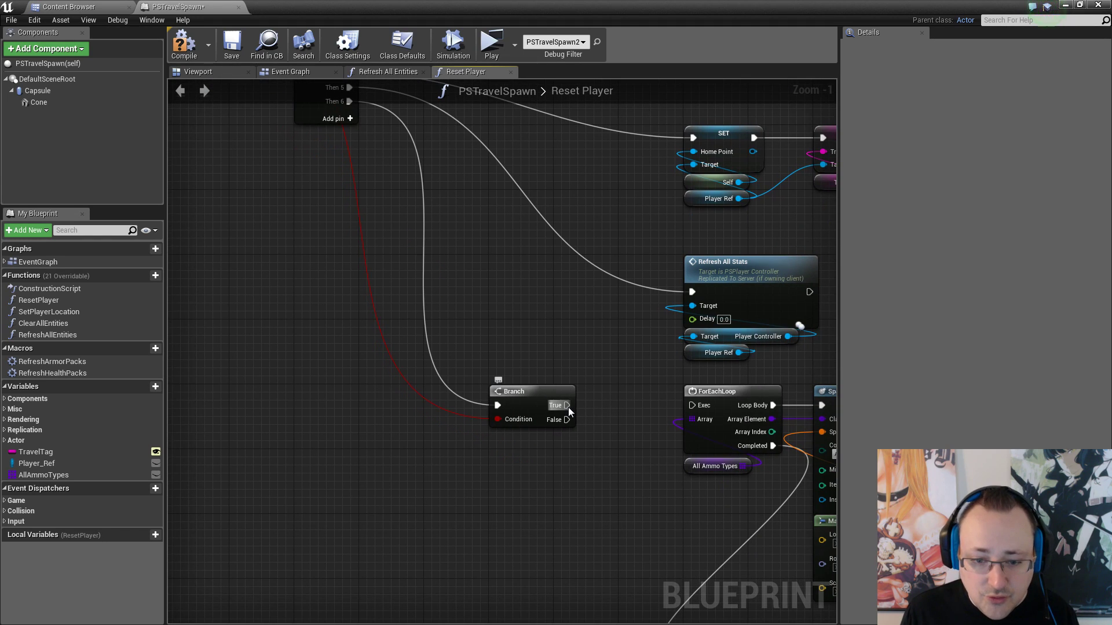
left_click_drag(567, 405, 692, 405)
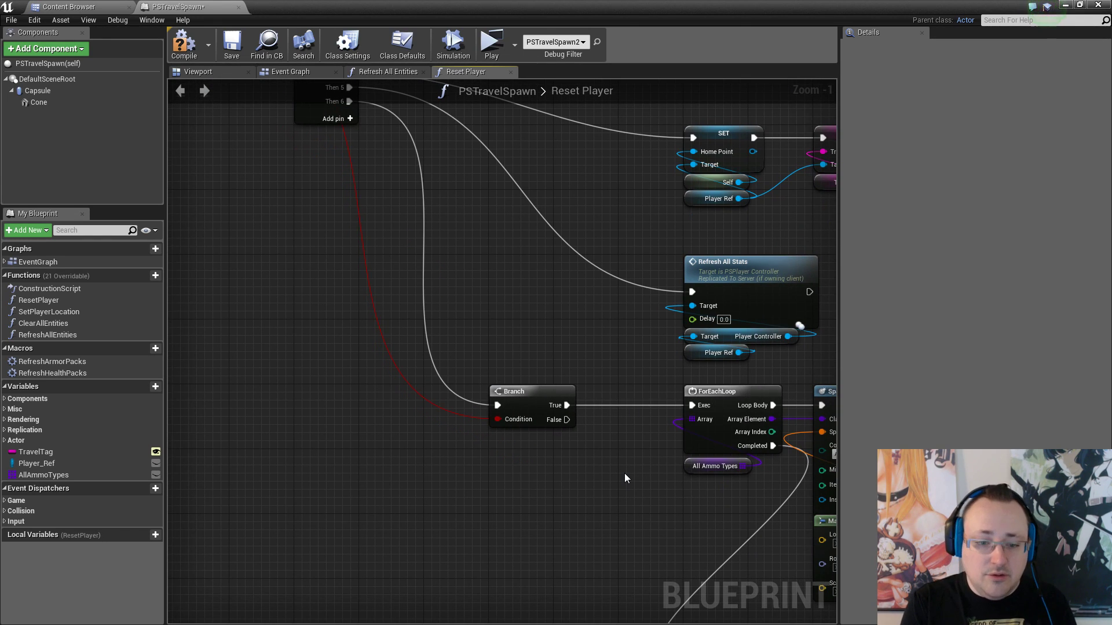
In the Event Graph, add a reroute point on the Death wire and connect it to the Reset Player call's Death input
left_click(290, 72)
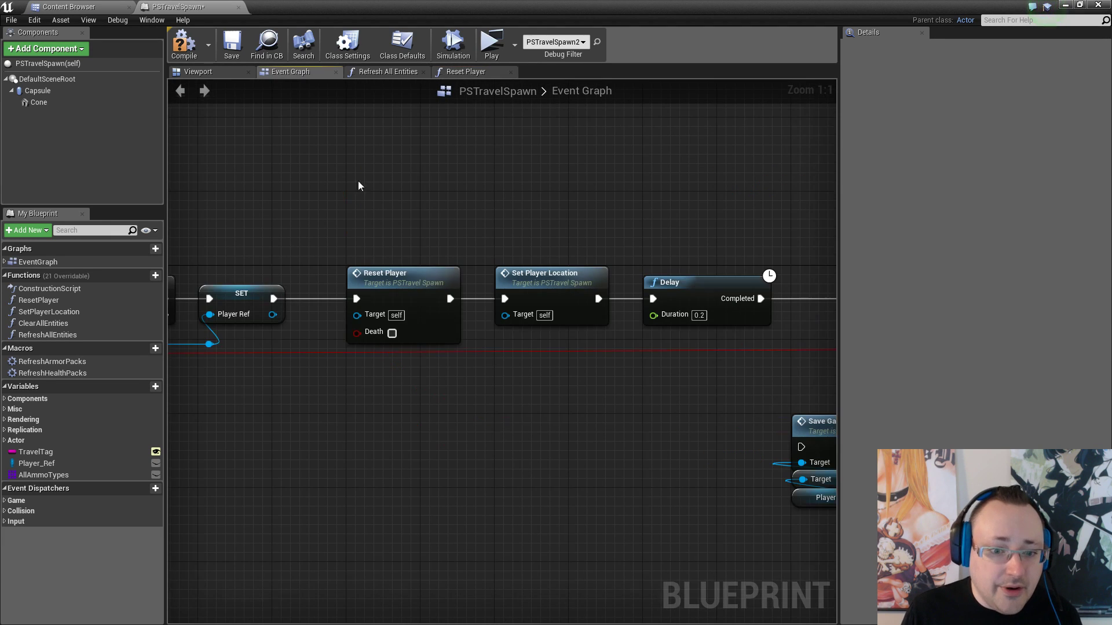
right_click_drag(416, 363, 531, 360)
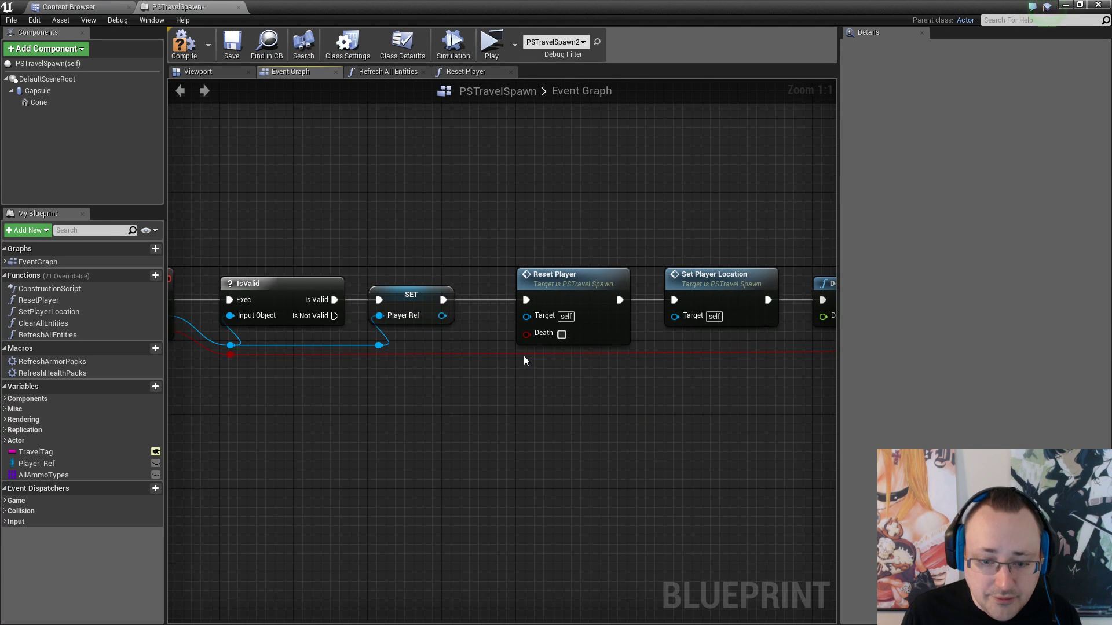
double_click(524, 354)
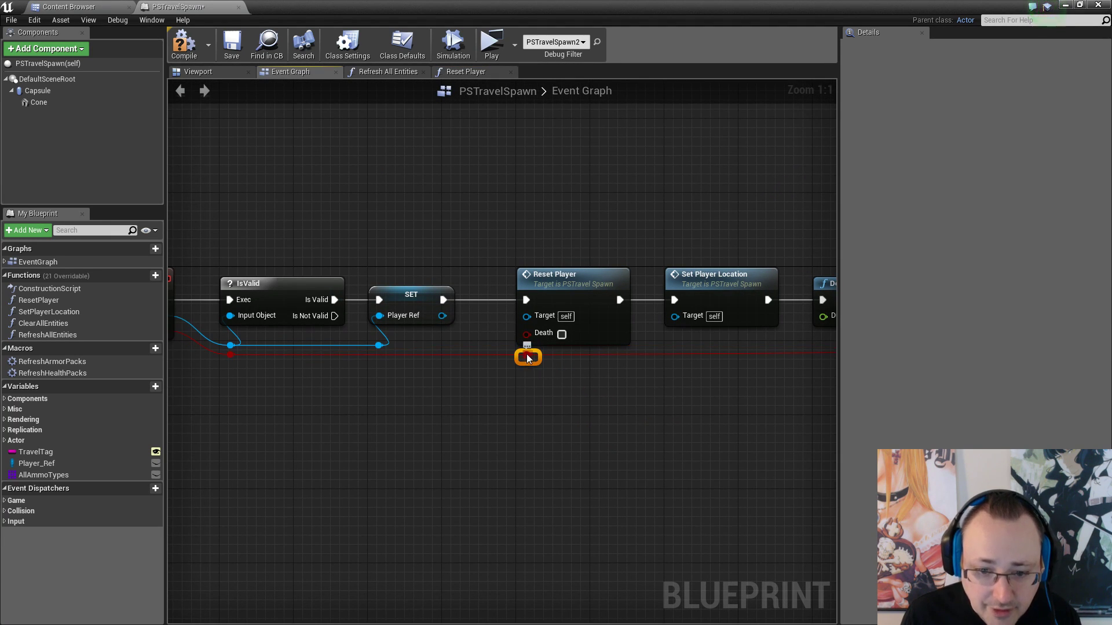
left_click_drag(528, 359, 524, 334)
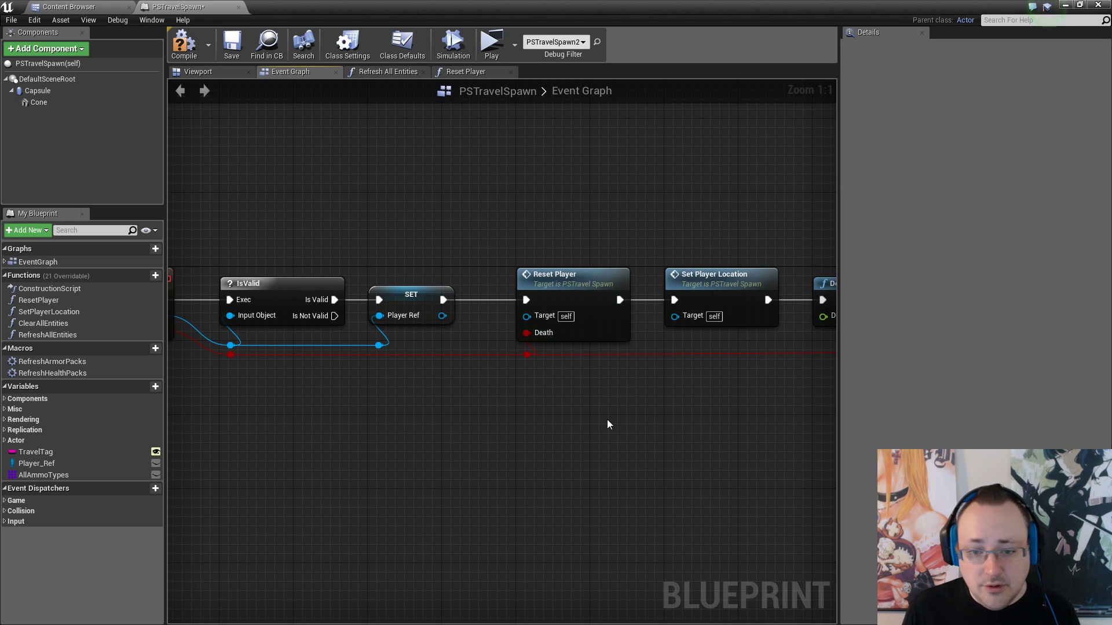
Compile and save the PSTravelSpawn blueprint
left_click(232, 44)
scroll(524, 310, "down", 5)
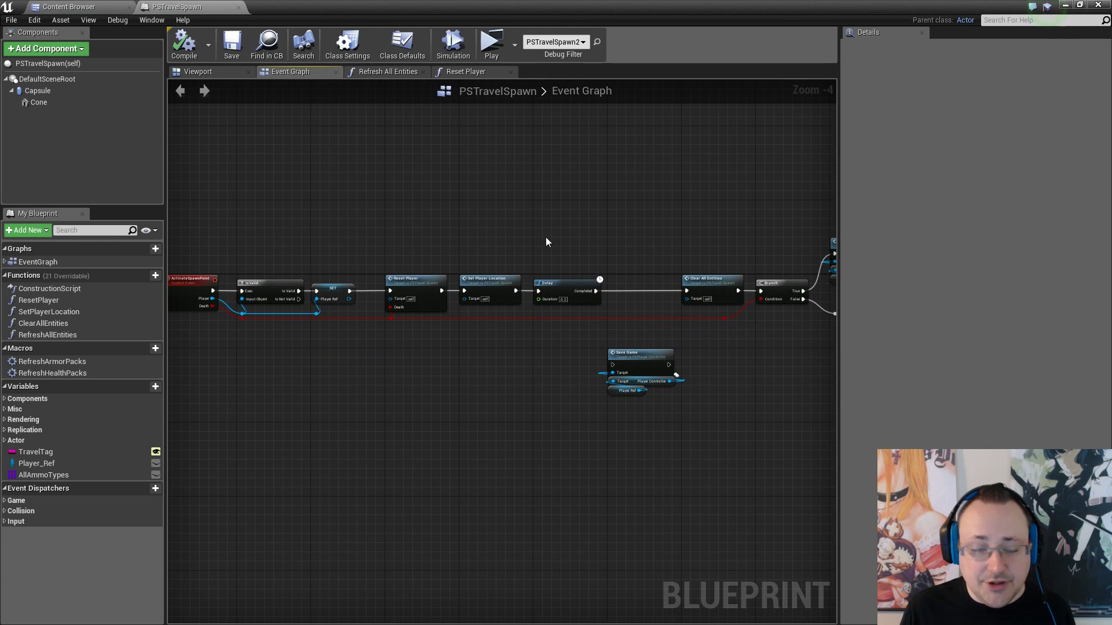
left_click(232, 44)
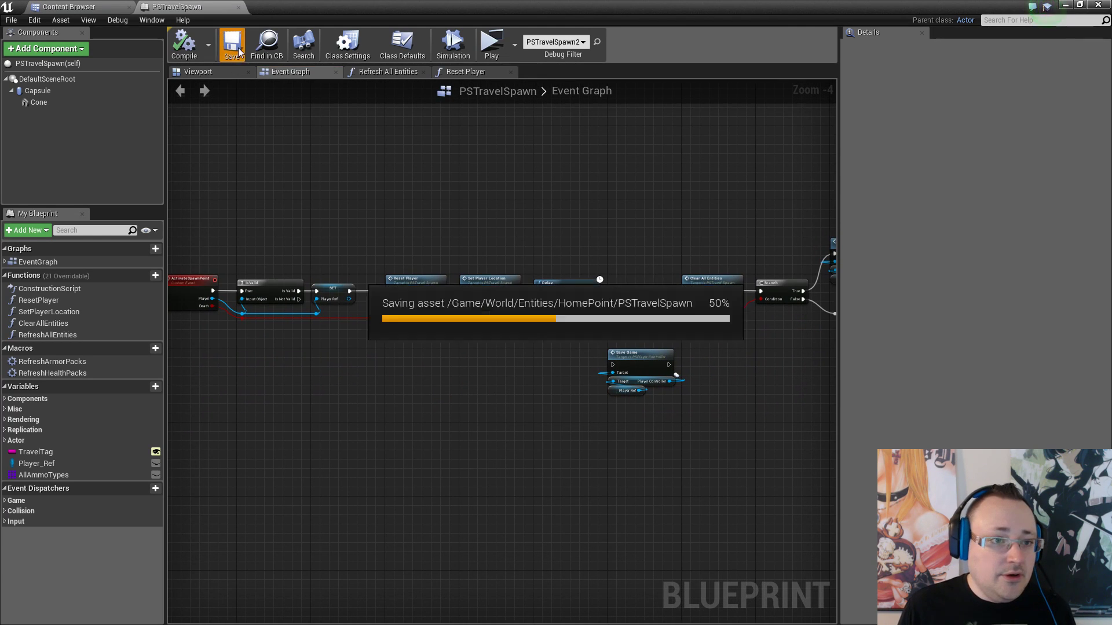
Start a standalone playtest of Hub01, then fire and reload the Lightning Gun to use up its reserve ammo
left_click(1065, 5)
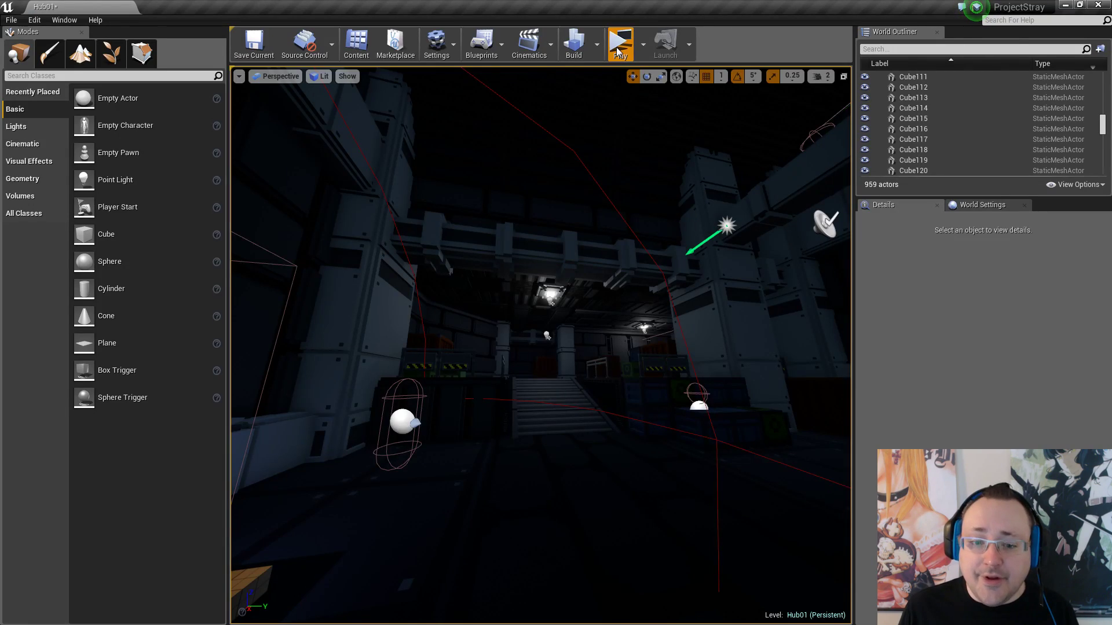
left_click(620, 45)
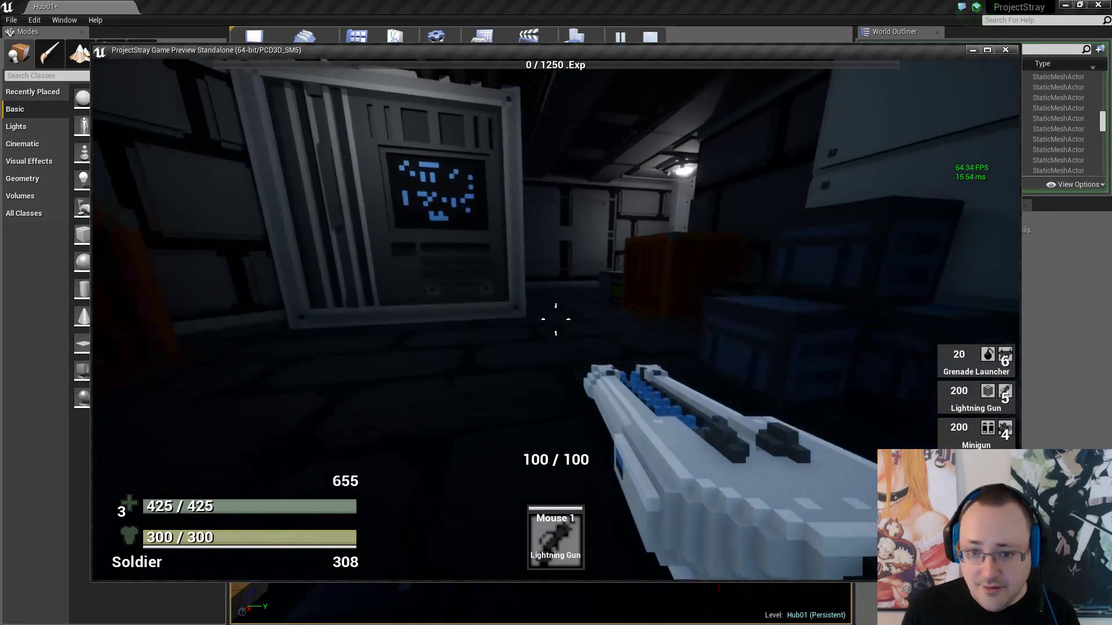
left_click(556, 319)
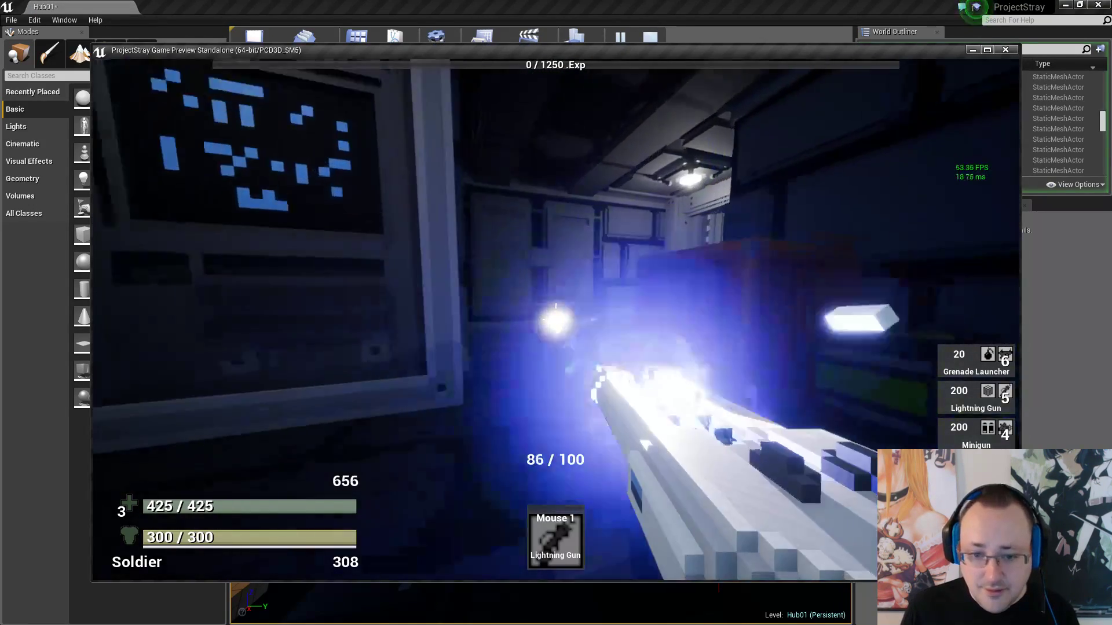
left_click_drag(556, 318, 556, 318)
key("r")
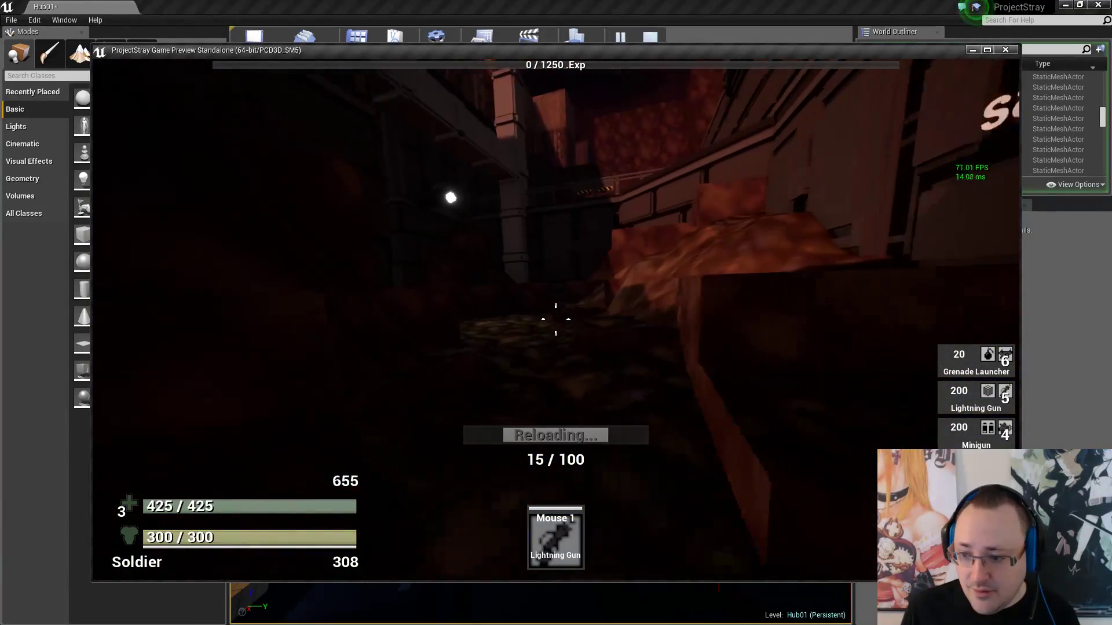
left_click_drag(556, 318, 555, 318)
key("r")
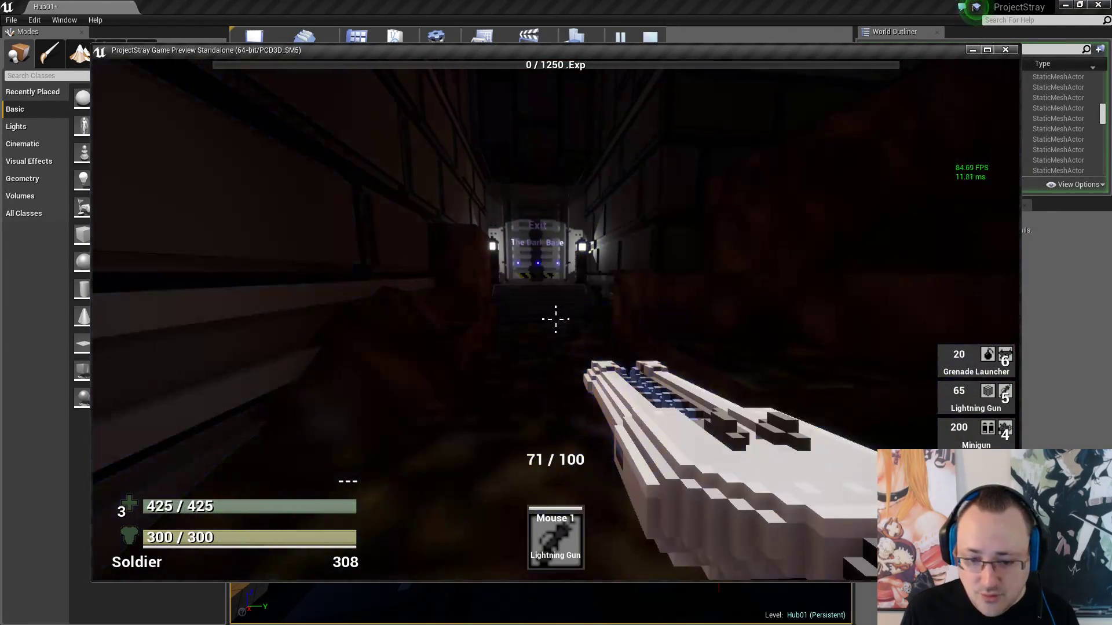
Run through the exit portal to The Dark Base to test whether spent ammo carries over on normal travel
key("w")
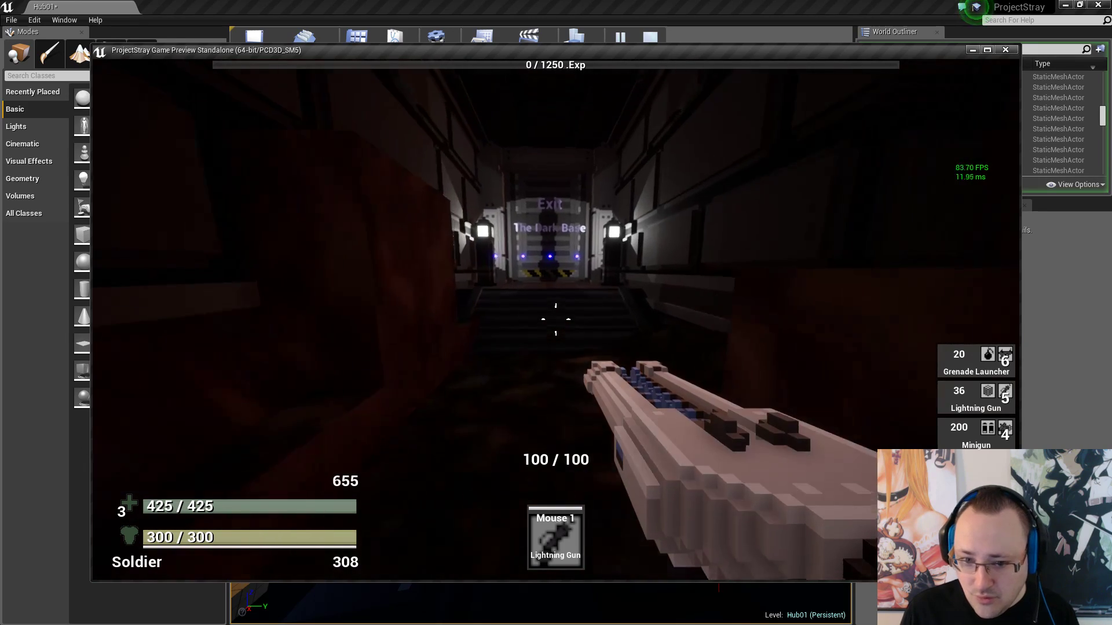
key("w")
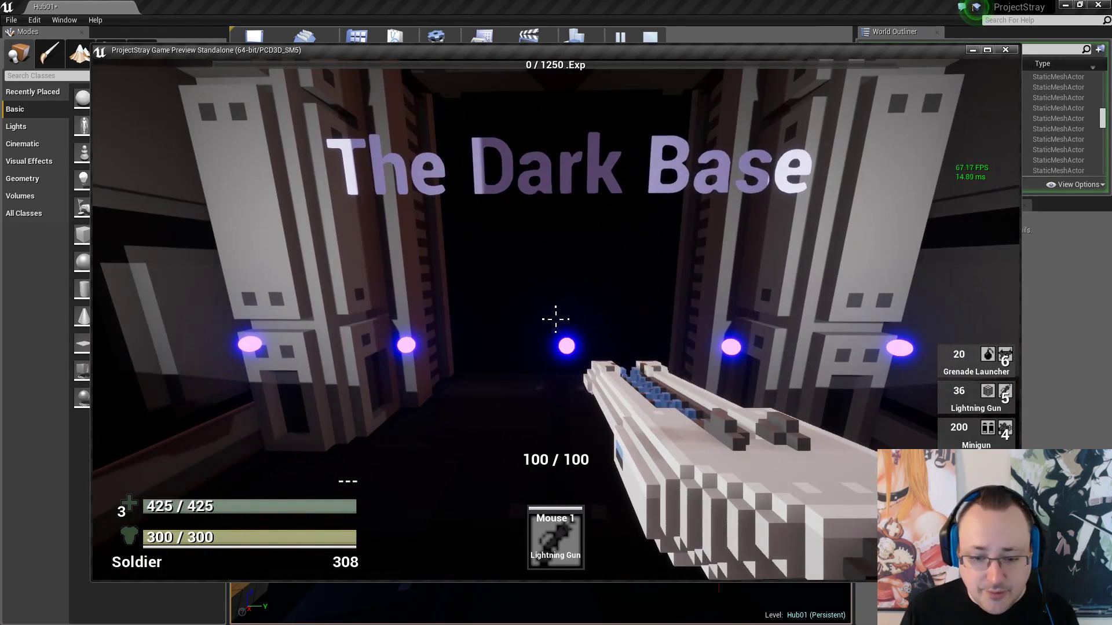
key("w")
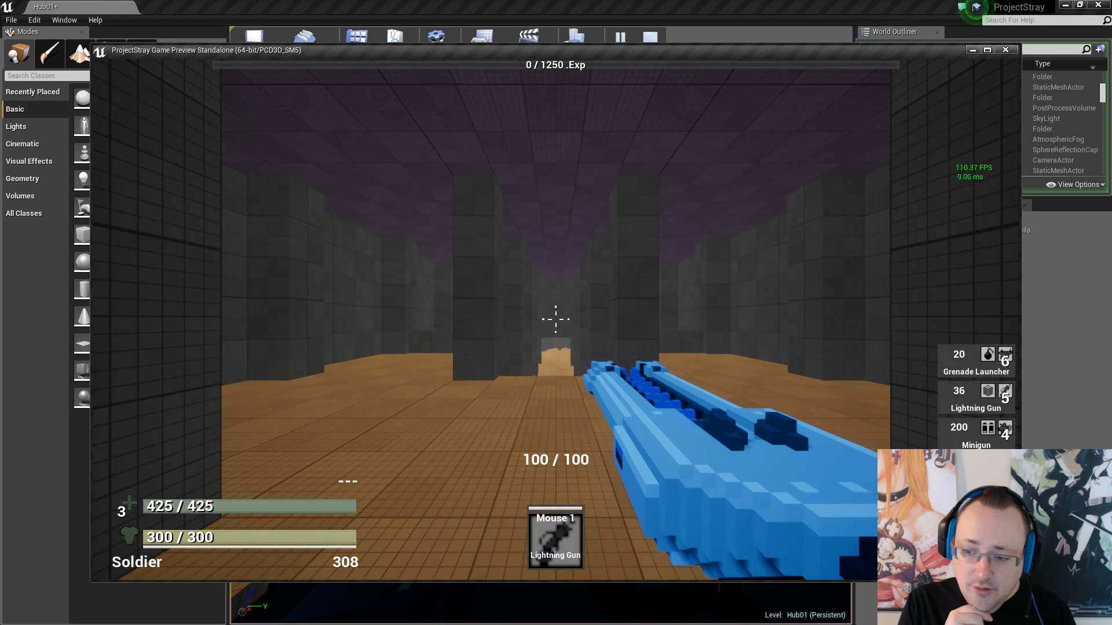
key("w")
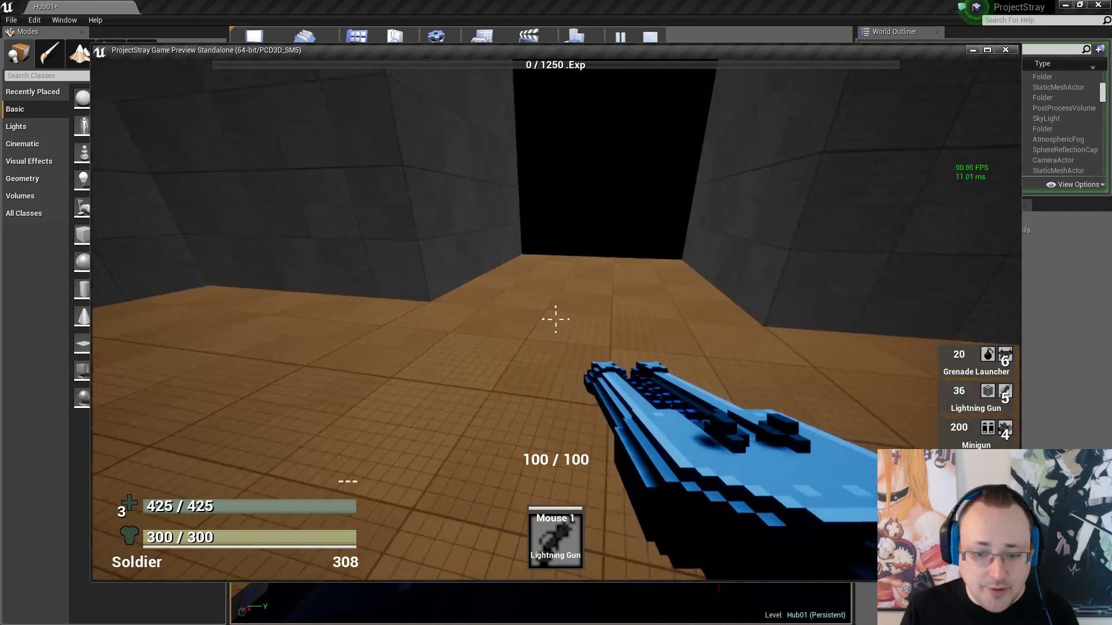
Fire part of the Lightning Gun magazine in The Dark Base's entrance room and travel back to Hub01
left_click(556, 319)
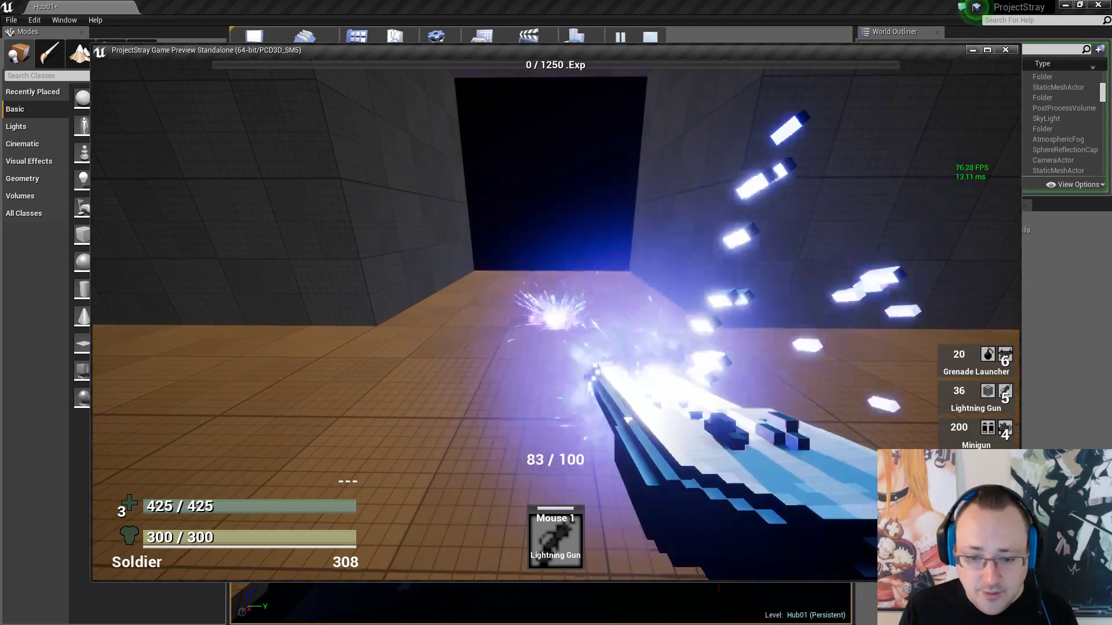
left_click(556, 319)
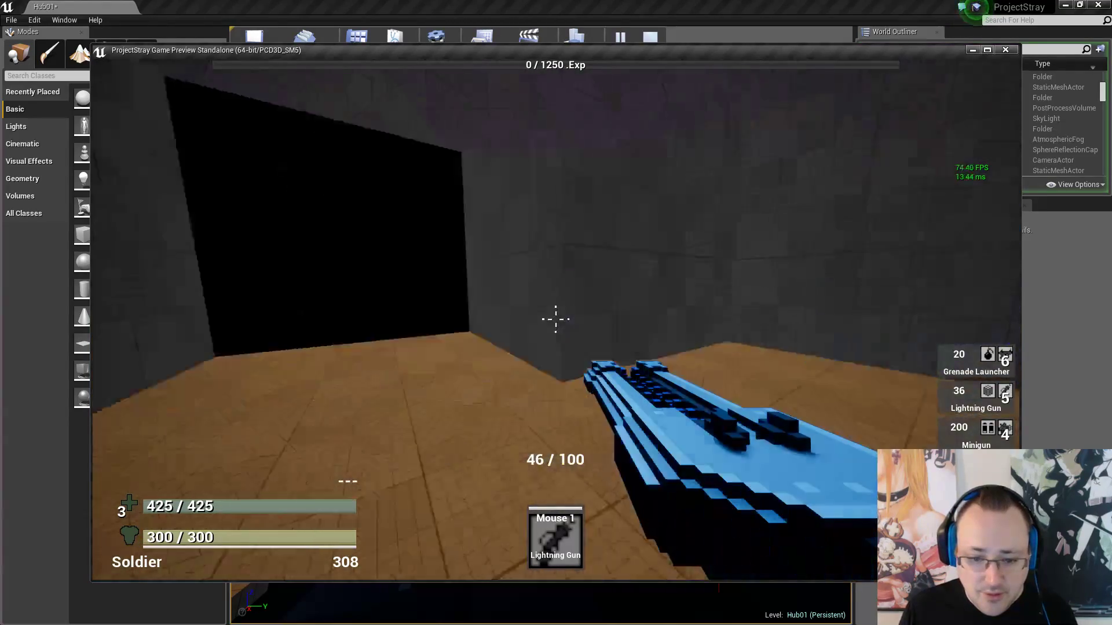
key("s")
key("w")
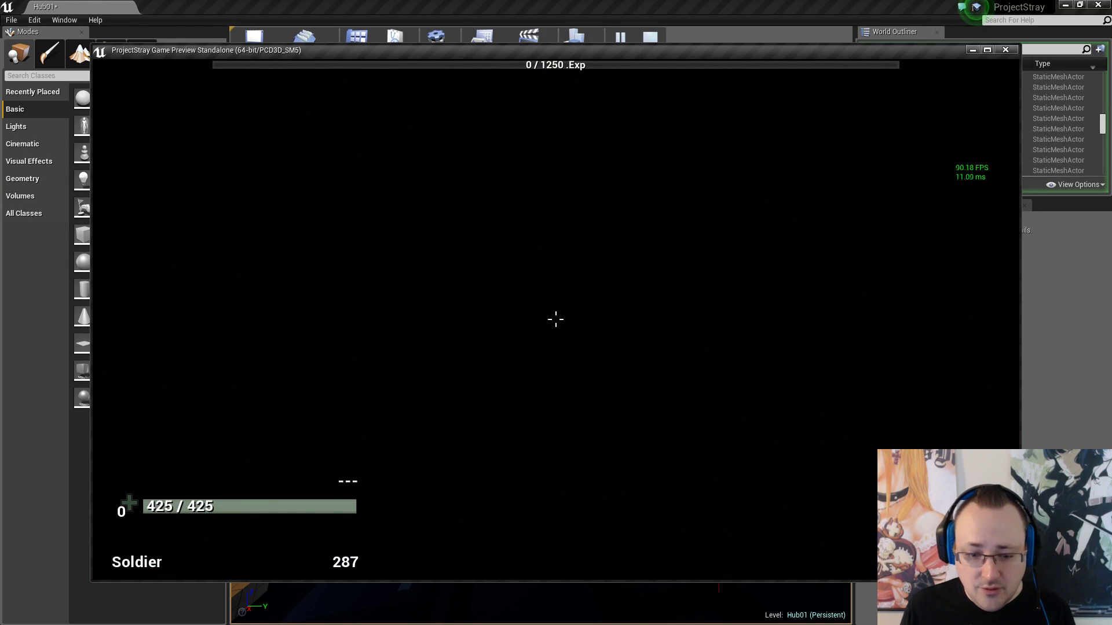
key("w")
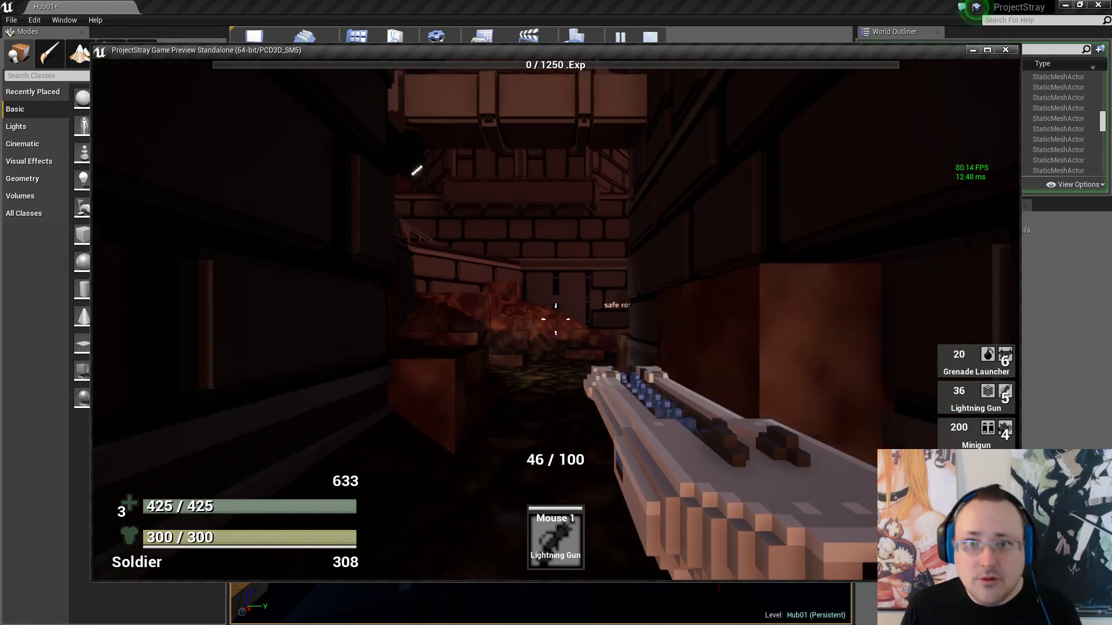
Reload the Lightning Gun in Hub01 and return through the portal to The Dark Base to recheck the ammo
key("r")
key("w")
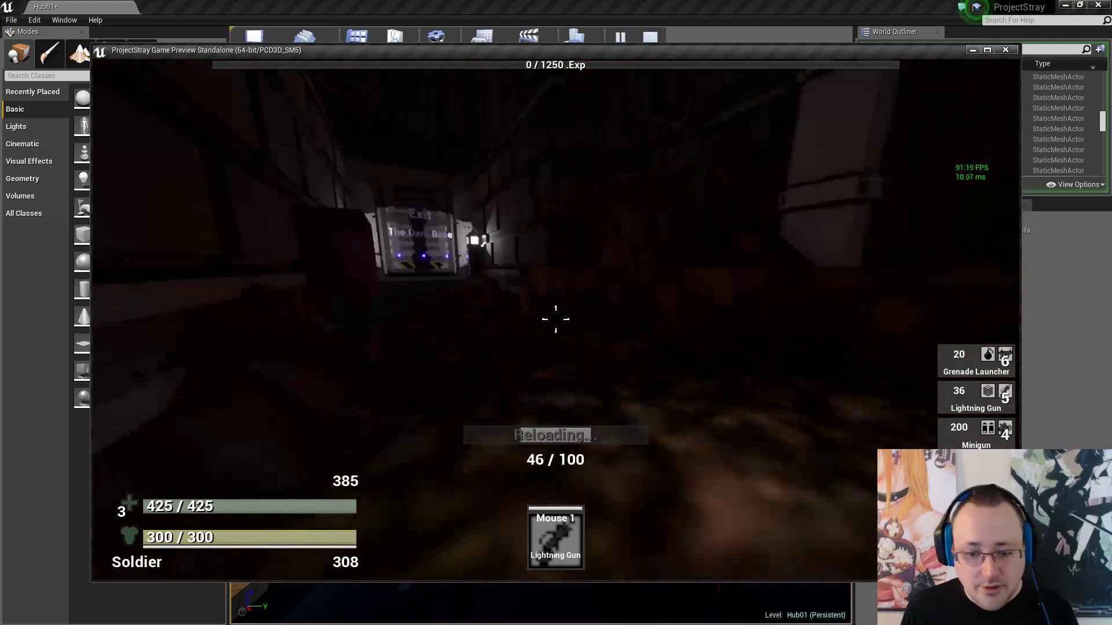
key("w")
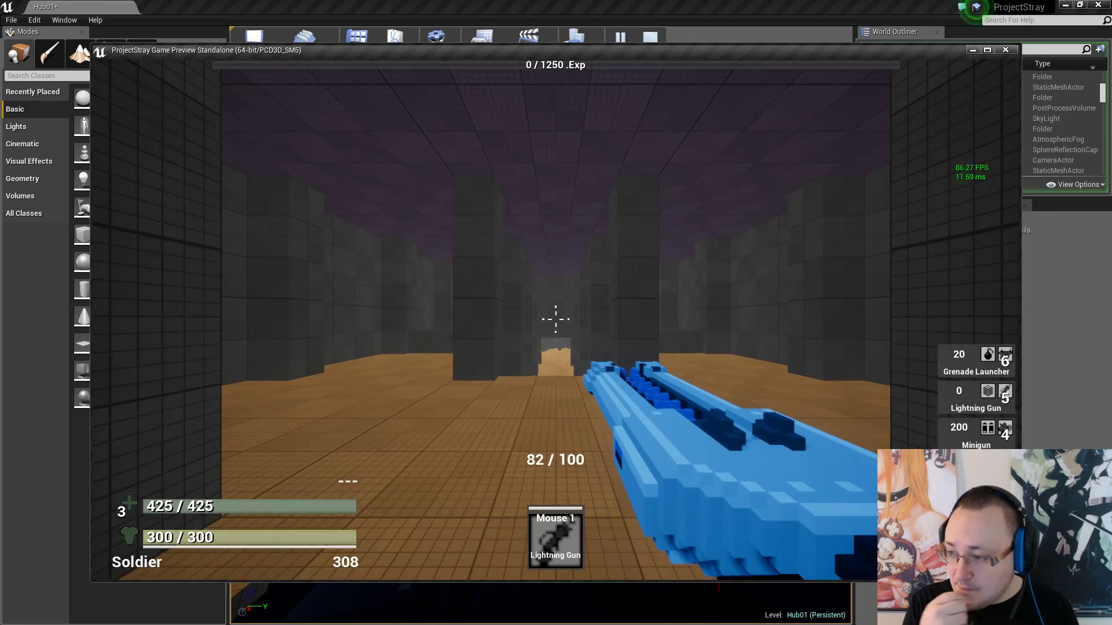
Advance into the canyon area of The Dark Base and shoot the zombies with the Lightning Gun's remaining magazine
key("w")
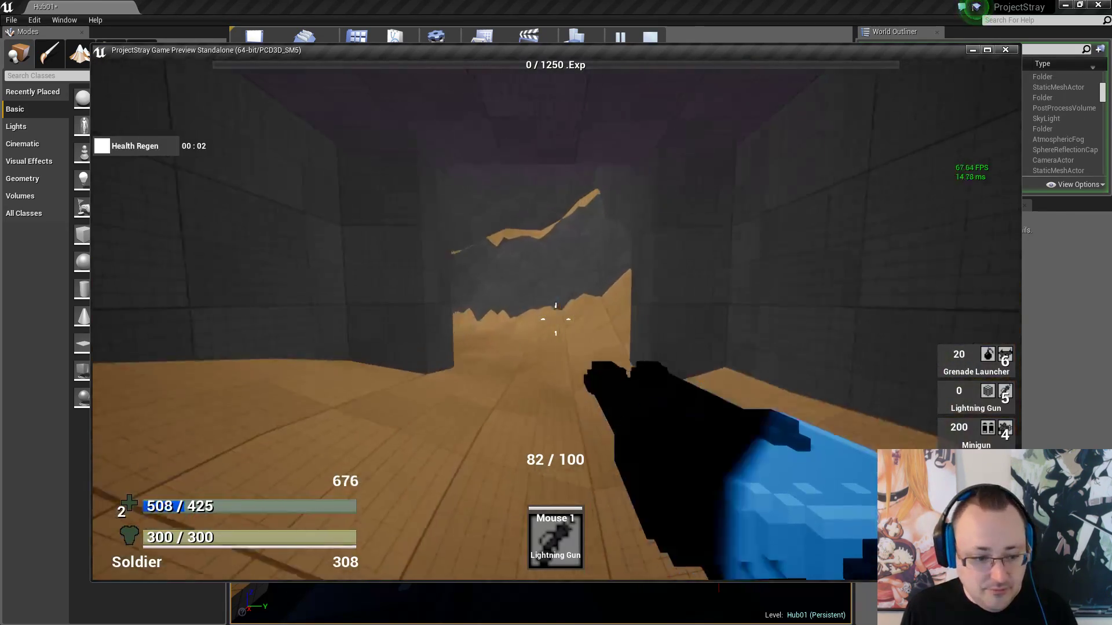
key("w")
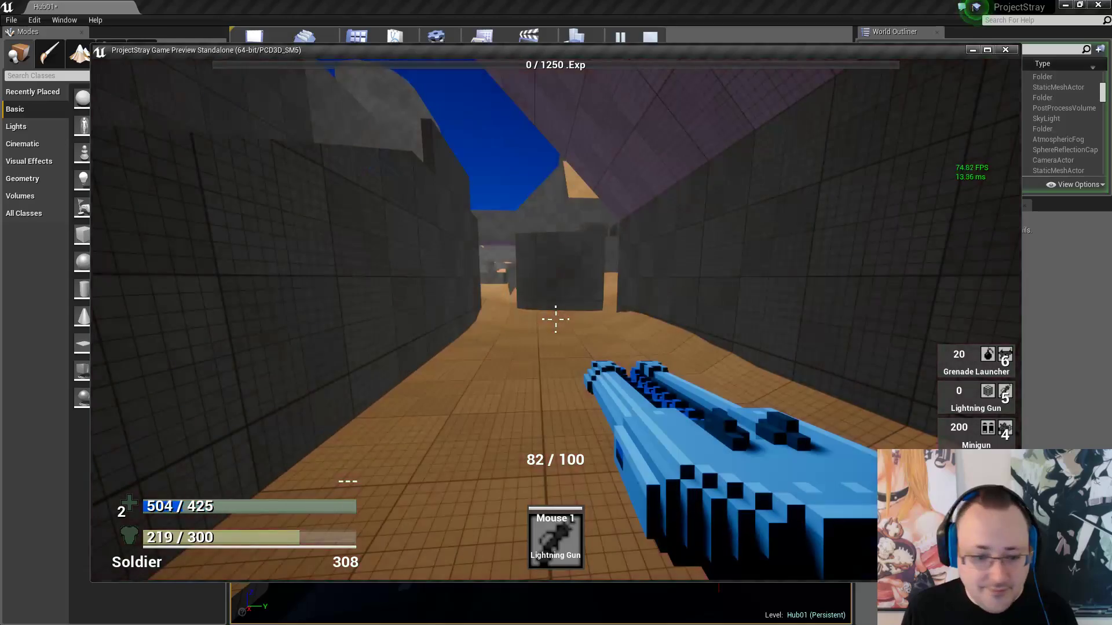
key("w")
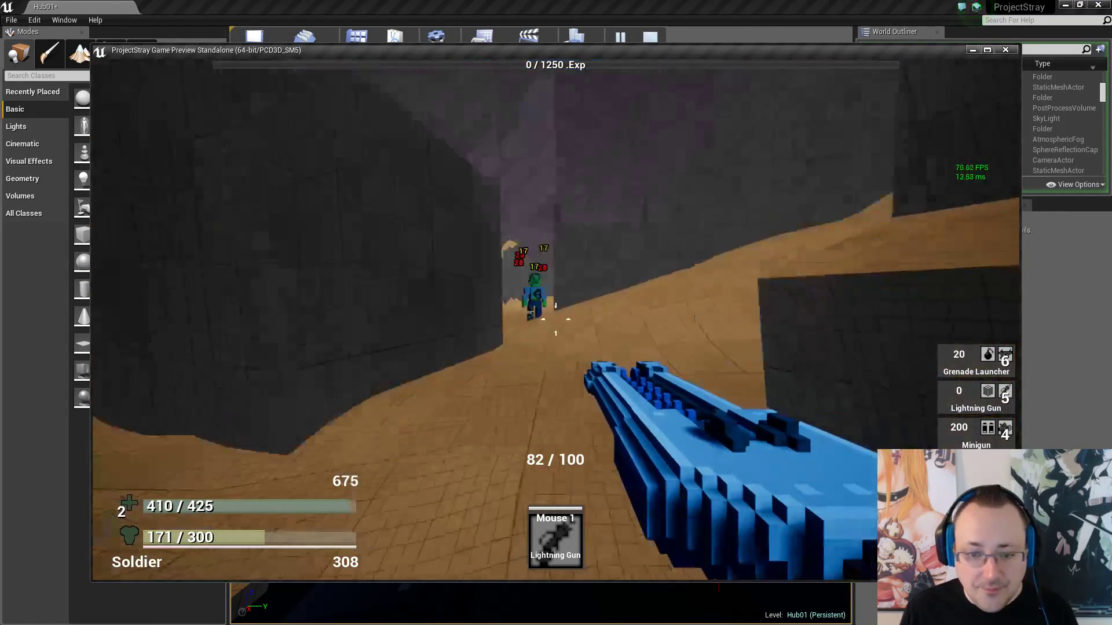
left_click(556, 319)
left_click_drag(555, 319, 556, 319)
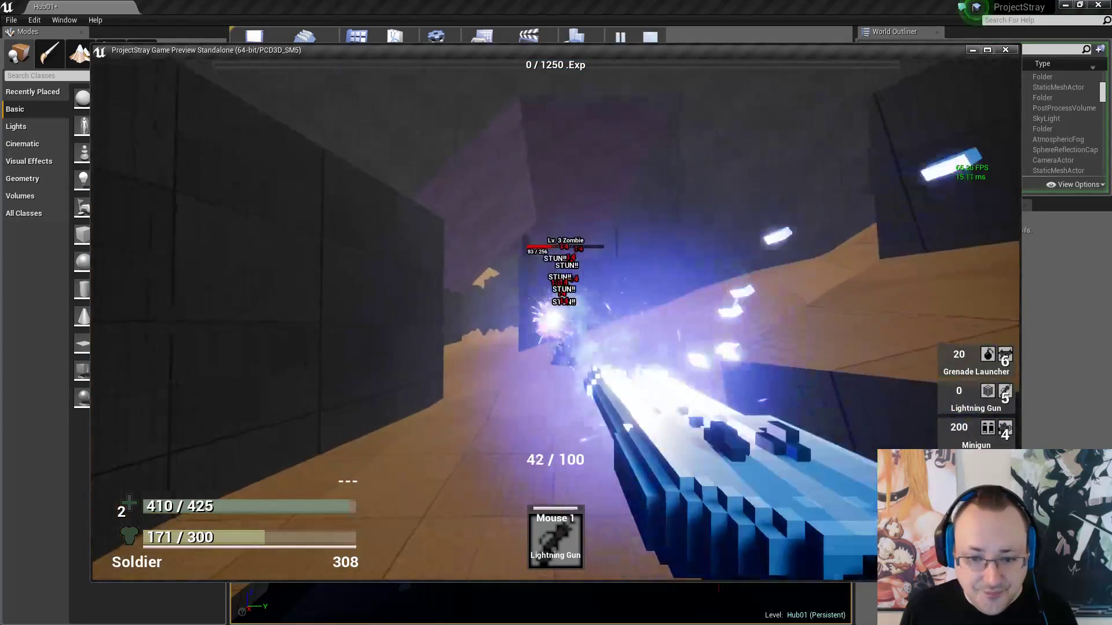
key("w")
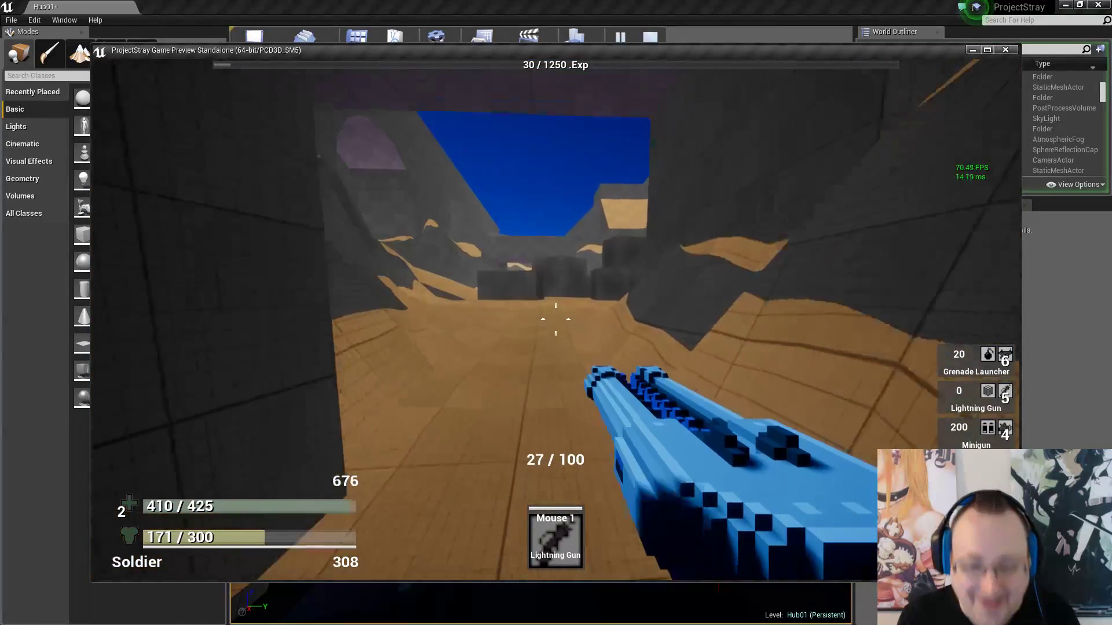
key("w")
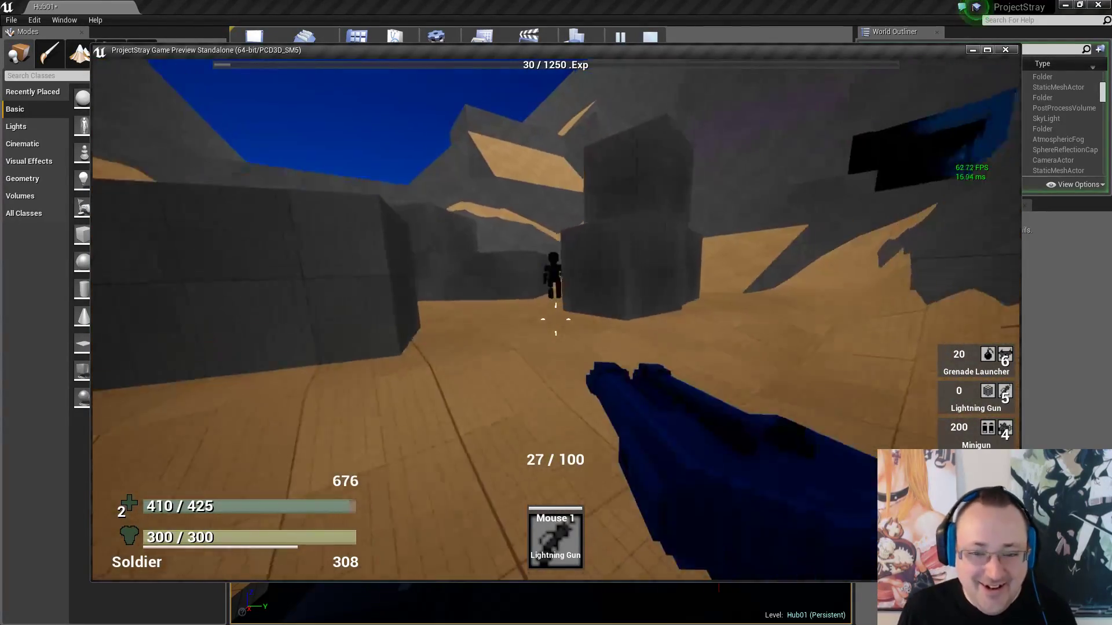
left_click_drag(556, 319, 555, 319)
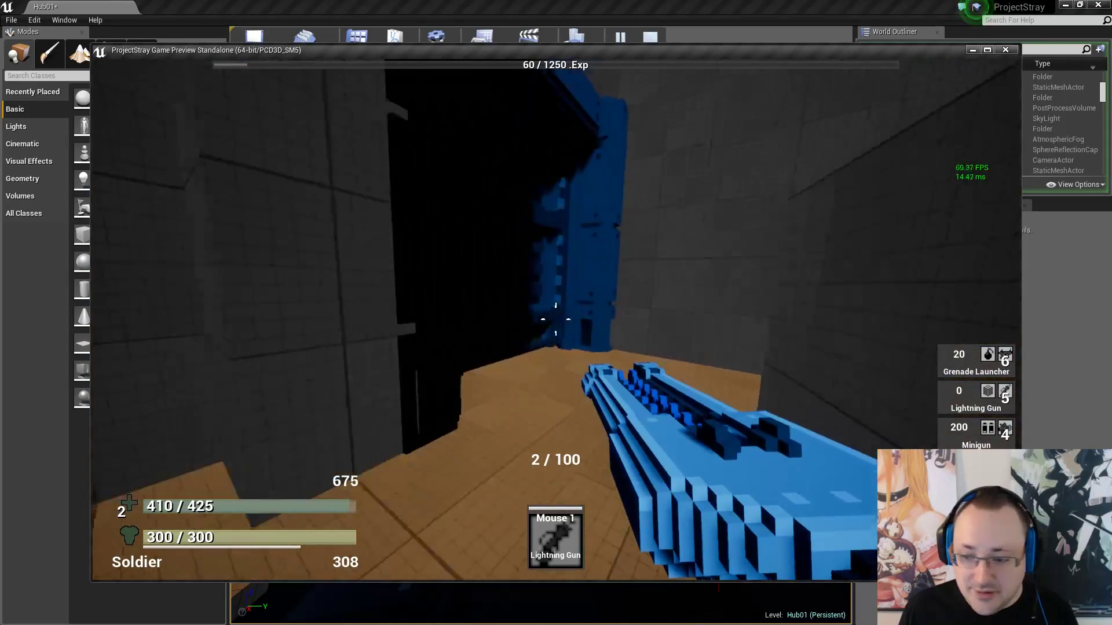
Switch to the Sniper Rifle and push deeper into the level until the player is killed, triggering the death respawn
key("3")
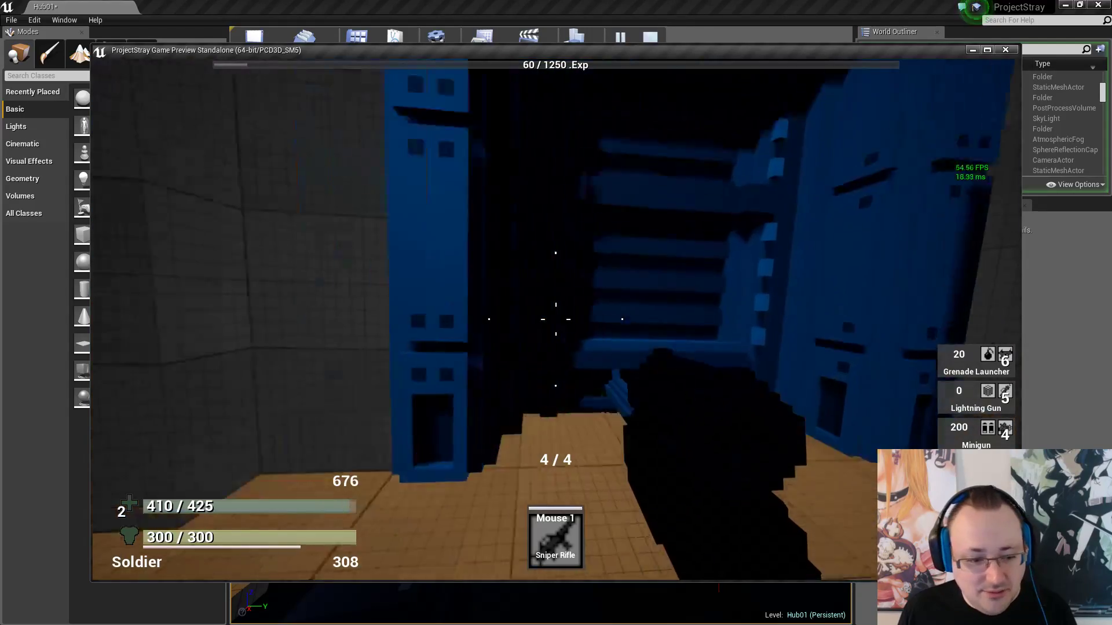
key("w")
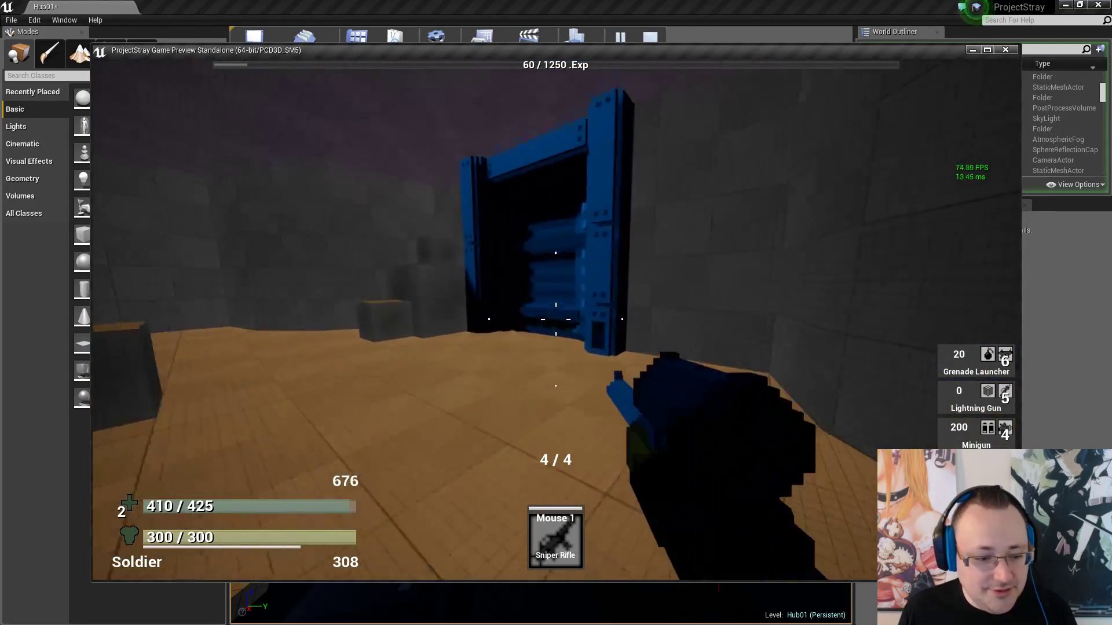
key("w")
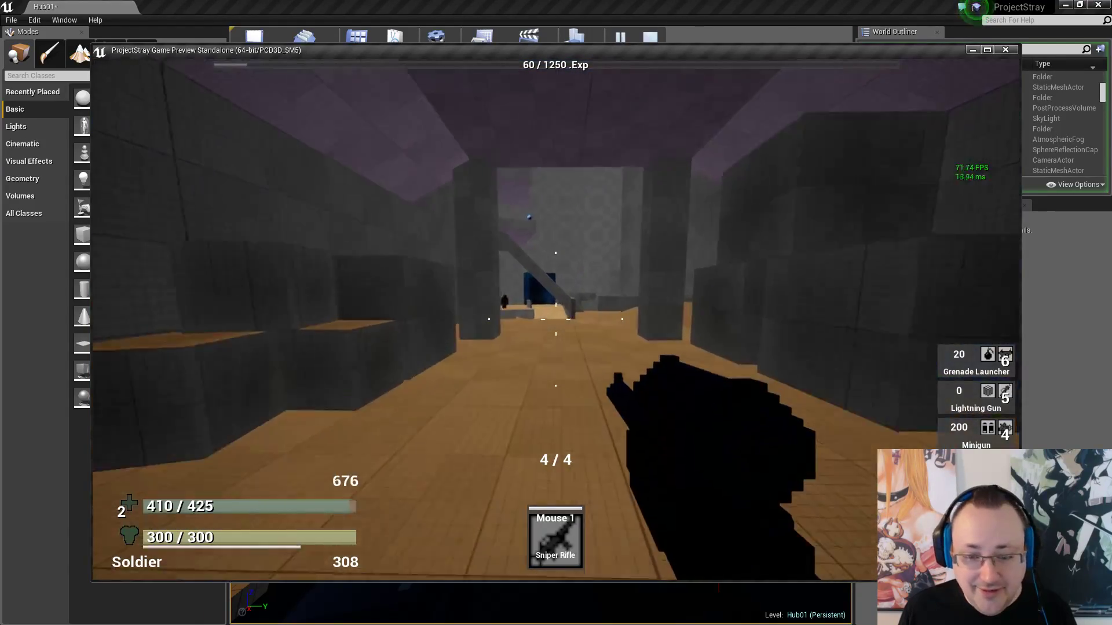
key("w")
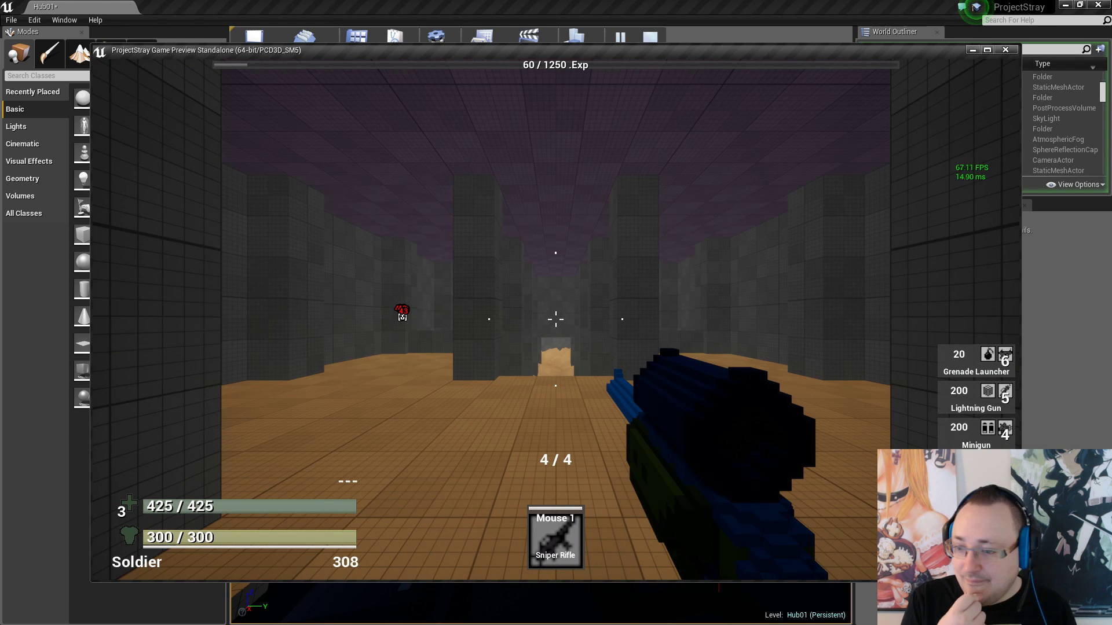
After respawning, cycle through the Minigun, Grenade Launcher and Lightning Gun to check their magazines and reserve ammo
key("w")
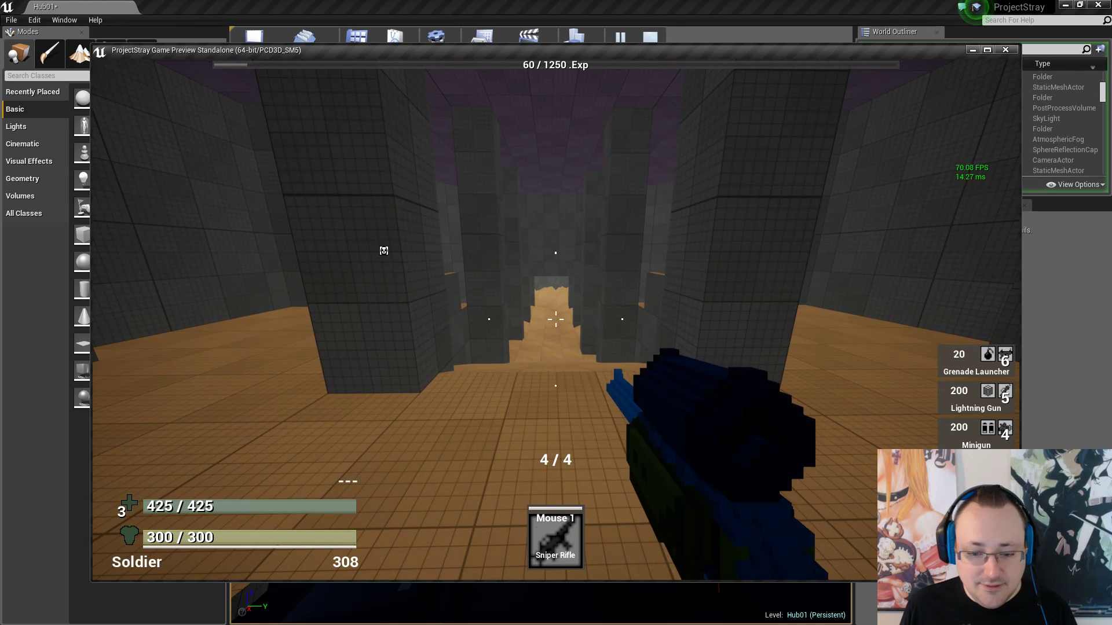
key("4")
key("6")
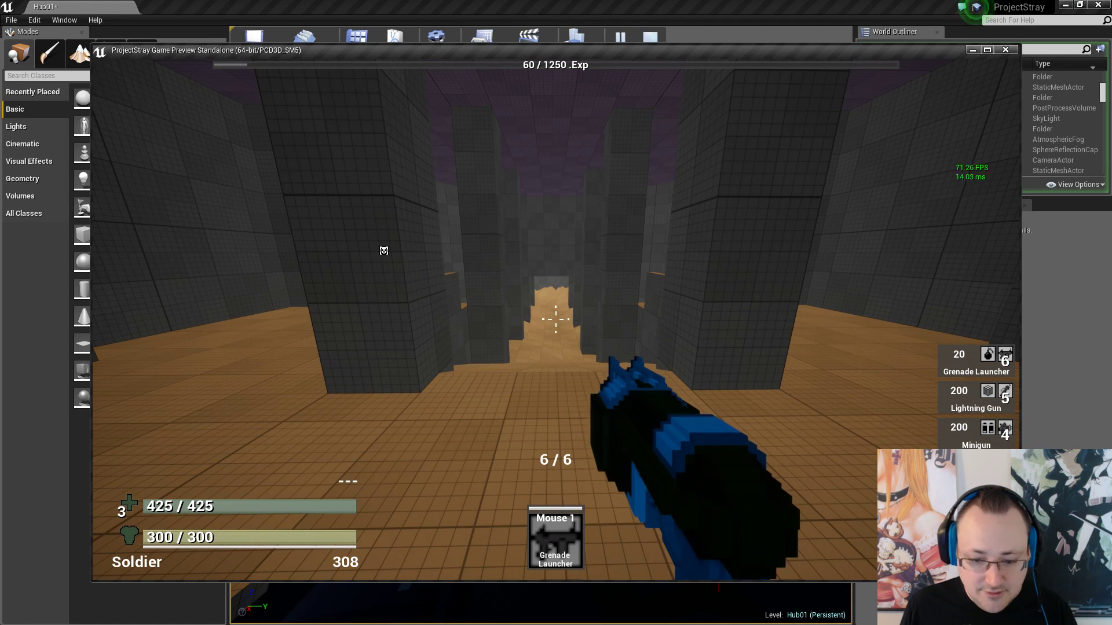
key("4")
key("5")
key("w")
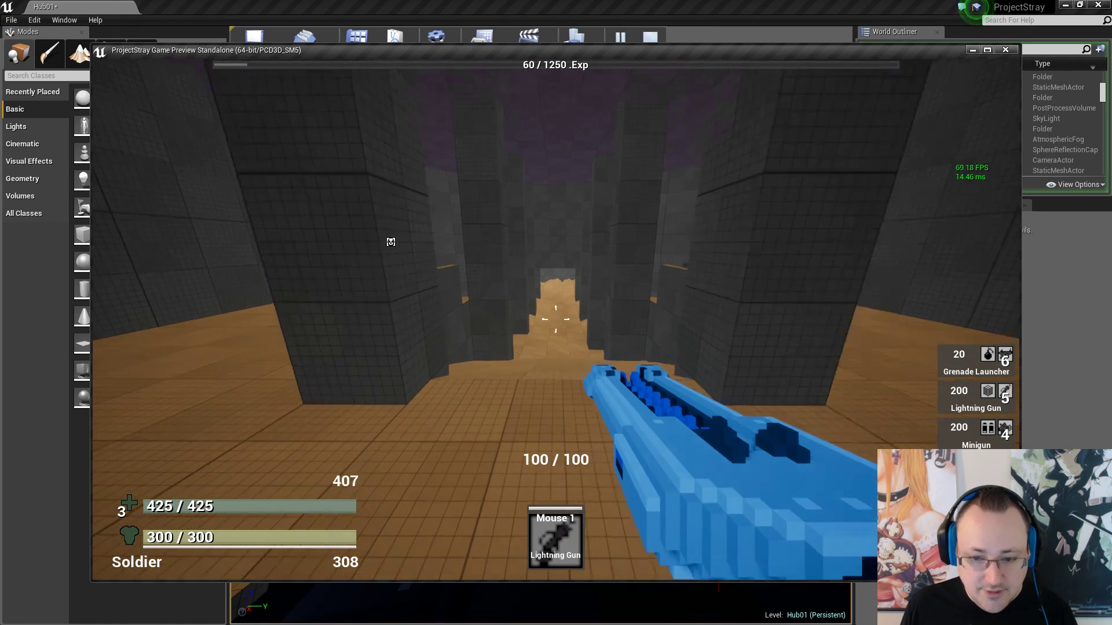
Run through the canyon again, firing and reloading the Lightning Gun to test the ammo received after death
key("w")
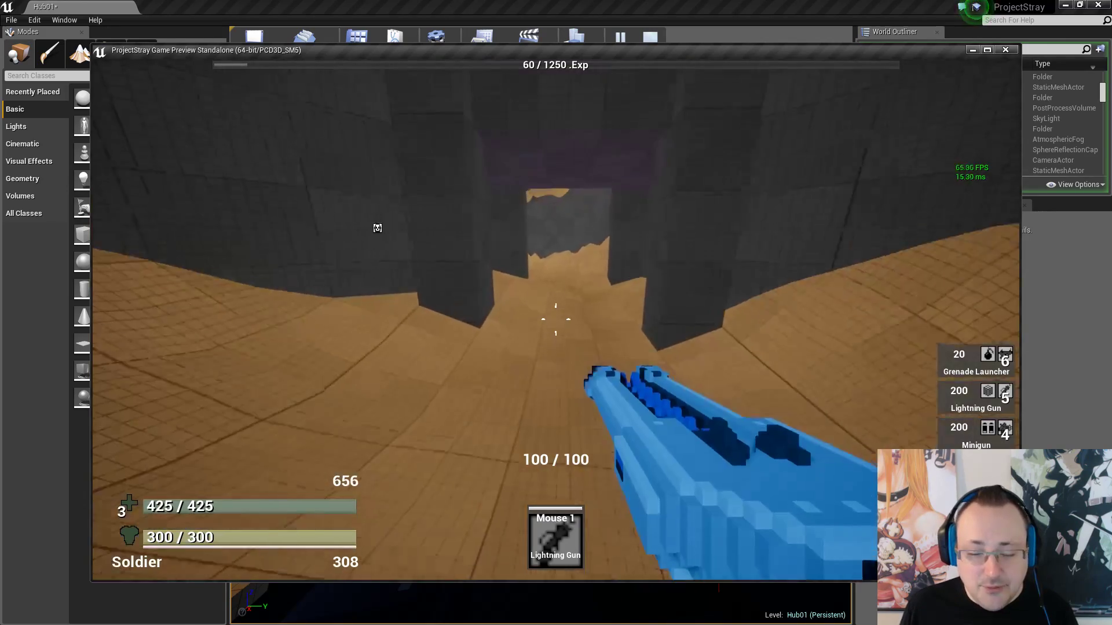
key("w")
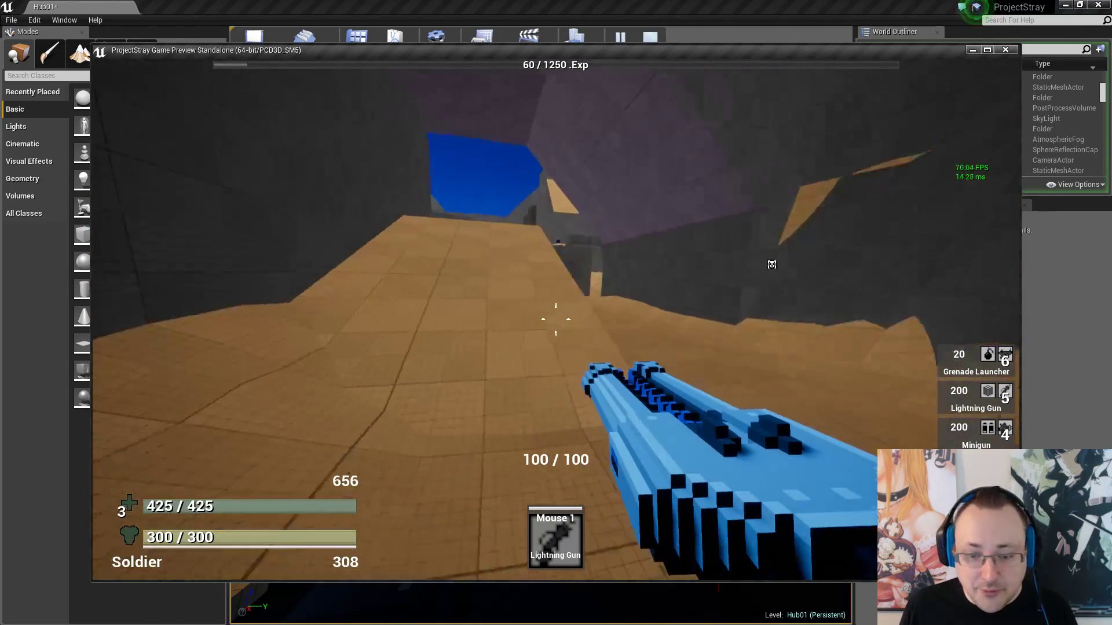
left_click_drag(858, 270, 939, 266)
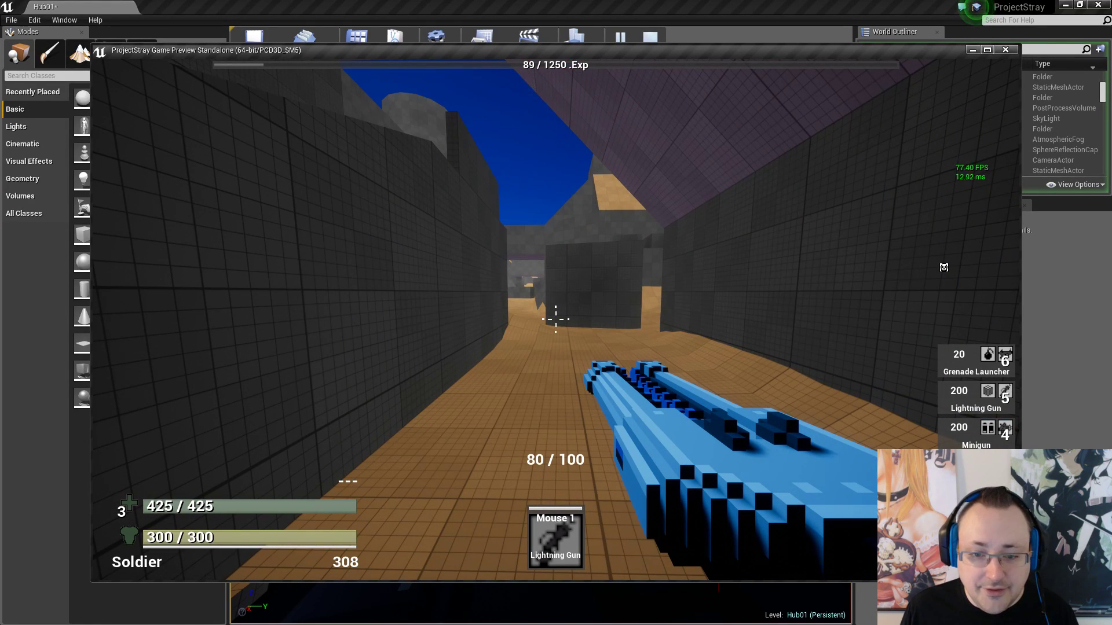
key("w")
left_click_drag(894, 268, 878, 280)
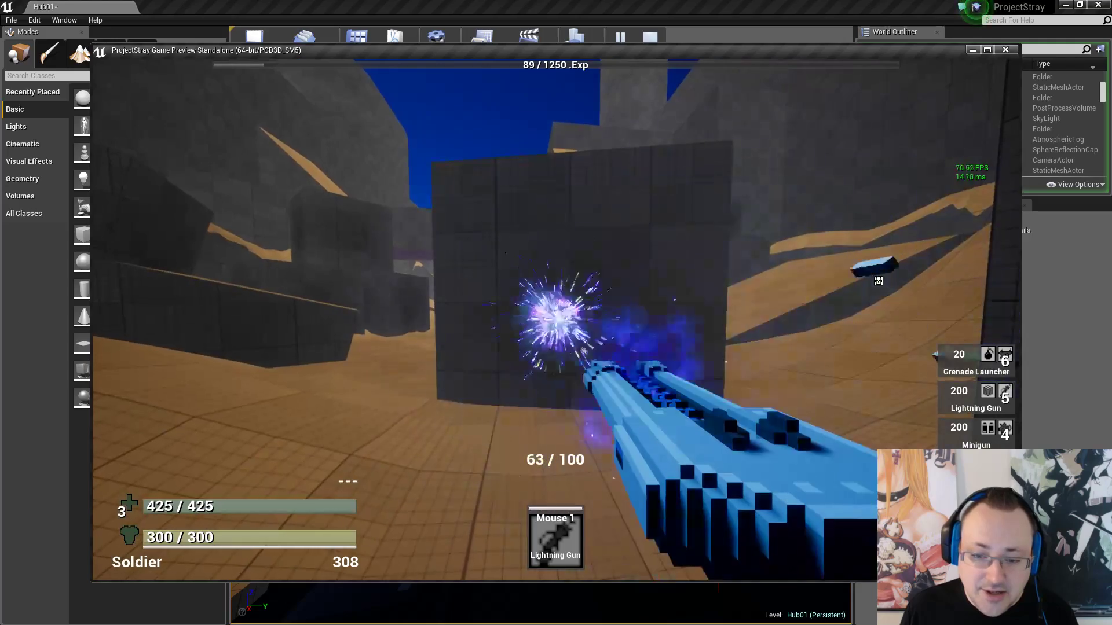
key("w")
key("r")
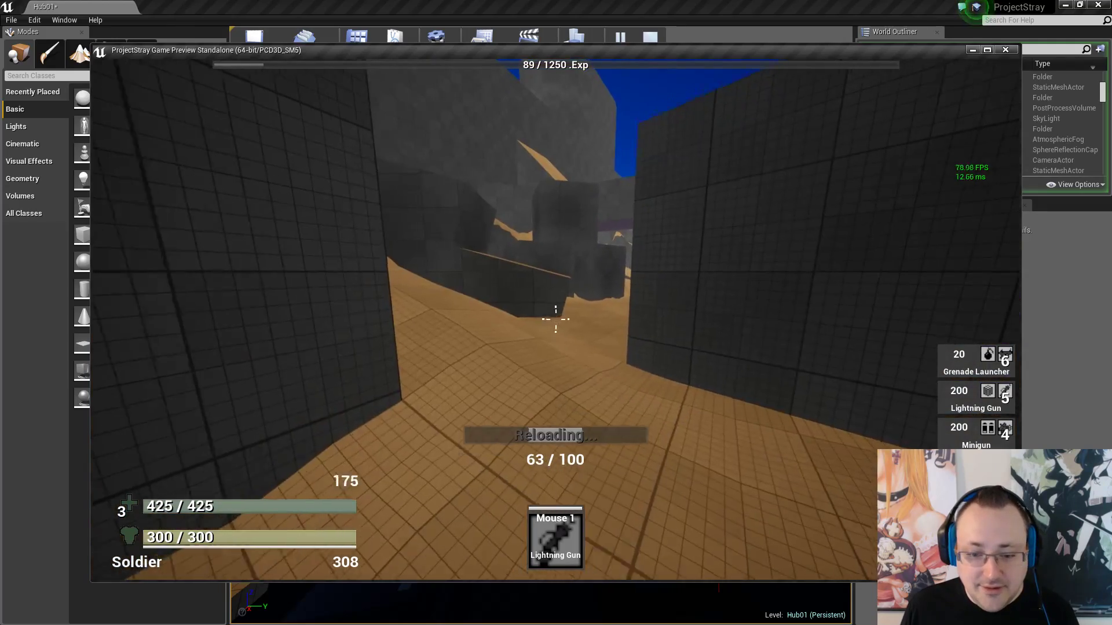
key("w")
left_click_drag(556, 319, 555, 319)
key("r")
key("r")
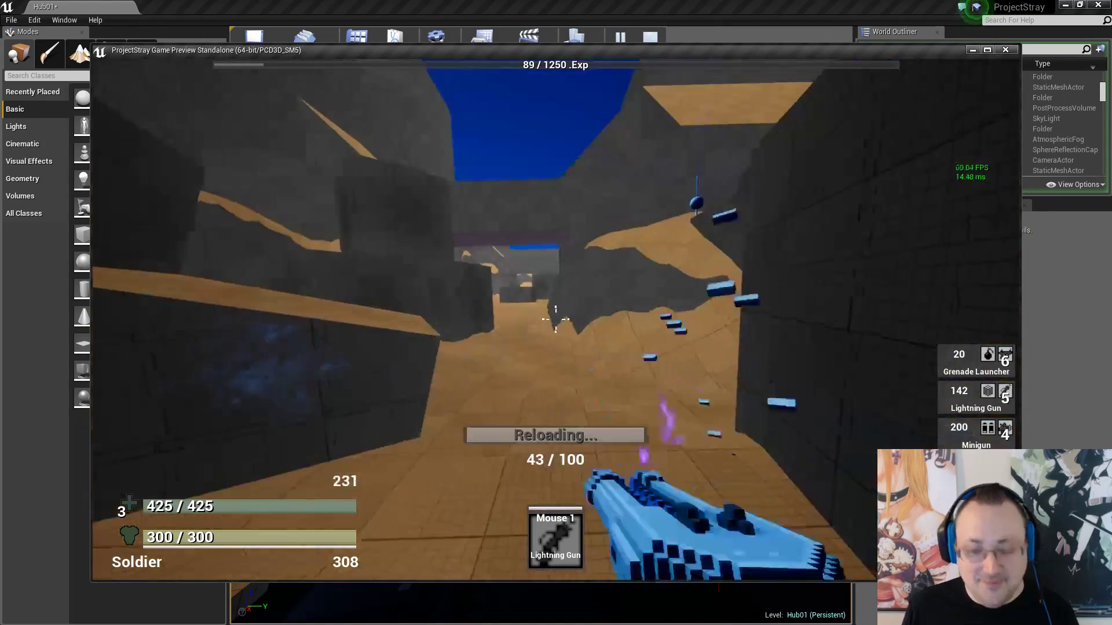
End the playtest and disable Ejects Brass in the PSVMSlot6_Lightninggun blueprint from the Graphics/weapons/ViewModel folder
key("Escape")
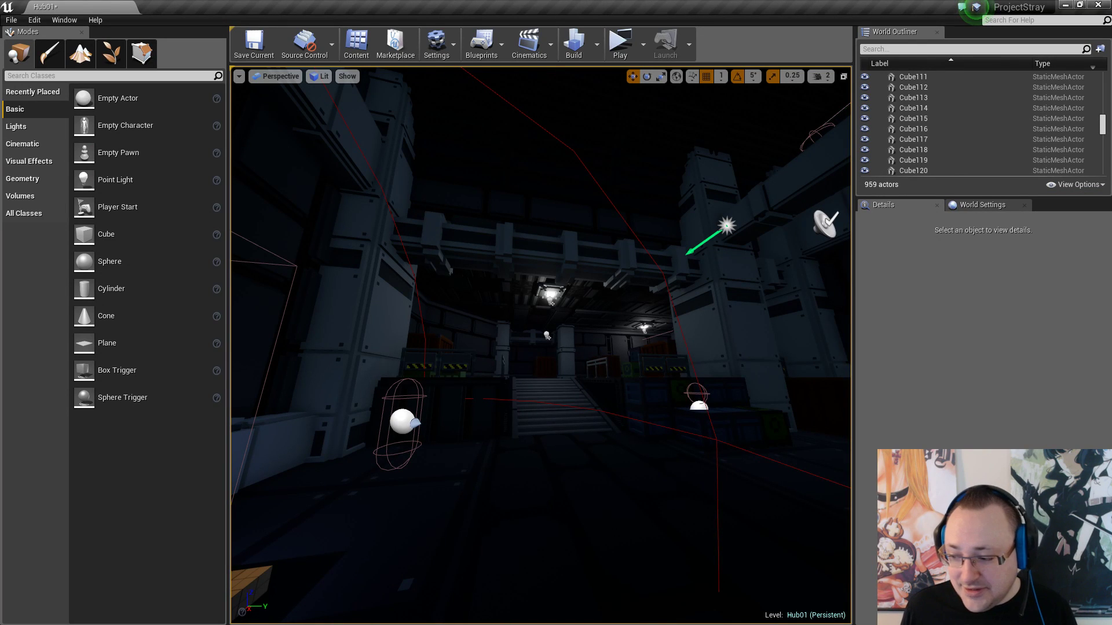
key("alt+Tab")
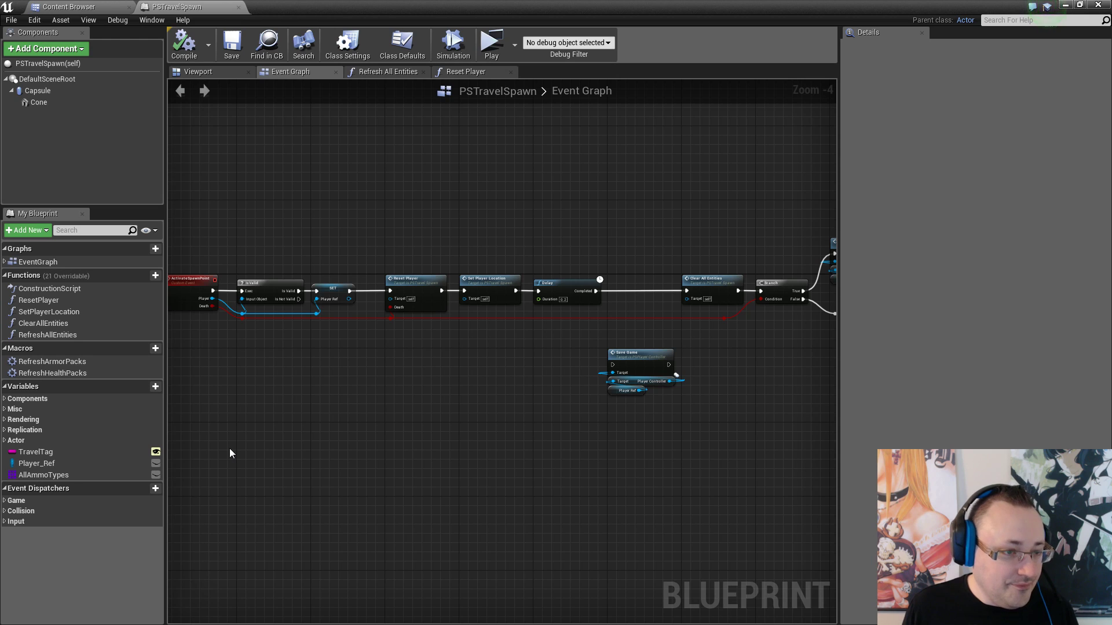
left_click(92, 5)
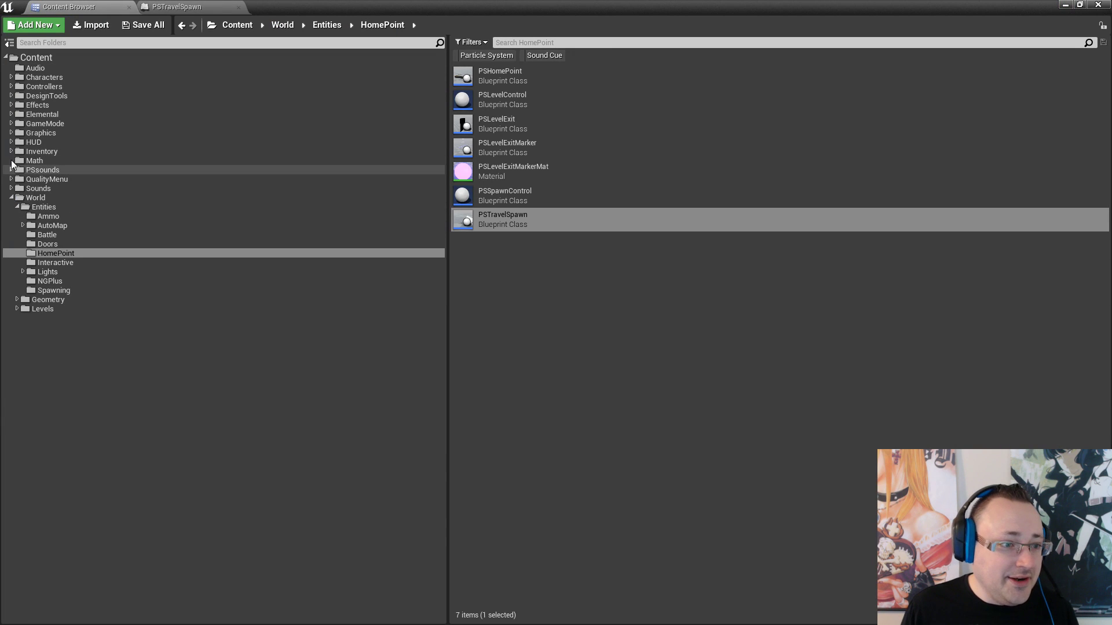
left_click(11, 134)
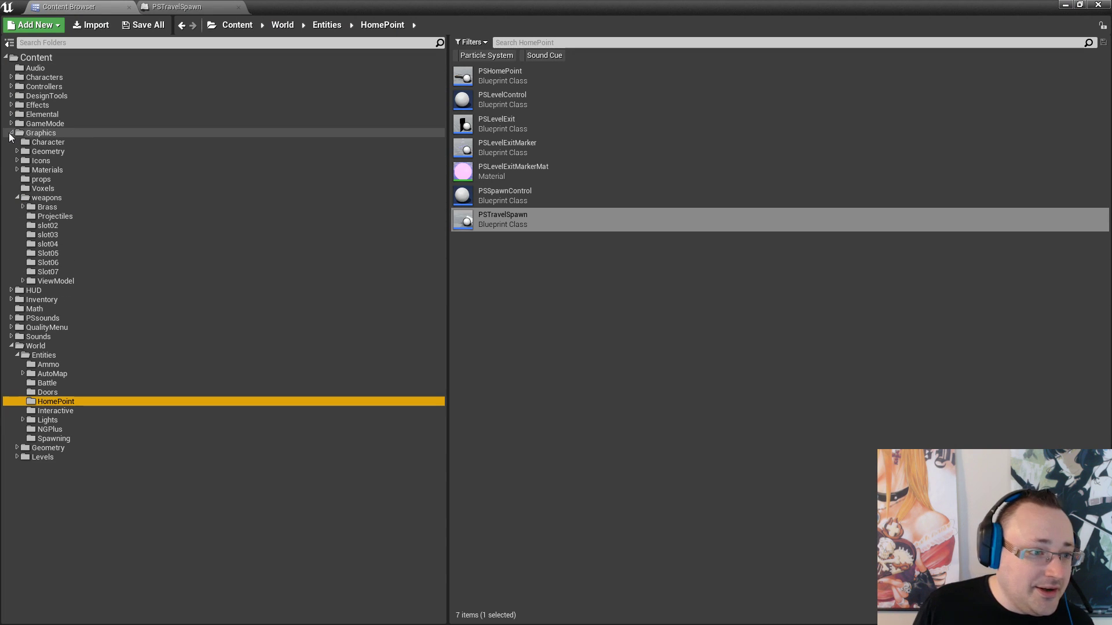
left_click(55, 289)
left_click(56, 280)
scroll(584, 421, "down", 1)
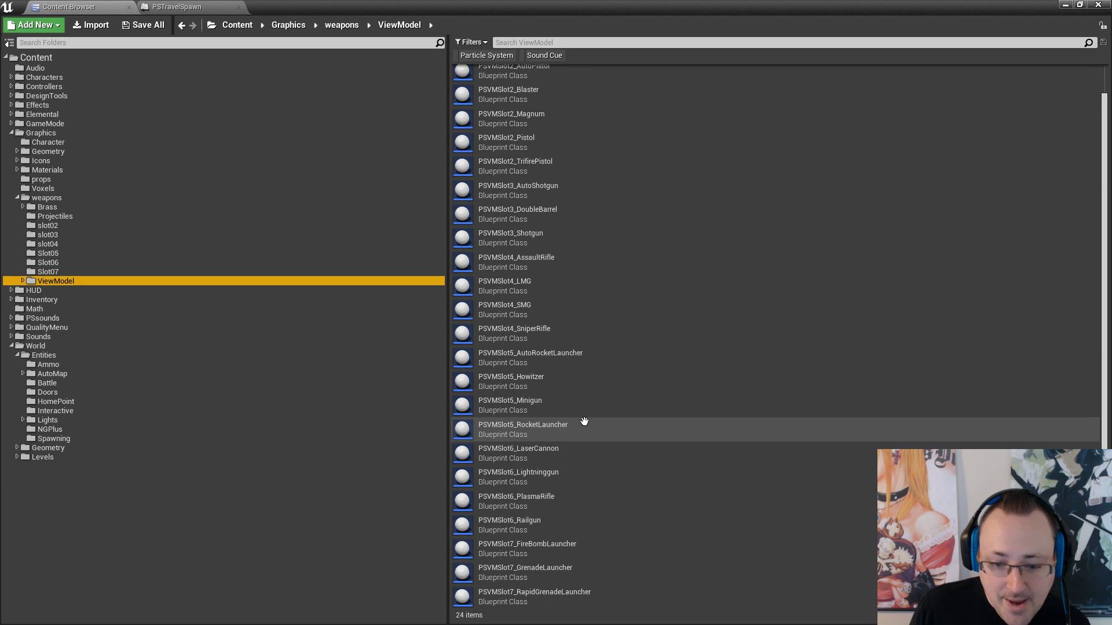
double_click(585, 472)
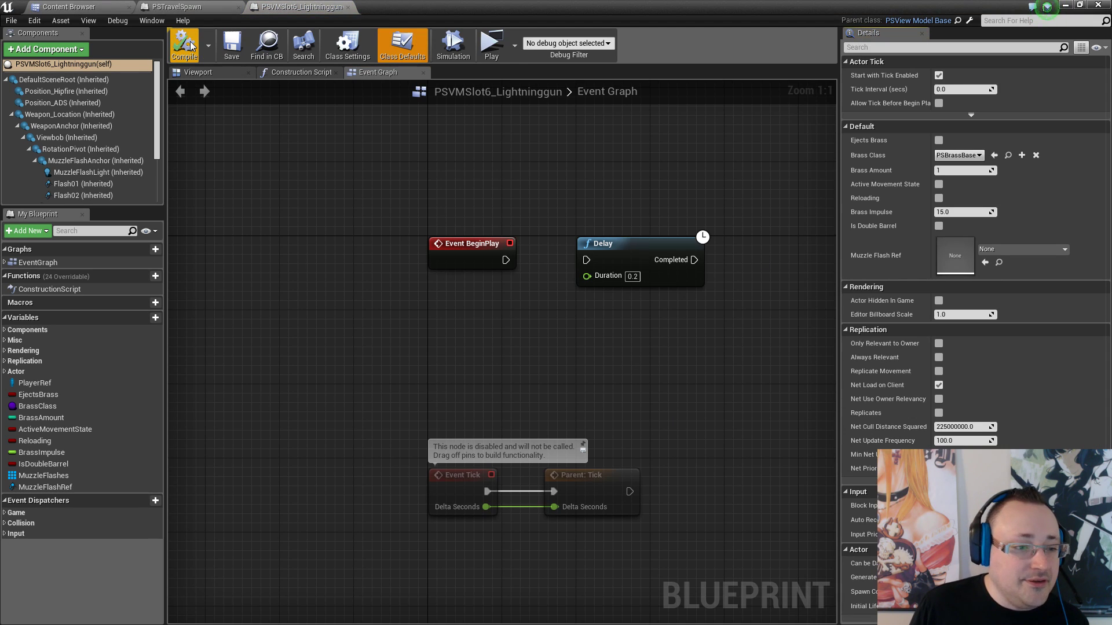
Open the PSVMSlot6_LaserCannon blueprint and disable its Ejects Brass option
left_click(101, 7)
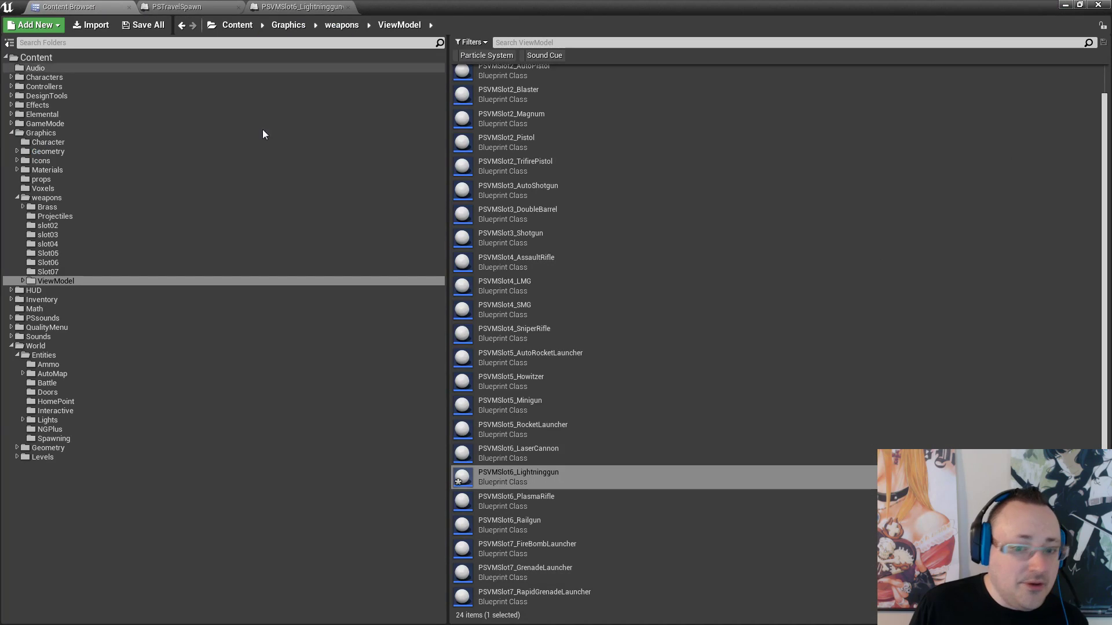
double_click(546, 456)
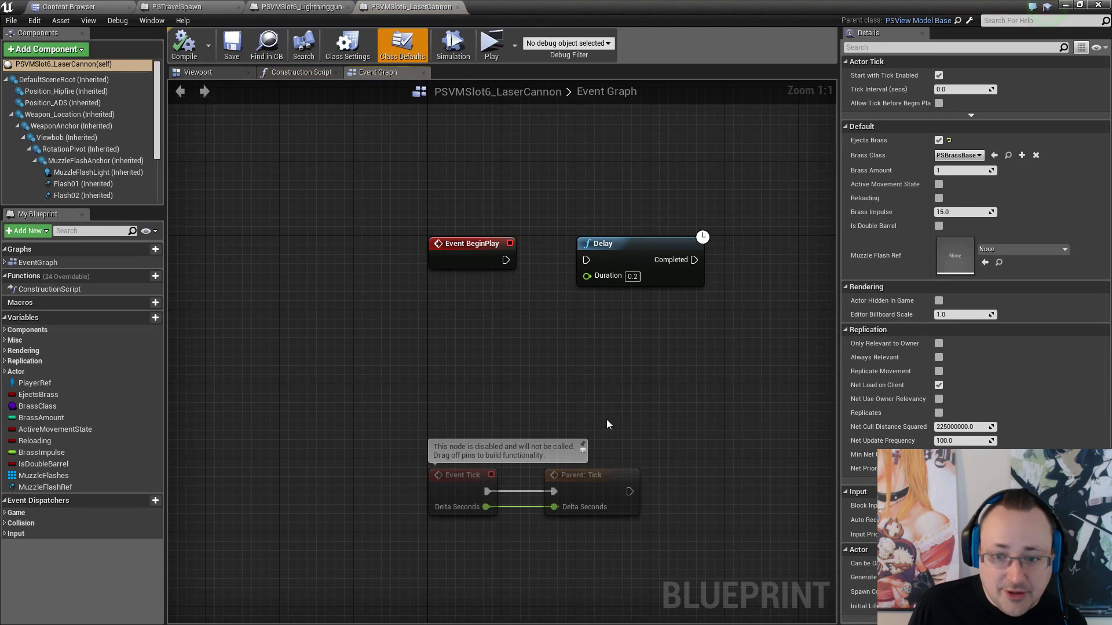
left_click(939, 140)
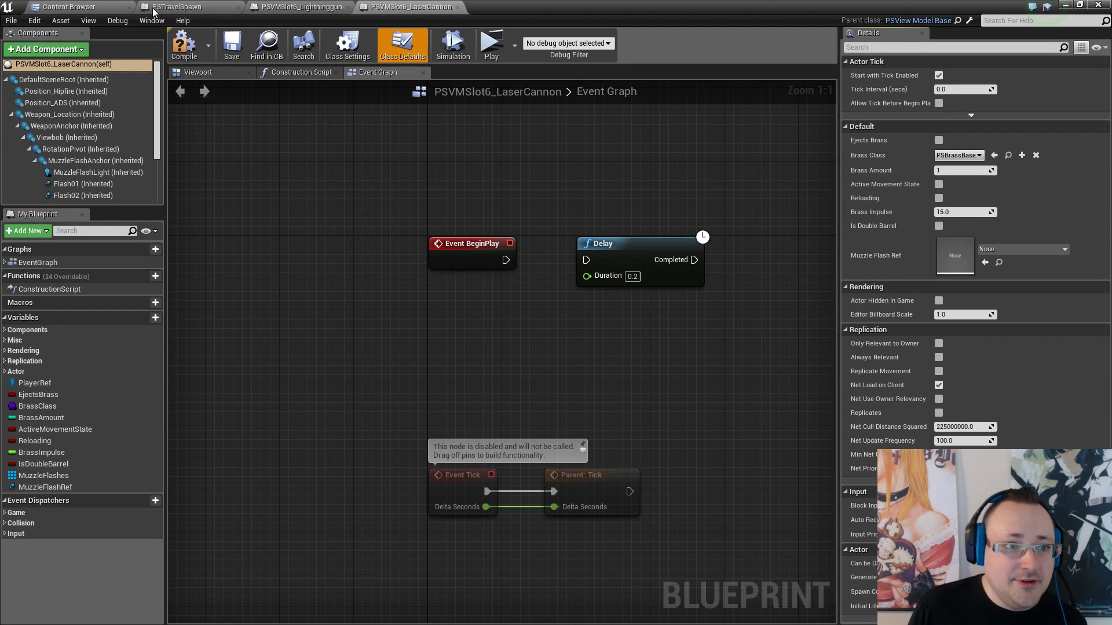
Disable Ejects Brass in the PSVMSlot6_PlasmaRifle blueprint, compile it and save it
left_click(101, 6)
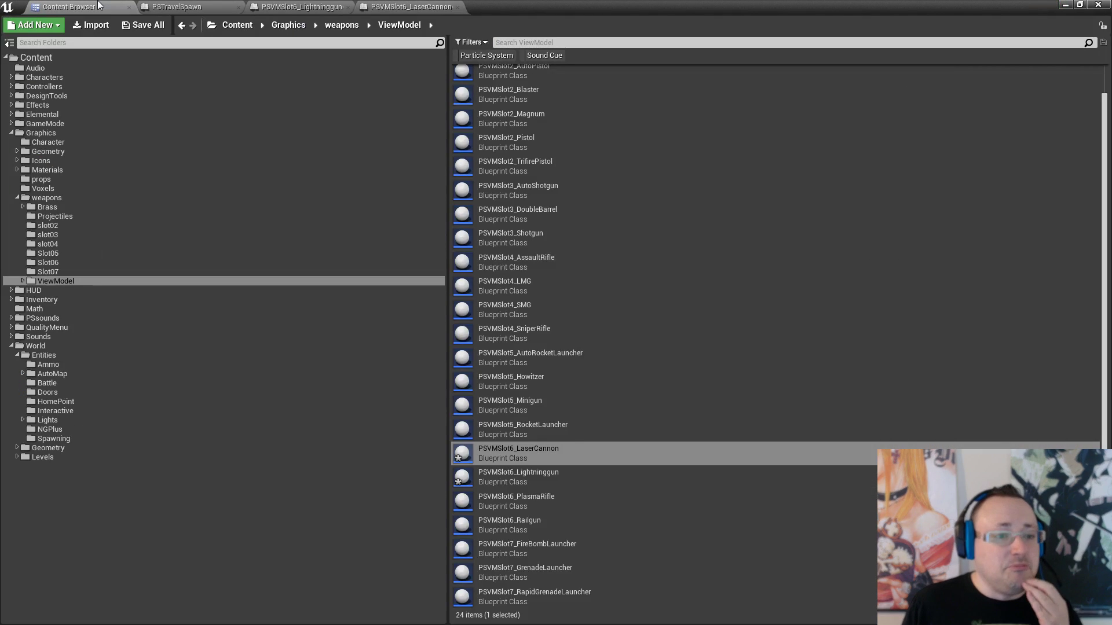
left_click(155, 6)
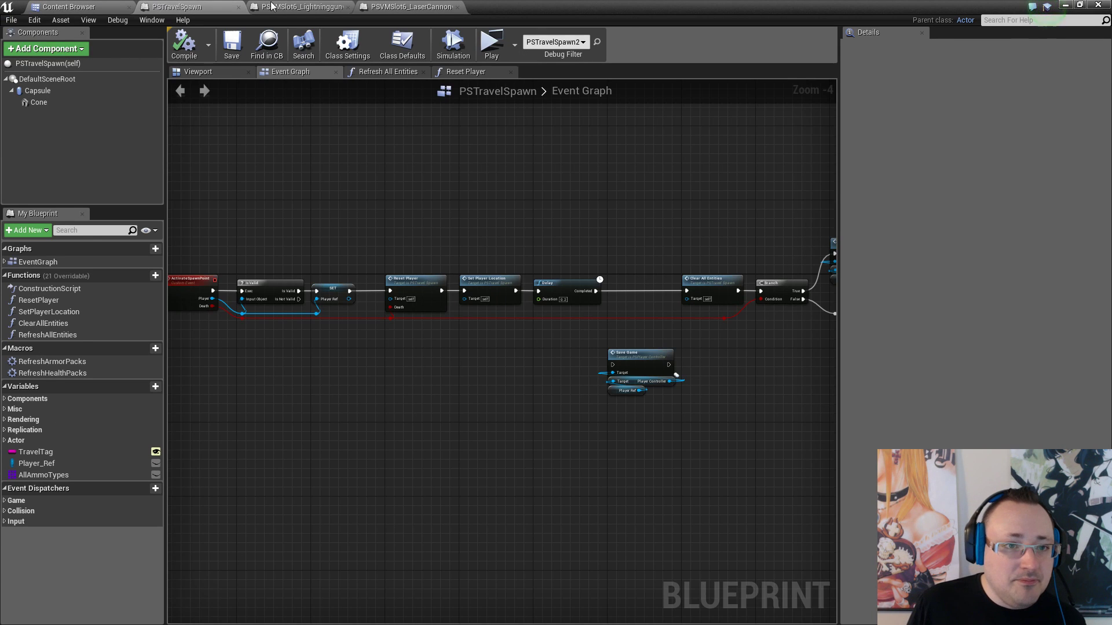
left_click(85, 6)
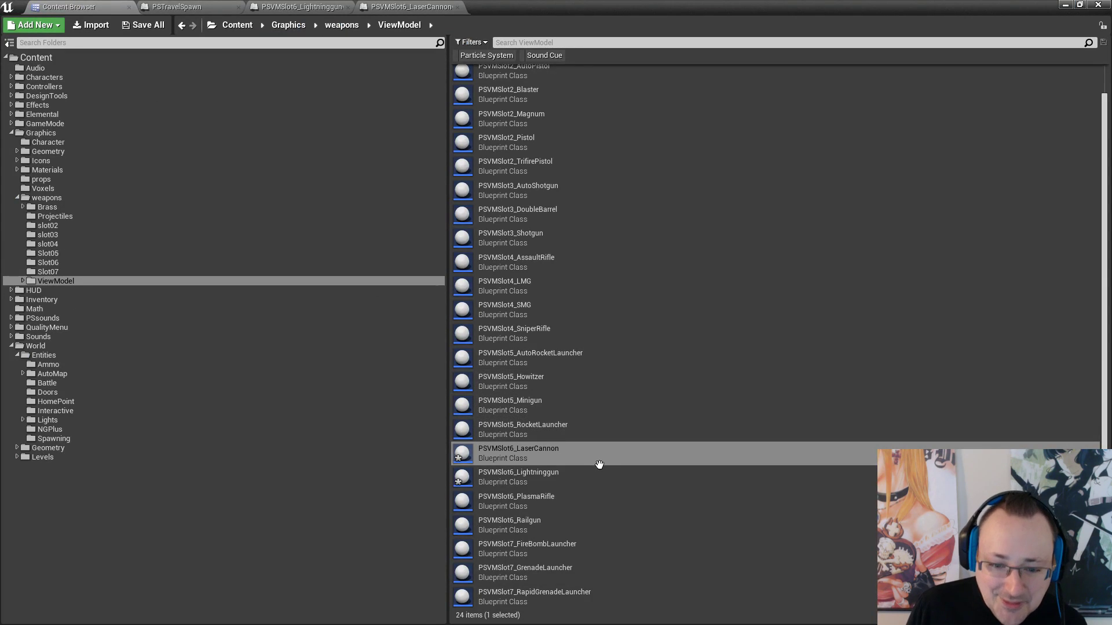
double_click(576, 499)
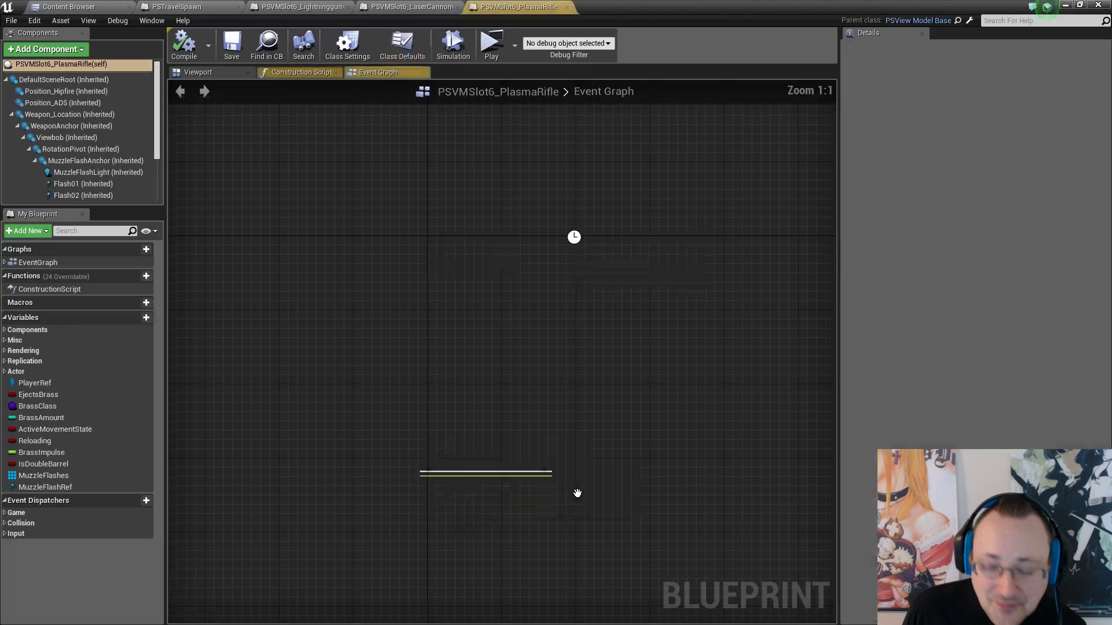
left_click(938, 140)
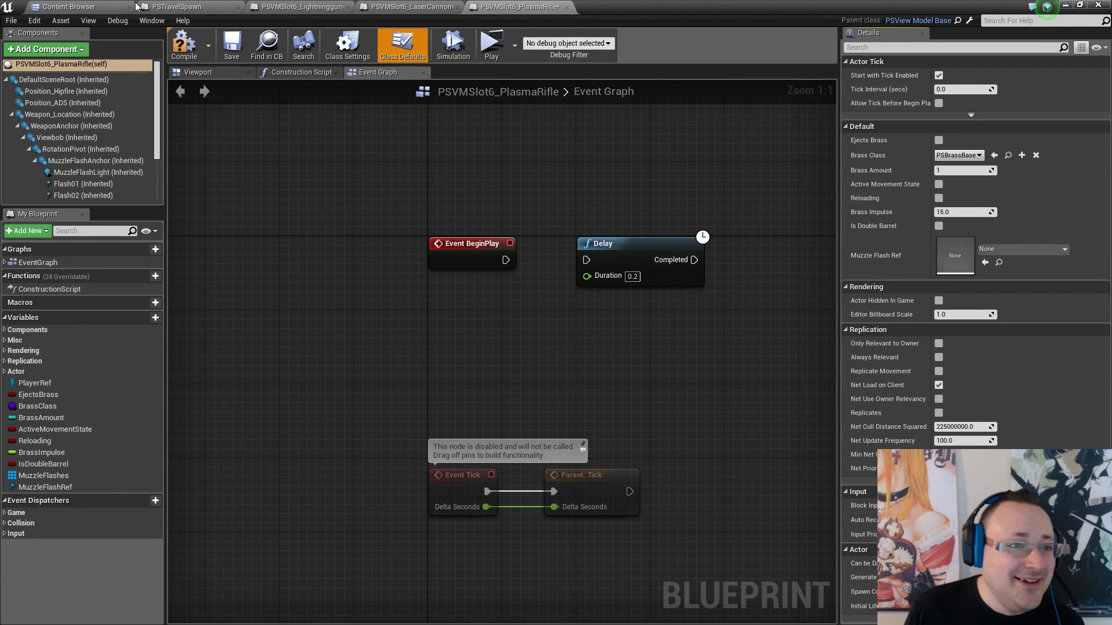
left_click(178, 42)
left_click(229, 43)
Disable Ejects Brass in the PSVMSlot6_Railgun blueprint and save it
left_click(181, 5)
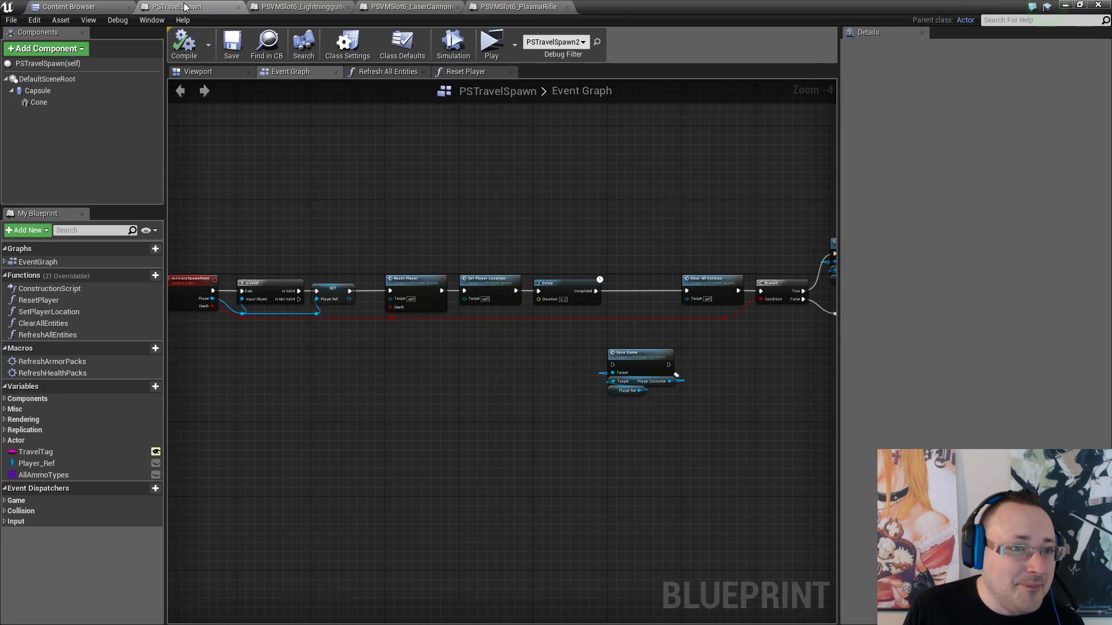
left_click(99, 6)
double_click(568, 525)
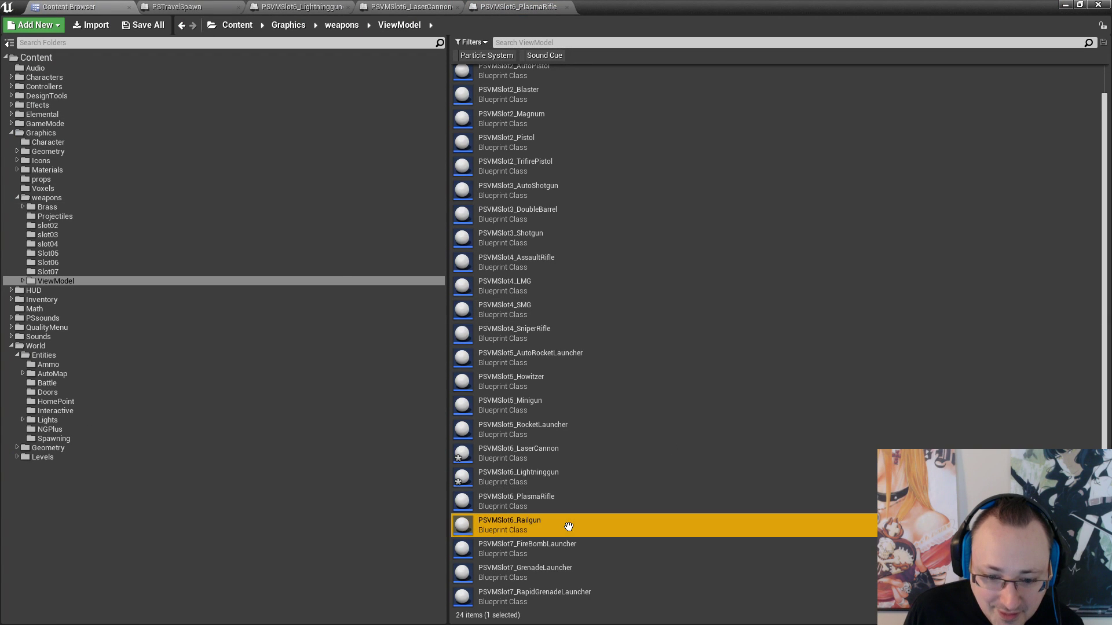
left_click(939, 140)
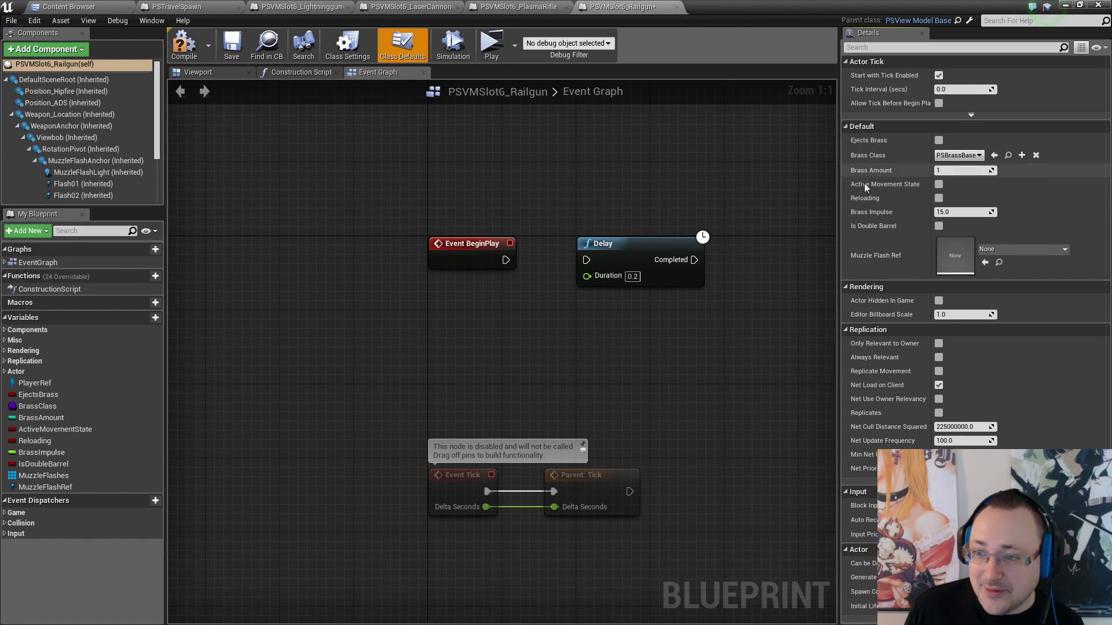
left_click(227, 42)
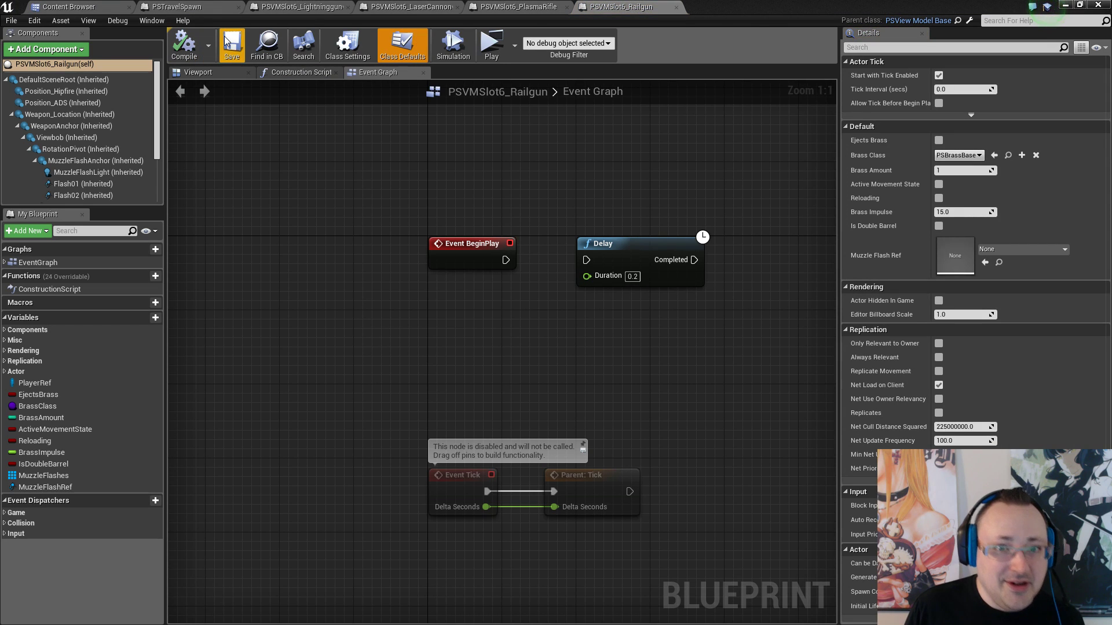
Close the open slot 6 view model blueprints and return to PSTravelSpawn
left_click(484, 5)
left_click(567, 7)
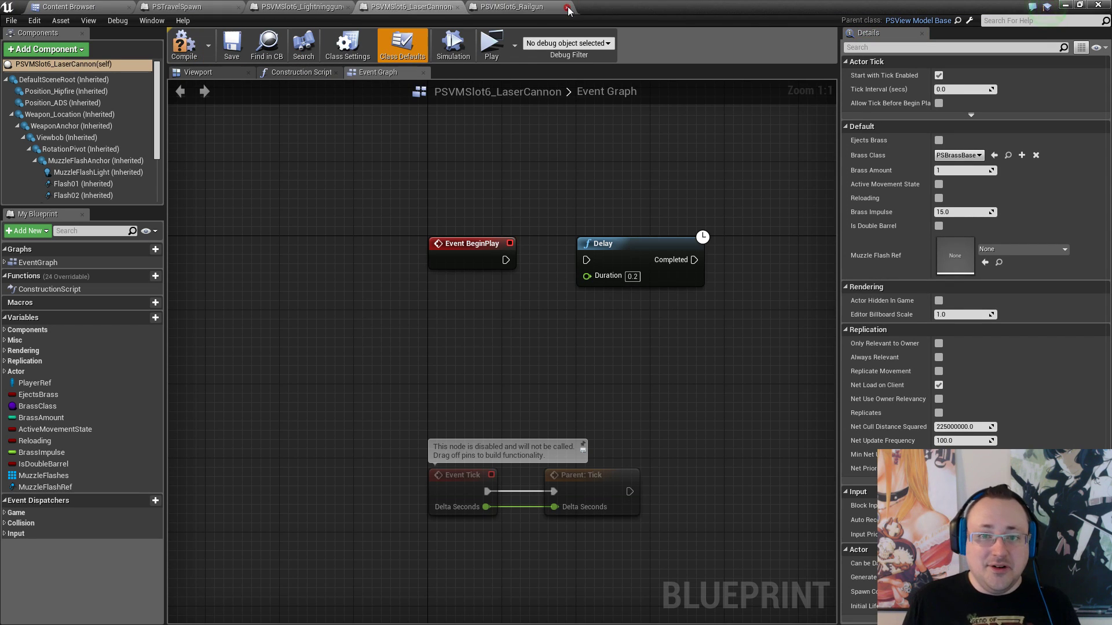
left_click(457, 8)
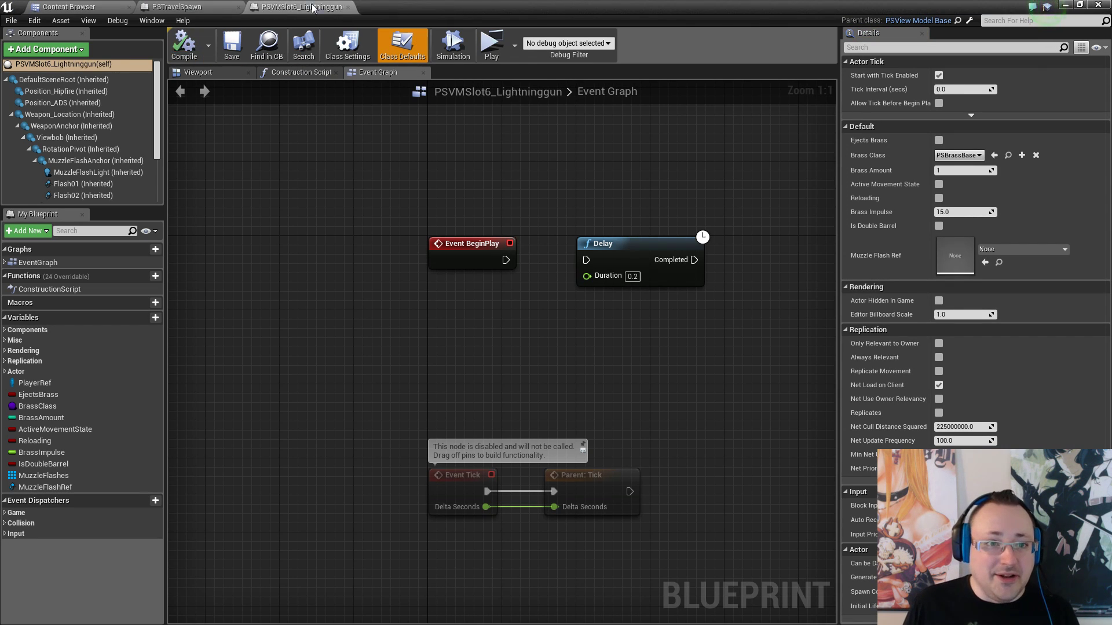
left_click(348, 7)
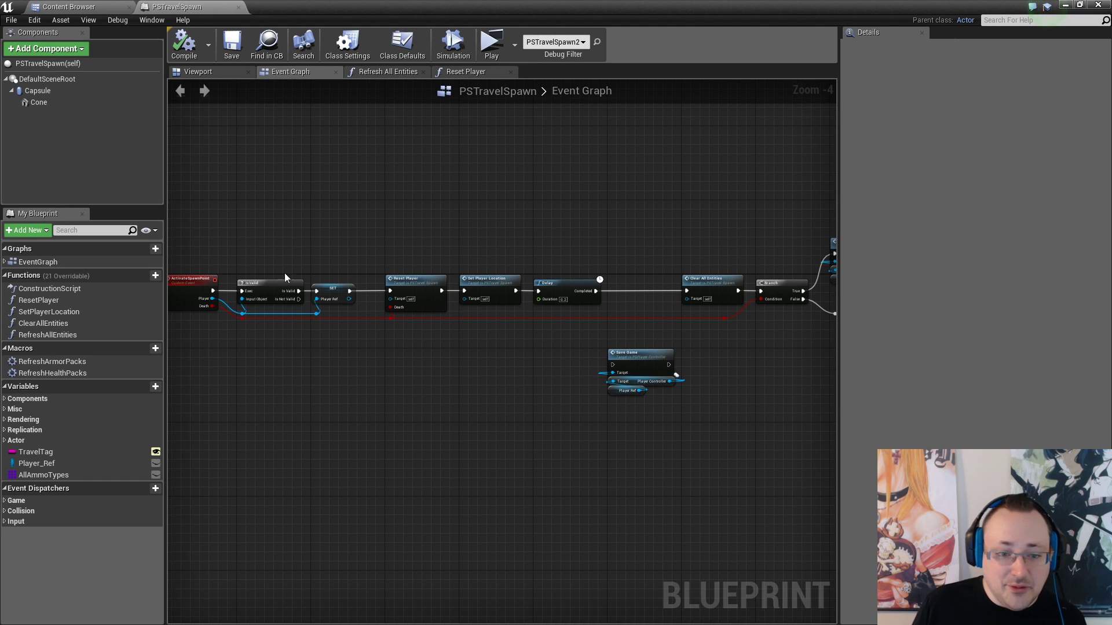
Delete the RefreshArmorPacks node that follows the Shield Regen SET node in PSTravelSpawn's Reset Player function
right_click_drag(633, 441, 609, 454)
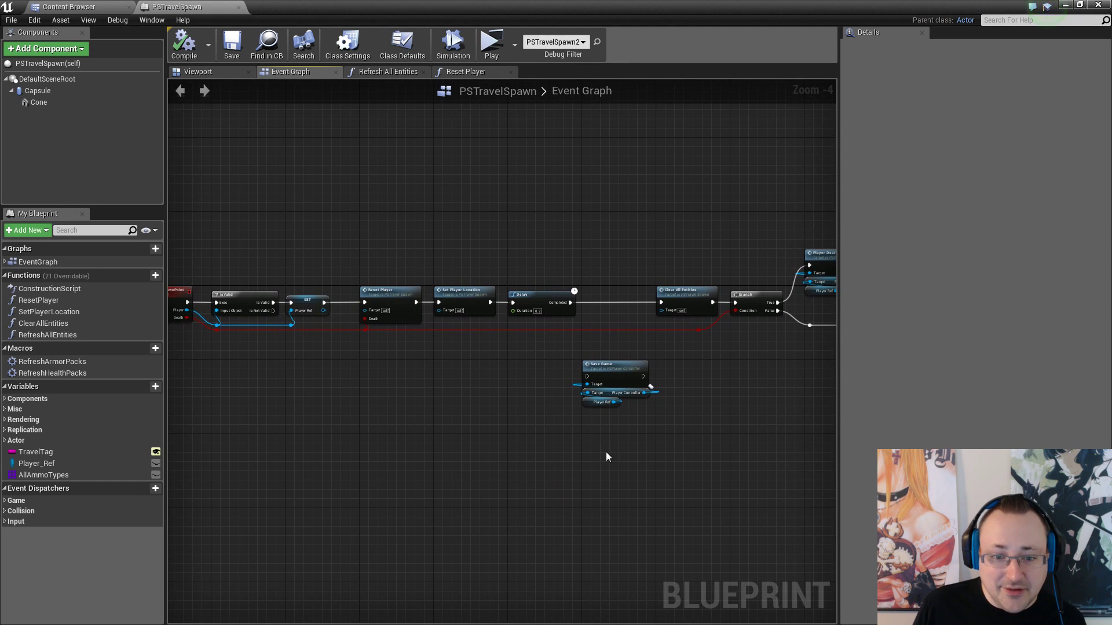
right_click_drag(726, 361, 224, 356)
scroll(443, 302, "up", 4)
right_click_drag(592, 334, 539, 338)
double_click(556, 279)
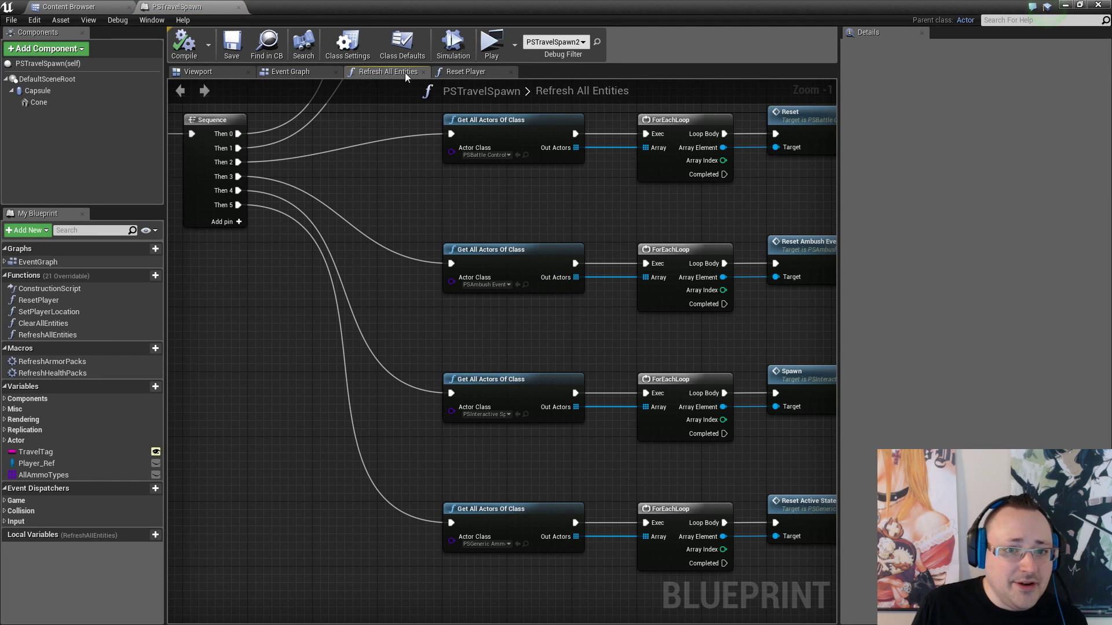
left_click(465, 70)
mouse_move(293, 355)
right_mouse_down()
mouse_move(213, 517)
mouse_move(270, 516)
right_mouse_up()
right_click_drag(393, 355, 369, 463)
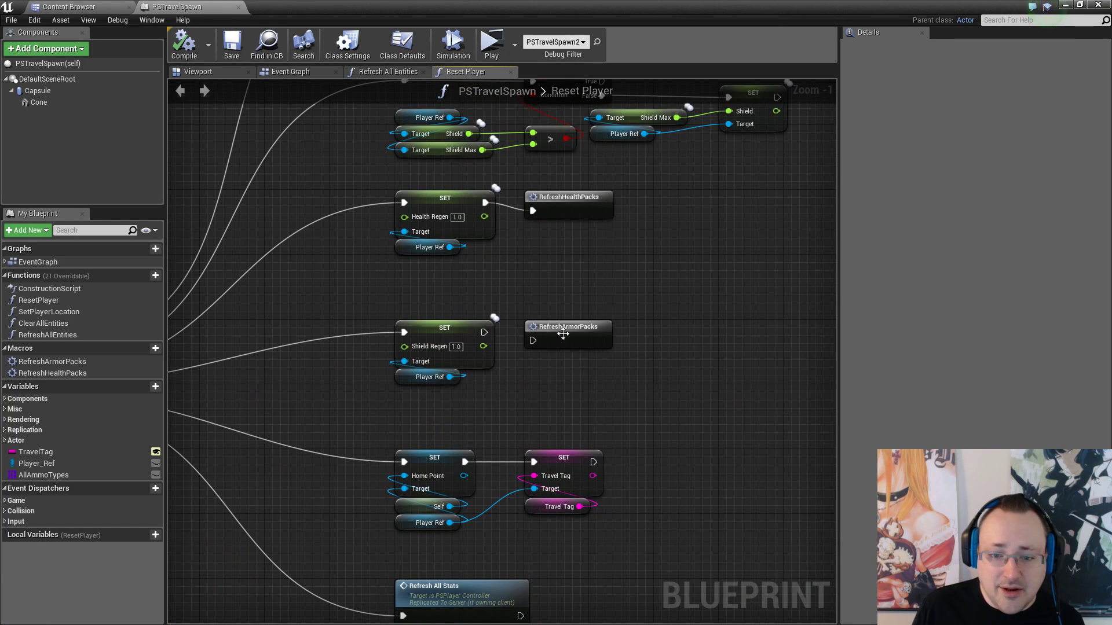
key("Delete")
Insert a Branch between the Health Regen SET node and RefreshHealthPacks, running RefreshHealthPacks from its True output
right_click_drag(564, 300, 599, 352)
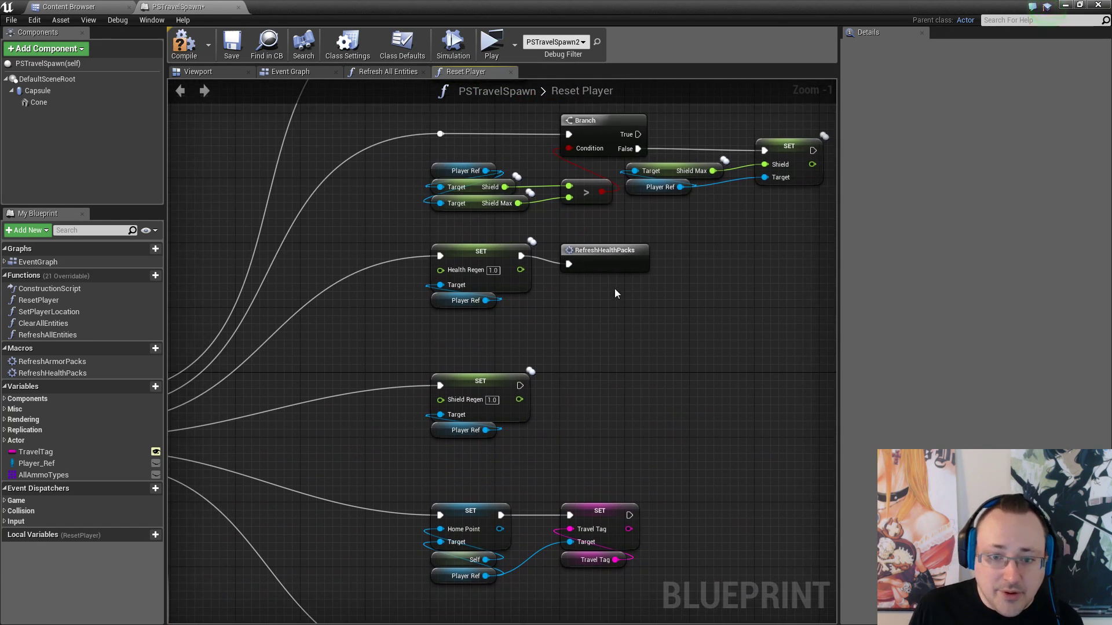
right_click_drag(602, 313, 720, 81)
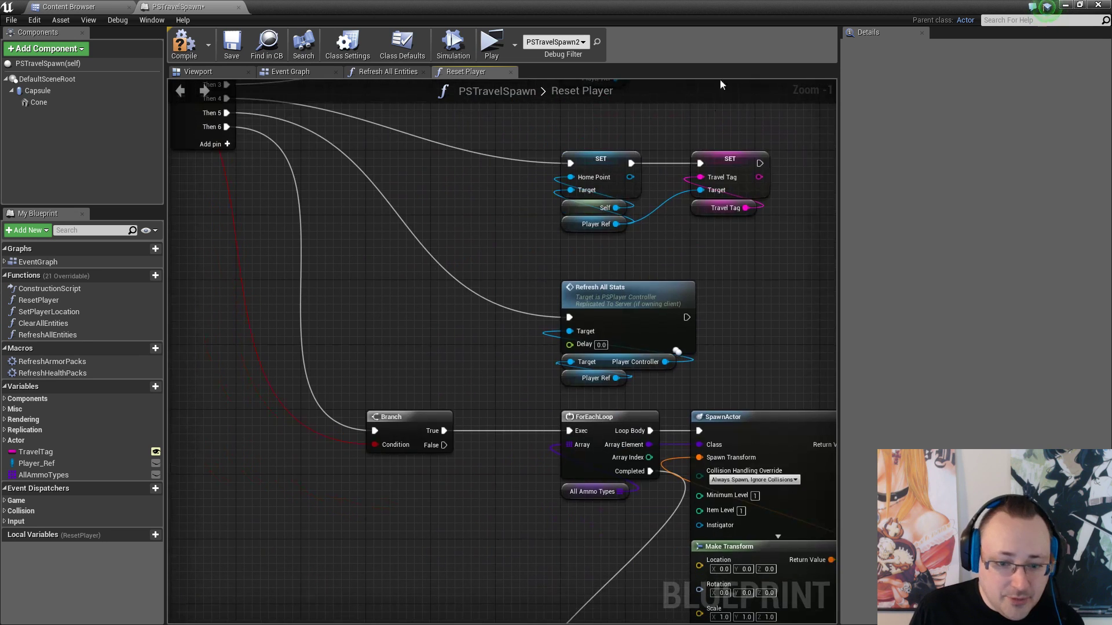
left_click(457, 324)
right_click_drag(456, 325, 308, 623)
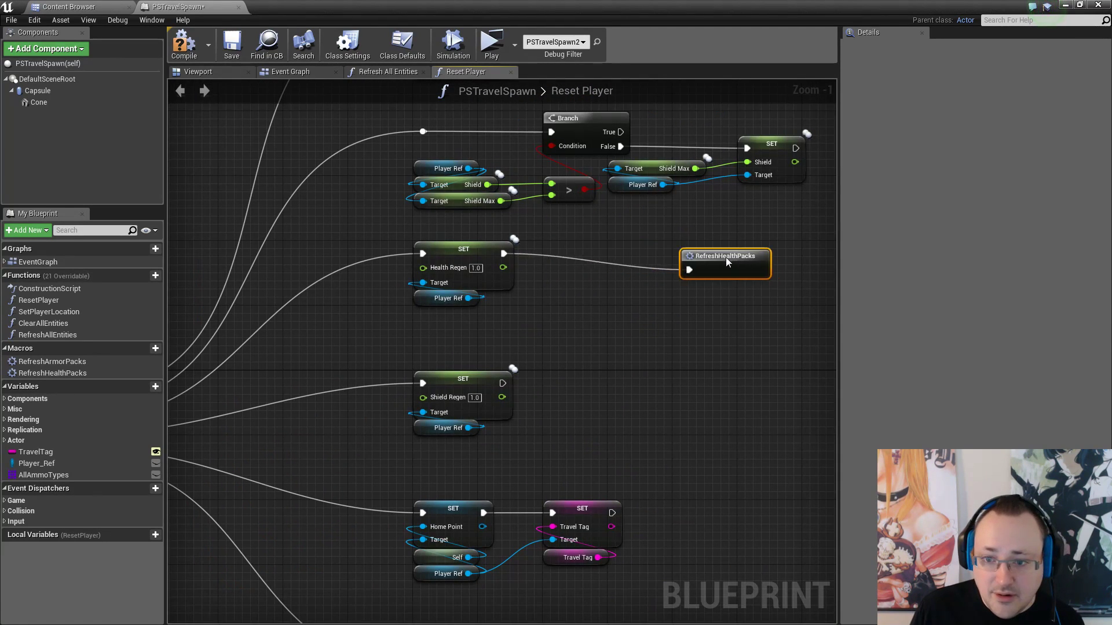
key("b")
left_click(586, 300)
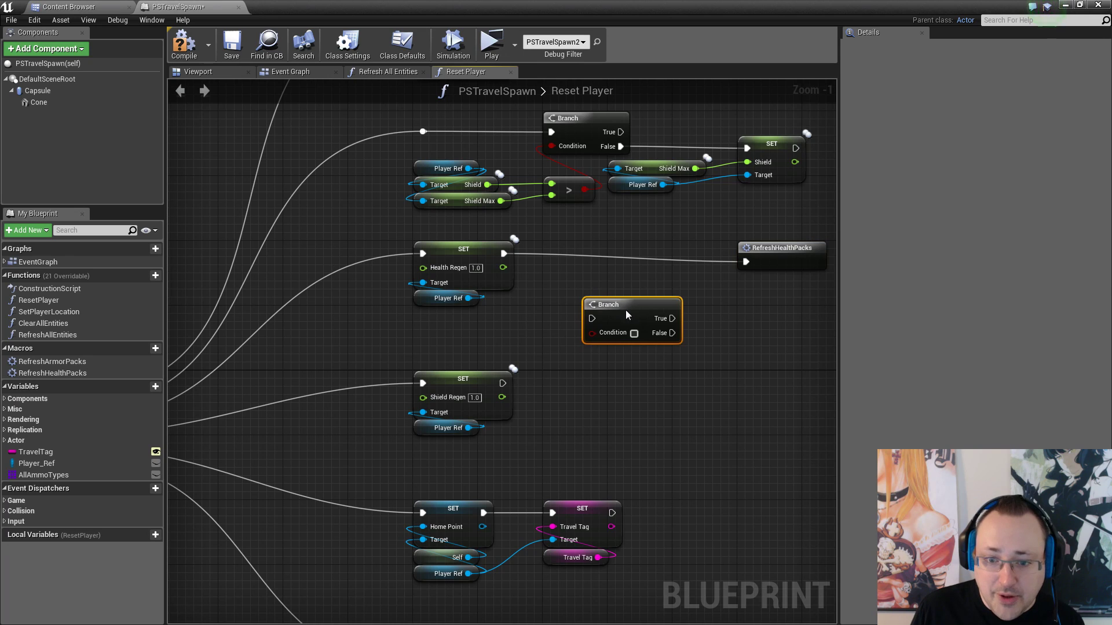
left_click_drag(625, 309, 586, 250)
left_click(519, 262)
left_click_drag(504, 253, 552, 262)
left_click_drag(631, 262, 744, 261)
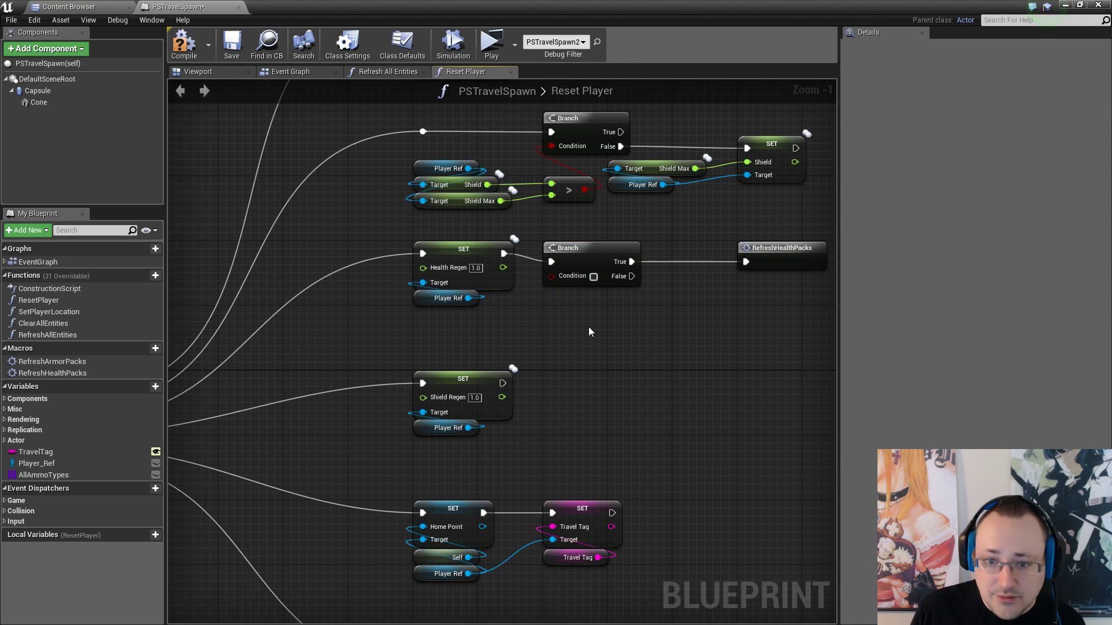
Connect Reset Player's Death input to the condition of the new Branch before RefreshHealthPacks, and save PSTravelSpawn
right_click_drag(471, 346, 684, 321)
scroll(692, 312, "down", 1)
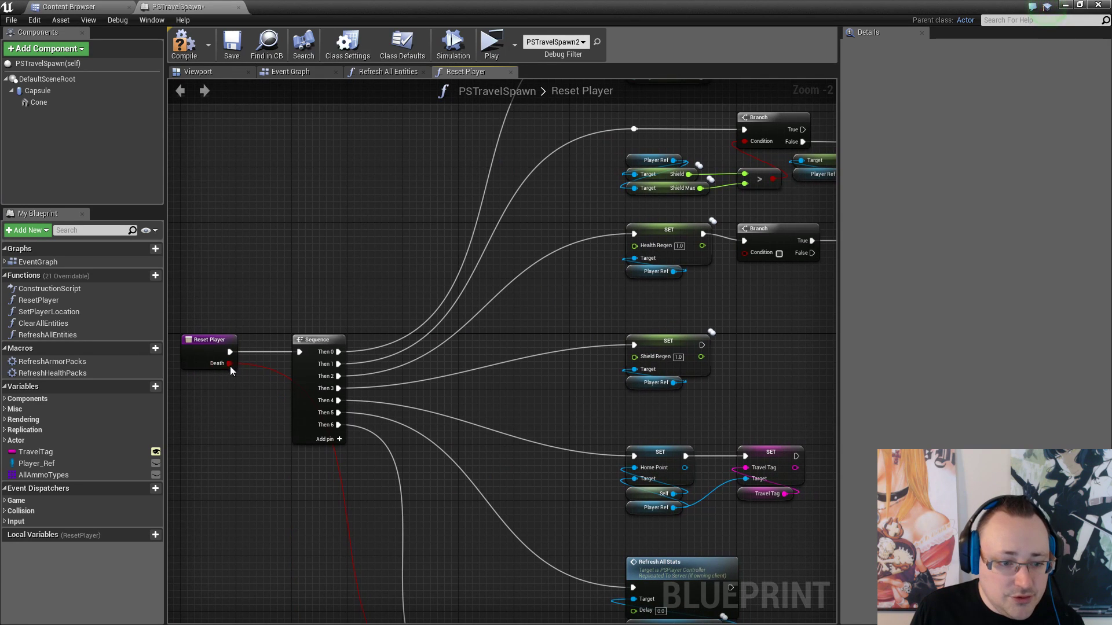
left_click_drag(231, 366, 745, 253)
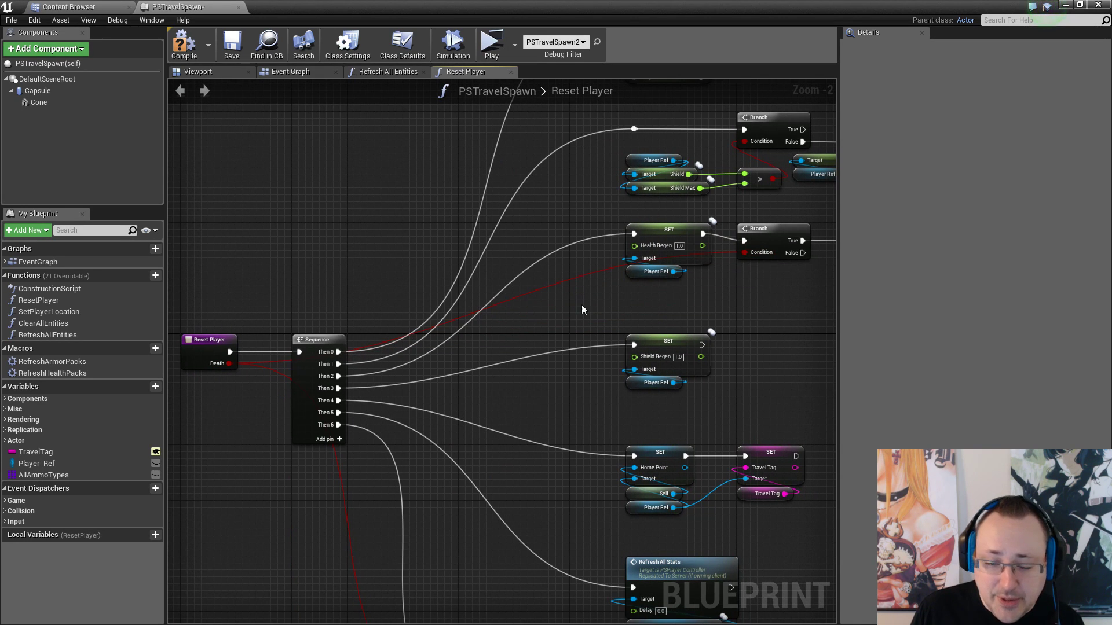
left_click(231, 45)
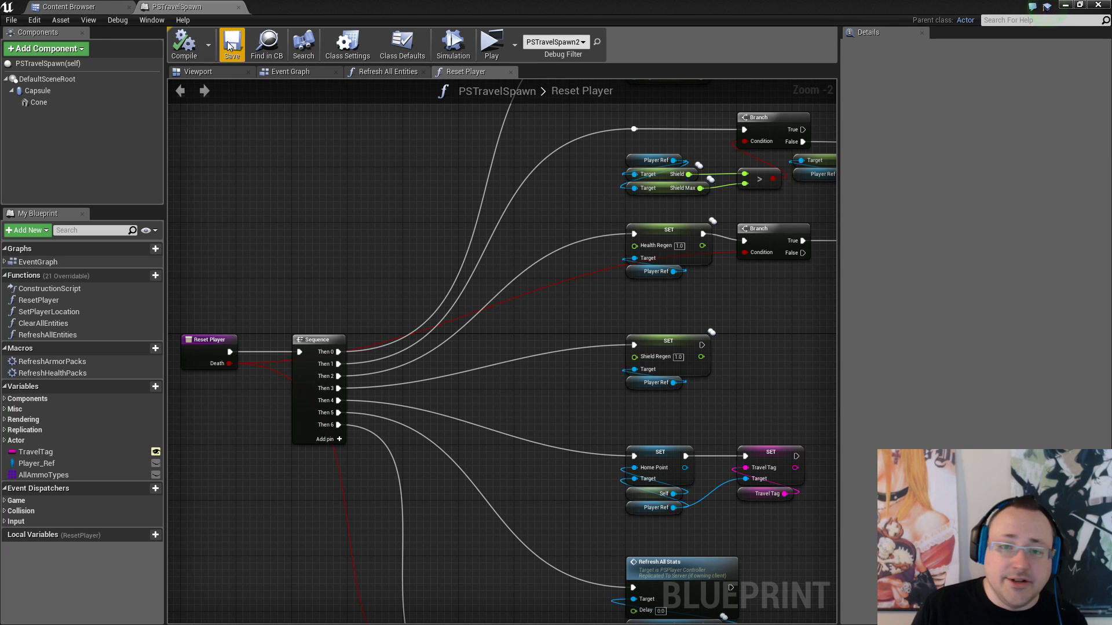
left_click(231, 46)
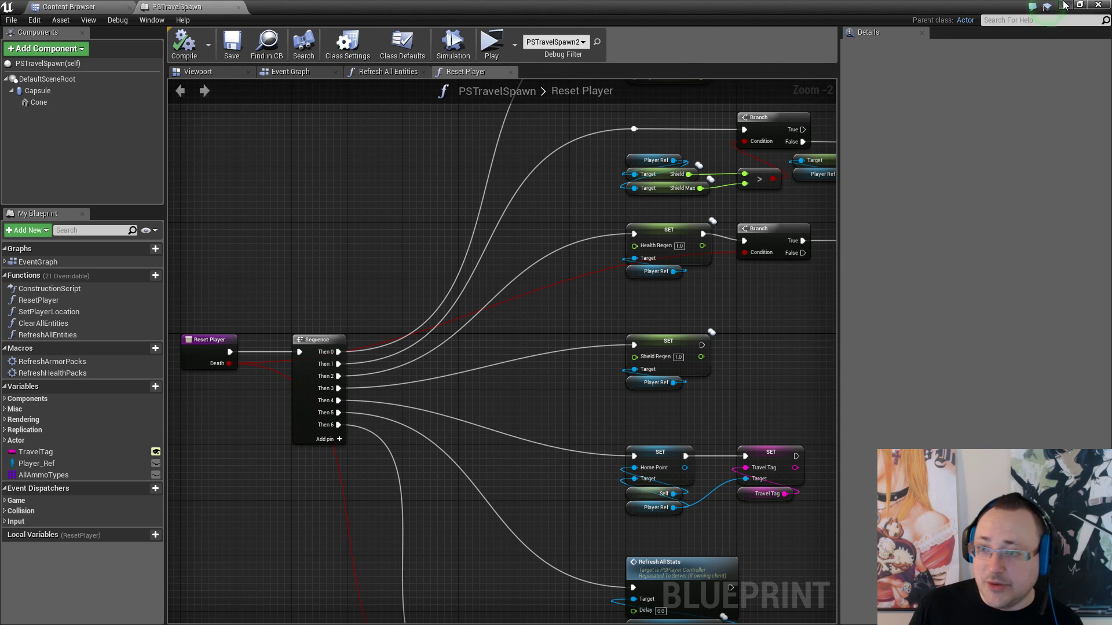
Start a new playtest of Hub01 and open the player's inventory
left_click(1065, 4)
left_click(618, 44)
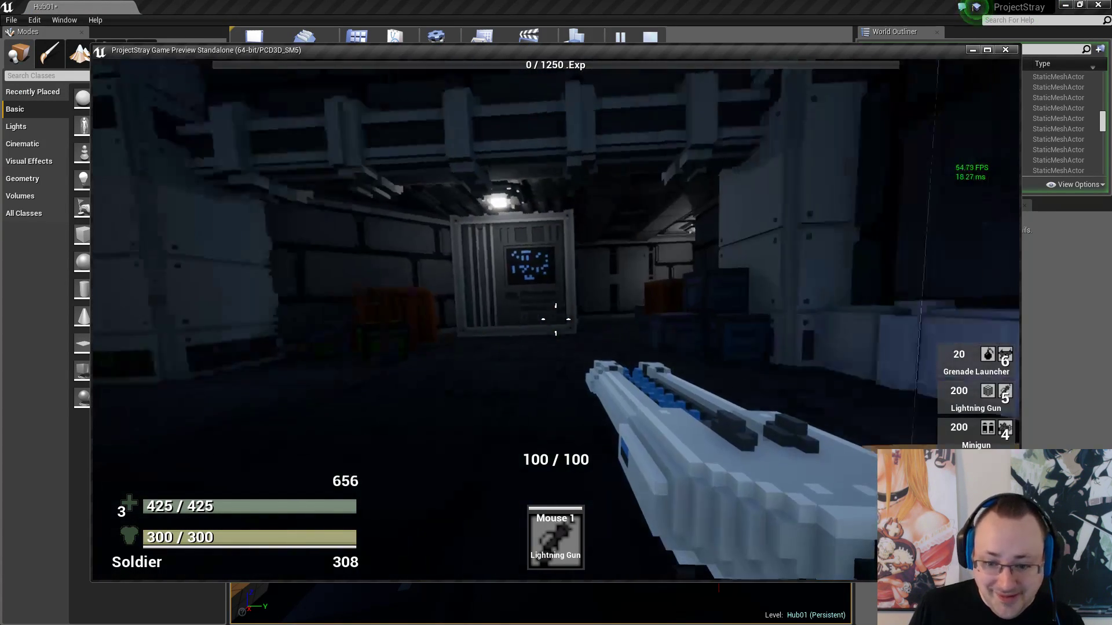
key("Tab")
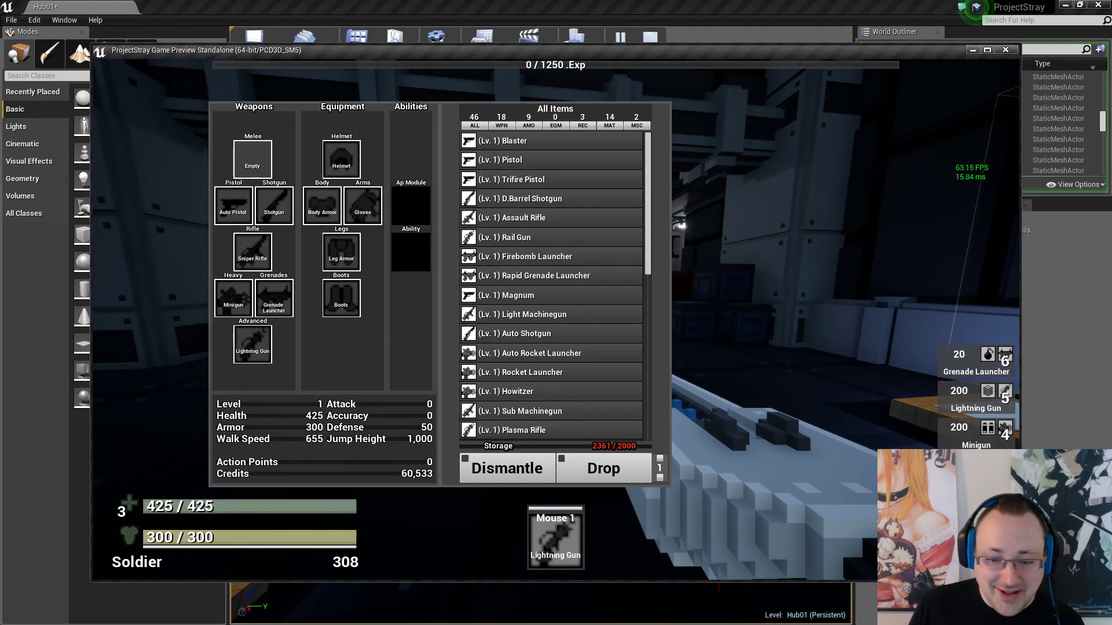
Dismantle the Blaster, Trifire Pistol, D.Barrel Shotgun, Assault Rifle and Rail Gun in the inventory and loot all the resulting parts
left_click(535, 139)
left_click(465, 458)
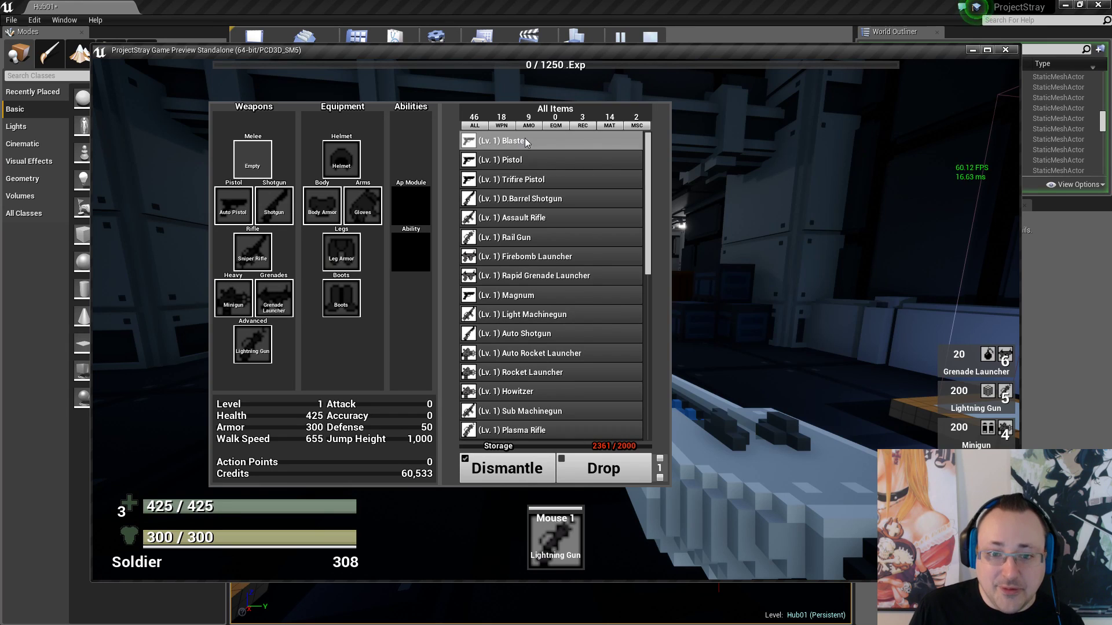
left_click(509, 140)
left_click(524, 160)
left_click(524, 160)
left_click(524, 160)
left_click(525, 158)
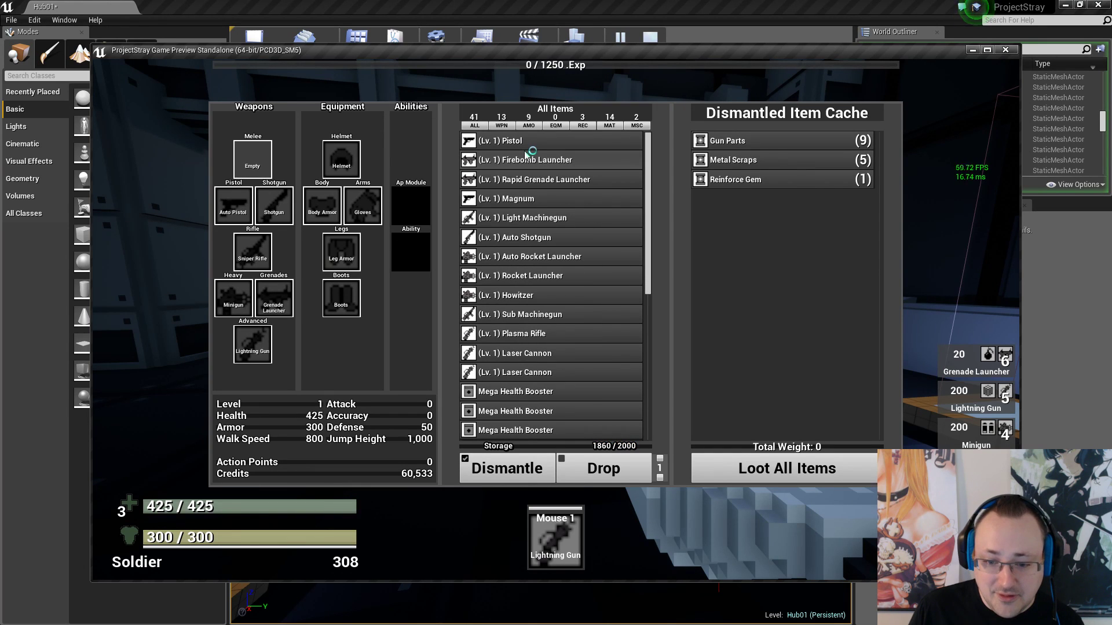
left_click(720, 457)
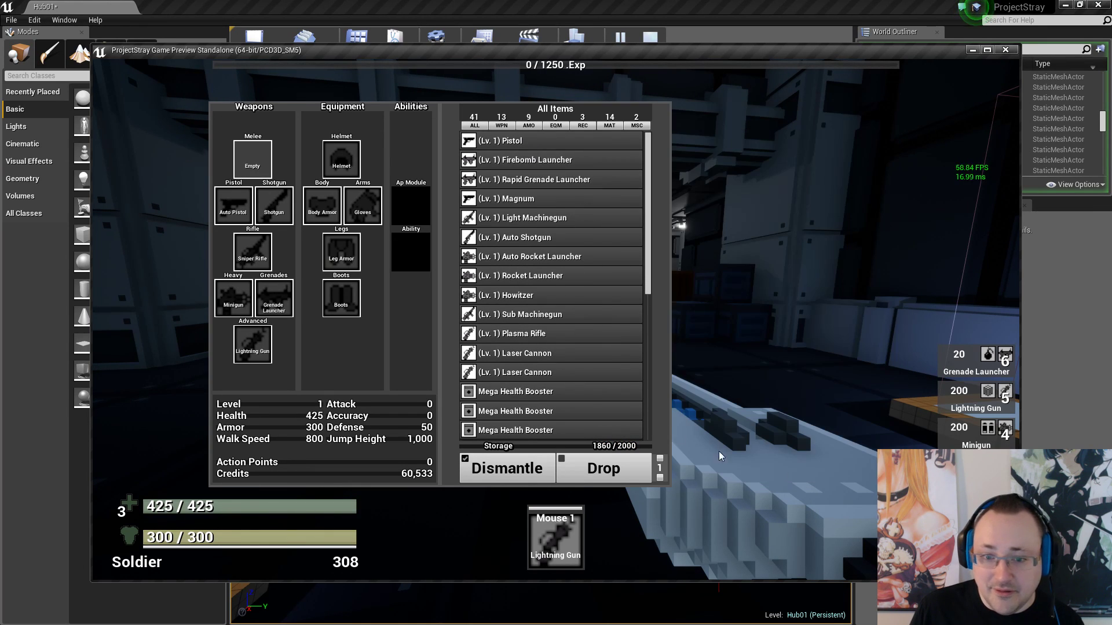
Close the inventory and walk the player out of the hub through the striped door
key("Tab")
key("w")
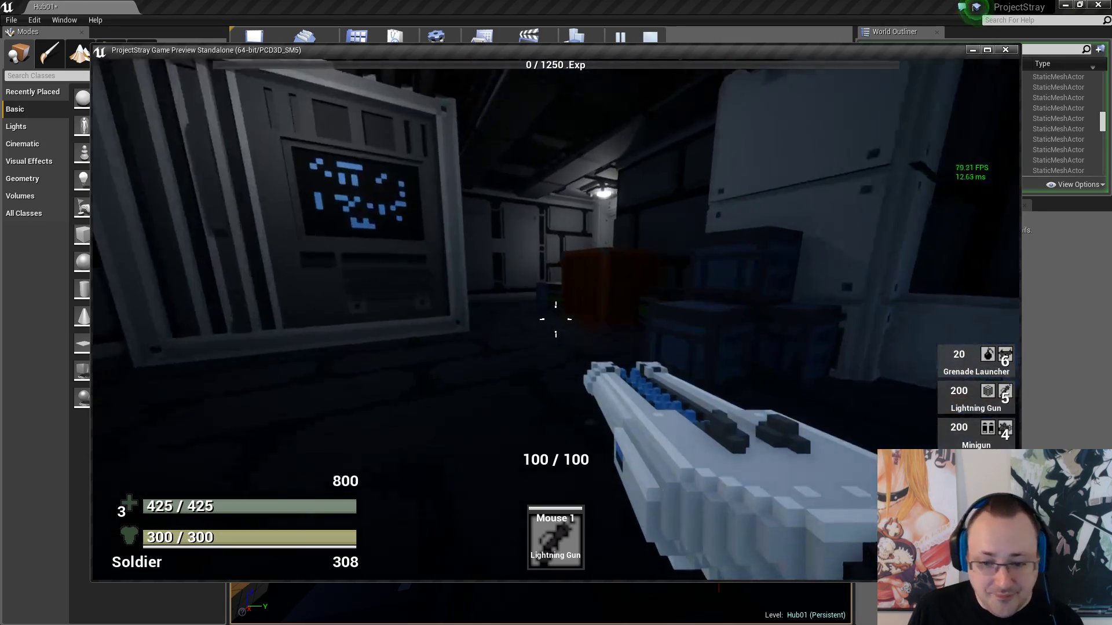
key("w")
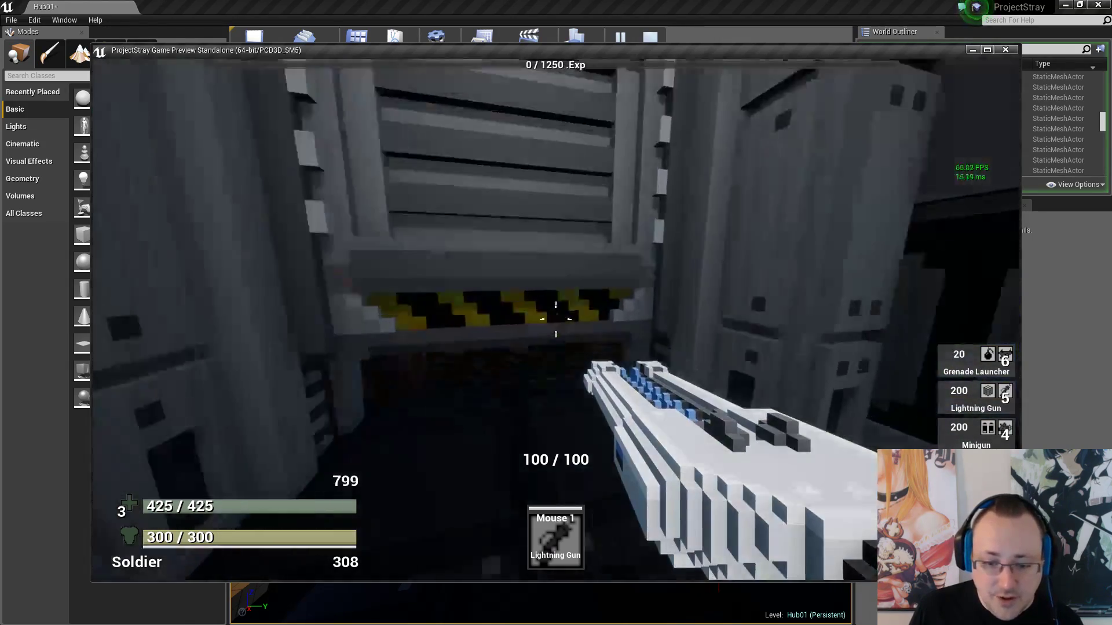
key("w")
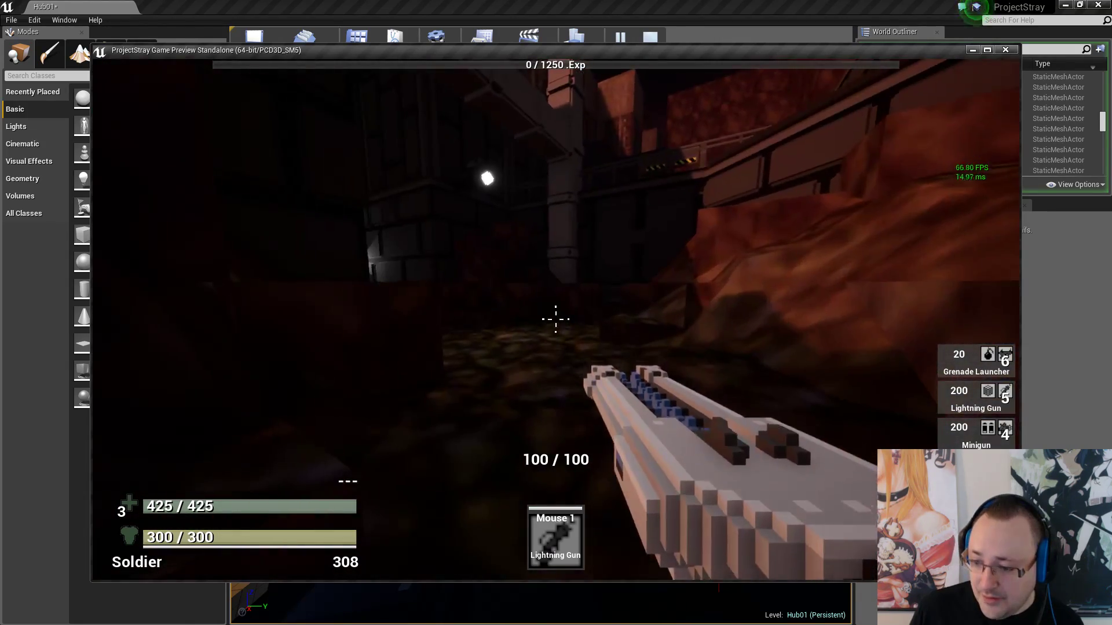
Equip the Minigun, fire it toward The Dark Base exit and reload it to use up reserve ammo
key("4")
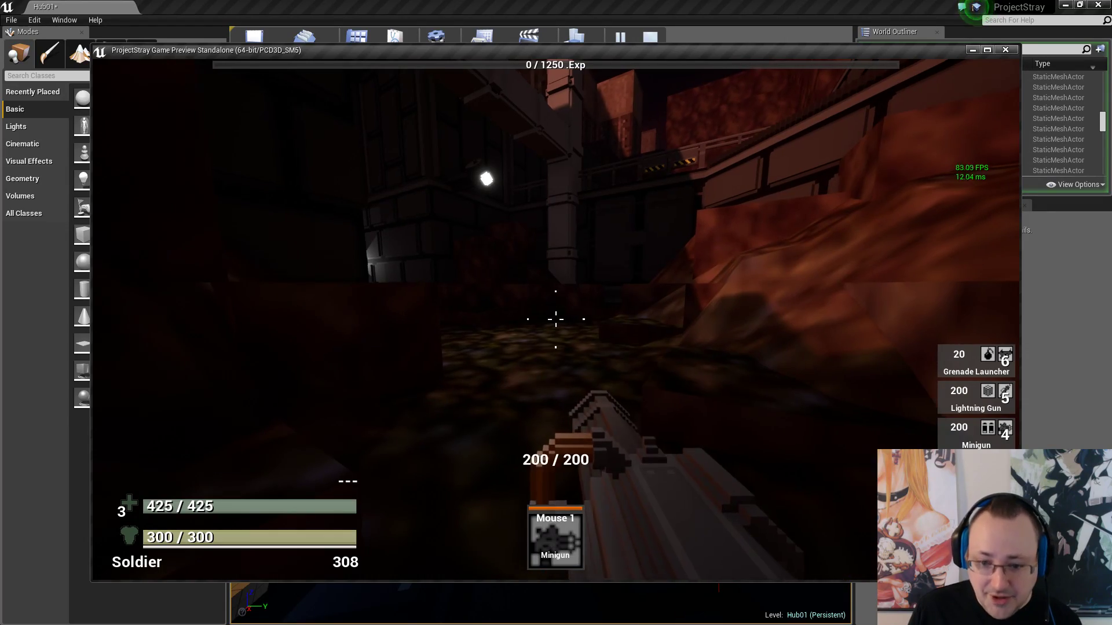
key("w")
left_click(556, 319)
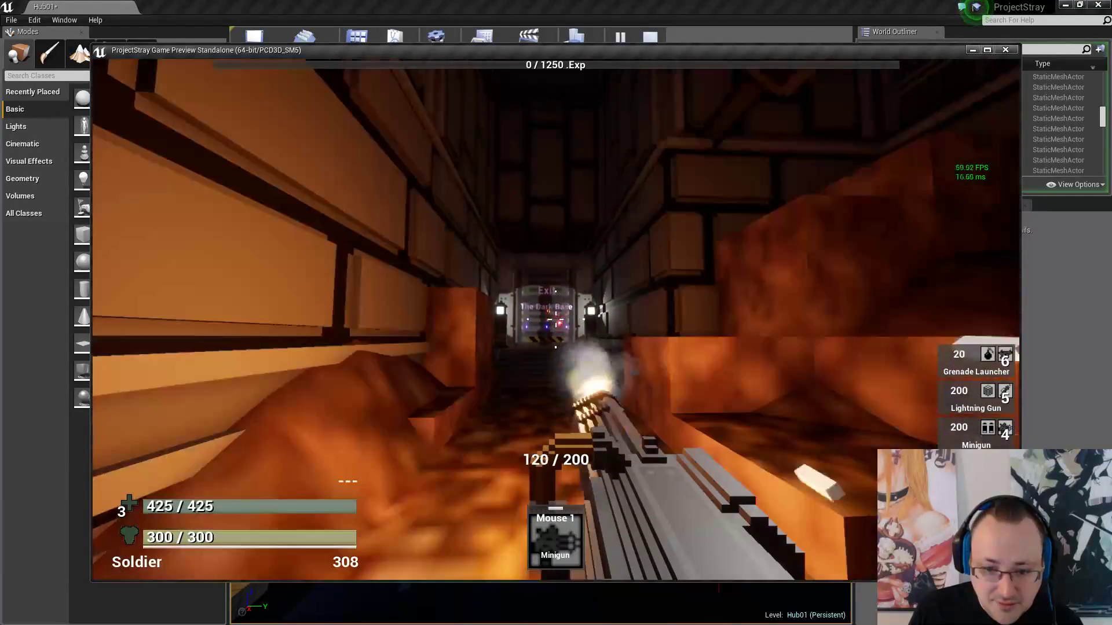
key("r")
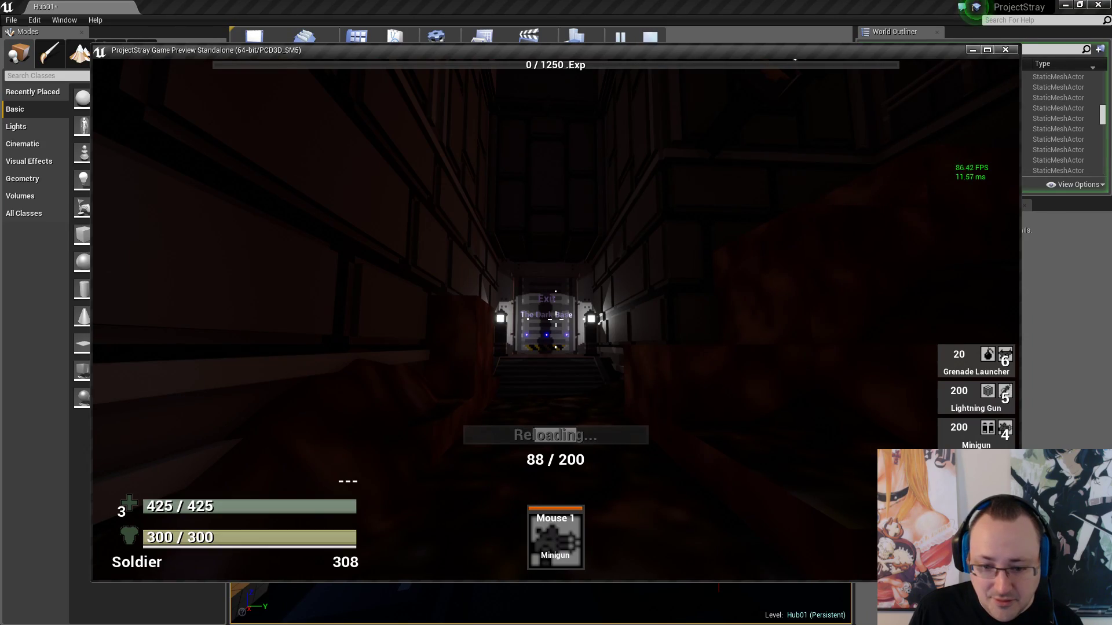
left_click_drag(556, 318, 555, 318)
Walk to The Dark Base exit, use two health packs and travel through the exit to the next level
key("w")
key("w")
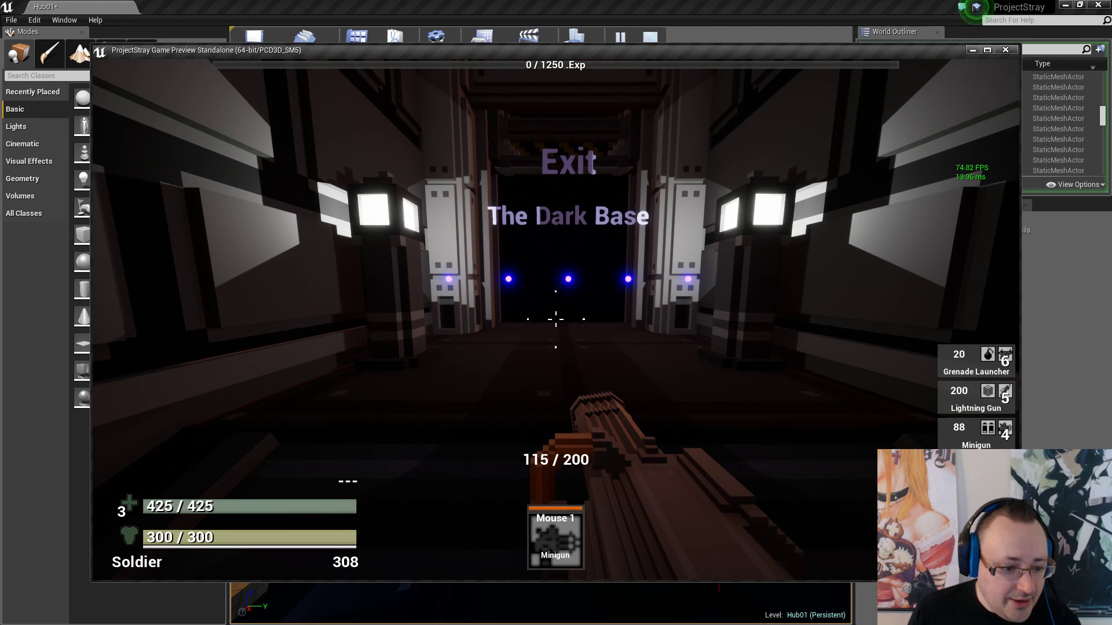
key("q")
key("q")
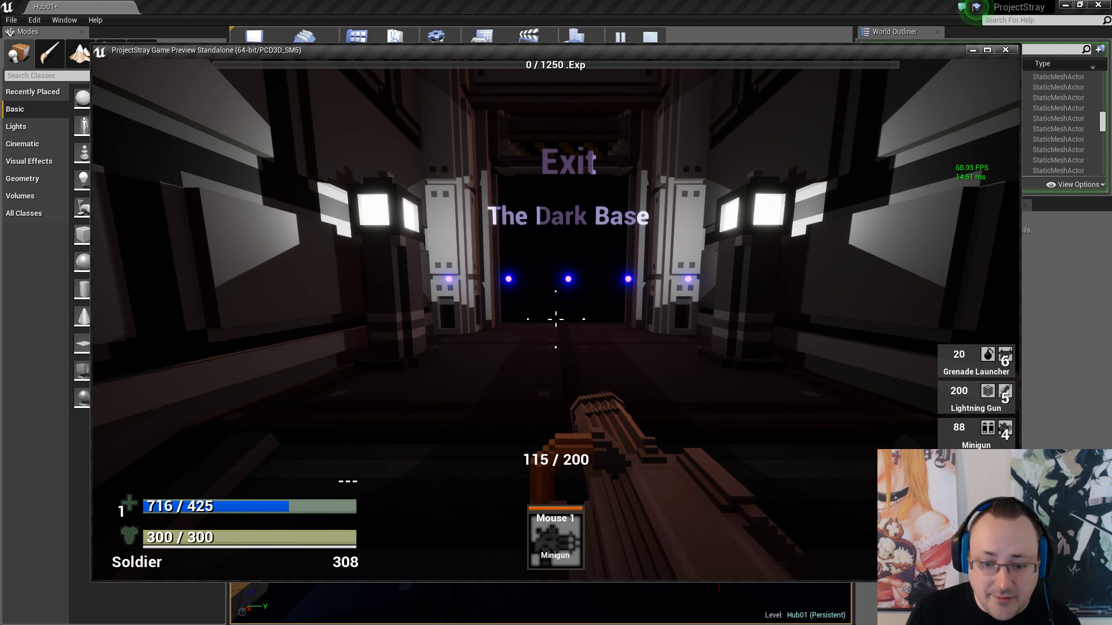
key("w")
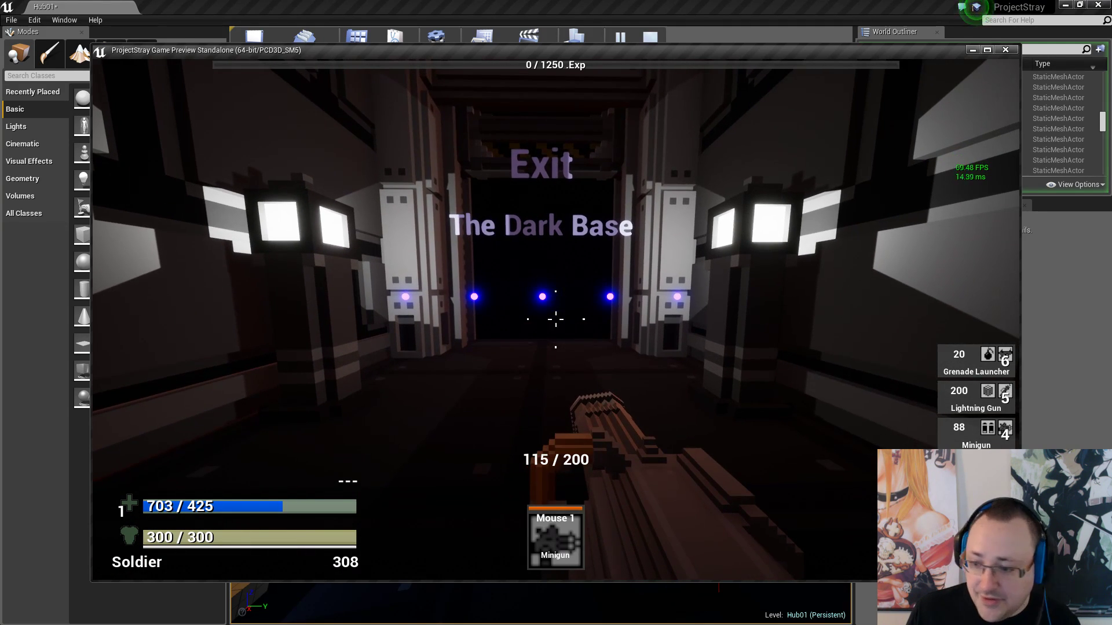
key("w")
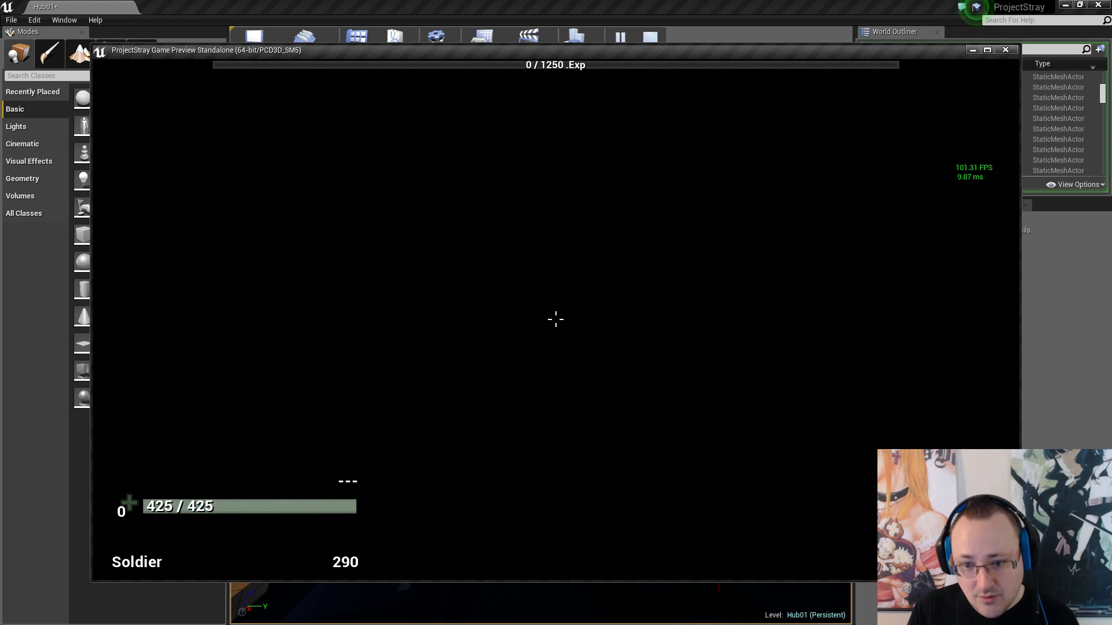
Reload the Minigun in The Dark Base and advance through the canyon, shooting the enemies along the way
key("w")
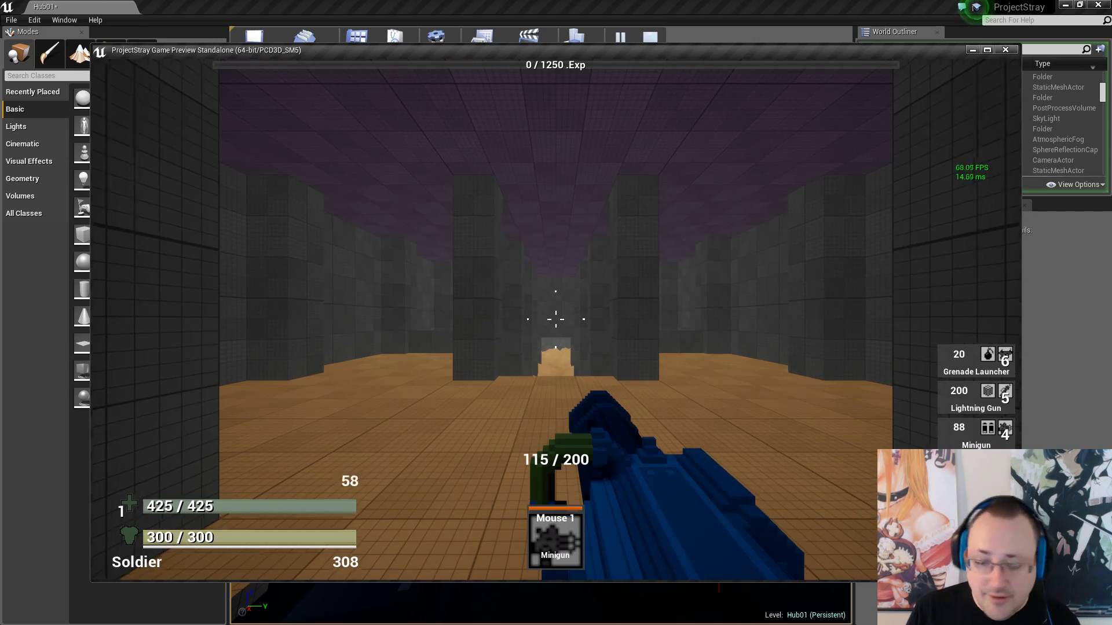
key("r")
key("w")
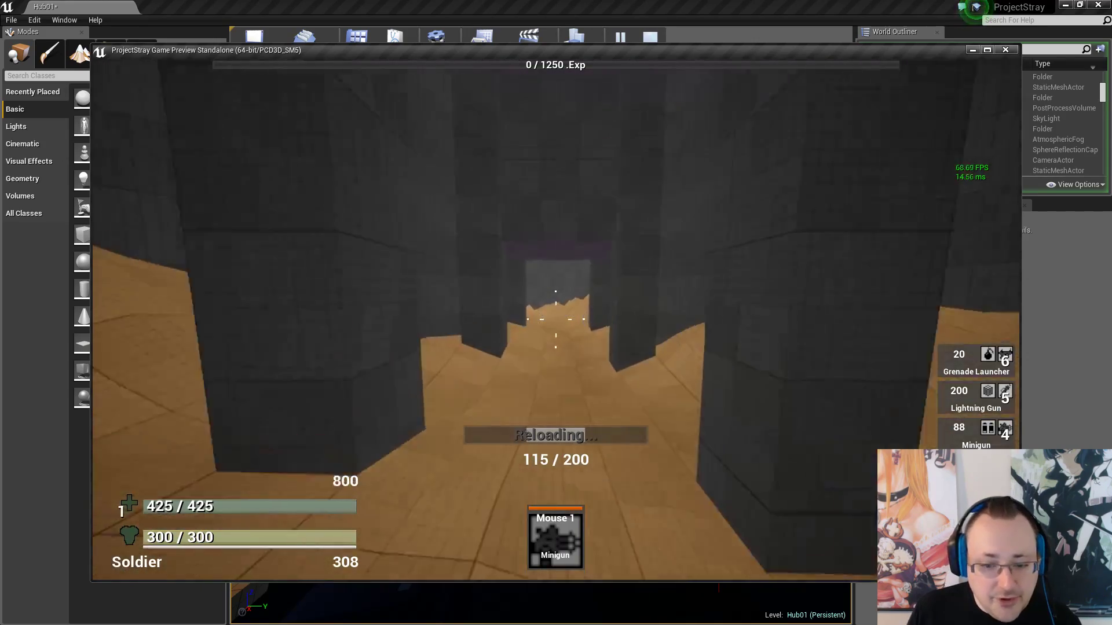
key("w")
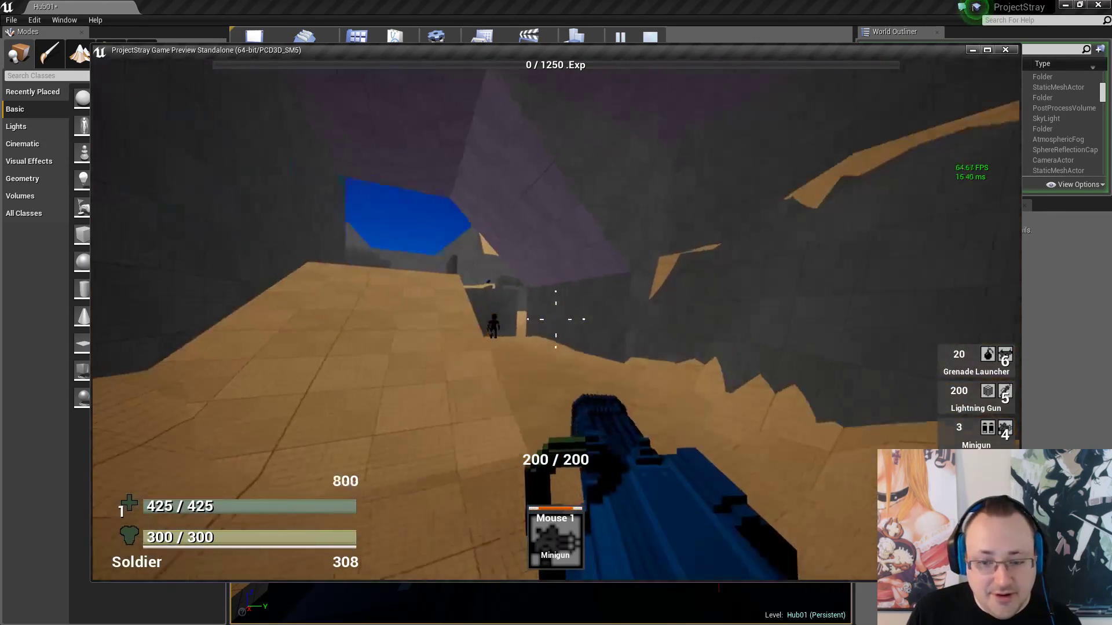
left_click(555, 319)
key("w")
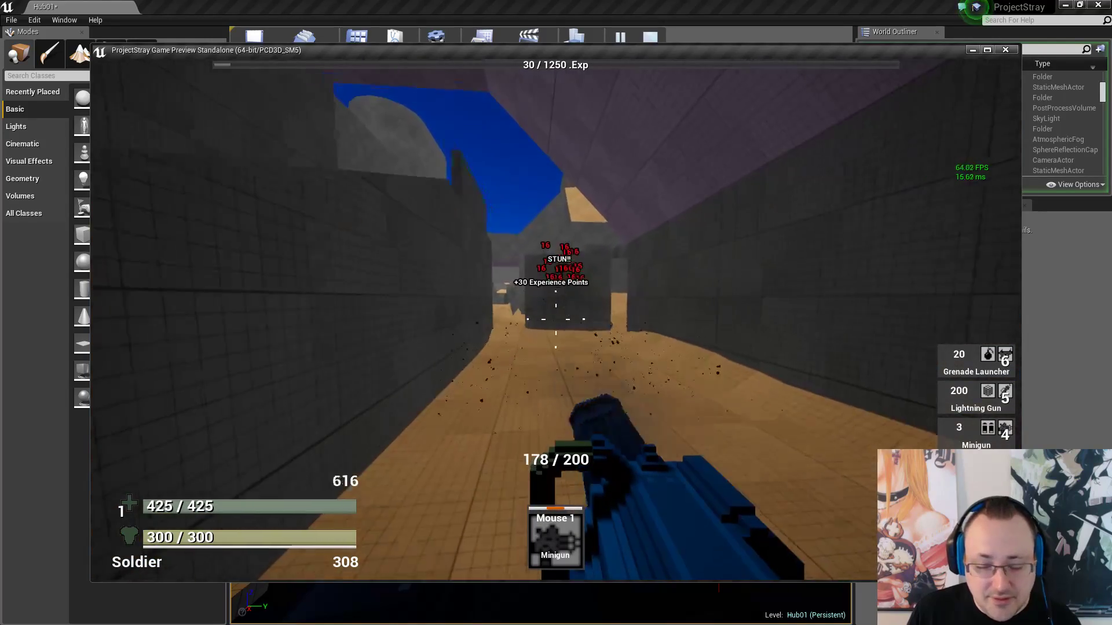
key("w")
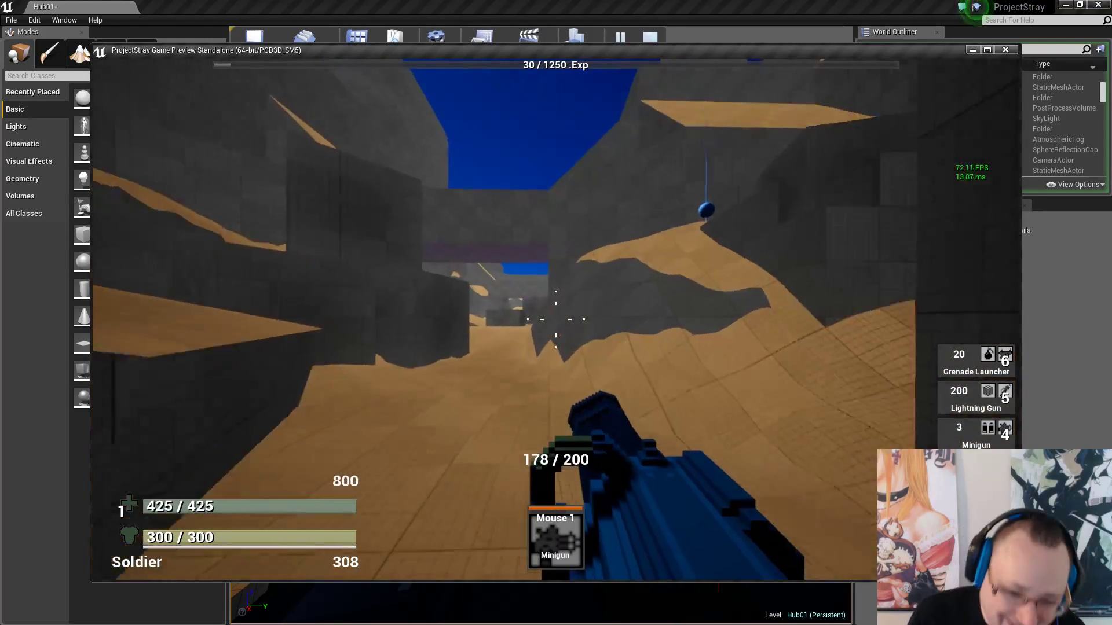
key("w")
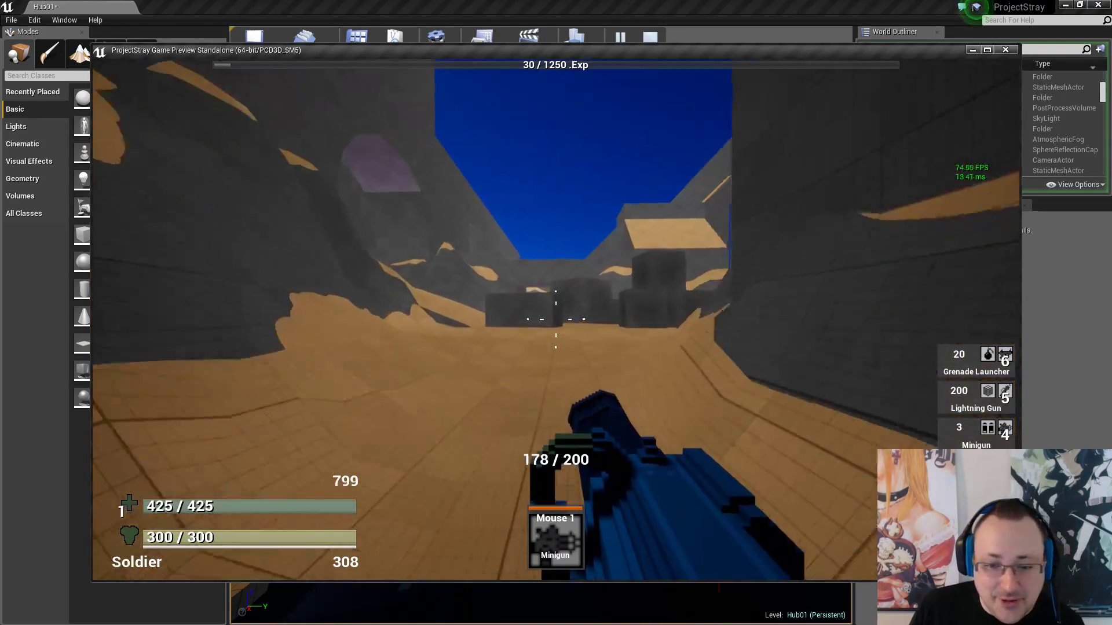
left_click_drag(556, 319, 555, 319)
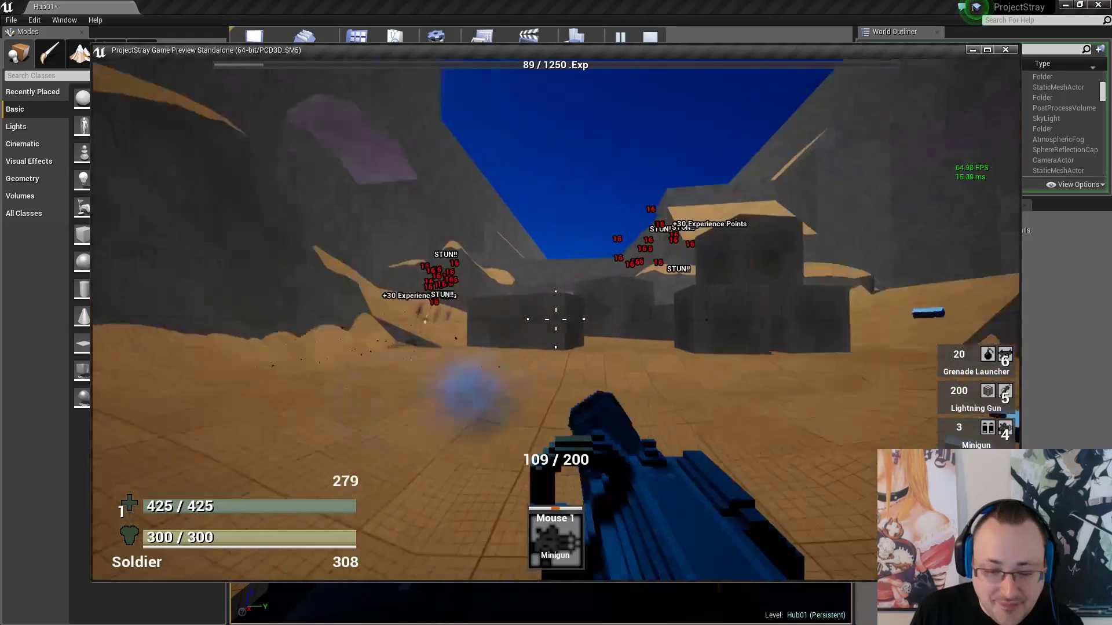
Reload the Minigun and continue through the blue doorway toward the next group of enemies
key("r")
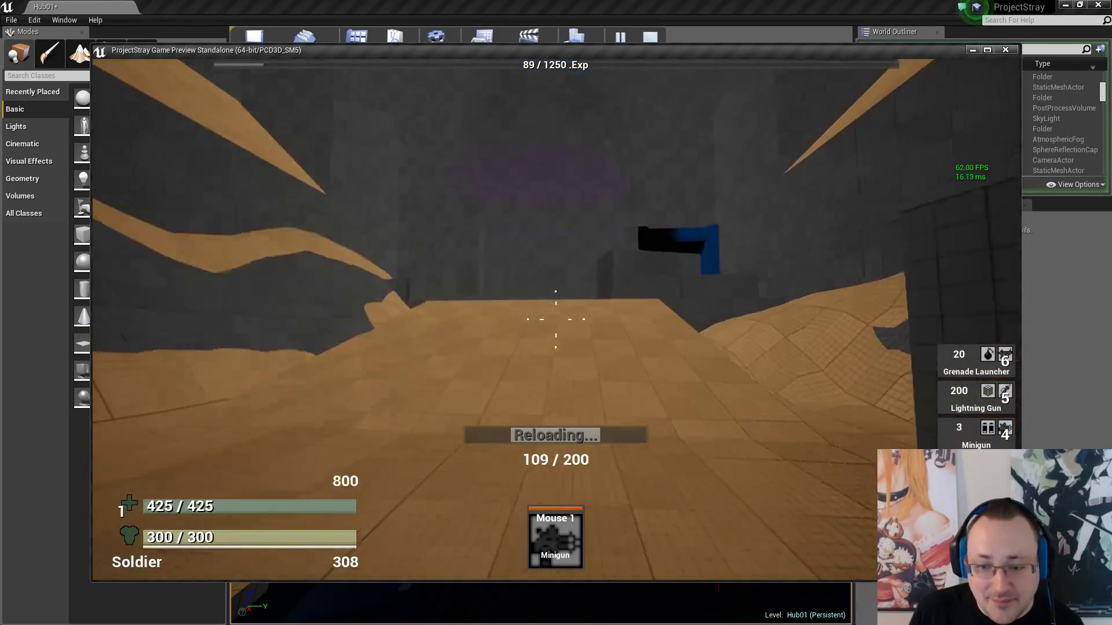
key("w")
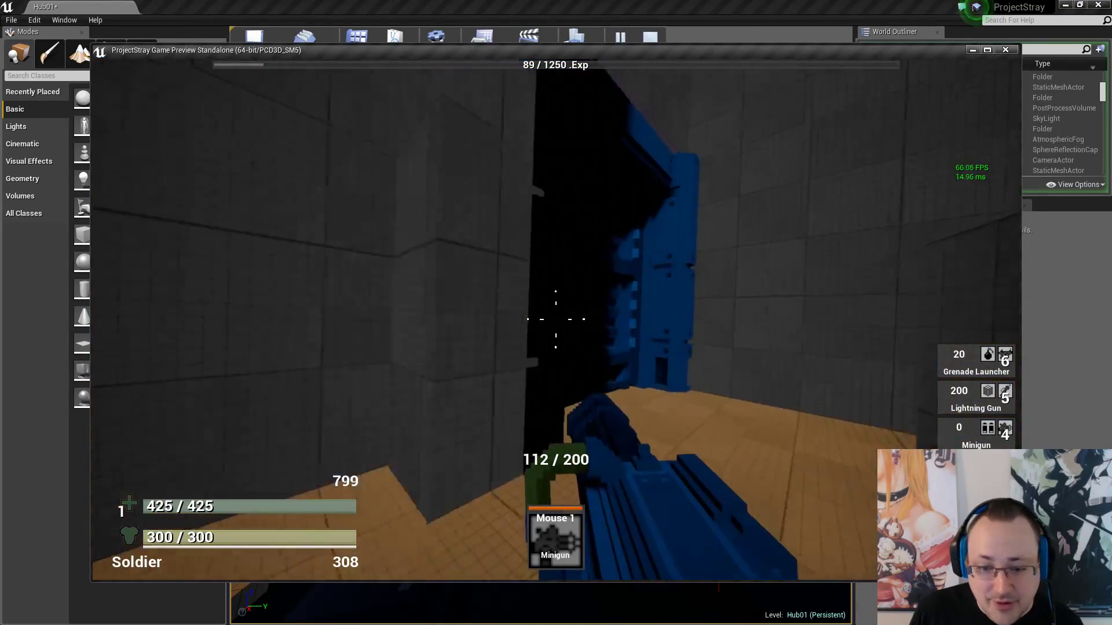
key("w")
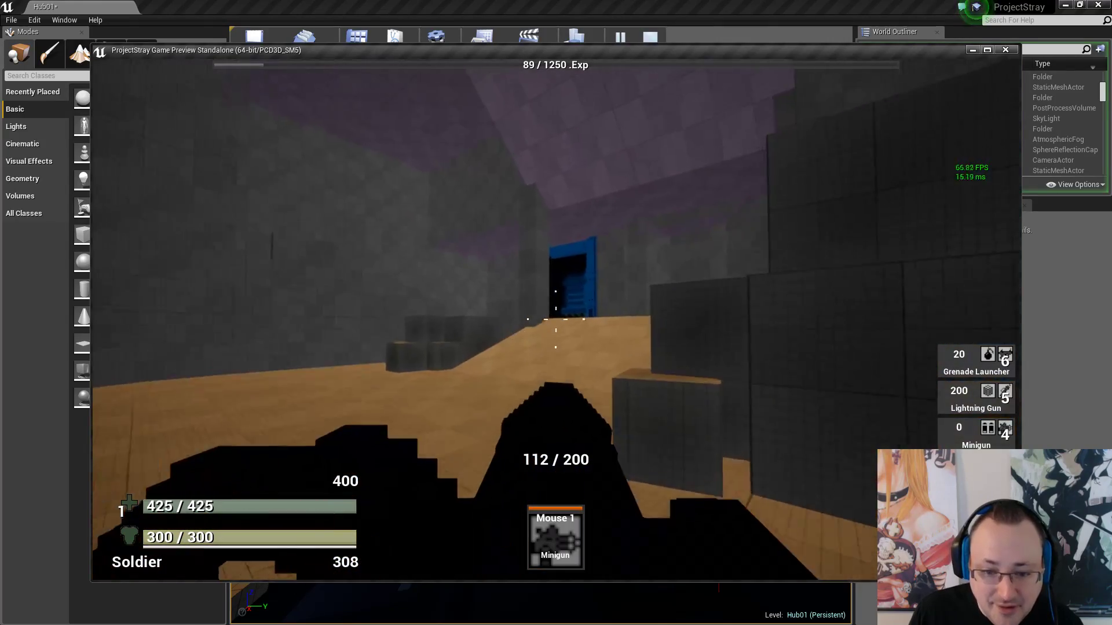
key("w")
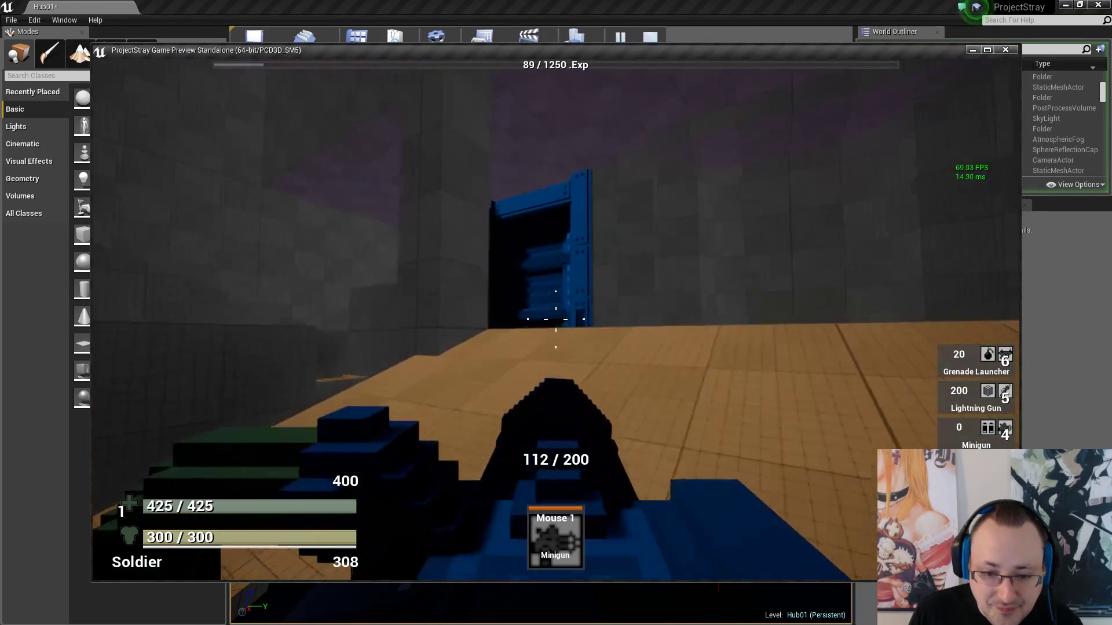
key("w")
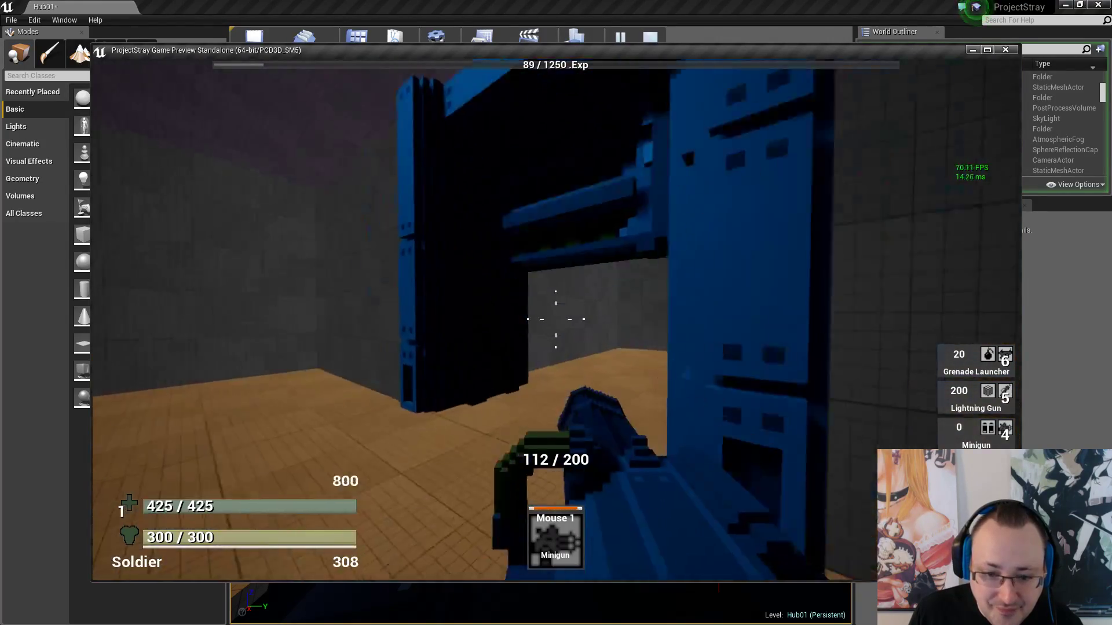
key("w")
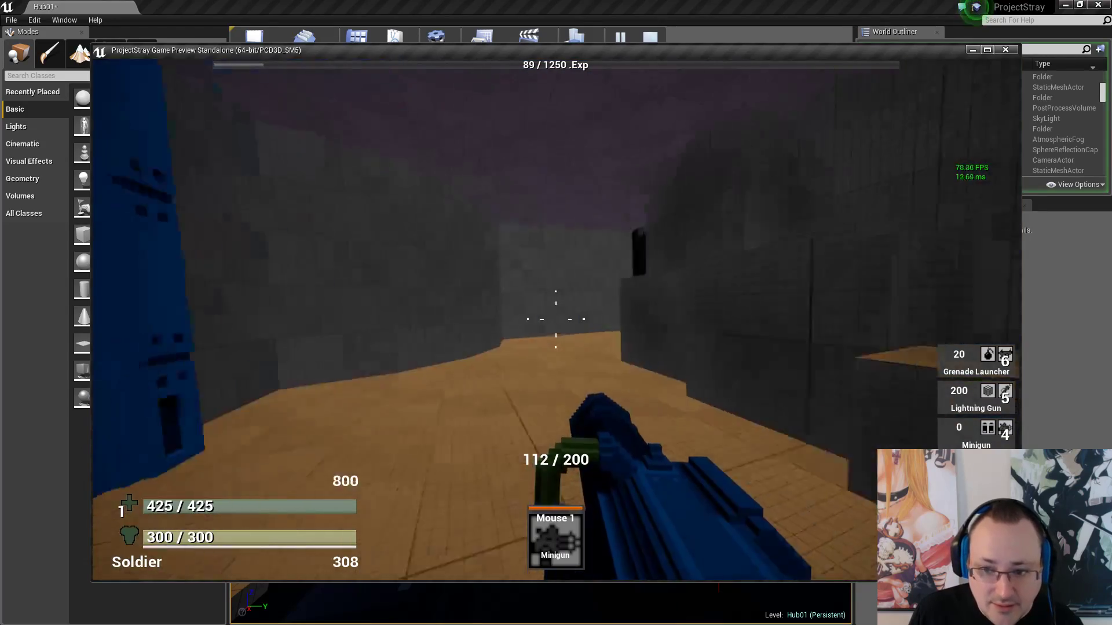
key("w")
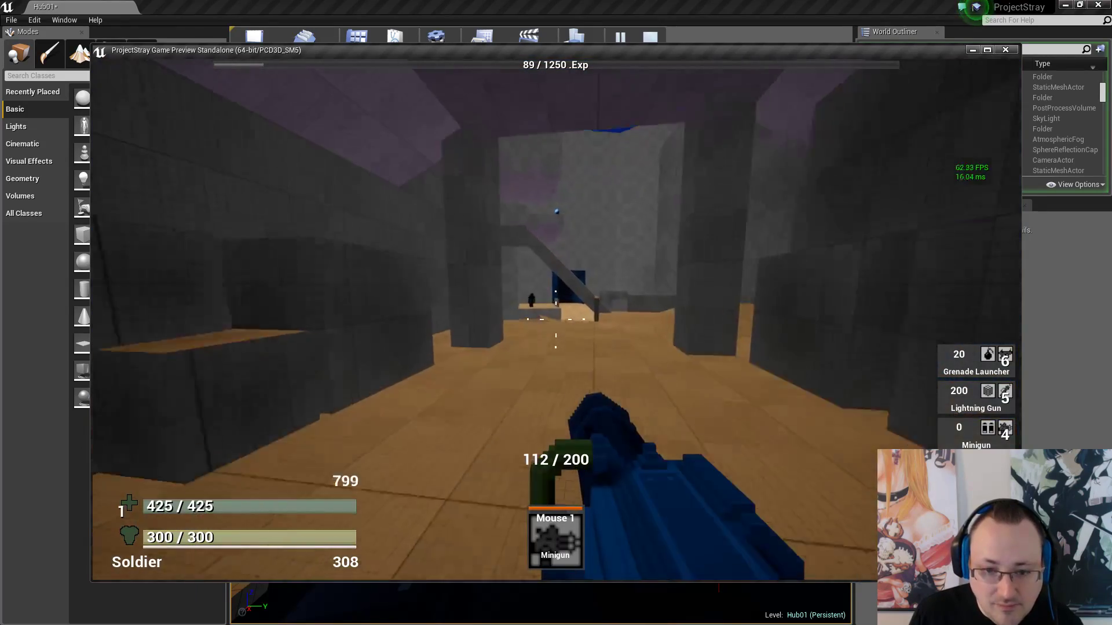
Let the player die and respawn, check the health packs and ammo, and test-fire the Minigun
key("s")
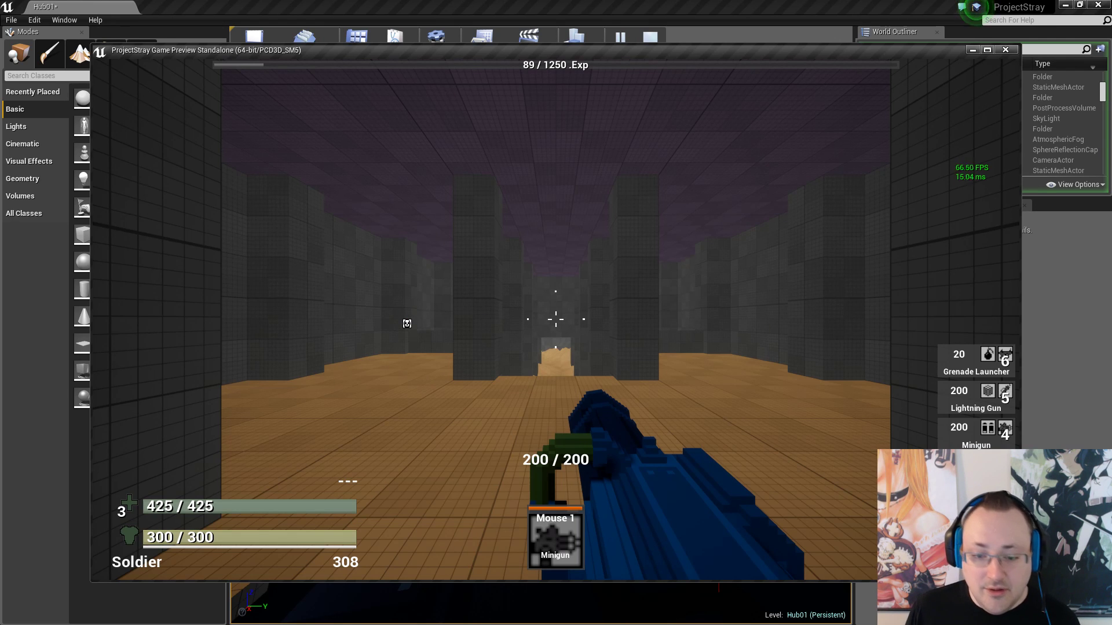
key("w")
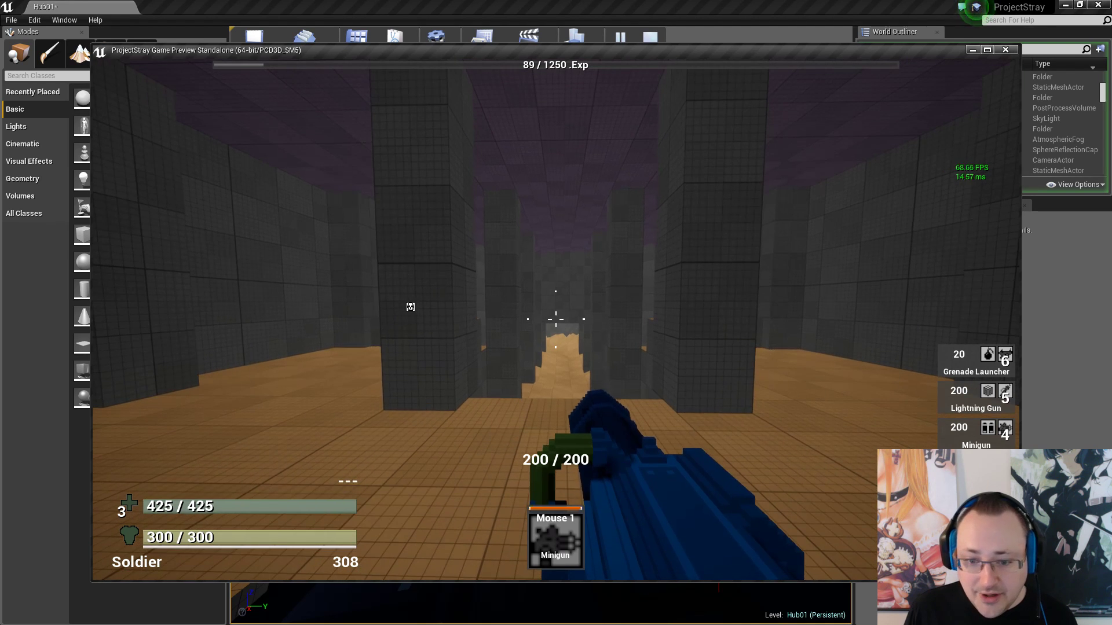
left_click(399, 297)
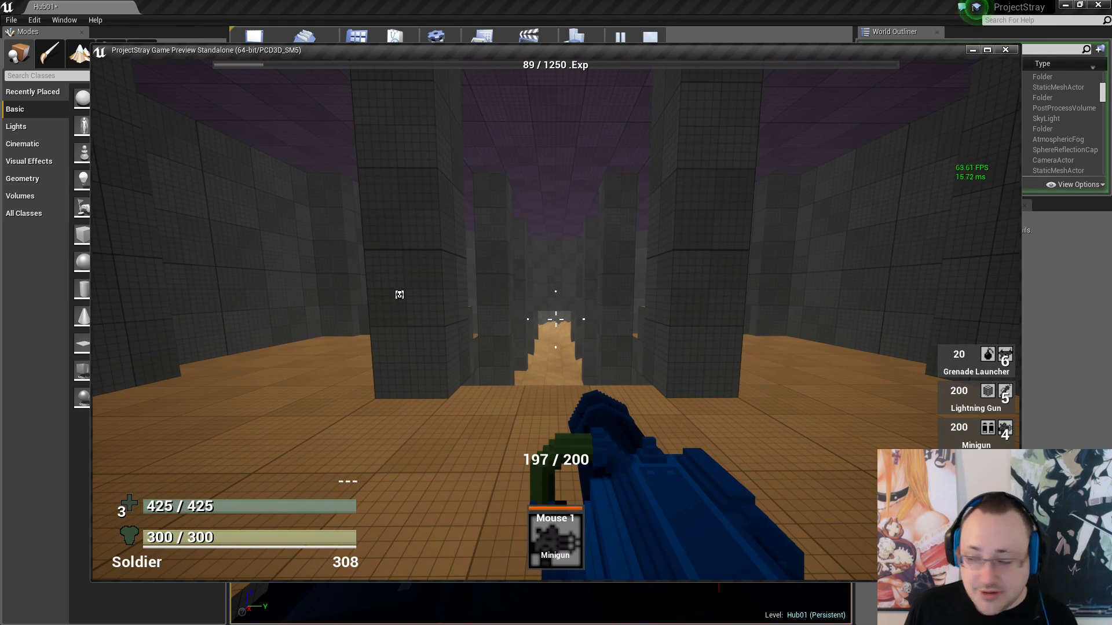
Switch to Trello, check off the travel spawn ammo item in General Bug Fixes And Tweaks 7/17/2017, and close the card
key("Tab")
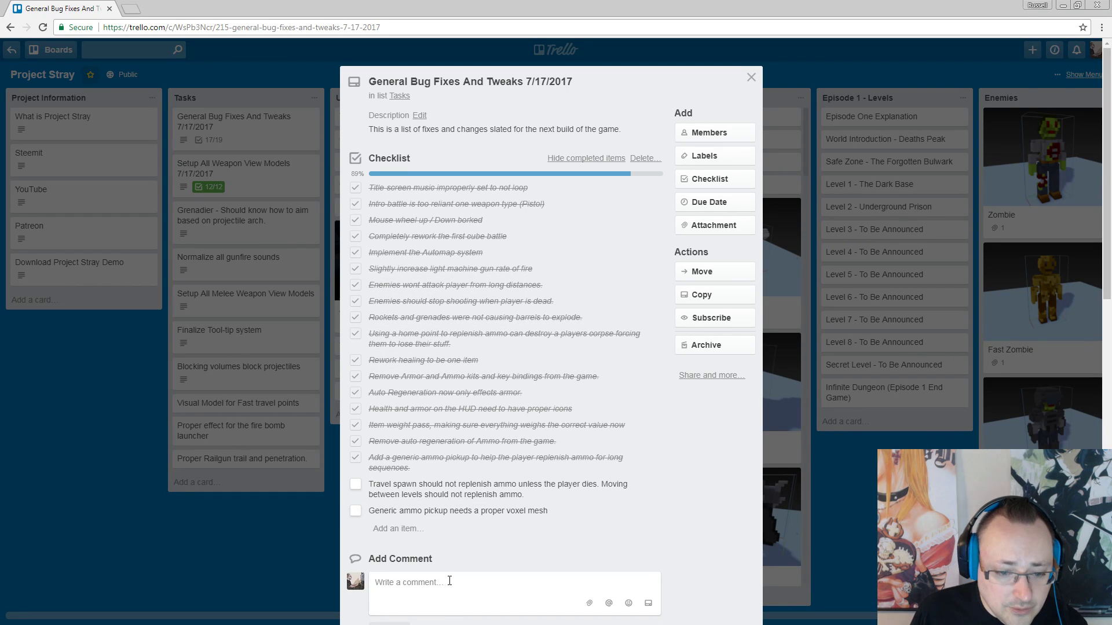
left_click(355, 484)
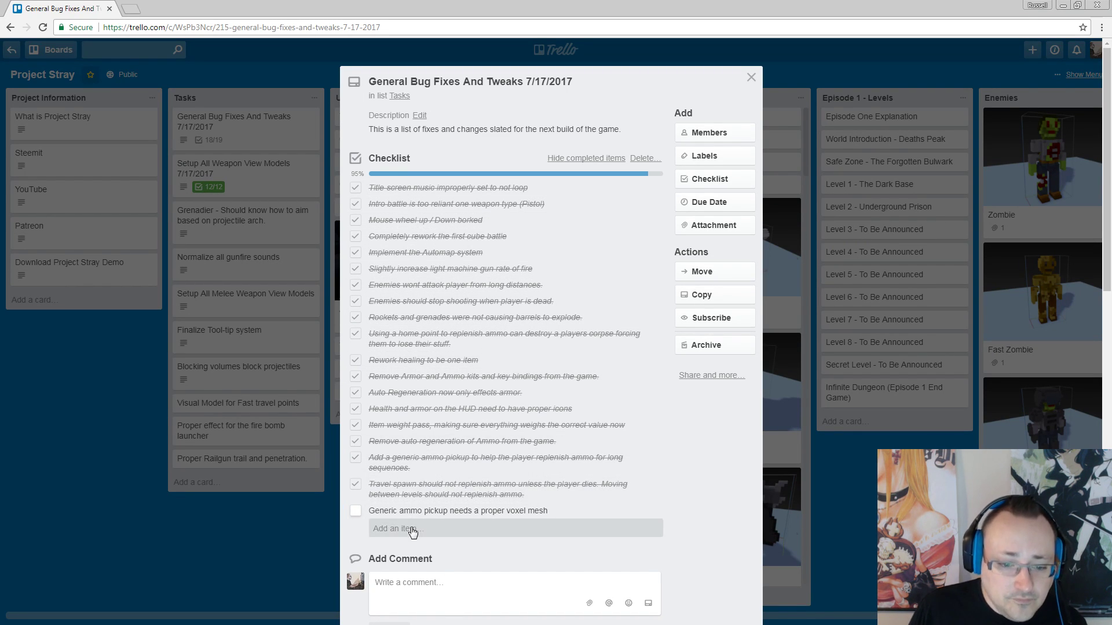
left_click(225, 538)
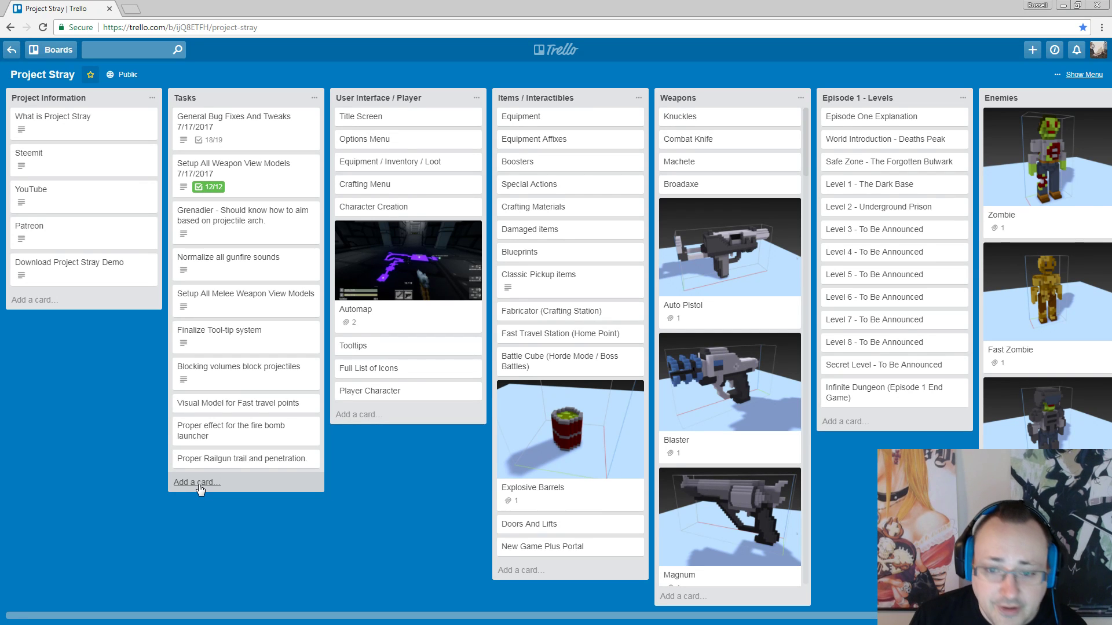
Add a card titled "Proper spinup sound for minigun laser cannon." to the Tasks list
left_click_drag(336, 621, 255, 615)
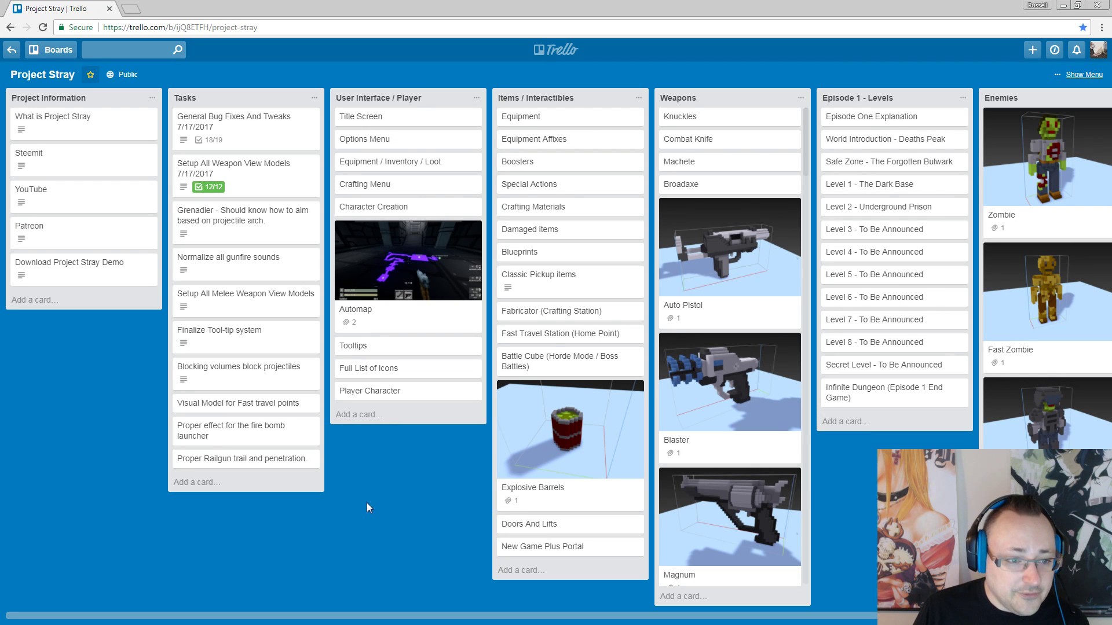
left_click(196, 485)
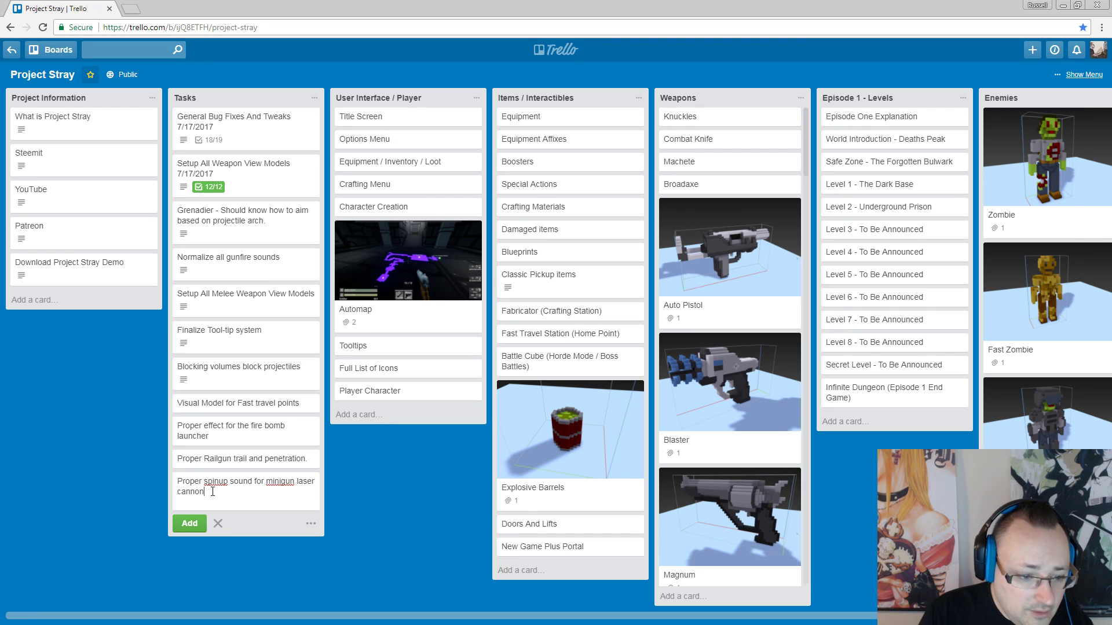
left_click(189, 524)
left_click(110, 524)
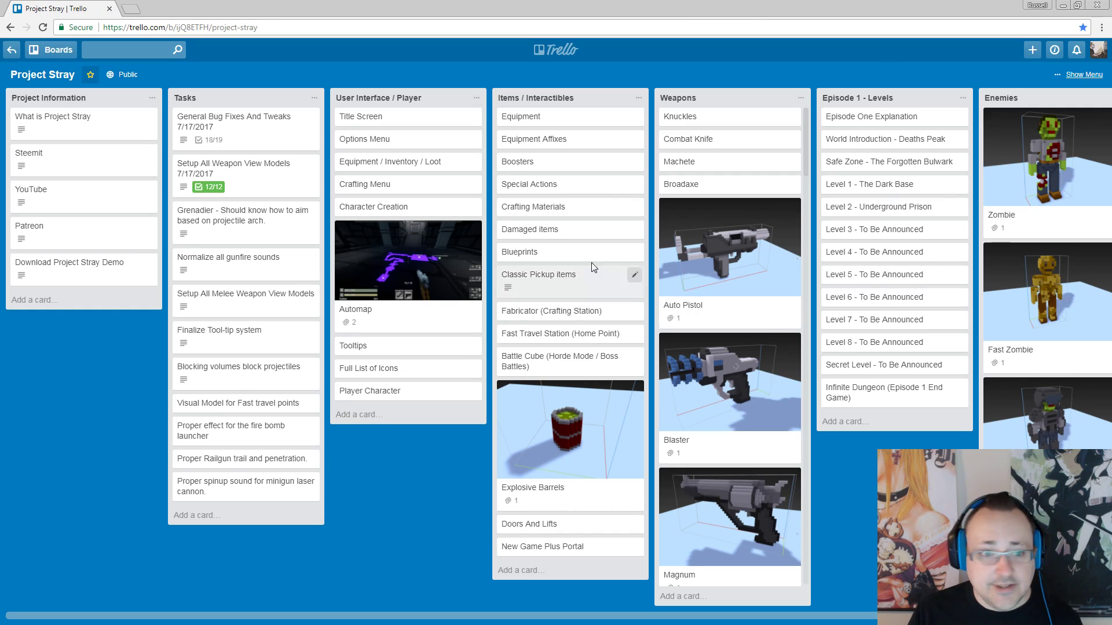
Check the remaining item in the General Bug Fixes And Tweaks 7/17/2017 card, switch back to Unreal Editor and end the game preview
left_click(234, 128)
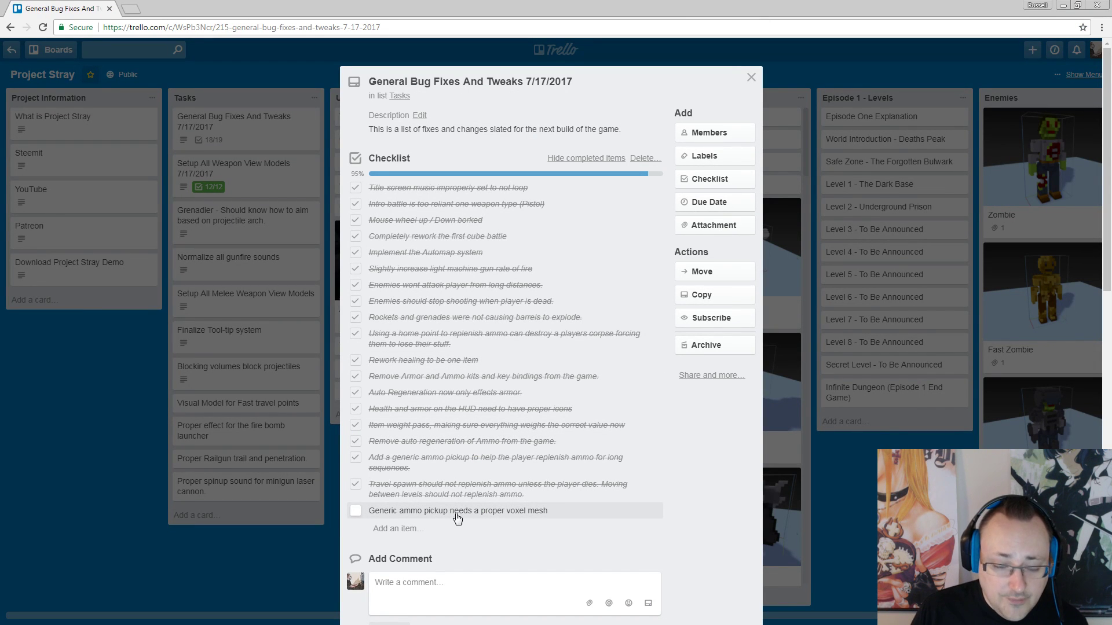
left_click(1065, 5)
key("Tab")
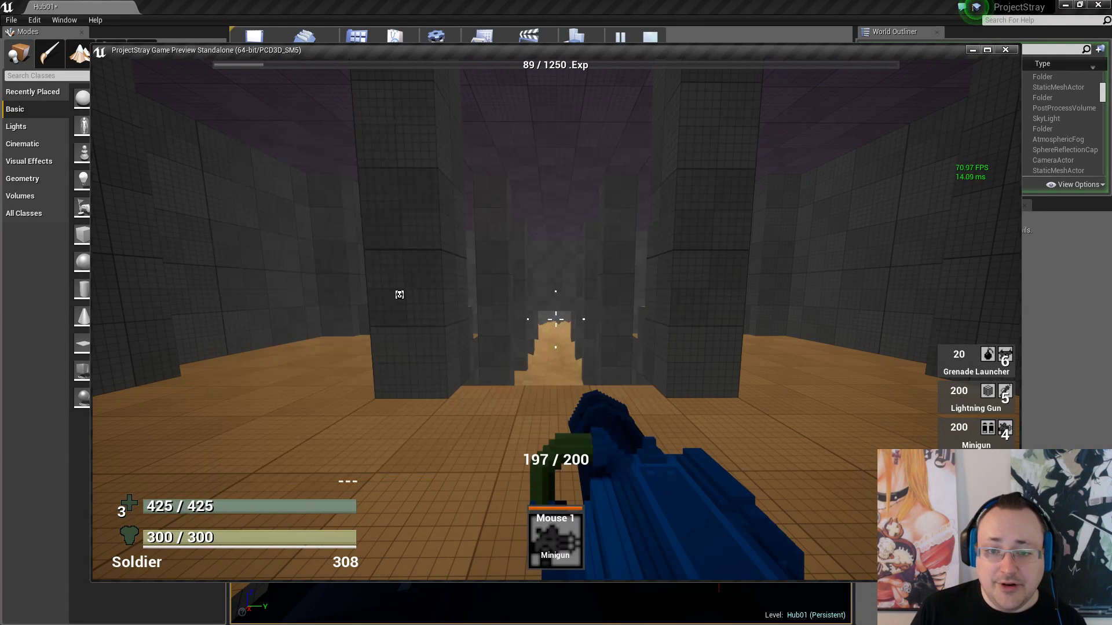
key("Escape")
Set the viewport camera speed to 3 and bring the ammo pickup cube near the Fabricator into close view
right_click_drag(746, 368, 831, 370)
key("w")
right_click_drag(786, 253, 776, 253)
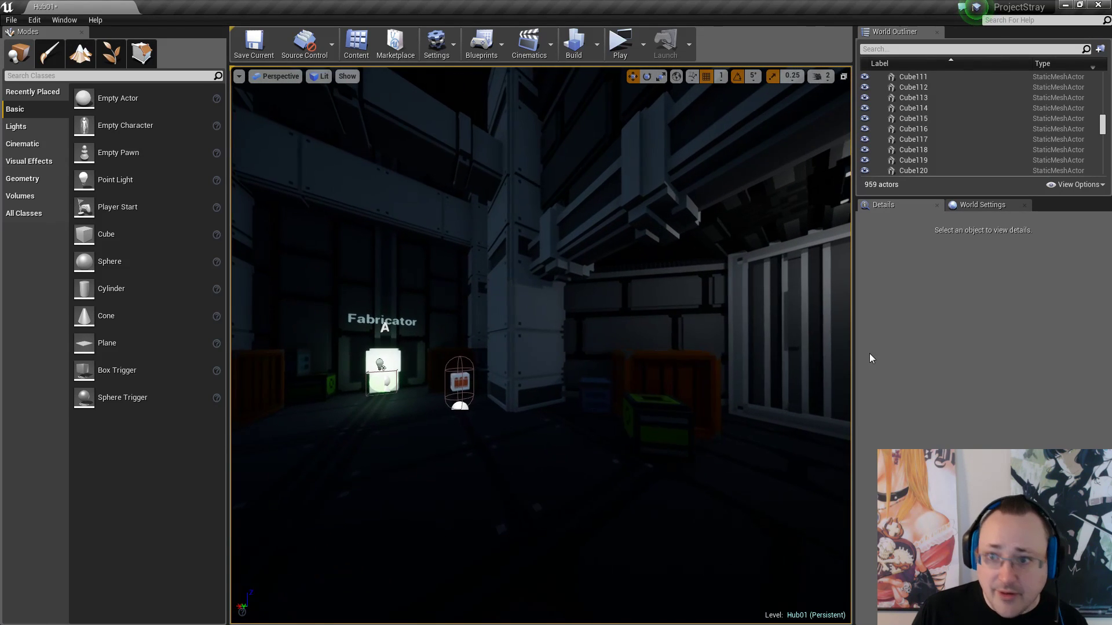
left_click(822, 76)
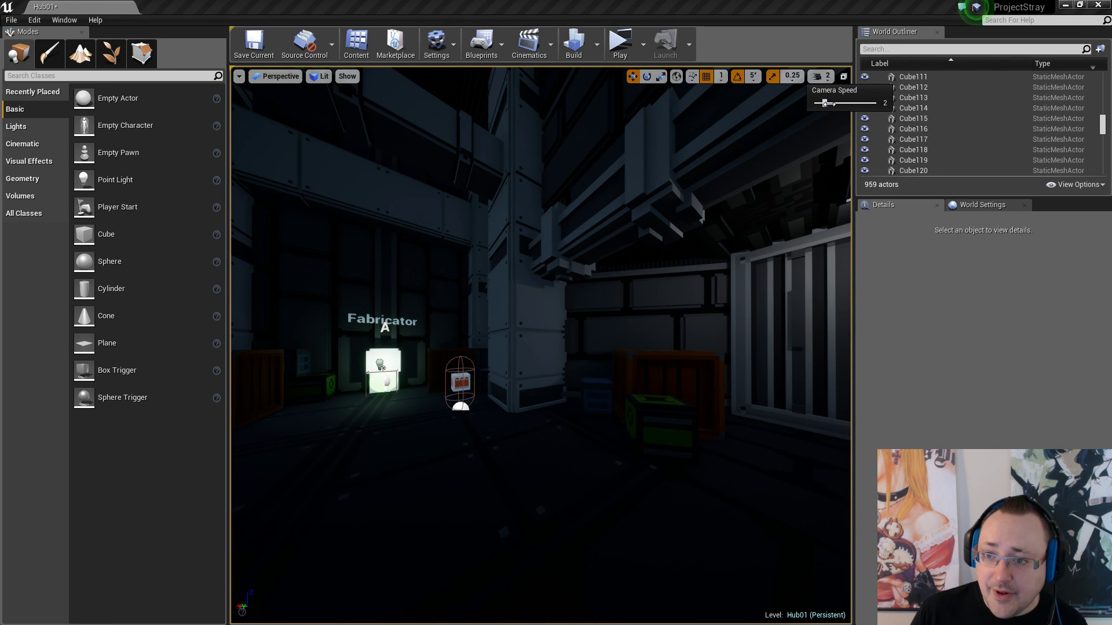
left_click(834, 104)
key("w")
right_click_drag(790, 138, 910, 189)
key("w")
key("a")
key("w")
key("d")
right_click_drag(747, 279, 728, 251)
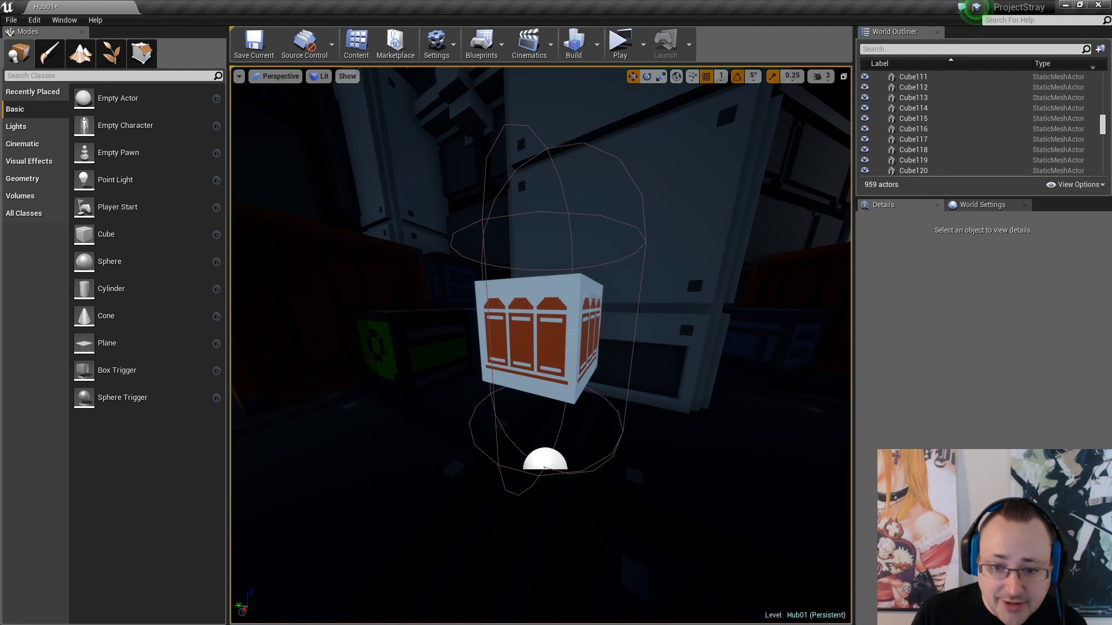
Examine the generic ammo pickup's placeholder cube mesh from several sides and distances
key("a")
key("w")
right_click_drag(529, 325, 549, 351)
key("s")
key("d")
key("w")
key("s")
key("a")
key("s")
key("w")
key("s")
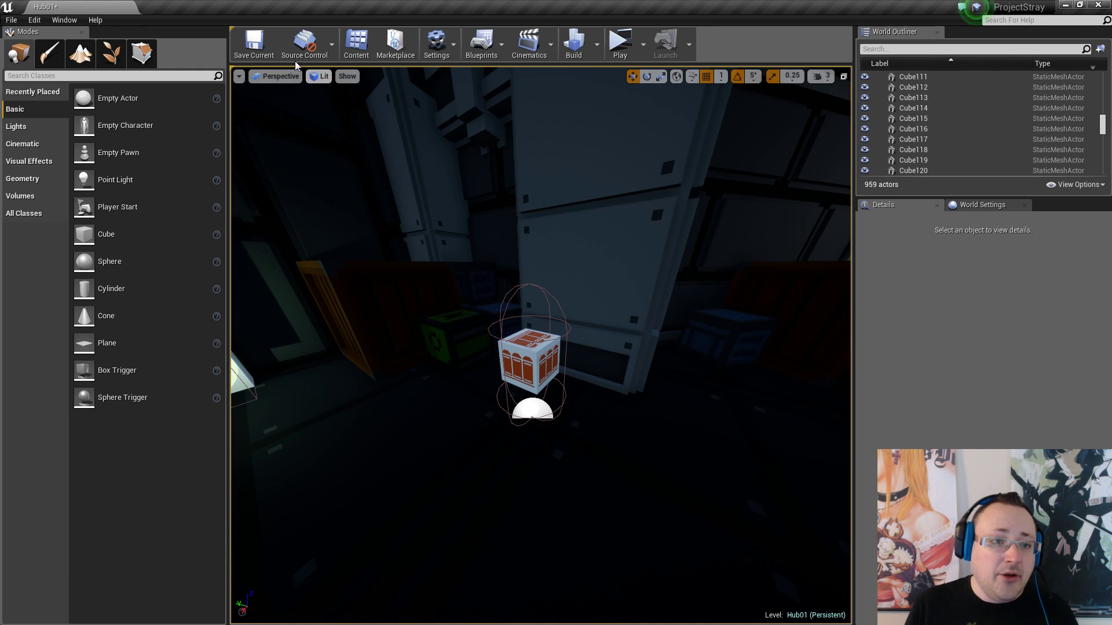
Save the Hub01 level and look over the area around the Fabricator and ammo pickup
left_click(255, 46)
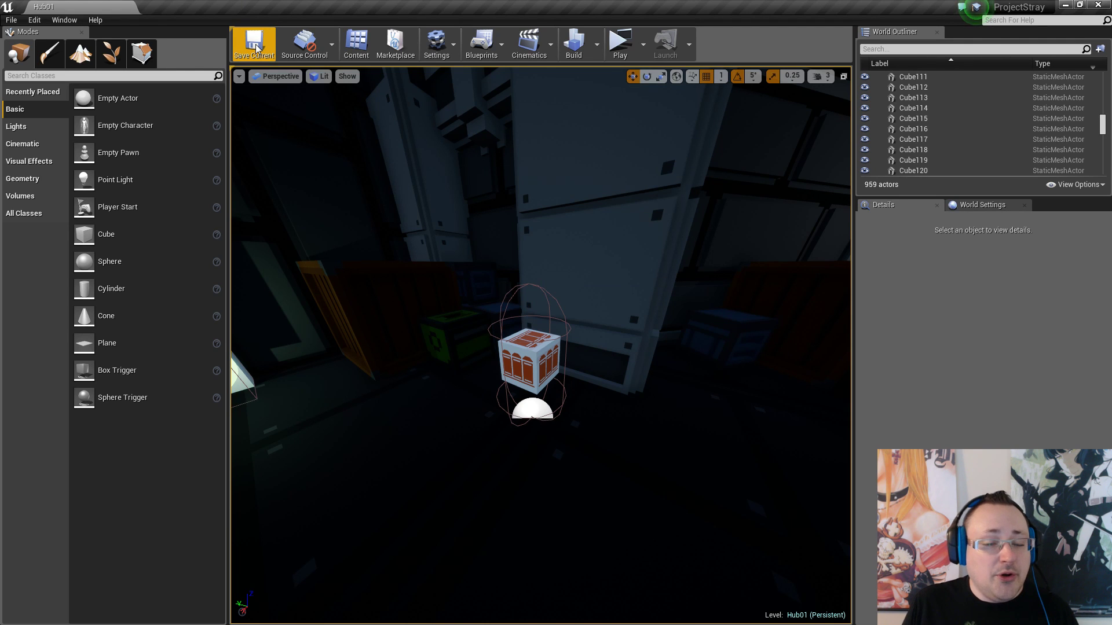
right_click_drag(401, 259, 420, 283)
key("w")
key("w")
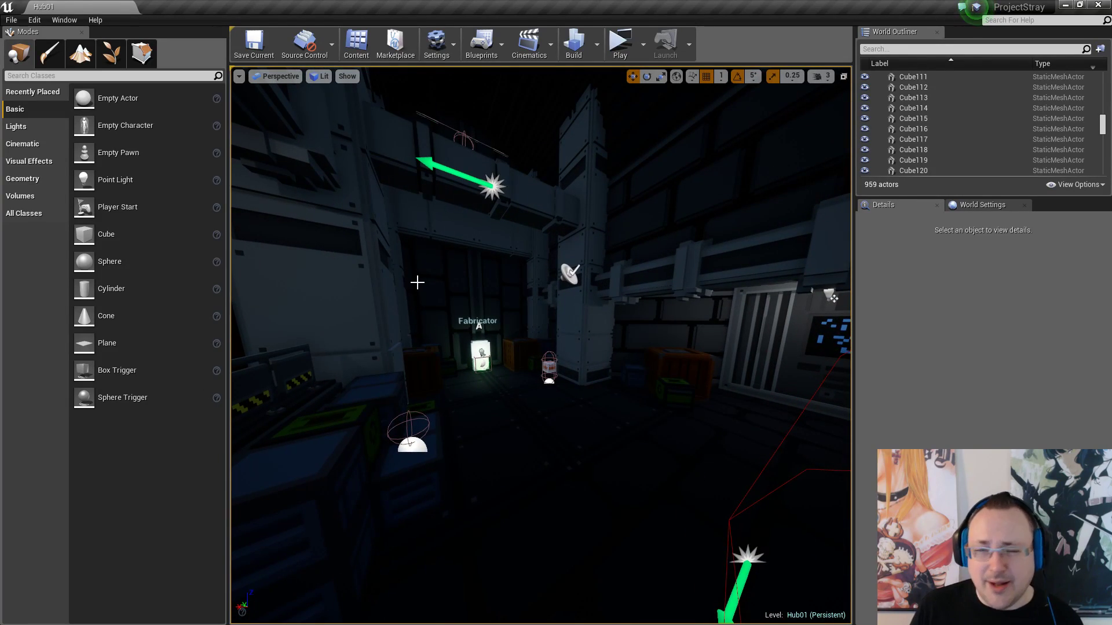
key("w")
right_click_drag(569, 397, 584, 397)
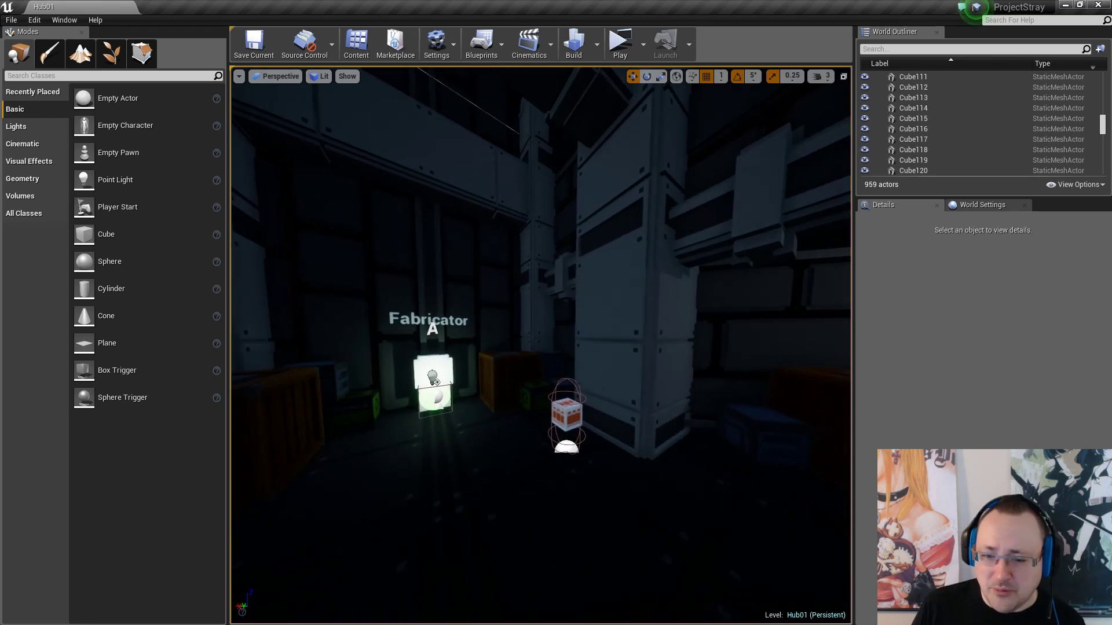
Start a standalone playtest of Hub01 and walk through the Fabricator room to the stairs
left_click(614, 44)
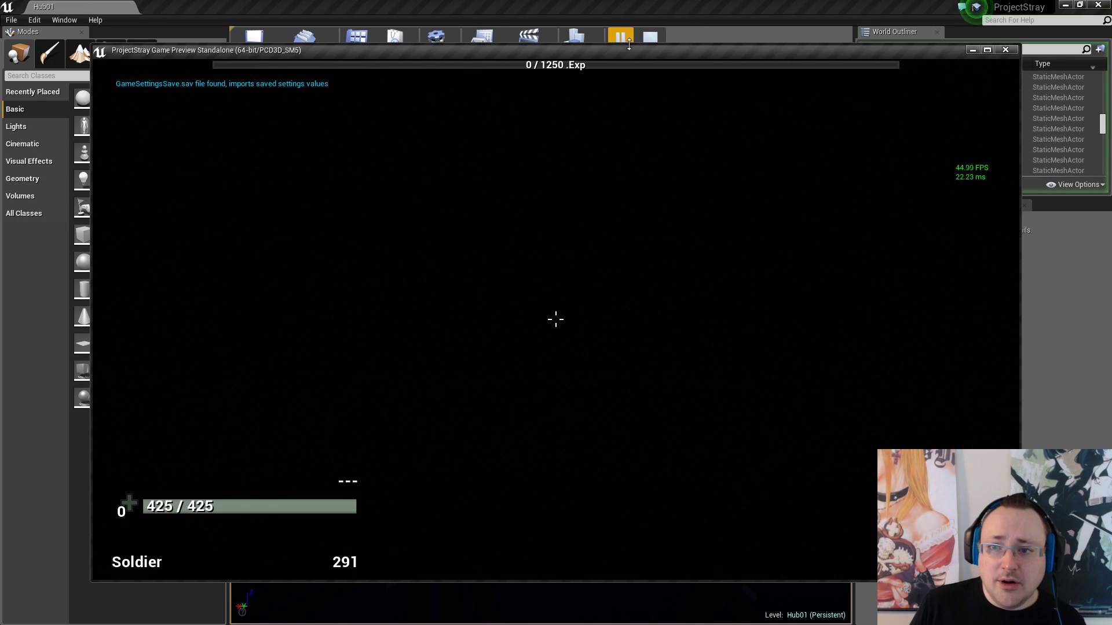
key("w")
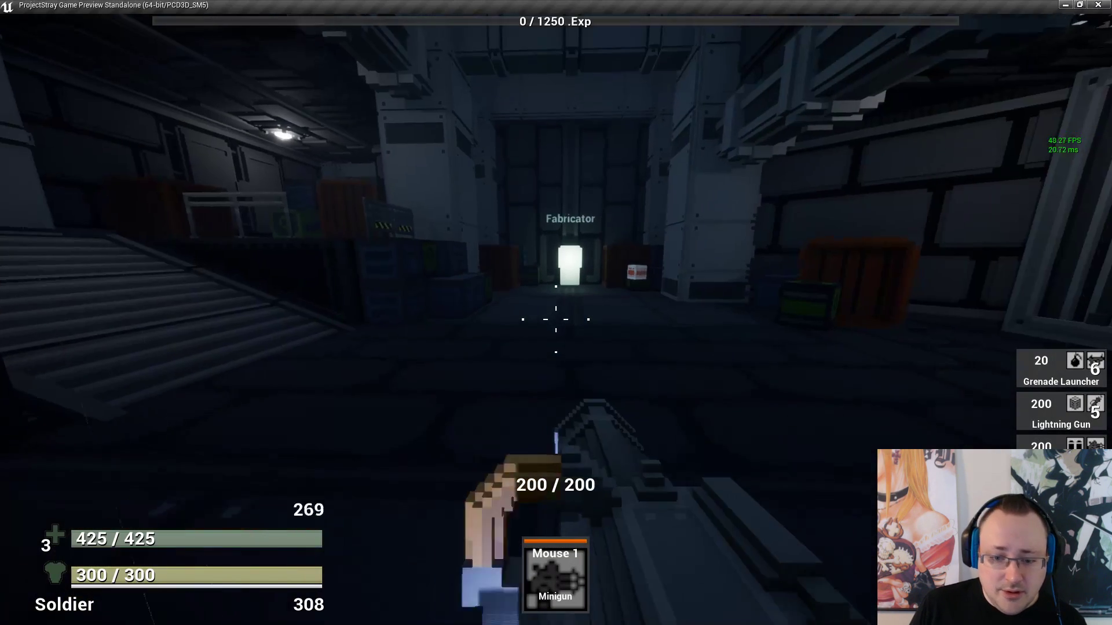
key("a")
key("s")
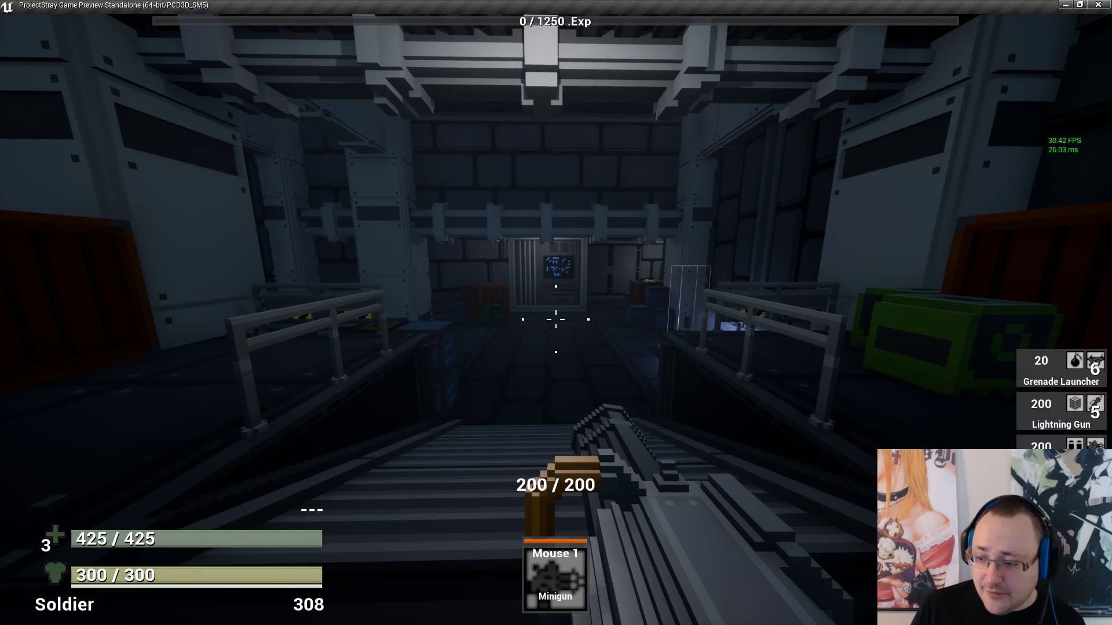
key("w")
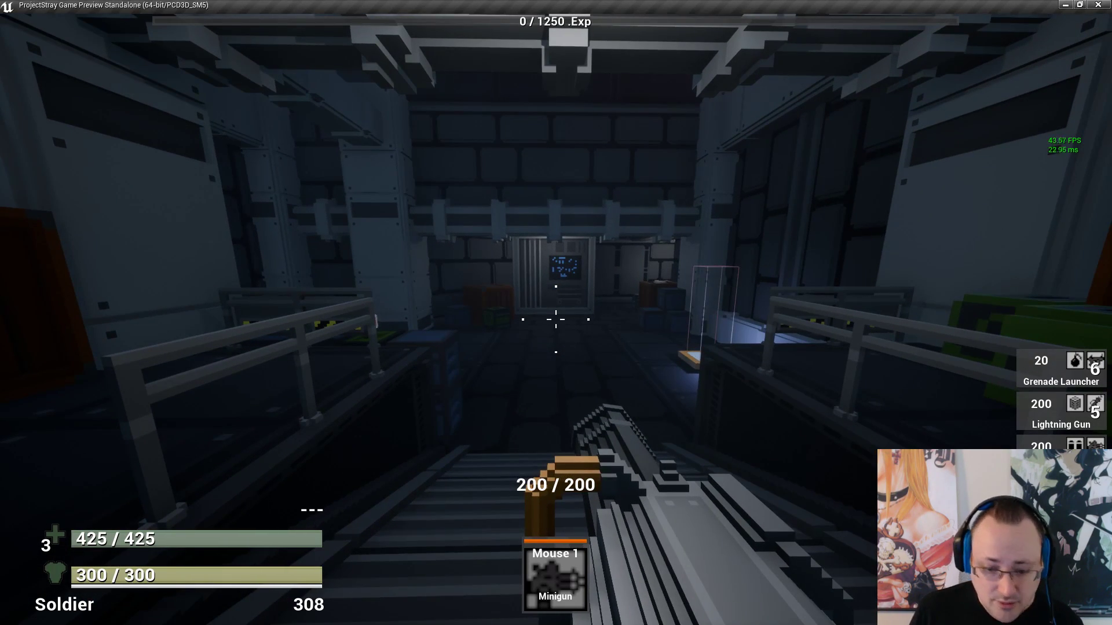
Check the automap on the stairs, toggle the inventory, and walk back toward the fast travel pad
key("m")
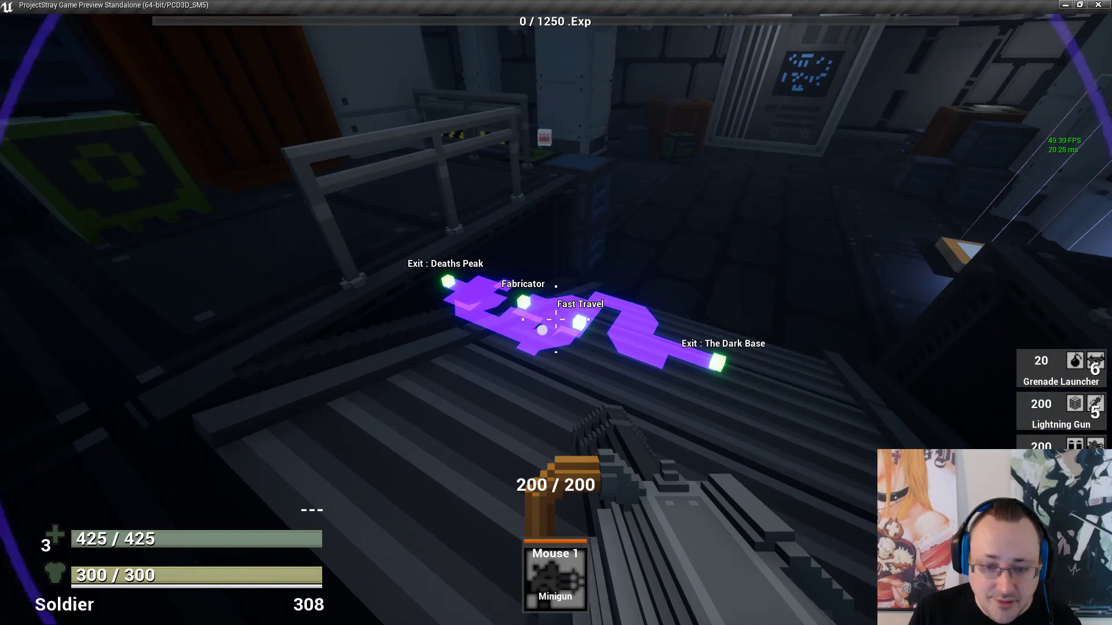
key("m")
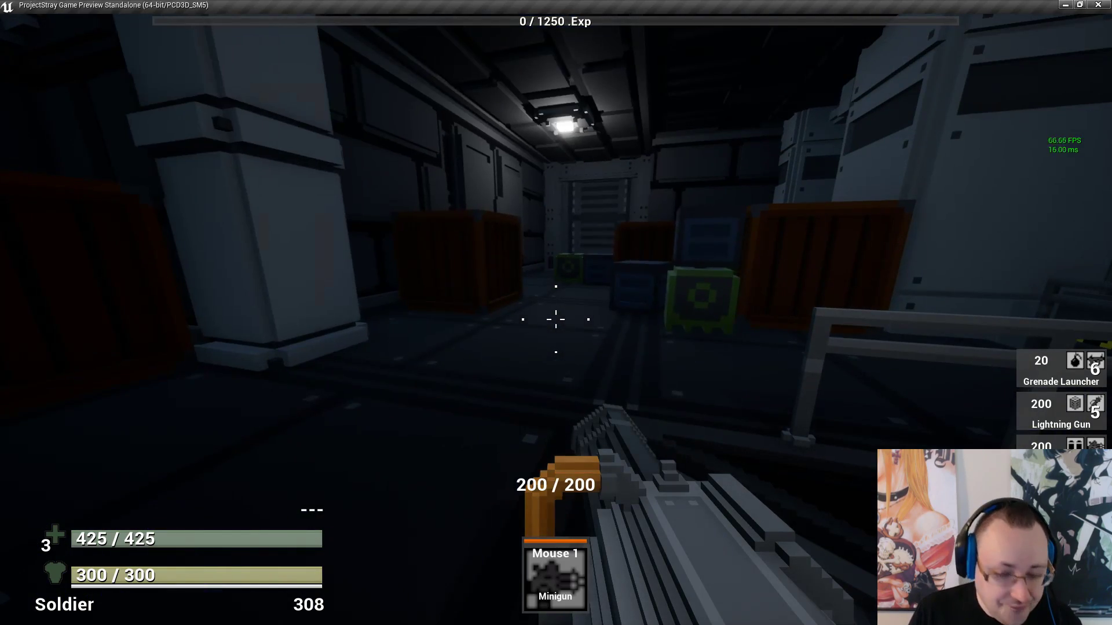
key("i")
key("i")
key("w")
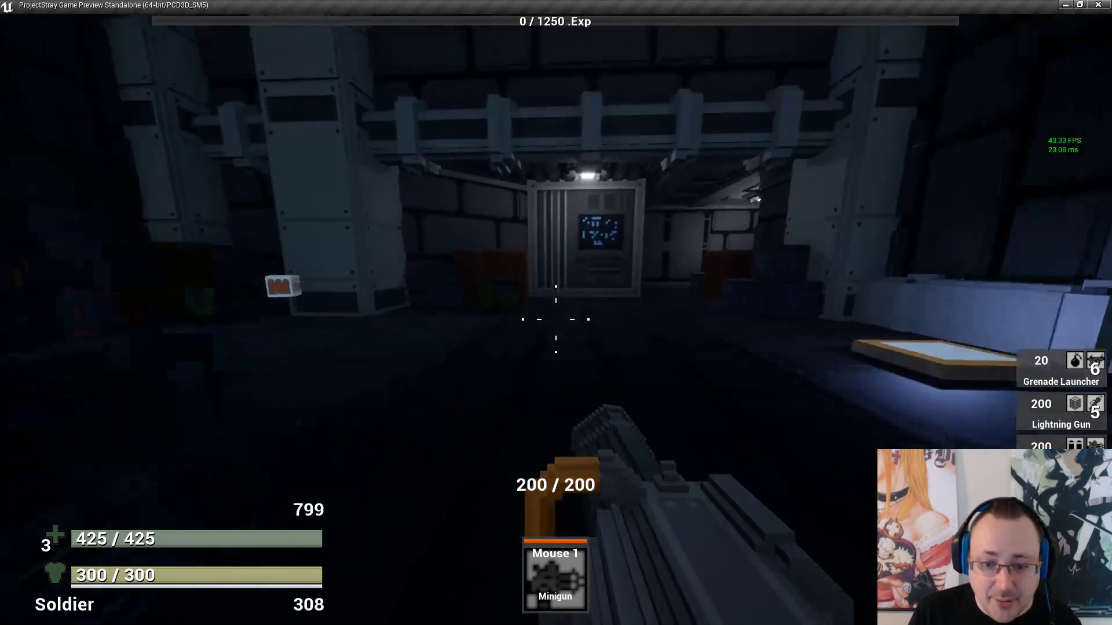
Bring up the automap near the Fabricator and examine its exit, Fast Travel and Fabricator markers from different angles
key("m")
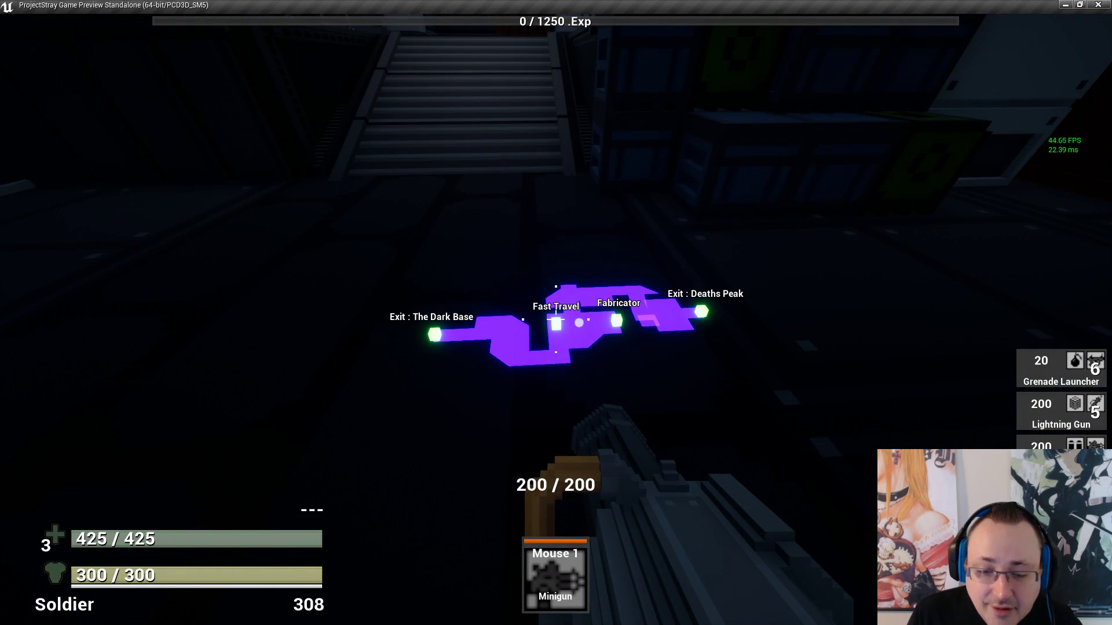
key("m")
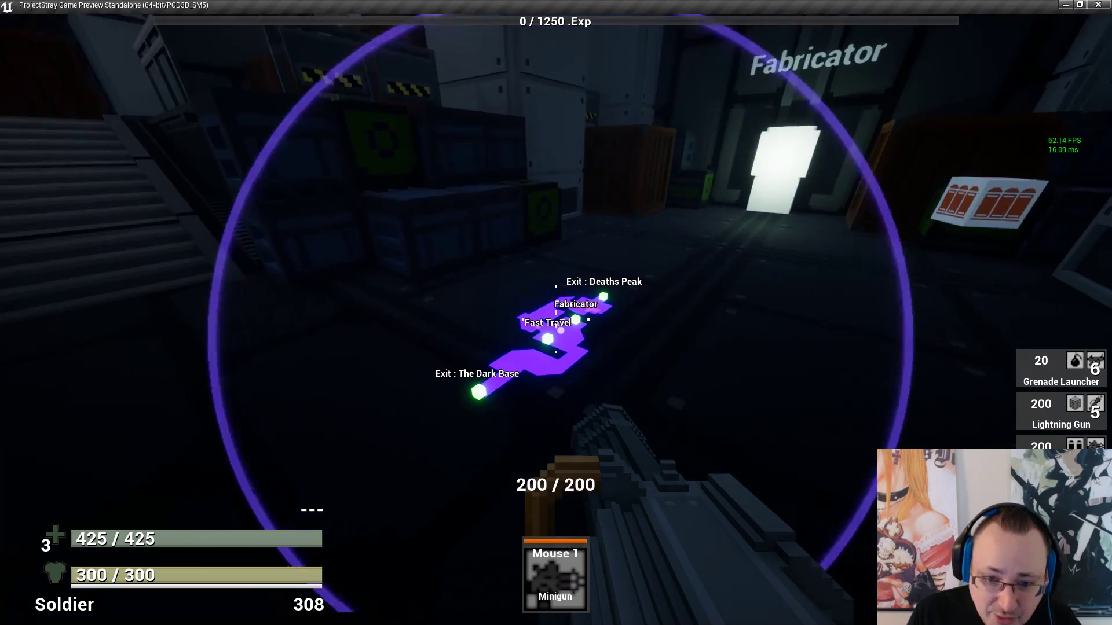
key("d")
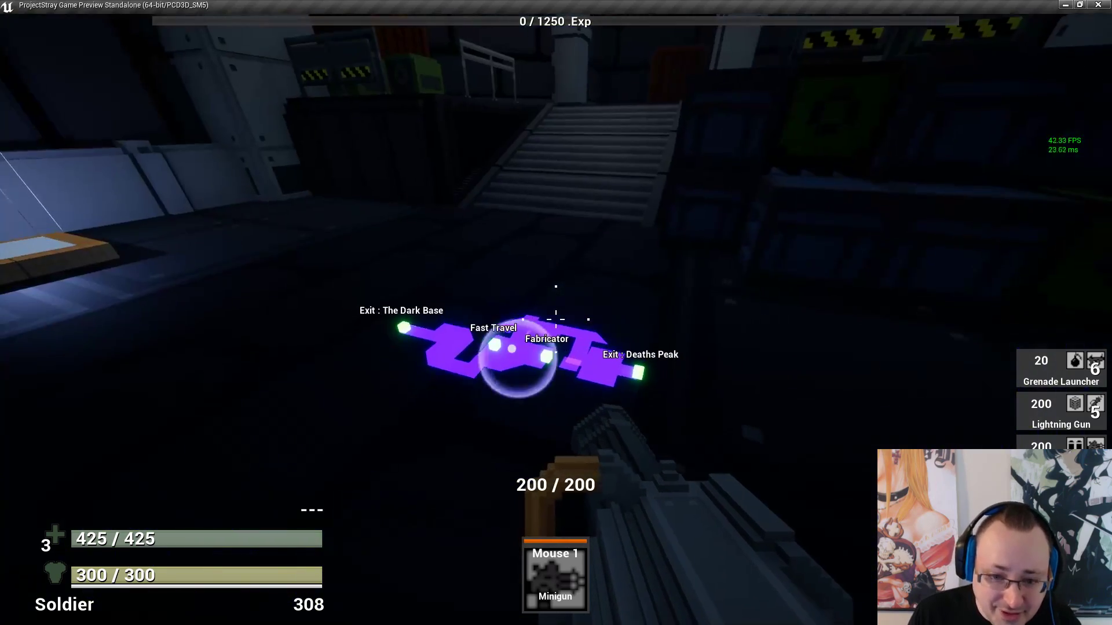
key("a")
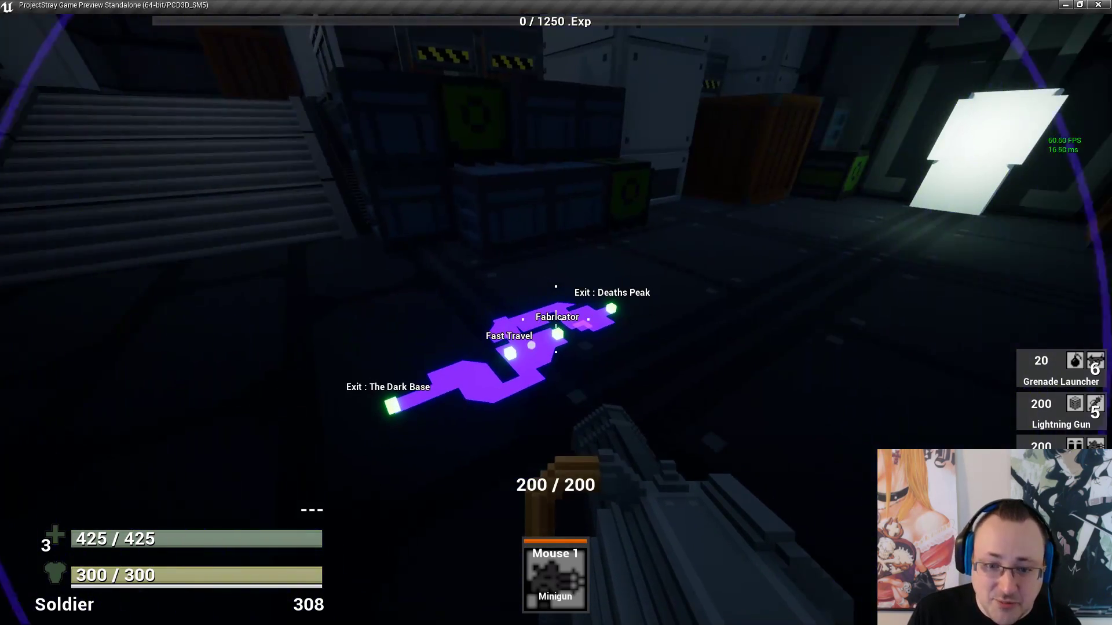
Examine the holographic area map in the game preview, close it and walk up the ramp
key("a")
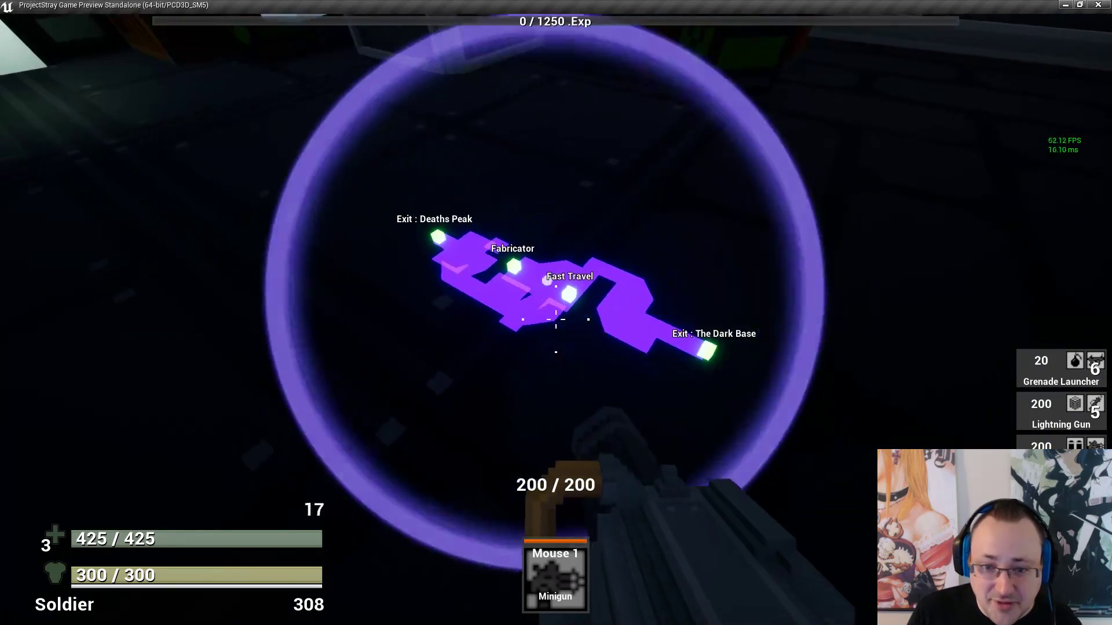
key("a")
key("d")
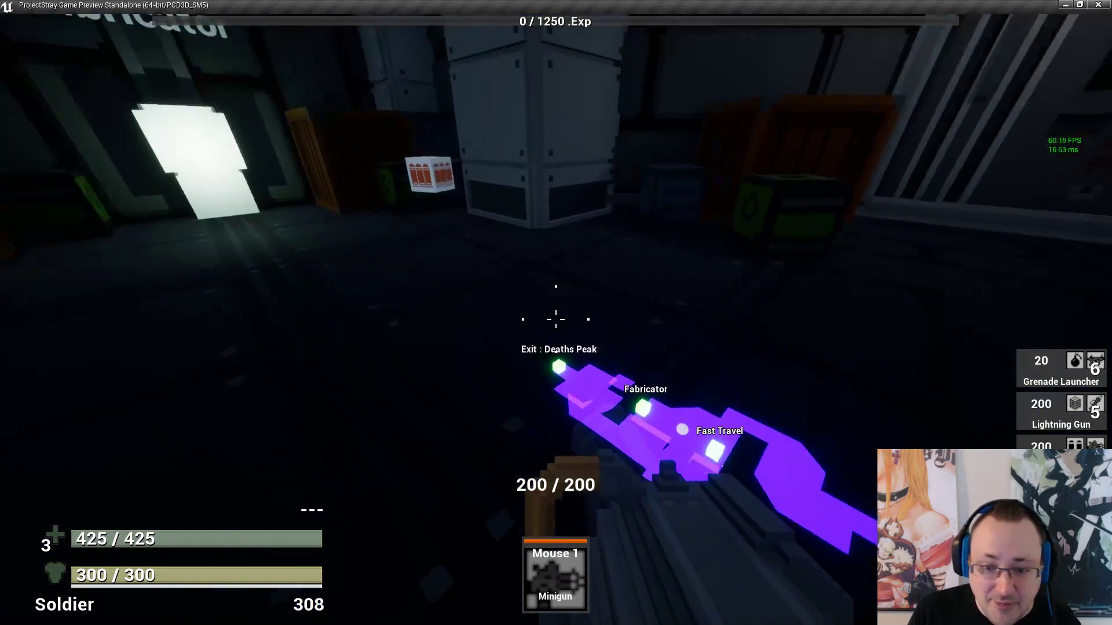
key("s")
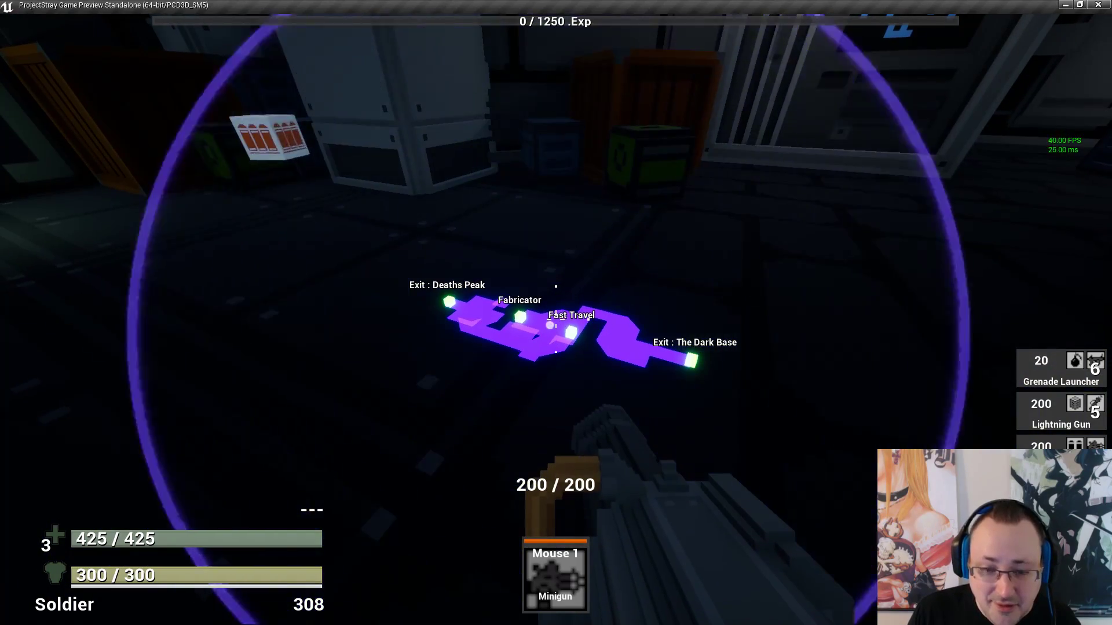
key("m")
key("w")
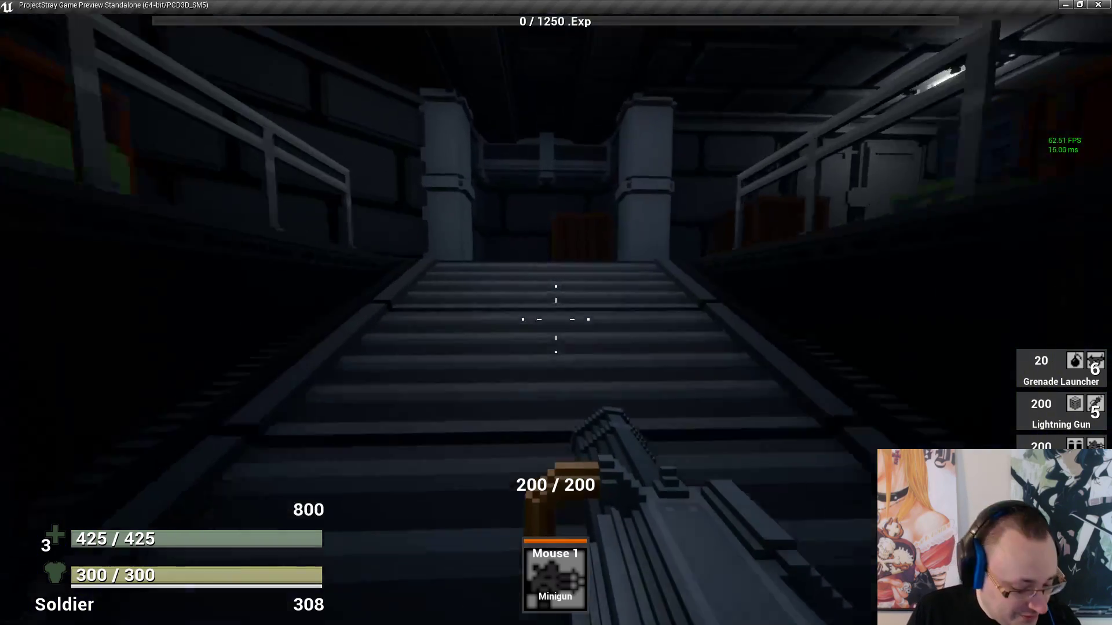
key("w")
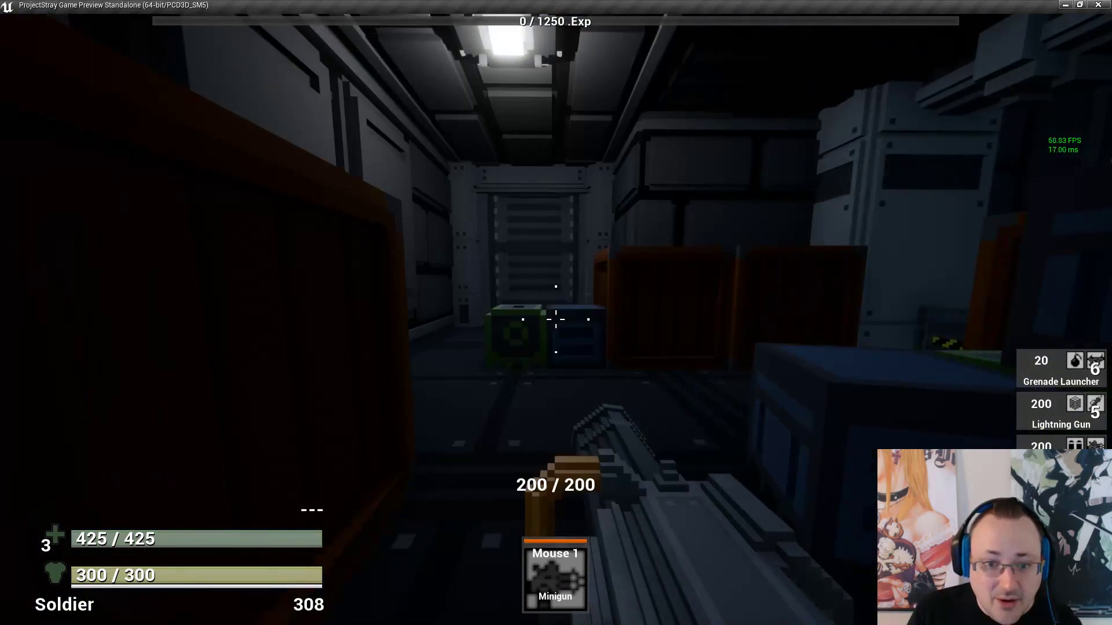
Cycle through the carried weapons, including the Auto Pistol and Lightning Gun, and equip the Grenade Launcher
key("5")
key("6")
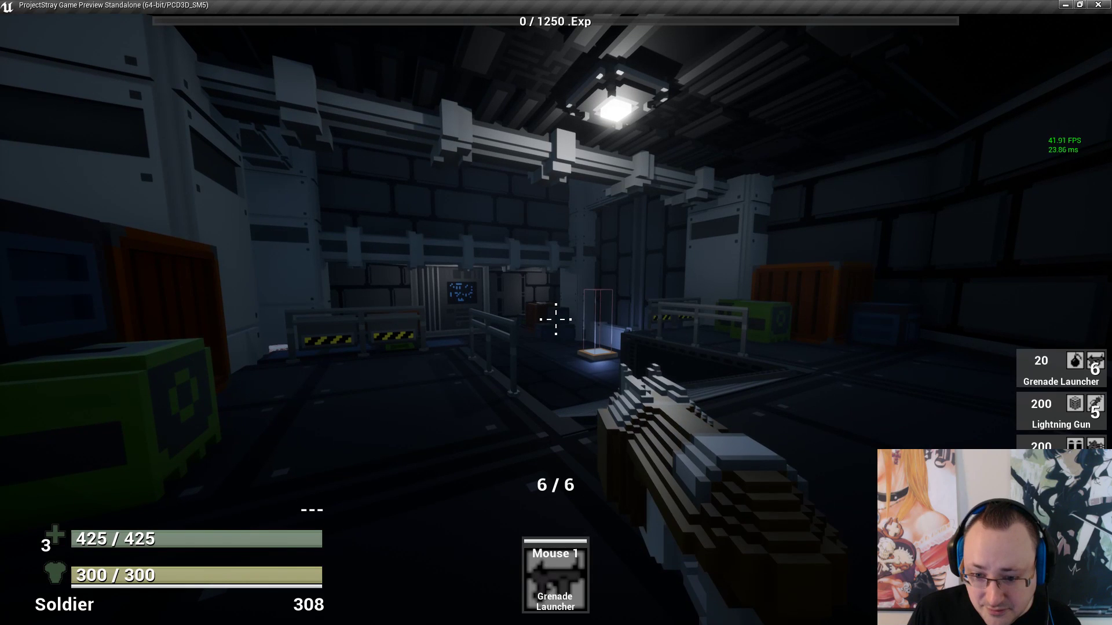
scroll(556, 313, "down", 4)
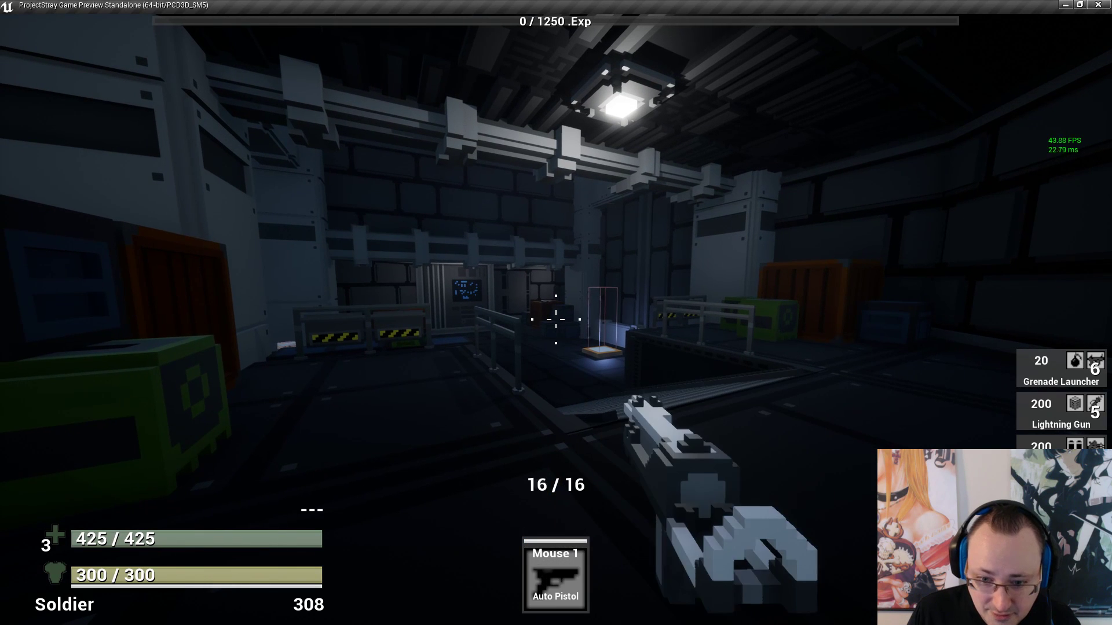
scroll(556, 312, "up", 3)
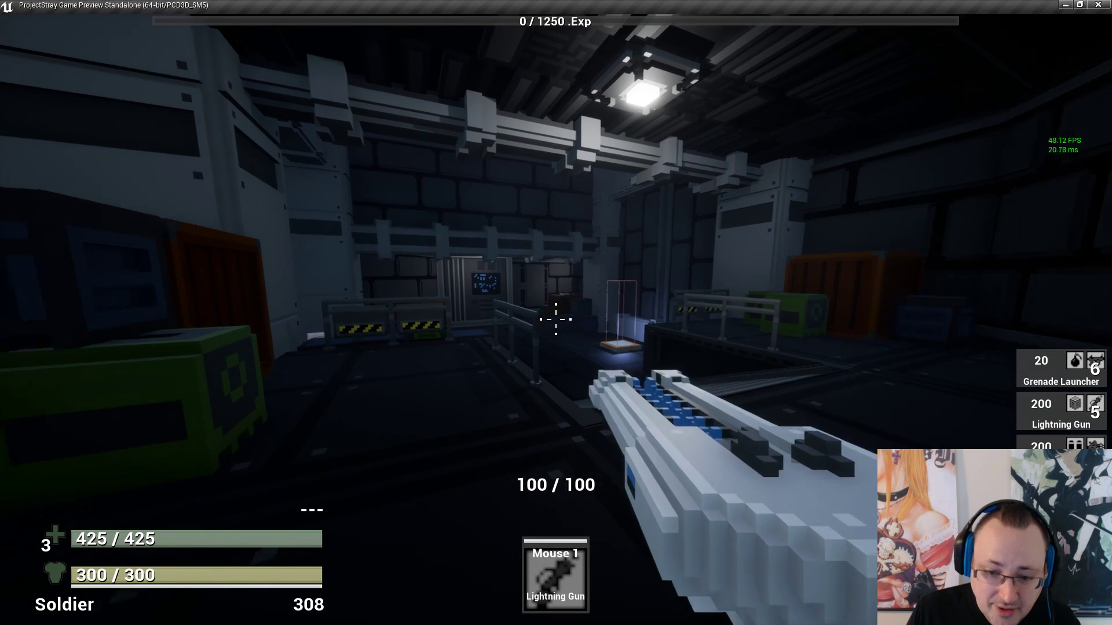
scroll(556, 313, "up", 1)
key("w")
key("d")
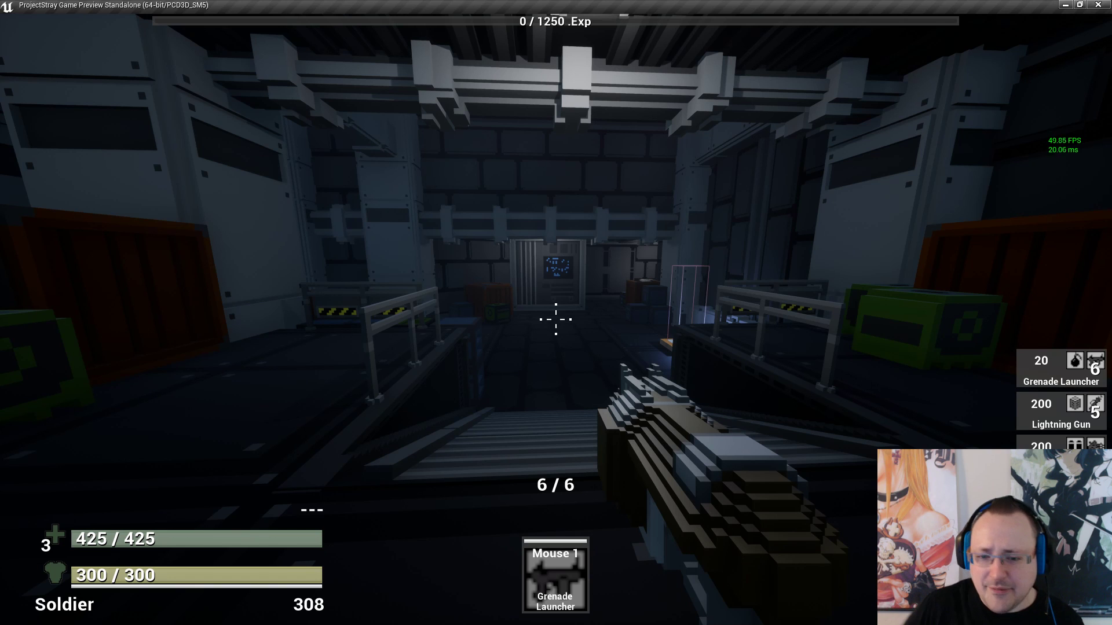
Test-fire three Grenade Launcher shots down the stairs towards the computer terminal
key("w")
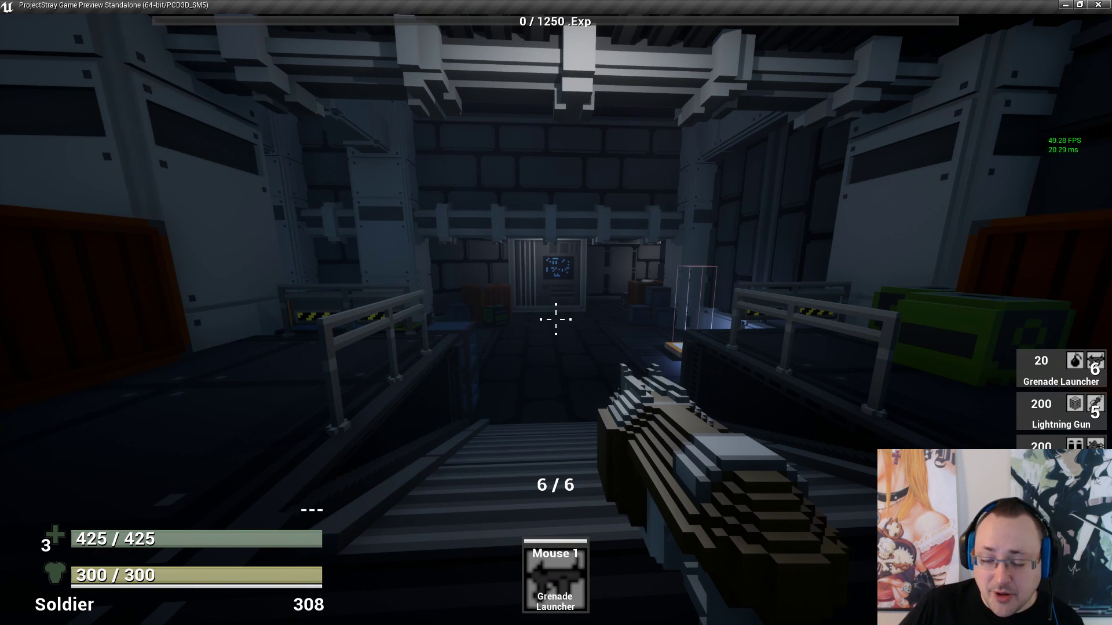
key("w")
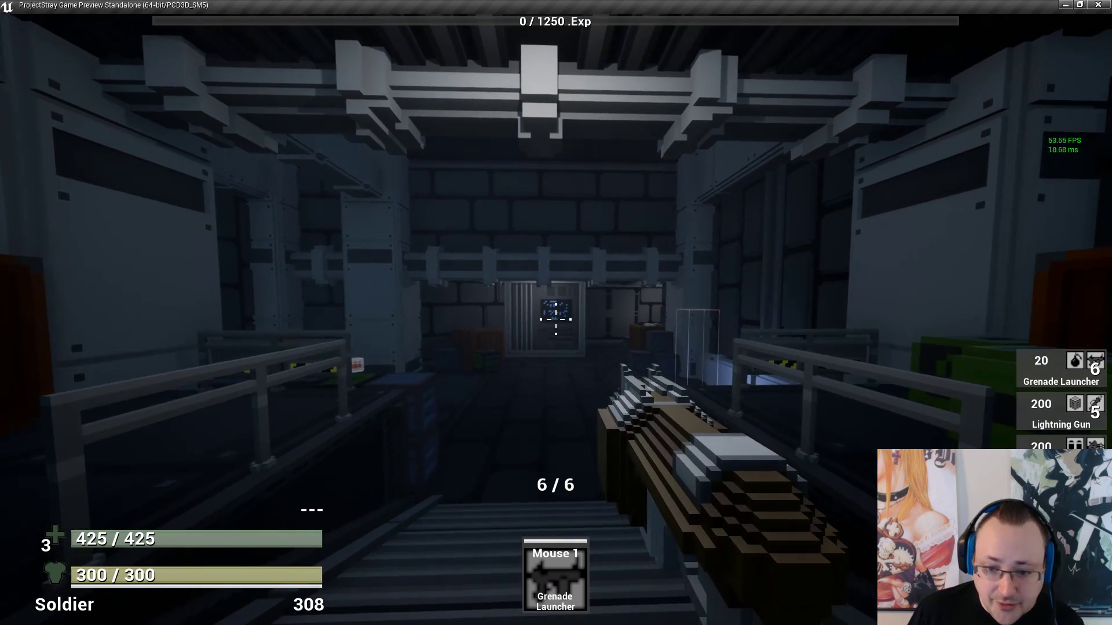
key("w")
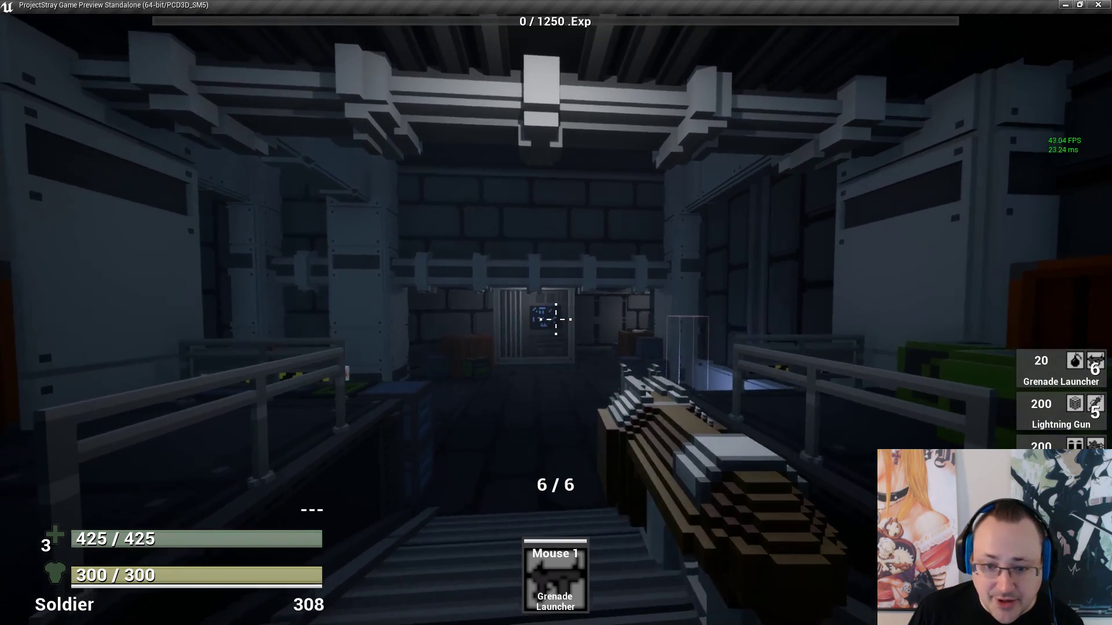
left_click(555, 319)
key("w")
left_click(556, 319)
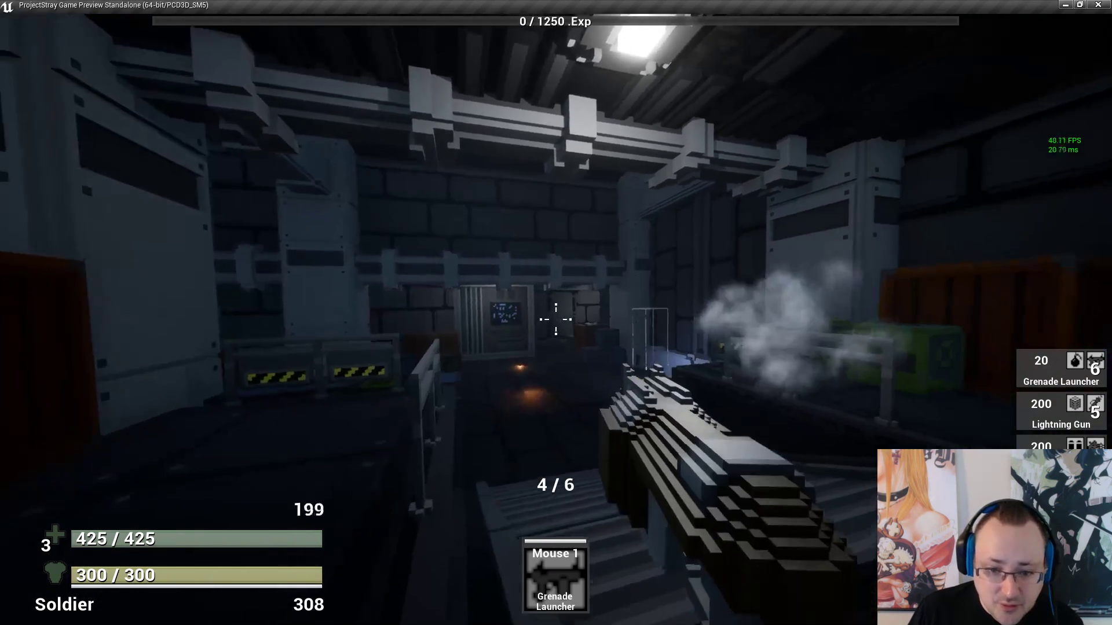
left_click(555, 319)
key("d")
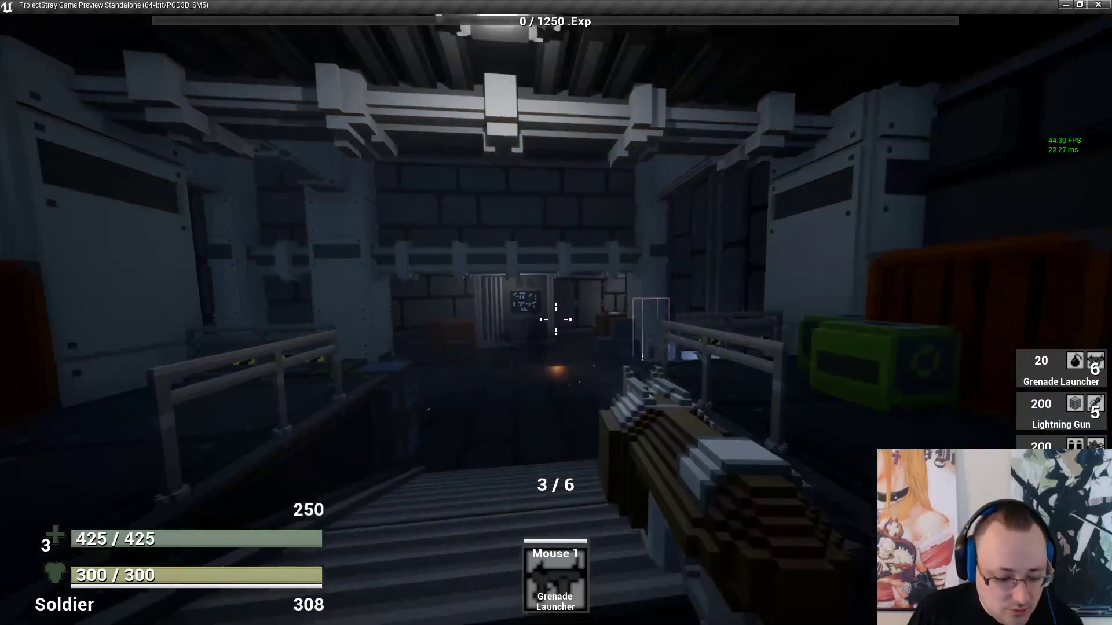
Equip the Shotgun and test its firing and reloading while moving to the terminal and back
key("2")
key("w")
left_click(555, 319)
key("r")
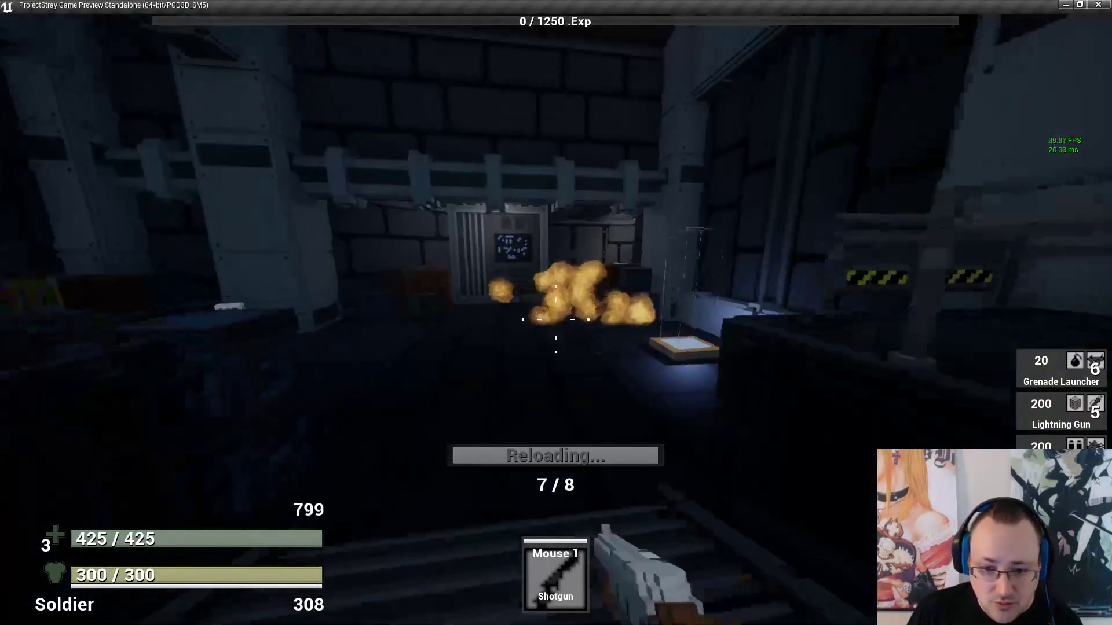
key("w")
left_click(555, 319)
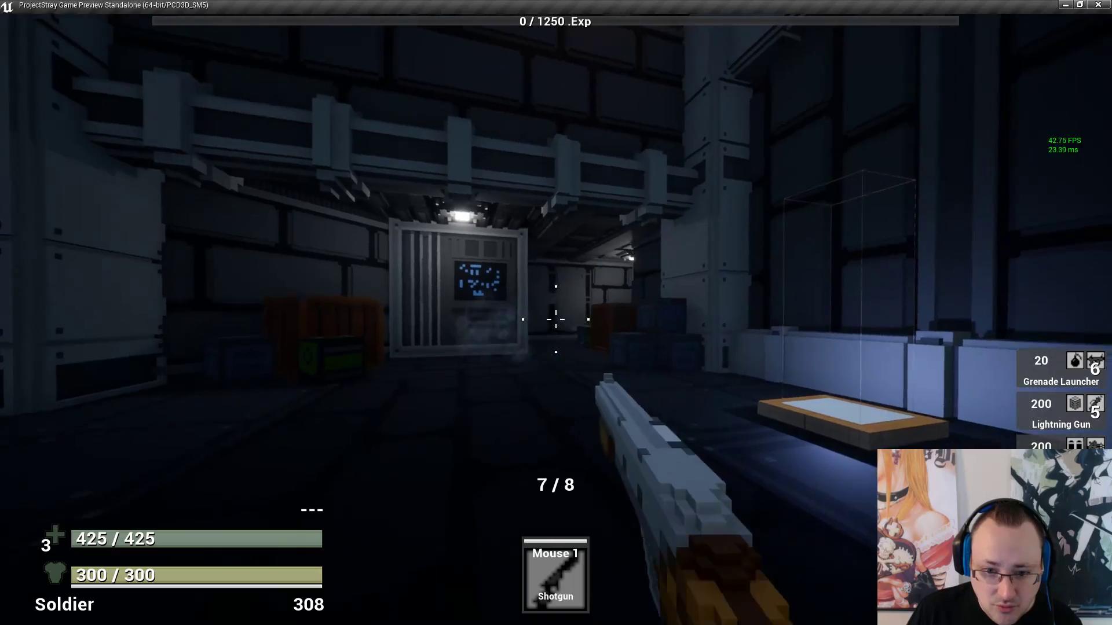
left_click(555, 319)
key("w")
key("r")
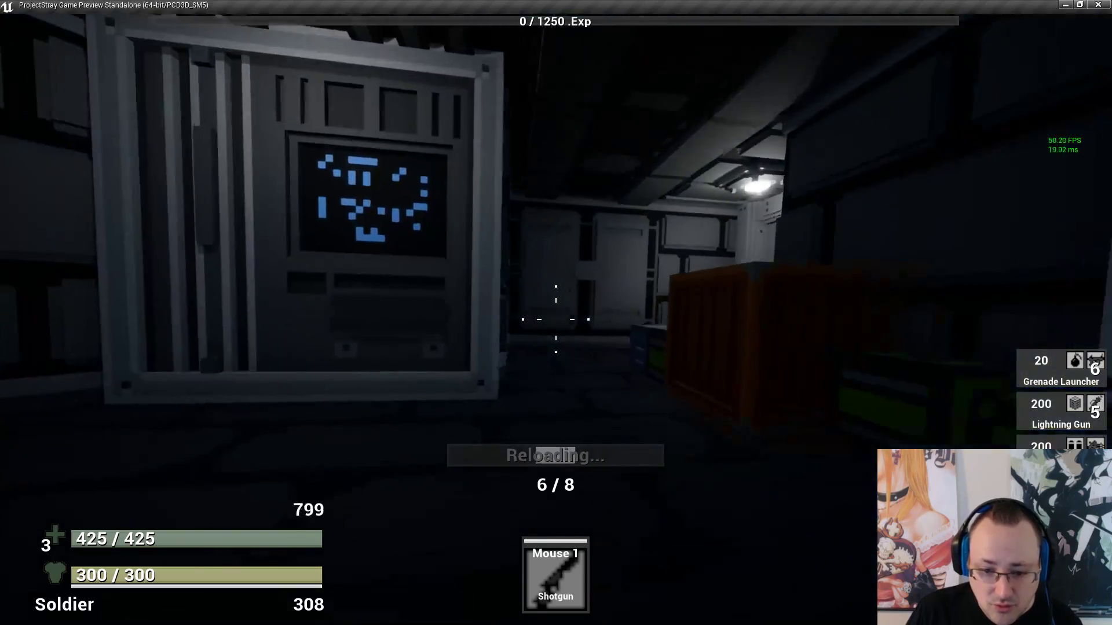
left_click(555, 319)
key("s")
key("r")
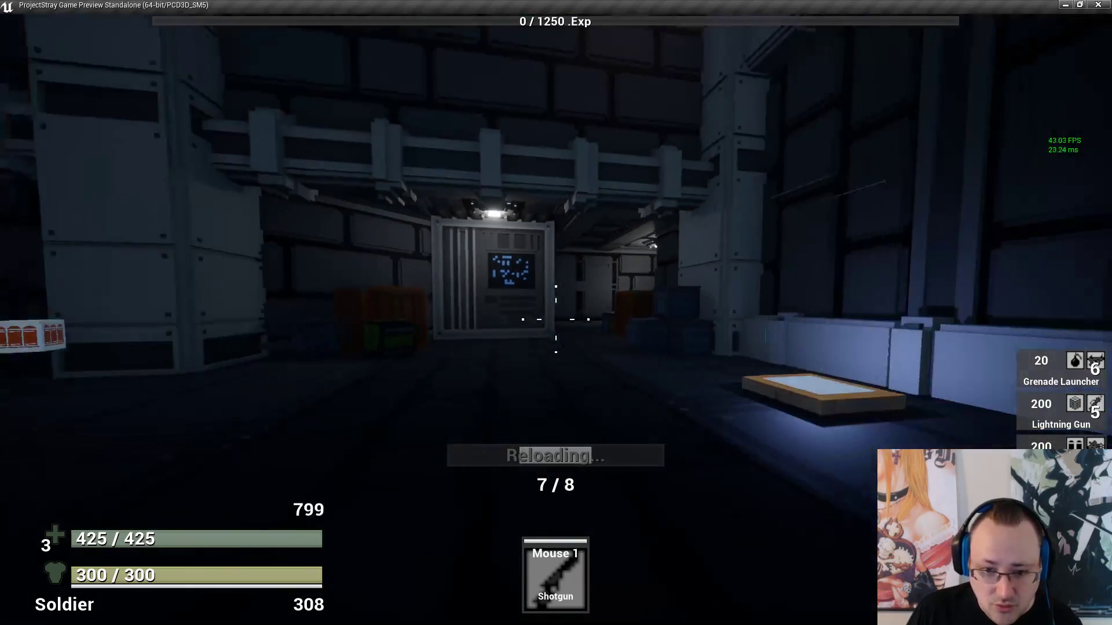
left_click(555, 319)
left_click(555, 319)
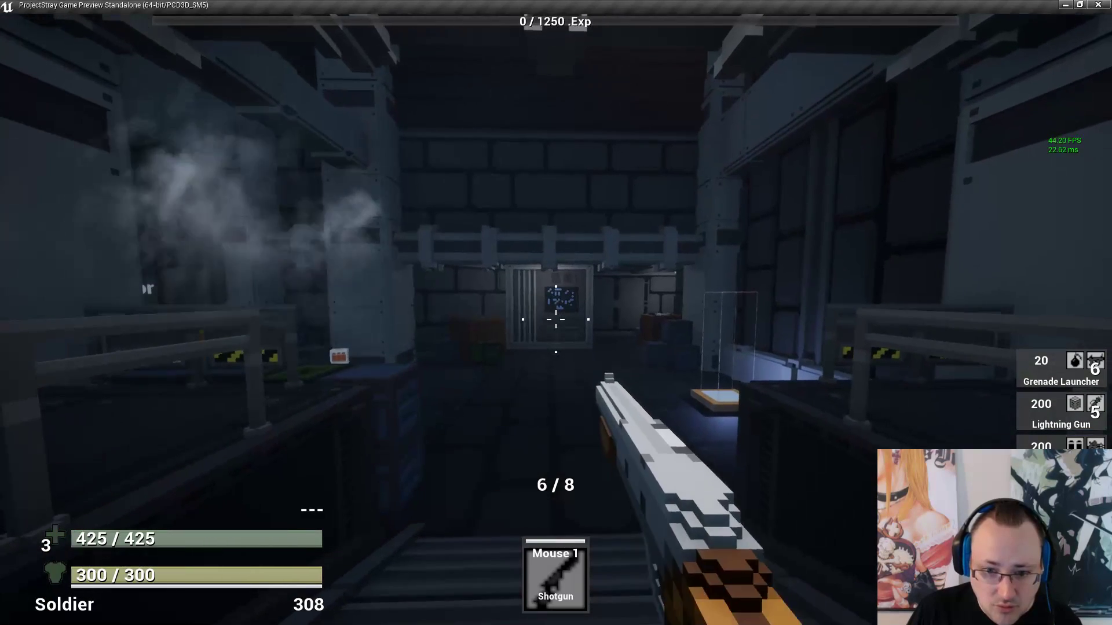
Test-fire the Sniper Rifle and the Minigun, and end the game preview
key("3")
left_click(556, 319)
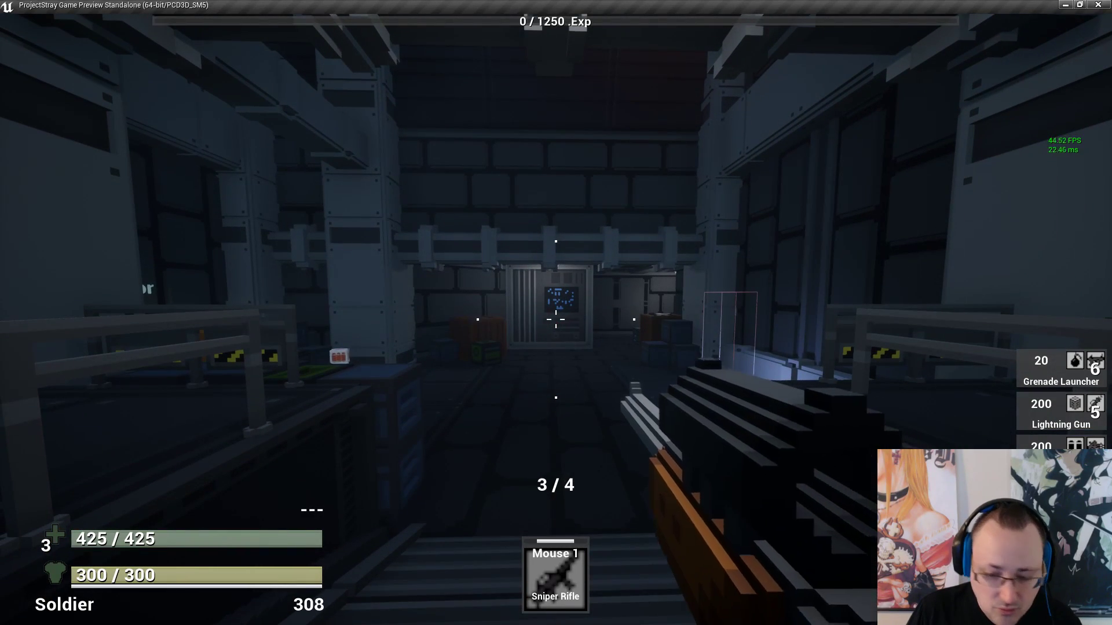
key("4")
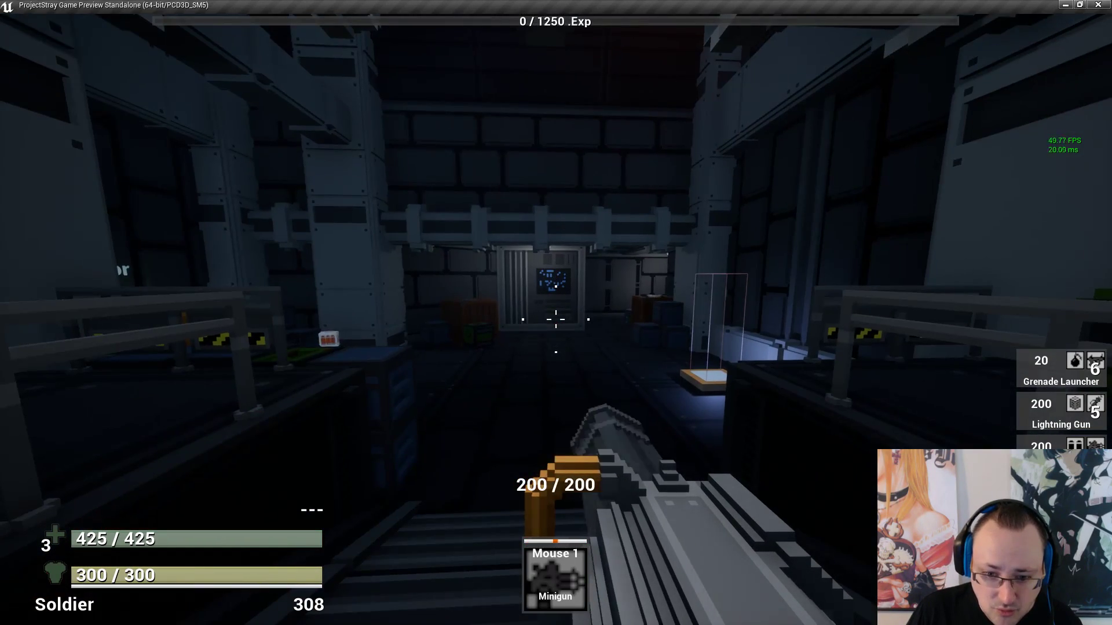
left_click(556, 319)
left_click(555, 319)
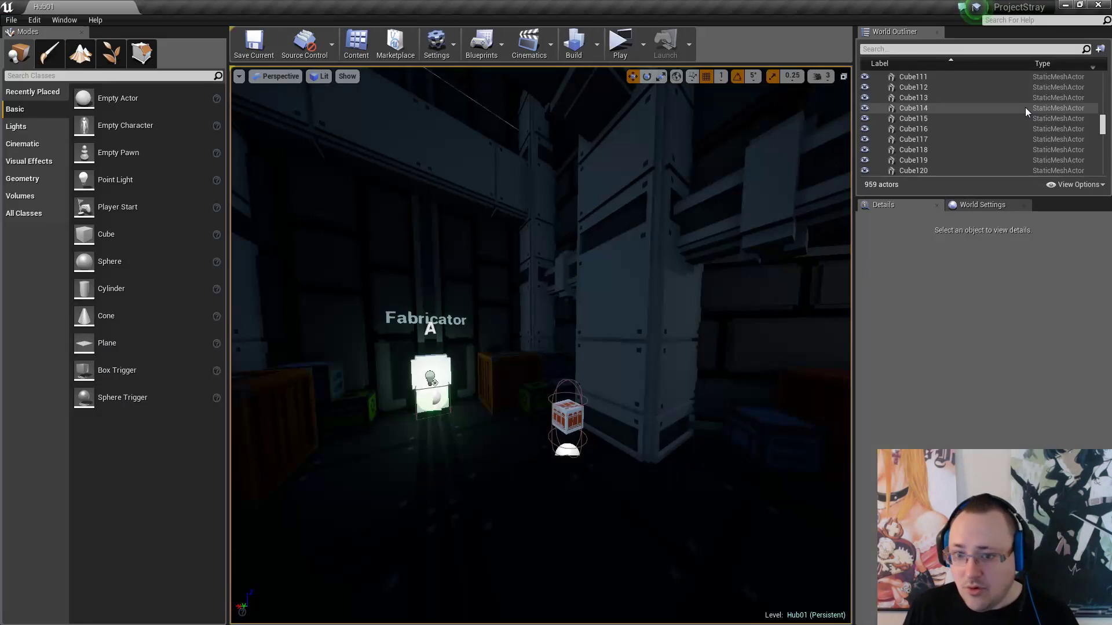
key("Escape")
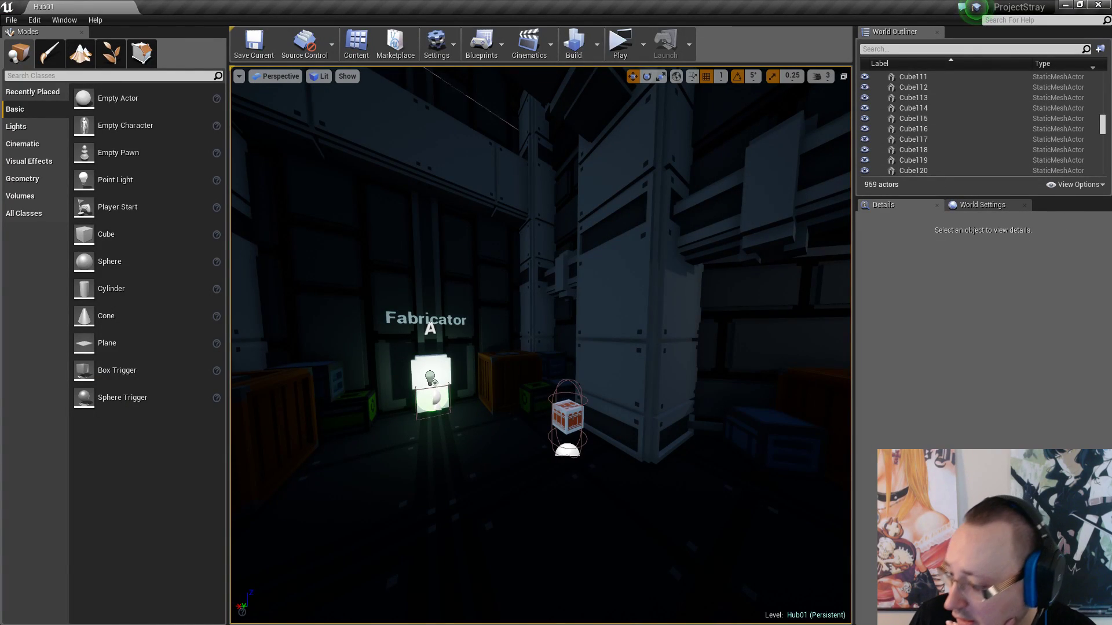
Switch to the PSTravelSpawn blueprint, save it and close it
key("alt+Tab")
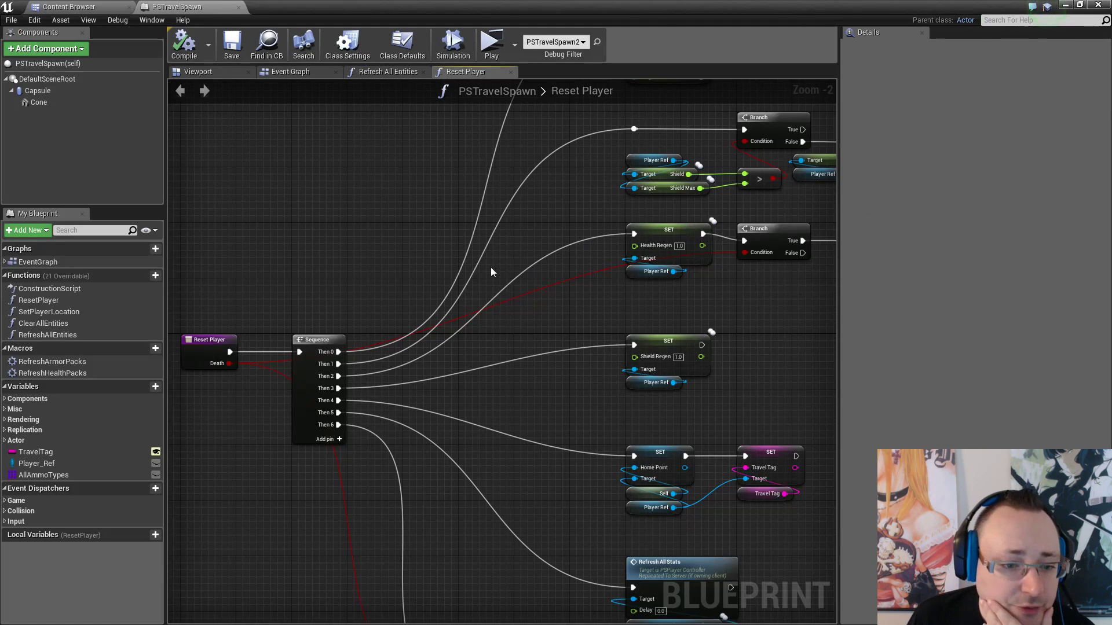
left_click(231, 48)
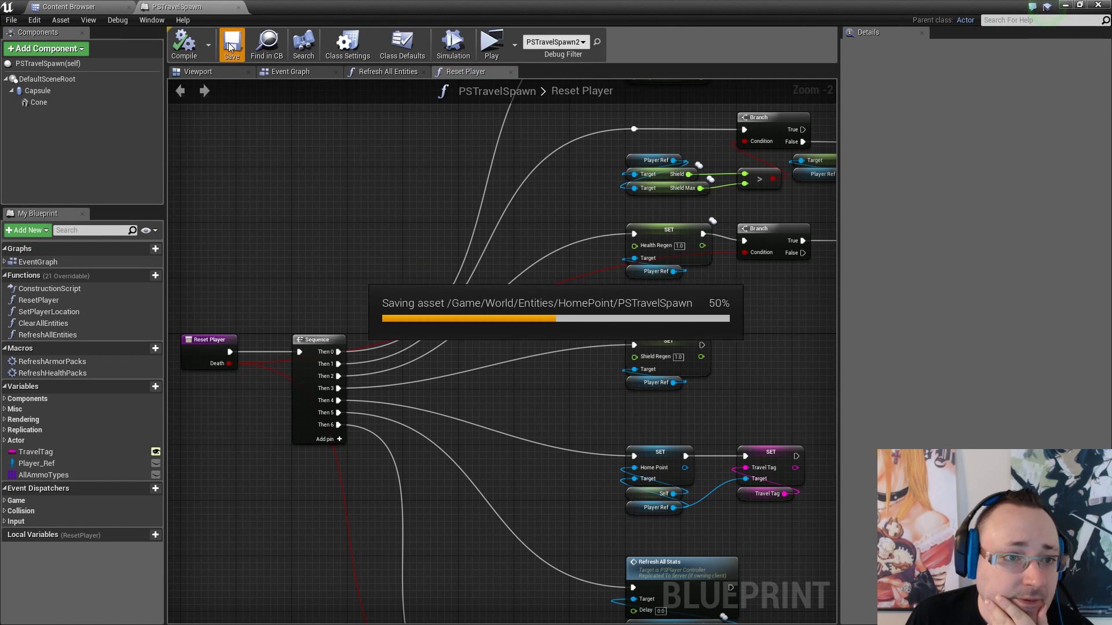
left_click(238, 8)
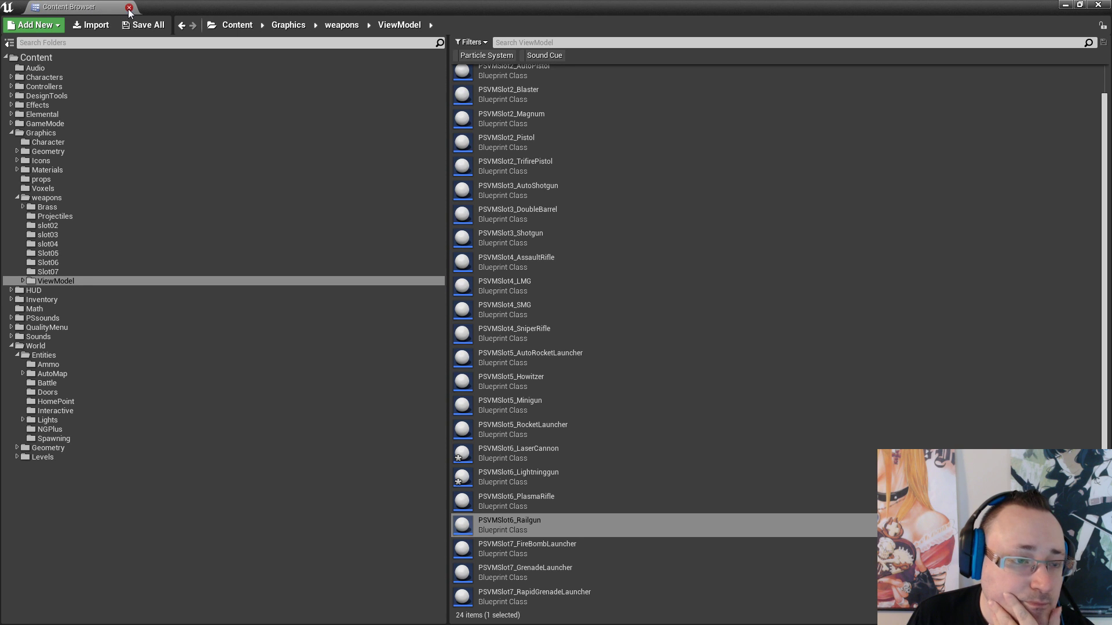
Save all modified assets, including PSVMSlot6_LaserCannon and PSVMSlot6_Lightninggun, and collapse the weapons folder
left_click(143, 28)
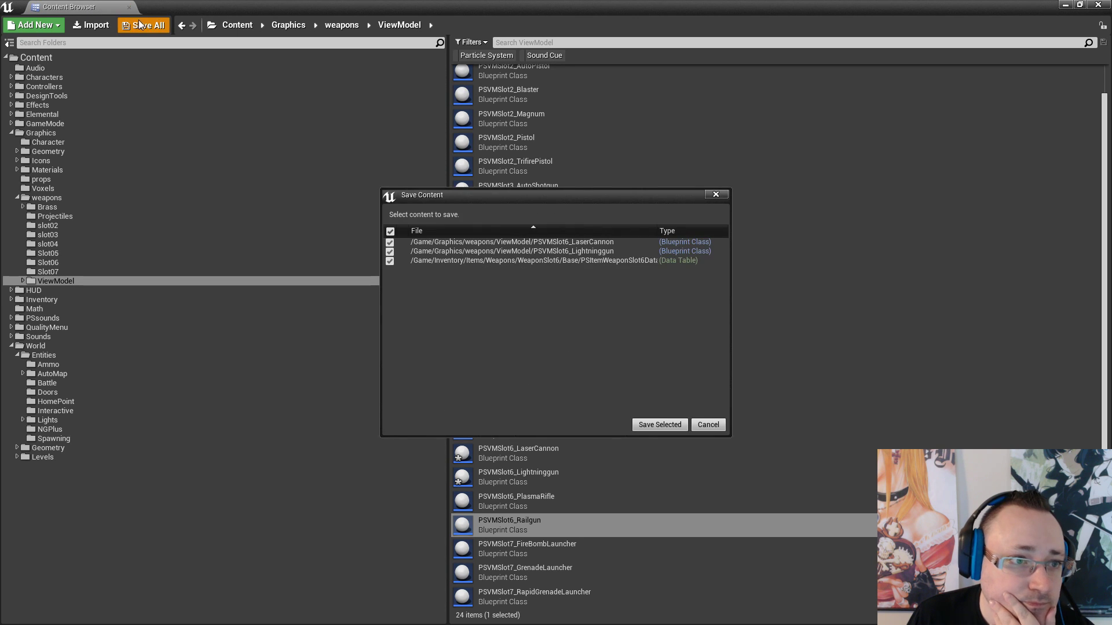
left_click(660, 425)
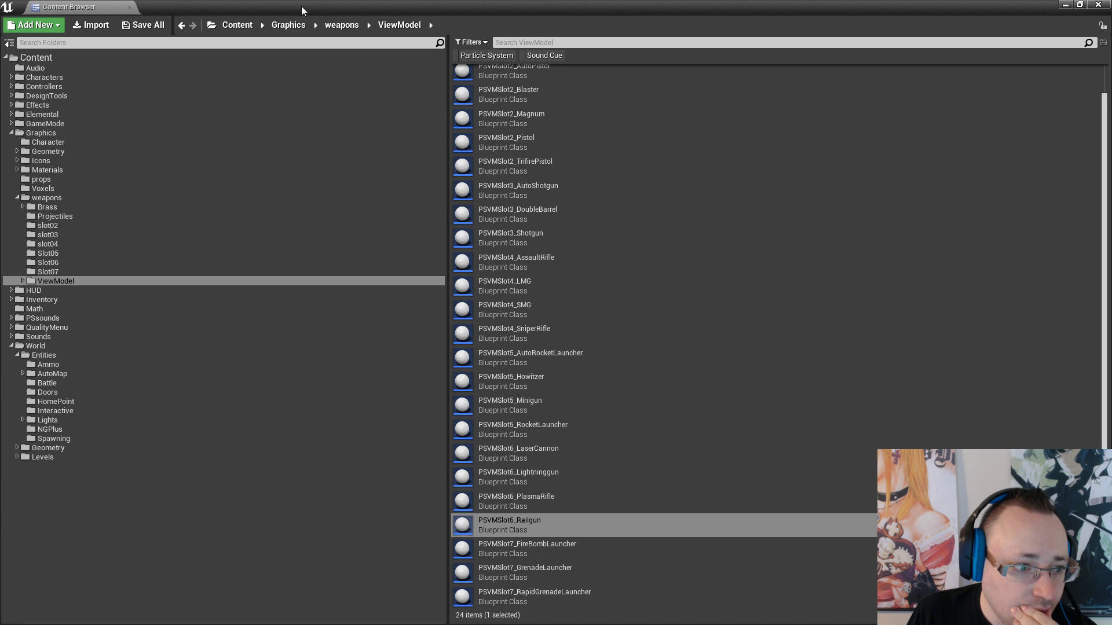
left_click(16, 197)
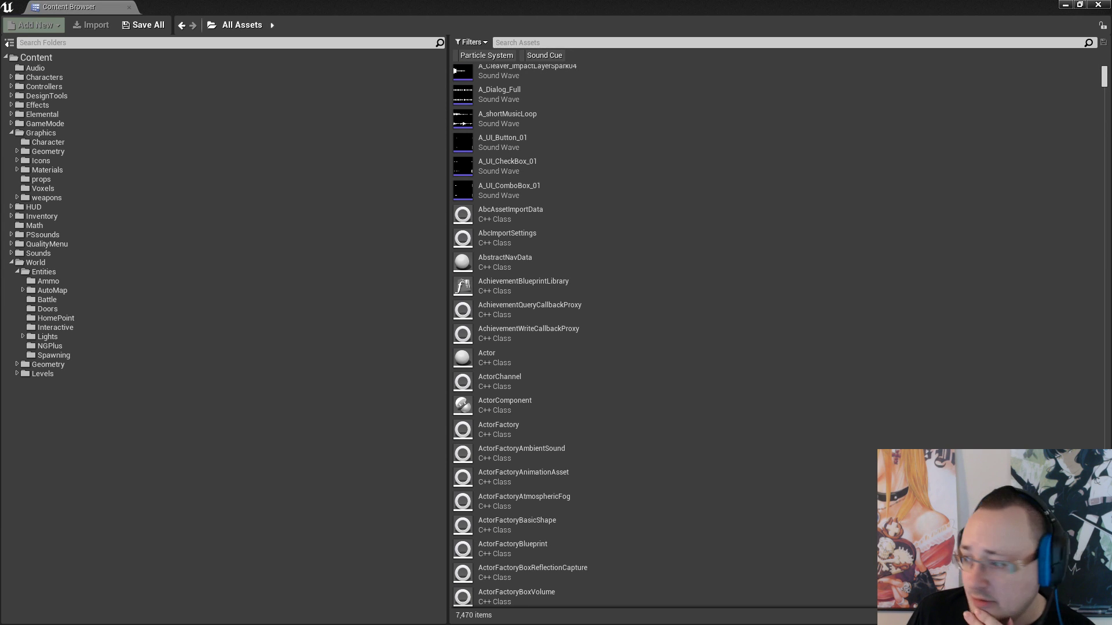
Switch to MagicaVoxel, maximize its window and resize the voxel model to 20 20 20
left_click_drag(1111, 98, 422, 152)
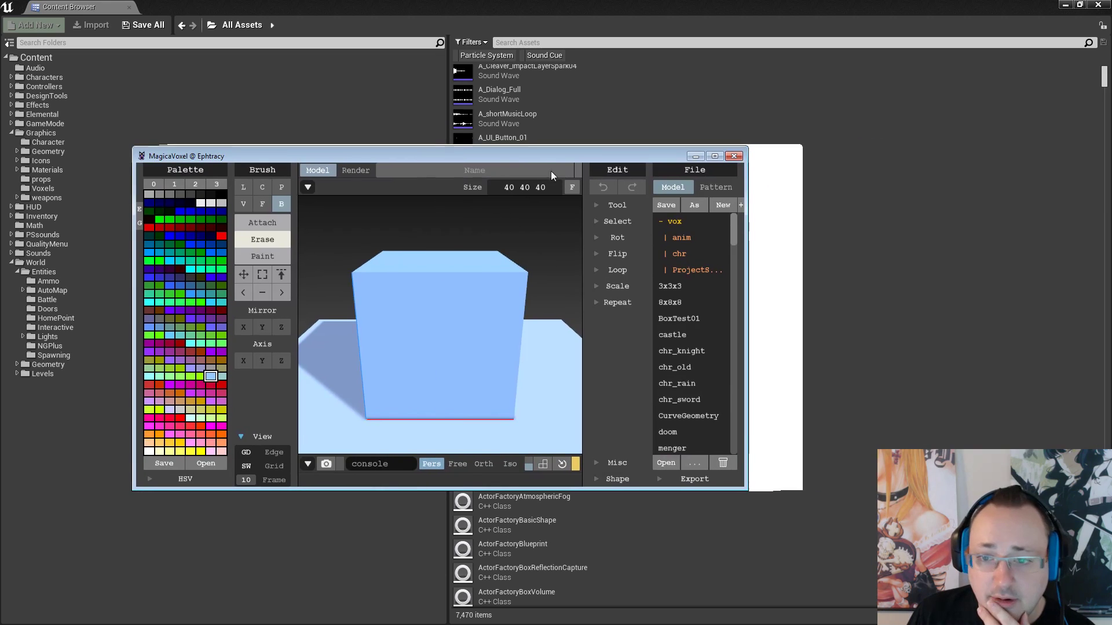
left_click(716, 156)
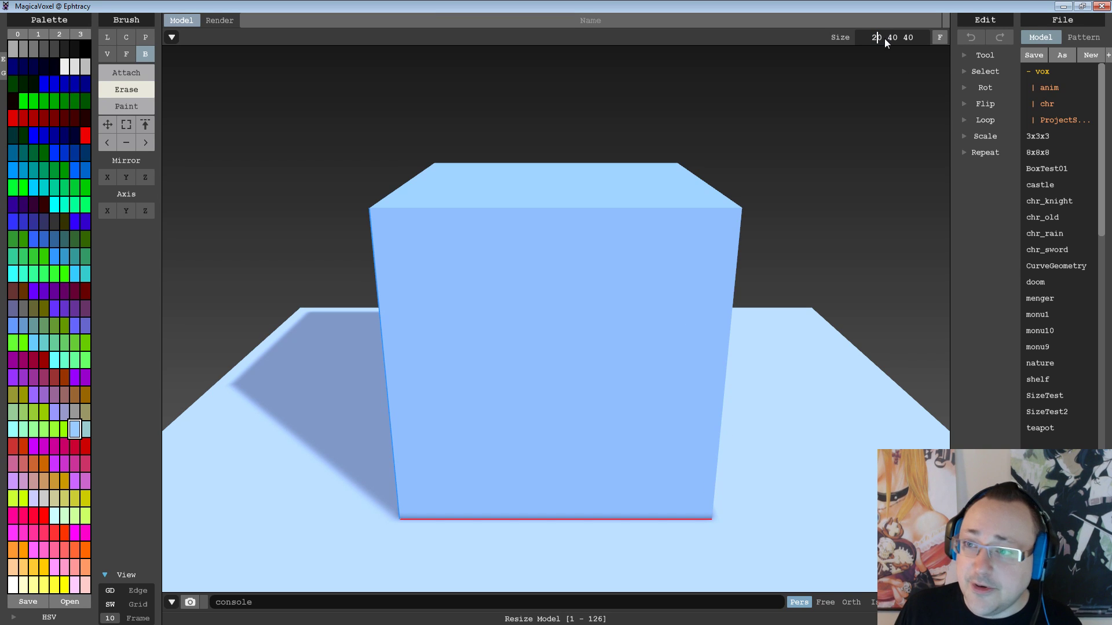
type("20 ")
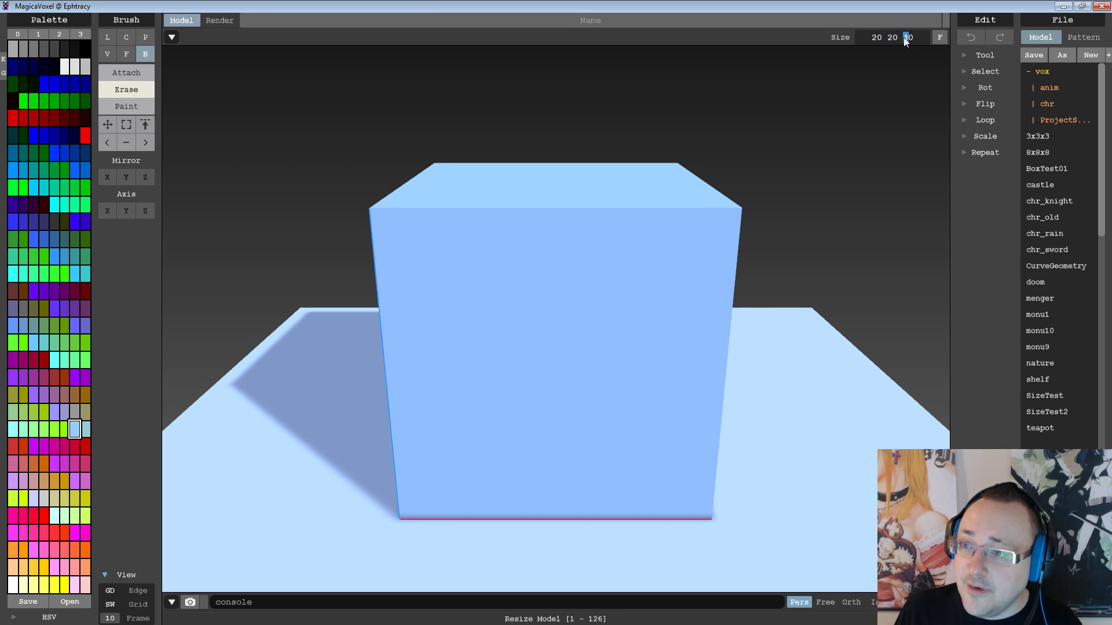
type("2")
key("Return")
right_click_drag(704, 223, 659, 328)
scroll(617, 363, "up", 4)
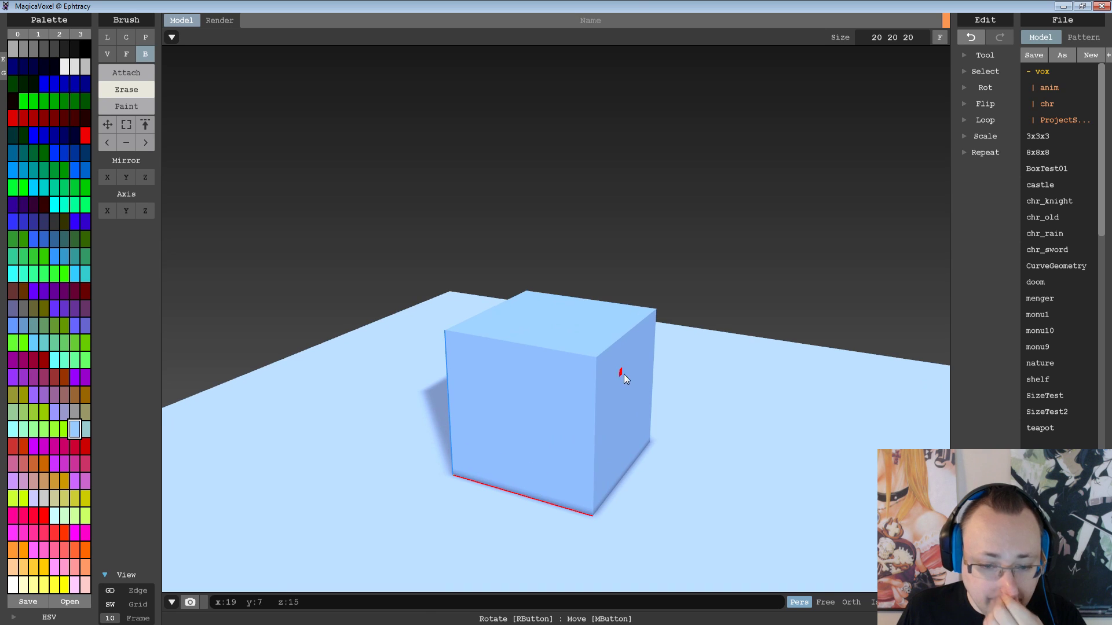
right_click_drag(624, 374, 644, 384)
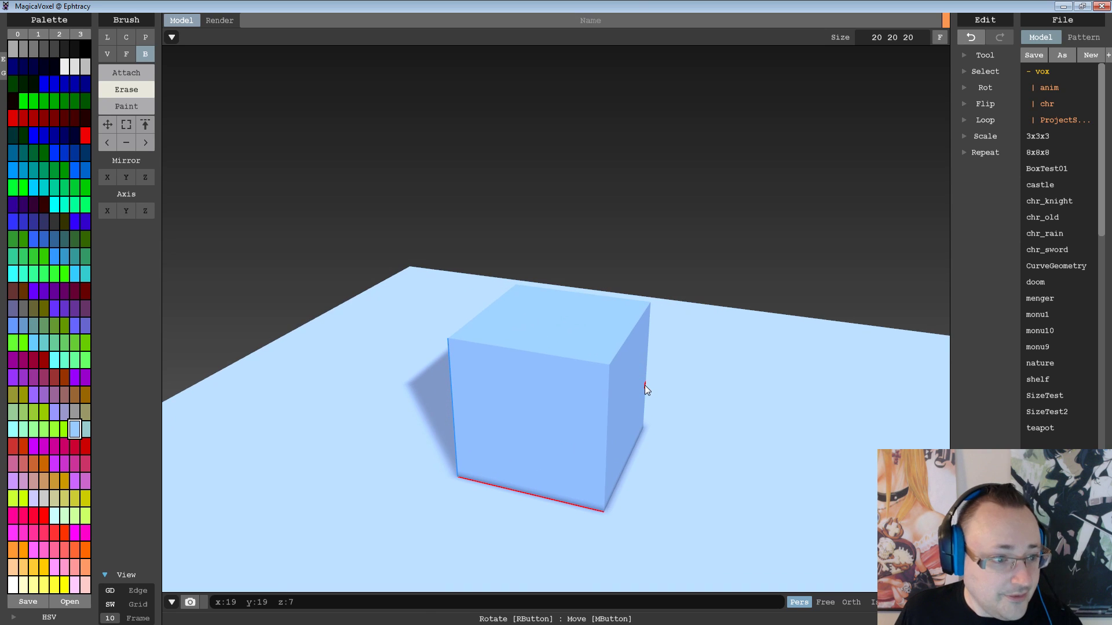
Switch the model's colours to palette 2
left_click(59, 35)
mouse_move(655, 371)
right_mouse_down()
mouse_move(670, 394)
mouse_move(662, 381)
right_mouse_up()
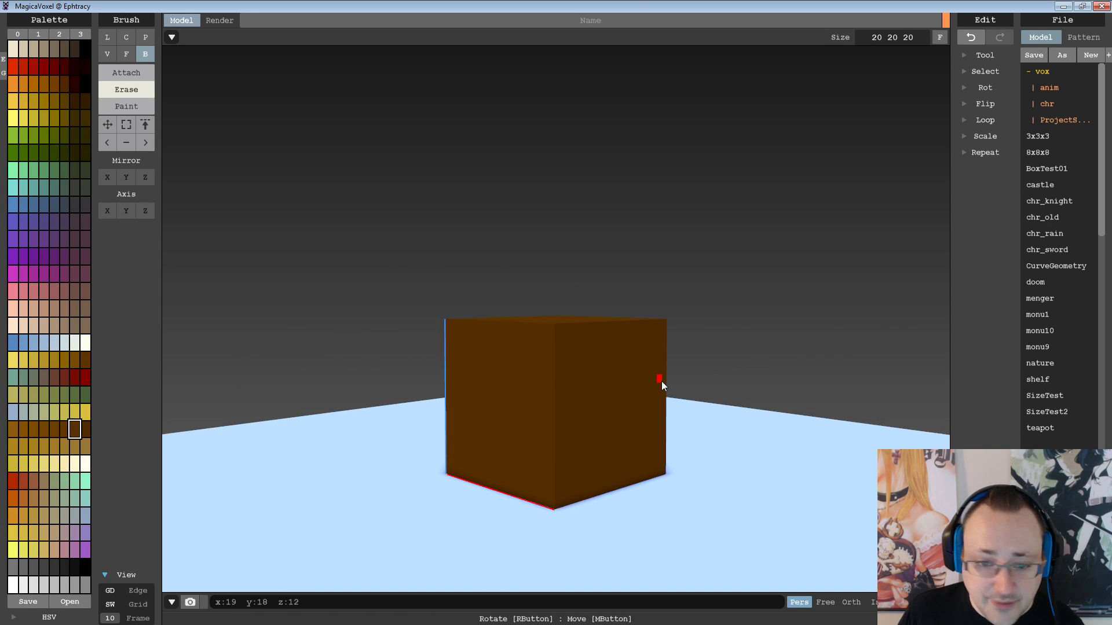
Recolour the whole brown cube dark grey by replacing its voxel colour
left_click(34, 568)
left_click(145, 142)
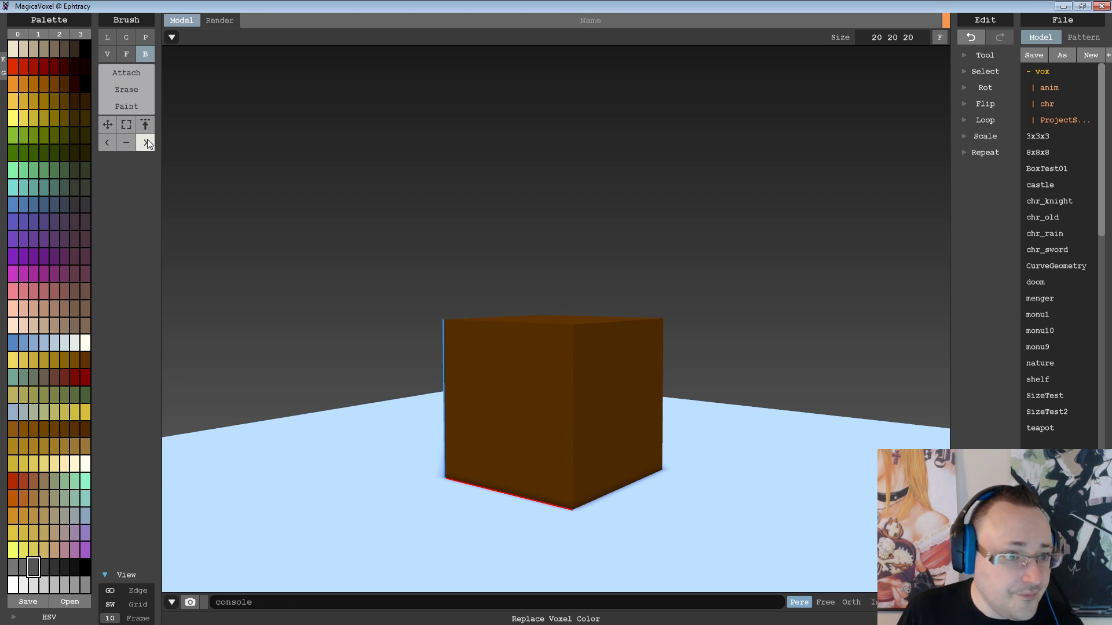
left_click(557, 399)
right_click_drag(645, 373, 647, 426)
right_click_drag(523, 429, 563, 422)
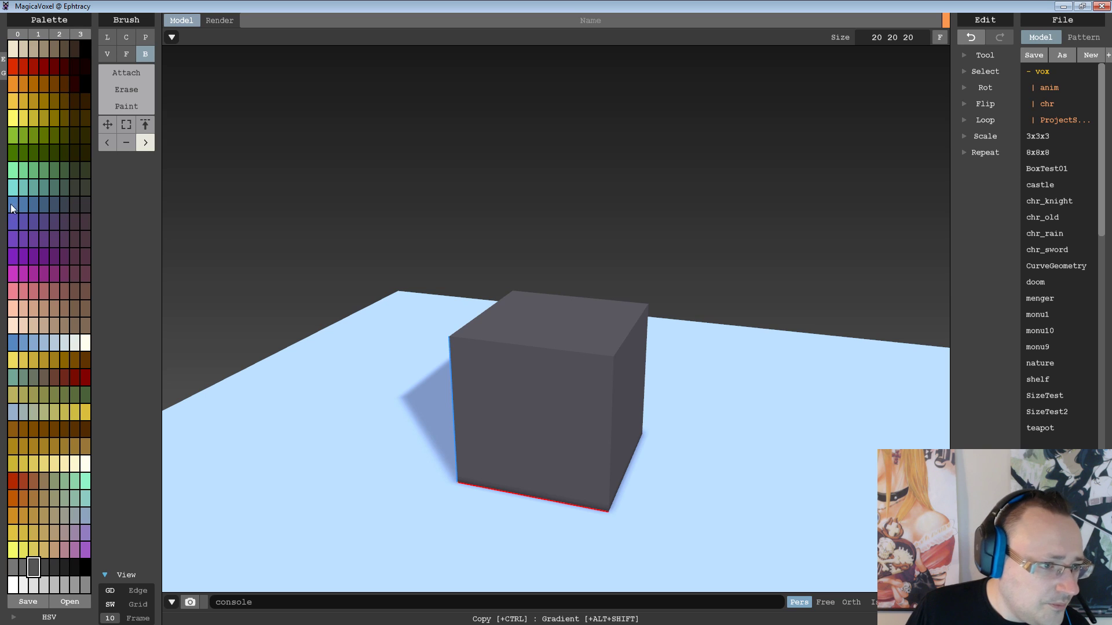
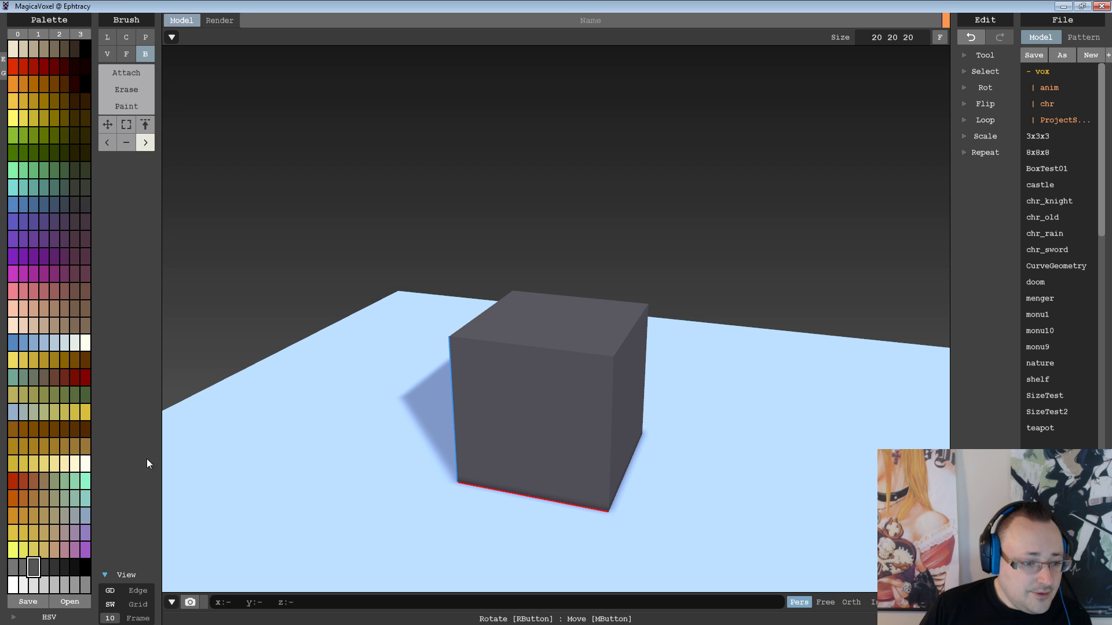
Pick the medium brown colour, try it as a replacement for the cube's grey, and undo the replacement
left_click(54, 430)
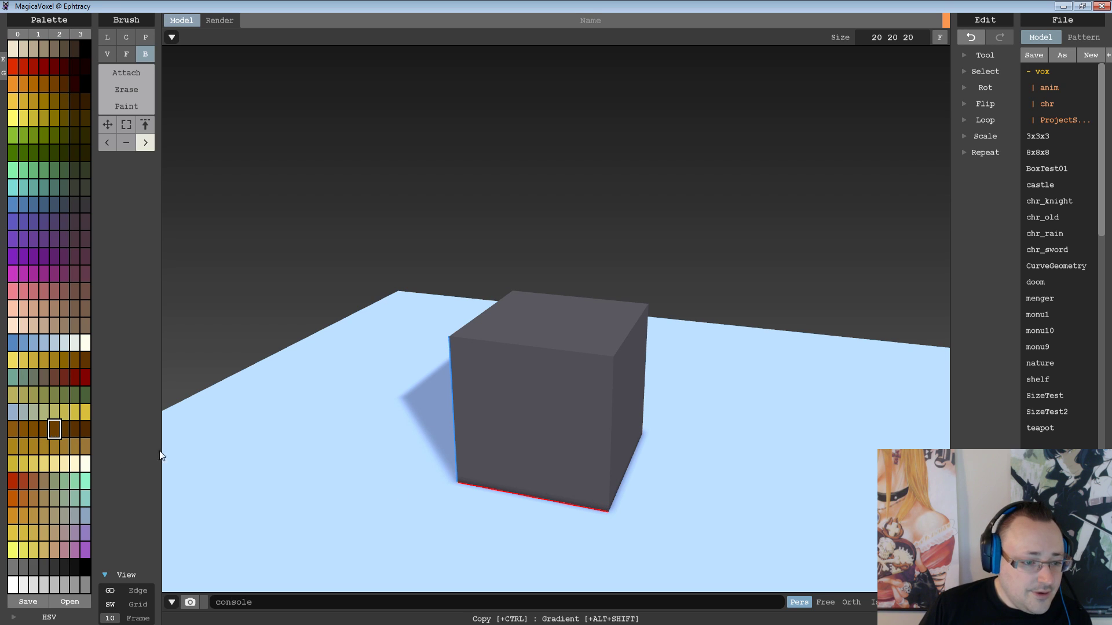
left_click(607, 506)
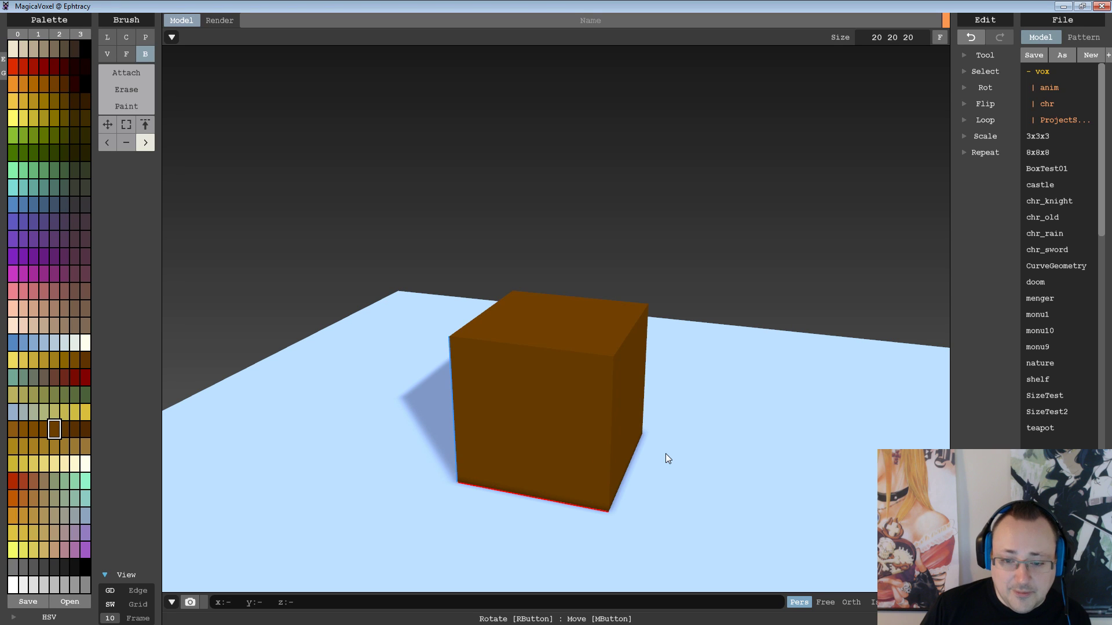
key("ctrl+z")
Set the box brush to Paint mode, undo the trial stroke on the front face, and enable mirroring on X and Y only
left_click(134, 111)
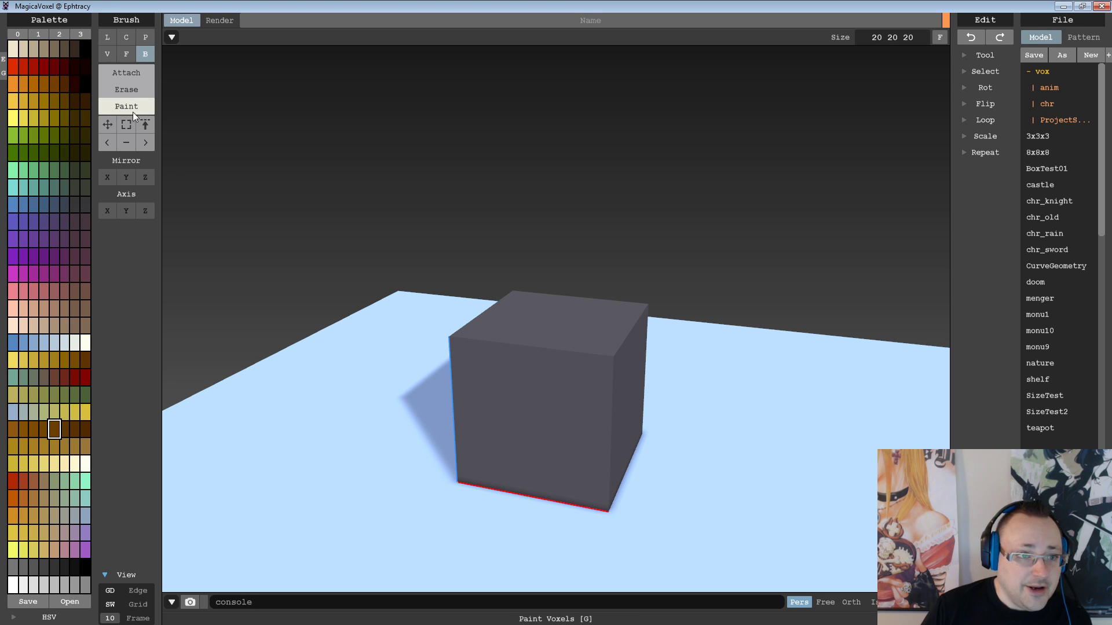
mouse_move(606, 507)
left_mouse_down()
mouse_move(610, 357)
mouse_move(462, 341)
left_mouse_up()
key("ctrl+z")
key("ctrl+z")
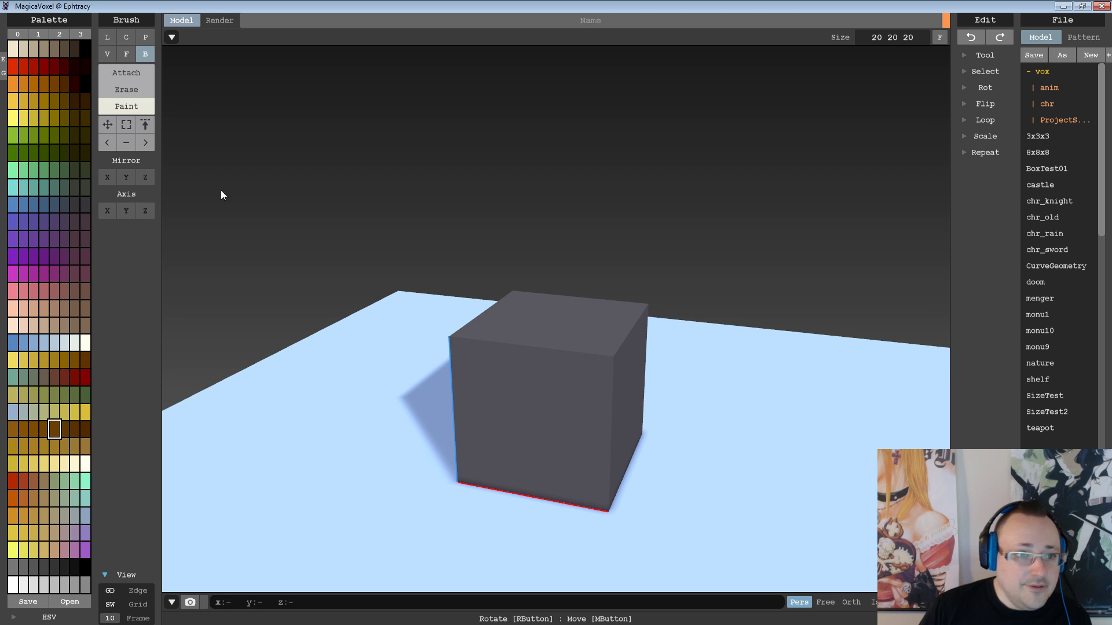
left_click(126, 177)
left_click(145, 178)
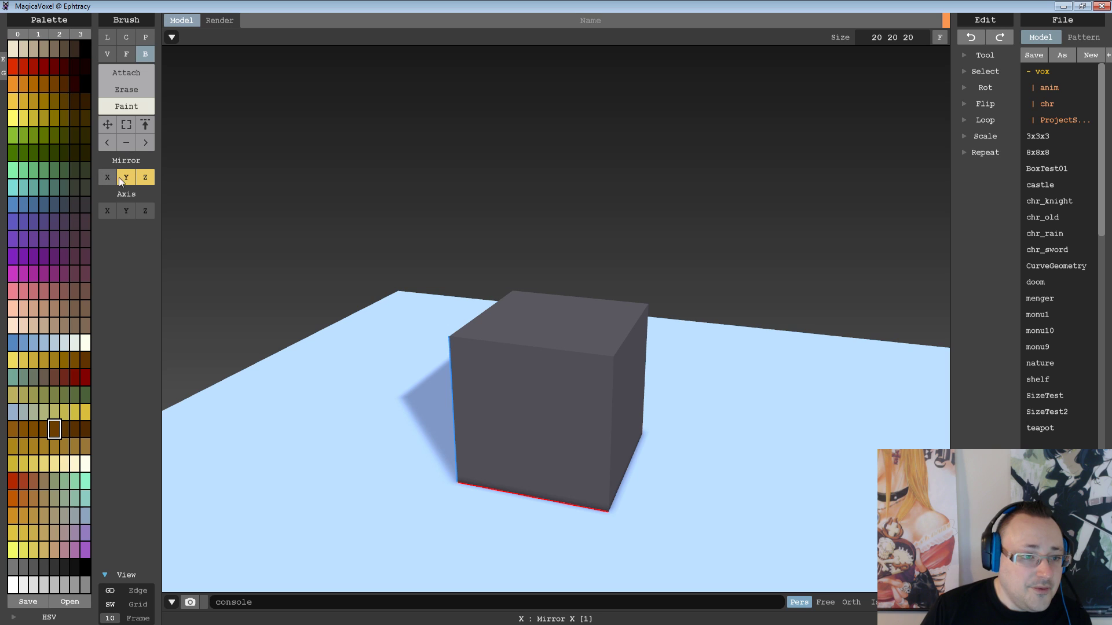
left_click(144, 177)
left_click(107, 177)
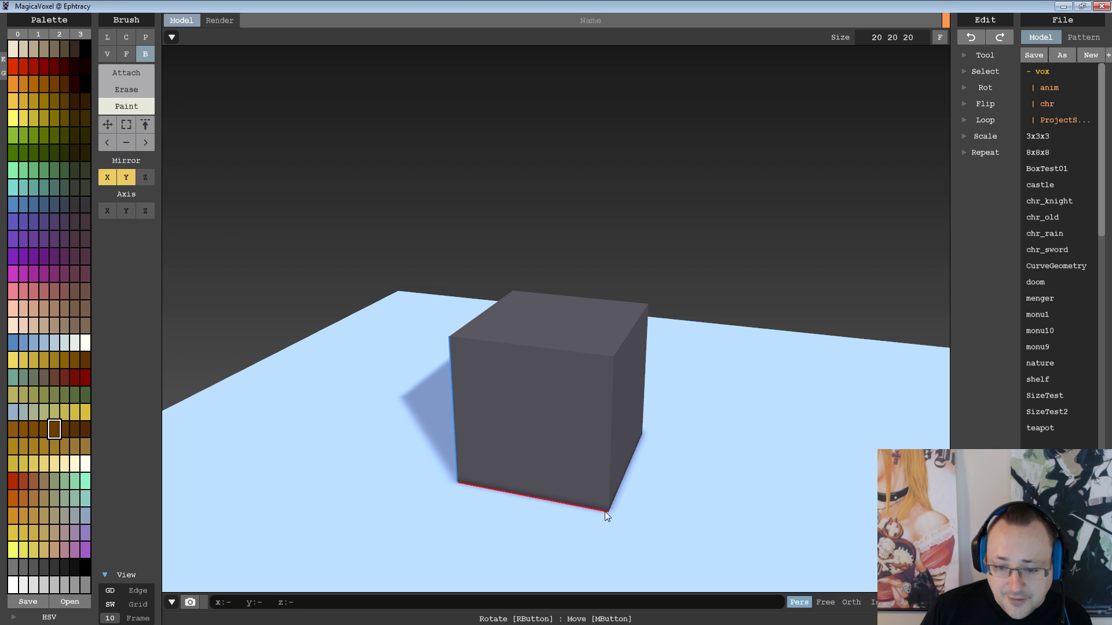
Paint one-voxel-wide brown borders along the vertical, upper and lower edges of all the cube's side faces
mouse_move(605, 512)
left_mouse_down()
mouse_move(609, 363)
mouse_move(568, 356)
mouse_move(611, 359)
left_mouse_up()
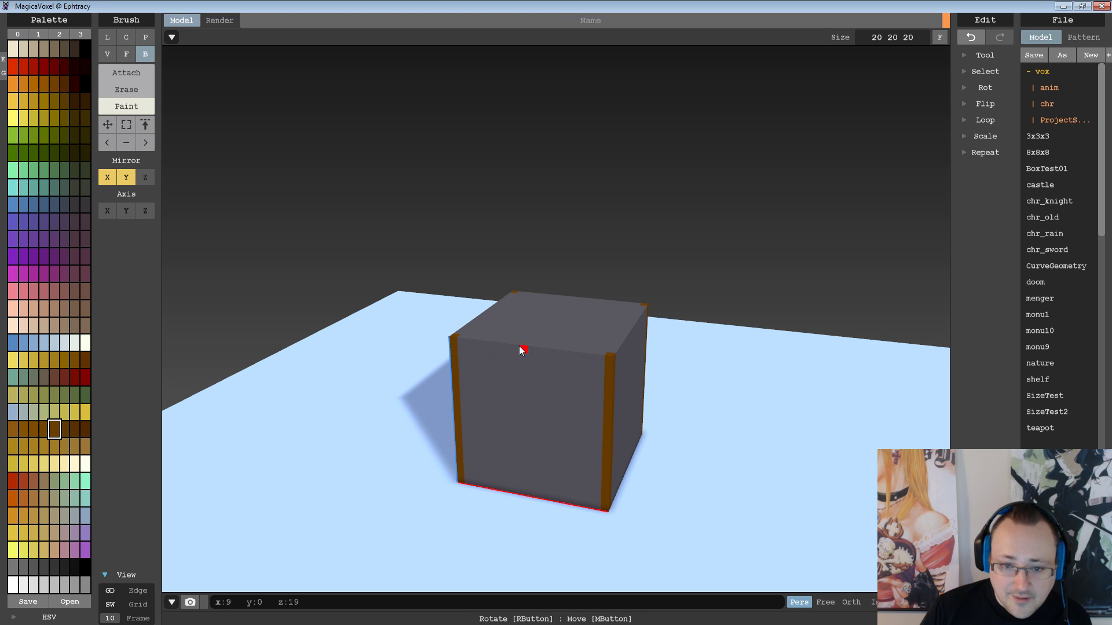
left_click_drag(539, 349, 607, 357)
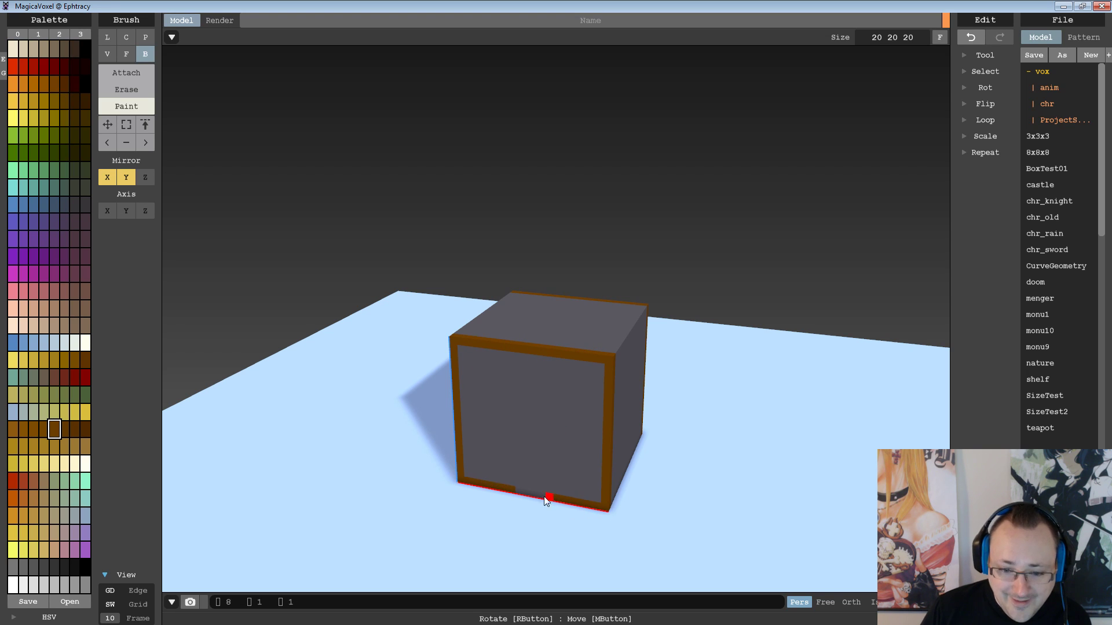
mouse_move(581, 483)
right_mouse_down()
mouse_move(573, 463)
mouse_move(527, 479)
right_mouse_up()
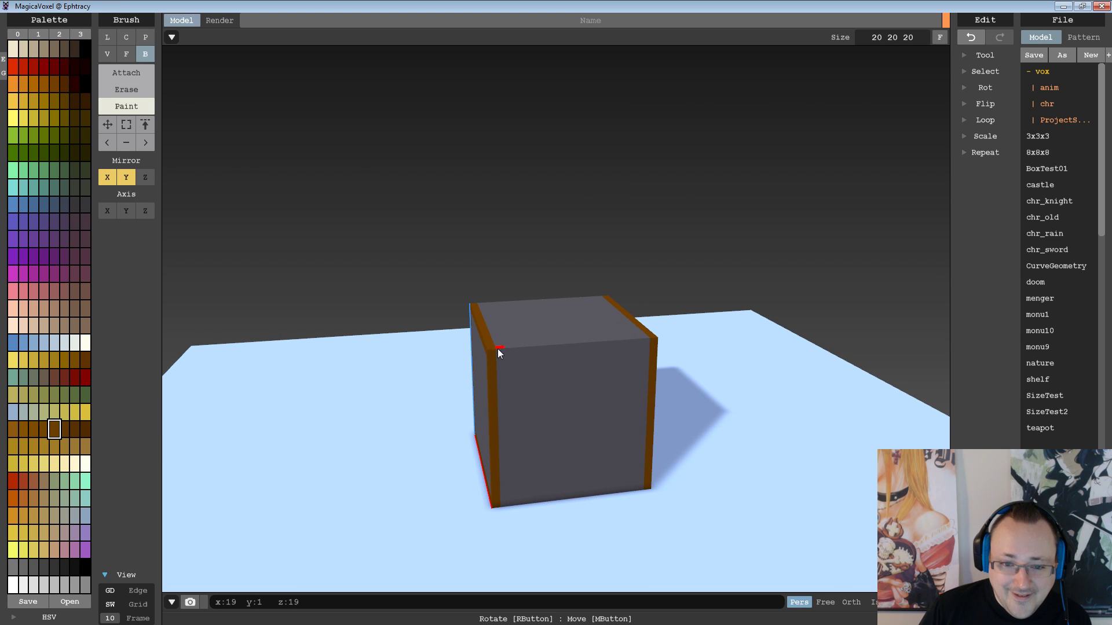
left_click_drag(498, 349, 560, 349)
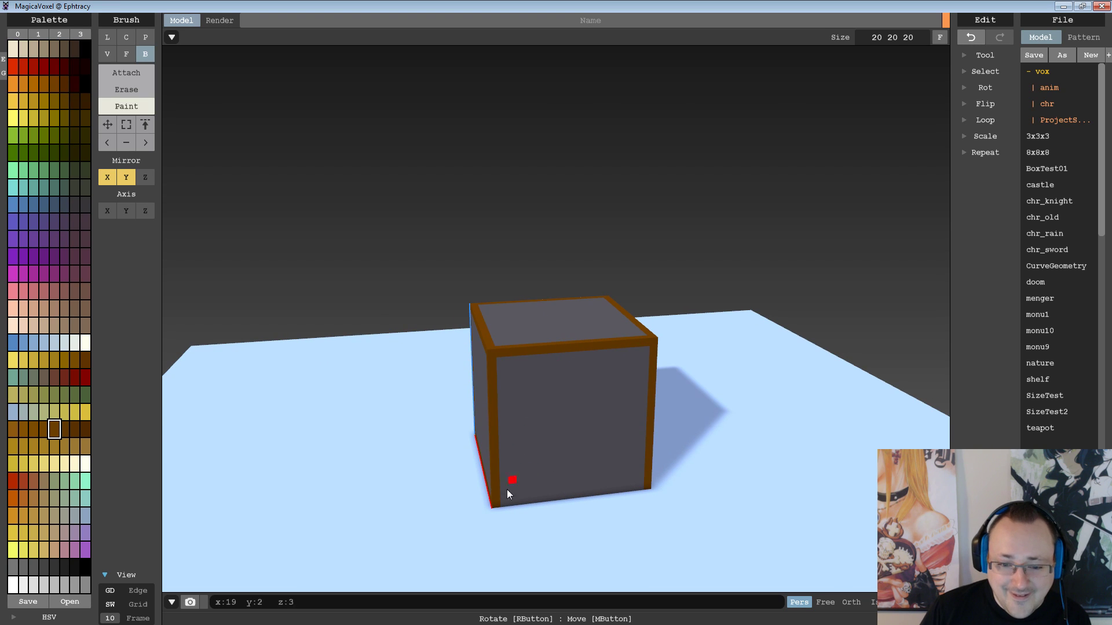
left_click_drag(499, 504, 568, 496)
Paint a single brown voxel just inside each corner of the cube's top face
right_click_drag(568, 495, 554, 411)
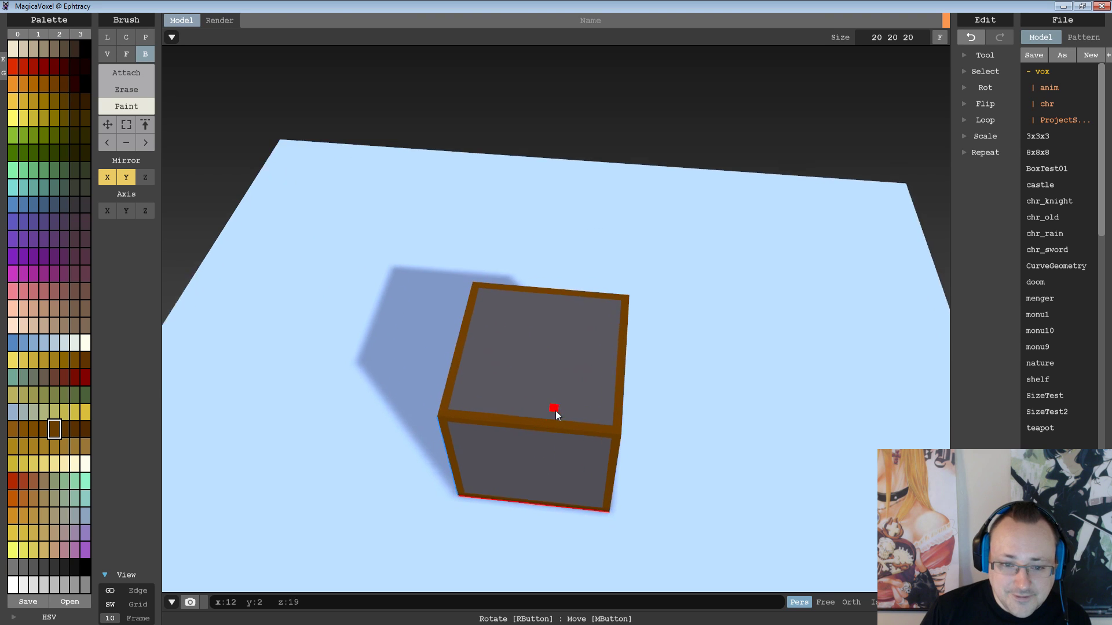
scroll(555, 411, "up", 3)
left_click(413, 444)
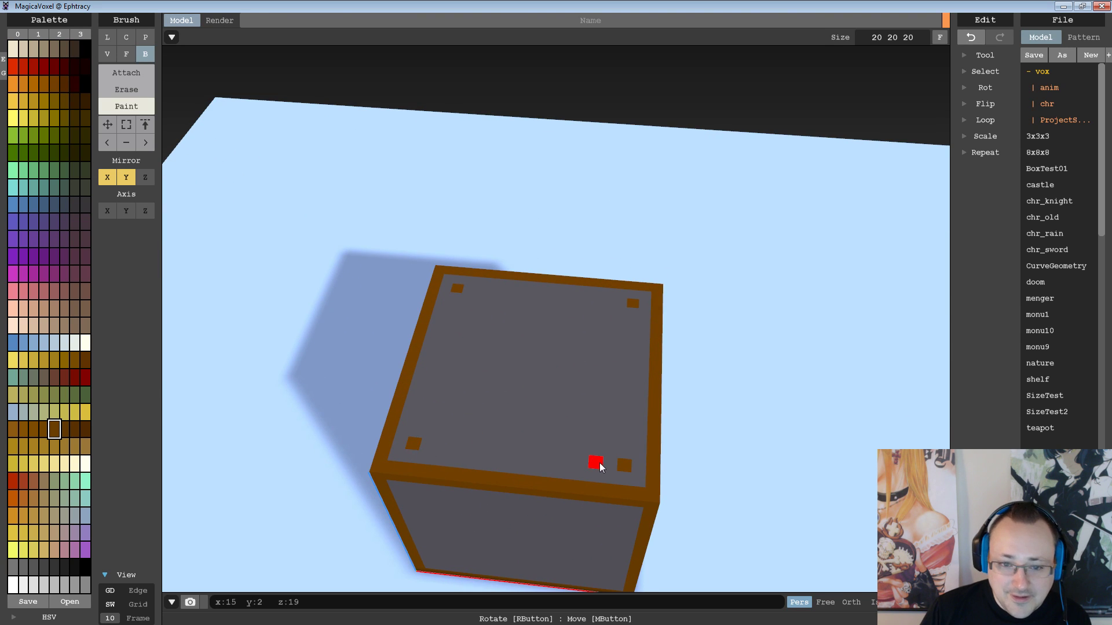
Paint two mirrored brown bullet shapes on the front face: a 4 x 10 body, a thin bar below, and a stepped tip above
right_click_drag(600, 463, 453, 320)
scroll(609, 402, "down", 3)
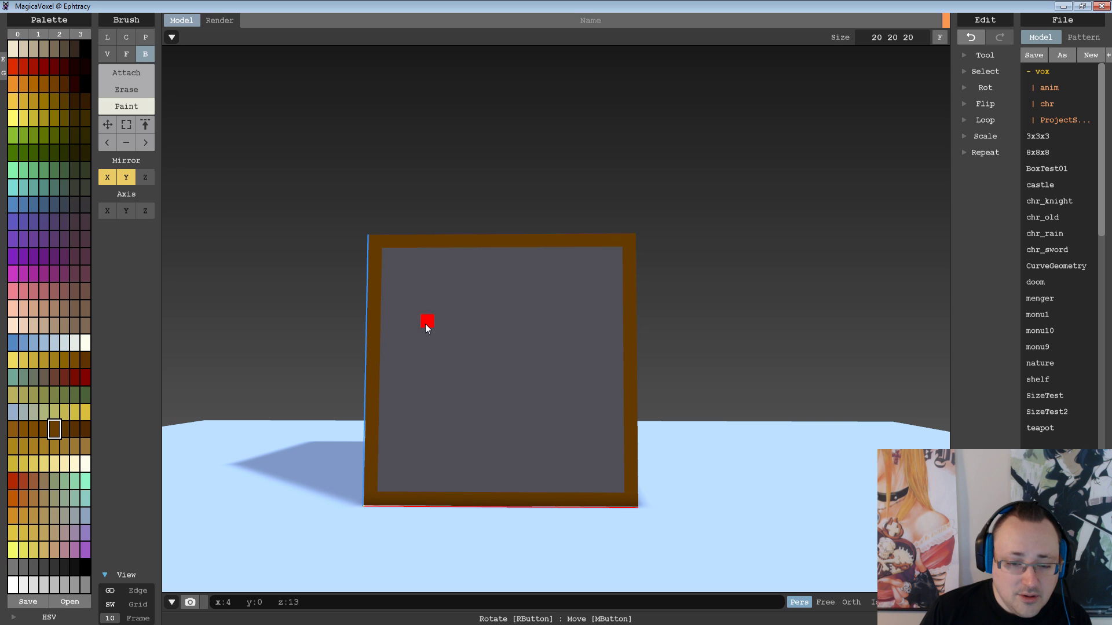
mouse_move(425, 325)
left_mouse_down()
mouse_move(465, 334)
mouse_move(466, 444)
left_mouse_up()
left_click_drag(412, 468, 475, 470)
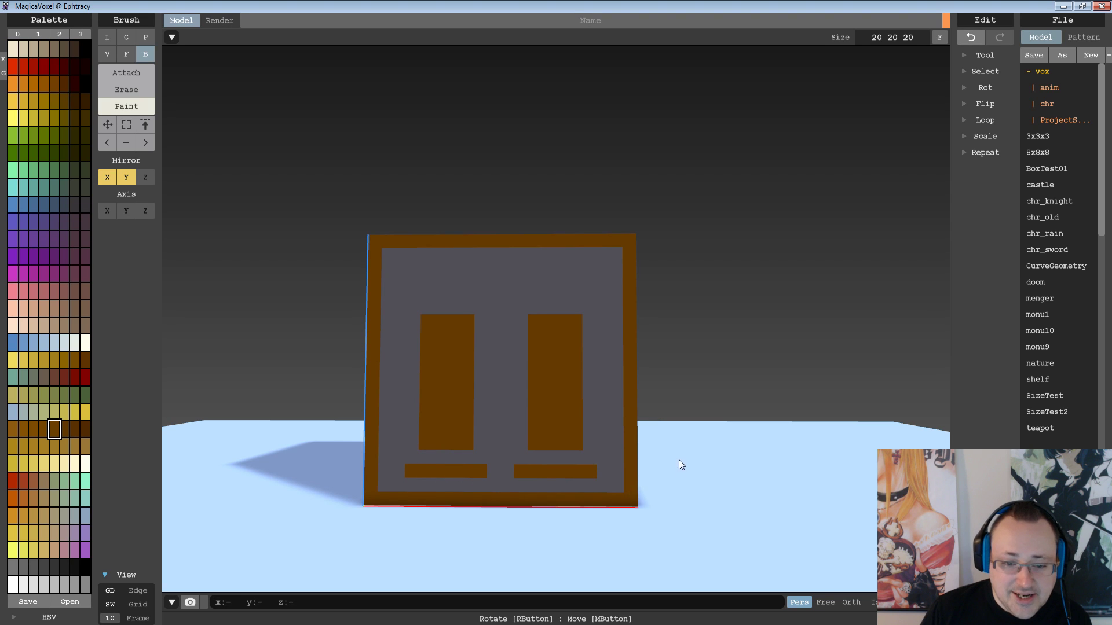
right_click_drag(614, 381, 416, 296)
mouse_move(424, 318)
left_mouse_down()
mouse_move(456, 320)
mouse_move(446, 302)
left_mouse_up()
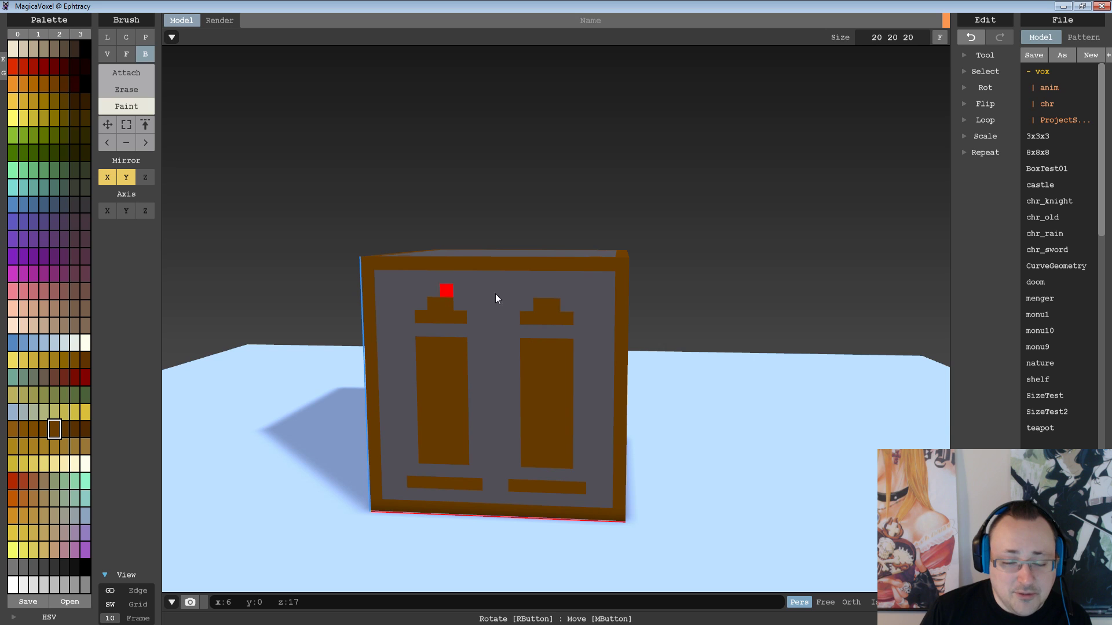
Paint the same pair of brown bullet shapes on the adjacent side face, each with a lower bar, tall body and stepped tip
right_click_drag(648, 390, 561, 378)
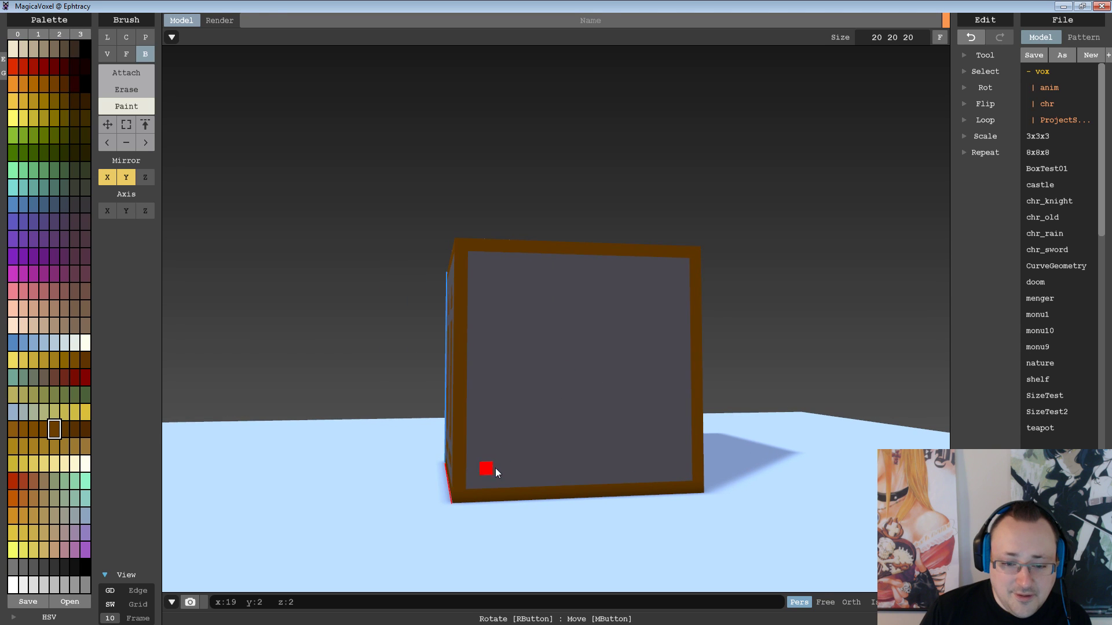
left_click_drag(495, 468, 548, 465)
right_click_drag(548, 465, 651, 399)
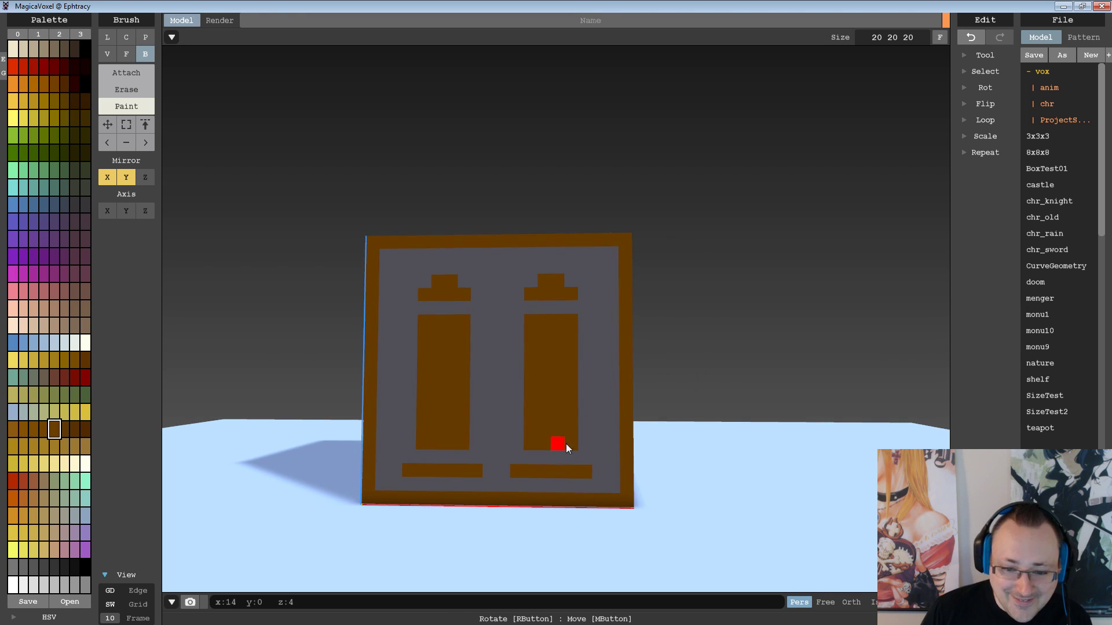
right_click_drag(599, 450, 496, 440)
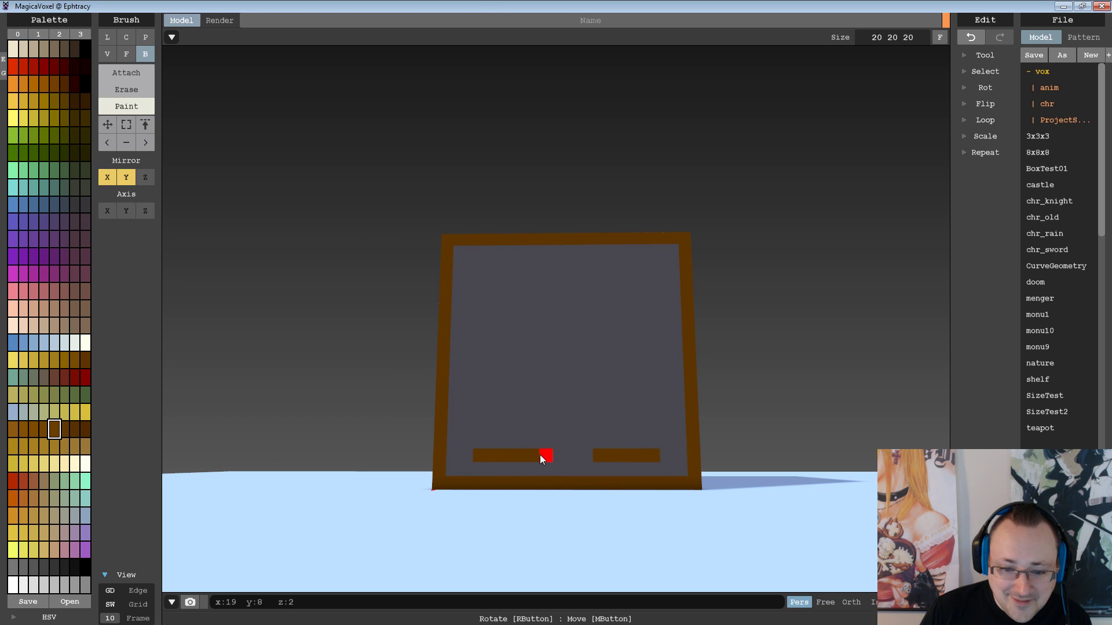
left_click(540, 455)
mouse_move(534, 428)
left_mouse_down()
mouse_move(492, 428)
mouse_move(502, 317)
left_mouse_up()
mouse_move(502, 316)
right_mouse_down()
mouse_move(561, 334)
mouse_move(551, 335)
right_mouse_up()
mouse_move(578, 330)
left_mouse_down()
mouse_move(560, 330)
mouse_move(589, 329)
left_mouse_up()
mouse_move(586, 415)
left_mouse_down()
mouse_move(569, 399)
mouse_move(559, 335)
mouse_move(575, 294)
left_mouse_up()
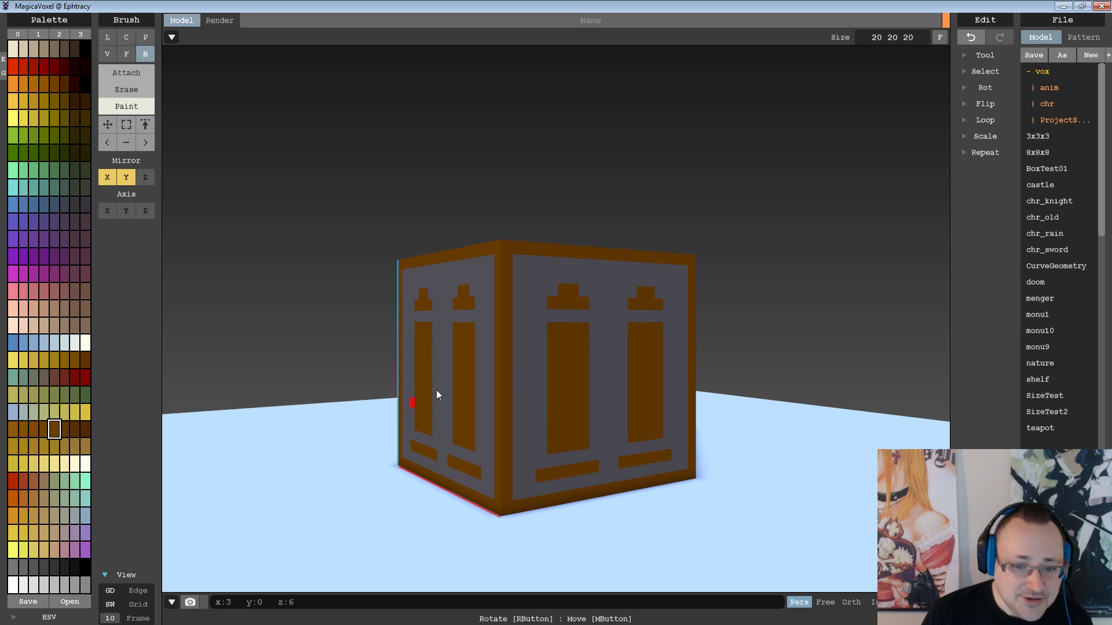
Replace all the brown borders and bullet shapes on the cube with near-black
left_click(72, 568)
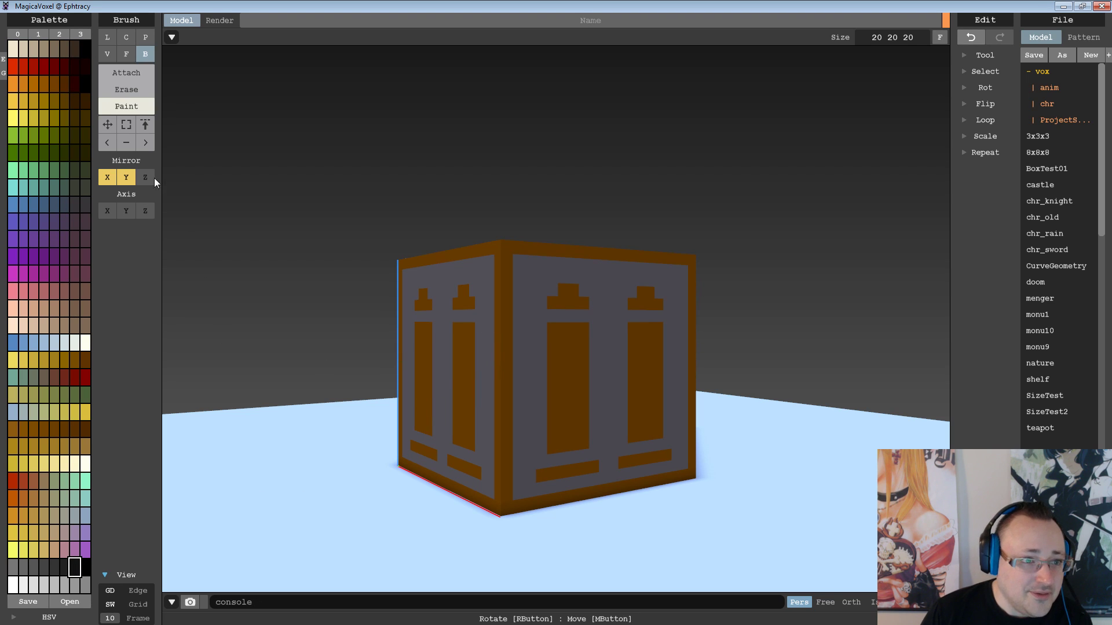
left_click(145, 143)
left_click(461, 354)
right_click_drag(579, 342, 338, 390)
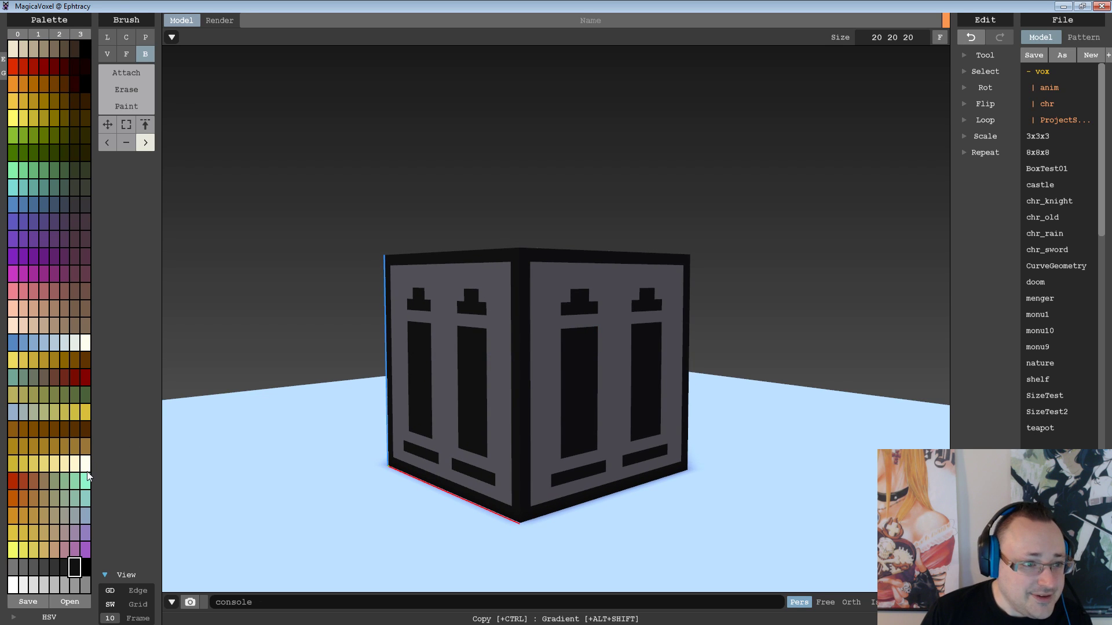
Replace the cube's grey background colour with medium blue and inspect the faces
left_click(13, 342)
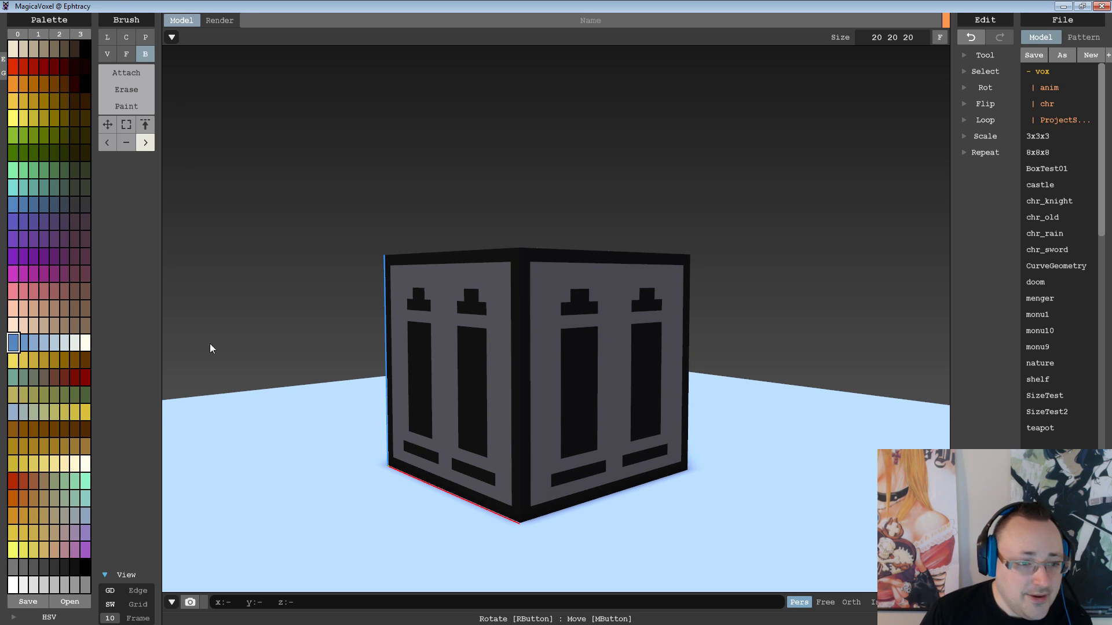
left_click(457, 350)
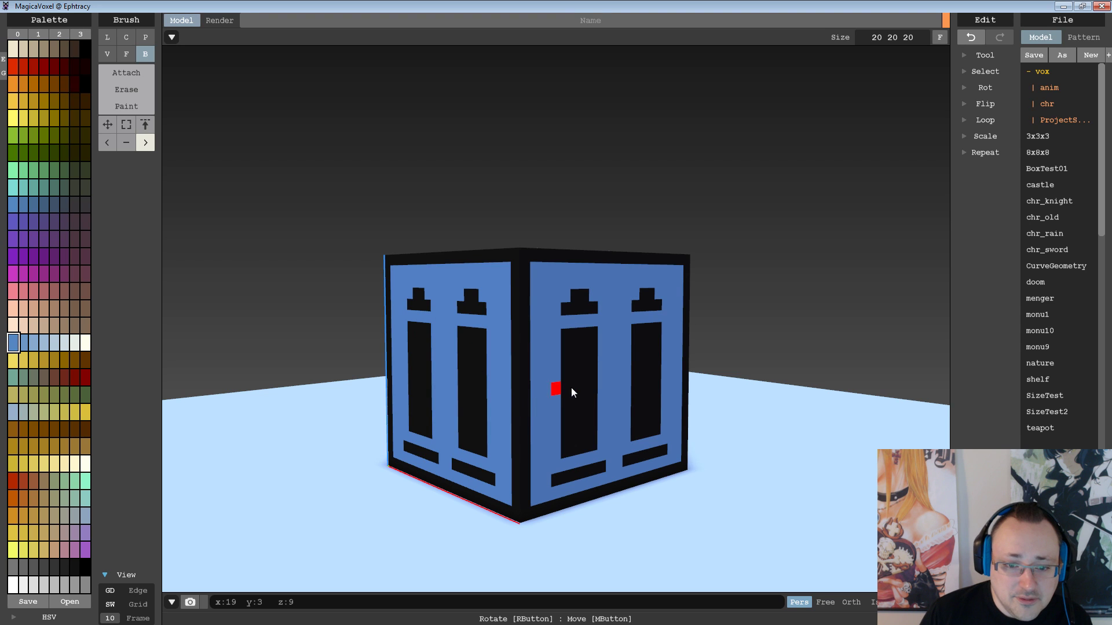
mouse_move(571, 389)
right_mouse_down()
mouse_move(569, 417)
mouse_move(633, 353)
mouse_move(637, 320)
mouse_move(701, 381)
mouse_move(625, 427)
mouse_move(596, 382)
mouse_move(604, 313)
mouse_move(581, 264)
mouse_move(566, 288)
mouse_move(571, 334)
right_mouse_up()
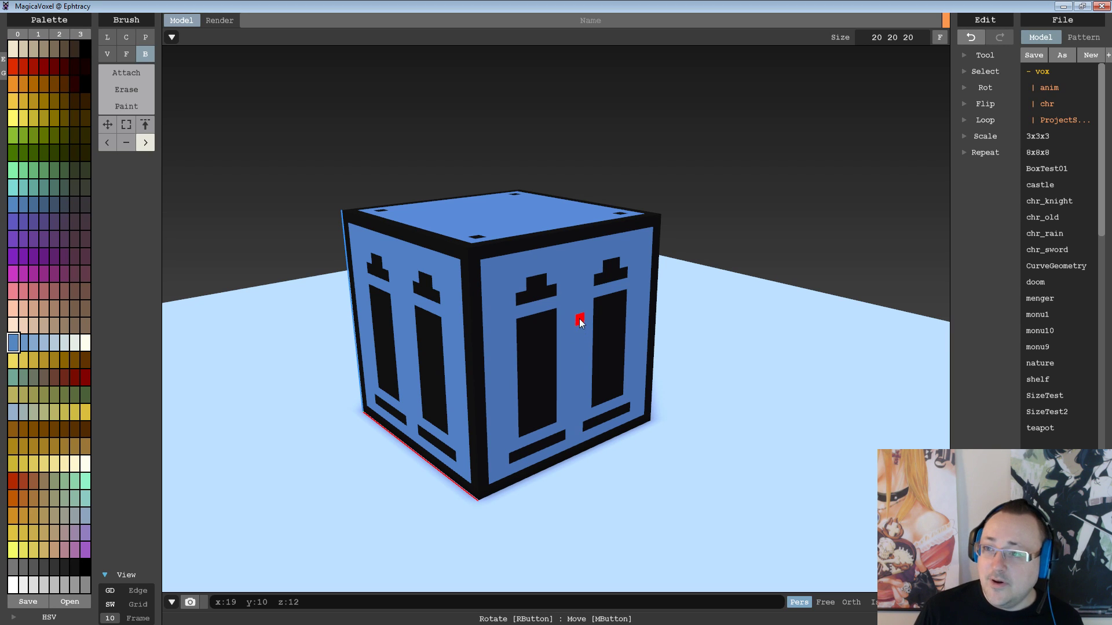
mouse_move(603, 347)
right_mouse_down()
mouse_move(617, 374)
mouse_move(608, 243)
mouse_move(606, 352)
mouse_move(616, 336)
right_mouse_up()
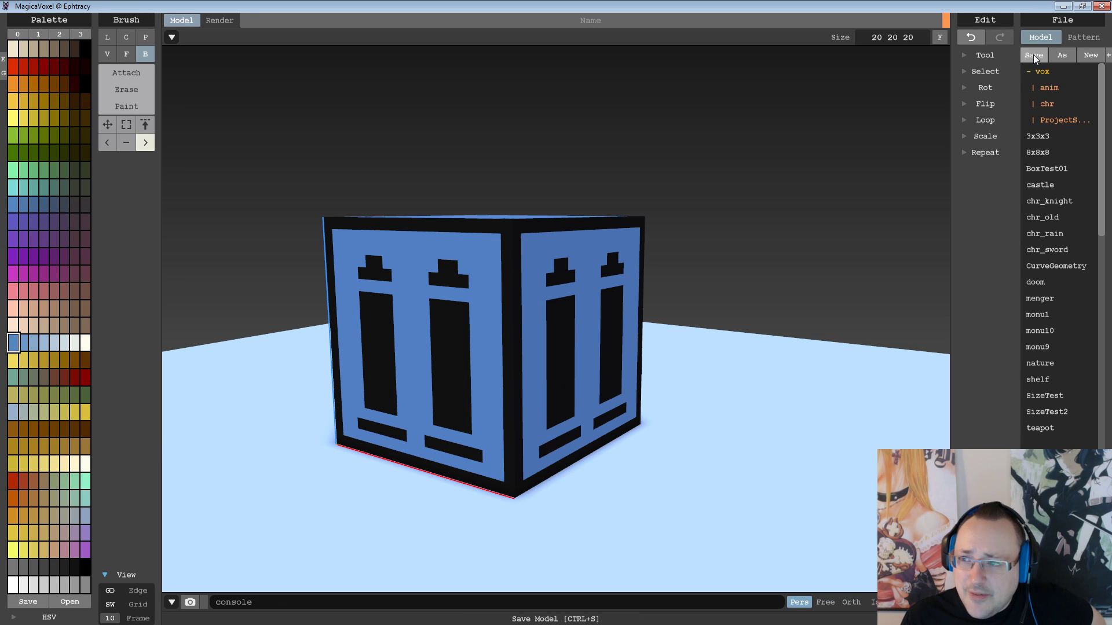
Begin saving the model under a new name and create a WorldPickups folder inside the ProjectStray folder
left_click(1064, 55)
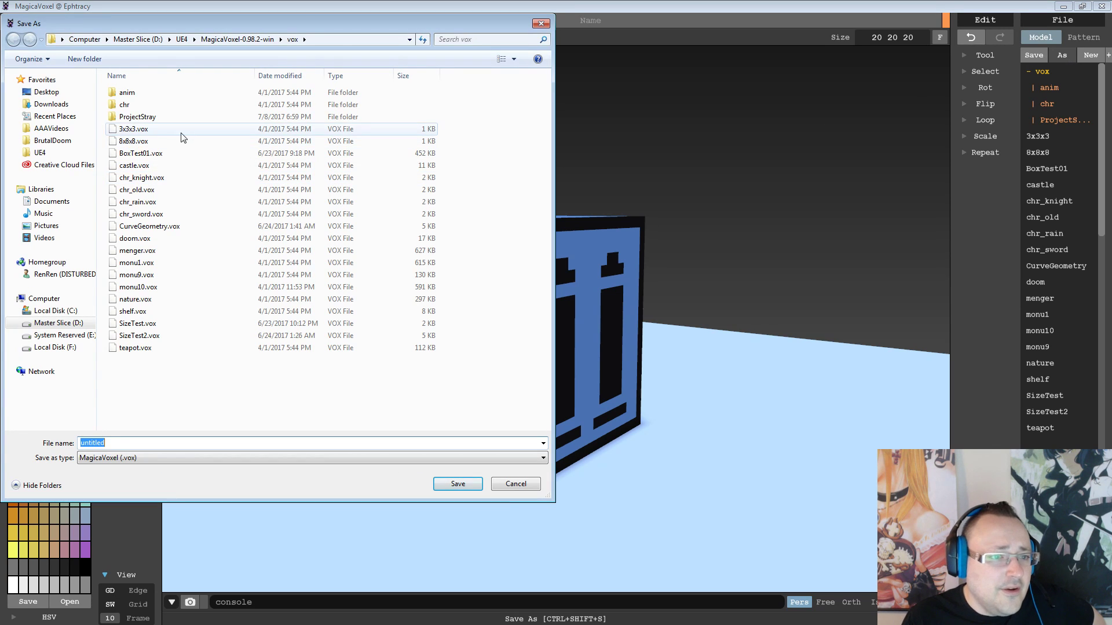
double_click(183, 117)
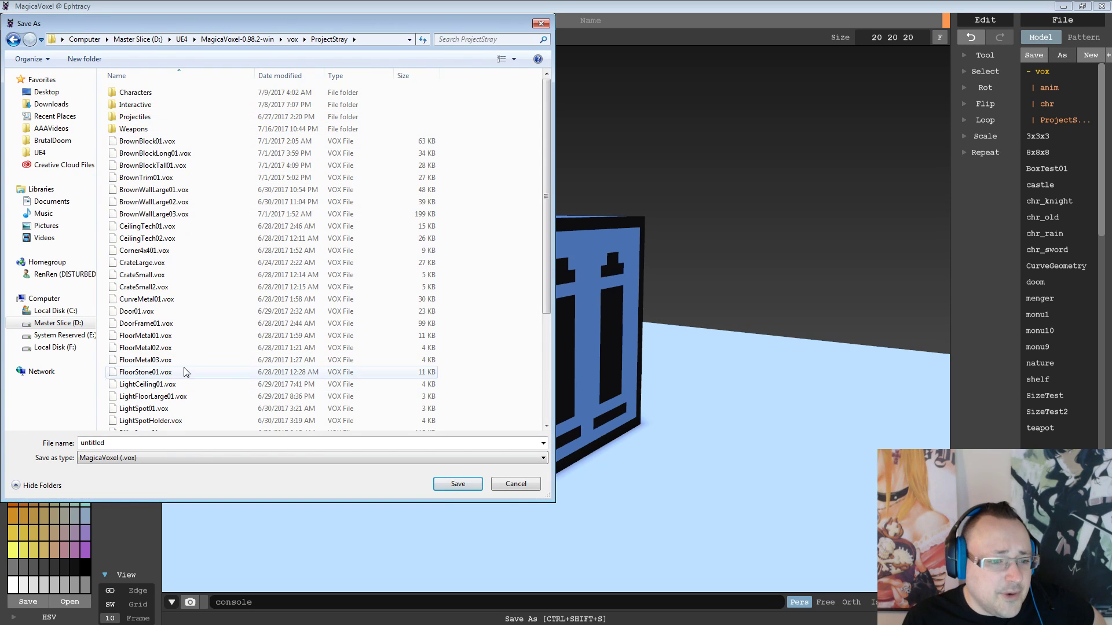
right_click(202, 147)
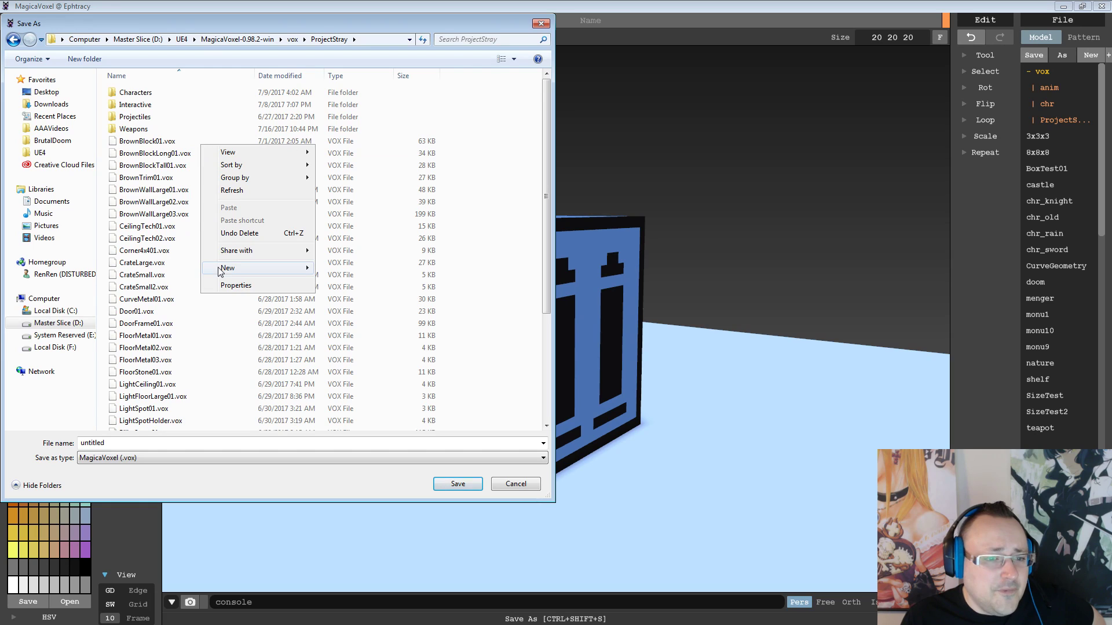
mouse_move(219, 272)
left_click(341, 268)
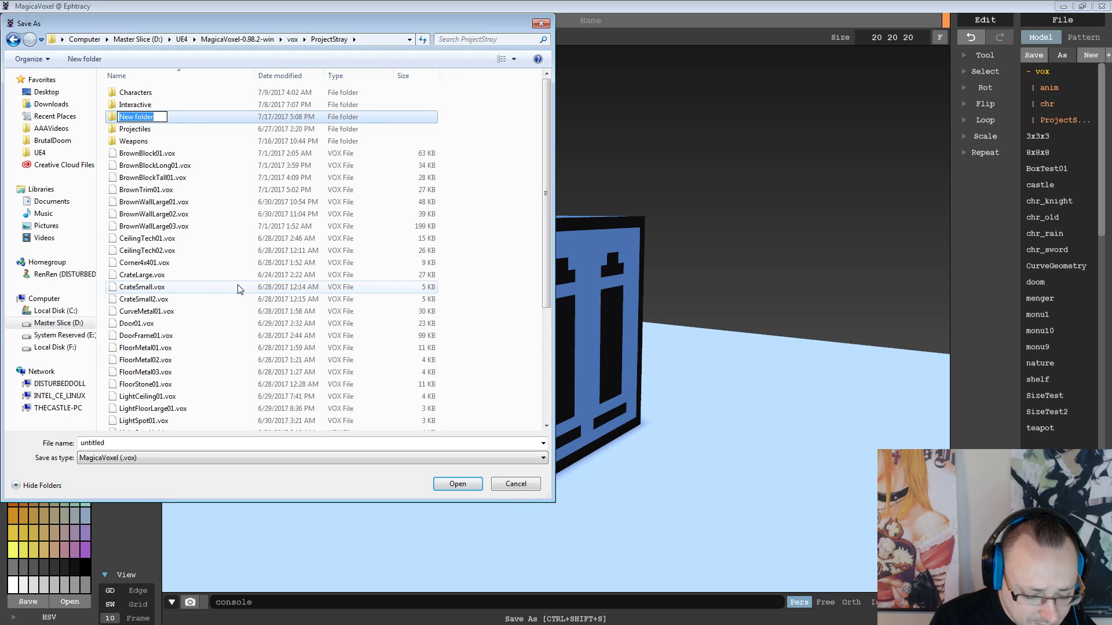
type("World")
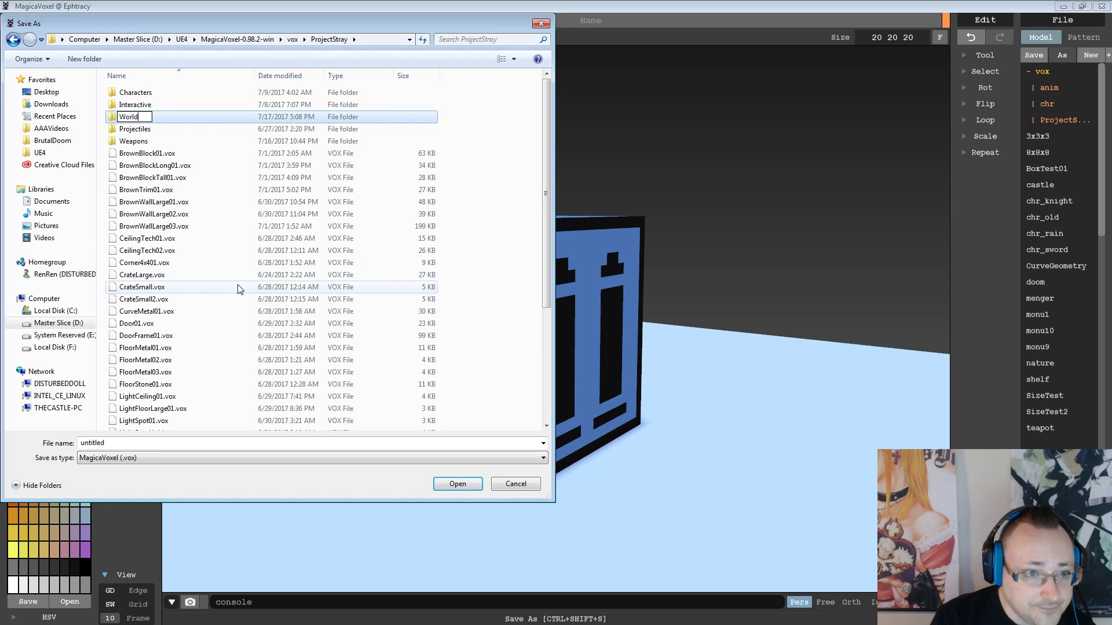
type("Pickups")
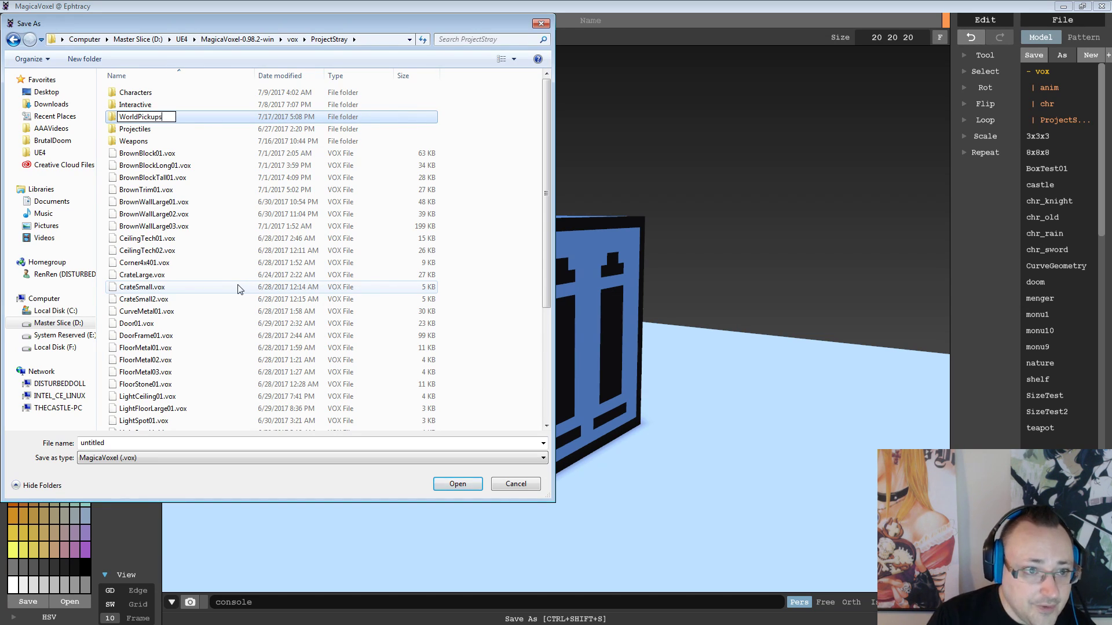
key("Return")
left_click(154, 153)
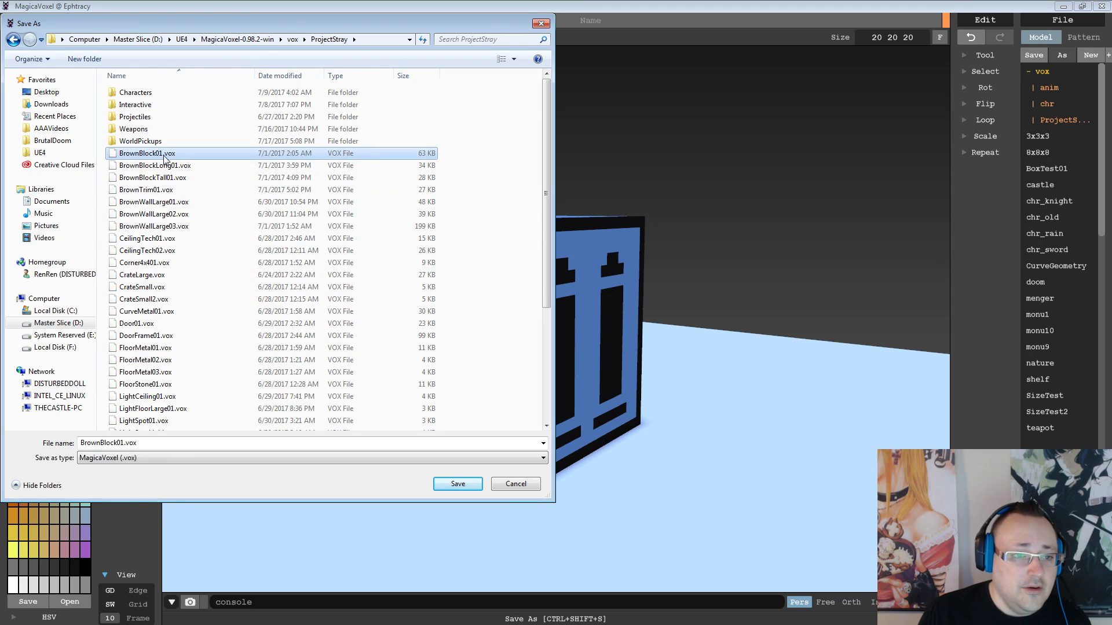
Save the model as GenericAmmoPickup.vox in the WorldPickups folder and export it as the OBJ file GenericAmmoPickup to the export folder
left_click(153, 141)
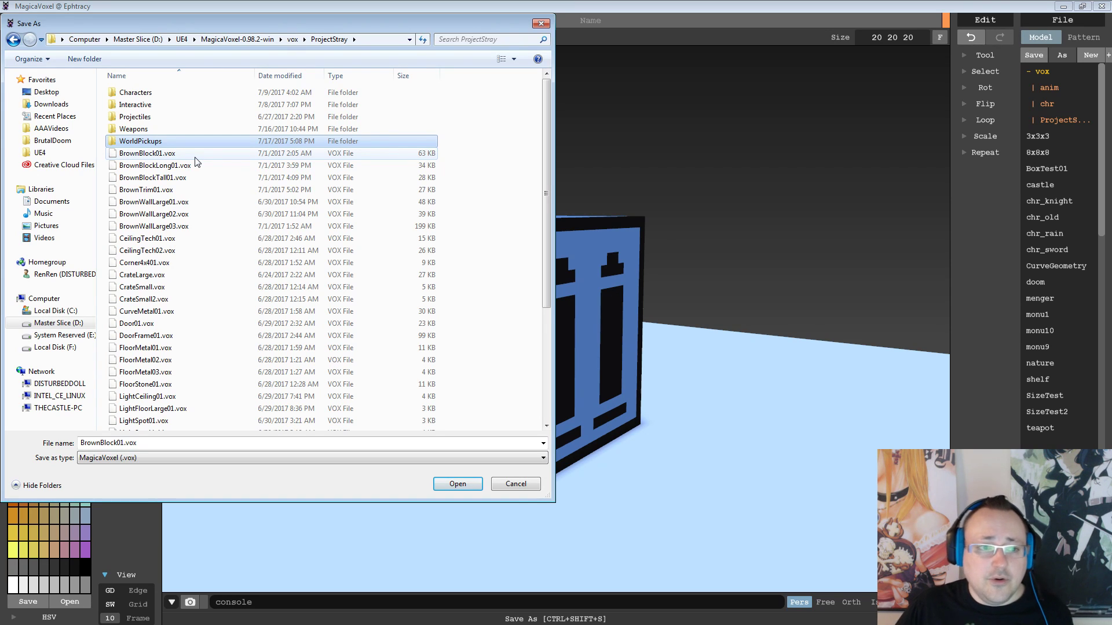
double_click(161, 141)
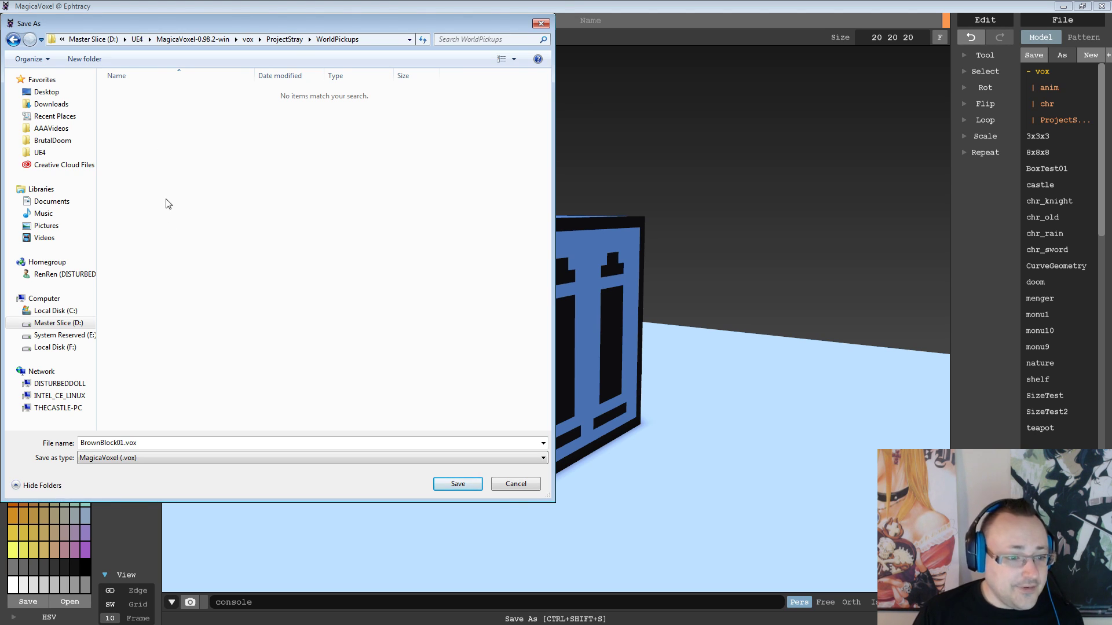
double_click(127, 445)
double_click(118, 445)
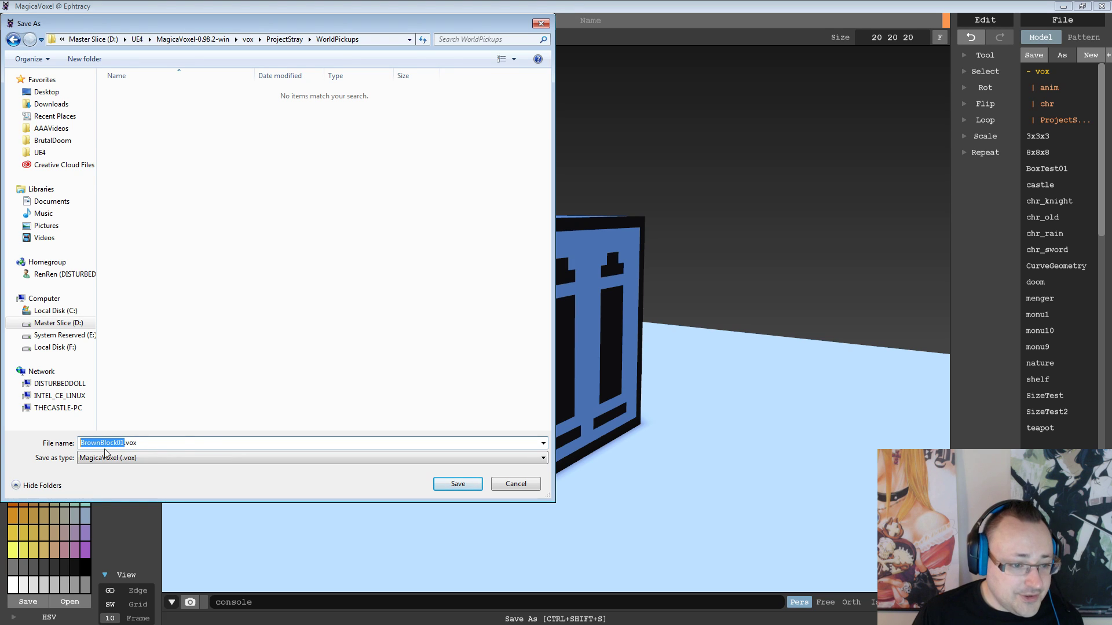
type("Generic")
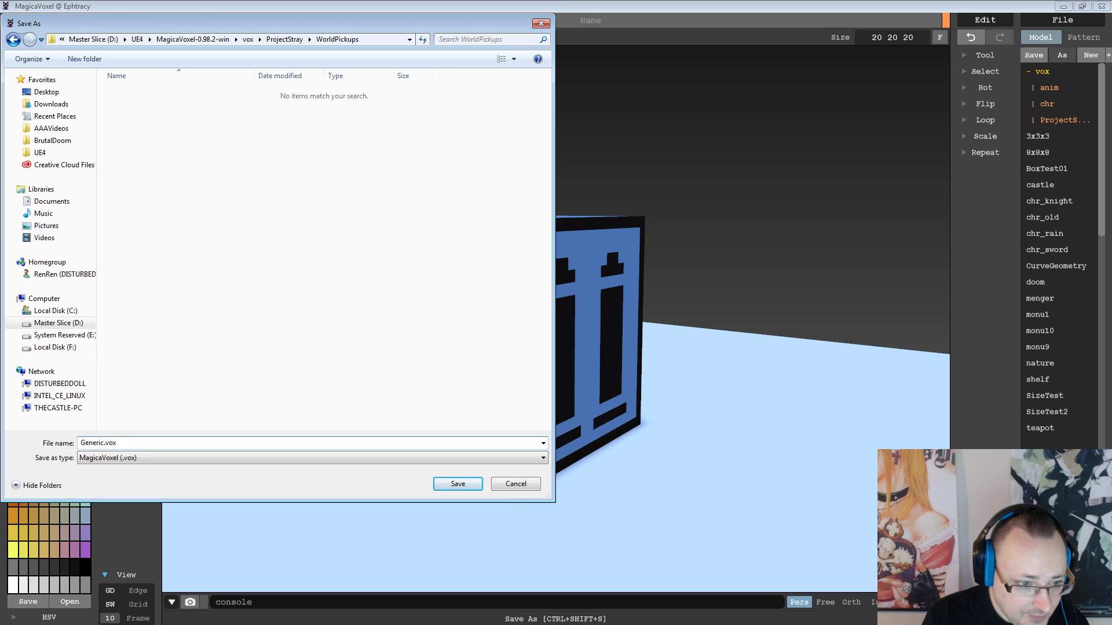
type("Ammo")
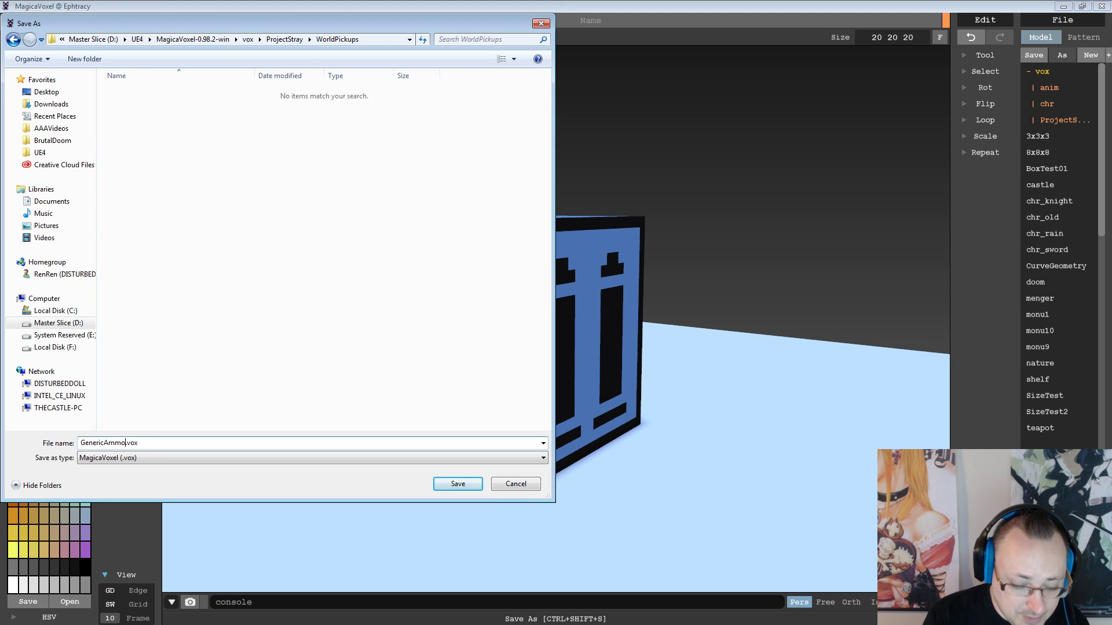
type("Pickup")
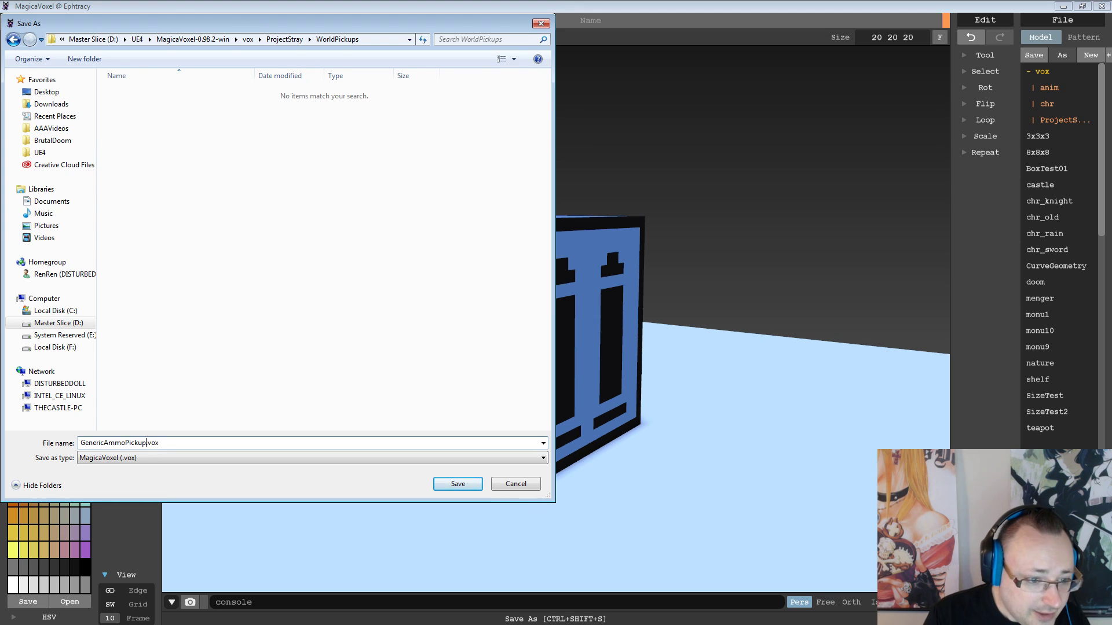
left_click(451, 484)
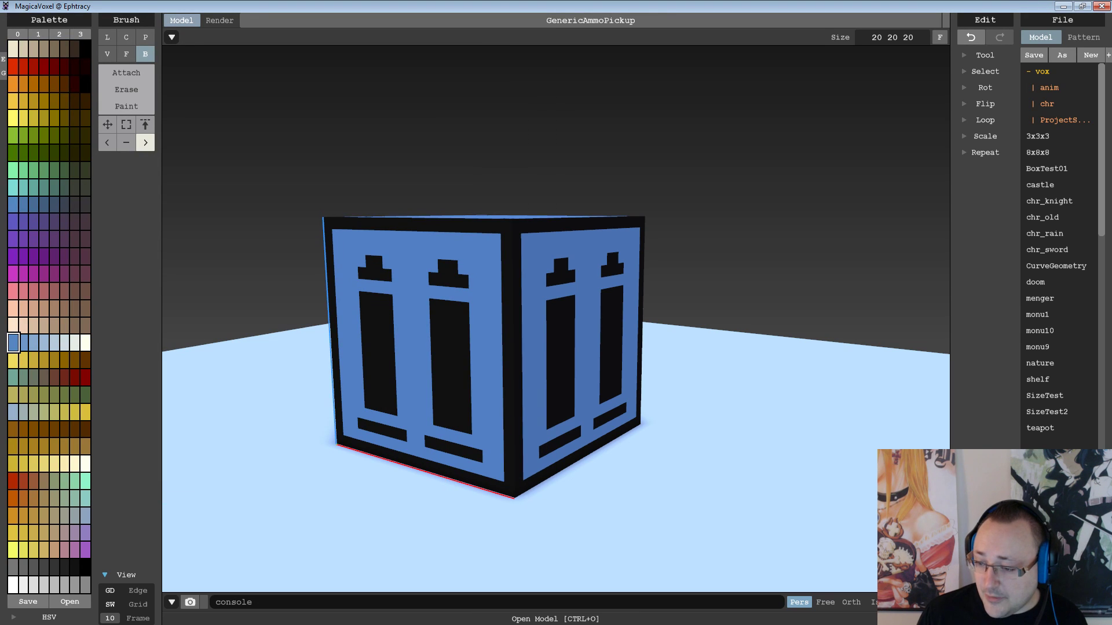
left_click(1033, 590)
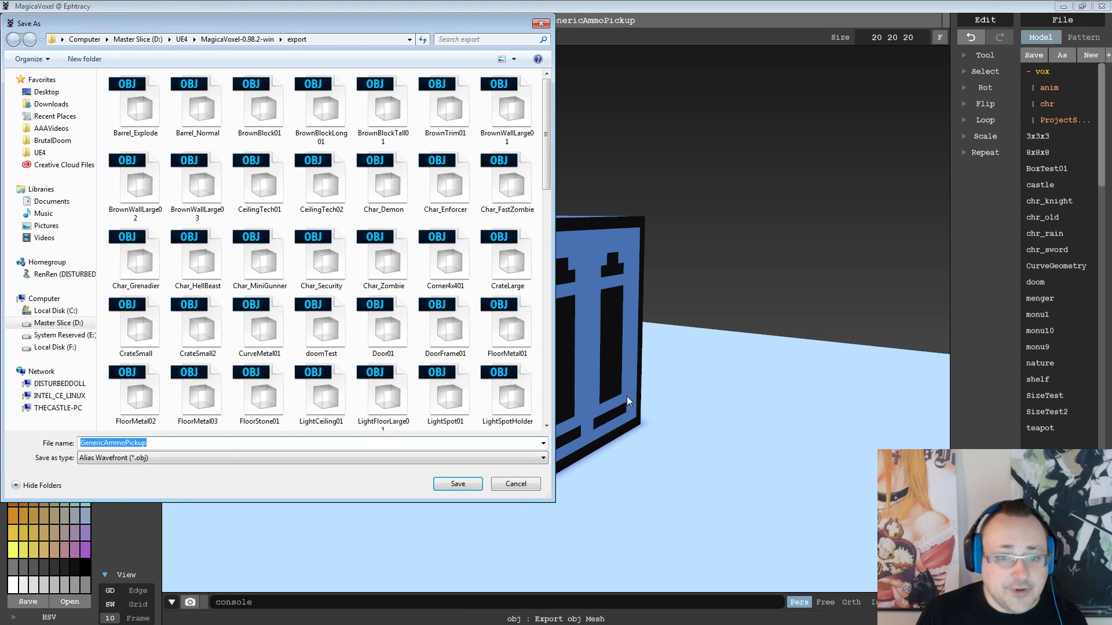
left_click(451, 484)
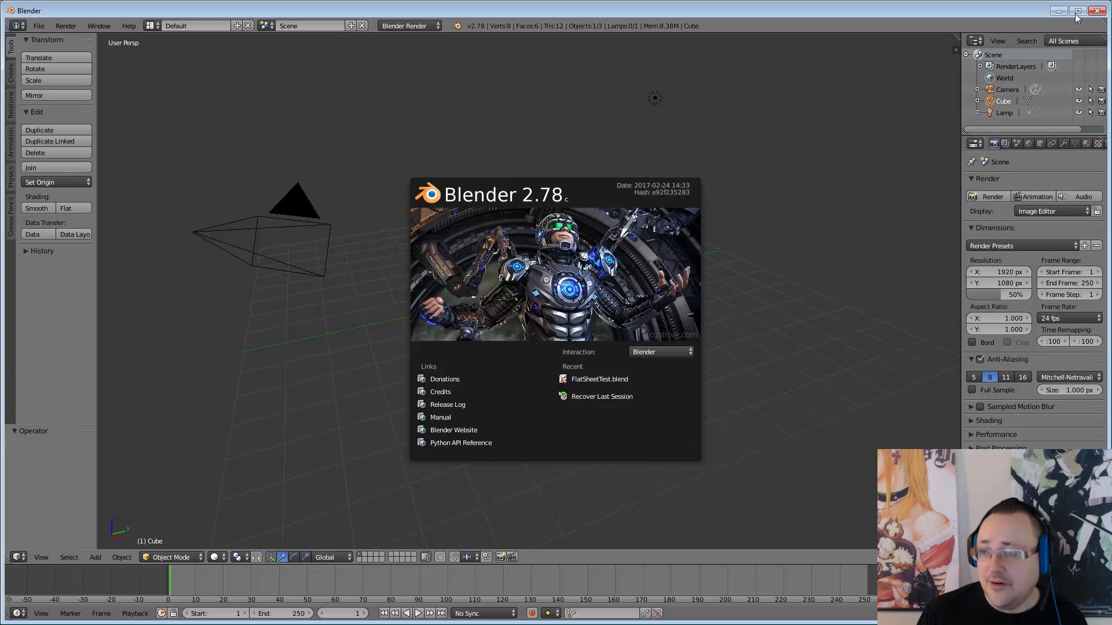
Switch to Blender, maximize its window and delete the default lamp, cube and camera from the scene
left_click(1077, 14)
left_click(763, 278)
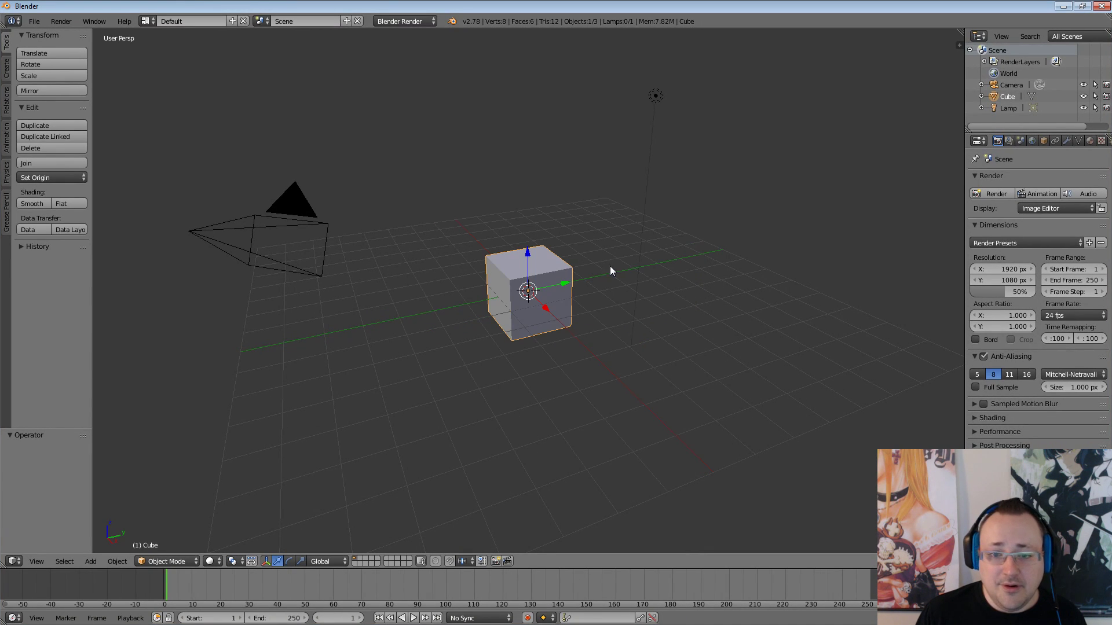
right_click(1003, 107)
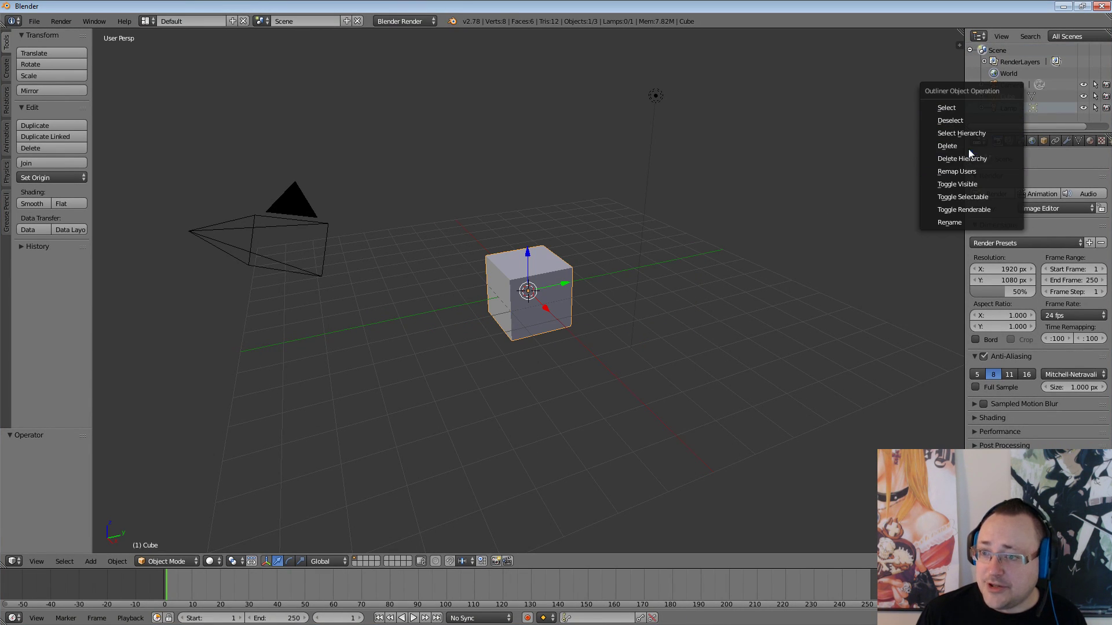
left_click(979, 149)
right_click(1017, 97)
left_click(999, 98)
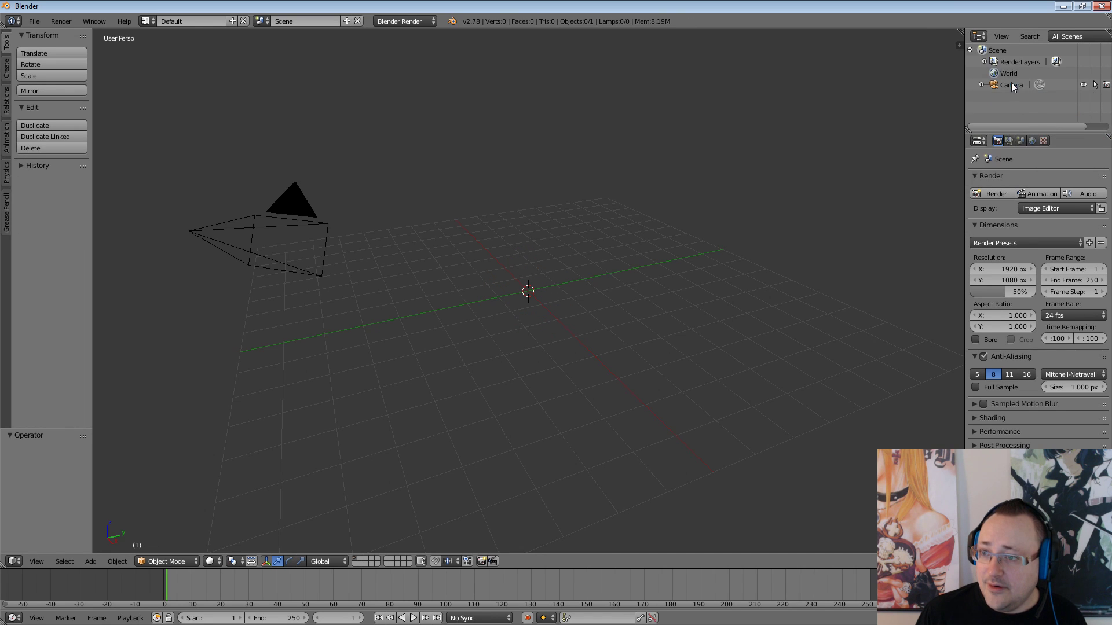
right_click(1015, 85)
left_click(998, 87)
left_click(581, 174)
Import the Wavefront file GenericAmmoPickup.obj from the MagicaVoxel export folder
left_click(34, 21)
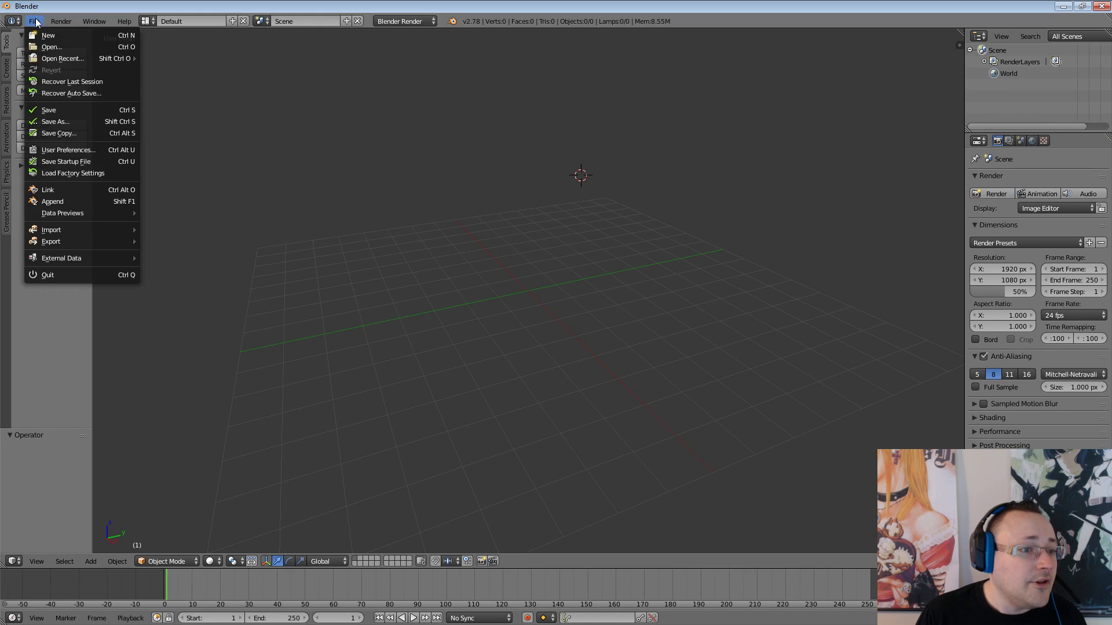
mouse_move(64, 233)
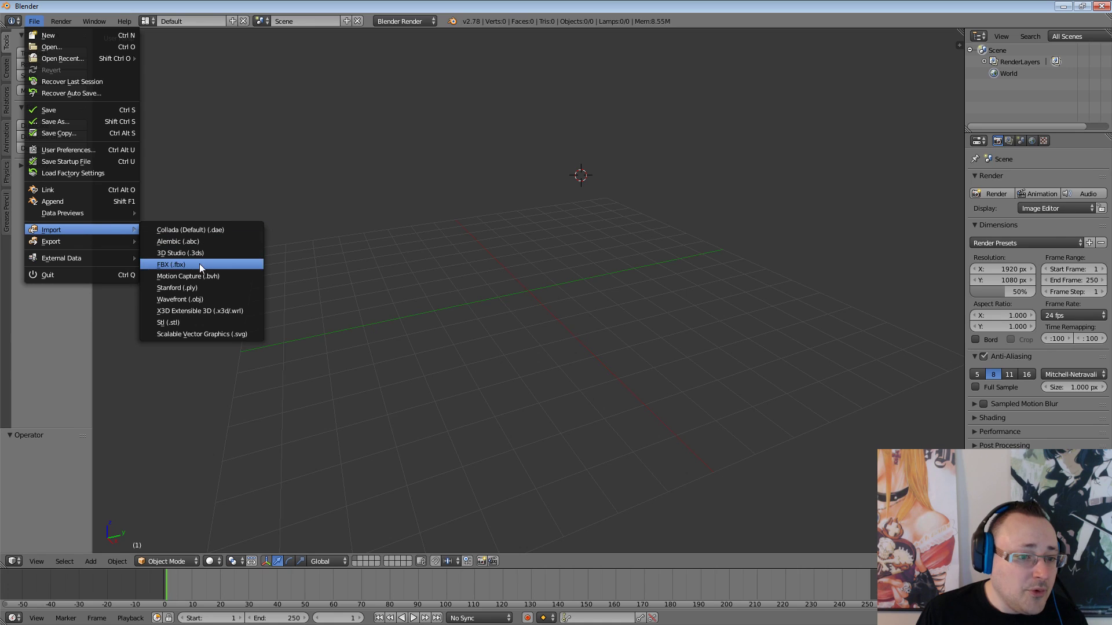
left_click(194, 300)
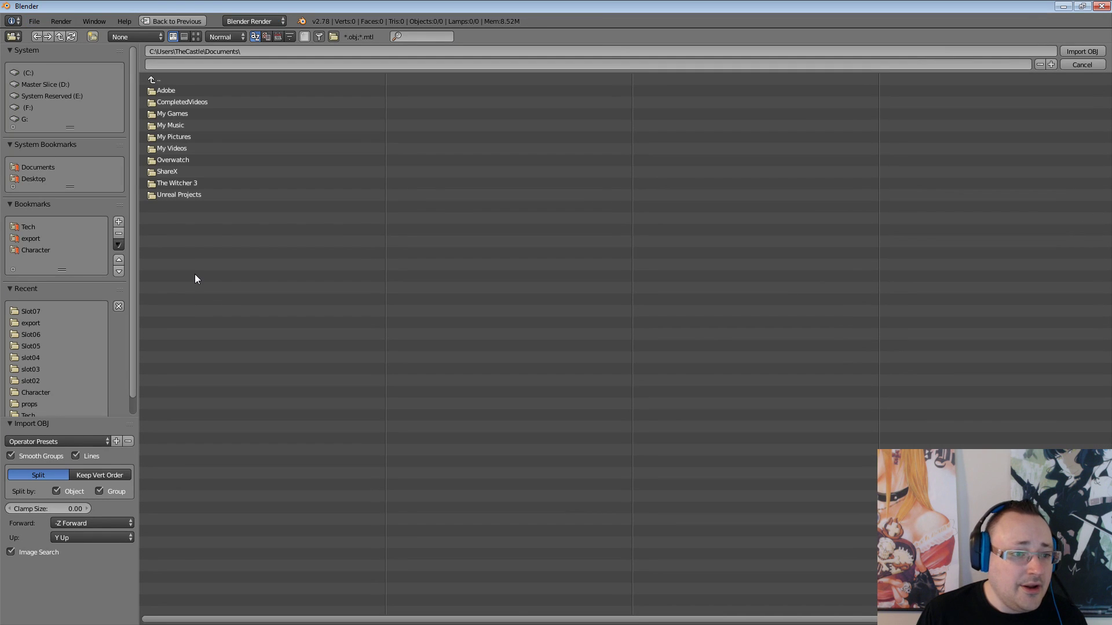
double_click(49, 323)
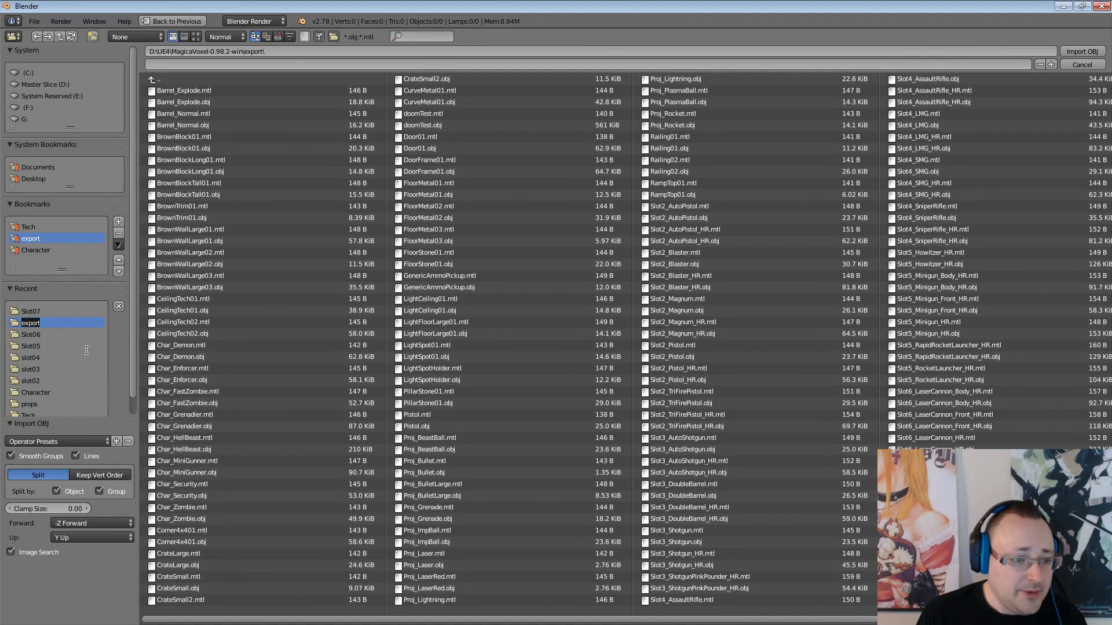
key("Escape")
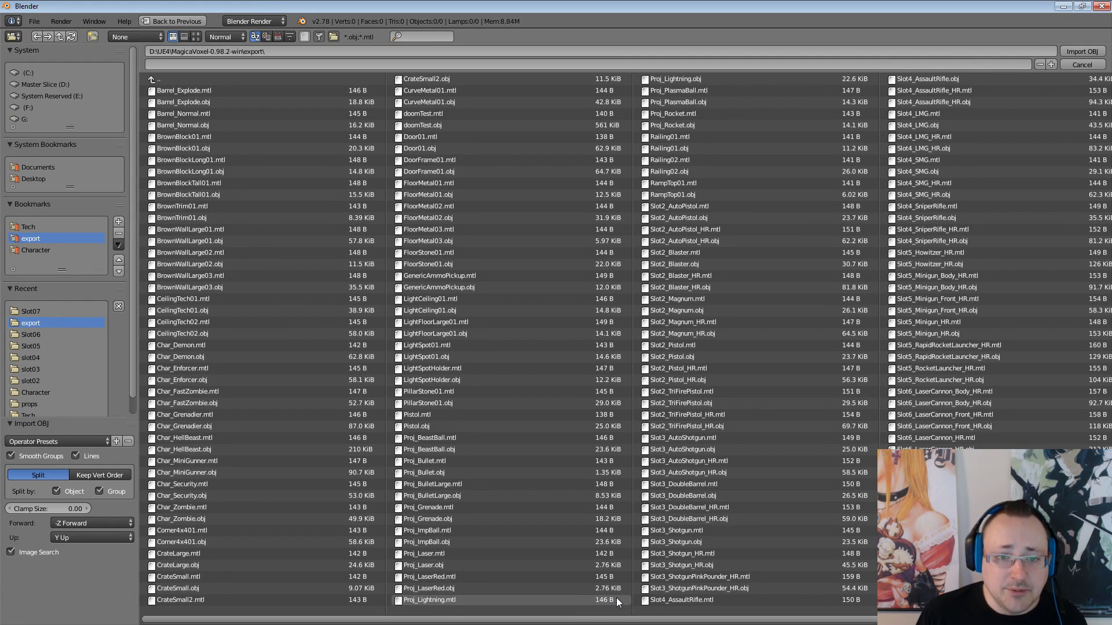
left_click(485, 288)
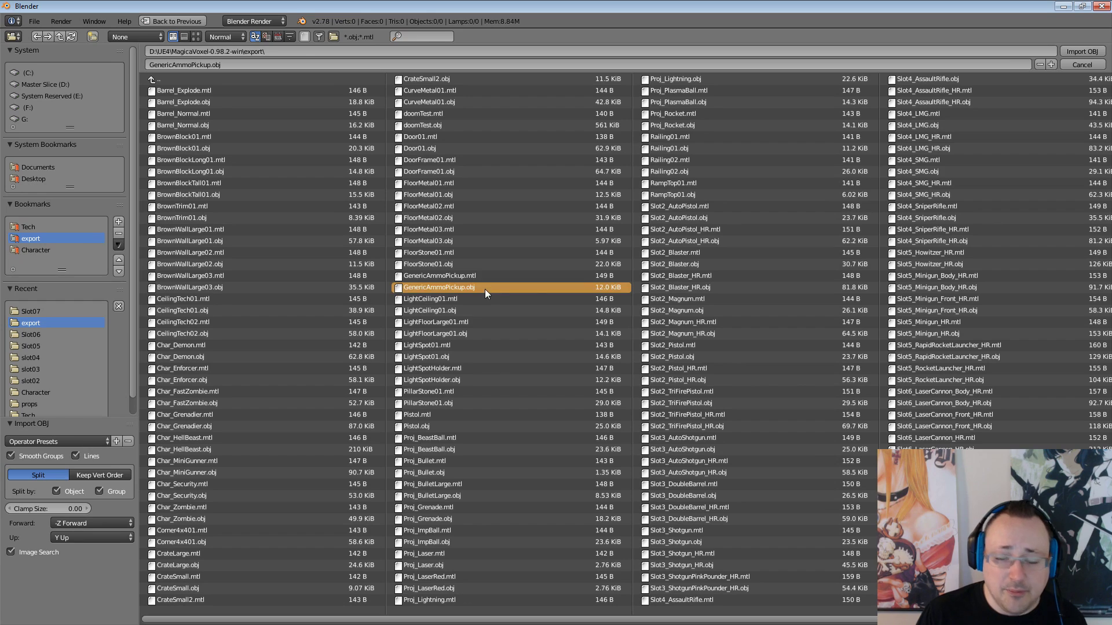
left_click(1072, 53)
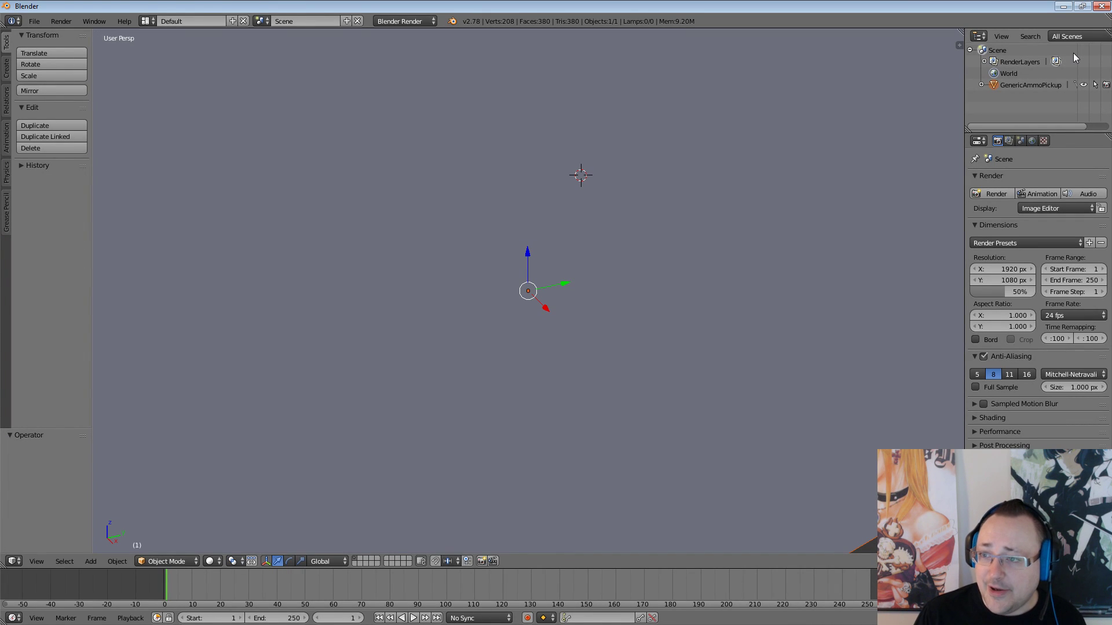
Select the imported GenericAmmoPickup object, show its transform properties and set its Y scale to 0.02
left_click(1021, 87)
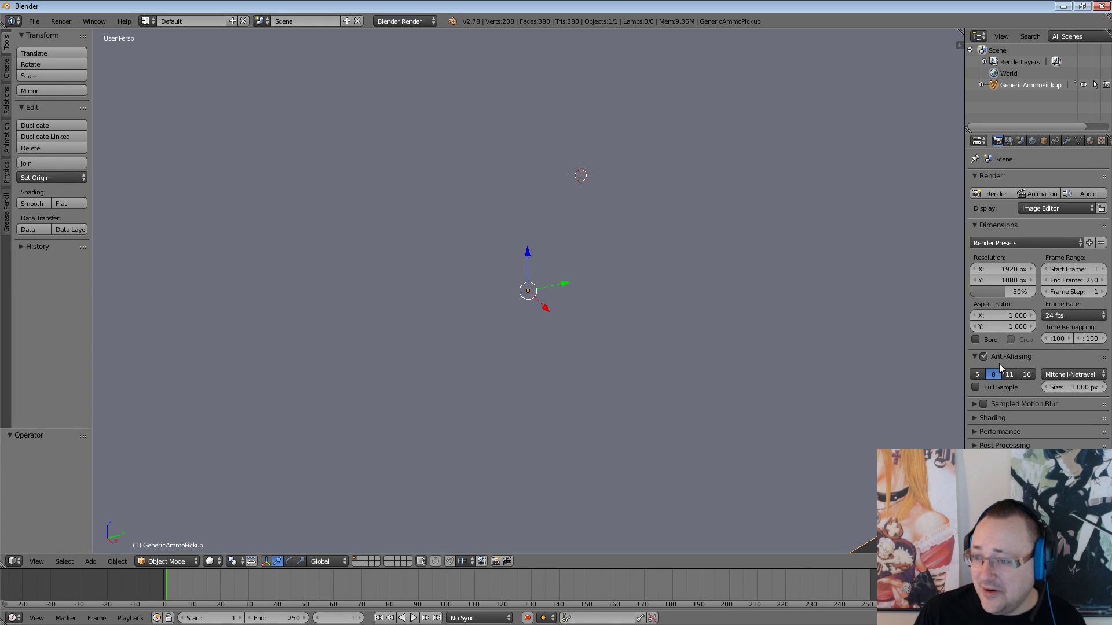
left_click(959, 45)
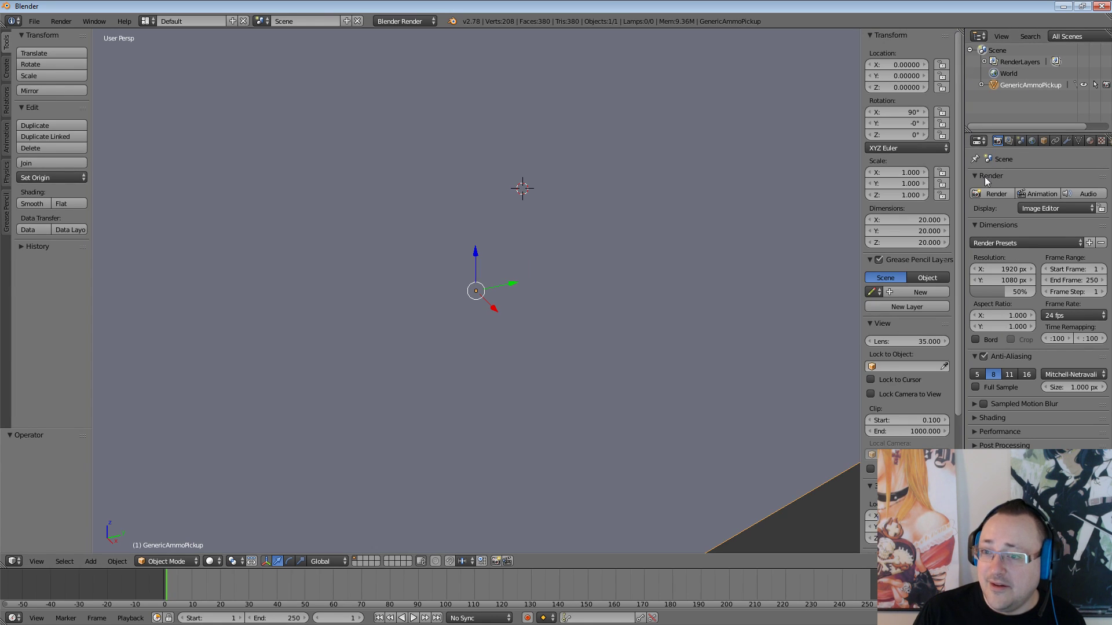
left_click(912, 182)
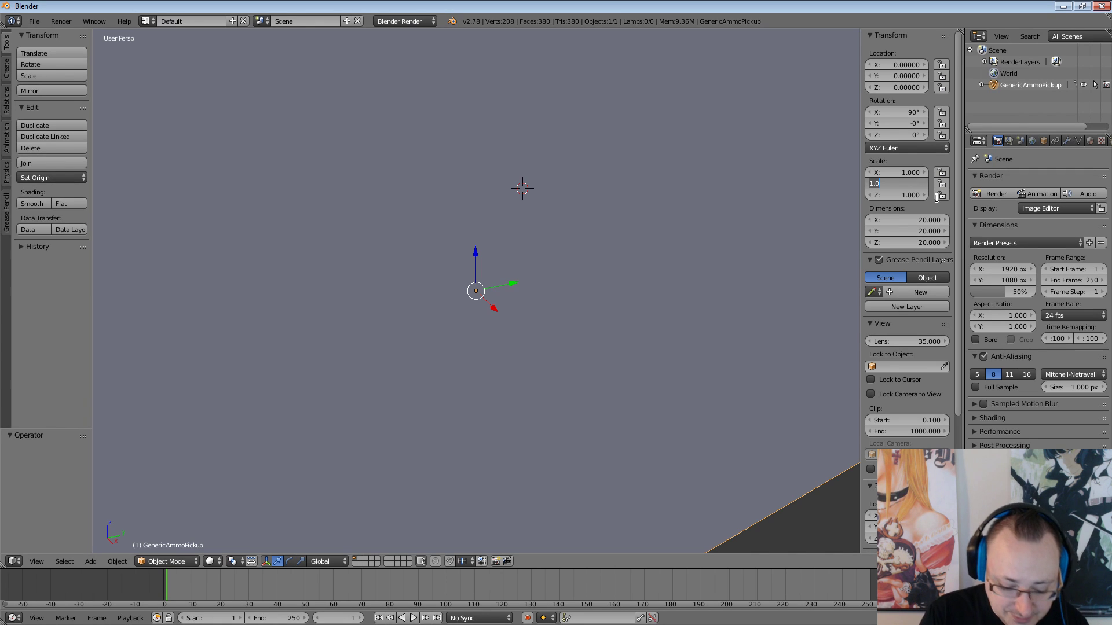
type("0.02")
key("Return")
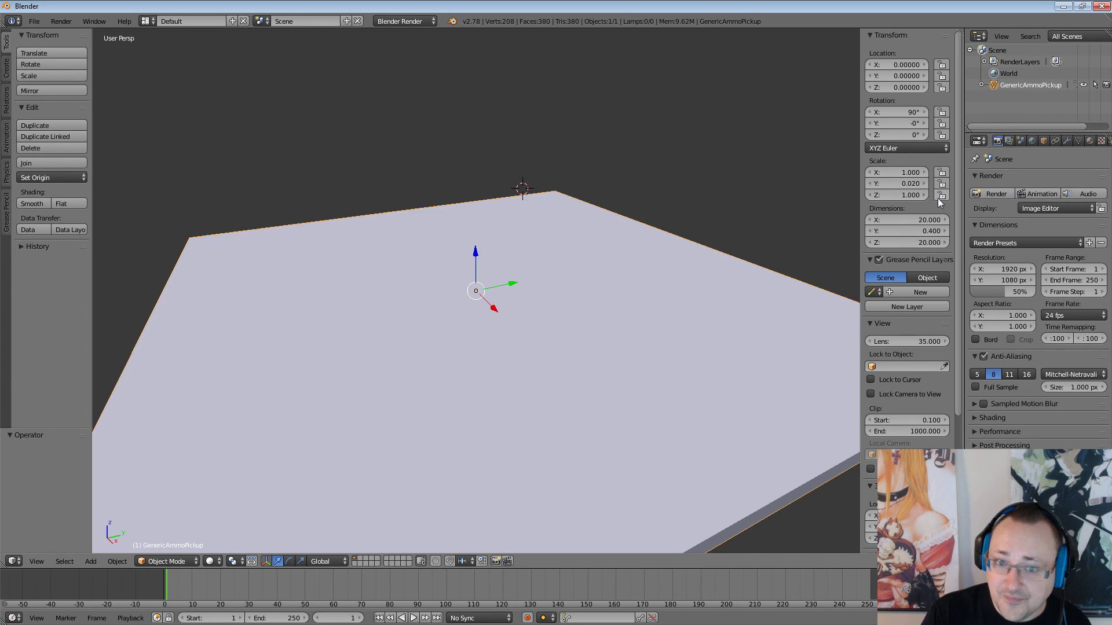
Set the ammo box's Z scale to 0.2
left_click(913, 194)
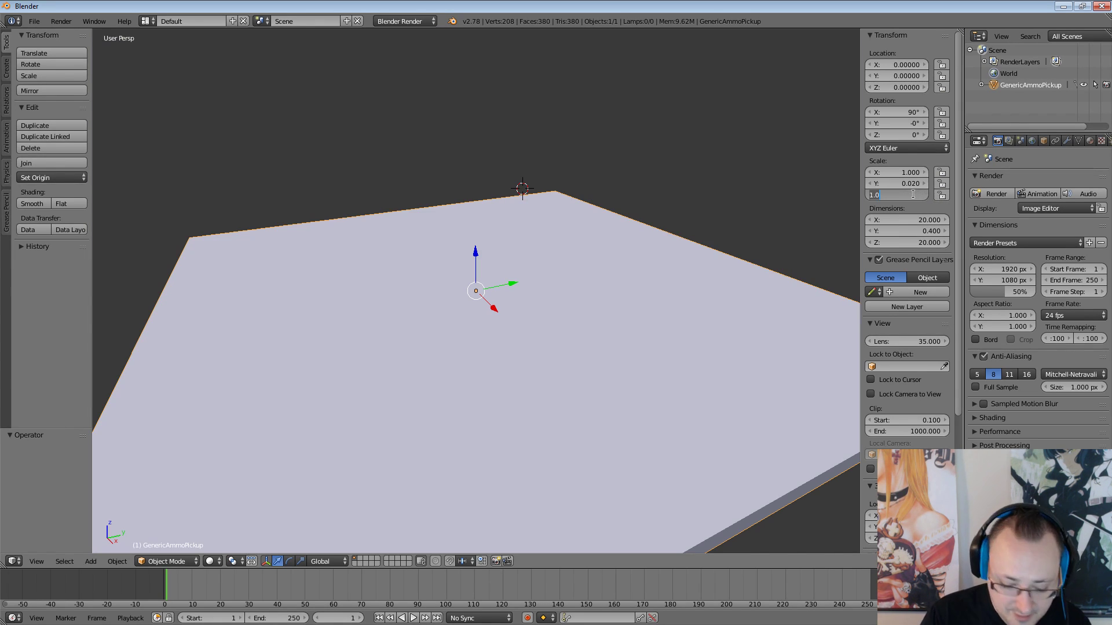
type("0.")
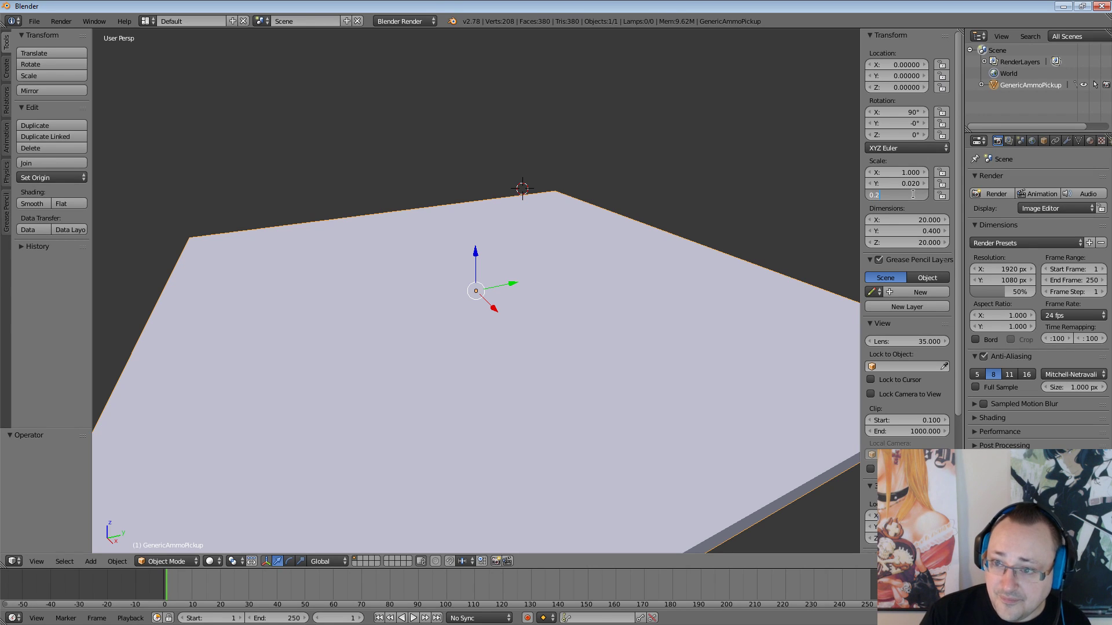
type("2")
key("Return")
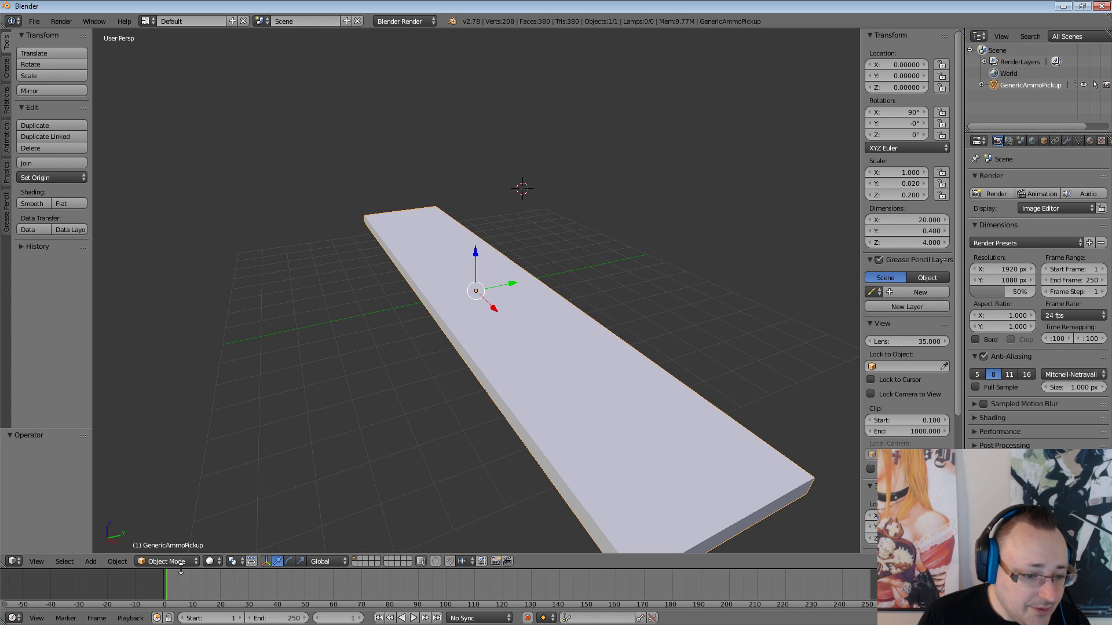
Display the ammo box with its texture colours in the viewport and set its X and Z scale to 0.02
left_click(209, 561)
left_click(230, 517)
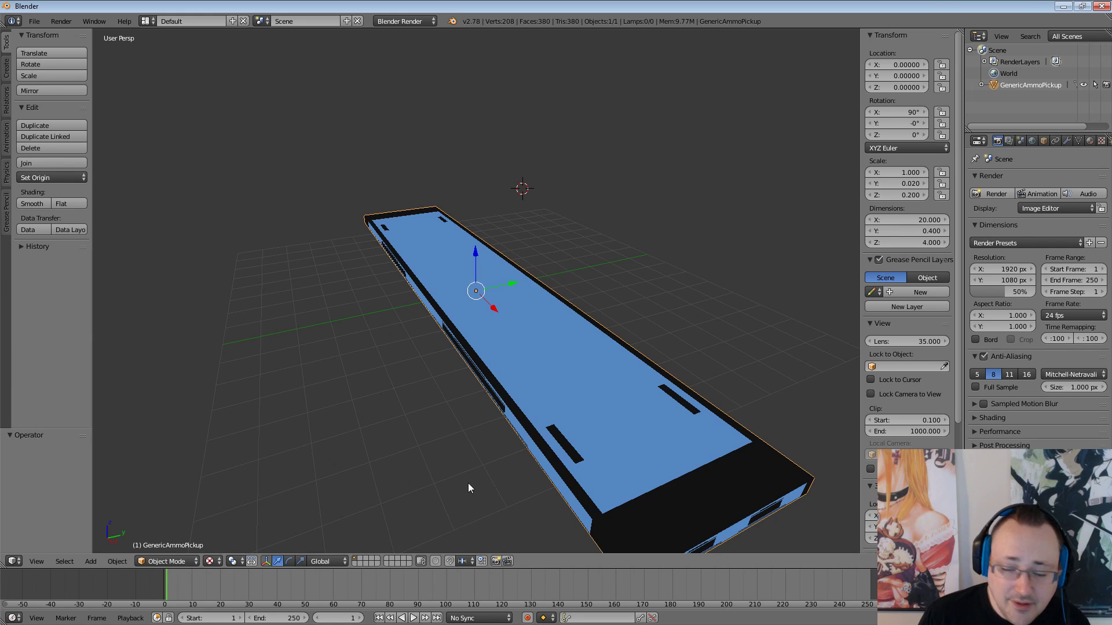
left_click(907, 173)
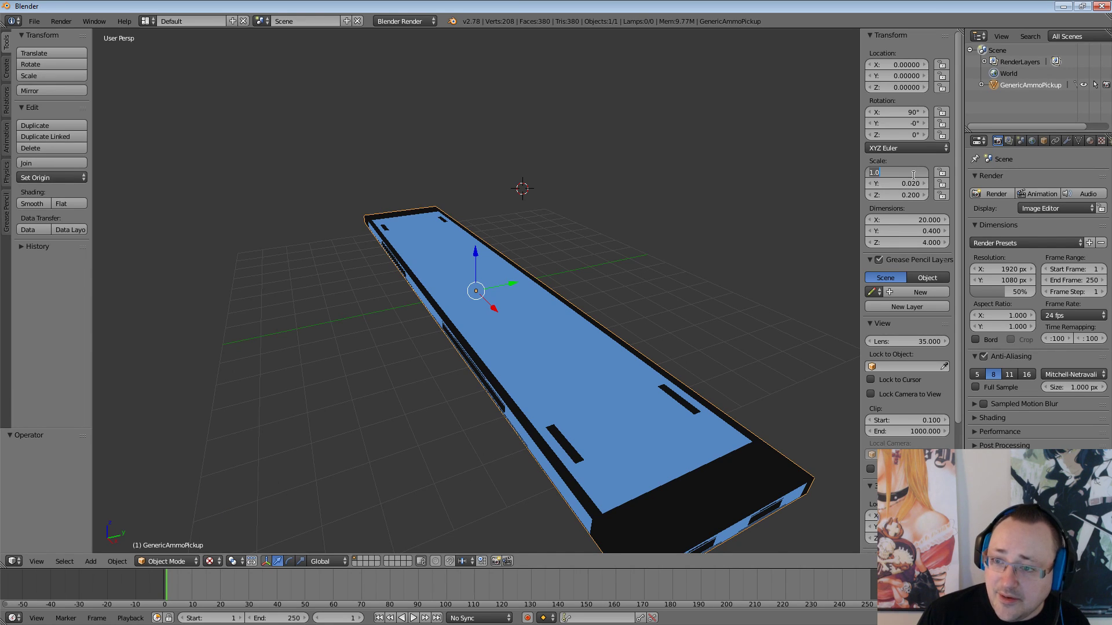
type("0")
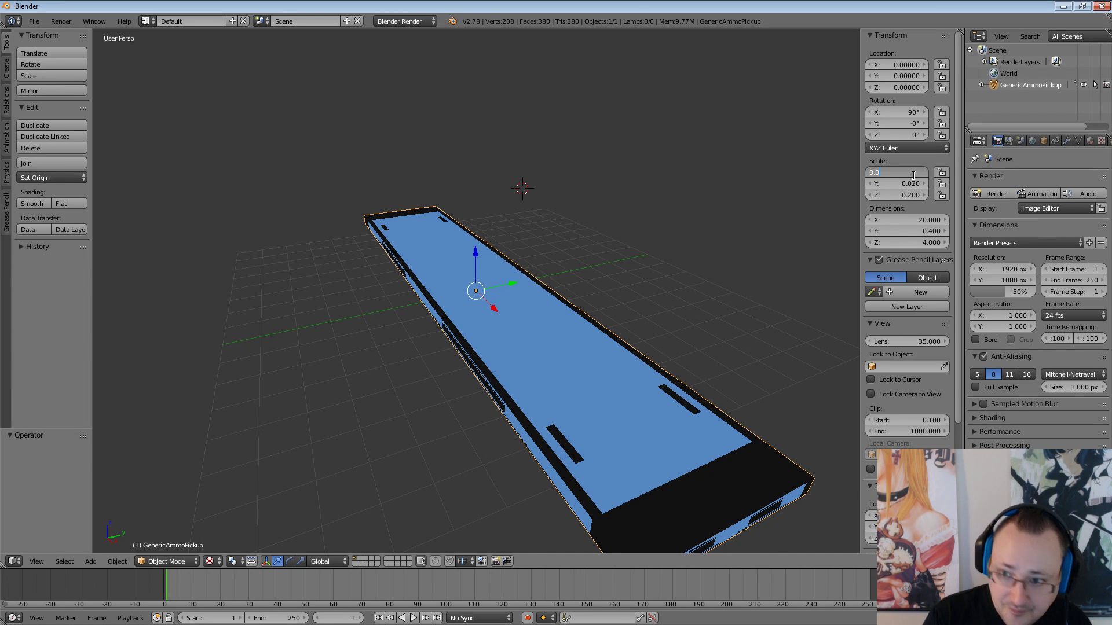
type(".02")
key("Return")
left_click(900, 196)
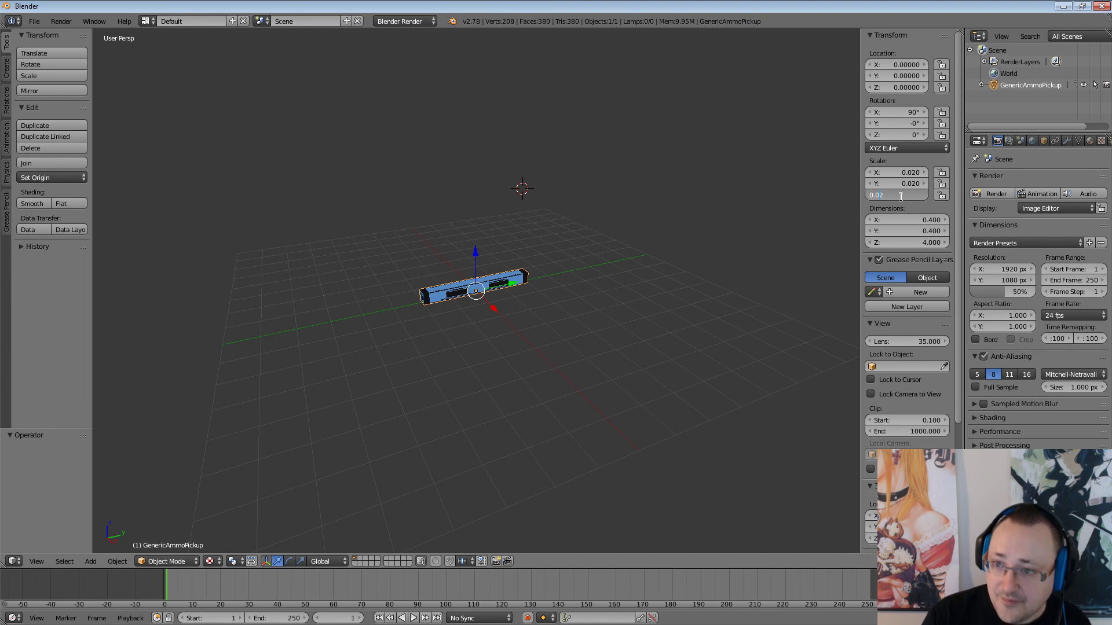
type("0.02")
key("Return")
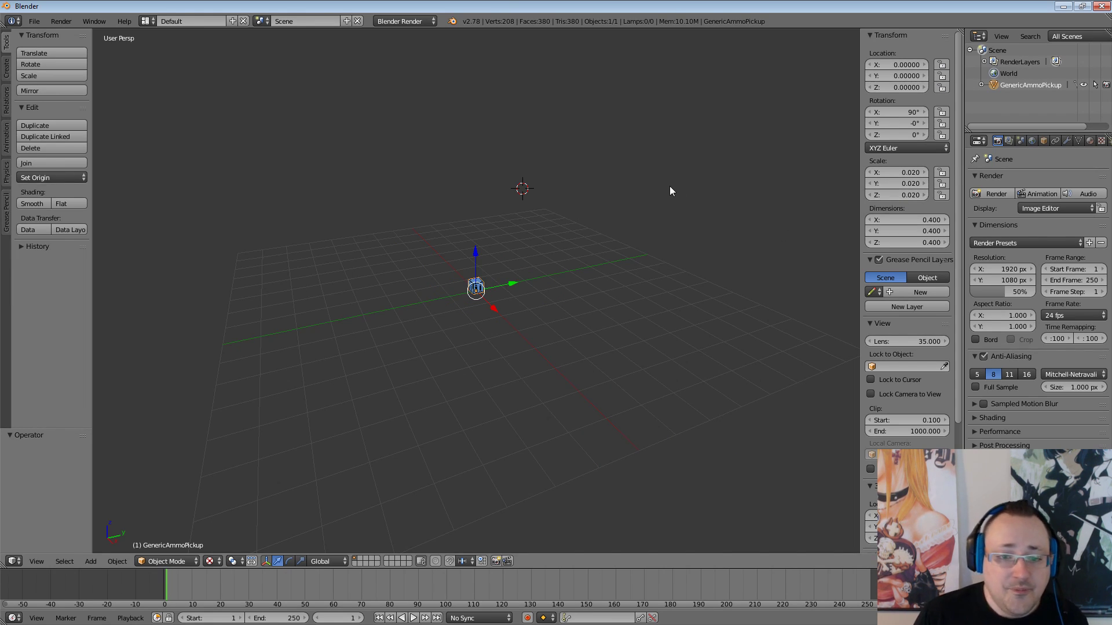
Start an FBX export of the ammo box and browse to the weapons folder in ProjectStray's Graphics content
left_click(34, 21)
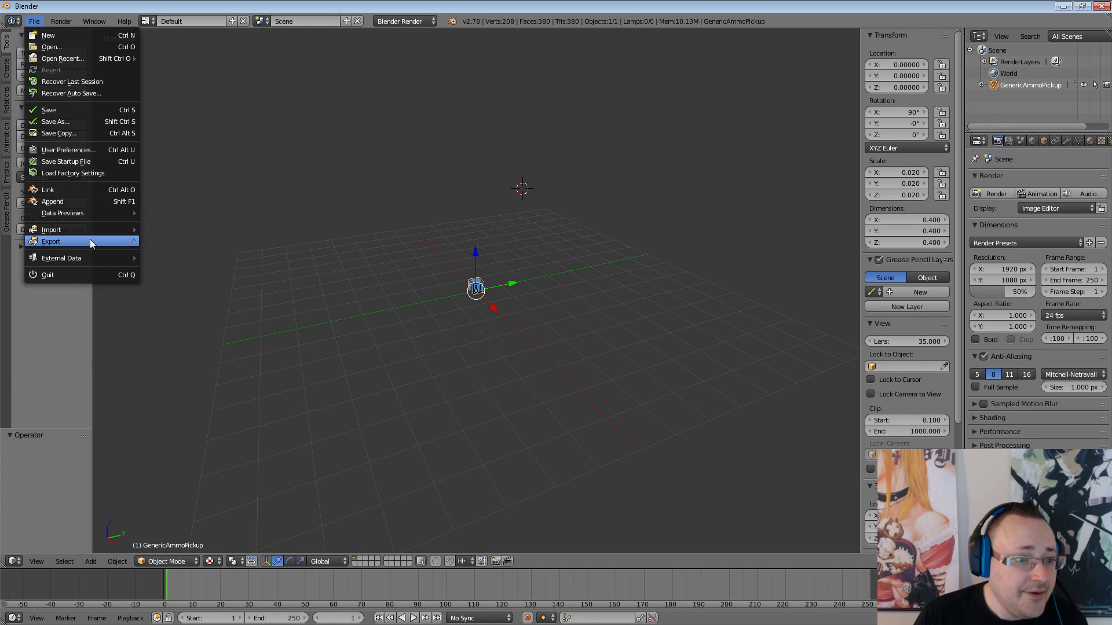
mouse_move(91, 241)
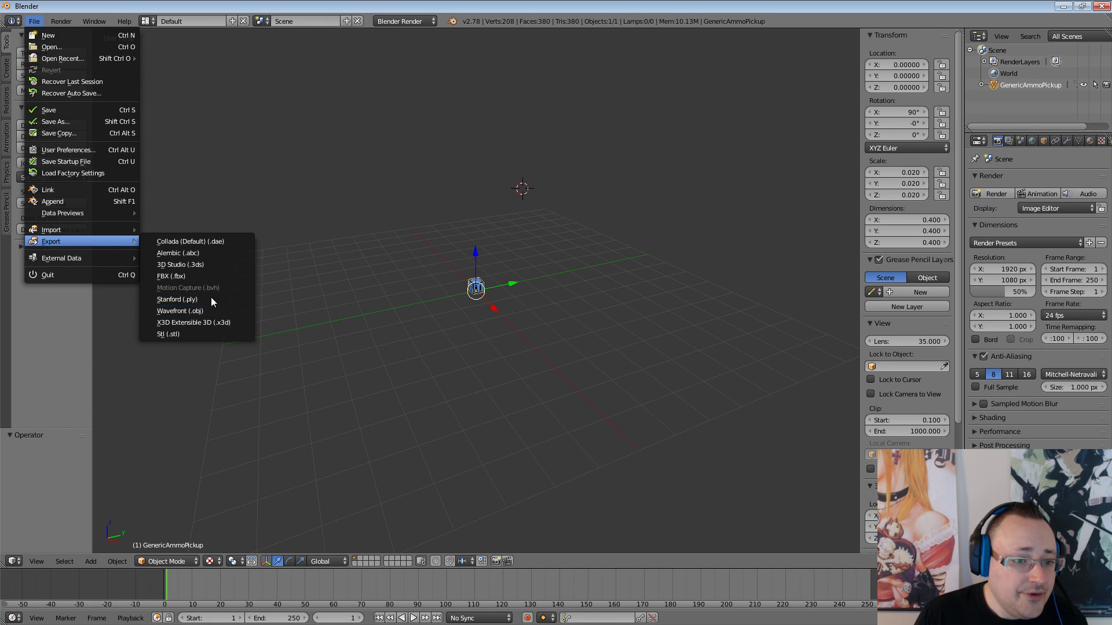
left_click(210, 276)
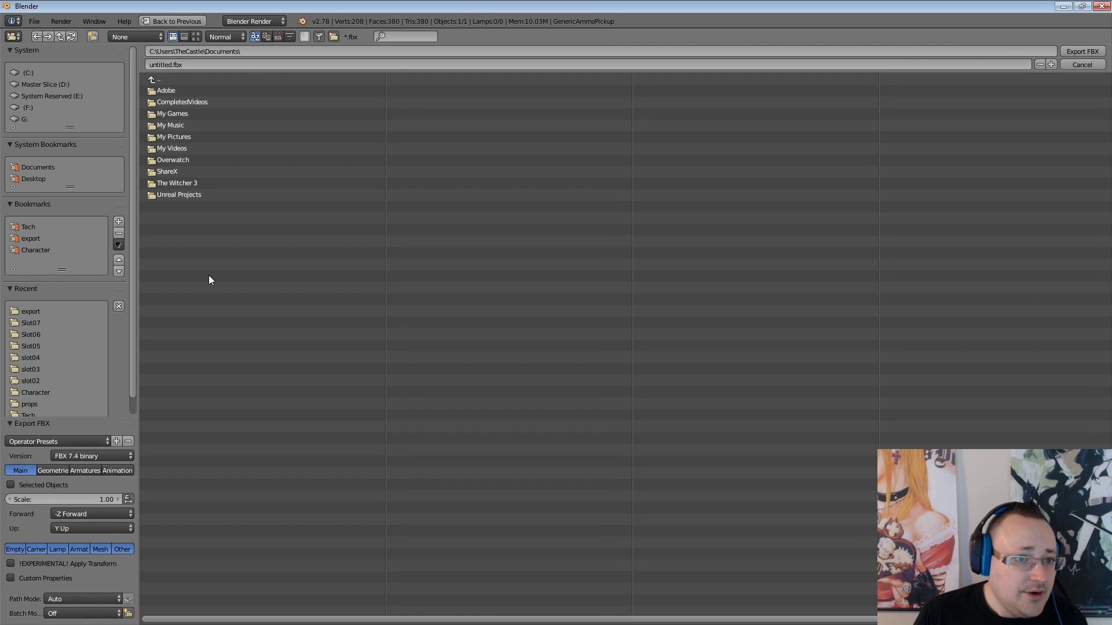
left_click(53, 323)
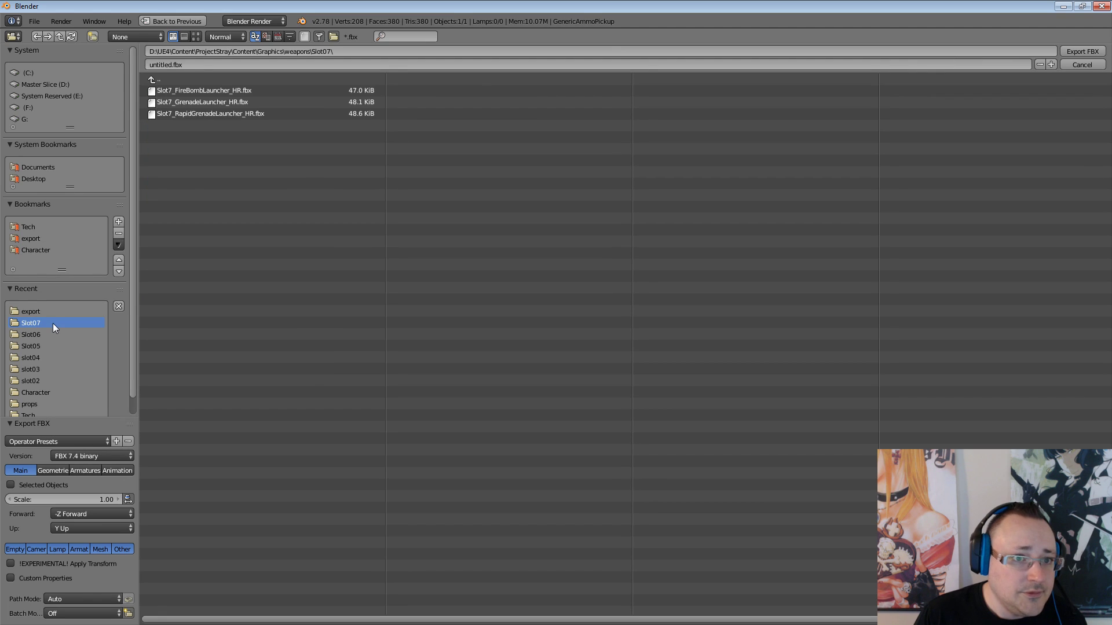
left_click(202, 79)
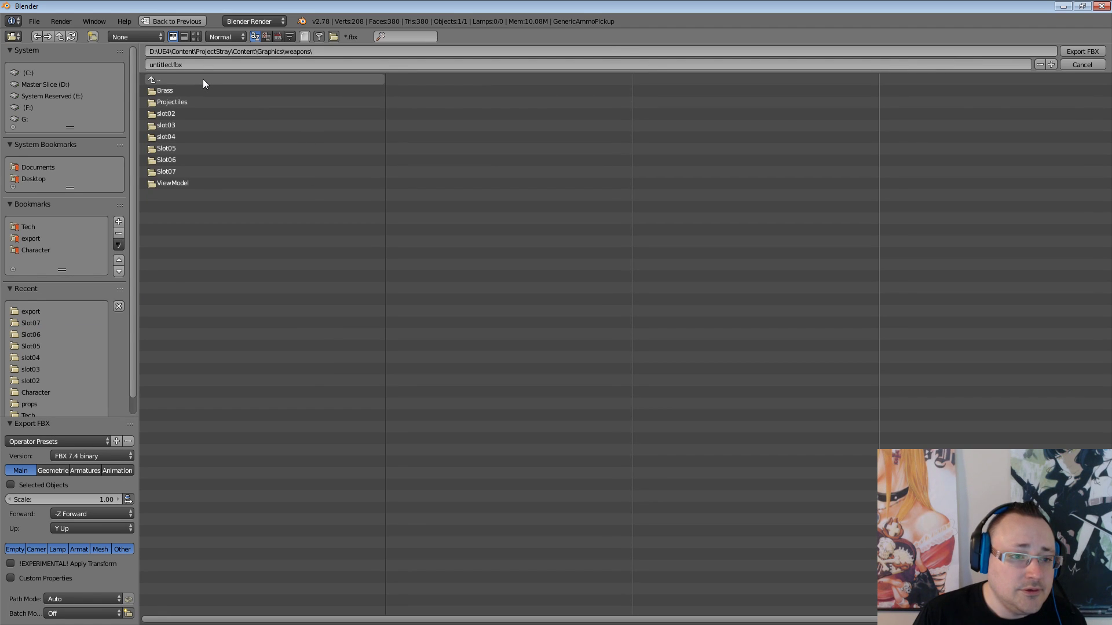
Create a new folder named WorldPickups inside the weapons folder
left_click(92, 37)
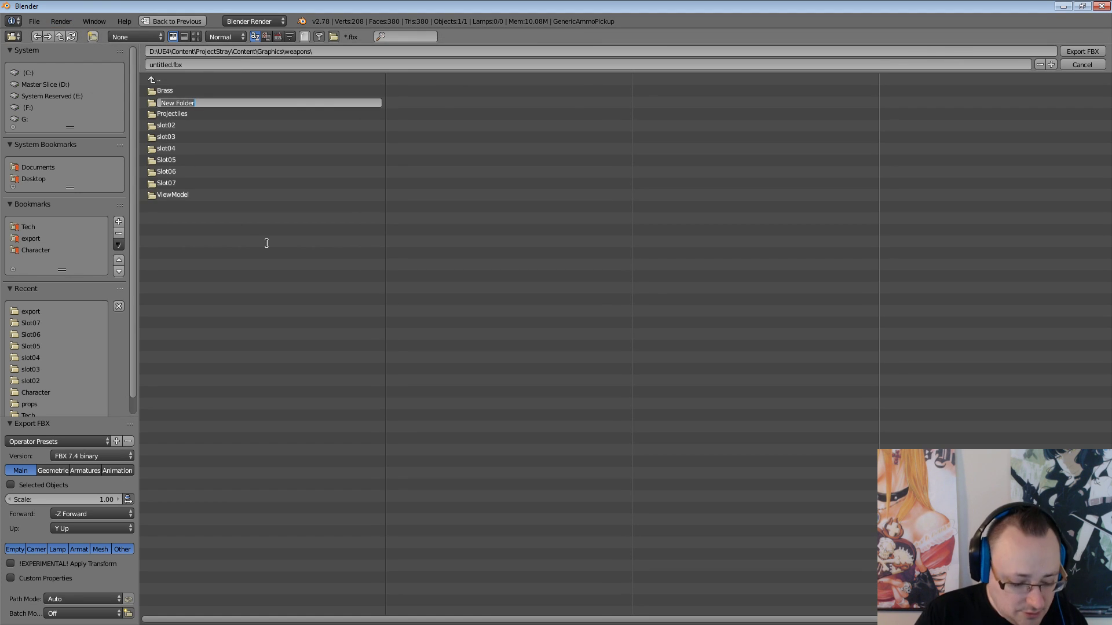
type("G")
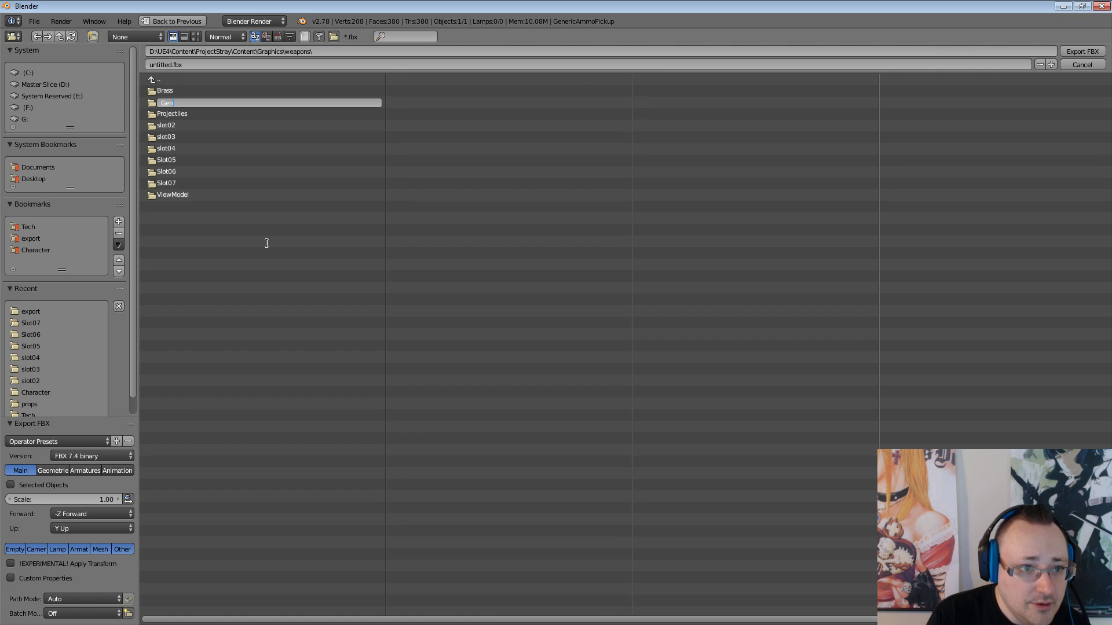
type("en")
key("BackSpace")
key("BackSpace")
key("BackSpace")
type("World")
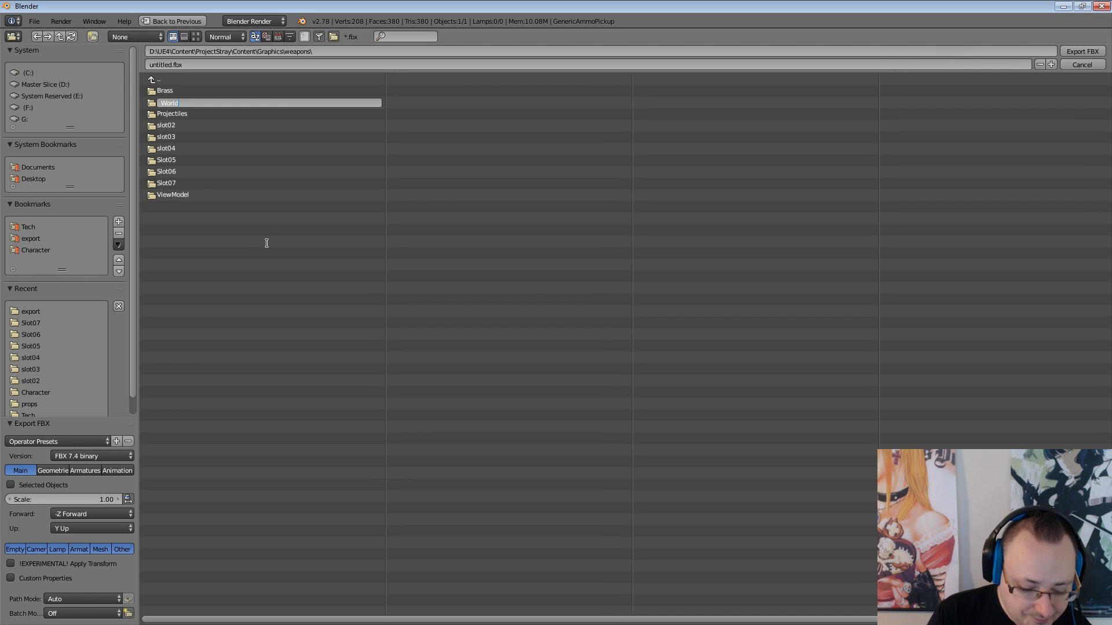
type("Pickup")
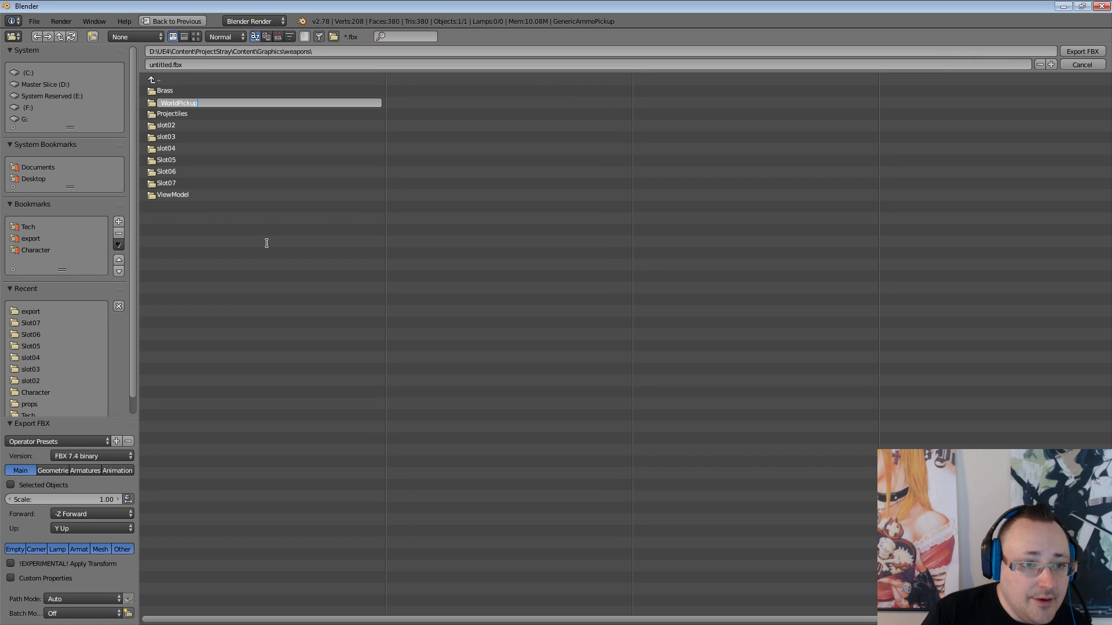
type("s")
key("Return")
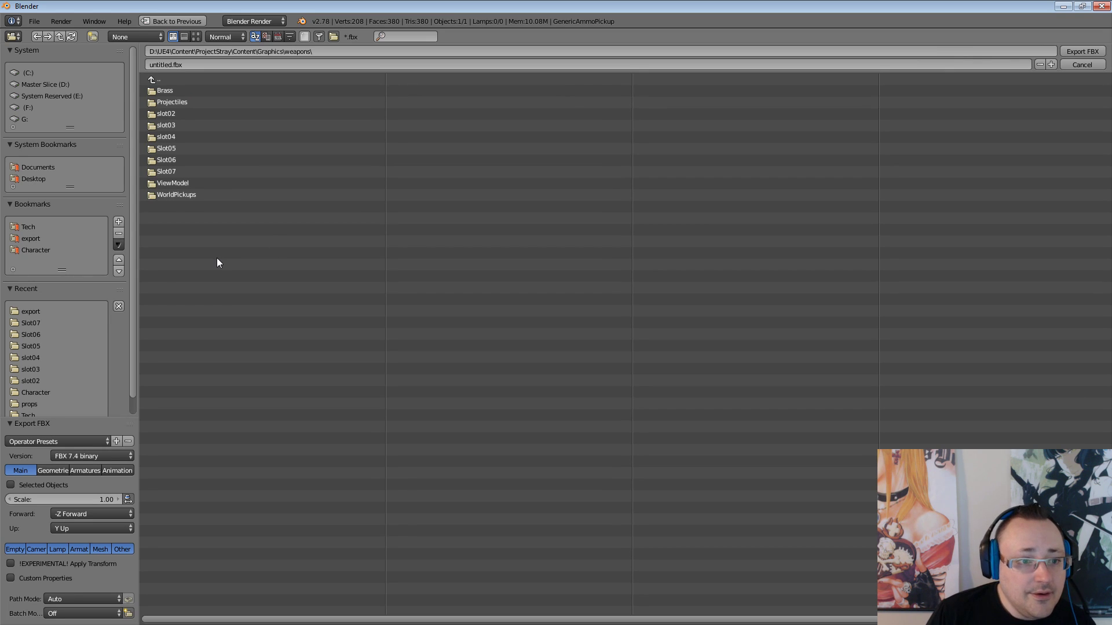
Export the ammo box into the WorldPickups folder as GenericAmmoPickup.fbx
left_click(177, 195)
left_click(196, 65)
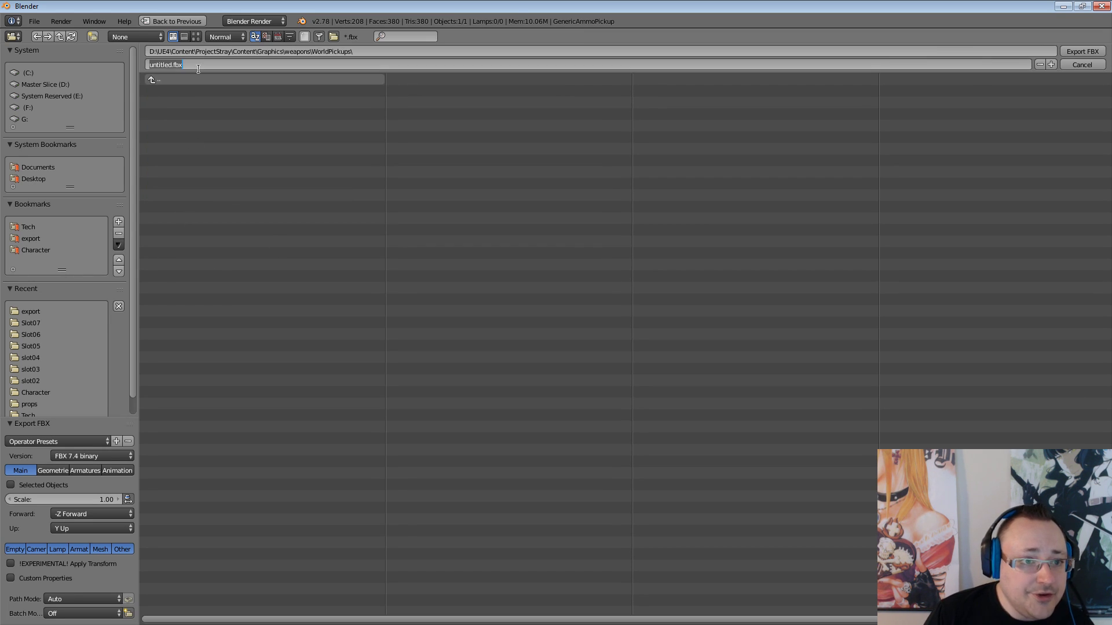
key("shift+Right")
key("shift+Right")
key("shift+Right")
key("shift+Right")
key("shift+Right")
key("shift+Right")
key("shift+Right")
key("shift+Right")
key("shift+Right")
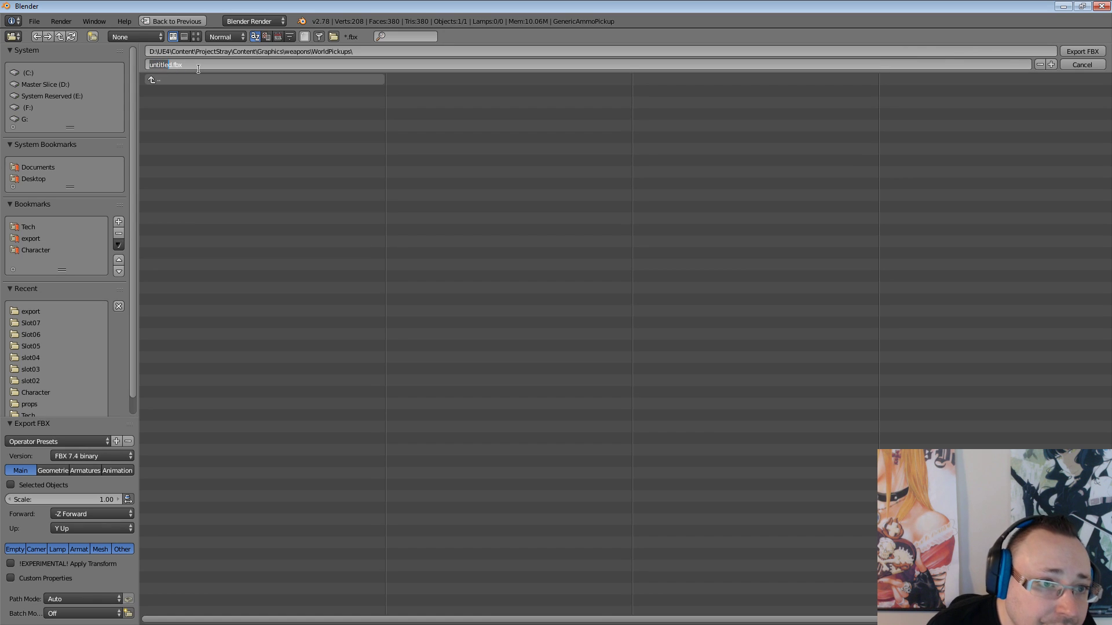
type("Generic")
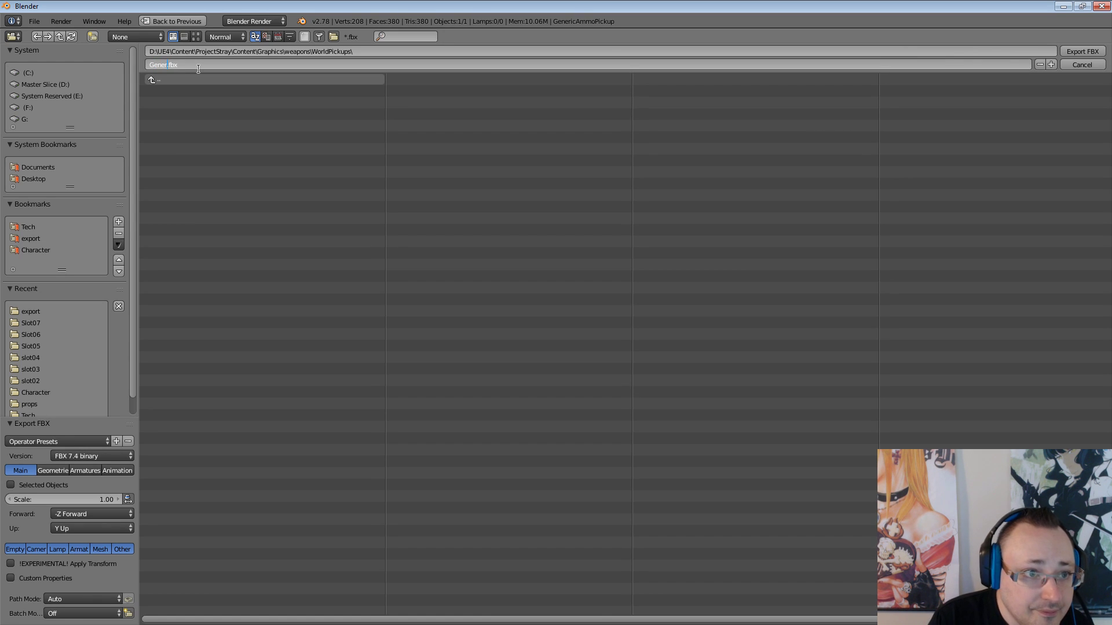
type("Ammo")
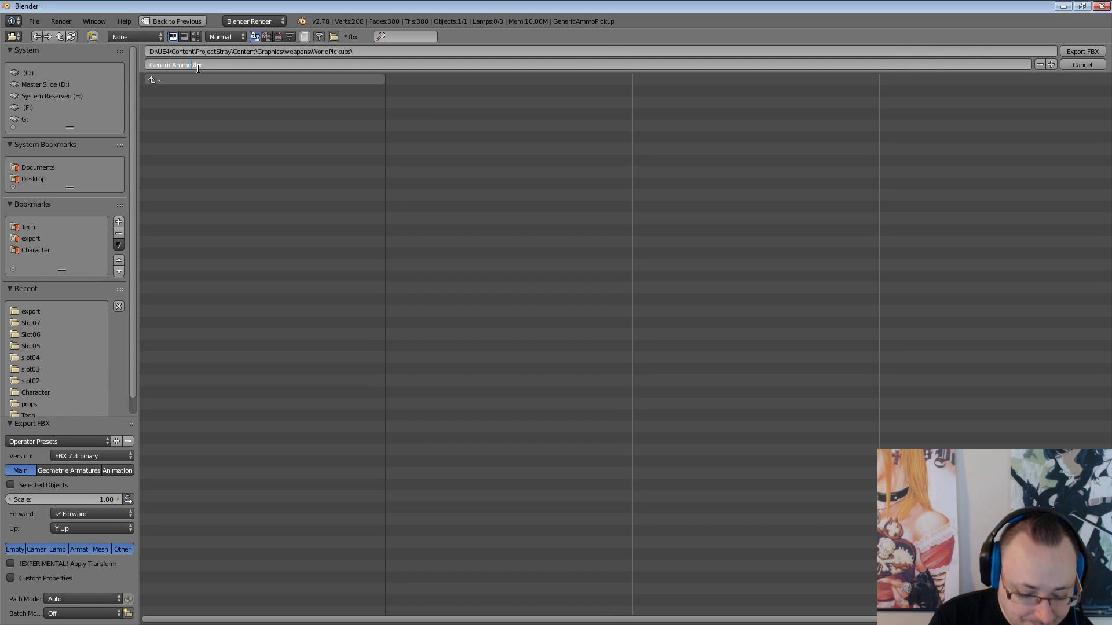
type("Pickup")
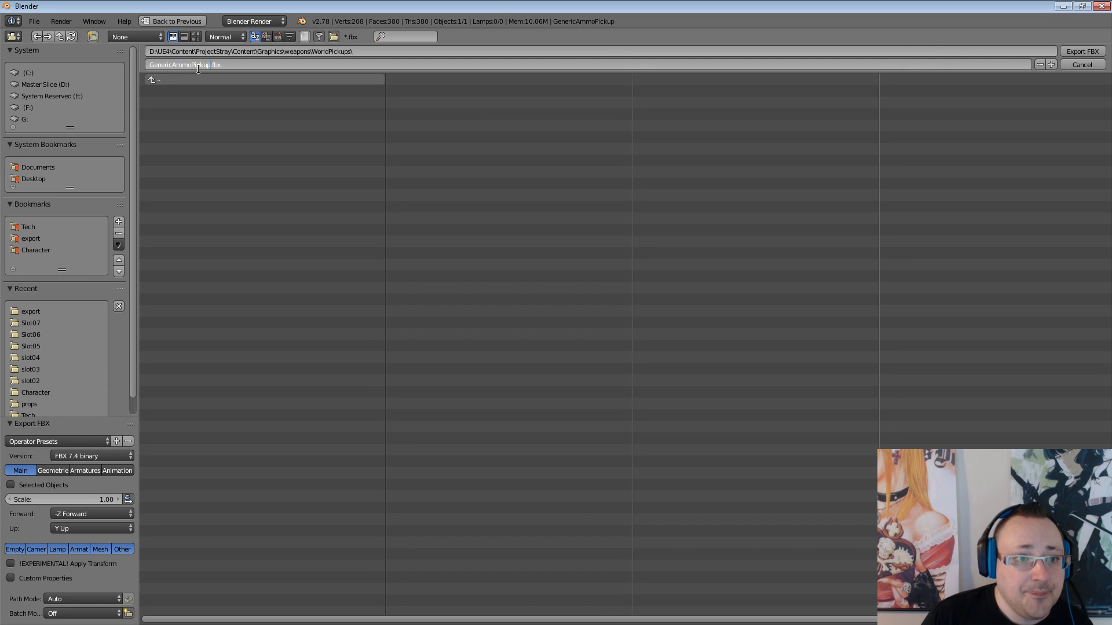
left_click(238, 142)
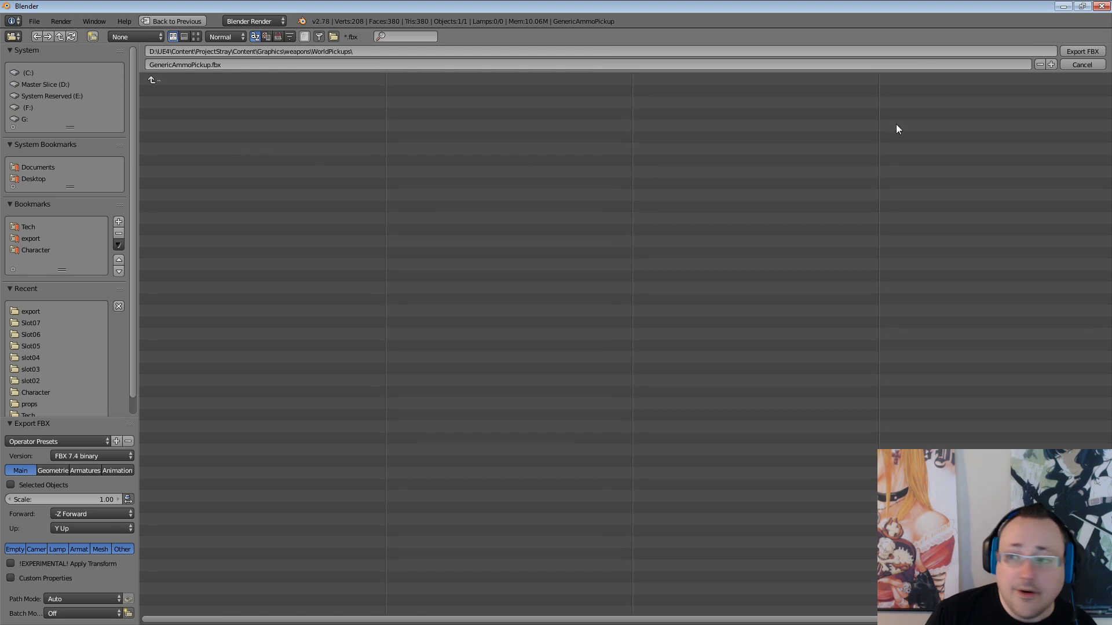
left_click(1082, 51)
Switch to the Unreal Editor and import the GenericAmmoPickup FBX with Import Materials enabled, closing the message log
left_click(1063, 7)
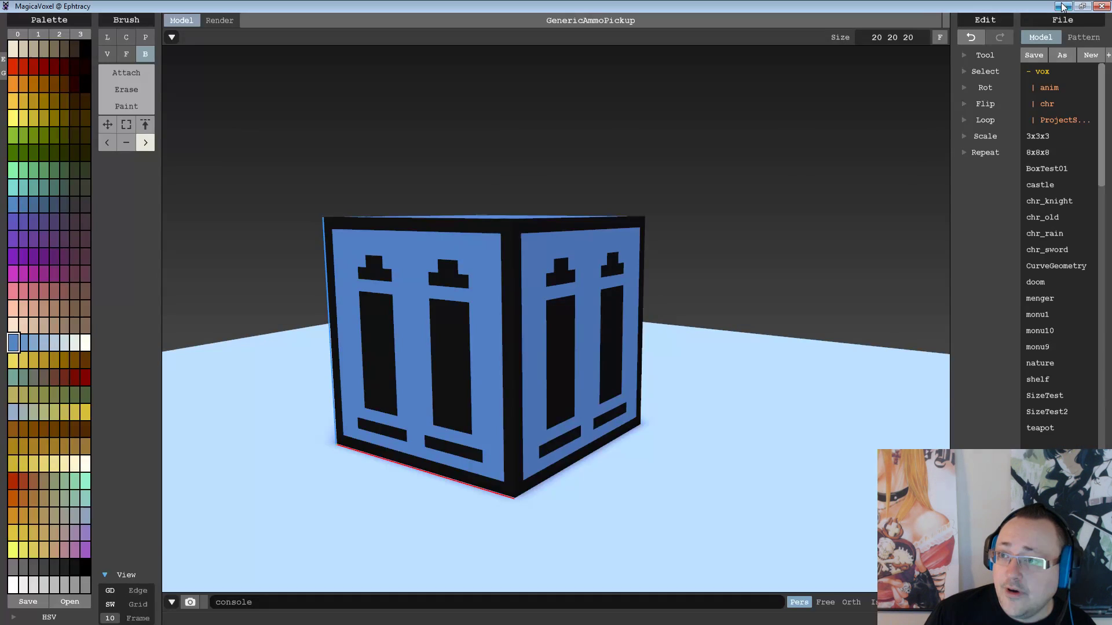
left_click(1063, 7)
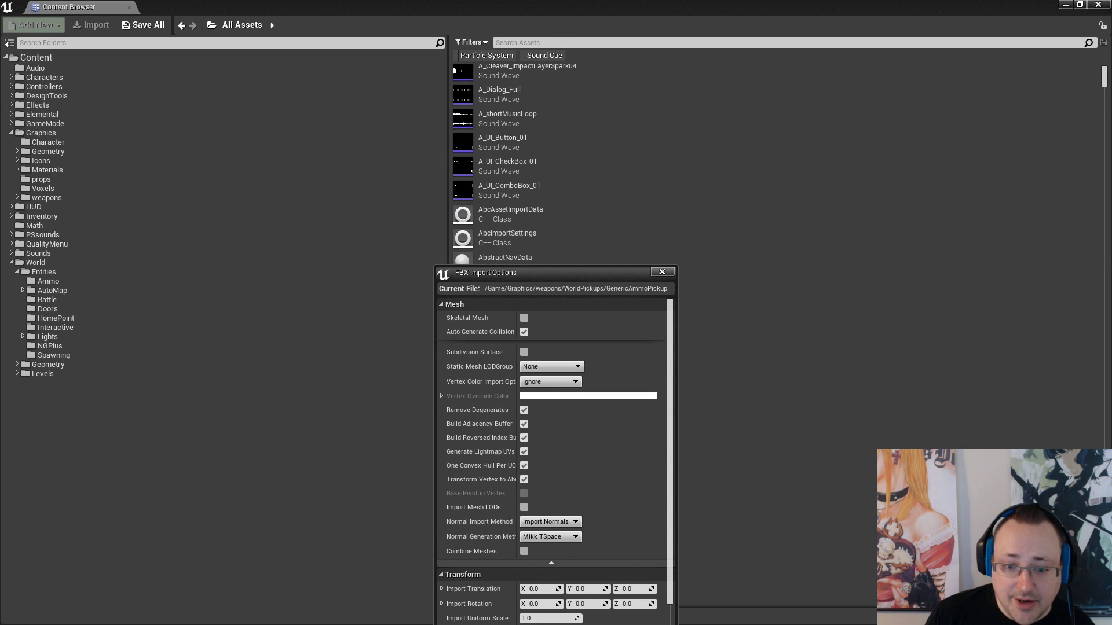
left_click_drag(560, 273, 581, 85)
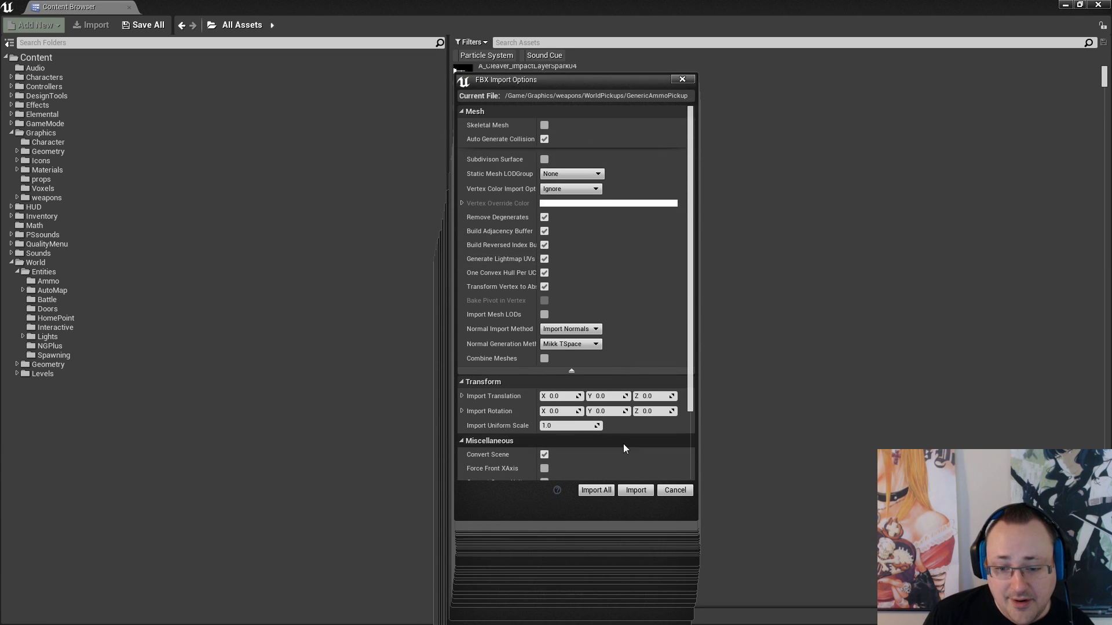
scroll(637, 417, "down", 3)
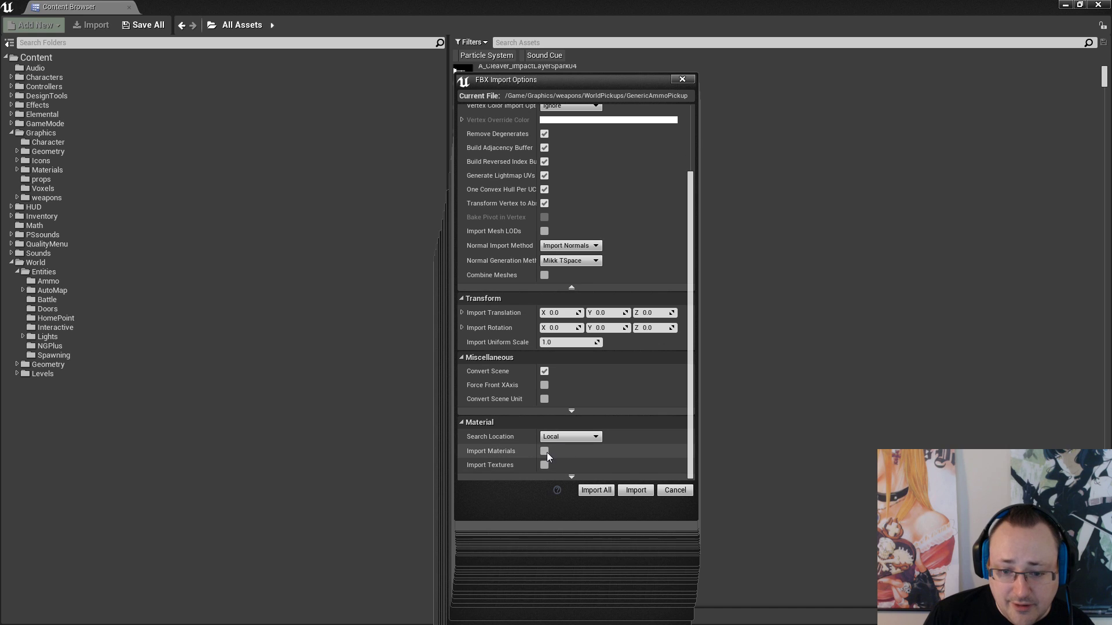
scroll(684, 371, "down", 4)
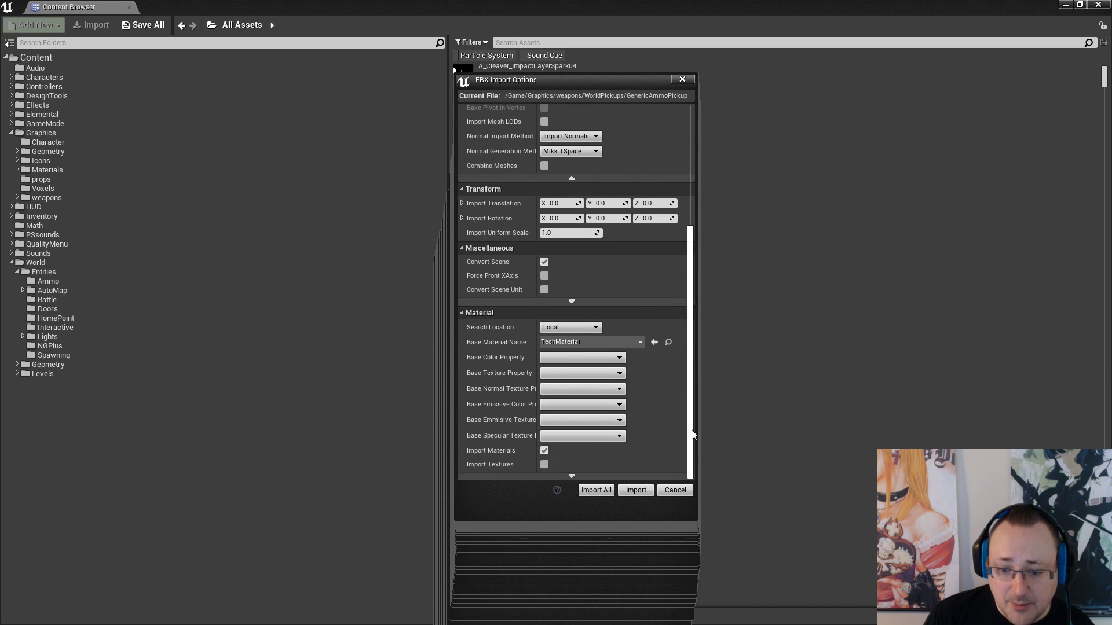
left_click(635, 491)
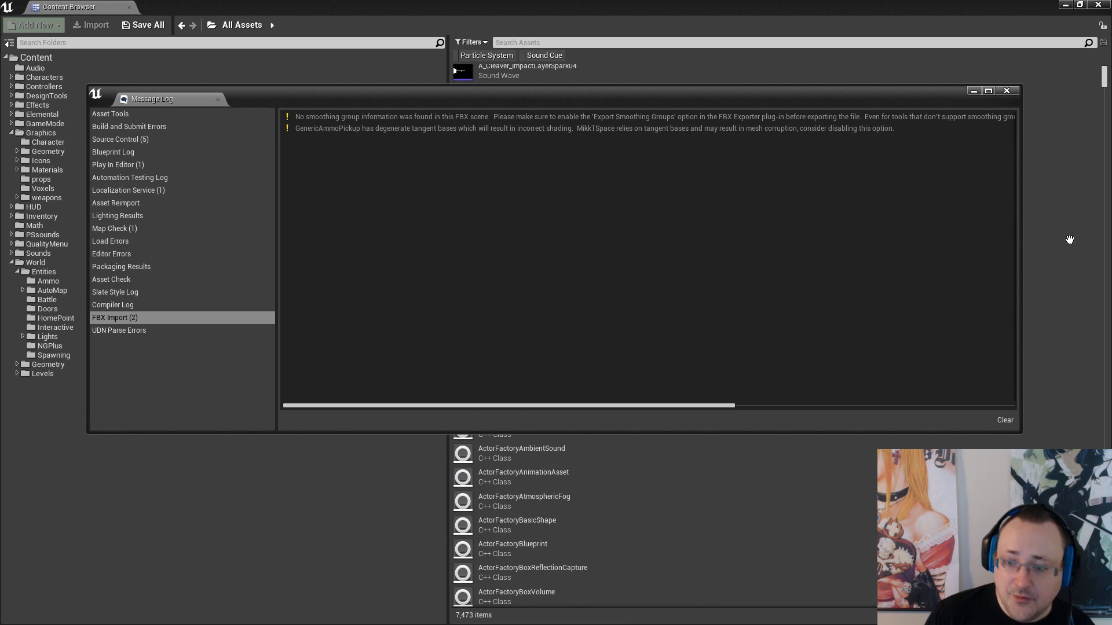
left_click(1007, 91)
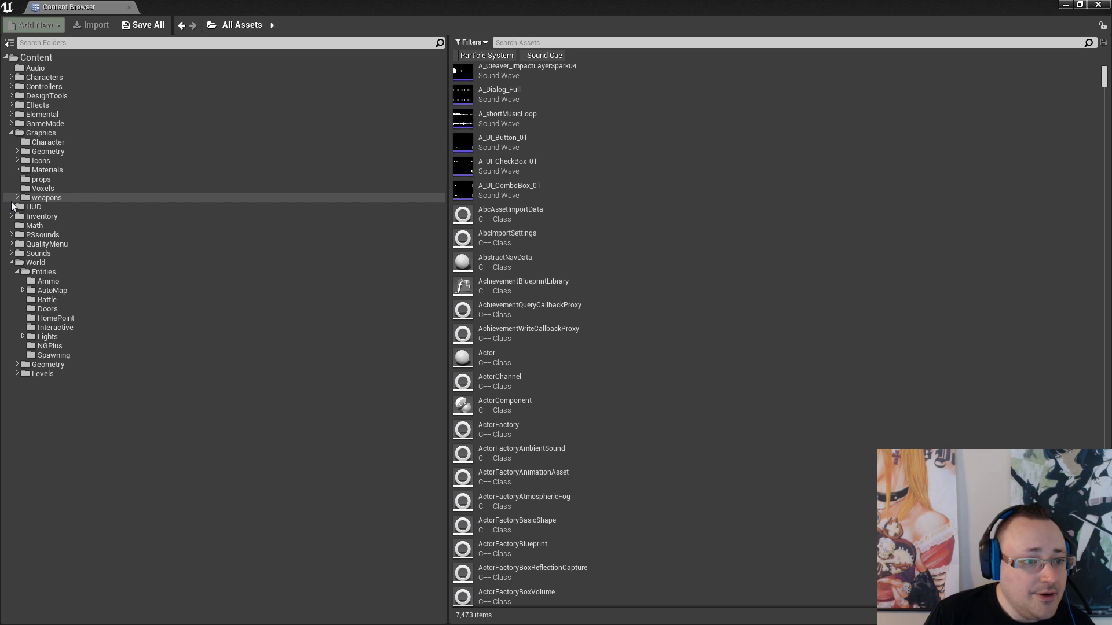
Look through the Graphics subfolders and open WorldPickups inside weapons to examine the imported assets
left_click(32, 133)
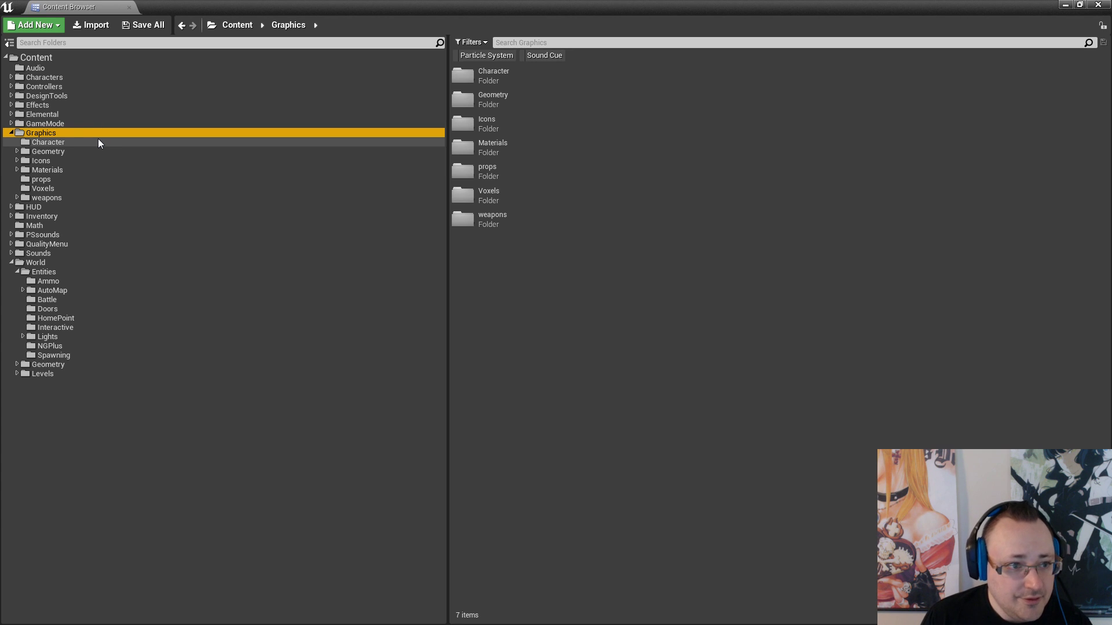
left_click(71, 142)
left_click(65, 161)
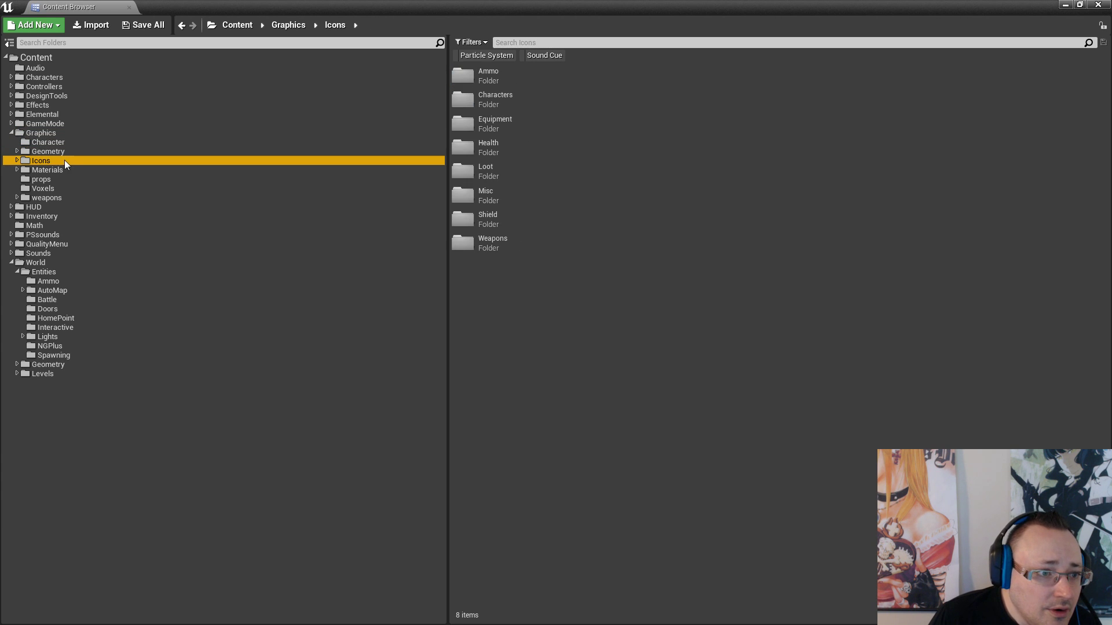
left_click(64, 168)
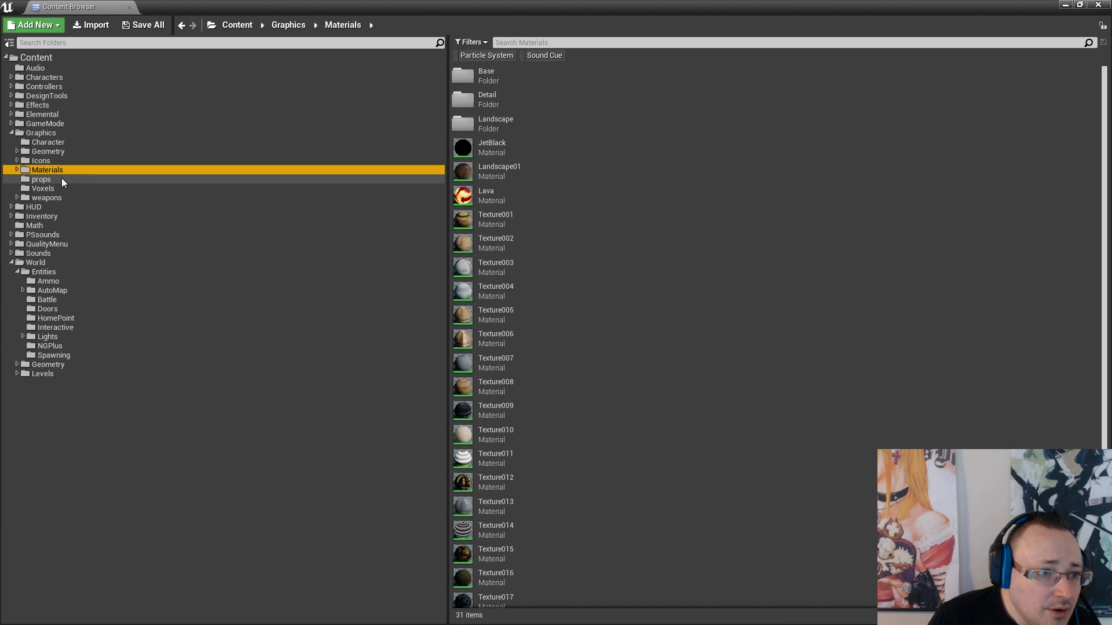
left_click(61, 179)
left_click(61, 188)
left_click(60, 197)
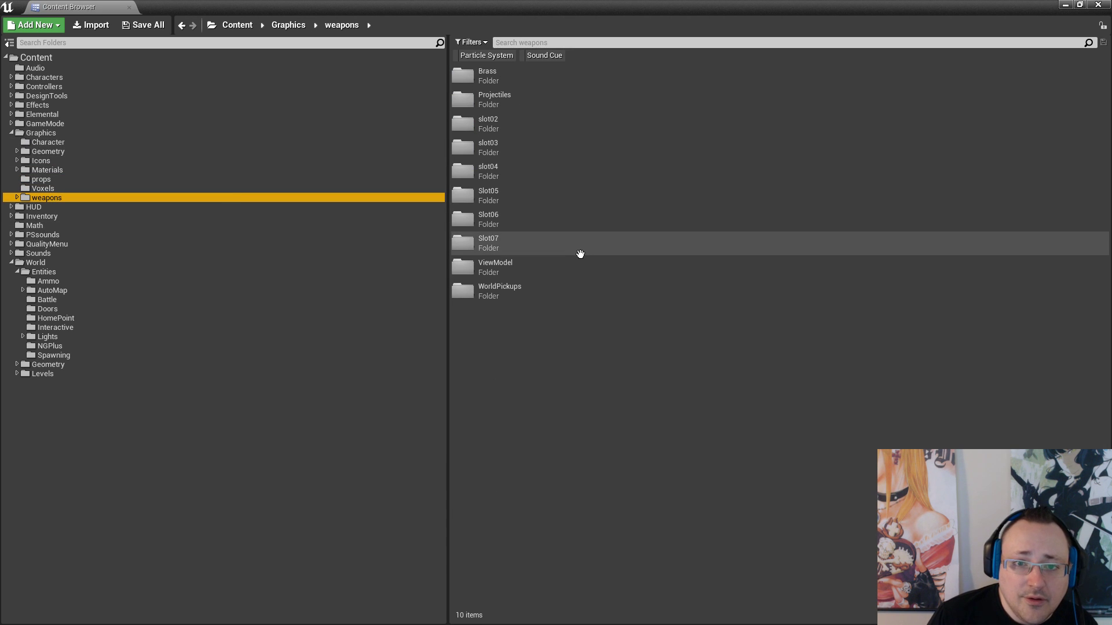
double_click(530, 292)
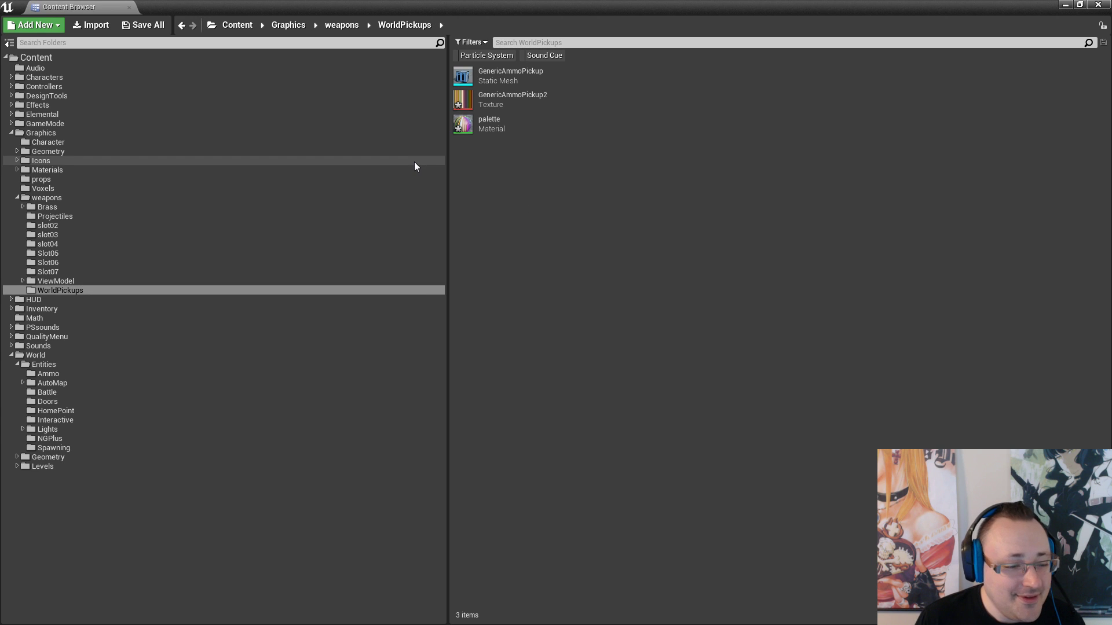
left_click(67, 283)
left_click(68, 289)
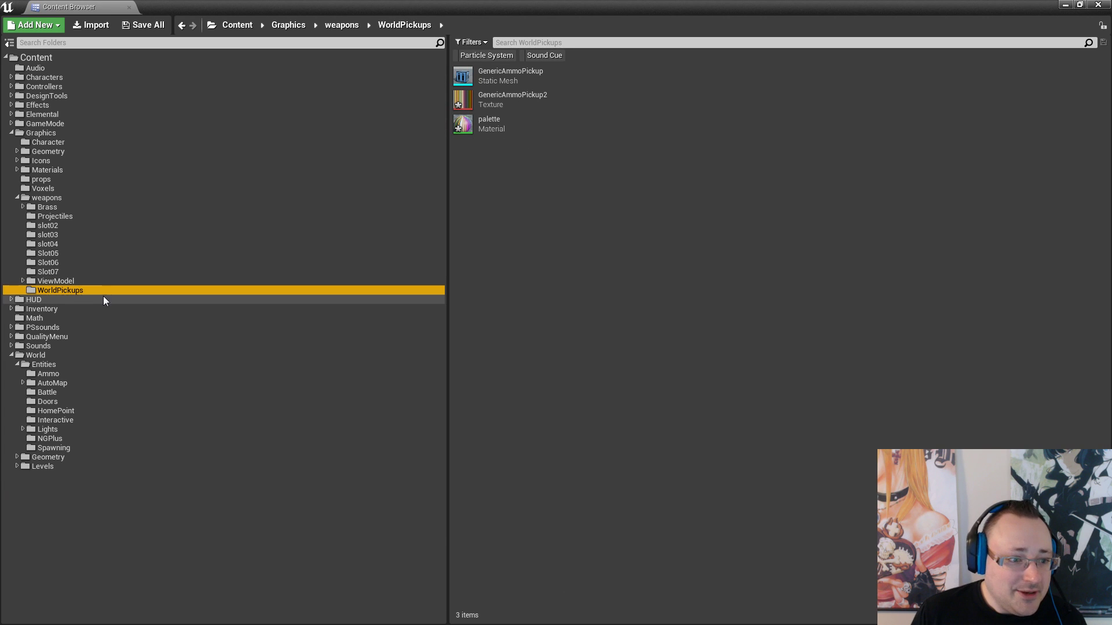
right_click(74, 293)
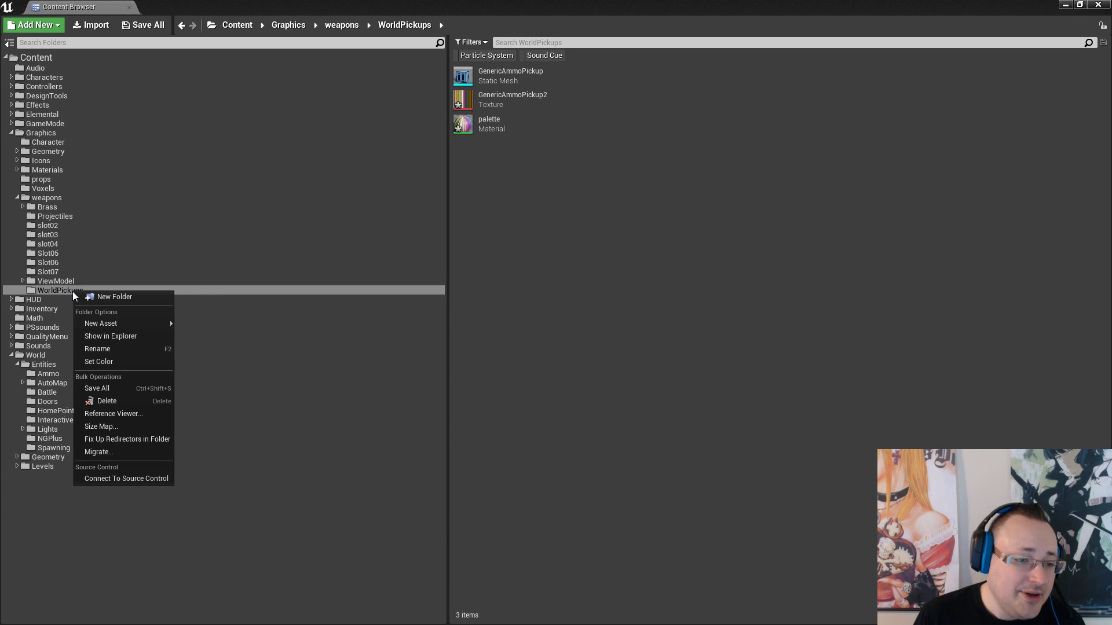
Delete the palette material, GenericAmmoPickup2 texture and GenericAmmoPickup static mesh from the WorldPickups folder
left_click(490, 123)
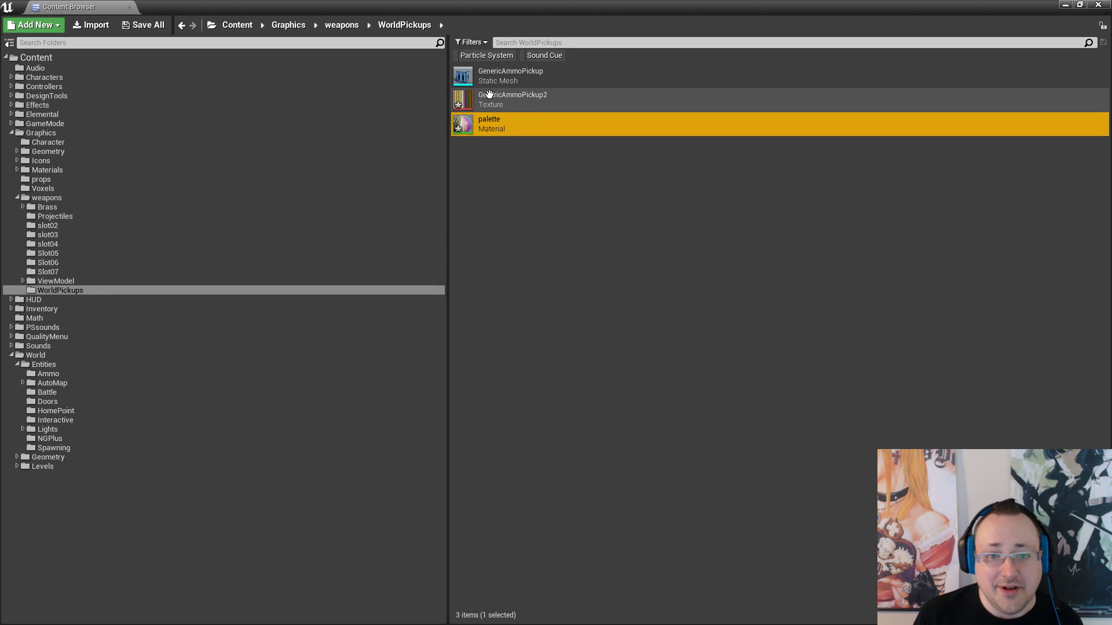
left_click(489, 94, "shift")
left_click(490, 76, "shift")
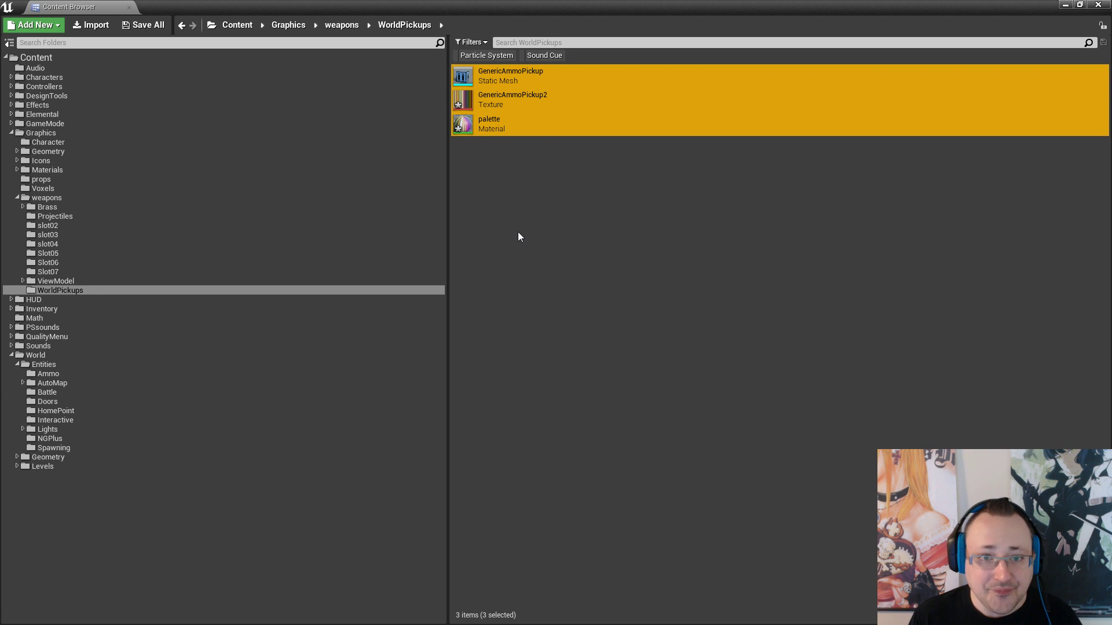
key("Delete")
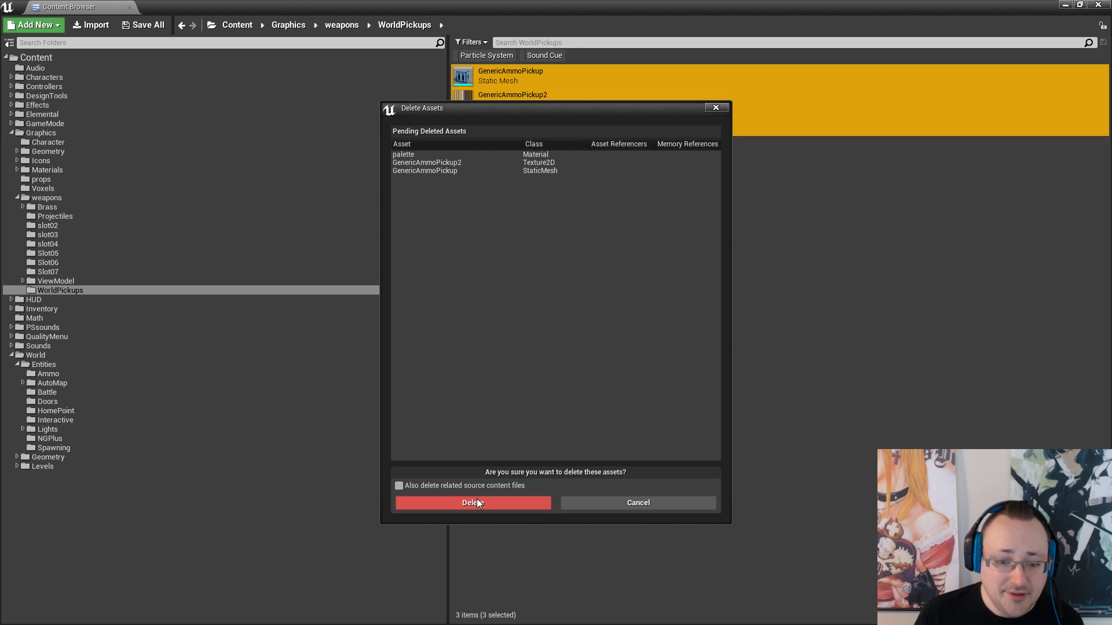
left_click(477, 502)
Show the WorldPickups folder under weapons in the system file explorer
left_click(89, 282)
left_click(86, 290)
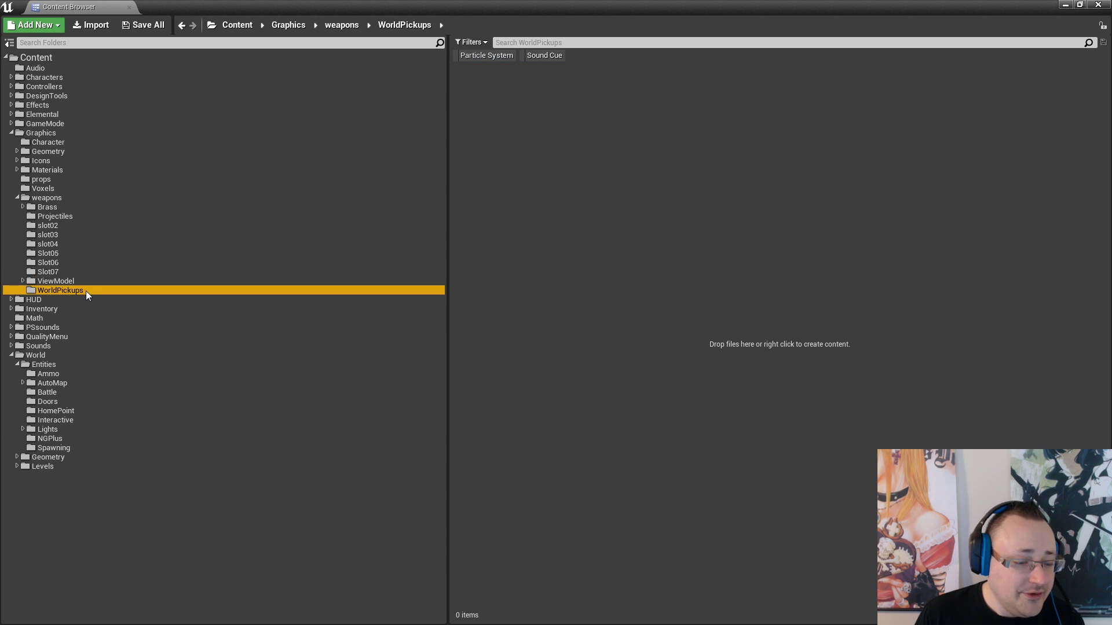
right_click(85, 290)
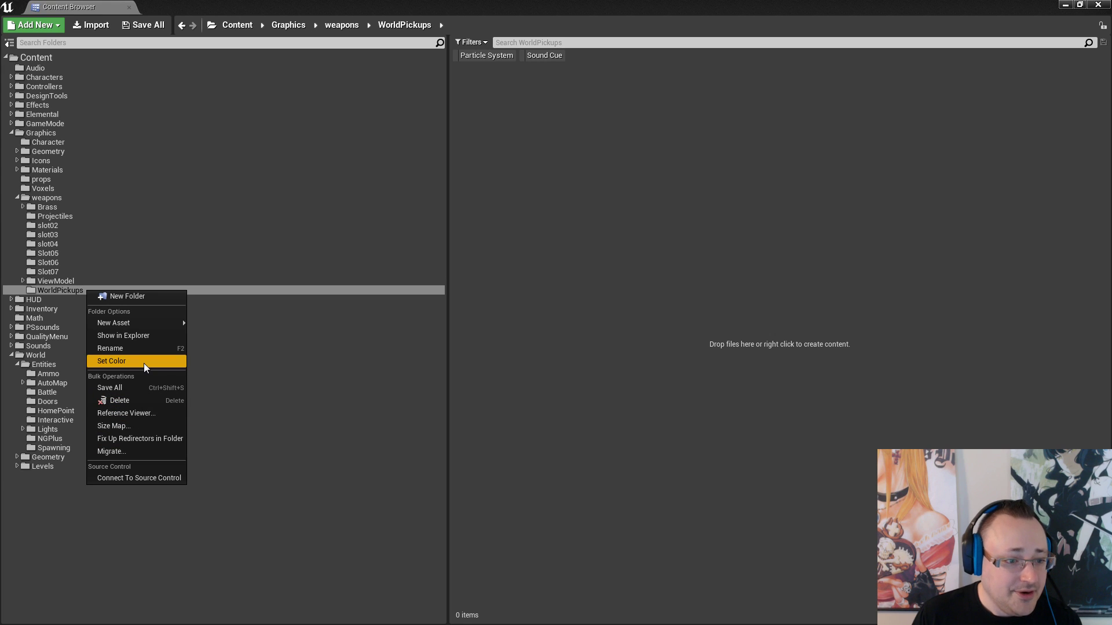
left_click(297, 272)
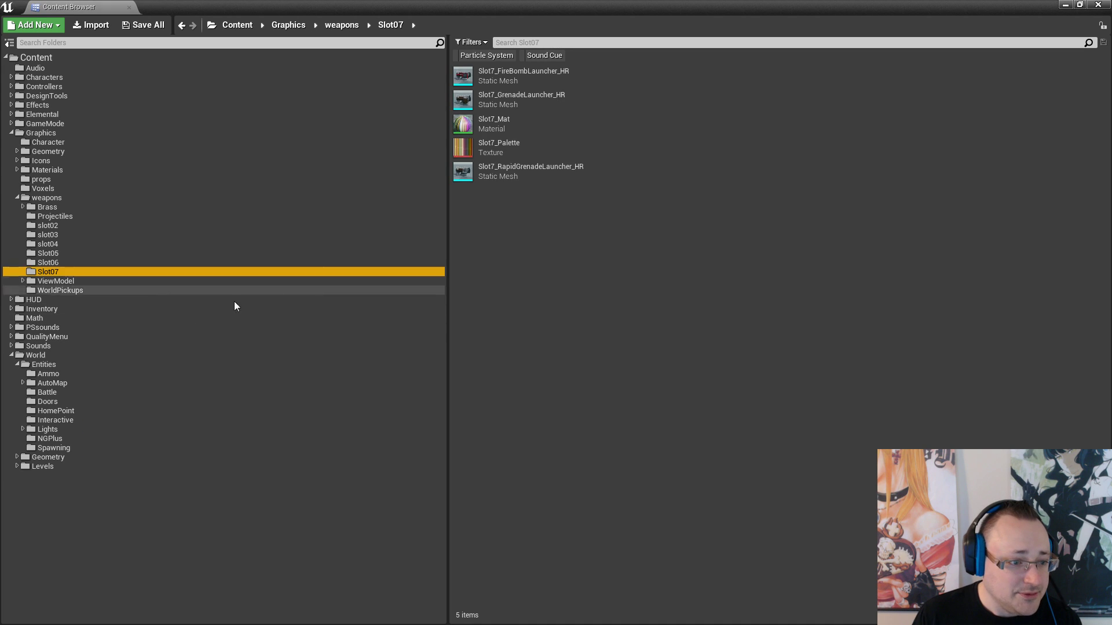
left_click(104, 289)
right_click(103, 291)
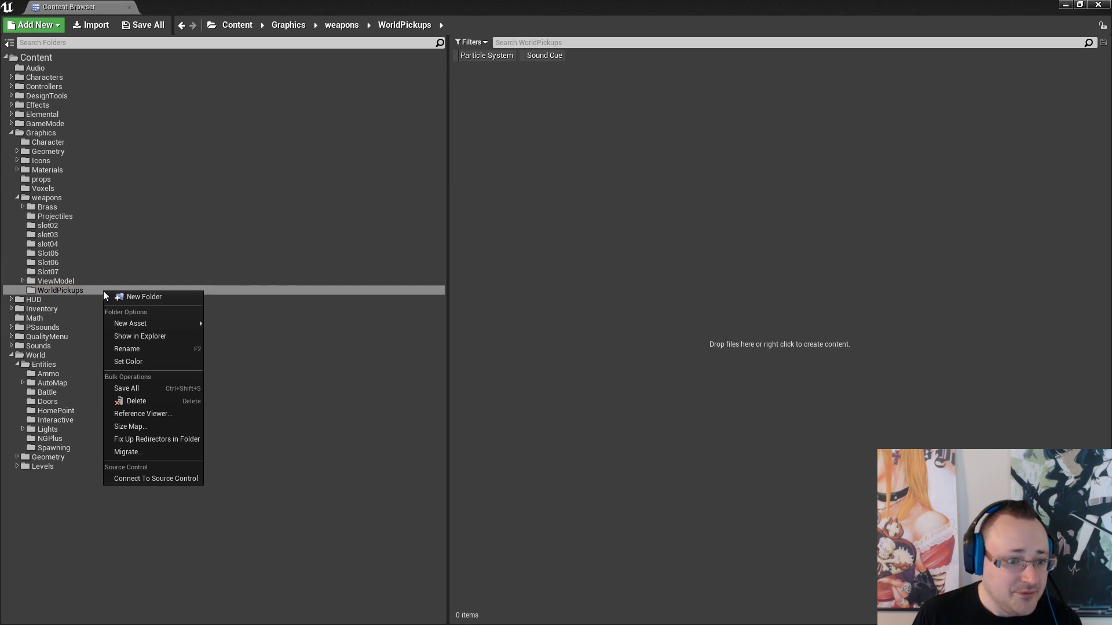
left_click(139, 337)
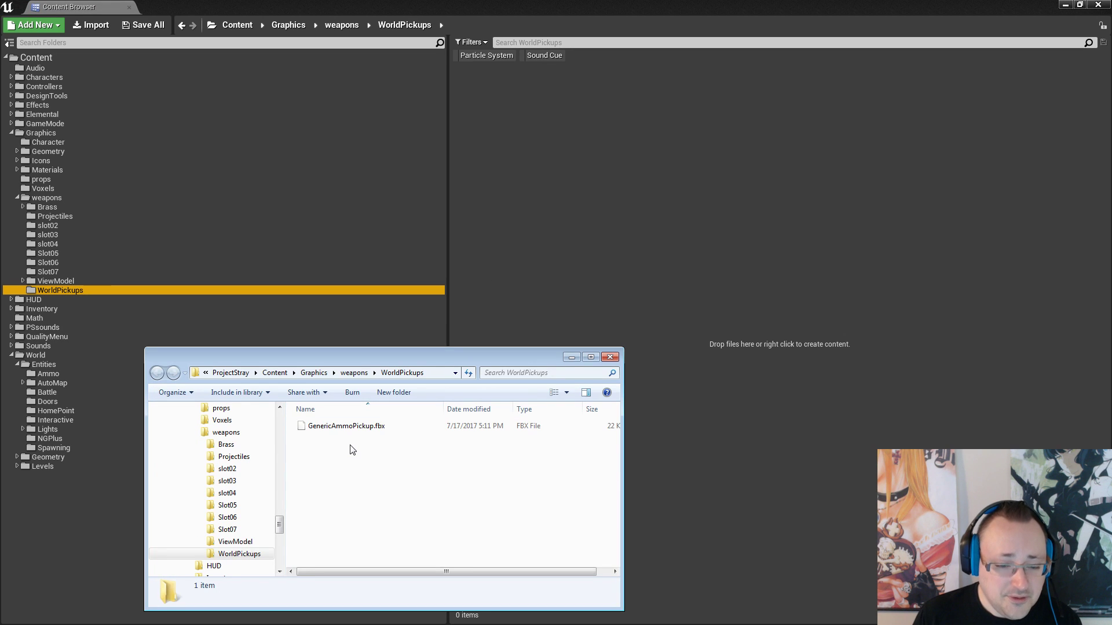
Delete the WorldPickups folder from the weapons directory on disk and minimize the file explorer
left_click(354, 373)
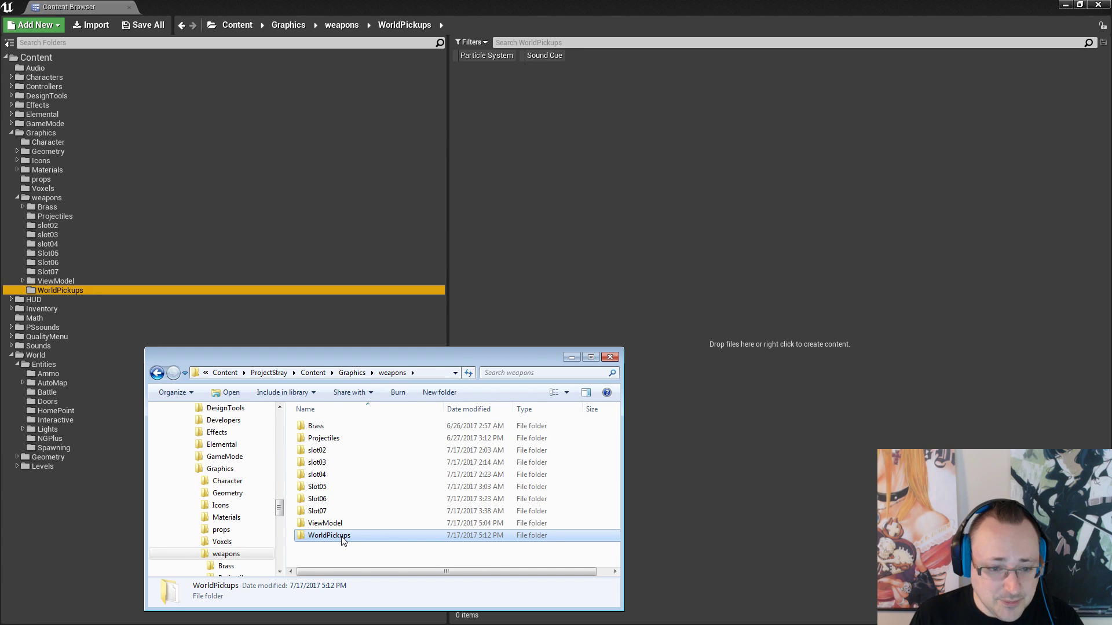
key("Delete")
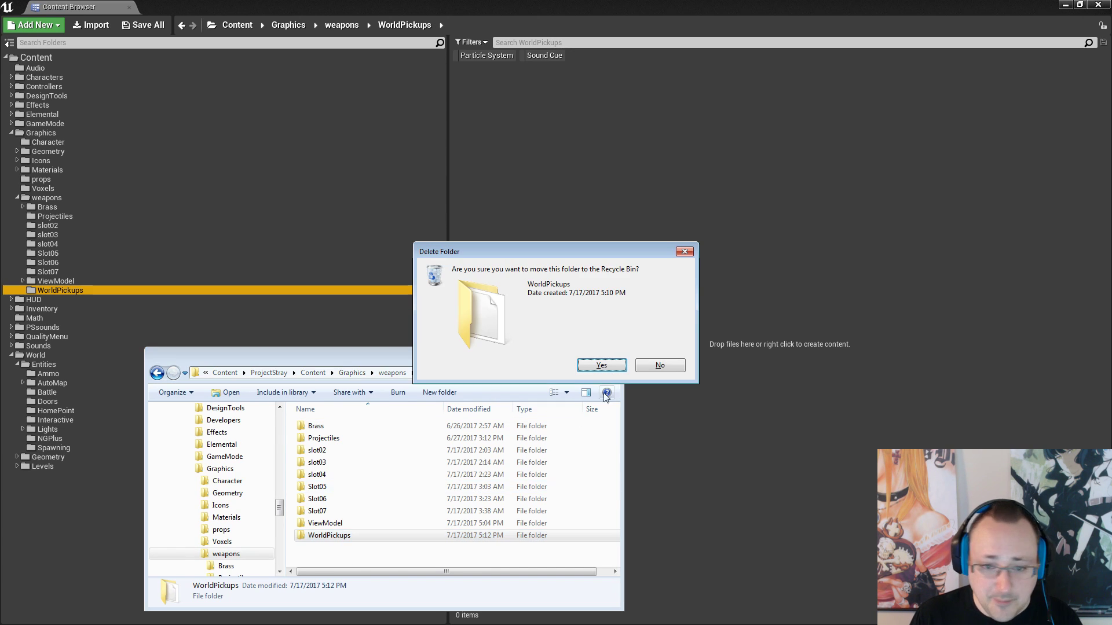
left_click(602, 365)
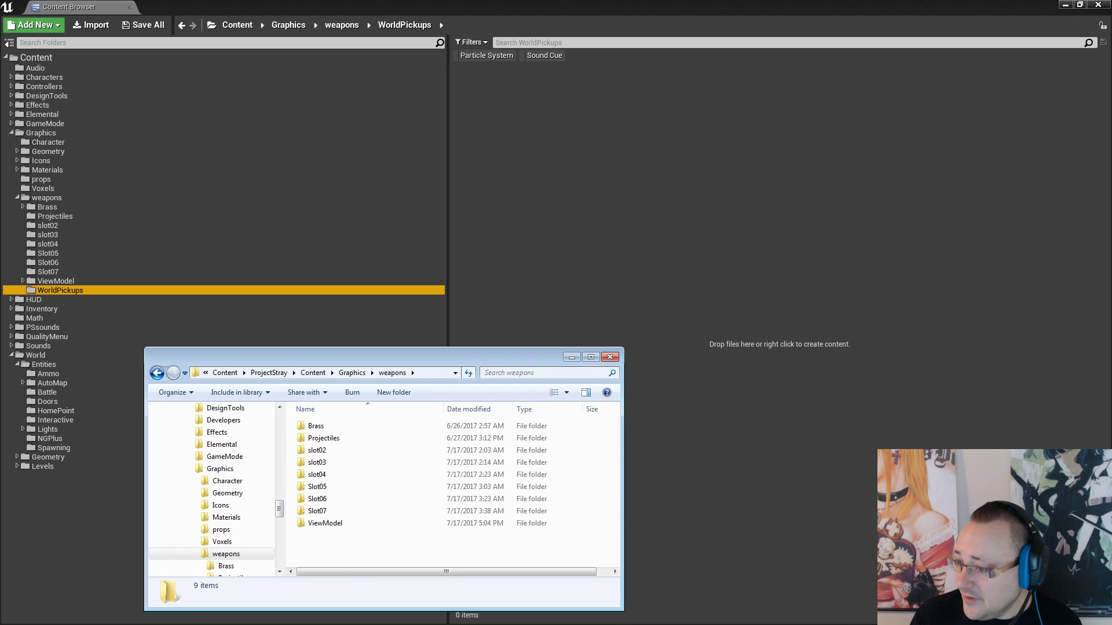
left_click(570, 358)
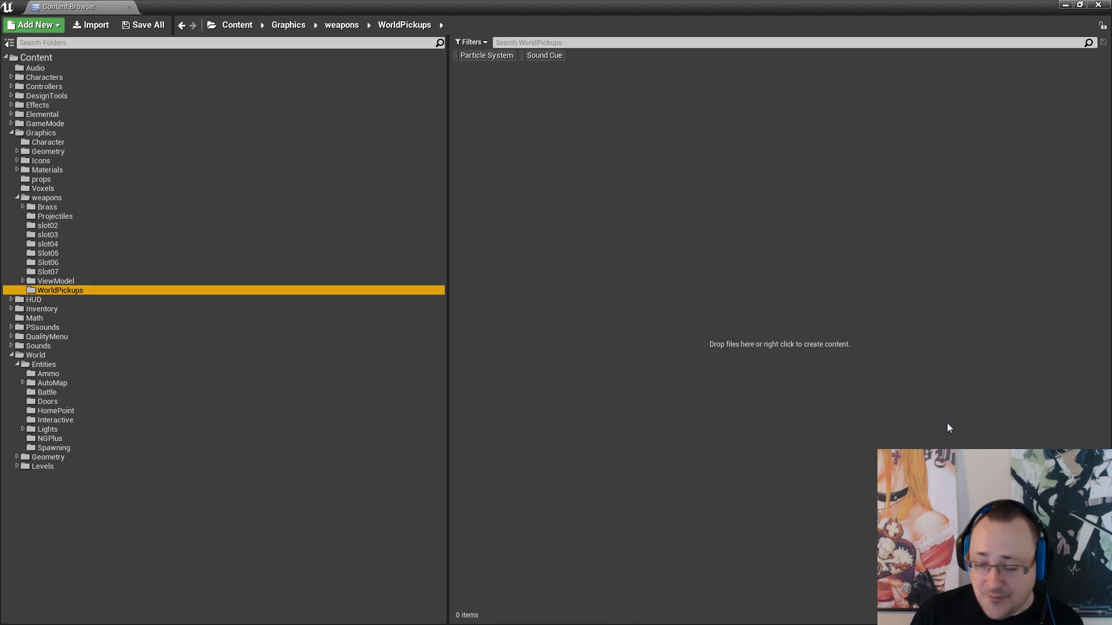
Switch to Blender and start an FBX export of the ammo box, browsing to the project's Graphics folder
key("alt+Tab")
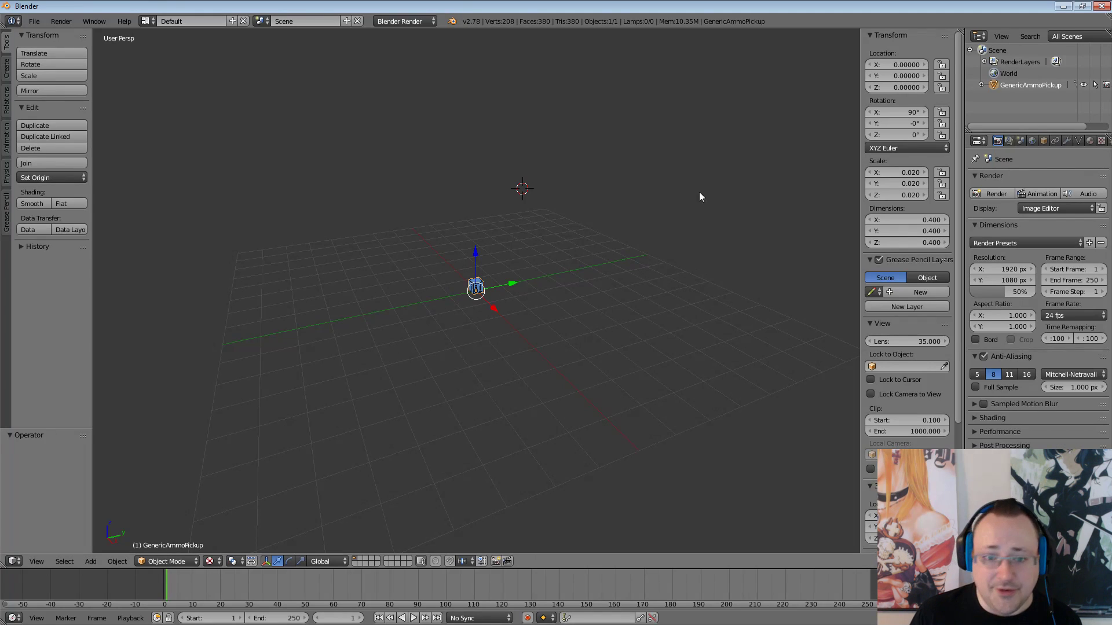
left_click(36, 24)
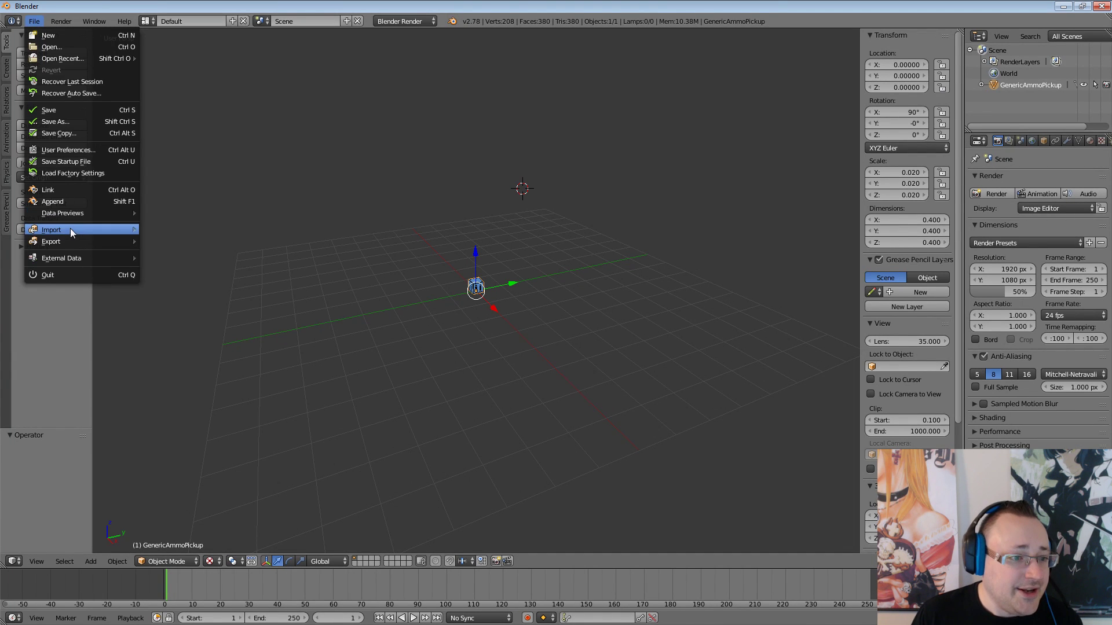
mouse_move(72, 242)
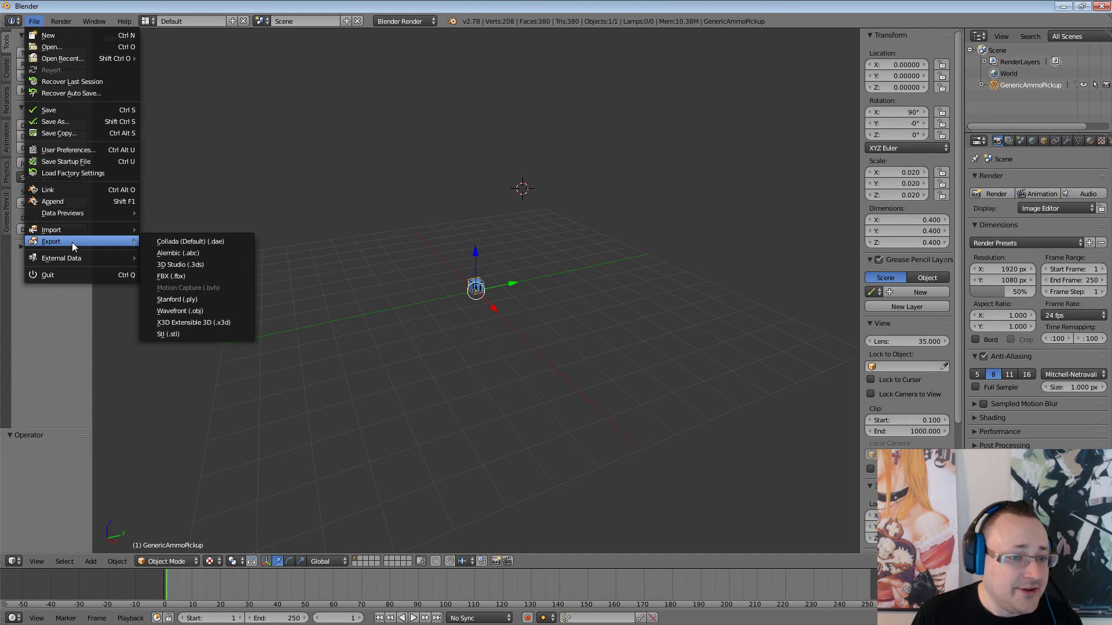
left_click(187, 274)
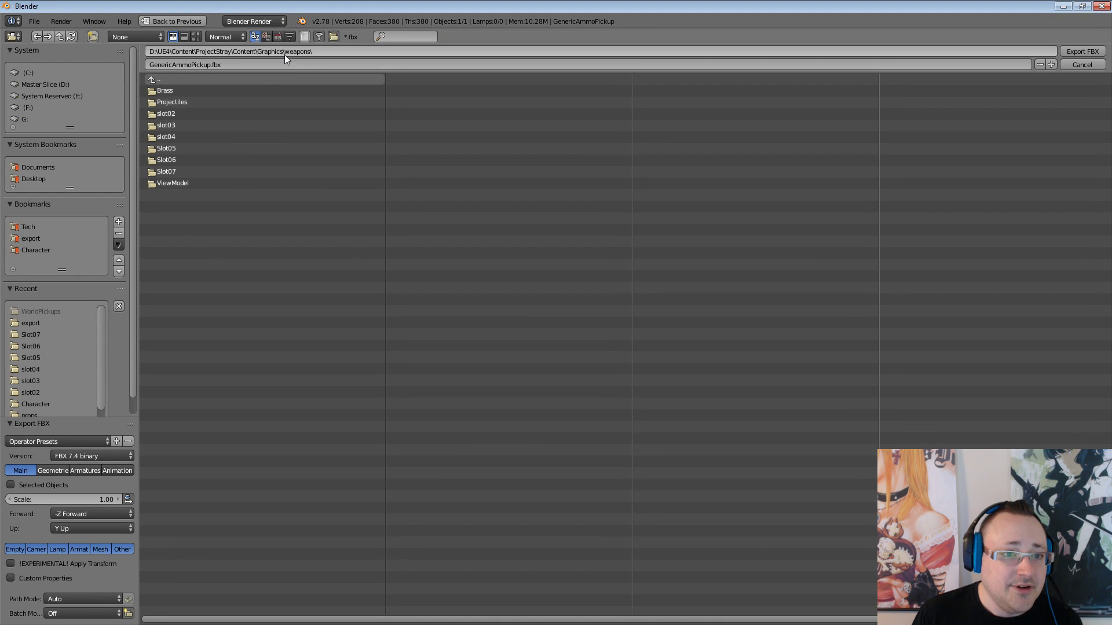
left_click(207, 79)
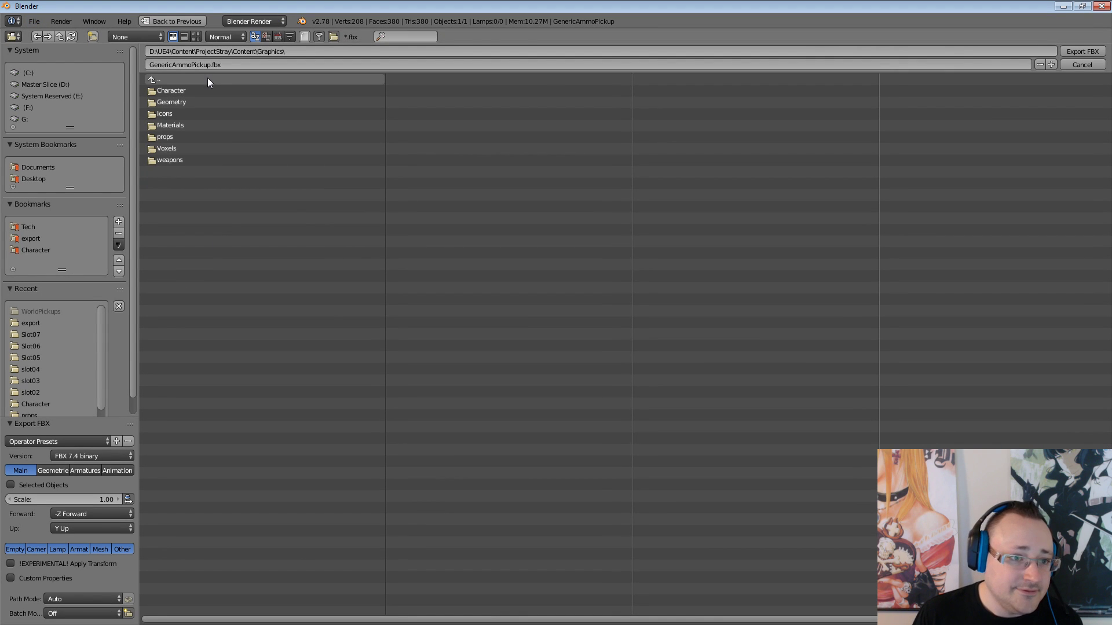
Create a WorldPickups folder inside Graphics and export the ammo box into it as GenericAmmoPickup.fbx
left_click(92, 37)
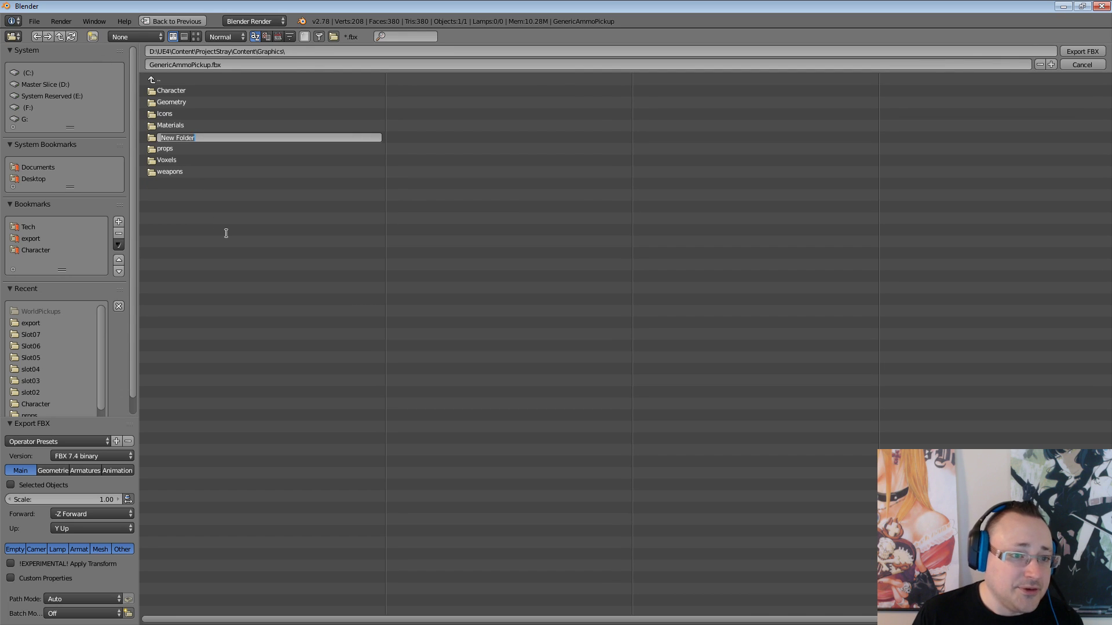
type("WorldPickups")
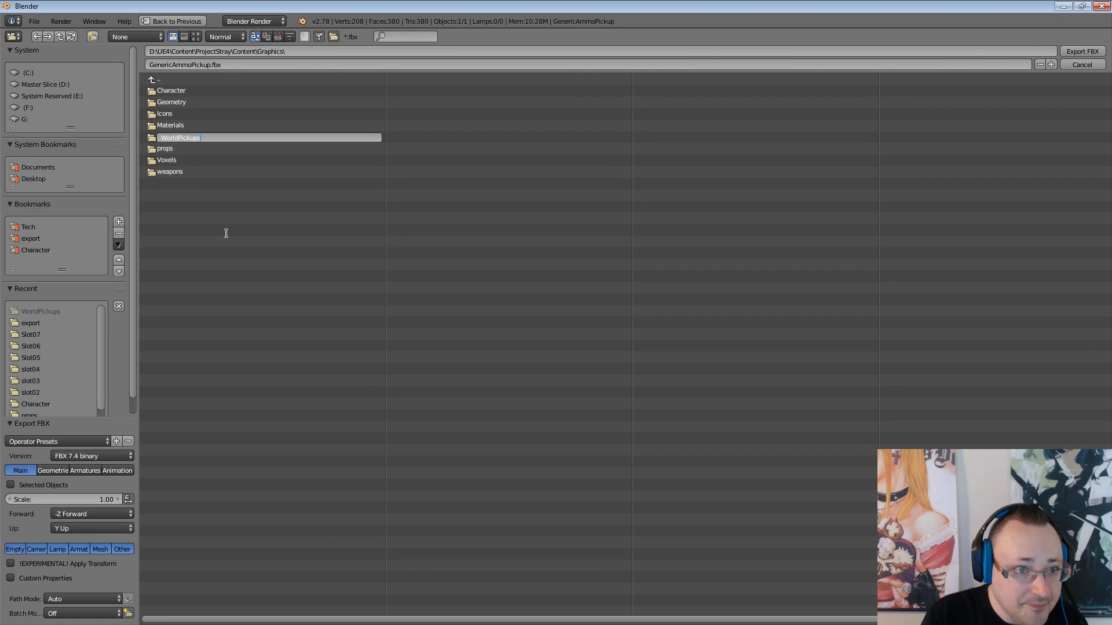
key("Return")
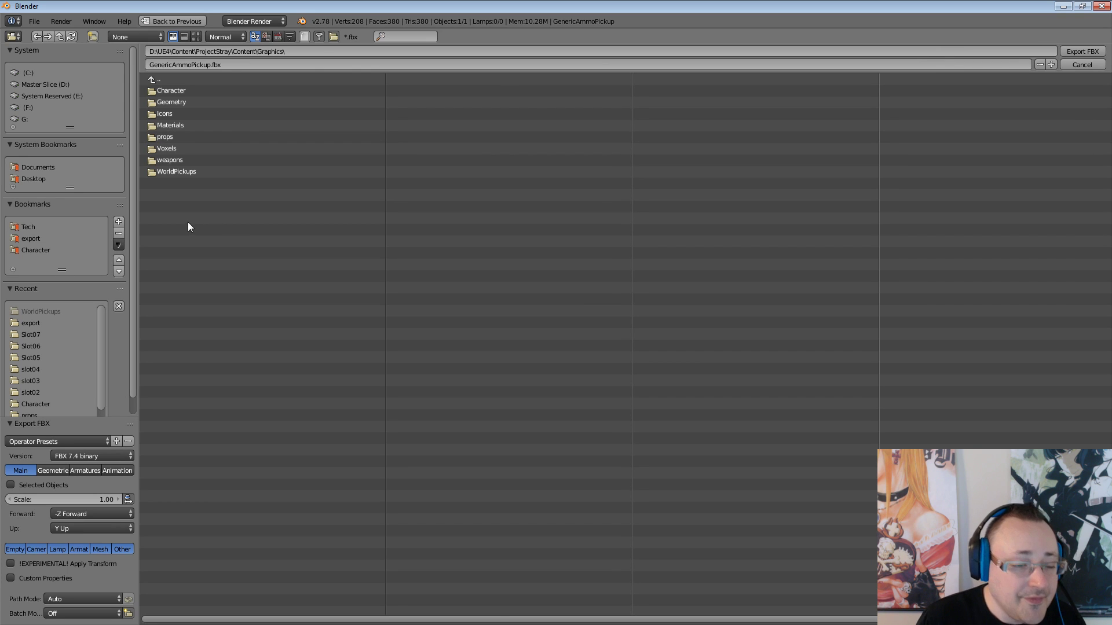
left_click(169, 171)
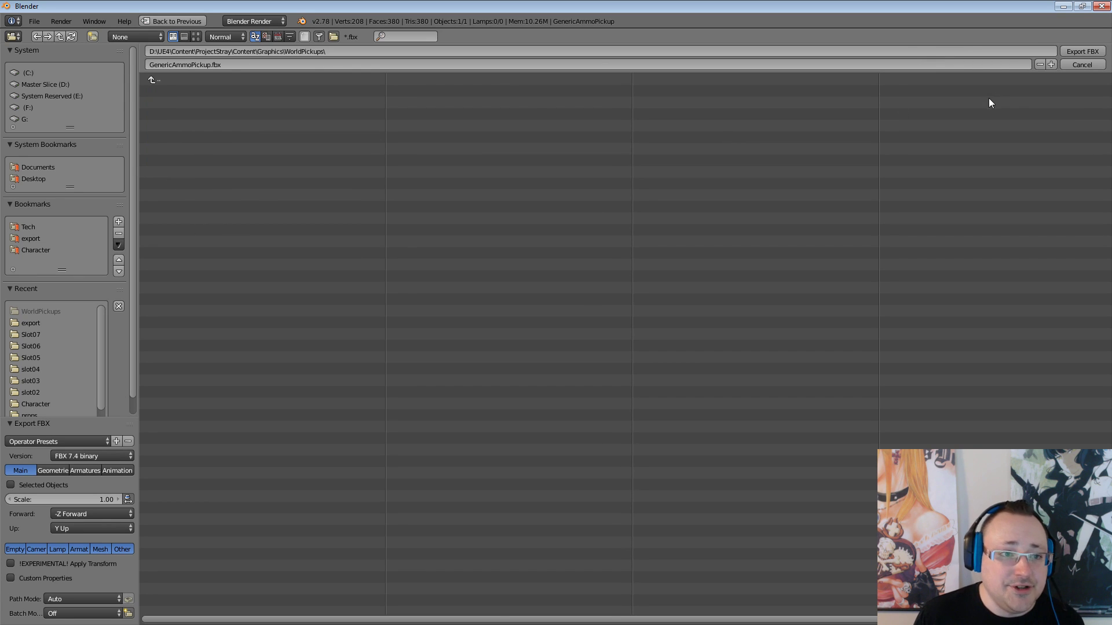
left_click(1083, 51)
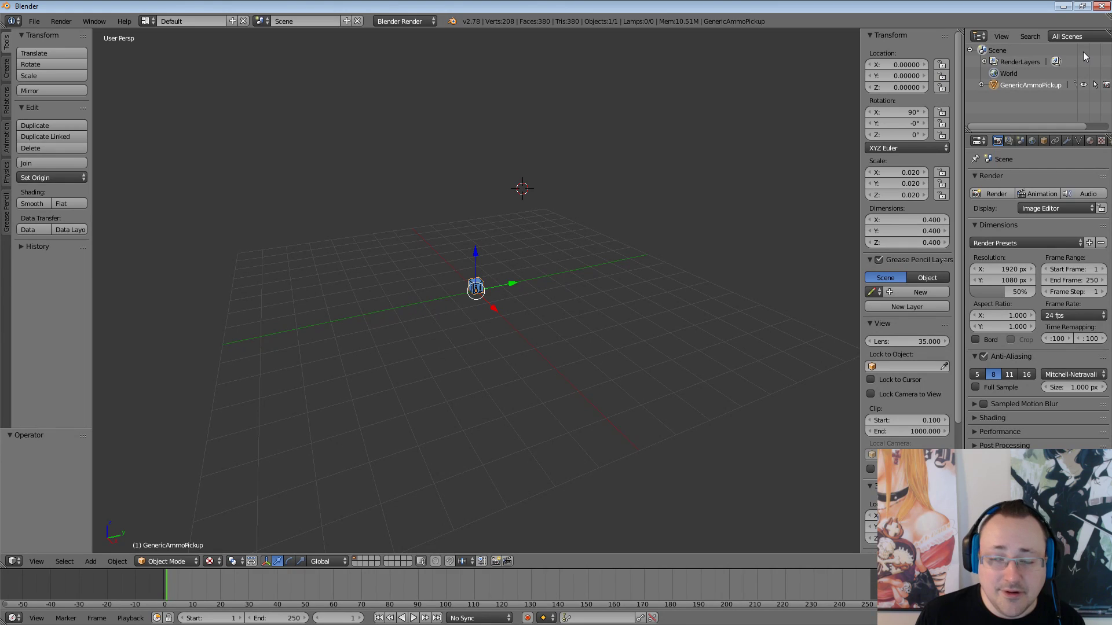
Switch to the Unreal Editor and import GenericAmmoPickup with the existing FBX import options, closing the message log
left_click(1063, 6)
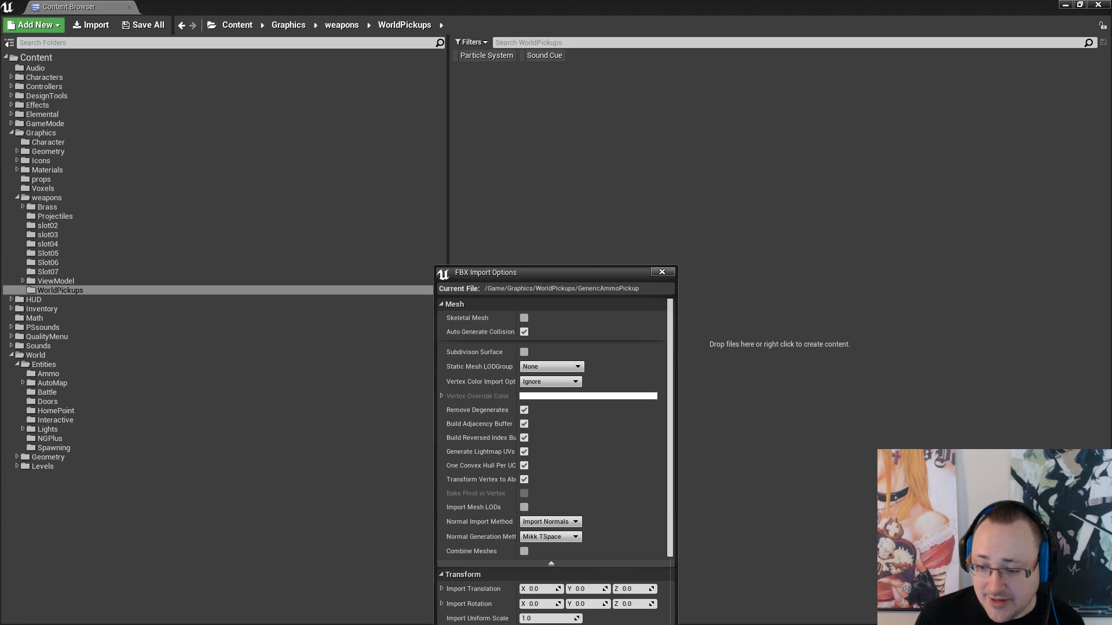
left_click_drag(553, 276, 558, 108)
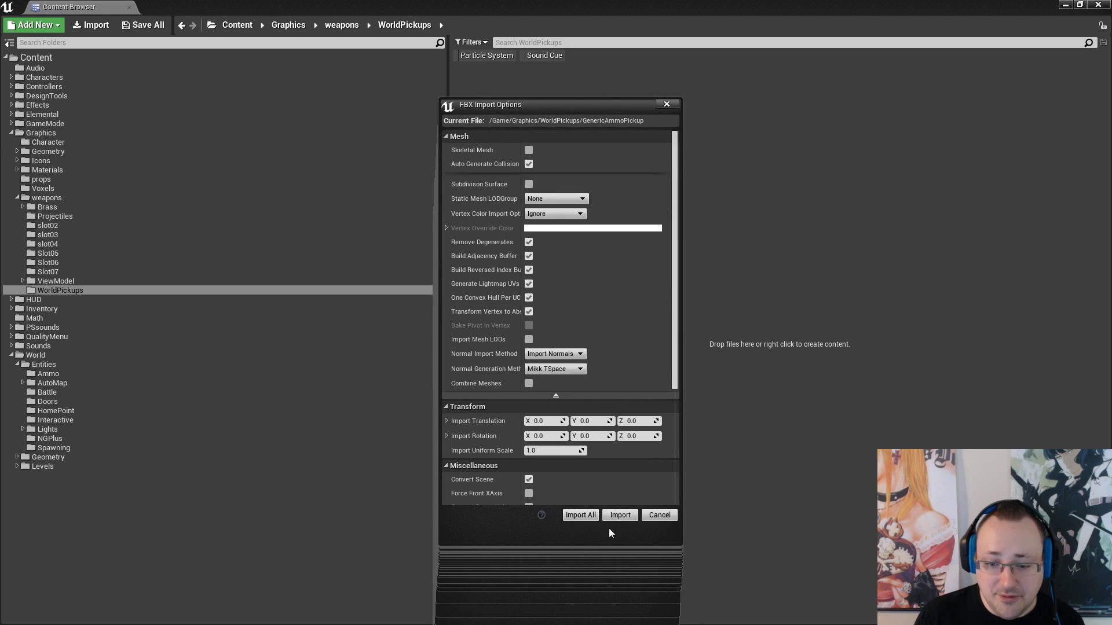
left_click(621, 515)
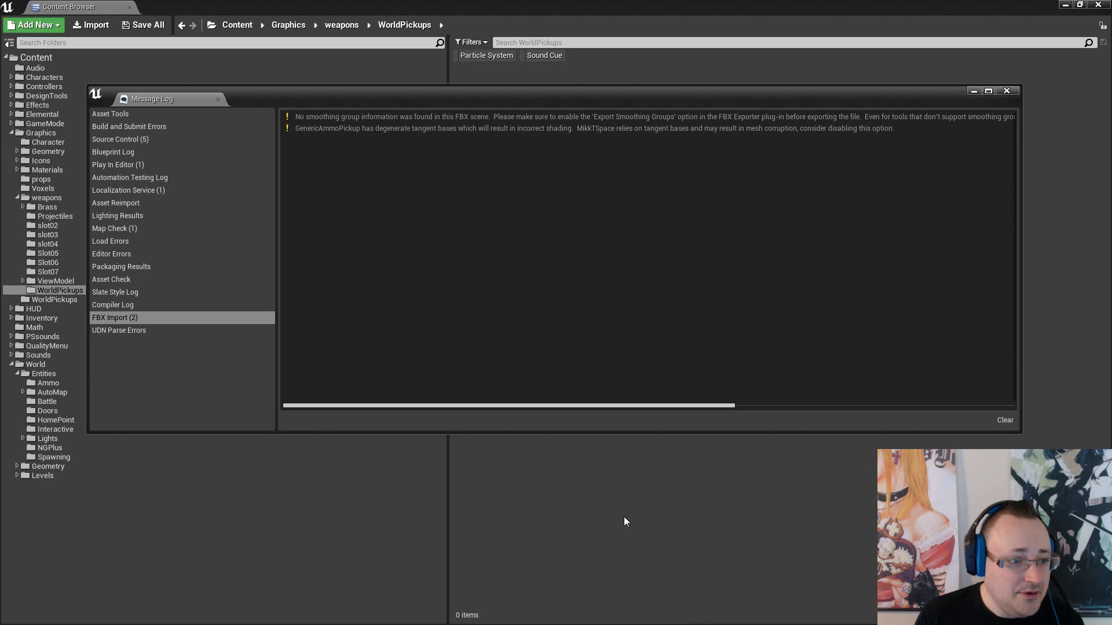
left_click(1006, 91)
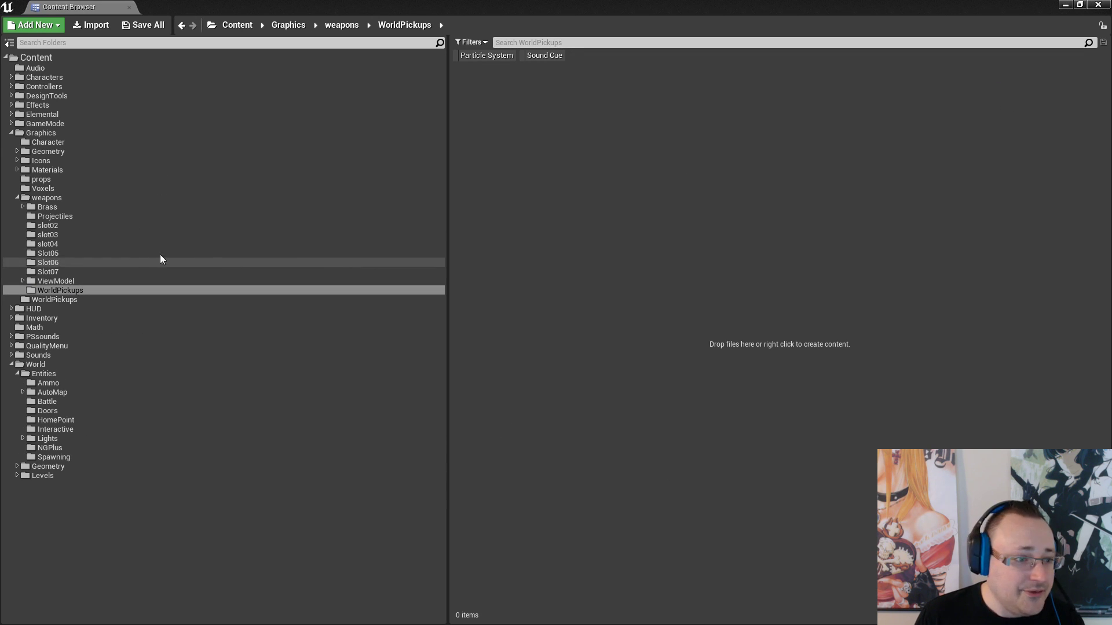
Fix up redirectors in the Graphics folder and open its WorldPickups subfolder
left_click(18, 197)
right_click(34, 135)
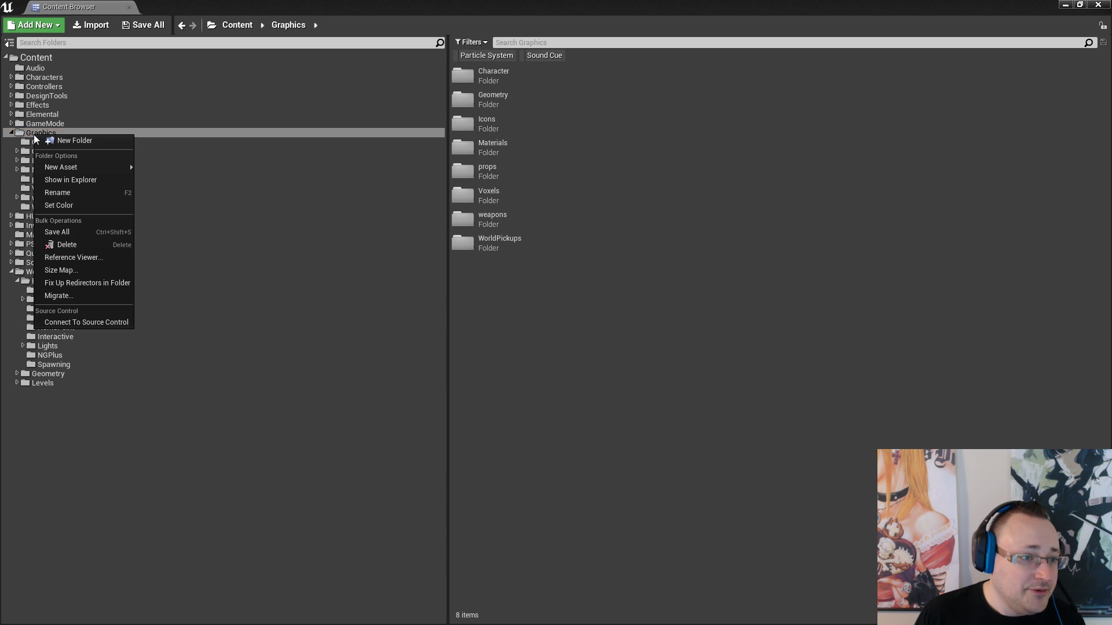
left_click(83, 283)
left_click(55, 207)
Open the palette material, place its Texture Sample node beside the main material node, and save the material
left_click(539, 131)
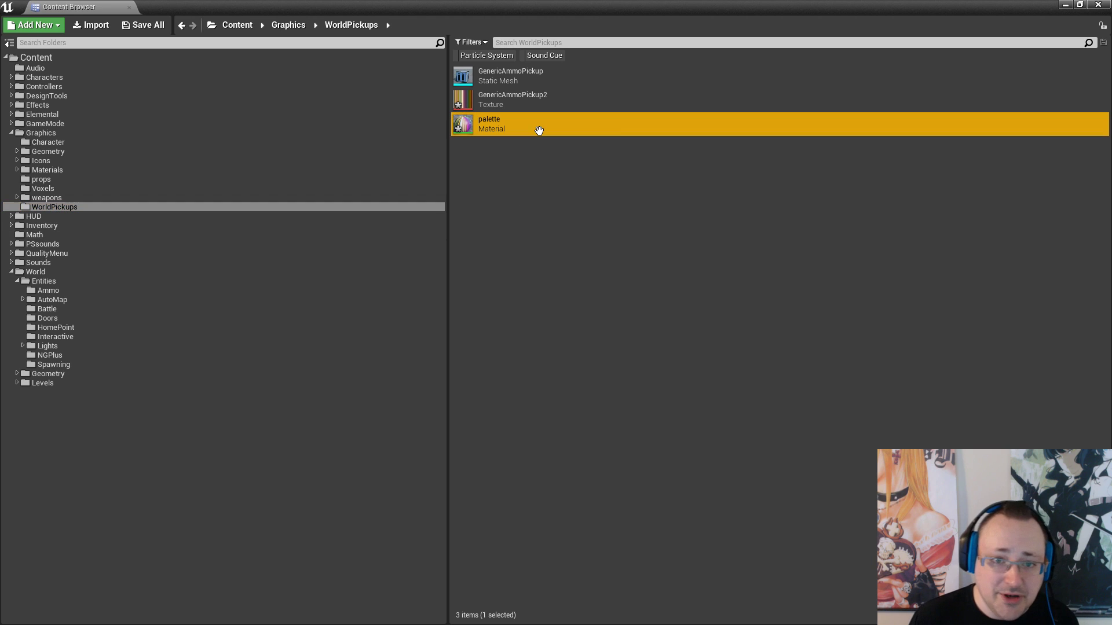
double_click(523, 131)
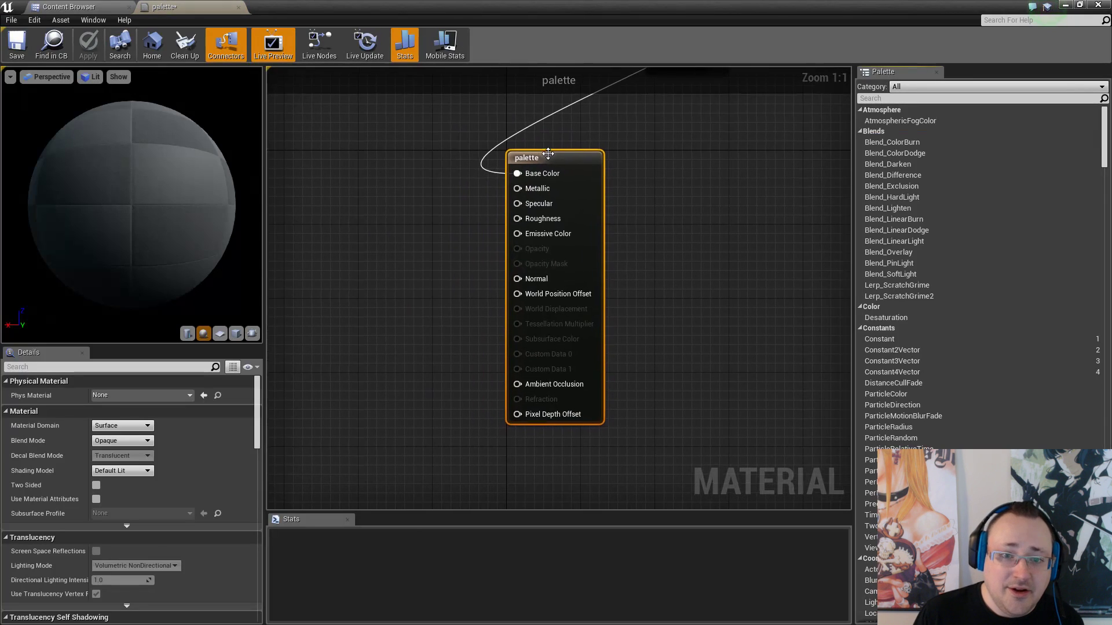
right_click_drag(731, 122, 761, 290)
left_click_drag(723, 149, 440, 336)
right_click_drag(556, 271, 635, 129)
left_click(607, 169)
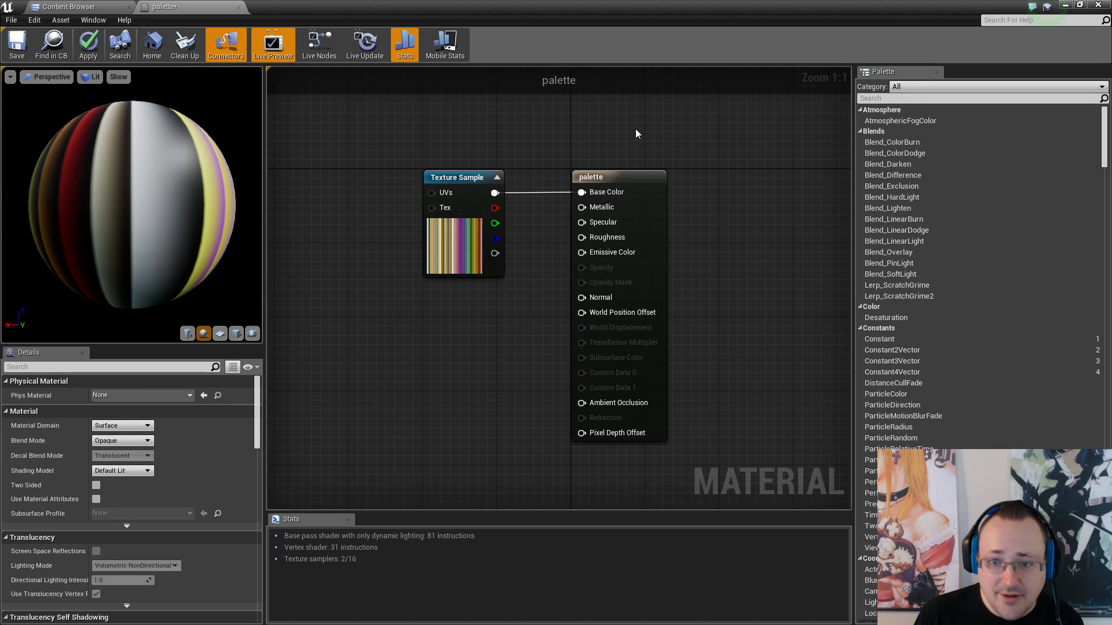
left_click(29, 49)
Return to the Content Browser and save the unsaved GenericAmmoPickup2 texture
left_click(99, 8)
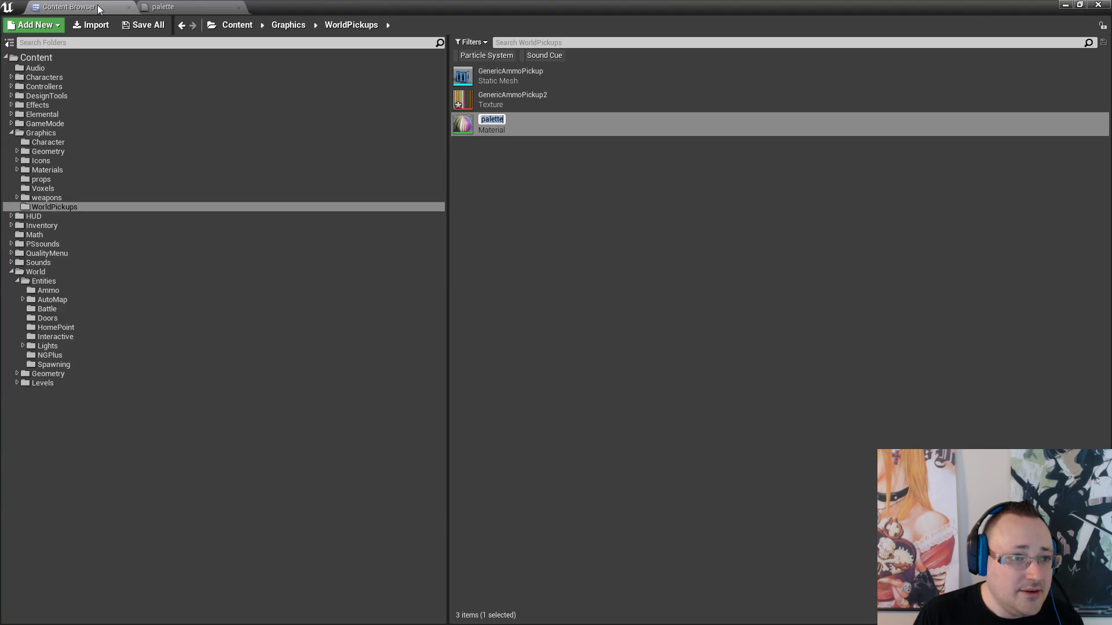
left_click(489, 164)
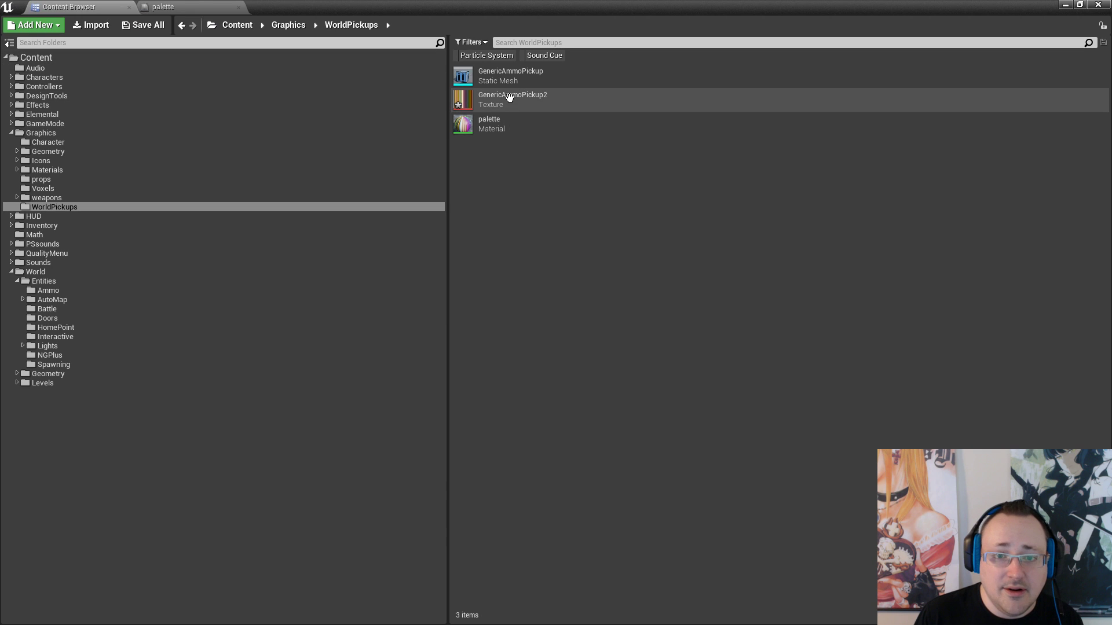
left_click(143, 25)
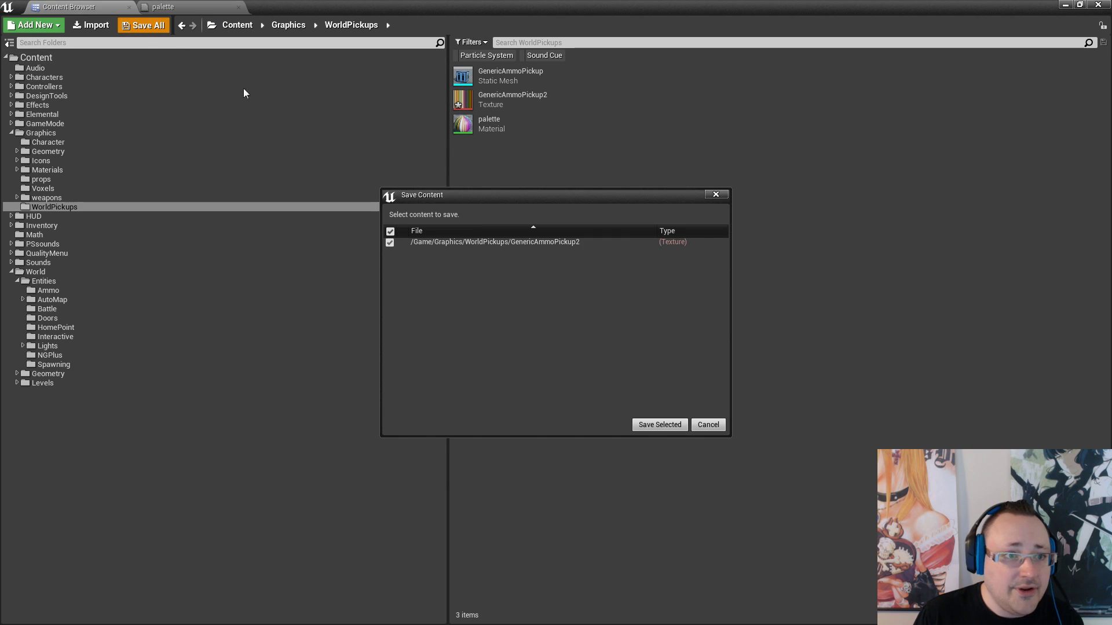
left_click(646, 423)
Rename the GenericAmmoPickup2 texture in WorldPickups as WorldPickup_Pallette
left_click(504, 97)
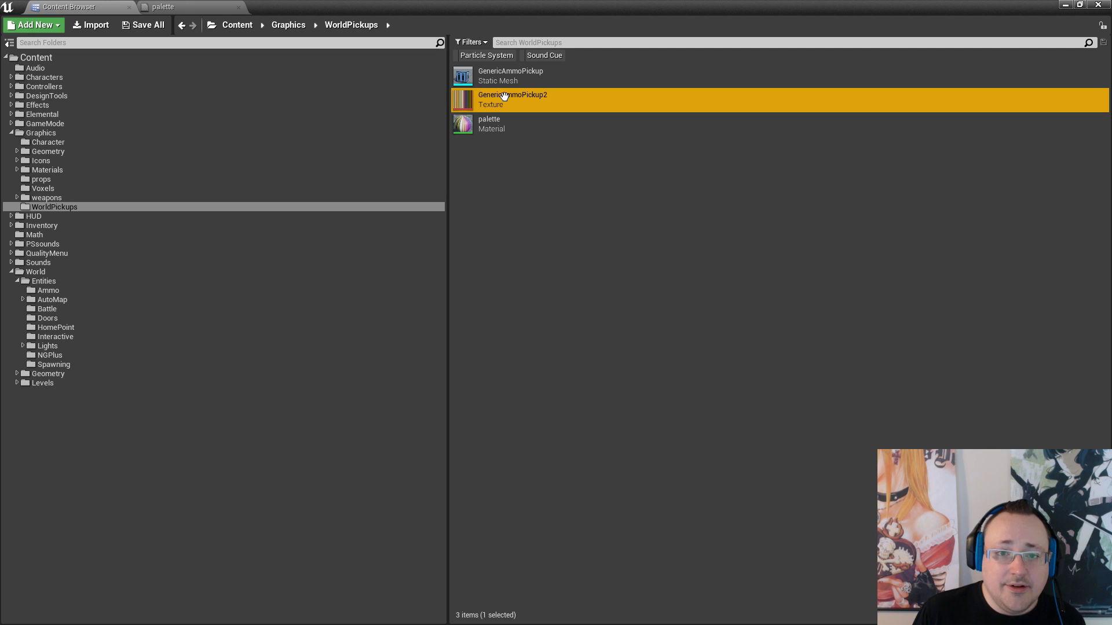
key("F2")
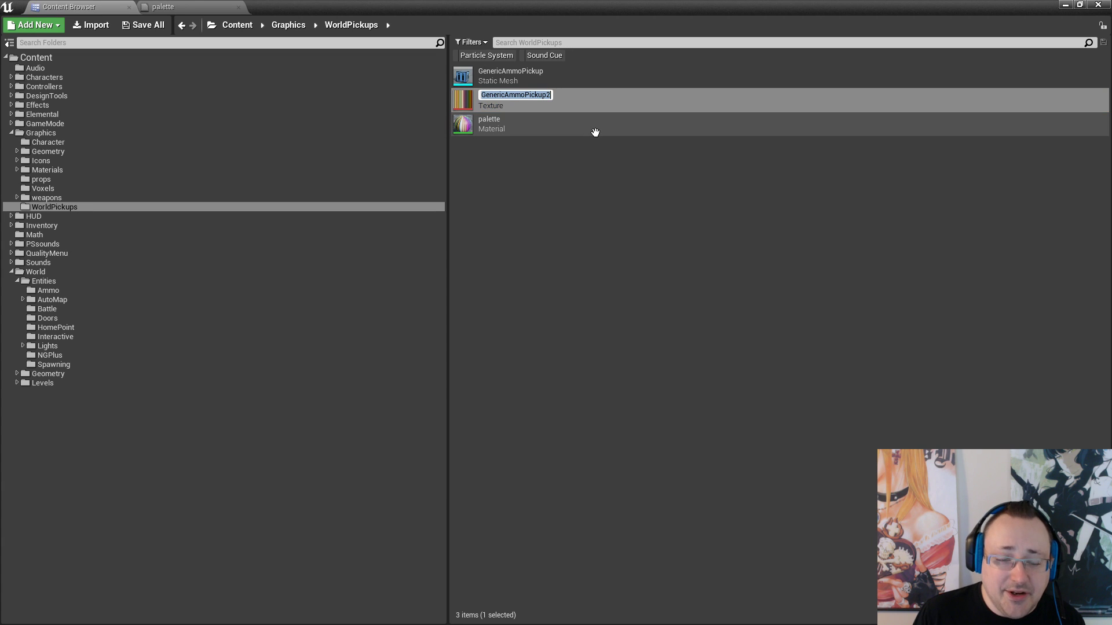
type("World")
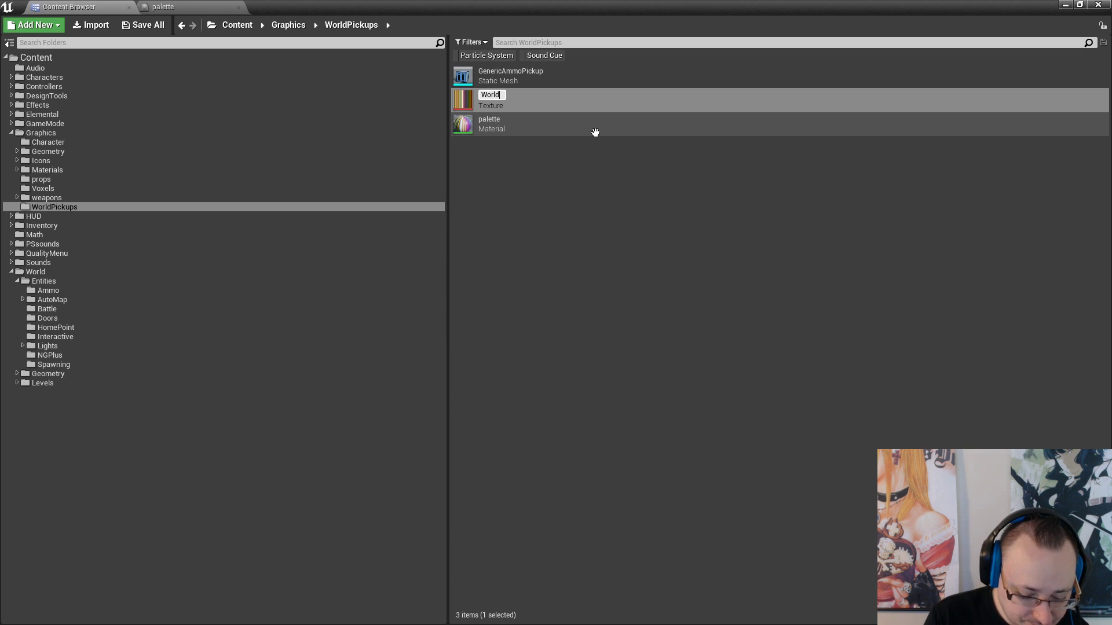
type("Pi")
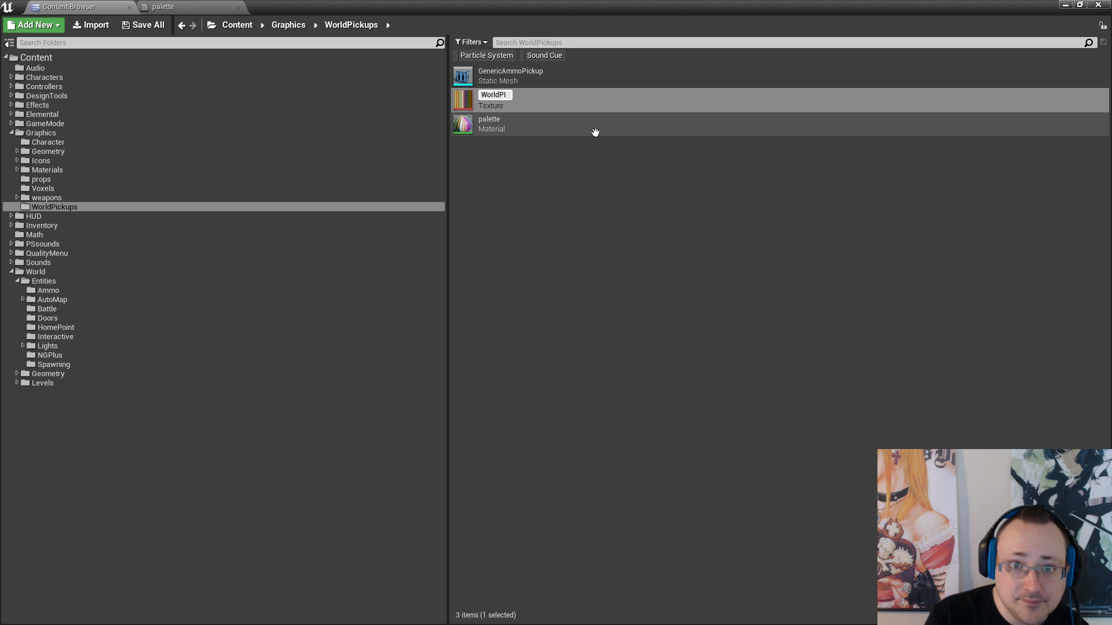
type("ck")
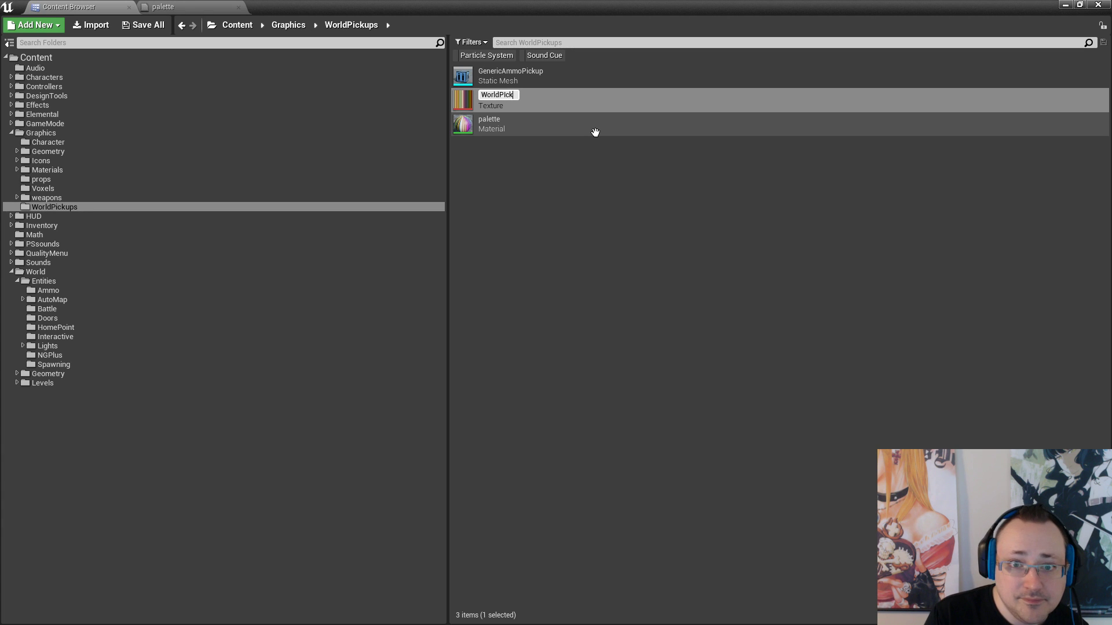
key("BackSpace")
key("BackSpace")
key("BackSpace")
type("i")
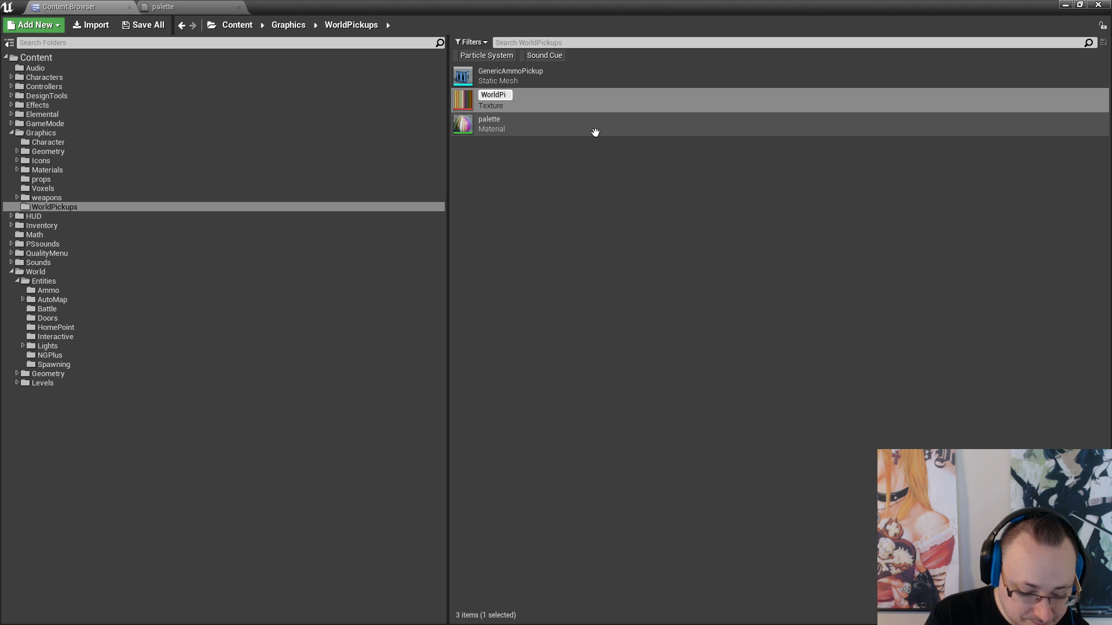
type("ckup")
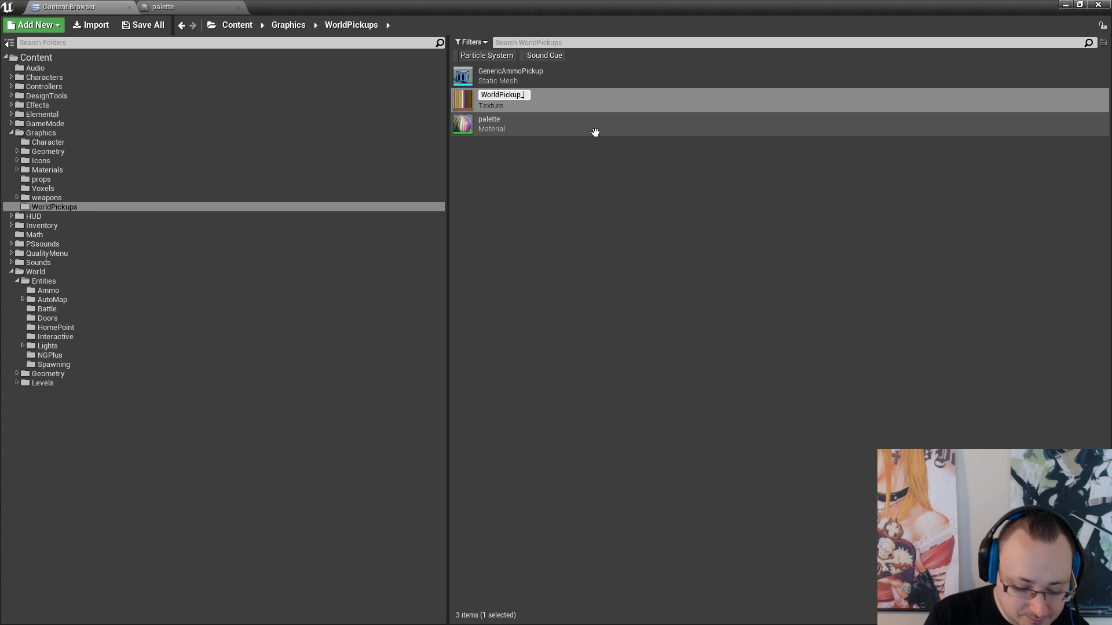
type("_Palle")
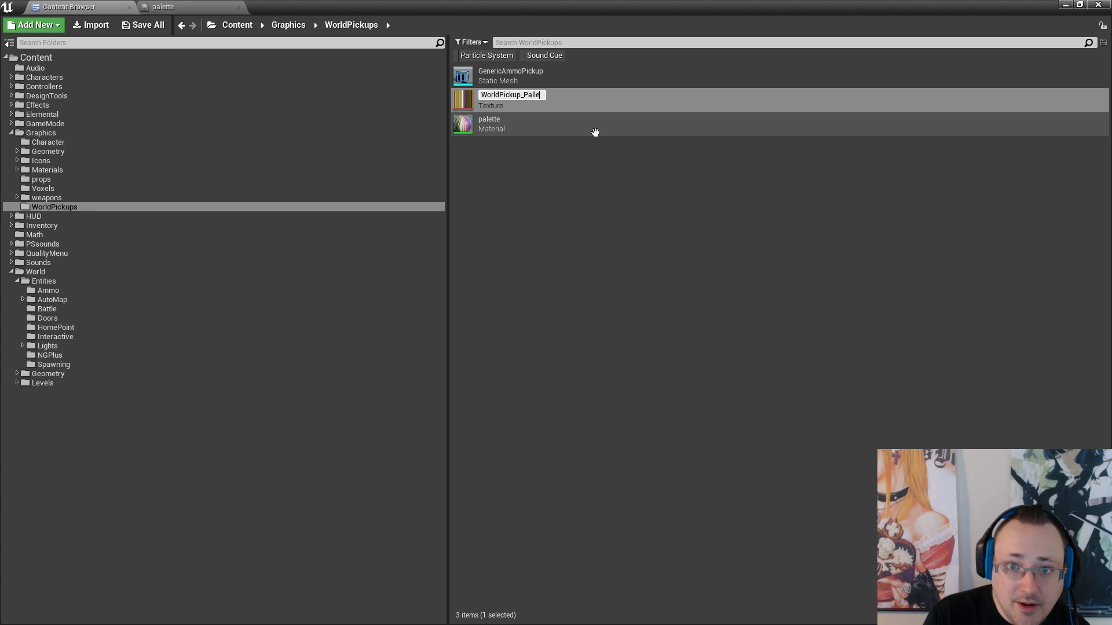
type("tte")
key("Return")
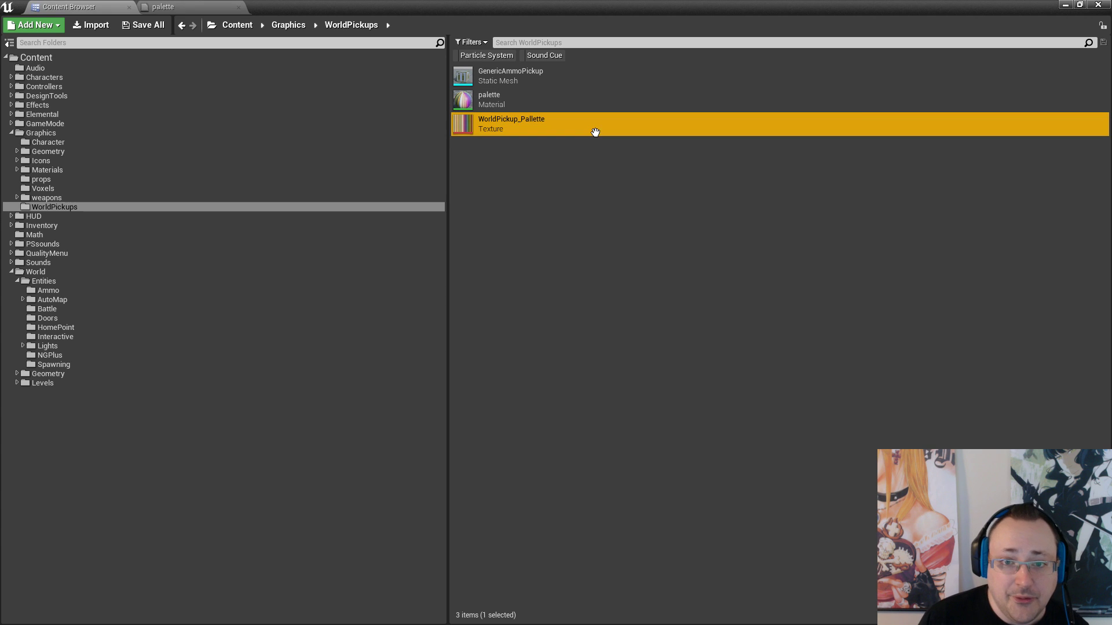
Rename the palette material in WorldPickups as WorldPickup_Mat
left_click(528, 173)
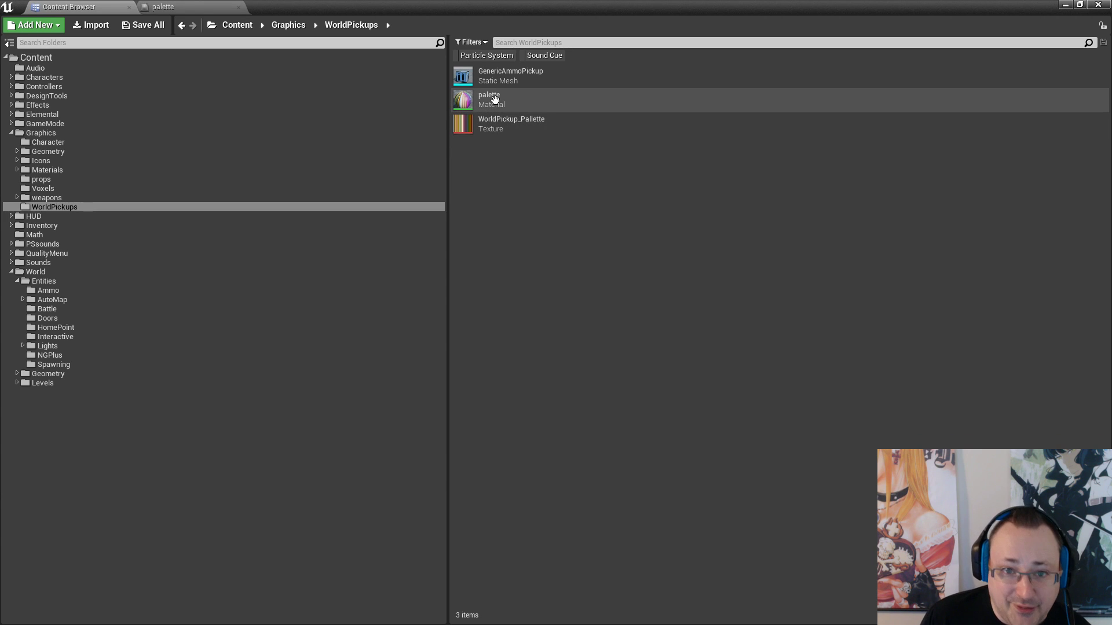
left_click(496, 99)
key("F2")
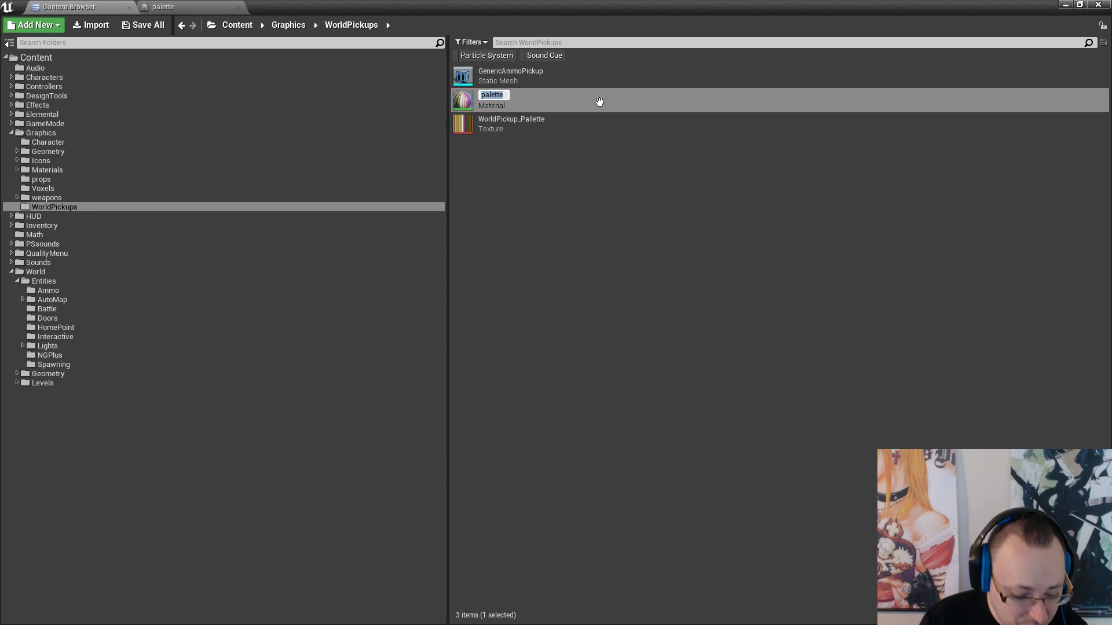
type("World")
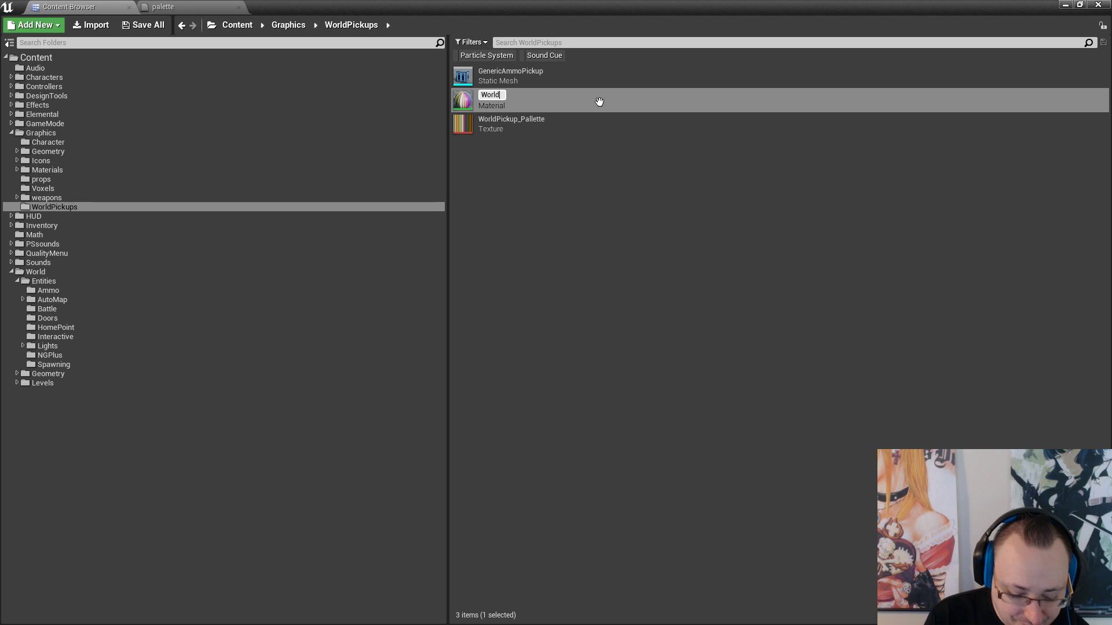
type("Picku")
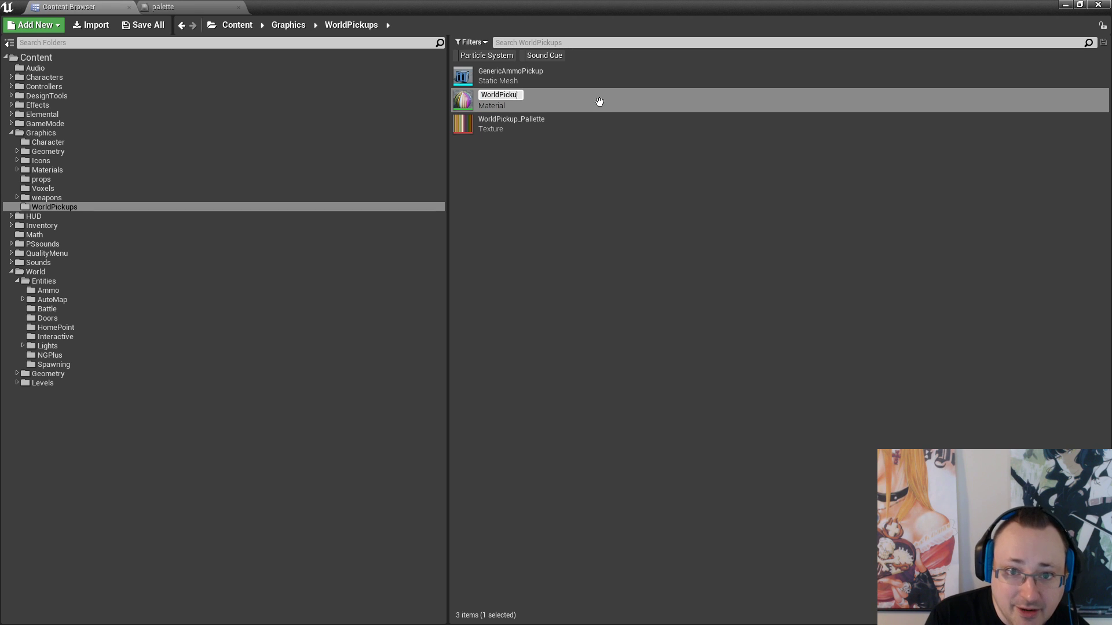
type("p")
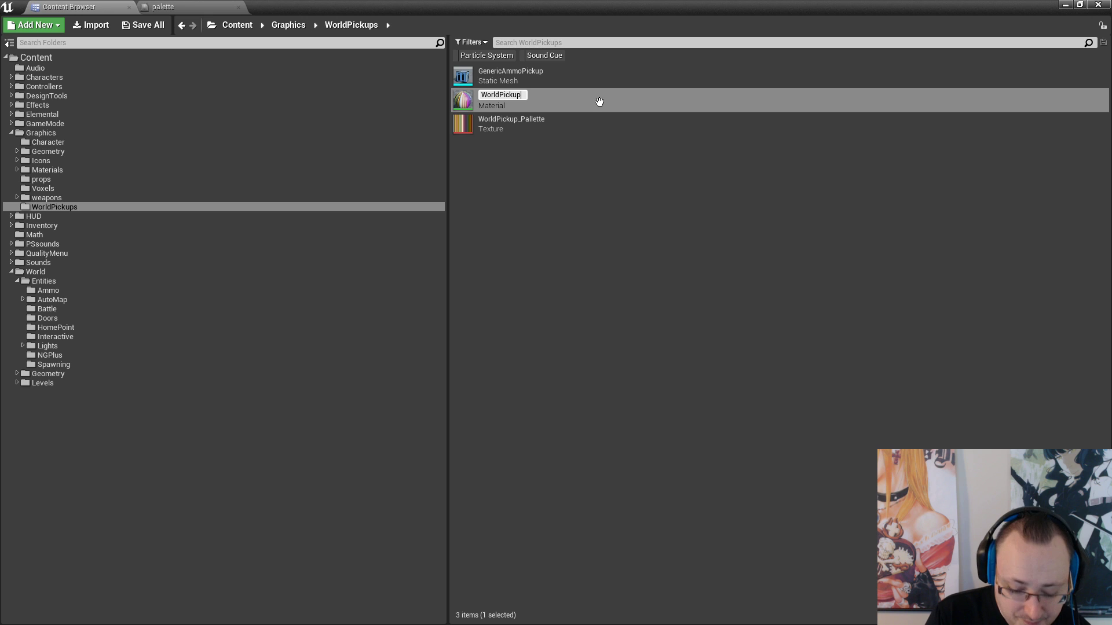
type("_,")
key("BackSpace")
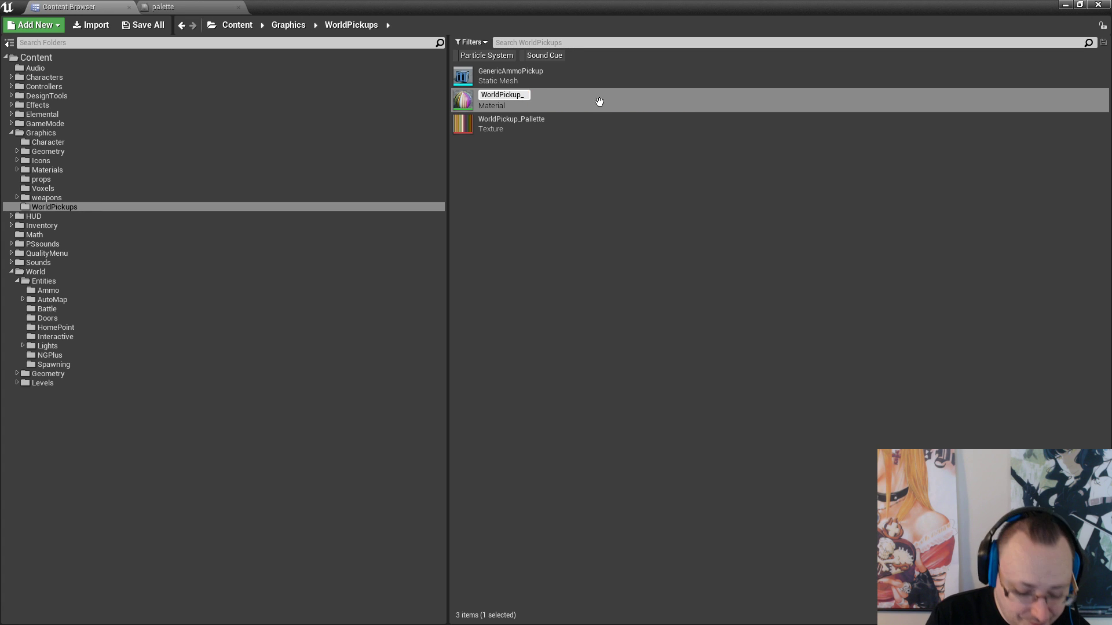
type("Mat")
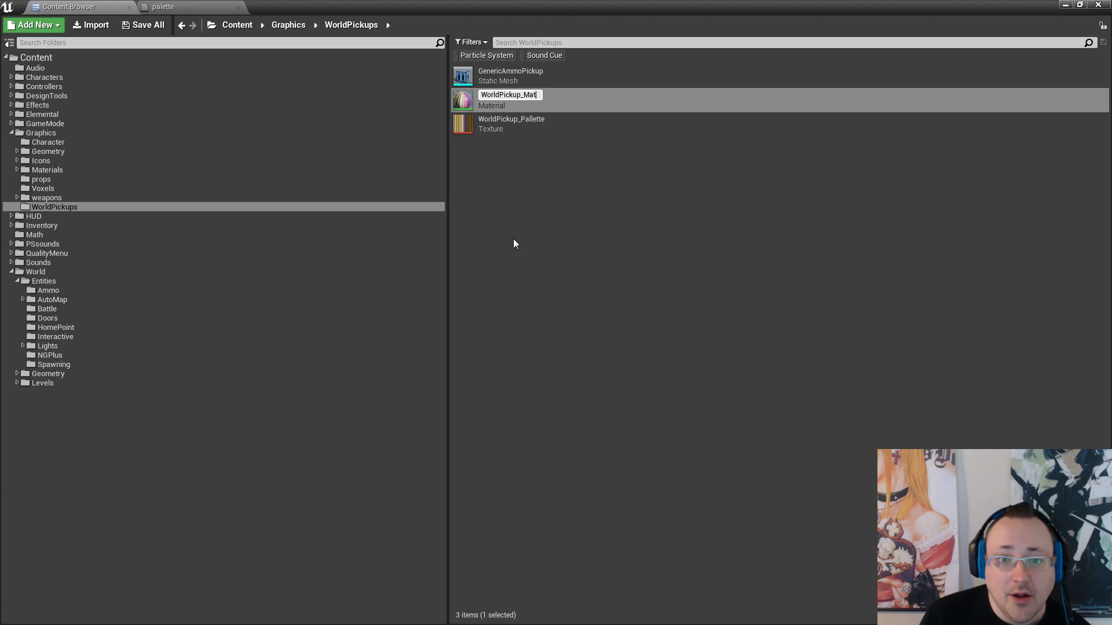
key("Return")
Fix up redirectors in the WorldPickups folder
right_click(71, 206)
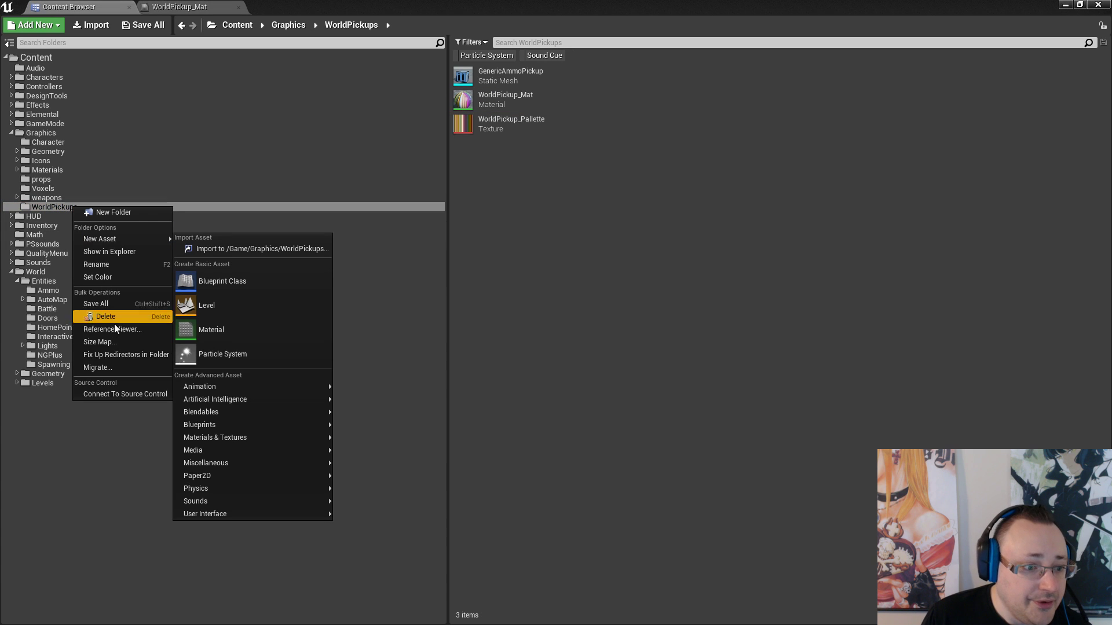
left_click(117, 355)
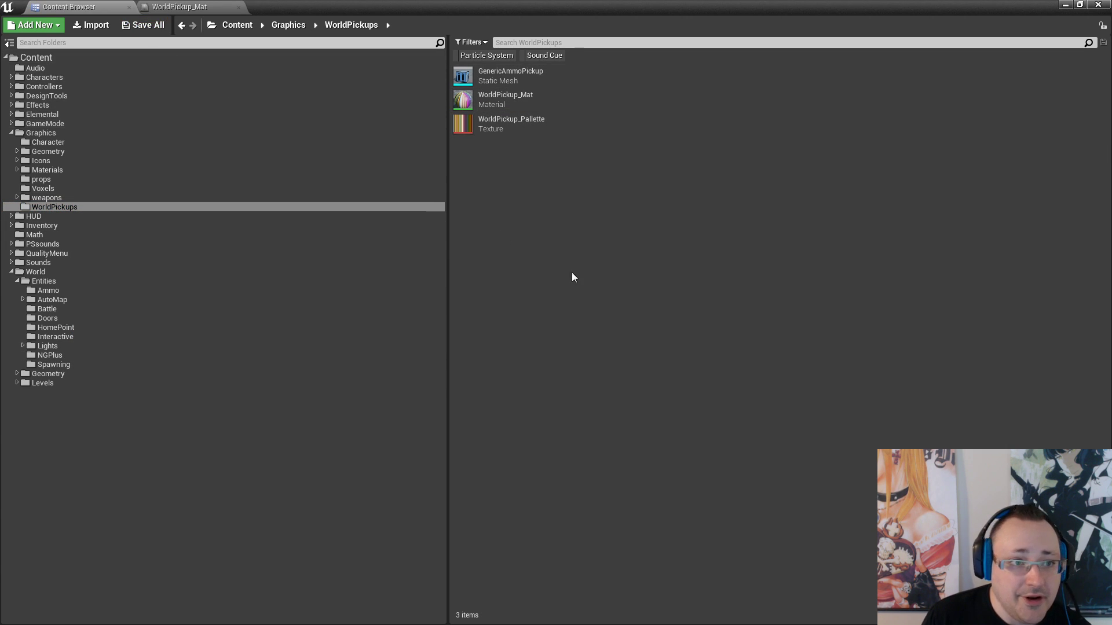
left_click(520, 100)
left_click(520, 119)
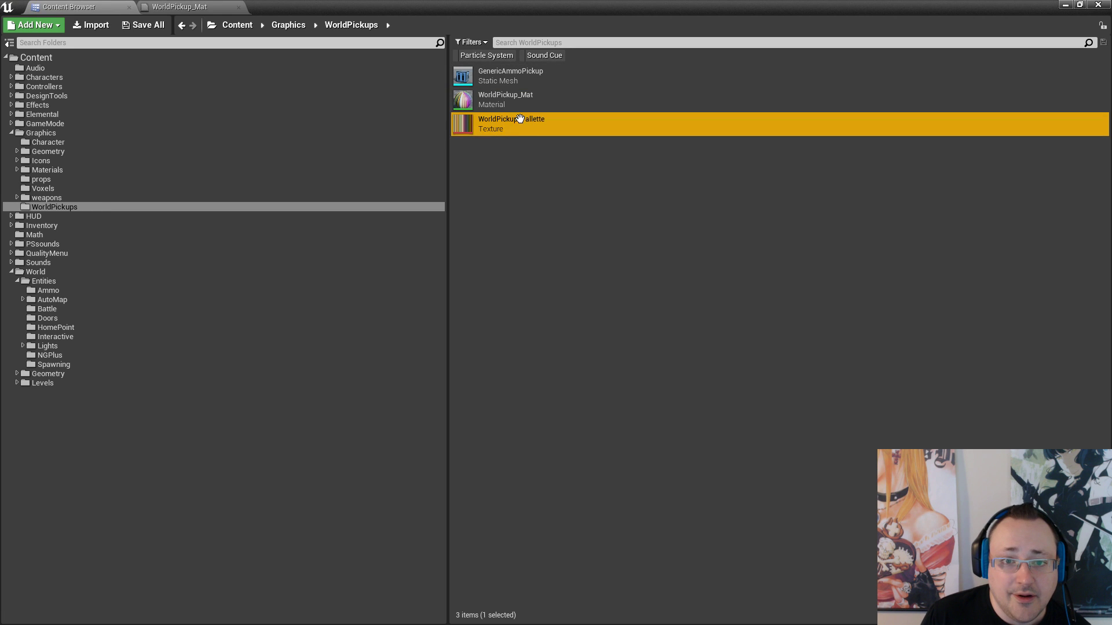
left_click(513, 101)
left_click(508, 118)
Open the GenericAmmoPickup static mesh to check its model and material, and return to the Content Browser
left_click(499, 76)
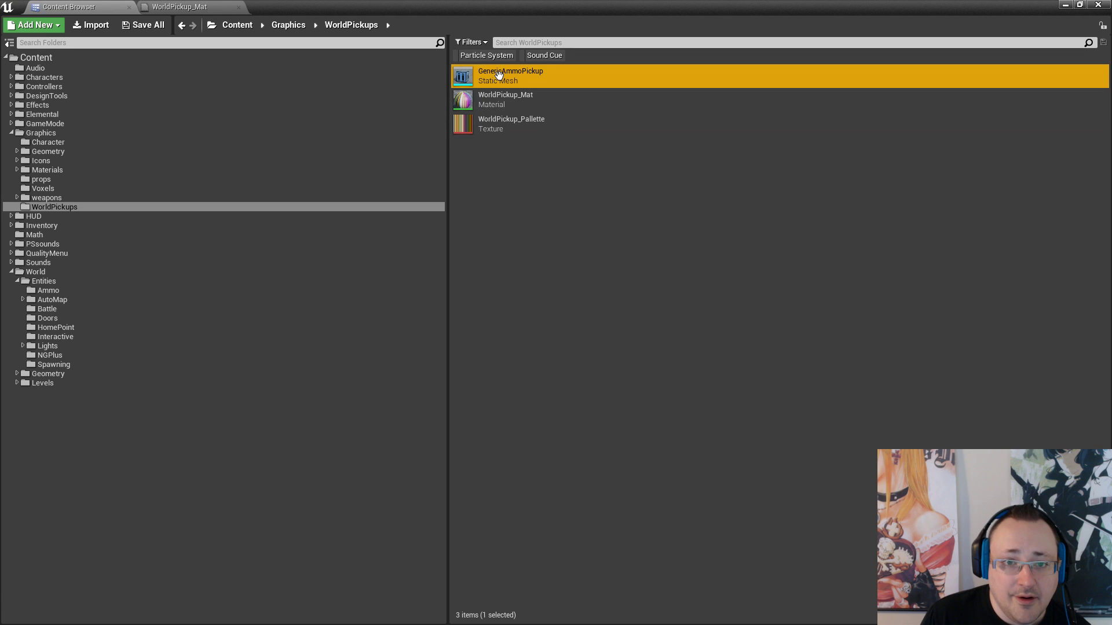
double_click(499, 75)
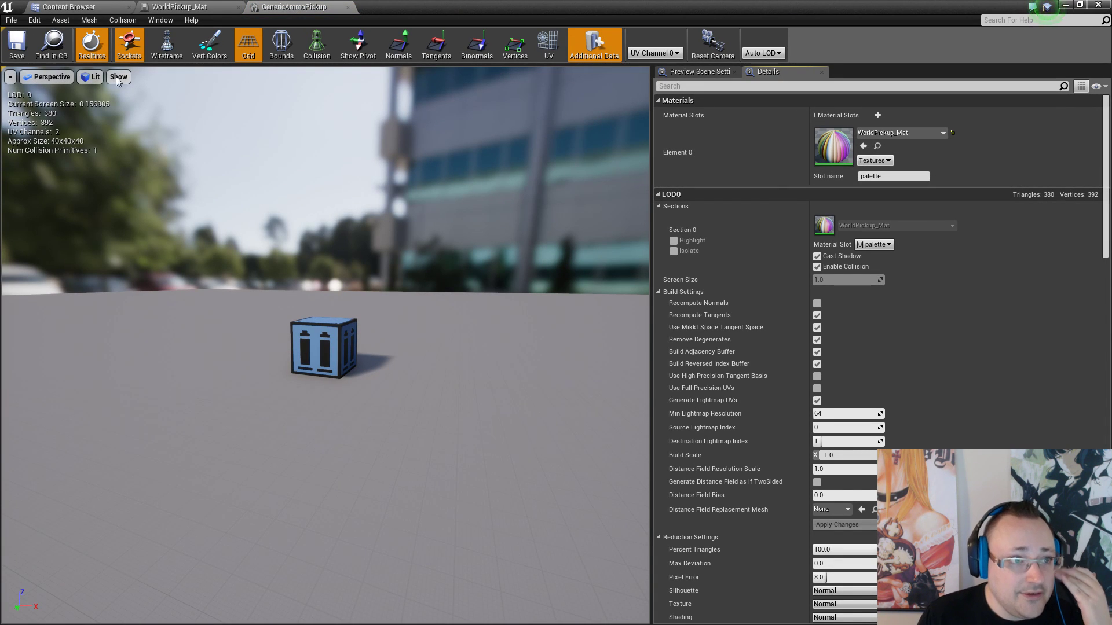
left_click(207, 7)
left_click(94, 6)
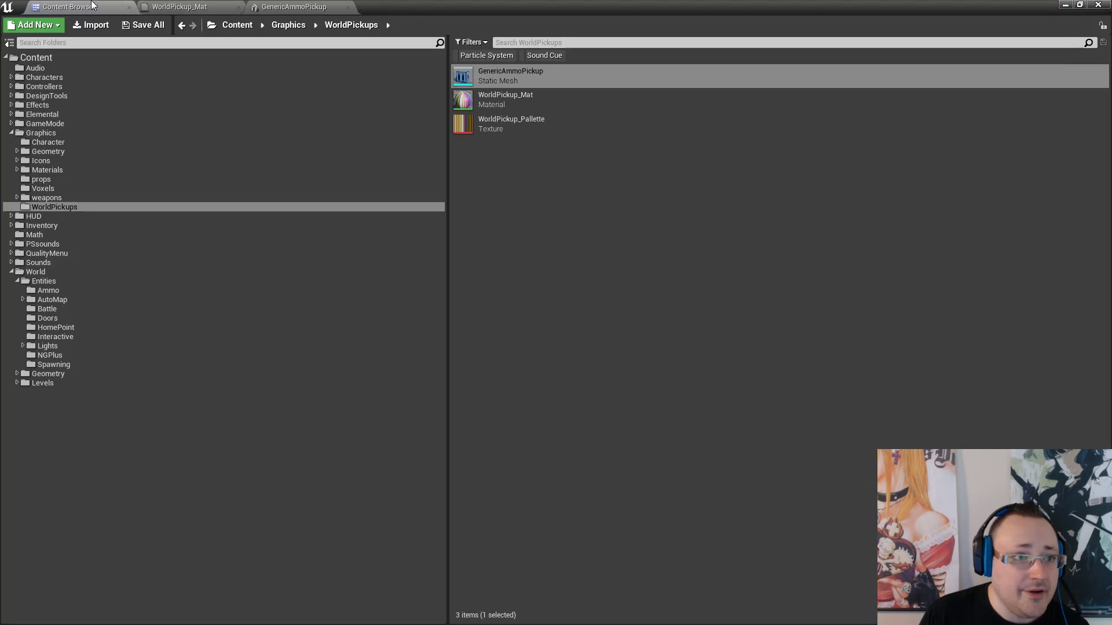
Show the WorldPickups folder in Windows Explorer to check its files, and close that window
right_click(51, 204)
left_click(80, 247)
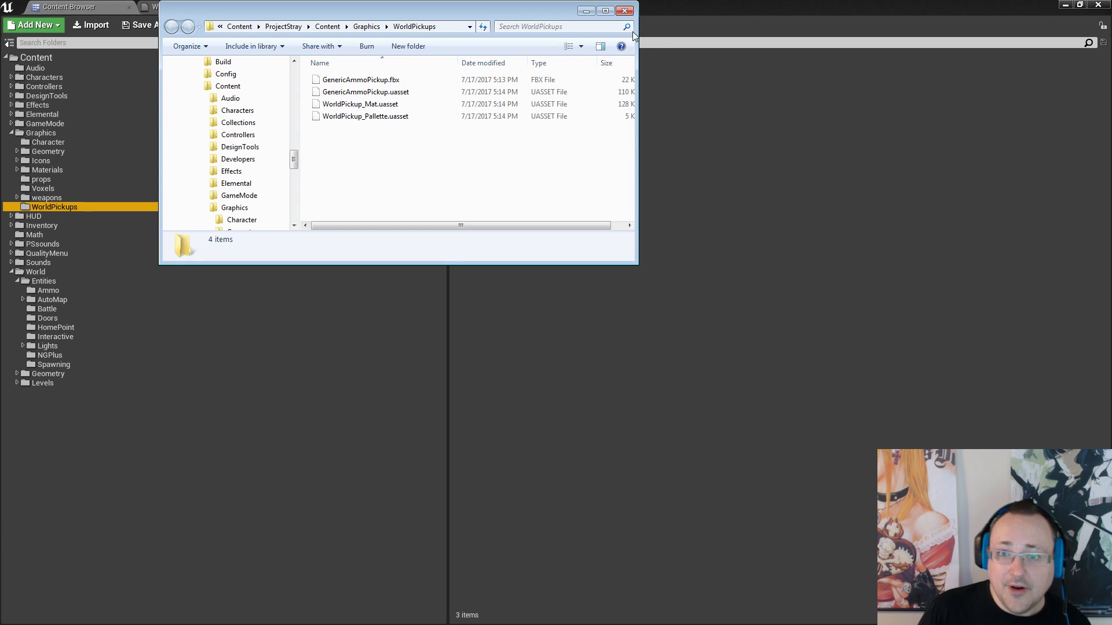
left_click(627, 15)
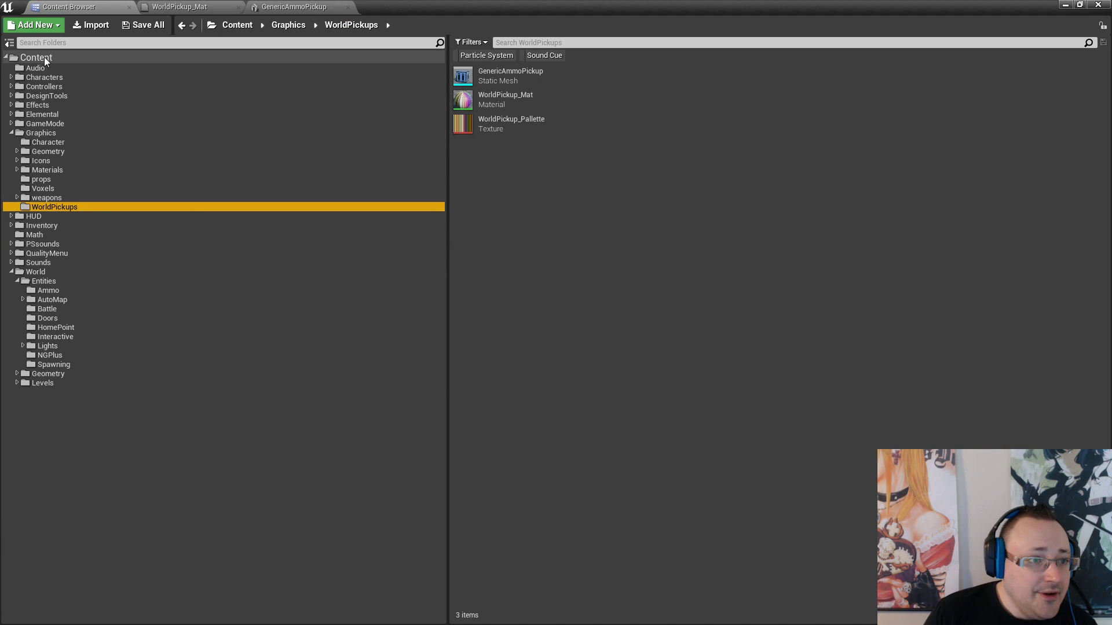
Fix up redirectors in the root Content folder and reopen Graphics/WorldPickups
right_click(44, 58)
left_click(67, 206)
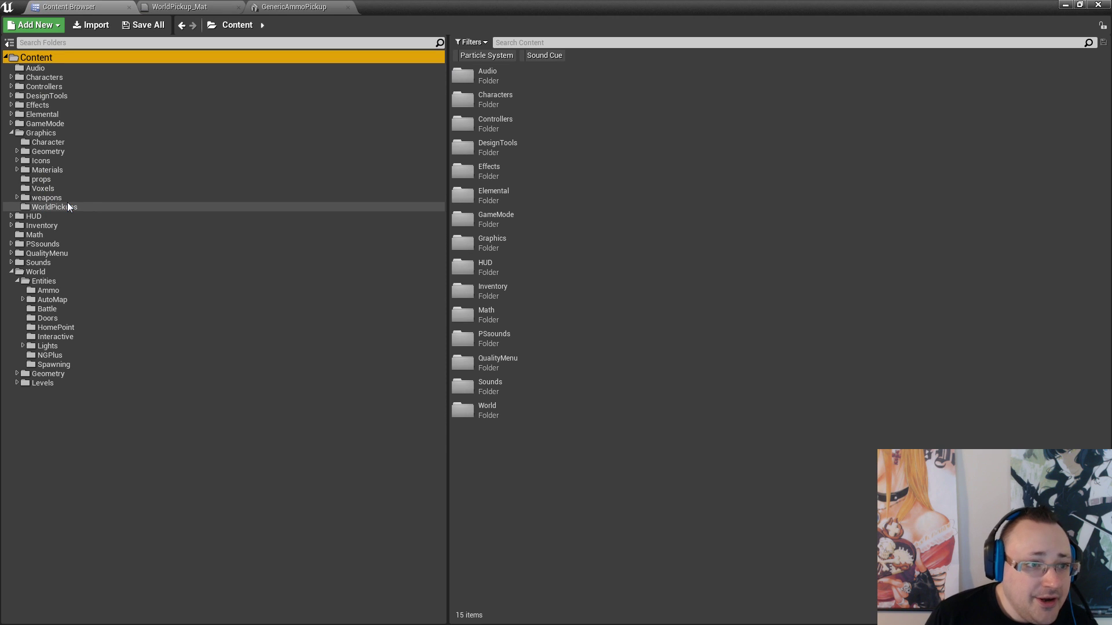
left_click(71, 209)
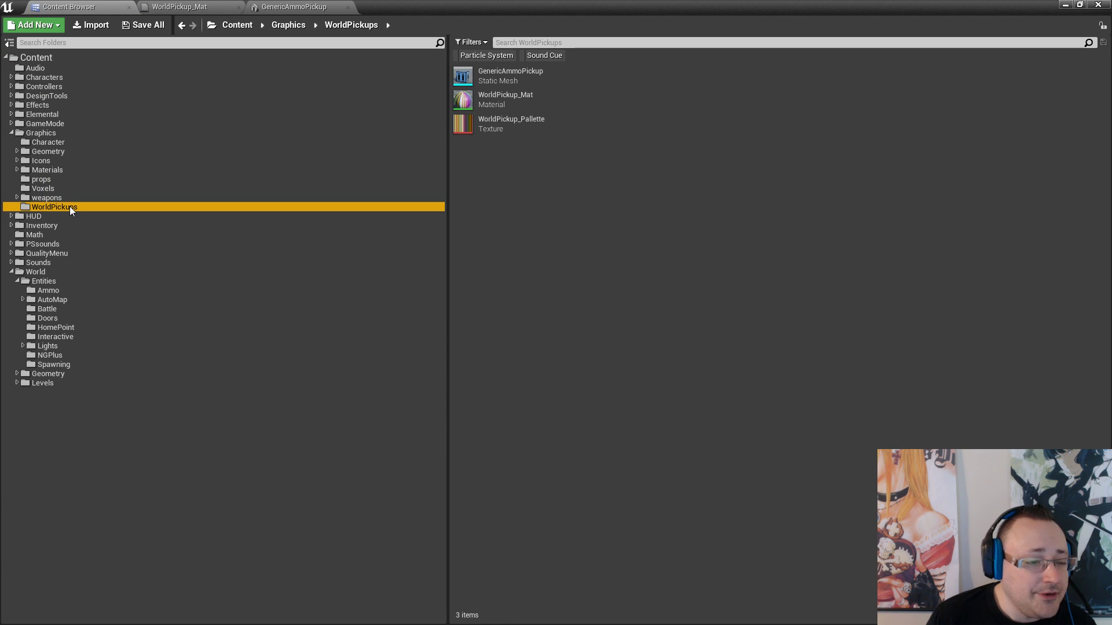
Find the PSGenericAmmo blueprint in World/Entities/Ammo, open it, and select its AmmoIcon component
left_click(18, 375)
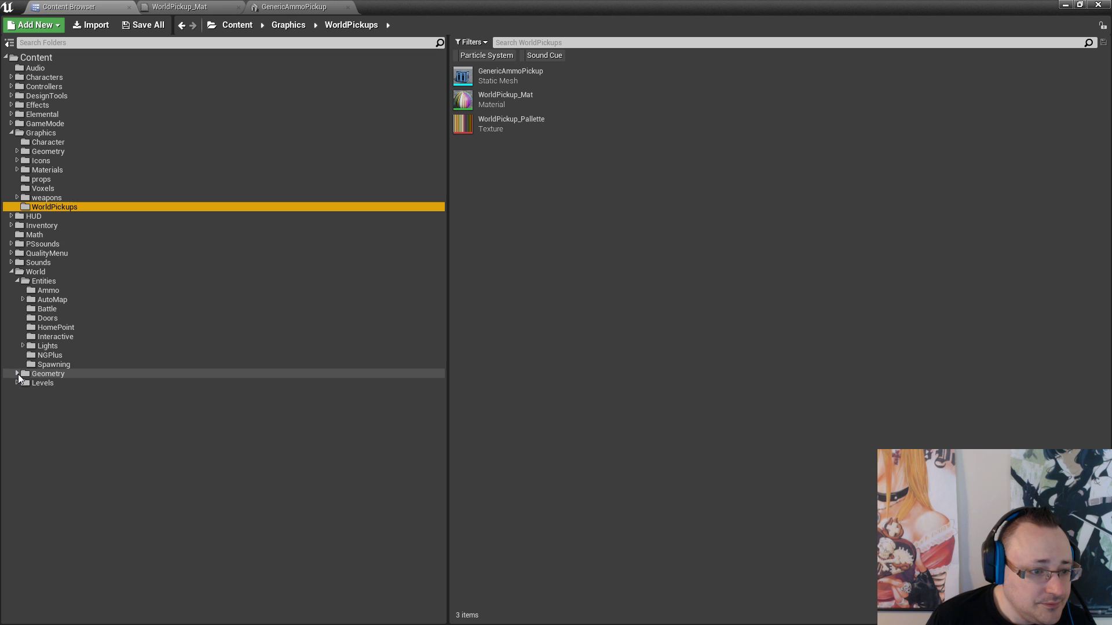
left_click(34, 336)
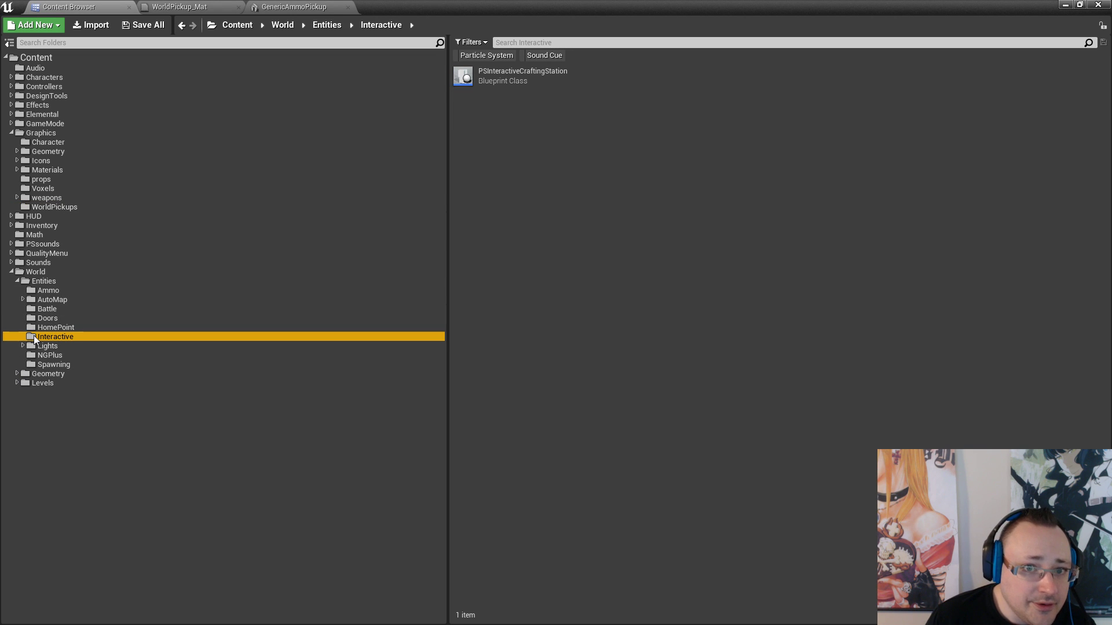
left_click(31, 365)
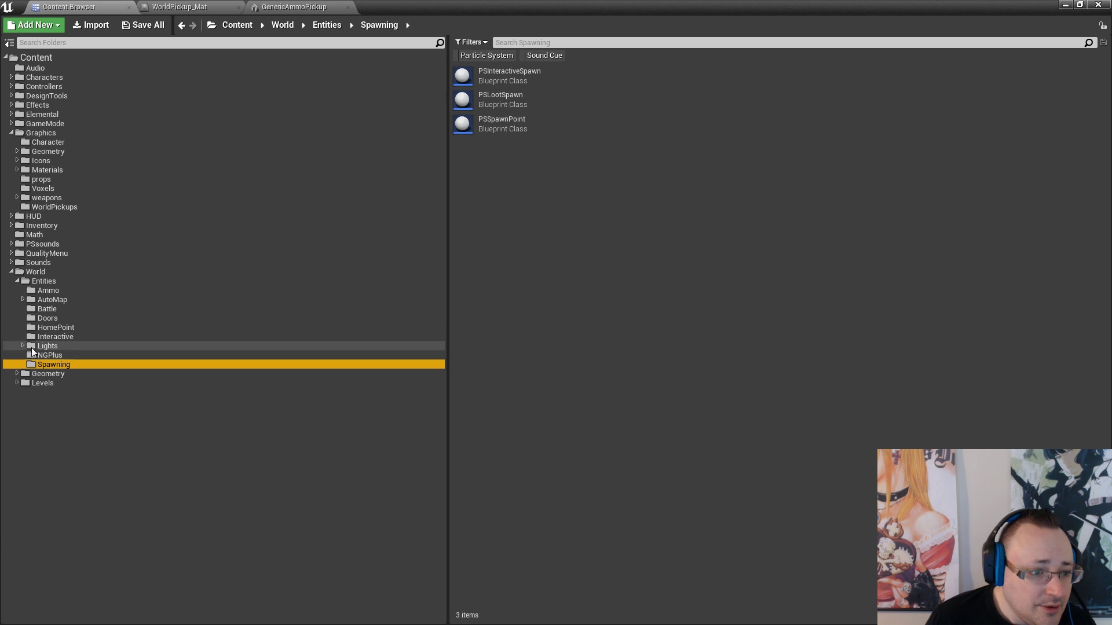
left_click(33, 290)
left_click(495, 102)
double_click(496, 78)
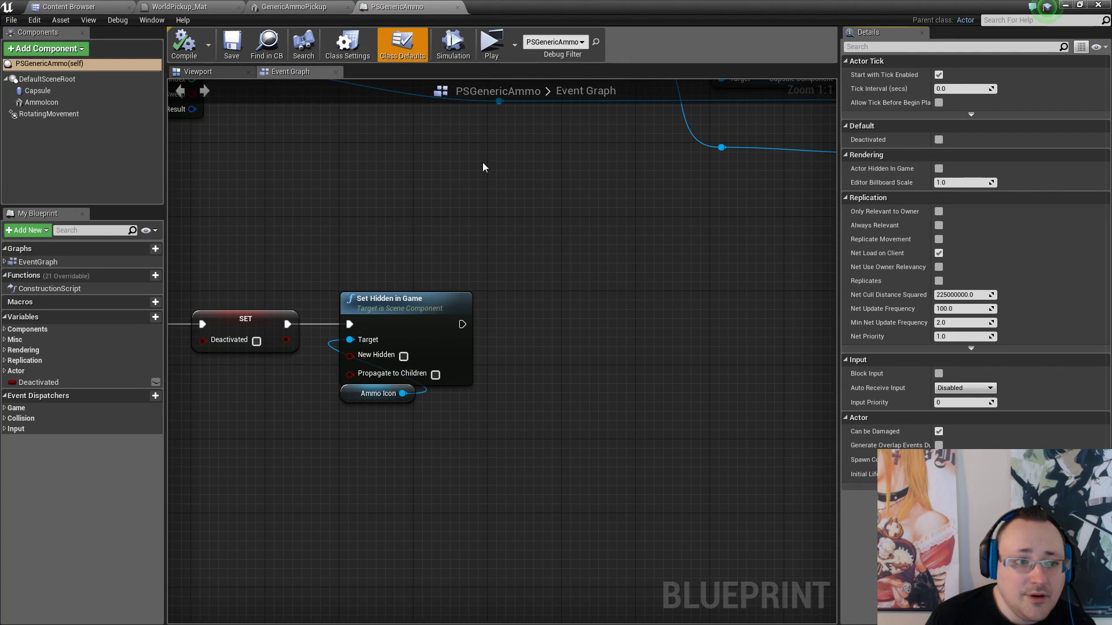
left_click(72, 105)
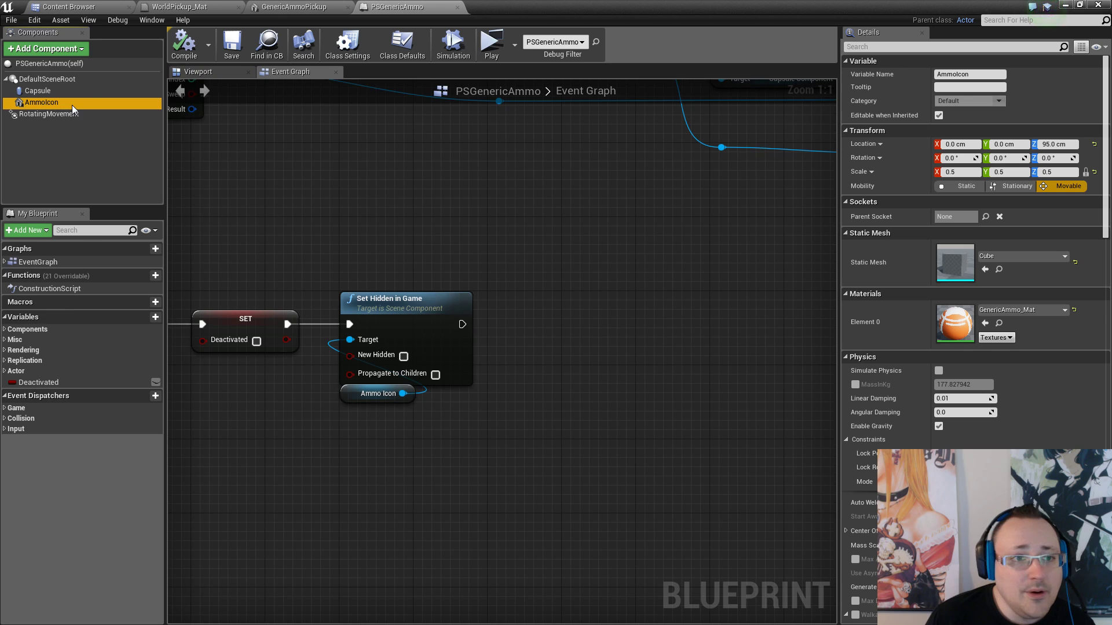
Select the GenericAmmoPickup static mesh in Graphics/WorldPickups, look over its mesh editor, and return to the PSGenericAmmo blueprint
left_click(116, 6)
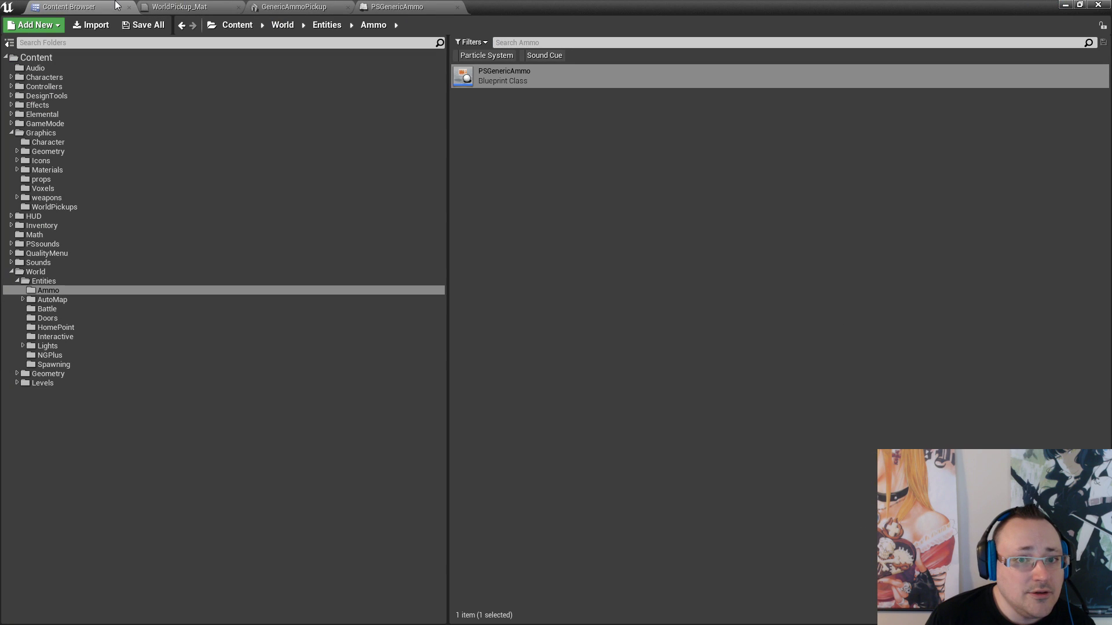
left_click(69, 206)
left_click(500, 73)
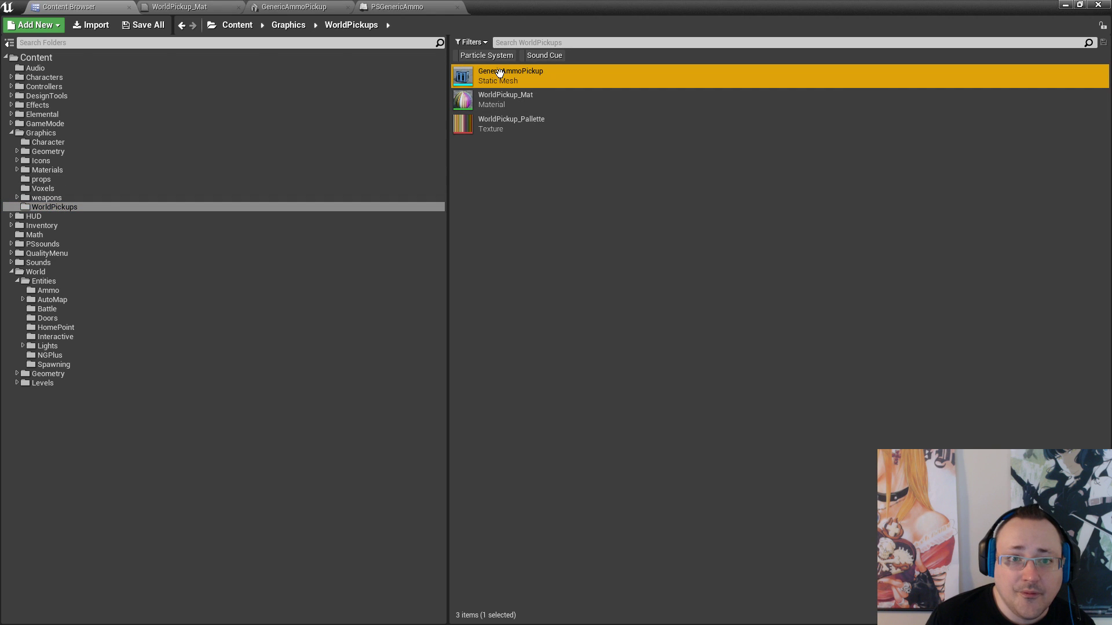
left_click(409, 6)
left_click(323, 6)
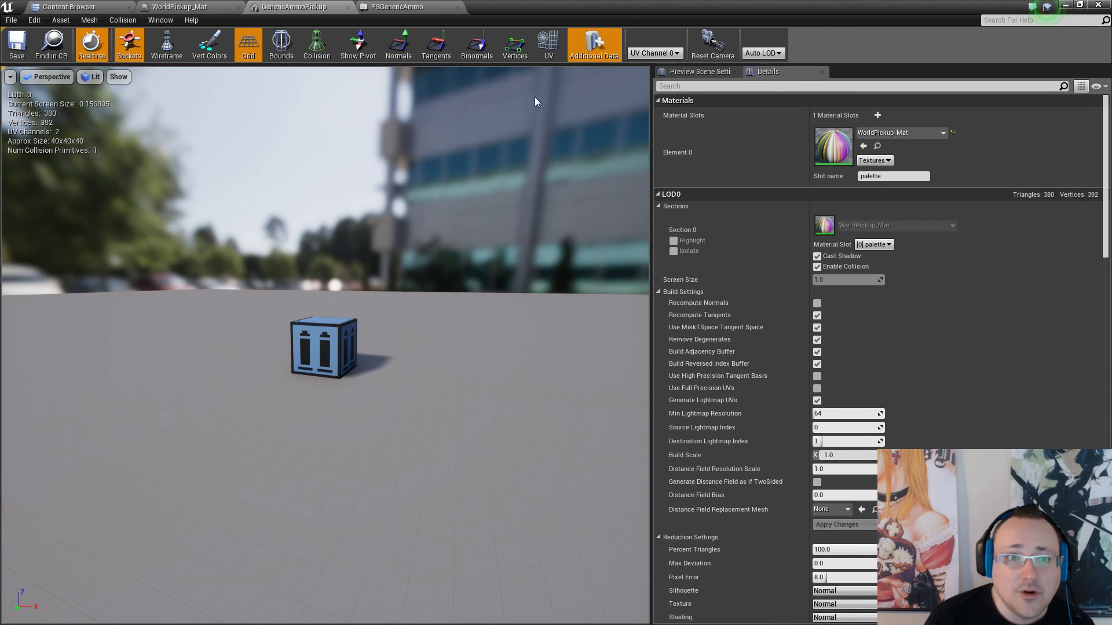
left_click(427, 6)
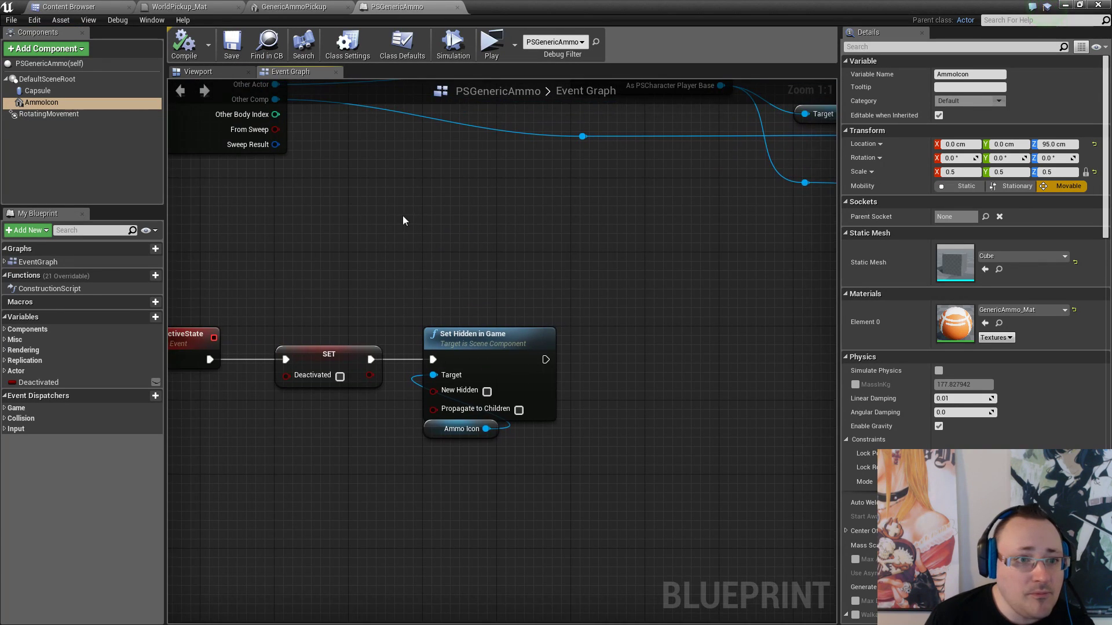
Assign the selected GenericAmmoPickup static mesh to the AmmoIcon component in PSGenericAmmo, then compile and save the blueprint
left_click(215, 70)
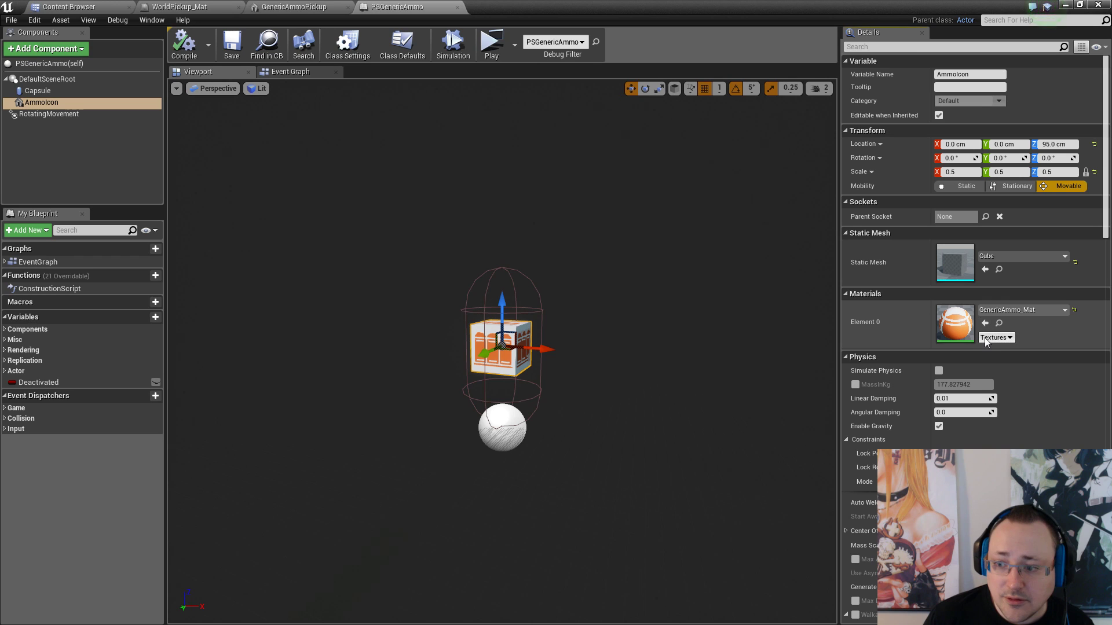
left_click(985, 270)
mouse_move(712, 316)
right_mouse_down()
mouse_move(728, 309)
mouse_move(727, 284)
mouse_move(675, 311)
mouse_move(691, 309)
right_mouse_up()
key("w")
key("d")
key("w")
key("a")
key("a")
left_click(176, 44)
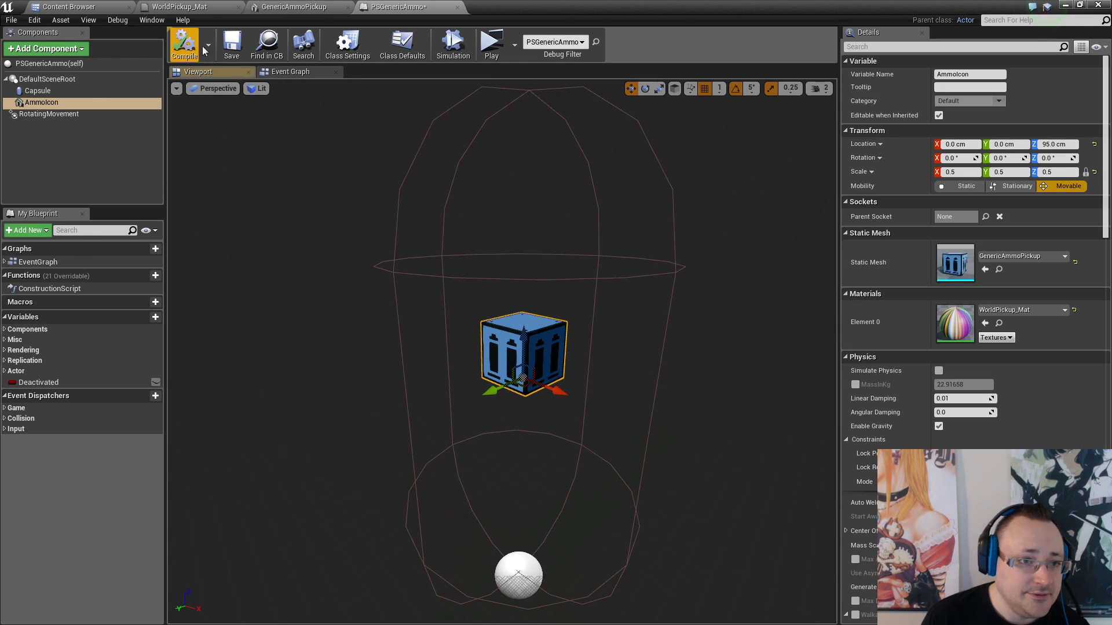
left_click(230, 43)
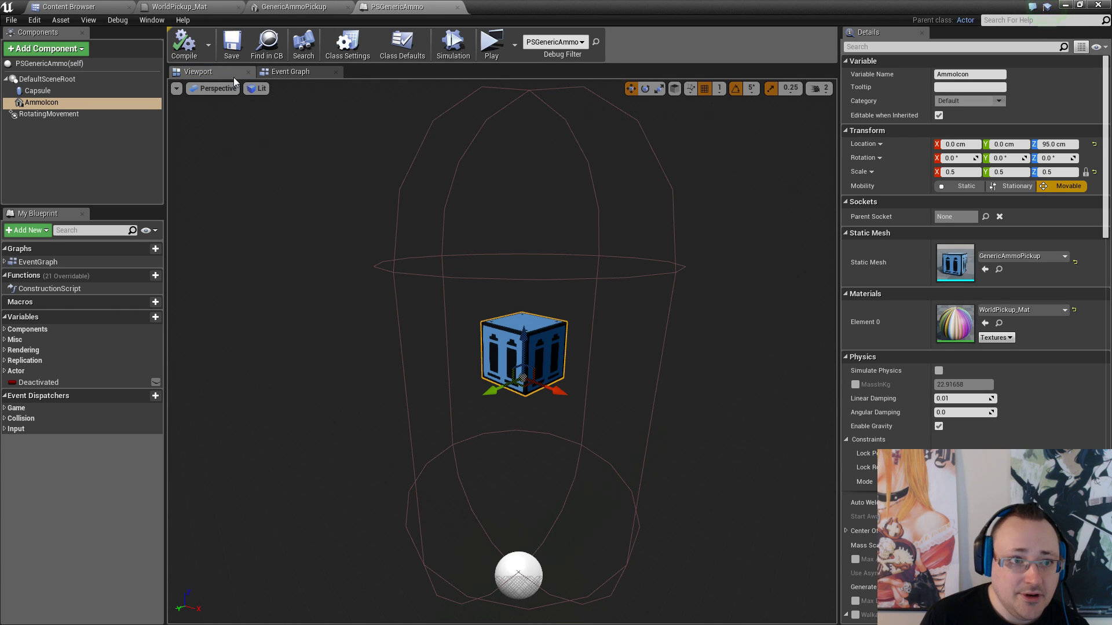
Switch to Blender and set the GenericAmmoPickup object's scale to 0.05 on the X, Y and Z axes
key("alt+Tab")
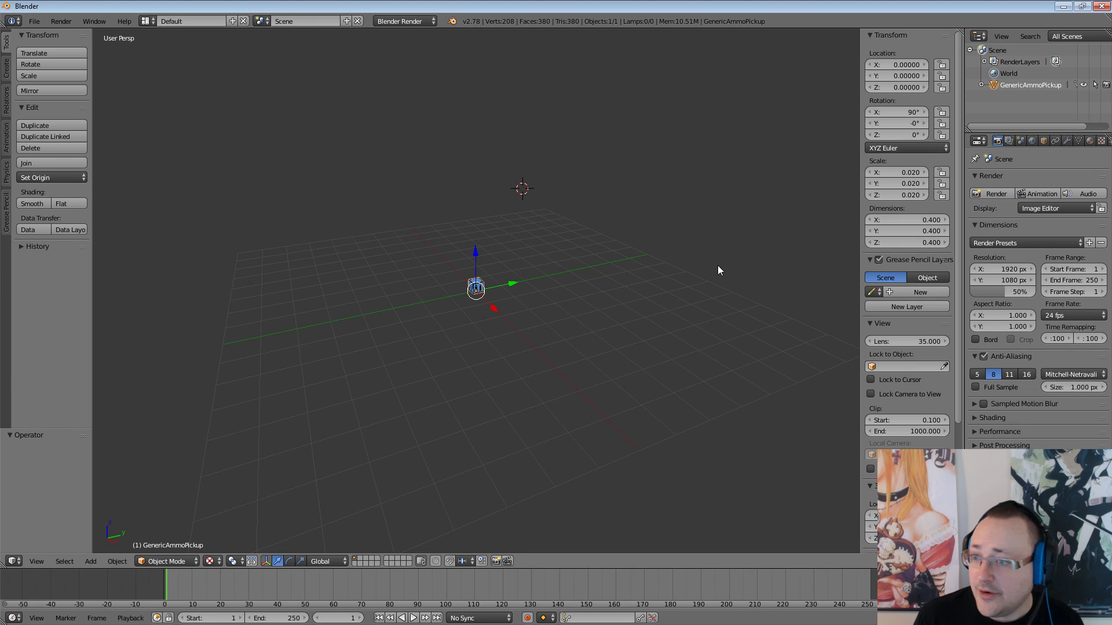
left_click(910, 172)
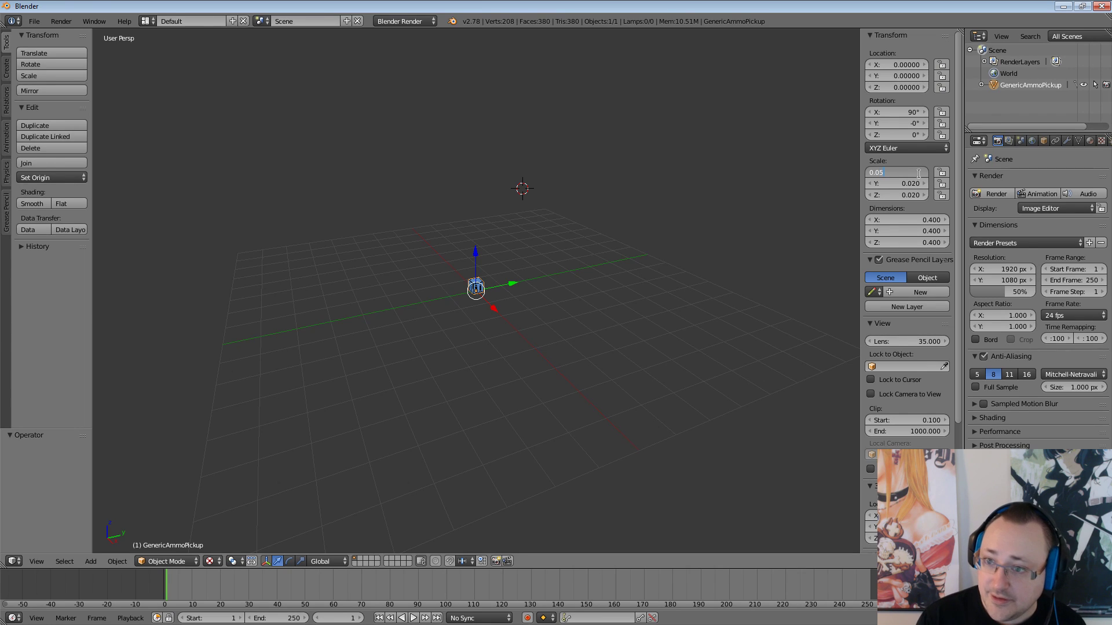
key("Return")
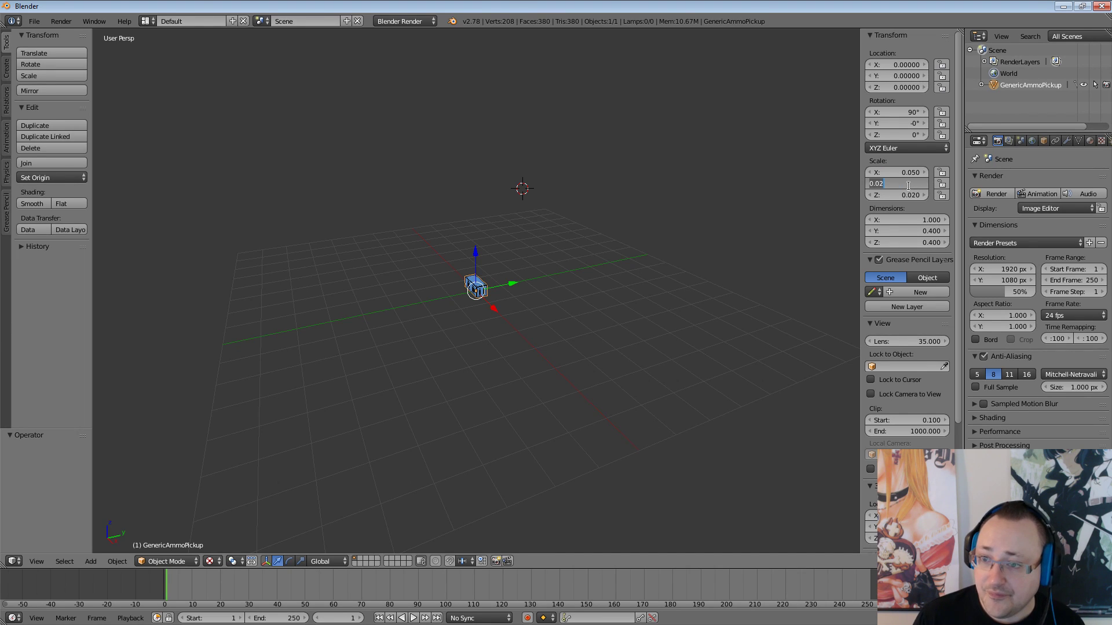
left_click(908, 186)
type("0.05")
key("Return")
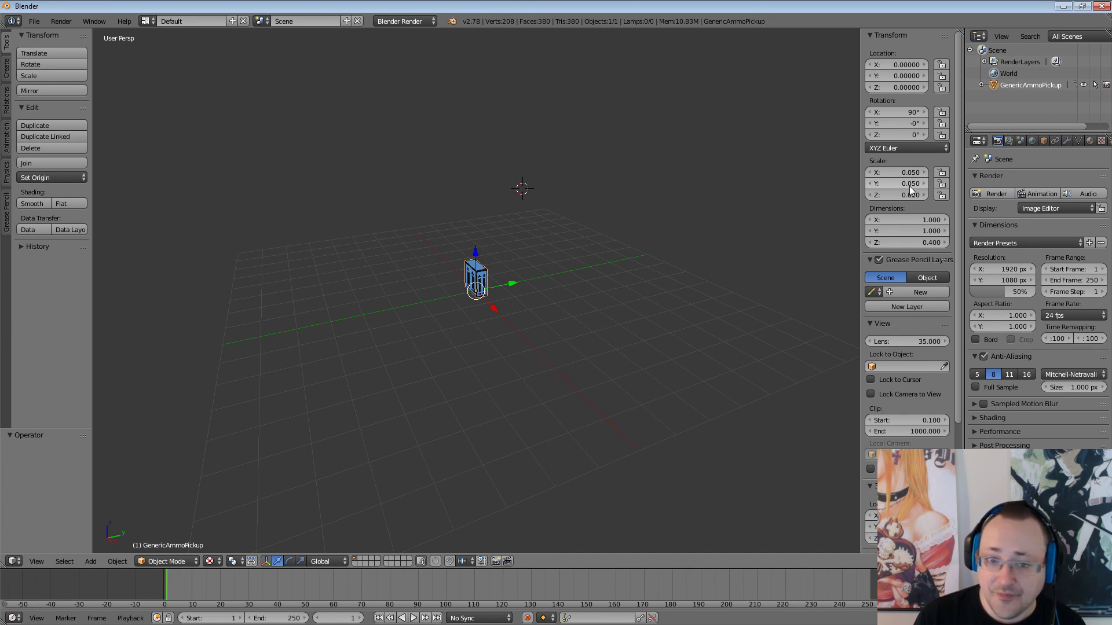
left_click(909, 195)
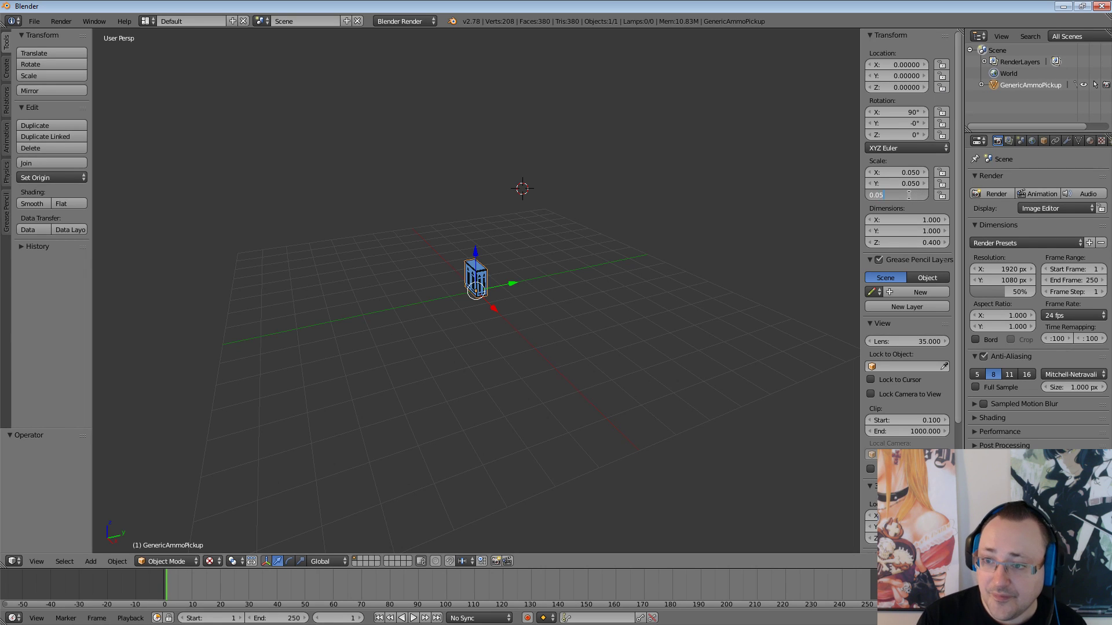
type("0.05")
key("Return")
Export the rescaled ammo box as FBX and return to the PSGenericAmmo blueprint in Unreal
left_click(34, 21)
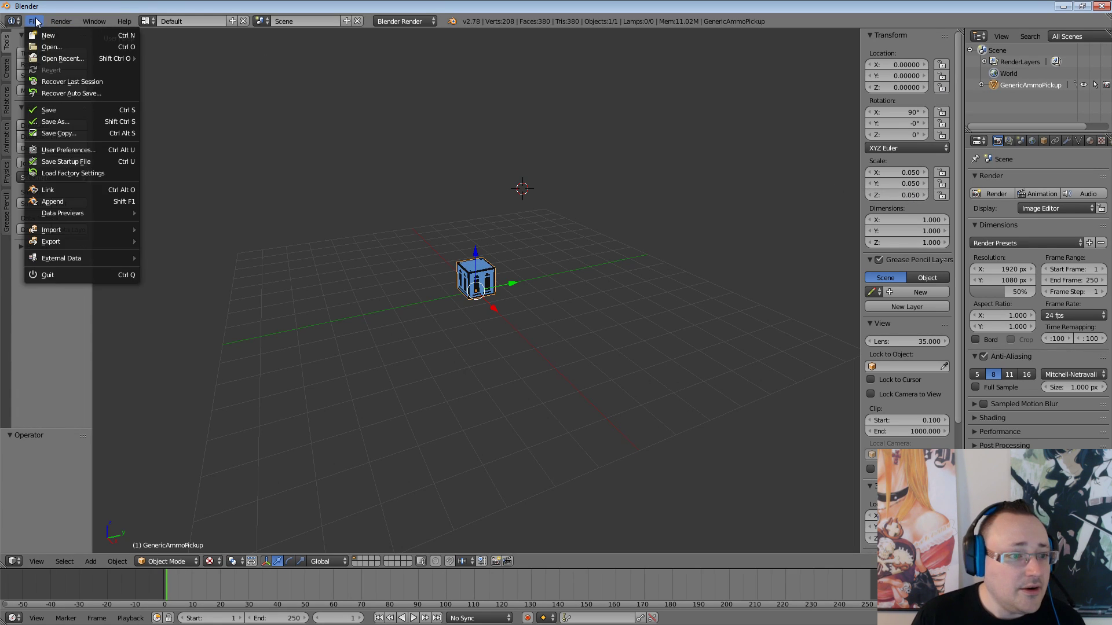
mouse_move(62, 238)
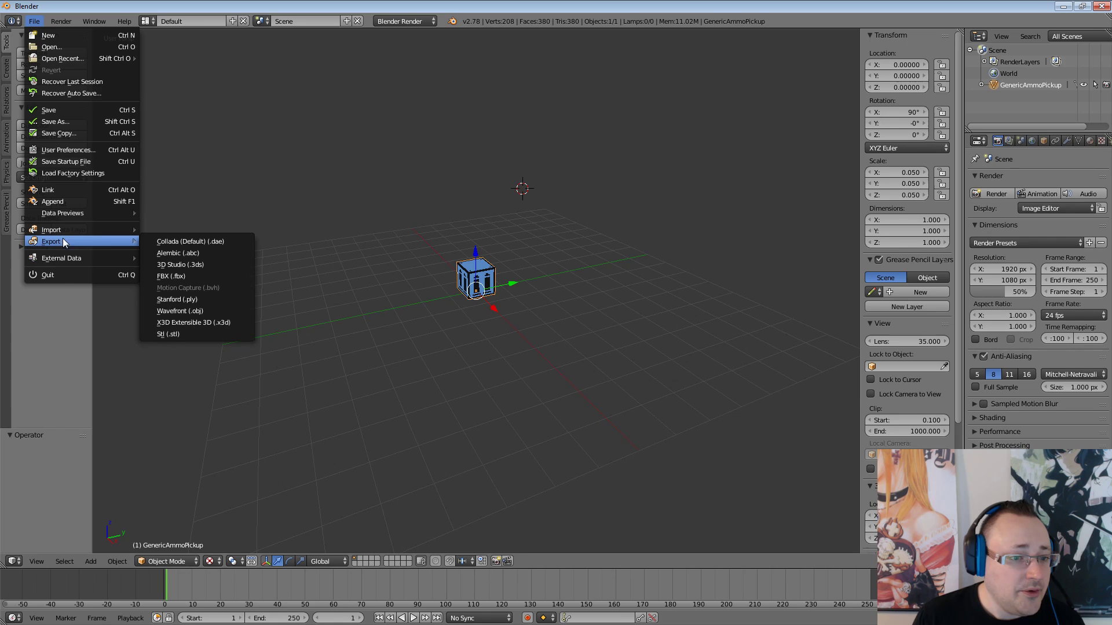
left_click(174, 276)
left_click(1080, 54)
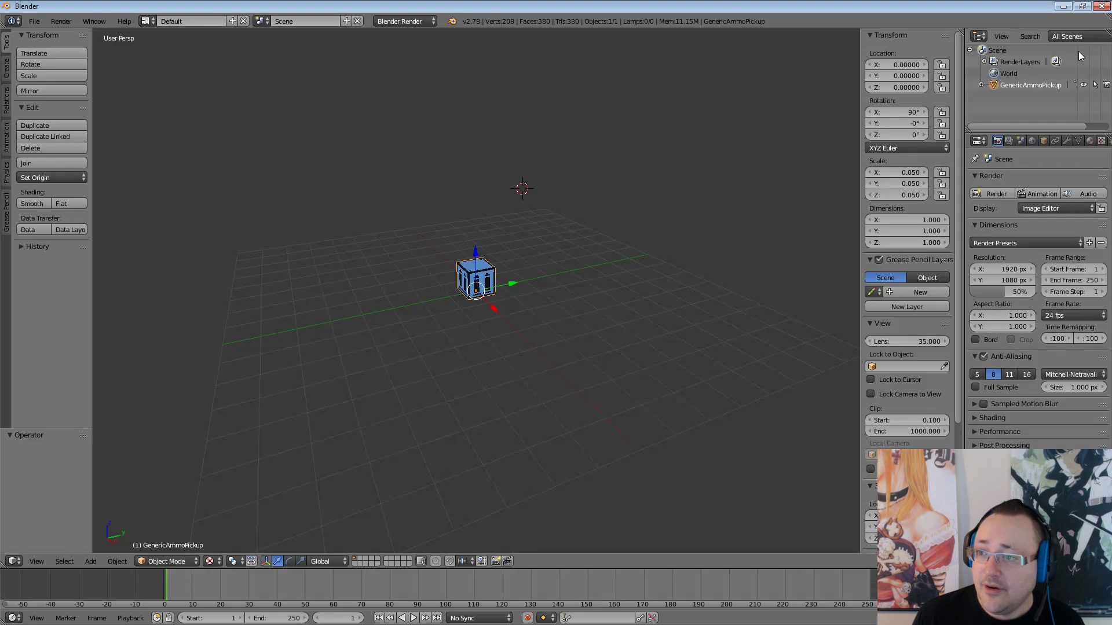
left_click(1070, 6)
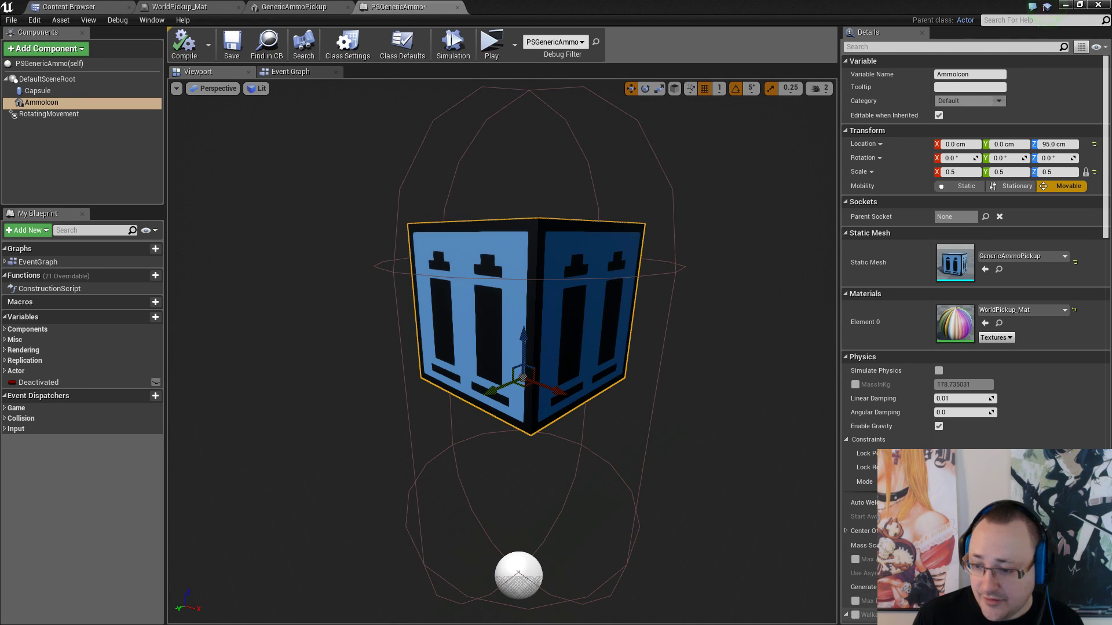
Try lowering the AmmoIcon component to a Z location of 81 cm inside the capsule
right_click_drag(521, 347, 533, 295)
key("s")
key("a")
mouse_move(675, 469)
right_mouse_down()
mouse_move(631, 515)
mouse_move(675, 470)
mouse_move(666, 461)
right_mouse_up()
key("d")
right_click_drag(603, 397, 522, 394)
left_click_drag(553, 288, 555, 312)
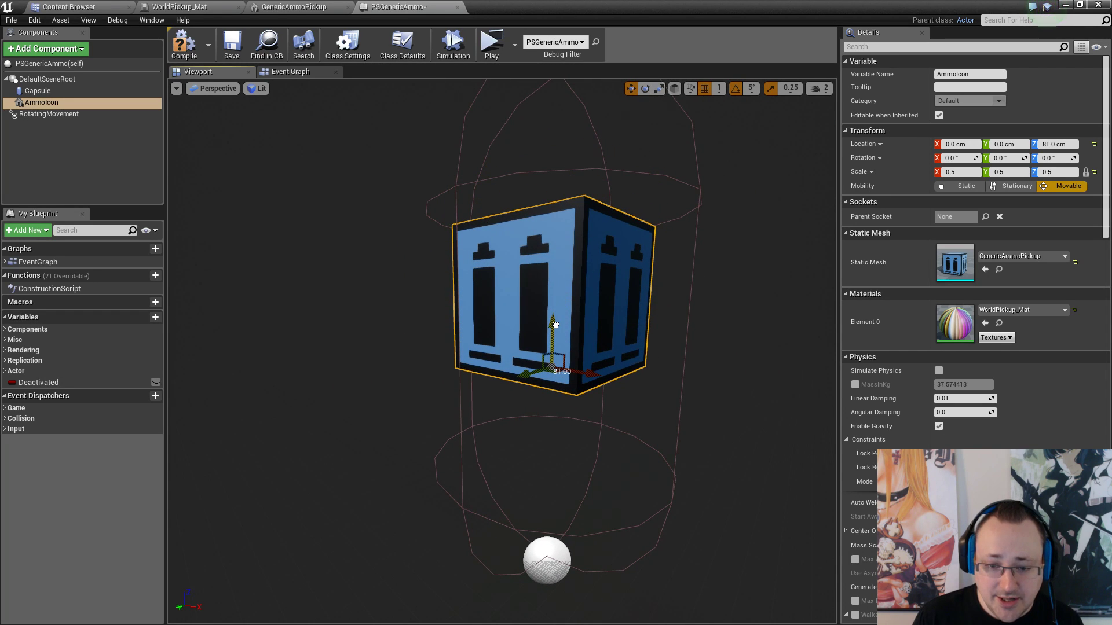
left_click(671, 301)
Set the grid snap size to 10 and lower the AmmoIcon component to a Z location of 75 cm
left_click(719, 88)
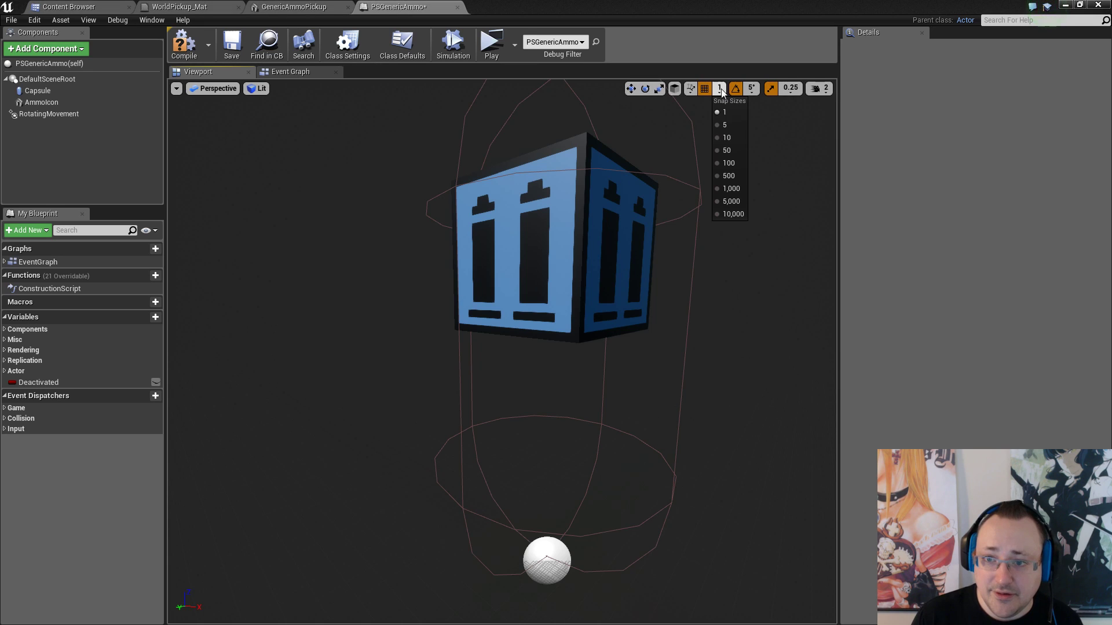
left_click(725, 137)
left_click(593, 233)
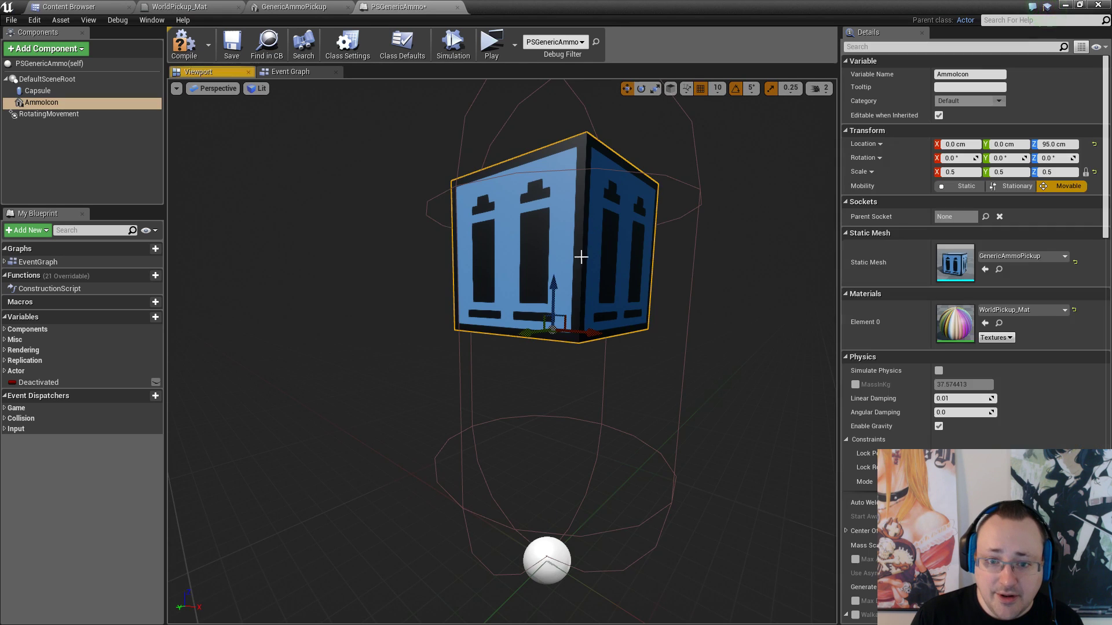
left_click_drag(553, 283, 553, 340)
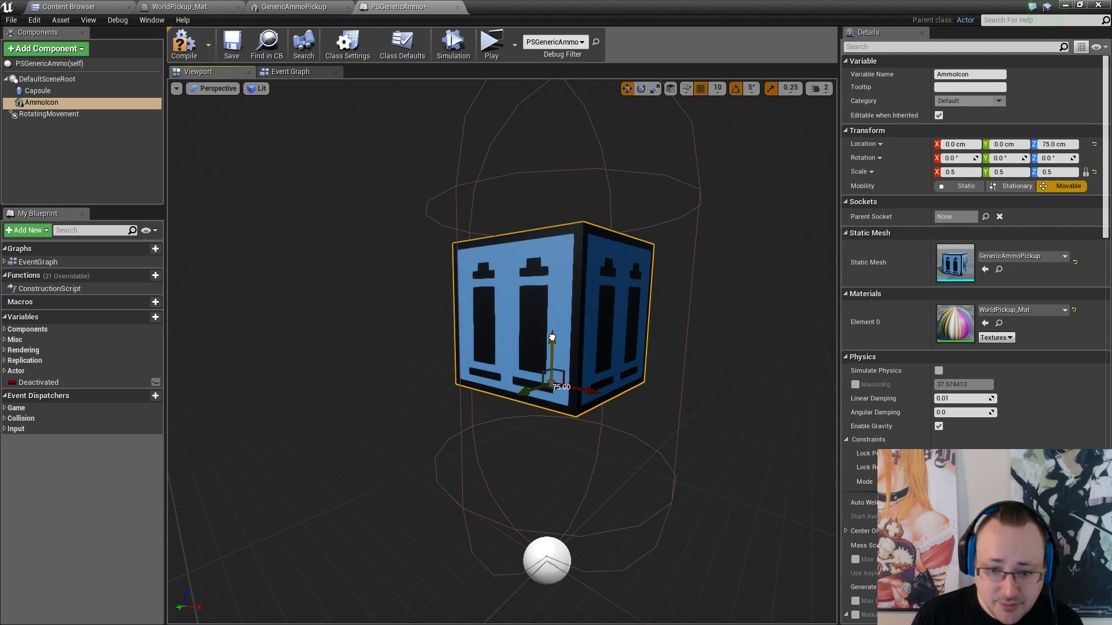
scroll(585, 330, "down", 4)
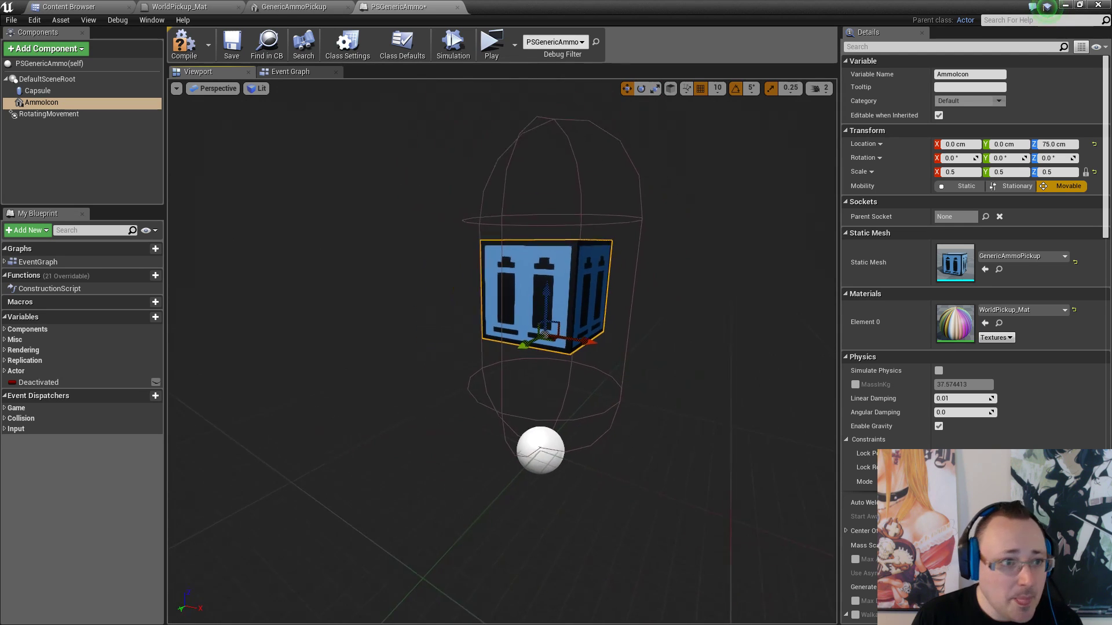
right_click_drag(585, 329, 581, 329)
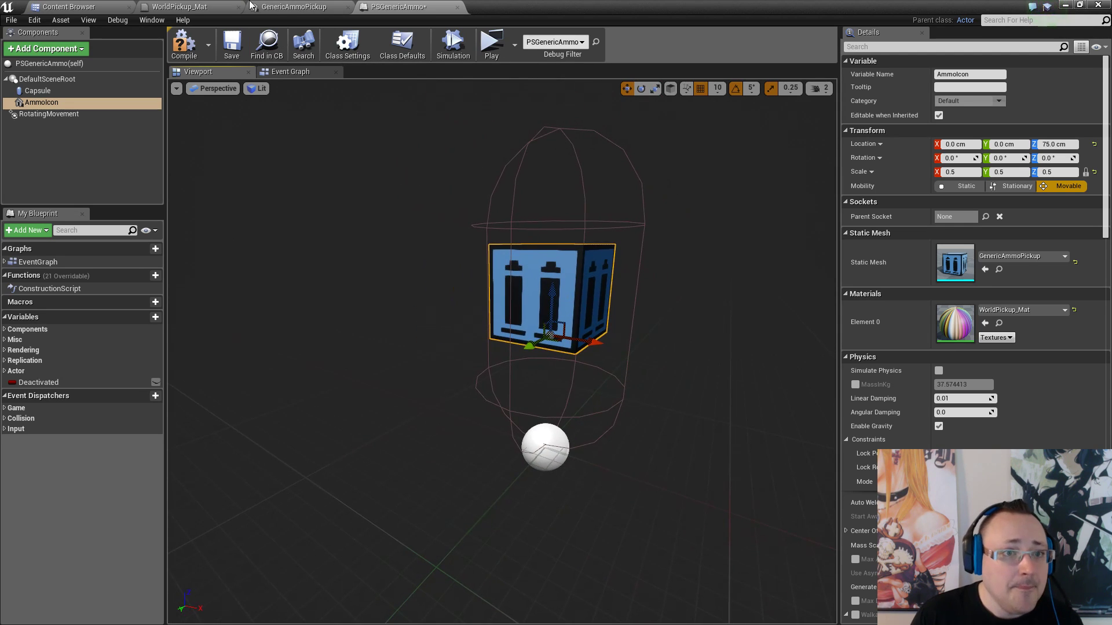
Connect the Texture Sample's color output to the Emissive Color input of the WorldPickup_Mat material
left_click(296, 6)
left_click(179, 7)
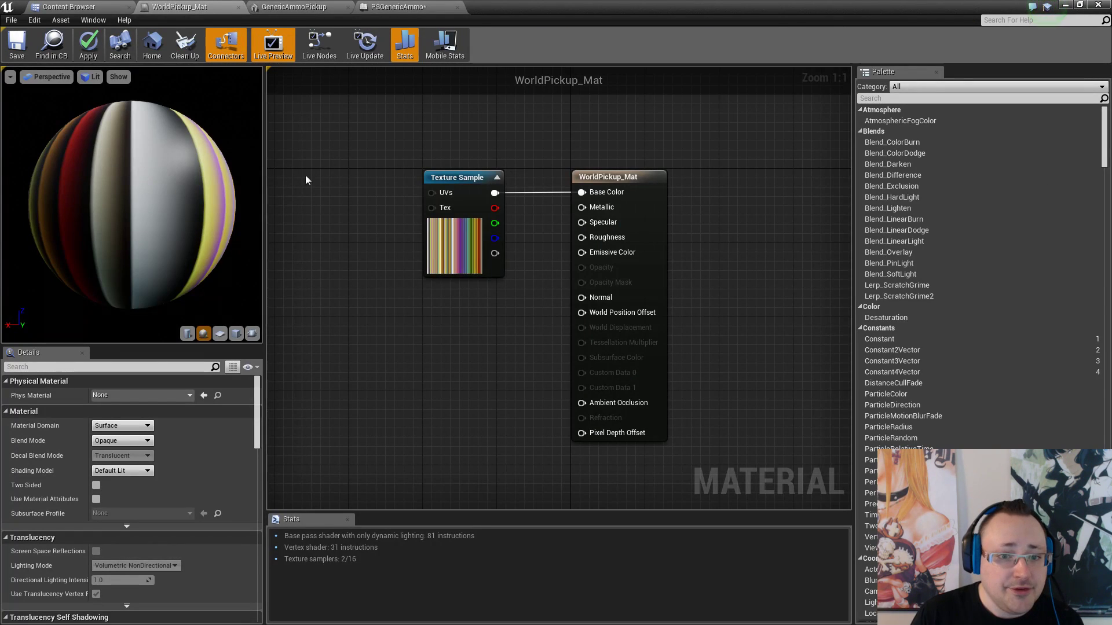
right_click_drag(364, 308, 446, 321)
left_click_drag(540, 187, 656, 267)
left_click(562, 252)
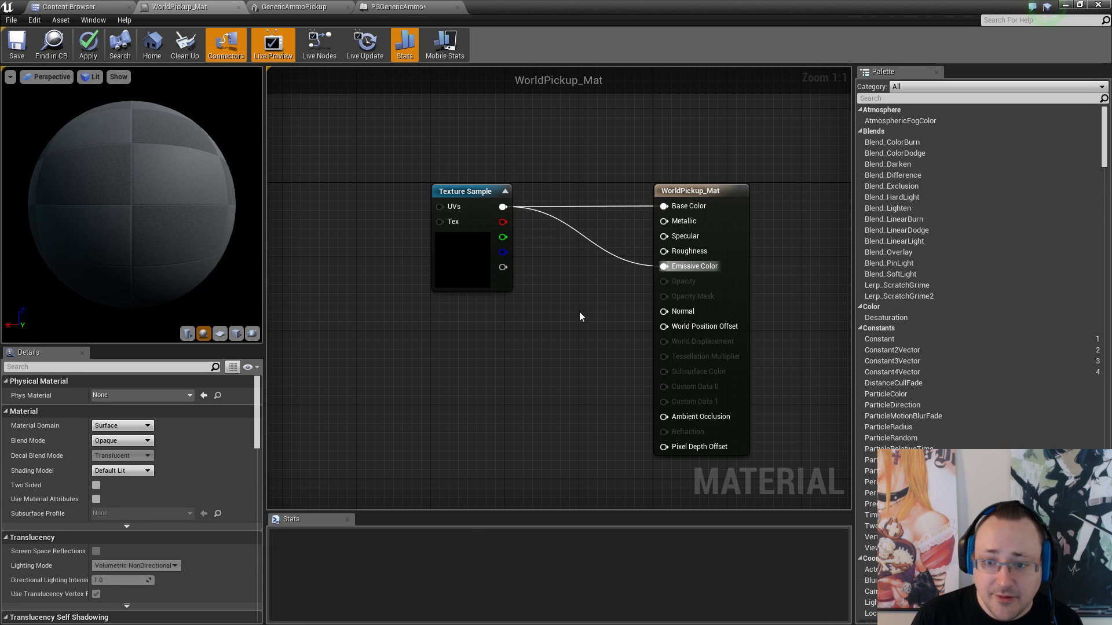
Keep WorldPickup_Mat's material domain as Surface, set its blend mode to Additive, and save the material
left_click(132, 427)
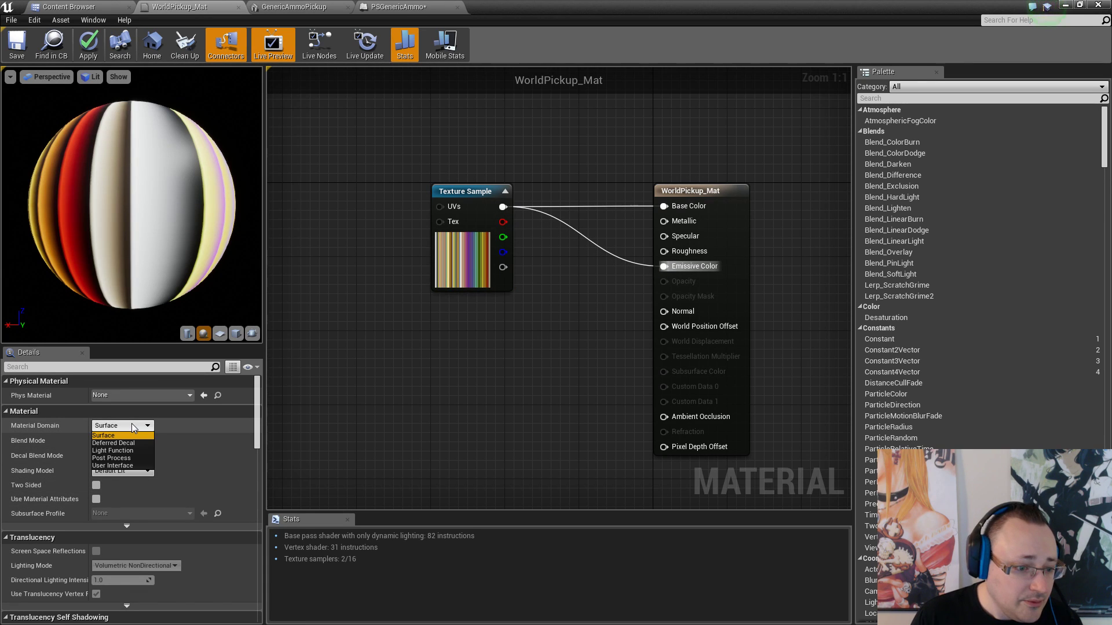
left_click(129, 436)
left_click(124, 444)
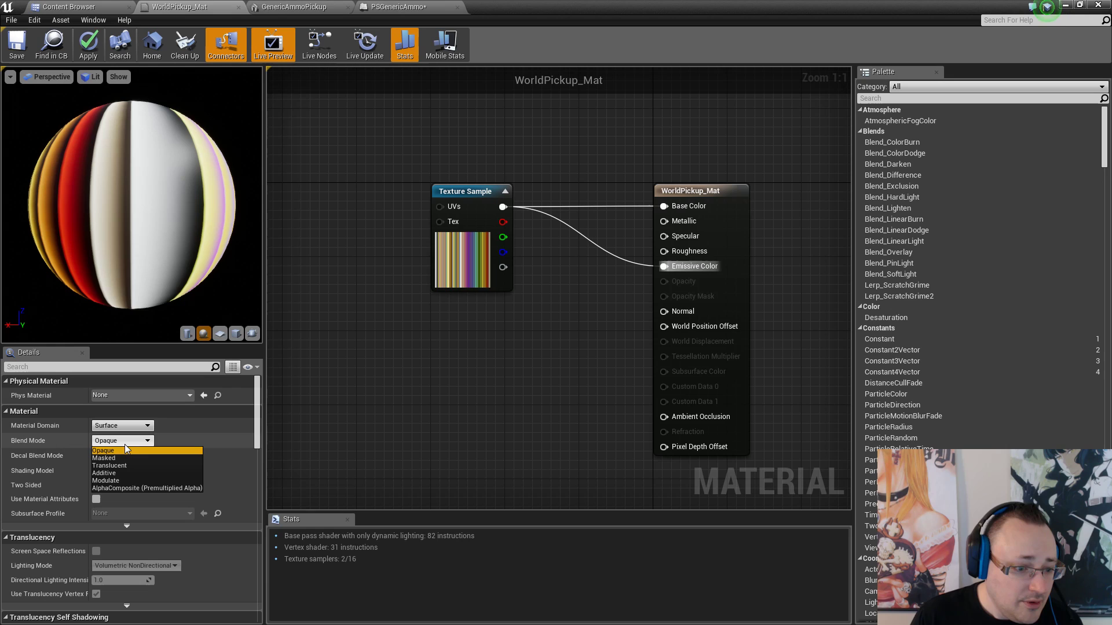
left_click(123, 473)
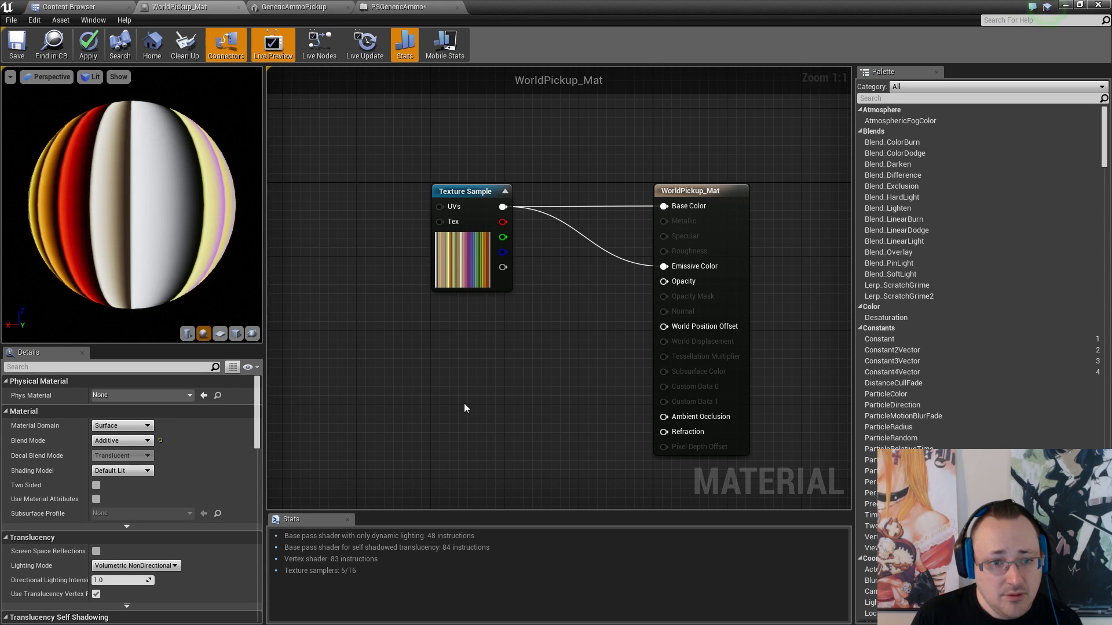
left_click(12, 44)
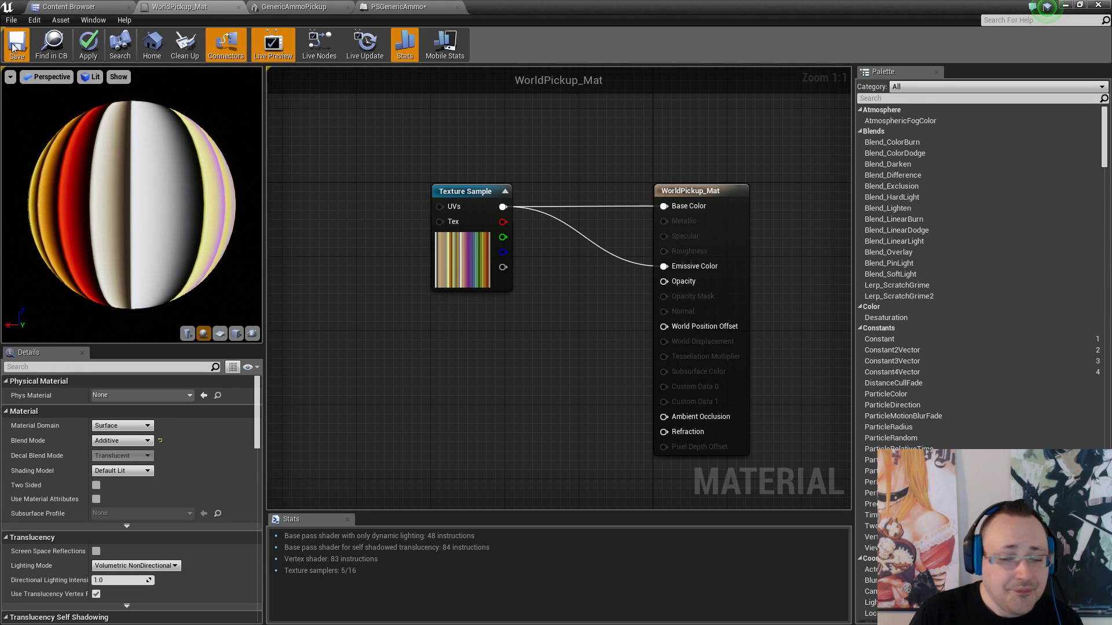
Disconnect the Texture Sample from Base Color in WorldPickup_Mat and close the material's Stats readout
left_click(599, 207, "alt")
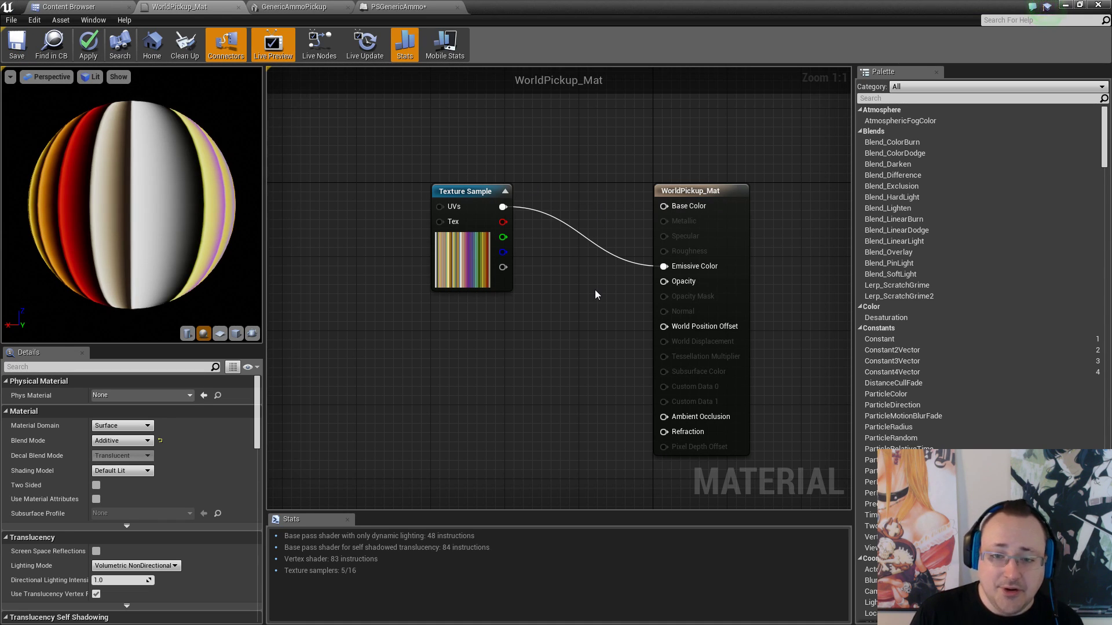
left_click(348, 519)
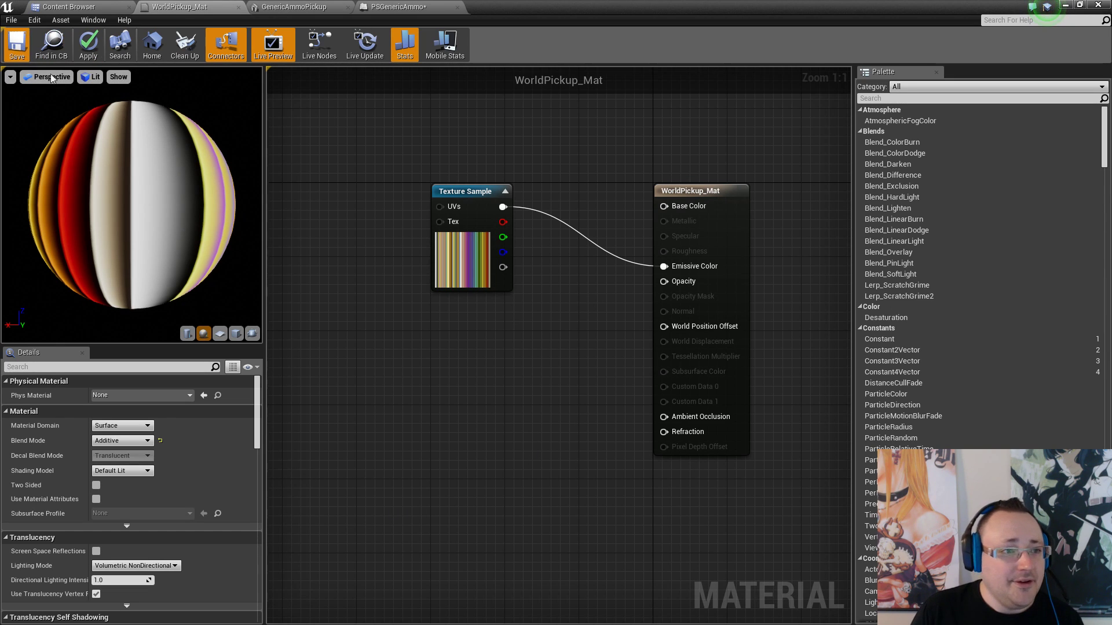
Return to the PSGenericAmmo blueprint, then compile and save it
left_click(405, 7)
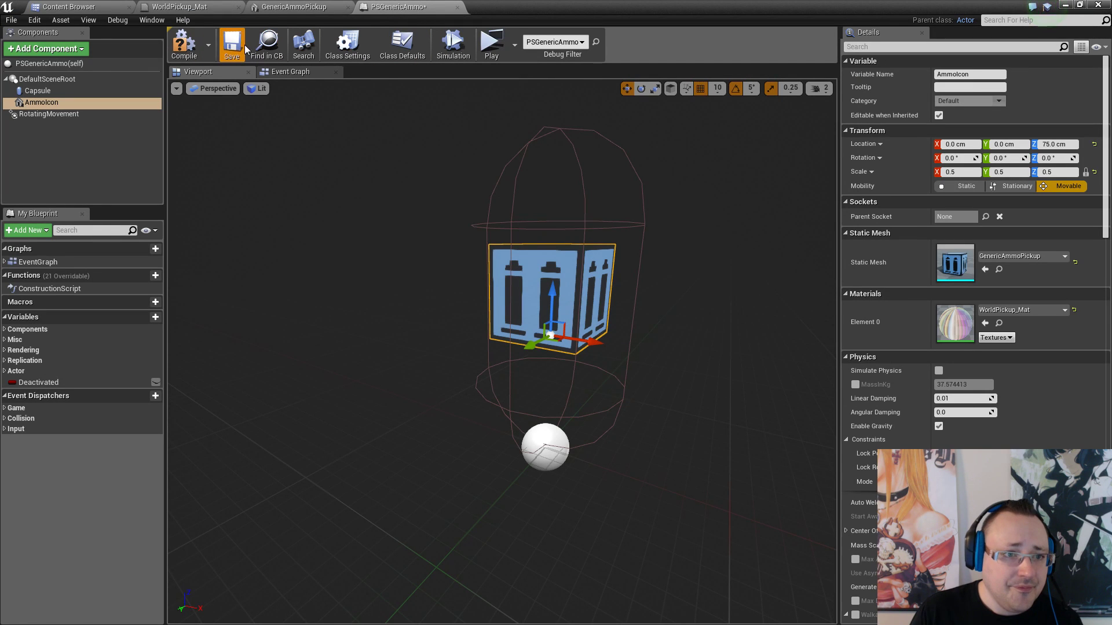
left_click(184, 43)
left_click(226, 45)
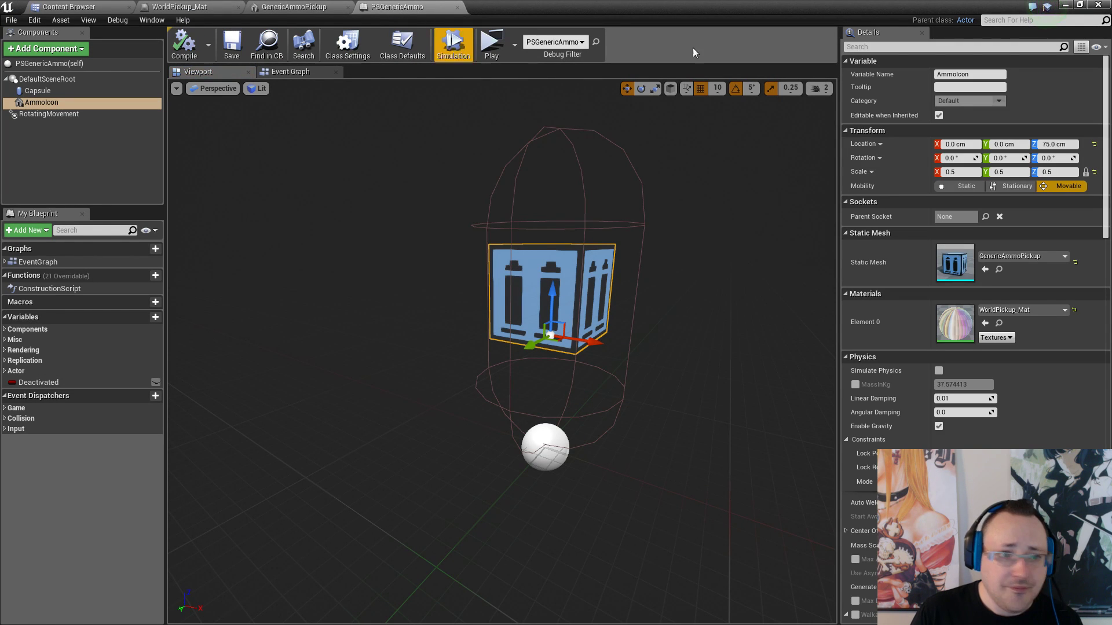
Examine the ammo pickup up close in the Hub01 level and return to the PSGenericAmmo blueprint
left_click(1065, 5)
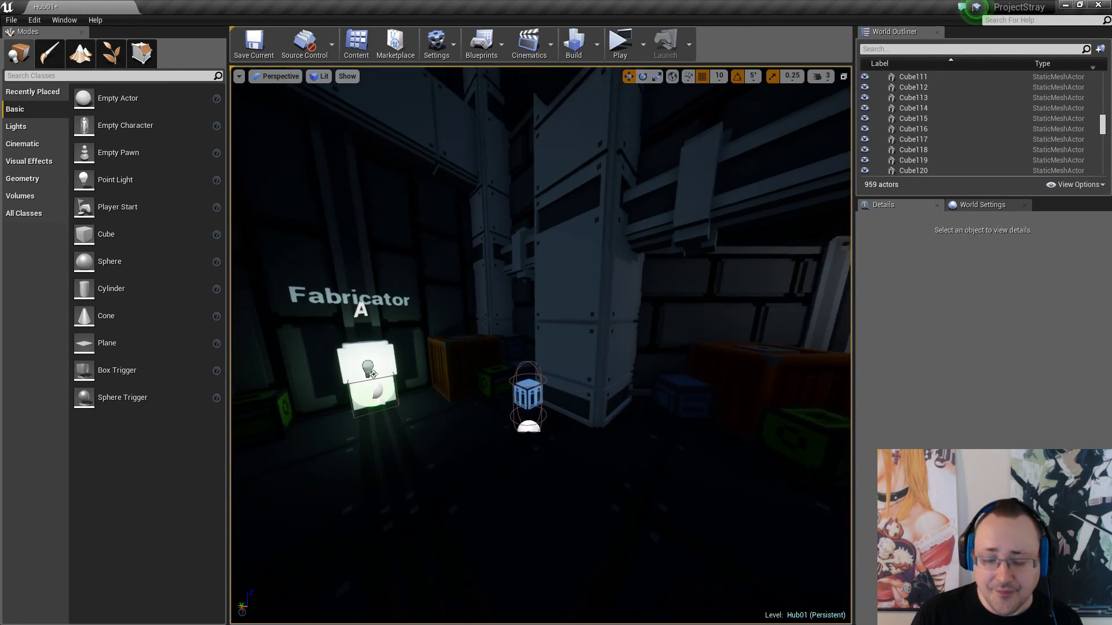
key("w")
mouse_move(541, 345)
right_mouse_down()
mouse_move(678, 351)
mouse_move(528, 357)
right_mouse_up()
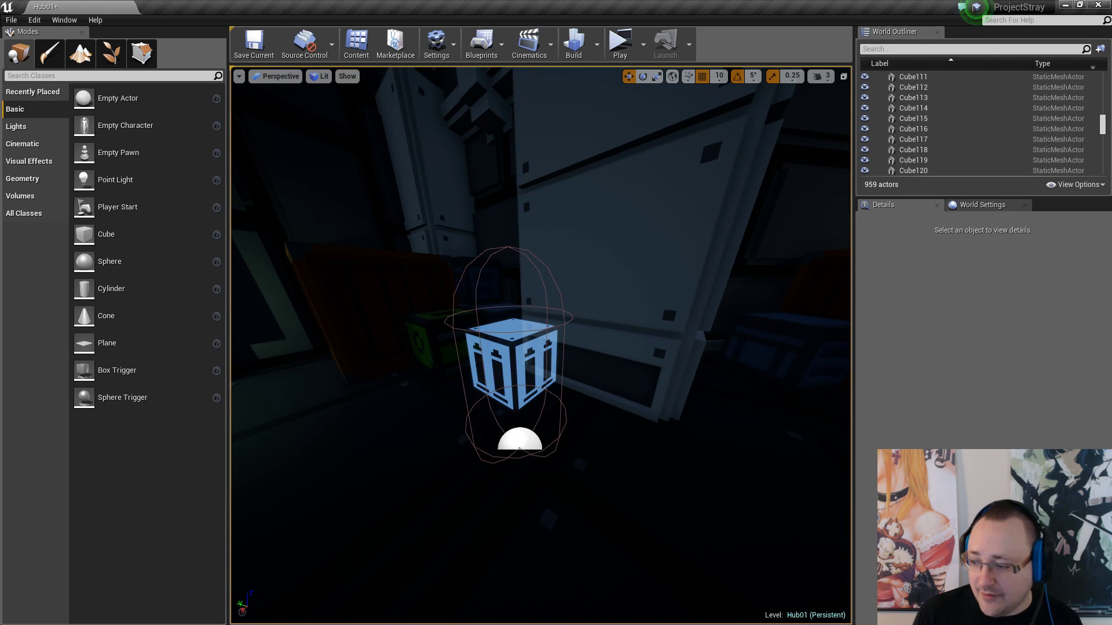
key("alt+Tab")
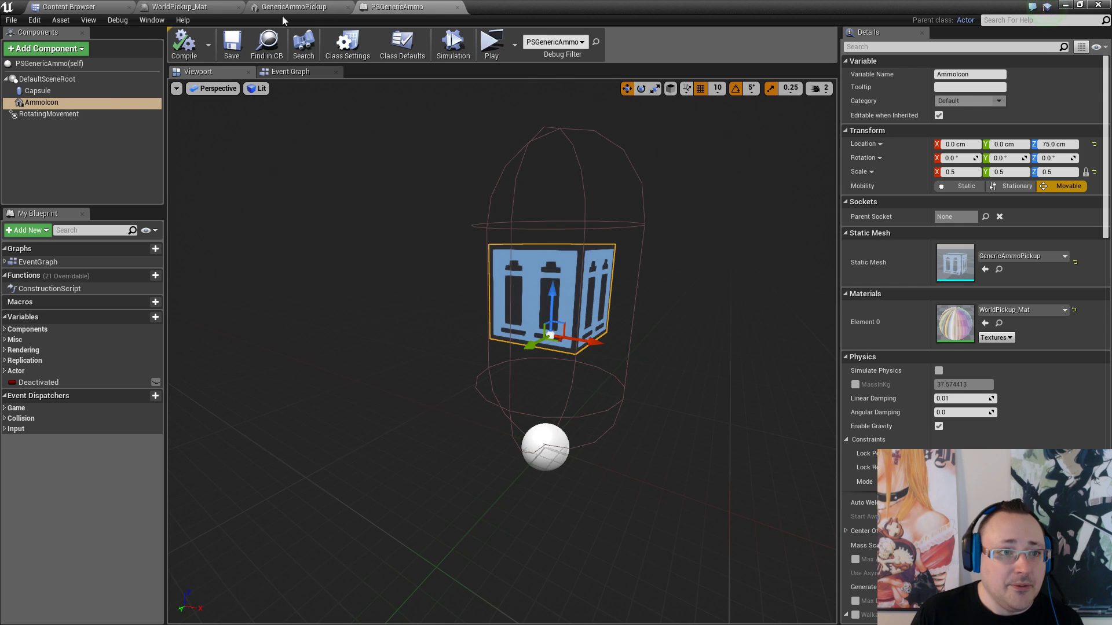
Add a Constant node connected to the Opacity input of WorldPickup_Mat
left_click(209, 7)
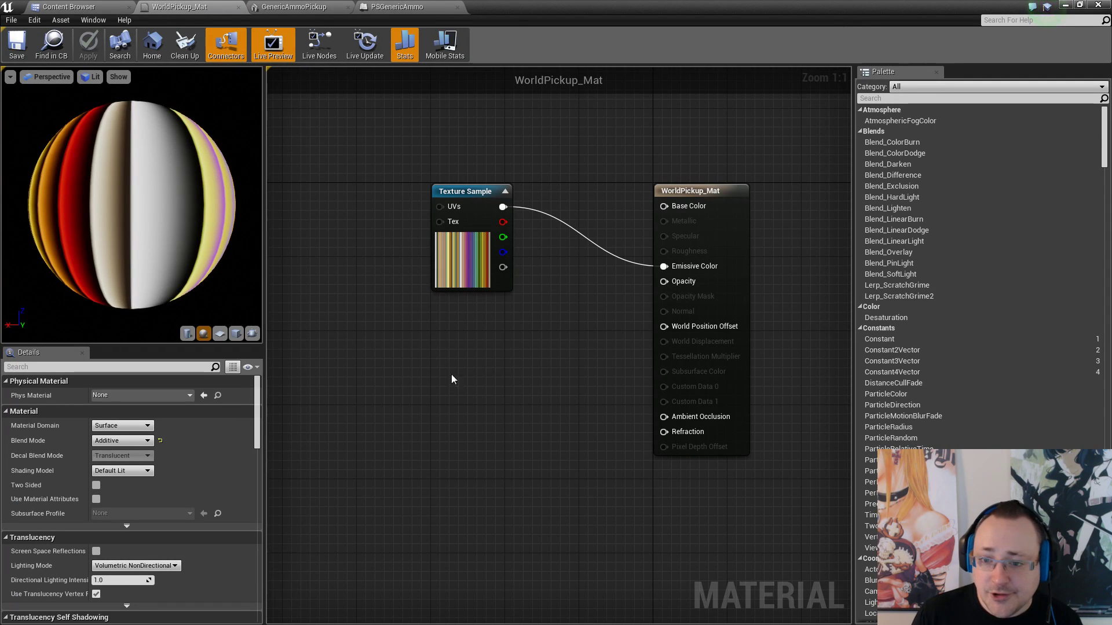
left_click_drag(664, 281, 560, 348)
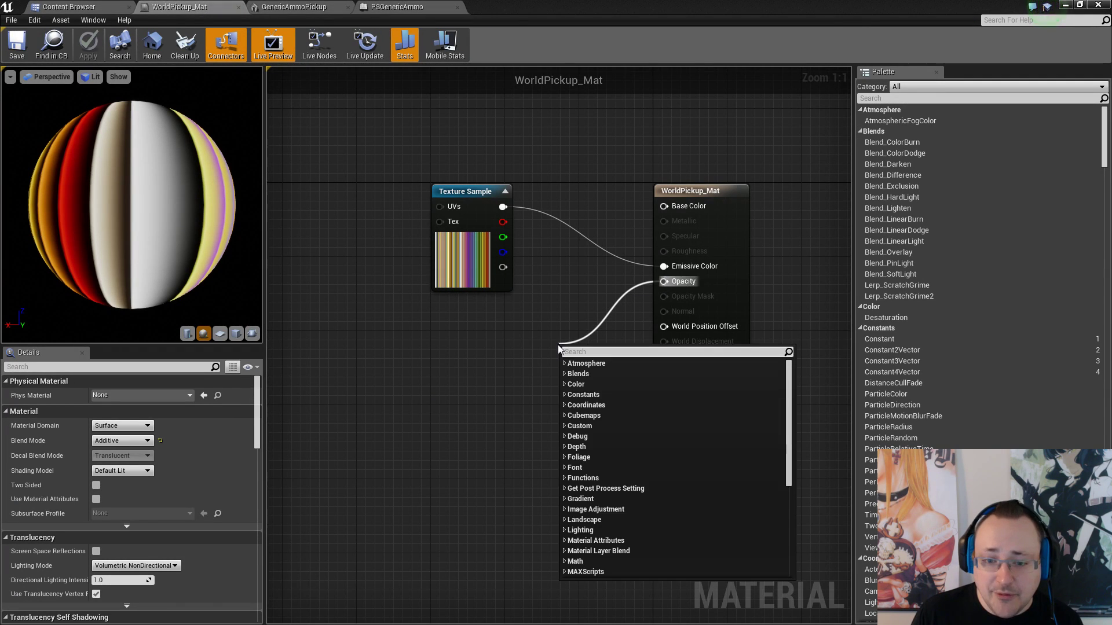
type("const")
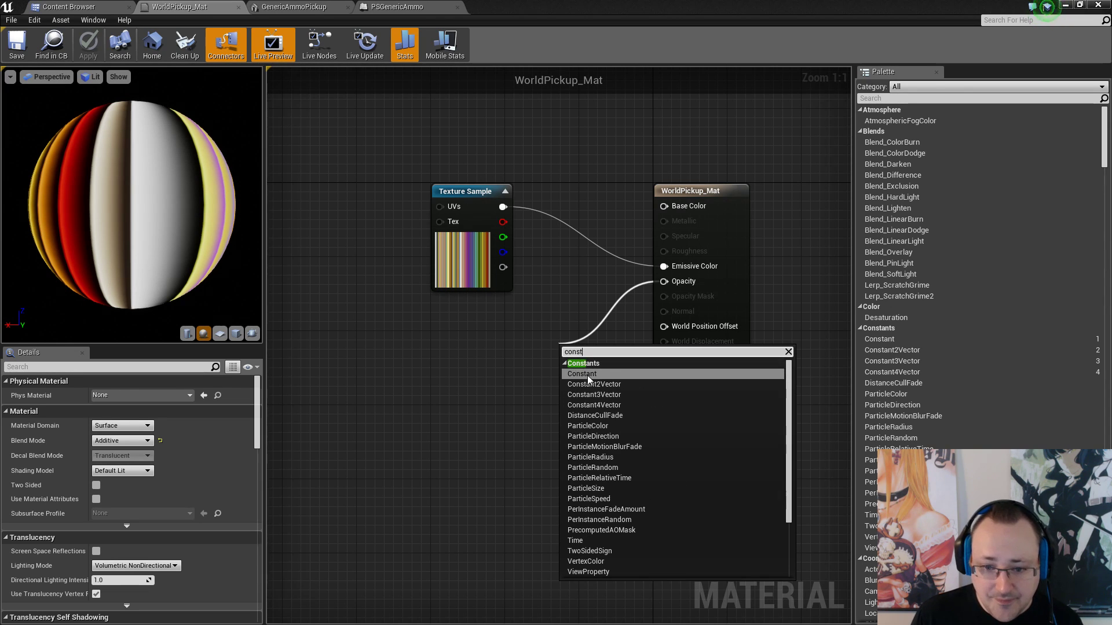
left_click(586, 374)
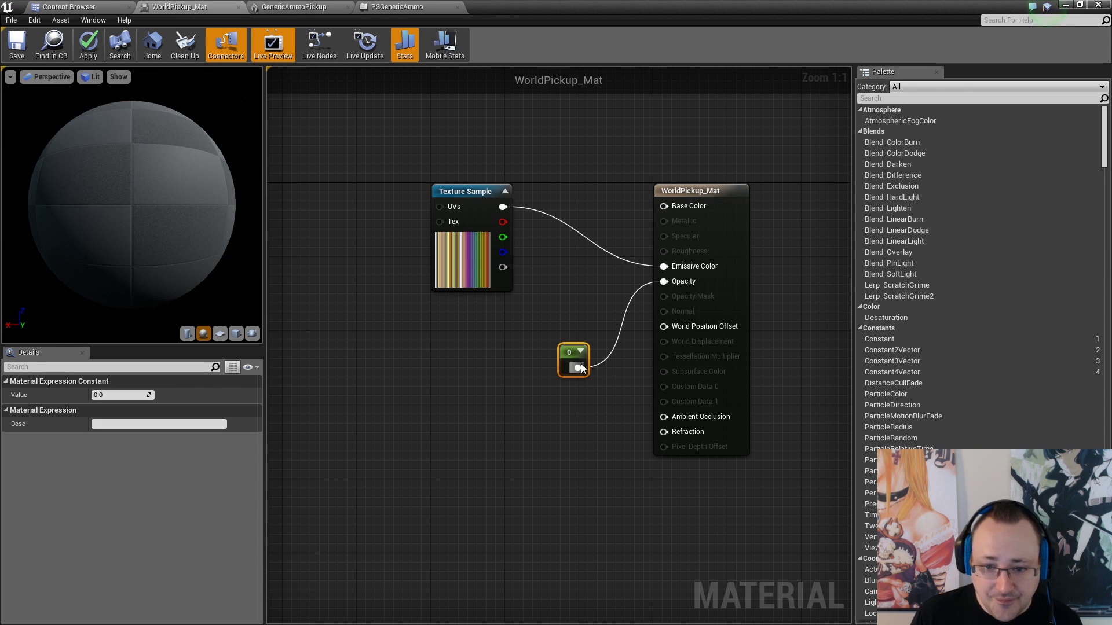
Set the Opacity Constant to 1, move its node closer below the Texture Sample, and save WorldPickup_Mat
left_click(114, 395)
type("1")
key("Return")
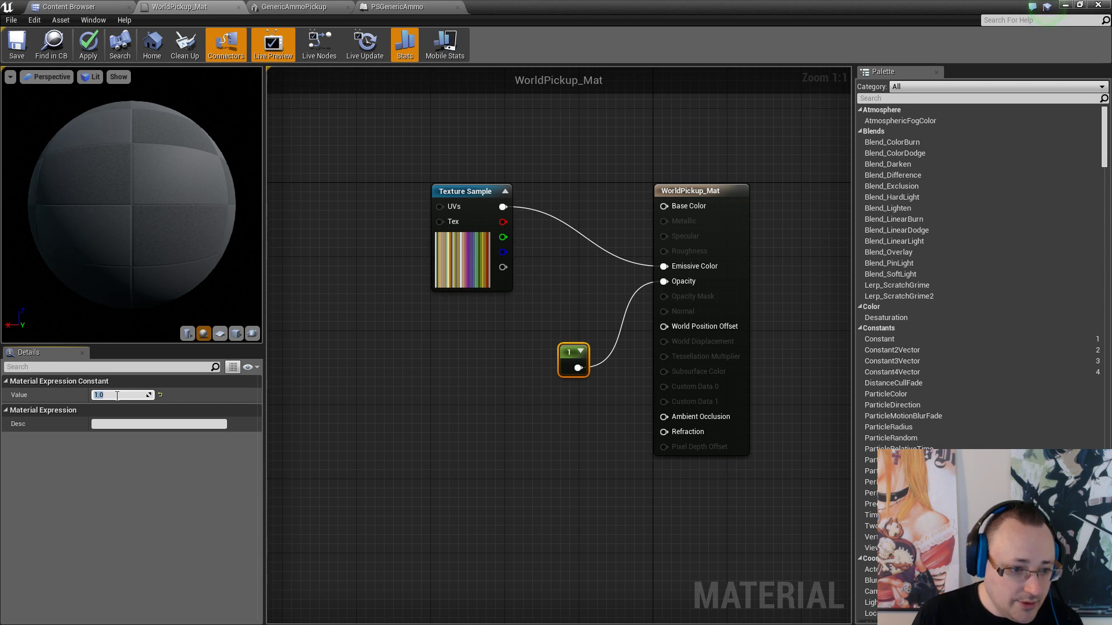
left_click(489, 429)
left_click_drag(572, 352, 518, 339)
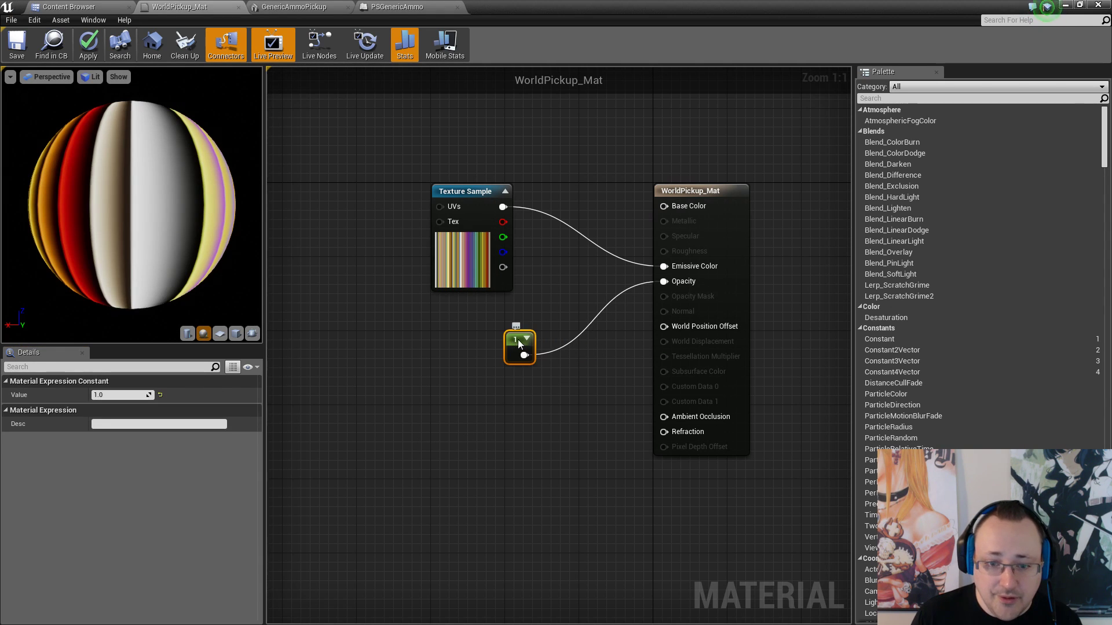
left_click(534, 392)
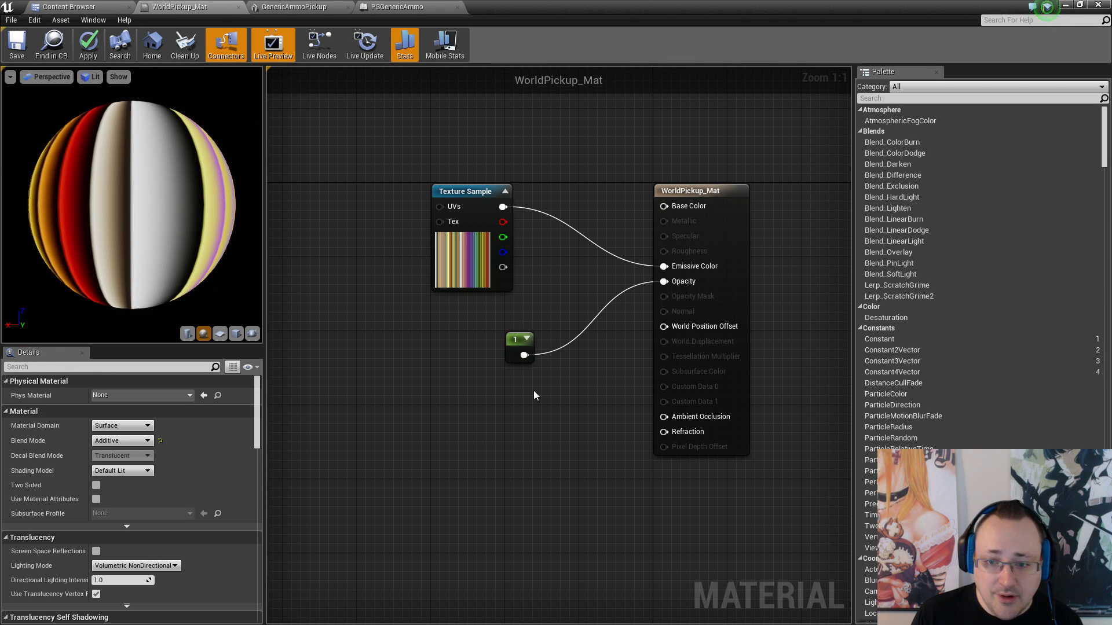
left_click(10, 41)
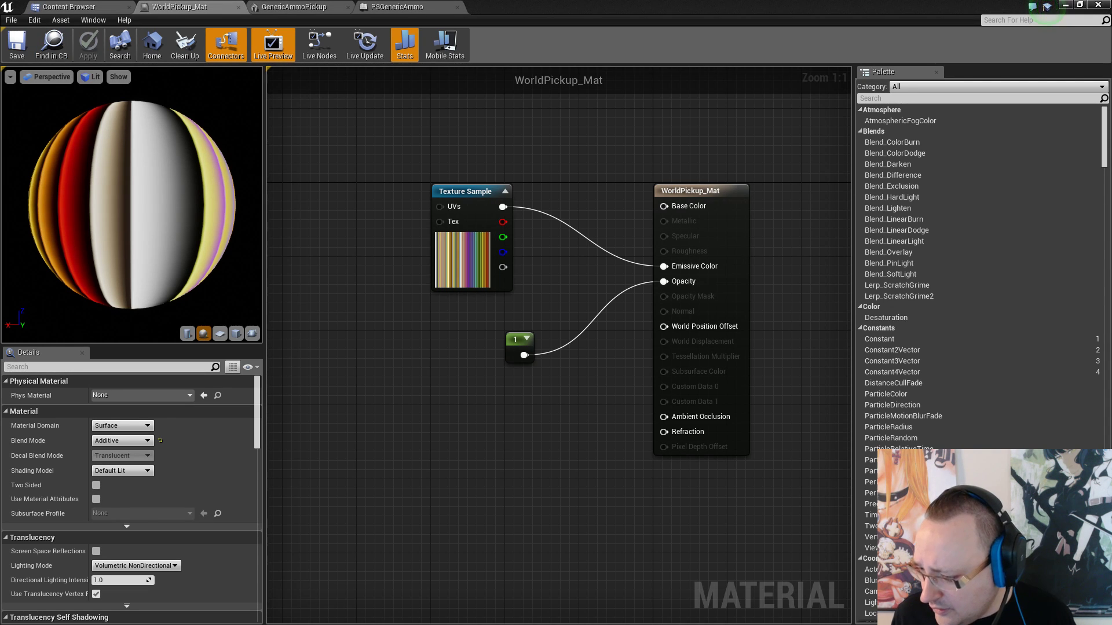
Switch to the Trello card in Chrome, check off "Generic ammo pickup needs a proper voxel mesh", and close the card
key("alt+Tab")
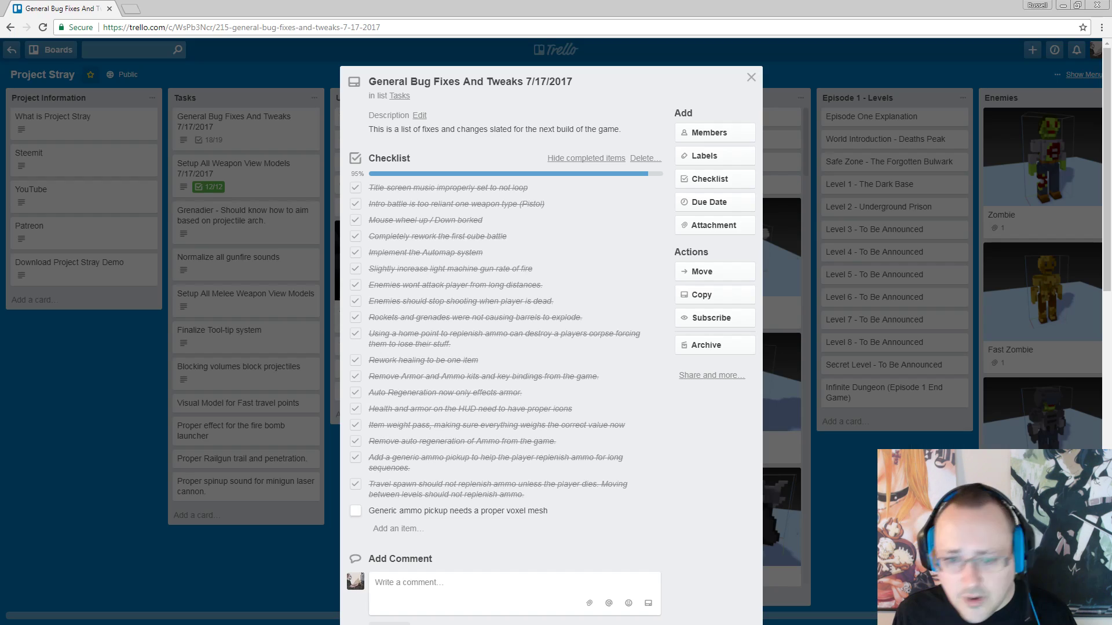
left_click(367, 510)
left_click(355, 513)
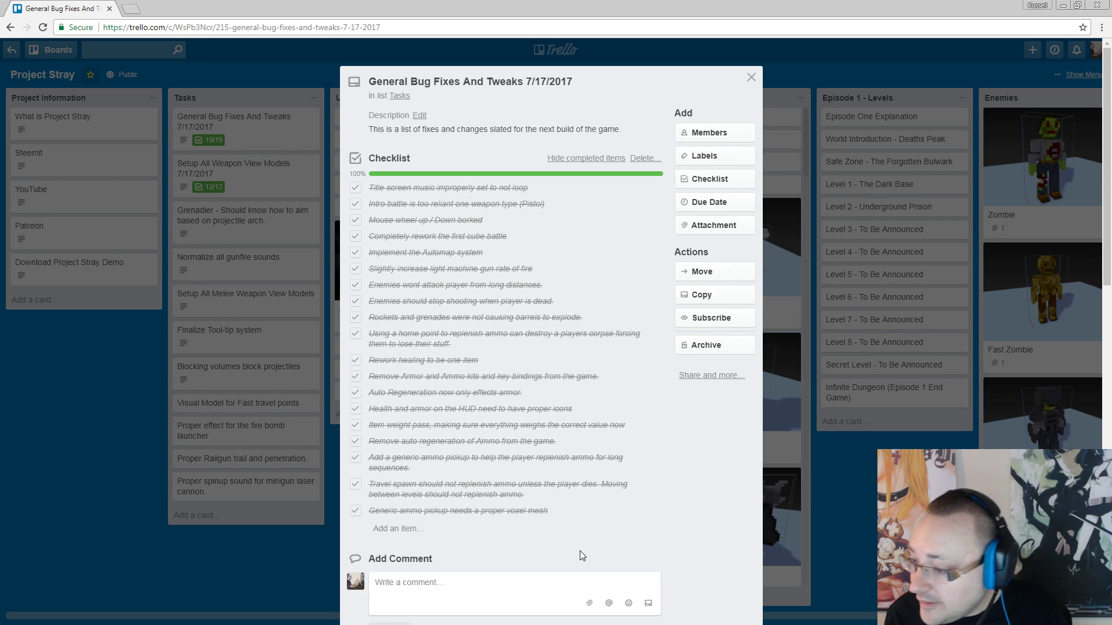
left_click(249, 527)
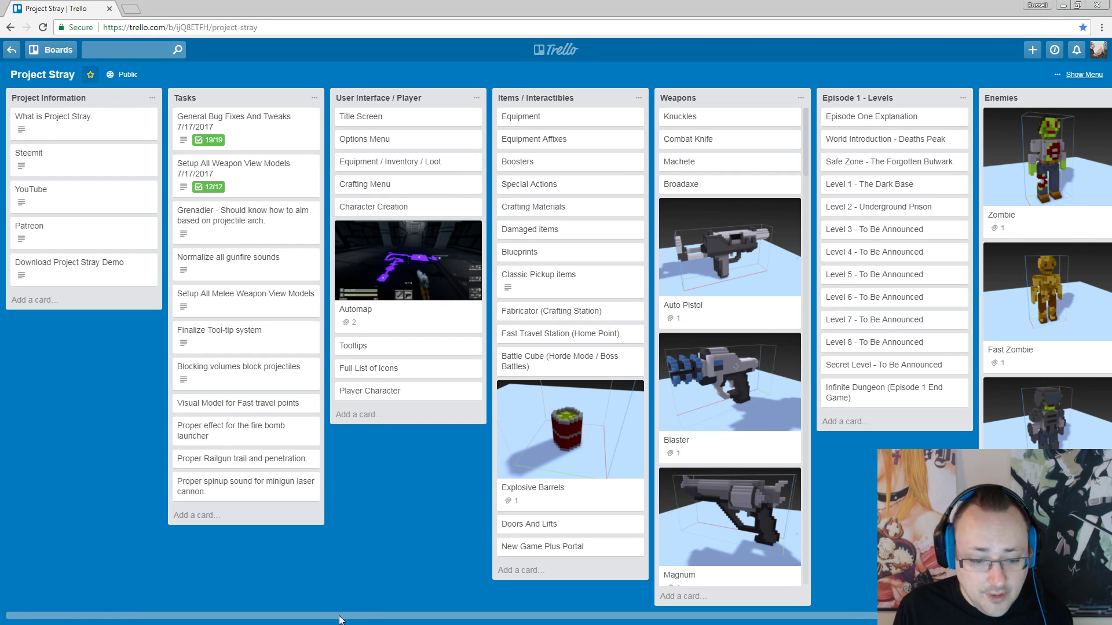
Look through the Project Stray board's lists, from Project Information across to Enemies and back
left_click_drag(802, 618, 925, 619)
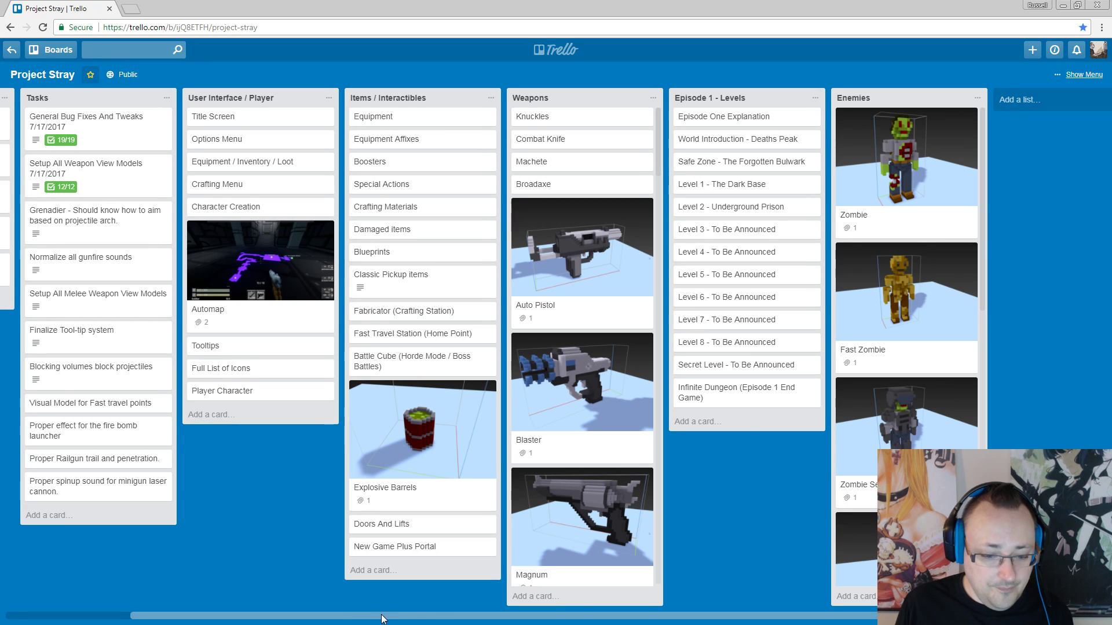
left_click_drag(382, 618, 258, 617)
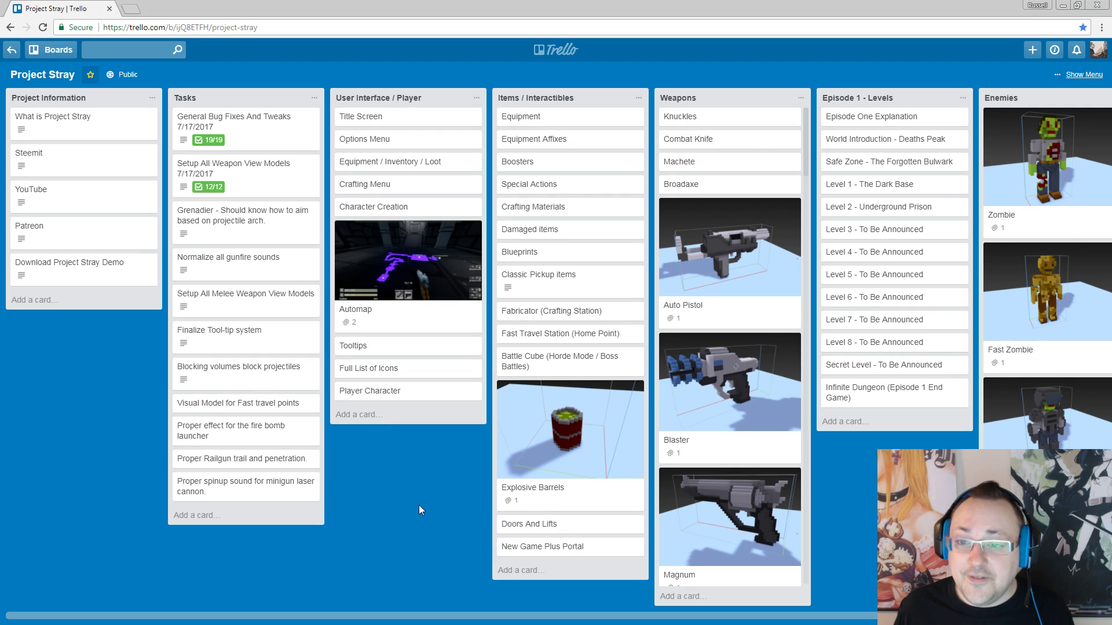
left_click_drag(417, 615, 612, 620)
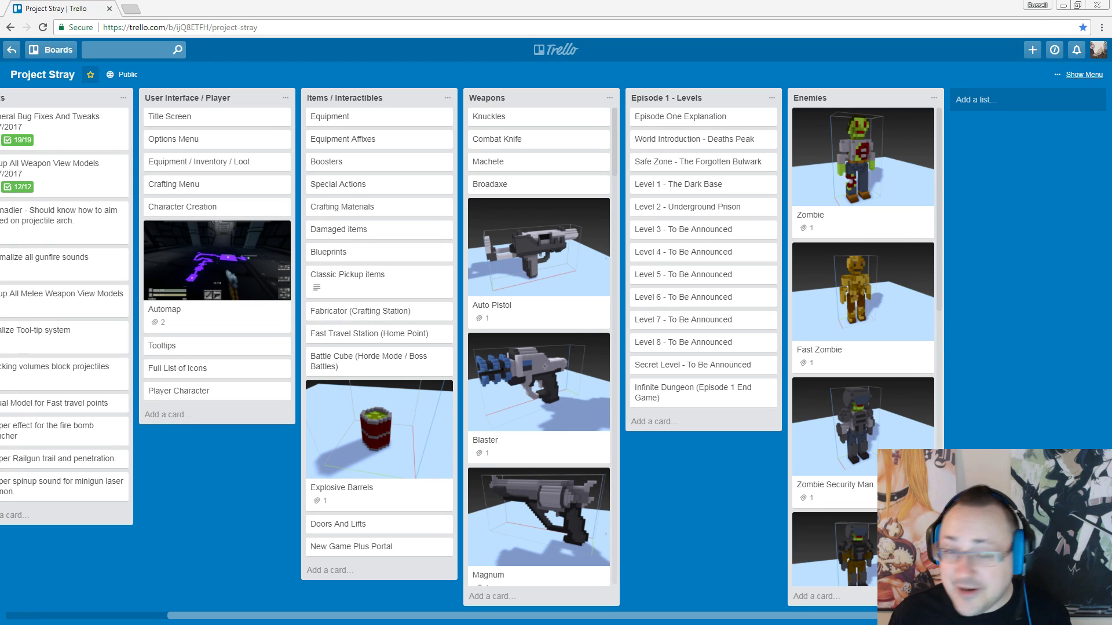
left_click(283, 468)
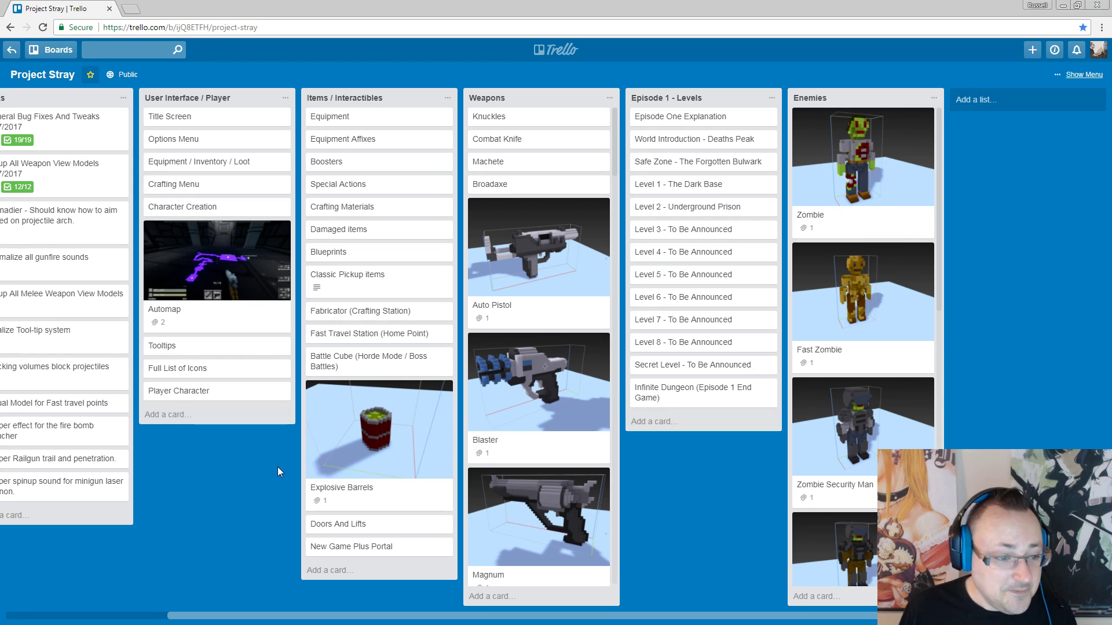
left_click_drag(266, 618, 116, 613)
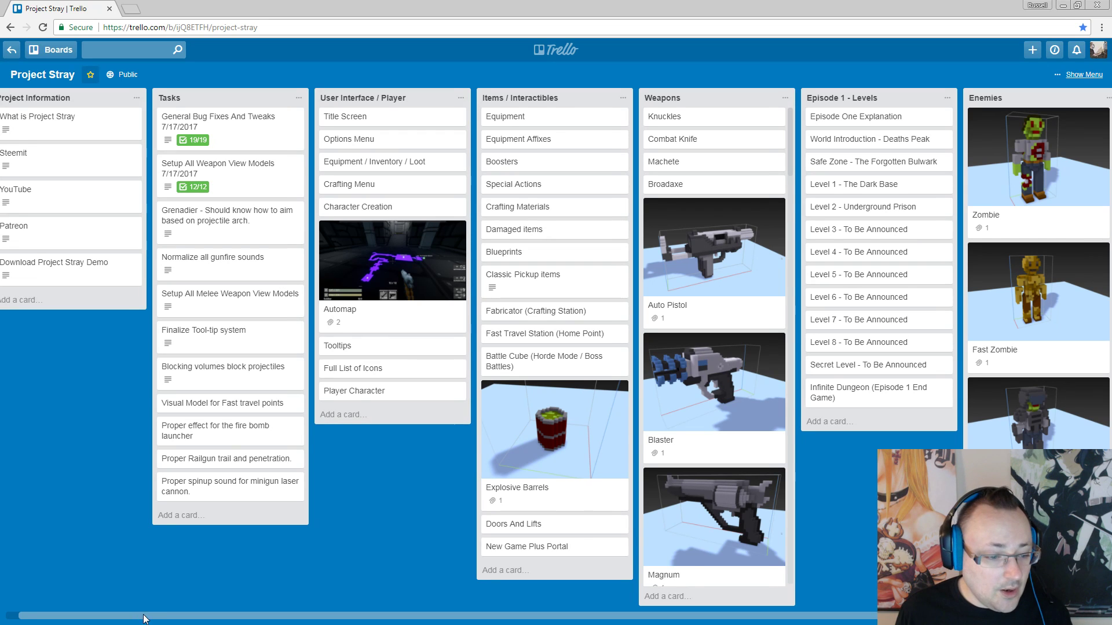
left_click_drag(144, 615, 111, 611)
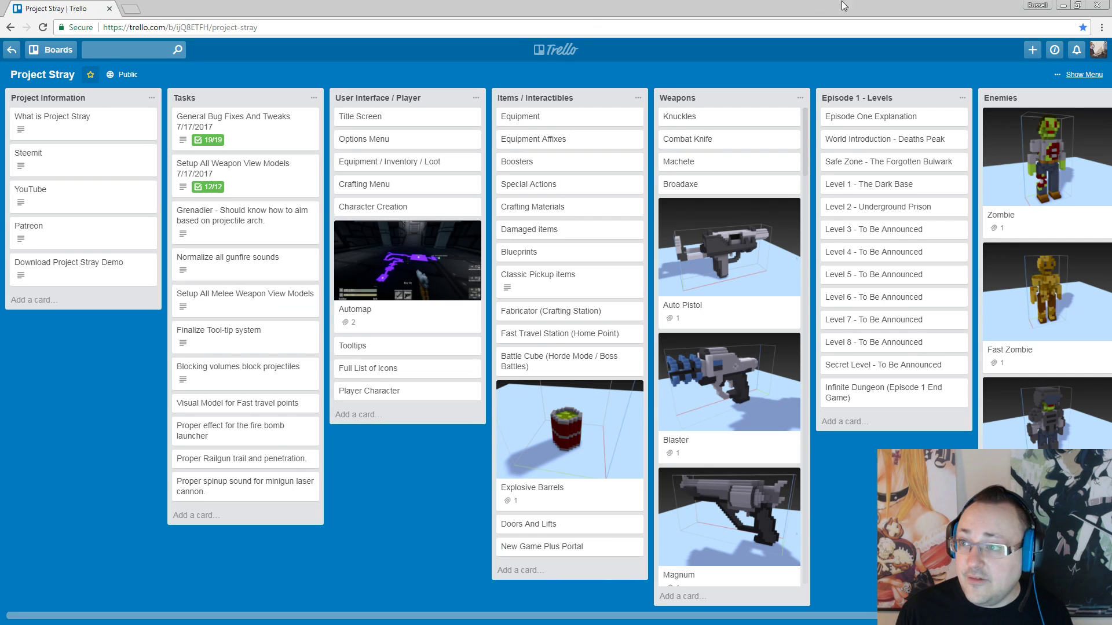
Return to the Hub01 level in Unreal Editor, play it to view the ammo pickup up close, and end the preview
left_click(1063, 5)
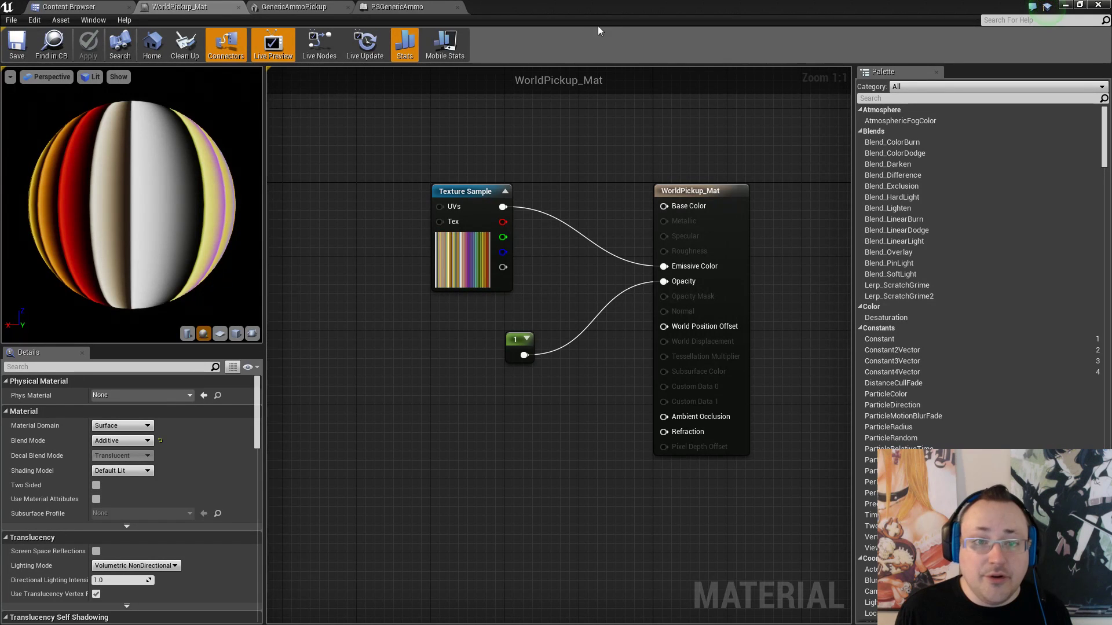
left_click(1065, 4)
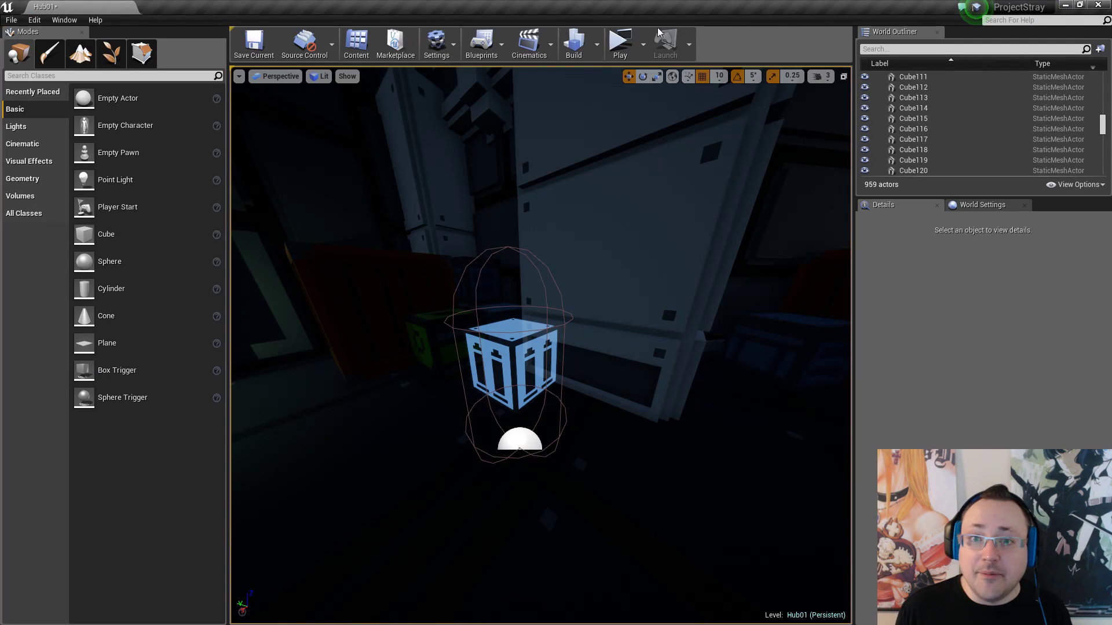
left_click(618, 44)
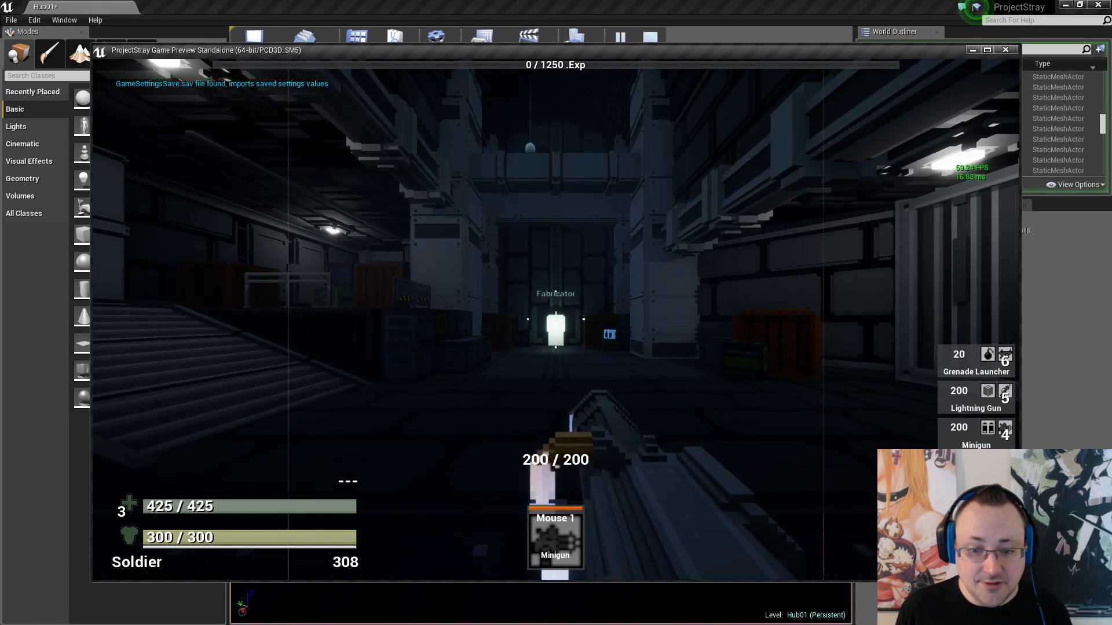
key("w")
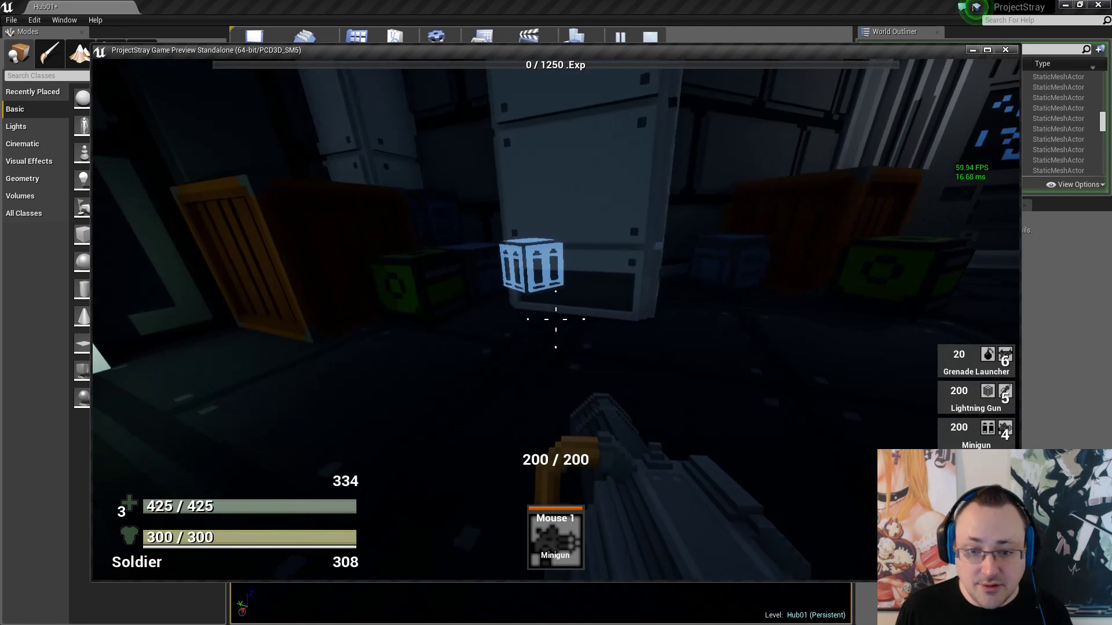
key("Escape")
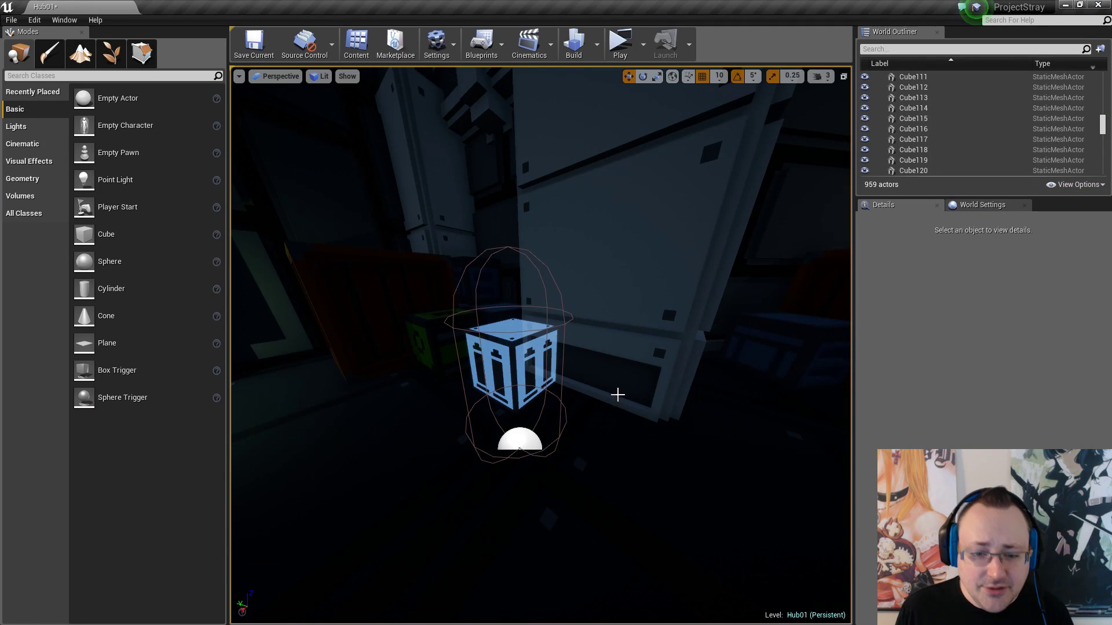
Return to WorldPickup_Mat, set the Constant feeding Opacity to 2, and save the material
left_click(523, 355)
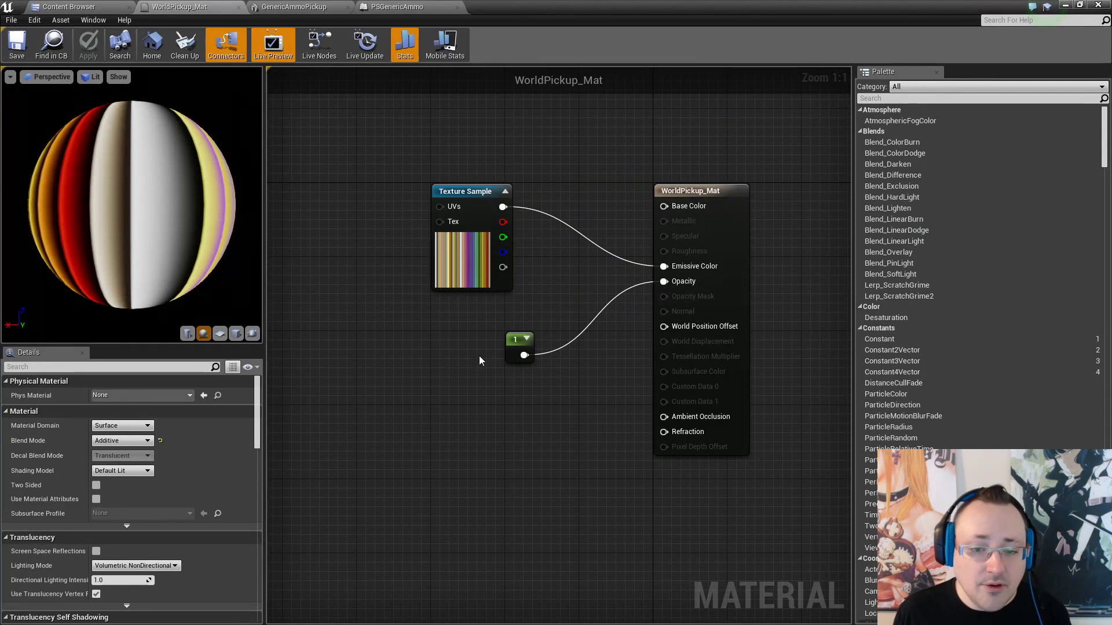
left_click(519, 338)
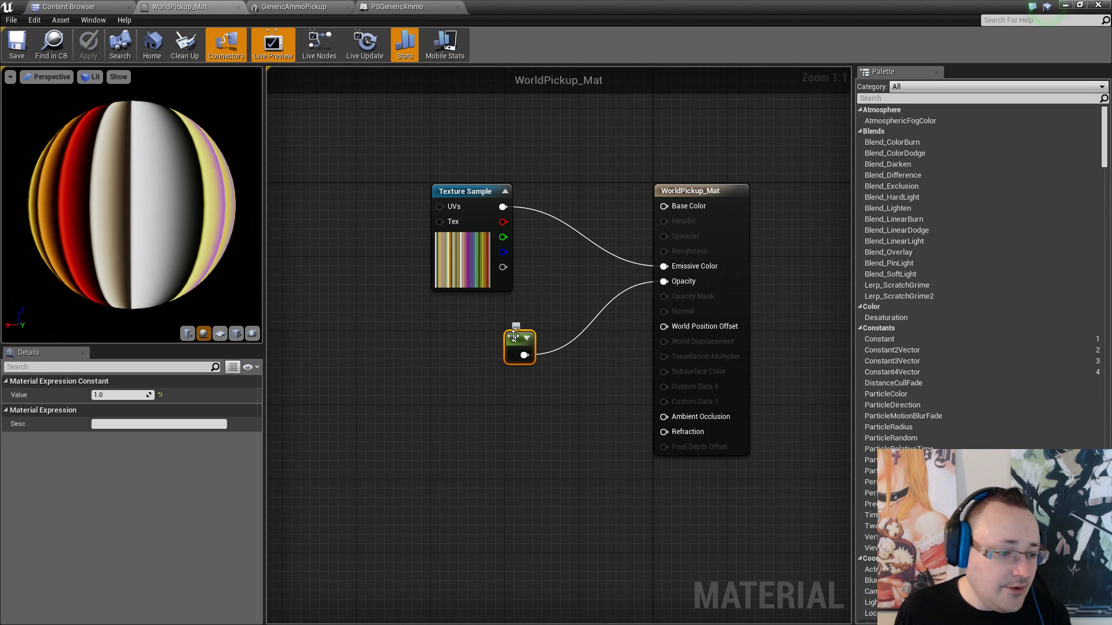
left_click(121, 395)
type("2")
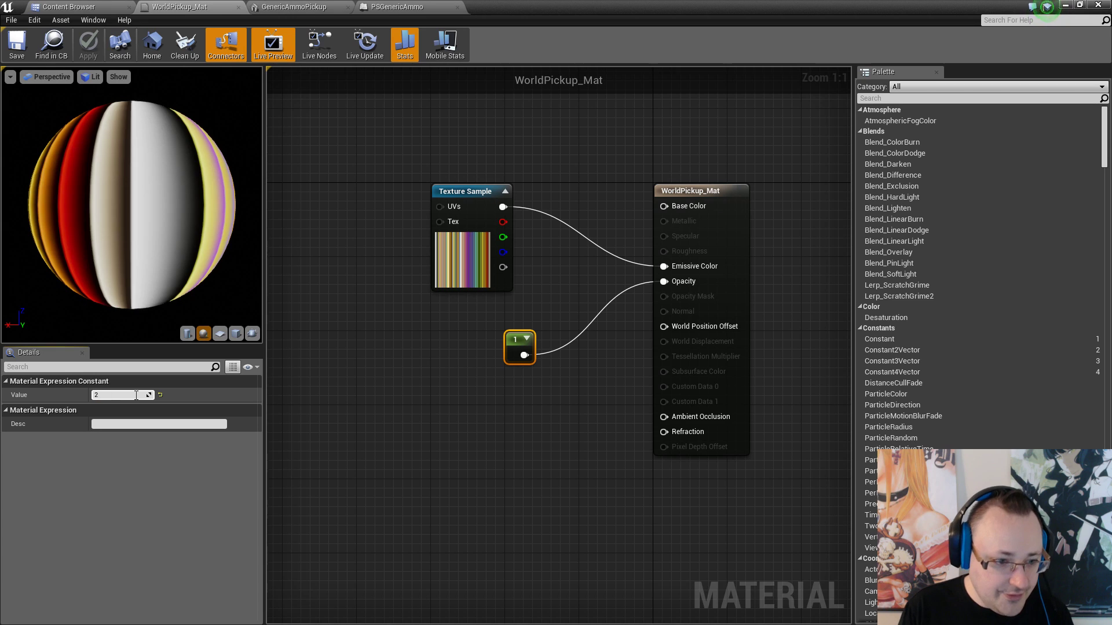
key("Return")
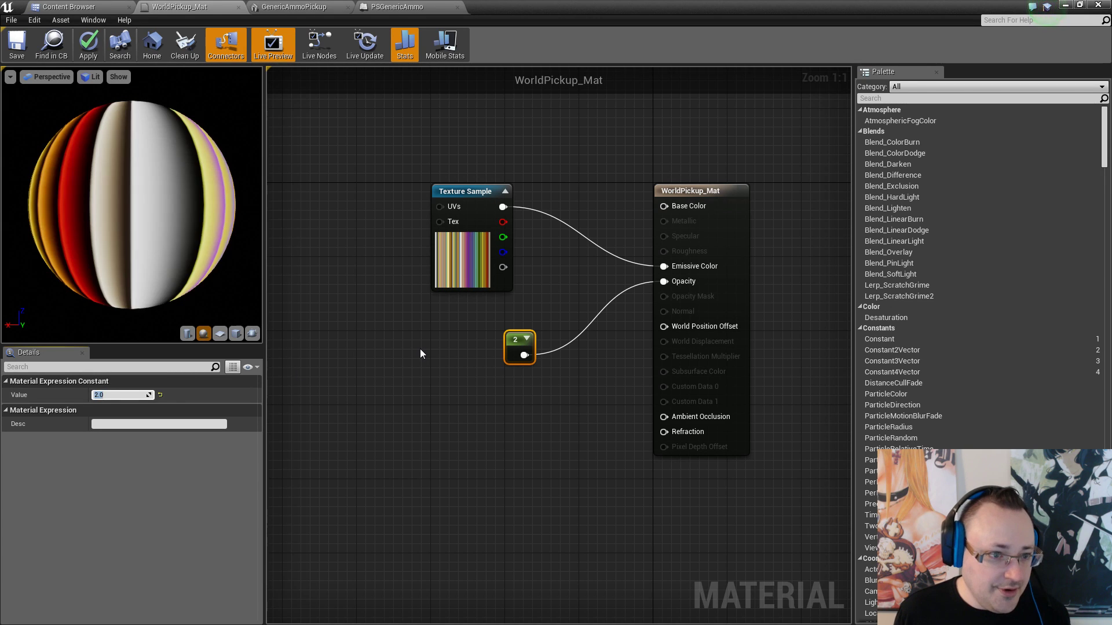
left_click(420, 354)
left_click(18, 40)
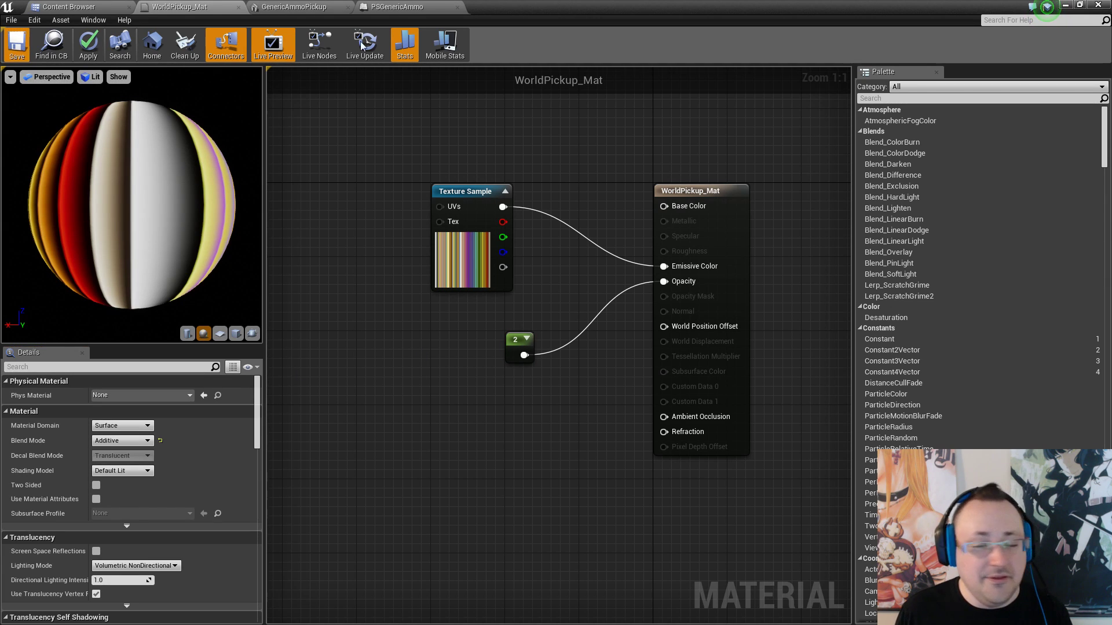
Play the Hub01 level again and examine the glowing ammo pickup from near and from farther away
left_click(1067, 7)
left_click(619, 41)
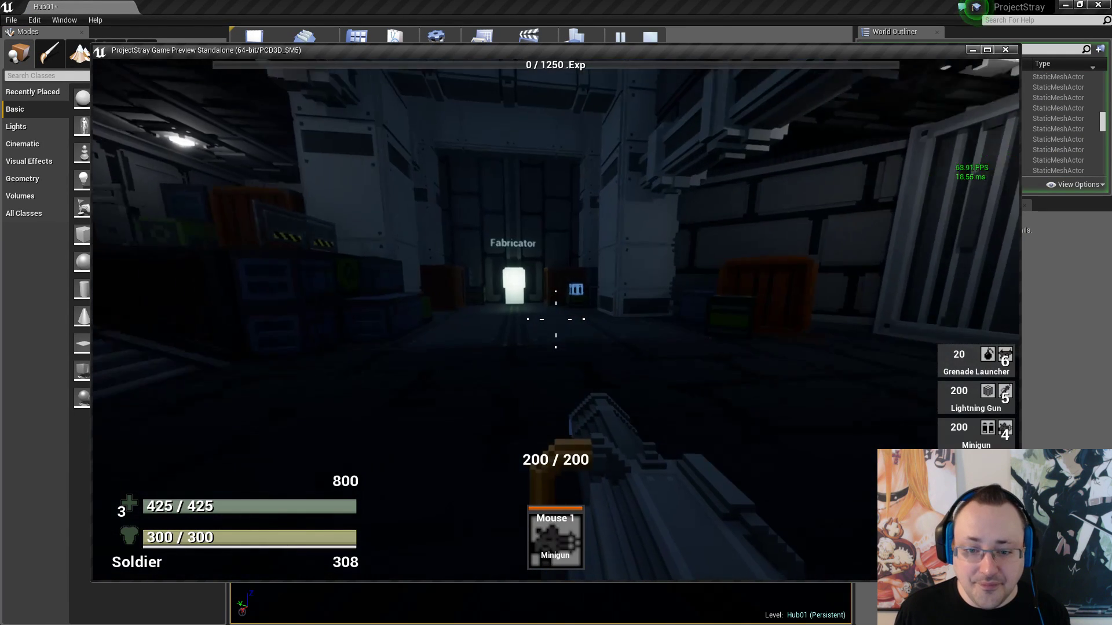
key("w")
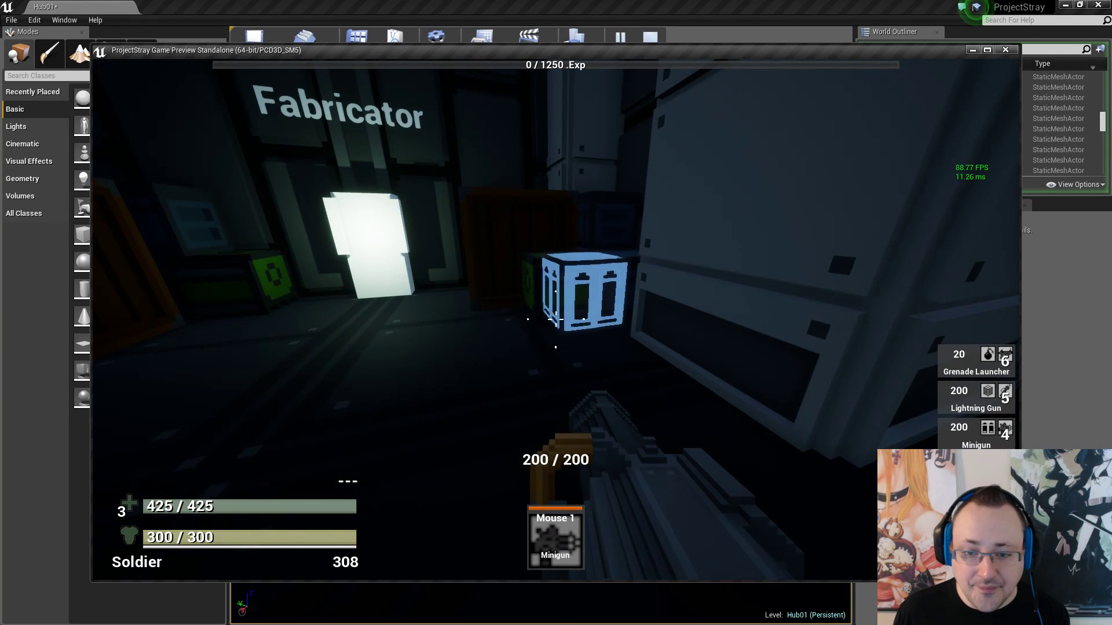
key("w")
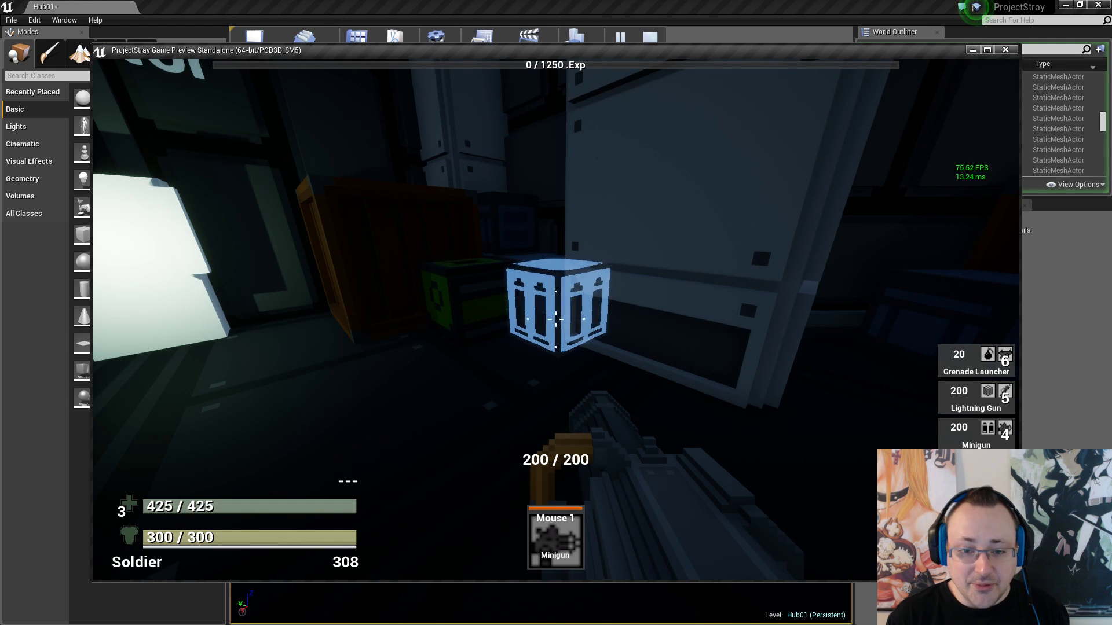
key("s")
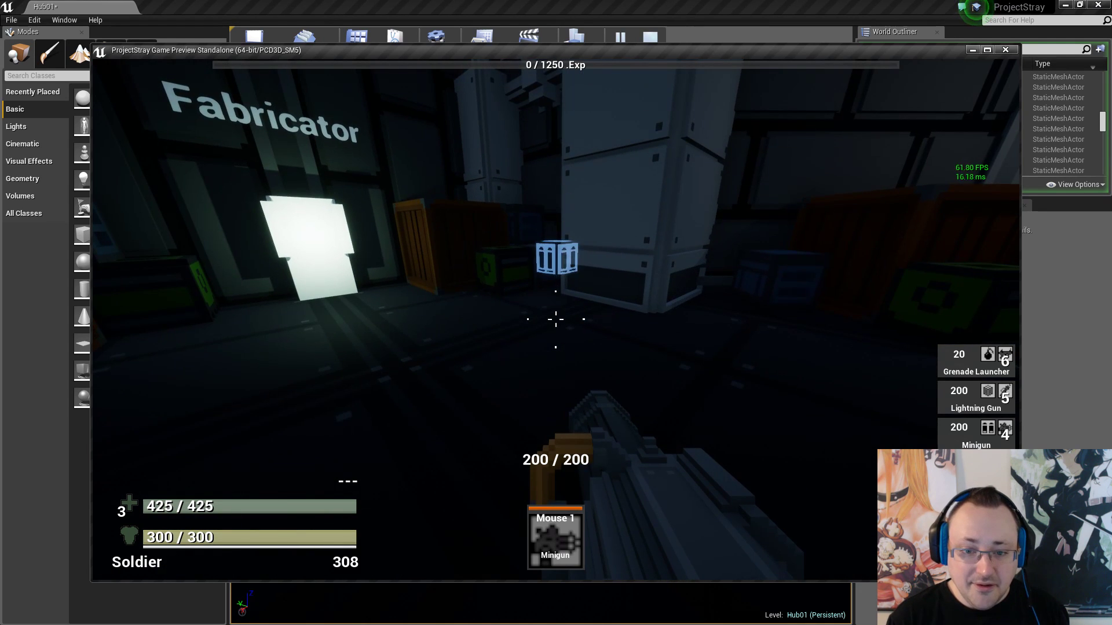
key("w")
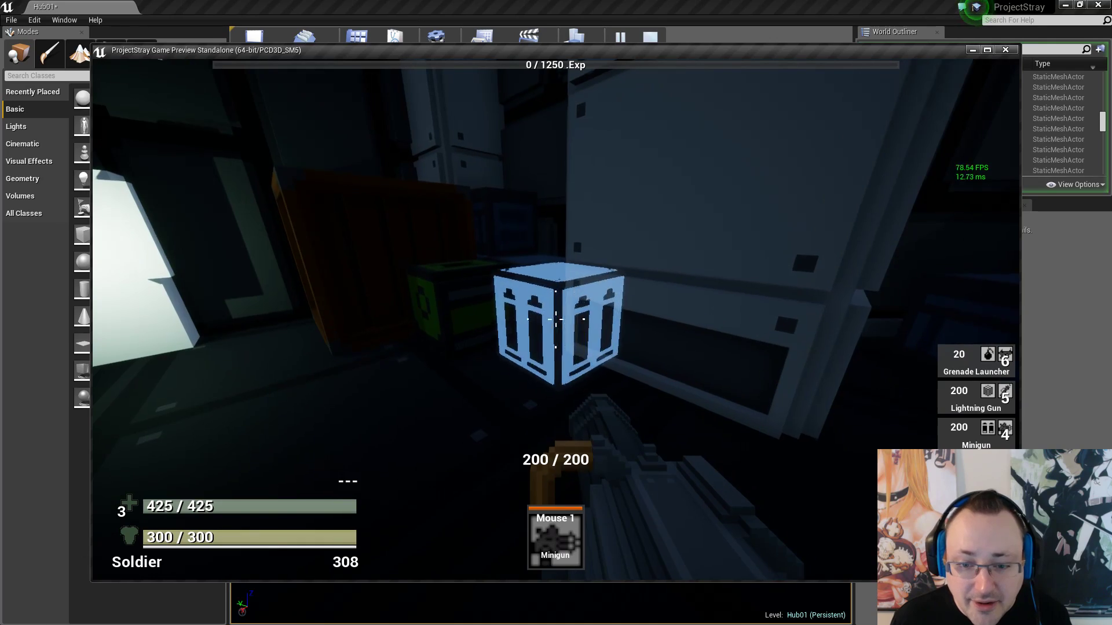
key("s")
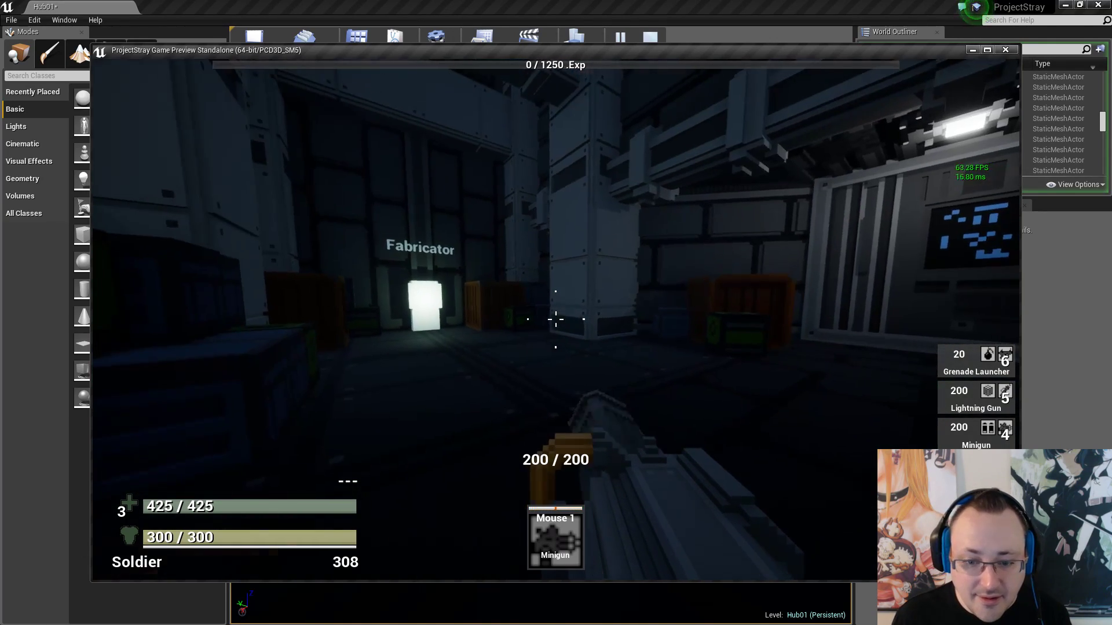
Fire and reload the Minigun in the running preview while moving through the hub
left_click(555, 319)
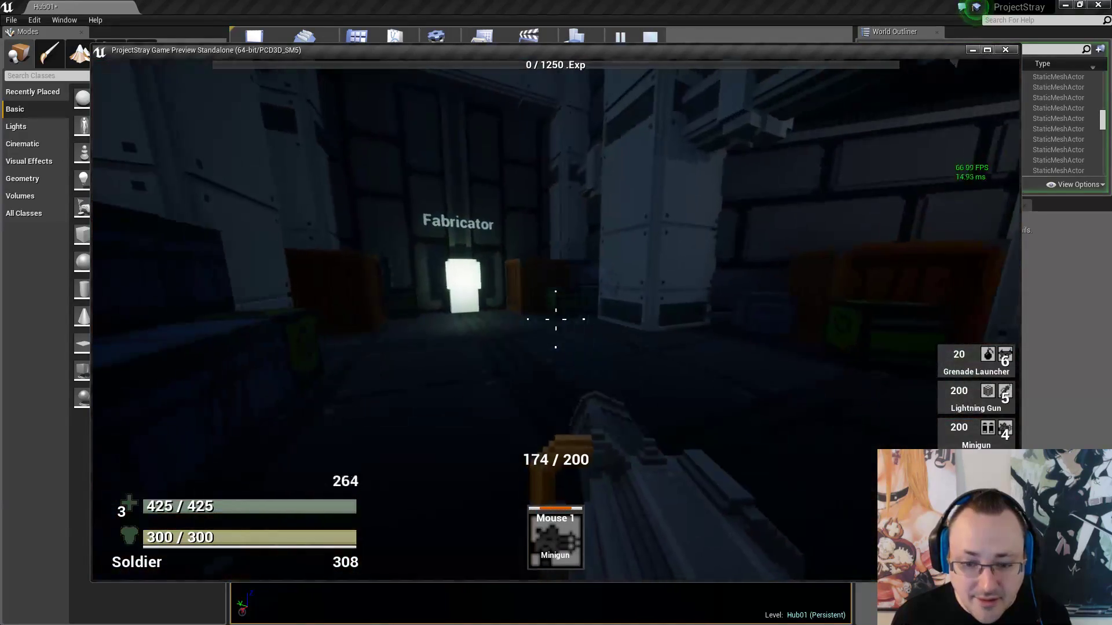
key("w")
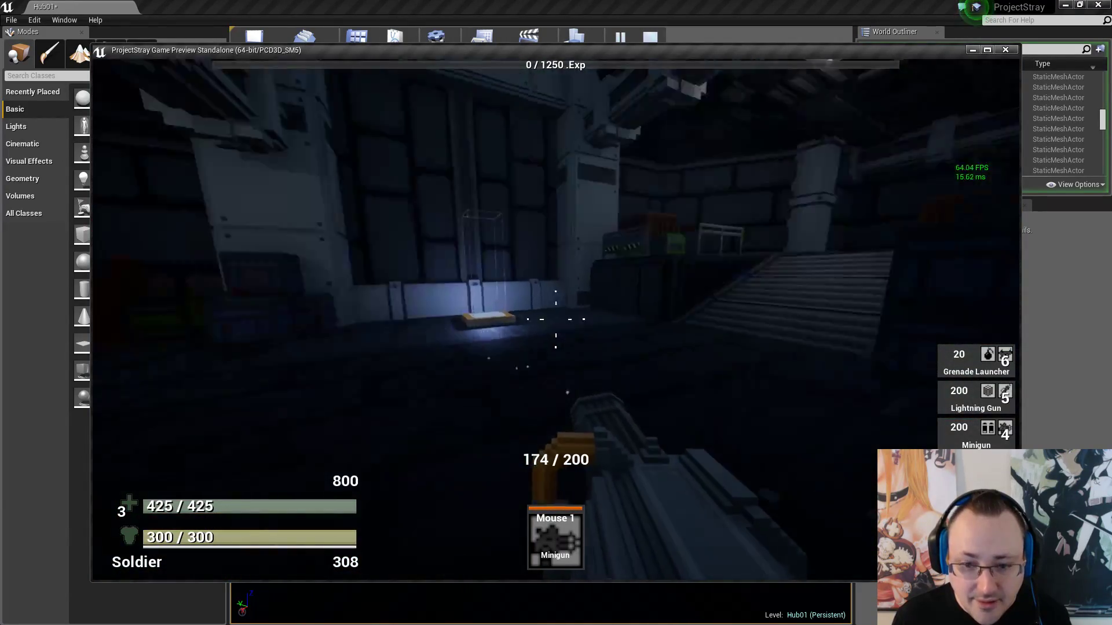
key("r")
key("w")
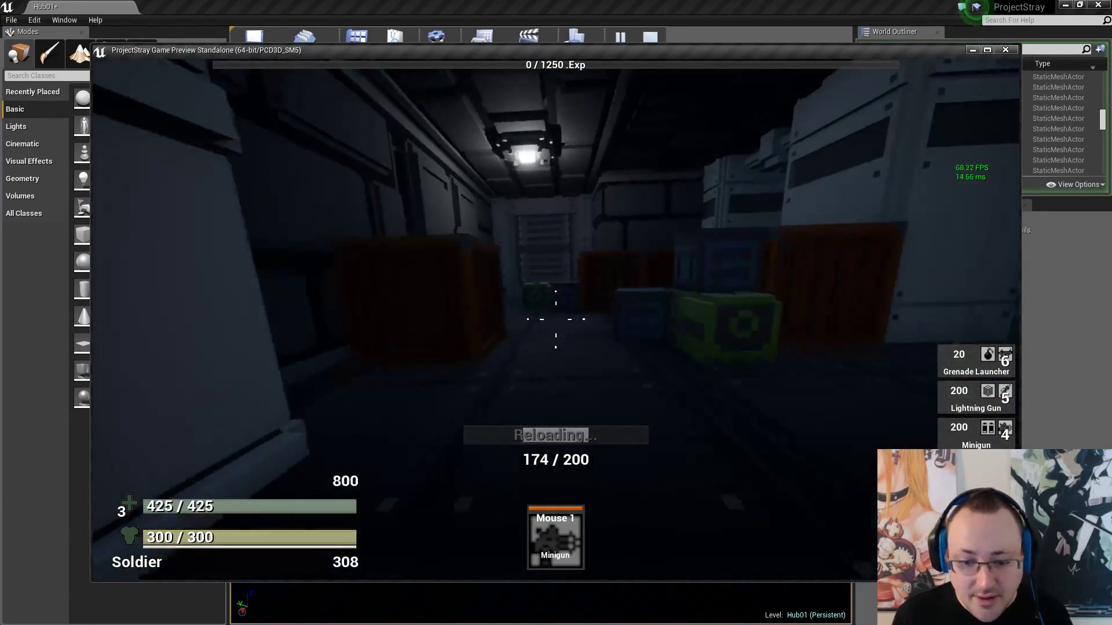
key("w")
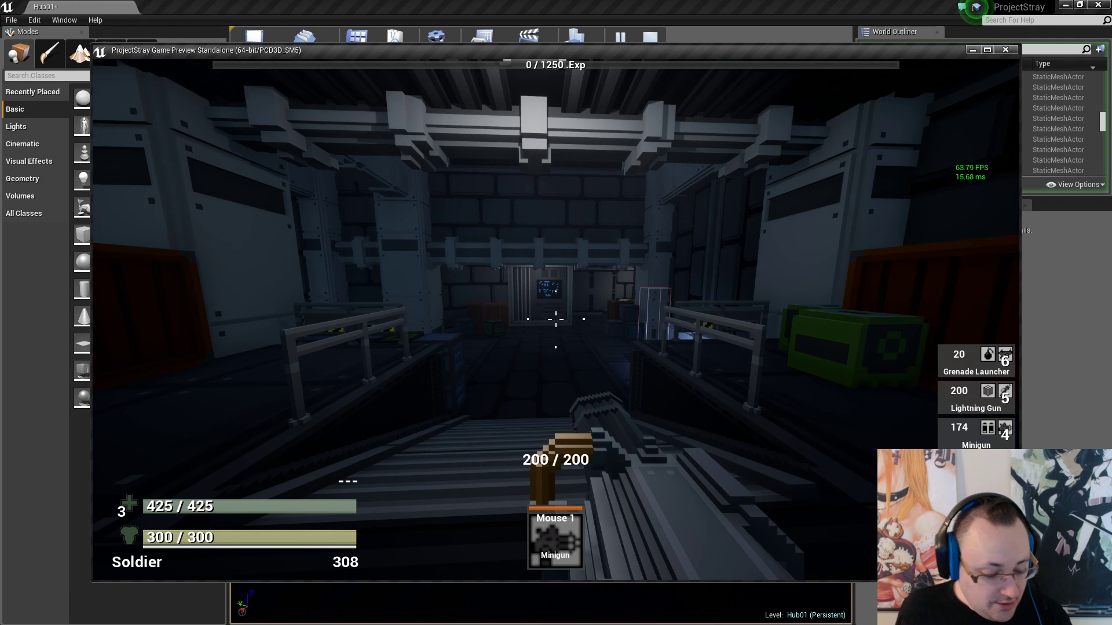
Cycle through the carried weapons in the preview, switch to the Auto Pistol, and test-fire it
key("2")
key("3")
key("2")
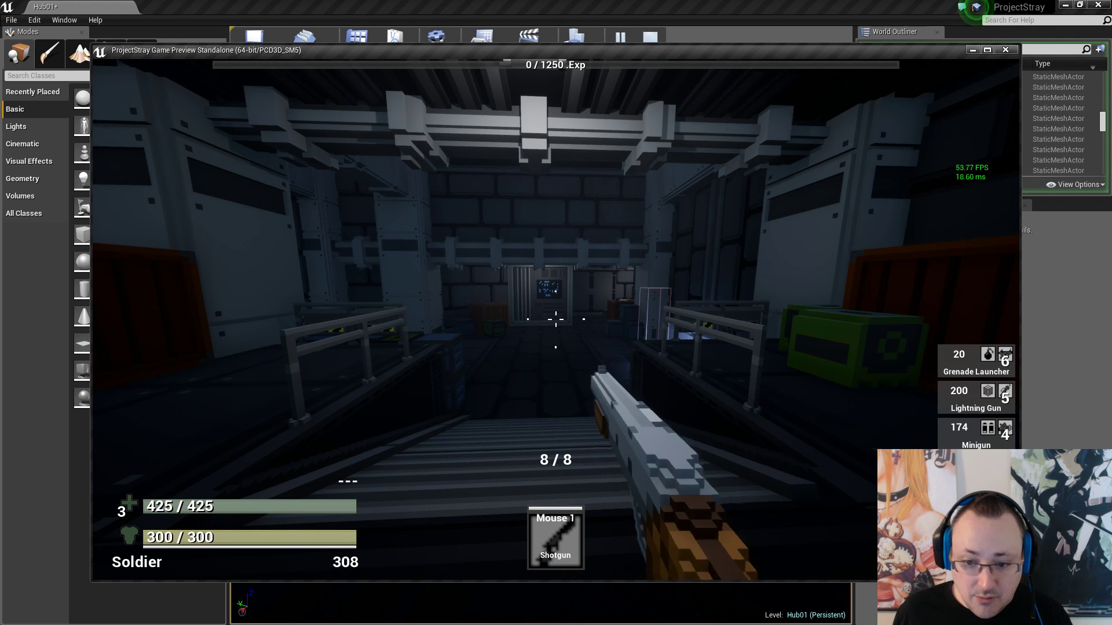
key("1")
left_click(555, 319)
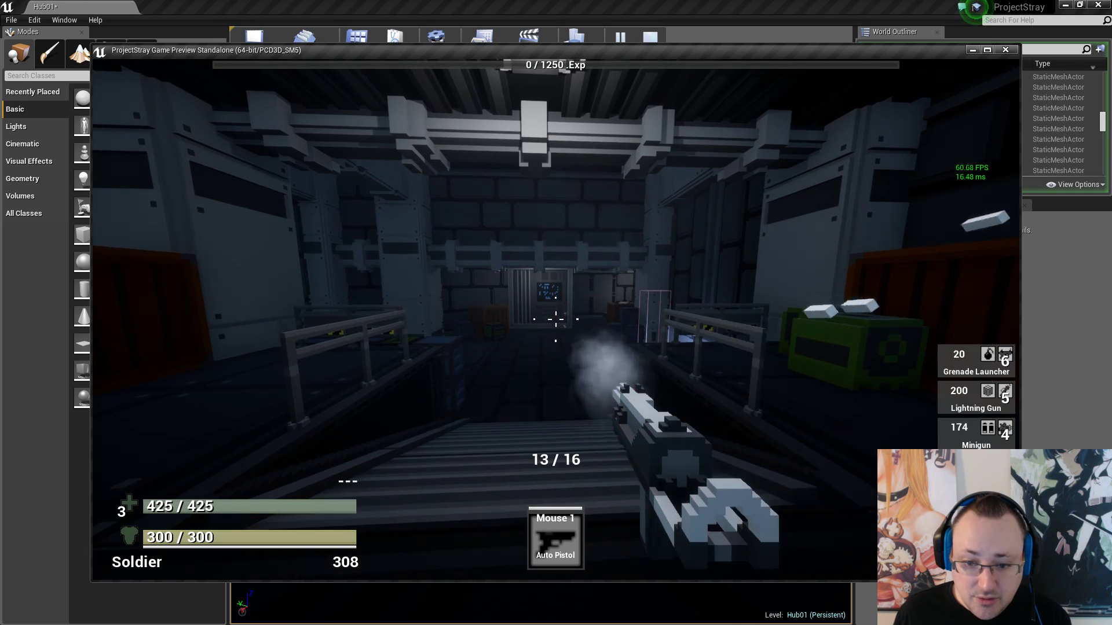
Fire more shots with the Auto Pistol while walking through the hub and reload it
left_click(555, 320)
left_click(555, 319)
key("r")
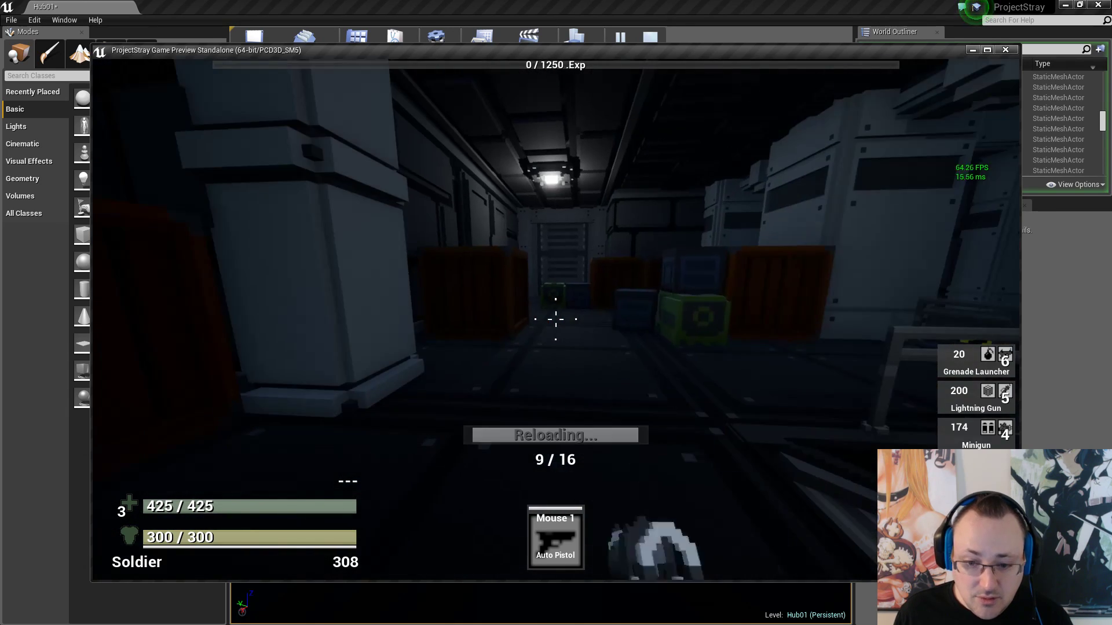
End the game preview and save the Hub01 level
key("Escape")
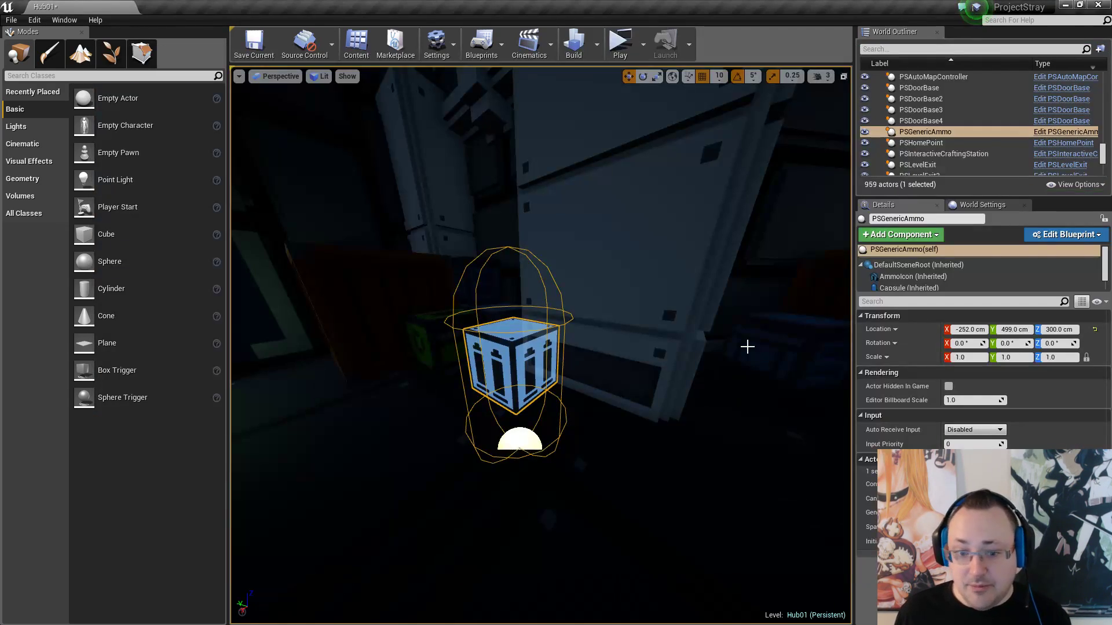
left_click(253, 54)
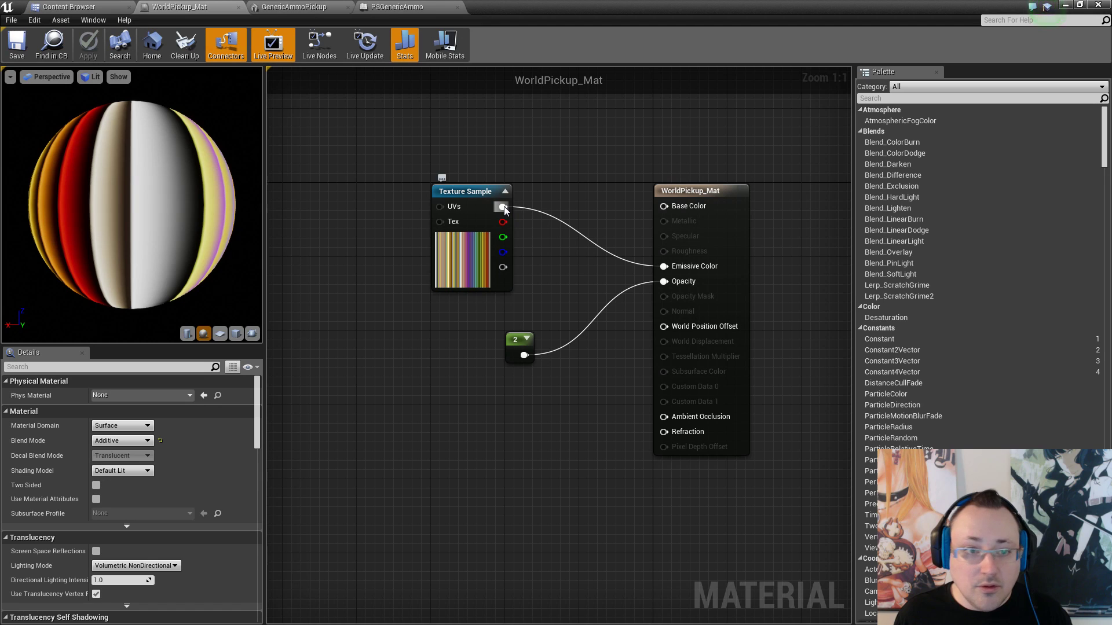
Return to WorldPickup_Mat and set its Blend Mode to Opaque, keeping the Material Domain at Surface
left_click_drag(503, 207, 542, 213)
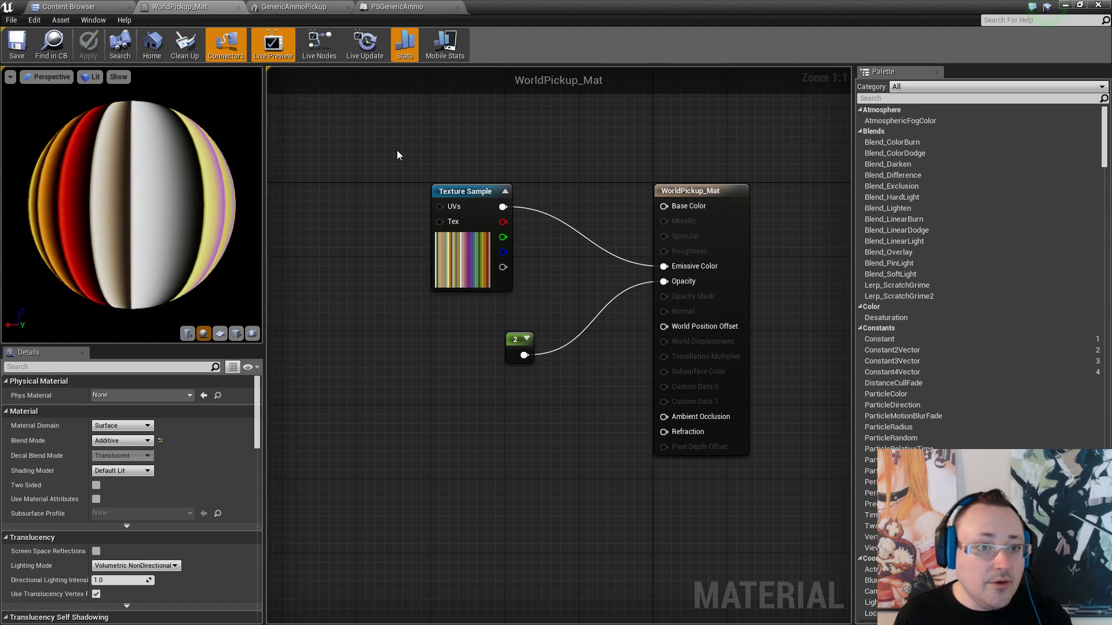
left_click(119, 425)
left_click(121, 435)
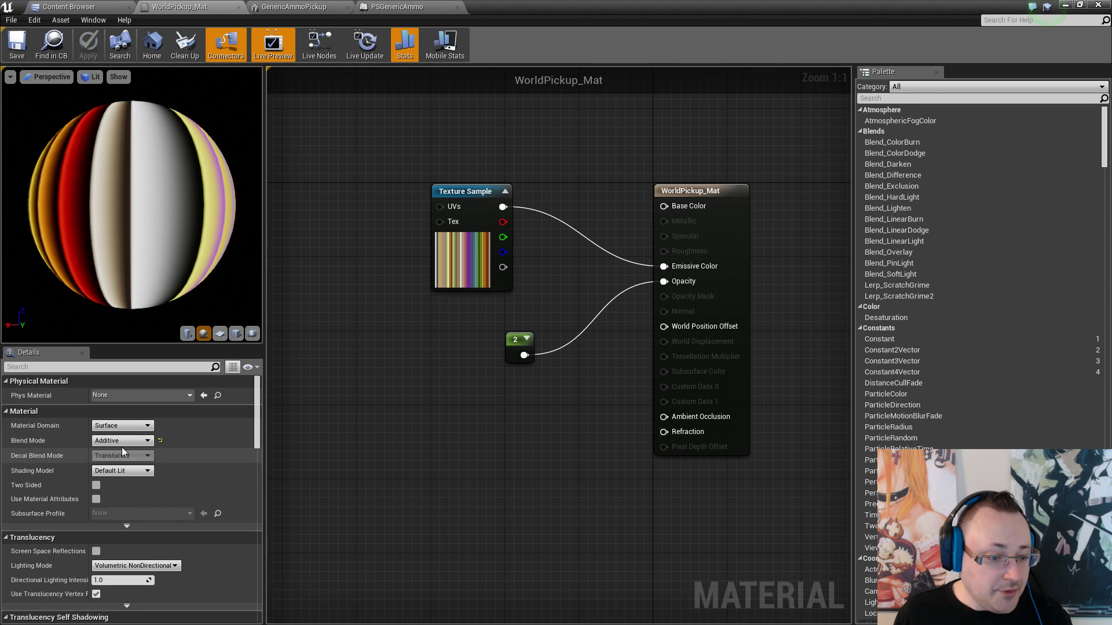
left_click(121, 442)
left_click(120, 450)
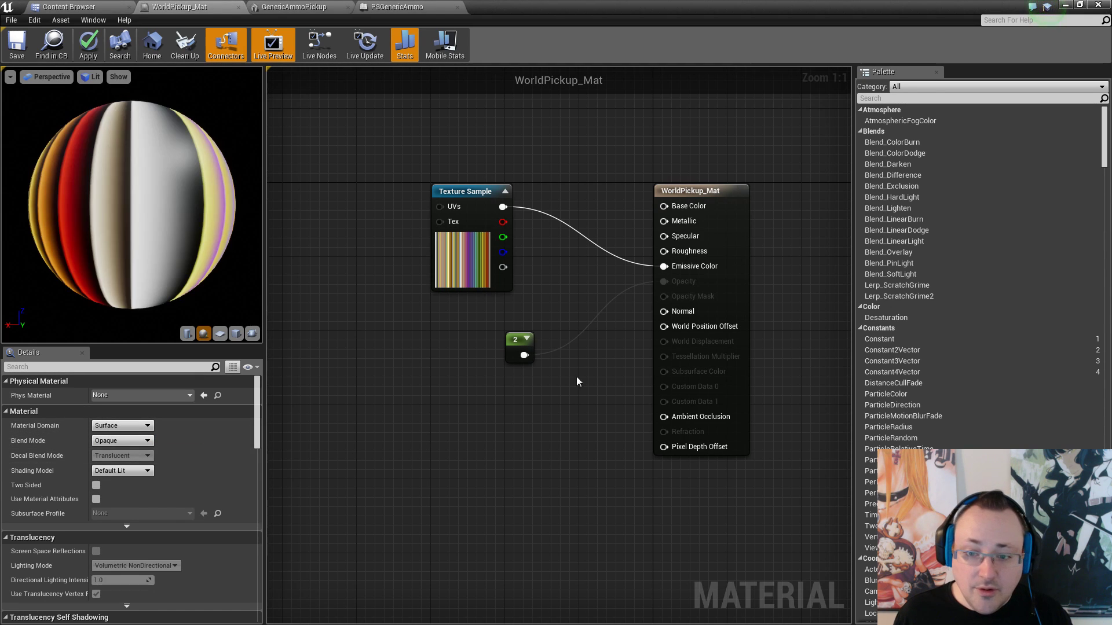
Delete the Constant node wired to Opacity in WorldPickup_Mat and save the material
left_click(522, 347)
key("Delete")
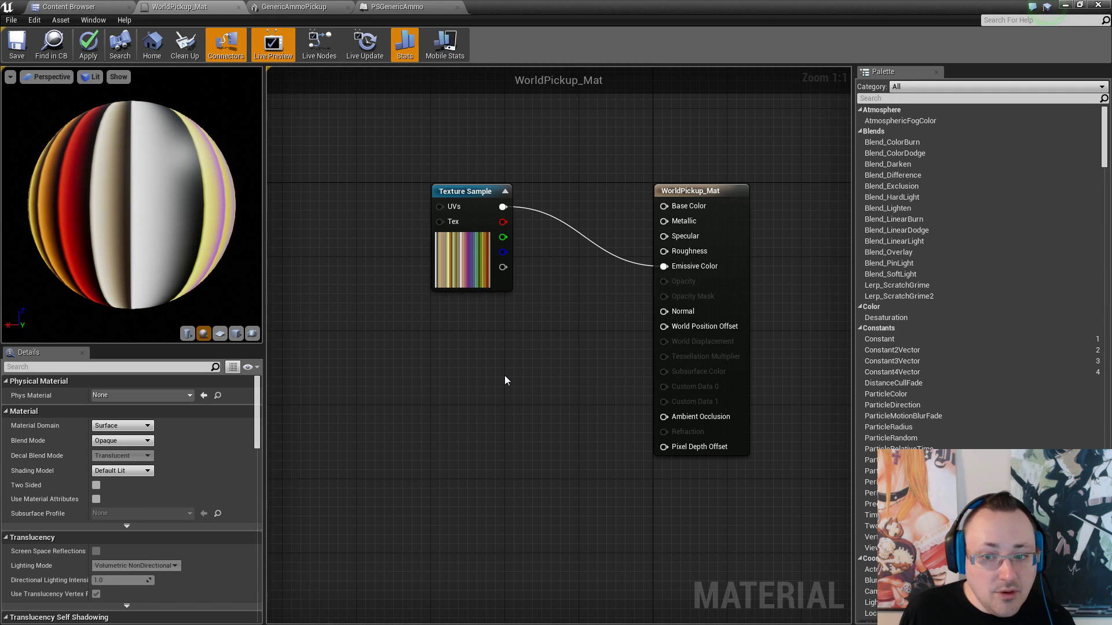
left_click(16, 48)
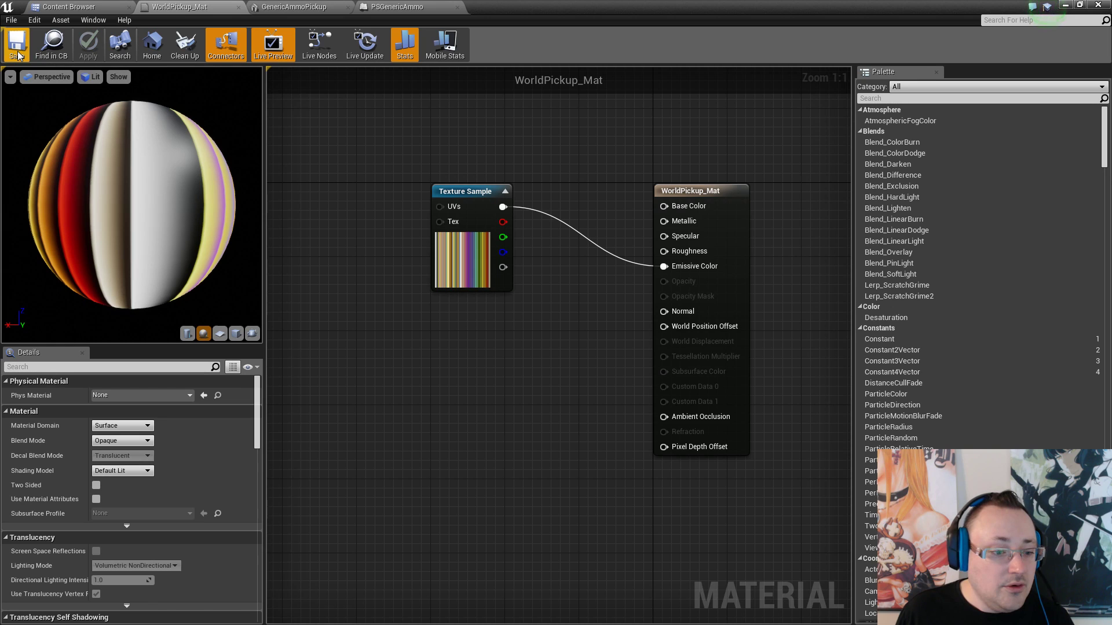
Play the Hub01 level again and walk up to the ammo pickup to examine its opaque glowing material
left_click(1065, 5)
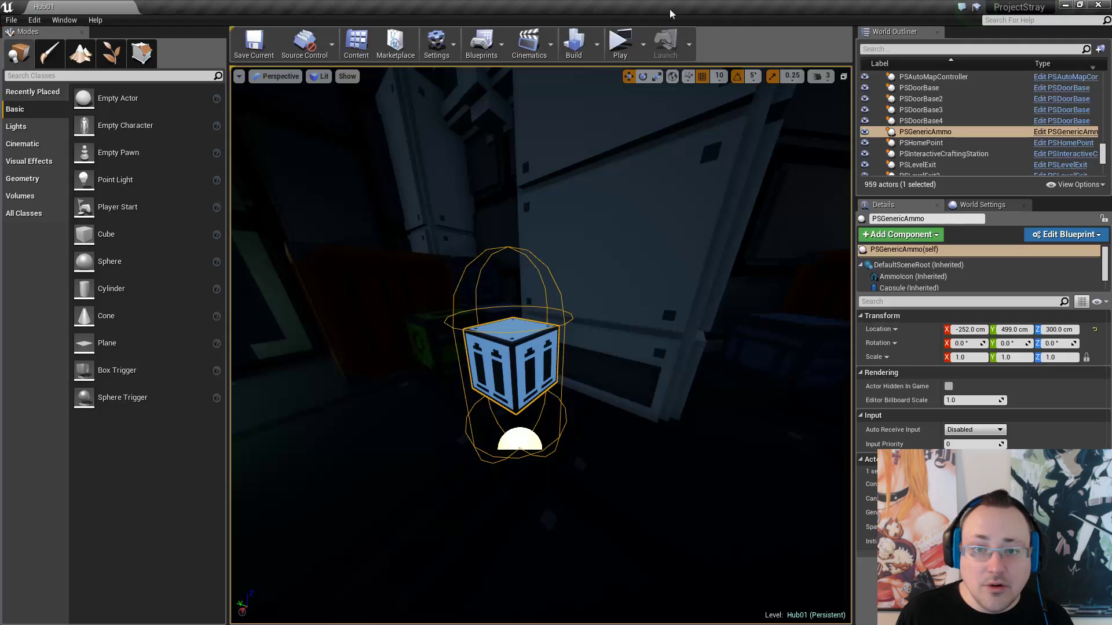
left_click(621, 44)
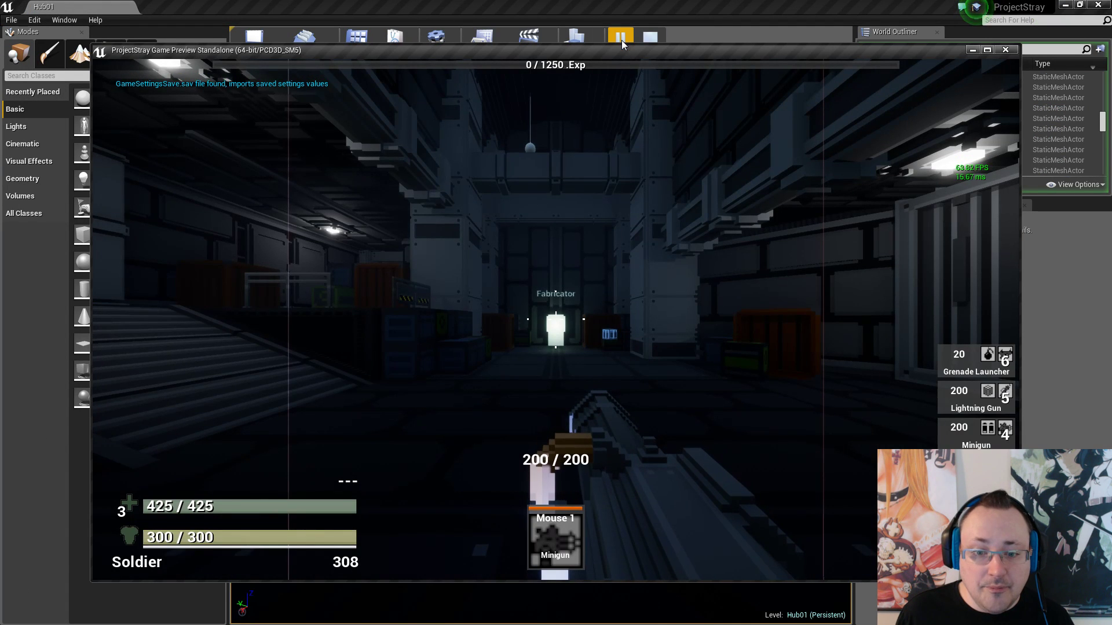
left_click(630, 148)
key("w")
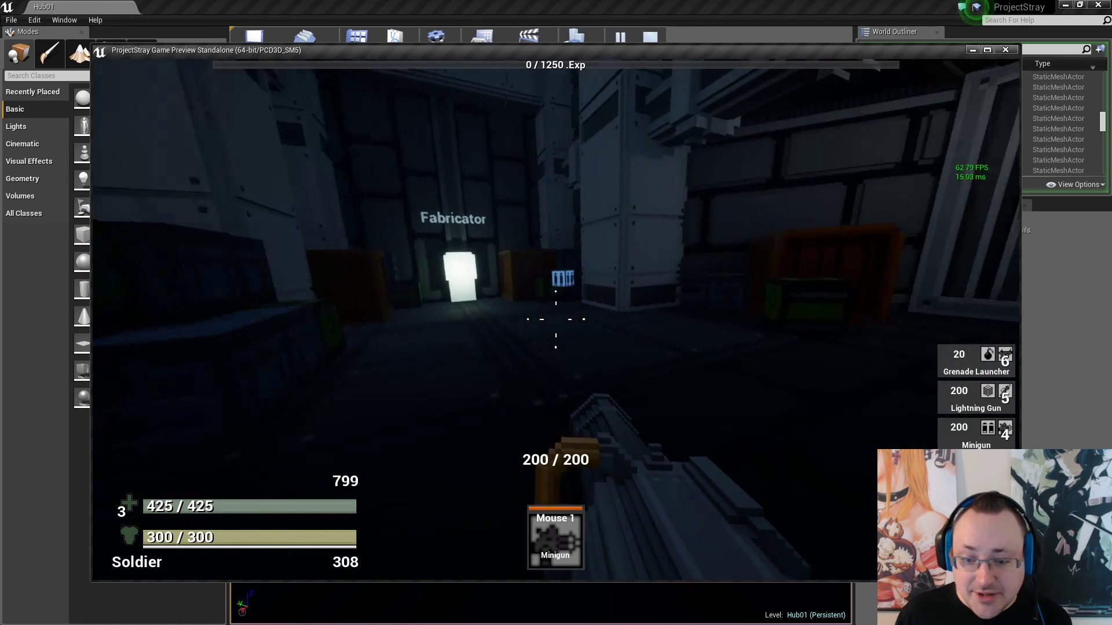
key("w")
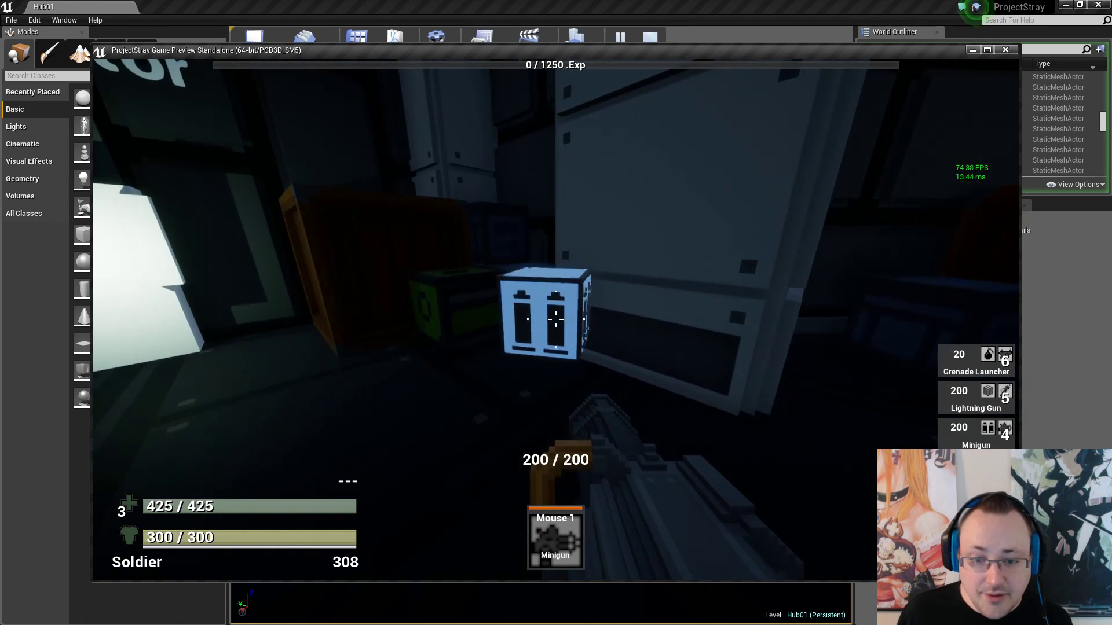
key("w")
key("w")
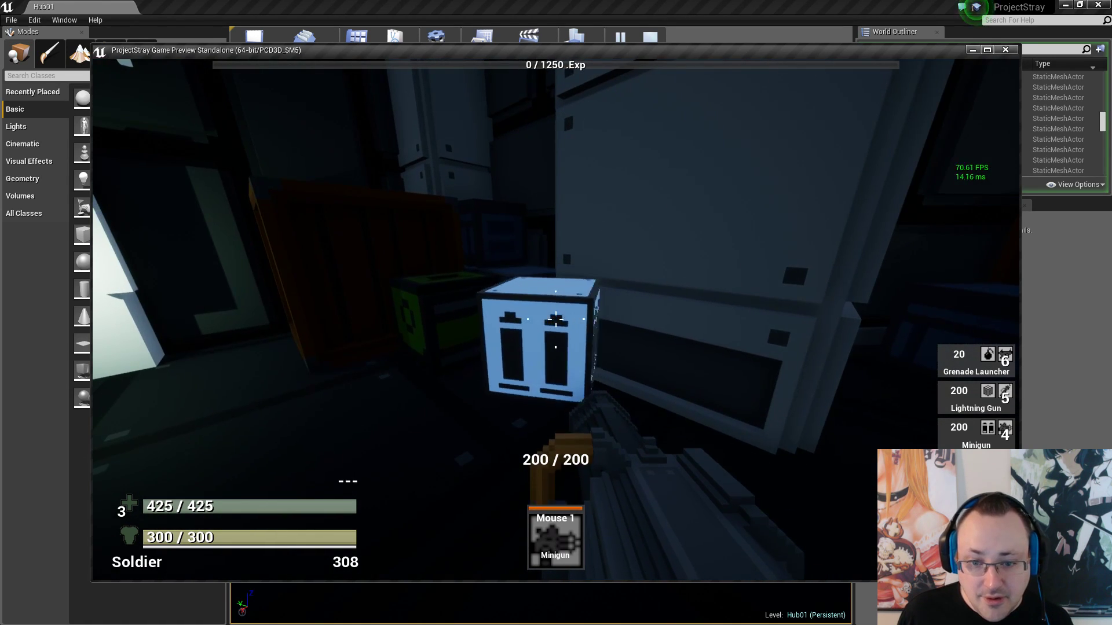
key("w")
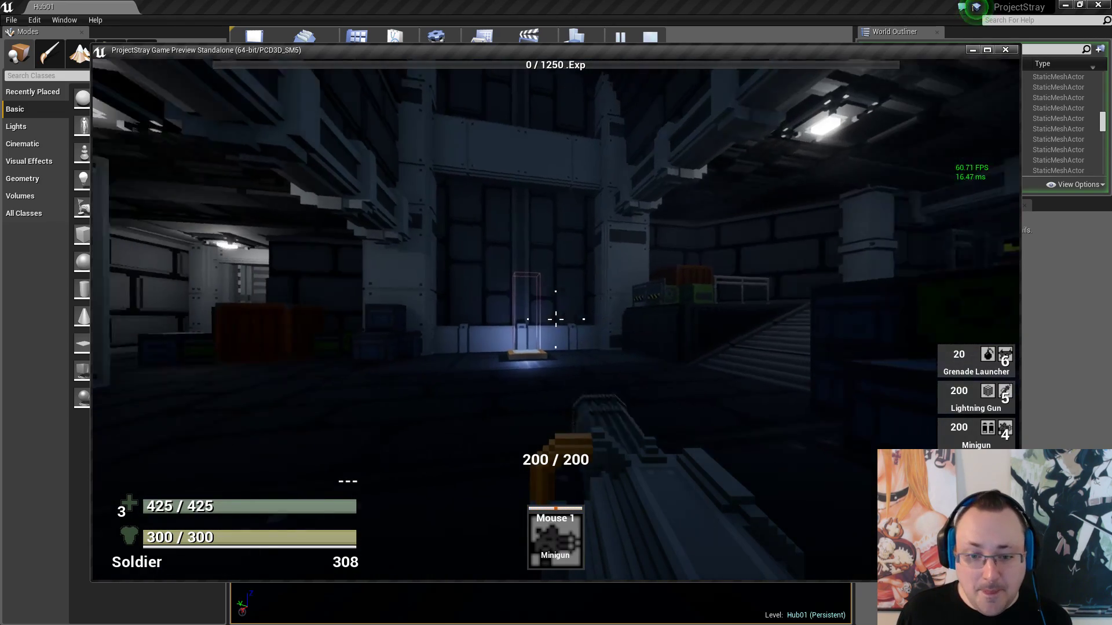
Fire and reload the Minigun while climbing the ramp into the corridor, and end the preview
left_click(555, 319)
left_click_drag(555, 319, 555, 319)
key("w")
key("r")
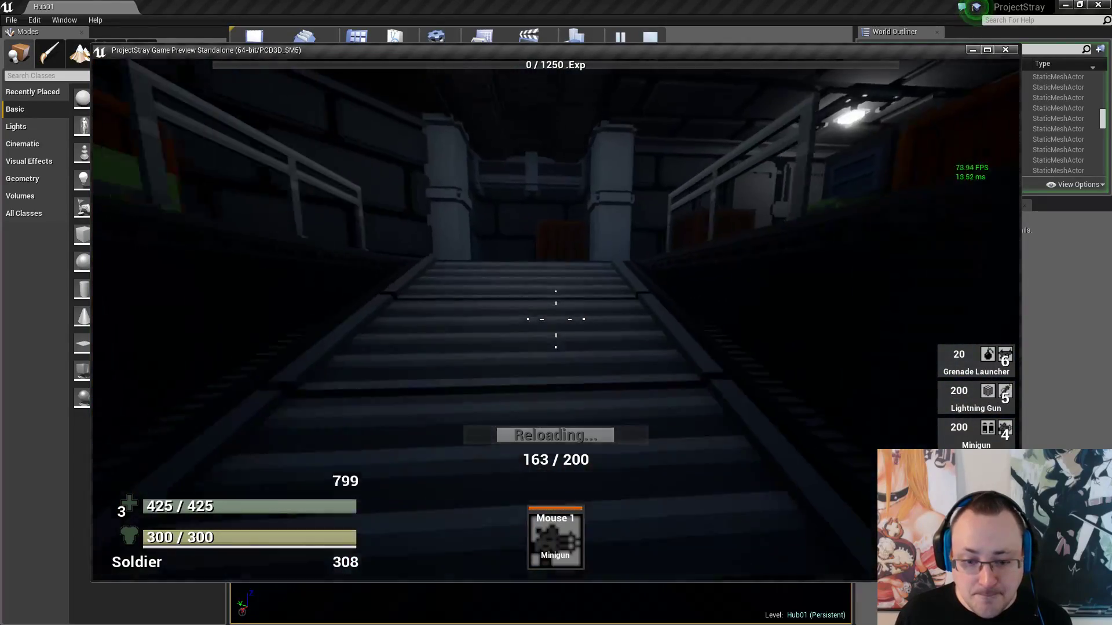
key("w")
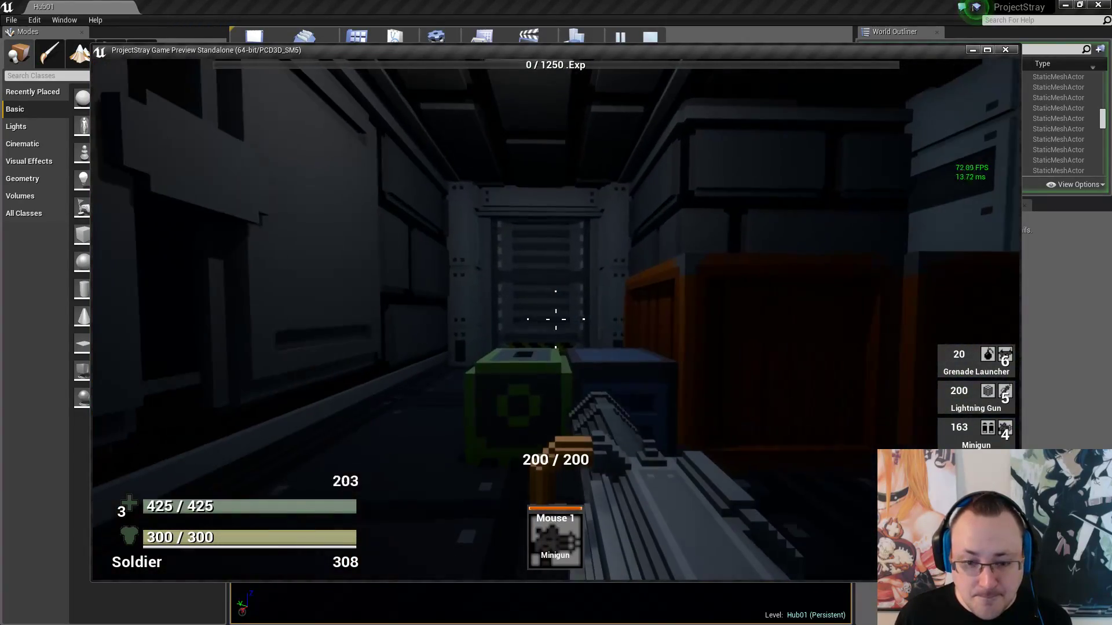
left_click_drag(555, 319, 556, 320)
key("Escape")
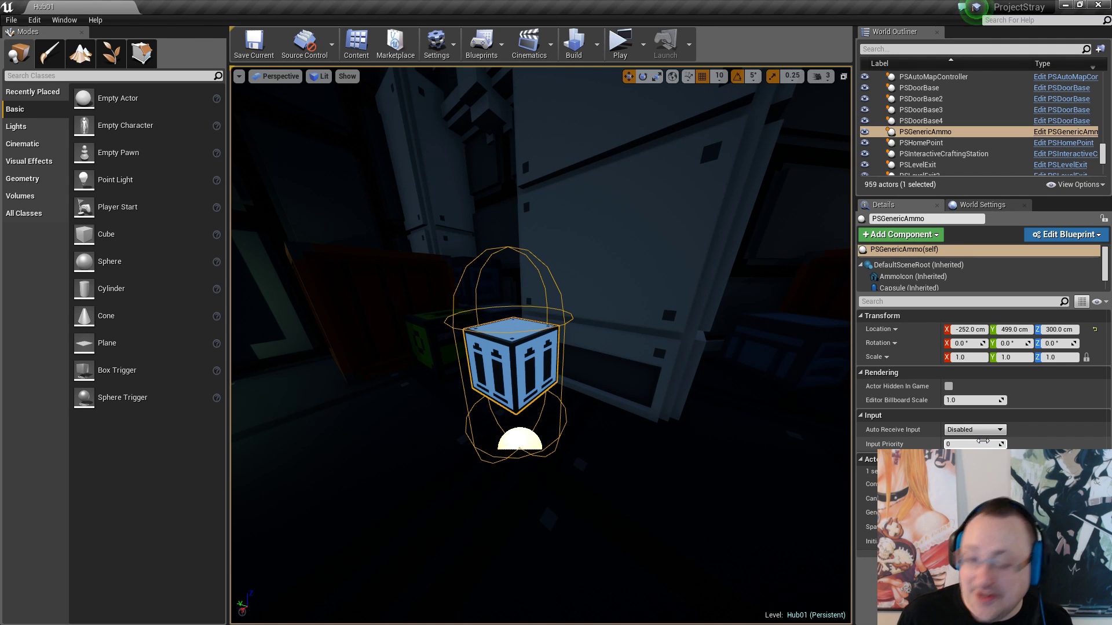
Play Hub01 in a full-size preview window and equip the Light Machinegun from the inventory
left_click(620, 43)
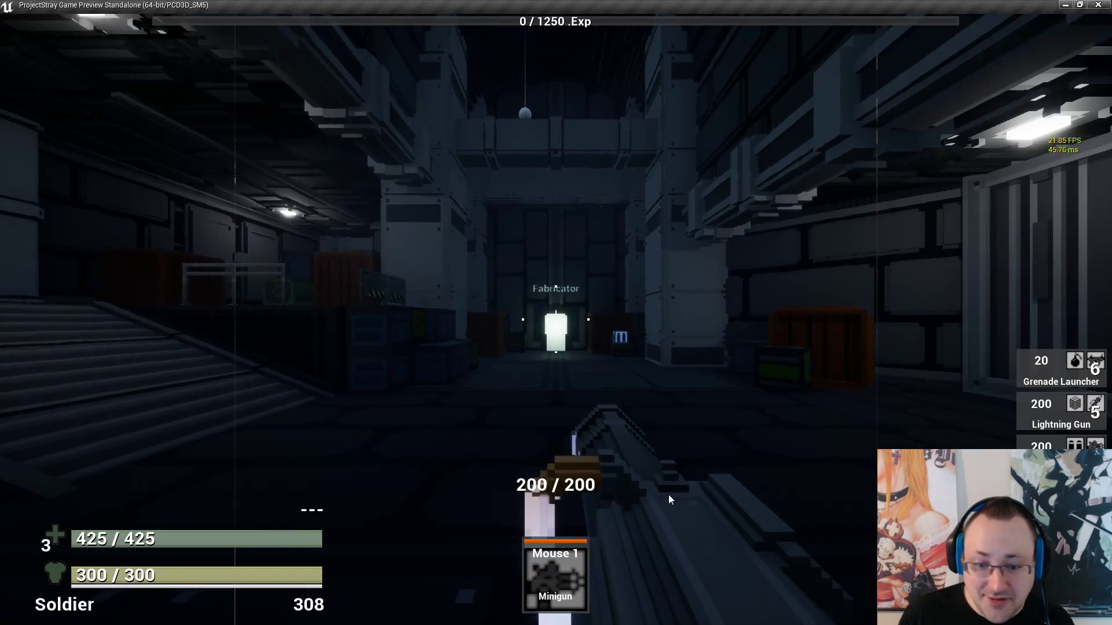
key("w")
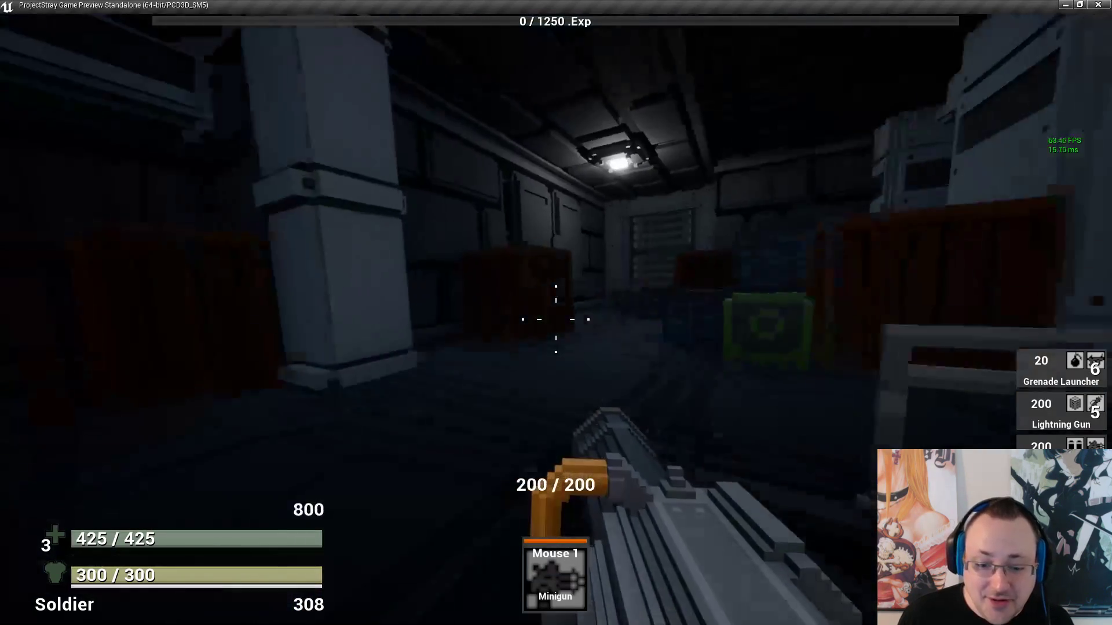
key("Tab")
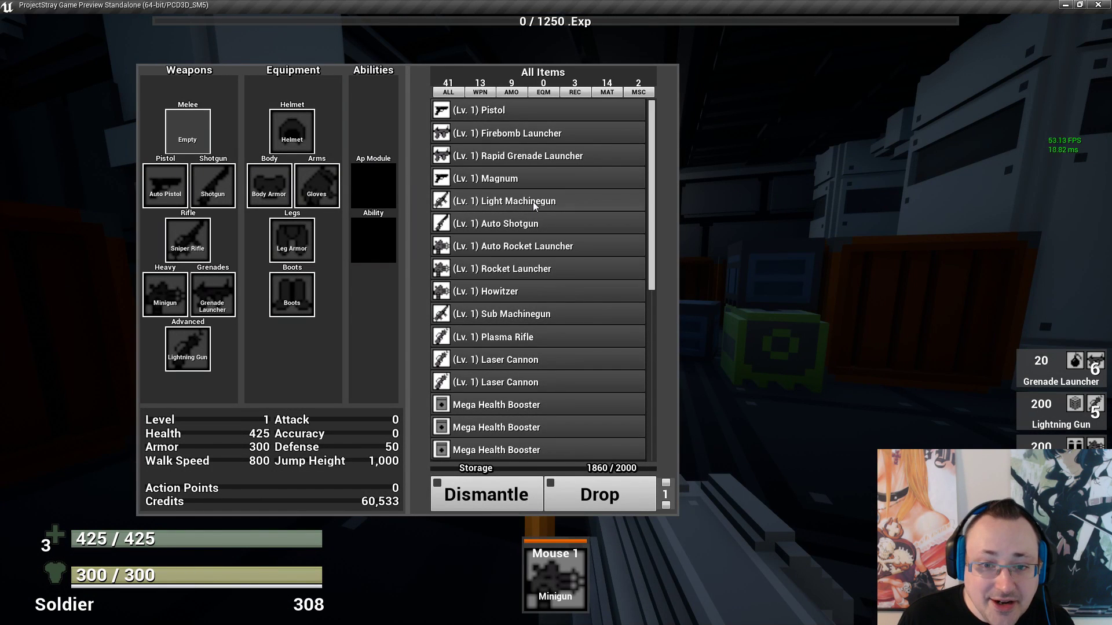
left_click(533, 201)
key("Tab")
key("w")
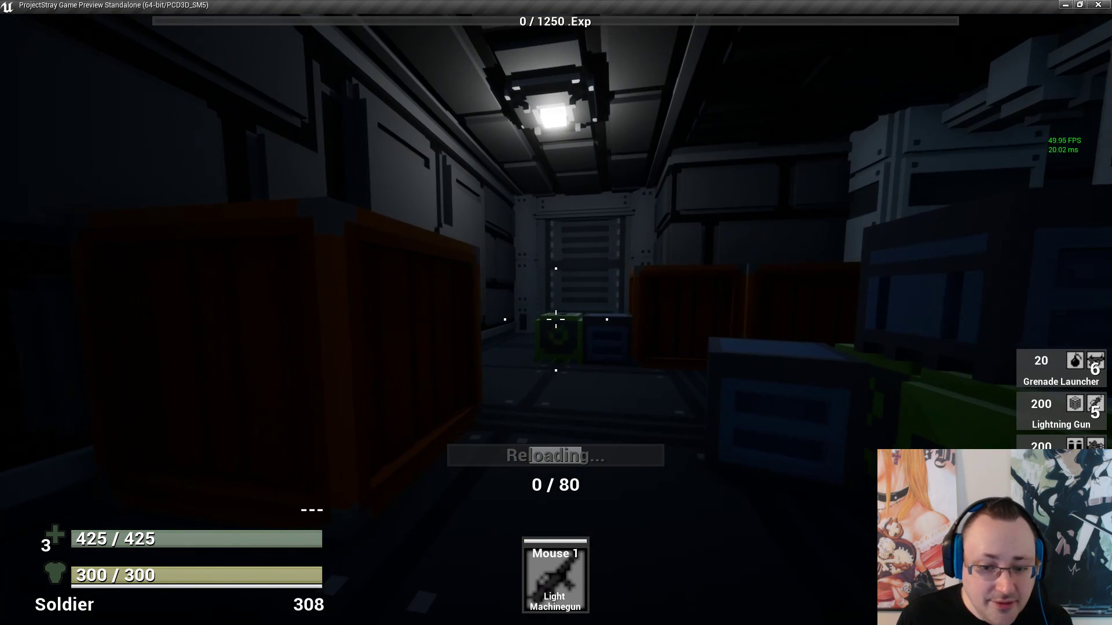
Cycle through the carried weapons to the Lightning Gun and walk through the door at the corridor's end
key("w")
key("2")
key("3")
key("4")
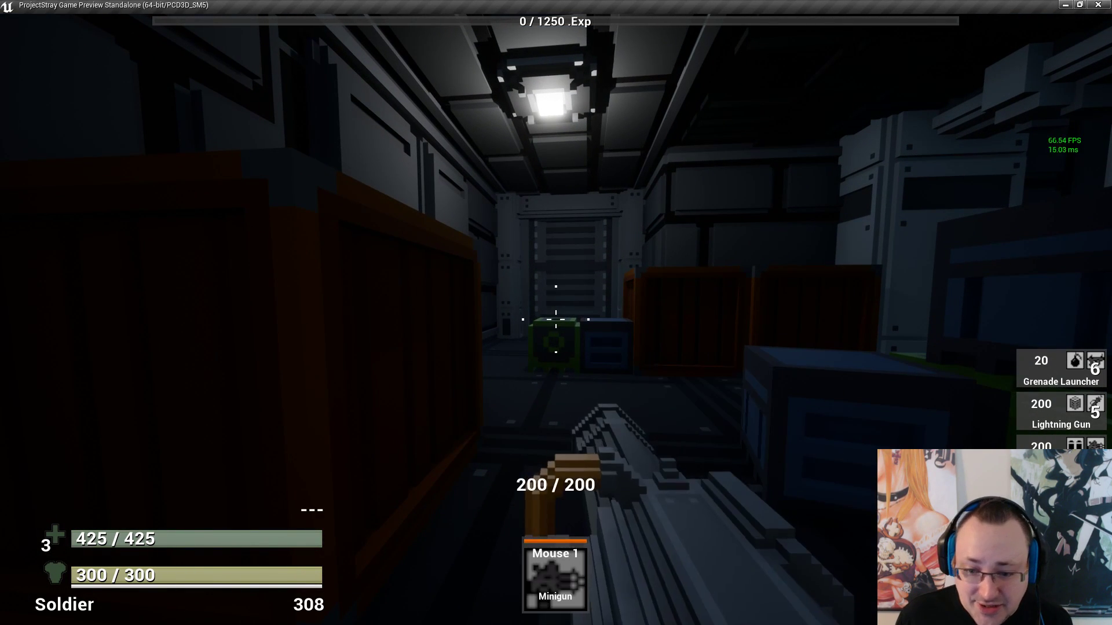
key("5")
key("w")
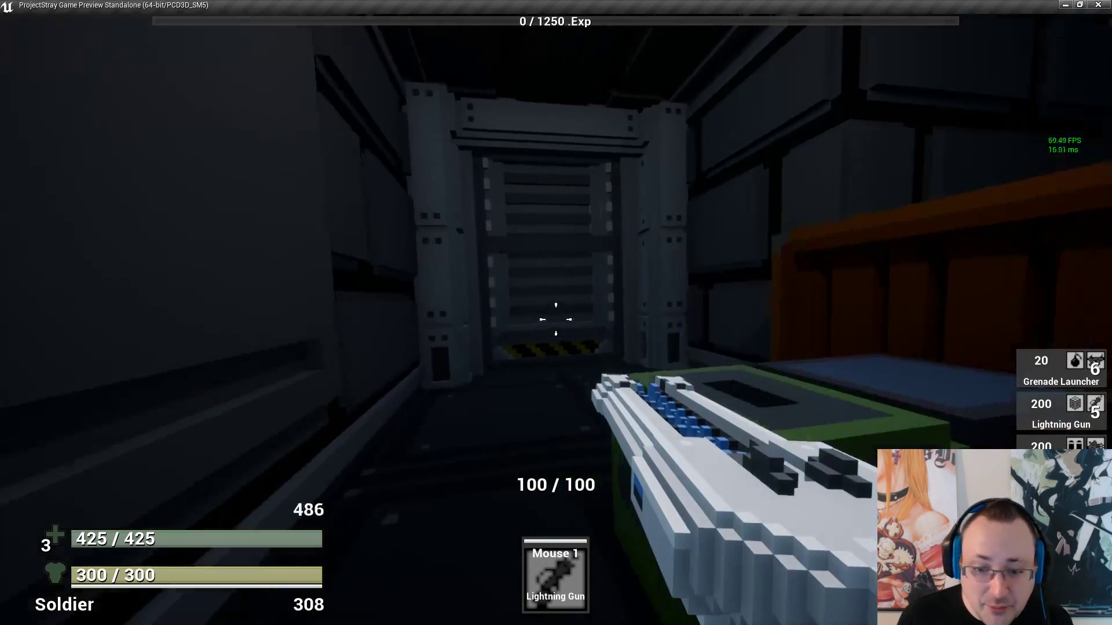
key("w")
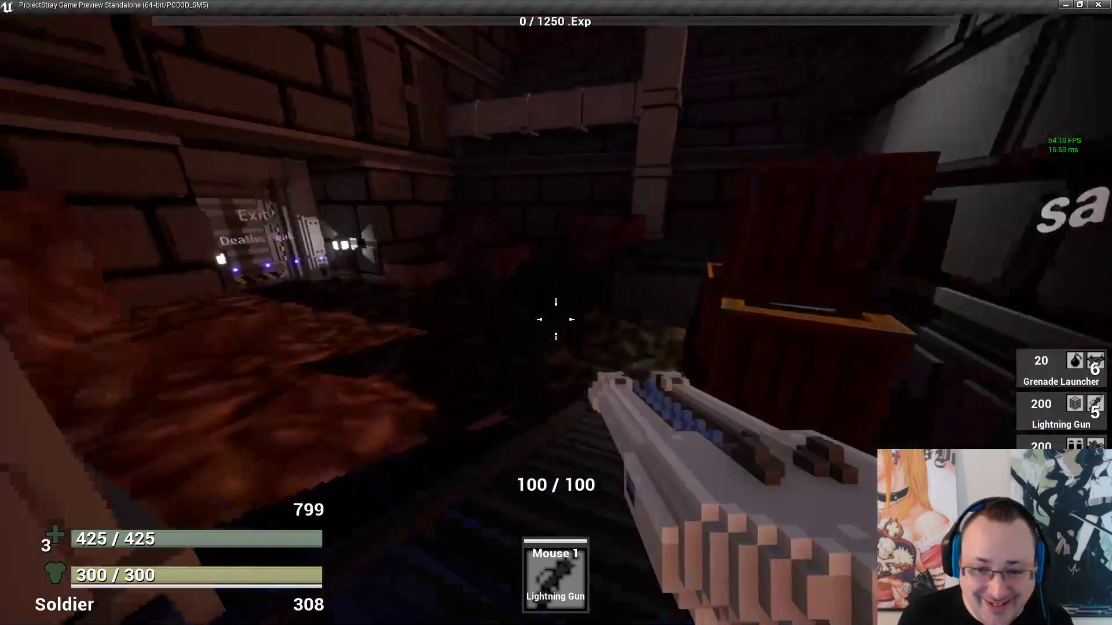
Test-fire the Lightning Gun in the lava room and reload it
left_click_drag(556, 319, 556, 319)
key("r")
key("r")
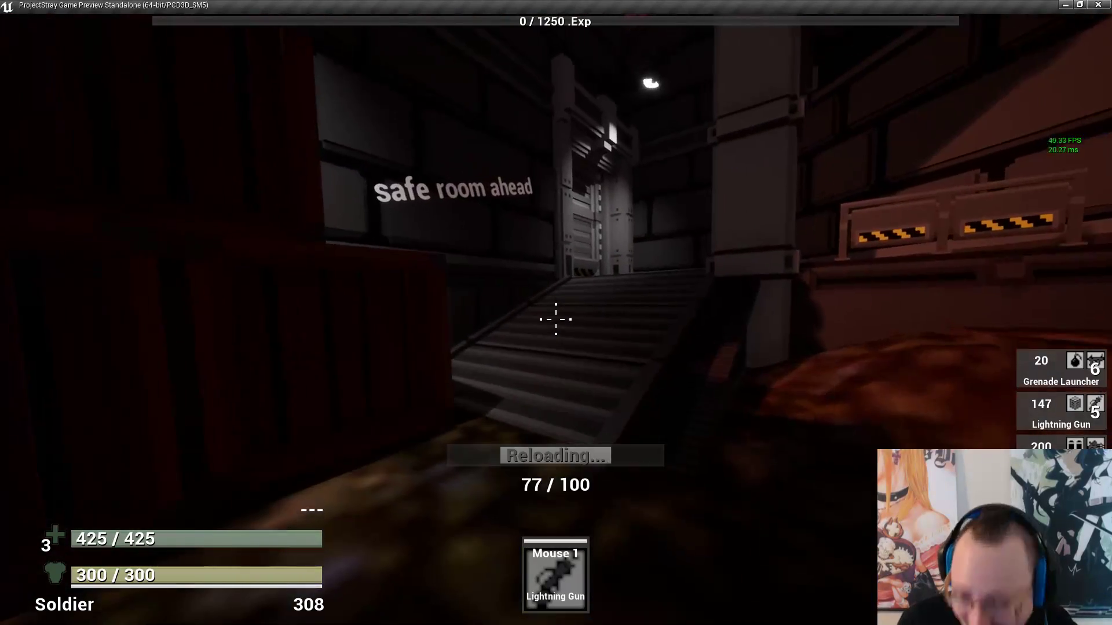
Equip the Plasma Rifle from the inventory in place of the Lightning Gun and head back to the hub corridor
key("i")
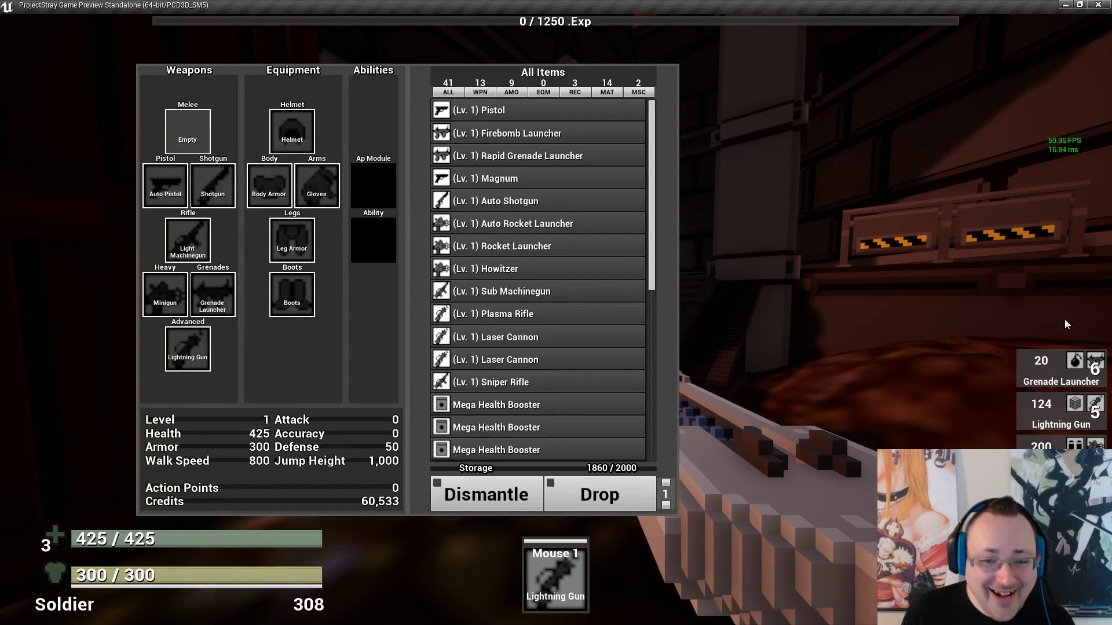
left_click(548, 311)
key("i")
key("w")
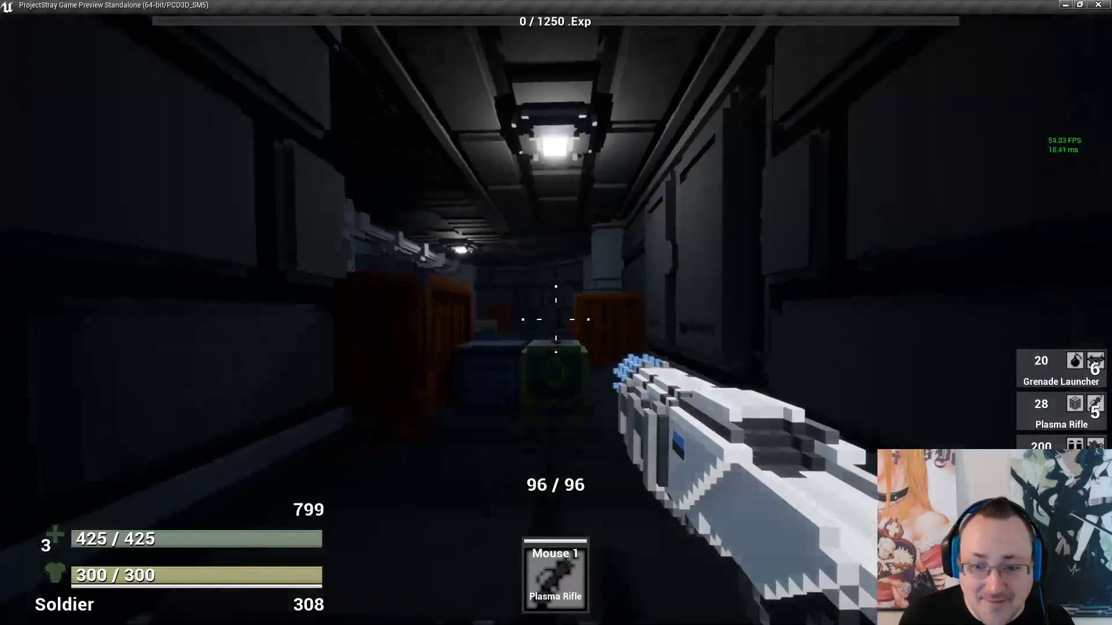
Test-fire the Plasma Rifle's primary and alternate shots while moving through the hub
left_click(556, 319)
key("d")
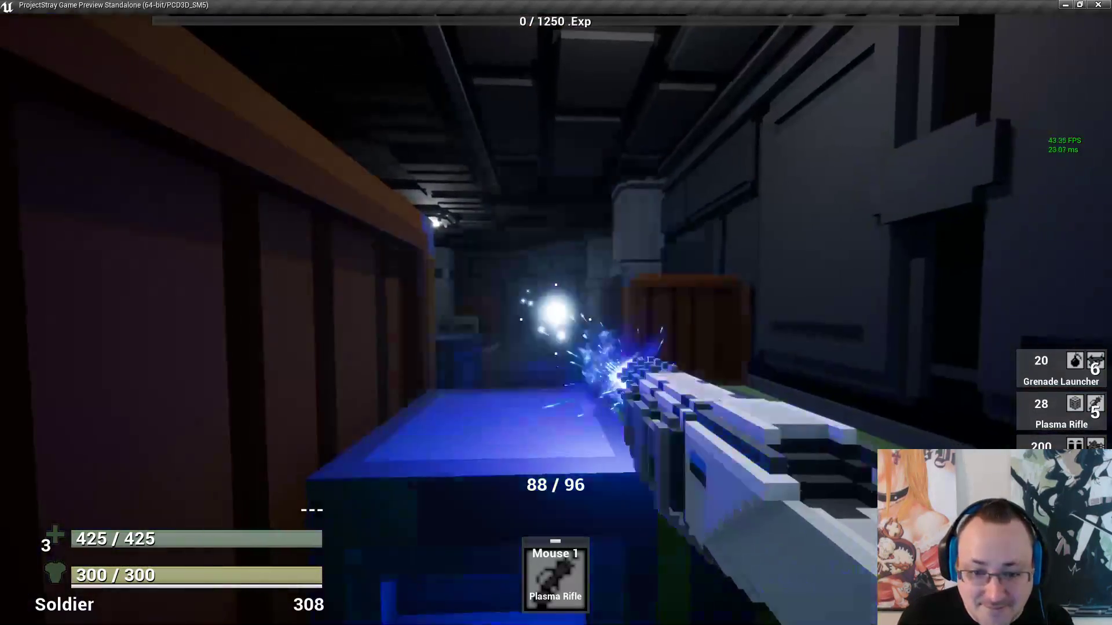
right_click(556, 319)
key("w")
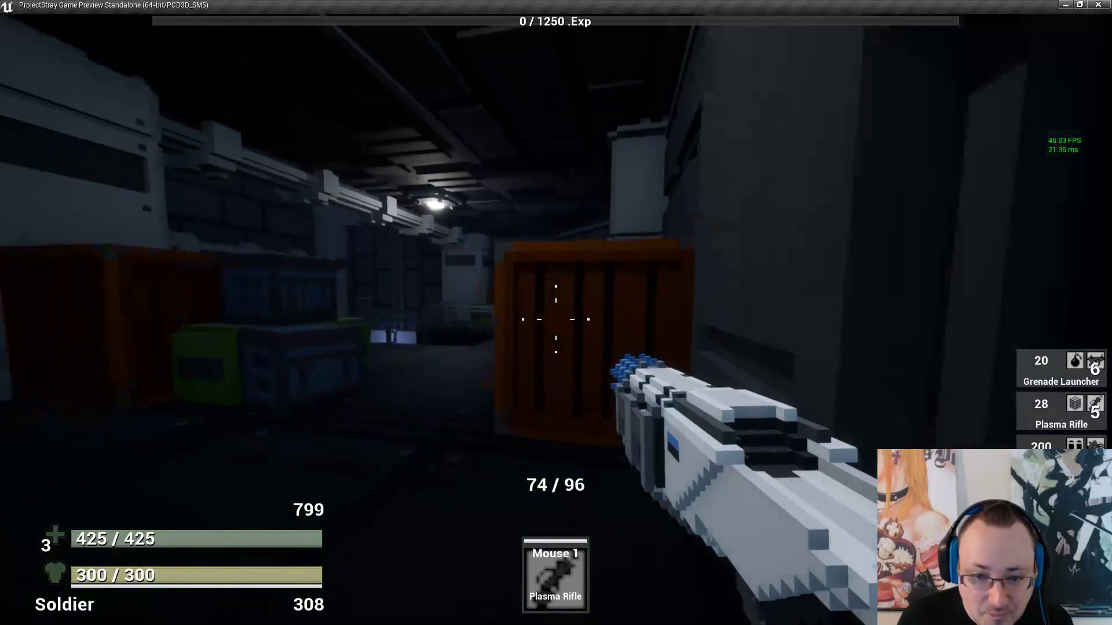
left_click(556, 319)
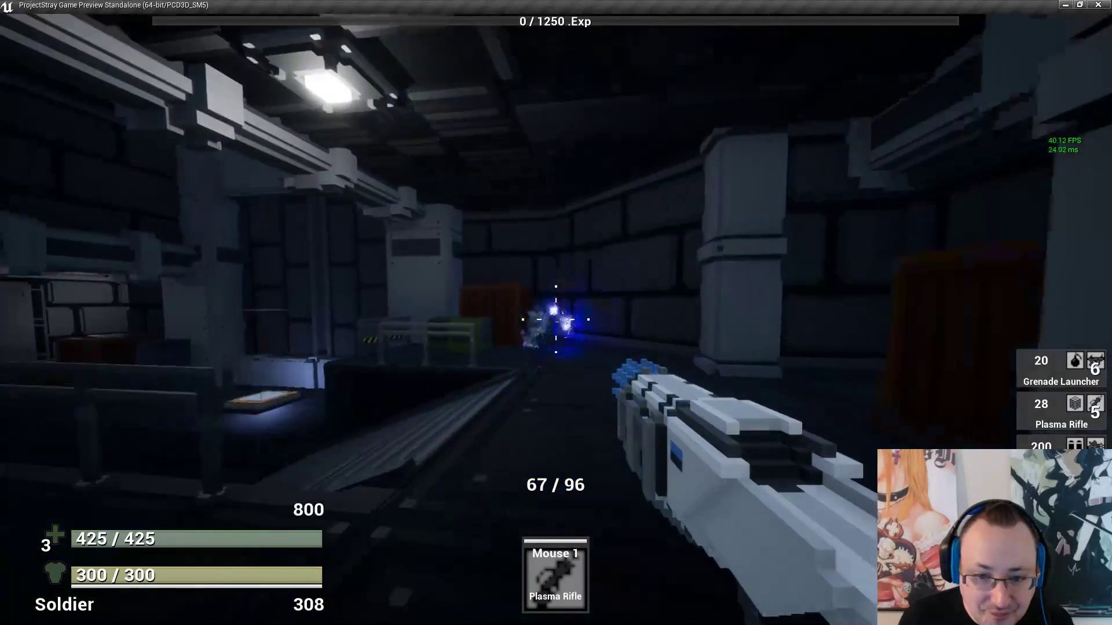
left_click(556, 319)
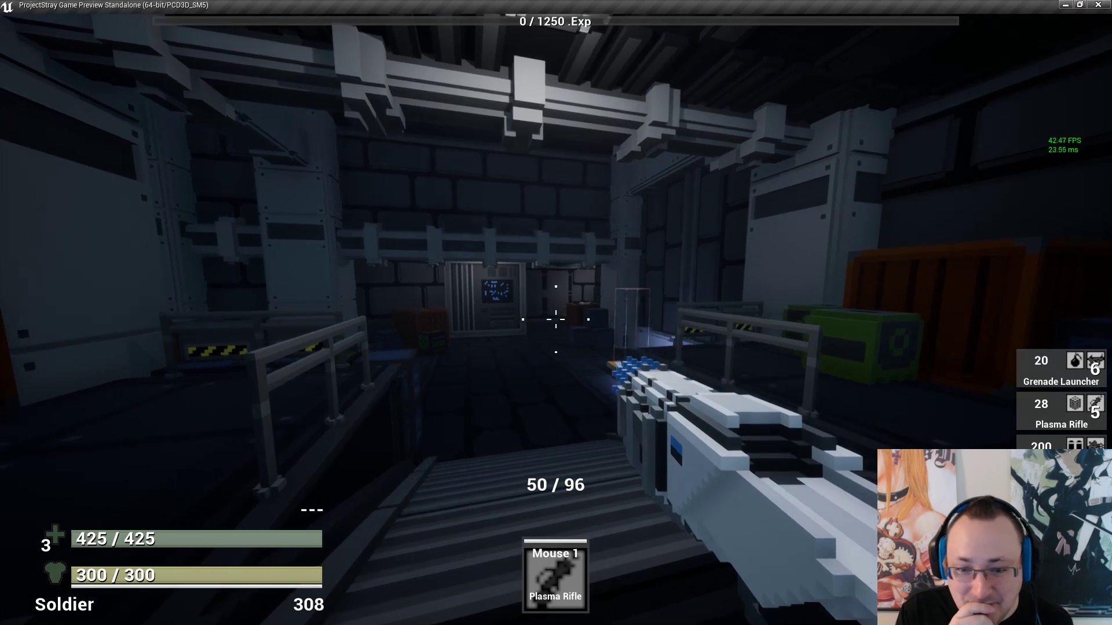
Equip the Rocket Launcher from the inventory, reload it, and fire two rockets down the ramp
key("i")
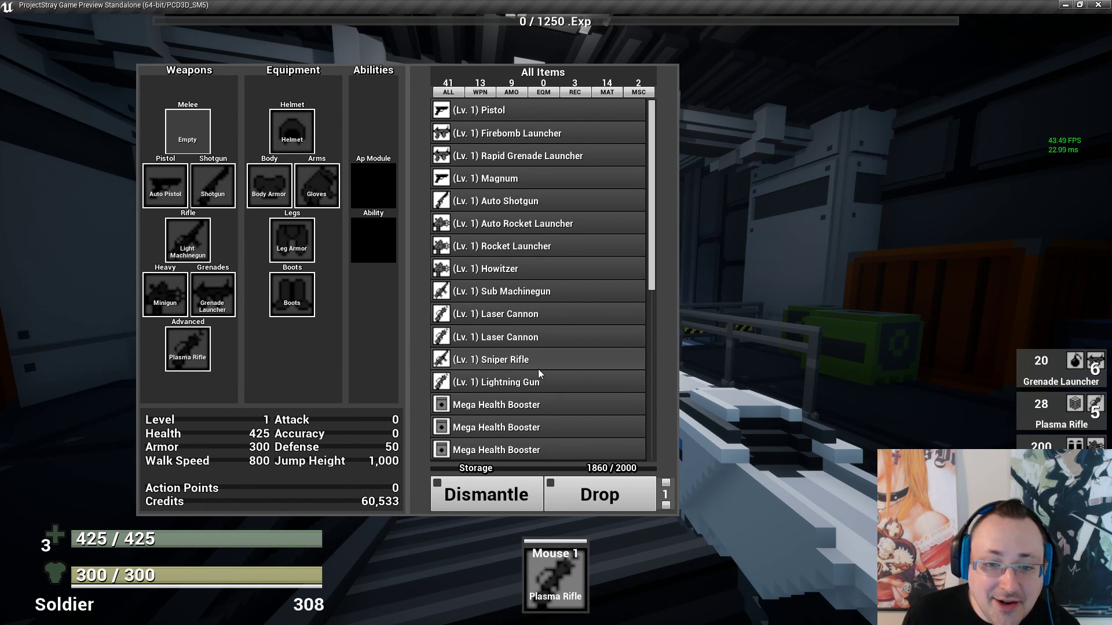
left_click(537, 242)
key("i")
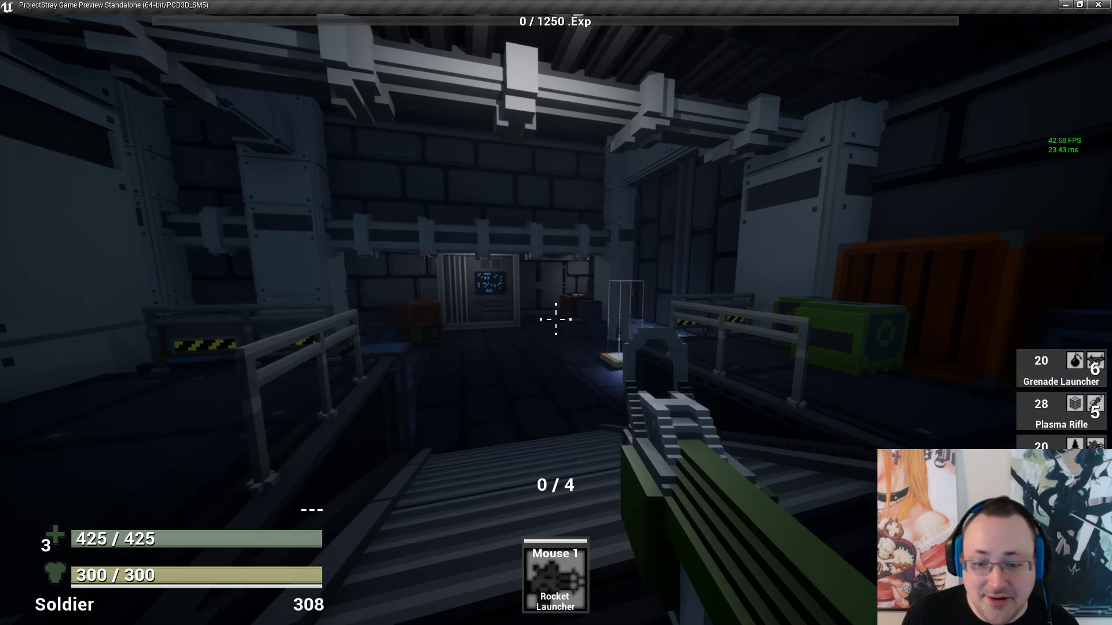
key("r")
key("w")
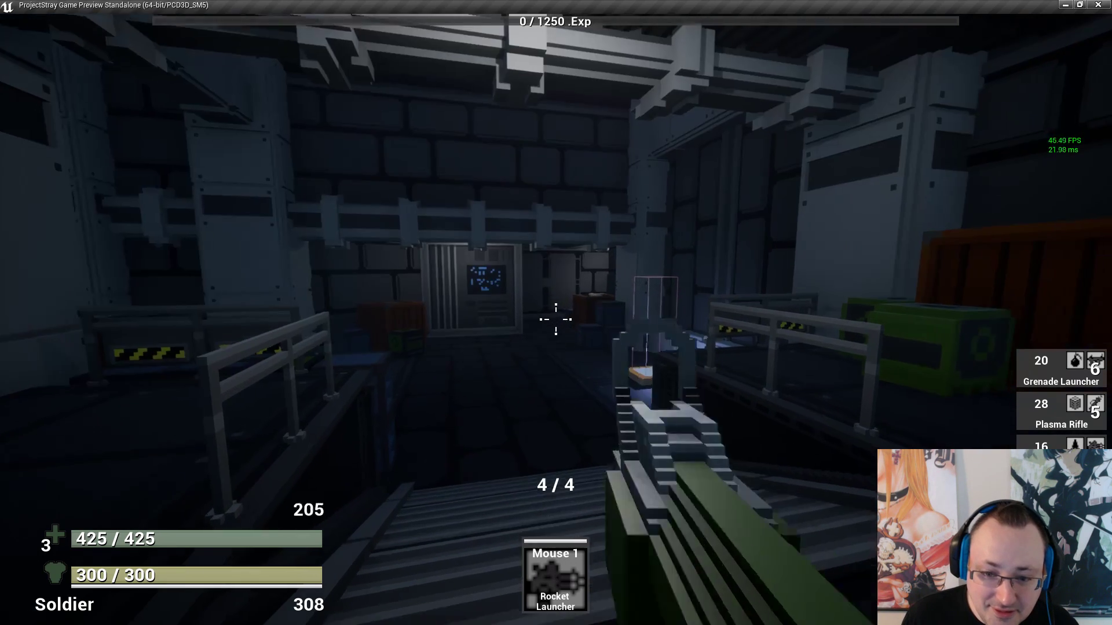
left_click(556, 319)
left_click(556, 319)
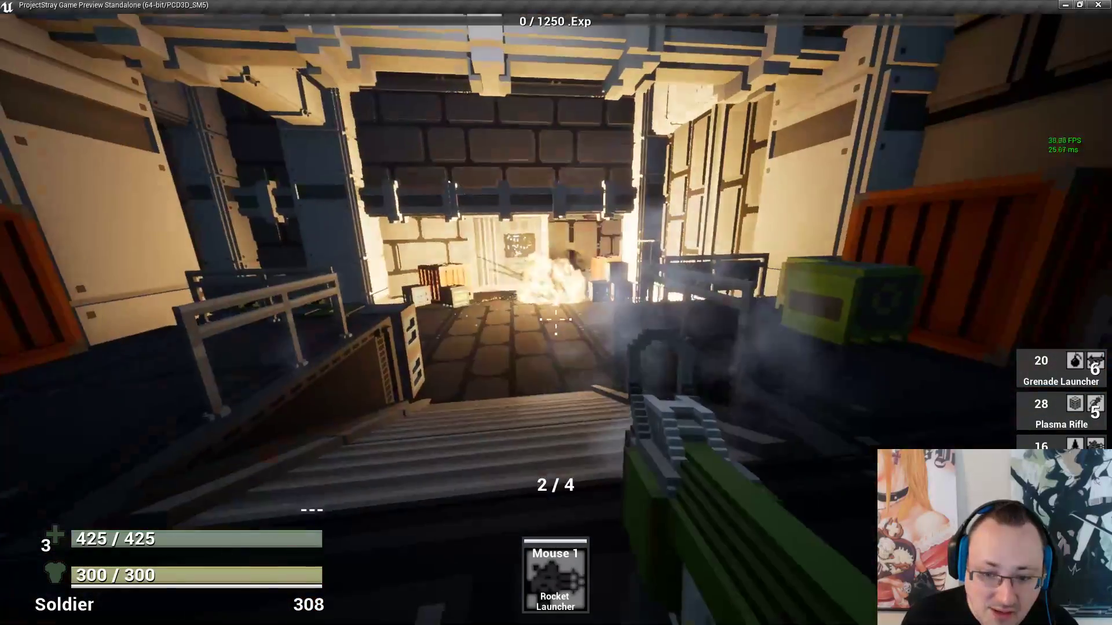
Equip the Auto Rocket Launcher from the inventory in place of the Rocket Launcher, reload it, and test-fire it down the ramp
left_click(555, 319)
key("i")
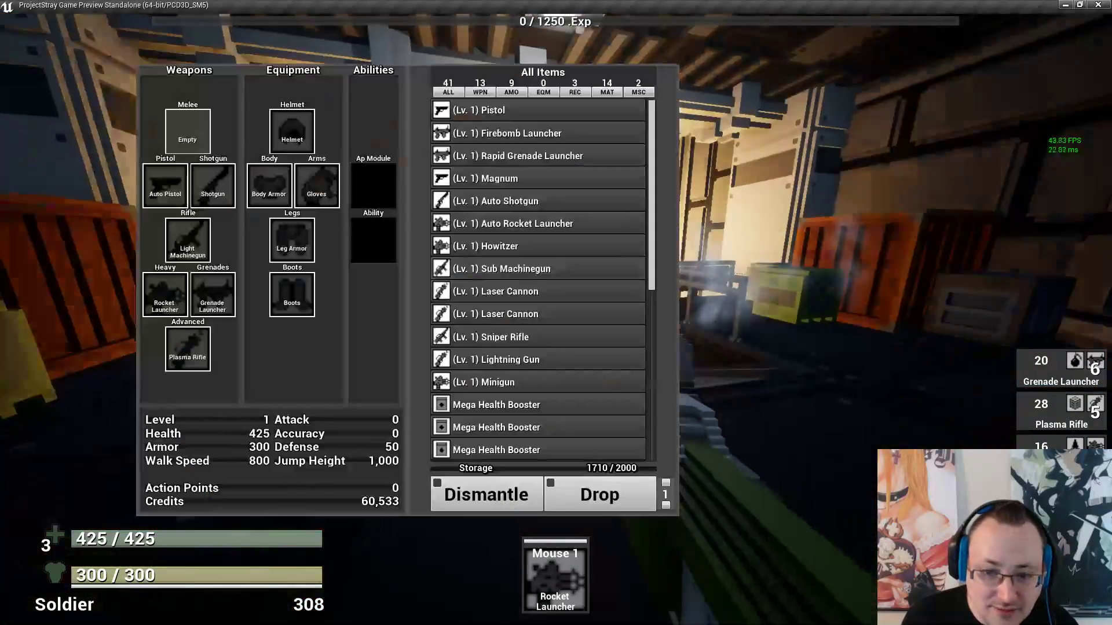
left_click(536, 225)
key("i")
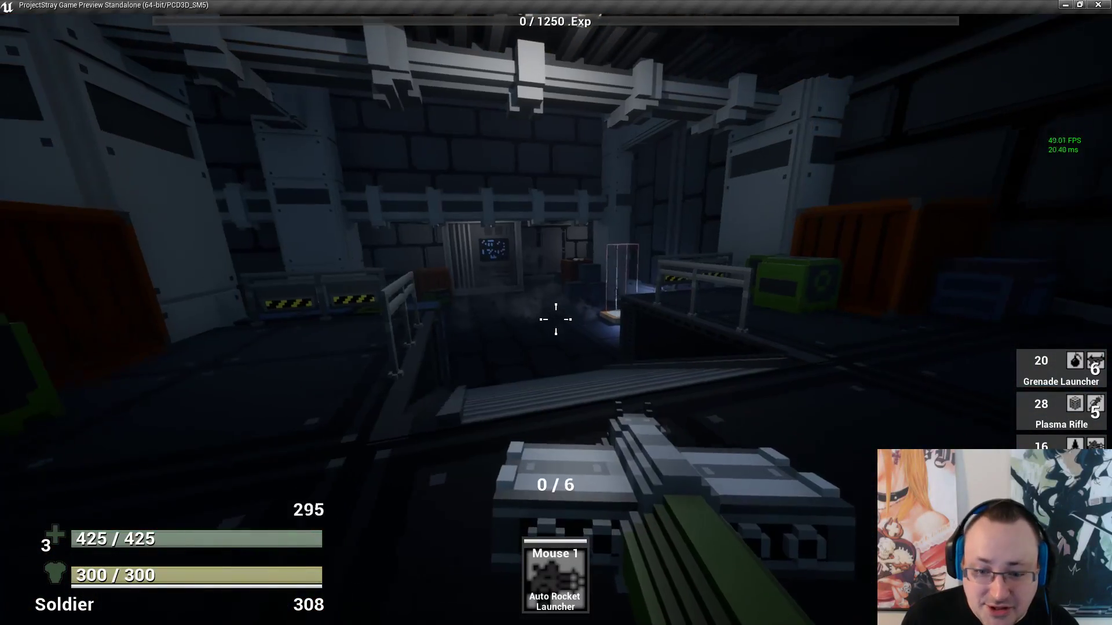
key("r")
left_click_drag(555, 319, 556, 320)
left_click(556, 319)
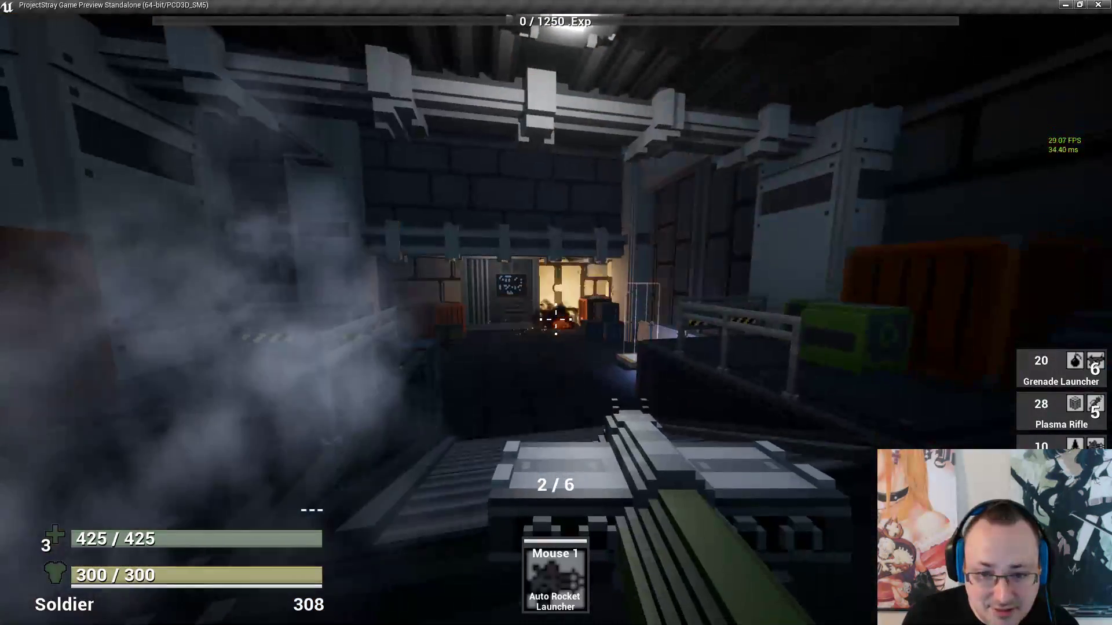
Equip the Howitzer from the inventory in place of the Auto Rocket Launcher and reload it
key("i")
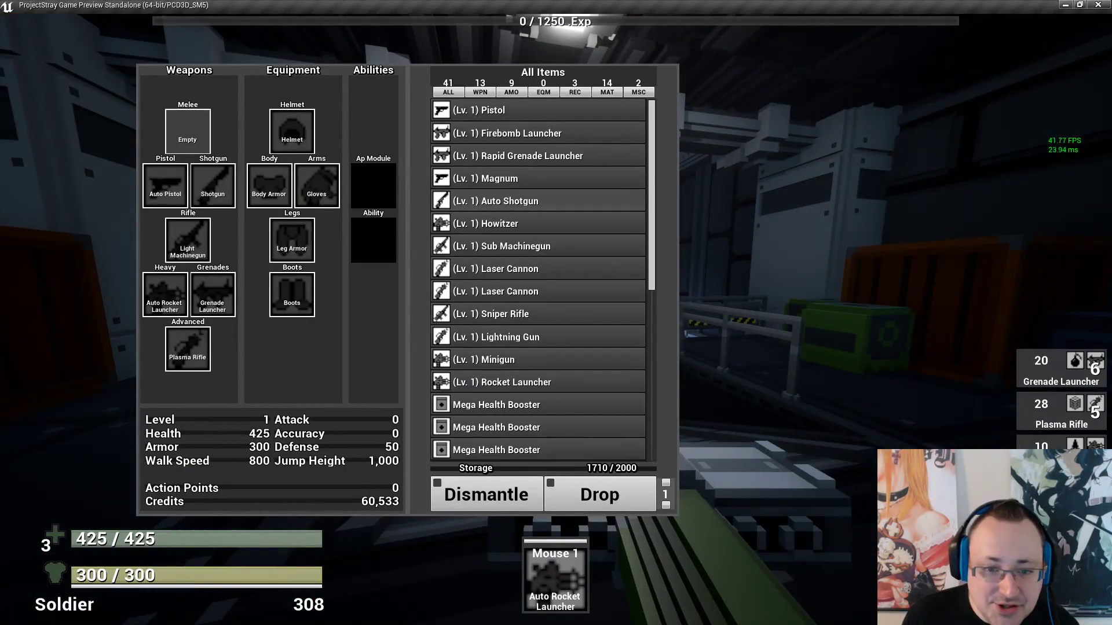
left_click(530, 227)
key("i")
key("r")
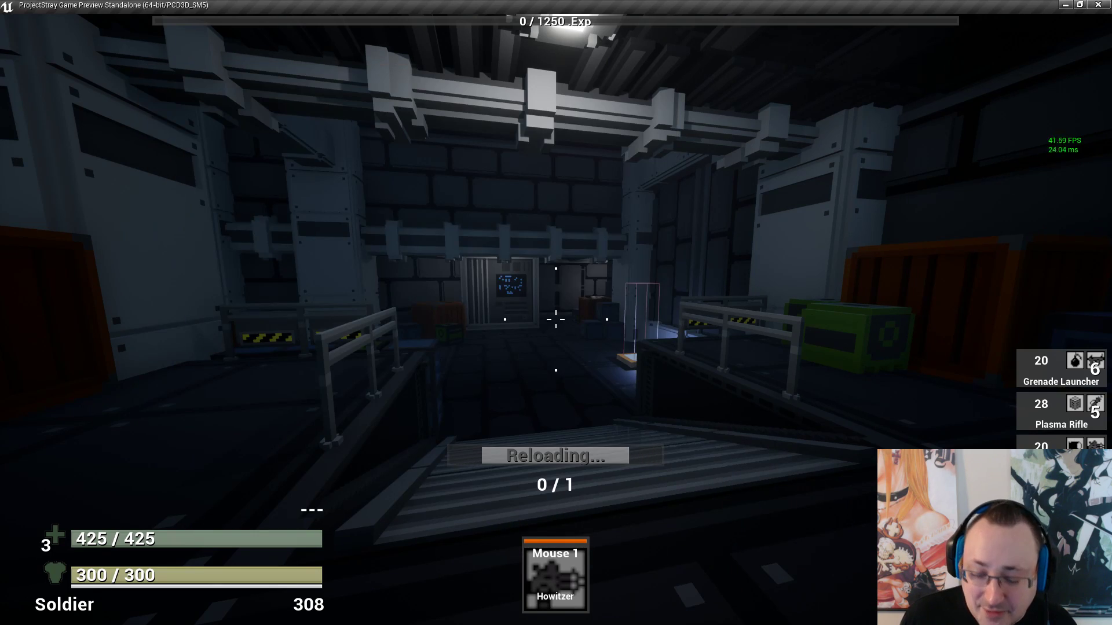
Test-fire the Howitzer from the hip and while aiming around the hub's ramp area, reloading after each shot
key("w")
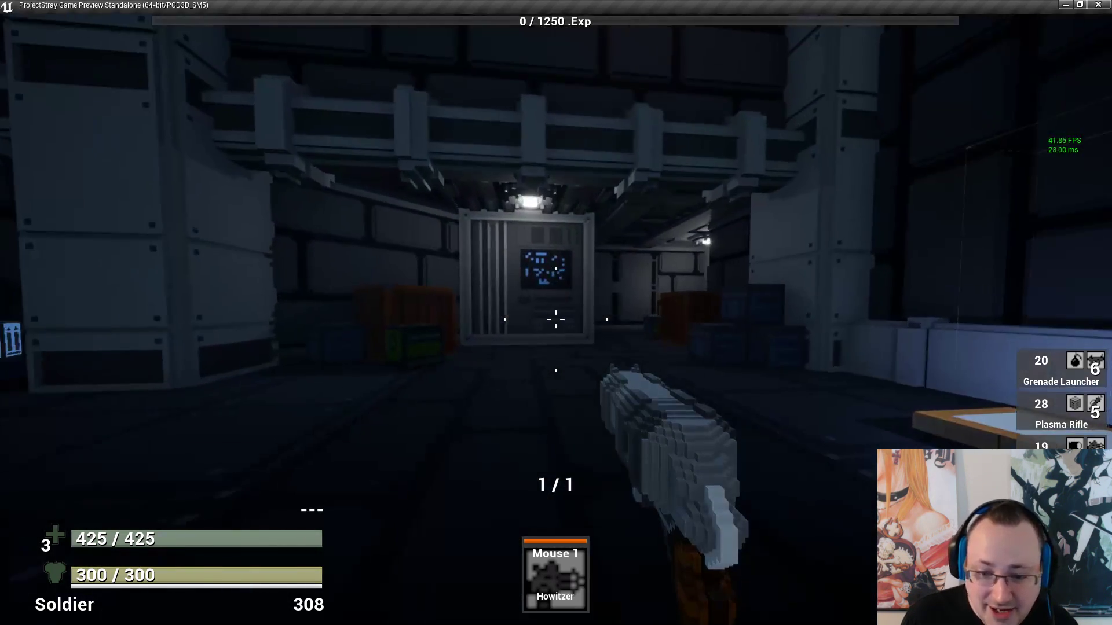
right_click(555, 319)
key("w")
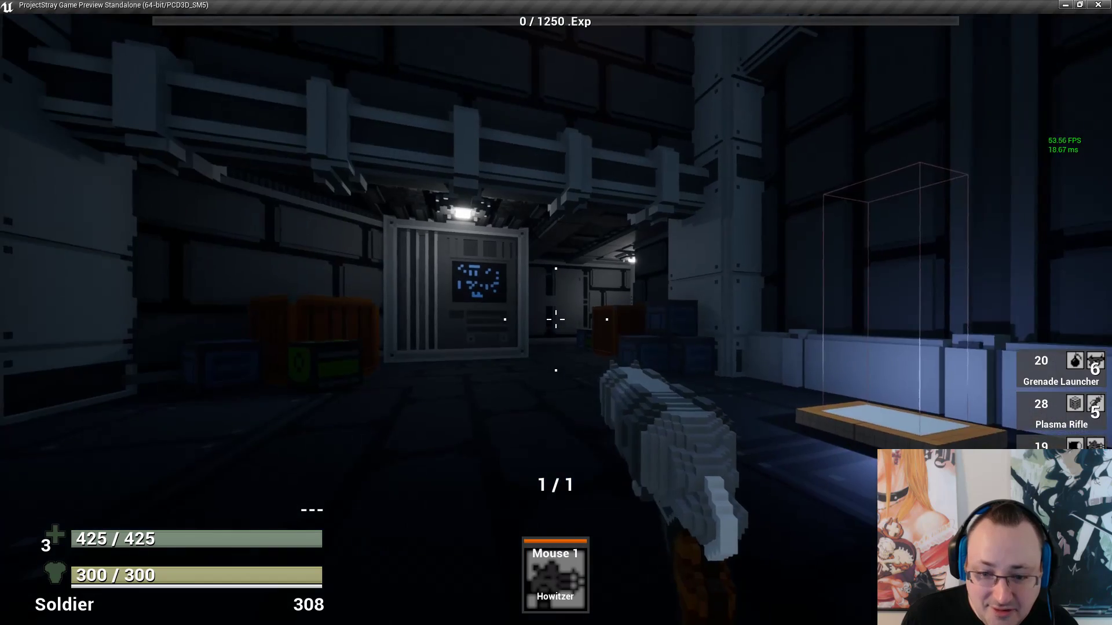
left_click(555, 319)
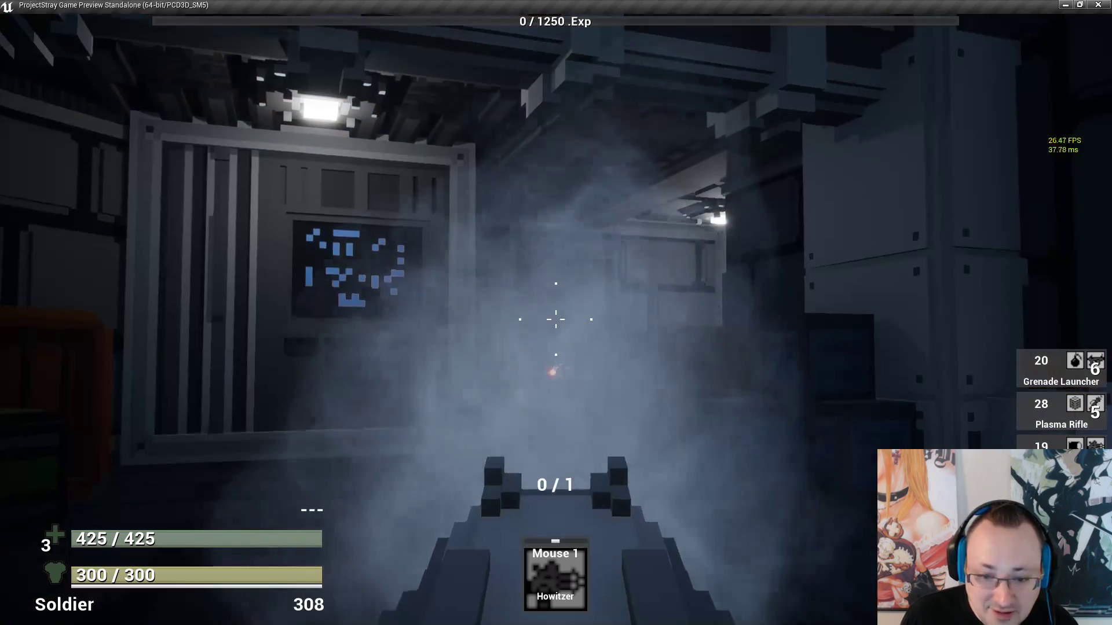
key("r")
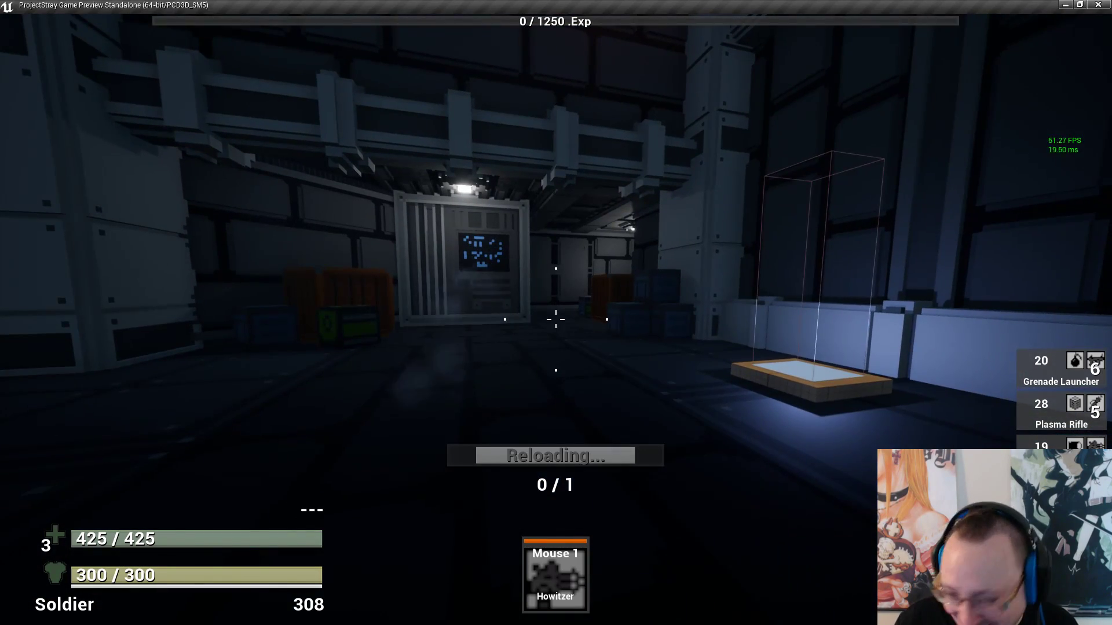
key("s")
key("w")
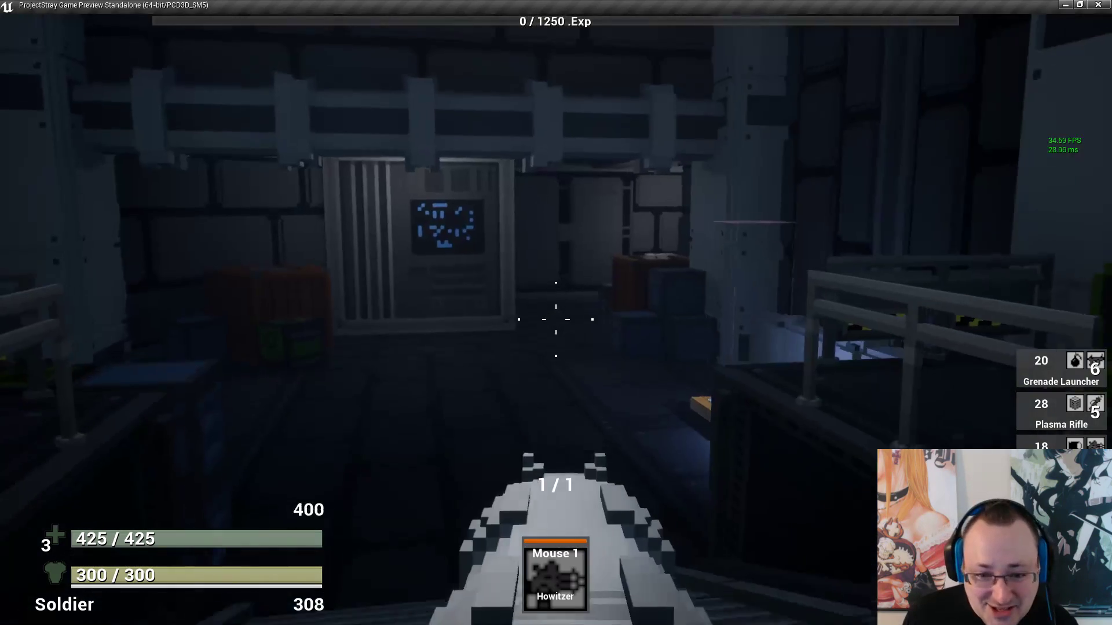
left_click(555, 319)
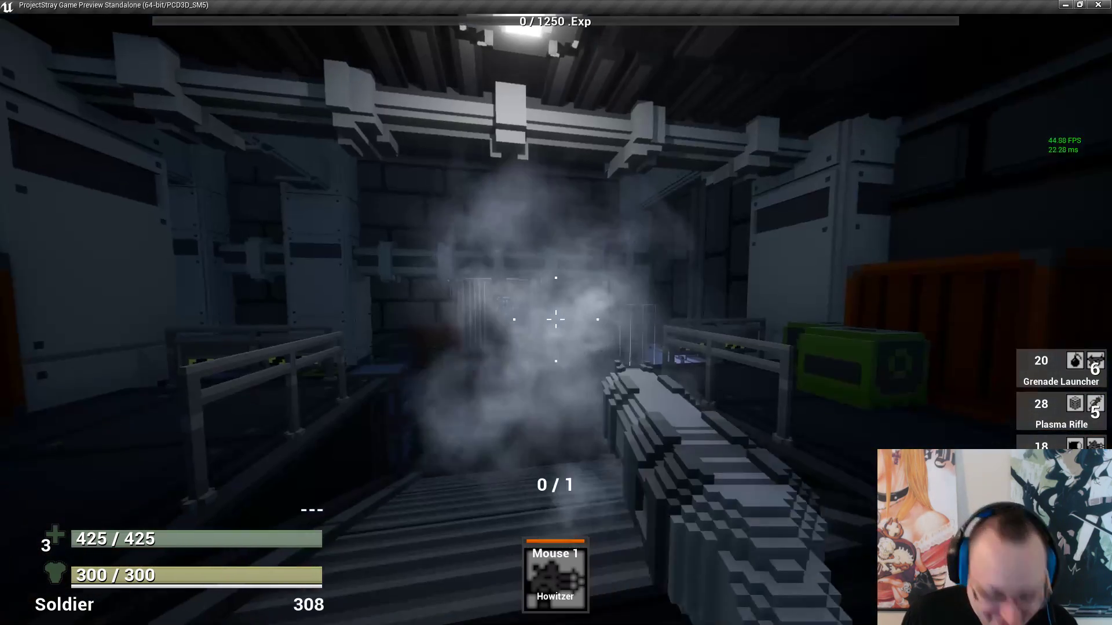
key("r")
Filter the inventory to show only weapons and review the list
key("Tab")
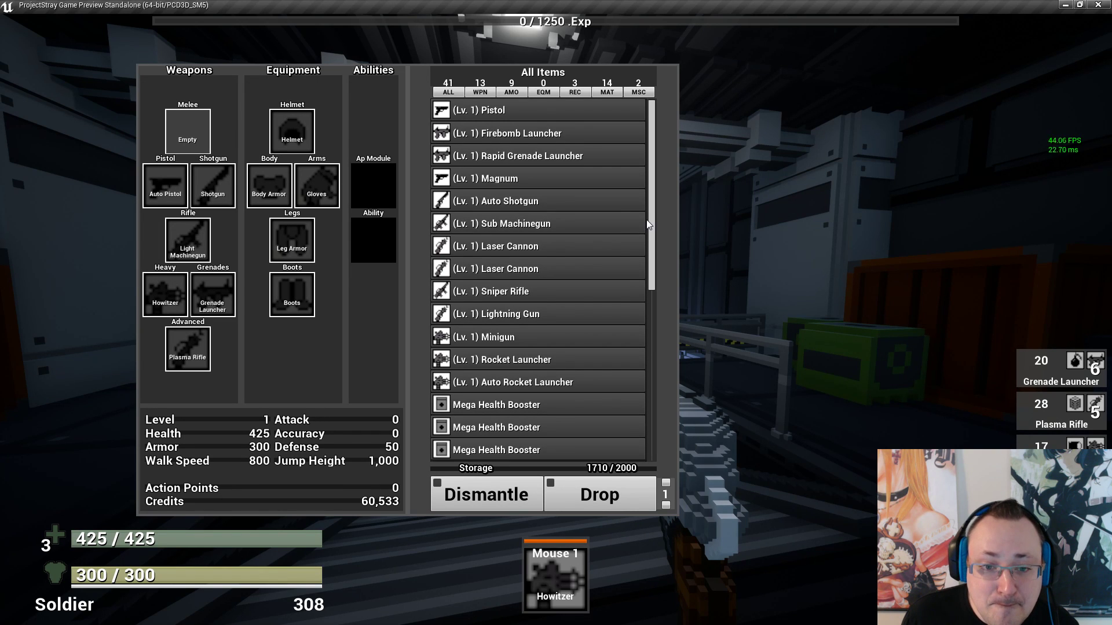
left_click_drag(655, 181, 527, 80)
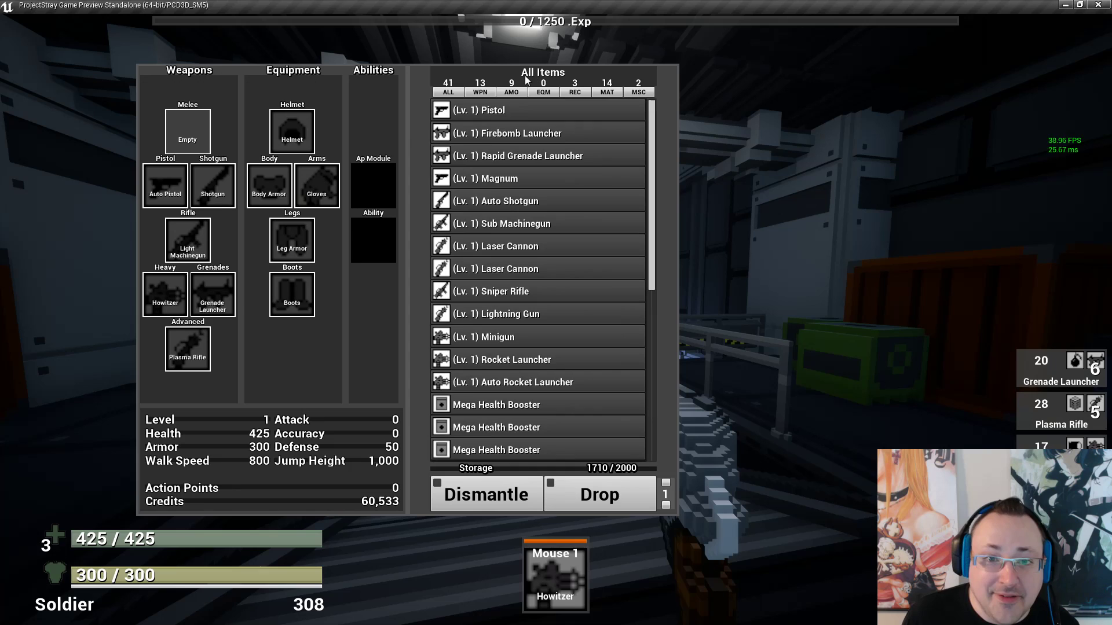
left_click(485, 93)
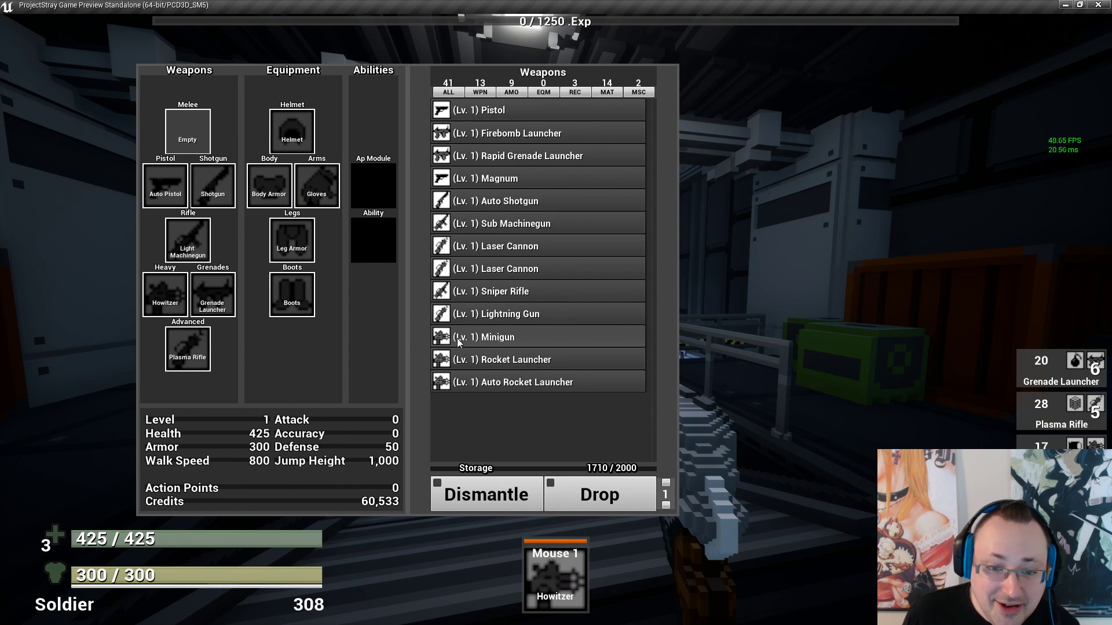
key("Tab")
Switch to the Grenade Launcher, fire four grenades down the ramp, and reload it
key("6")
left_click(555, 319)
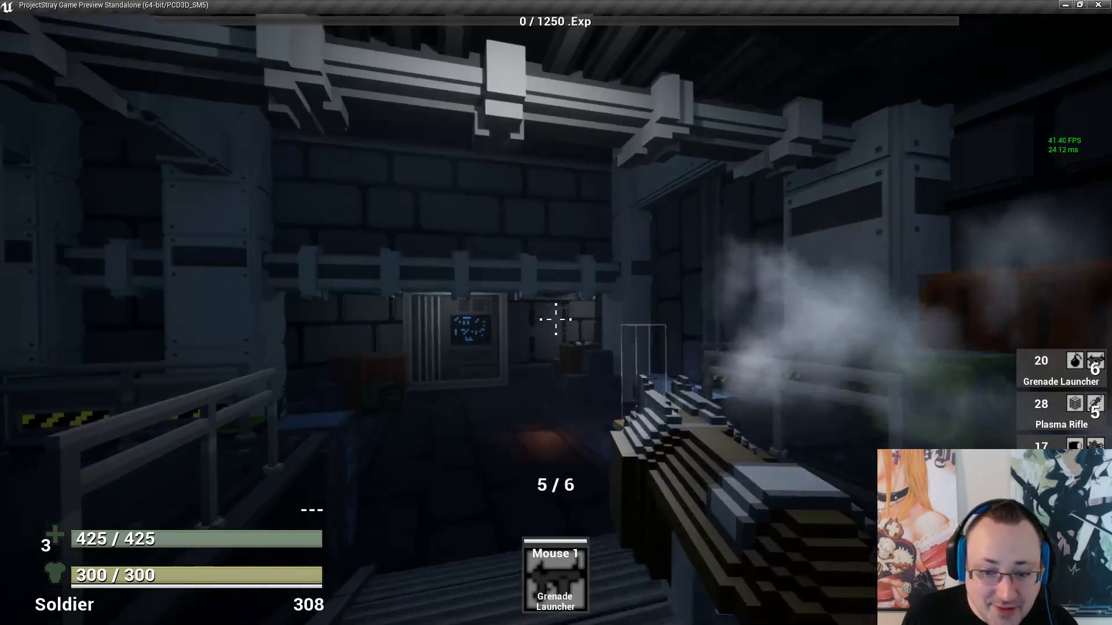
left_click(556, 319)
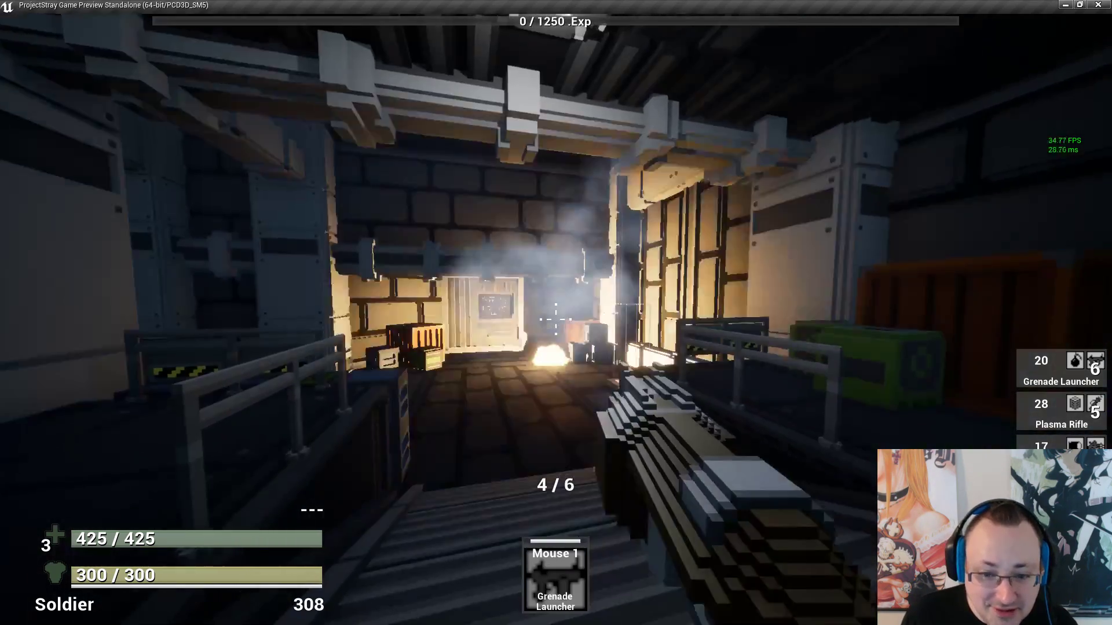
left_click(556, 319)
left_click(556, 319)
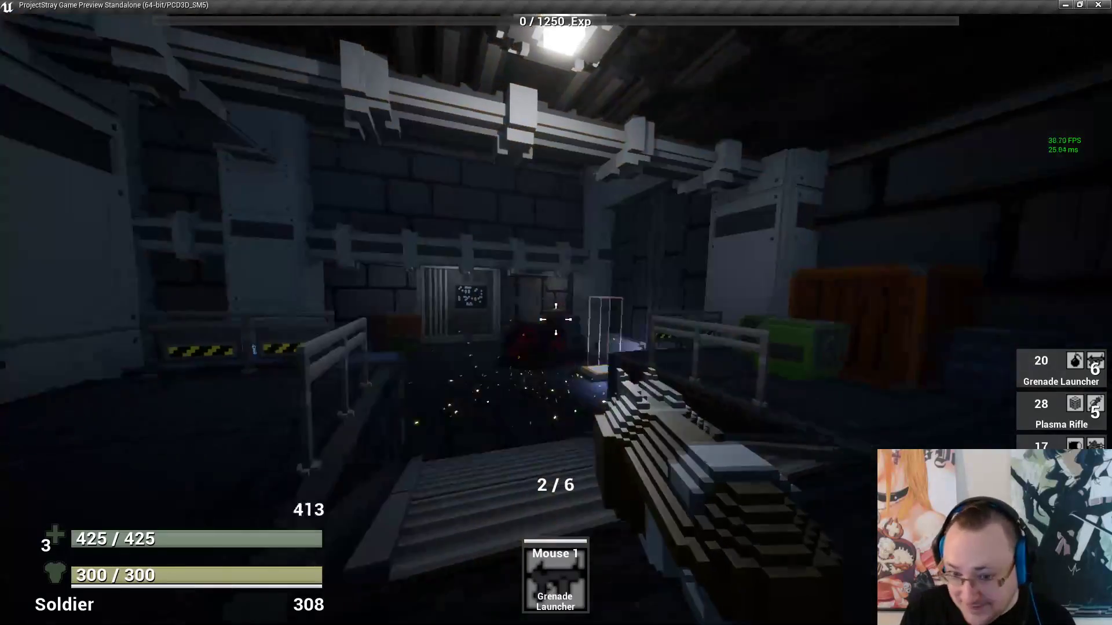
key("r")
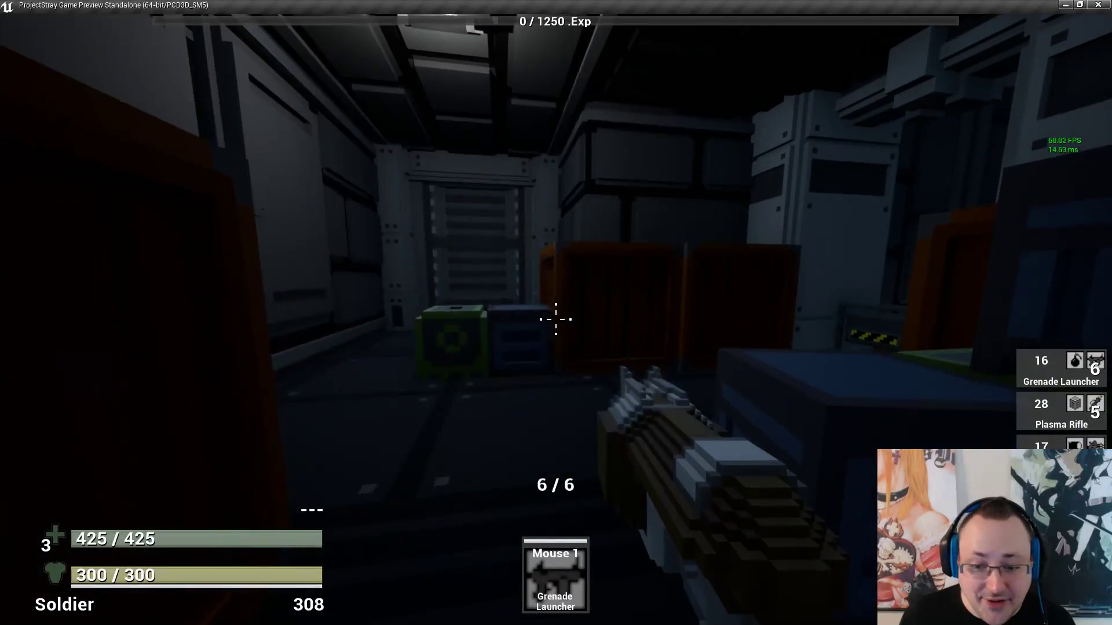
End the play-test after a last inventory check and save the Hub01 level
key("i")
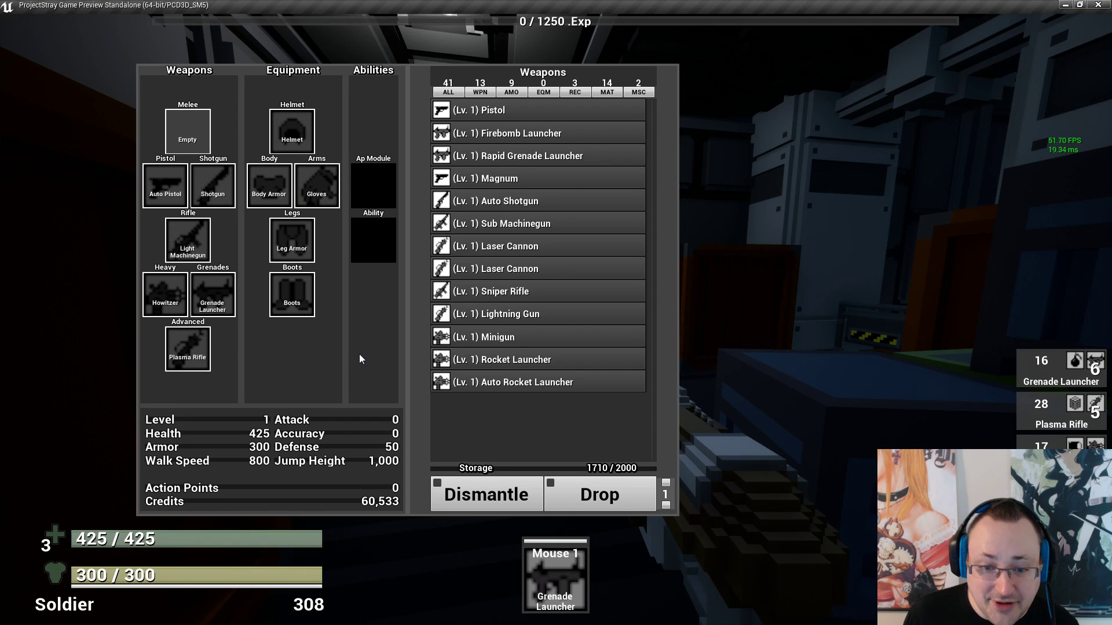
key("Escape")
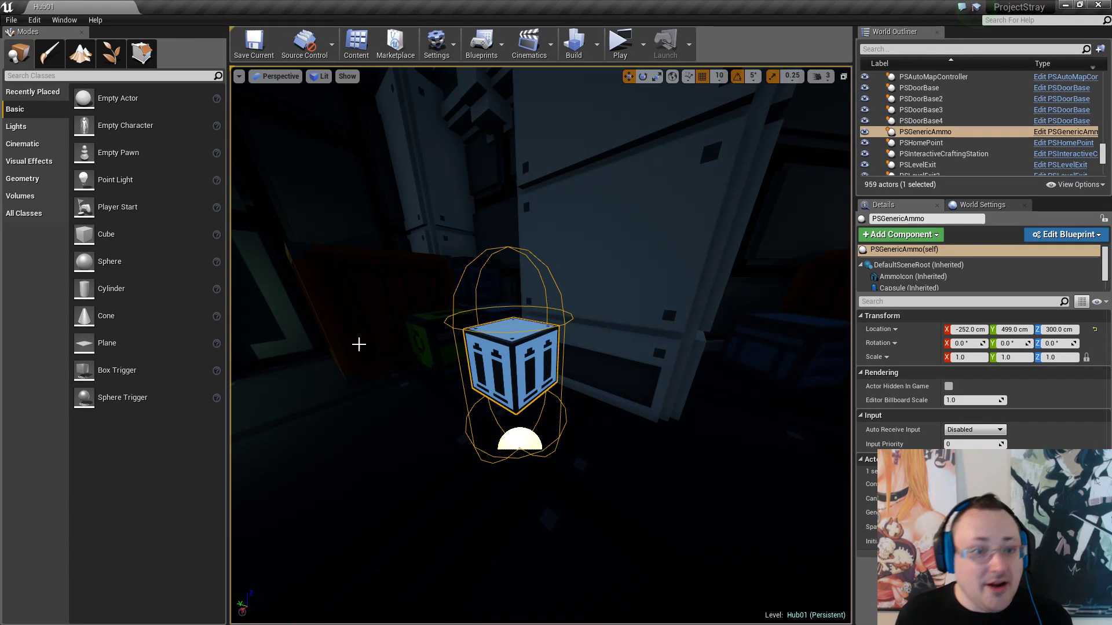
left_click(254, 43)
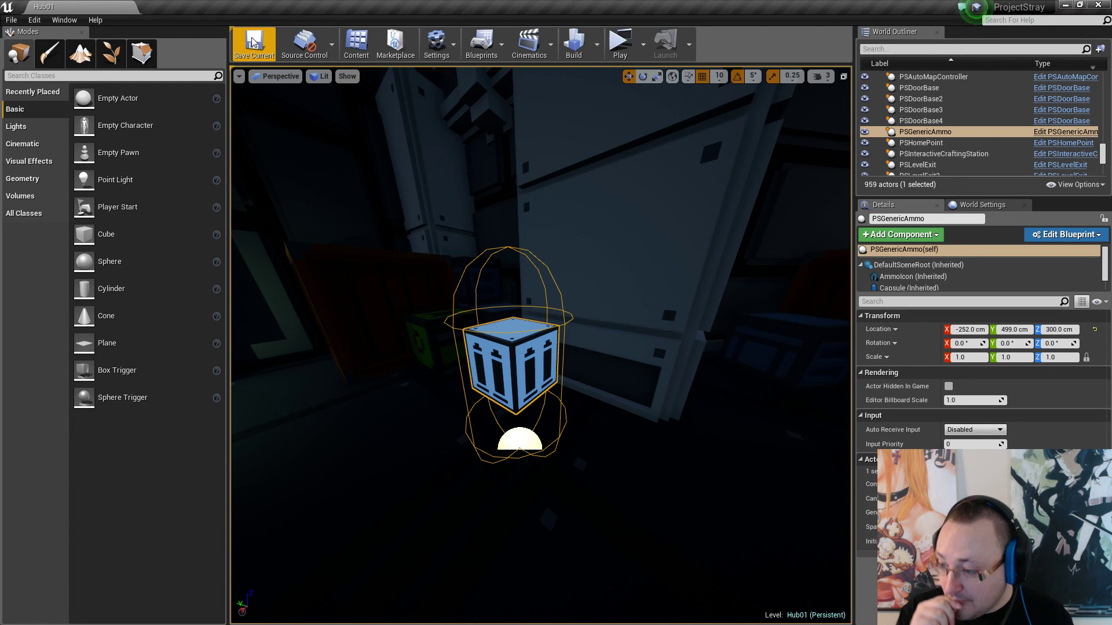